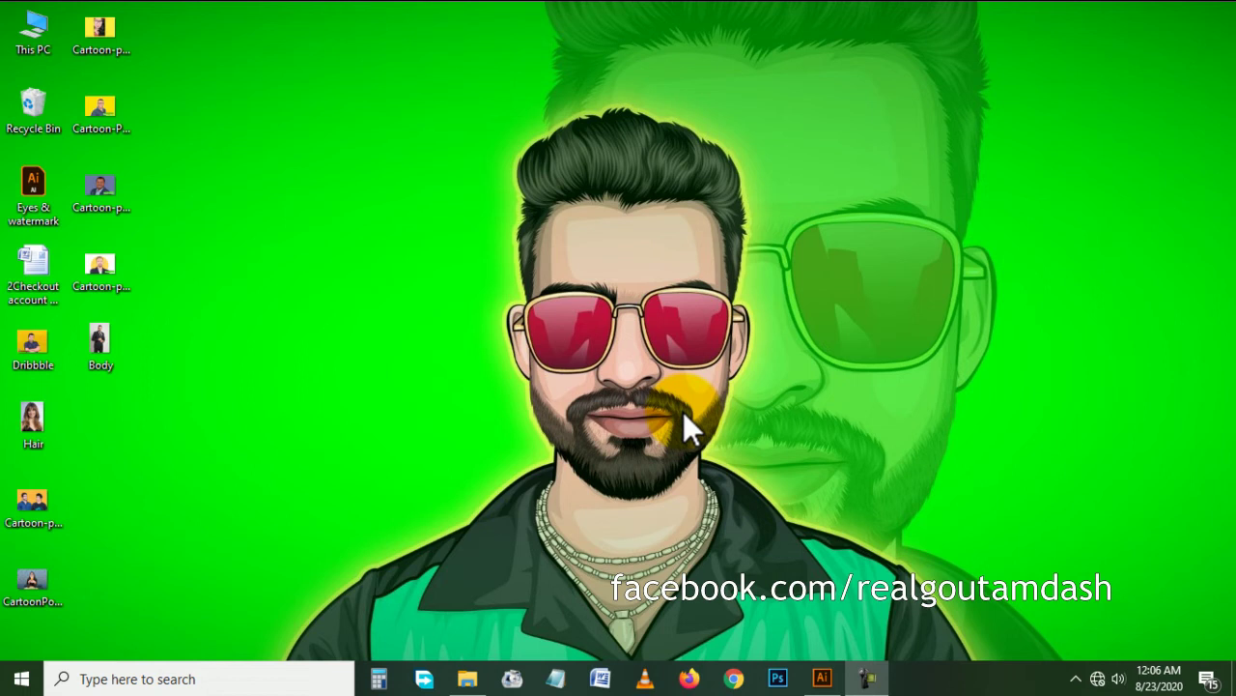
- Bring Illustrator to the front and start a new document from the File menu
{"action": "left_click", "coordinate": [862, 678]}
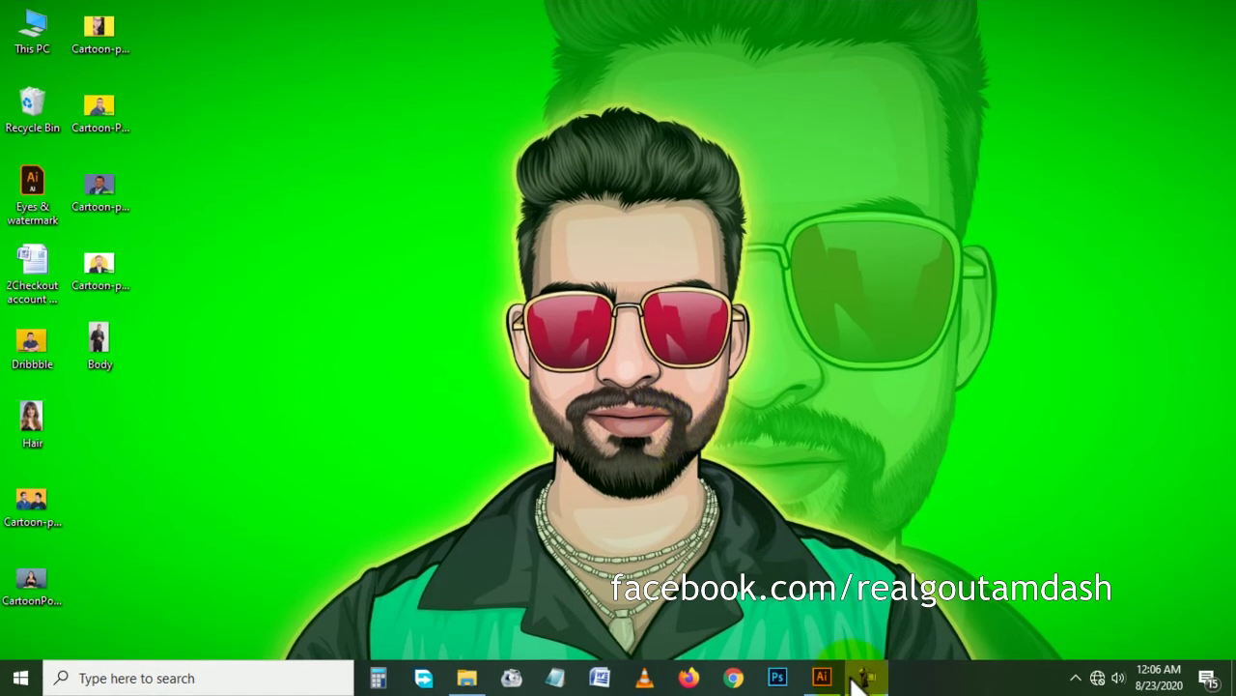
{"action": "left_click", "coordinate": [823, 678]}
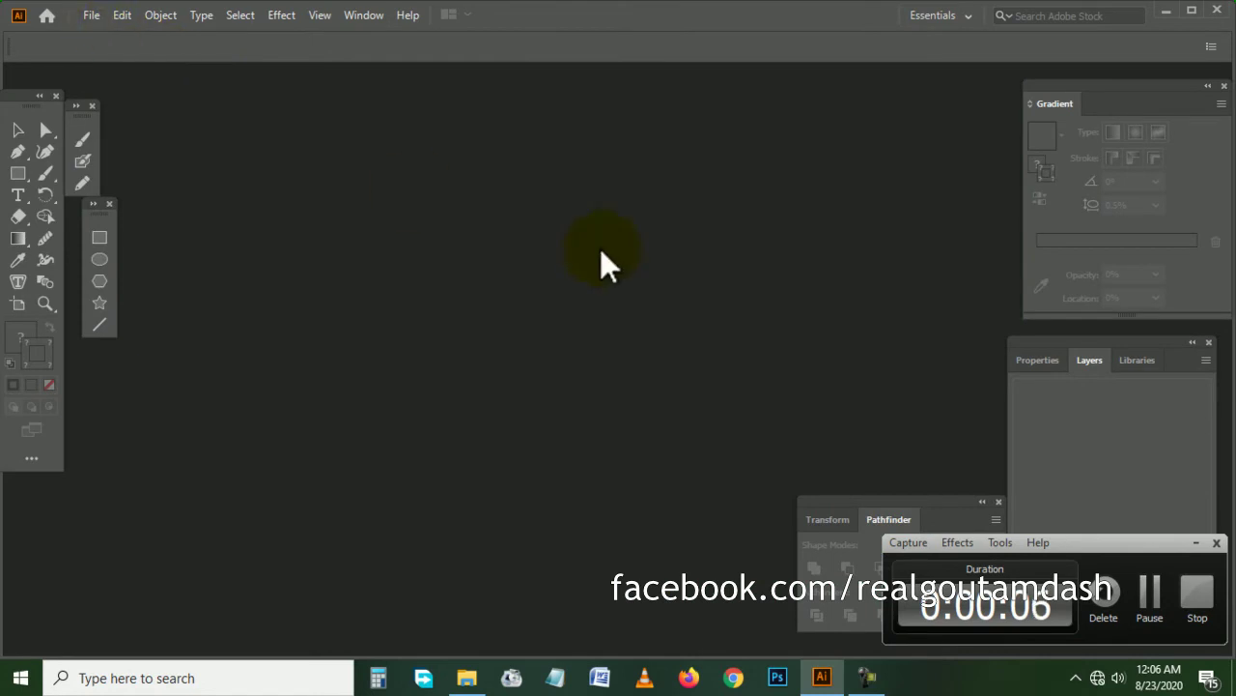
{"action": "left_click", "coordinate": [1196, 541]}
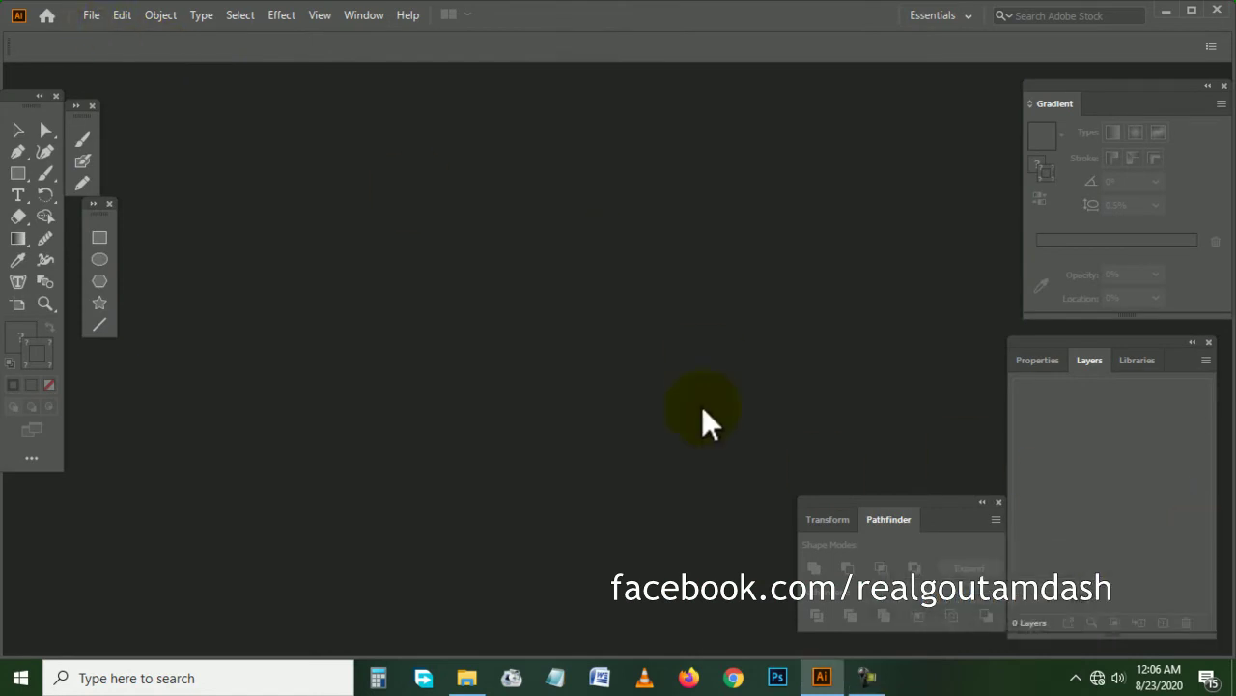
{"action": "left_click", "coordinate": [91, 15]}
{"action": "left_click", "coordinate": [103, 33]}
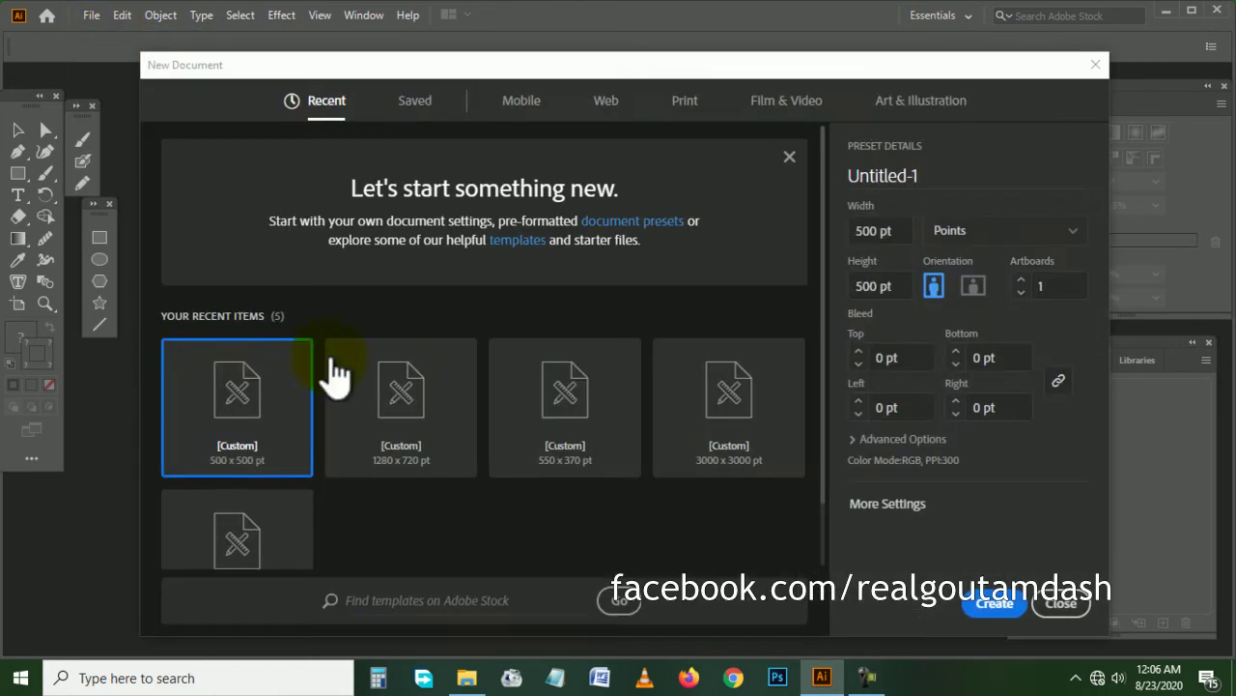
- Create the 500 × 500 pt Untitled-1 document, zoom out, and minimize Illustrator
{"action": "left_click", "coordinate": [1004, 603]}
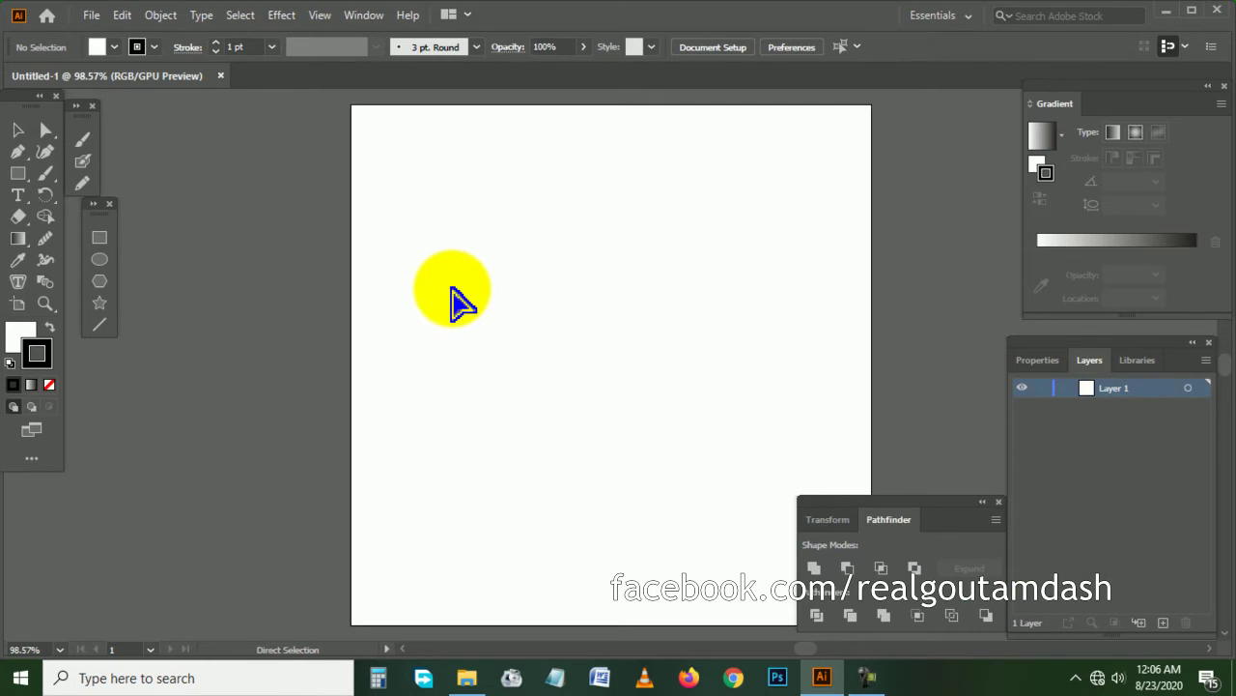
{"action": "key", "text": "ctrl+minus"}
{"action": "key", "text": "v"}
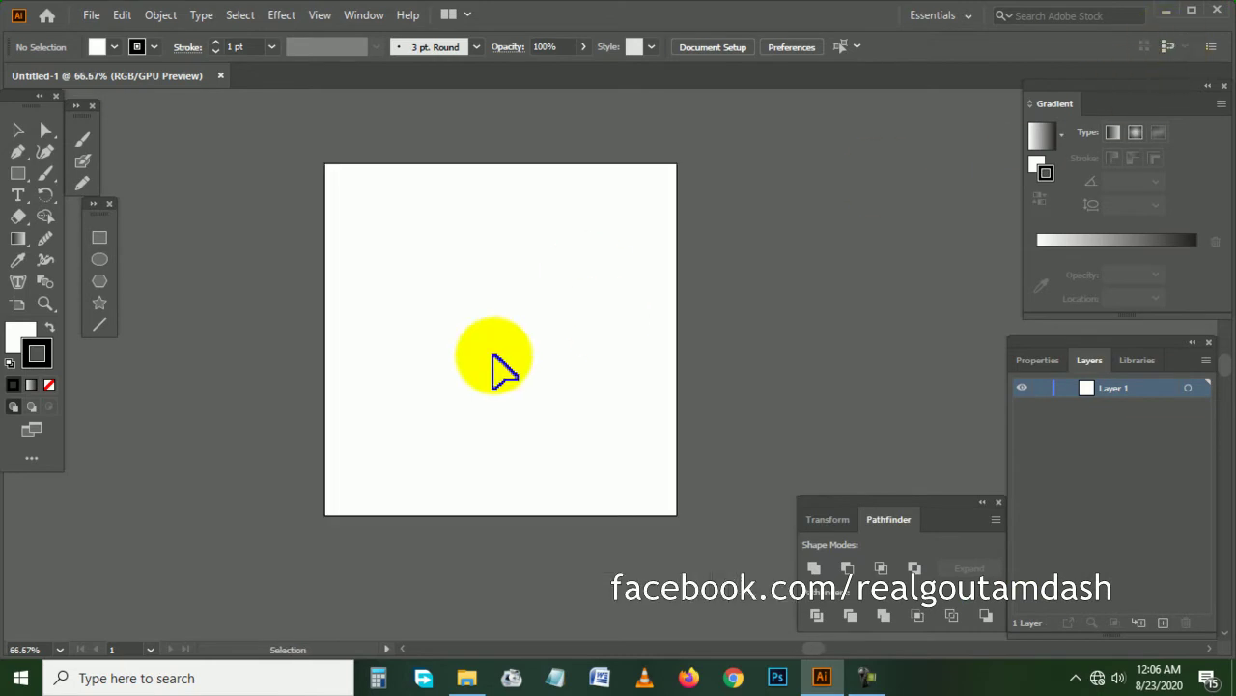
{"action": "left_click", "coordinate": [1166, 10]}
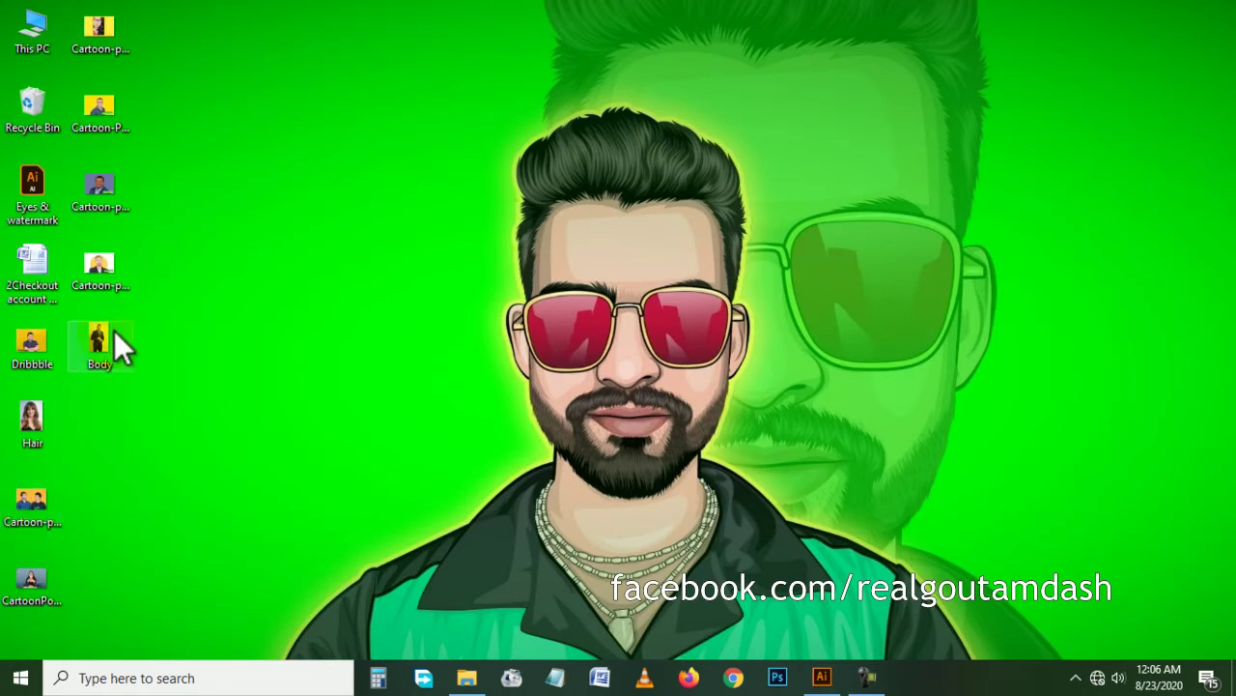
- Drop Body.jpg into the document and scale it to fill the artboard height
{"action": "left_click_drag", "start_coordinate": [92, 338], "coordinate": [821, 680]}
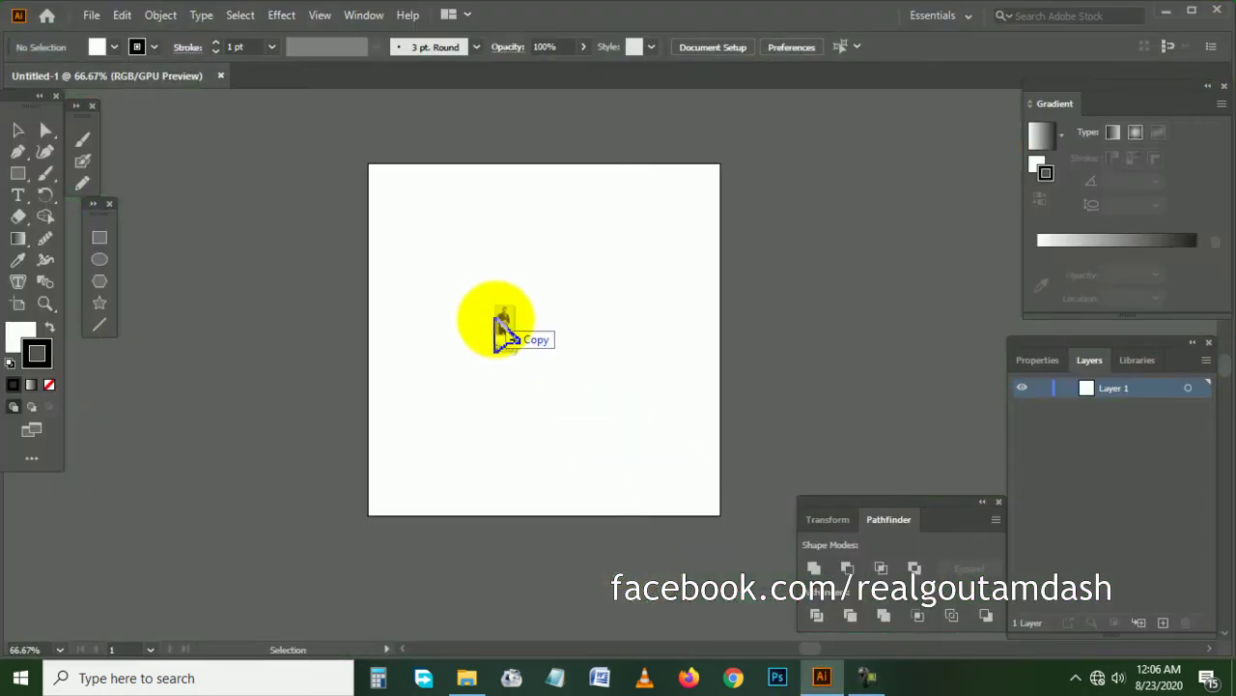
{"action": "left_click_drag", "start_coordinate": [821, 680], "coordinate": [509, 326]}
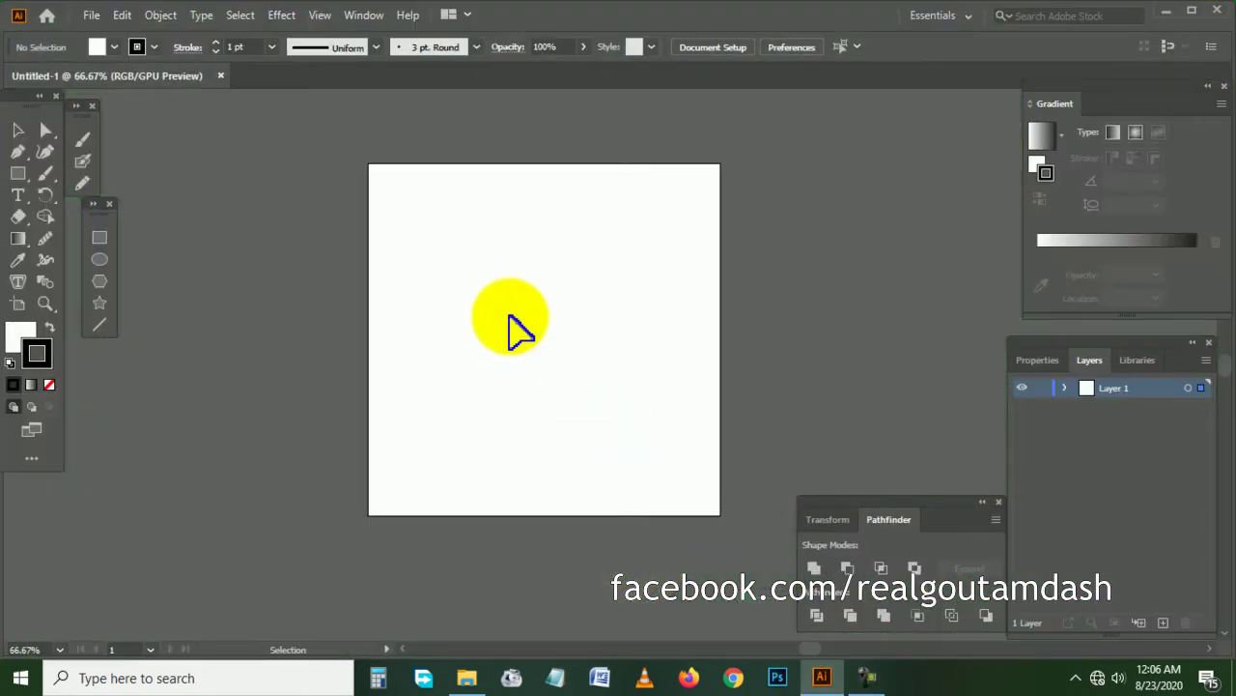
{"action": "key", "text": "ctrl+minus"}
{"action": "key", "text": "ctrl+minus"}
{"action": "key", "text": "ctrl+minus"}
{"action": "left_click_drag", "start_coordinate": [335, 101], "coordinate": [386, 391]}
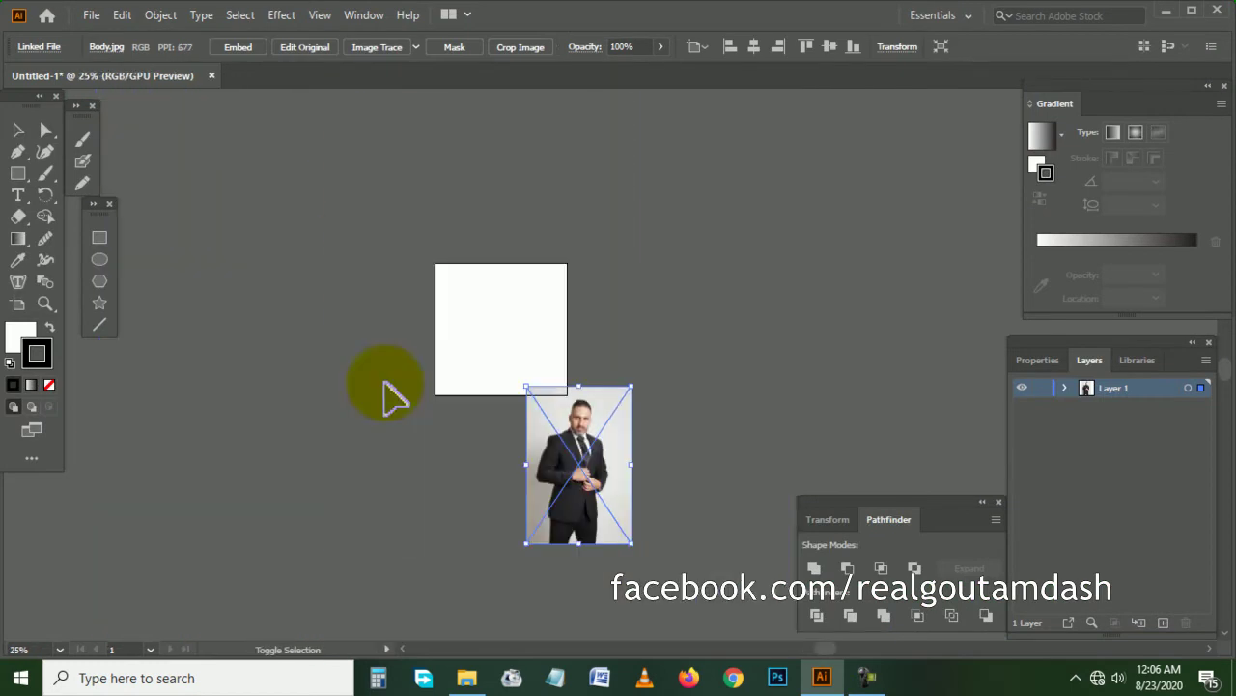
{"action": "left_click_drag", "start_coordinate": [568, 466], "coordinate": [505, 328]}
{"action": "key", "text": "ctrl+plus"}
{"action": "key", "text": "ctrl+plus"}
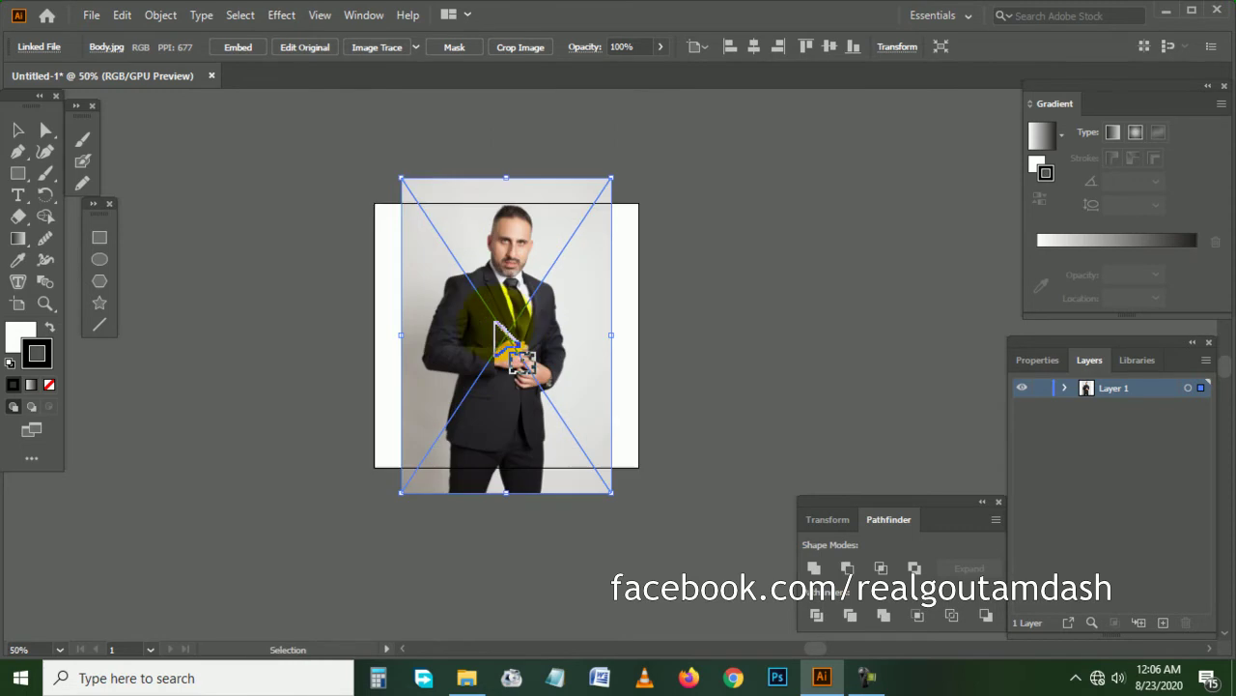
{"action": "left_click_drag", "start_coordinate": [401, 174], "coordinate": [466, 274]}
{"action": "left_click_drag", "start_coordinate": [537, 392], "coordinate": [450, 358]}
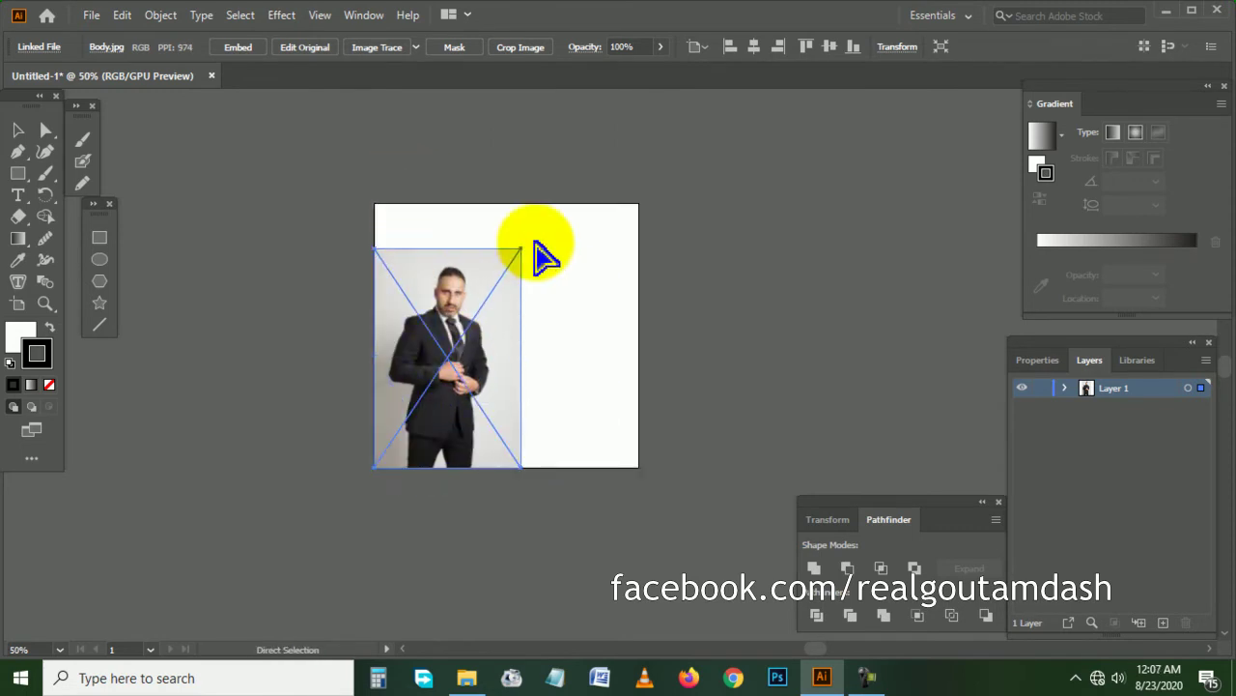
{"action": "scroll", "coordinate": [541, 254], "scroll_direction": "up", "scroll_amount": 1}
{"action": "left_click_drag", "start_coordinate": [515, 251], "coordinate": [554, 191]}
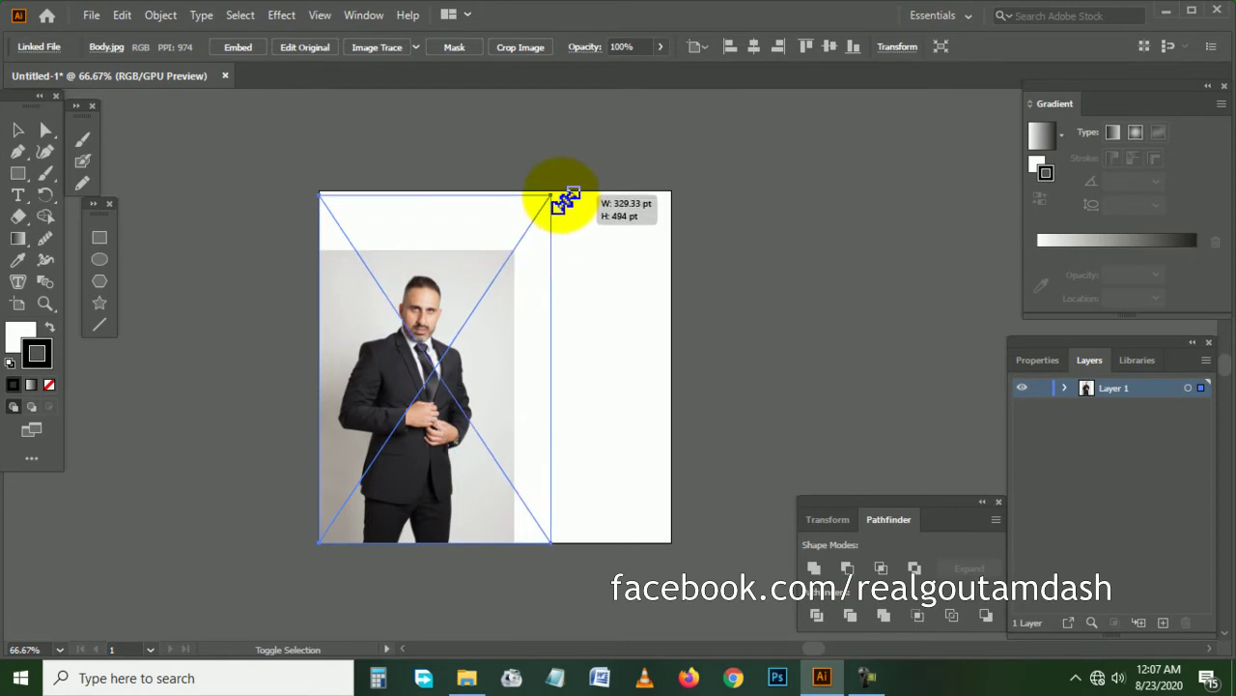
- Narrow the artboard to about 333.33 × 500 pt to match the photo's width
{"action": "left_click", "coordinate": [20, 302]}
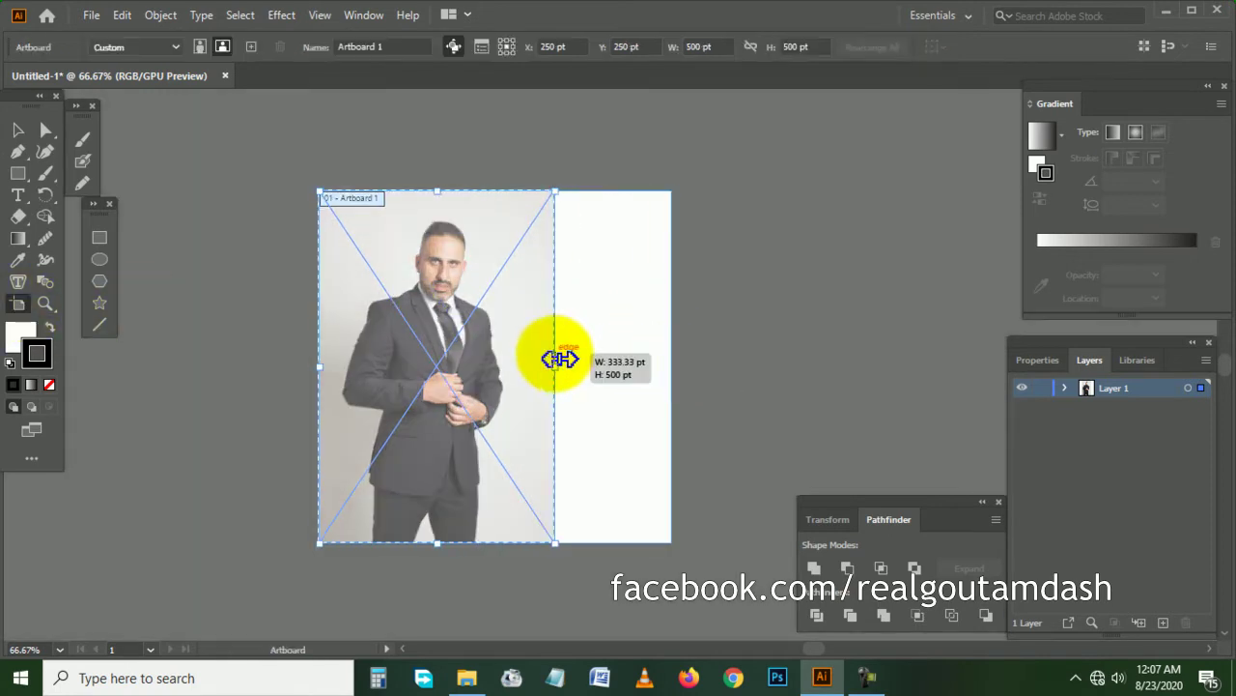
{"action": "left_click_drag", "start_coordinate": [667, 371], "coordinate": [554, 367]}
{"action": "left_click", "coordinate": [18, 133]}
{"action": "left_click", "coordinate": [761, 302]}
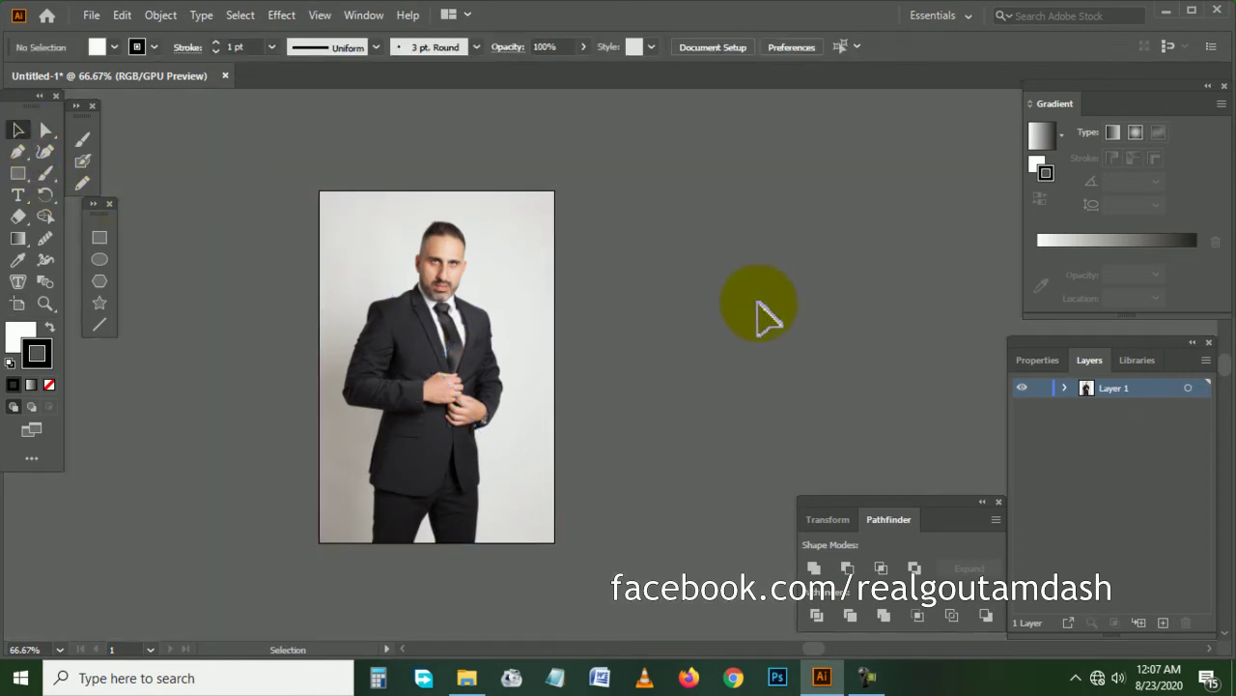
- Add a new layer above the photo and save as 'Body illustration' on the Desktop
{"action": "left_click", "coordinate": [1162, 623]}
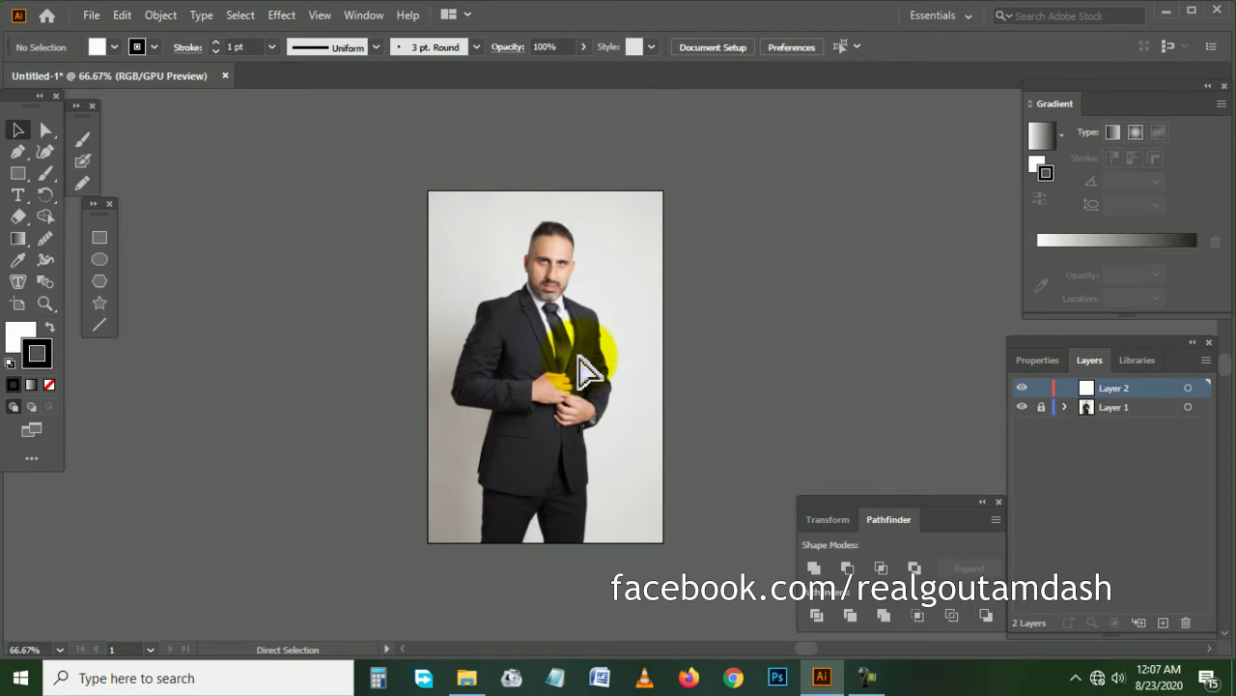
{"action": "key", "text": "ctrl+s"}
{"action": "left_click_drag", "start_coordinate": [135, 256], "coordinate": [116, 160]}
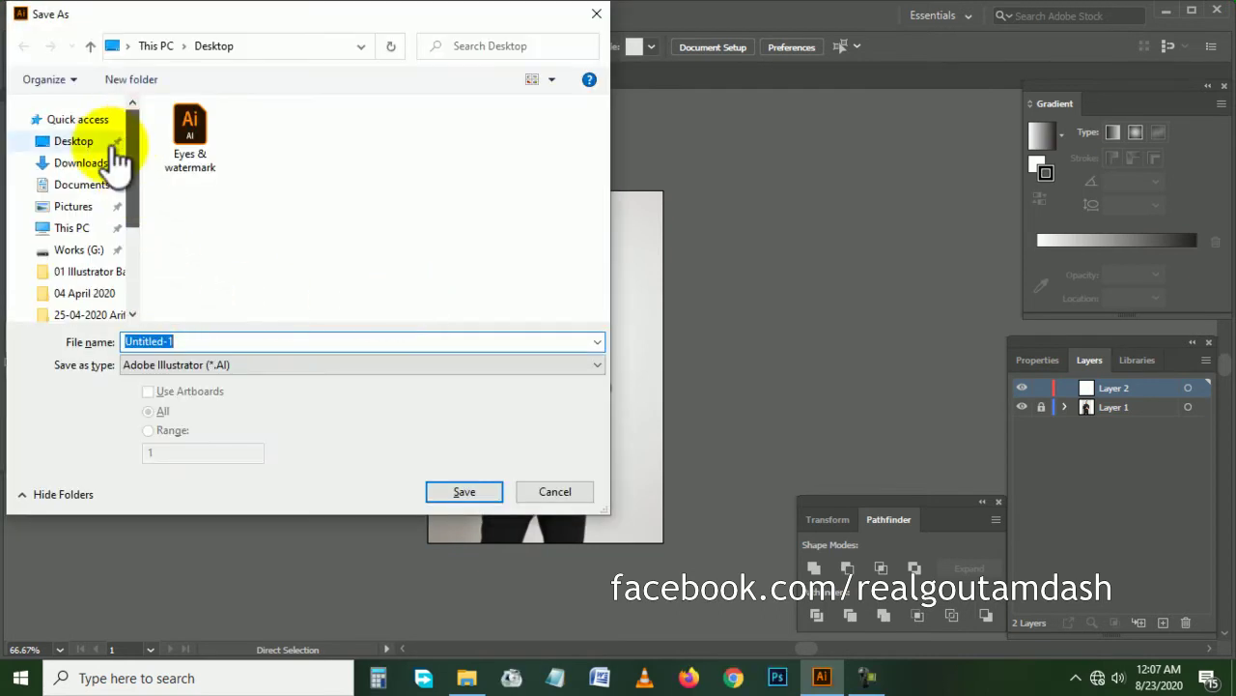
{"action": "left_click", "coordinate": [74, 143]}
{"action": "left_click", "coordinate": [188, 342]}
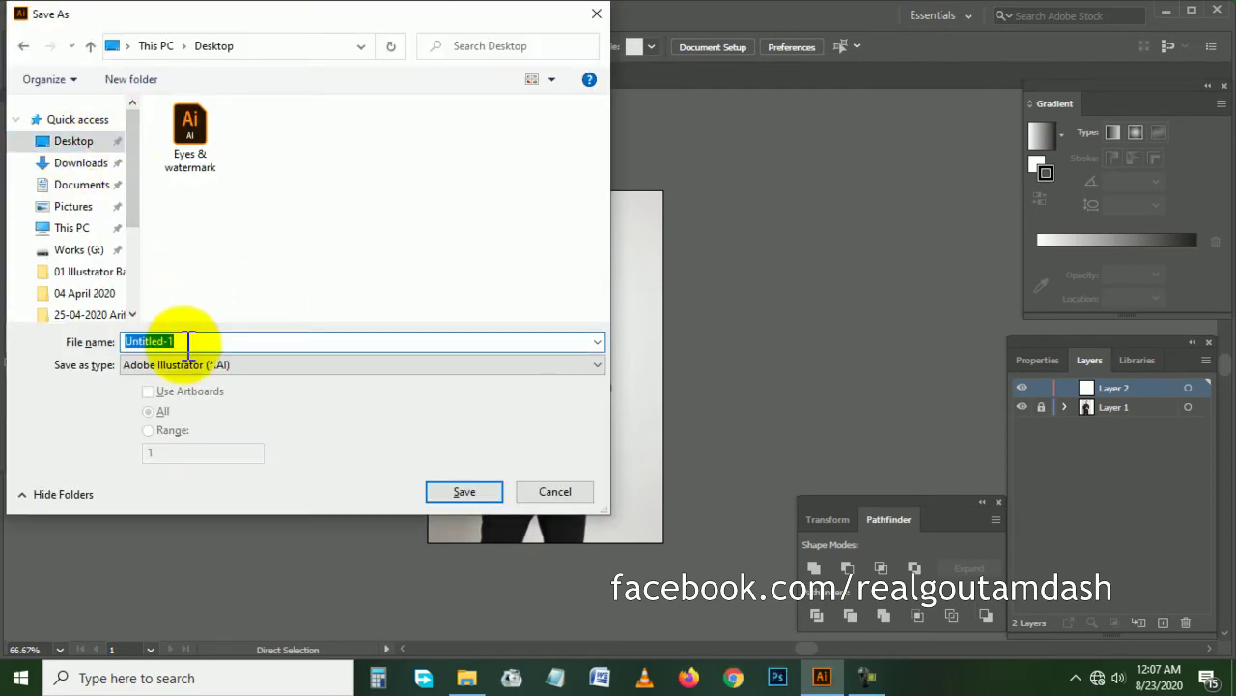
{"action": "type", "text": "Body illustration"}
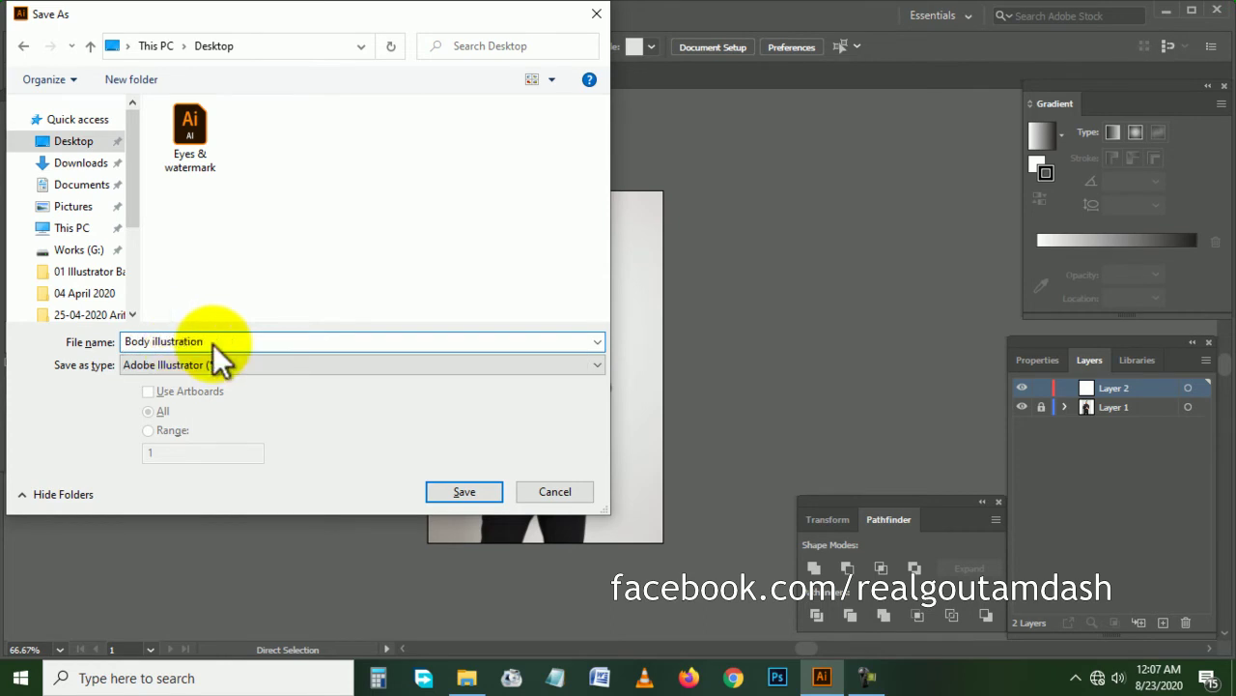
{"action": "left_click", "coordinate": [449, 487]}
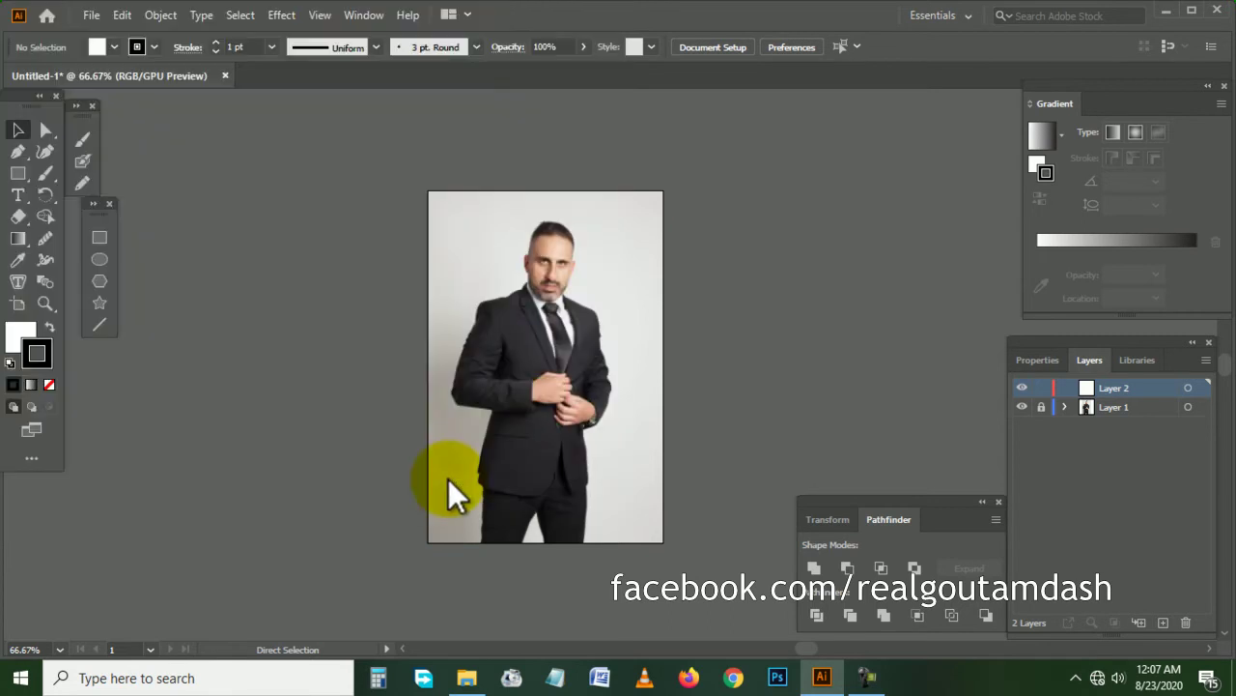
- Accept the default Illustrator save options and scroll over to the man's face
{"action": "left_click", "coordinate": [695, 591]}
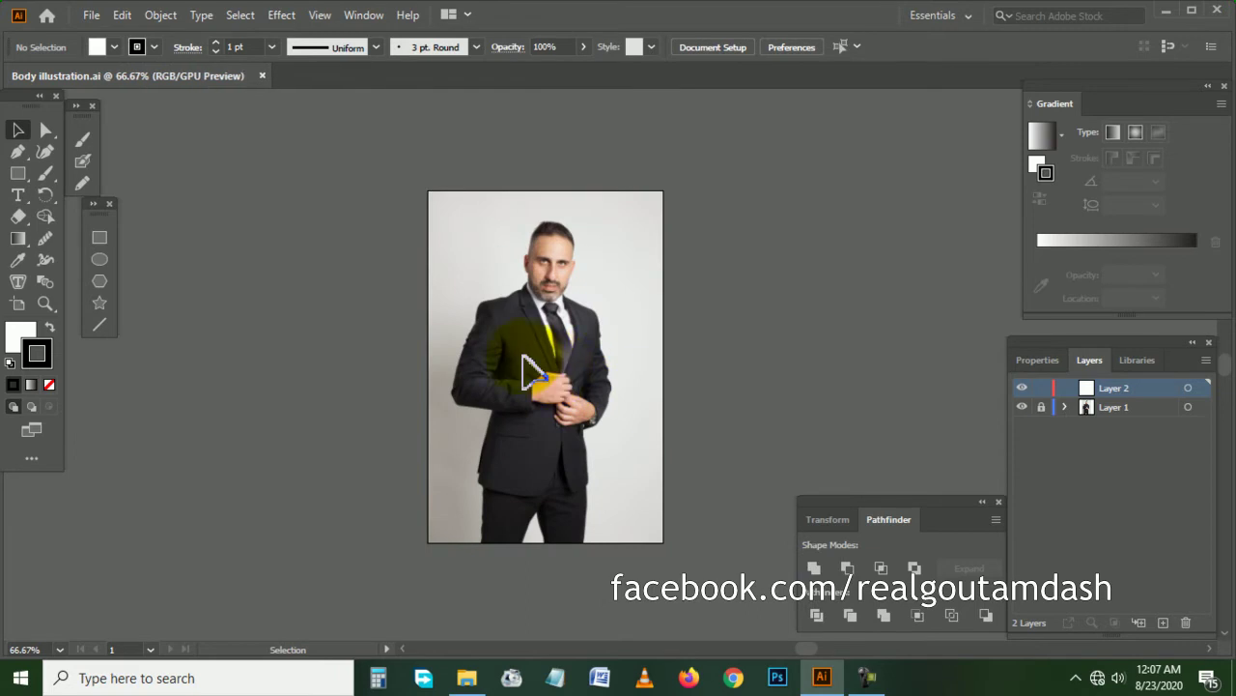
{"action": "scroll", "coordinate": [523, 370], "scroll_direction": "right", "scroll_amount": 3}
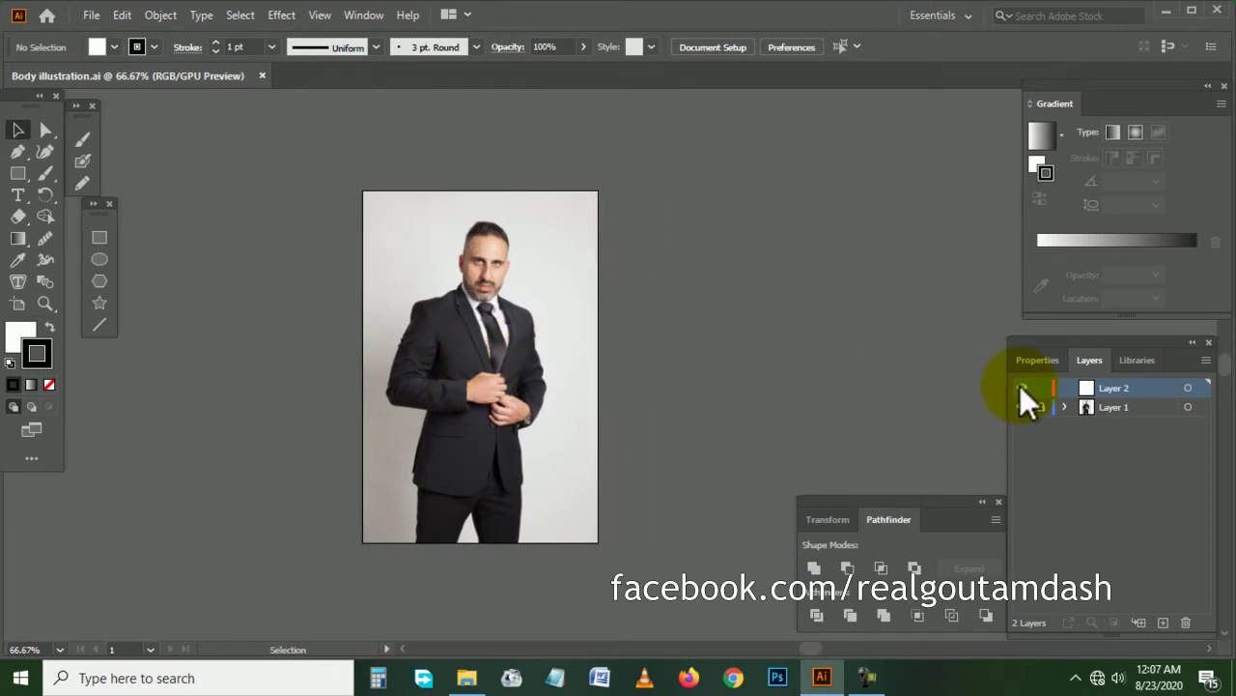
{"action": "scroll", "coordinate": [469, 325], "scroll_direction": "up", "scroll_amount": 2}
{"action": "scroll", "coordinate": [474, 325], "scroll_direction": "up", "scroll_amount": 3}
{"action": "scroll", "coordinate": [474, 319], "scroll_direction": "up", "scroll_amount": 1}
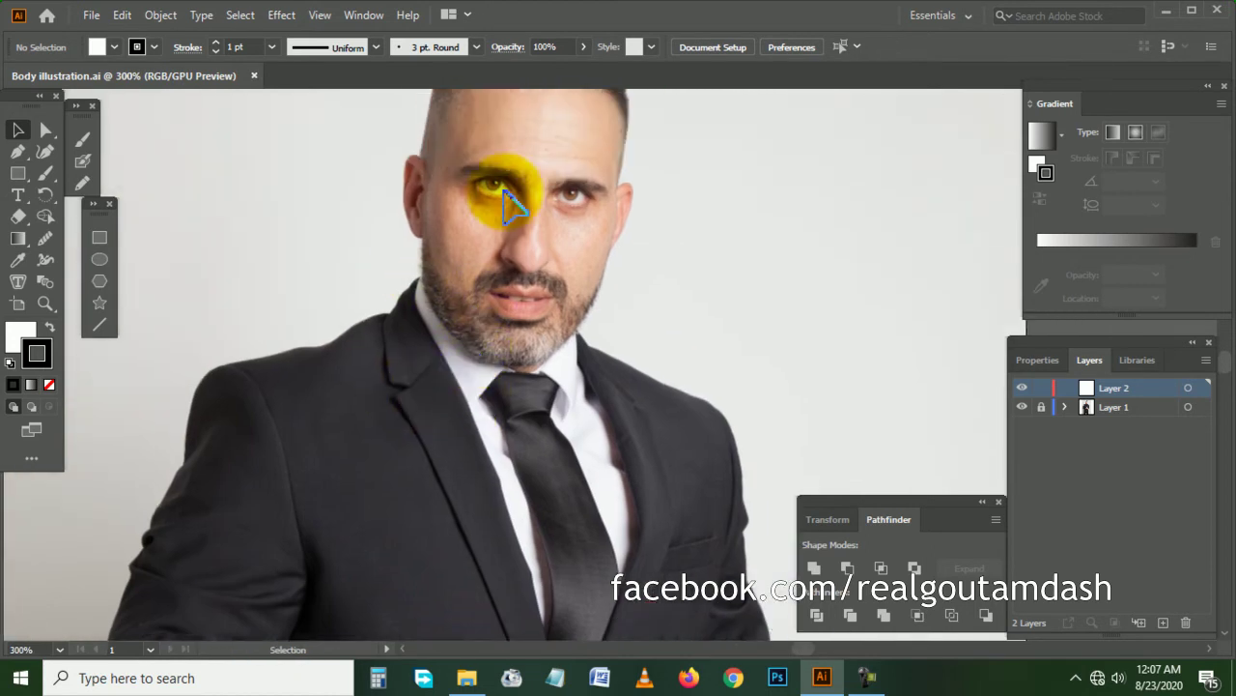
- Select the Pen tool with fill set to None, tuck away the Color panel
{"action": "left_click", "coordinate": [17, 152]}
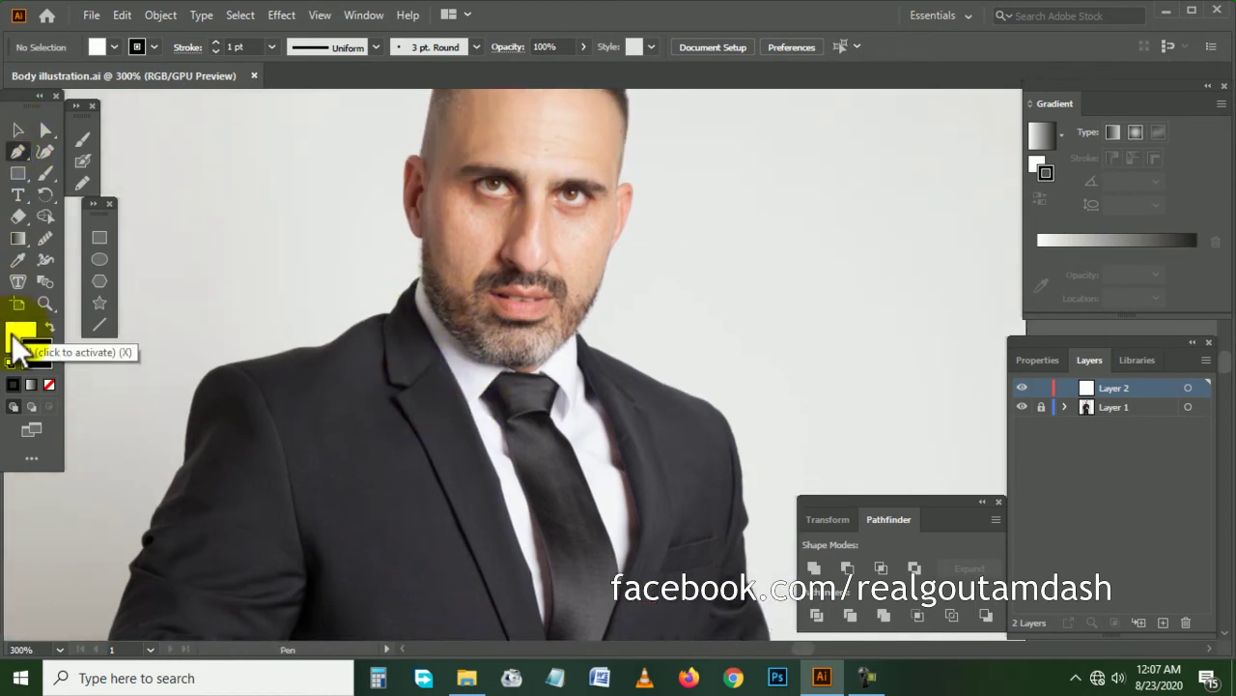
{"action": "left_click", "coordinate": [20, 333]}
{"action": "left_click", "coordinate": [49, 385]}
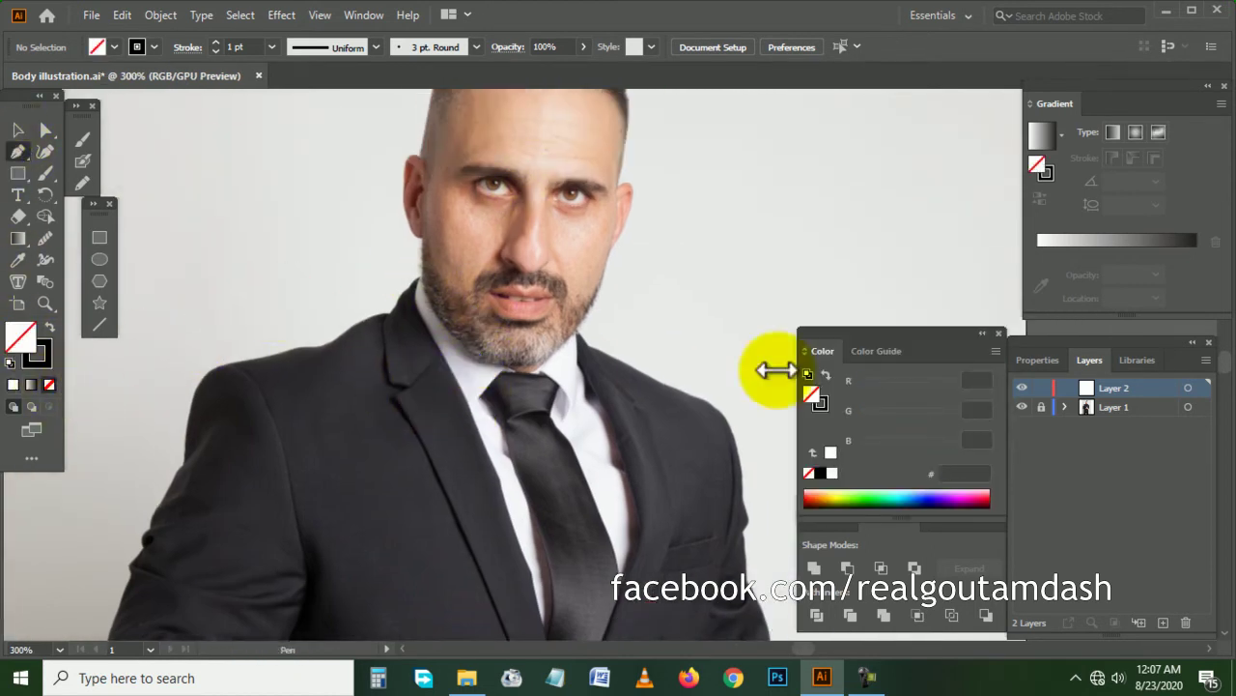
{"action": "left_click", "coordinate": [981, 333]}
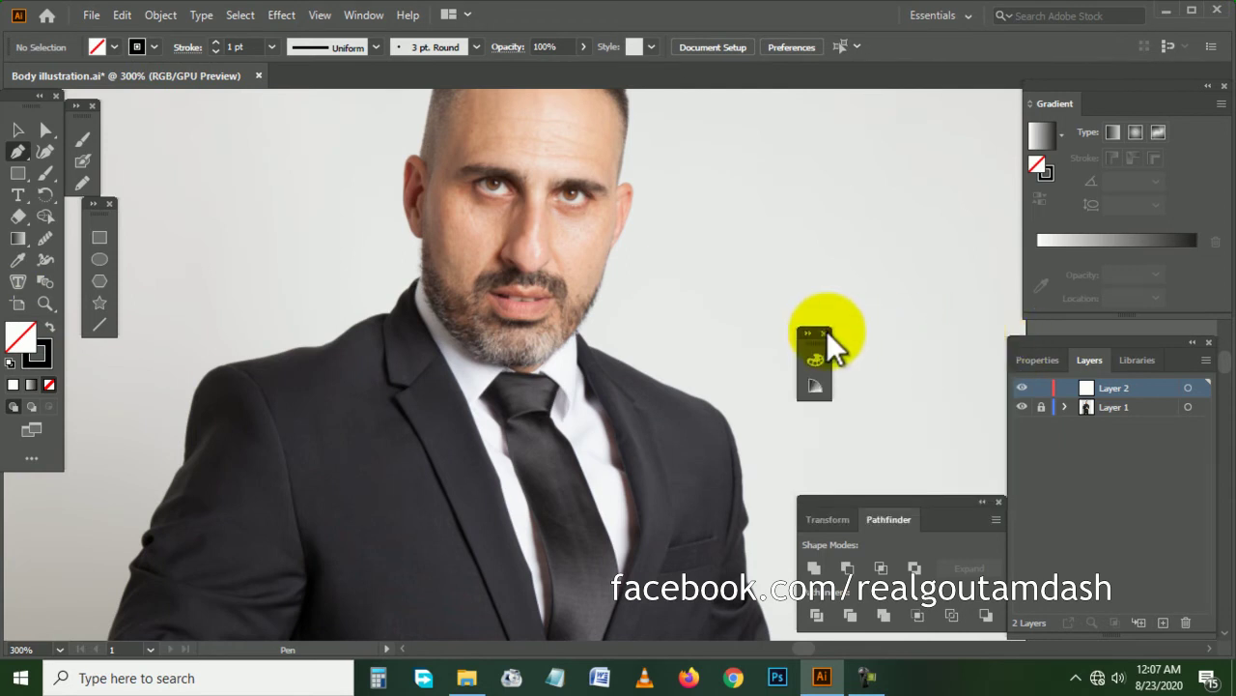
{"action": "left_click_drag", "start_coordinate": [823, 330], "coordinate": [1029, 396]}
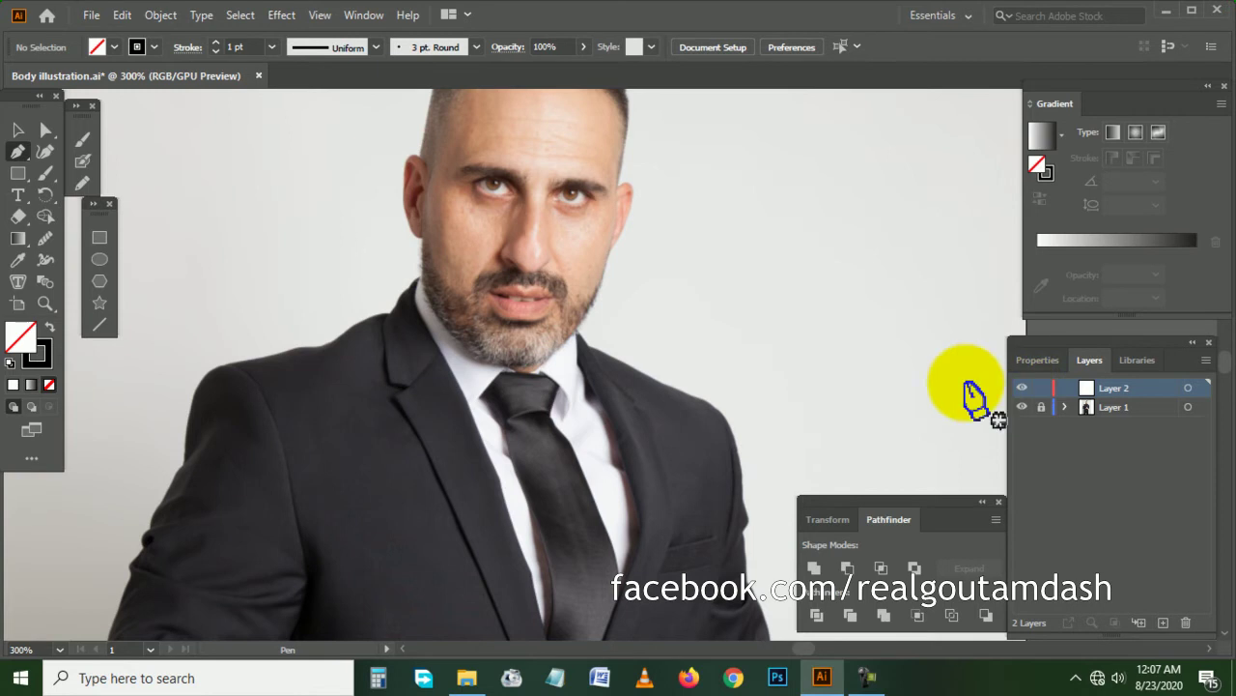
{"action": "key", "text": "ctrl+plus"}
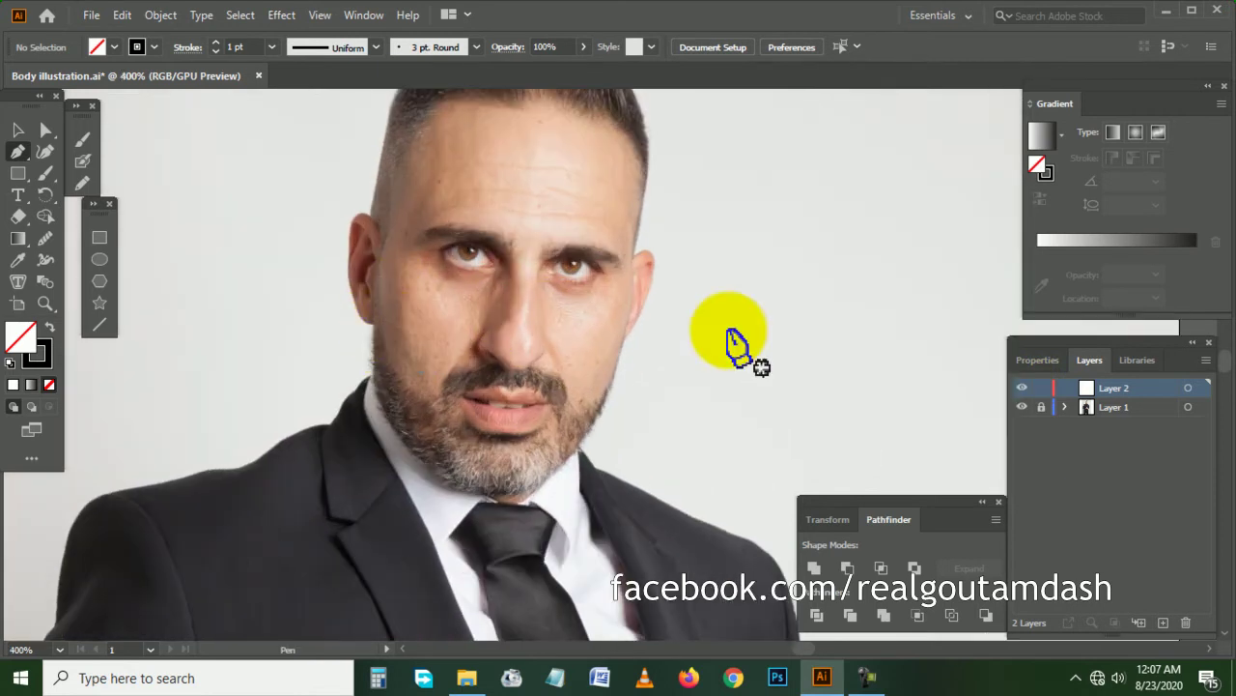
- In Outline view, start the head path with points along the jaw
{"action": "key", "text": "ctrl+y"}
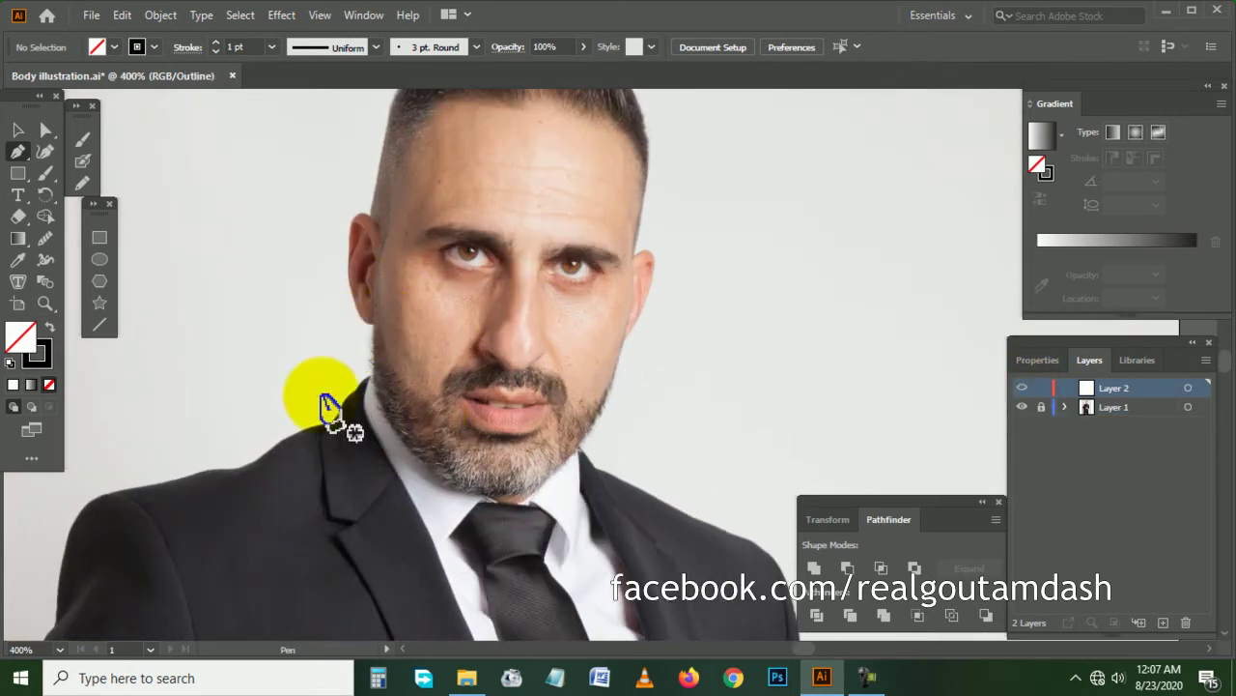
{"action": "key", "text": "ctrl+plus"}
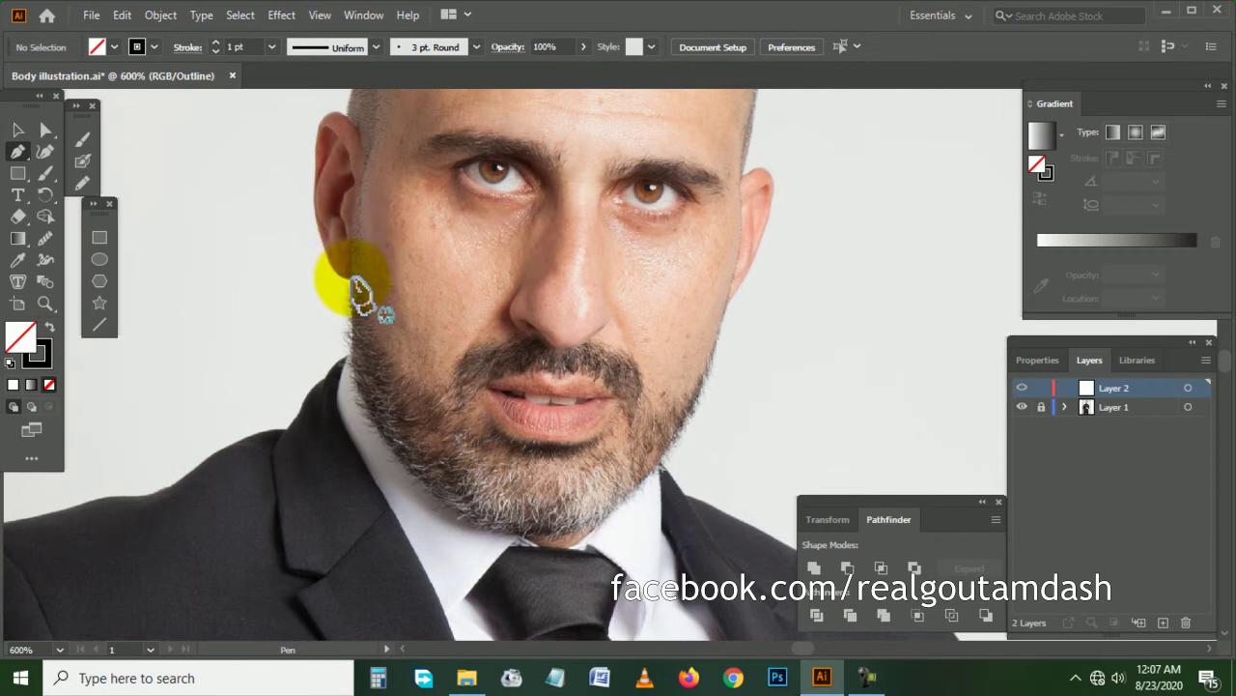
{"action": "left_click", "coordinate": [358, 290]}
{"action": "scroll", "coordinate": [360, 305], "scroll_direction": "down", "scroll_amount": 2}
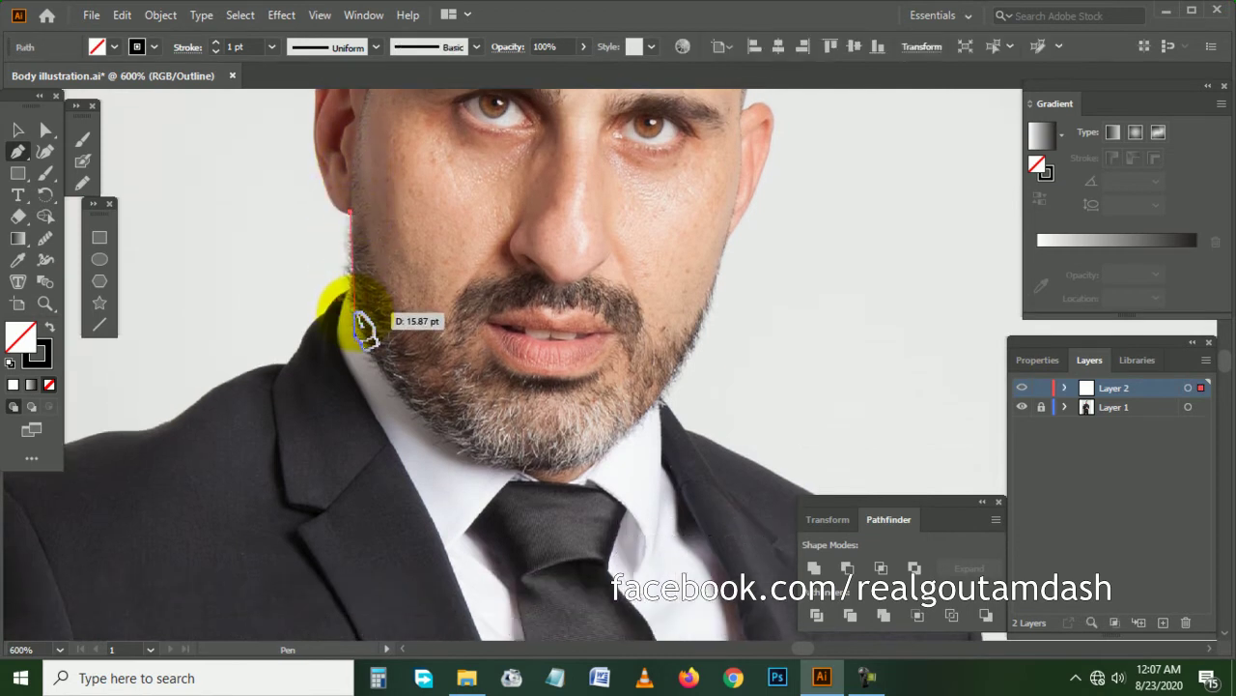
{"action": "scroll", "coordinate": [365, 326], "scroll_direction": "down", "scroll_amount": 2}
{"action": "scroll", "coordinate": [423, 394], "scroll_direction": "down", "scroll_amount": 1}
{"action": "scroll", "coordinate": [367, 261], "scroll_direction": "up", "scroll_amount": 2}
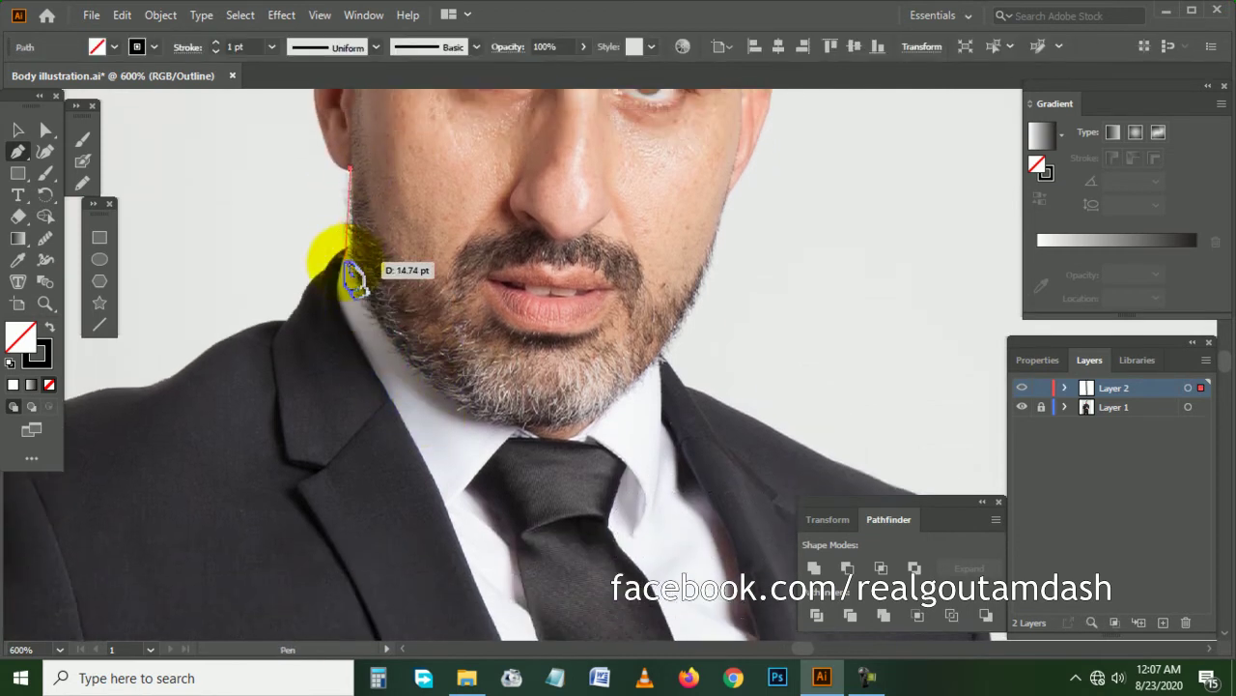
{"action": "scroll", "coordinate": [362, 299], "scroll_direction": "down", "scroll_amount": 2}
{"action": "left_click", "coordinate": [429, 329]}
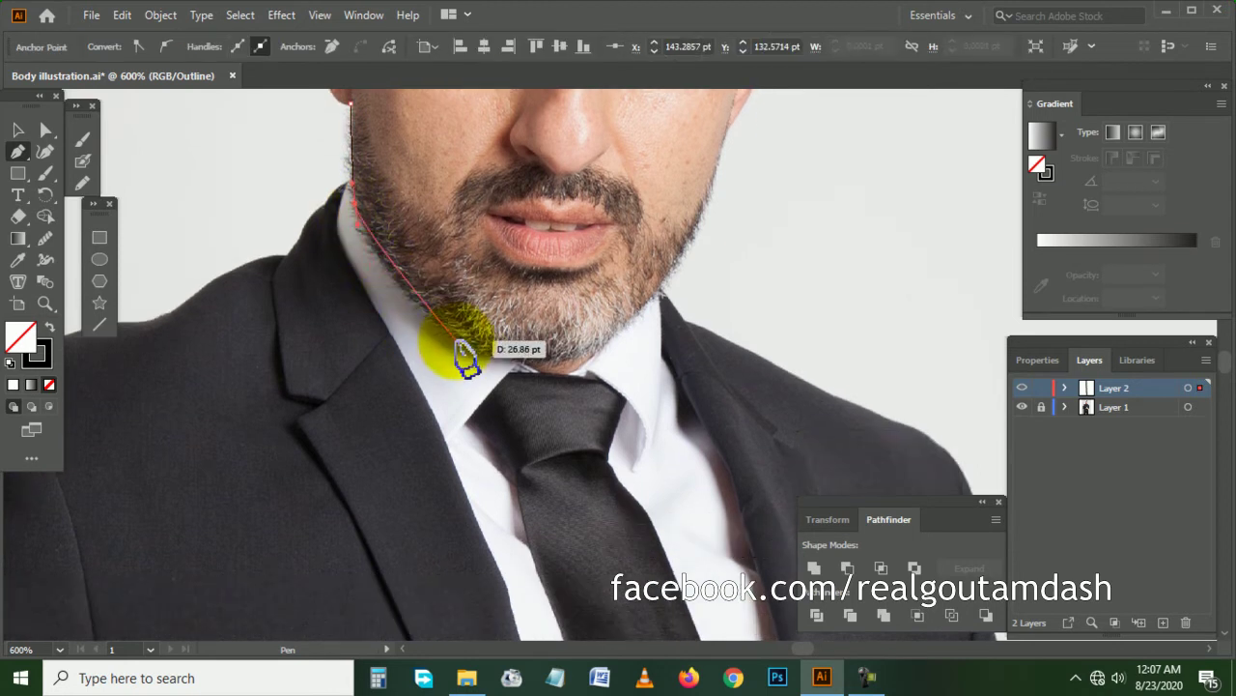
{"action": "left_click_drag", "start_coordinate": [476, 353], "coordinate": [527, 392]}
{"action": "scroll", "coordinate": [546, 405], "scroll_direction": "up", "scroll_amount": 1}
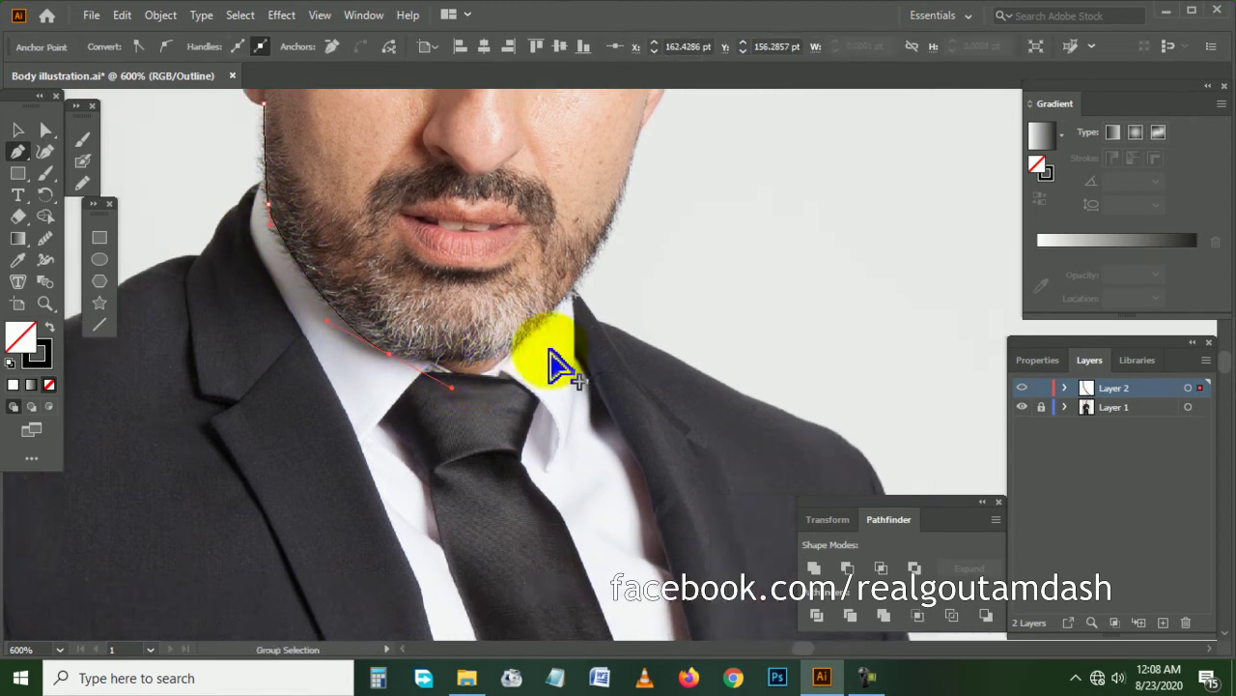
{"action": "scroll", "coordinate": [552, 358], "scroll_direction": "down", "scroll_amount": 1}
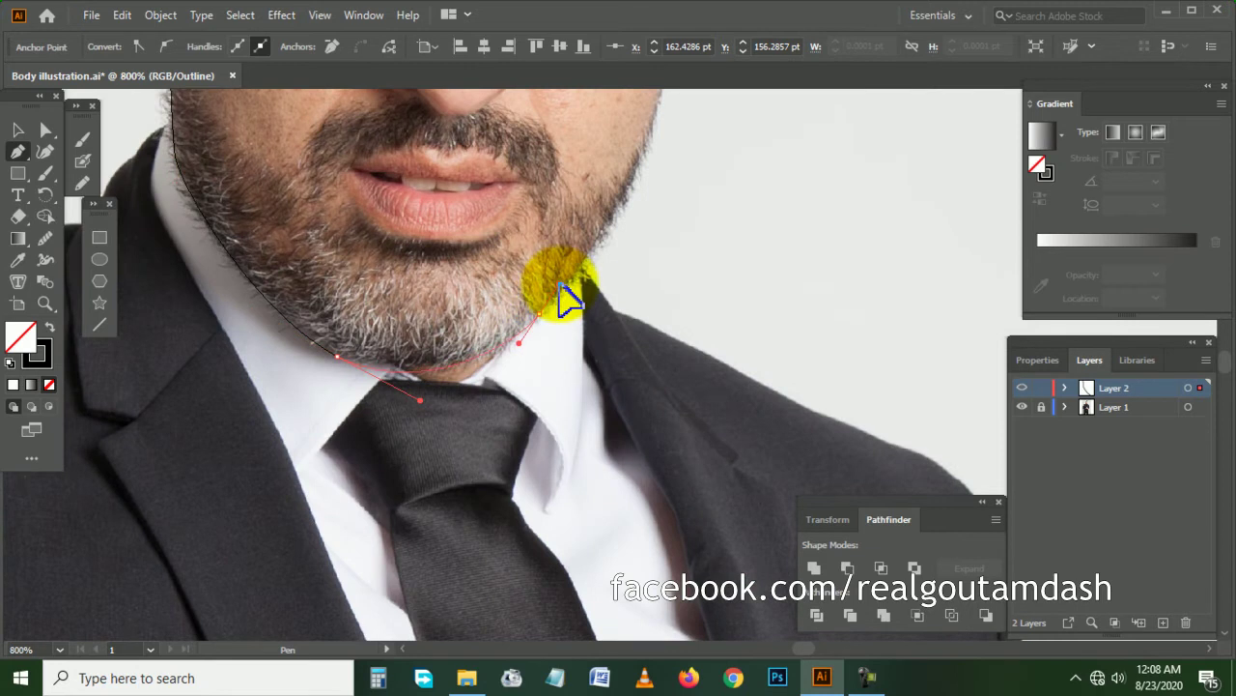
{"action": "scroll", "coordinate": [563, 290], "scroll_direction": "right", "scroll_amount": 1}
{"action": "scroll", "coordinate": [579, 283], "scroll_direction": "up", "scroll_amount": 2}
{"action": "scroll", "coordinate": [590, 280], "scroll_direction": "up", "scroll_amount": 2}
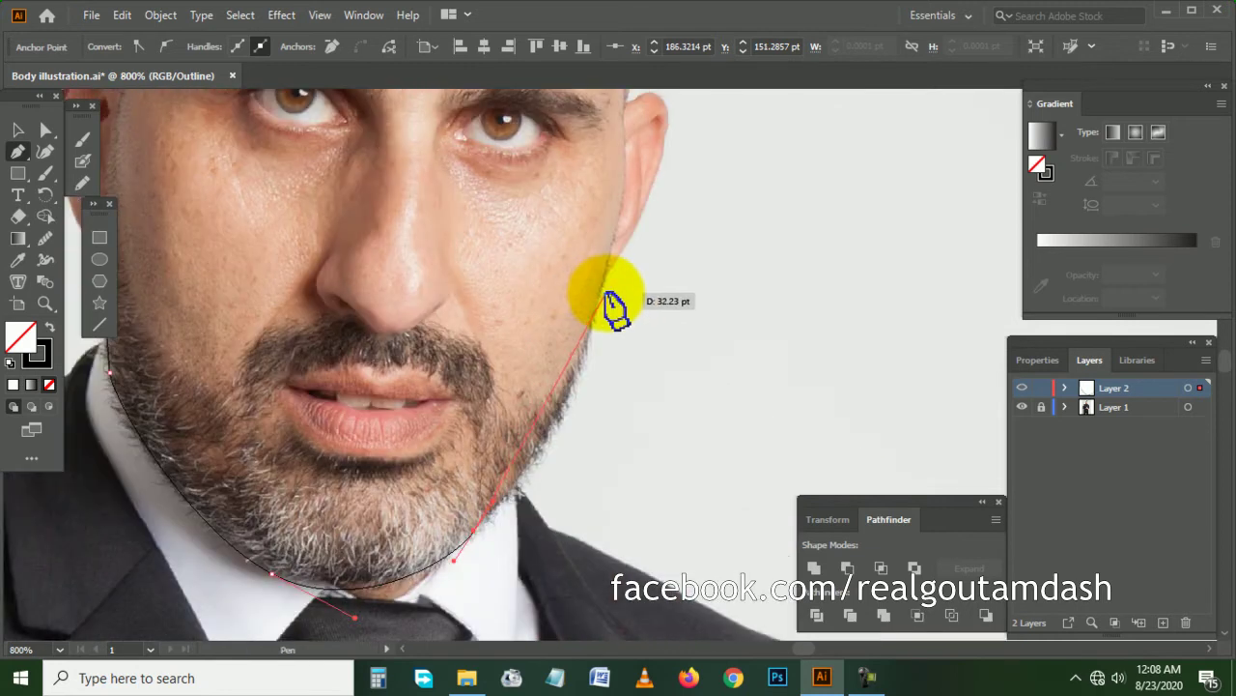
- Trace the path around the ear, along the hairline and across the hair top
{"action": "left_click", "coordinate": [643, 144]}
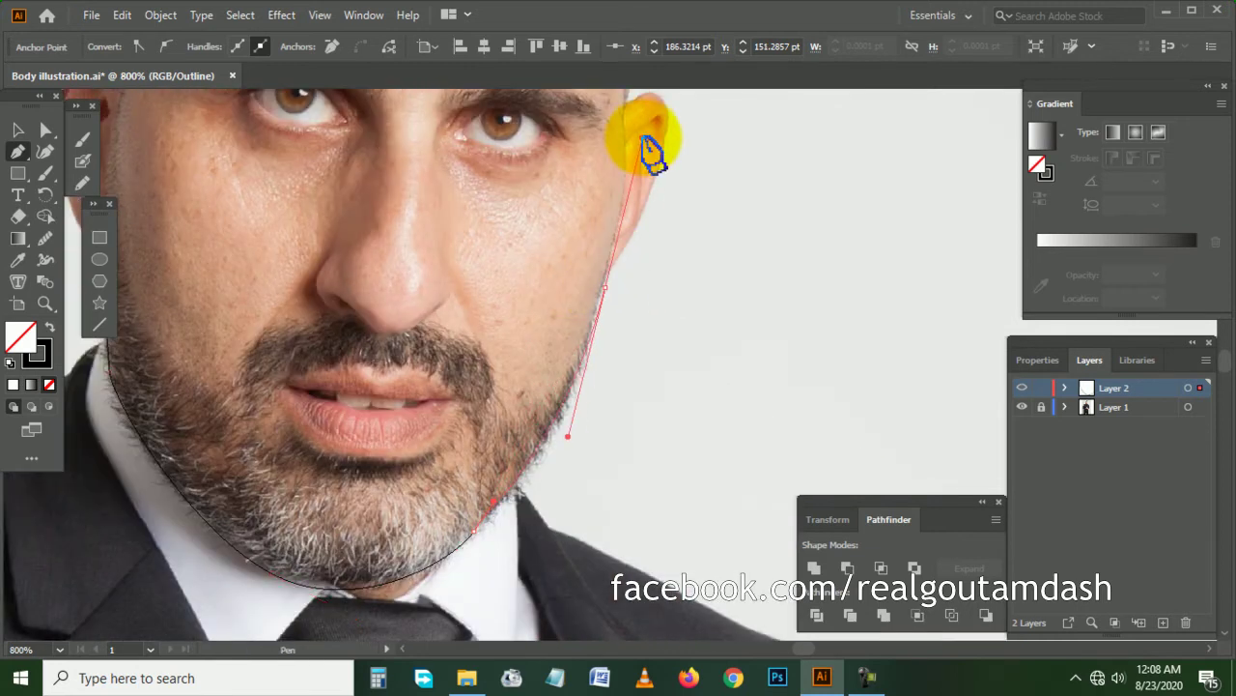
{"action": "scroll", "coordinate": [618, 266], "scroll_direction": "up", "scroll_amount": 3}
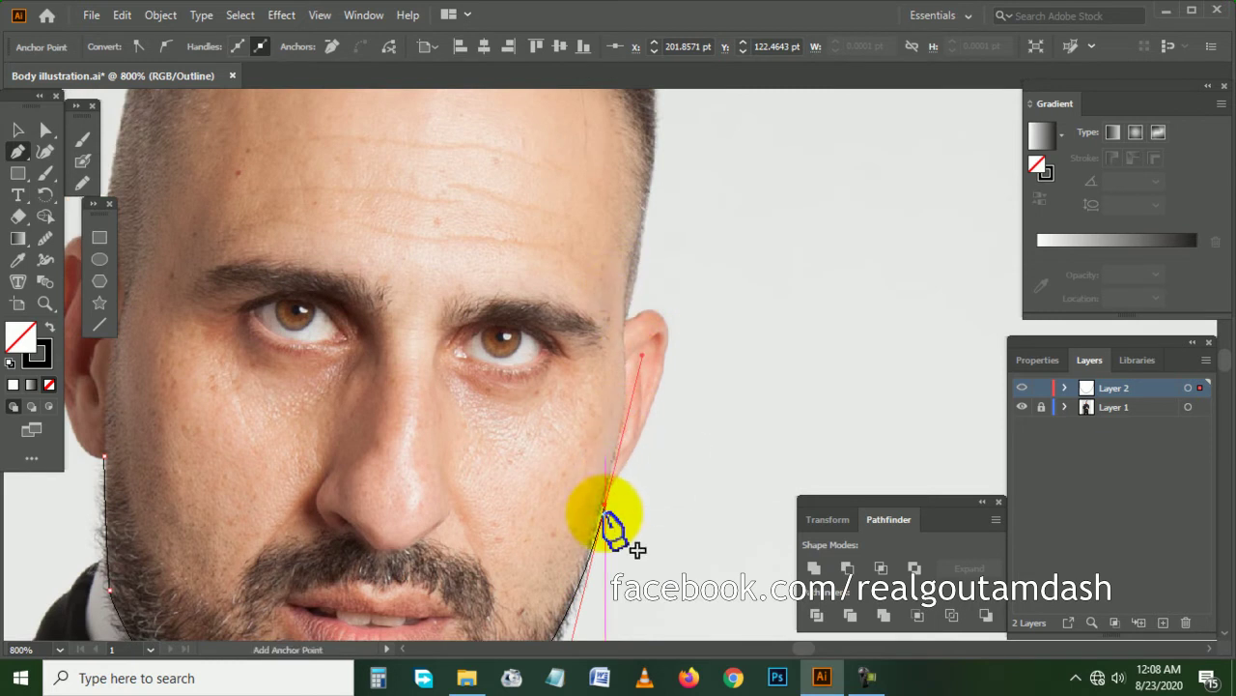
{"action": "left_click", "coordinate": [651, 428]}
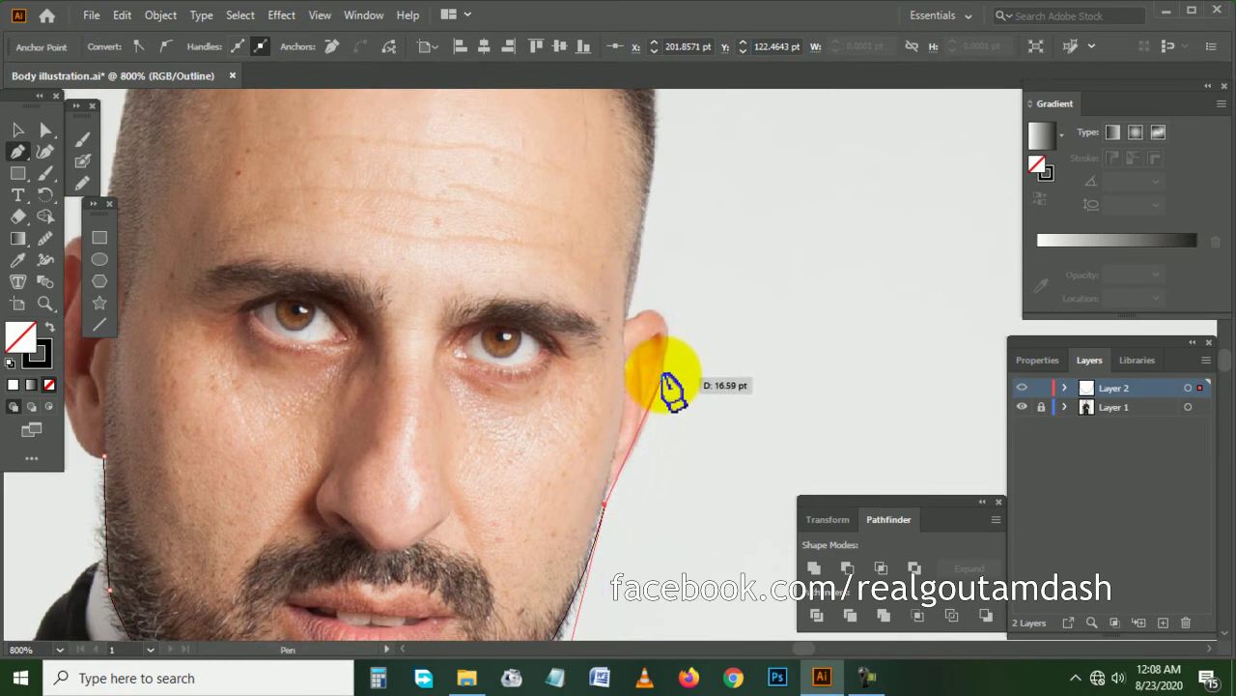
{"action": "left_click_drag", "start_coordinate": [677, 311], "coordinate": [628, 326]}
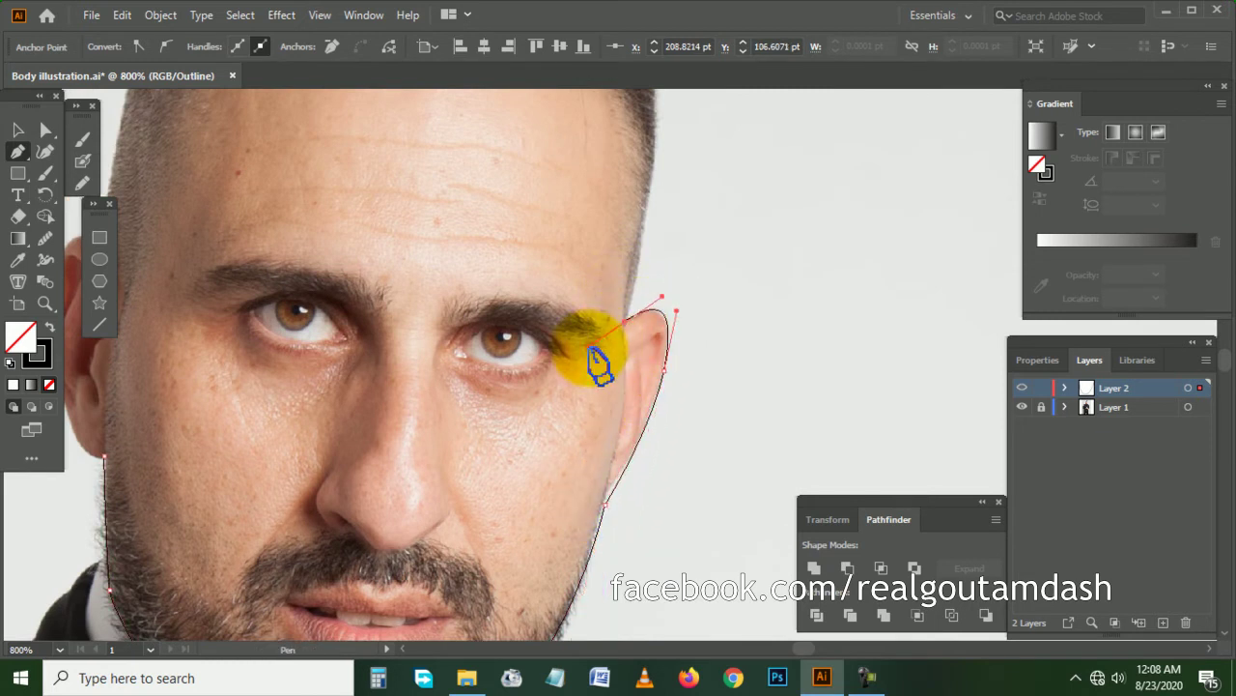
{"action": "scroll", "coordinate": [654, 290], "scroll_direction": "up", "scroll_amount": 2}
{"action": "scroll", "coordinate": [657, 309], "scroll_direction": "up", "scroll_amount": 3}
{"action": "left_click_drag", "start_coordinate": [644, 282], "coordinate": [618, 218]}
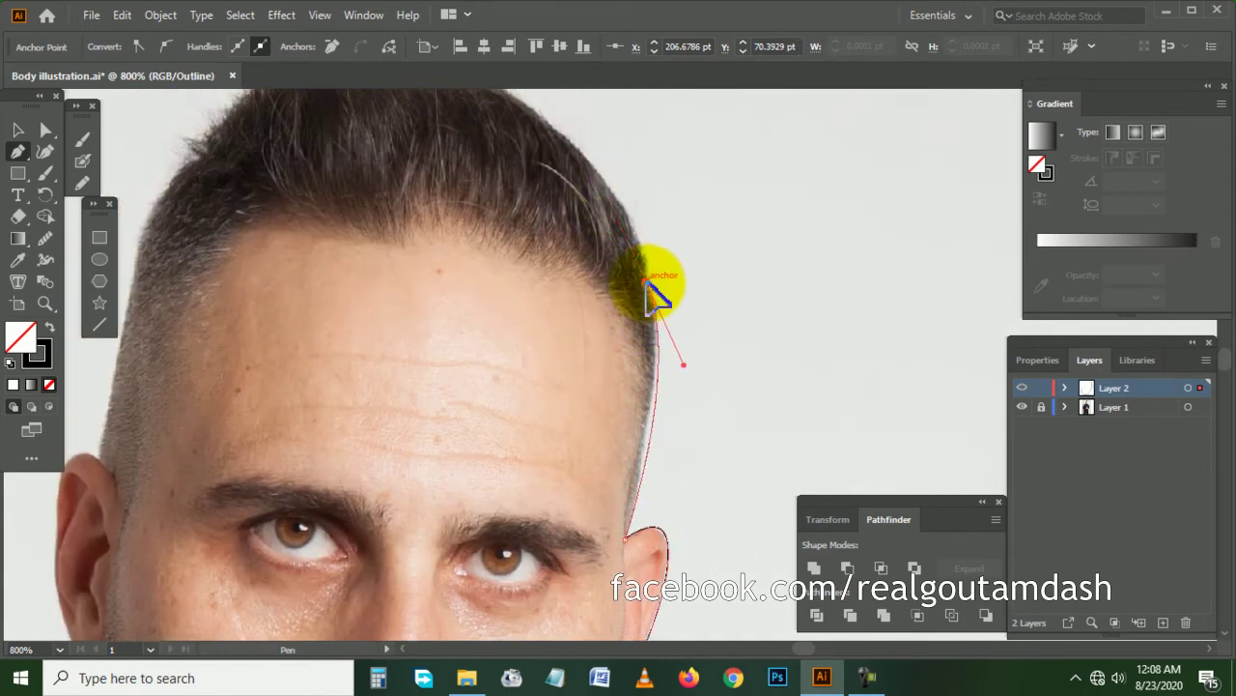
{"action": "scroll", "coordinate": [593, 261], "scroll_direction": "up", "scroll_amount": 4}
{"action": "left_click_drag", "start_coordinate": [483, 261], "coordinate": [259, 242]}
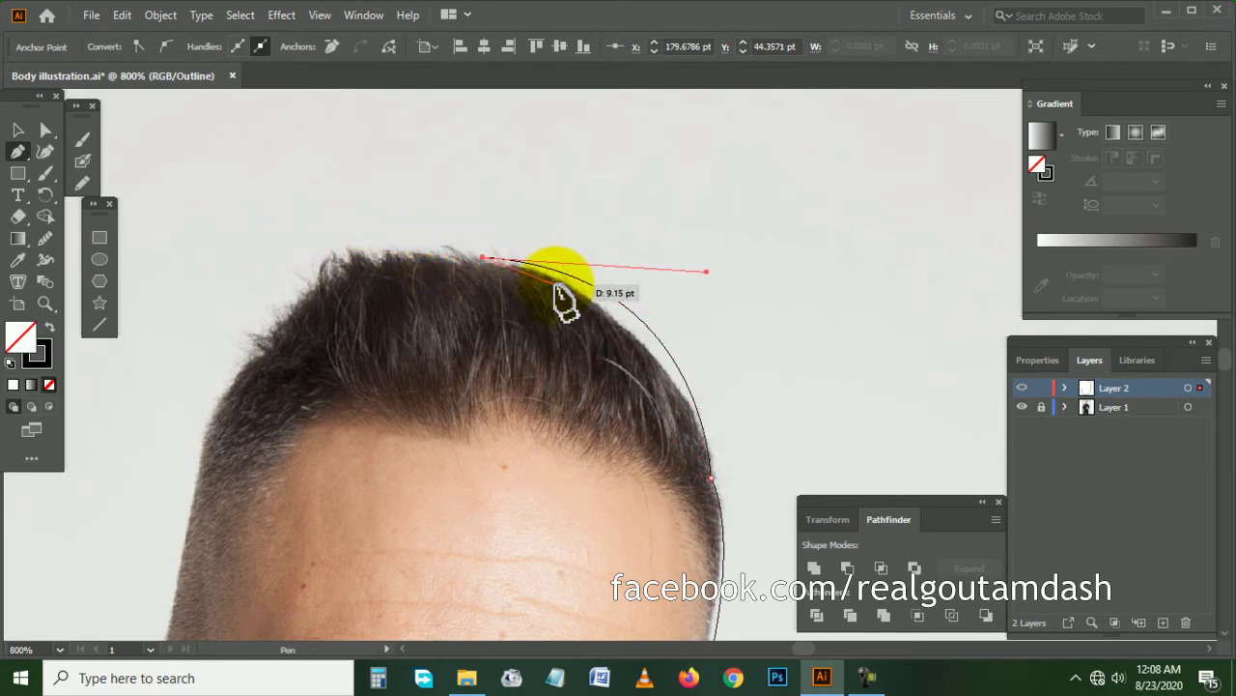
{"action": "left_click_drag", "start_coordinate": [565, 291], "coordinate": [584, 314]}
{"action": "scroll", "coordinate": [502, 289], "scroll_direction": "left", "scroll_amount": 3}
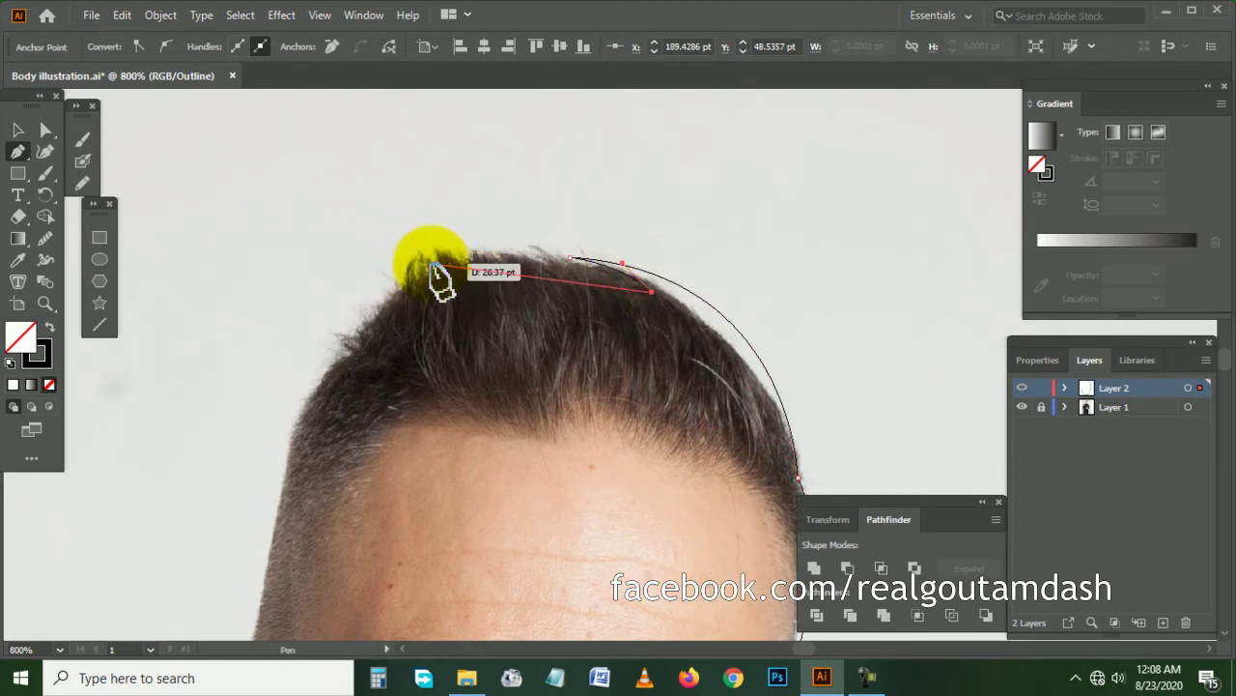
{"action": "left_click_drag", "start_coordinate": [406, 258], "coordinate": [295, 294]}
{"action": "mouse_move", "coordinate": [410, 260]}
{"action": "left_mouse_down"}
{"action": "mouse_move", "coordinate": [450, 261]}
{"action": "mouse_move", "coordinate": [422, 299]}
{"action": "mouse_move", "coordinate": [444, 232]}
{"action": "mouse_move", "coordinate": [422, 262]}
{"action": "left_mouse_up"}
- Curve the path down the side of the head and finish the closed outline
{"action": "scroll", "coordinate": [373, 290], "scroll_direction": "down", "scroll_amount": 3}
{"action": "scroll", "coordinate": [373, 290], "scroll_direction": "left", "scroll_amount": 3}
{"action": "scroll", "coordinate": [423, 301], "scroll_direction": "up", "scroll_amount": 1}
{"action": "scroll", "coordinate": [406, 280], "scroll_direction": "down", "scroll_amount": 3}
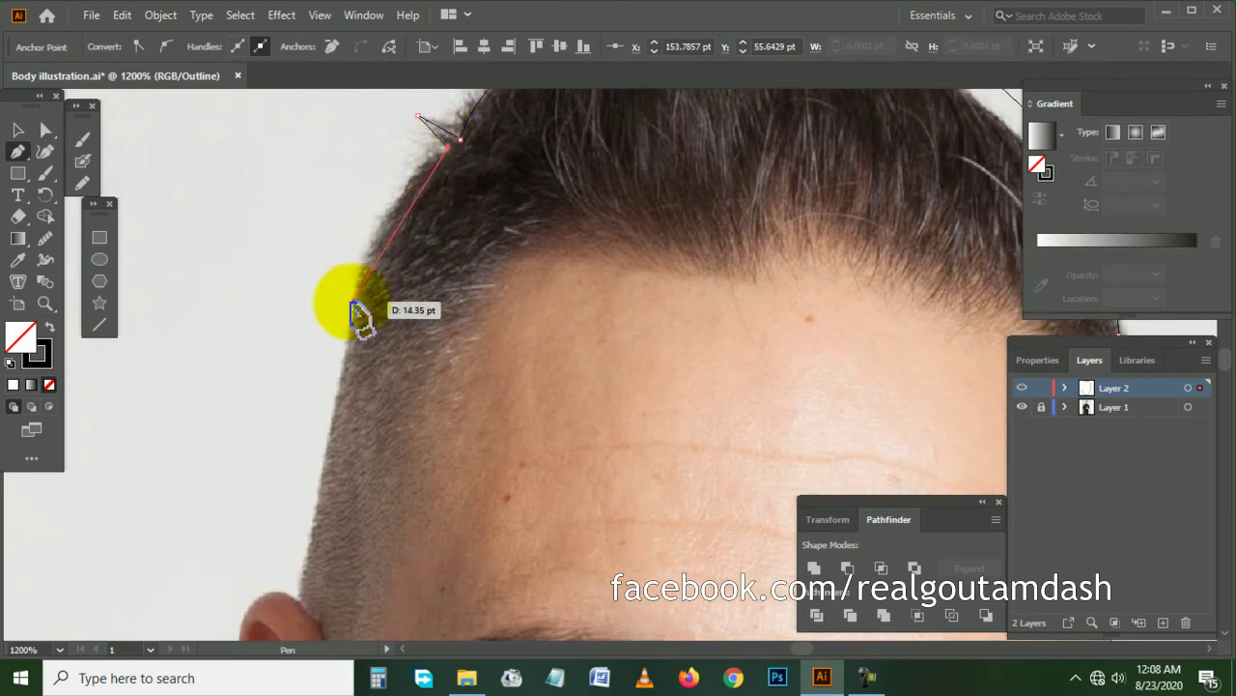
{"action": "left_click_drag", "start_coordinate": [352, 307], "coordinate": [324, 409]}
{"action": "left_click", "coordinate": [354, 309]}
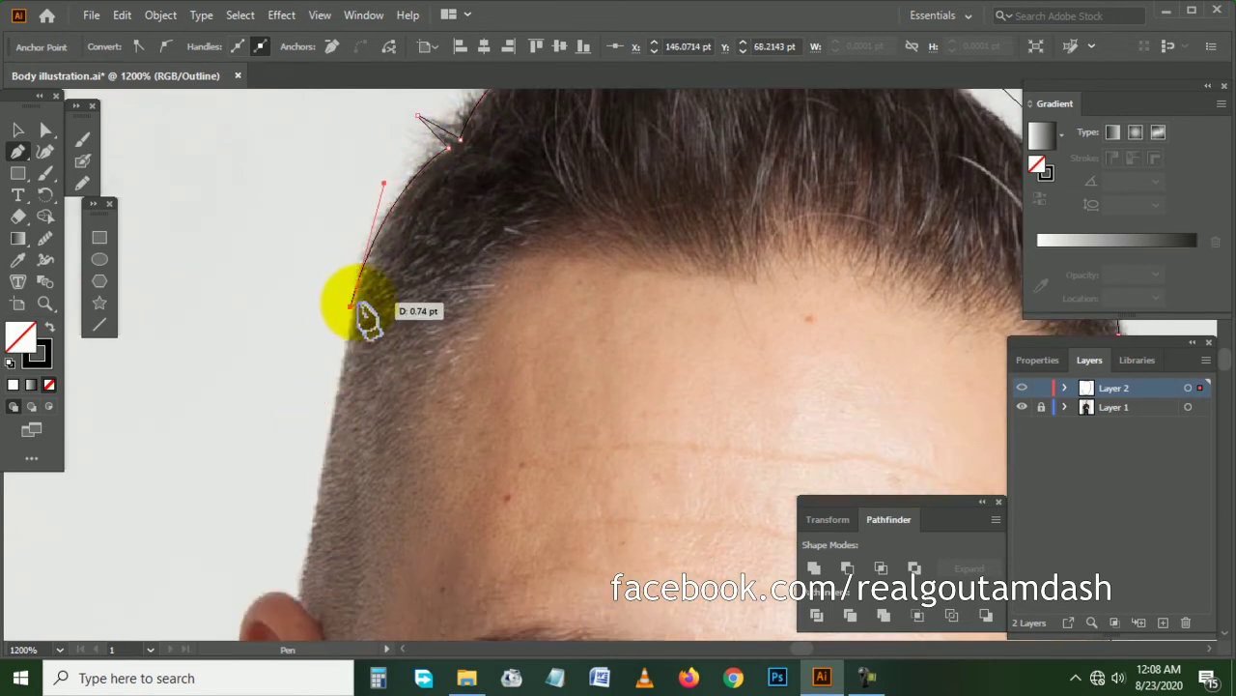
{"action": "scroll", "coordinate": [367, 319], "scroll_direction": "down", "scroll_amount": 5}
{"action": "mouse_move", "coordinate": [319, 387]}
{"action": "left_mouse_down"}
{"action": "mouse_move", "coordinate": [307, 440]}
{"action": "mouse_move", "coordinate": [229, 475]}
{"action": "mouse_move", "coordinate": [254, 502]}
{"action": "mouse_move", "coordinate": [339, 531]}
{"action": "left_mouse_up"}
{"action": "scroll", "coordinate": [237, 469], "scroll_direction": "down", "scroll_amount": 6}
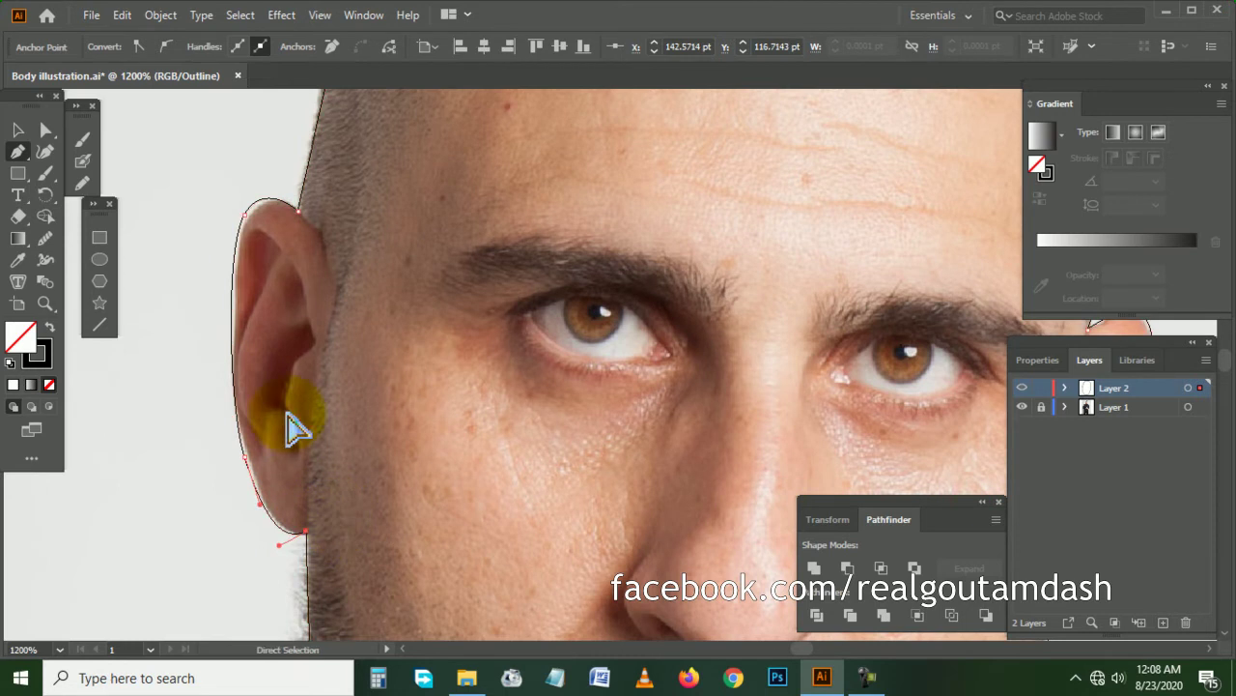
{"action": "left_click", "coordinate": [289, 420], "text": "ctrl"}
- Lock the photo layer and return to Preview mode
{"action": "scroll", "coordinate": [396, 348], "scroll_direction": "down", "scroll_amount": 2}
{"action": "scroll", "coordinate": [425, 309], "scroll_direction": "down", "scroll_amount": 3}
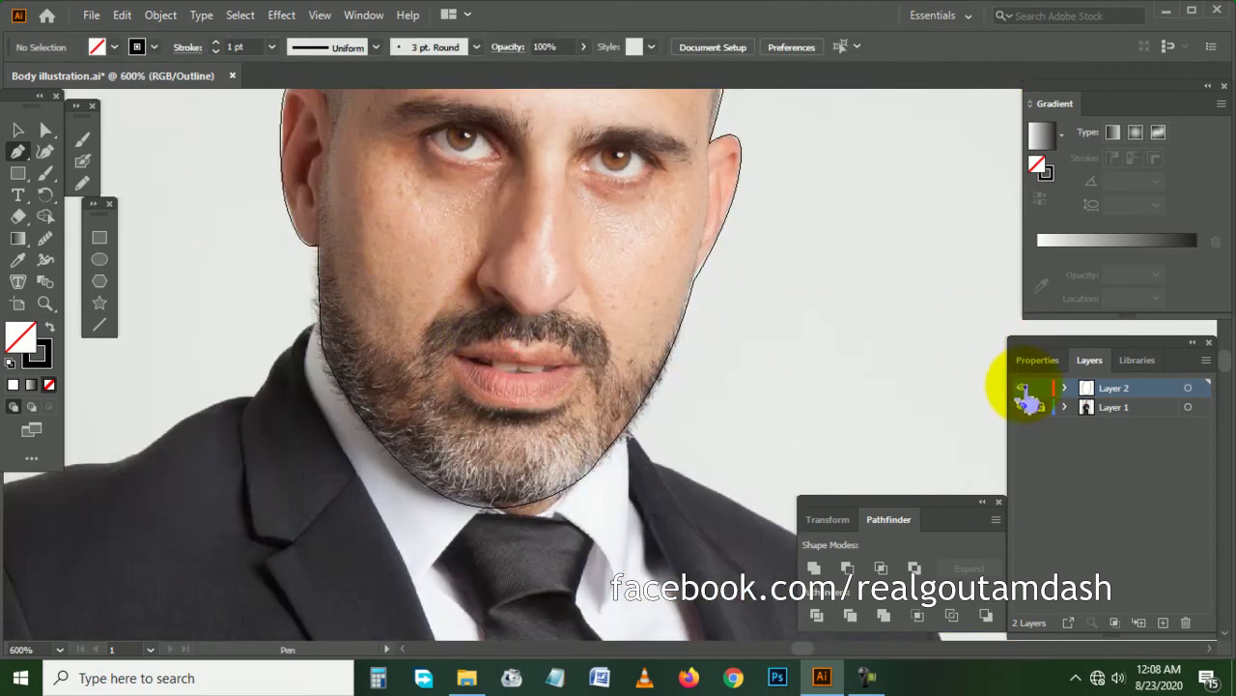
{"action": "left_click", "coordinate": [1041, 406]}
{"action": "key", "text": "ctrl+y"}
{"action": "scroll", "coordinate": [510, 317], "scroll_direction": "down", "scroll_amount": 2}
{"action": "scroll", "coordinate": [435, 309], "scroll_direction": "up", "scroll_amount": 1}
- Fill the head shape with pink #FC7777
{"action": "left_click", "coordinate": [425, 290], "text": "ctrl"}
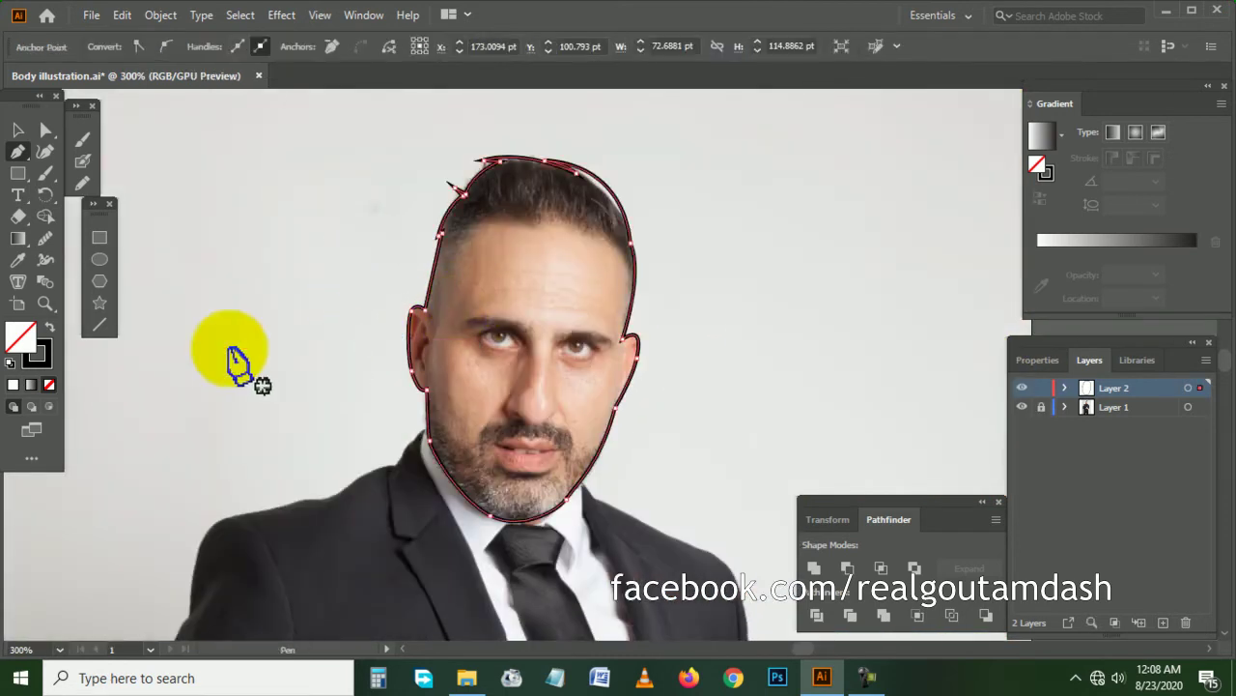
{"action": "left_click", "coordinate": [49, 328]}
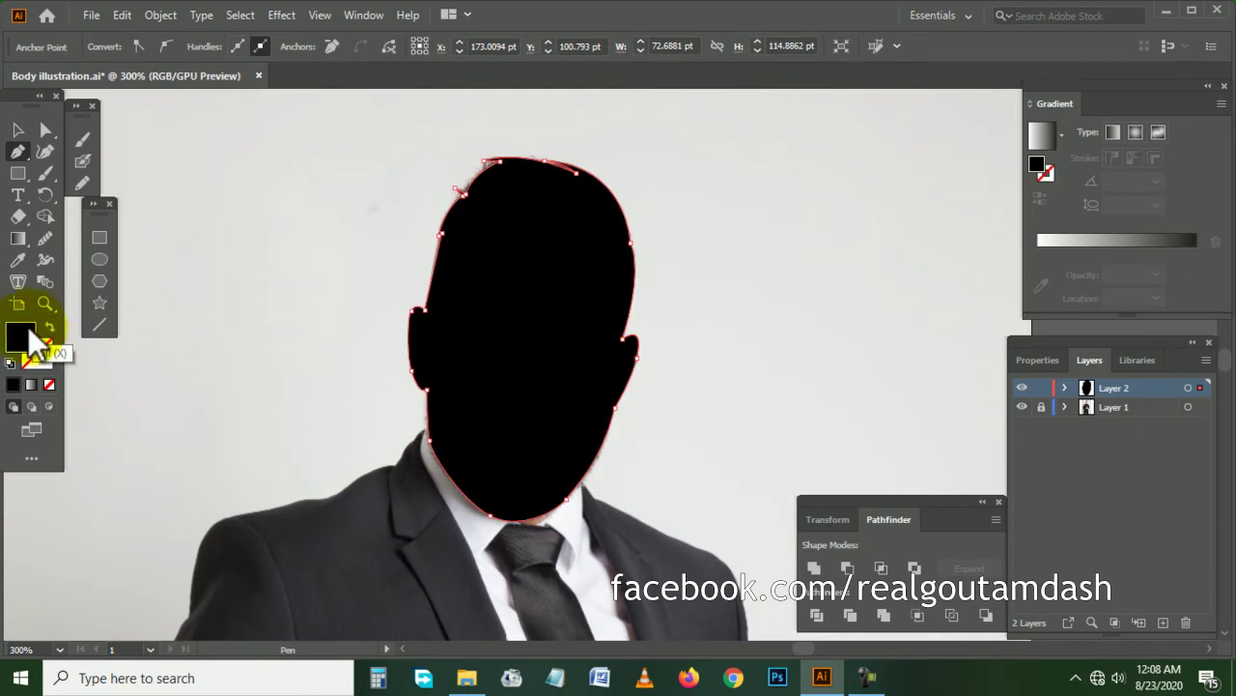
{"action": "double_click", "coordinate": [22, 336]}
{"action": "left_click", "coordinate": [492, 225]}
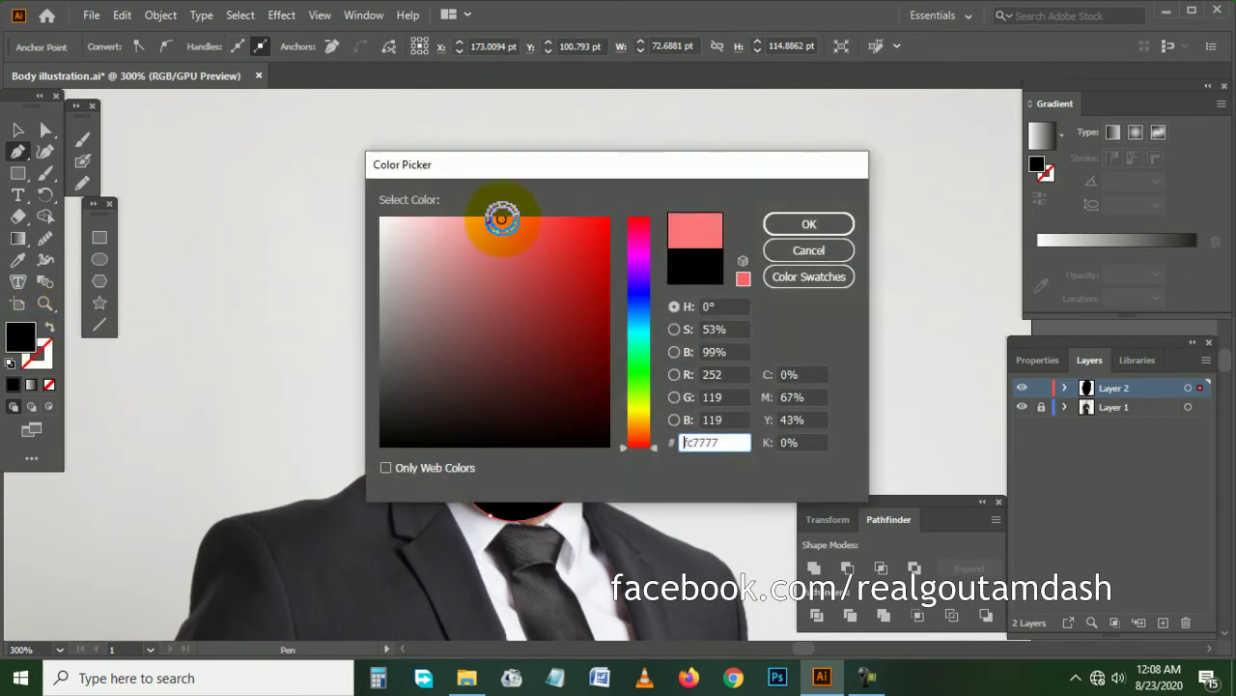
{"action": "left_click", "coordinate": [808, 224]}
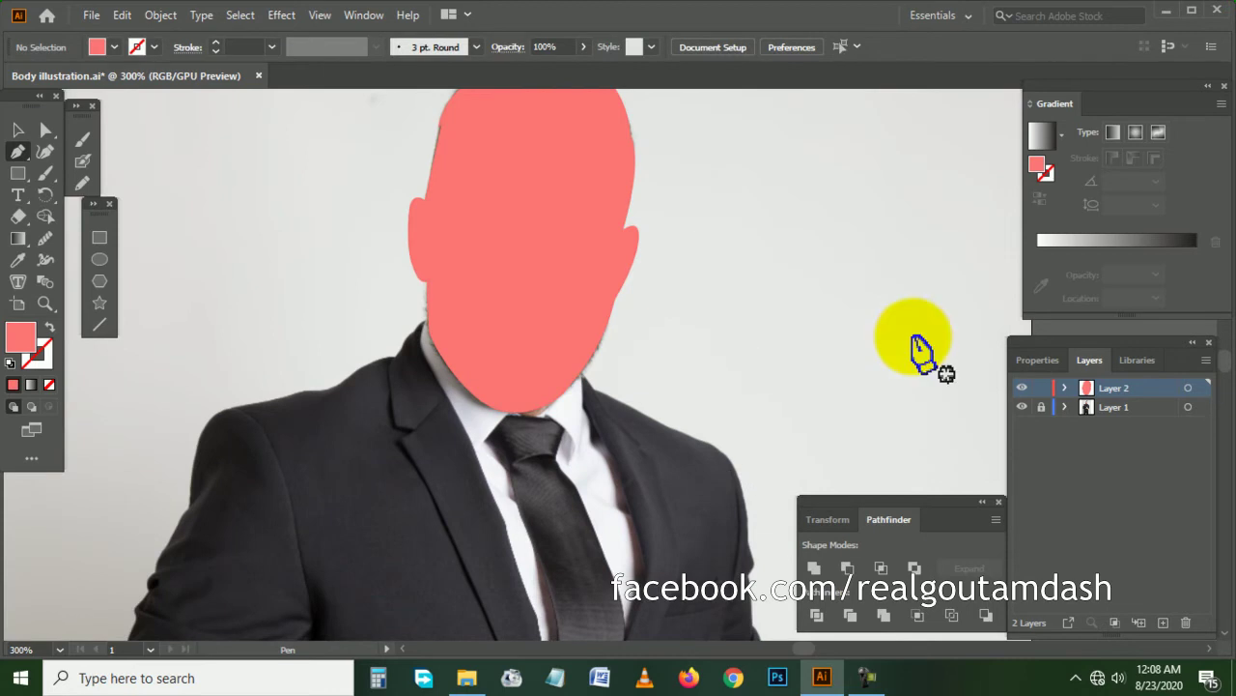
- Give the head a 1 pt dark red #1E0000 stroke
{"action": "left_click", "coordinate": [533, 326], "text": "ctrl"}
{"action": "left_click", "coordinate": [14, 384]}
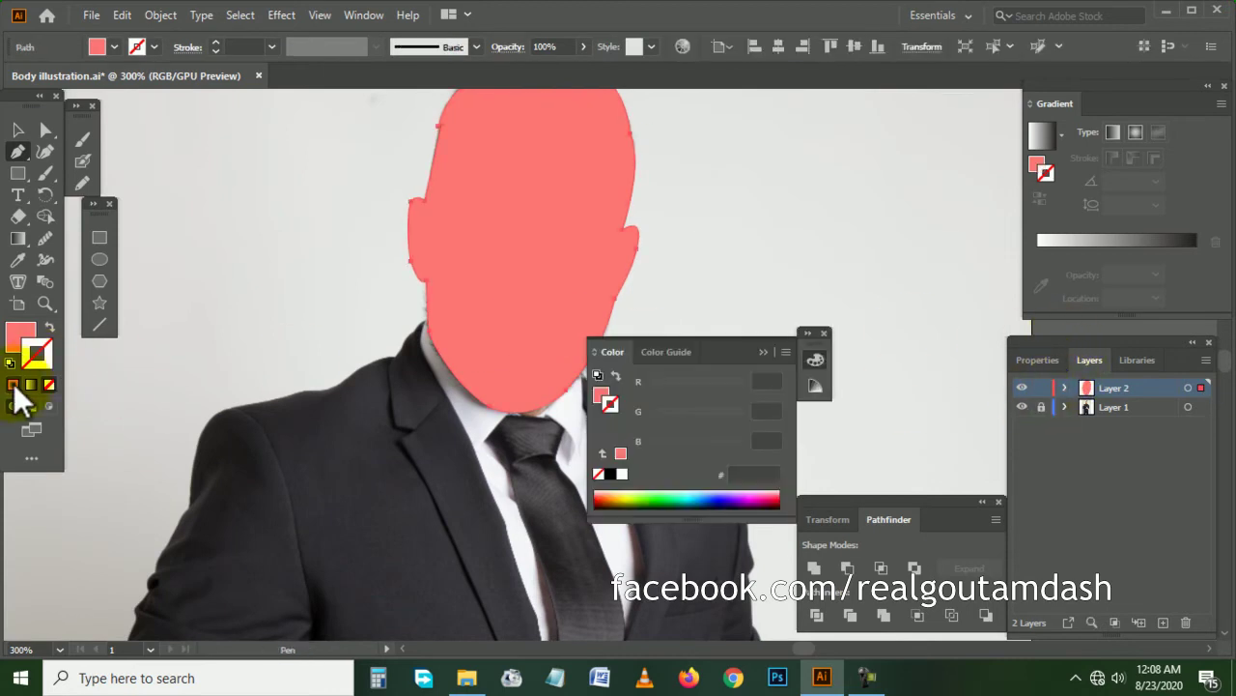
{"action": "left_click", "coordinate": [14, 383]}
{"action": "double_click", "coordinate": [42, 364]}
{"action": "left_click_drag", "start_coordinate": [593, 380], "coordinate": [608, 420]}
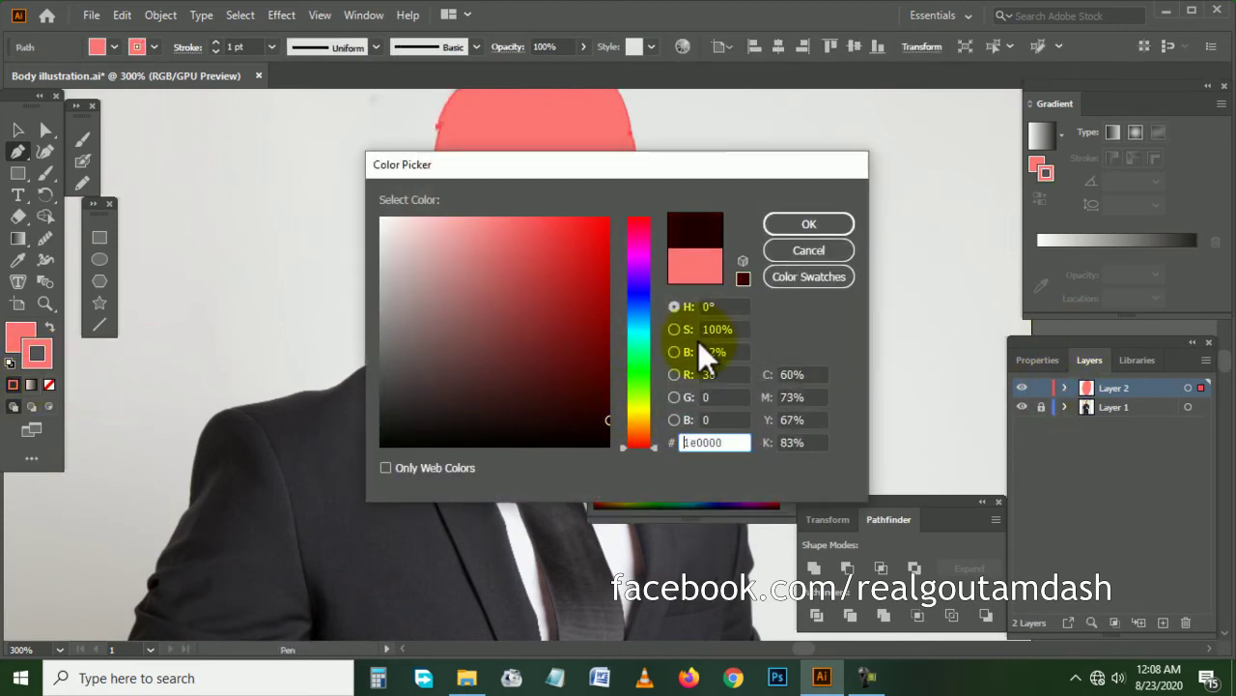
{"action": "left_click", "coordinate": [782, 224]}
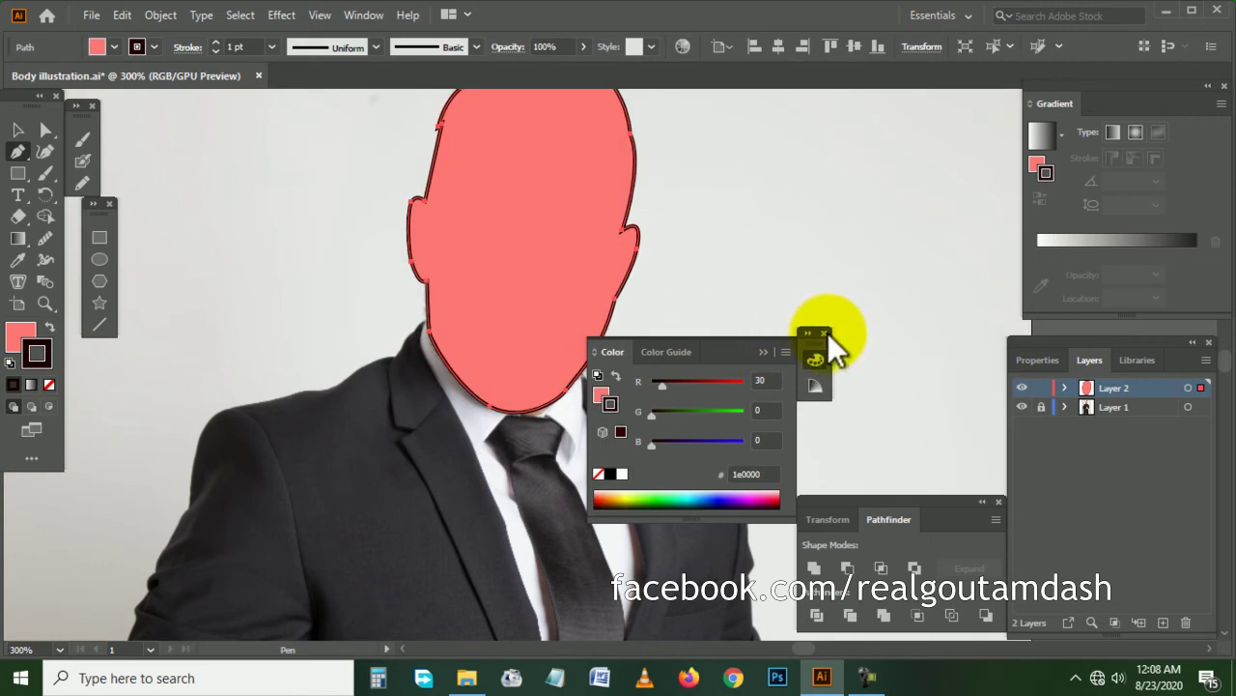
{"action": "left_click", "coordinate": [824, 332]}
{"action": "scroll", "coordinate": [705, 319], "scroll_direction": "up", "scroll_amount": 1}
{"action": "left_click", "coordinate": [685, 326], "text": "ctrl"}
{"action": "scroll", "coordinate": [687, 319], "scroll_direction": "right", "scroll_amount": 2}
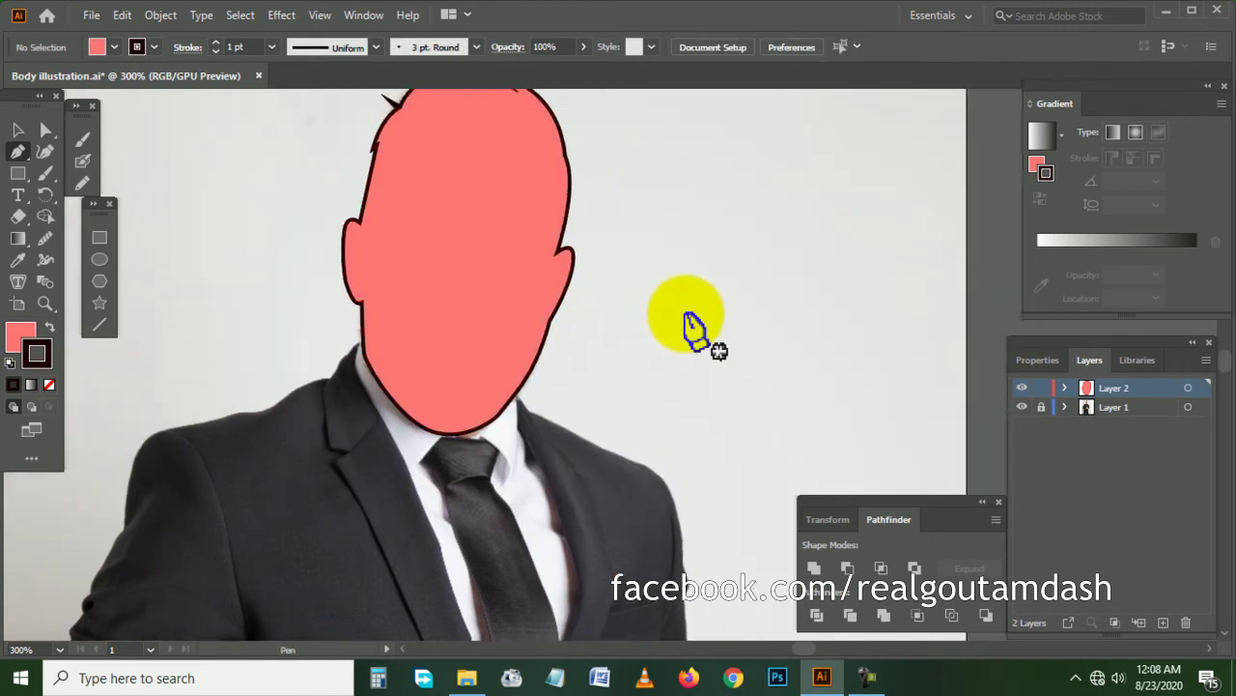
- Add Layer 3 just above the photo layer and save the file
{"action": "left_click", "coordinate": [1113, 406]}
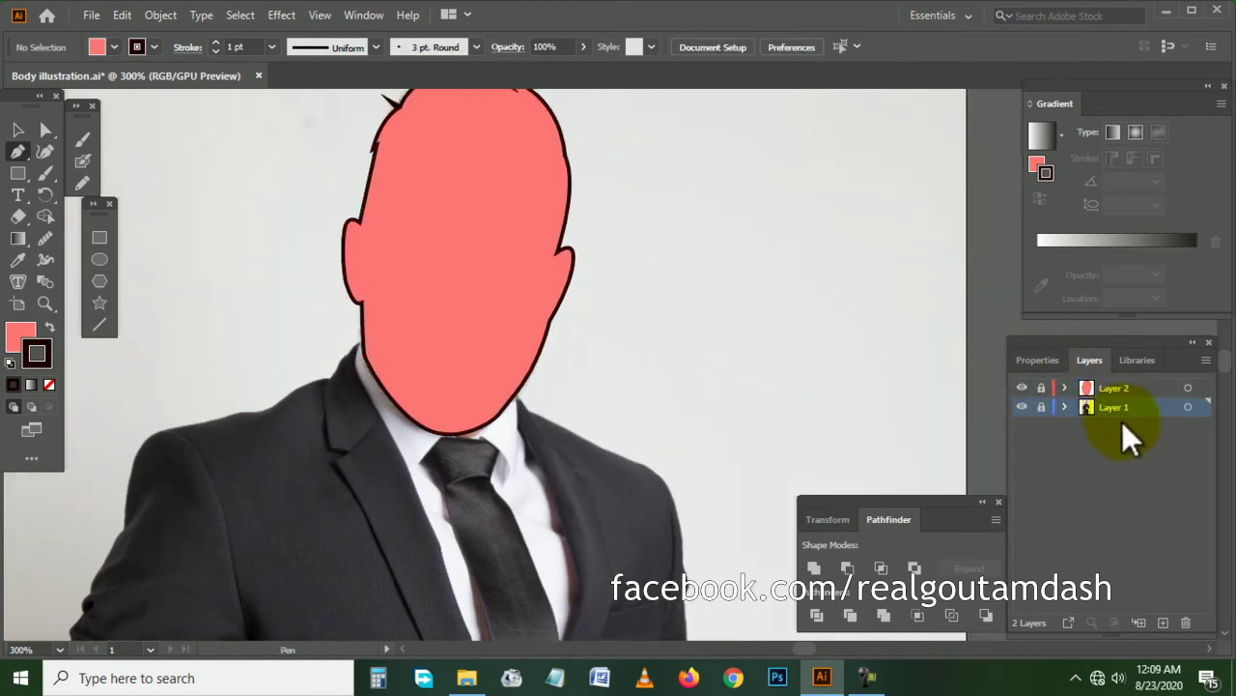
{"action": "left_click", "coordinate": [1163, 622]}
{"action": "scroll", "coordinate": [800, 358], "scroll_direction": "down", "scroll_amount": 2}
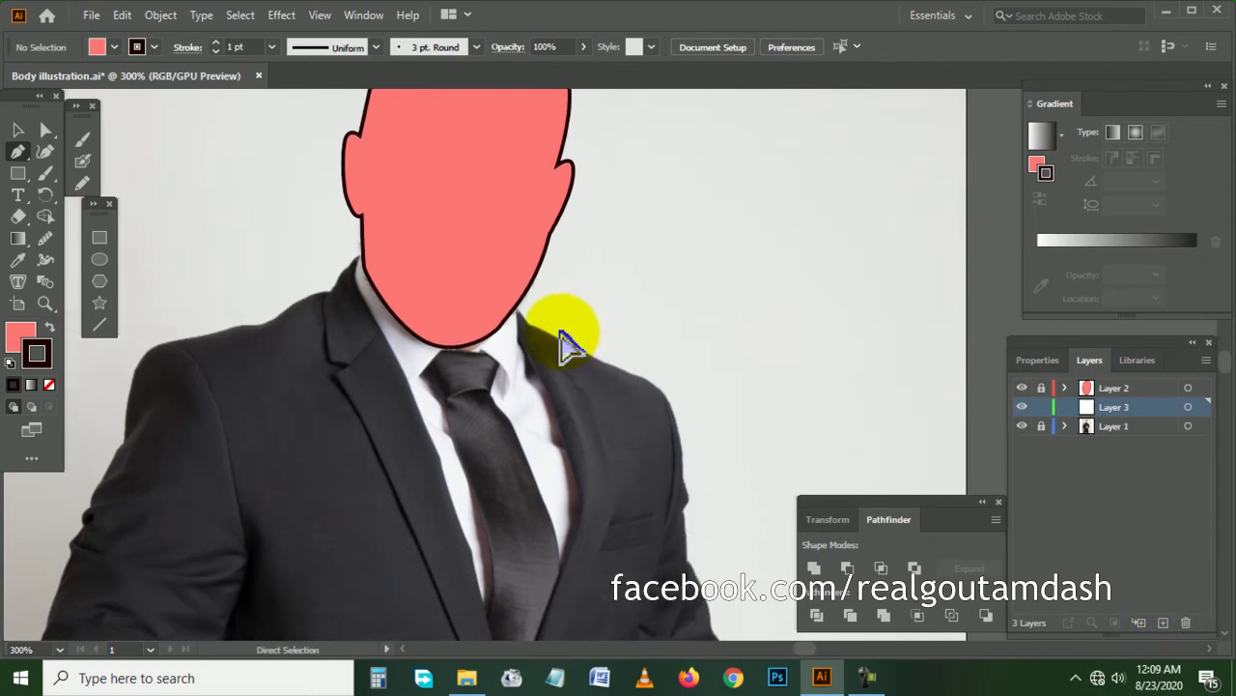
{"action": "scroll", "coordinate": [568, 346], "scroll_direction": "down", "scroll_amount": 2}
{"action": "scroll", "coordinate": [568, 345], "scroll_direction": "left", "scroll_amount": 1}
{"action": "key", "text": "ctrl+s"}
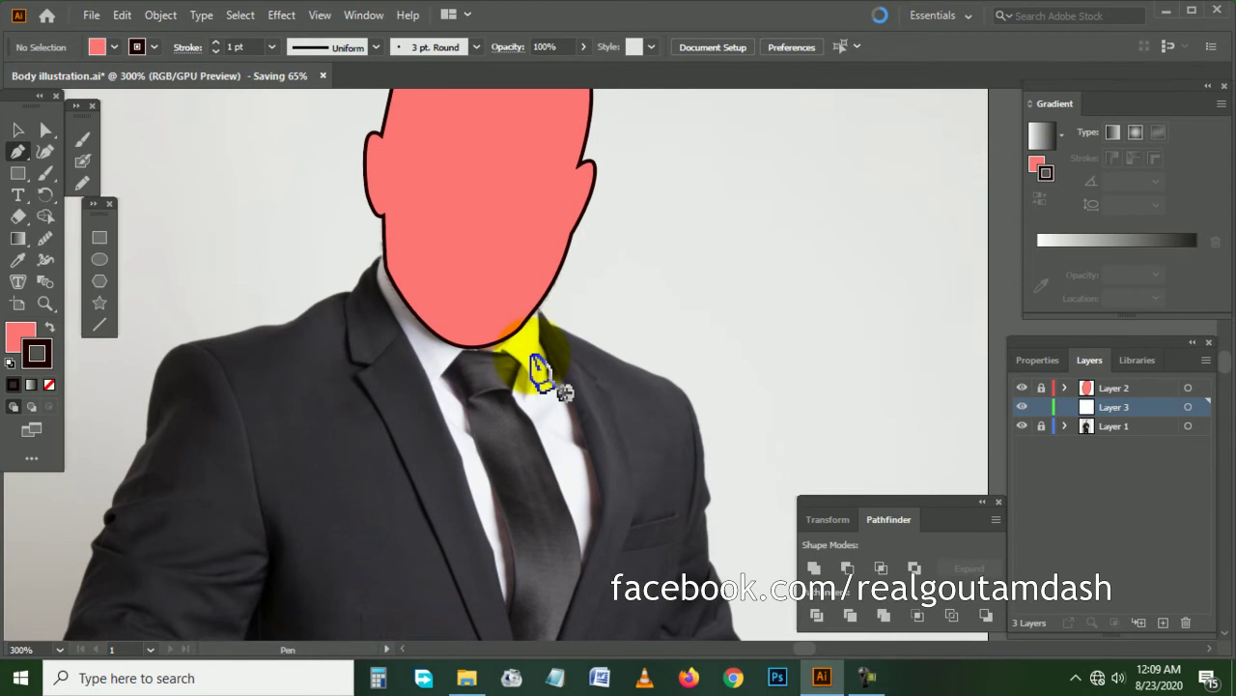
- Reset the fill to None, hide the Color panel options, and close it
{"action": "left_click", "coordinate": [20, 333]}
{"action": "left_click", "coordinate": [48, 385]}
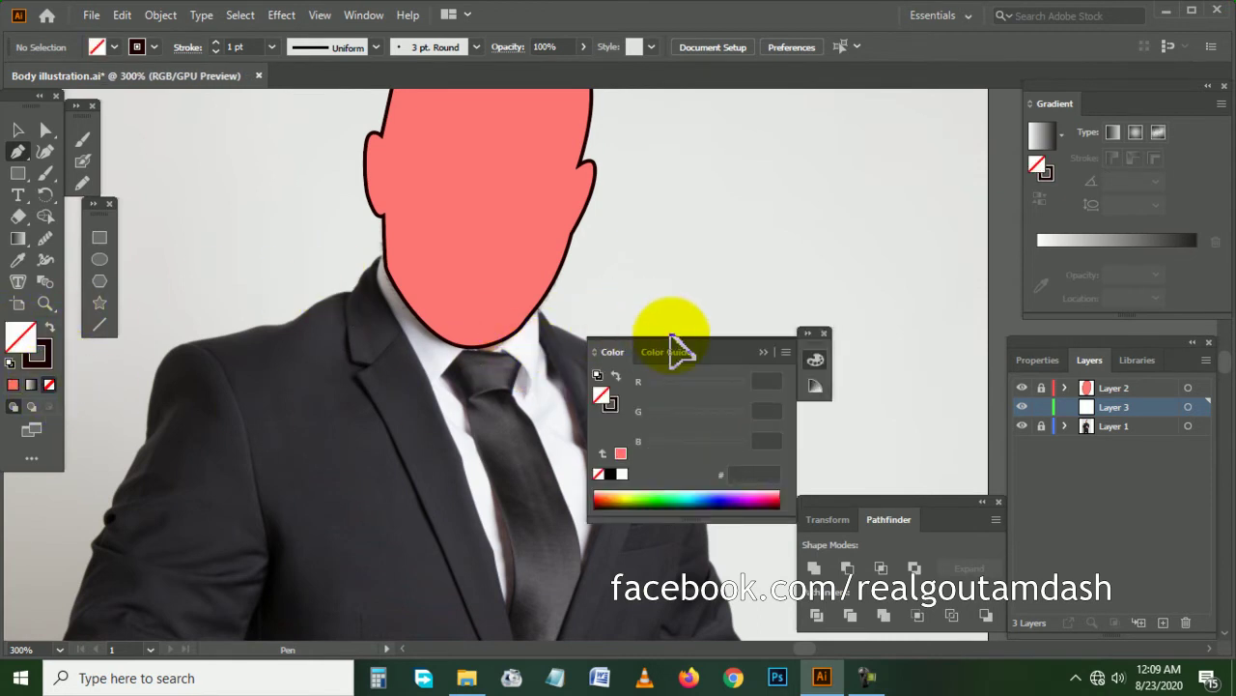
{"action": "left_click", "coordinate": [785, 352]}
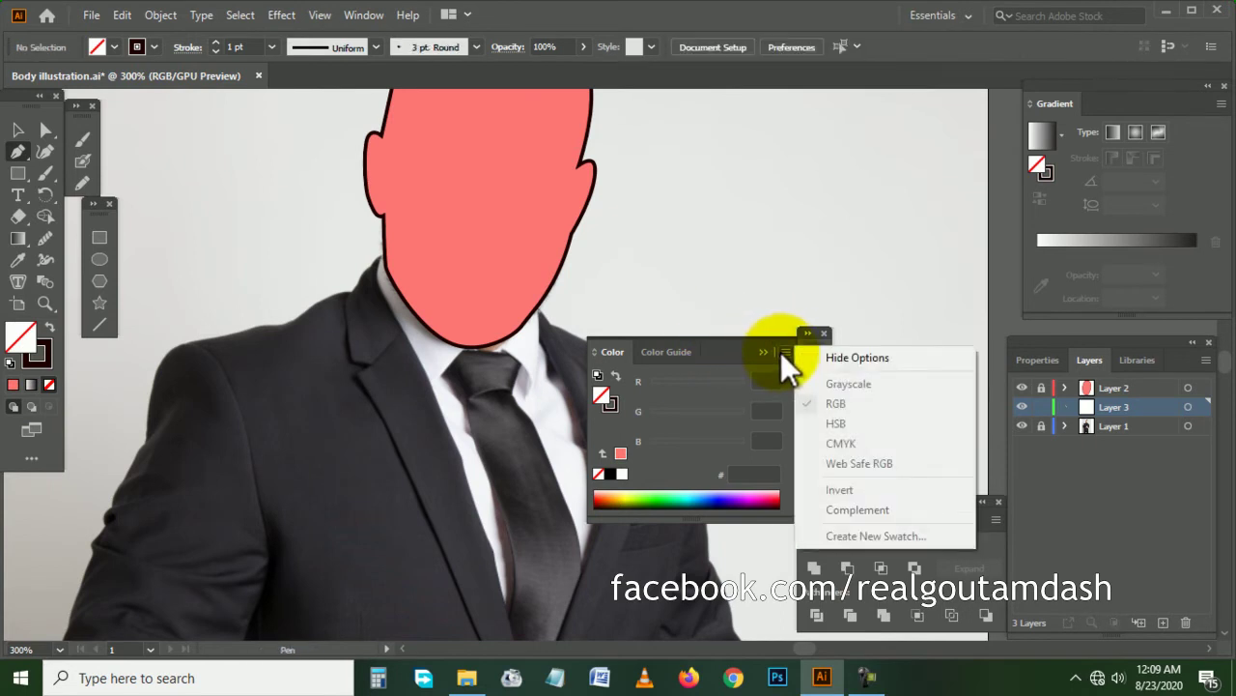
{"action": "left_click", "coordinate": [835, 354]}
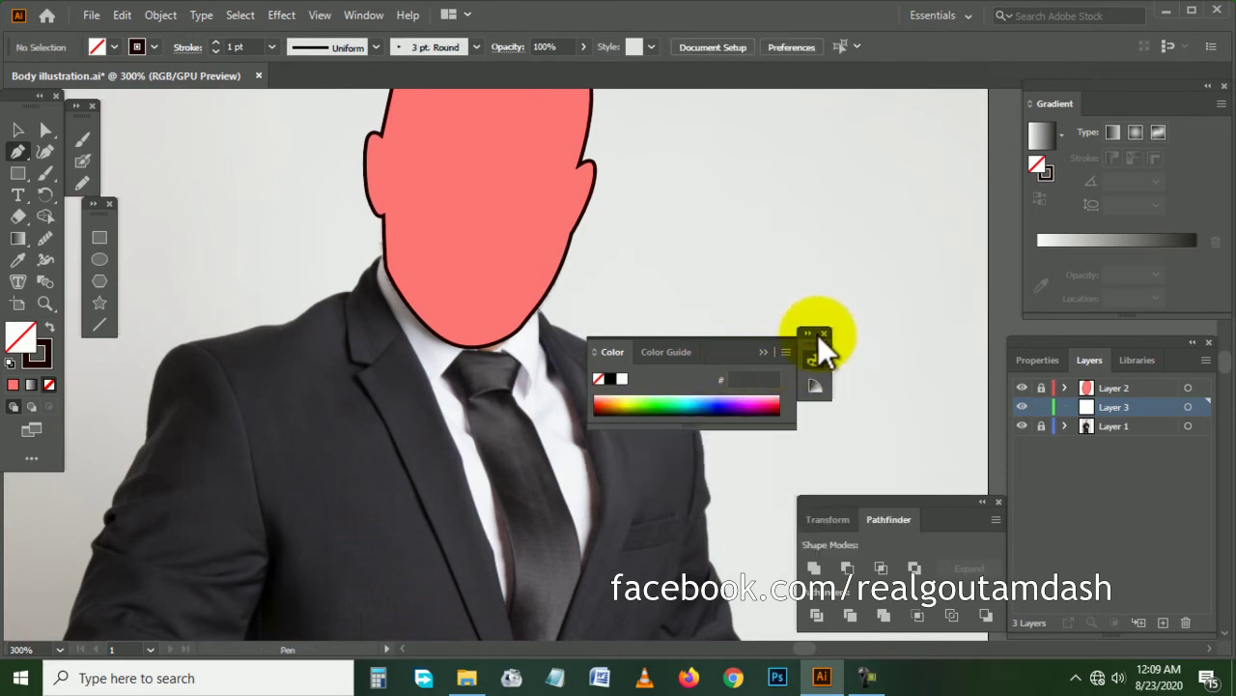
{"action": "left_click", "coordinate": [824, 333]}
{"action": "scroll", "coordinate": [368, 363], "scroll_direction": "up", "scroll_amount": 2}
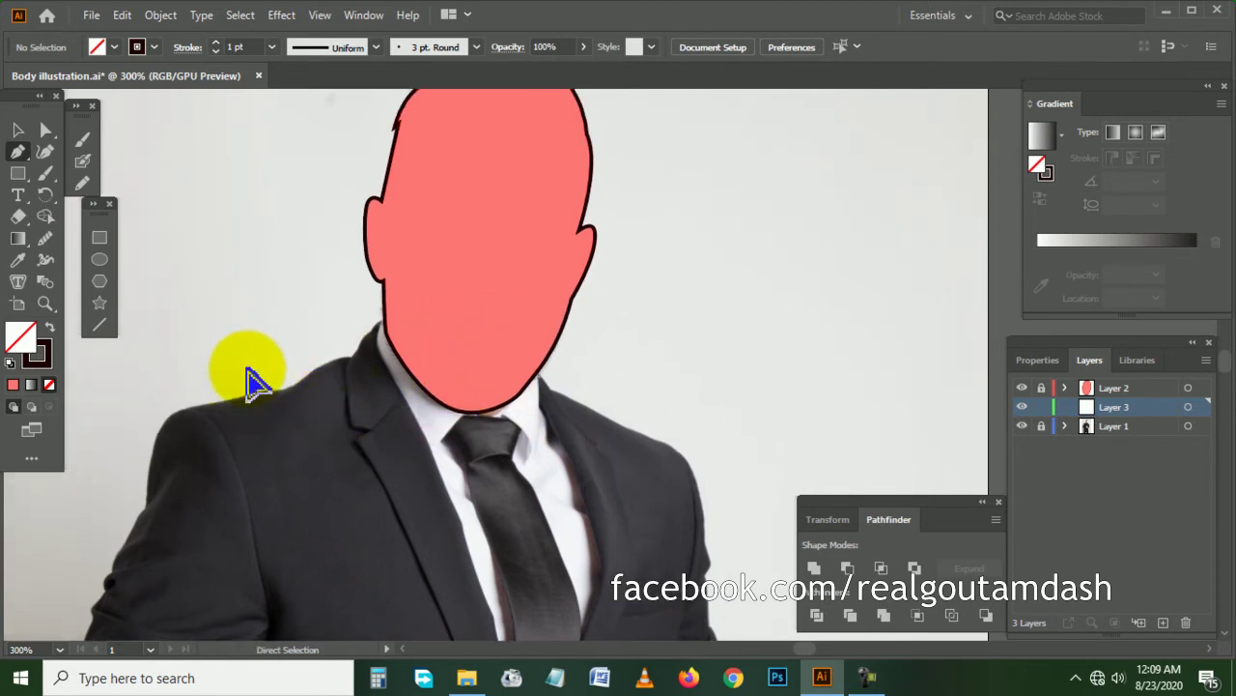
- Bring the suit's shoulder into view and show the working layer as outlines
{"action": "left_click_drag", "start_coordinate": [249, 382], "coordinate": [355, 312]}
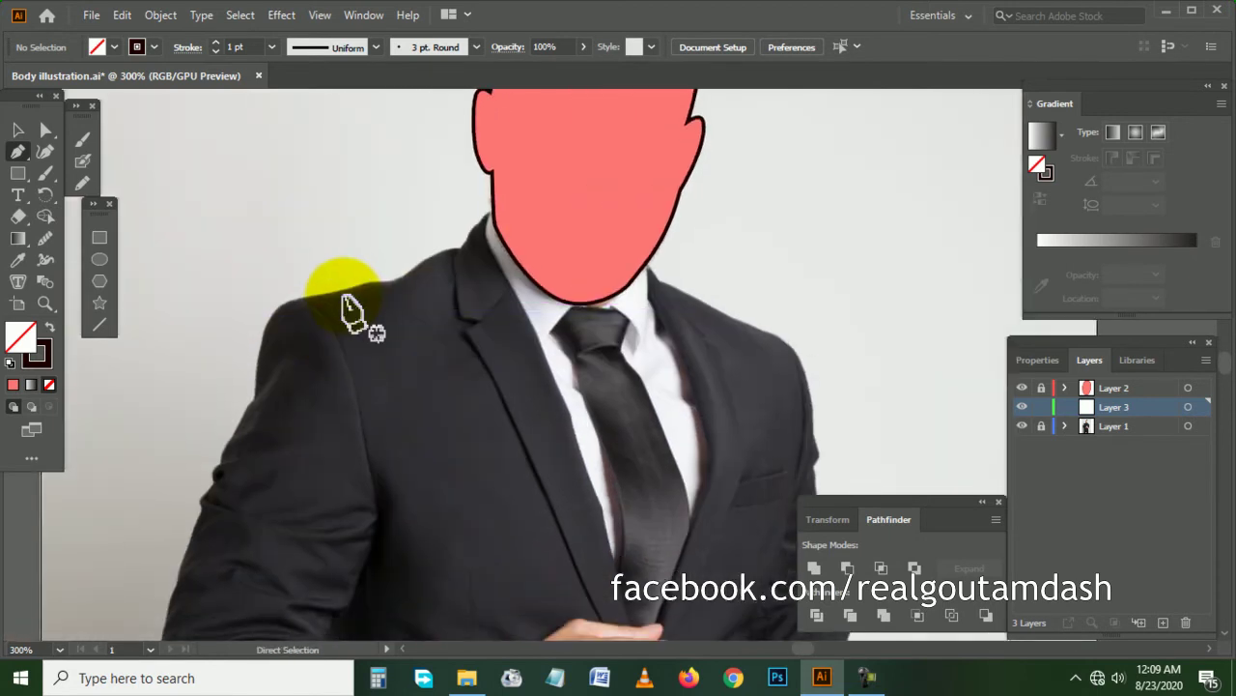
{"action": "left_click", "coordinate": [1022, 407], "text": "ctrl"}
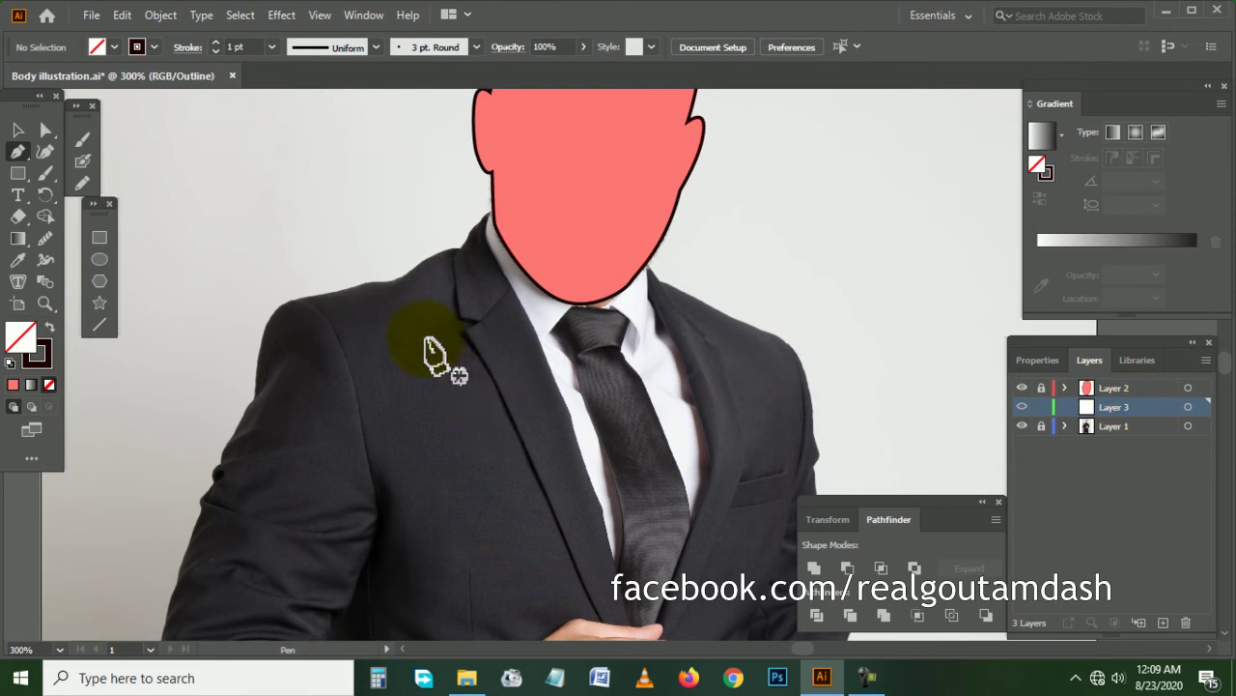
{"action": "scroll", "coordinate": [406, 325], "scroll_direction": "up", "scroll_amount": 1}
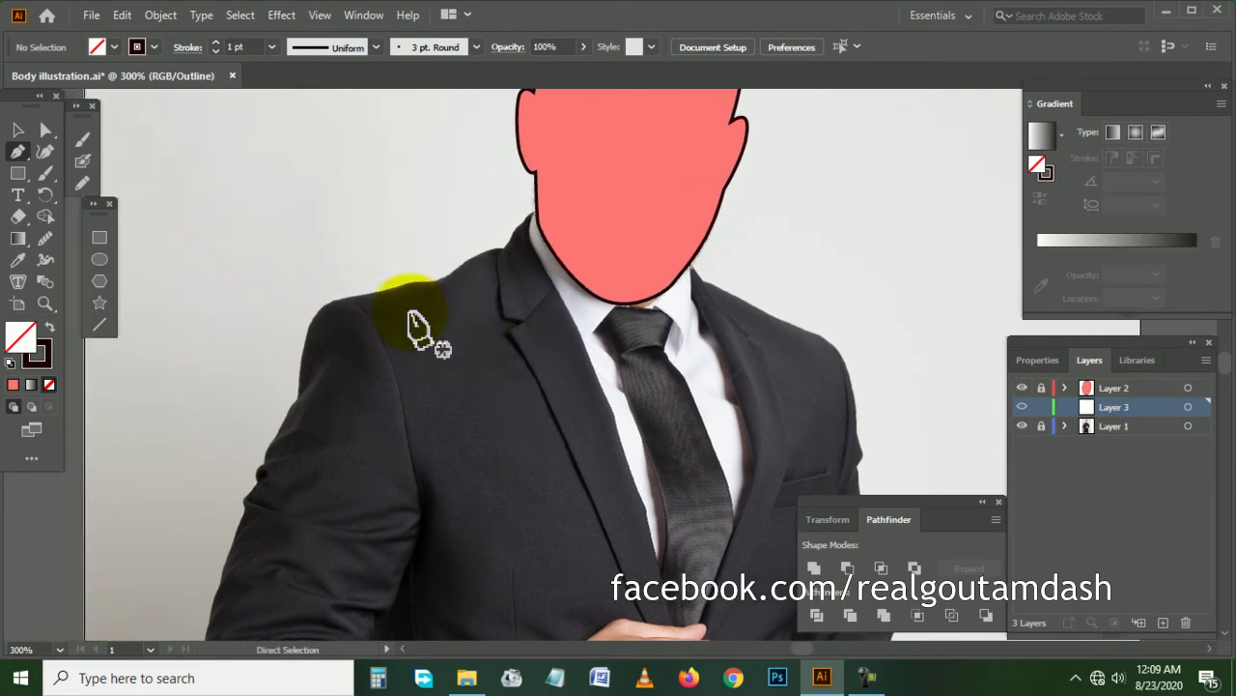
{"action": "scroll", "coordinate": [423, 331], "scroll_direction": "up", "scroll_amount": 1}
{"action": "scroll", "coordinate": [455, 290], "scroll_direction": "up", "scroll_amount": 1}
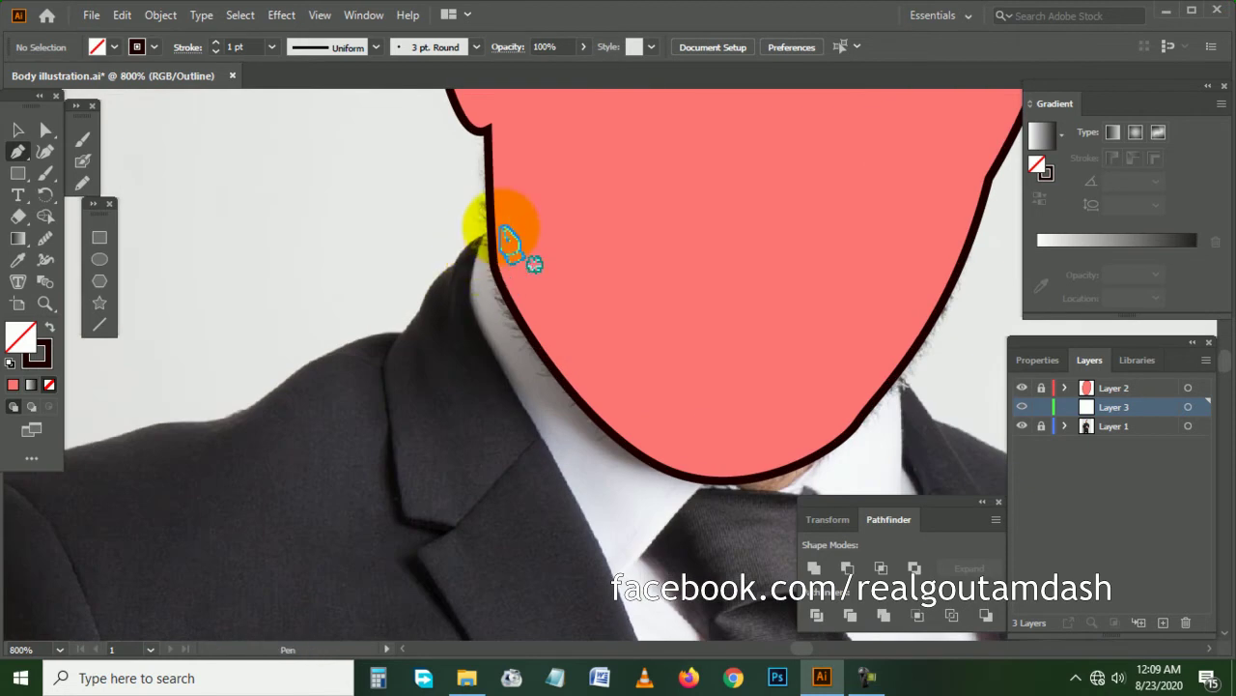
- Start the suit outline beside the neck and curve it along the collar toward the shoulder
{"action": "left_click", "coordinate": [501, 228]}
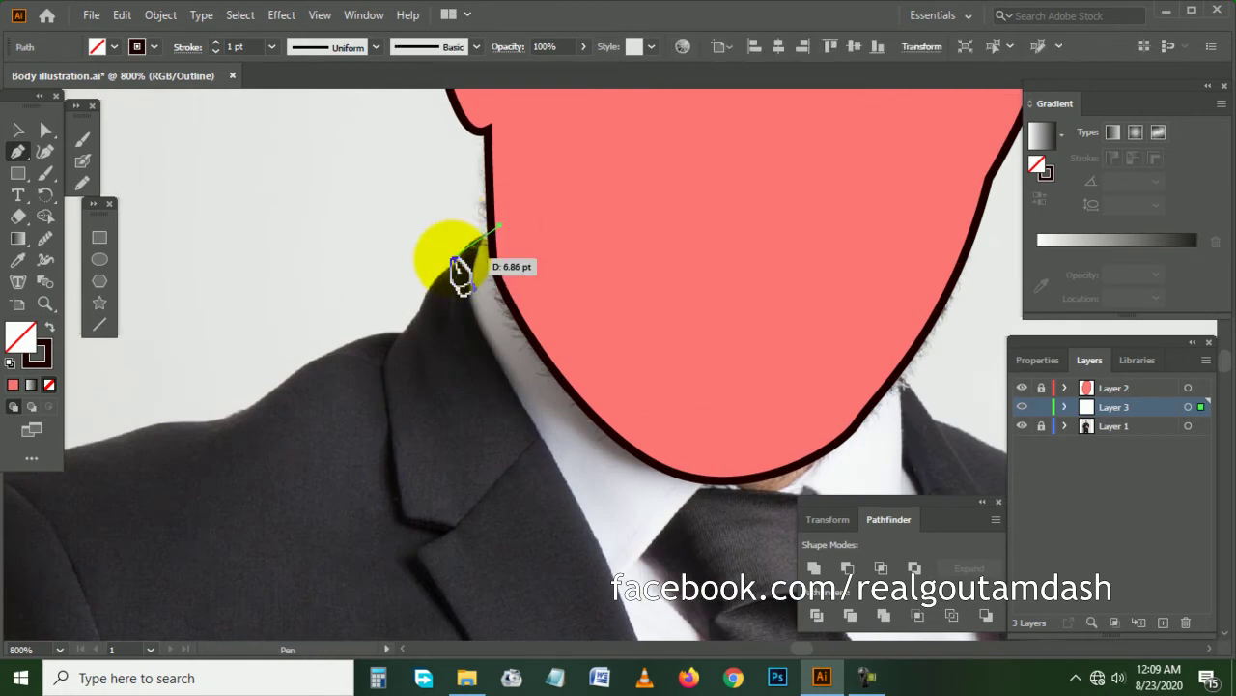
{"action": "scroll", "coordinate": [451, 263], "scroll_direction": "up", "scroll_amount": 1}
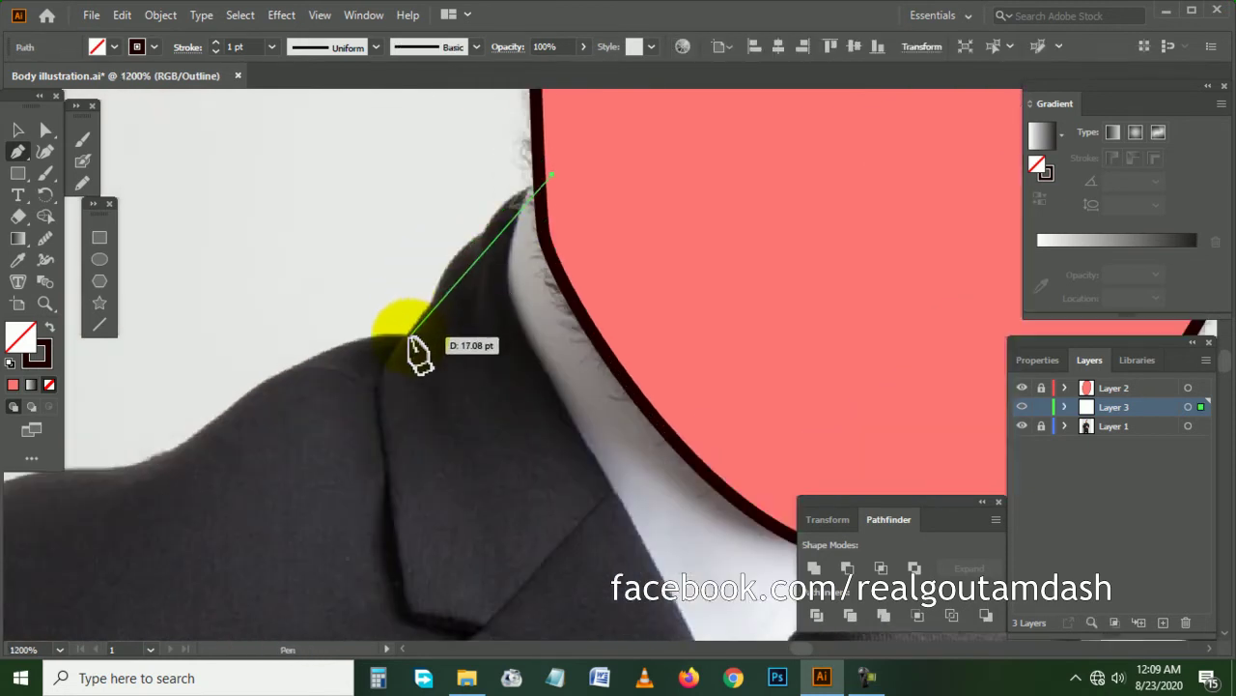
{"action": "left_click_drag", "start_coordinate": [411, 338], "coordinate": [374, 415]}
{"action": "left_click_drag", "start_coordinate": [411, 336], "coordinate": [425, 362]}
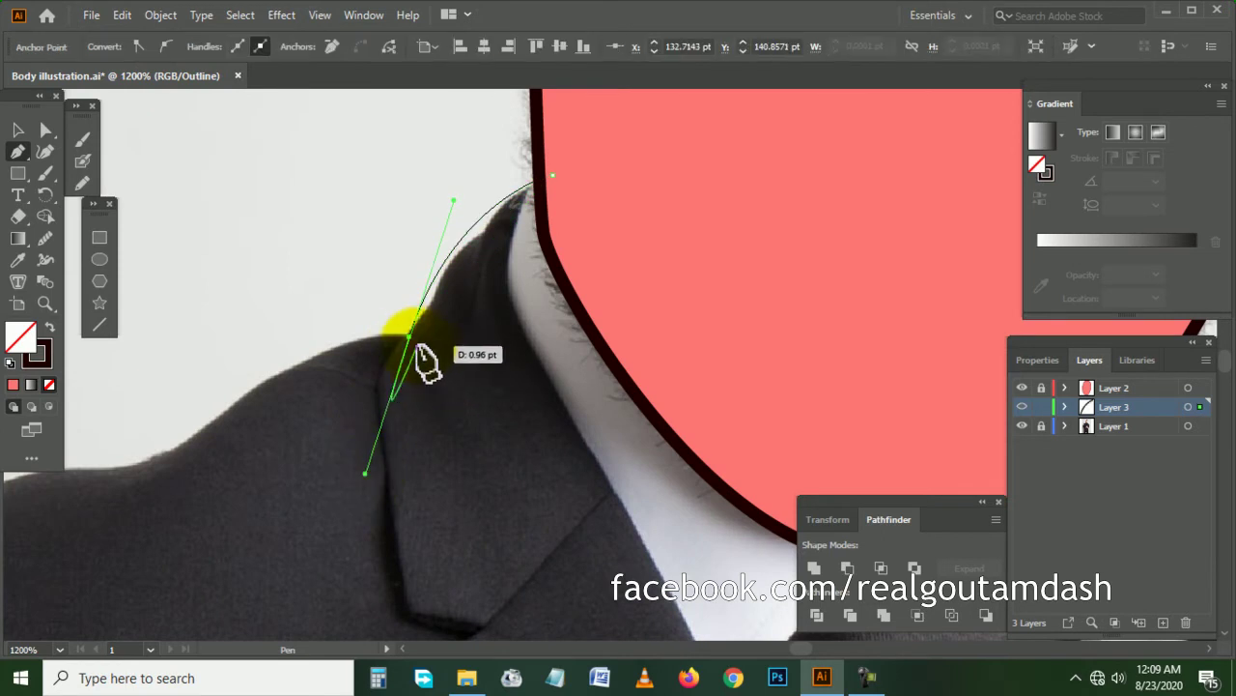
{"action": "scroll", "coordinate": [414, 348], "scroll_direction": "down", "scroll_amount": 2}
{"action": "scroll", "coordinate": [413, 348], "scroll_direction": "left", "scroll_amount": 2}
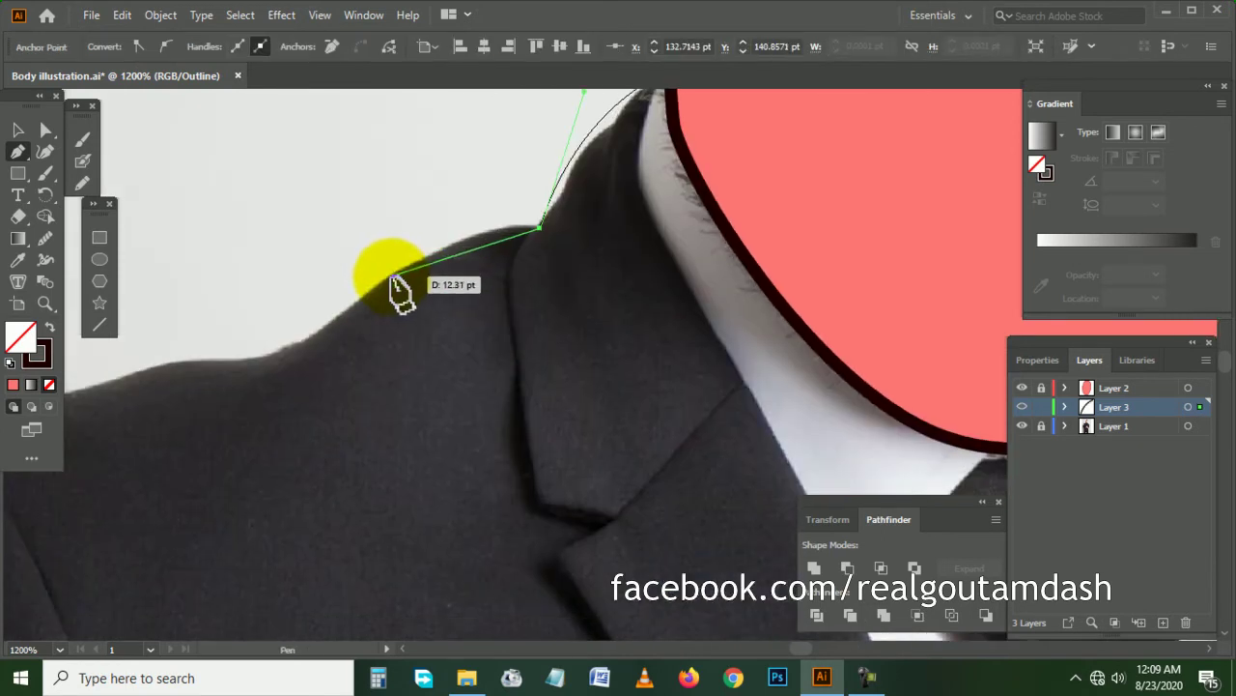
{"action": "left_click", "coordinate": [392, 278]}
{"action": "left_click_drag", "start_coordinate": [272, 360], "coordinate": [213, 358]}
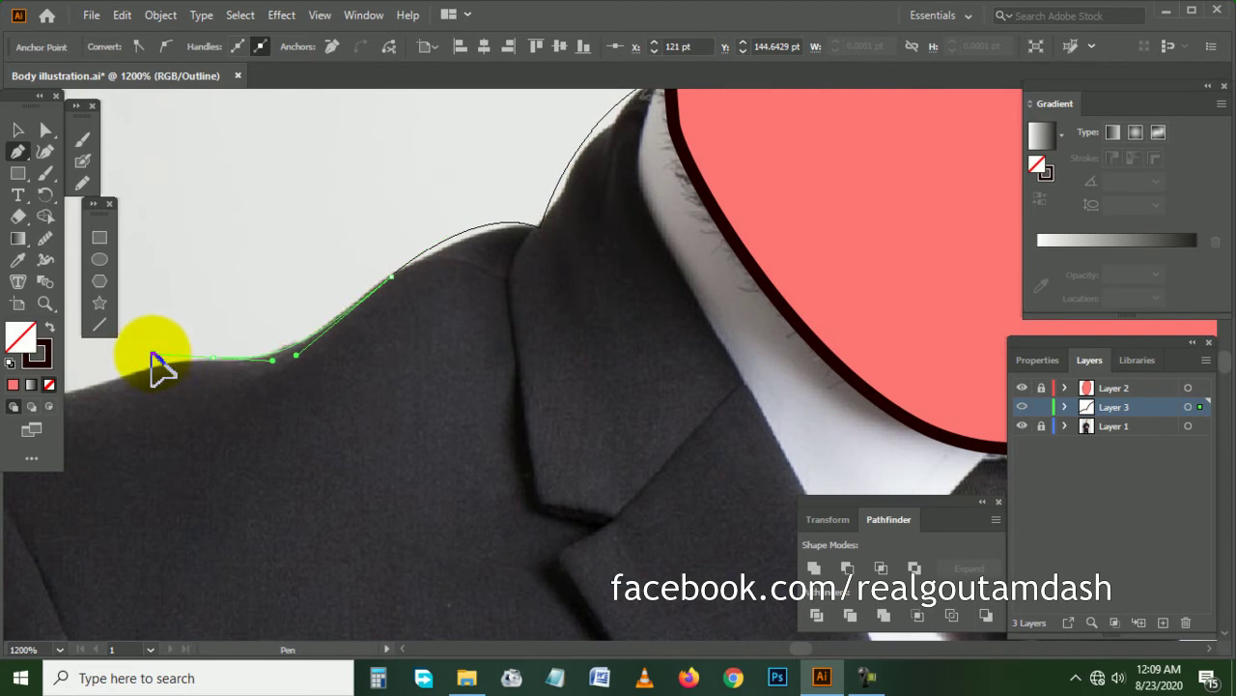
{"action": "scroll", "coordinate": [194, 367], "scroll_direction": "down", "scroll_amount": 3}
{"action": "scroll", "coordinate": [242, 372], "scroll_direction": "left", "scroll_amount": 2}
{"action": "scroll", "coordinate": [280, 369], "scroll_direction": "up", "scroll_amount": 2}
{"action": "scroll", "coordinate": [307, 348], "scroll_direction": "left", "scroll_amount": 2}
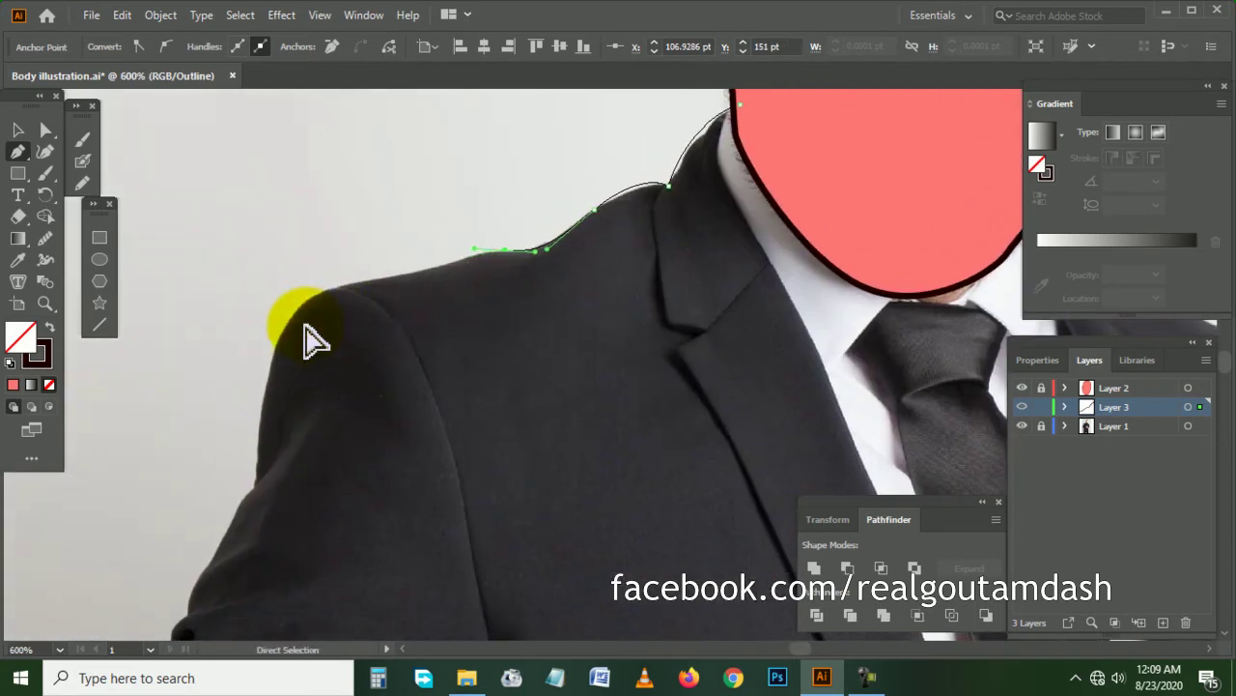
{"action": "scroll", "coordinate": [307, 340], "scroll_direction": "up", "scroll_amount": 2}
- Redo the shoulder-edge anchor and curve the outline around the shoulder
{"action": "left_click", "coordinate": [293, 307]}
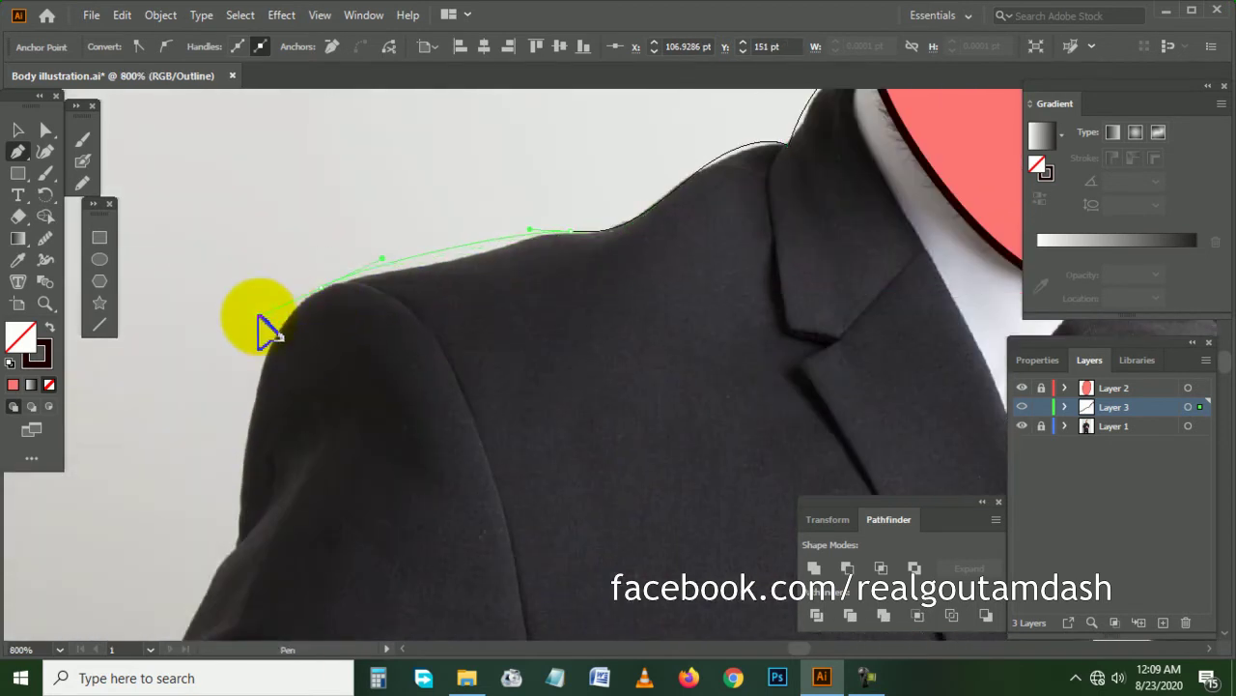
{"action": "key", "text": "ctrl+z"}
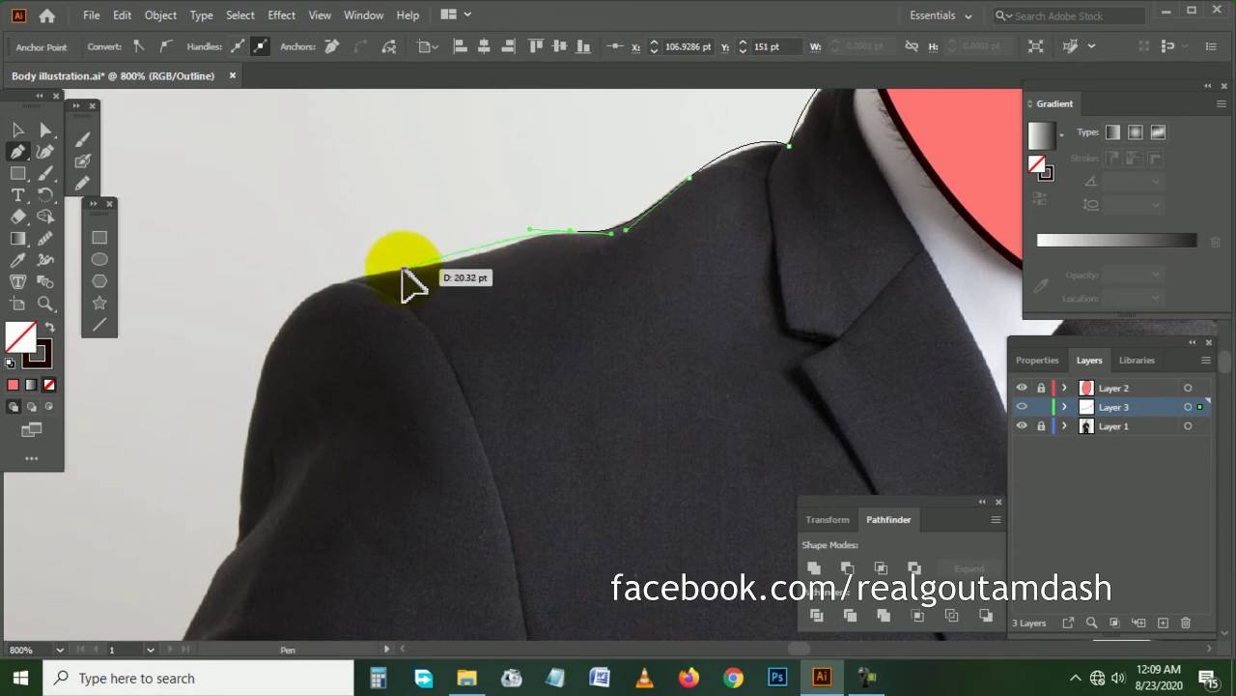
{"action": "left_click", "coordinate": [311, 292]}
{"action": "scroll", "coordinate": [280, 343], "scroll_direction": "down", "scroll_amount": 1}
{"action": "mouse_move", "coordinate": [280, 343]}
{"action": "left_mouse_down"}
{"action": "mouse_move", "coordinate": [253, 340]}
{"action": "mouse_move", "coordinate": [237, 391]}
{"action": "mouse_move", "coordinate": [301, 317]}
{"action": "left_mouse_up"}
{"action": "scroll", "coordinate": [237, 391], "scroll_direction": "down", "scroll_amount": 1}
{"action": "scroll", "coordinate": [236, 394], "scroll_direction": "down", "scroll_amount": 2}
{"action": "scroll", "coordinate": [157, 408], "scroll_direction": "down", "scroll_amount": 2}
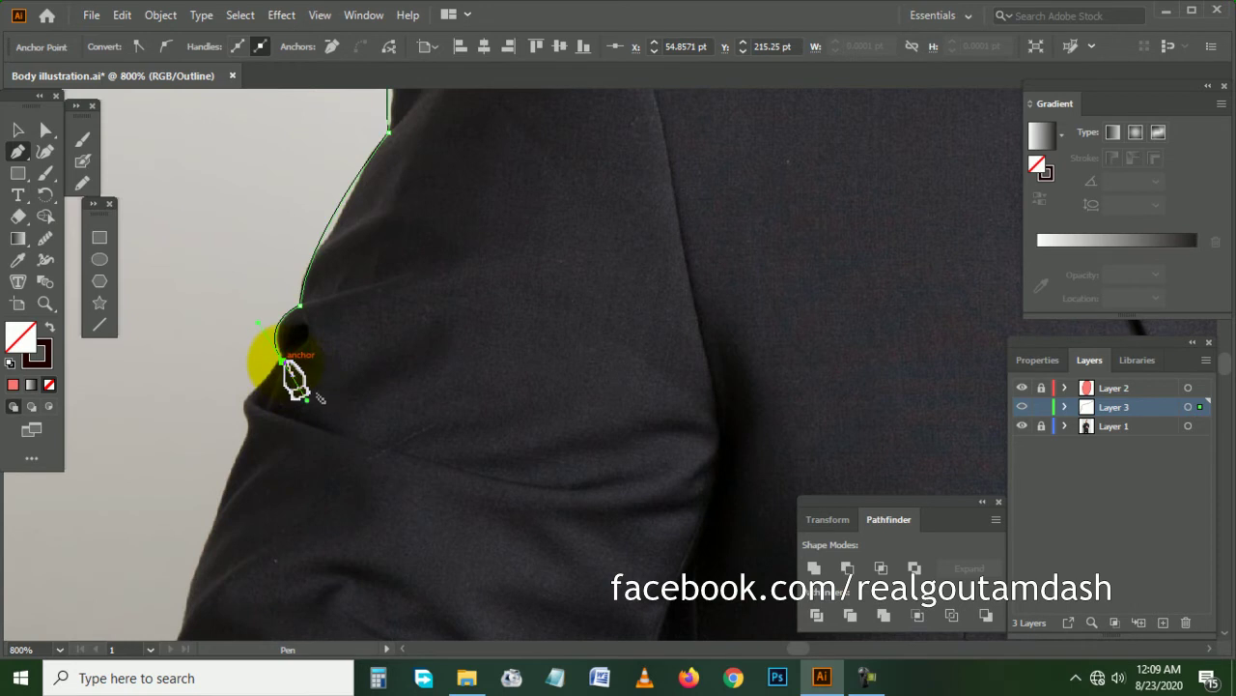
{"action": "left_click", "coordinate": [283, 362]}
{"action": "scroll", "coordinate": [280, 365], "scroll_direction": "down", "scroll_amount": 3}
{"action": "left_click_drag", "start_coordinate": [240, 283], "coordinate": [240, 288]}
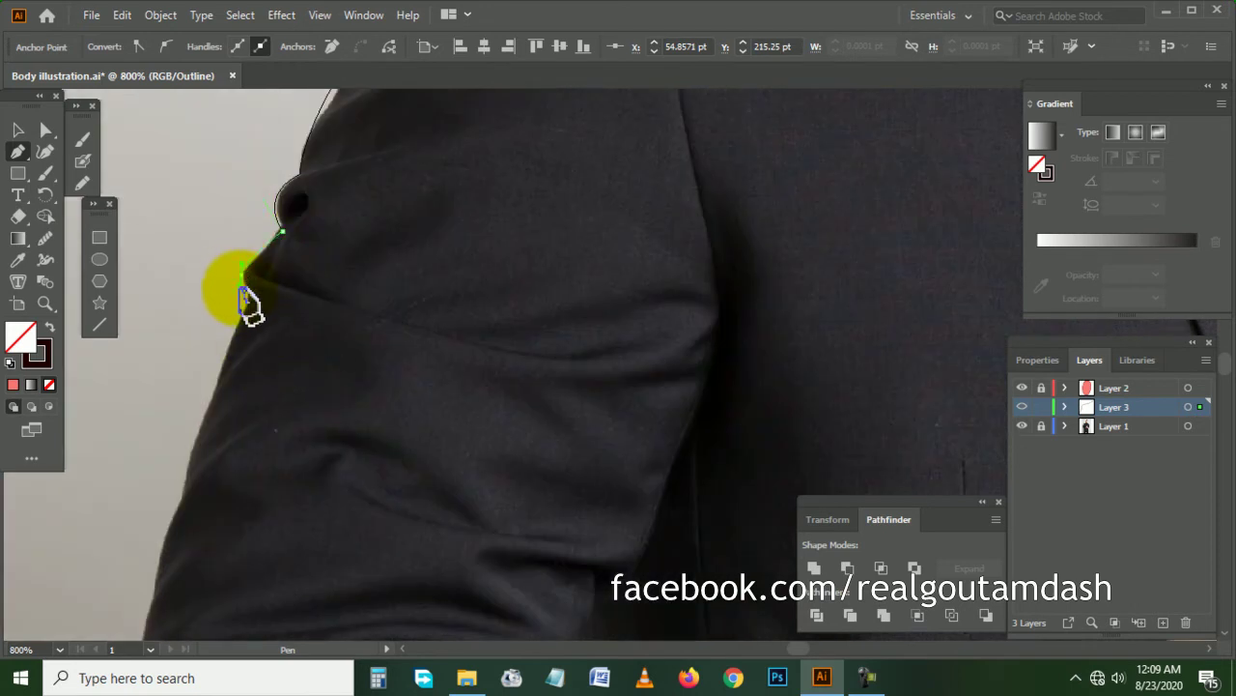
- Continue the outline down the arm and sleeve to a corner point at the cuff
{"action": "left_click", "coordinate": [249, 303]}
{"action": "scroll", "coordinate": [232, 333], "scroll_direction": "down", "scroll_amount": 3}
{"action": "scroll", "coordinate": [216, 354], "scroll_direction": "down", "scroll_amount": 2}
{"action": "mouse_move", "coordinate": [317, 312]}
{"action": "left_mouse_down"}
{"action": "mouse_move", "coordinate": [338, 269]}
{"action": "mouse_move", "coordinate": [331, 303]}
{"action": "left_mouse_up"}
{"action": "left_click_drag", "start_coordinate": [305, 350], "coordinate": [312, 359]}
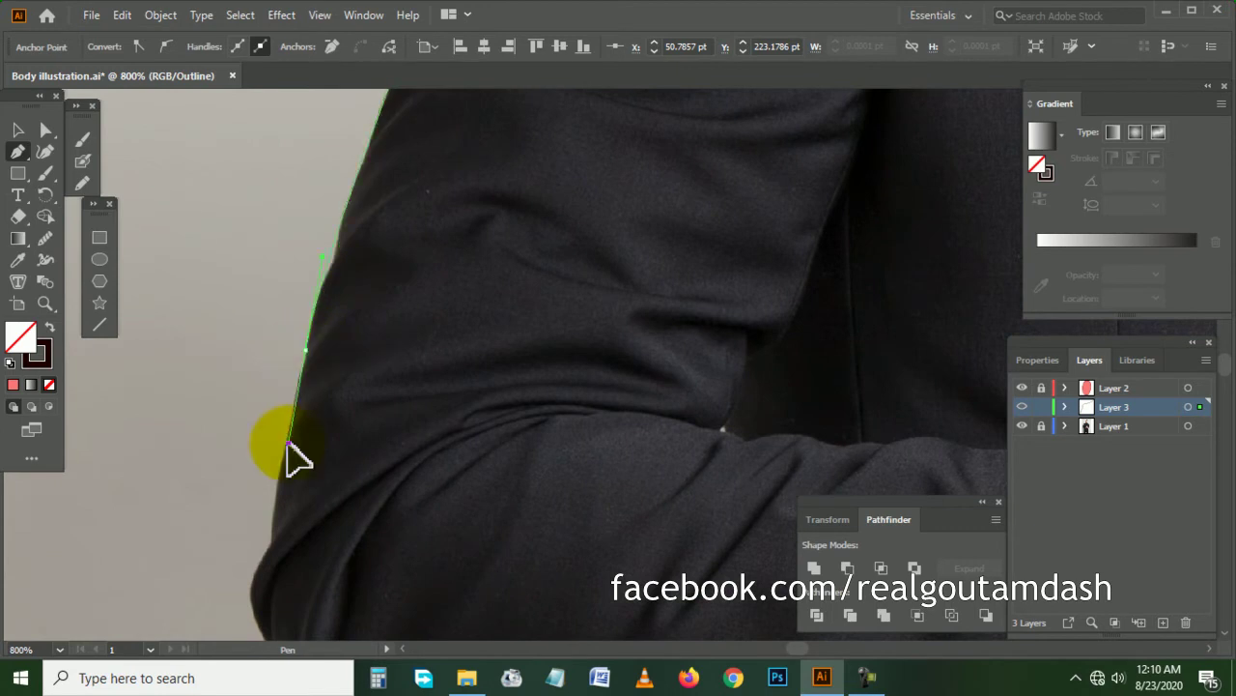
{"action": "left_click_drag", "start_coordinate": [283, 495], "coordinate": [277, 419]}
{"action": "scroll", "coordinate": [284, 499], "scroll_direction": "down", "scroll_amount": 2}
{"action": "scroll", "coordinate": [275, 449], "scroll_direction": "down", "scroll_amount": 2}
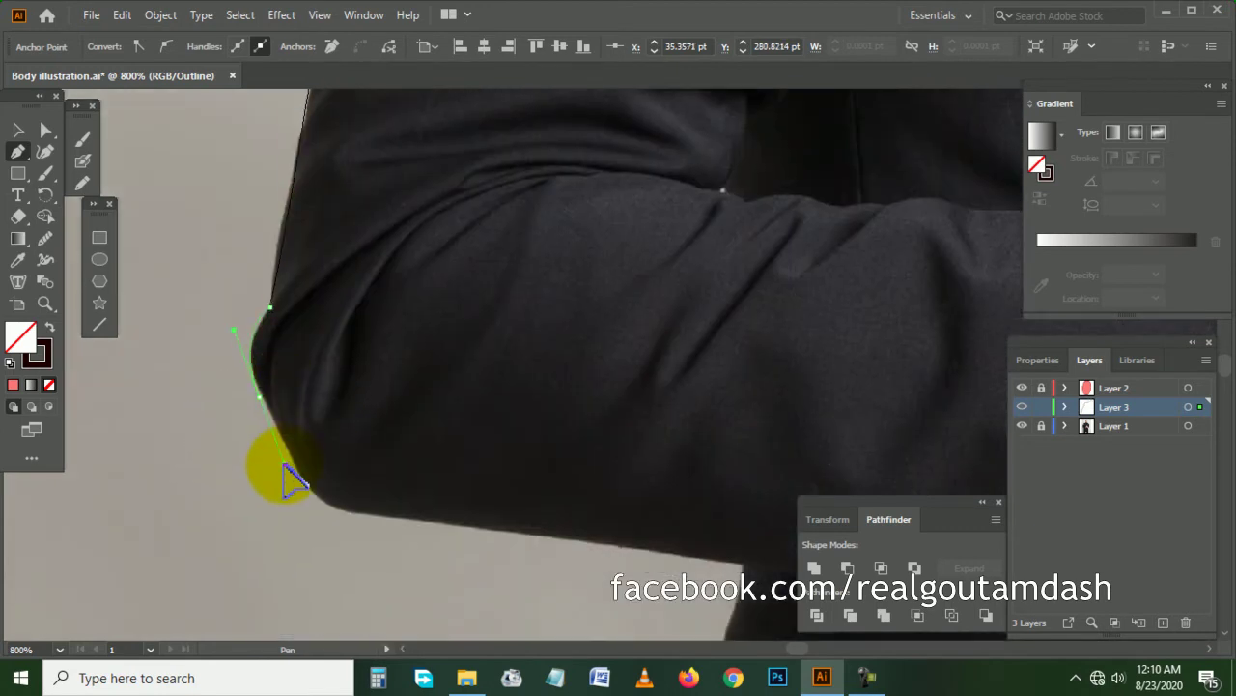
{"action": "scroll", "coordinate": [288, 475], "scroll_direction": "down", "scroll_amount": 2}
{"action": "scroll", "coordinate": [318, 444], "scroll_direction": "right", "scroll_amount": 1}
{"action": "left_click_drag", "start_coordinate": [325, 388], "coordinate": [394, 394]}
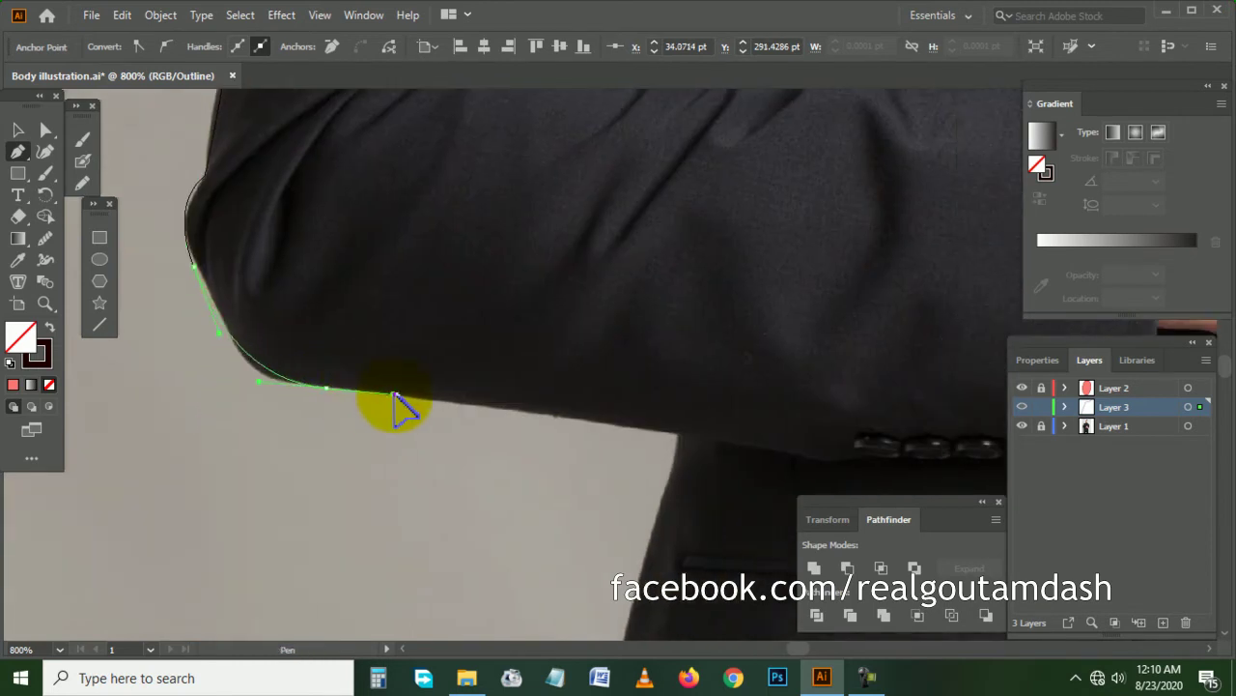
{"action": "scroll", "coordinate": [416, 401], "scroll_direction": "down", "scroll_amount": 1}
{"action": "scroll", "coordinate": [415, 401], "scroll_direction": "right", "scroll_amount": 1}
{"action": "left_click", "coordinate": [497, 364]}
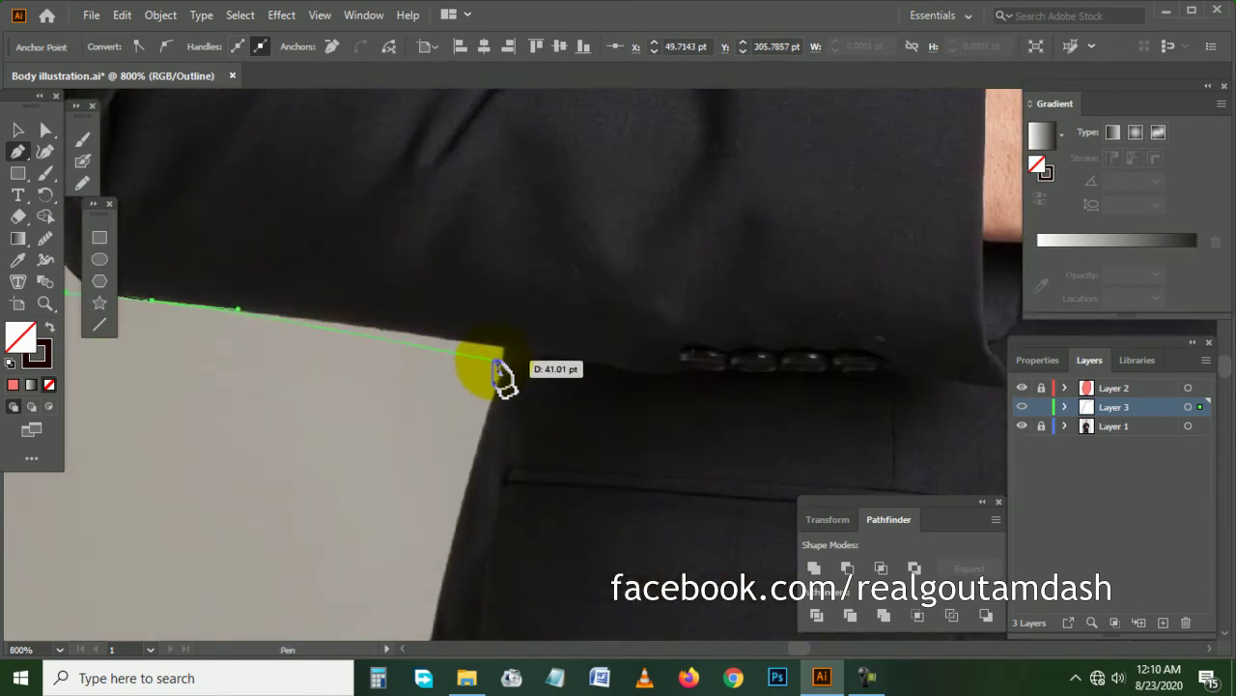
- Trace the coat edge to its lower corner and along the hem to its left edge
{"action": "key", "text": "ctrl+minus"}
{"action": "scroll", "coordinate": [464, 347], "scroll_direction": "down", "scroll_amount": 1}
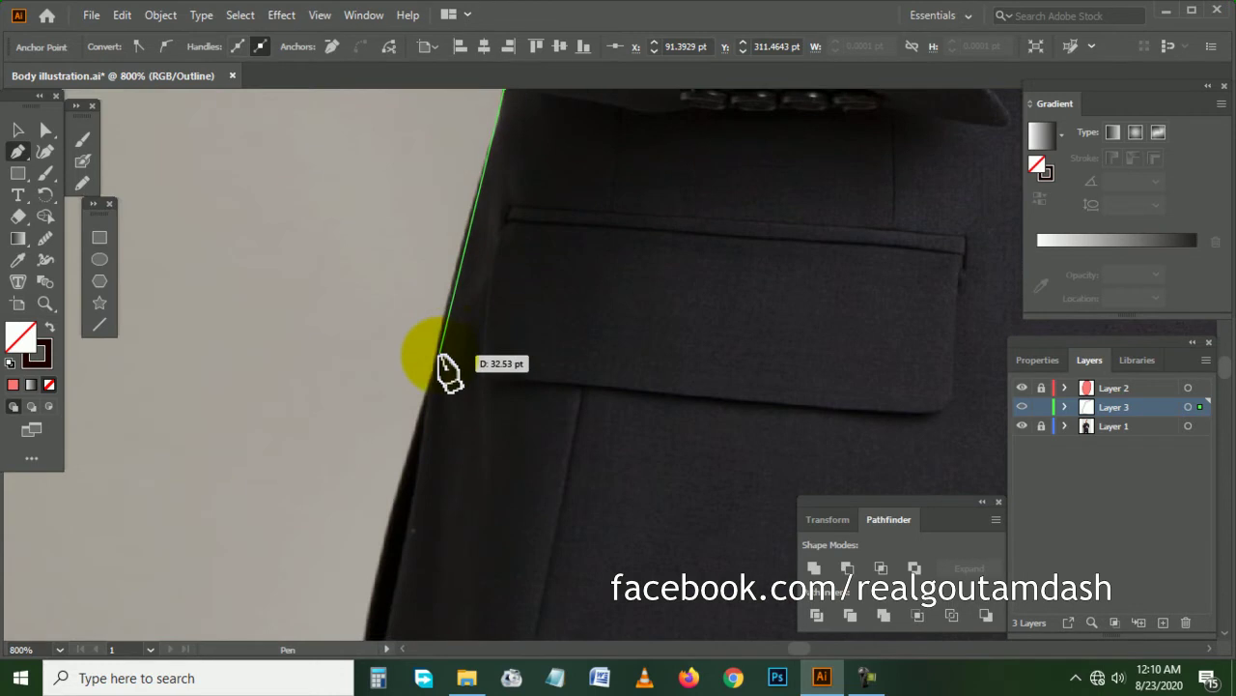
{"action": "left_click_drag", "start_coordinate": [426, 342], "coordinate": [413, 350]}
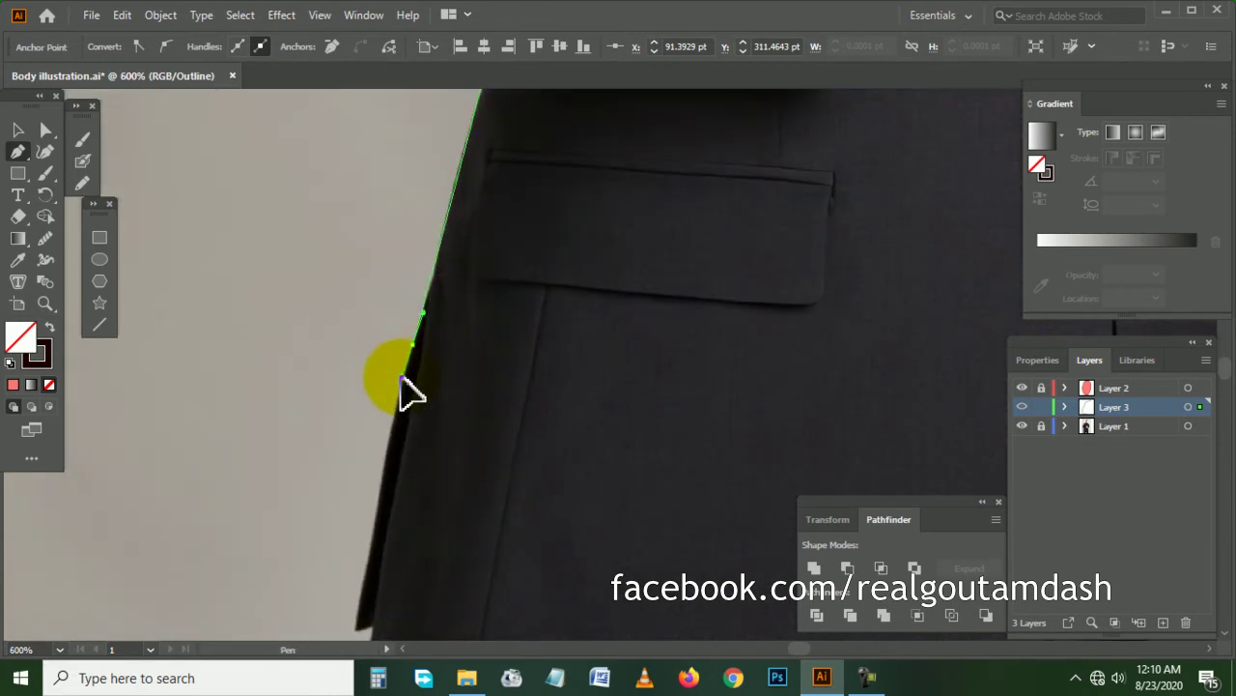
{"action": "scroll", "coordinate": [386, 400], "scroll_direction": "down", "scroll_amount": 3}
{"action": "key", "text": "ctrl+plus"}
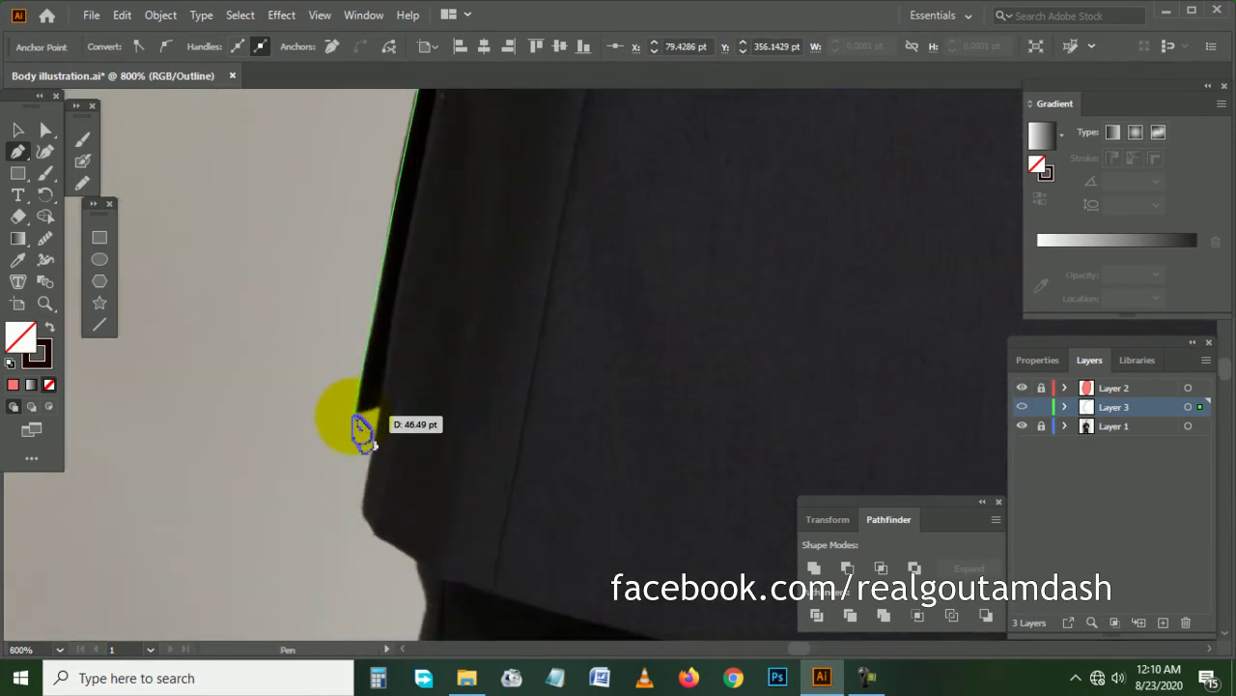
{"action": "left_click", "coordinate": [359, 416]}
{"action": "scroll", "coordinate": [363, 420], "scroll_direction": "down", "scroll_amount": 2}
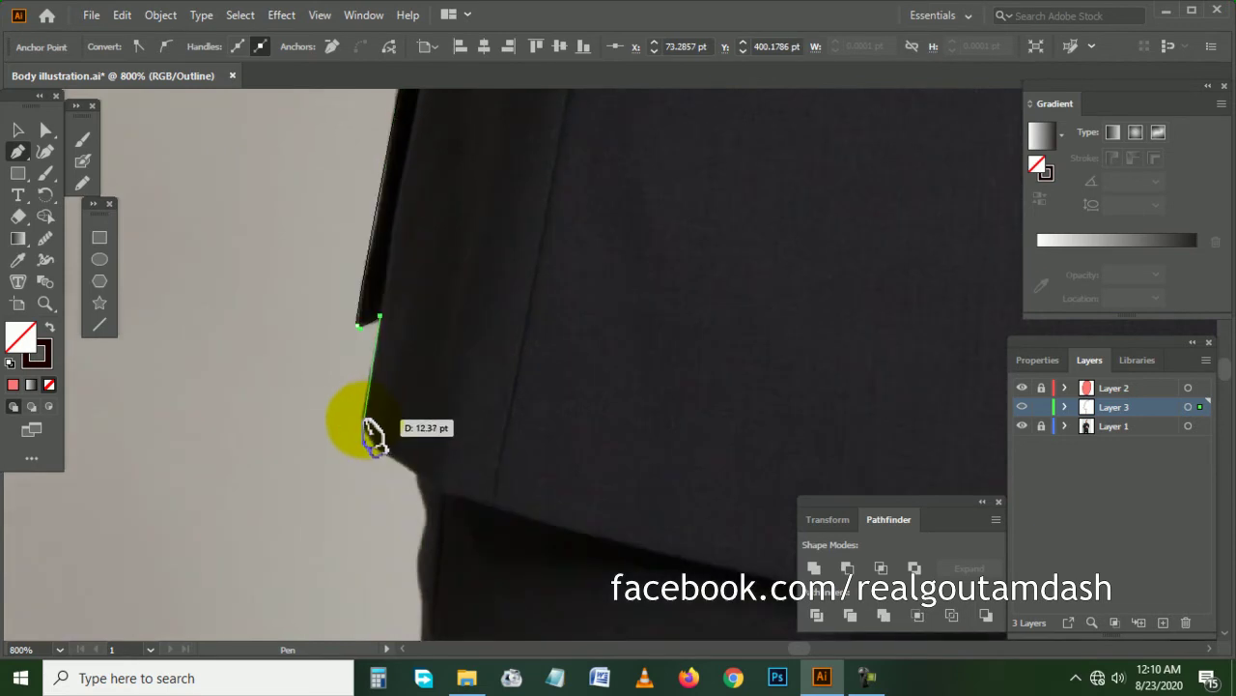
{"action": "left_click", "coordinate": [362, 416]}
{"action": "scroll", "coordinate": [377, 421], "scroll_direction": "down", "scroll_amount": 2}
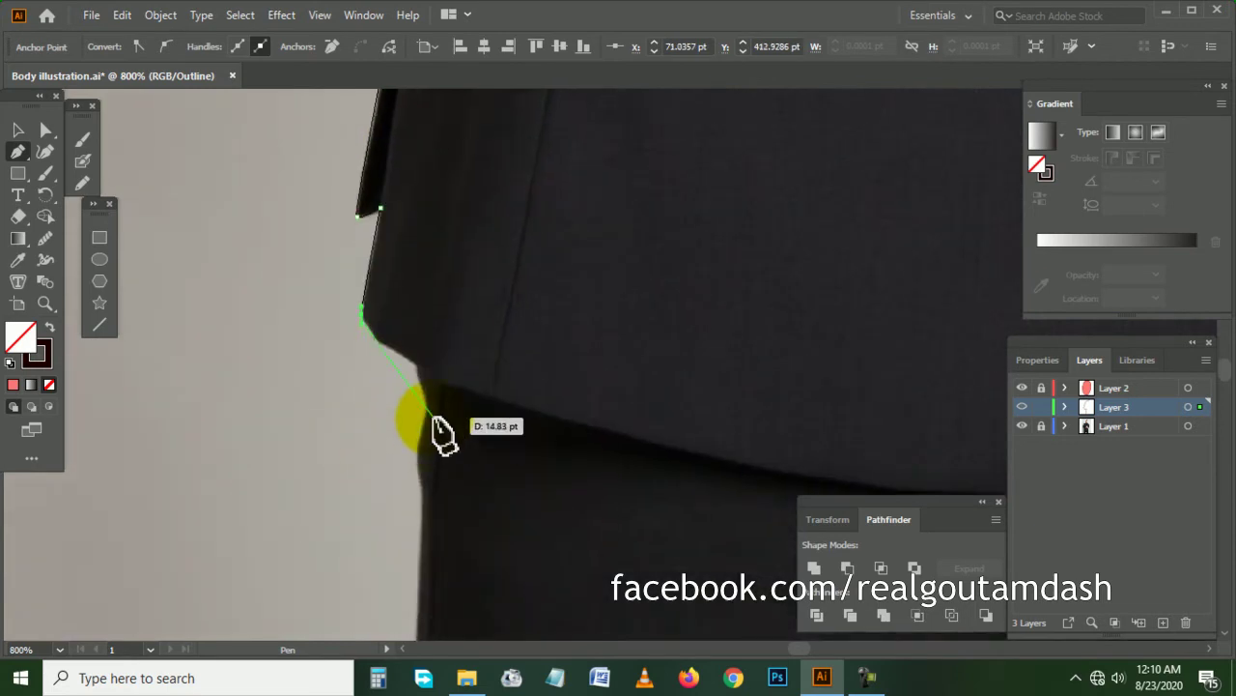
{"action": "left_click", "coordinate": [416, 366]}
{"action": "scroll", "coordinate": [425, 379], "scroll_direction": "down", "scroll_amount": 2}
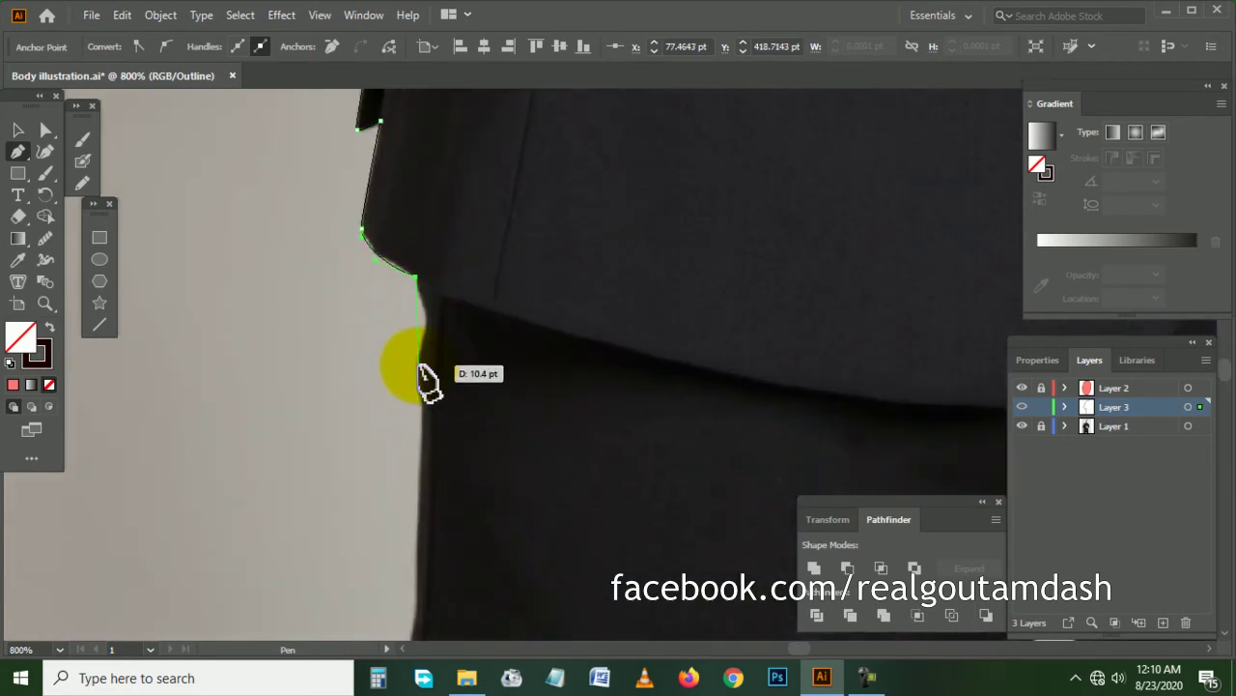
{"action": "scroll", "coordinate": [432, 357], "scroll_direction": "down", "scroll_amount": 2}
{"action": "left_click", "coordinate": [422, 328]}
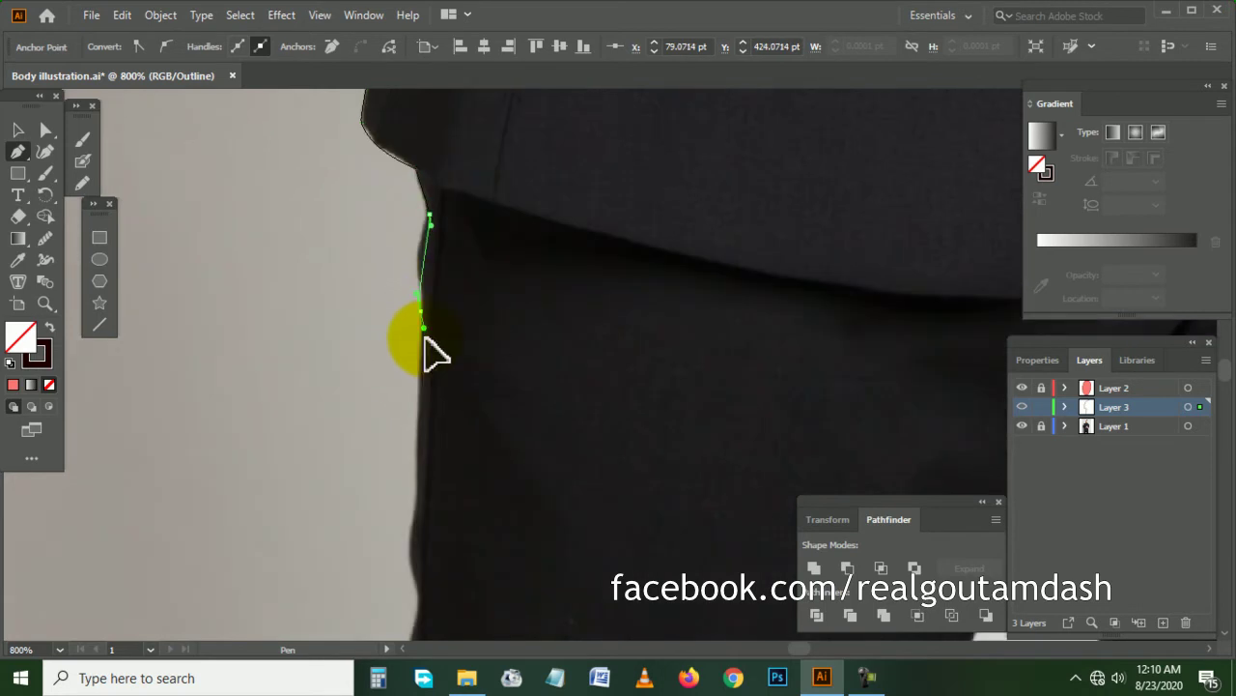
{"action": "scroll", "coordinate": [429, 383], "scroll_direction": "down", "scroll_amount": 2}
{"action": "scroll", "coordinate": [425, 385], "scroll_direction": "down", "scroll_amount": 2}
- Curve the outline down the coat's side to the image bottom, then along to below the leg gap
{"action": "left_click", "coordinate": [417, 385]}
{"action": "left_click_drag", "start_coordinate": [416, 382], "coordinate": [428, 415]}
{"action": "scroll", "coordinate": [411, 406], "scroll_direction": "down", "scroll_amount": 4}
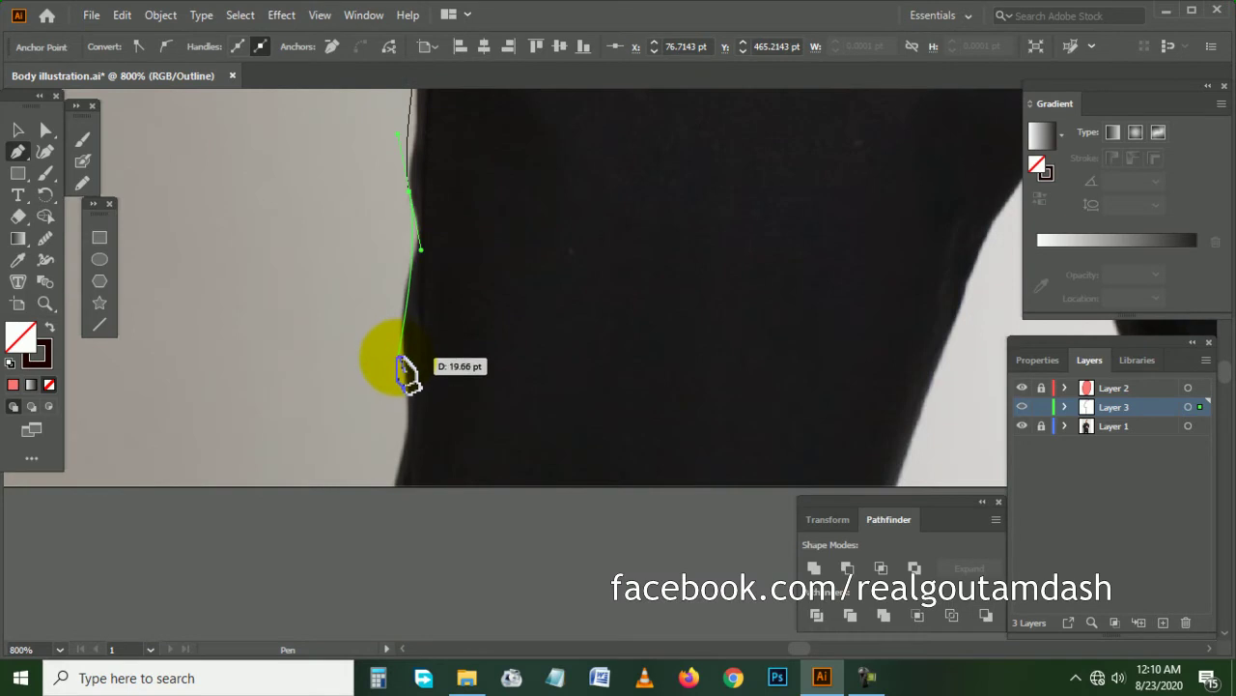
{"action": "left_click_drag", "start_coordinate": [400, 357], "coordinate": [410, 417]}
{"action": "left_click", "coordinate": [393, 494]}
{"action": "scroll", "coordinate": [401, 492], "scroll_direction": "right", "scroll_amount": 3}
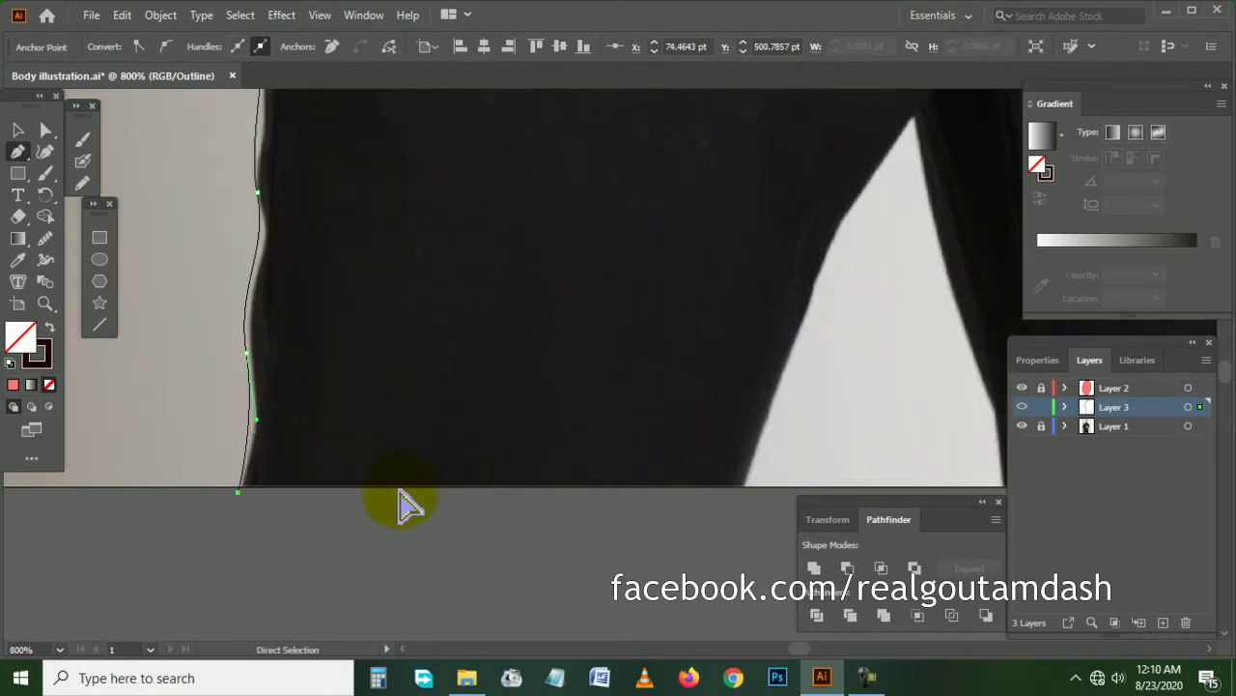
{"action": "scroll", "coordinate": [406, 503], "scroll_direction": "right", "scroll_amount": 4}
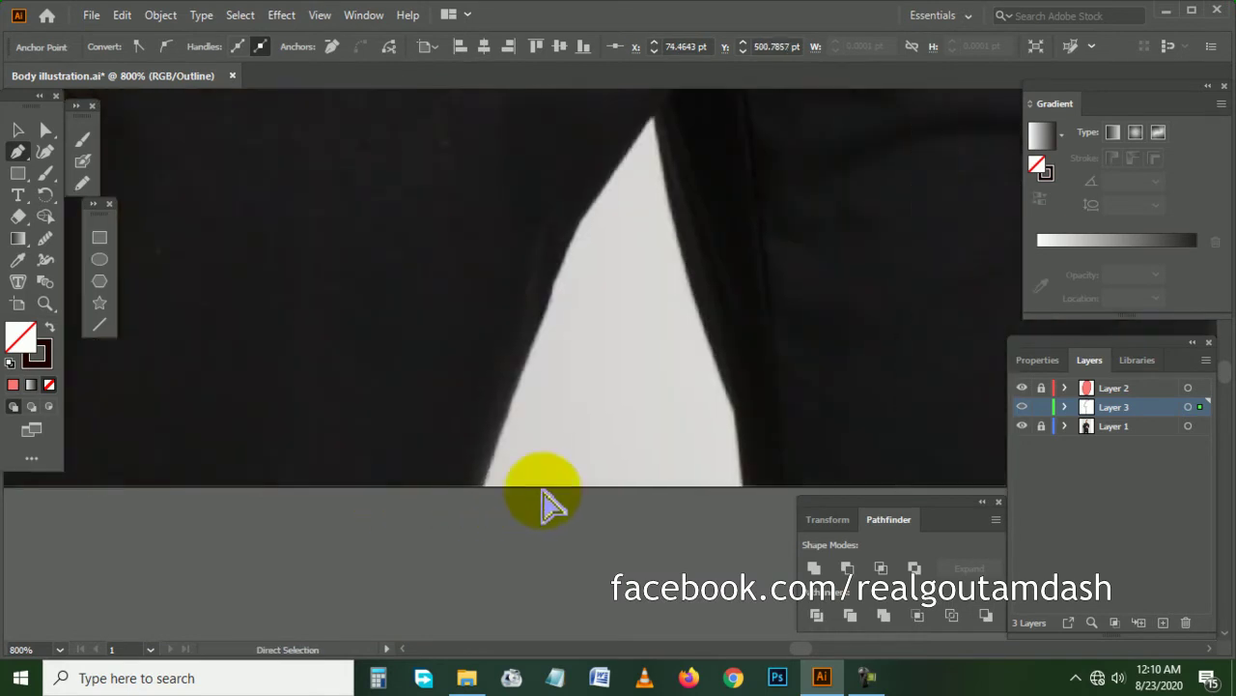
{"action": "left_click", "coordinate": [482, 494]}
{"action": "scroll", "coordinate": [507, 444], "scroll_direction": "right", "scroll_amount": 3}
{"action": "scroll", "coordinate": [517, 377], "scroll_direction": "up", "scroll_amount": 3}
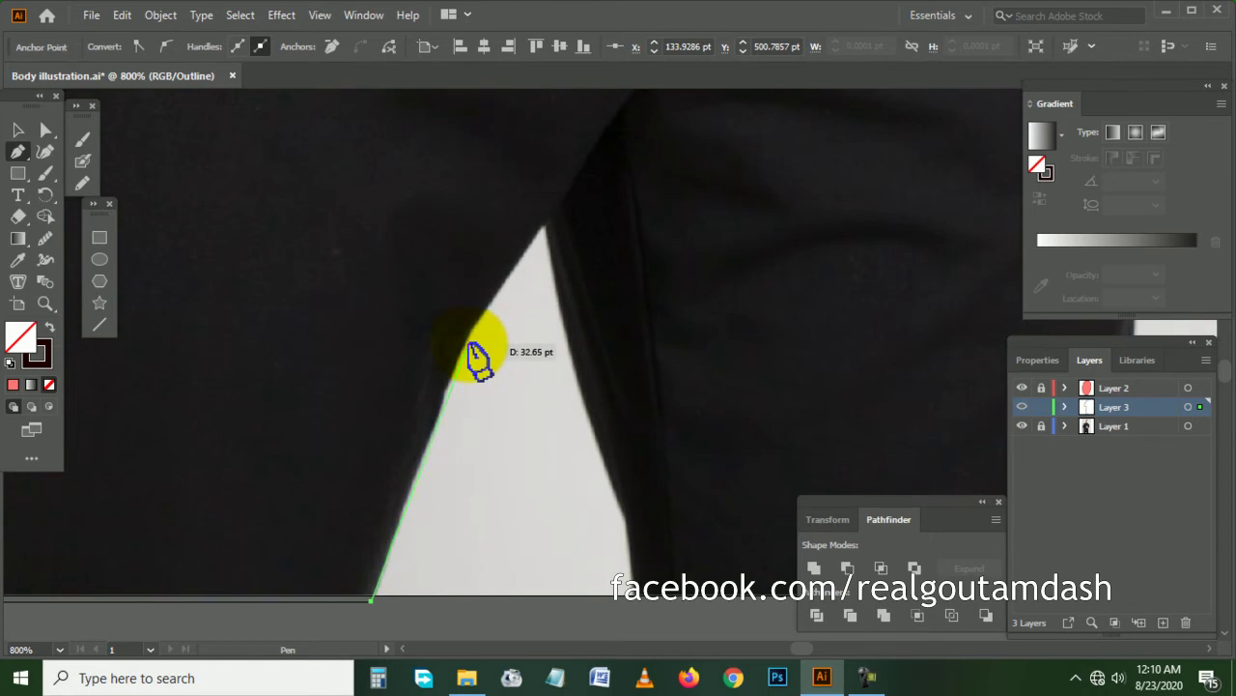
- Anchor the path at the leg-gap tip, down the inner leg edge to the image bottom
{"action": "left_click", "coordinate": [544, 226]}
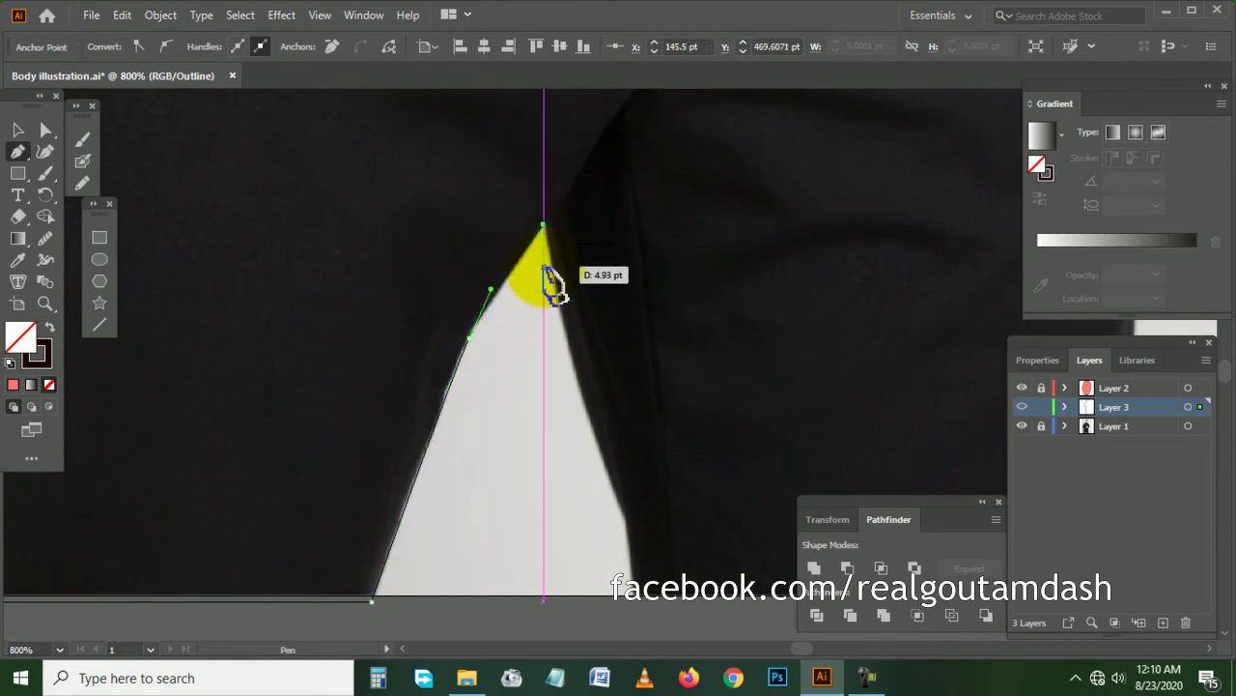
{"action": "scroll", "coordinate": [550, 290], "scroll_direction": "down", "scroll_amount": 2}
{"action": "scroll", "coordinate": [550, 290], "scroll_direction": "right", "scroll_amount": 2}
{"action": "left_click_drag", "start_coordinate": [515, 341], "coordinate": [539, 396]}
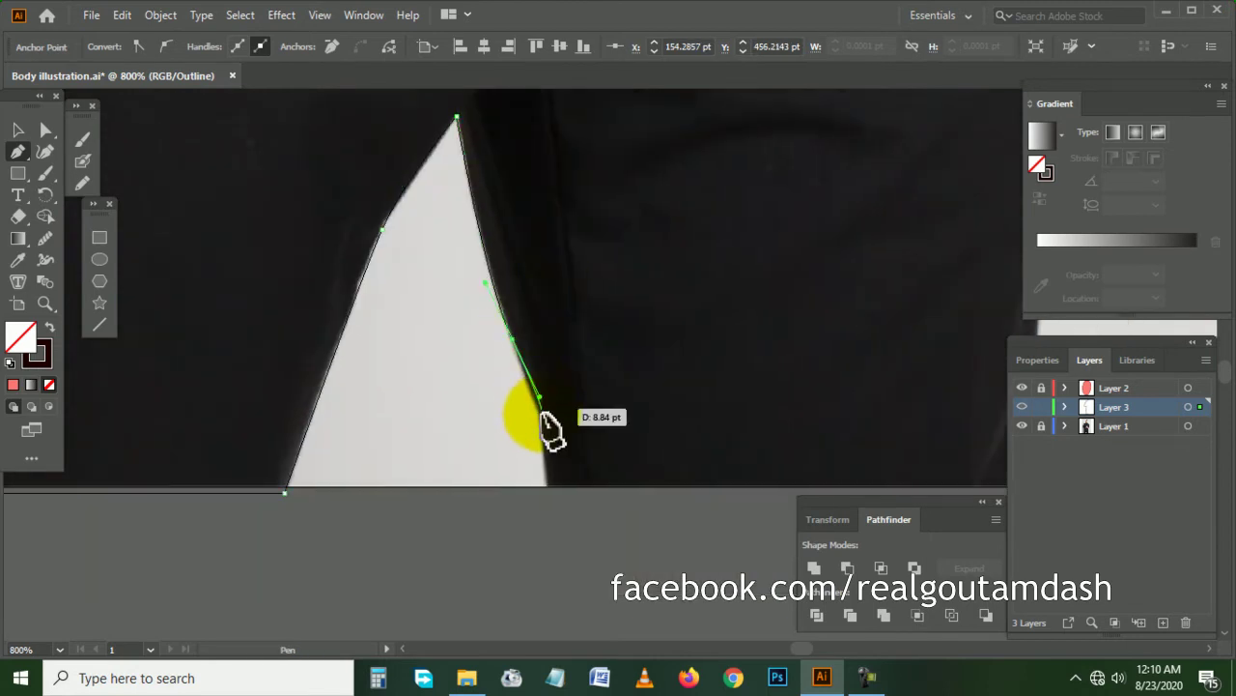
{"action": "scroll", "coordinate": [544, 502], "scroll_direction": "down", "scroll_amount": 4}
{"action": "left_click_drag", "start_coordinate": [545, 492], "coordinate": [551, 497]}
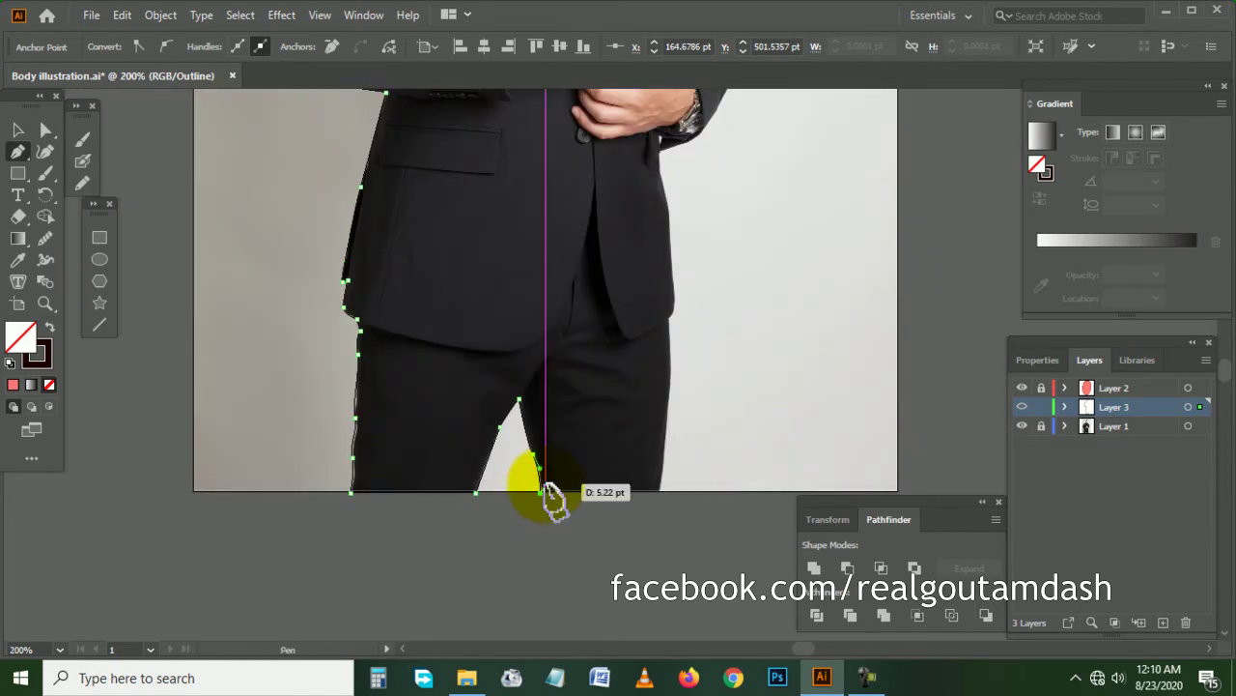
{"action": "scroll", "coordinate": [551, 510], "scroll_direction": "up", "scroll_amount": 2}
{"action": "scroll", "coordinate": [493, 512], "scroll_direction": "up", "scroll_amount": 2}
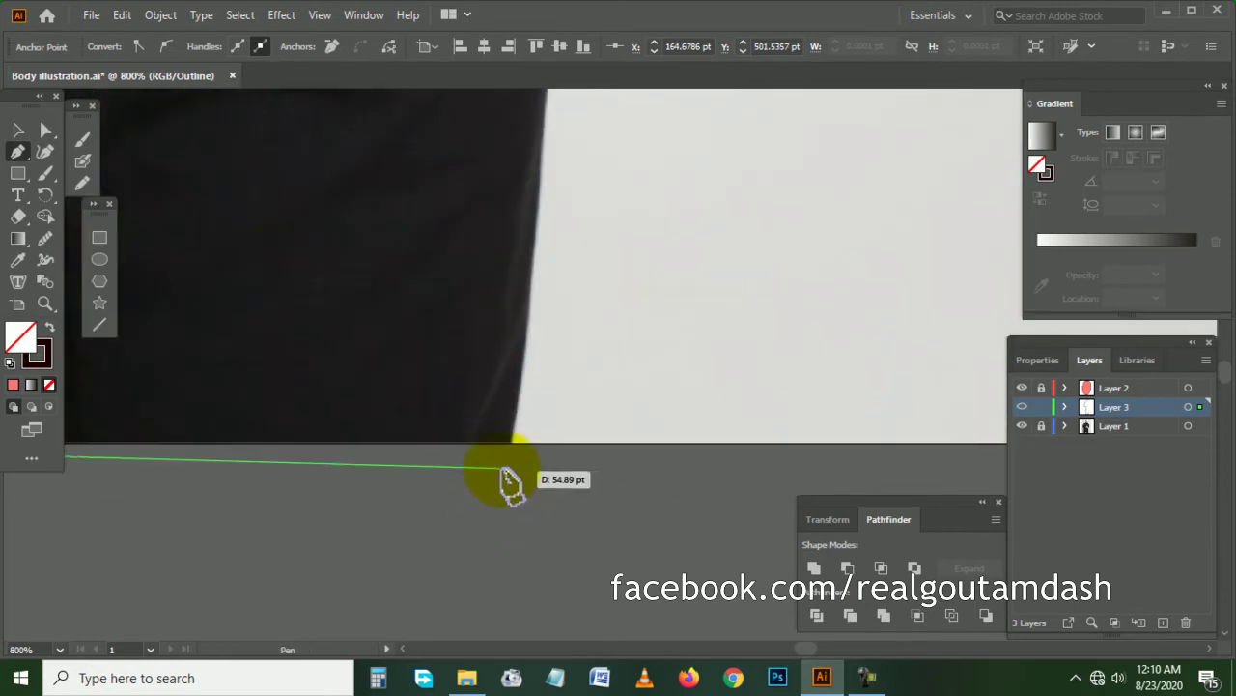
{"action": "scroll", "coordinate": [536, 415], "scroll_direction": "down", "scroll_amount": 2}
{"action": "scroll", "coordinate": [505, 299], "scroll_direction": "up", "scroll_amount": 2}
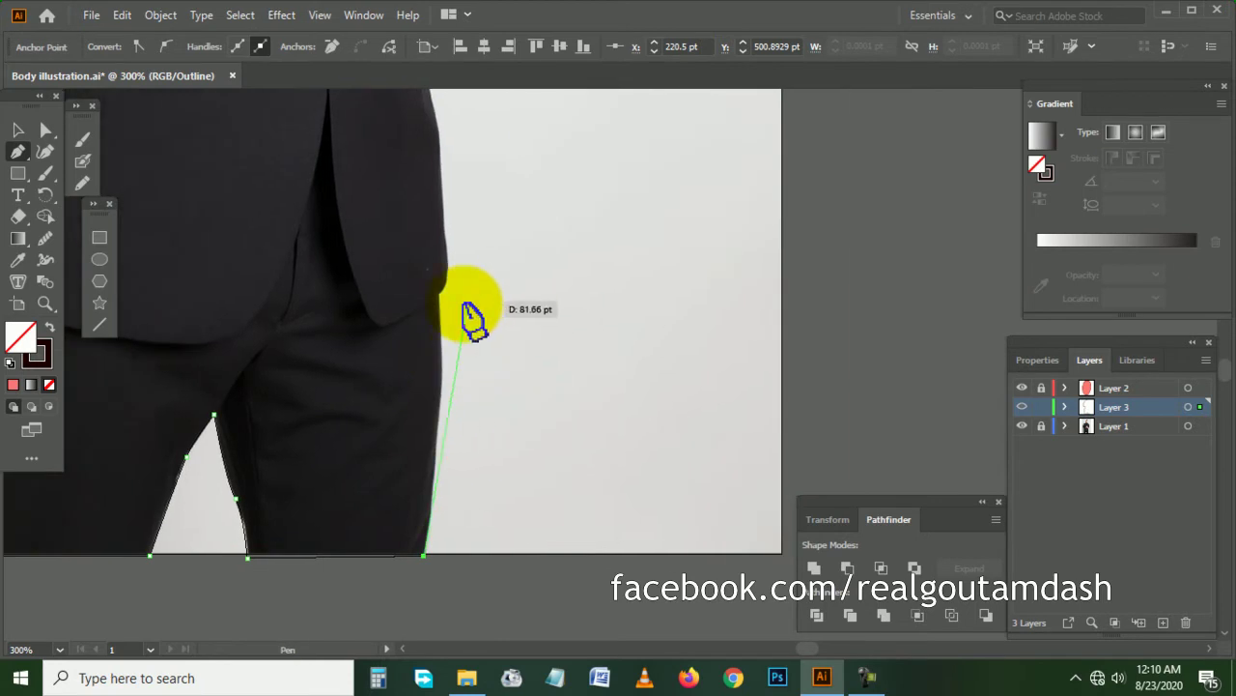
{"action": "scroll", "coordinate": [439, 309], "scroll_direction": "up", "scroll_amount": 1}
- Trace the right leg's outer edge and up the coat's right side with corner anchors
{"action": "left_click_drag", "start_coordinate": [437, 291], "coordinate": [415, 178]}
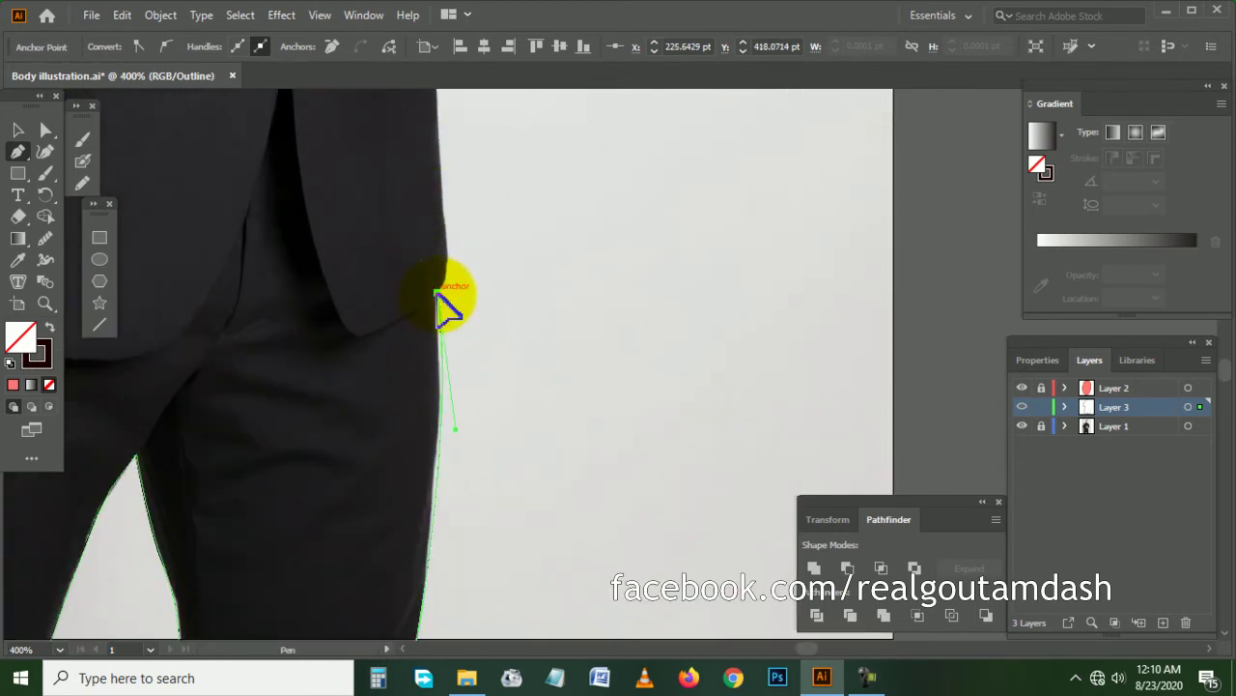
{"action": "left_click", "coordinate": [440, 295]}
{"action": "scroll", "coordinate": [463, 328], "scroll_direction": "up", "scroll_amount": 3}
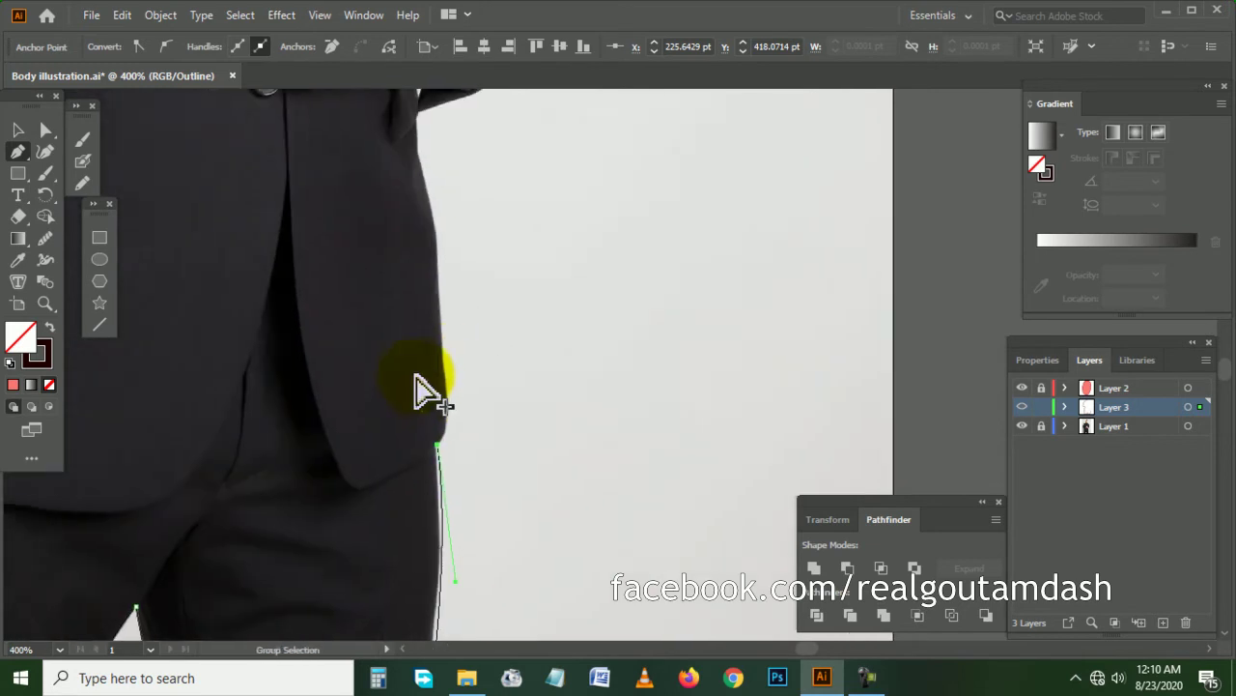
{"action": "scroll", "coordinate": [416, 386], "scroll_direction": "up", "scroll_amount": 1}
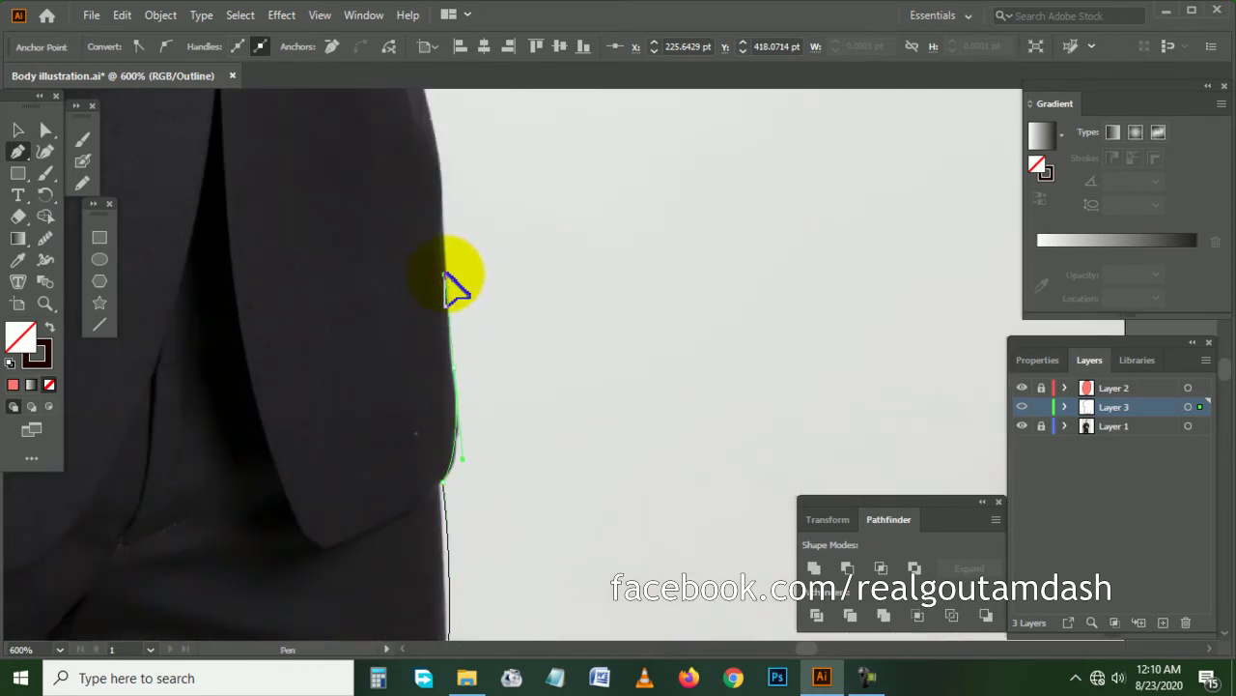
{"action": "scroll", "coordinate": [449, 309], "scroll_direction": "up", "scroll_amount": 2}
{"action": "scroll", "coordinate": [433, 357], "scroll_direction": "up", "scroll_amount": 3}
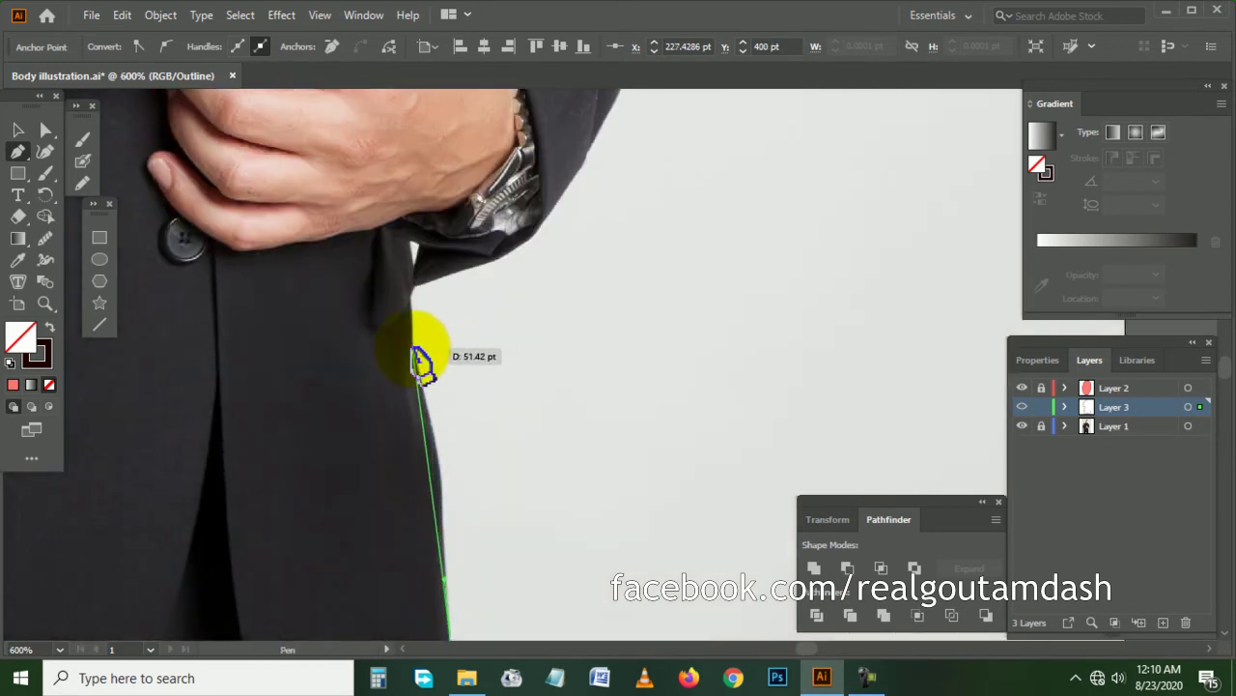
{"action": "left_click_drag", "start_coordinate": [417, 350], "coordinate": [380, 300]}
{"action": "left_click_drag", "start_coordinate": [367, 253], "coordinate": [368, 250]}
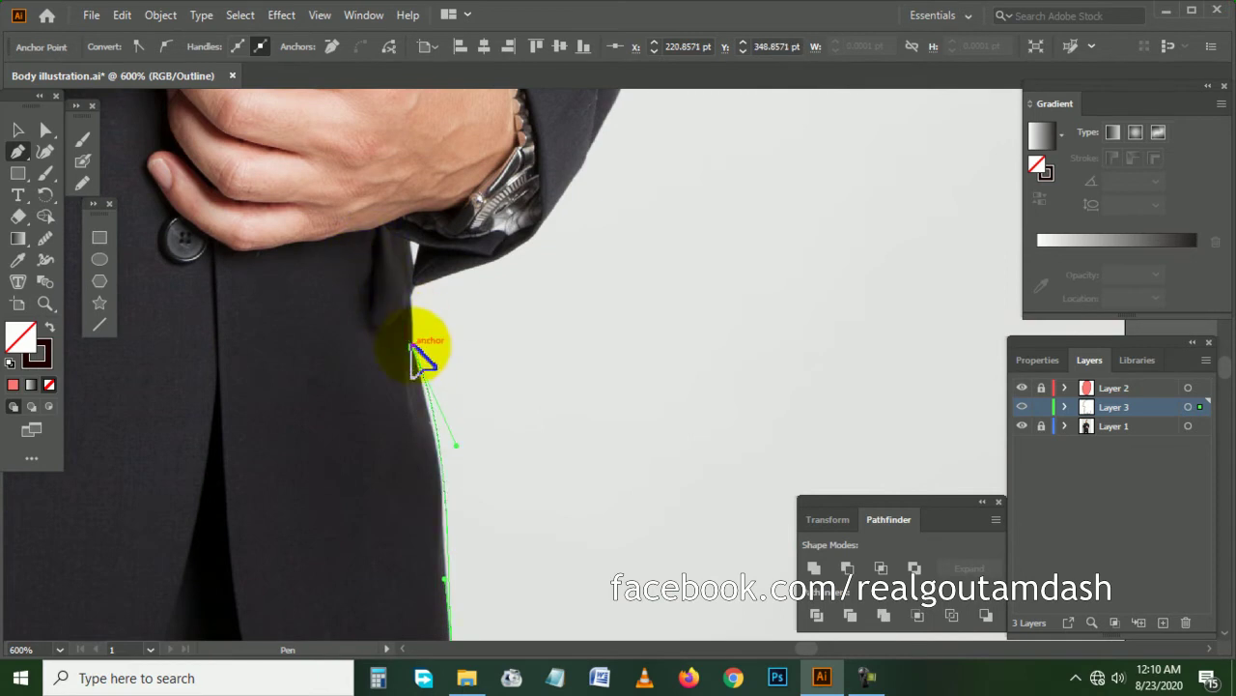
{"action": "left_click", "coordinate": [414, 346]}
{"action": "scroll", "coordinate": [430, 352], "scroll_direction": "up", "scroll_amount": 3}
{"action": "scroll", "coordinate": [417, 328], "scroll_direction": "up", "scroll_amount": 2}
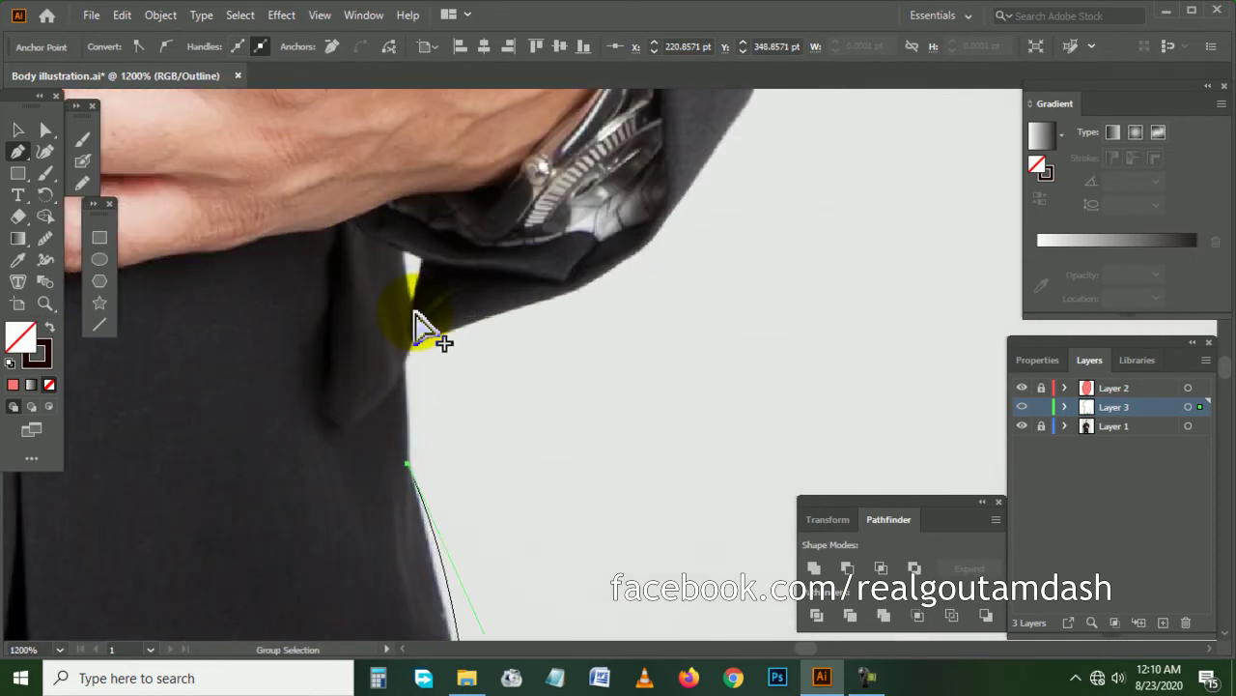
- Continue from where coat meets sleeve, along the sleeve underside and up its outer edge
{"action": "left_click", "coordinate": [412, 343]}
{"action": "scroll", "coordinate": [510, 331], "scroll_direction": "right", "scroll_amount": 3}
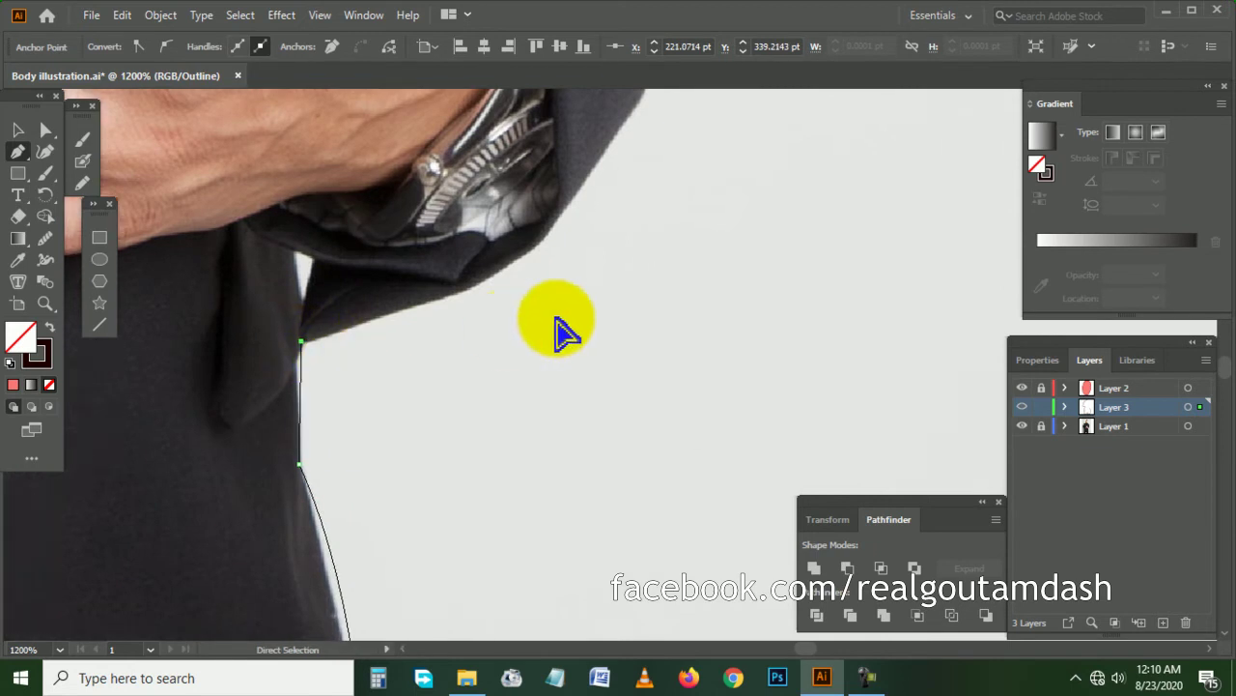
{"action": "scroll", "coordinate": [580, 327], "scroll_direction": "up", "scroll_amount": 2}
{"action": "left_click_drag", "start_coordinate": [443, 308], "coordinate": [520, 183]}
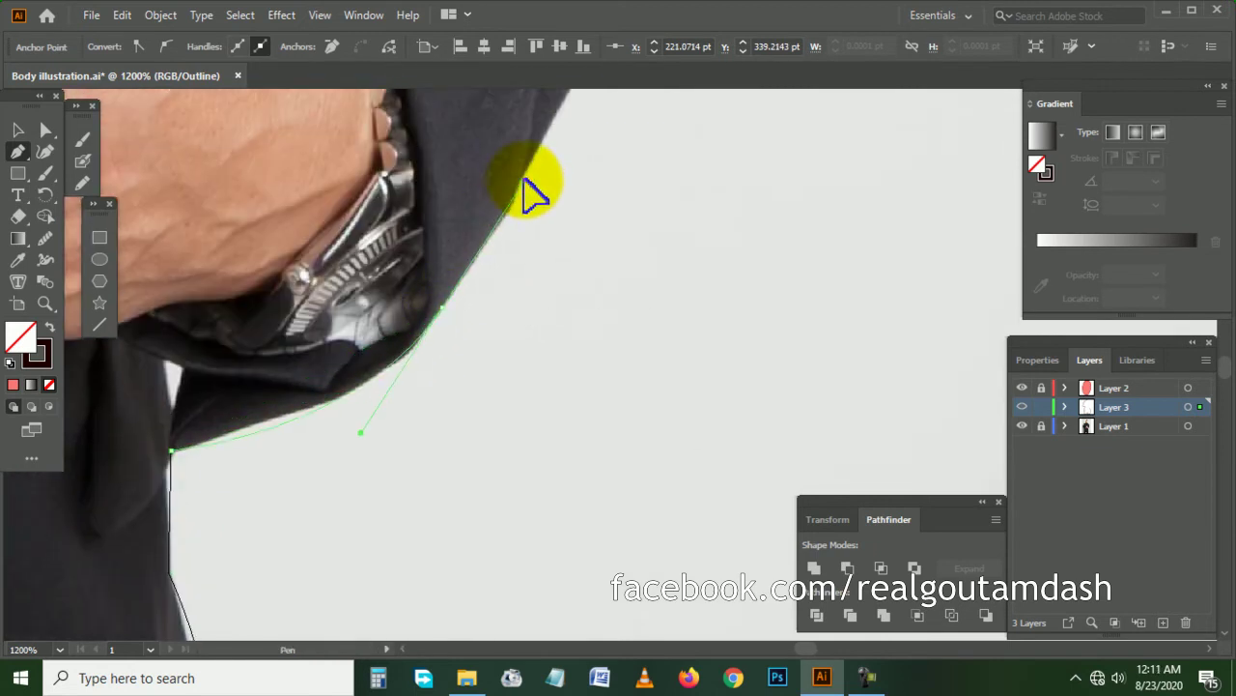
{"action": "scroll", "coordinate": [539, 185], "scroll_direction": "down", "scroll_amount": 2}
{"action": "scroll", "coordinate": [526, 241], "scroll_direction": "up", "scroll_amount": 3}
{"action": "scroll", "coordinate": [518, 328], "scroll_direction": "up", "scroll_amount": 3}
{"action": "scroll", "coordinate": [519, 386], "scroll_direction": "up", "scroll_amount": 1}
{"action": "left_click_drag", "start_coordinate": [510, 386], "coordinate": [503, 375]}
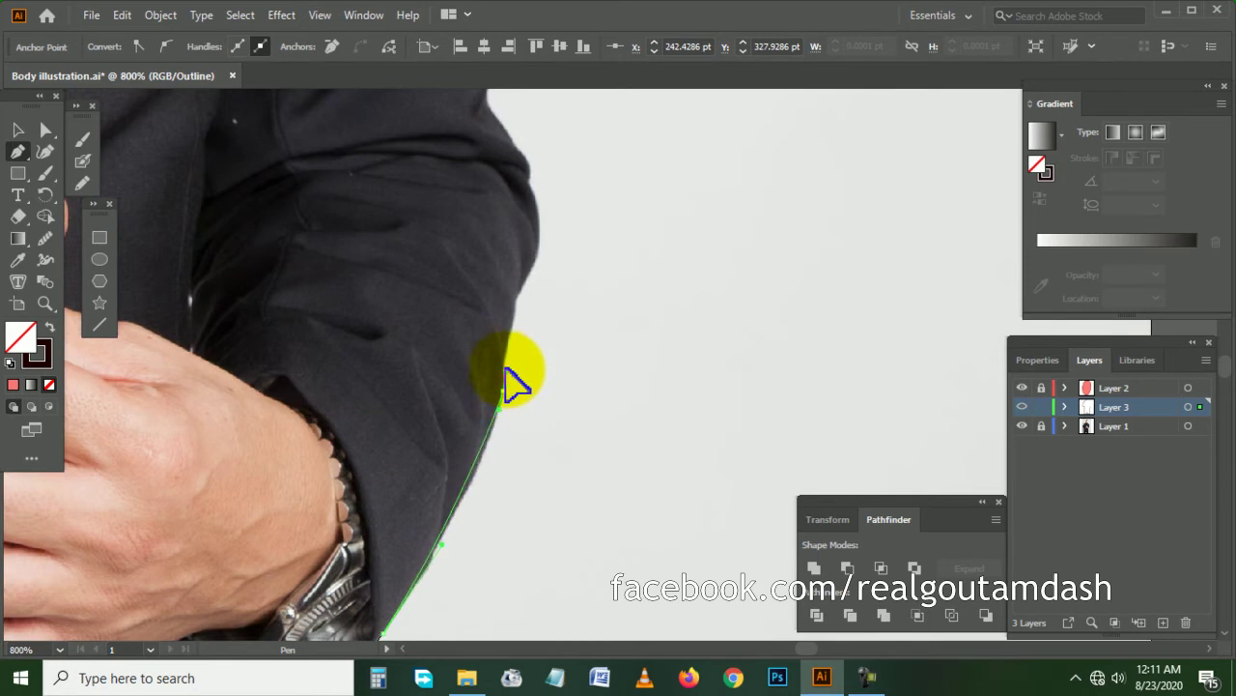
{"action": "scroll", "coordinate": [512, 372], "scroll_direction": "up", "scroll_amount": 1}
{"action": "scroll", "coordinate": [517, 394], "scroll_direction": "up", "scroll_amount": 1}
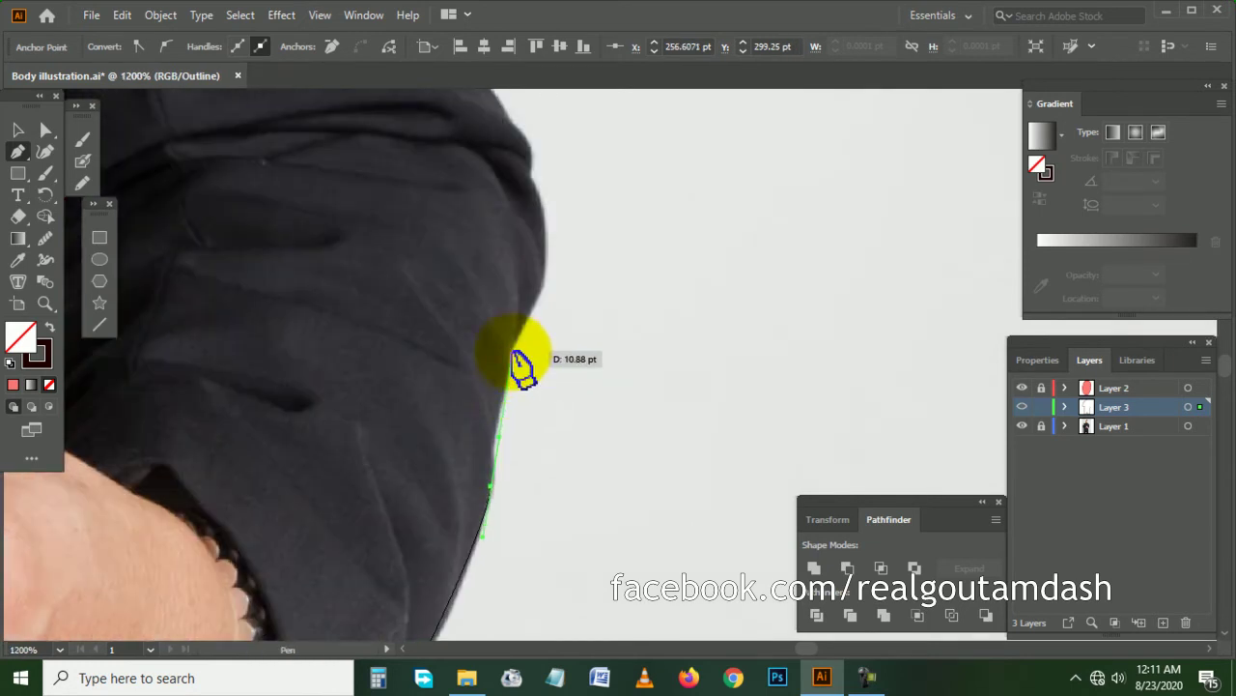
{"action": "scroll", "coordinate": [546, 328], "scroll_direction": "up", "scroll_amount": 3}
{"action": "left_click_drag", "start_coordinate": [466, 390], "coordinate": [417, 295]}
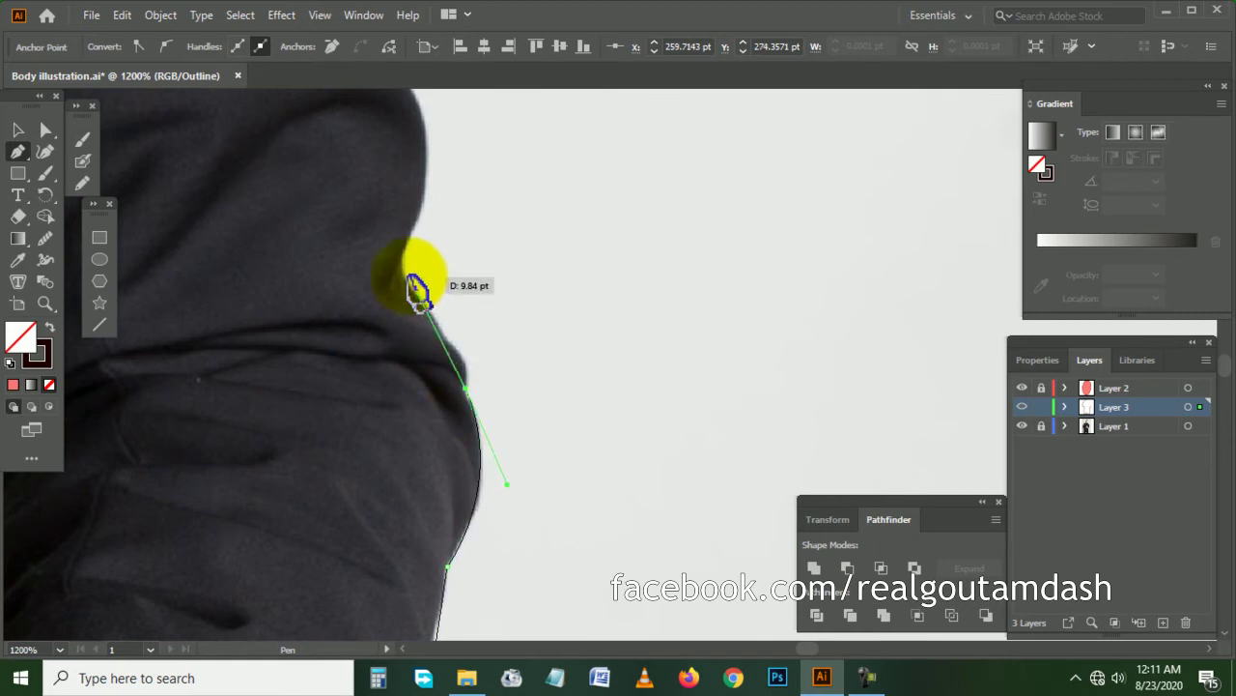
{"action": "left_click", "coordinate": [403, 267]}
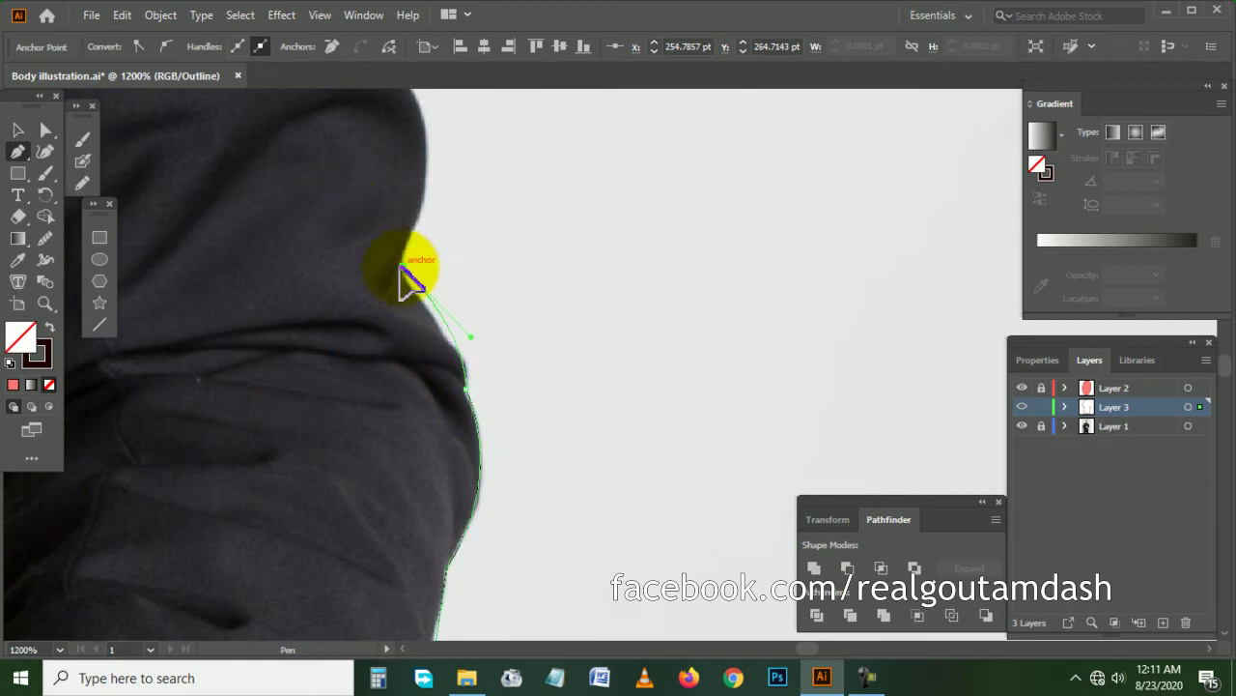
- Curve the path up the upper arm edge toward the shoulder
{"action": "scroll", "coordinate": [434, 290], "scroll_direction": "up", "scroll_amount": 5}
{"action": "left_click_drag", "start_coordinate": [403, 267], "coordinate": [418, 340]}
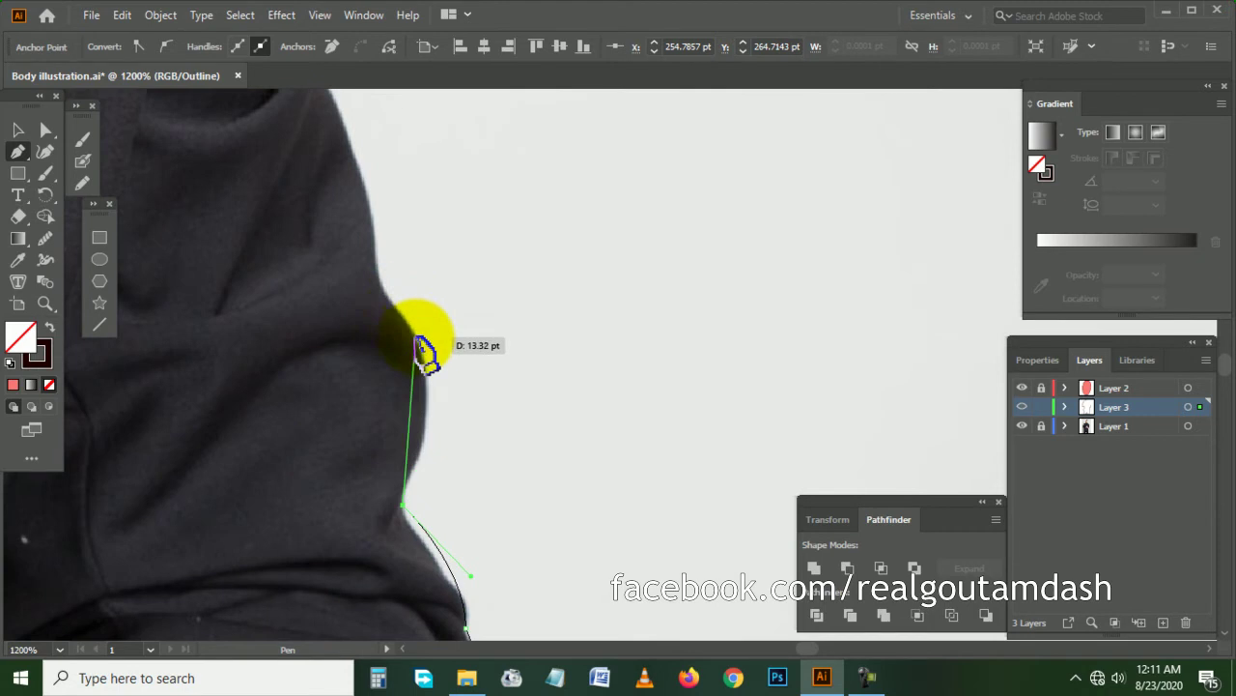
{"action": "scroll", "coordinate": [386, 309], "scroll_direction": "up", "scroll_amount": 4}
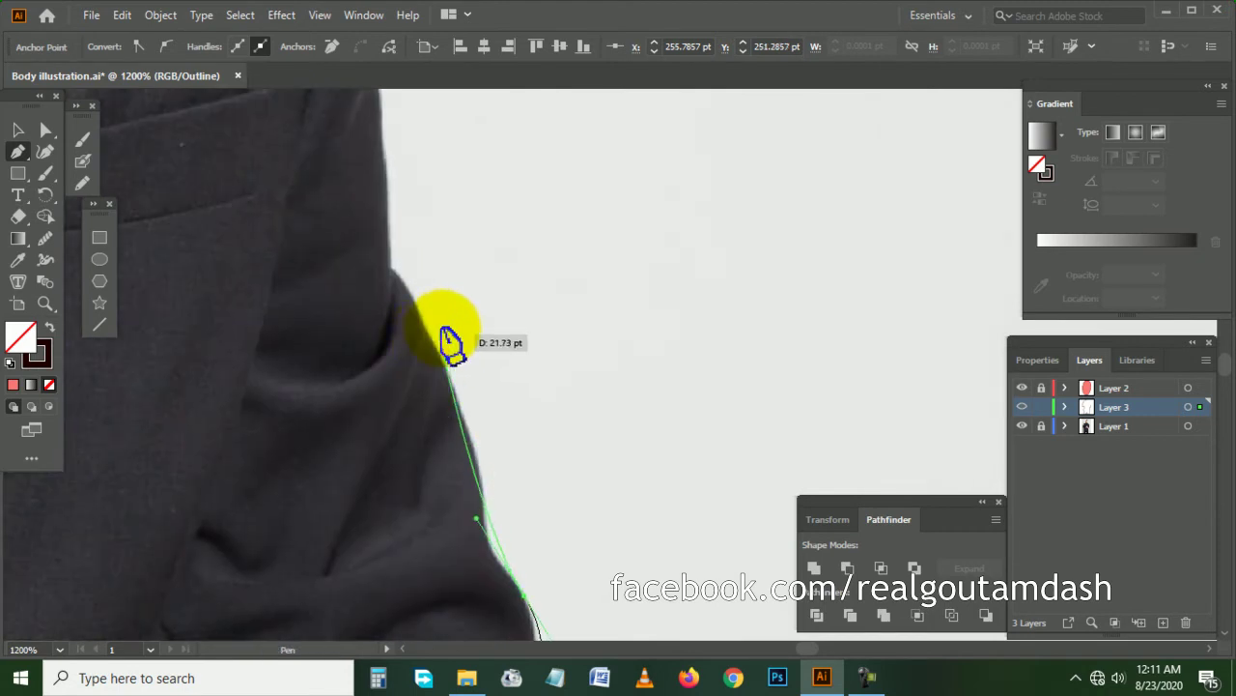
{"action": "left_click_drag", "start_coordinate": [376, 261], "coordinate": [488, 480]}
{"action": "mouse_move", "coordinate": [473, 372]}
{"action": "left_mouse_down"}
{"action": "mouse_move", "coordinate": [421, 303]}
{"action": "mouse_move", "coordinate": [407, 391]}
{"action": "mouse_move", "coordinate": [368, 294]}
{"action": "left_mouse_up"}
{"action": "scroll", "coordinate": [411, 290], "scroll_direction": "up", "scroll_amount": 3}
{"action": "mouse_move", "coordinate": [397, 374]}
{"action": "left_mouse_down"}
{"action": "mouse_move", "coordinate": [439, 353]}
{"action": "mouse_move", "coordinate": [413, 262]}
{"action": "left_mouse_up"}
{"action": "scroll", "coordinate": [414, 261], "scroll_direction": "up", "scroll_amount": 3}
{"action": "left_click_drag", "start_coordinate": [430, 503], "coordinate": [399, 290]}
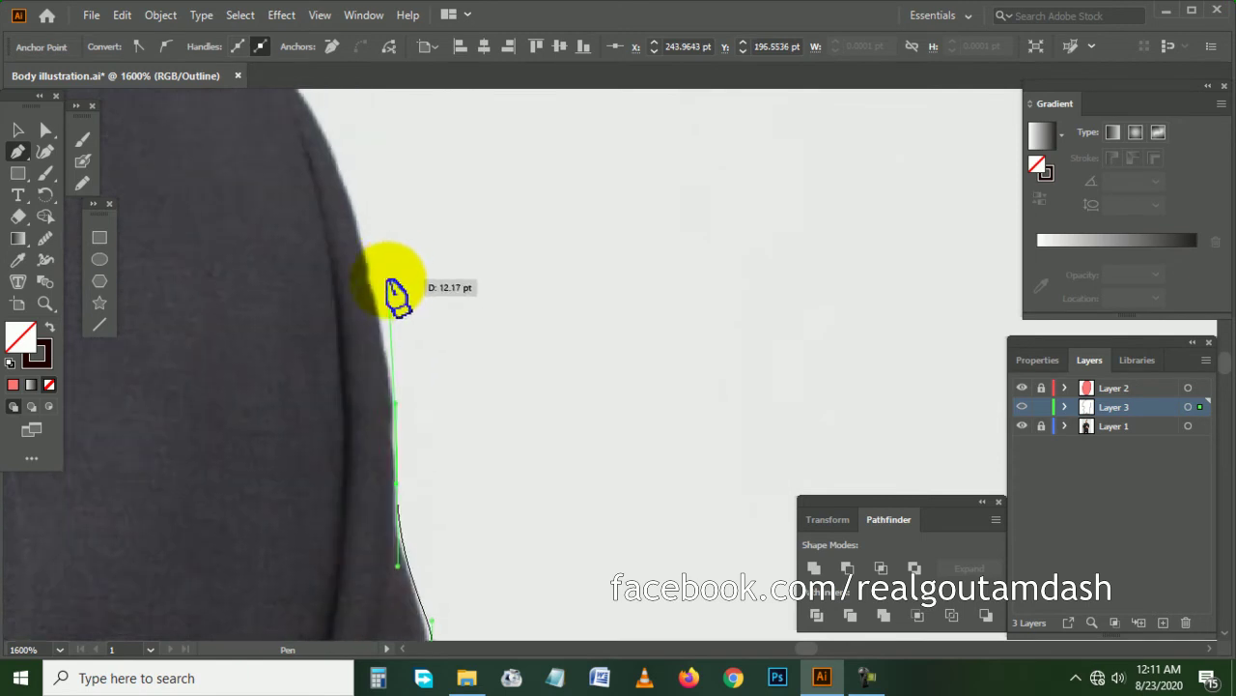
{"action": "scroll", "coordinate": [387, 300], "scroll_direction": "up", "scroll_amount": 5}
- Trace over the top of the shoulder to the collar and close the suit outline
{"action": "key", "text": "ctrl+minus"}
{"action": "scroll", "coordinate": [456, 290], "scroll_direction": "left", "scroll_amount": 4}
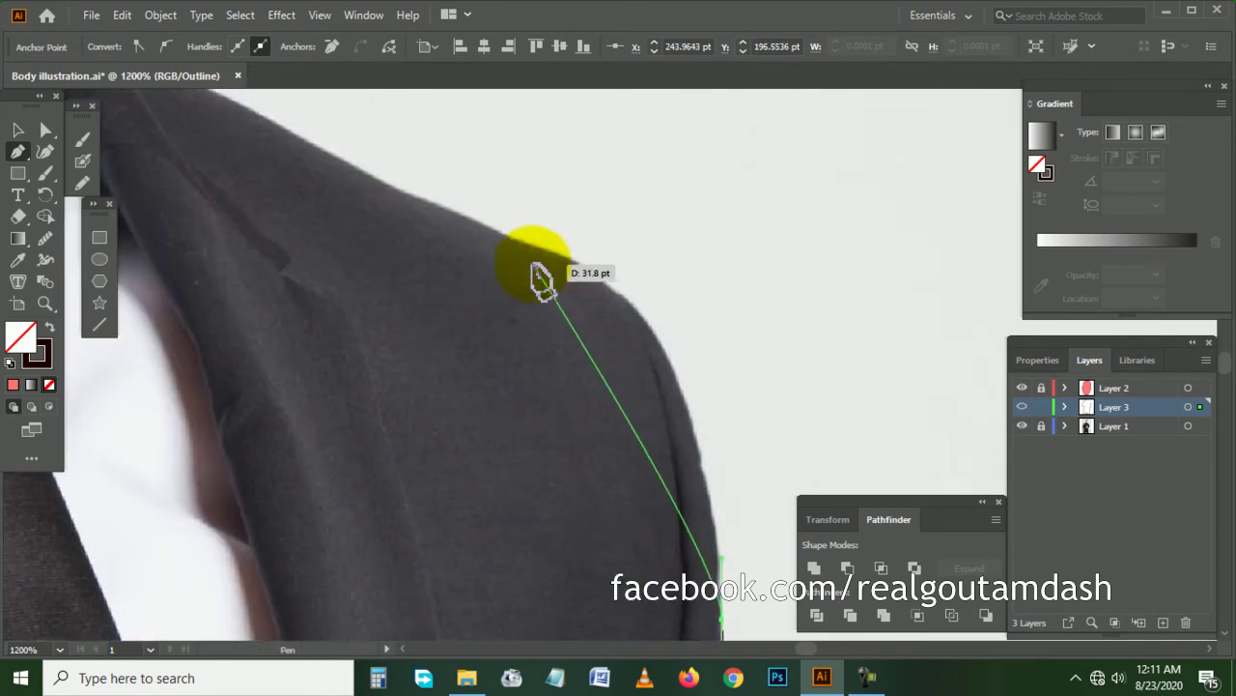
{"action": "left_click_drag", "start_coordinate": [566, 259], "coordinate": [406, 176]}
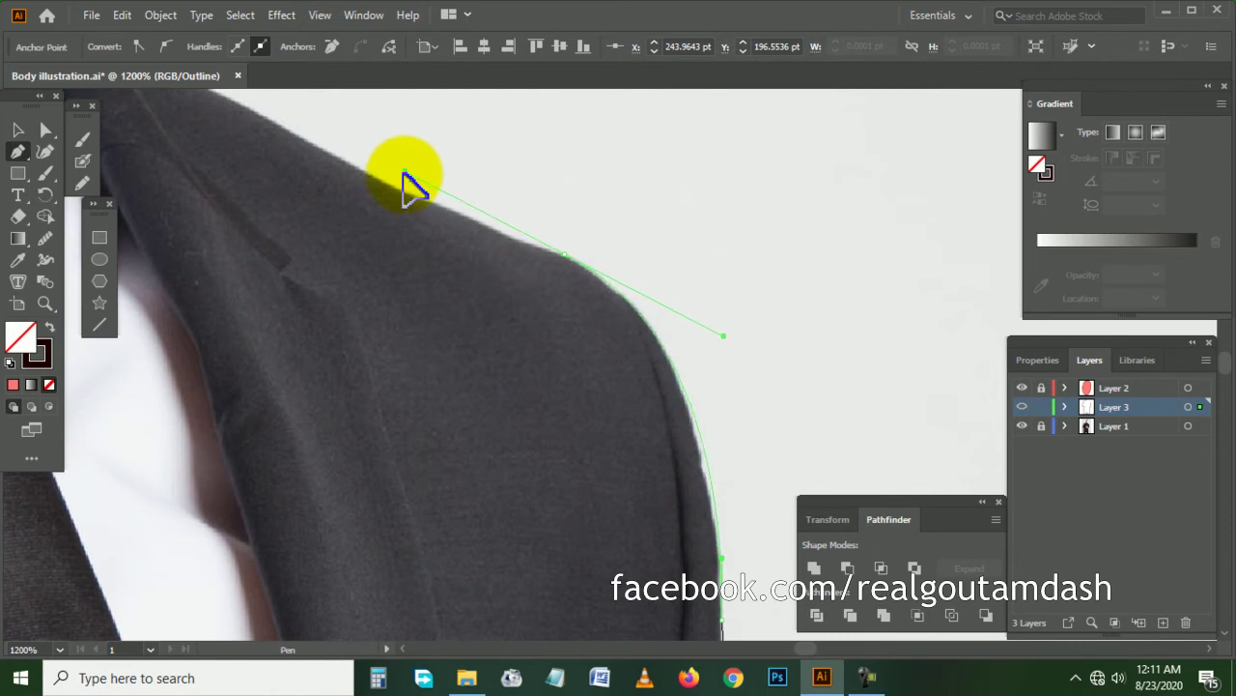
{"action": "scroll", "coordinate": [402, 188], "scroll_direction": "left", "scroll_amount": 3}
{"action": "scroll", "coordinate": [406, 193], "scroll_direction": "up", "scroll_amount": 3}
{"action": "scroll", "coordinate": [444, 232], "scroll_direction": "left", "scroll_amount": 3}
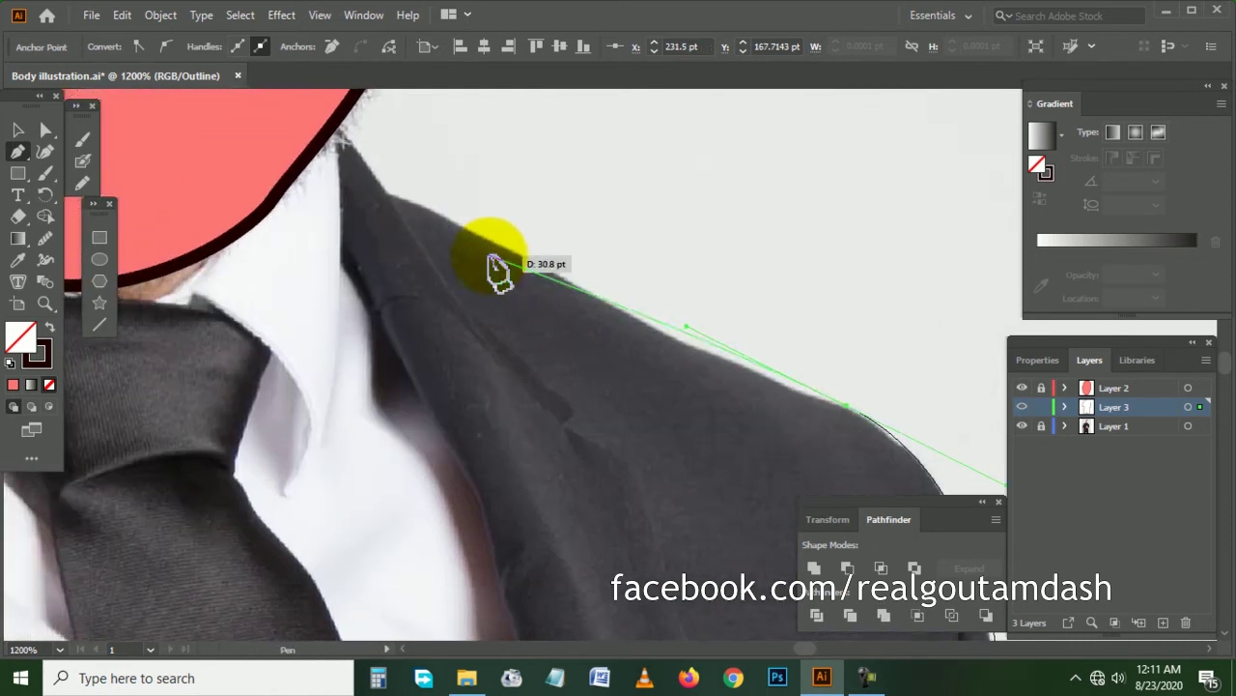
{"action": "mouse_move", "coordinate": [563, 274]}
{"action": "left_mouse_down"}
{"action": "mouse_move", "coordinate": [464, 198]}
{"action": "mouse_move", "coordinate": [400, 205]}
{"action": "mouse_move", "coordinate": [373, 188]}
{"action": "left_mouse_up"}
{"action": "scroll", "coordinate": [367, 207], "scroll_direction": "up", "scroll_amount": 3}
{"action": "scroll", "coordinate": [358, 229], "scroll_direction": "left", "scroll_amount": 3}
{"action": "left_click_drag", "start_coordinate": [359, 229], "coordinate": [435, 218]}
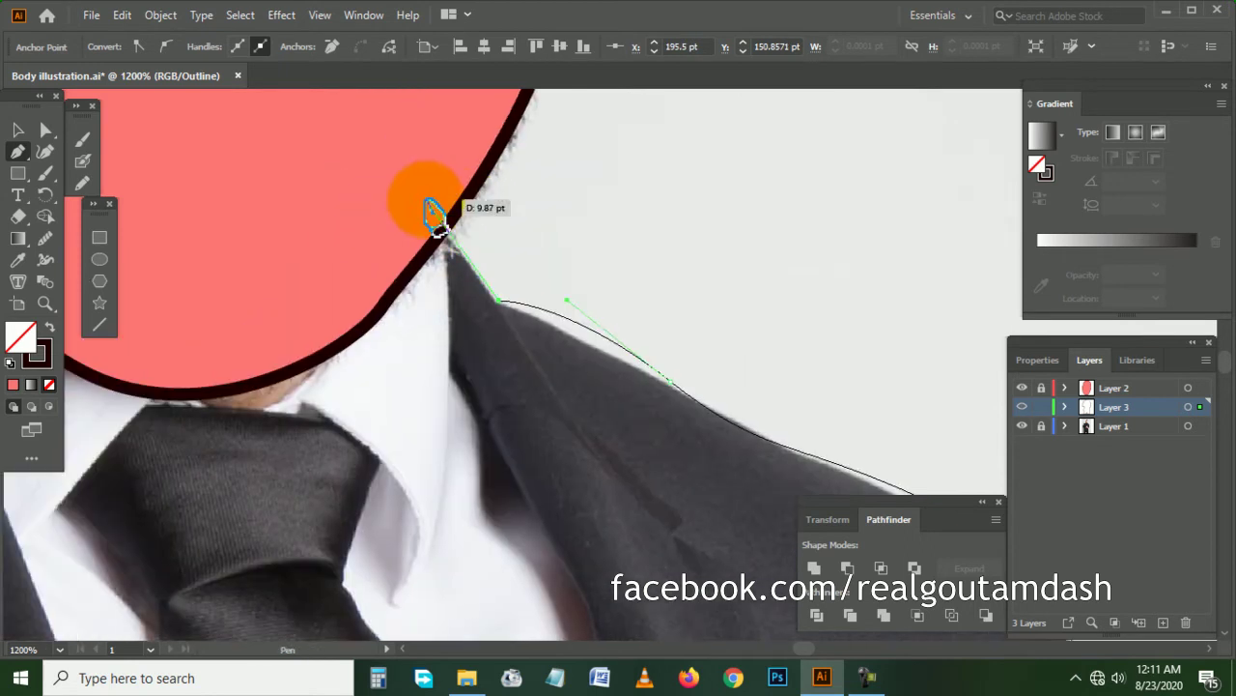
{"action": "scroll", "coordinate": [435, 217], "scroll_direction": "down", "scroll_amount": 2}
{"action": "scroll", "coordinate": [409, 215], "scroll_direction": "left", "scroll_amount": 3}
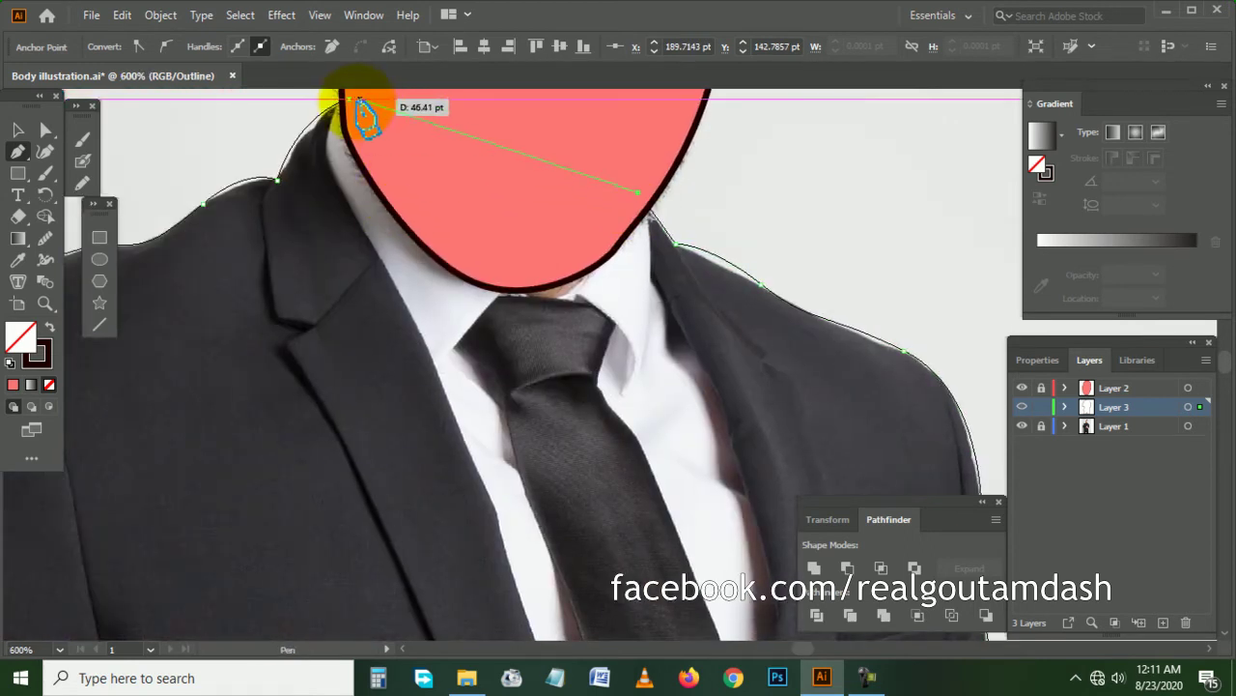
{"action": "scroll", "coordinate": [359, 116], "scroll_direction": "up", "scroll_amount": 1}
{"action": "left_click", "coordinate": [353, 116]}
- Finish the suit path and deselect it
{"action": "left_click", "coordinate": [242, 171], "text": "ctrl"}
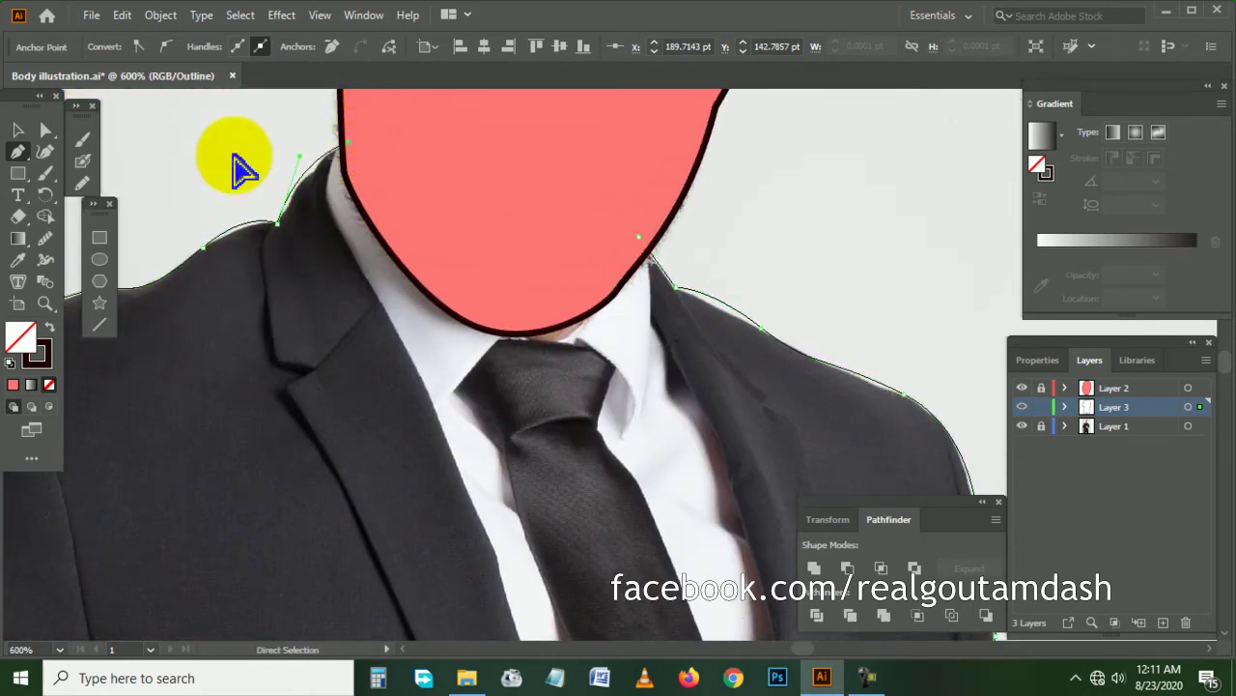
{"action": "scroll", "coordinate": [449, 271], "scroll_direction": "down", "scroll_amount": 1}
{"action": "scroll", "coordinate": [449, 276], "scroll_direction": "down", "scroll_amount": 1}
{"action": "scroll", "coordinate": [452, 277], "scroll_direction": "down", "scroll_amount": 1}
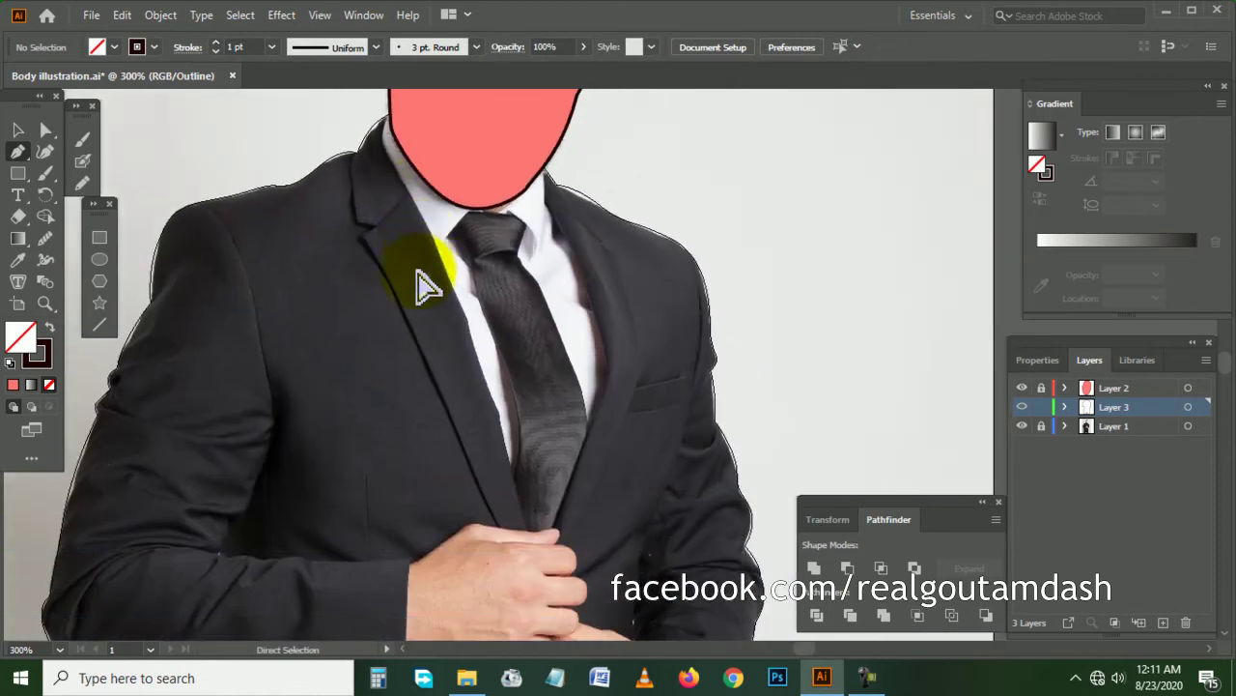
{"action": "scroll", "coordinate": [428, 276], "scroll_direction": "down", "scroll_amount": 2}
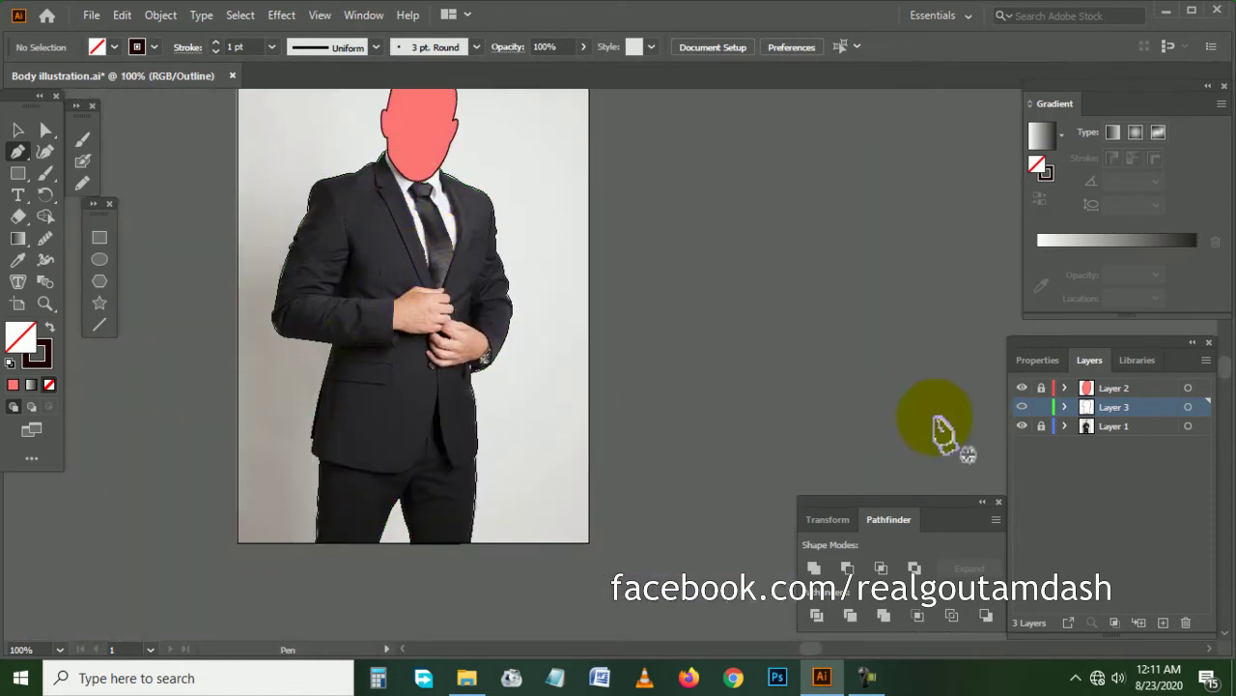
{"action": "scroll", "coordinate": [552, 373], "scroll_direction": "up", "scroll_amount": 1}
- In Preview, swap fill and stroke so the suit fills dark, then show Layer 3 as outlines
{"action": "key", "text": "ctrl+y"}
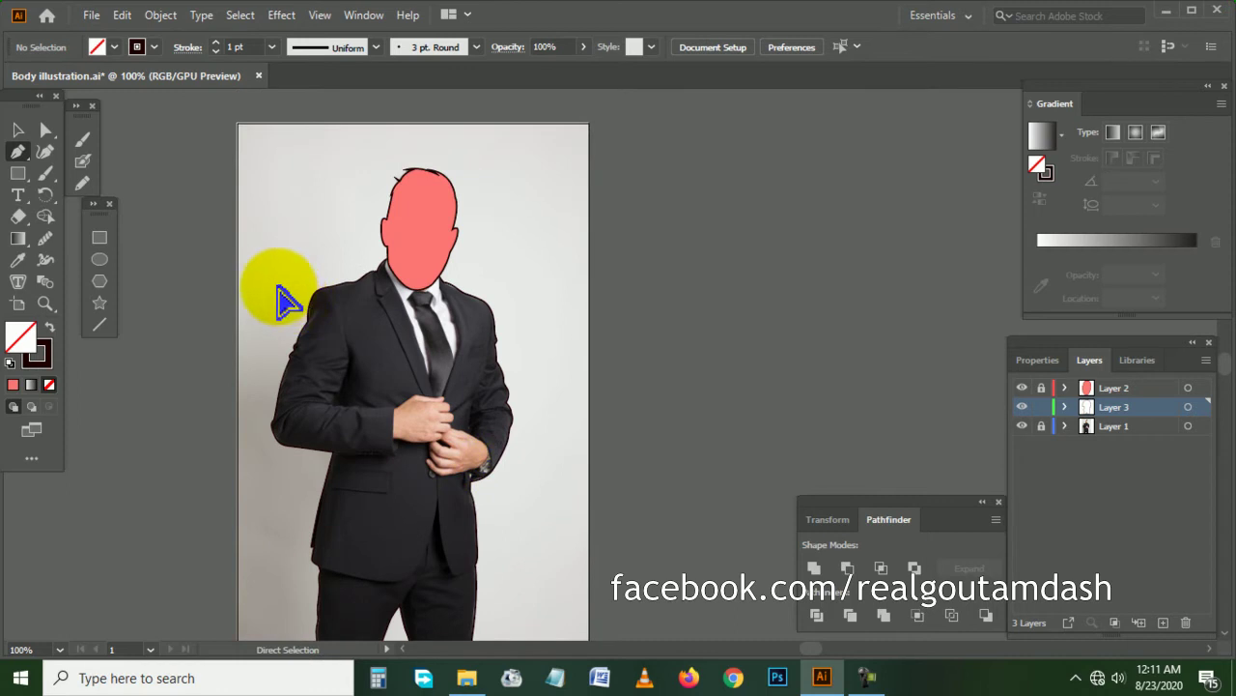
{"action": "left_click_drag", "start_coordinate": [280, 302], "coordinate": [344, 358]}
{"action": "left_click", "coordinate": [49, 330]}
{"action": "left_click", "coordinate": [203, 376], "text": "ctrl"}
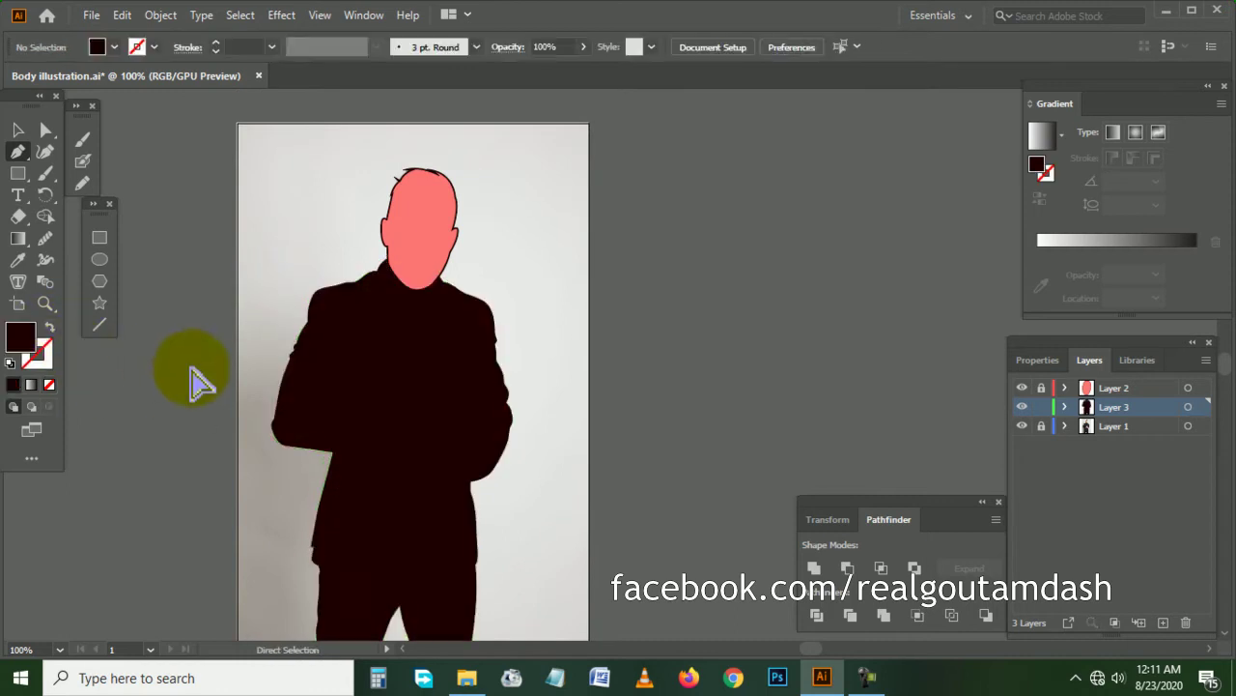
{"action": "scroll", "coordinate": [556, 353], "scroll_direction": "down", "scroll_amount": 3}
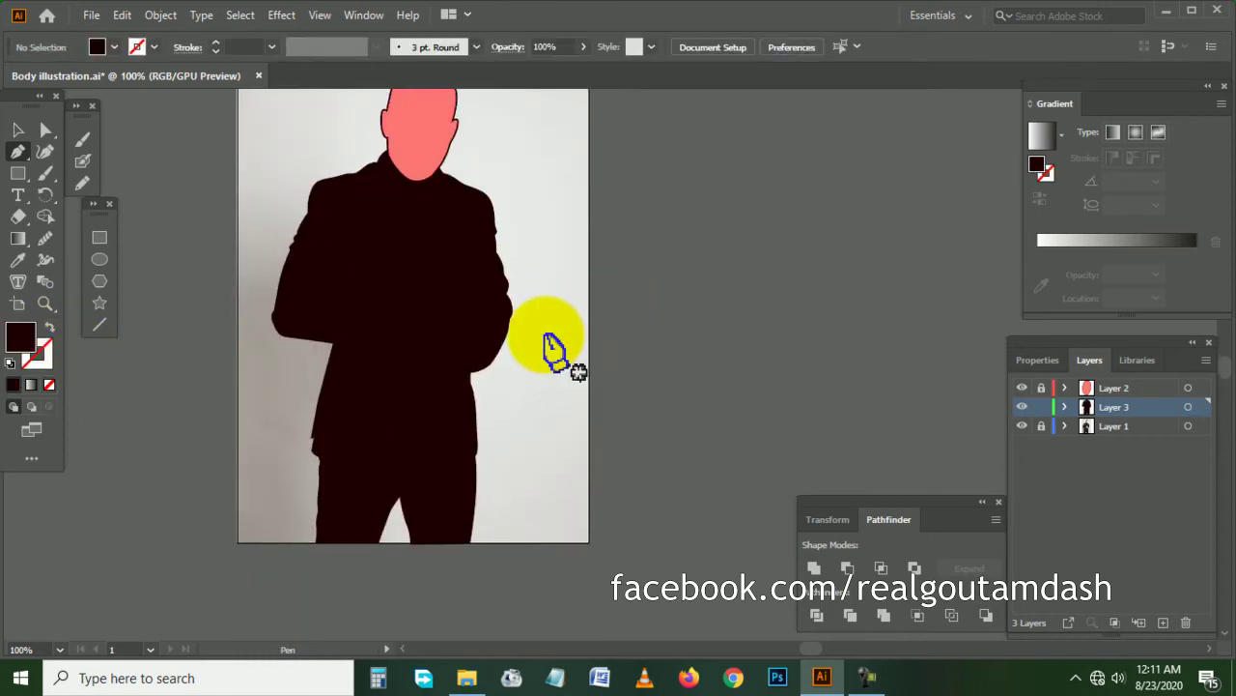
{"action": "left_click", "coordinate": [1022, 407], "text": "ctrl"}
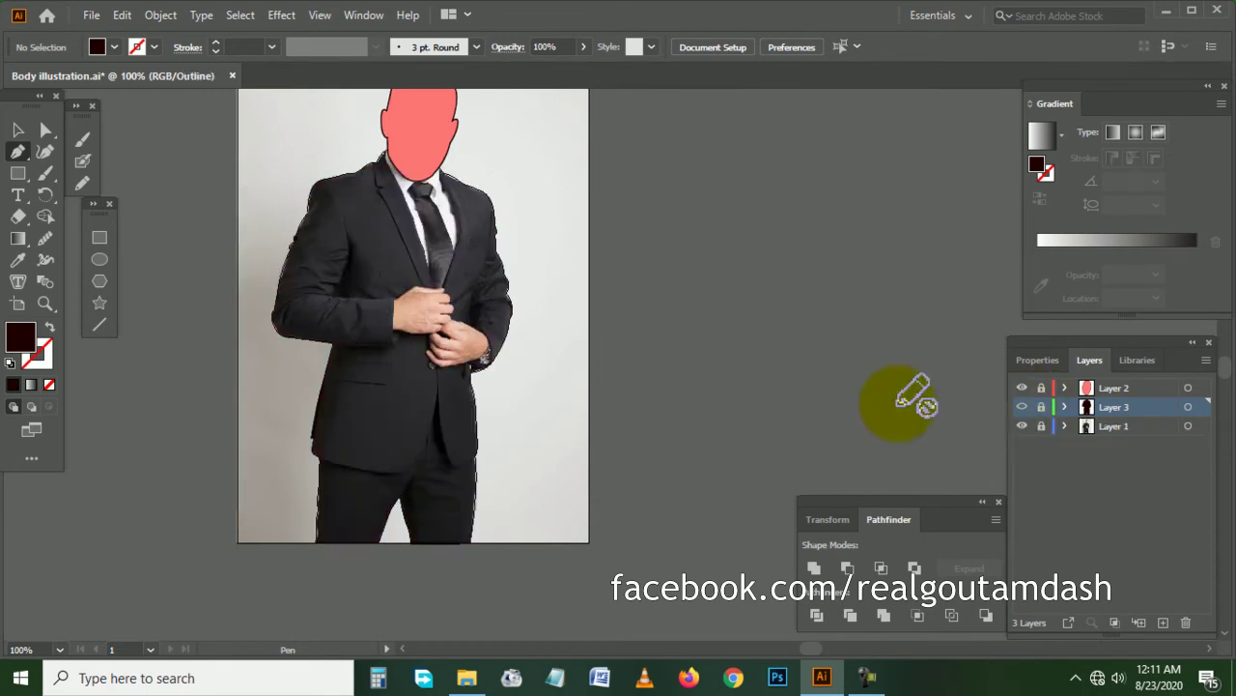
- Pen-trace the hand from the wrist along its back, around the thumb tip, into the finger gap
{"action": "scroll", "coordinate": [420, 345], "scroll_direction": "up", "scroll_amount": 1}
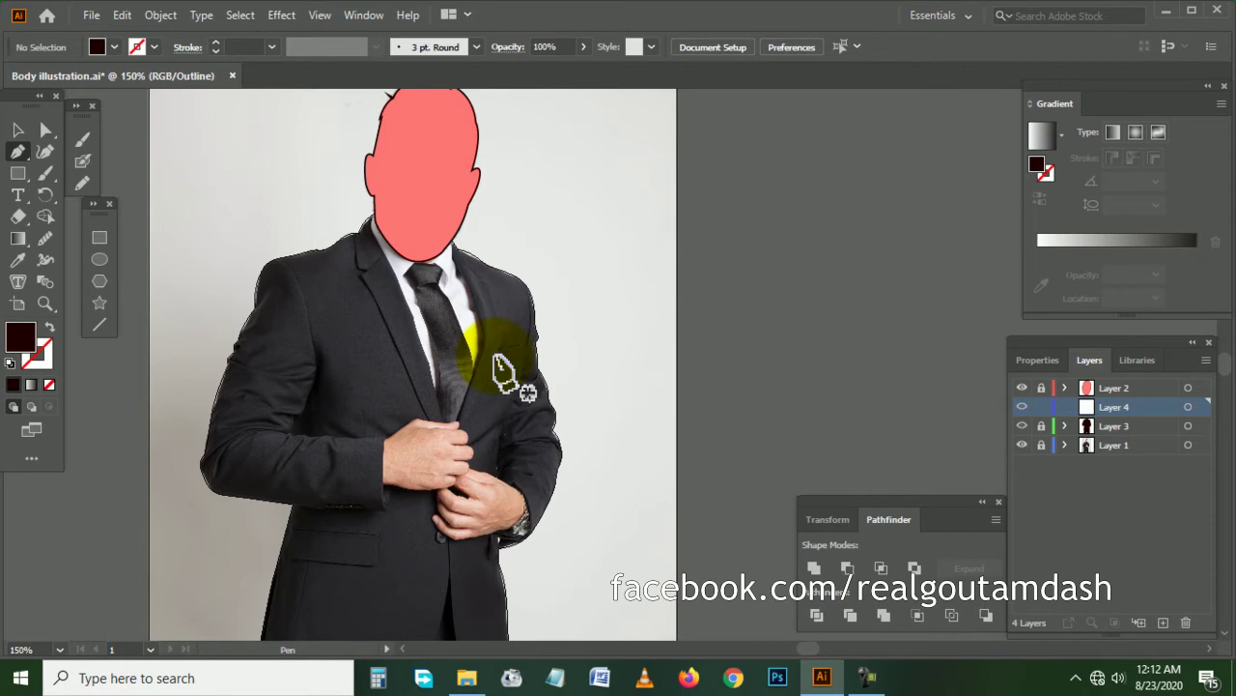
{"action": "scroll", "coordinate": [495, 370], "scroll_direction": "down", "scroll_amount": 2}
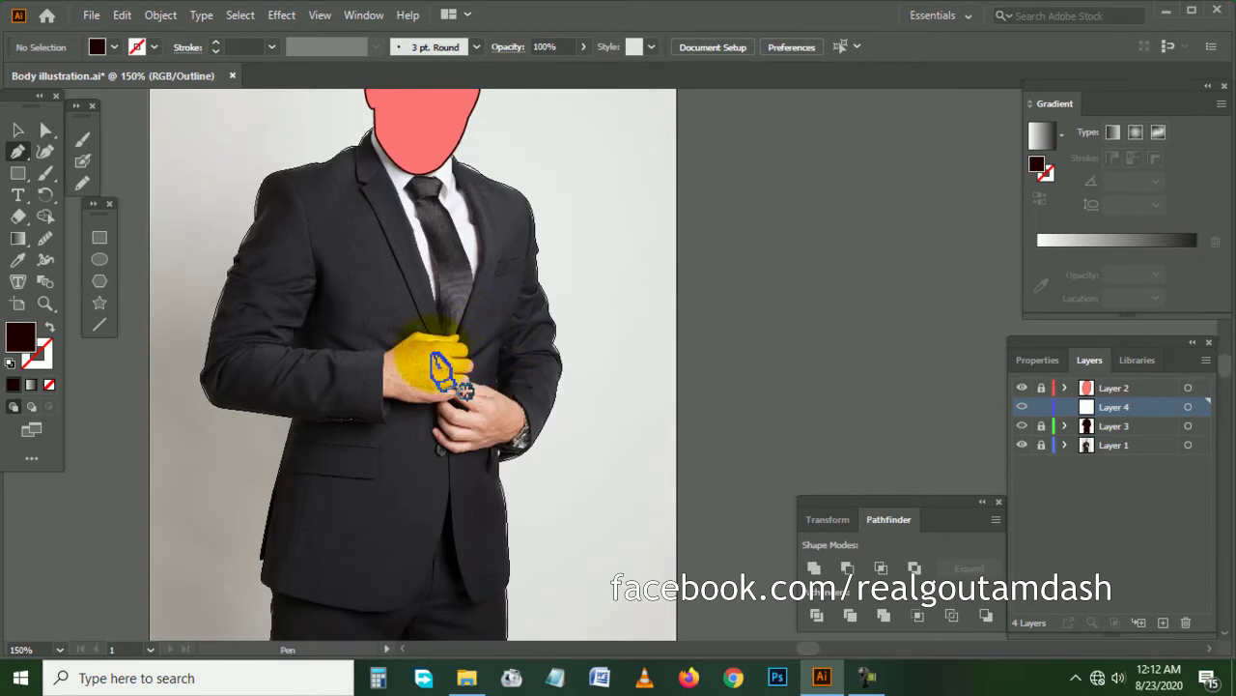
{"action": "scroll", "coordinate": [435, 364], "scroll_direction": "up", "scroll_amount": 1, "text": "alt"}
{"action": "scroll", "coordinate": [376, 358], "scroll_direction": "up", "scroll_amount": 2, "text": "alt"}
{"action": "scroll", "coordinate": [386, 358], "scroll_direction": "up", "scroll_amount": 1, "text": "alt"}
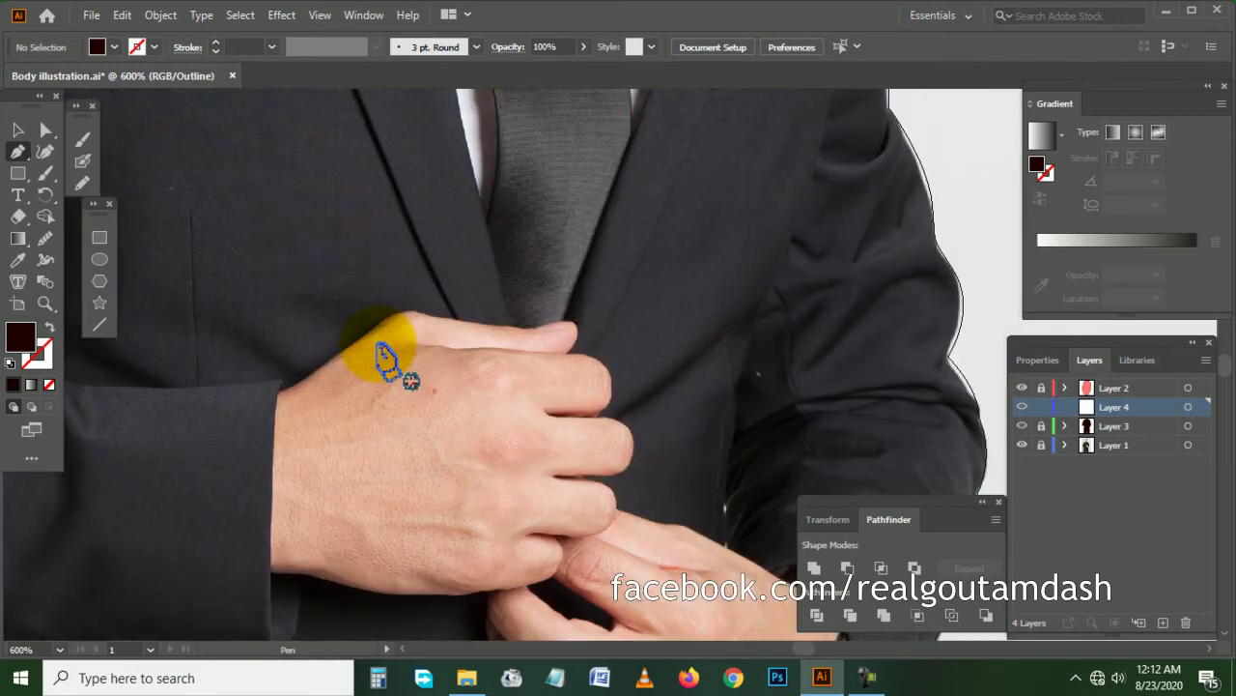
{"action": "scroll", "coordinate": [386, 359], "scroll_direction": "down", "scroll_amount": 1}
{"action": "scroll", "coordinate": [367, 354], "scroll_direction": "up", "scroll_amount": 1, "text": "alt"}
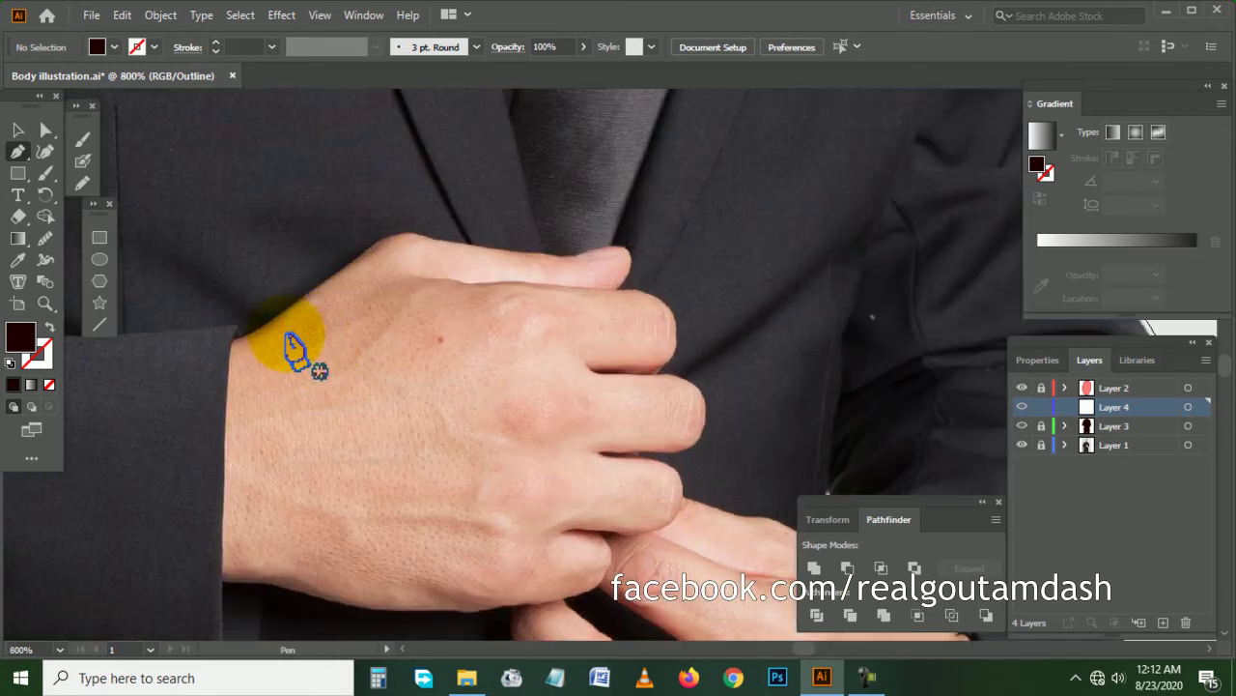
{"action": "left_click", "coordinate": [235, 344]}
{"action": "scroll", "coordinate": [324, 320], "scroll_direction": "up", "scroll_amount": 1}
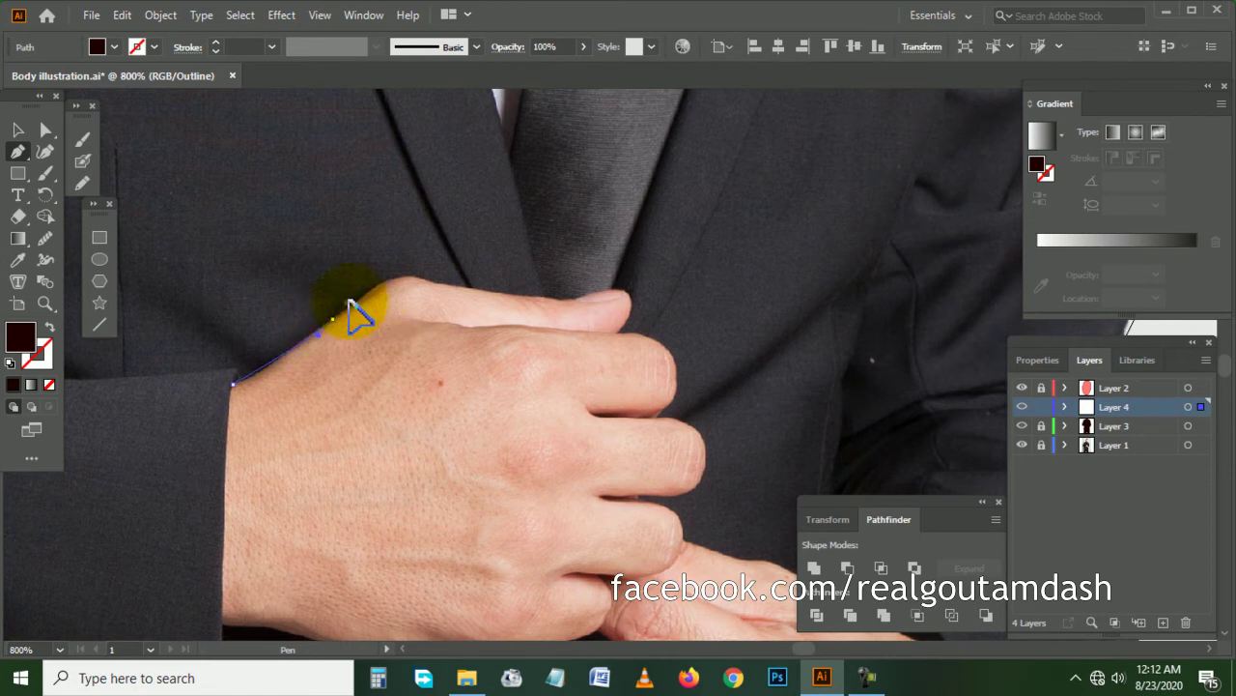
{"action": "left_click_drag", "start_coordinate": [379, 282], "coordinate": [432, 281]}
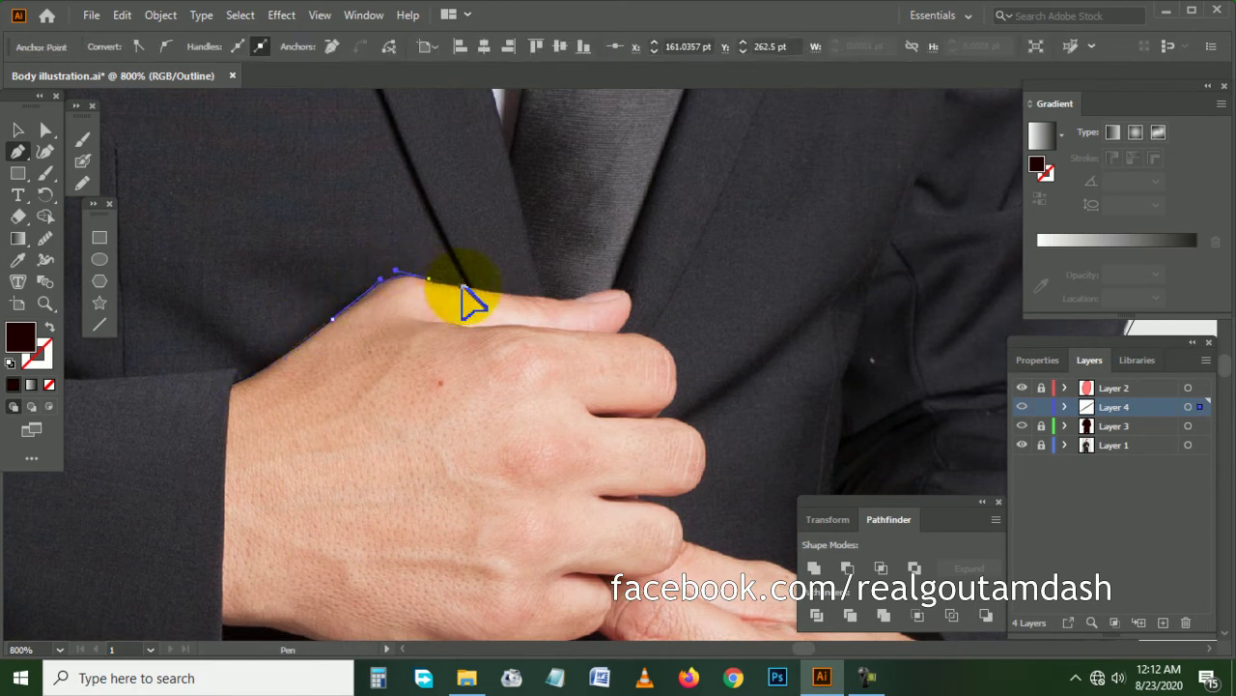
{"action": "scroll", "coordinate": [474, 305], "scroll_direction": "up", "scroll_amount": 1}
{"action": "left_click_drag", "start_coordinate": [534, 304], "coordinate": [587, 289]}
{"action": "mouse_move", "coordinate": [593, 359]}
{"action": "left_mouse_down"}
{"action": "mouse_move", "coordinate": [558, 394]}
{"action": "mouse_move", "coordinate": [589, 364]}
{"action": "mouse_move", "coordinate": [566, 386]}
{"action": "left_mouse_up"}
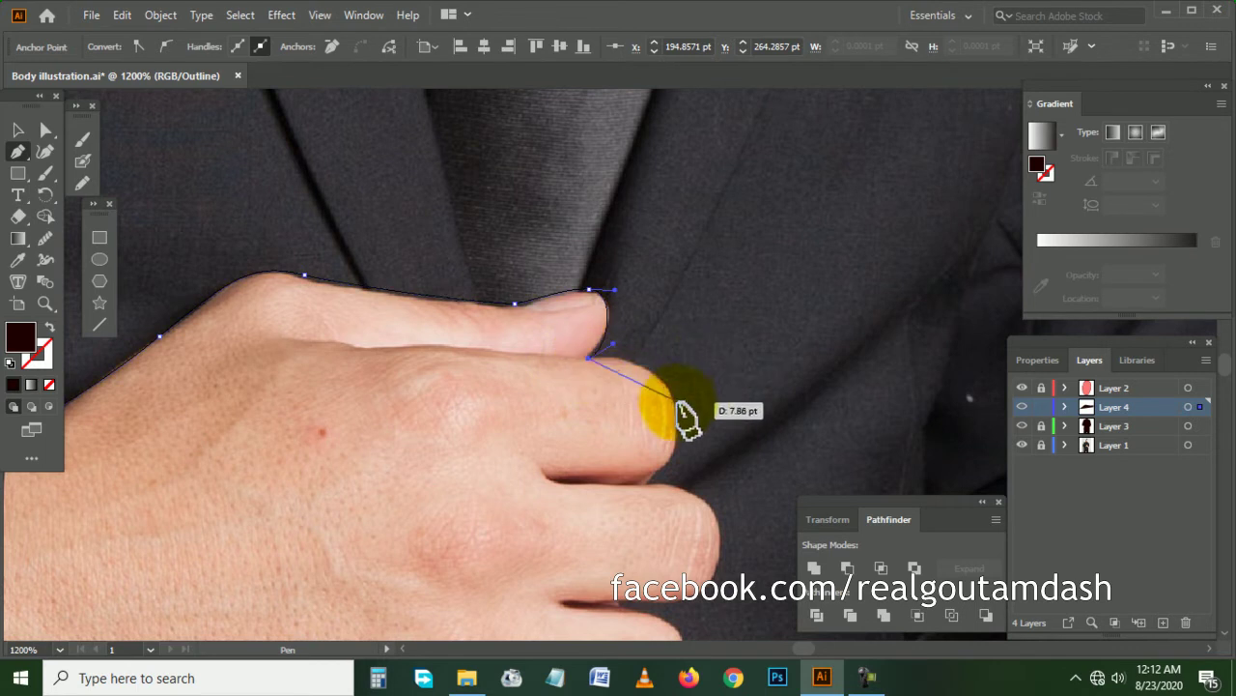
{"action": "mouse_move", "coordinate": [675, 395]}
{"action": "left_mouse_down"}
{"action": "mouse_move", "coordinate": [688, 413]}
{"action": "mouse_move", "coordinate": [720, 352]}
{"action": "left_mouse_up"}
- Continue the hand outline with curves under the fingertip and around the lower fingers
{"action": "scroll", "coordinate": [700, 435], "scroll_direction": "down", "scroll_amount": 2}
{"action": "scroll", "coordinate": [676, 386], "scroll_direction": "down", "scroll_amount": 3}
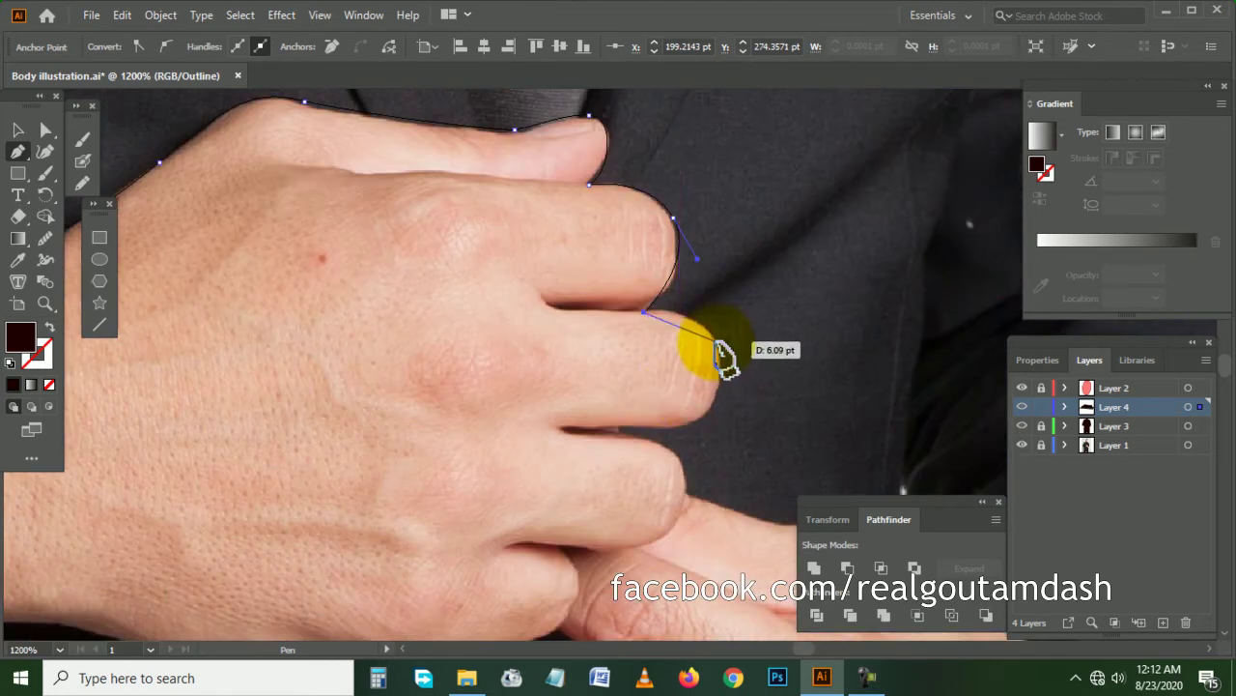
{"action": "left_click_drag", "start_coordinate": [729, 415], "coordinate": [591, 432]}
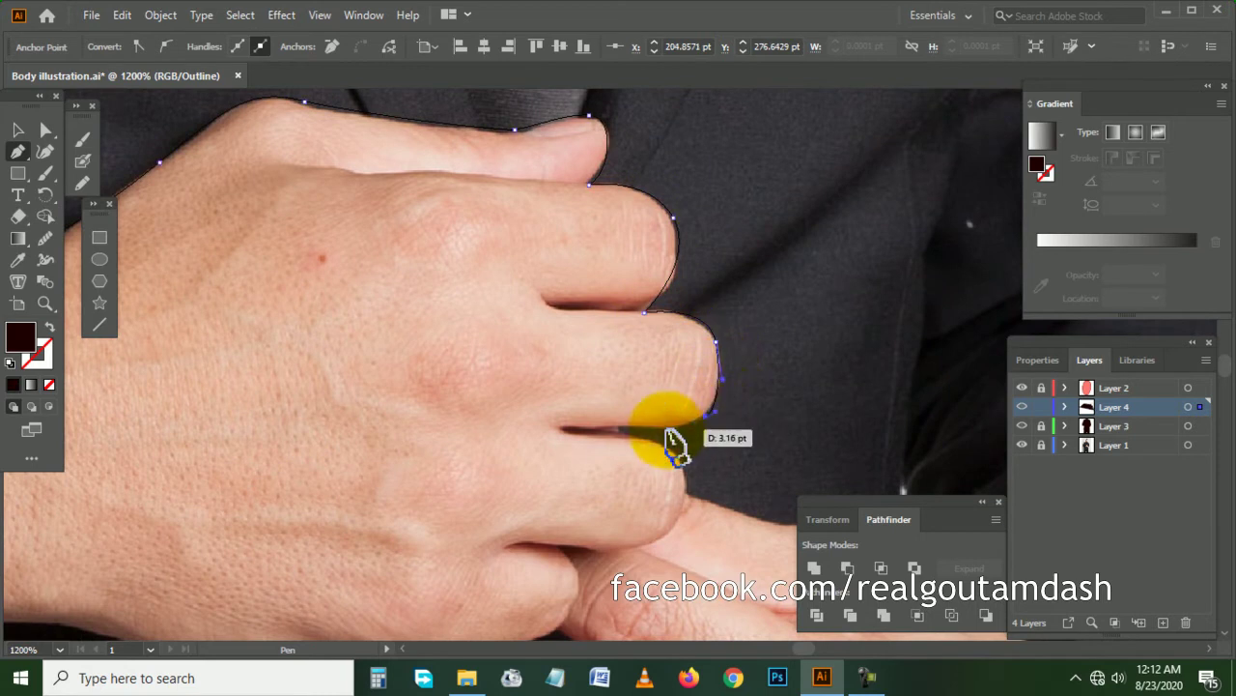
{"action": "scroll", "coordinate": [591, 443], "scroll_direction": "down", "scroll_amount": 2}
{"action": "mouse_move", "coordinate": [581, 343]}
{"action": "left_mouse_down"}
{"action": "mouse_move", "coordinate": [681, 382]}
{"action": "mouse_move", "coordinate": [690, 373]}
{"action": "left_mouse_up"}
{"action": "mouse_move", "coordinate": [686, 415]}
{"action": "left_mouse_down"}
{"action": "mouse_move", "coordinate": [680, 432]}
{"action": "mouse_move", "coordinate": [571, 476]}
{"action": "left_mouse_up"}
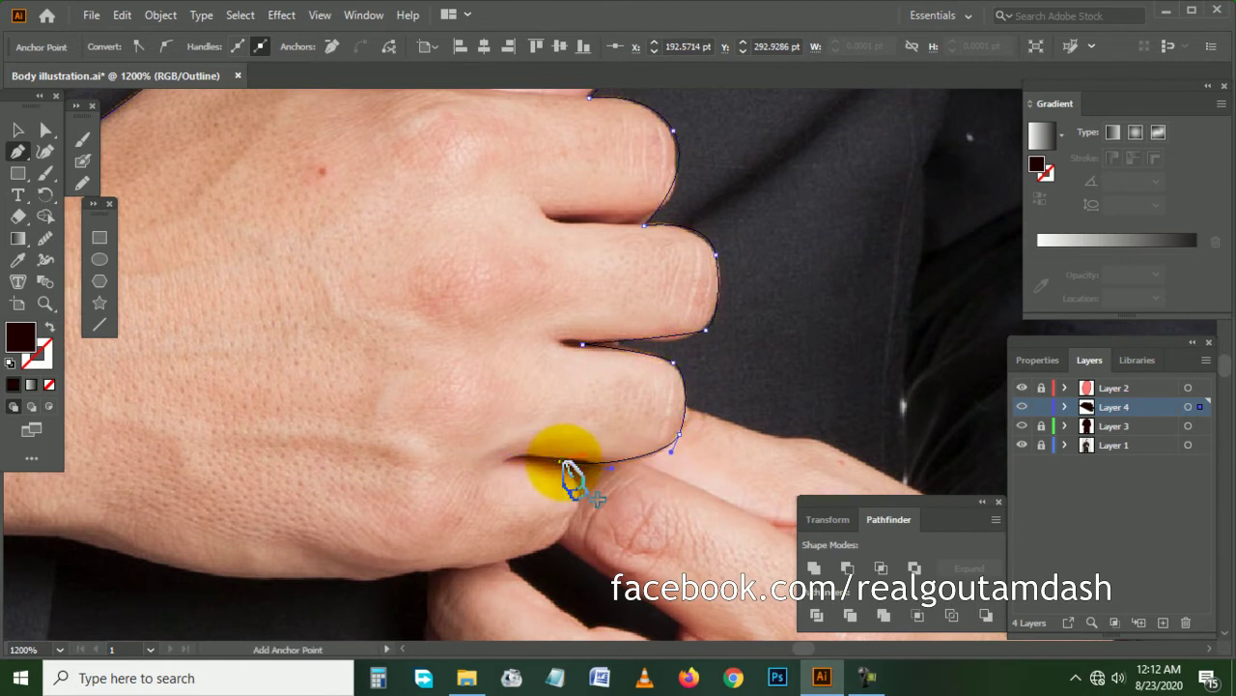
{"action": "scroll", "coordinate": [575, 473], "scroll_direction": "down", "scroll_amount": 4}
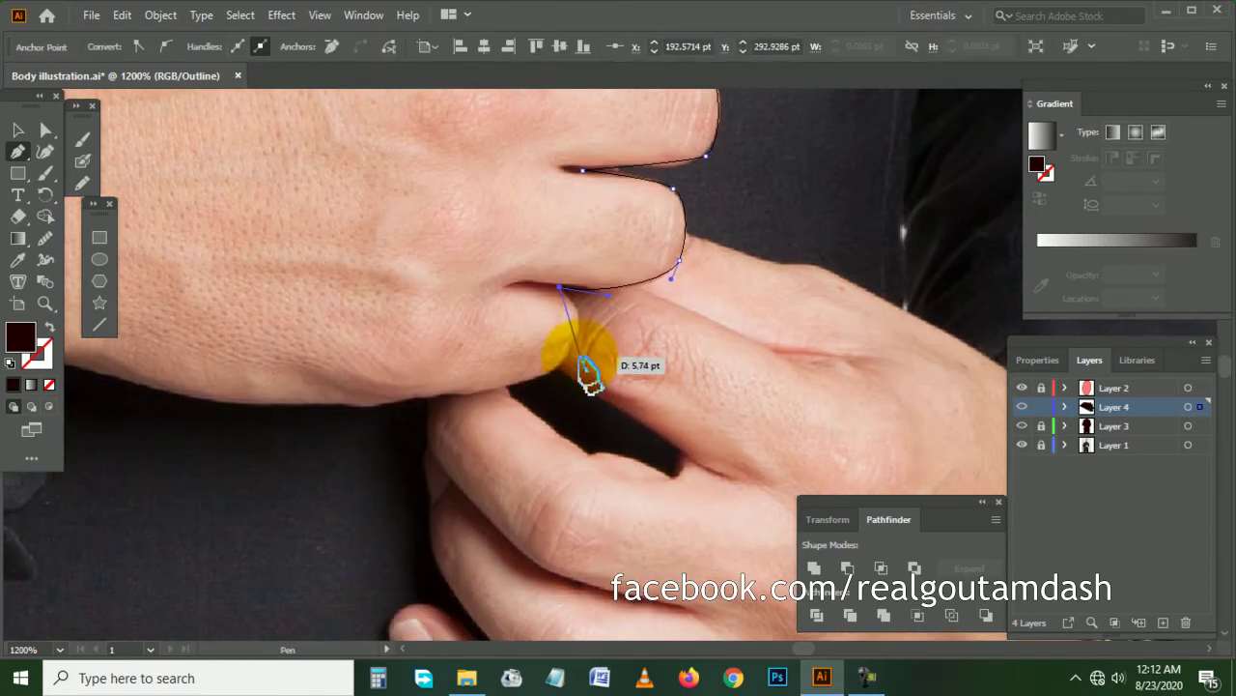
{"action": "left_click_drag", "start_coordinate": [573, 359], "coordinate": [561, 391]}
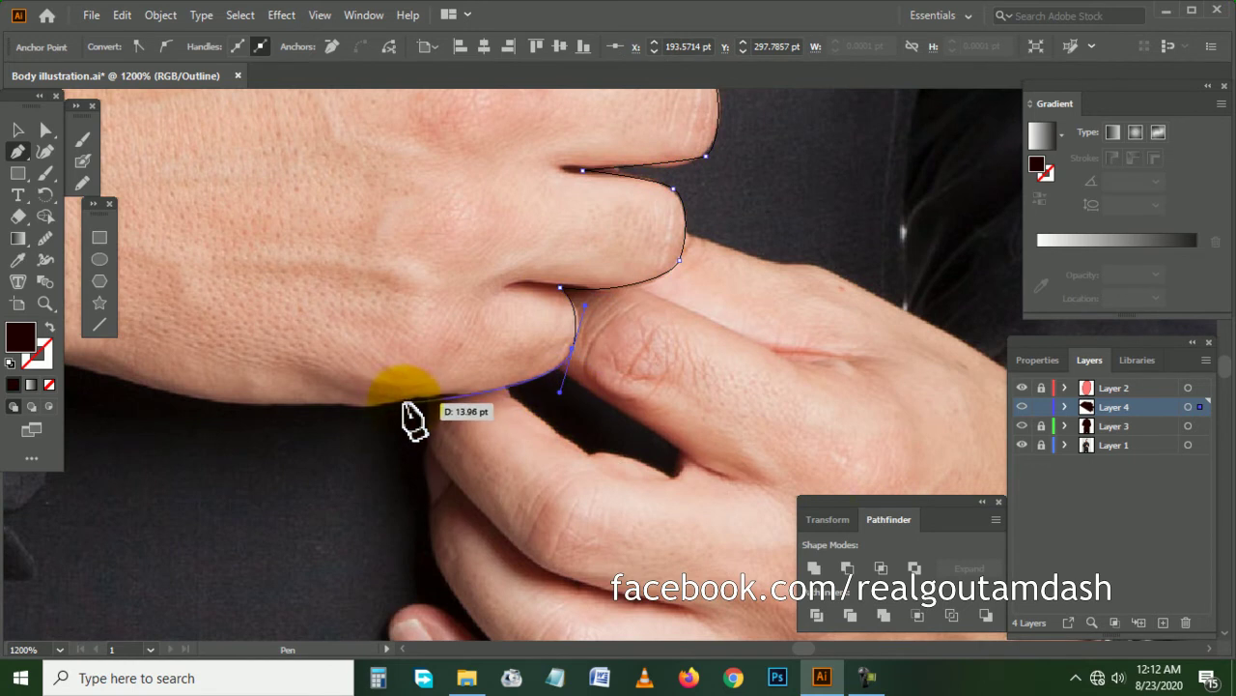
- Trace the hand's underside to the cuff and close the outline at the wrist
{"action": "scroll", "coordinate": [354, 430], "scroll_direction": "left", "scroll_amount": 3}
{"action": "scroll", "coordinate": [353, 430], "scroll_direction": "left", "scroll_amount": 1}
{"action": "scroll", "coordinate": [354, 430], "scroll_direction": "left", "scroll_amount": 1}
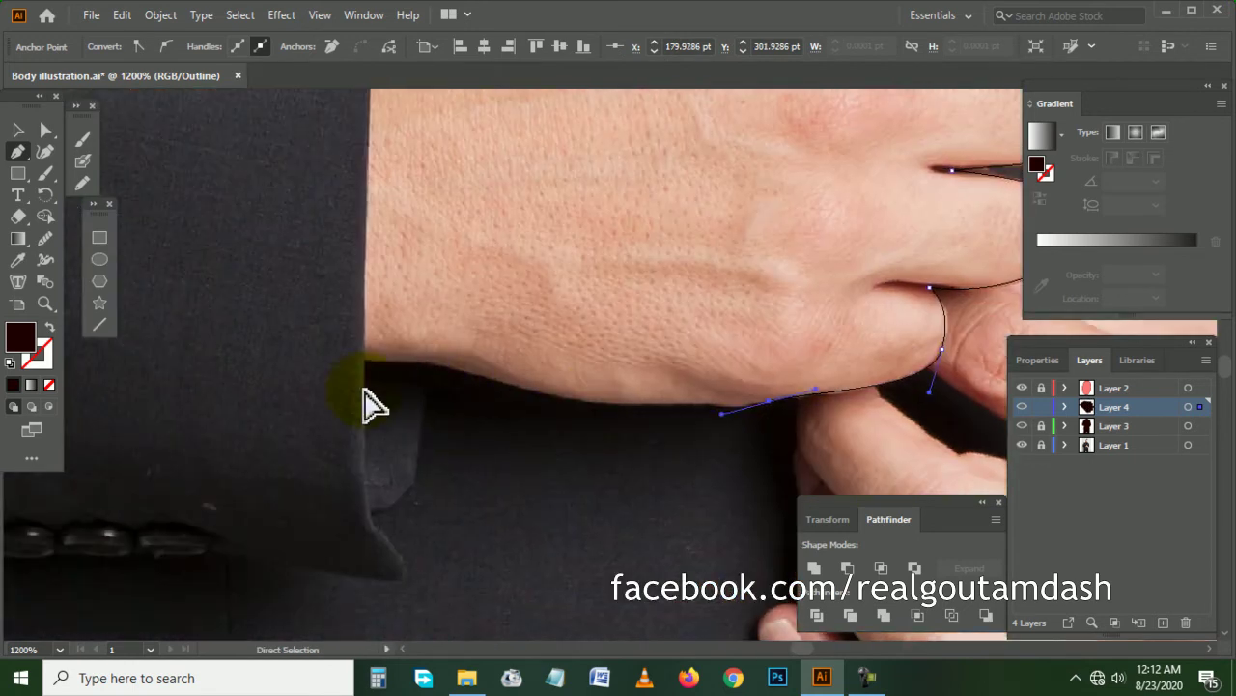
{"action": "left_click_drag", "start_coordinate": [548, 395], "coordinate": [481, 372]}
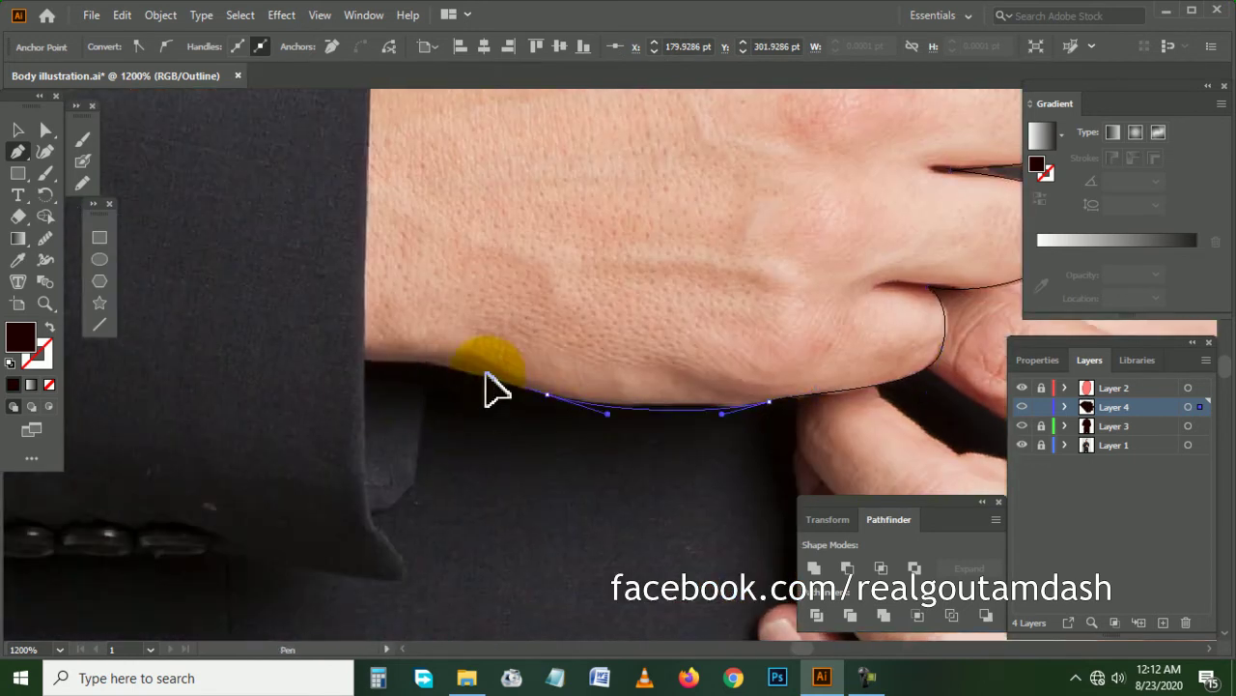
{"action": "left_click_drag", "start_coordinate": [368, 359], "coordinate": [339, 359]}
{"action": "left_click", "coordinate": [367, 359]}
{"action": "scroll", "coordinate": [376, 358], "scroll_direction": "up", "scroll_amount": 4}
{"action": "left_click", "coordinate": [387, 234], "text": "ctrl"}
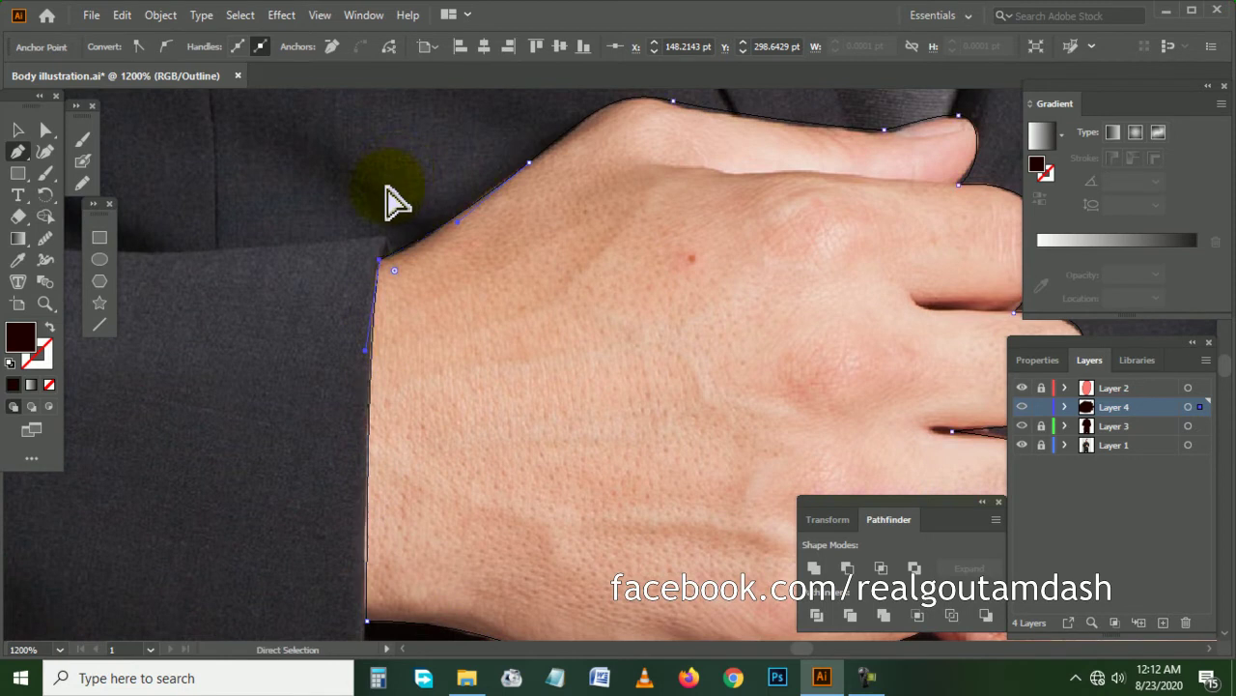
{"action": "left_click", "coordinate": [391, 198], "text": "ctrl"}
- Draw a curved crease line across the hand at the thumb
{"action": "key", "text": "ctrl+minus"}
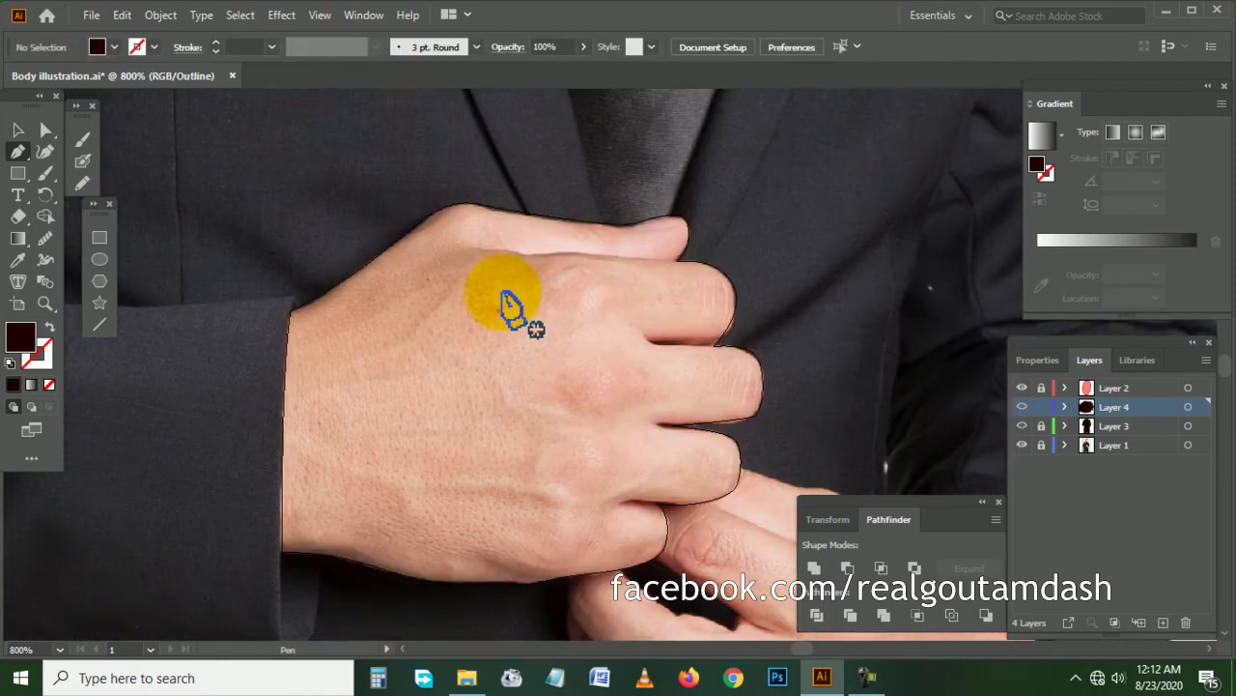
{"action": "scroll", "coordinate": [525, 280], "scroll_direction": "right", "scroll_amount": 2}
{"action": "key", "text": "ctrl+plus"}
{"action": "key", "text": "ctrl+plus"}
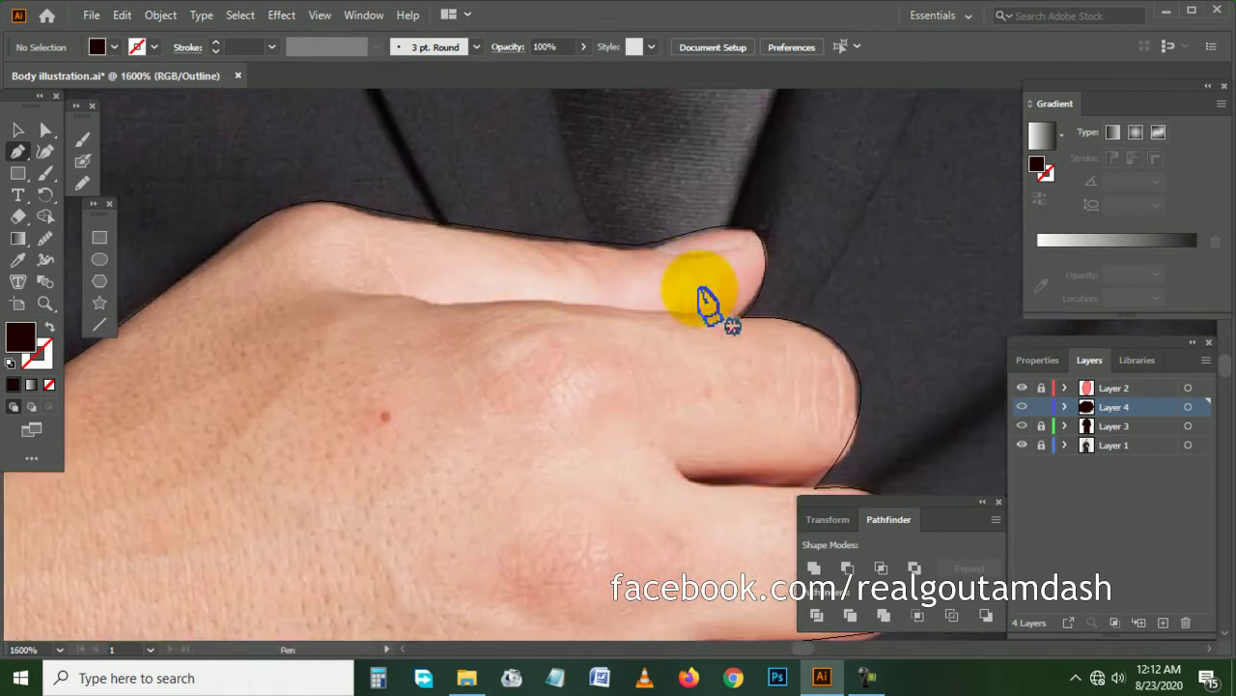
{"action": "left_click", "coordinate": [741, 318]}
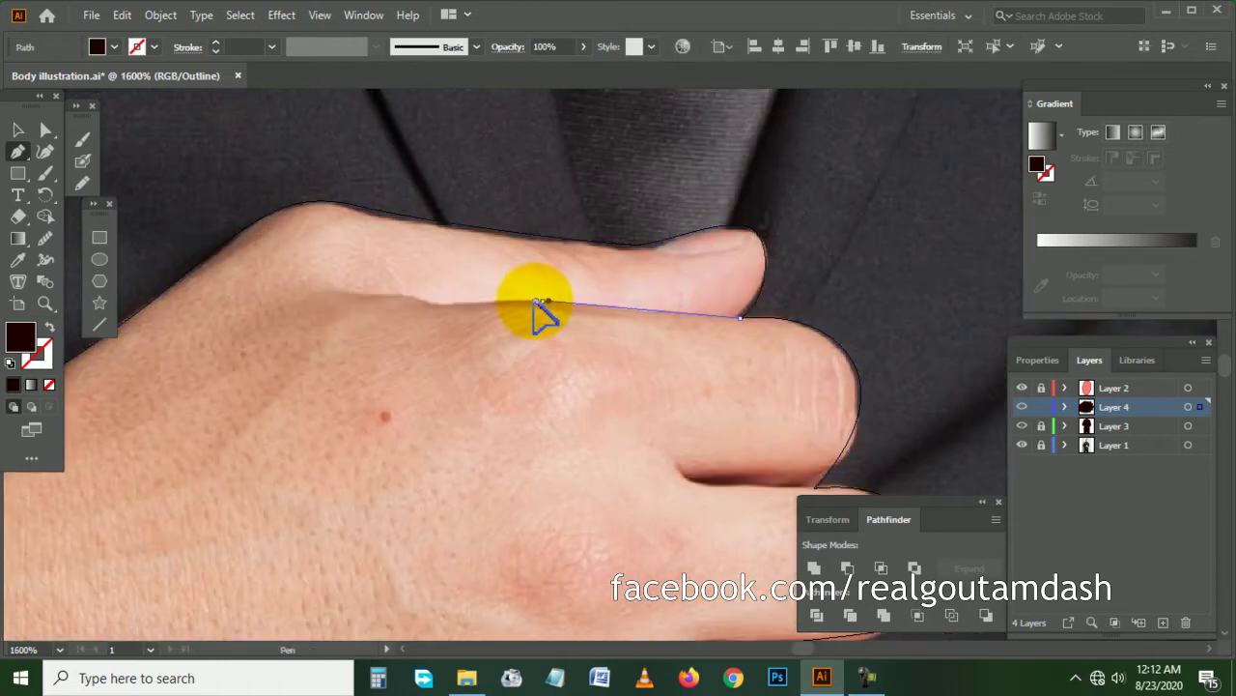
{"action": "left_click_drag", "start_coordinate": [490, 298], "coordinate": [355, 291]}
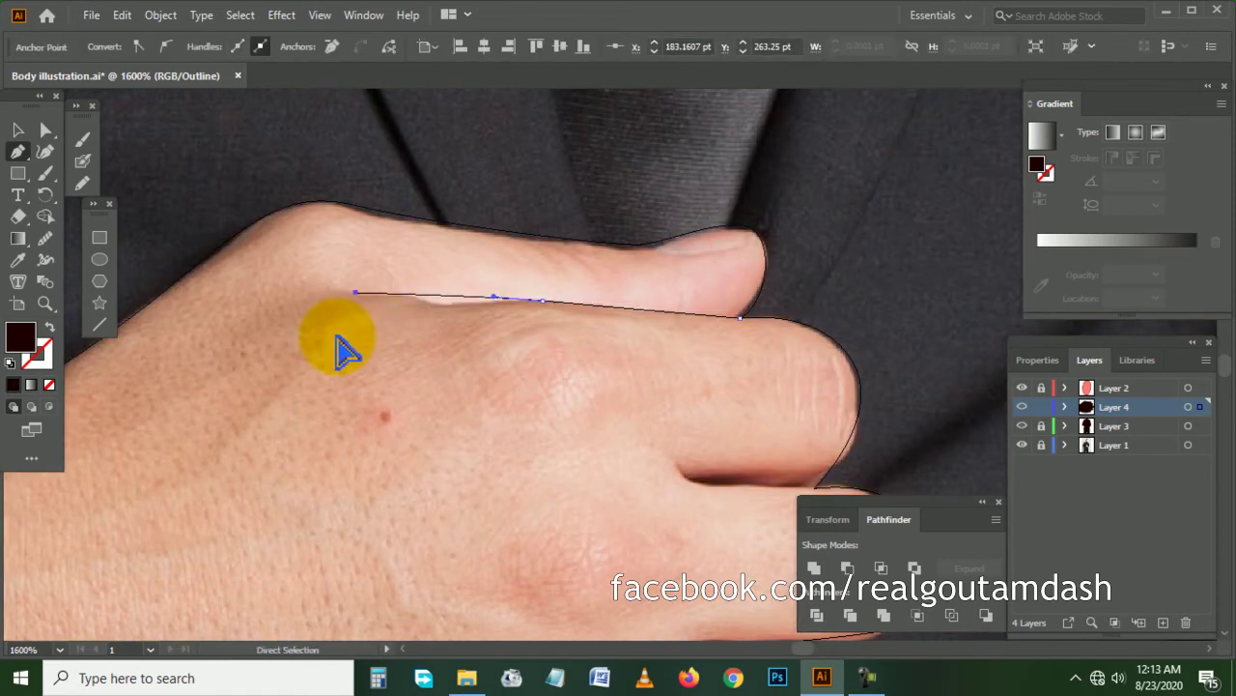
{"action": "left_click", "coordinate": [343, 353], "text": "ctrl"}
{"action": "scroll", "coordinate": [470, 344], "scroll_direction": "down", "scroll_amount": 3}
- Draw a short curved crease line between the fingers
{"action": "left_click", "coordinate": [795, 386]}
{"action": "left_click", "coordinate": [658, 367]}
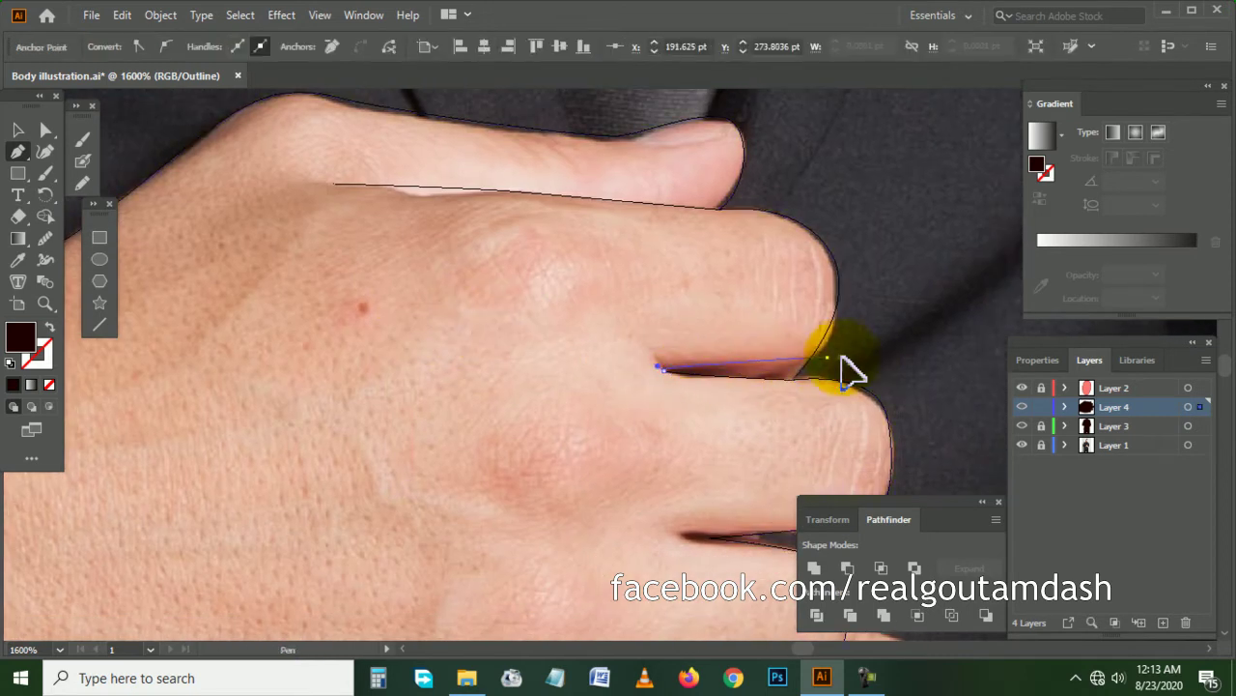
{"action": "left_click_drag", "start_coordinate": [848, 372], "coordinate": [858, 355]}
{"action": "left_click", "coordinate": [795, 377]}
{"action": "key", "text": "p"}
- Draw a small closed crease shape where the fingers meet
{"action": "key", "text": "ctrl+minus"}
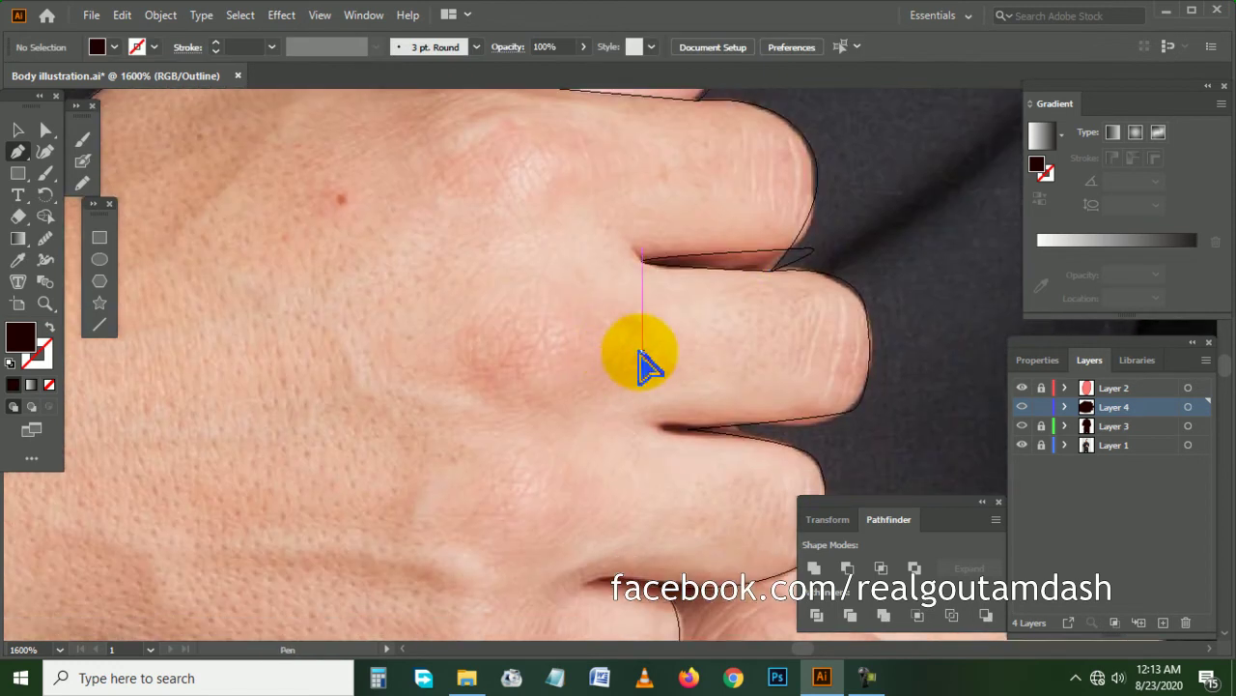
{"action": "scroll", "coordinate": [676, 386], "scroll_direction": "right", "scroll_amount": 2}
{"action": "key", "text": "ctrl+minus"}
{"action": "scroll", "coordinate": [599, 372], "scroll_direction": "down", "scroll_amount": 2}
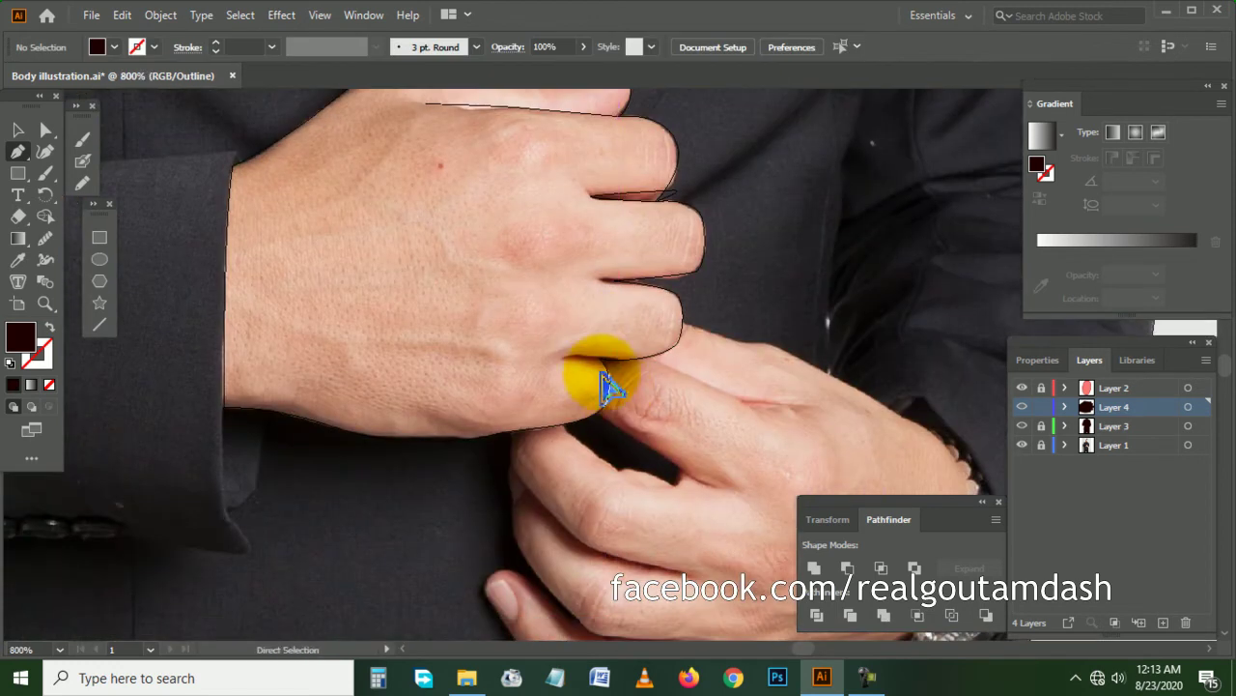
{"action": "scroll", "coordinate": [599, 375], "scroll_direction": "up", "scroll_amount": 2, "text": "alt"}
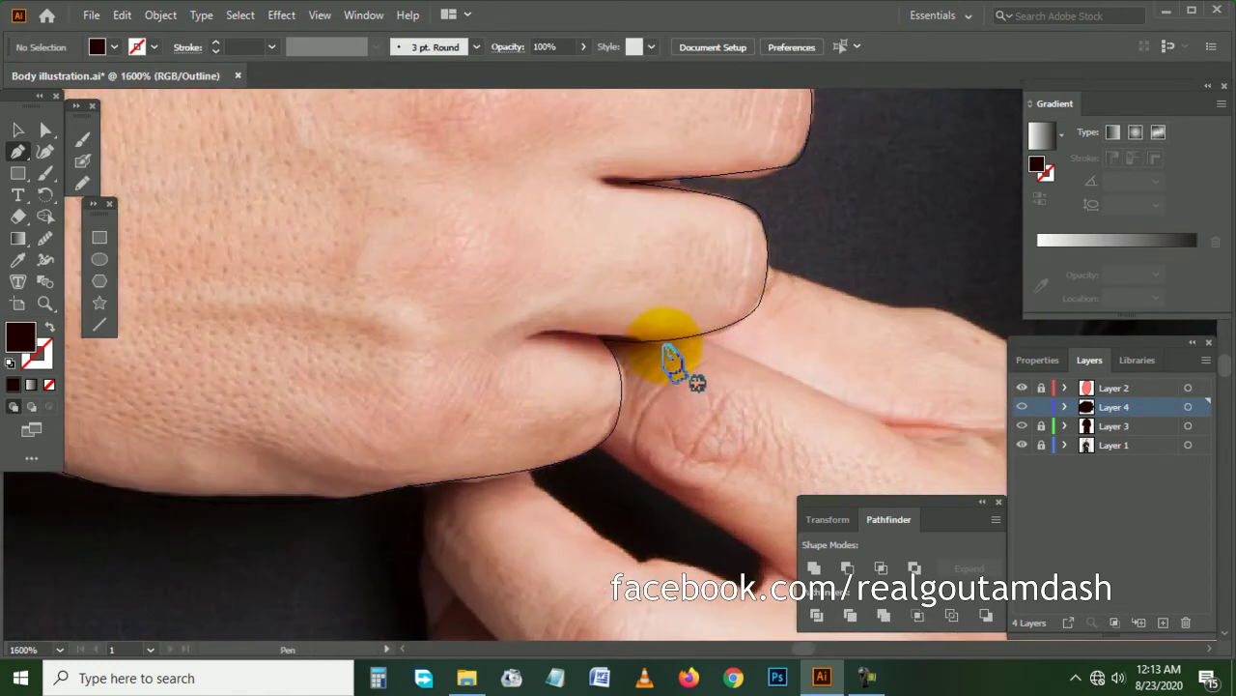
{"action": "left_click", "coordinate": [666, 344]}
{"action": "left_click_drag", "start_coordinate": [532, 333], "coordinate": [500, 340]}
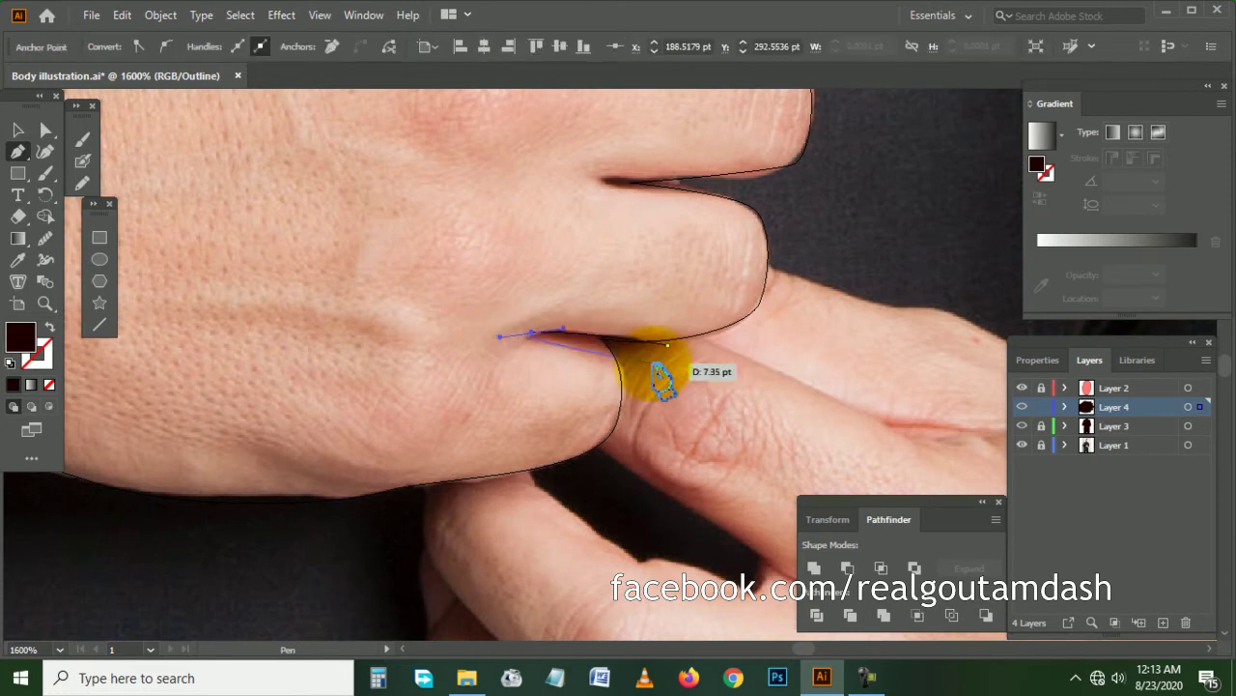
{"action": "left_click", "coordinate": [669, 346]}
- Begin a new curved path along the hand's lower edge
{"action": "scroll", "coordinate": [599, 328], "scroll_direction": "up", "scroll_amount": 2, "text": "alt"}
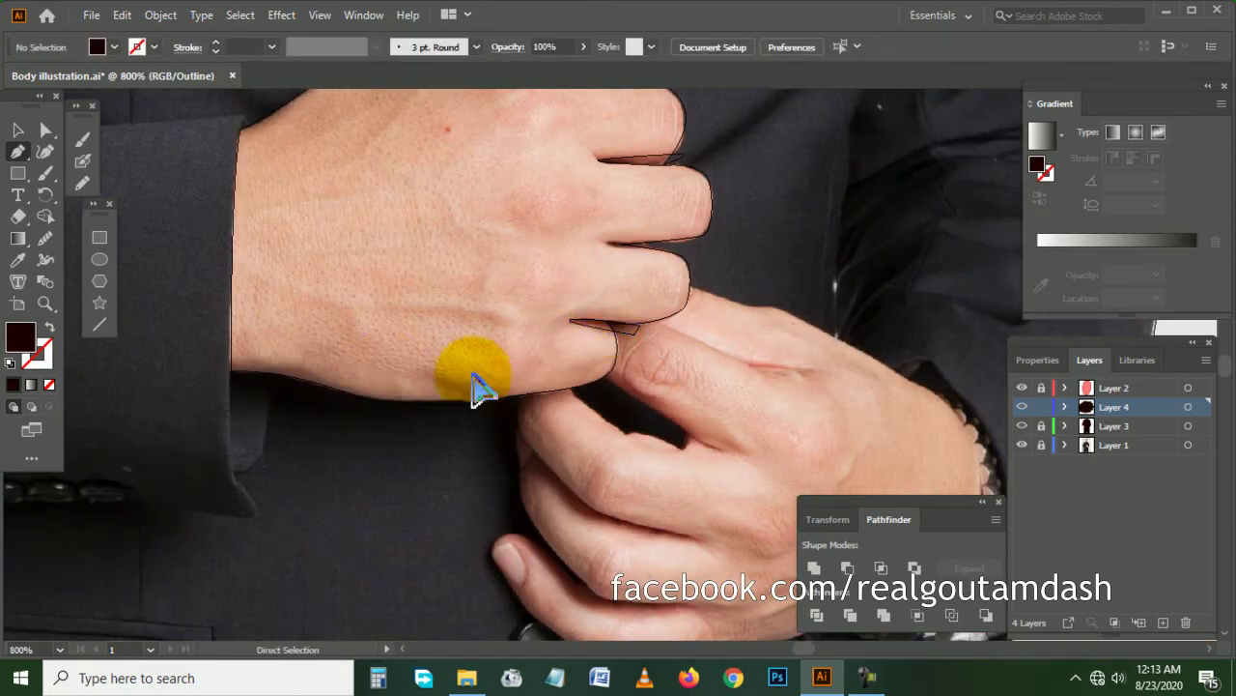
{"action": "scroll", "coordinate": [391, 377], "scroll_direction": "right", "scroll_amount": 2}
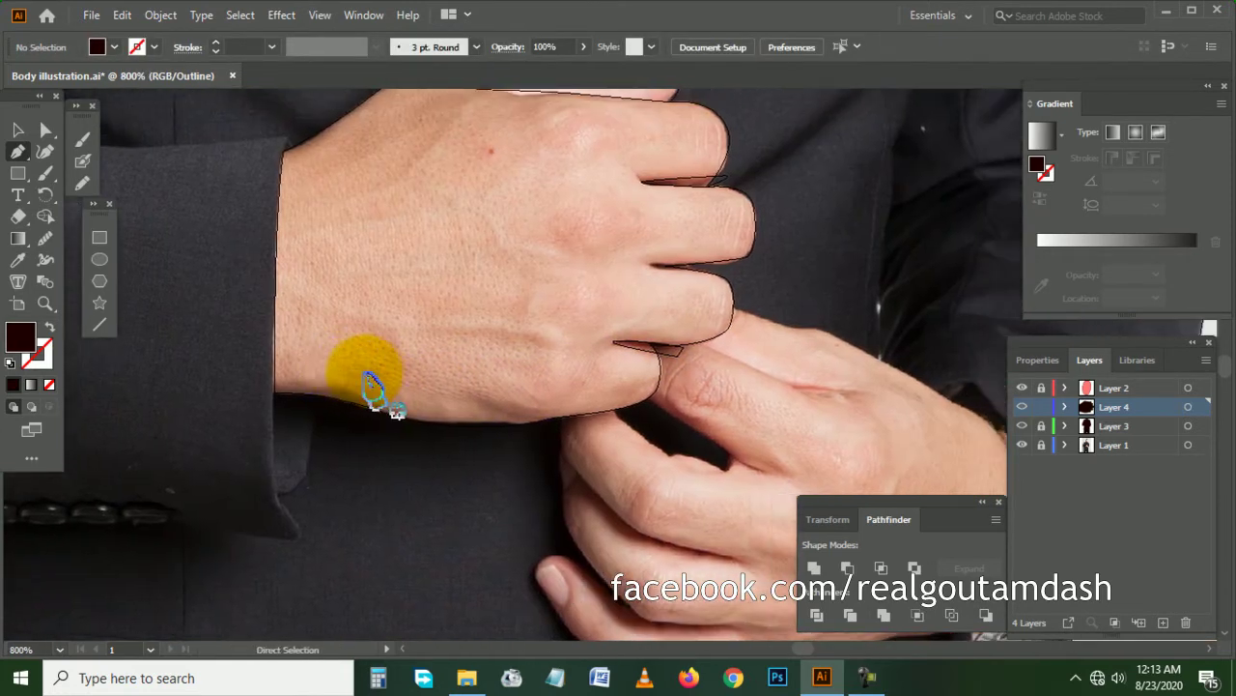
{"action": "left_click", "coordinate": [263, 375]}
{"action": "left_click_drag", "start_coordinate": [353, 383], "coordinate": [365, 382]}
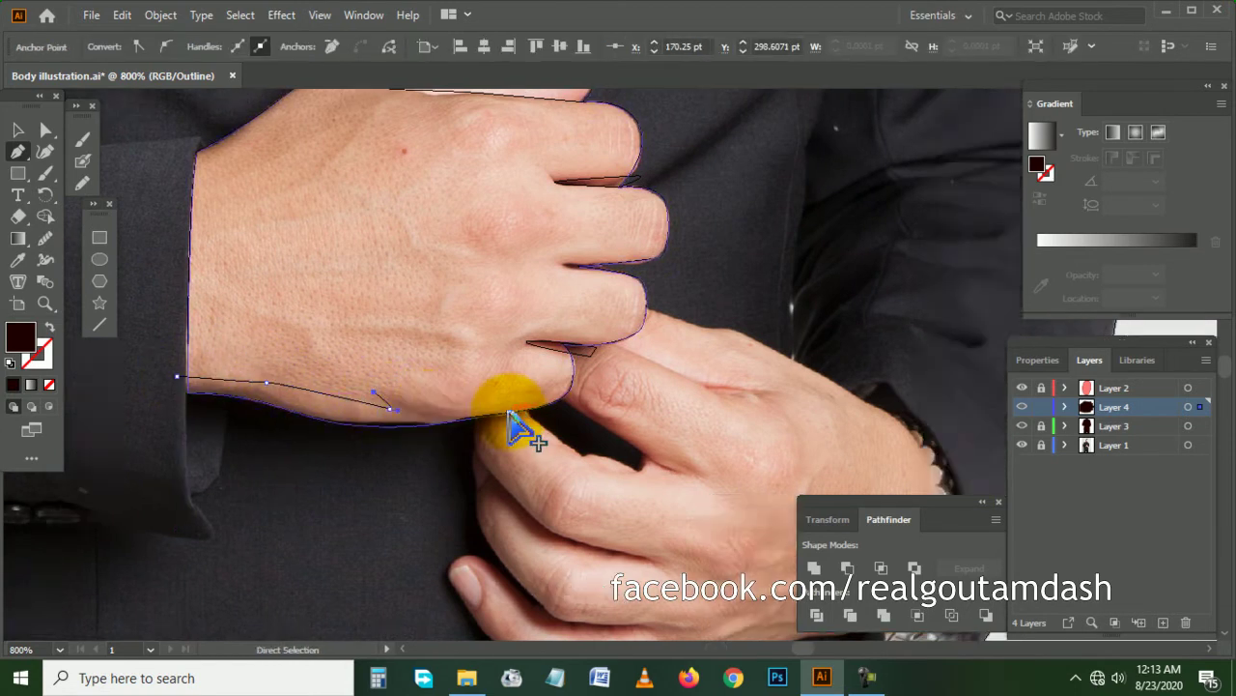
- Extend the lower shadow path under the knuckles and around the other hand, then close it
{"action": "scroll", "coordinate": [461, 406], "scroll_direction": "up", "scroll_amount": 1, "text": "alt"}
{"action": "left_click_drag", "start_coordinate": [459, 417], "coordinate": [553, 417]}
{"action": "left_click_drag", "start_coordinate": [611, 387], "coordinate": [671, 369]}
{"action": "scroll", "coordinate": [676, 377], "scroll_direction": "down", "scroll_amount": 1, "text": "alt"}
{"action": "left_click_drag", "start_coordinate": [591, 463], "coordinate": [387, 510]}
{"action": "left_click_drag", "start_coordinate": [214, 486], "coordinate": [155, 409]}
{"action": "left_click", "coordinate": [242, 355]}
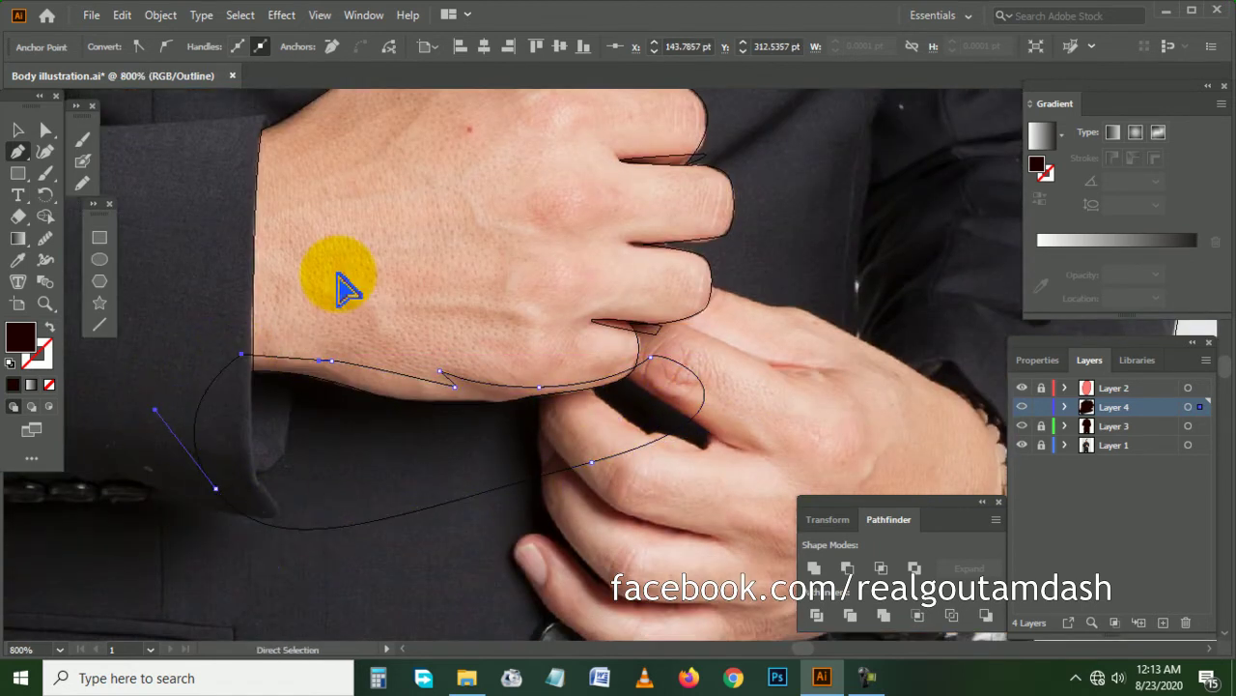
{"action": "left_click", "coordinate": [340, 284], "text": "ctrl"}
- Start the upper shadow shape at the wrist and curve it across the back of the hand
{"action": "scroll", "coordinate": [387, 290], "scroll_direction": "up", "scroll_amount": 3}
{"action": "scroll", "coordinate": [337, 287], "scroll_direction": "up", "scroll_amount": 1, "text": "alt"}
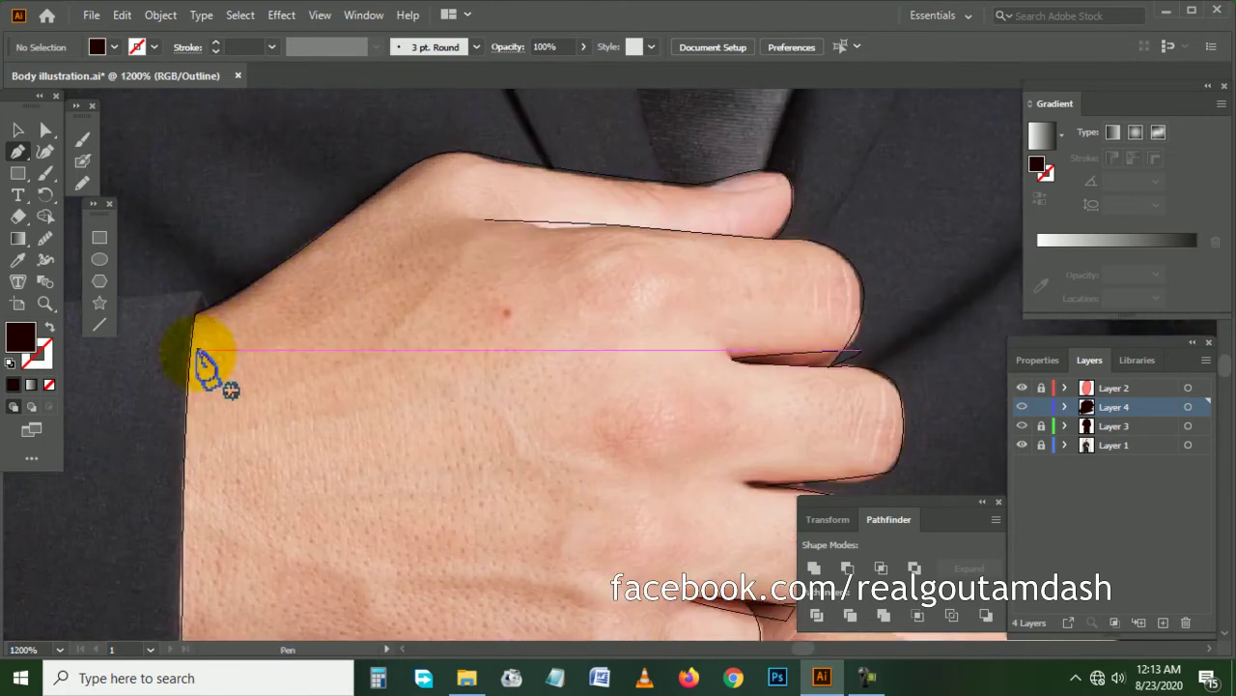
{"action": "mouse_move", "coordinate": [172, 366]}
{"action": "left_mouse_down"}
{"action": "mouse_move", "coordinate": [358, 305]}
{"action": "mouse_move", "coordinate": [480, 289]}
{"action": "left_mouse_up"}
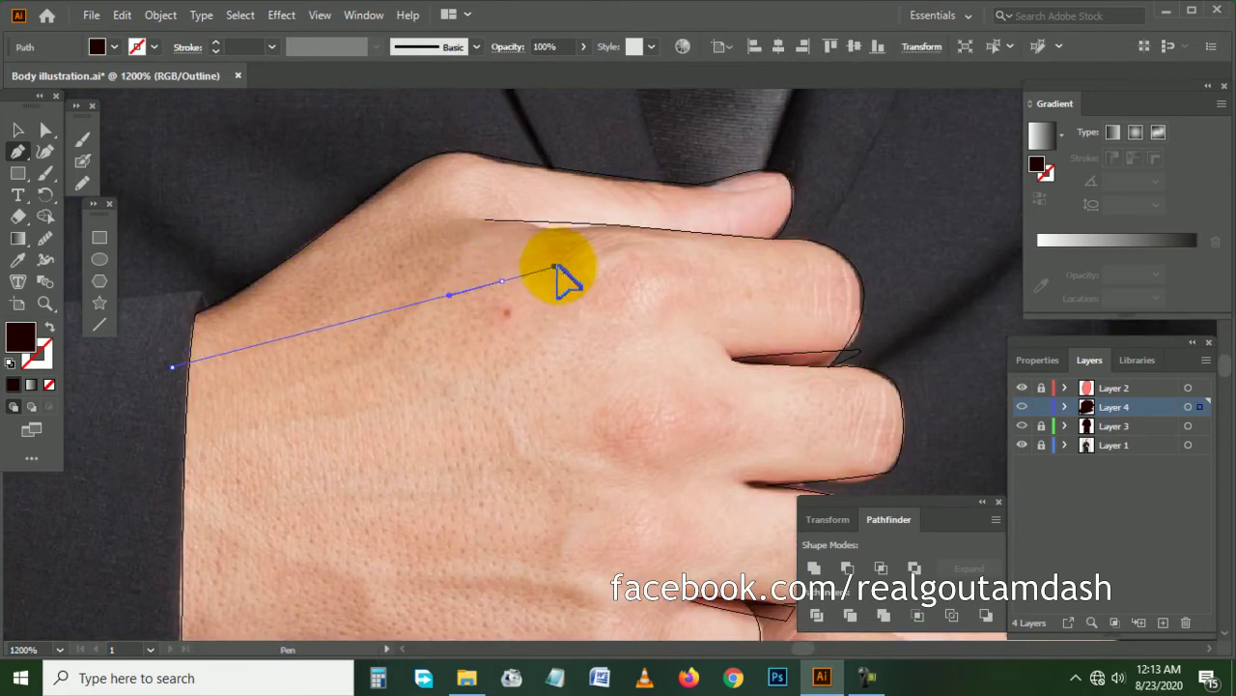
{"action": "left_click_drag", "start_coordinate": [569, 262], "coordinate": [628, 243]}
{"action": "left_click_drag", "start_coordinate": [895, 258], "coordinate": [457, 217]}
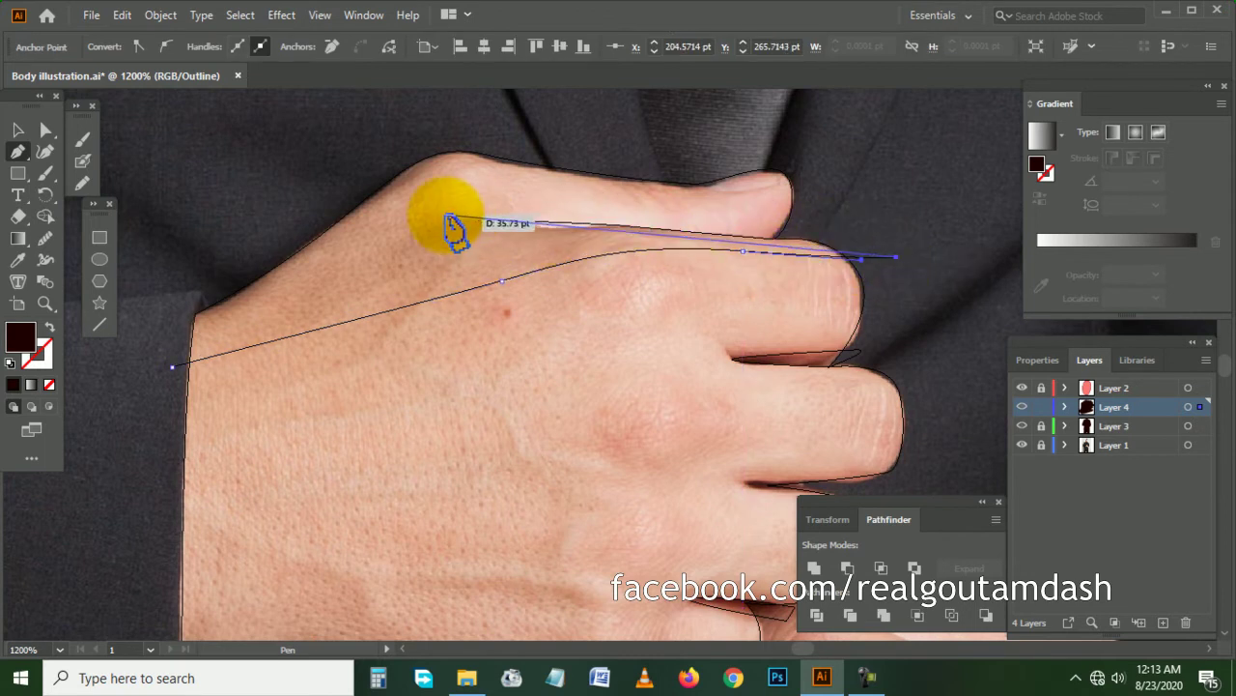
{"action": "mouse_move", "coordinate": [457, 217]}
{"action": "left_mouse_down"}
{"action": "mouse_move", "coordinate": [175, 241]}
{"action": "mouse_move", "coordinate": [846, 242]}
{"action": "mouse_move", "coordinate": [467, 235]}
{"action": "mouse_move", "coordinate": [561, 193]}
{"action": "mouse_move", "coordinate": [649, 189]}
{"action": "left_mouse_up"}
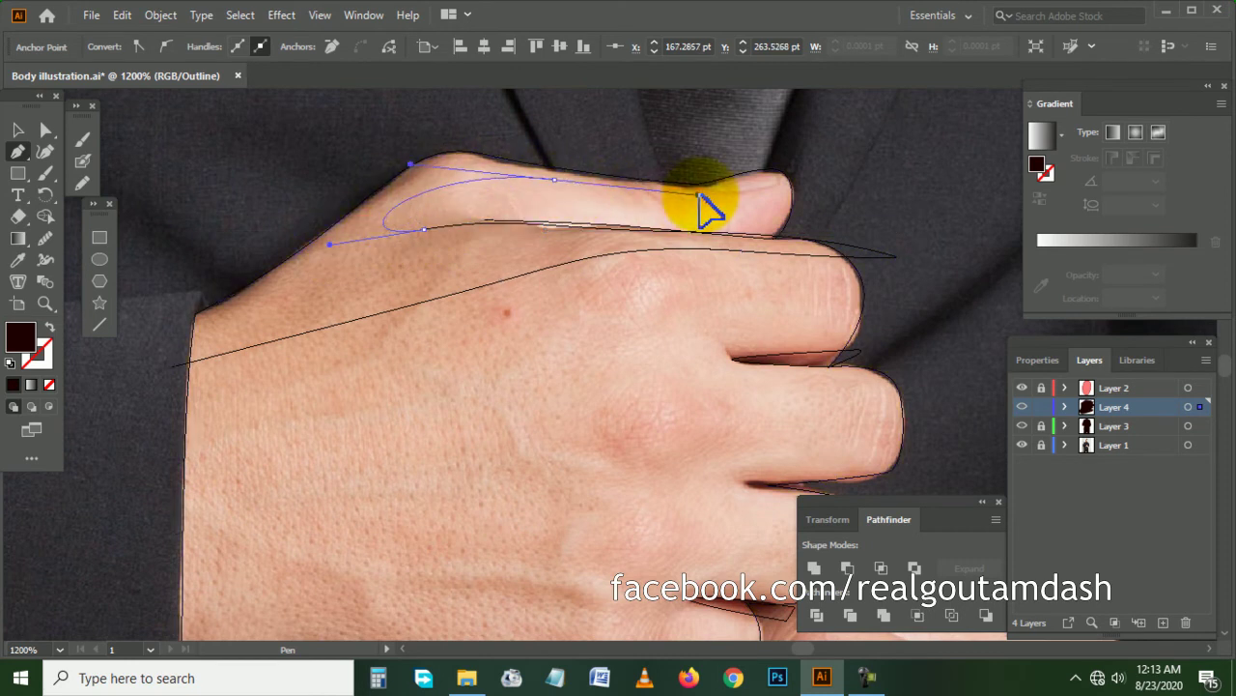
- Carry the upper shadow shape past the thumb tip along the sleeve and close it
{"action": "left_click_drag", "start_coordinate": [770, 203], "coordinate": [819, 177]}
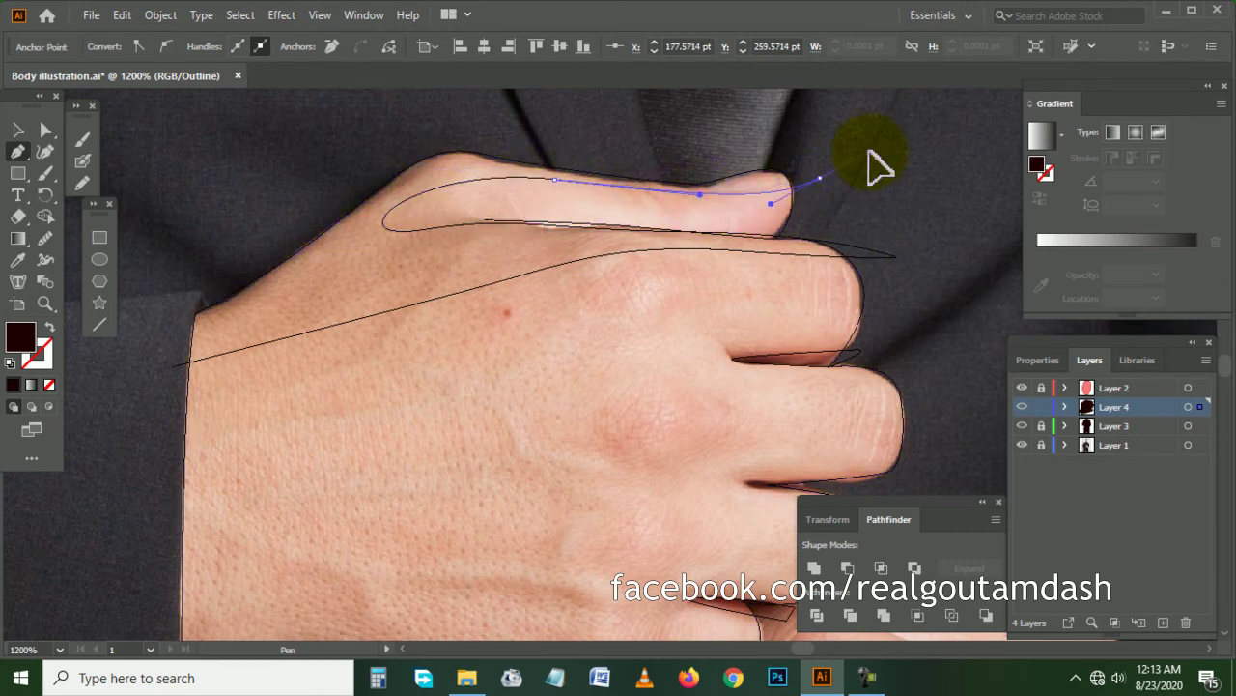
{"action": "scroll", "coordinate": [869, 159], "scroll_direction": "down", "scroll_amount": 1}
{"action": "left_click", "coordinate": [786, 162]}
{"action": "left_click_drag", "start_coordinate": [508, 161], "coordinate": [441, 206]}
{"action": "left_click_drag", "start_coordinate": [354, 260], "coordinate": [328, 285]}
{"action": "left_click_drag", "start_coordinate": [348, 338], "coordinate": [411, 352]}
{"action": "left_click", "coordinate": [483, 360], "text": "ctrl"}
- Trace a path around the first three fingertips and their gaps
{"action": "scroll", "coordinate": [495, 324], "scroll_direction": "down", "scroll_amount": 2}
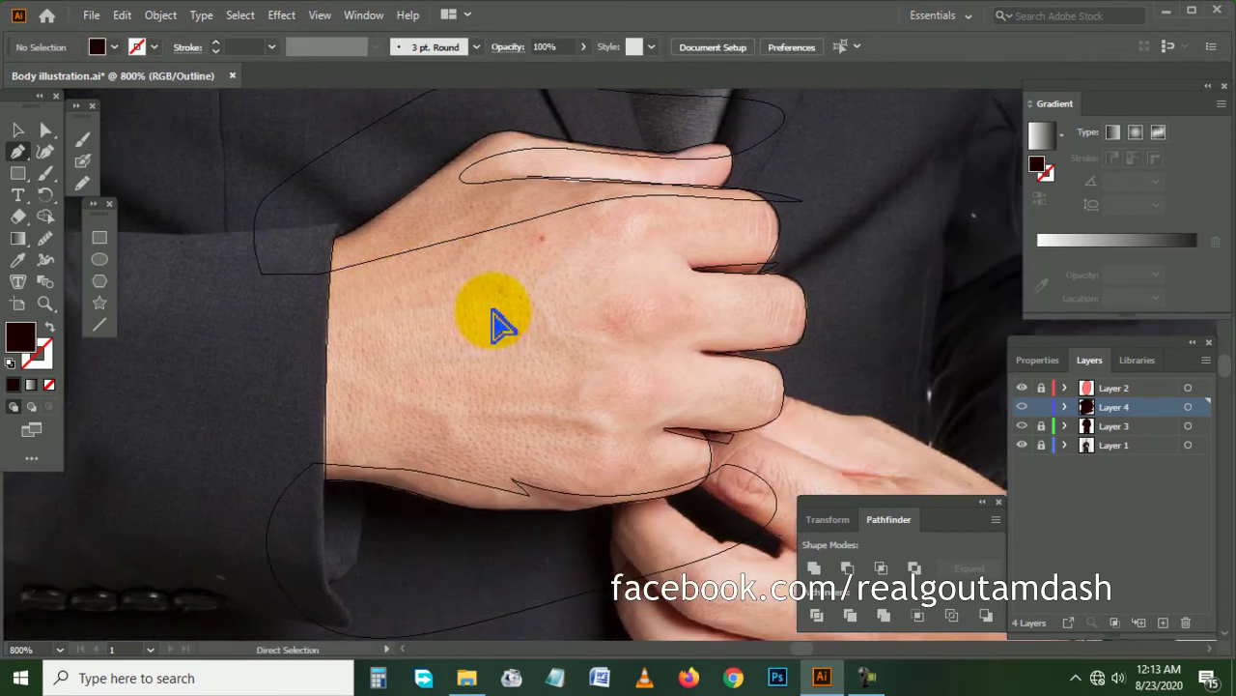
{"action": "scroll", "coordinate": [495, 319], "scroll_direction": "right", "scroll_amount": 3}
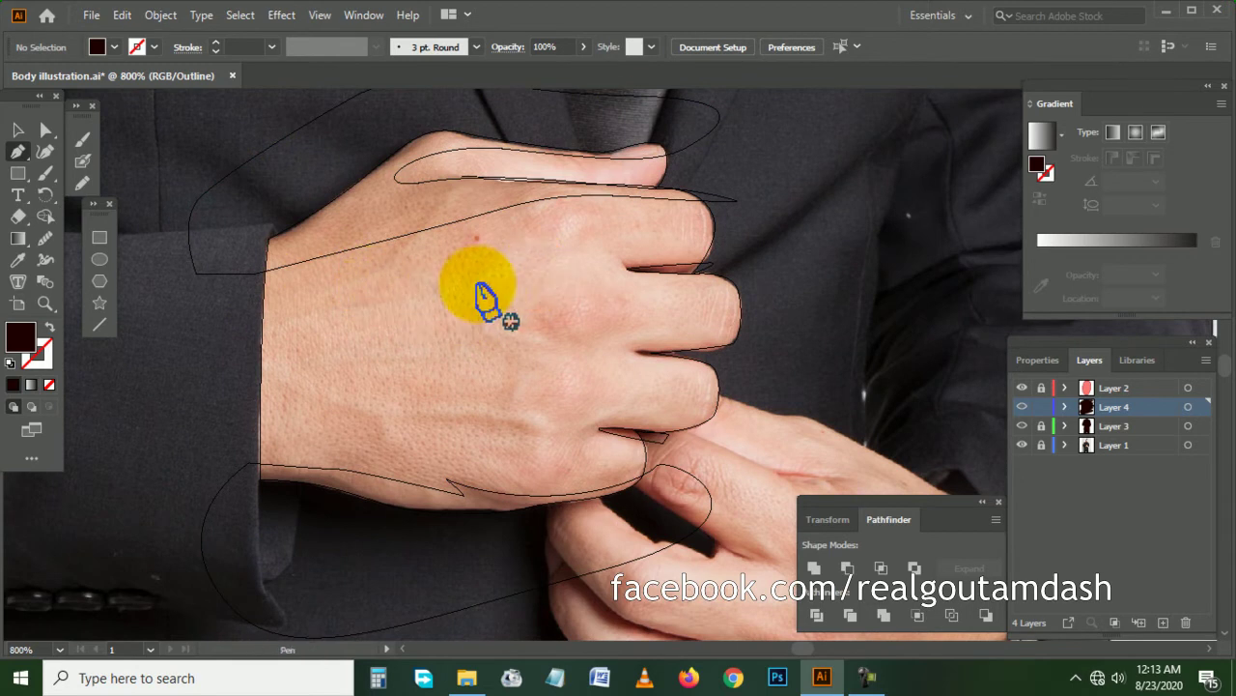
{"action": "scroll", "coordinate": [480, 282], "scroll_direction": "right", "scroll_amount": 1}
{"action": "scroll", "coordinate": [580, 309], "scroll_direction": "right", "scroll_amount": 1}
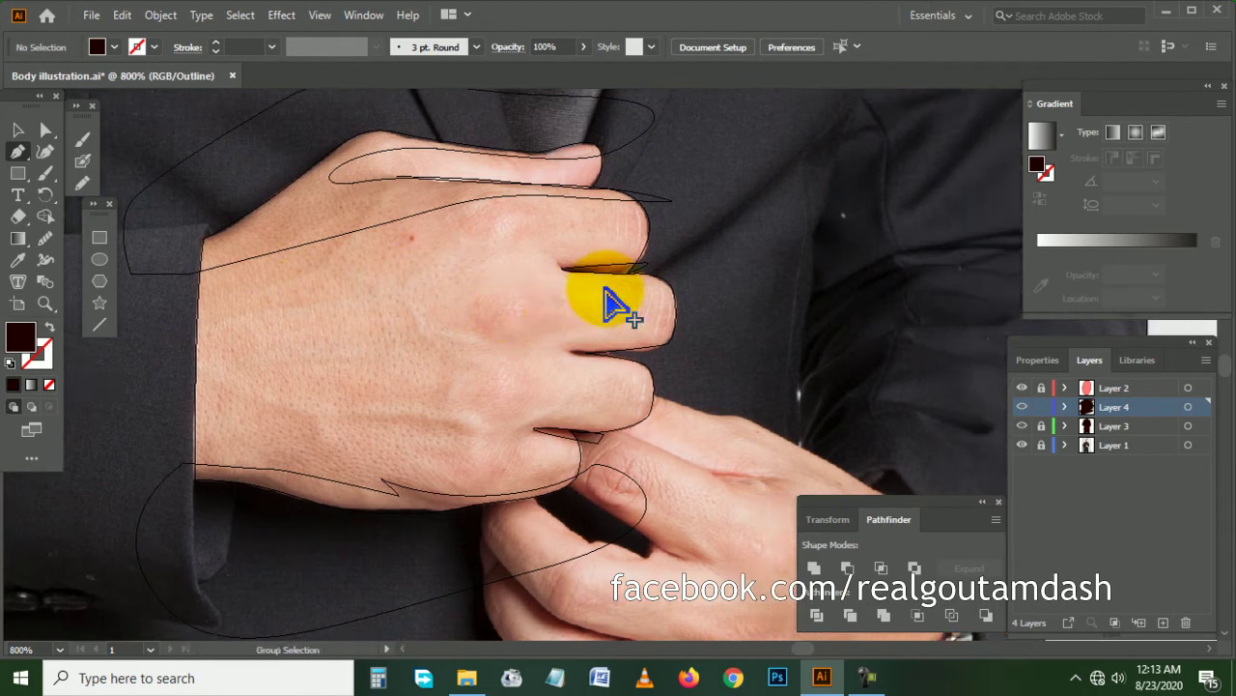
{"action": "scroll", "coordinate": [608, 304], "scroll_direction": "up", "scroll_amount": 1}
{"action": "scroll", "coordinate": [563, 304], "scroll_direction": "up", "scroll_amount": 1}
{"action": "scroll", "coordinate": [575, 271], "scroll_direction": "left", "scroll_amount": 1}
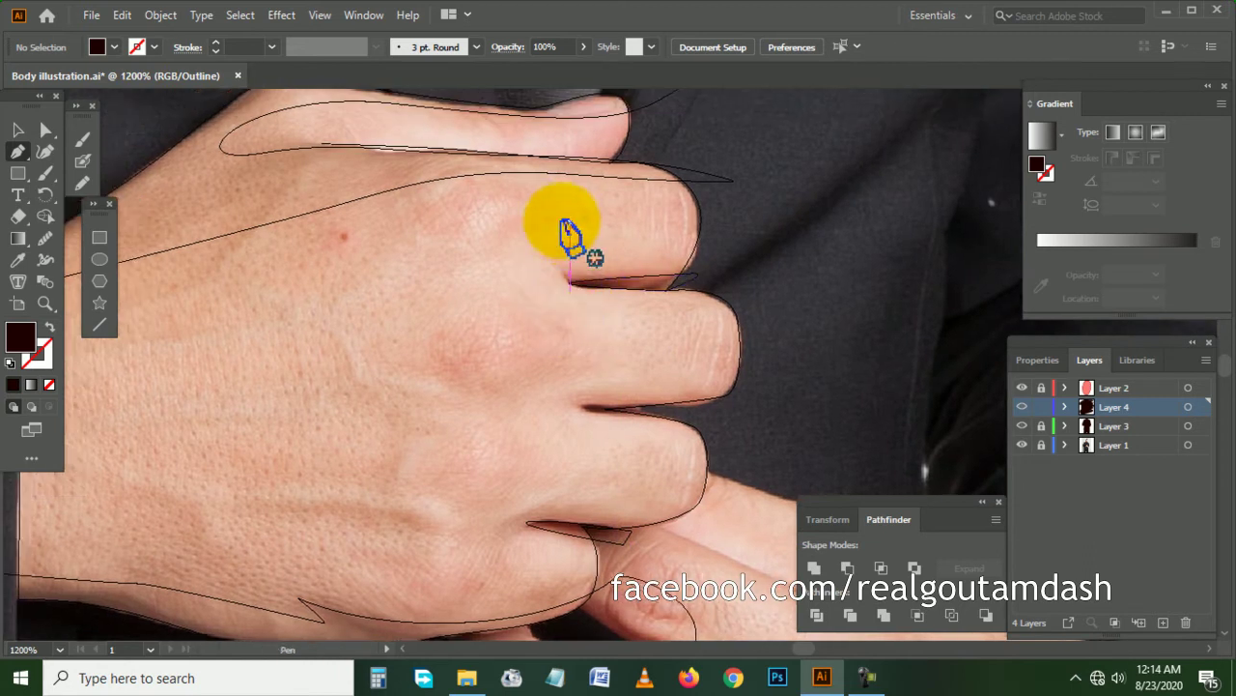
{"action": "left_click_drag", "start_coordinate": [473, 185], "coordinate": [685, 205]}
{"action": "left_click_drag", "start_coordinate": [680, 253], "coordinate": [641, 268]}
{"action": "mouse_move", "coordinate": [515, 249]}
{"action": "left_mouse_down"}
{"action": "mouse_move", "coordinate": [502, 319]}
{"action": "mouse_move", "coordinate": [571, 317]}
{"action": "left_mouse_up"}
{"action": "left_click_drag", "start_coordinate": [697, 304], "coordinate": [722, 309]}
{"action": "left_click_drag", "start_coordinate": [732, 387], "coordinate": [715, 384]}
{"action": "left_click_drag", "start_coordinate": [467, 390], "coordinate": [425, 398]}
- Continue the finger path around the last fingertip and along the lower hand
{"action": "scroll", "coordinate": [498, 422], "scroll_direction": "down", "scroll_amount": 2}
{"action": "left_click_drag", "start_coordinate": [610, 385], "coordinate": [684, 385]}
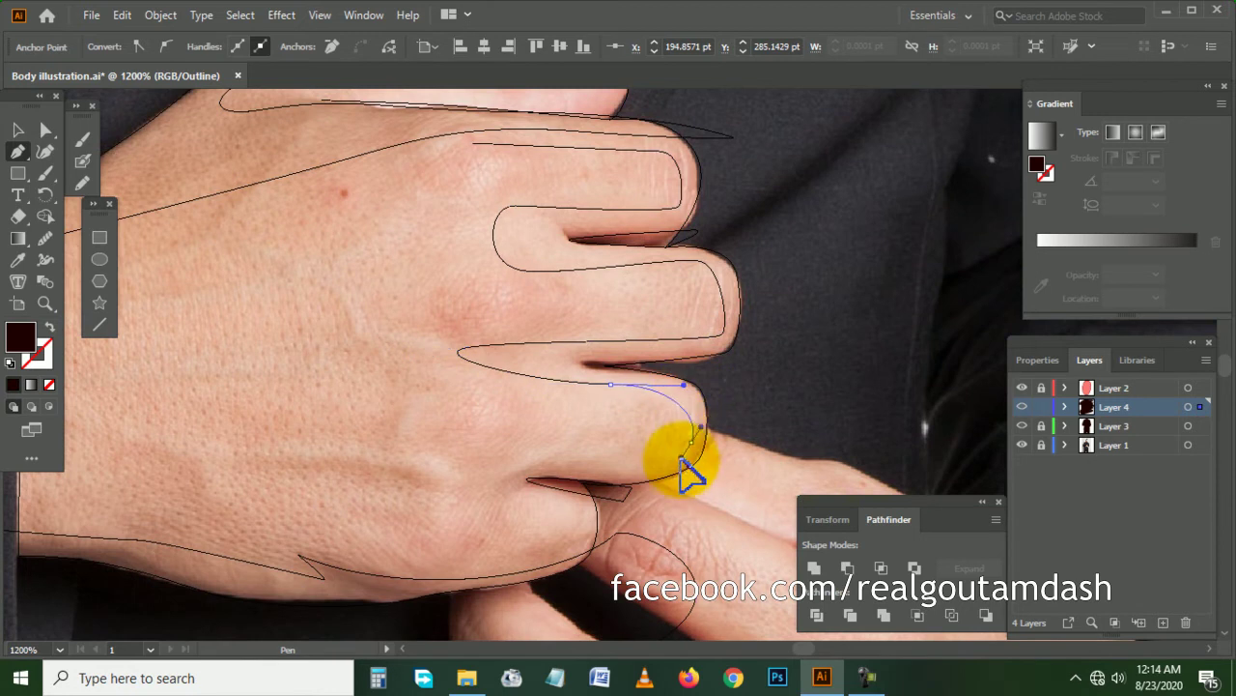
{"action": "left_click", "coordinate": [686, 454]}
{"action": "left_click_drag", "start_coordinate": [476, 467], "coordinate": [588, 435]}
{"action": "scroll", "coordinate": [455, 483], "scroll_direction": "down", "scroll_amount": 3}
{"action": "scroll", "coordinate": [442, 474], "scroll_direction": "down", "scroll_amount": 3}
{"action": "scroll", "coordinate": [441, 475], "scroll_direction": "left", "scroll_amount": 3}
{"action": "mouse_move", "coordinate": [382, 355]}
{"action": "left_mouse_down"}
{"action": "mouse_move", "coordinate": [275, 319]}
{"action": "mouse_move", "coordinate": [161, 382]}
{"action": "left_mouse_up"}
- Add a curved point at the wrist and close the finger outline path
{"action": "key", "text": "ctrl+minus"}
{"action": "scroll", "coordinate": [215, 354], "scroll_direction": "up", "scroll_amount": 2}
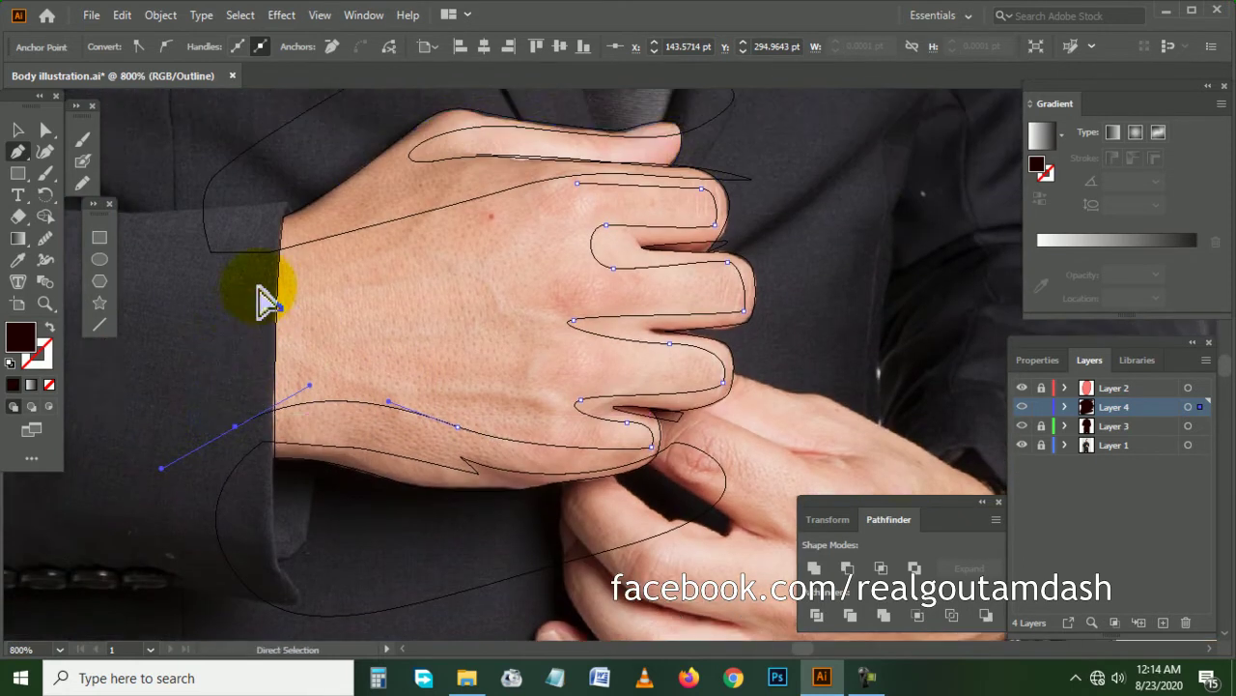
{"action": "key", "text": "ctrl+plus"}
{"action": "mouse_move", "coordinate": [243, 268]}
{"action": "left_mouse_down"}
{"action": "mouse_move", "coordinate": [452, 295]}
{"action": "mouse_move", "coordinate": [593, 219]}
{"action": "left_mouse_up"}
{"action": "scroll", "coordinate": [444, 281], "scroll_direction": "up", "scroll_amount": 1}
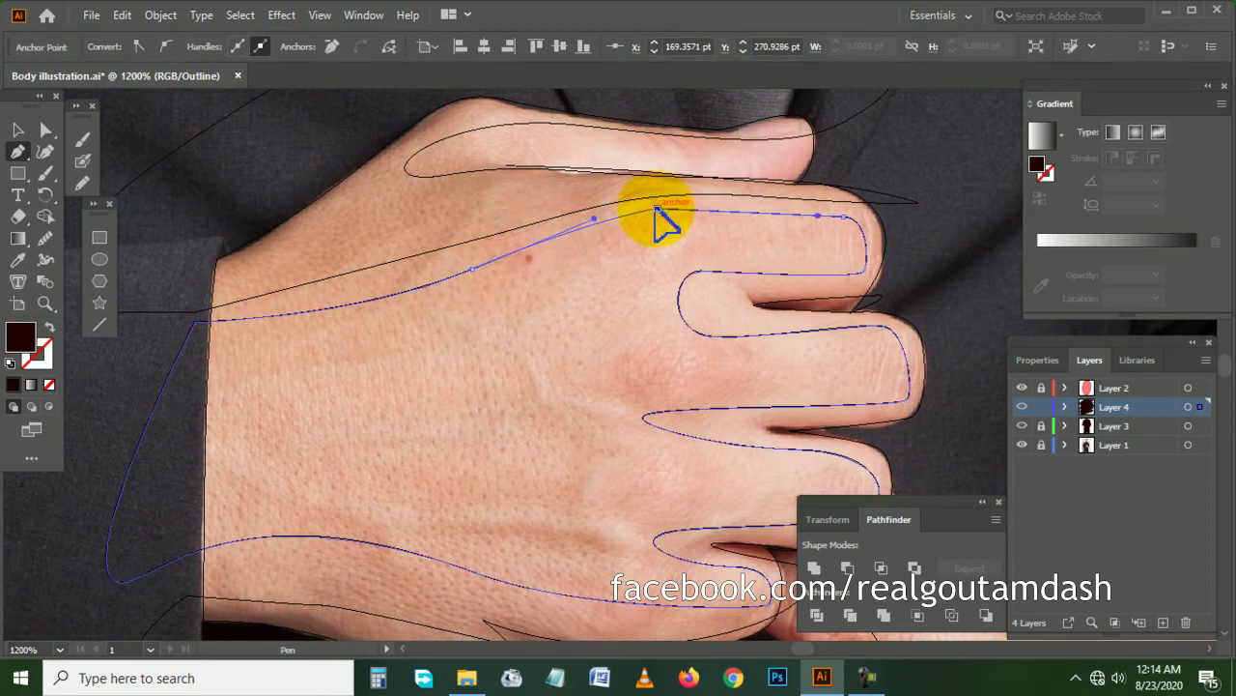
{"action": "left_click", "coordinate": [657, 209]}
{"action": "left_click", "coordinate": [552, 281], "text": "ctrl"}
- Draw a small knuckle shape, then undo and discard it
{"action": "scroll", "coordinate": [552, 271], "scroll_direction": "right", "scroll_amount": 3}
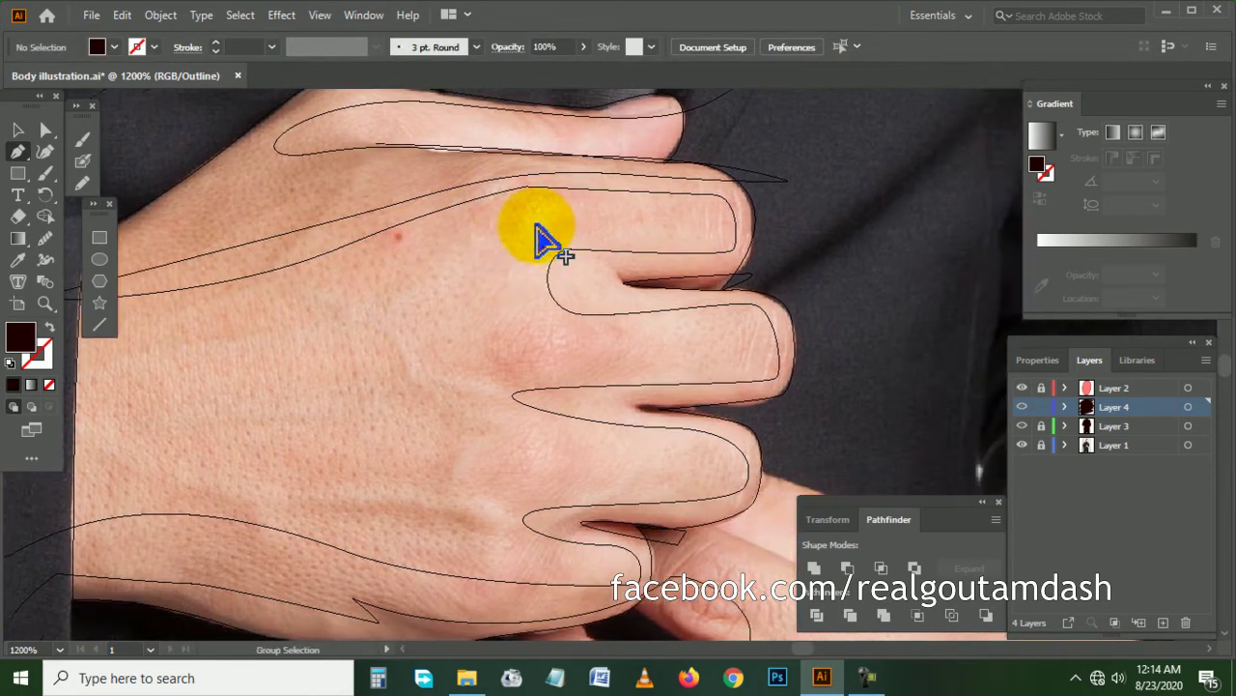
{"action": "scroll", "coordinate": [538, 230], "scroll_direction": "up", "scroll_amount": 1}
{"action": "left_click", "coordinate": [604, 196]}
{"action": "left_click_drag", "start_coordinate": [502, 196], "coordinate": [464, 226]}
{"action": "left_click_drag", "start_coordinate": [483, 272], "coordinate": [501, 273]}
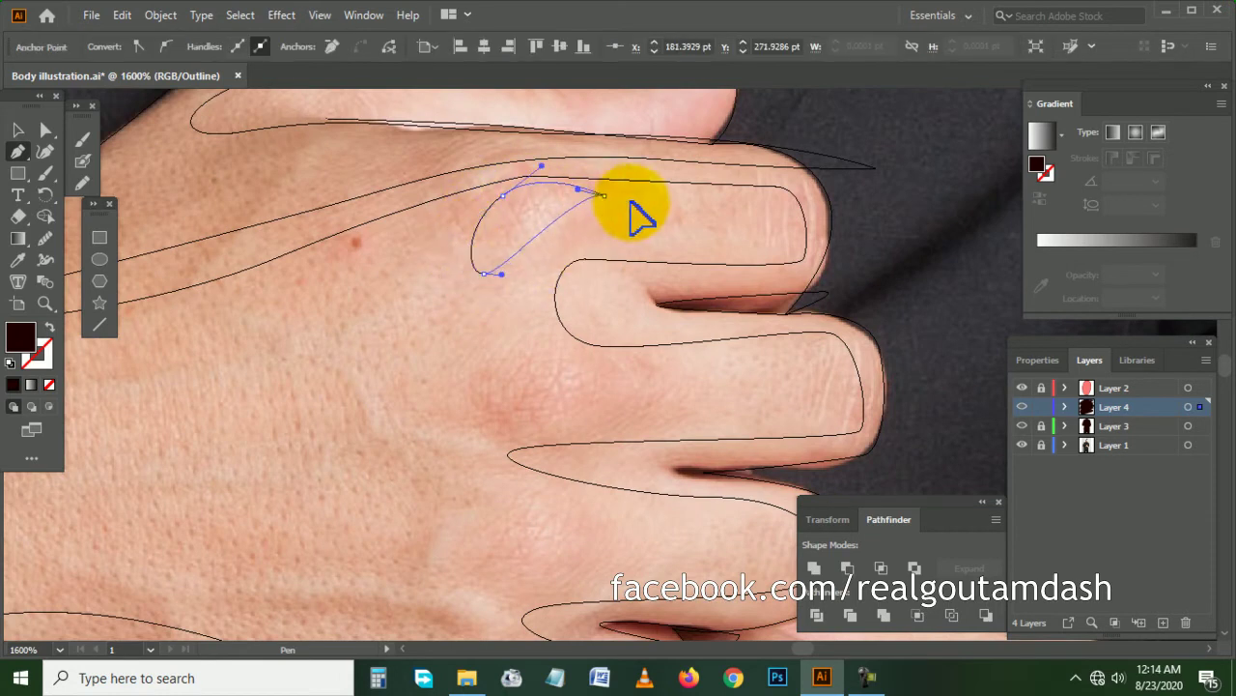
{"action": "left_click", "coordinate": [604, 196]}
{"action": "left_click", "coordinate": [552, 290], "text": "ctrl"}
{"action": "key", "text": "ctrl+z"}
{"action": "key", "text": "ctrl+z"}
{"action": "key", "text": "ctrl+z"}
{"action": "key", "text": "ctrl+z"}
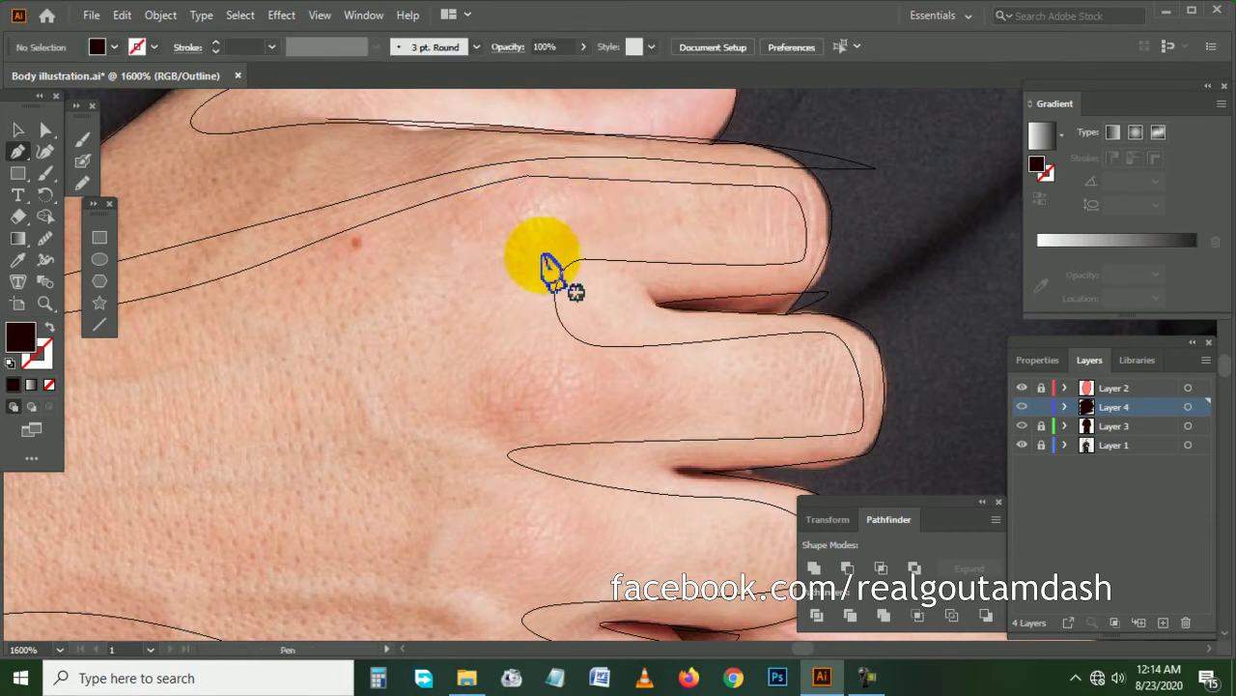
- Draw small ellipses on the top and second knuckles with the Ellipse tool
{"action": "left_click", "coordinate": [99, 259]}
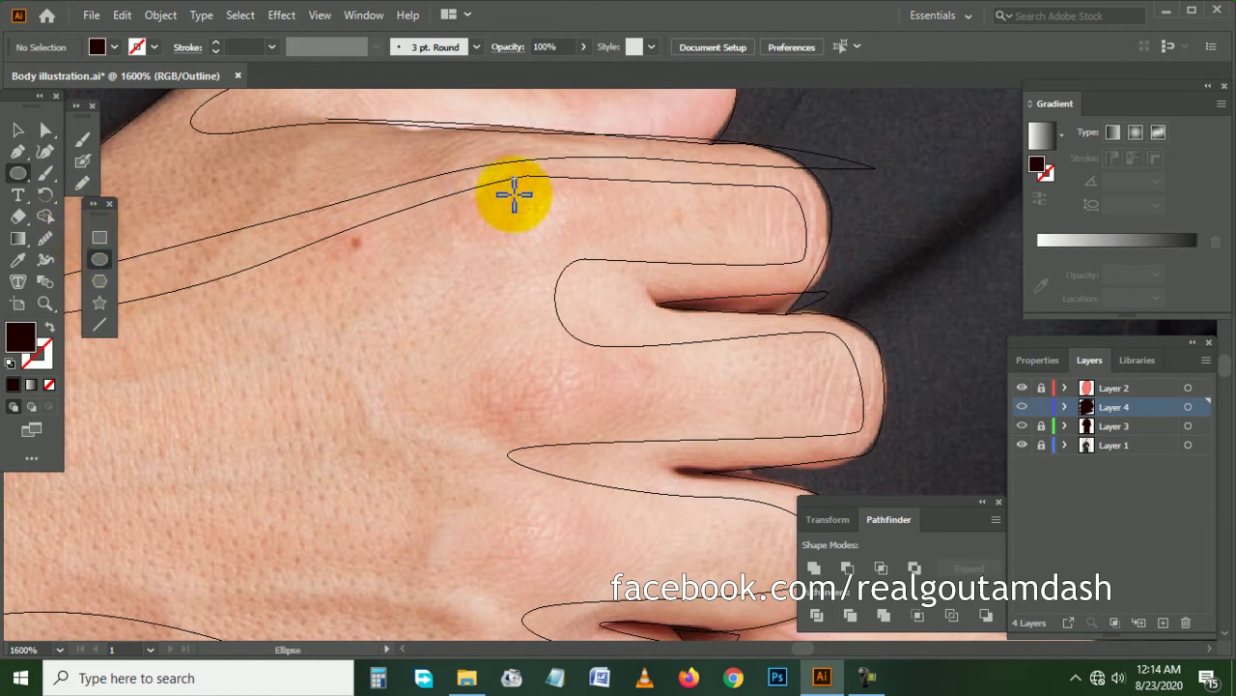
{"action": "left_click_drag", "start_coordinate": [522, 198], "coordinate": [586, 221]}
{"action": "scroll", "coordinate": [454, 309], "scroll_direction": "down", "scroll_amount": 1}
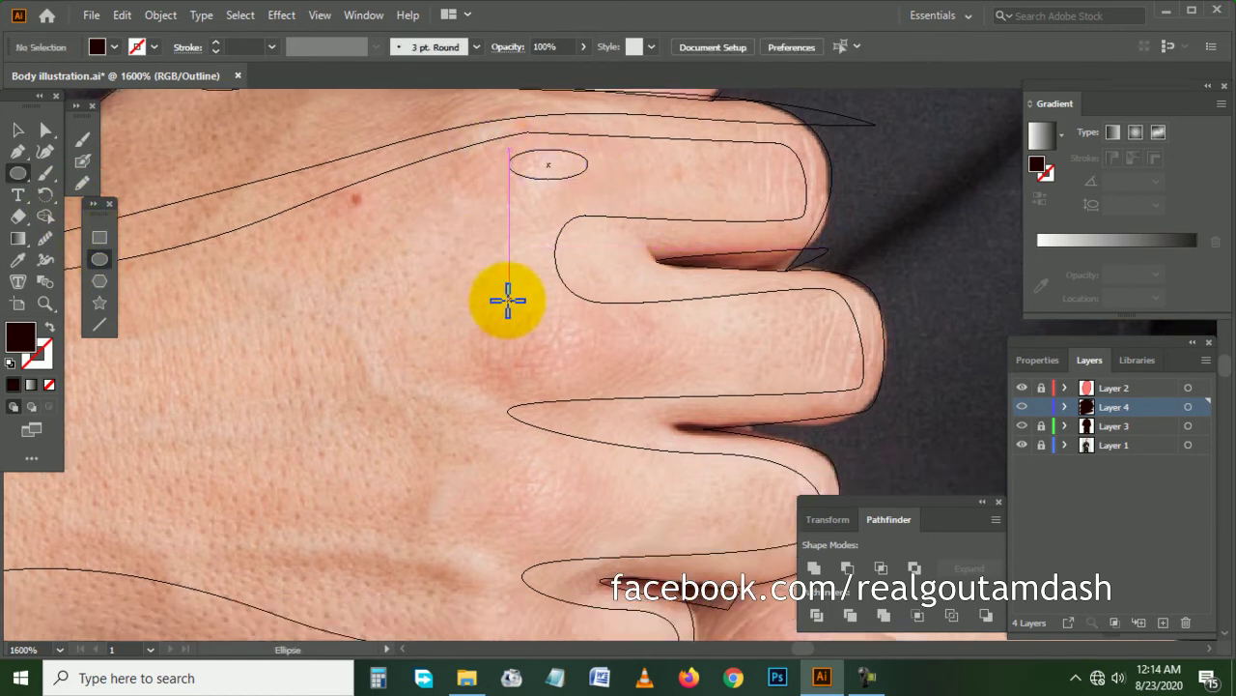
{"action": "left_click_drag", "start_coordinate": [524, 309], "coordinate": [613, 345]}
{"action": "left_click", "coordinate": [470, 332], "text": "ctrl"}
{"action": "scroll", "coordinate": [483, 328], "scroll_direction": "down", "scroll_amount": 2}
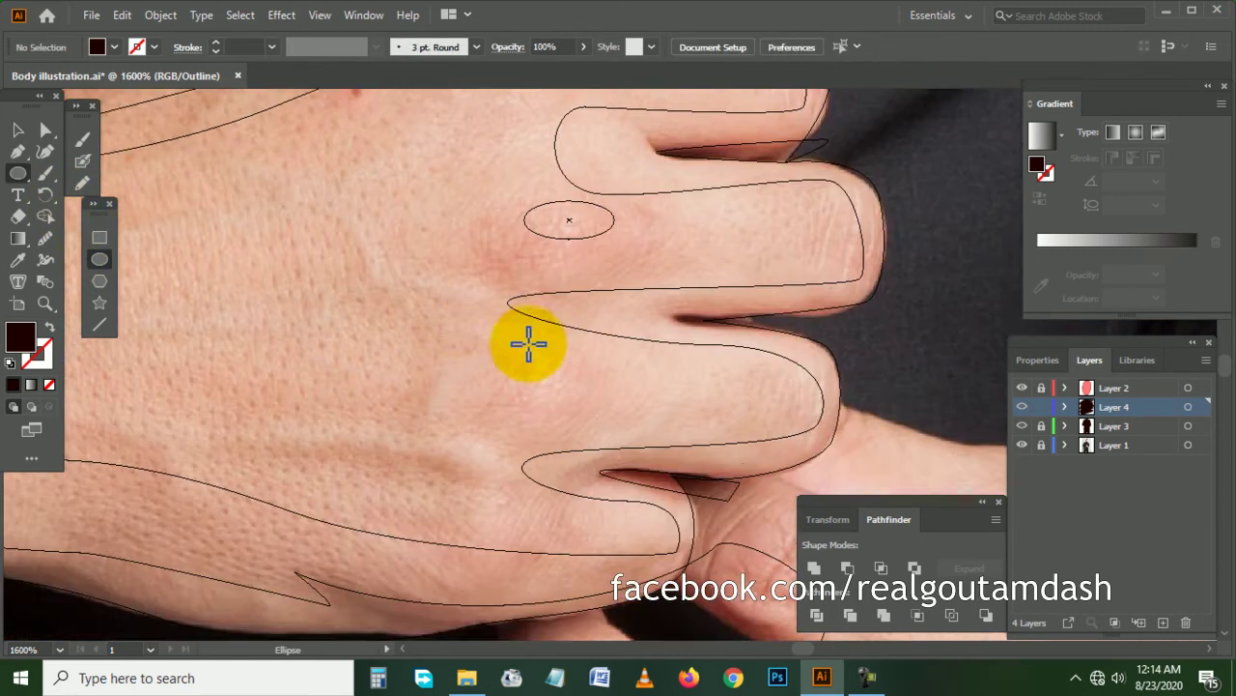
- Undo a misplaced circle and draw a small ellipse on the lower knuckle
{"action": "left_click_drag", "start_coordinate": [508, 342], "coordinate": [577, 411]}
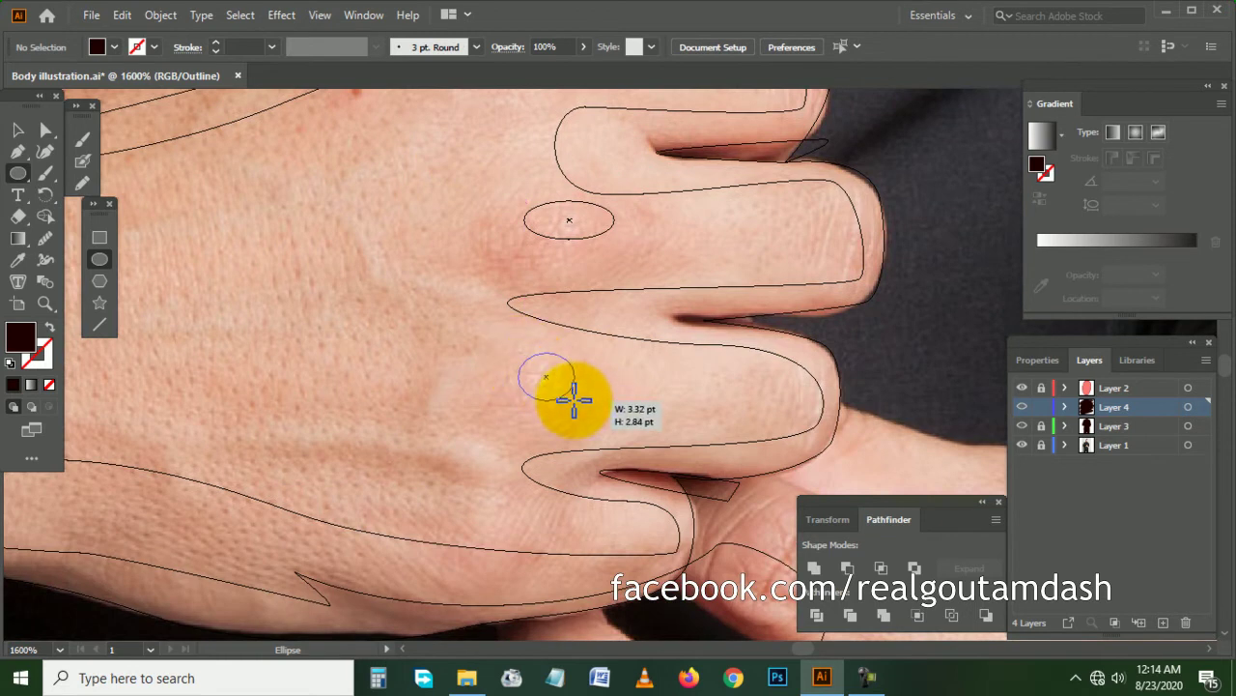
{"action": "scroll", "coordinate": [393, 333], "scroll_direction": "down", "scroll_amount": 2}
{"action": "key", "text": "ctrl+z"}
{"action": "left_click_drag", "start_coordinate": [536, 244], "coordinate": [565, 292]}
{"action": "left_click", "coordinate": [428, 323], "text": "ctrl"}
{"action": "scroll", "coordinate": [449, 323], "scroll_direction": "up", "scroll_amount": 2}
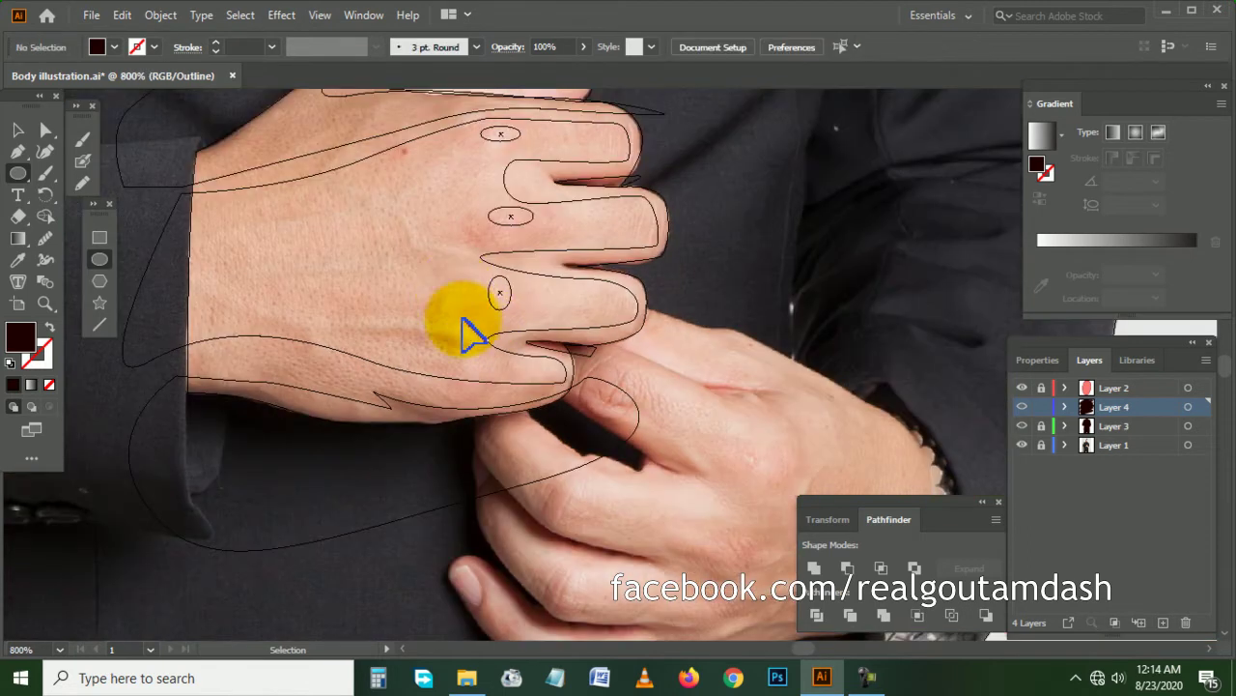
{"action": "scroll", "coordinate": [428, 257], "scroll_direction": "left", "scroll_amount": 2}
{"action": "scroll", "coordinate": [419, 256], "scroll_direction": "up", "scroll_amount": 2}
{"action": "scroll", "coordinate": [419, 257], "scroll_direction": "left", "scroll_amount": 2}
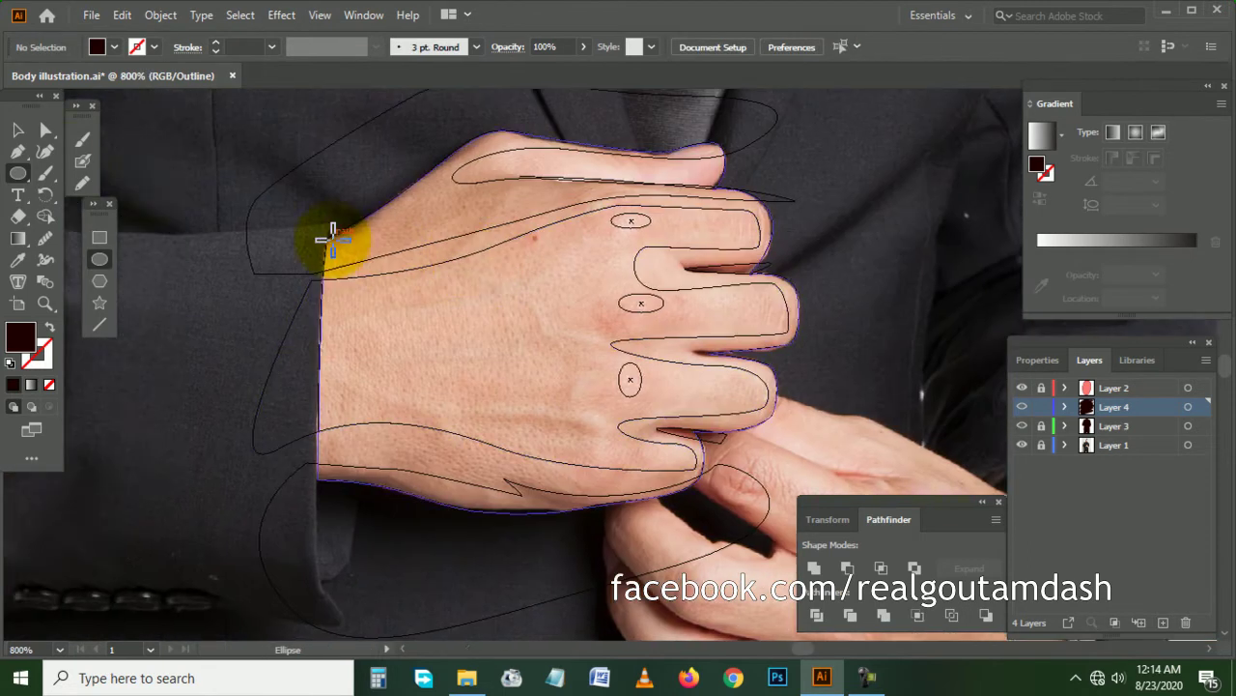
- Swap fill and stroke on the hand artwork, then eyedrop the photo's peach skin colour into the hand fill
{"action": "left_click", "coordinate": [1024, 407], "text": "ctrl"}
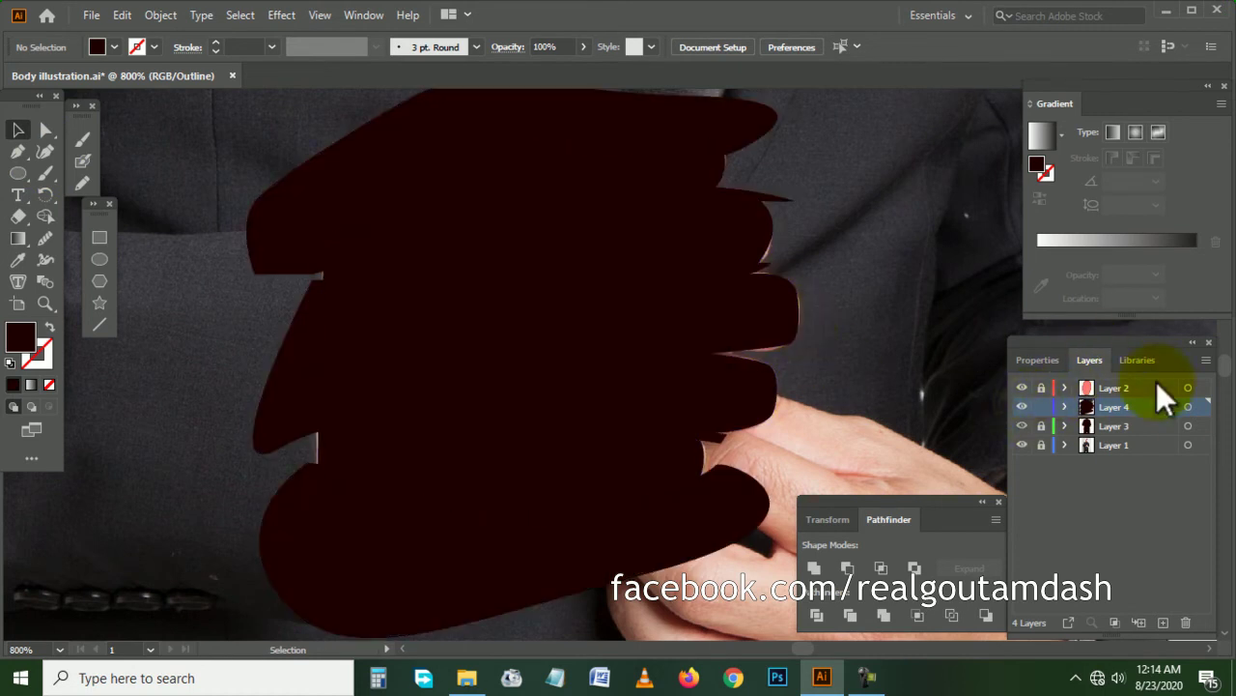
{"action": "left_click", "coordinate": [1189, 406]}
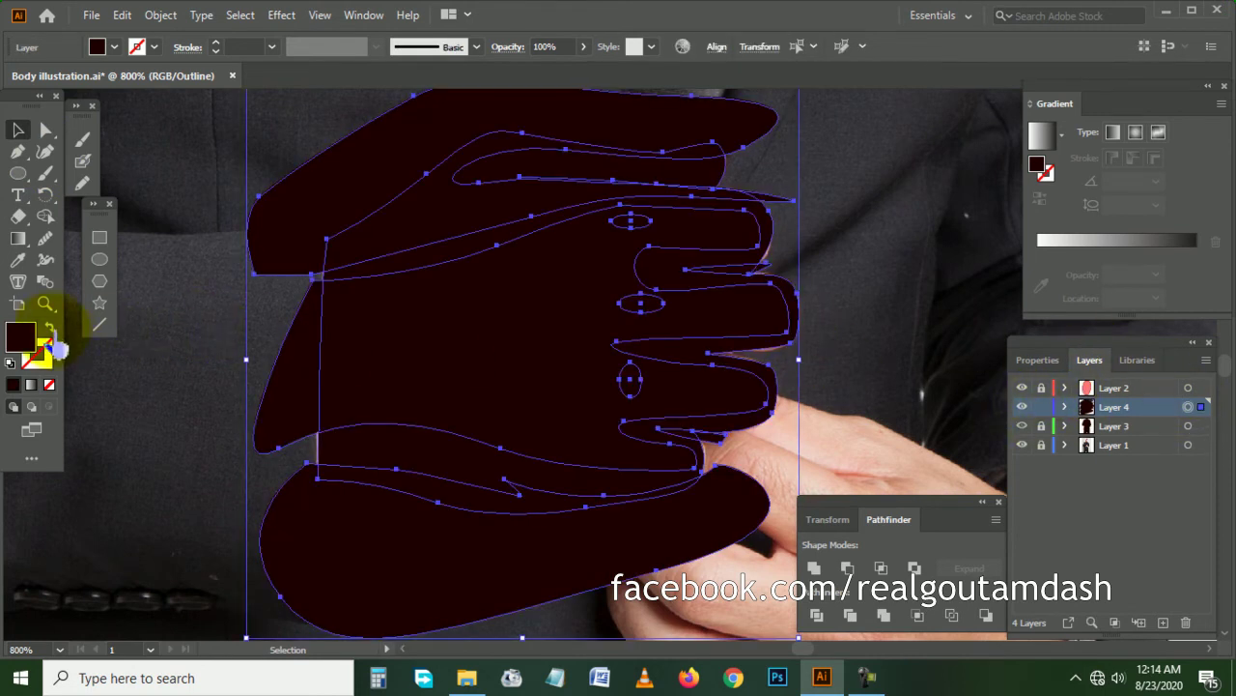
{"action": "left_click", "coordinate": [54, 340]}
{"action": "left_click", "coordinate": [290, 353]}
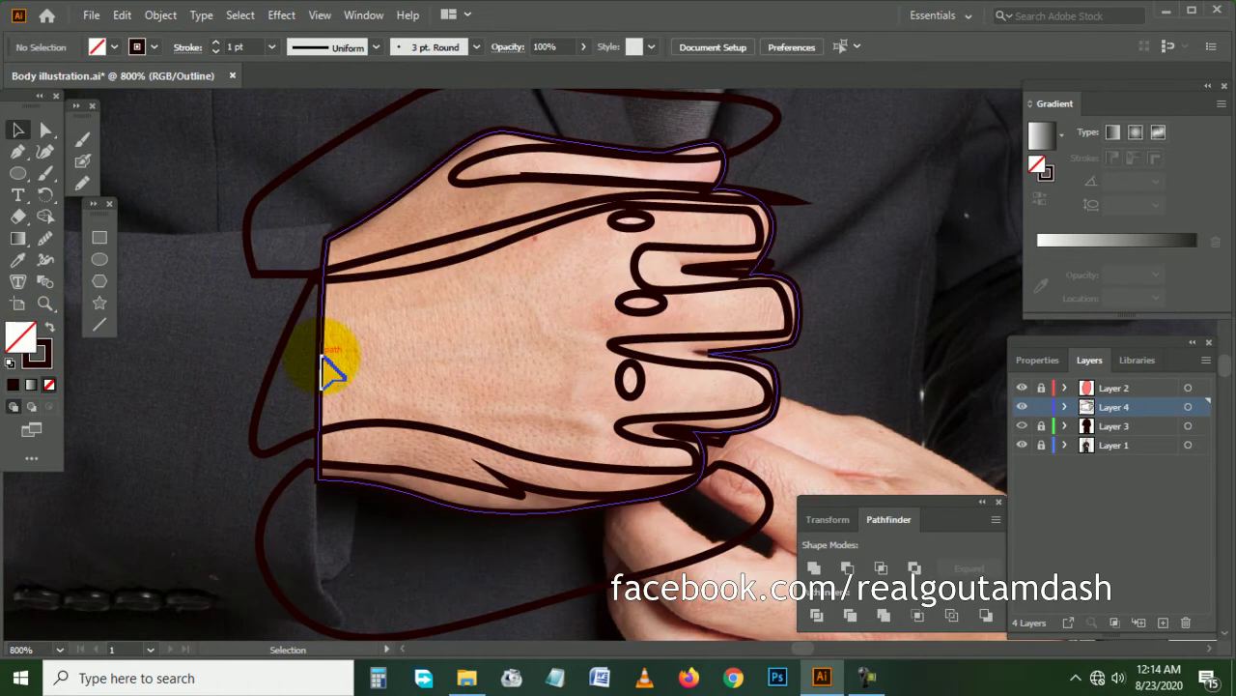
{"action": "left_click", "coordinate": [321, 367]}
{"action": "left_click", "coordinate": [19, 259]}
{"action": "left_click", "coordinate": [507, 328]}
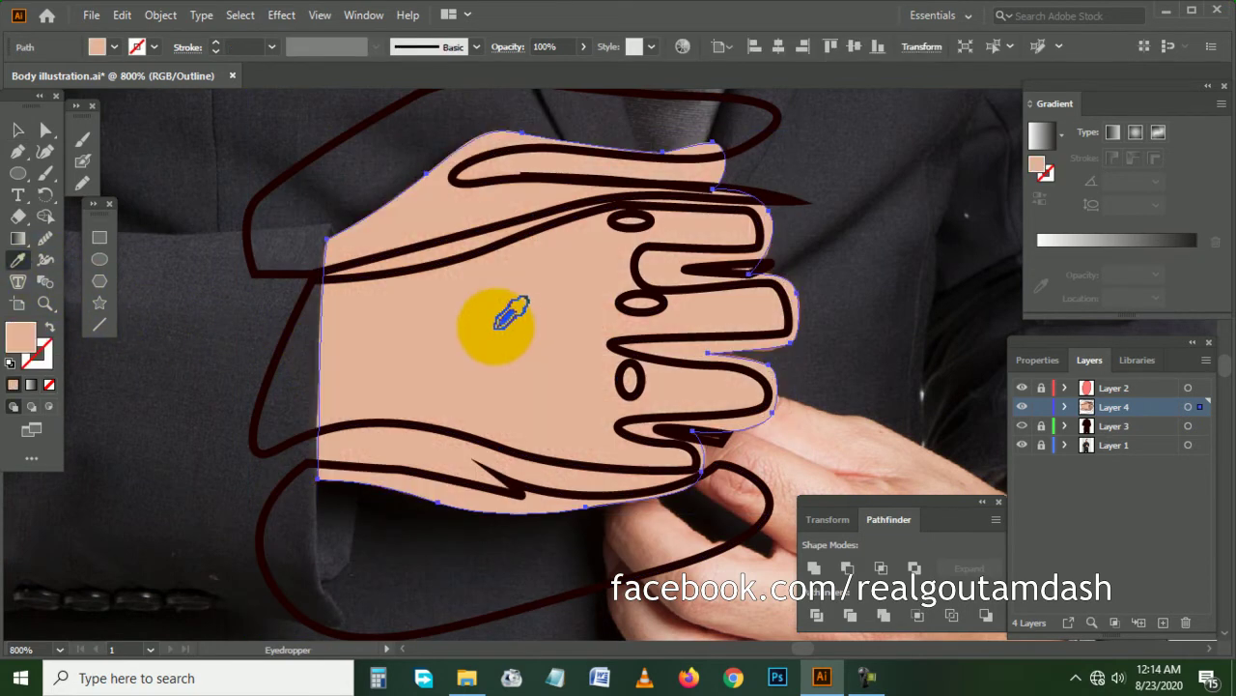
- Give the hand shape a very dark brown #110703 outline
{"action": "left_click", "coordinate": [18, 131]}
{"action": "left_click", "coordinate": [40, 352]}
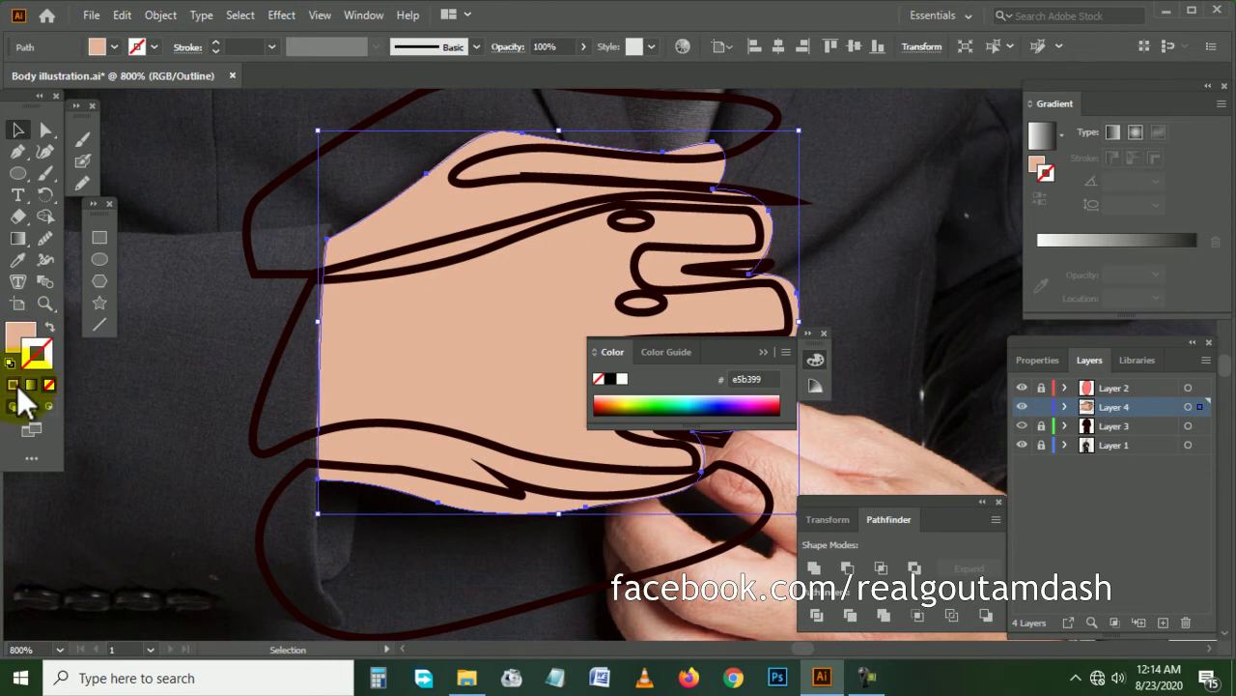
{"action": "left_click", "coordinate": [13, 384]}
{"action": "double_click", "coordinate": [45, 351]}
{"action": "left_click_drag", "start_coordinate": [483, 334], "coordinate": [571, 431]}
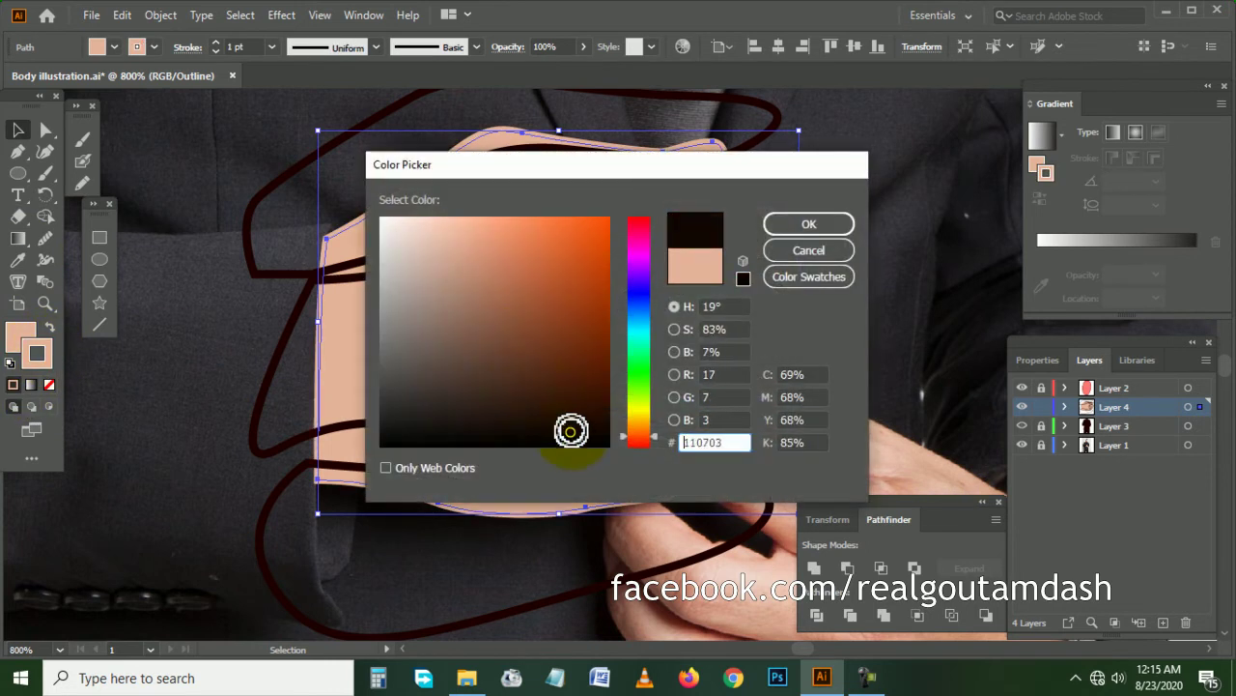
{"action": "left_click", "coordinate": [773, 223]}
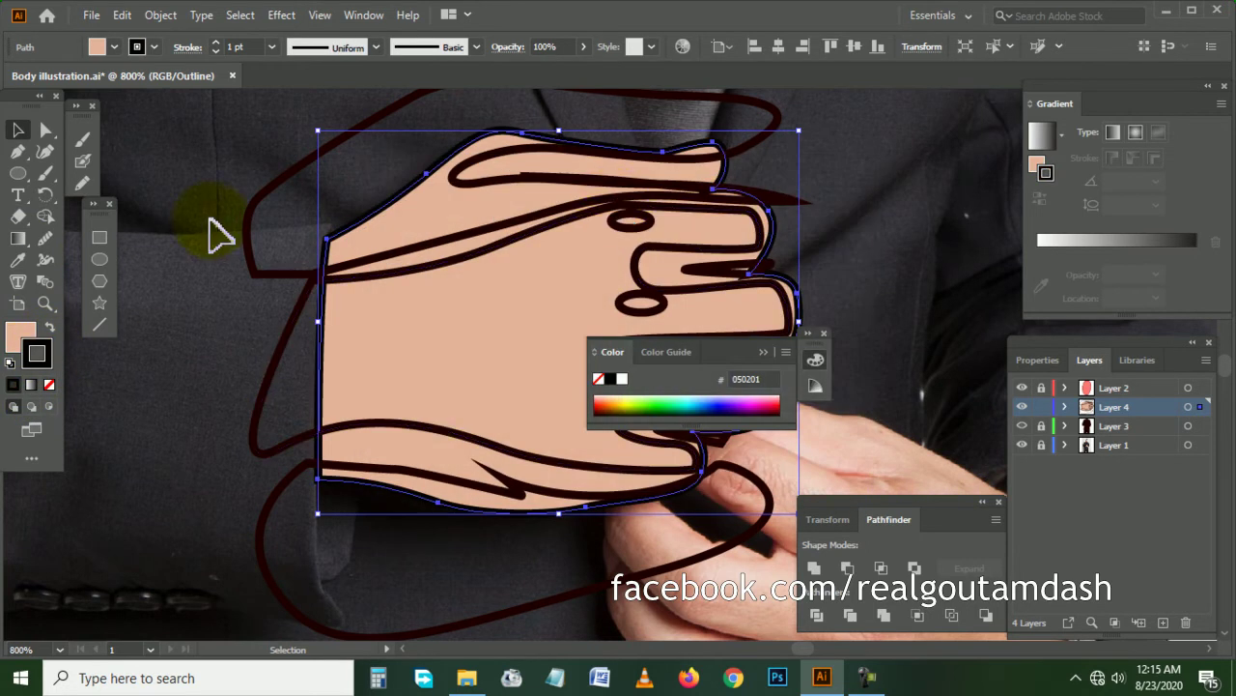
- Reselect the hand shape and apply a Pathfinder mode to trim the overlapping sleeve outline
{"action": "left_click", "coordinate": [344, 224]}
{"action": "left_click", "coordinate": [421, 222]}
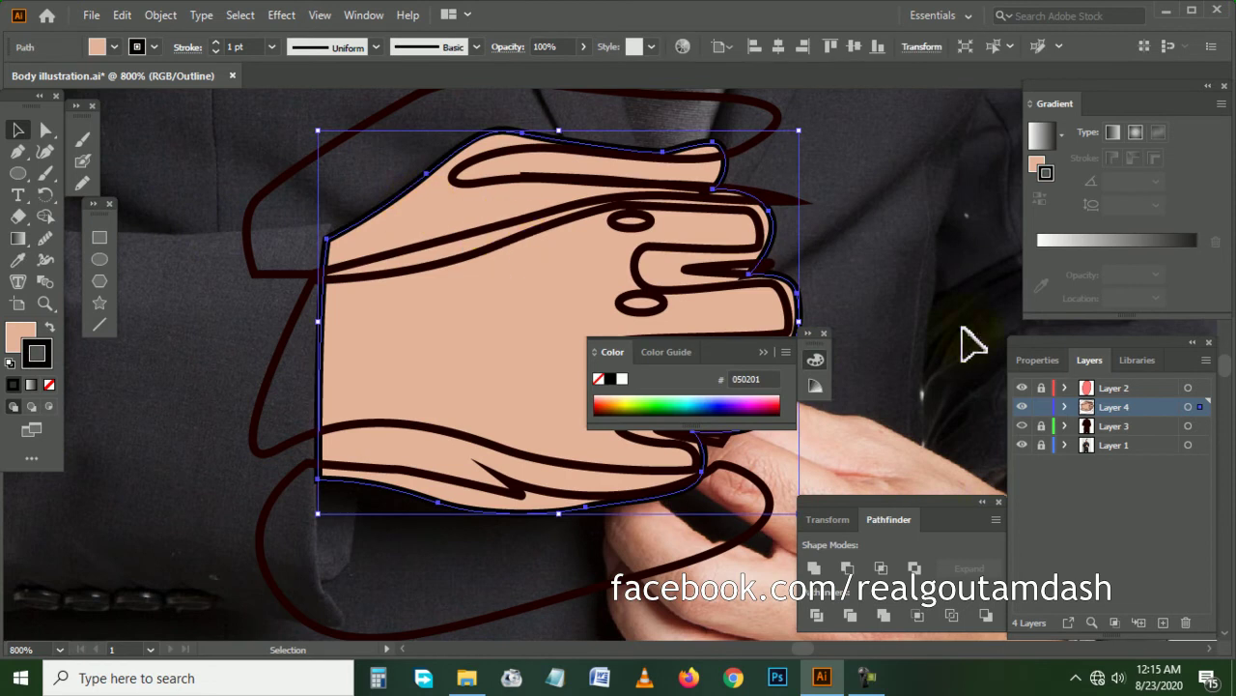
{"action": "left_click", "coordinate": [1063, 406]}
{"action": "scroll", "coordinate": [1160, 496], "scroll_direction": "down", "scroll_amount": 1}
{"action": "mouse_move", "coordinate": [1160, 552]}
{"action": "left_mouse_down"}
{"action": "mouse_move", "coordinate": [1163, 564]}
{"action": "mouse_move", "coordinate": [1148, 562]}
{"action": "left_mouse_up"}
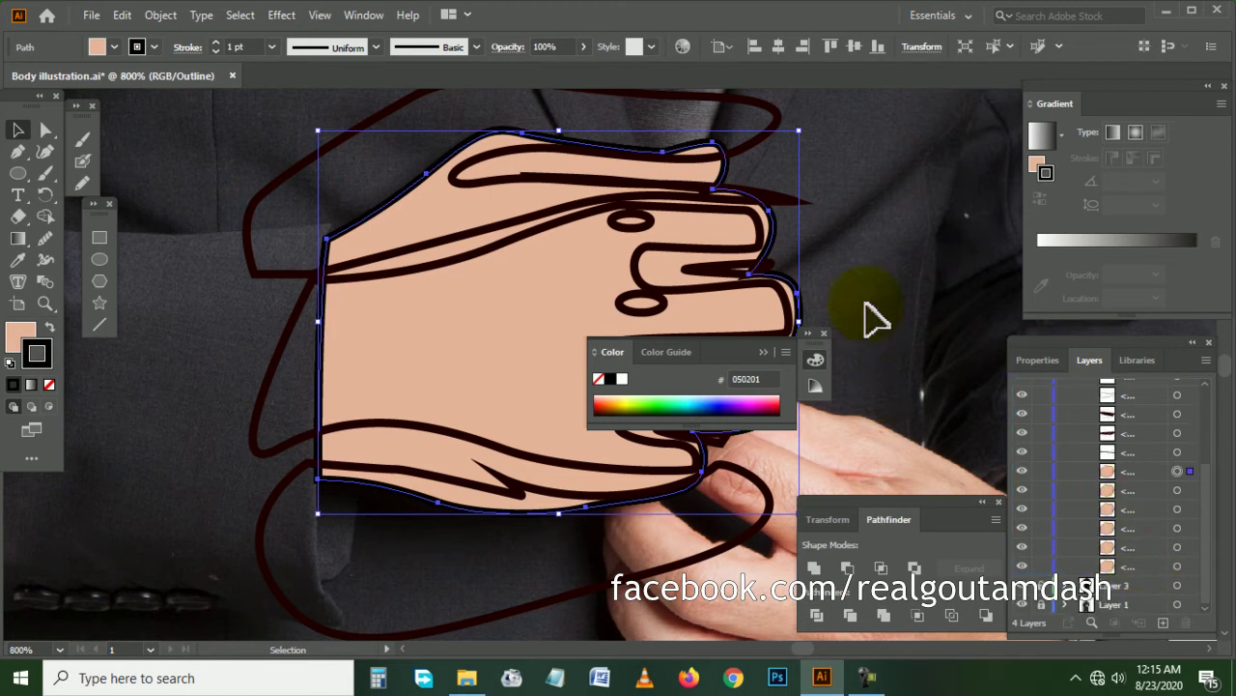
{"action": "left_click", "coordinate": [839, 336]}
{"action": "left_click", "coordinate": [823, 332]}
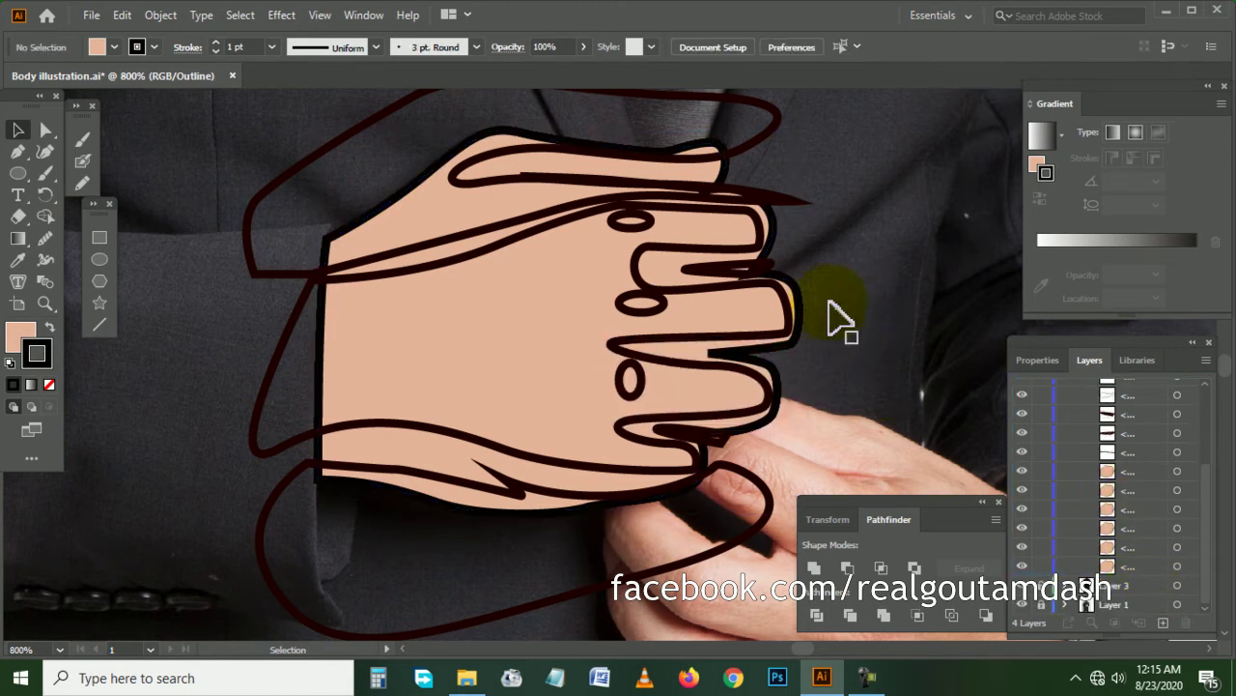
{"action": "left_click", "coordinate": [703, 343]}
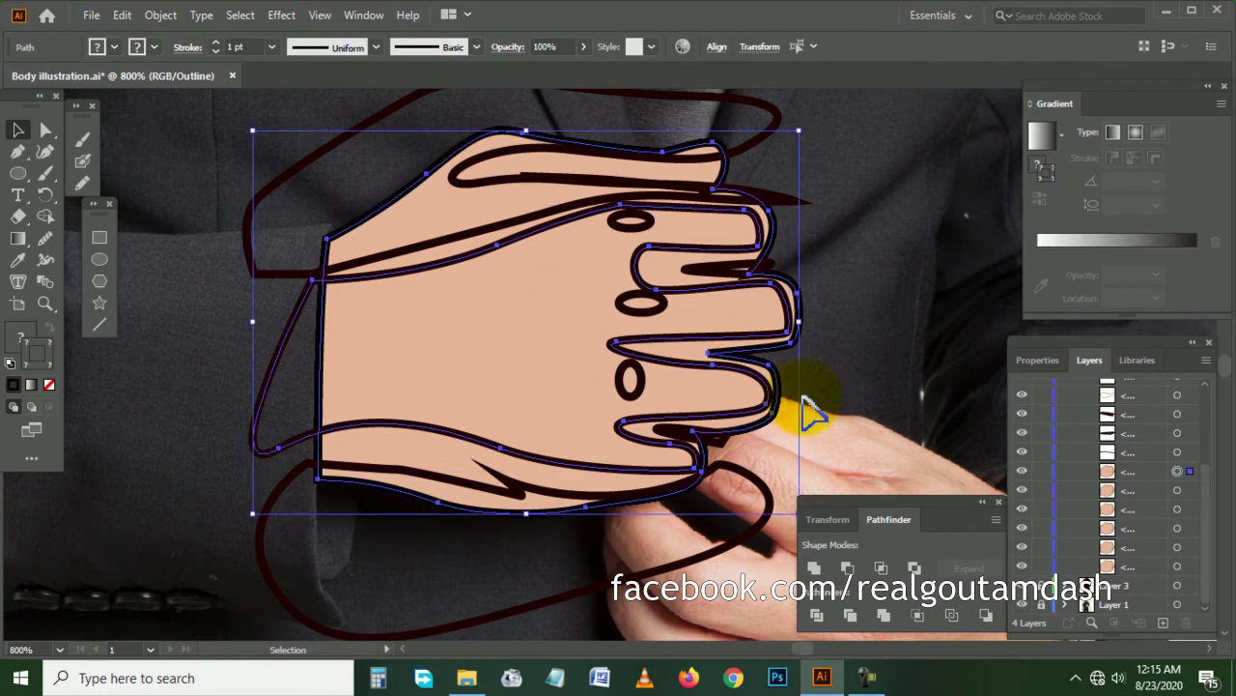
{"action": "left_click", "coordinate": [881, 568]}
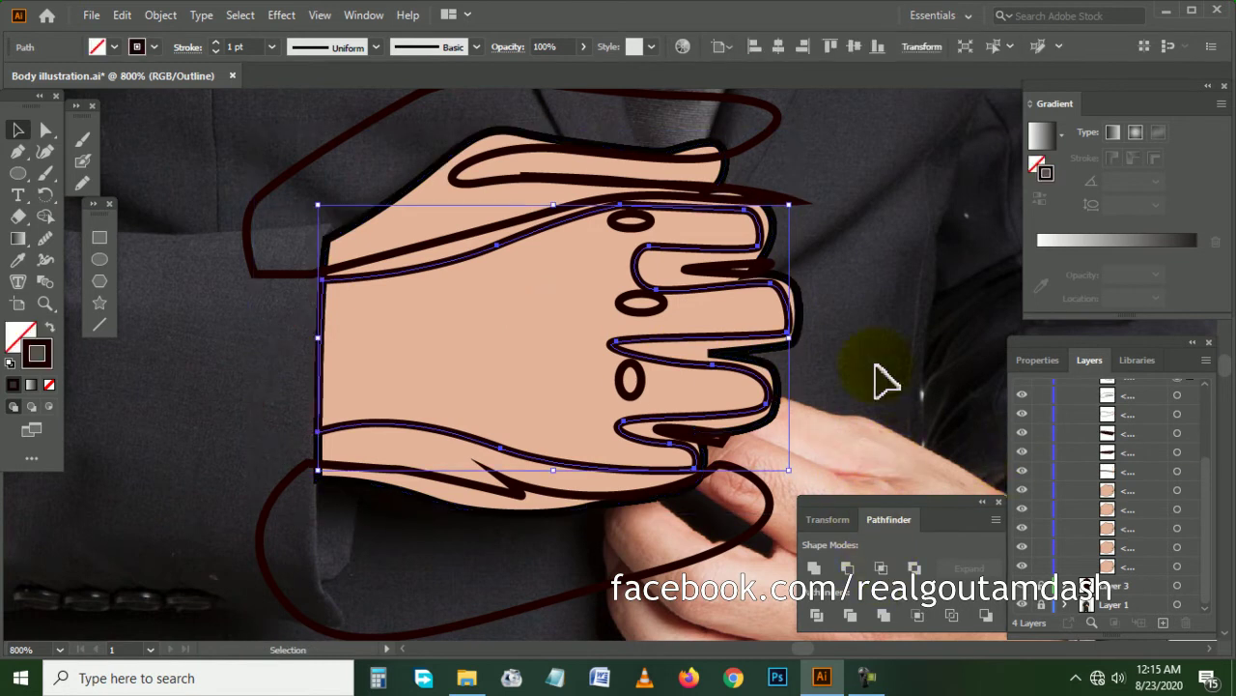
- Subtract the upper and lower sleeve outlines from the hand with Pathfinder Minus Front
{"action": "scroll", "coordinate": [878, 377], "scroll_direction": "up", "scroll_amount": 2}
{"action": "left_click", "coordinate": [1066, 410]}
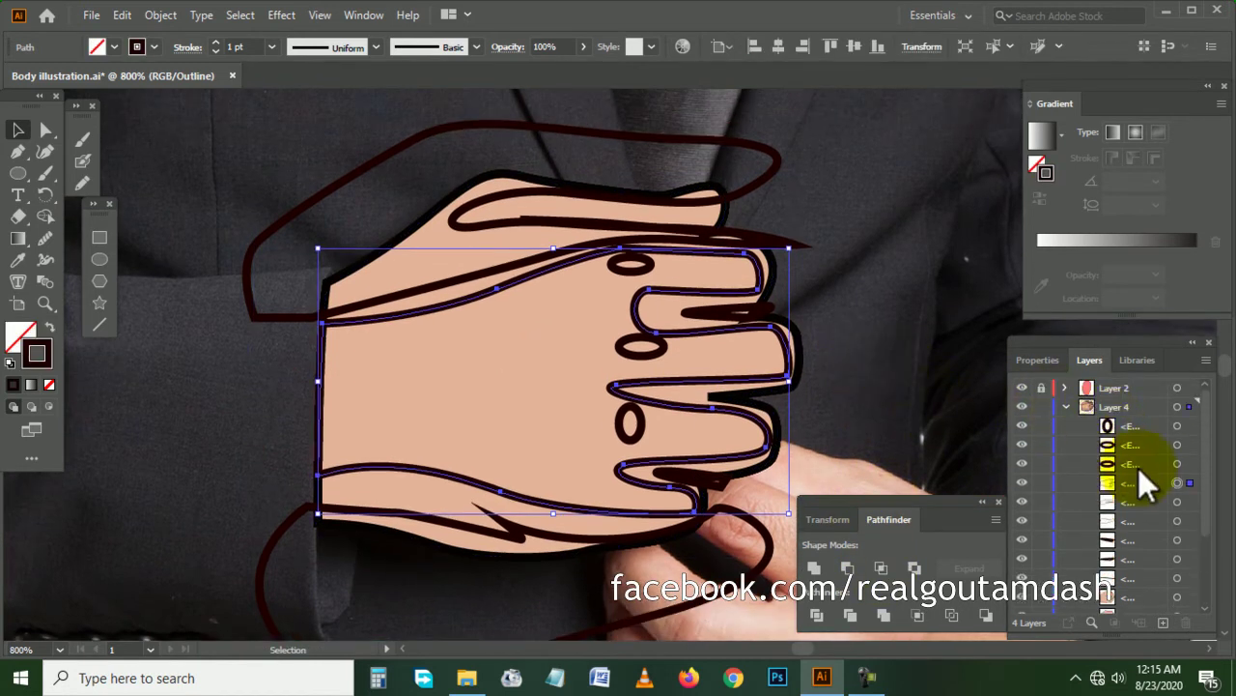
{"action": "scroll", "coordinate": [1063, 468], "scroll_direction": "down", "scroll_amount": 1}
{"action": "left_click", "coordinate": [867, 315]}
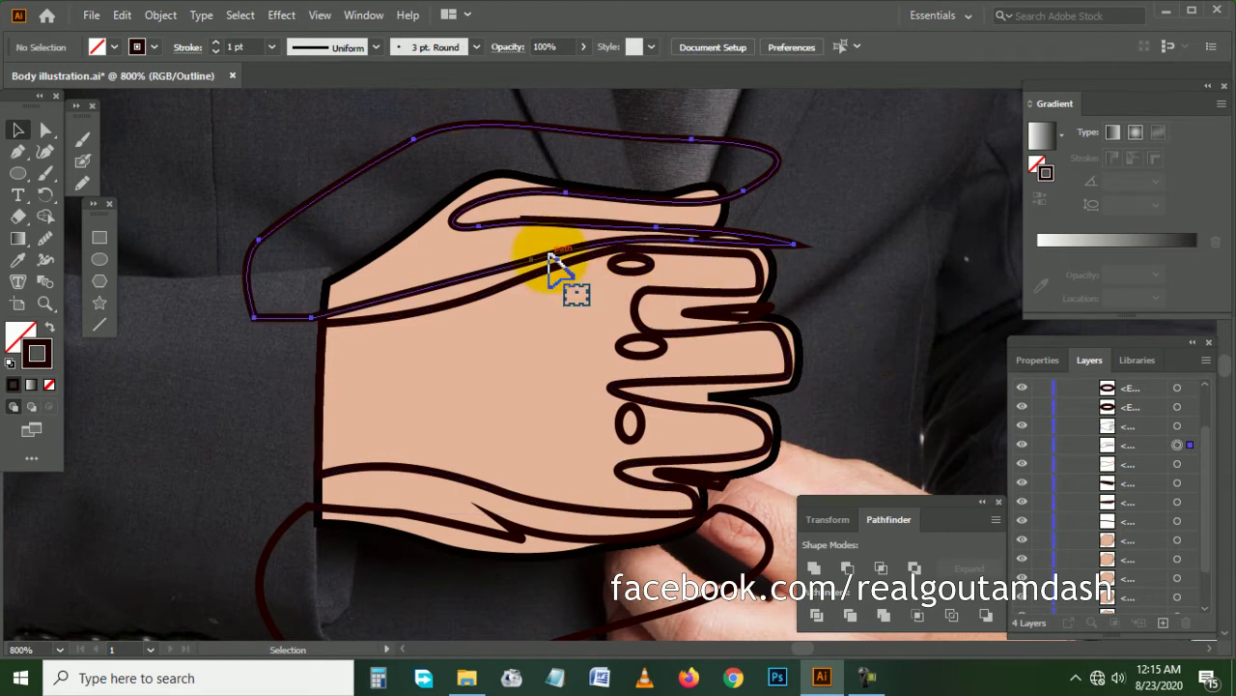
{"action": "left_click", "coordinate": [551, 259]}
{"action": "left_click", "coordinate": [881, 568]}
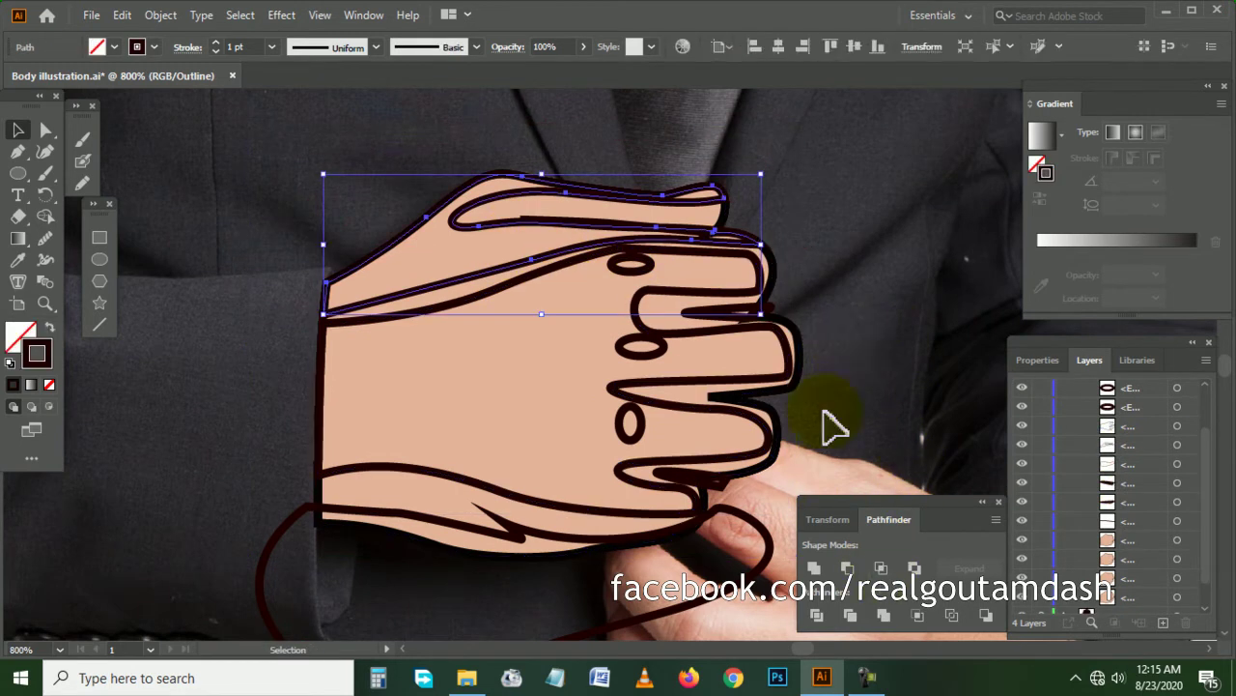
{"action": "left_click", "coordinate": [746, 509]}
{"action": "left_click", "coordinate": [747, 509]}
{"action": "left_click", "coordinate": [522, 430], "text": "shift"}
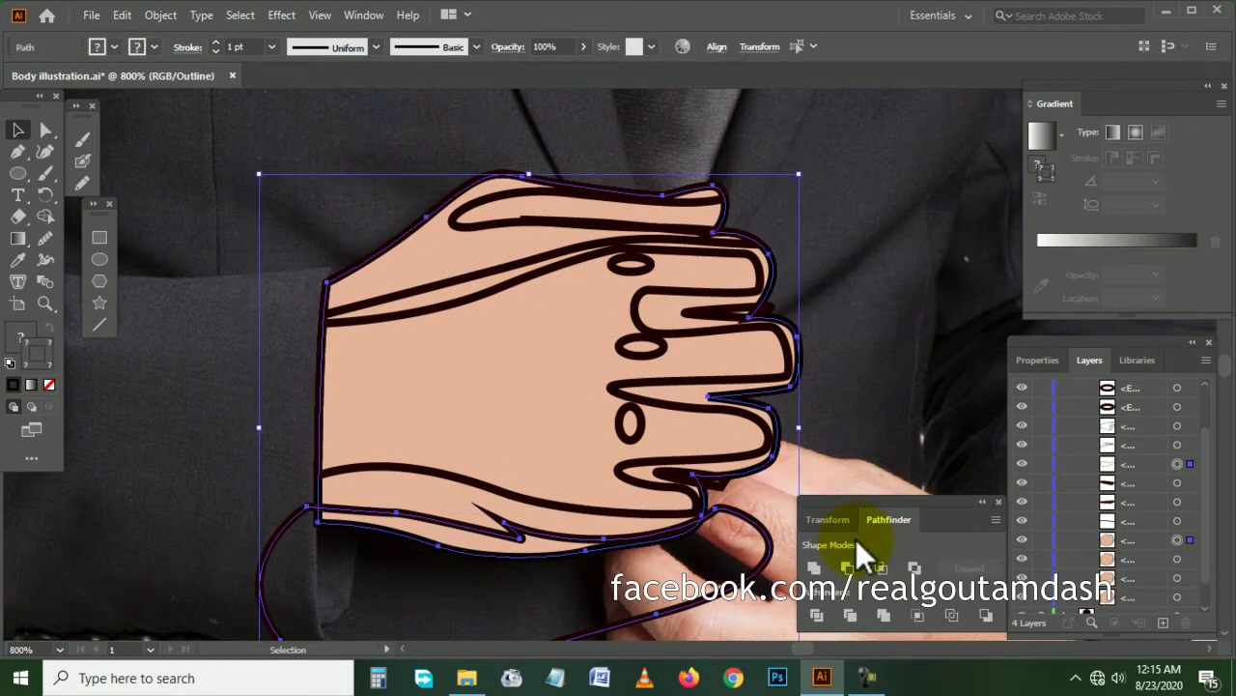
{"action": "left_click", "coordinate": [850, 568]}
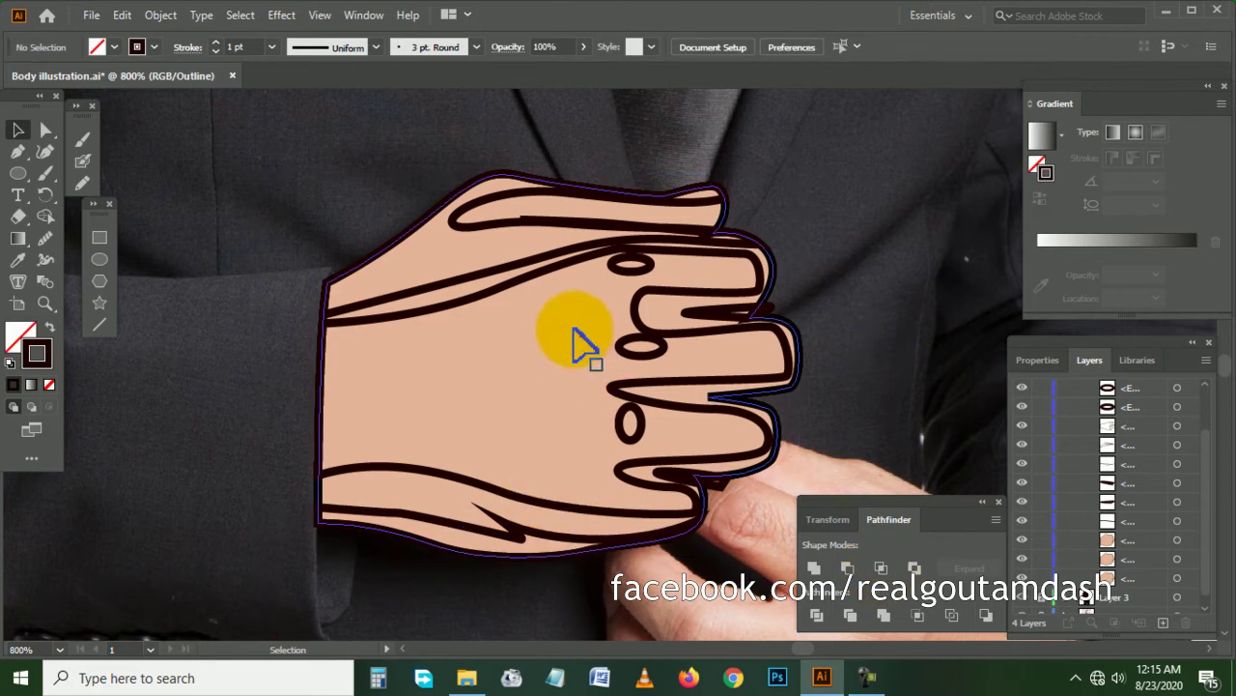
- Select the hand shape together with the three knuckle ovals
{"action": "scroll", "coordinate": [1154, 488], "scroll_direction": "up", "scroll_amount": 3}
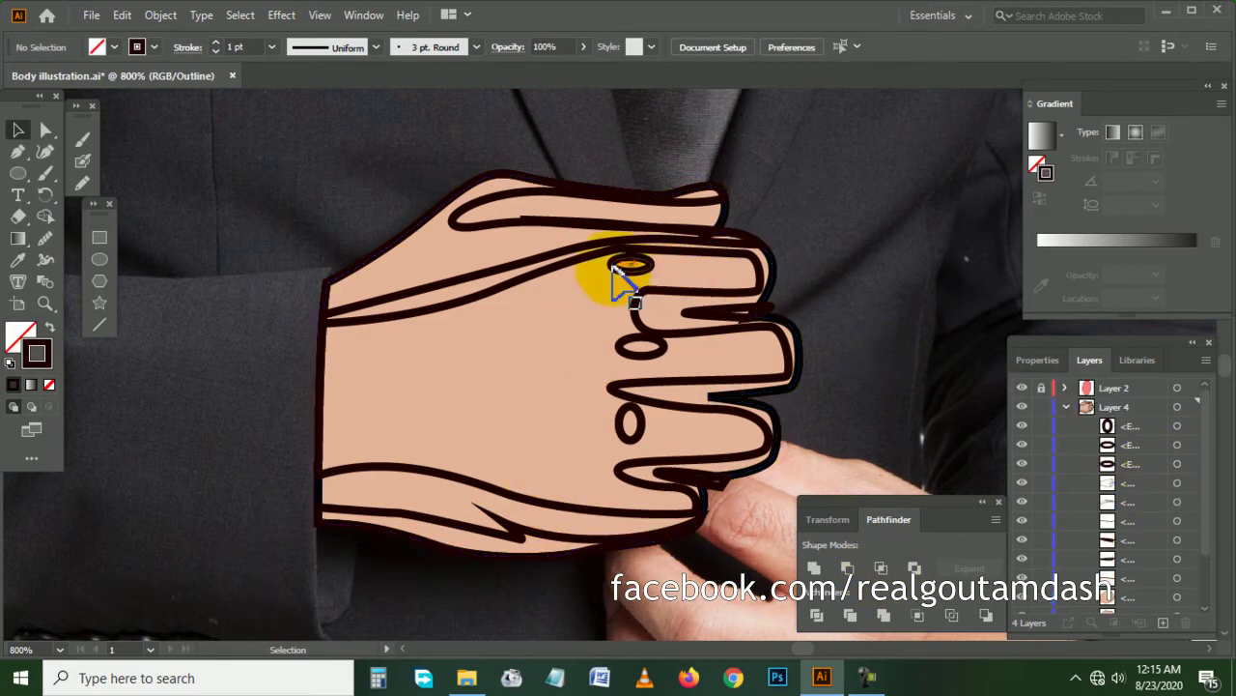
{"action": "left_click", "coordinate": [519, 287]}
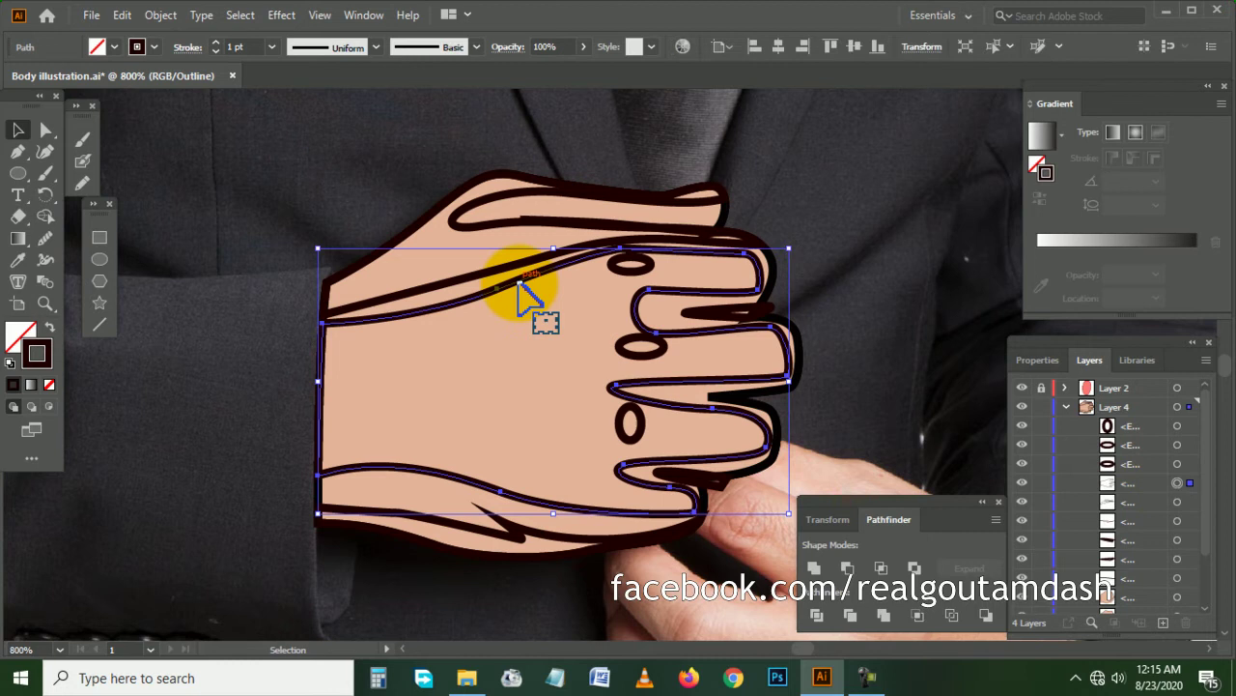
{"action": "left_click", "coordinate": [629, 272], "text": "shift"}
{"action": "left_click", "coordinate": [633, 348], "text": "shift"}
{"action": "left_click", "coordinate": [629, 422], "text": "shift"}
- Fill the hand and knuckle shapes pure white at about 13% opacity as highlights
{"action": "left_click", "coordinate": [17, 262]}
{"action": "left_click", "coordinate": [194, 350]}
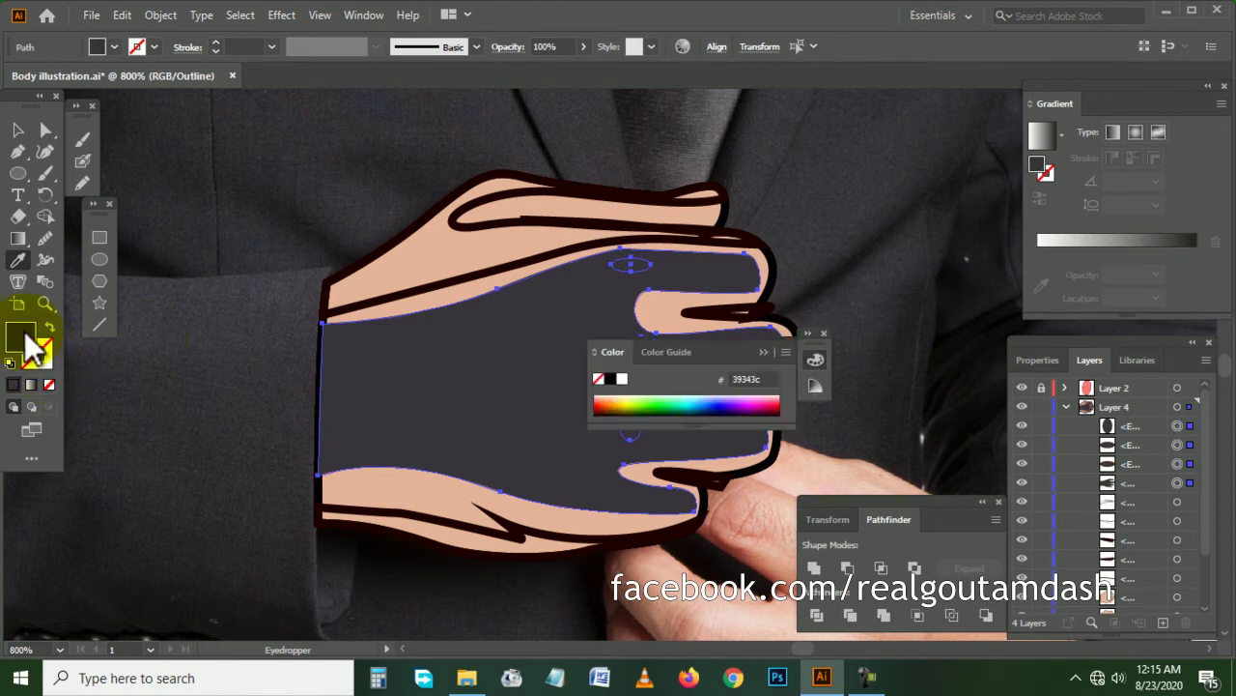
{"action": "double_click", "coordinate": [34, 348]}
{"action": "mouse_move", "coordinate": [552, 359]}
{"action": "left_mouse_down"}
{"action": "mouse_move", "coordinate": [408, 254]}
{"action": "mouse_move", "coordinate": [380, 217]}
{"action": "left_mouse_up"}
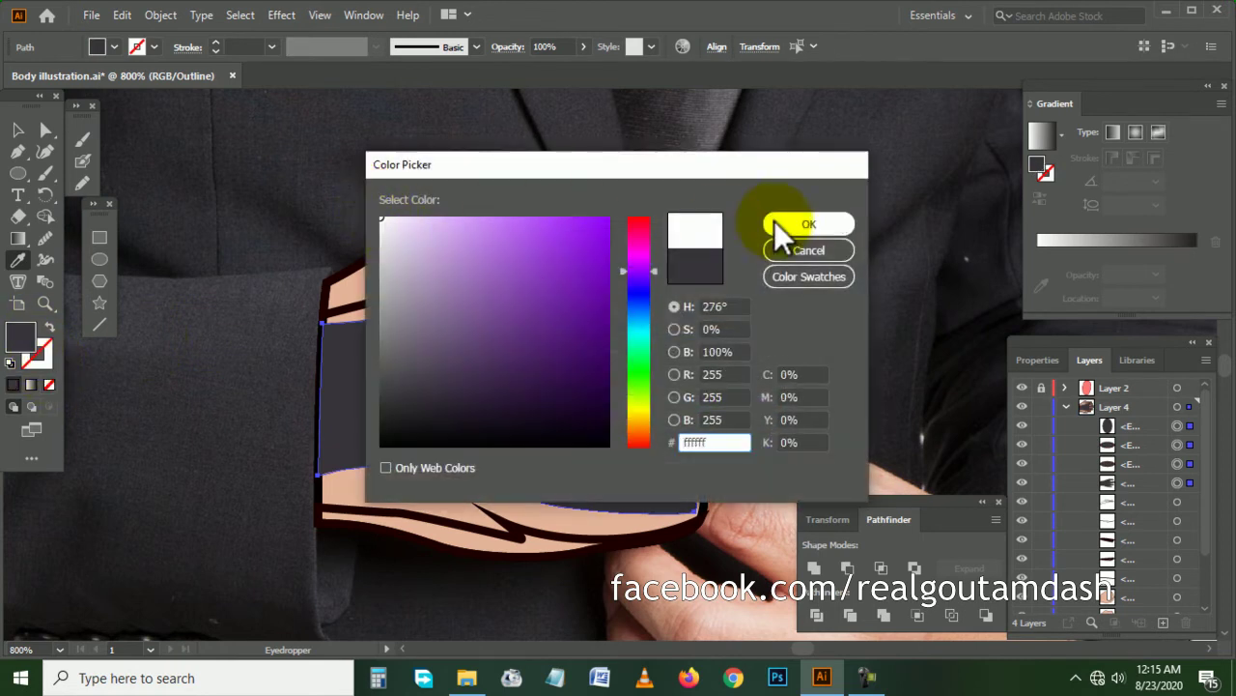
{"action": "left_click", "coordinate": [776, 224]}
{"action": "mouse_move", "coordinate": [785, 357]}
{"action": "left_mouse_down"}
{"action": "mouse_move", "coordinate": [1132, 135]}
{"action": "mouse_move", "coordinate": [1127, 126]}
{"action": "left_mouse_up"}
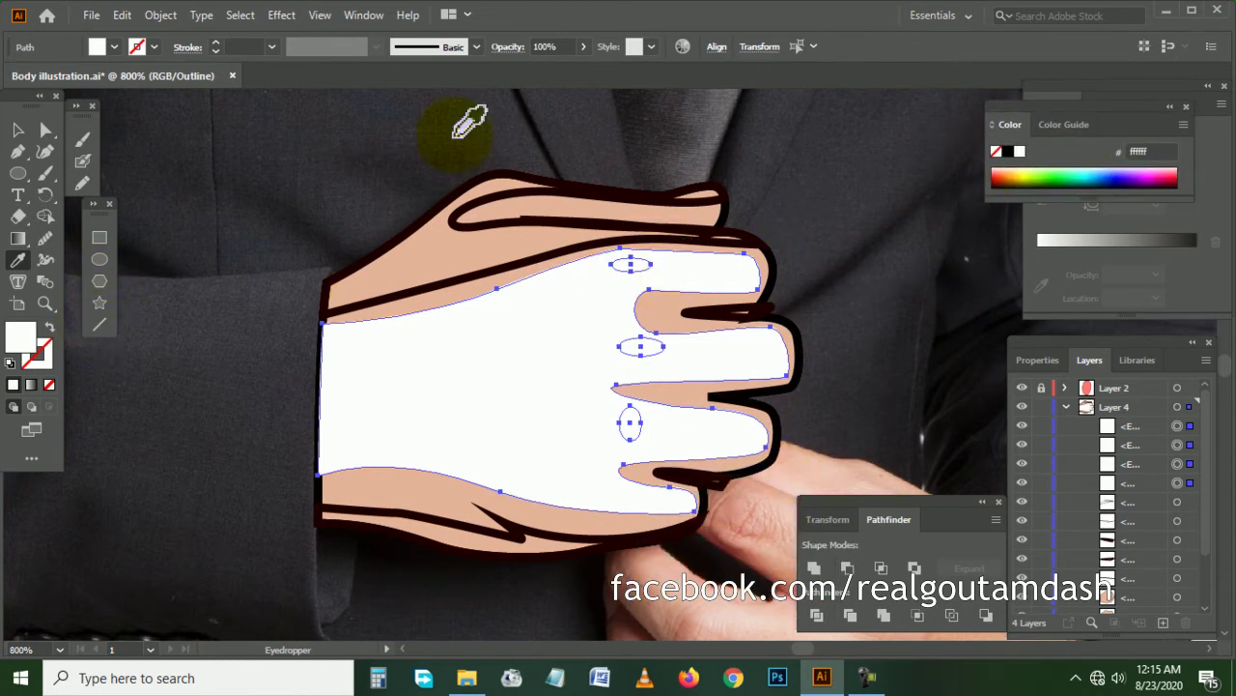
{"action": "left_click", "coordinate": [523, 66]}
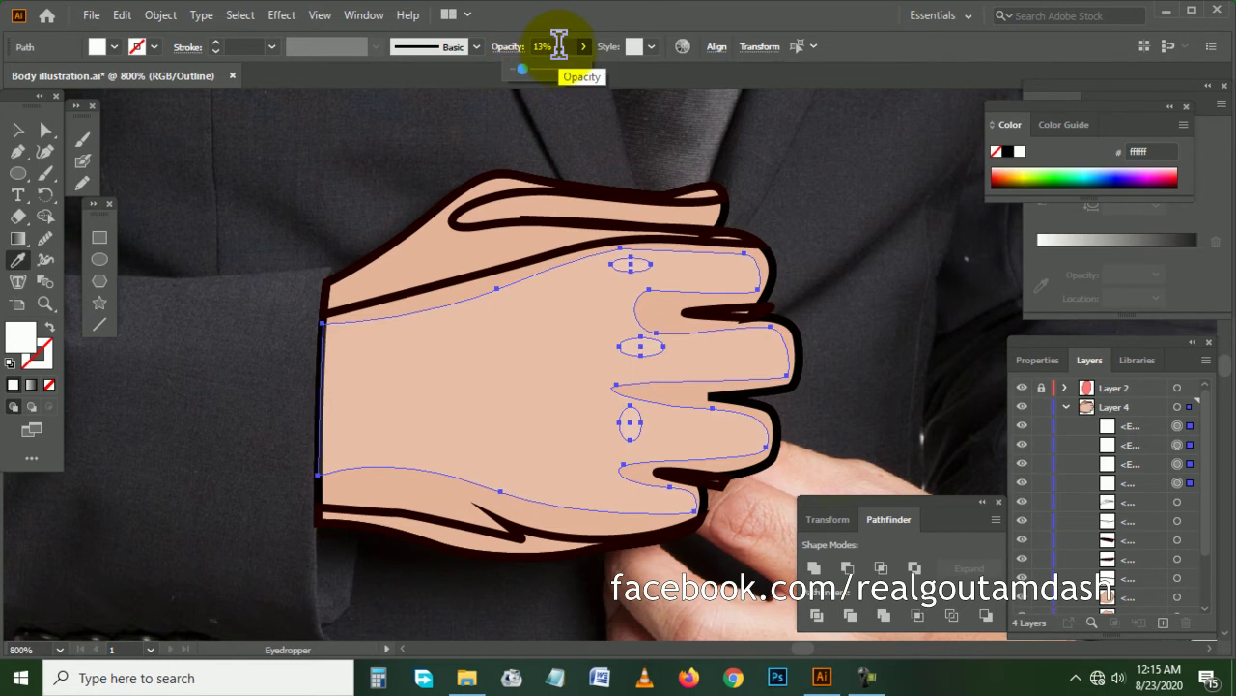
- Shade the top finger path with a dark fill at 15% opacity, no outline
{"action": "key", "text": "ctrl+shift+a"}
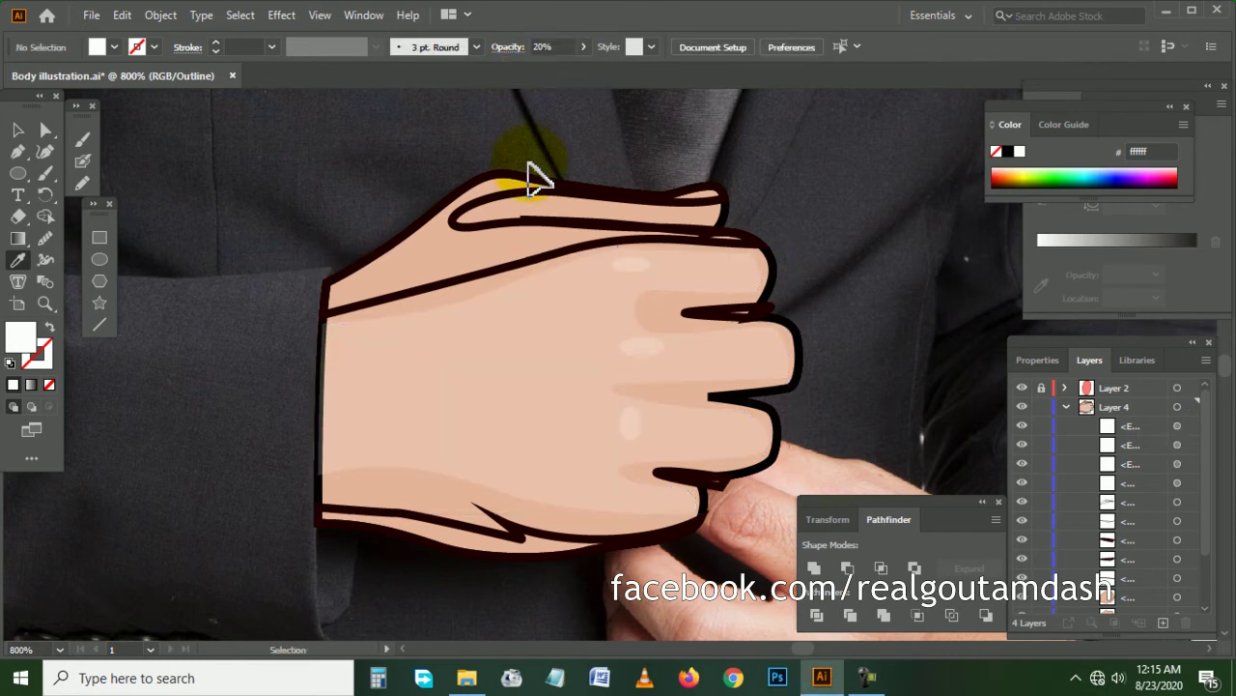
{"action": "left_click", "coordinate": [493, 186], "text": "ctrl"}
{"action": "left_click", "coordinate": [493, 182], "text": "ctrl"}
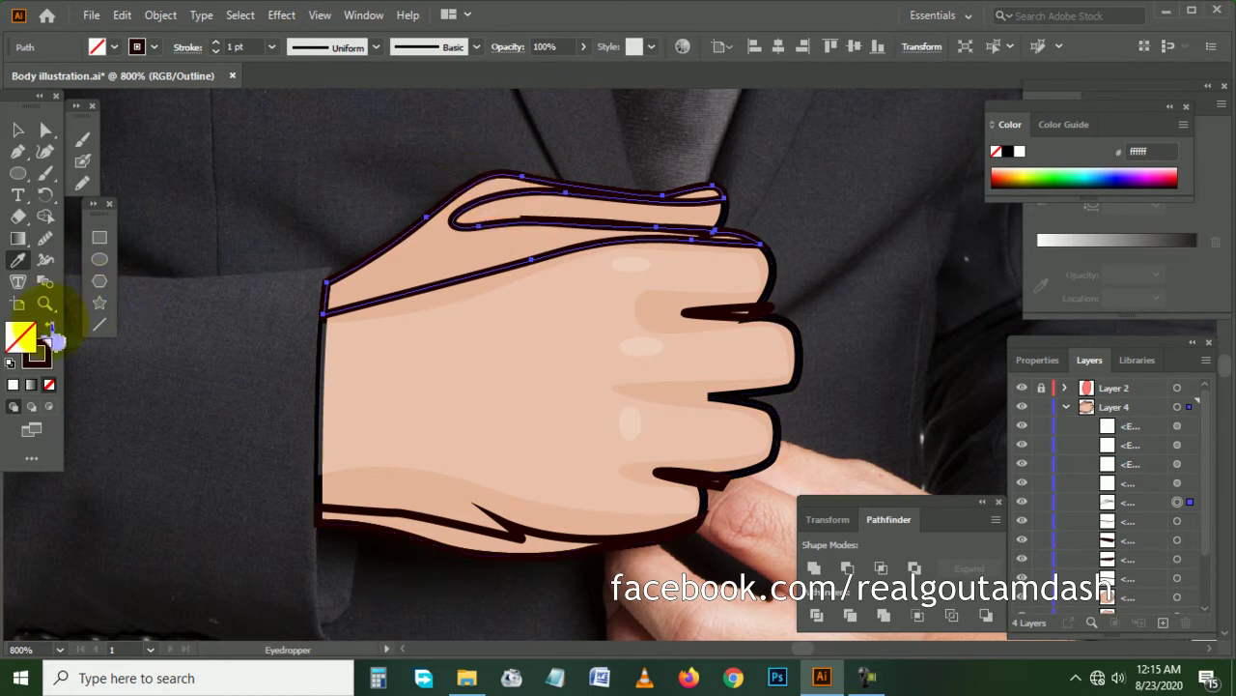
{"action": "left_click", "coordinate": [50, 329]}
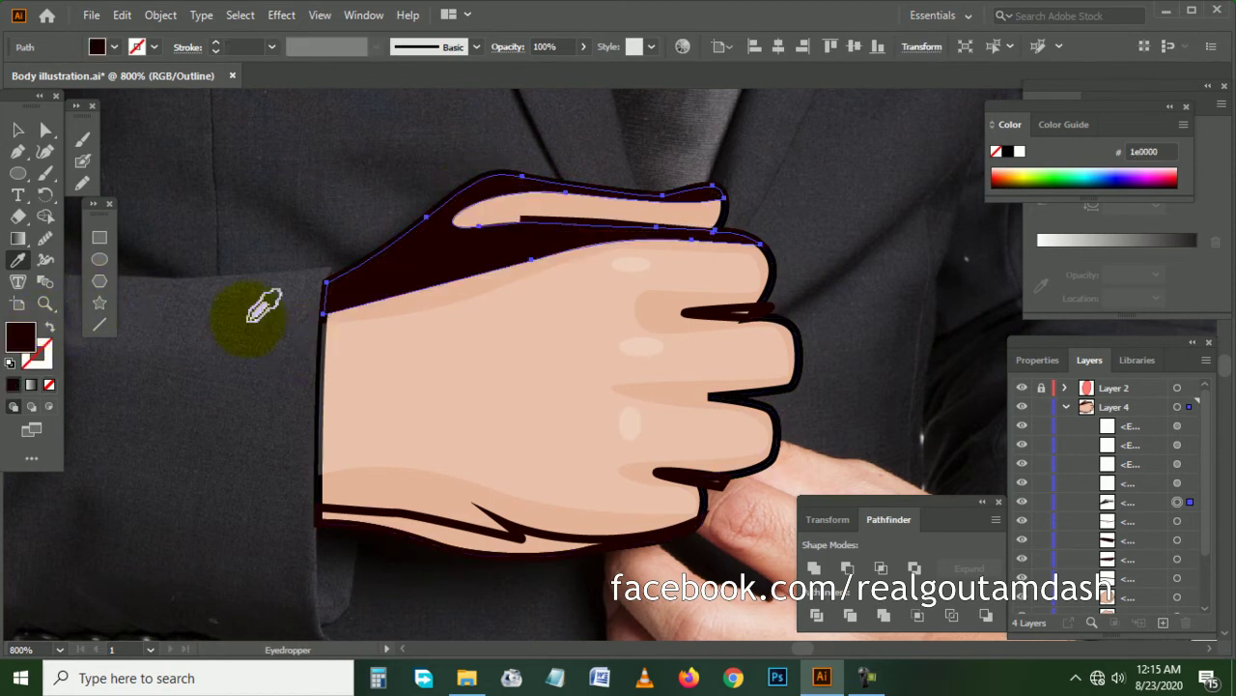
{"action": "left_click", "coordinate": [524, 70]}
{"action": "type", "text": "15"}
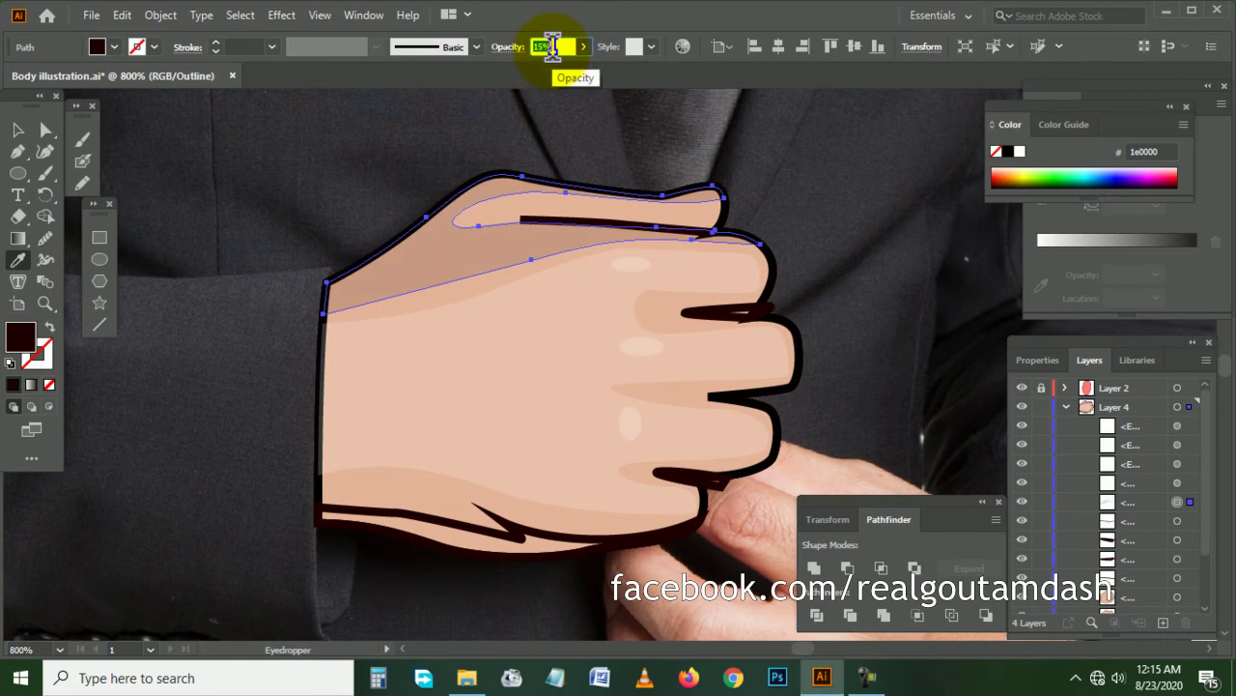
{"action": "key", "text": "ctrl+shift+a"}
{"action": "key", "text": "ctrl+minus"}
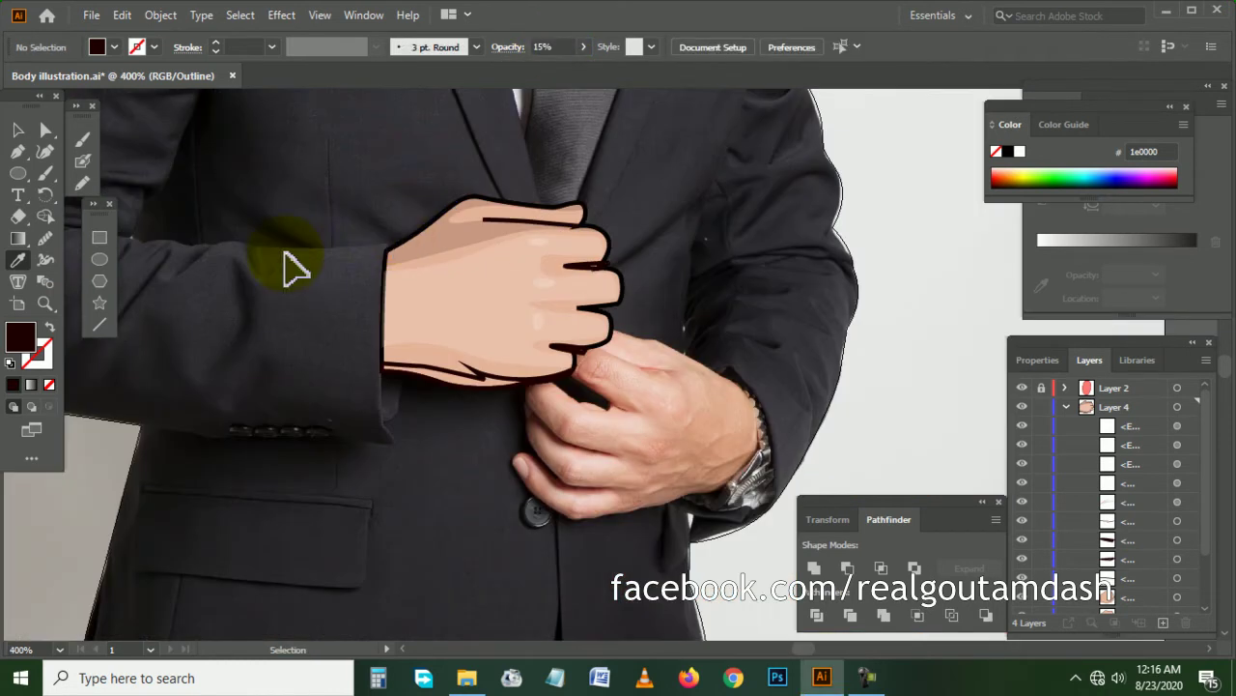
- Give the crease stroke on the hand's back a tapered width profile and 40% opacity
{"action": "scroll", "coordinate": [391, 435], "scroll_direction": "right", "scroll_amount": 2}
{"action": "scroll", "coordinate": [380, 418], "scroll_direction": "up", "scroll_amount": 1}
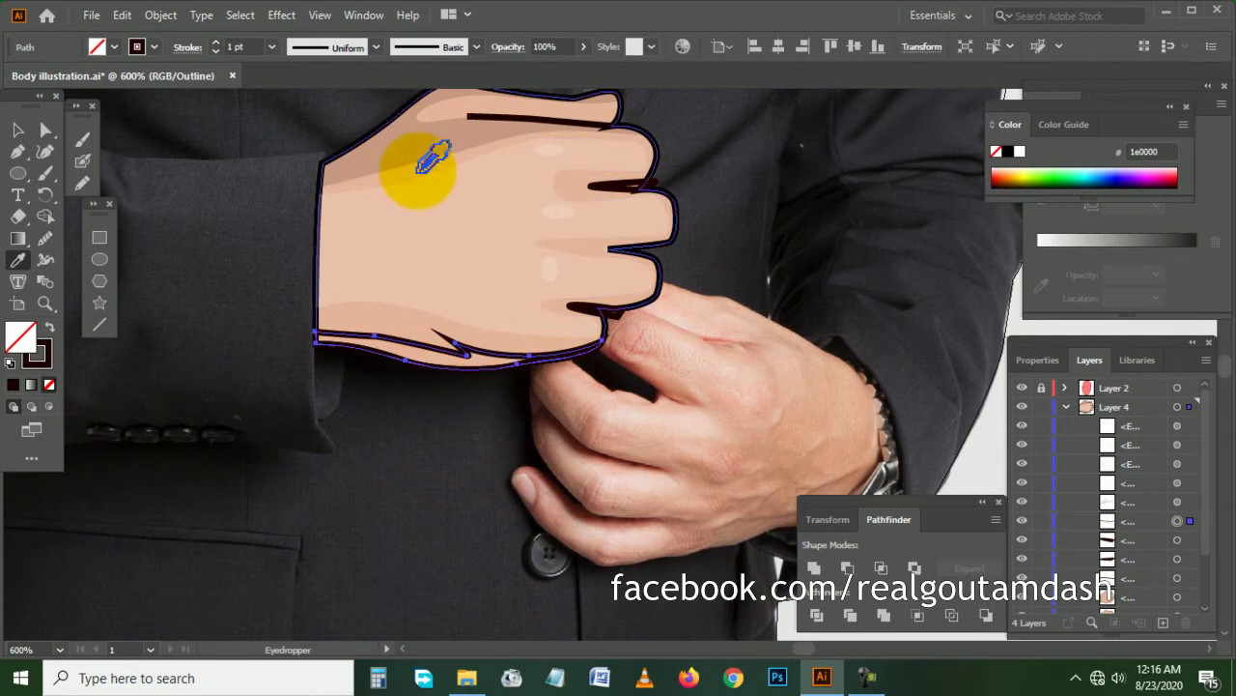
{"action": "scroll", "coordinate": [406, 213], "scroll_direction": "right", "scroll_amount": 2}
{"action": "scroll", "coordinate": [435, 220], "scroll_direction": "up", "scroll_amount": 2}
{"action": "key", "text": "ctrl"}
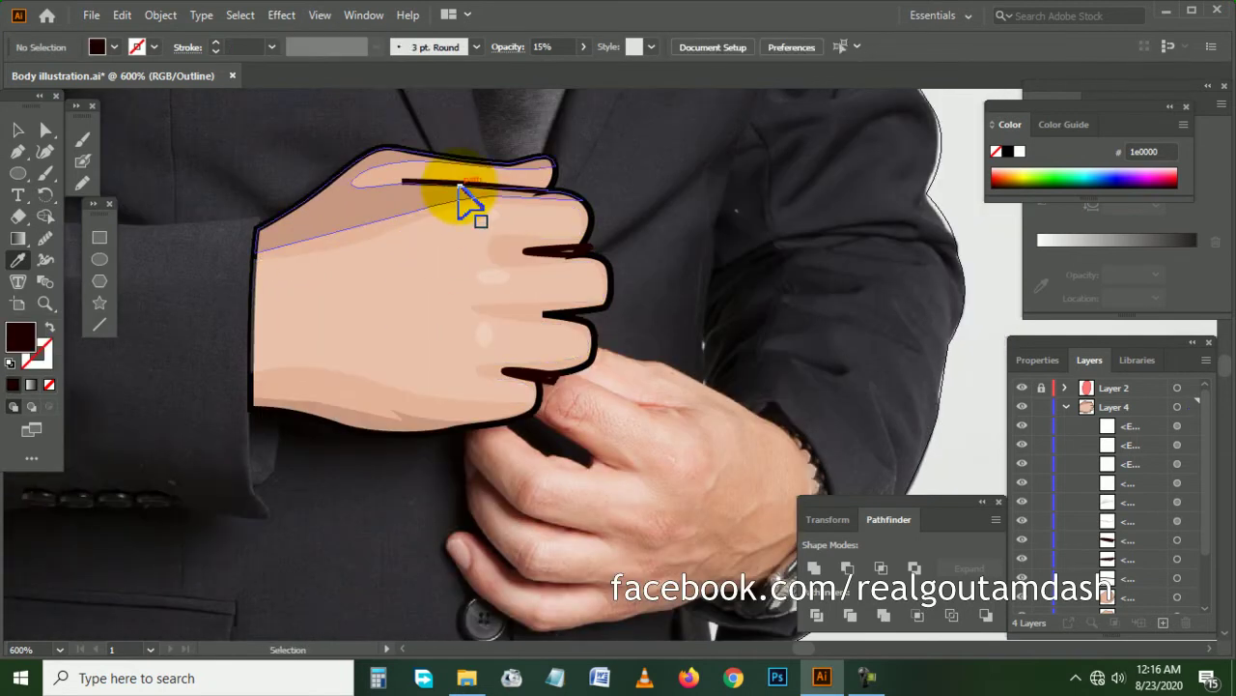
{"action": "left_click", "coordinate": [460, 185], "text": "ctrl"}
{"action": "left_click", "coordinate": [377, 46]}
{"action": "left_click", "coordinate": [320, 101]}
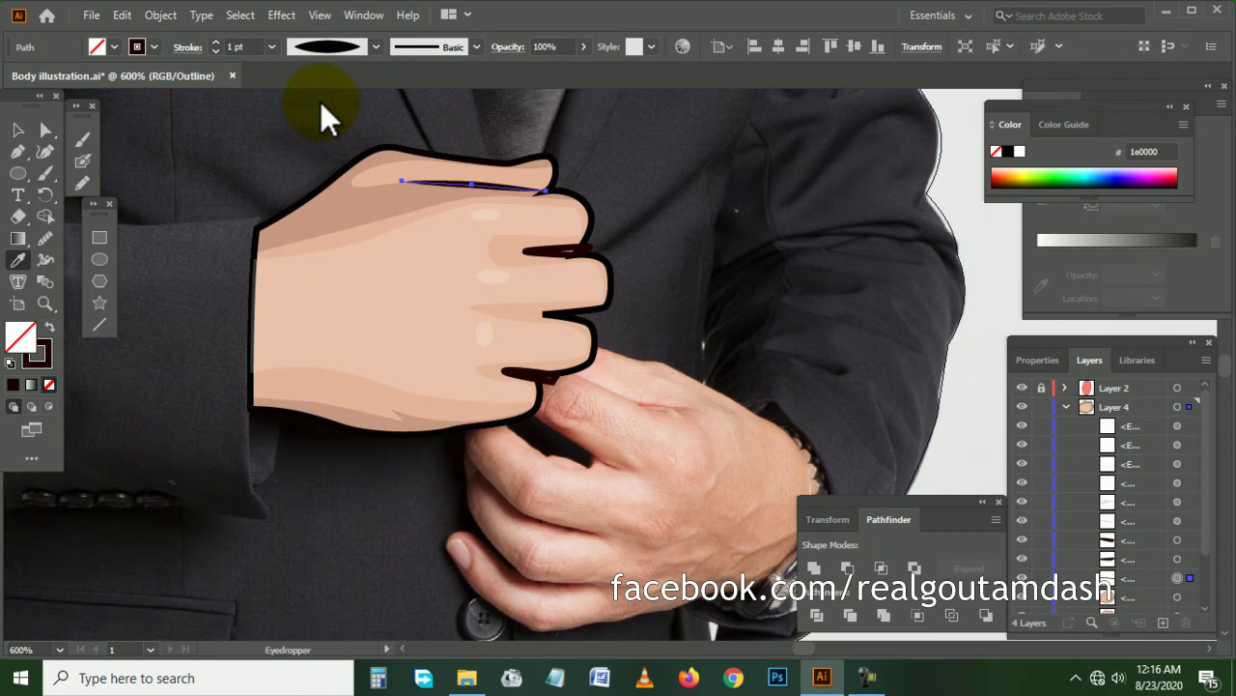
{"action": "left_click", "coordinate": [540, 70]}
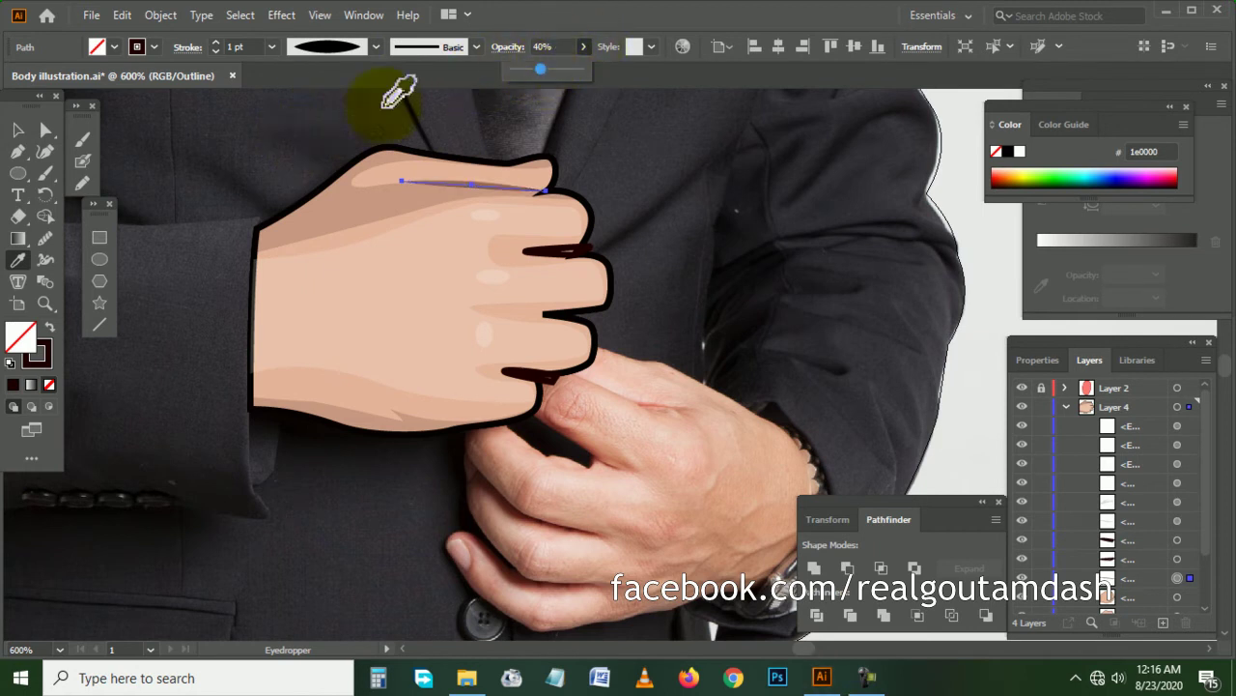
{"action": "left_click", "coordinate": [282, 153], "text": "ctrl"}
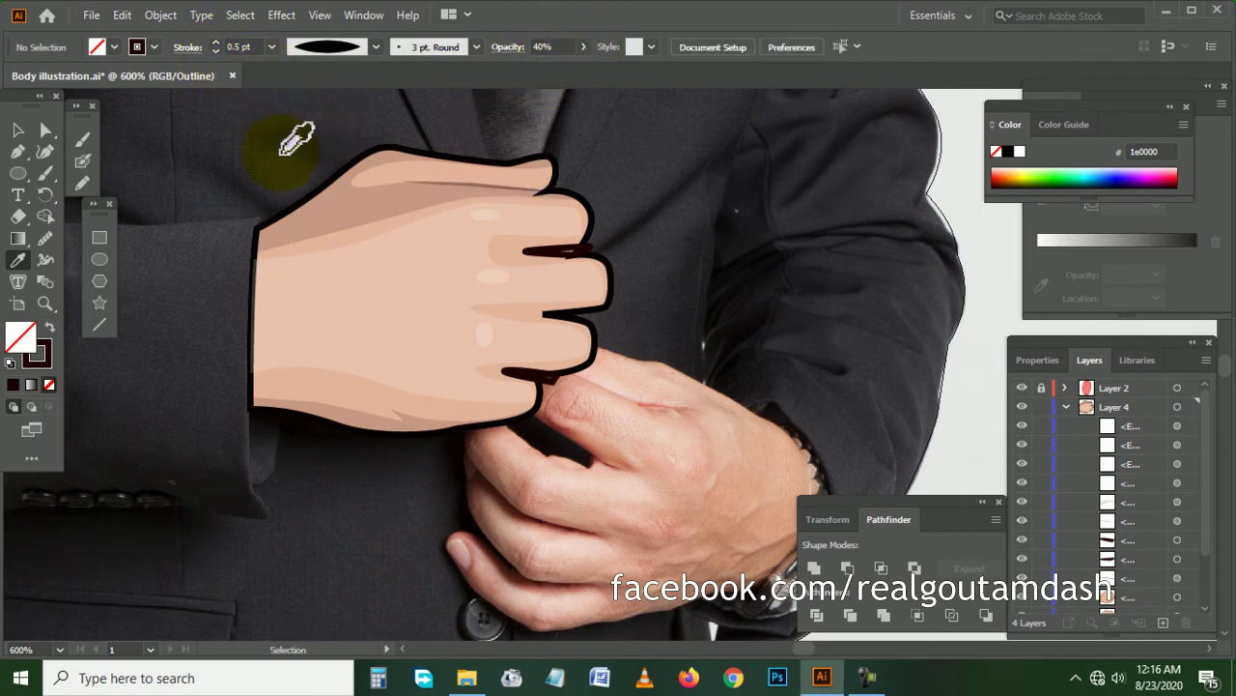
- Trim the upper finger crease to the finger and copy the dark translucent shading onto it
{"action": "scroll", "coordinate": [506, 243], "scroll_direction": "up", "scroll_amount": 1}
{"action": "left_click_drag", "start_coordinate": [561, 230], "coordinate": [522, 232]}
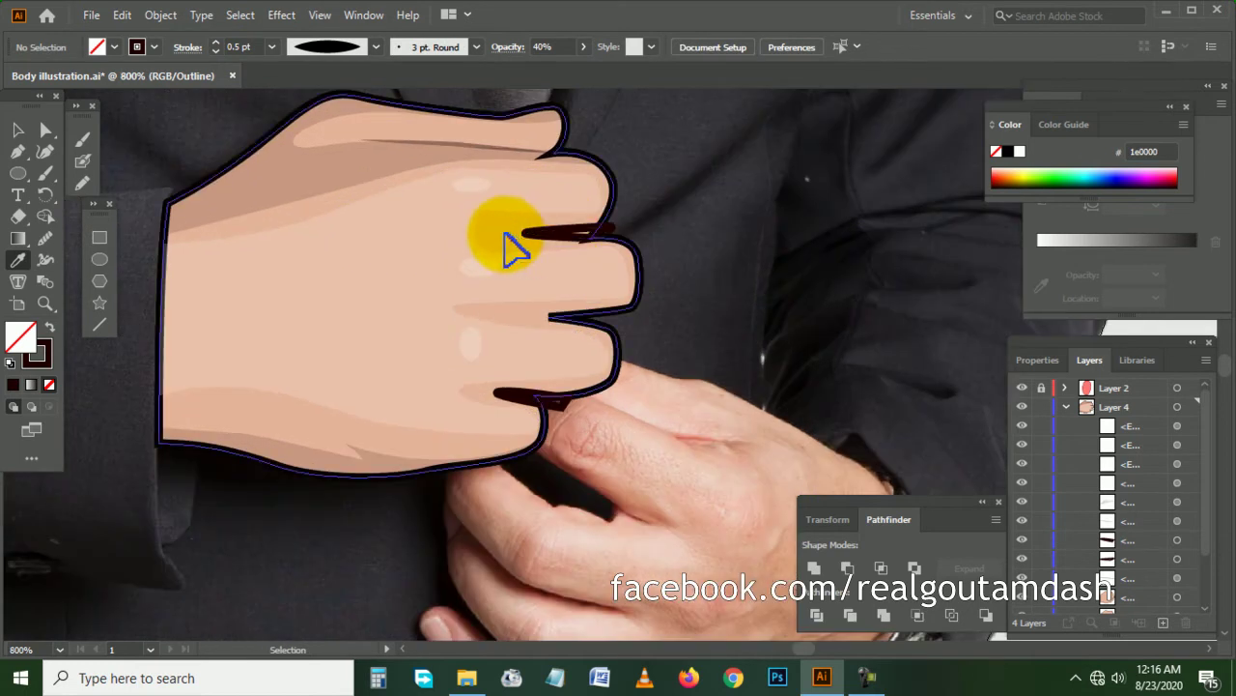
{"action": "left_click", "coordinate": [505, 242], "text": "ctrl"}
{"action": "scroll", "coordinate": [1167, 538], "scroll_direction": "down", "scroll_amount": 2}
{"action": "key", "text": "i"}
{"action": "left_click", "coordinate": [608, 235], "text": "ctrl+shift"}
{"action": "left_click", "coordinate": [879, 569]}
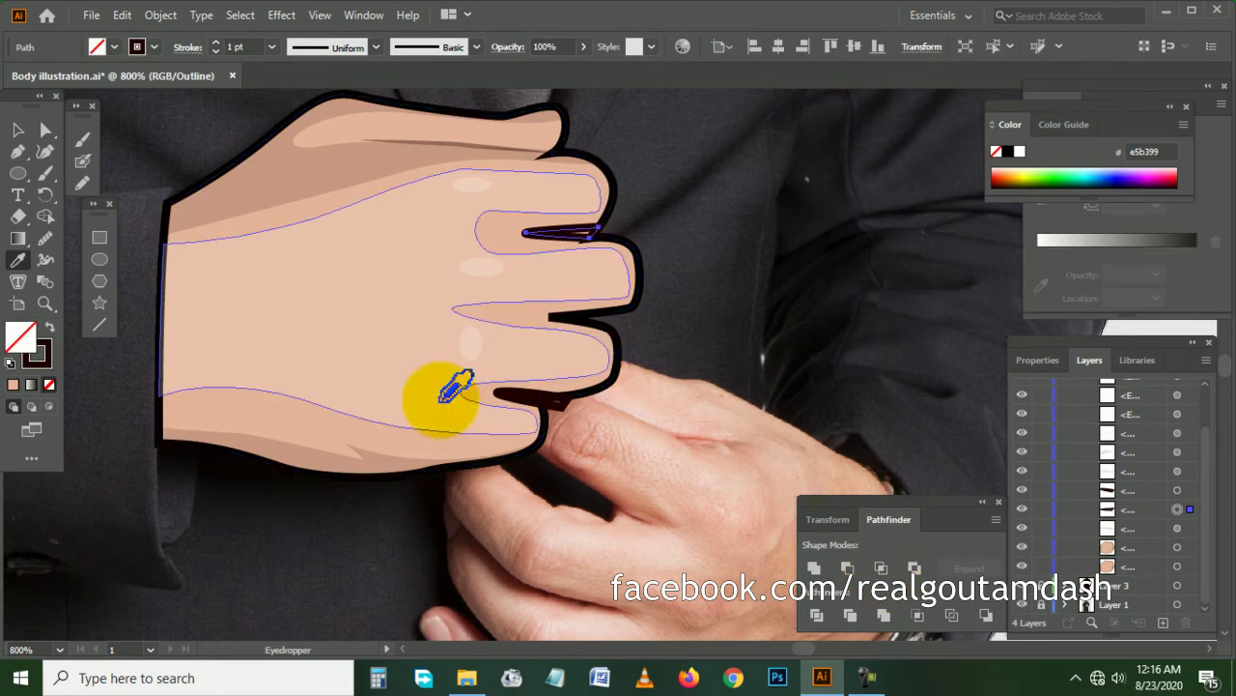
{"action": "left_click", "coordinate": [317, 425]}
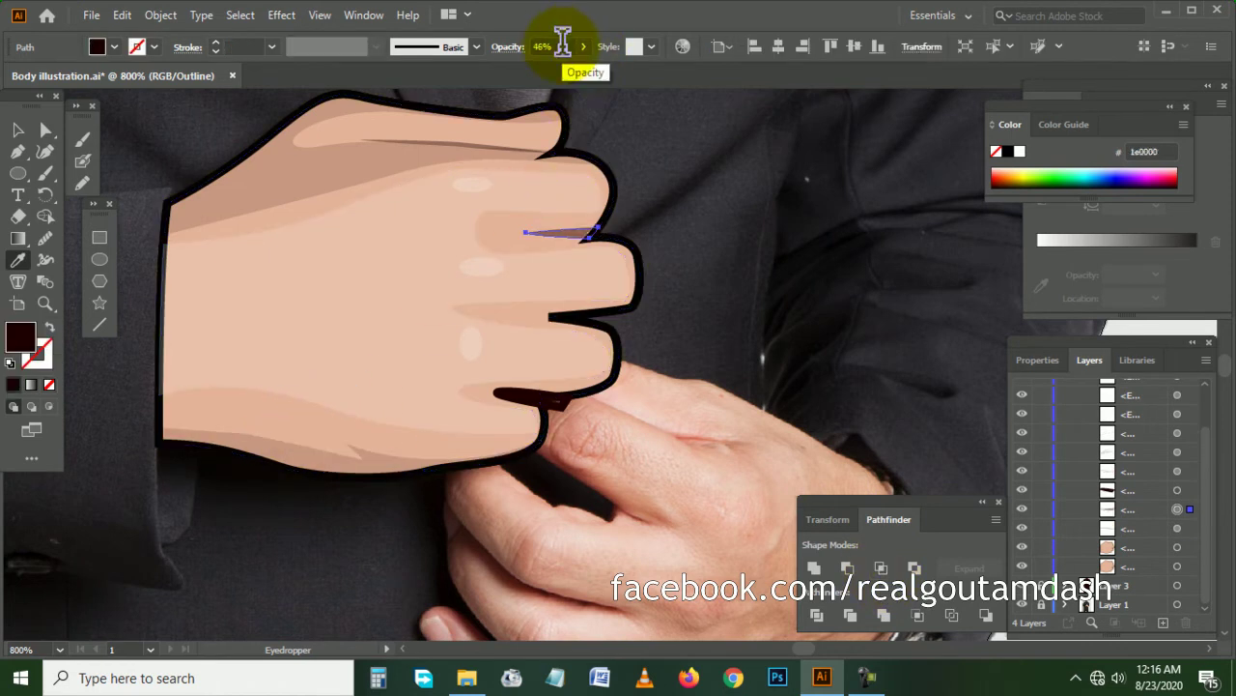
{"action": "left_click", "coordinate": [682, 184]}
- Copy the dark translucent shading onto the small lower crease, leaving it at 45%
{"action": "scroll", "coordinate": [667, 232], "scroll_direction": "down", "scroll_amount": 2}
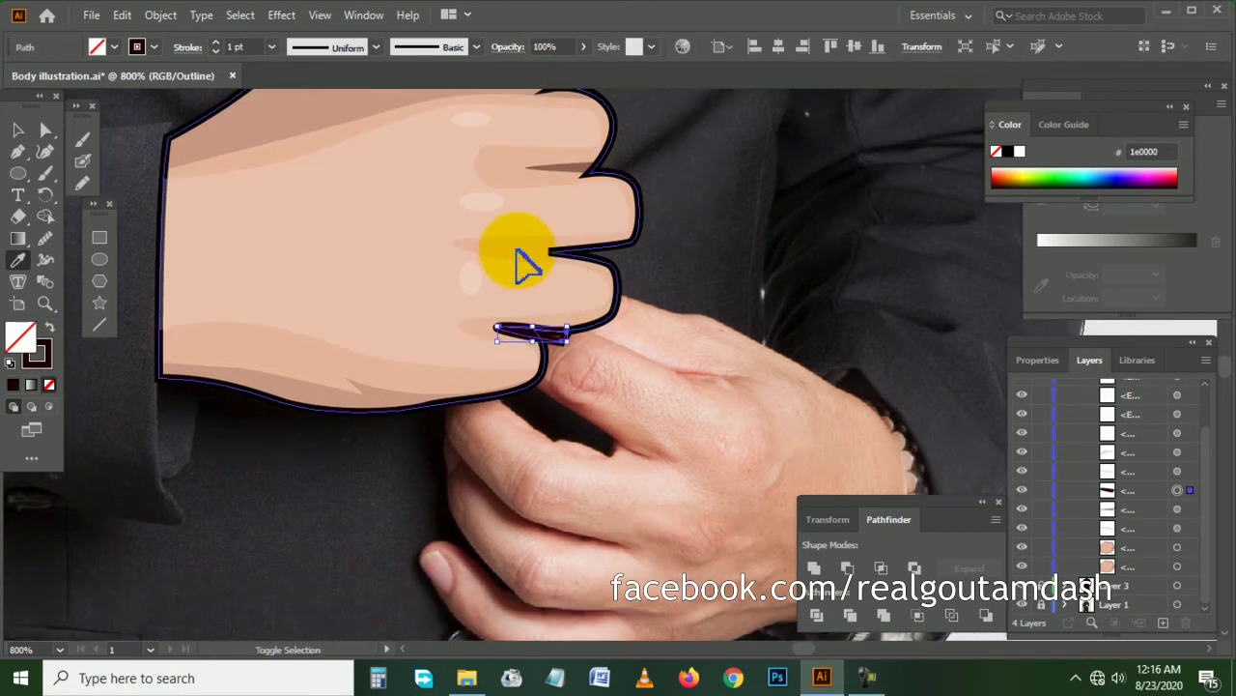
{"action": "left_click", "coordinate": [480, 386], "text": "ctrl"}
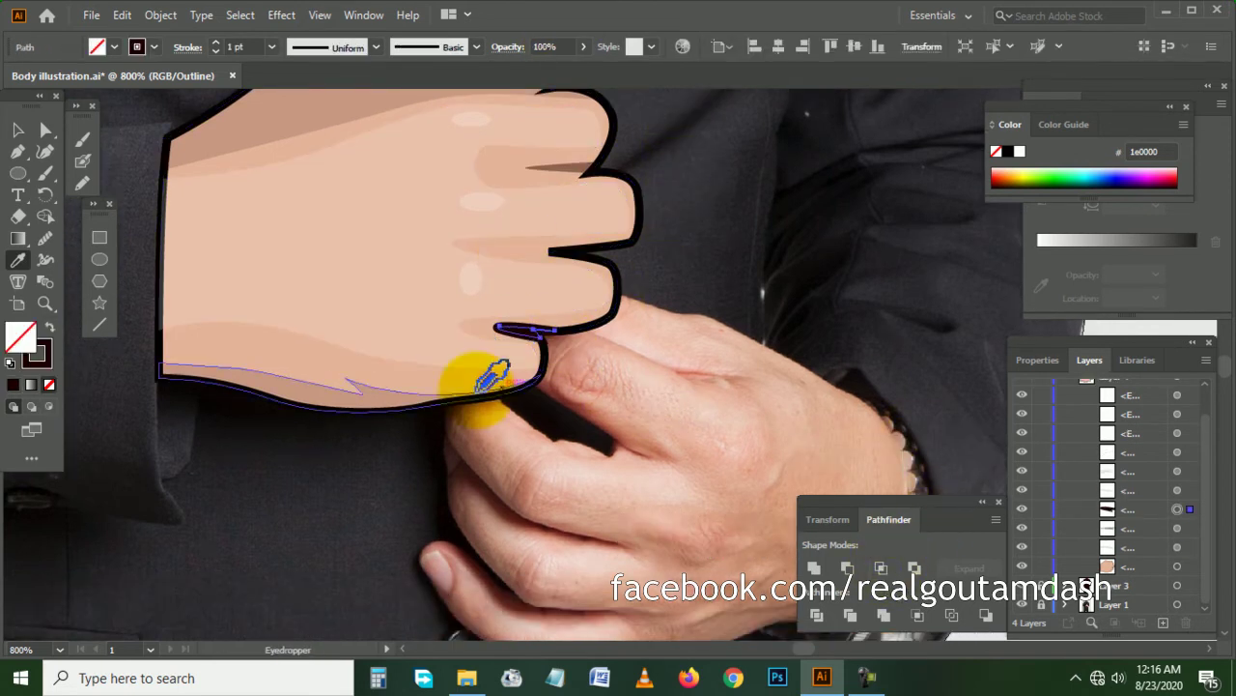
{"action": "left_click", "coordinate": [522, 330], "text": "ctrl"}
{"action": "left_click", "coordinate": [570, 165]}
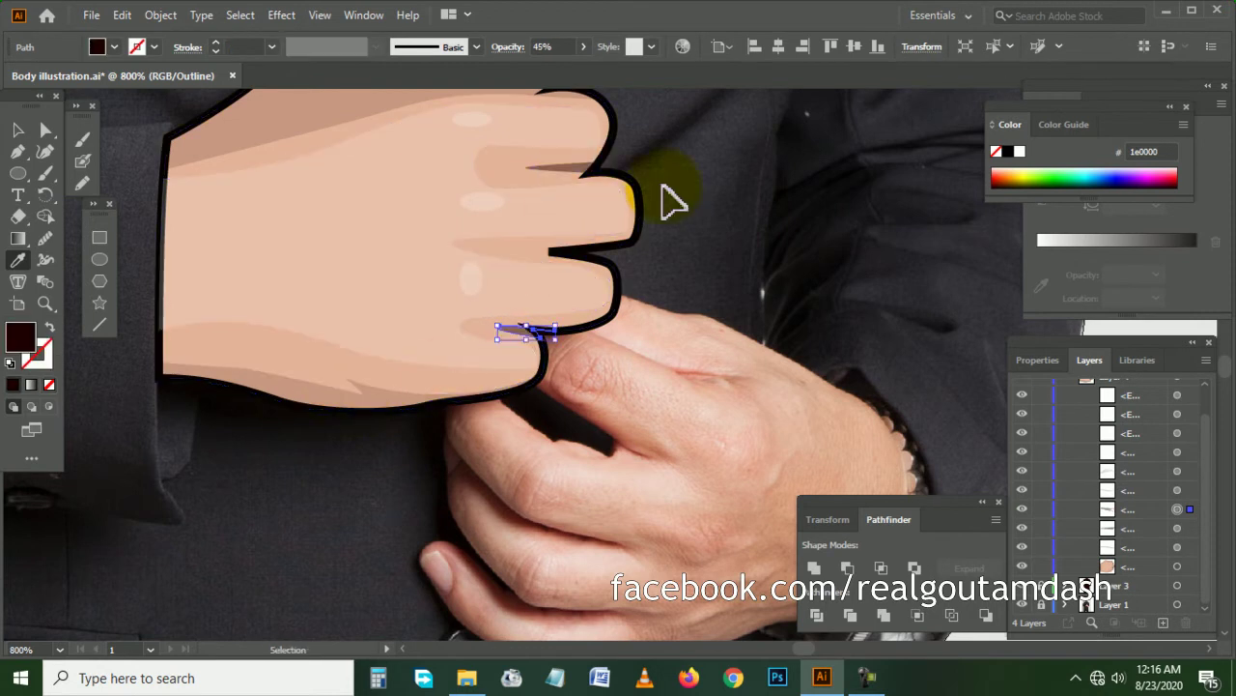
{"action": "left_click", "coordinate": [673, 200], "text": "ctrl"}
- Select the lower and upper crease paths together, then select the whole cartoon hand
{"action": "scroll", "coordinate": [707, 259], "scroll_direction": "down", "scroll_amount": 2}
{"action": "left_click", "coordinate": [21, 132]}
{"action": "scroll", "coordinate": [524, 316], "scroll_direction": "up", "scroll_amount": 2}
{"action": "left_click", "coordinate": [559, 290], "text": "ctrl"}
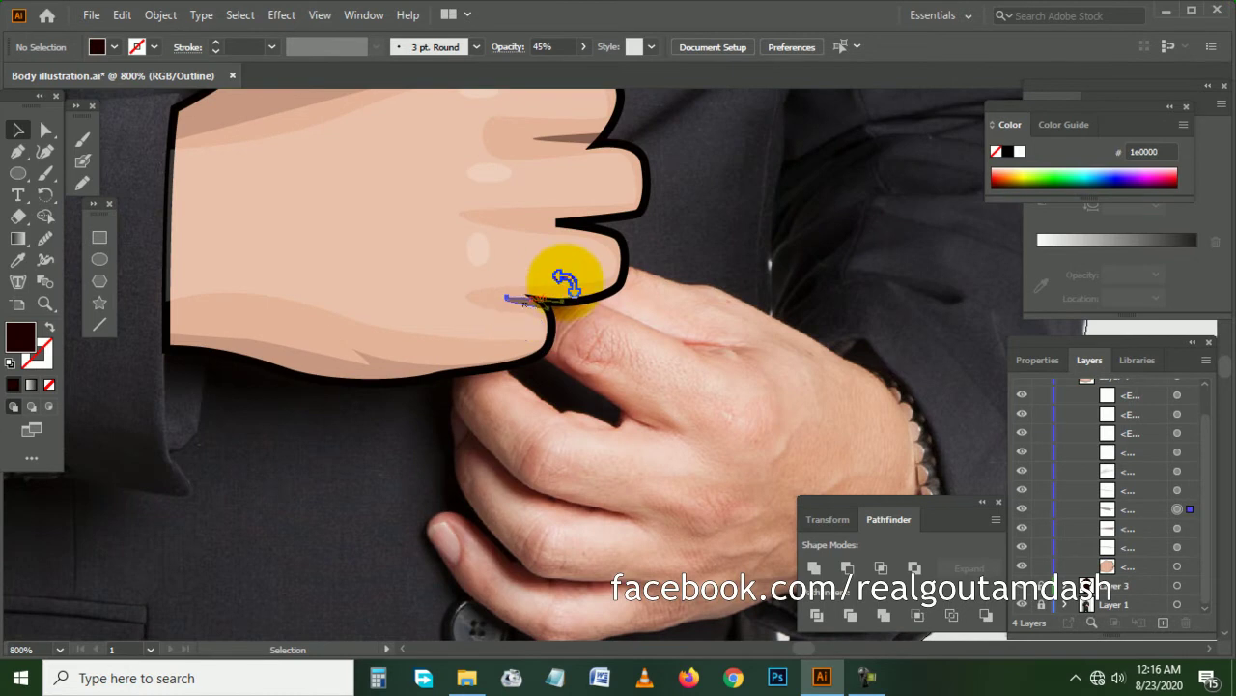
{"action": "left_click", "coordinate": [585, 143], "text": "shift"}
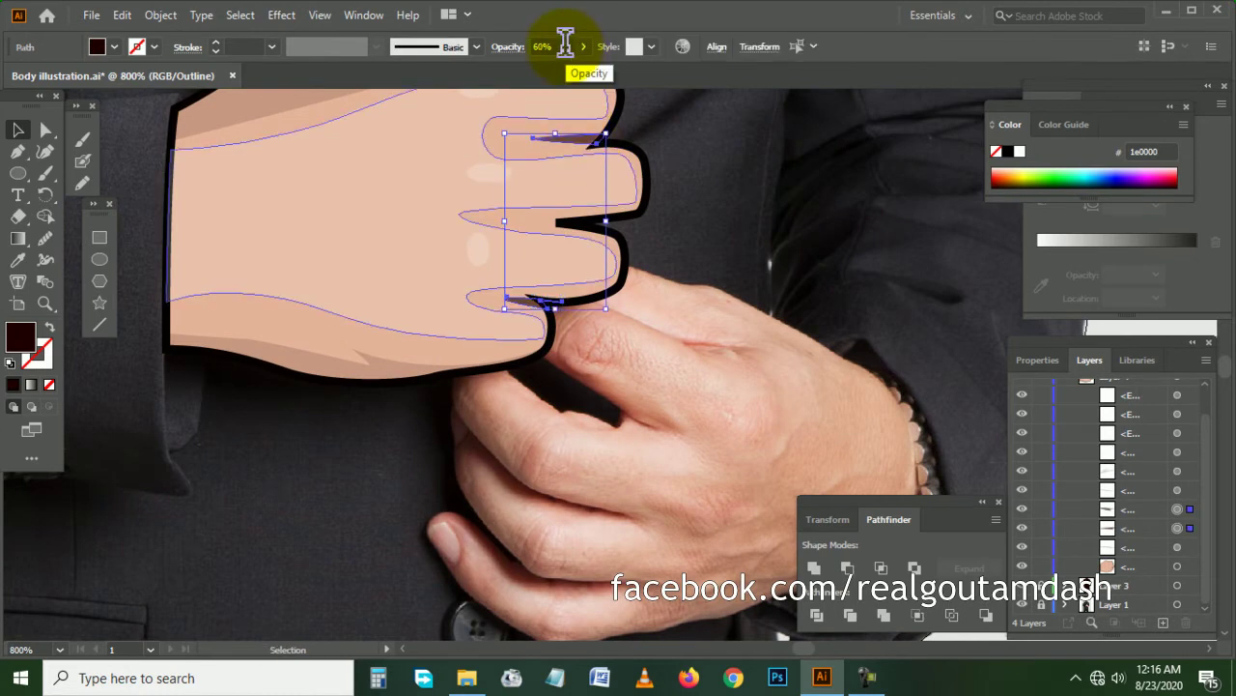
{"action": "left_click", "coordinate": [723, 262]}
{"action": "scroll", "coordinate": [723, 262], "scroll_direction": "down", "scroll_amount": 1}
{"action": "scroll", "coordinate": [679, 262], "scroll_direction": "up", "scroll_amount": 1}
{"action": "scroll", "coordinate": [628, 251], "scroll_direction": "left", "scroll_amount": 1}
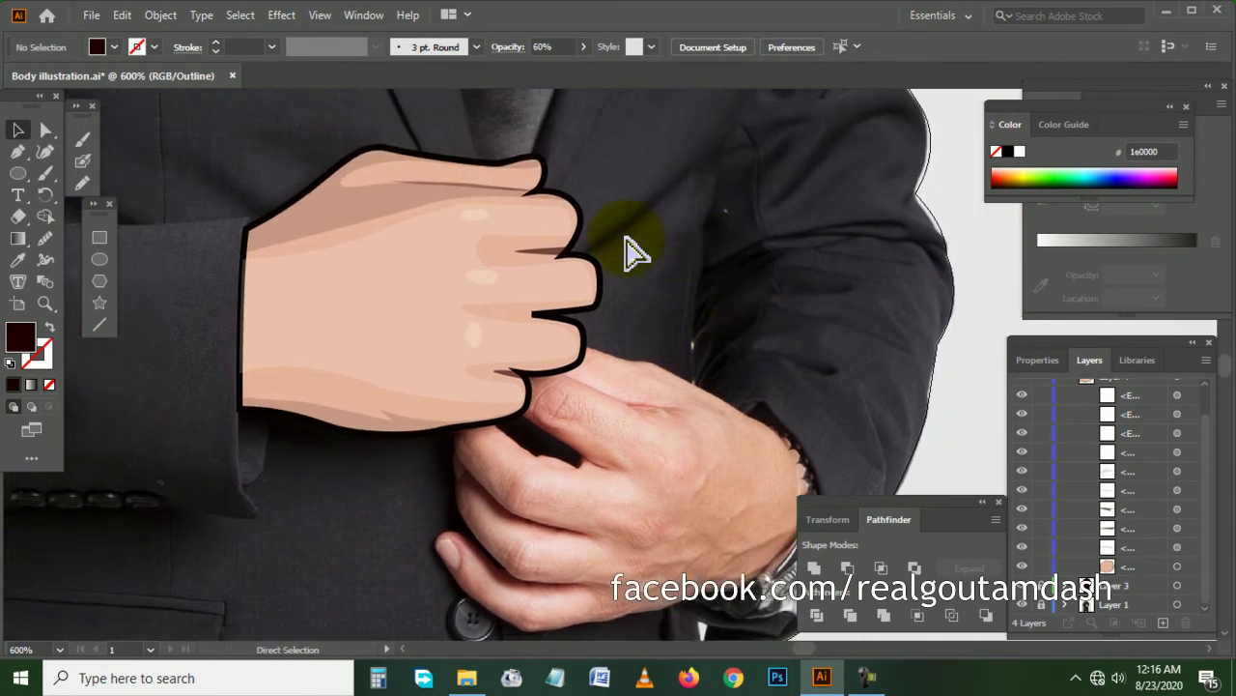
{"action": "scroll", "coordinate": [628, 251], "scroll_direction": "down", "scroll_amount": 1}
{"action": "left_click_drag", "start_coordinate": [350, 145], "coordinate": [715, 385]}
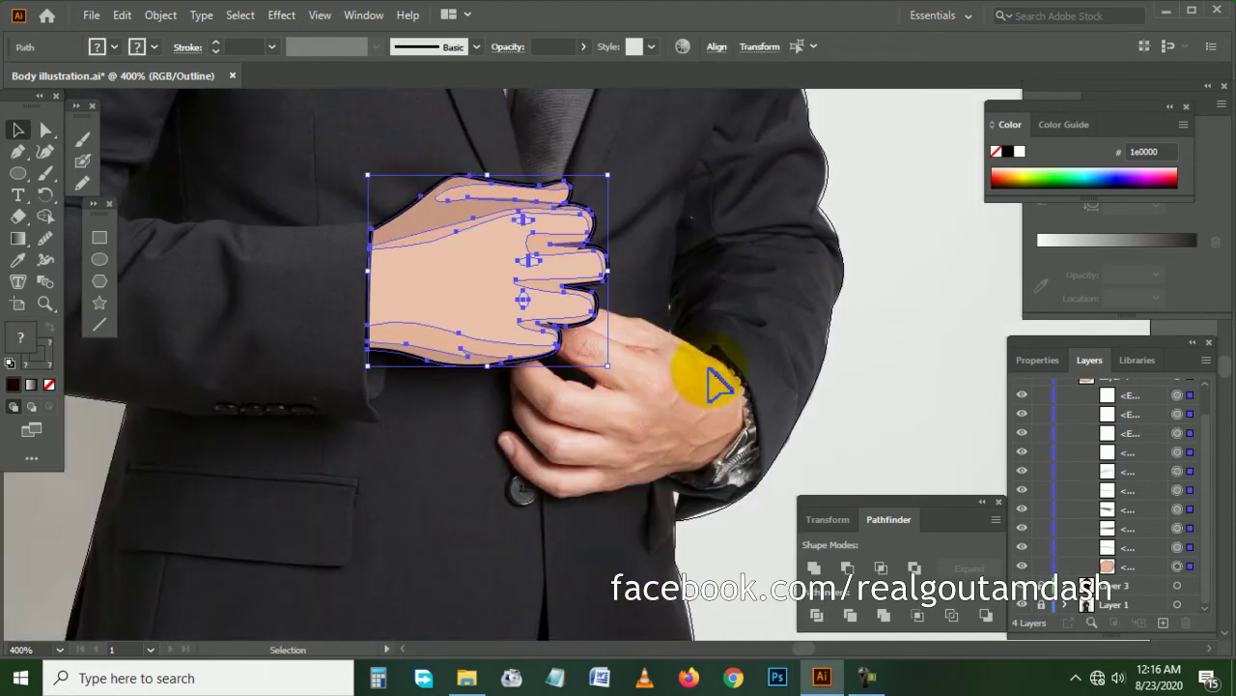
- Show the hand layer in outline view and zoom in close on the thumb tip
{"action": "left_click", "coordinate": [723, 323]}
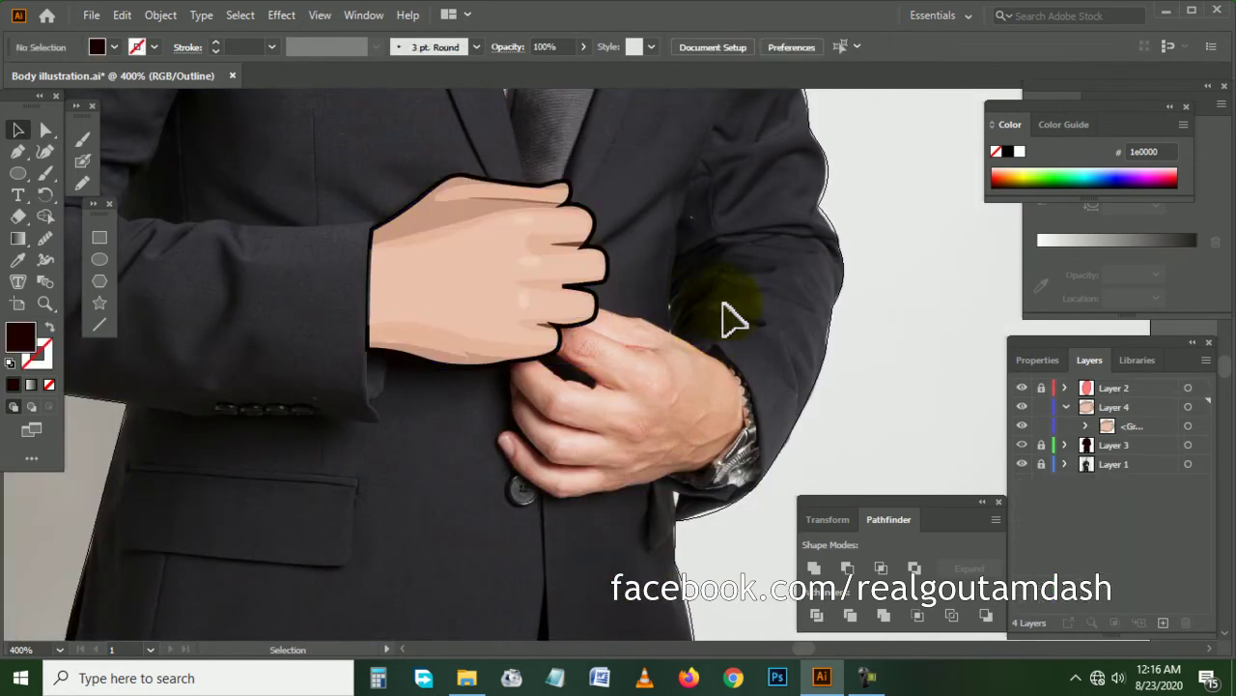
{"action": "scroll", "coordinate": [722, 317], "scroll_direction": "up", "scroll_amount": 1}
{"action": "left_click", "coordinate": [1067, 406]}
{"action": "left_click", "coordinate": [1022, 407]}
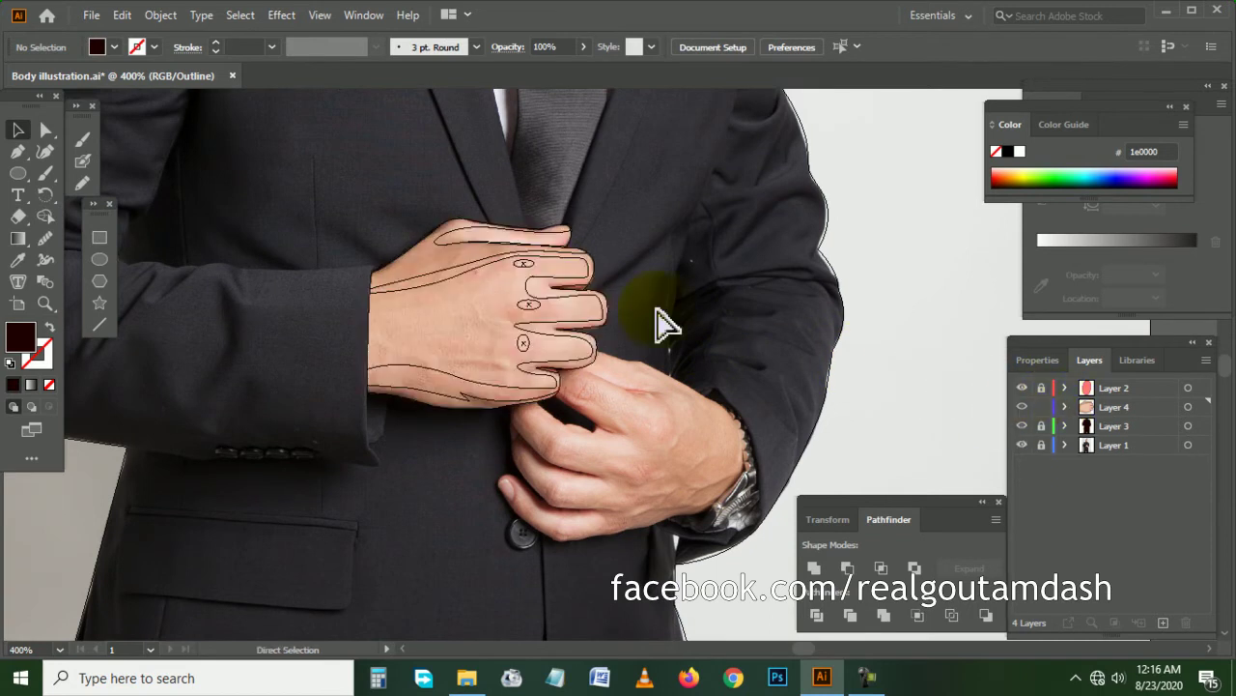
{"action": "scroll", "coordinate": [560, 254], "scroll_direction": "up", "scroll_amount": 5}
{"action": "scroll", "coordinate": [483, 222], "scroll_direction": "left", "scroll_amount": 3}
{"action": "scroll", "coordinate": [106, 188], "scroll_direction": "up", "scroll_amount": 1}
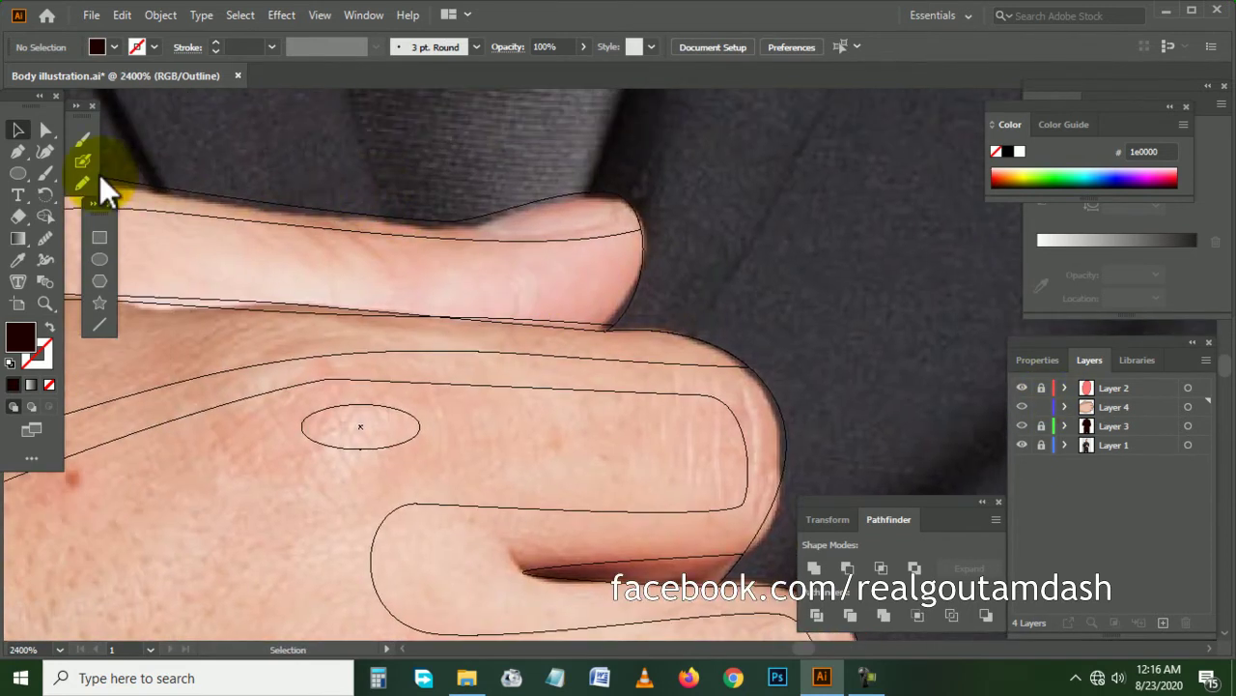
- Draw a closed curved thumbnail outline over the thumb tip with the Pen tool
{"action": "left_click", "coordinate": [51, 338]}
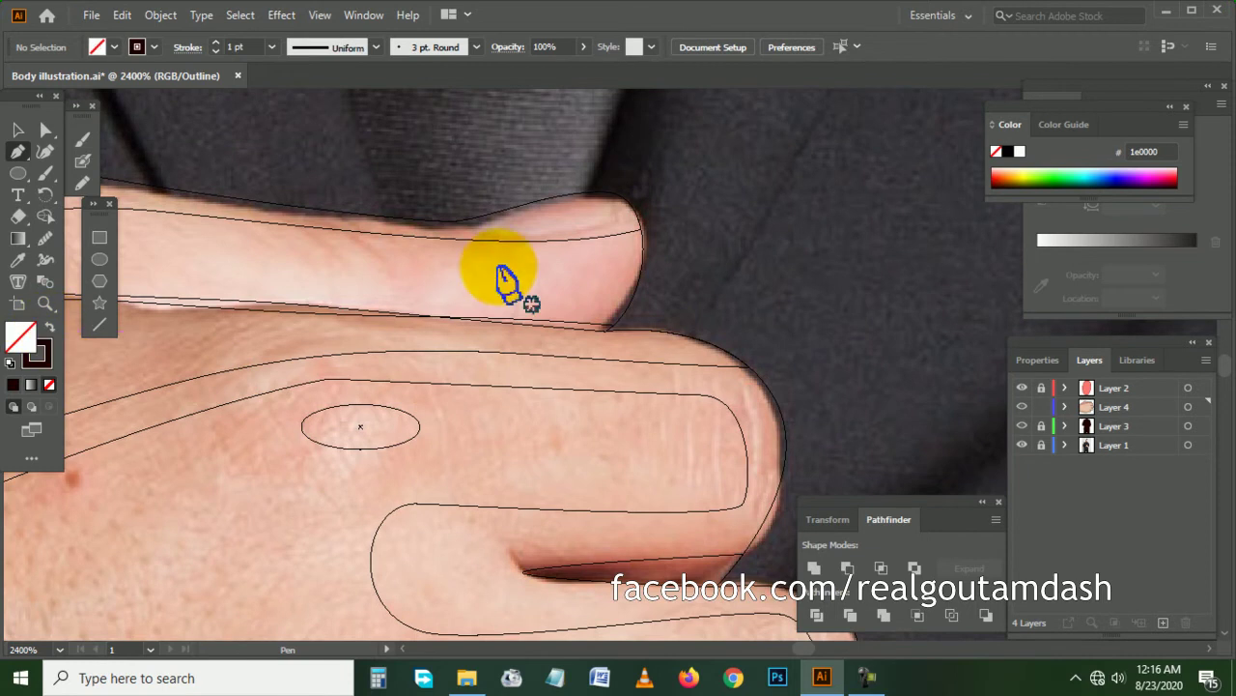
{"action": "scroll", "coordinate": [499, 284], "scroll_direction": "right", "scroll_amount": 1}
{"action": "mouse_move", "coordinate": [440, 219]}
{"action": "left_mouse_down"}
{"action": "mouse_move", "coordinate": [535, 253]}
{"action": "mouse_move", "coordinate": [623, 220]}
{"action": "left_mouse_up"}
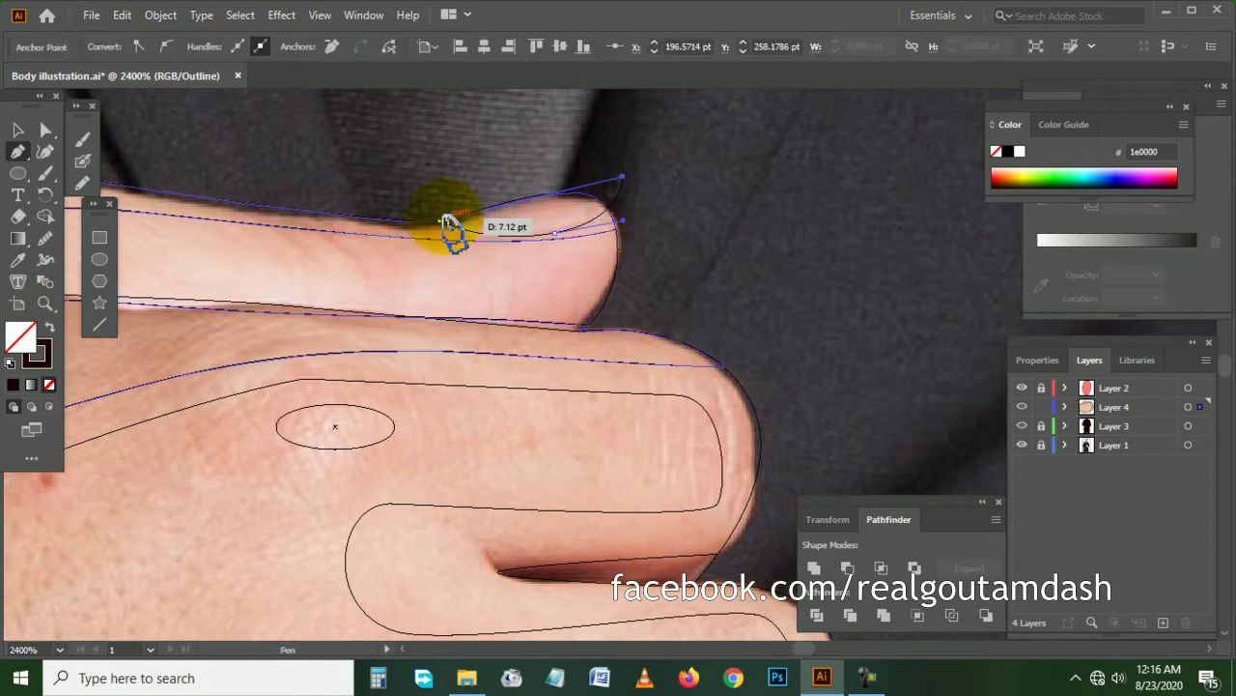
{"action": "left_click_drag", "start_coordinate": [440, 219], "coordinate": [418, 294]}
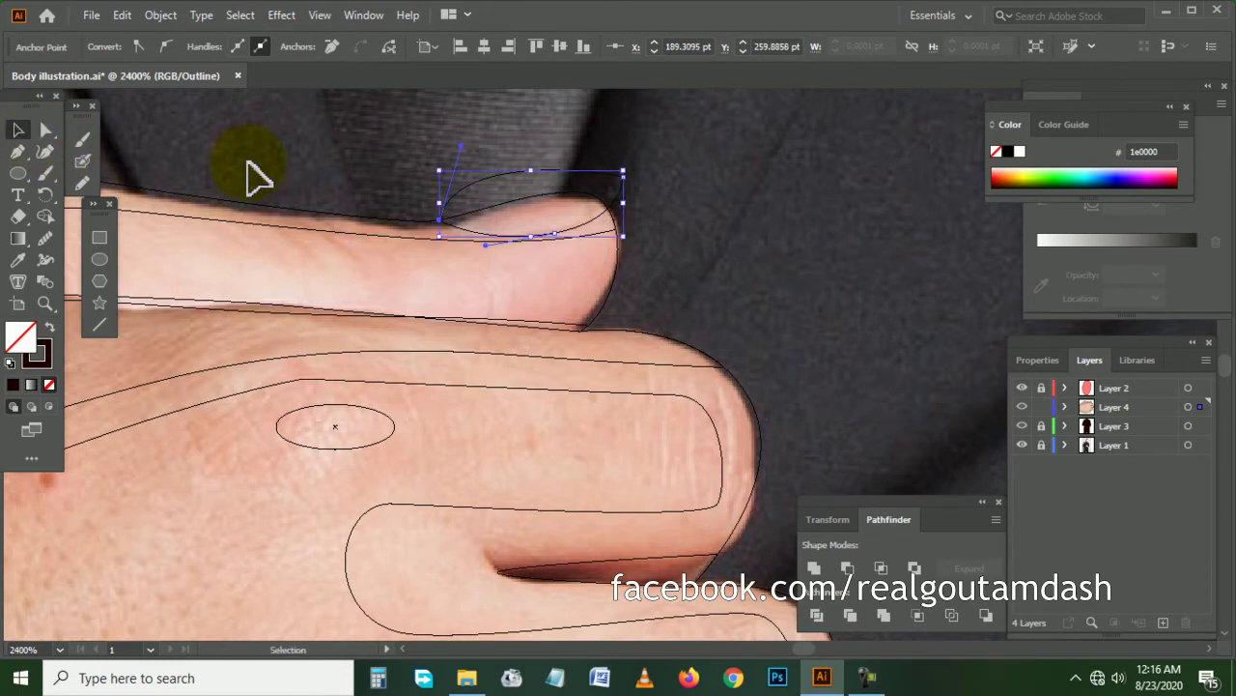
{"action": "left_click", "coordinate": [256, 177]}
{"action": "scroll", "coordinate": [495, 216], "scroll_direction": "down", "scroll_amount": 3}
- Return the hand layer to full-colour view and briefly select the cartoon hand
{"action": "left_click", "coordinate": [1022, 407], "text": "ctrl"}
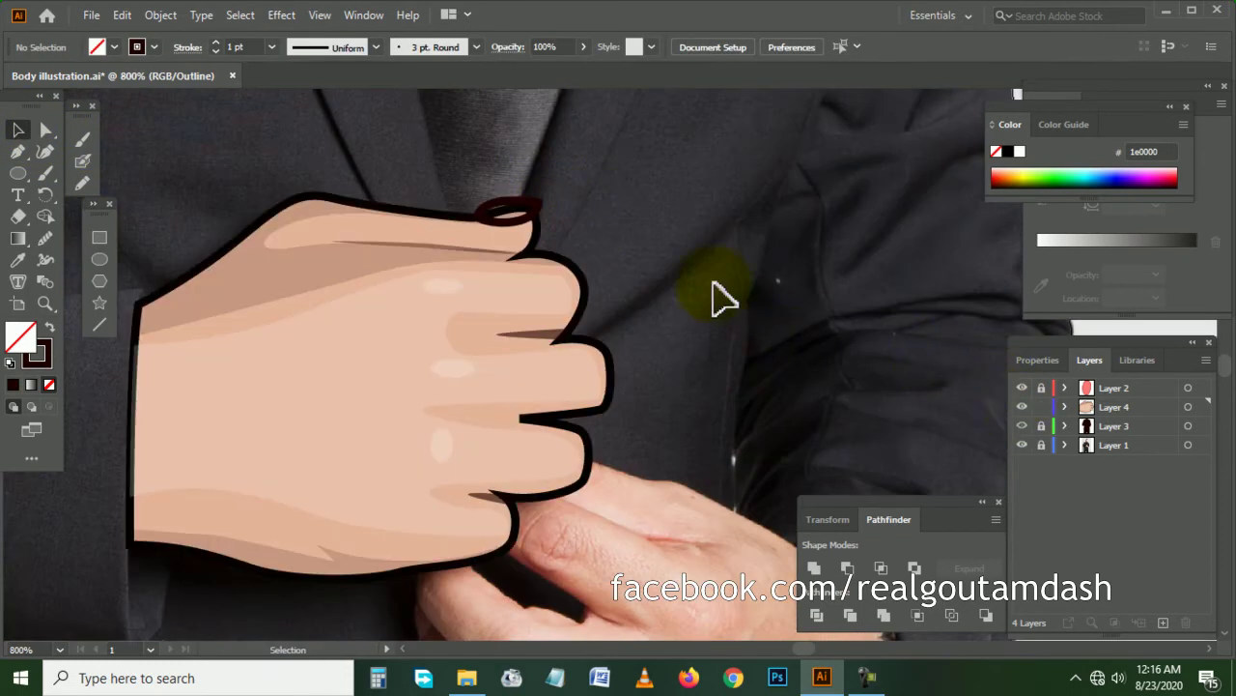
{"action": "left_click", "coordinate": [469, 358]}
{"action": "right_click", "coordinate": [462, 350]}
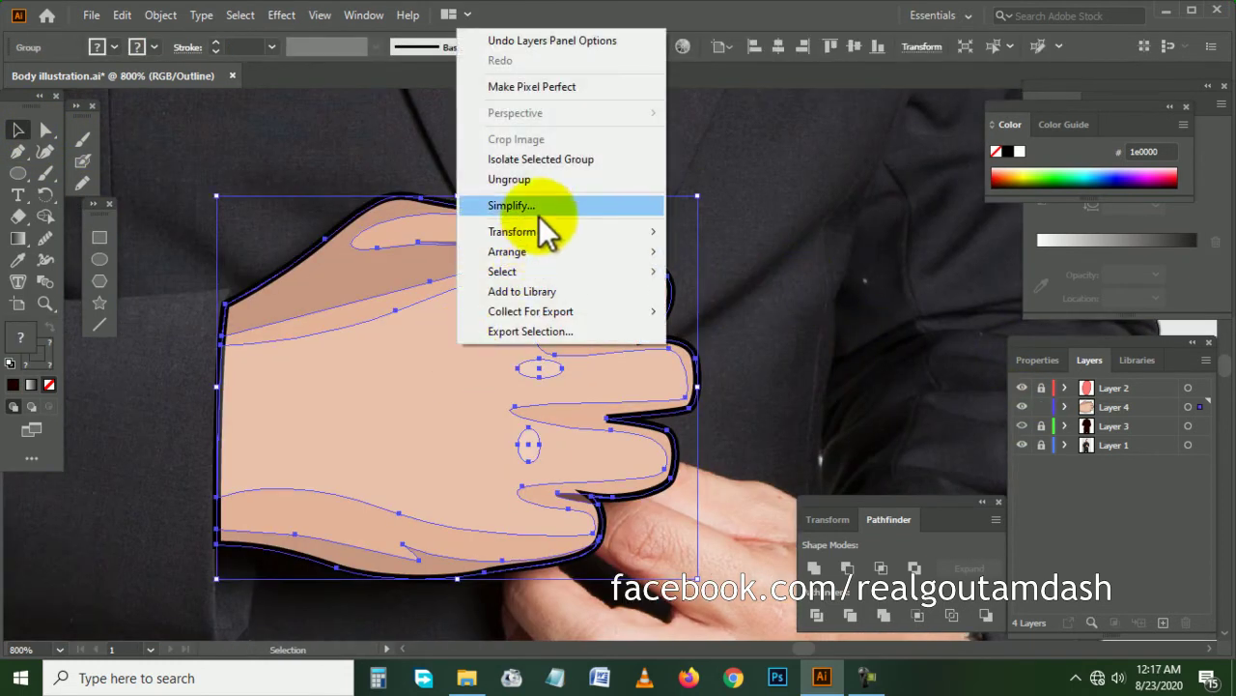
{"action": "left_click", "coordinate": [511, 205]}
{"action": "left_click", "coordinate": [767, 268]}
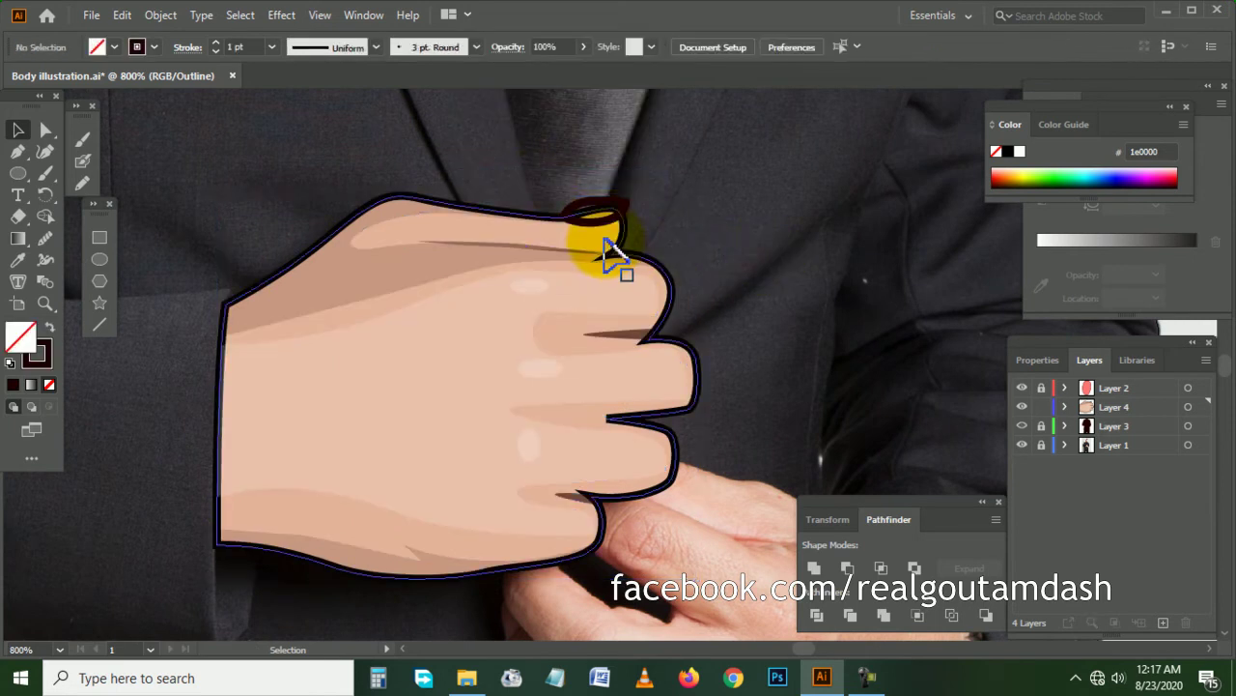
- Intersect the thumbnail with the hand's skin shape and give it a faint white highlight
{"action": "left_click", "coordinate": [606, 249]}
{"action": "left_click", "coordinate": [1063, 406]}
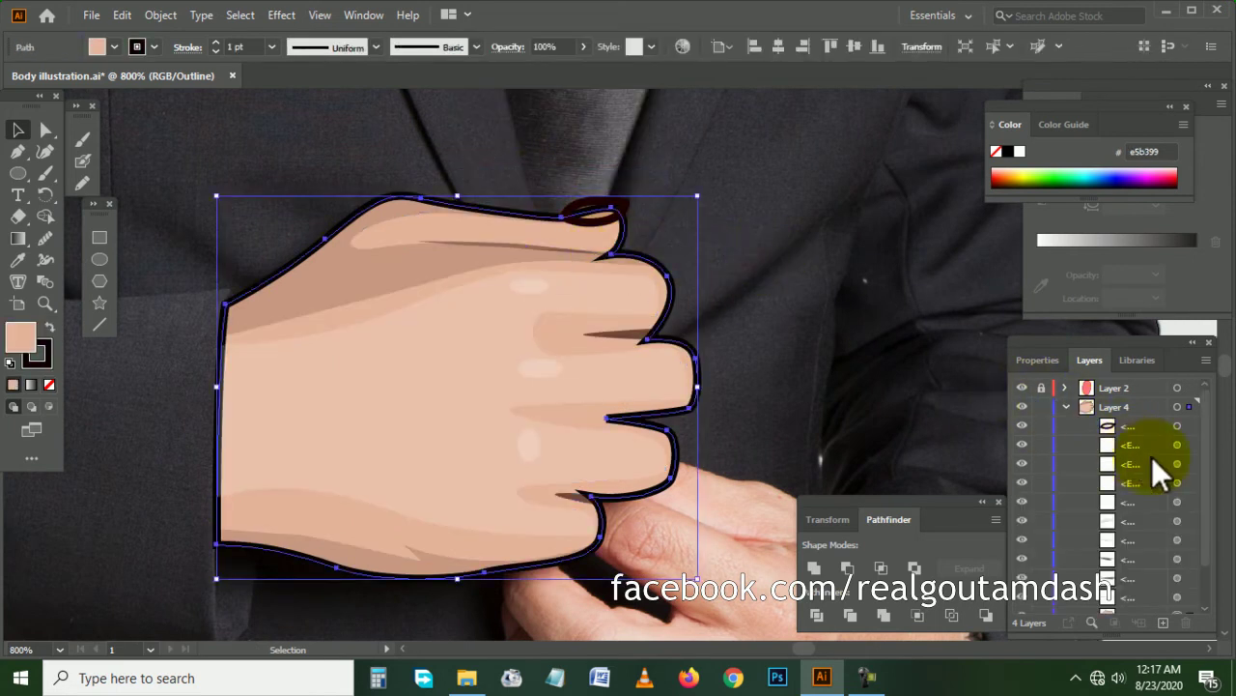
{"action": "scroll", "coordinate": [1159, 479], "scroll_direction": "down", "scroll_amount": 1}
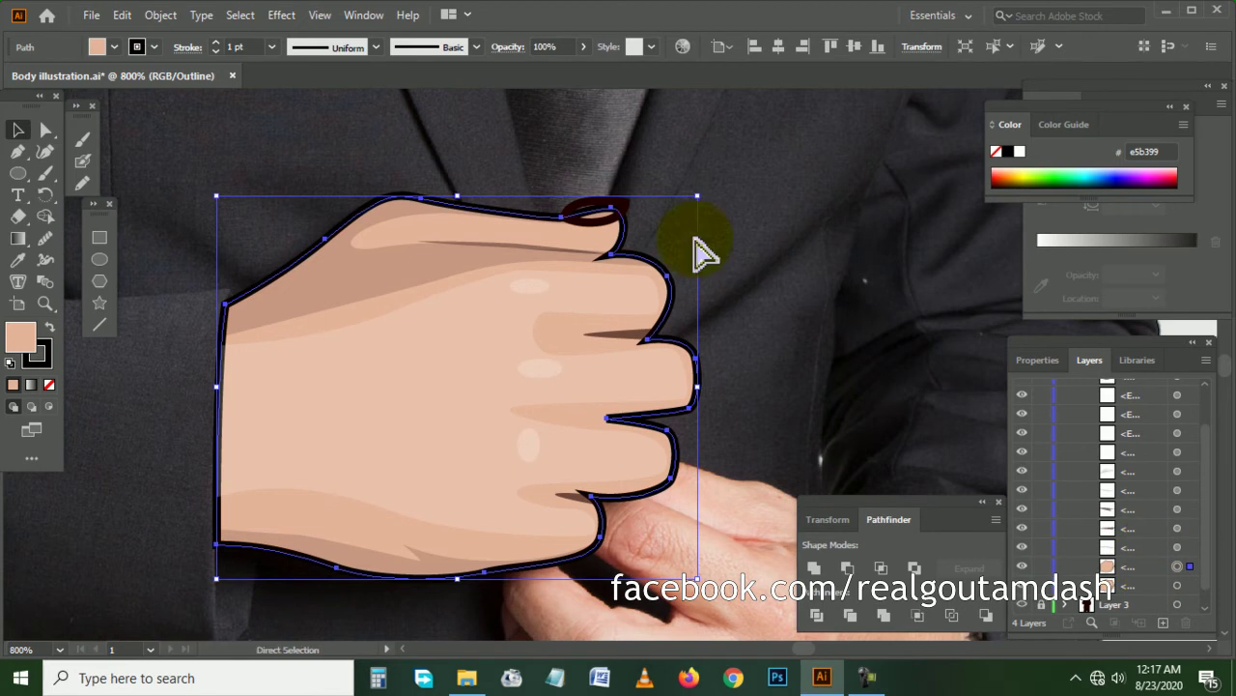
{"action": "scroll", "coordinate": [619, 203], "scroll_direction": "up", "scroll_amount": 2}
{"action": "left_click", "coordinate": [607, 229], "text": "shift"}
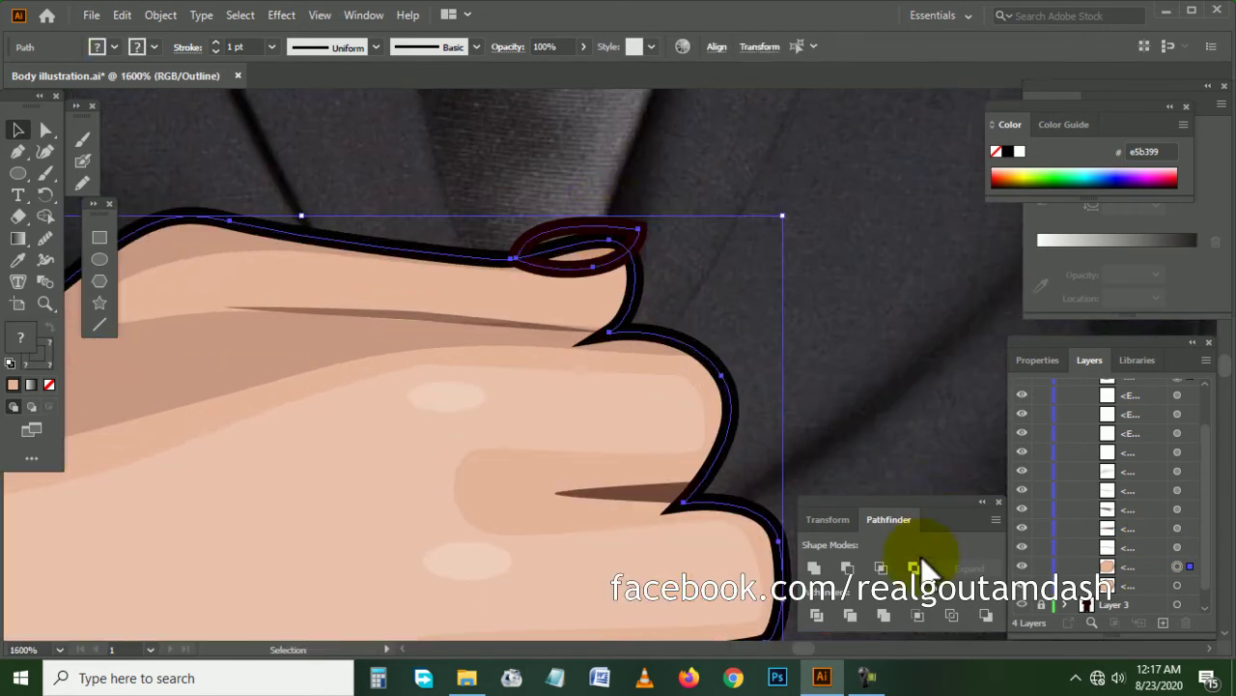
{"action": "left_click", "coordinate": [878, 570]}
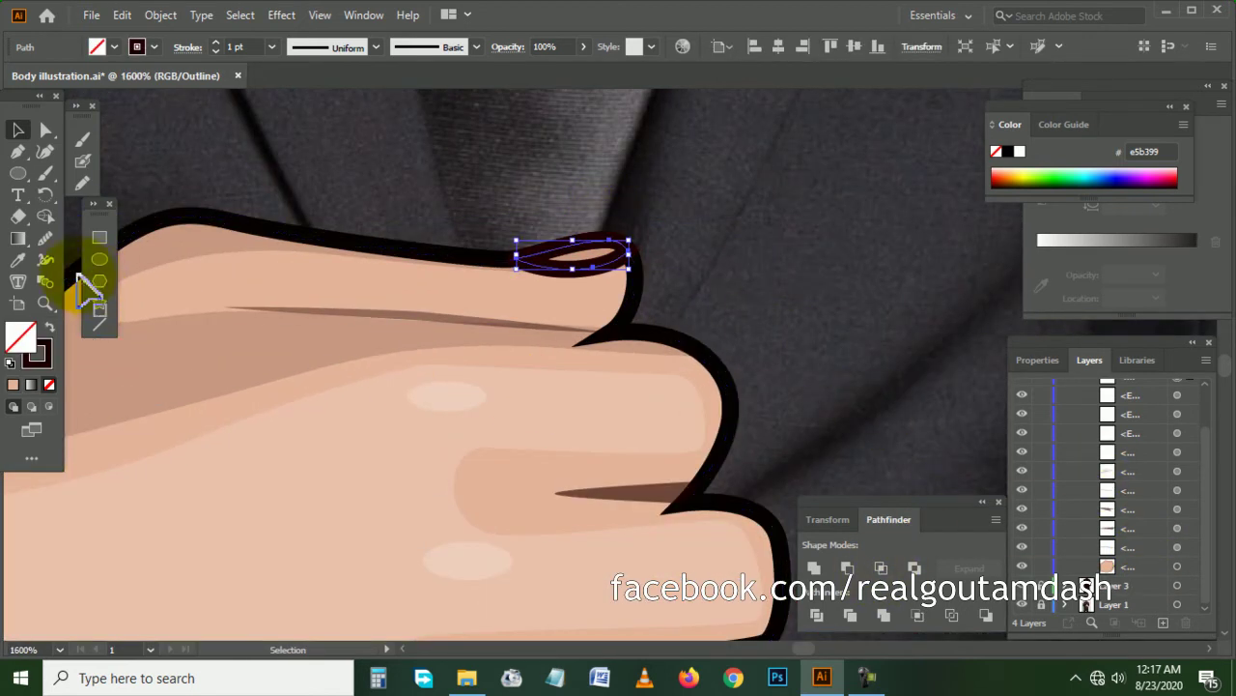
{"action": "left_click", "coordinate": [497, 338]}
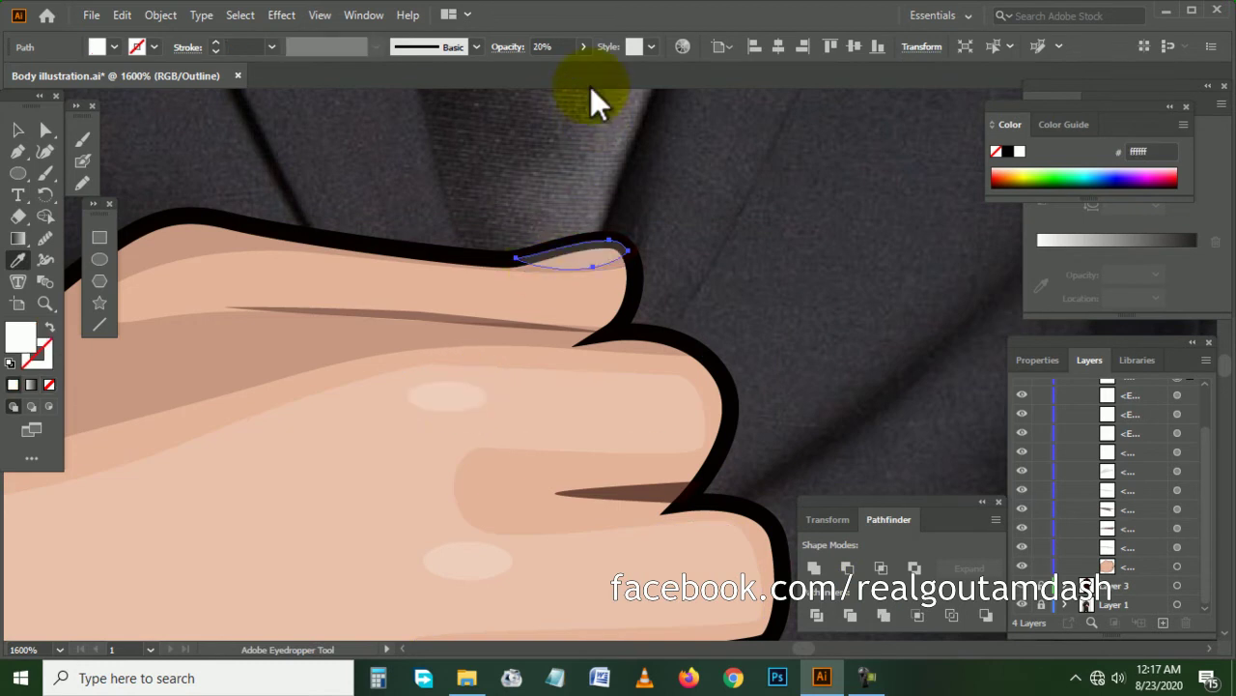
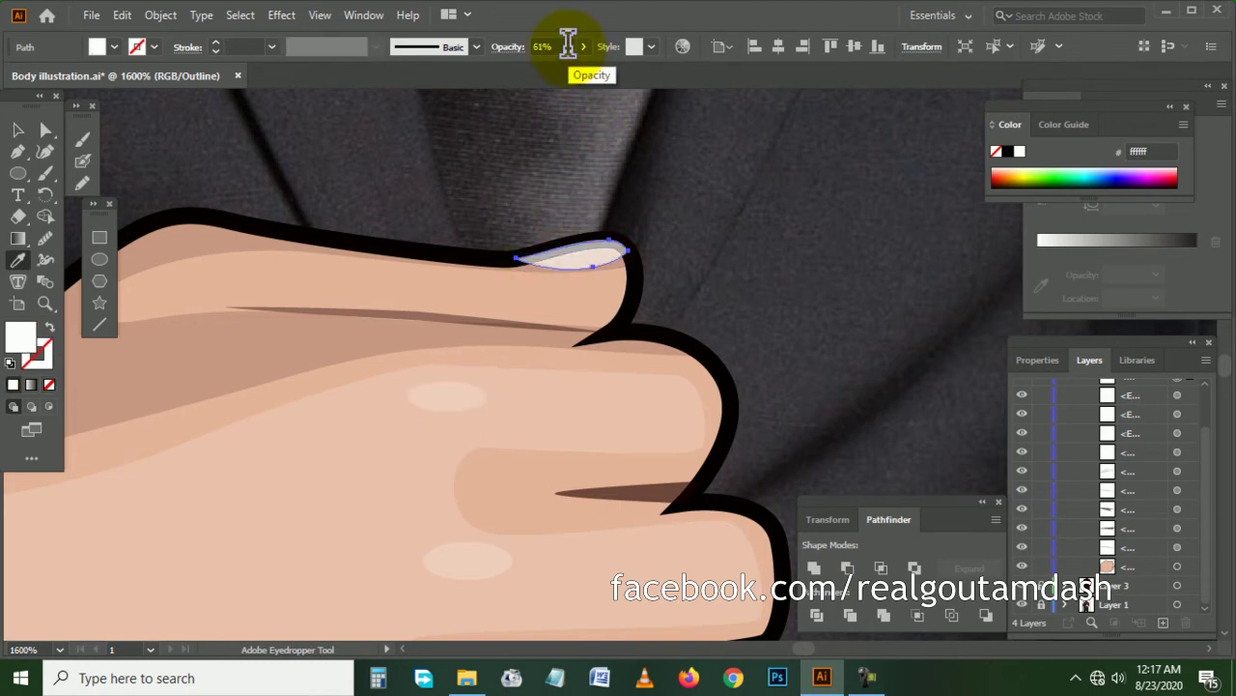
- Marquee-select all the cartoon hand's pieces, group them, and deselect
{"action": "left_click", "coordinate": [800, 243], "text": "ctrl"}
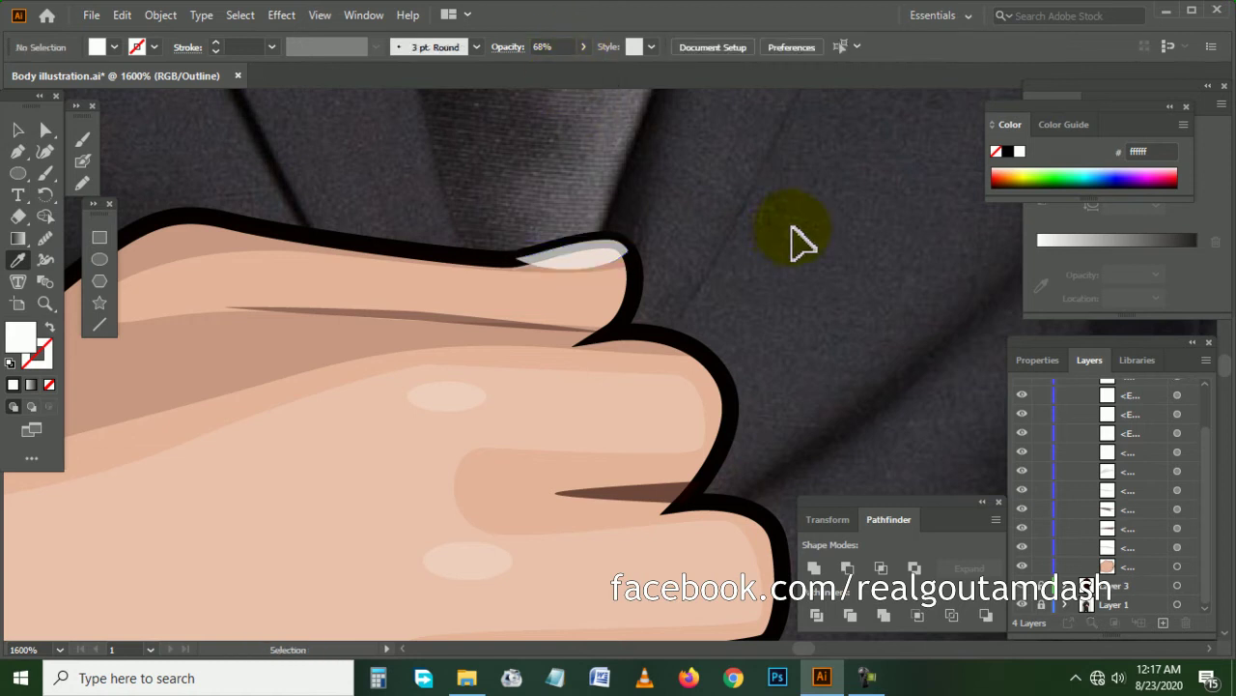
{"action": "scroll", "coordinate": [801, 242], "scroll_direction": "down", "scroll_amount": 4}
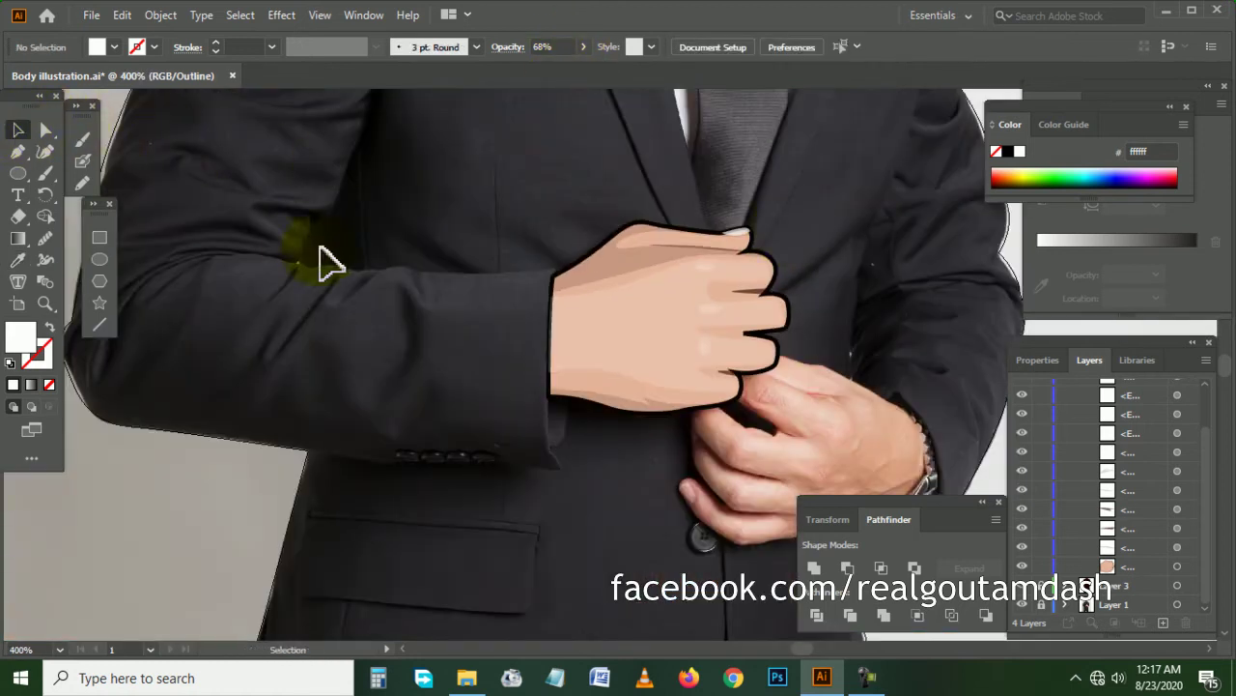
{"action": "scroll", "coordinate": [328, 261], "scroll_direction": "right", "scroll_amount": 2}
{"action": "left_click_drag", "start_coordinate": [455, 185], "coordinate": [797, 473]}
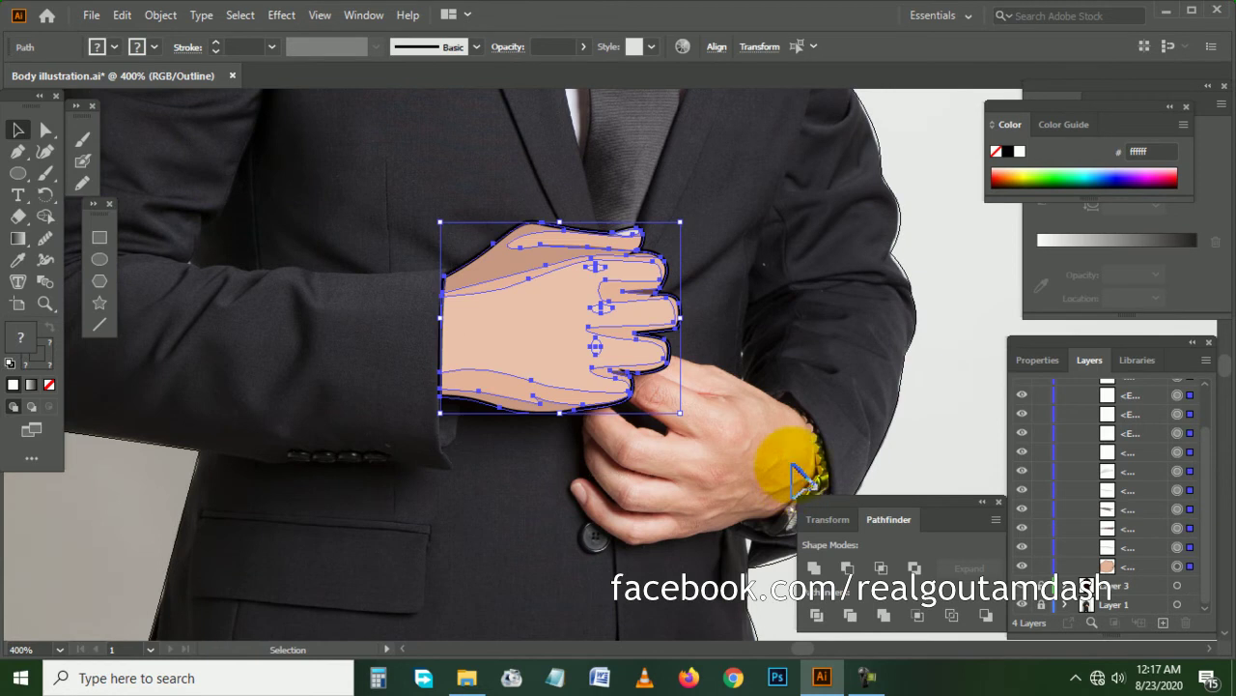
{"action": "key", "text": "ctrl+g"}
{"action": "key", "text": "ctrl+shift+a"}
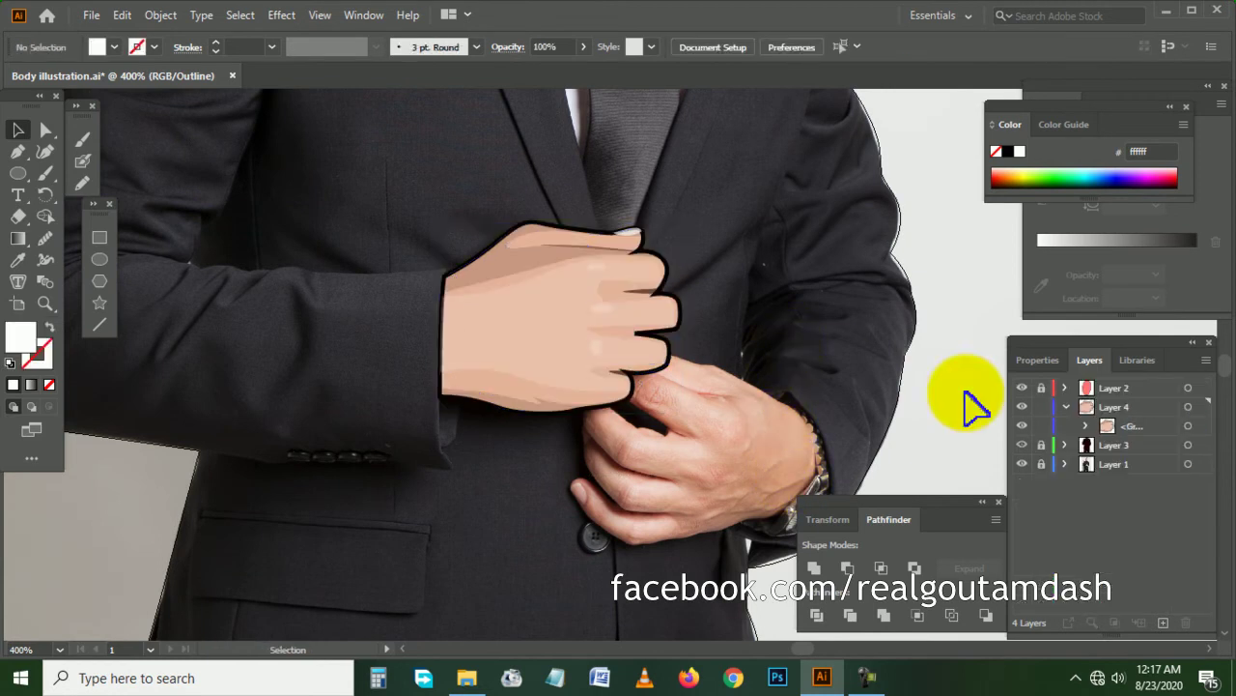
- Lock Layer 3 and show Layer 4's artwork in Outline view
{"action": "left_click", "coordinate": [1063, 406]}
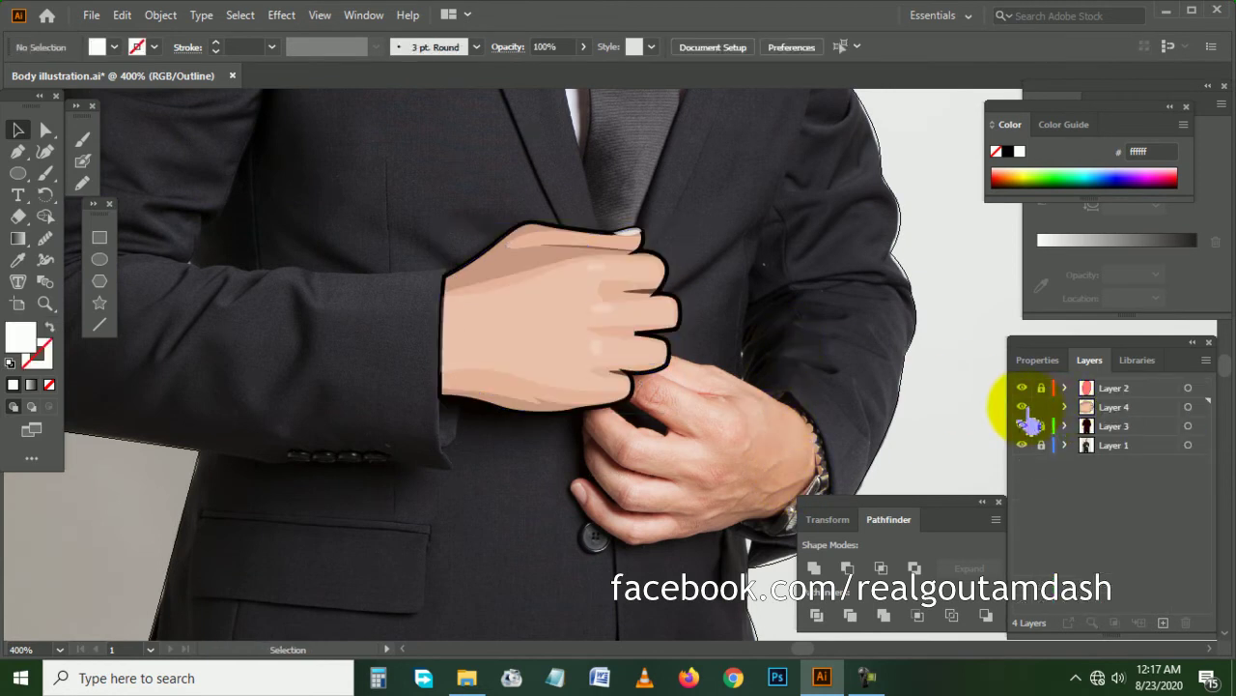
{"action": "left_click", "coordinate": [1042, 426]}
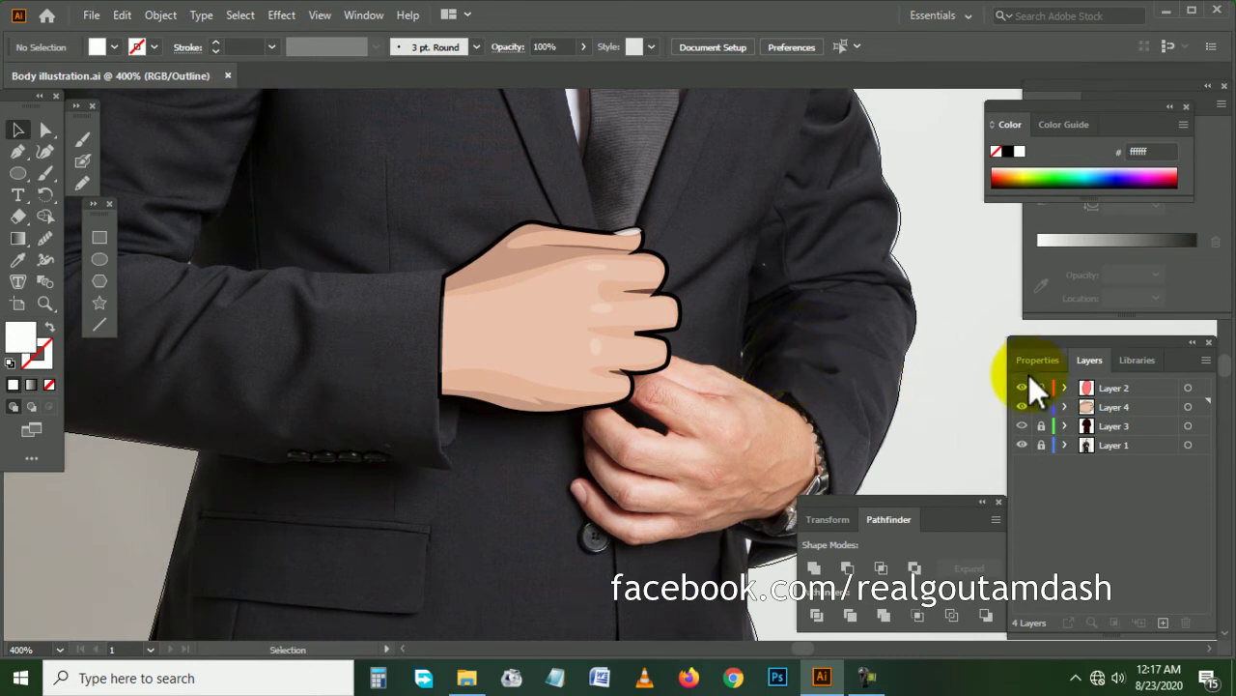
{"action": "left_click", "coordinate": [1022, 407], "text": "ctrl"}
- With the Pen tool, start a path at the fingertip and curve it along the hand's top edge to the wrist
{"action": "scroll", "coordinate": [748, 362], "scroll_direction": "right", "scroll_amount": 3}
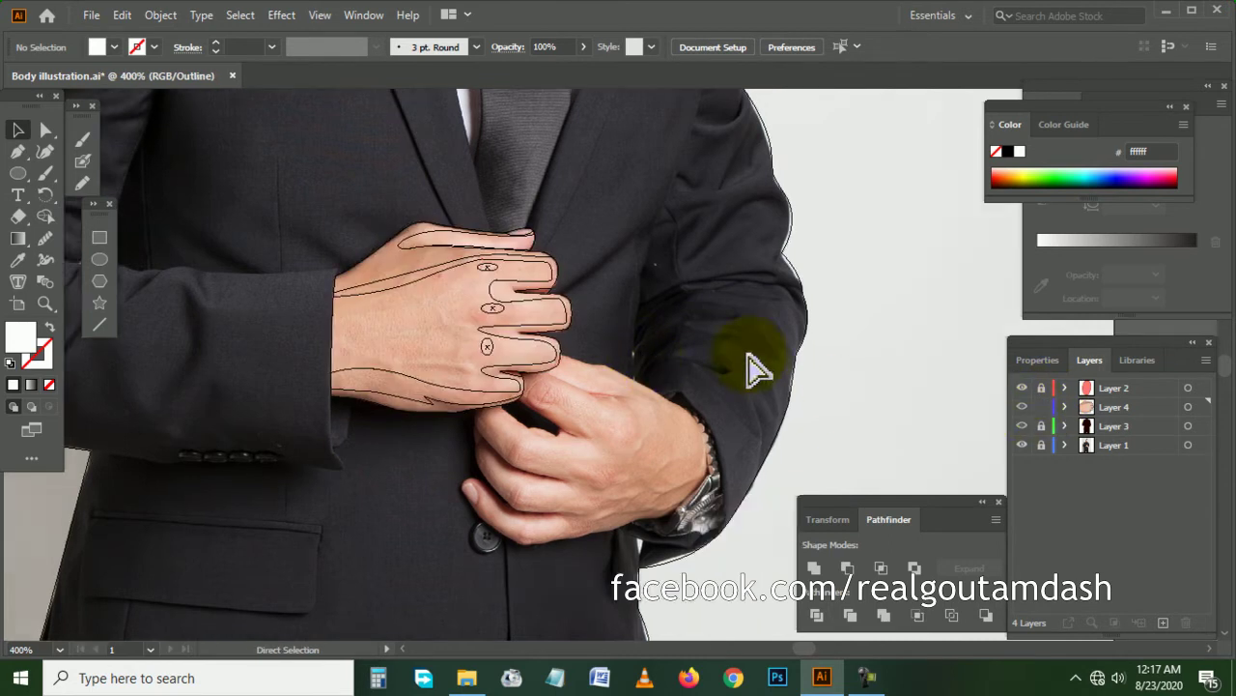
{"action": "scroll", "coordinate": [744, 365], "scroll_direction": "down", "scroll_amount": 3}
{"action": "left_click", "coordinate": [17, 152]}
{"action": "scroll", "coordinate": [612, 303], "scroll_direction": "up", "scroll_amount": 1}
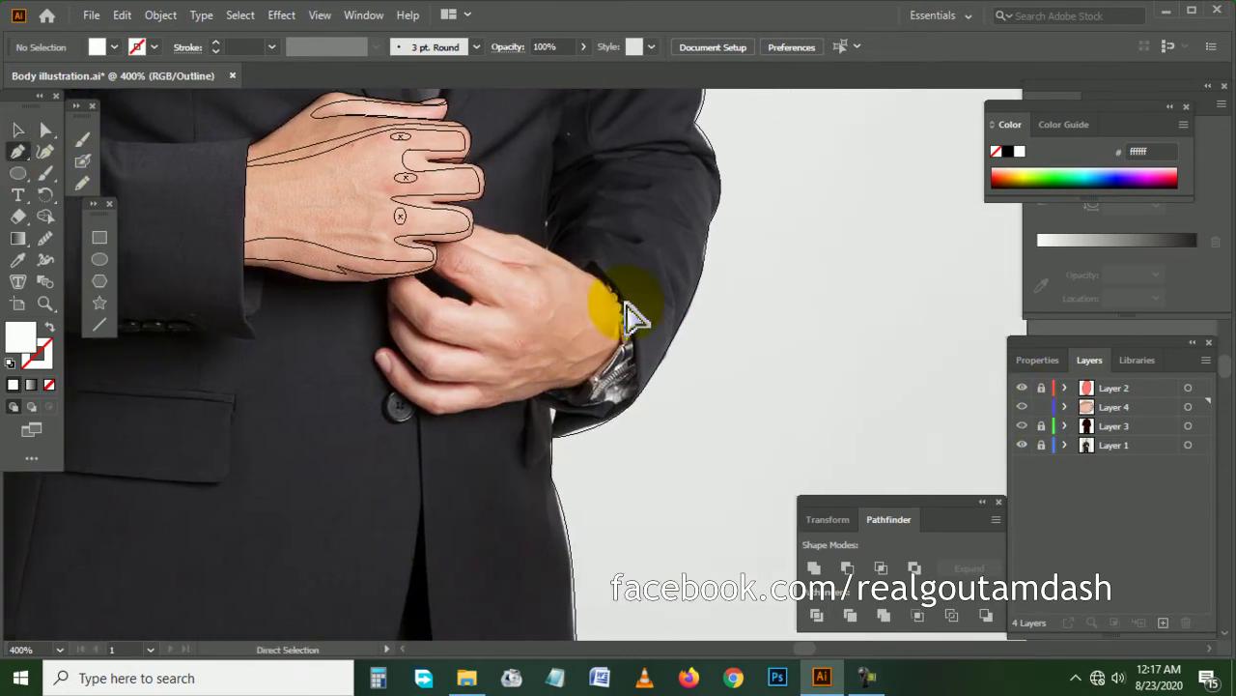
{"action": "scroll", "coordinate": [483, 248], "scroll_direction": "up", "scroll_amount": 1}
{"action": "scroll", "coordinate": [461, 230], "scroll_direction": "up", "scroll_amount": 1}
{"action": "scroll", "coordinate": [462, 232], "scroll_direction": "right", "scroll_amount": 1}
{"action": "scroll", "coordinate": [455, 234], "scroll_direction": "up", "scroll_amount": 1}
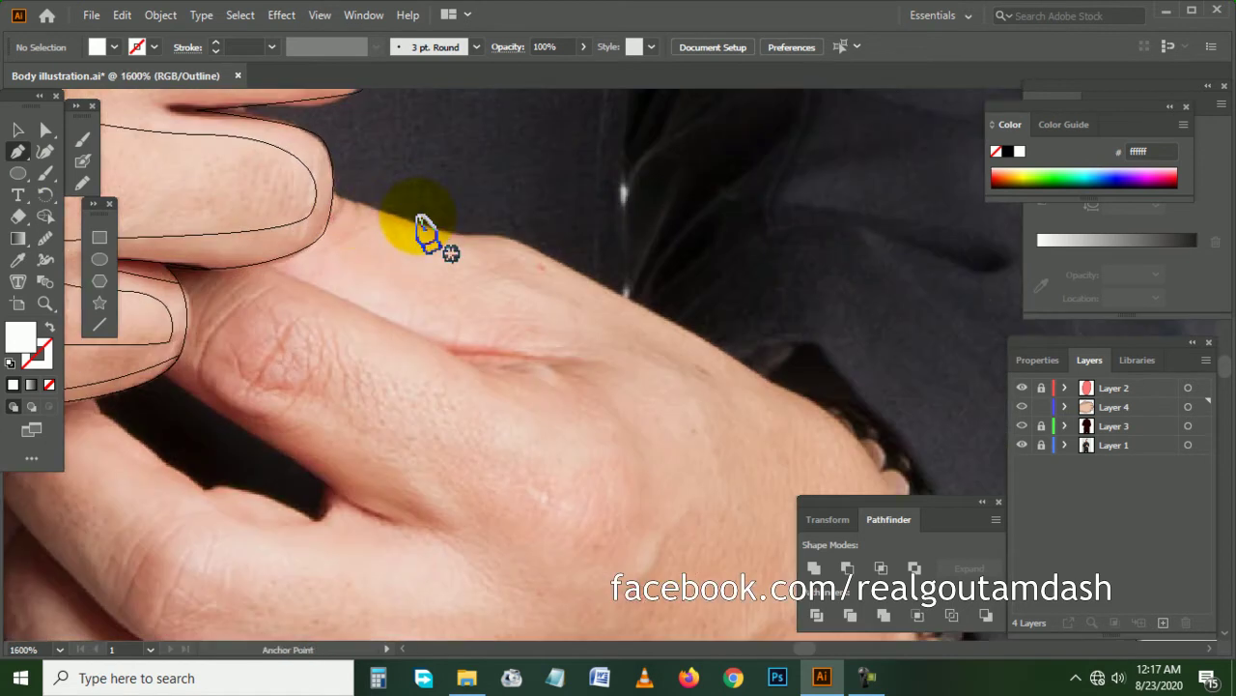
{"action": "left_click", "coordinate": [324, 195]}
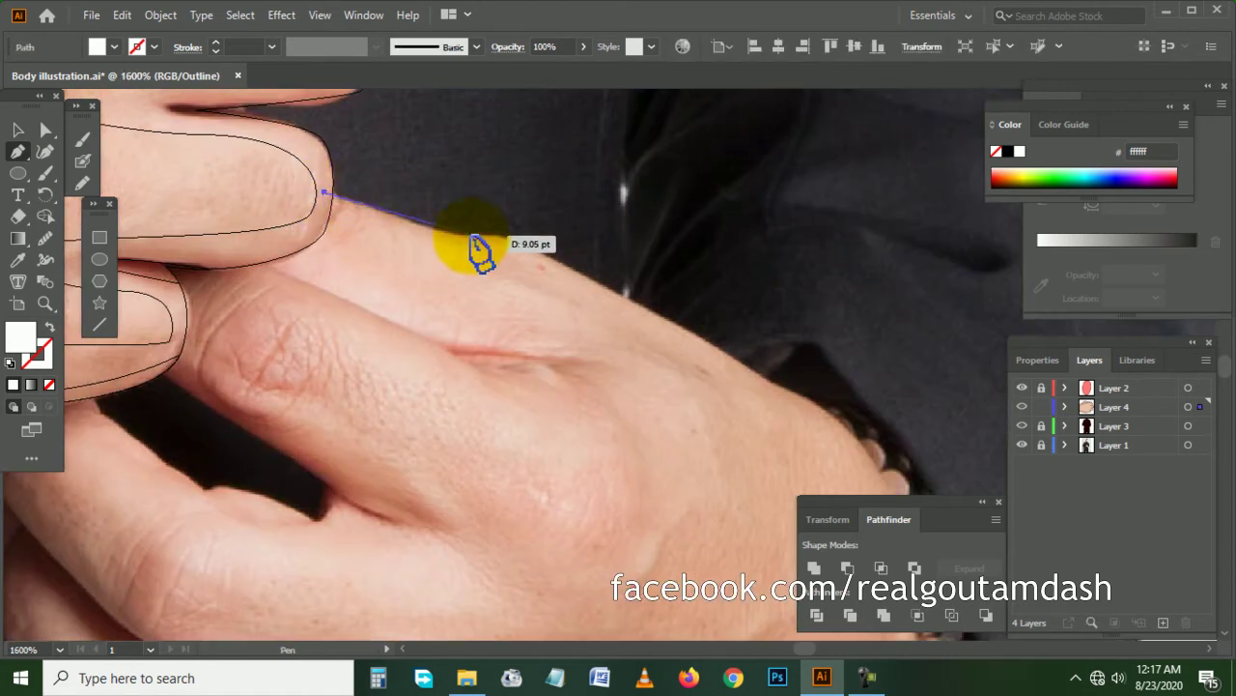
{"action": "scroll", "coordinate": [566, 249], "scroll_direction": "down", "scroll_amount": 1}
{"action": "scroll", "coordinate": [566, 248], "scroll_direction": "right", "scroll_amount": 1}
{"action": "mouse_move", "coordinate": [683, 299]}
{"action": "left_mouse_down"}
{"action": "mouse_move", "coordinate": [724, 321]}
{"action": "mouse_move", "coordinate": [787, 273]}
{"action": "left_mouse_up"}
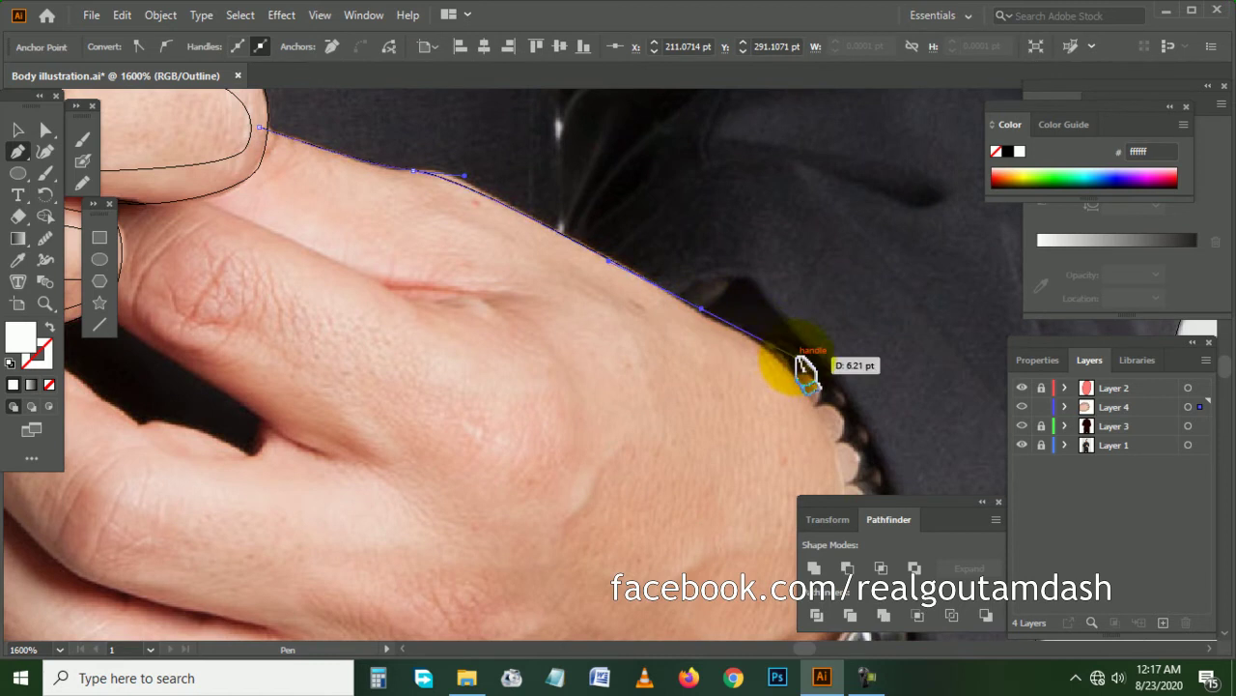
{"action": "scroll", "coordinate": [806, 367], "scroll_direction": "down", "scroll_amount": 2}
{"action": "scroll", "coordinate": [781, 267], "scroll_direction": "up", "scroll_amount": 1}
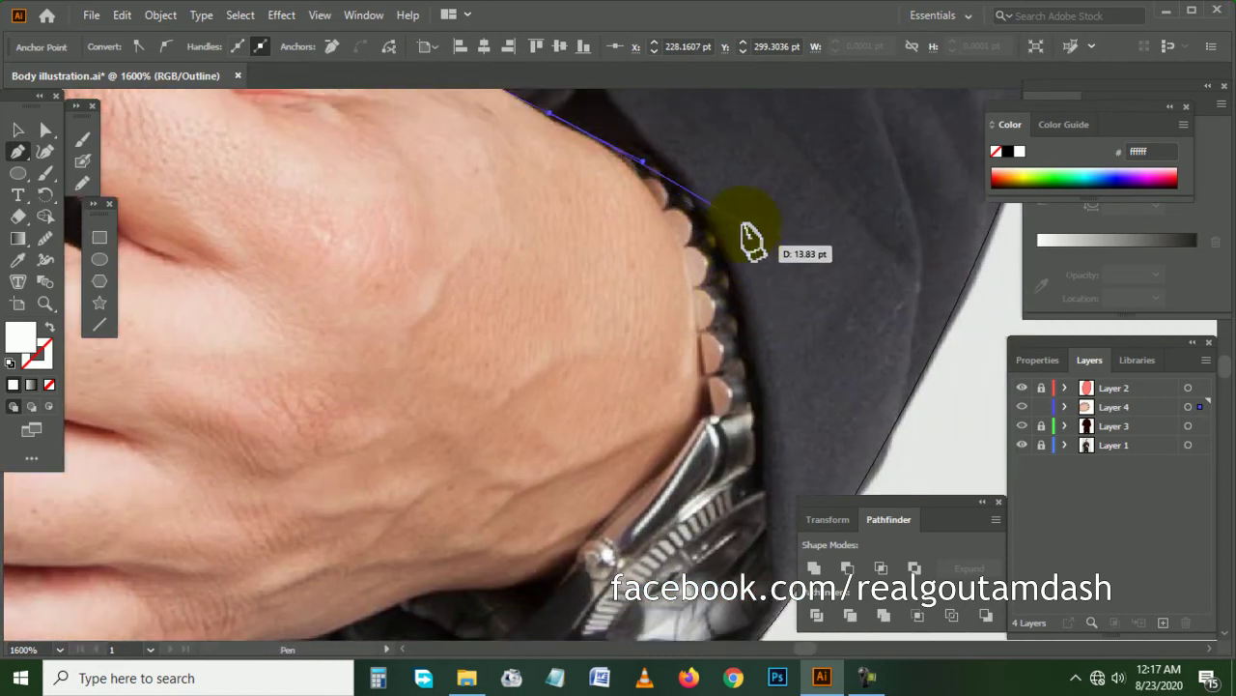
{"action": "scroll", "coordinate": [750, 243], "scroll_direction": "right", "scroll_amount": 1}
{"action": "mouse_move", "coordinate": [723, 242]}
{"action": "left_mouse_down"}
{"action": "mouse_move", "coordinate": [749, 359]}
{"action": "mouse_move", "coordinate": [779, 413]}
{"action": "mouse_move", "coordinate": [762, 497]}
{"action": "mouse_move", "coordinate": [712, 505]}
{"action": "mouse_move", "coordinate": [710, 430]}
{"action": "mouse_move", "coordinate": [544, 443]}
{"action": "mouse_move", "coordinate": [725, 385]}
{"action": "mouse_move", "coordinate": [641, 380]}
{"action": "left_mouse_up"}
- Continue the path with curved anchors down past the watch and under the wrist
{"action": "scroll", "coordinate": [763, 377], "scroll_direction": "down", "scroll_amount": 1}
{"action": "scroll", "coordinate": [768, 363], "scroll_direction": "down", "scroll_amount": 1}
{"action": "scroll", "coordinate": [712, 505], "scroll_direction": "down", "scroll_amount": 1}
{"action": "key", "text": "ctrl+minus"}
{"action": "key", "text": "ctrl+minus"}
{"action": "key", "text": "ctrl+plus"}
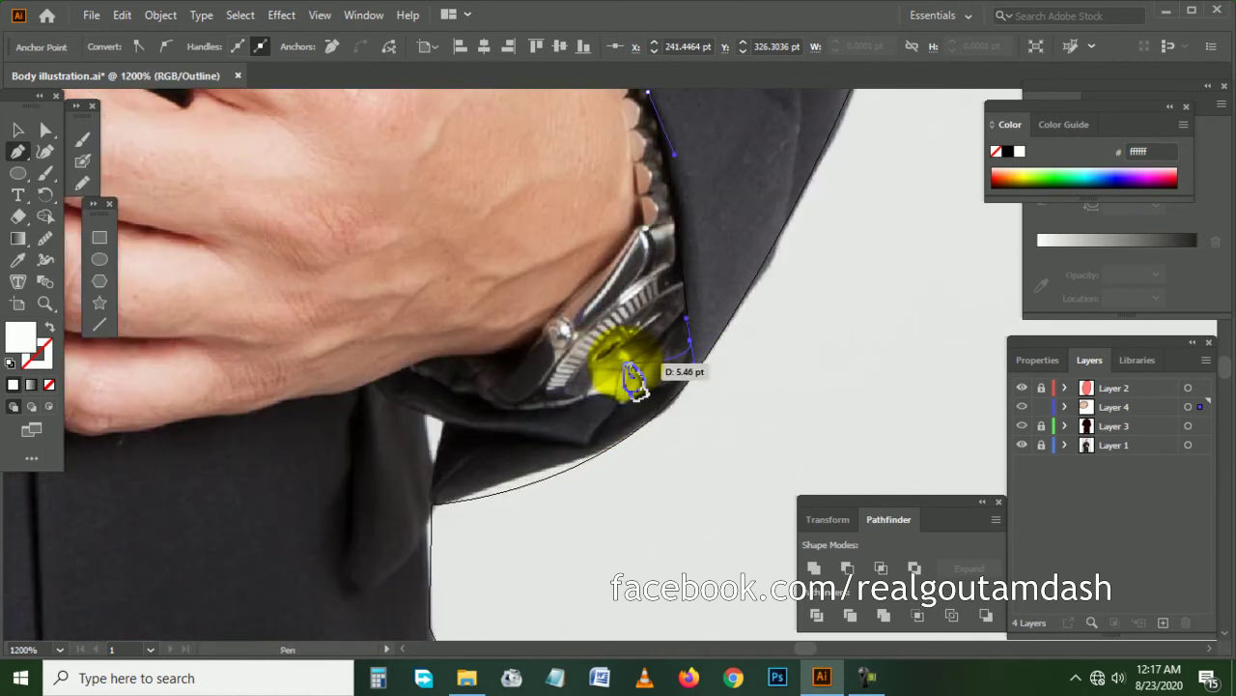
{"action": "scroll", "coordinate": [632, 380], "scroll_direction": "up", "scroll_amount": 3}
{"action": "left_click_drag", "start_coordinate": [633, 379], "coordinate": [691, 336]}
{"action": "scroll", "coordinate": [697, 343], "scroll_direction": "down", "scroll_amount": 1}
{"action": "left_click_drag", "start_coordinate": [702, 384], "coordinate": [522, 410]}
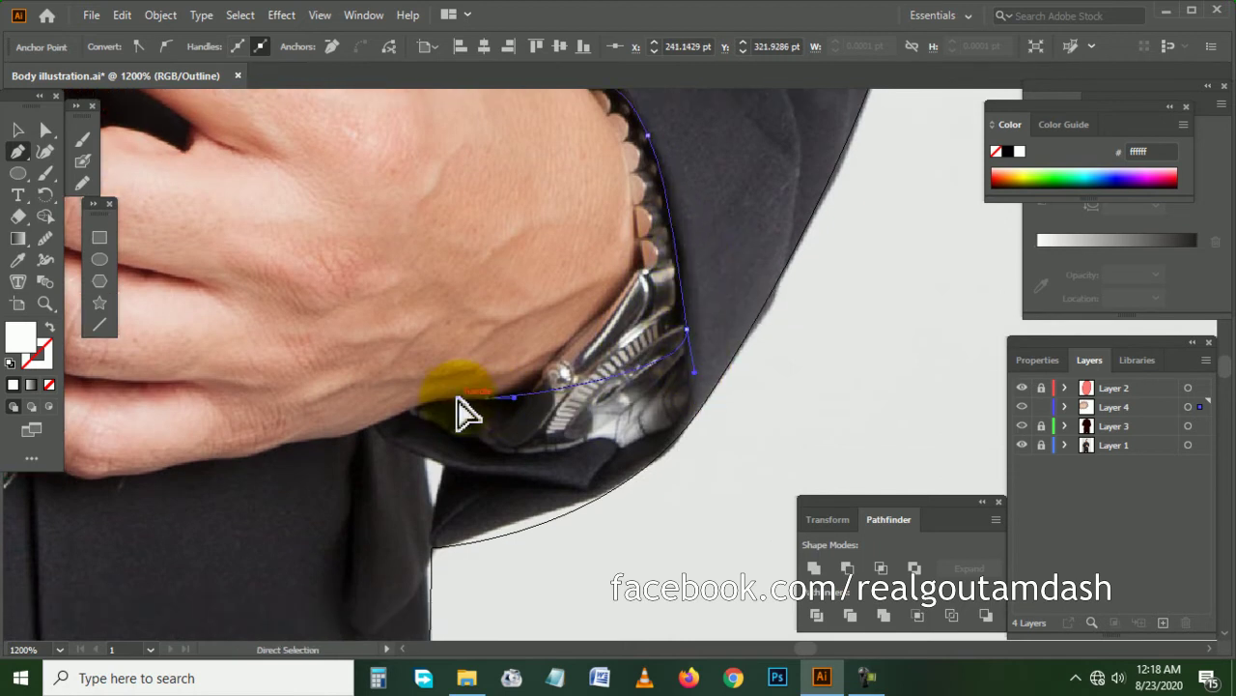
{"action": "scroll", "coordinate": [462, 413], "scroll_direction": "down", "scroll_amount": 2}
{"action": "mouse_move", "coordinate": [455, 345]}
{"action": "left_mouse_down"}
{"action": "mouse_move", "coordinate": [445, 347]}
{"action": "mouse_move", "coordinate": [541, 307]}
{"action": "mouse_move", "coordinate": [495, 302]}
{"action": "mouse_move", "coordinate": [467, 342]}
{"action": "left_mouse_up"}
{"action": "scroll", "coordinate": [541, 307], "scroll_direction": "up", "scroll_amount": 1}
{"action": "scroll", "coordinate": [446, 341], "scroll_direction": "left", "scroll_amount": 2}
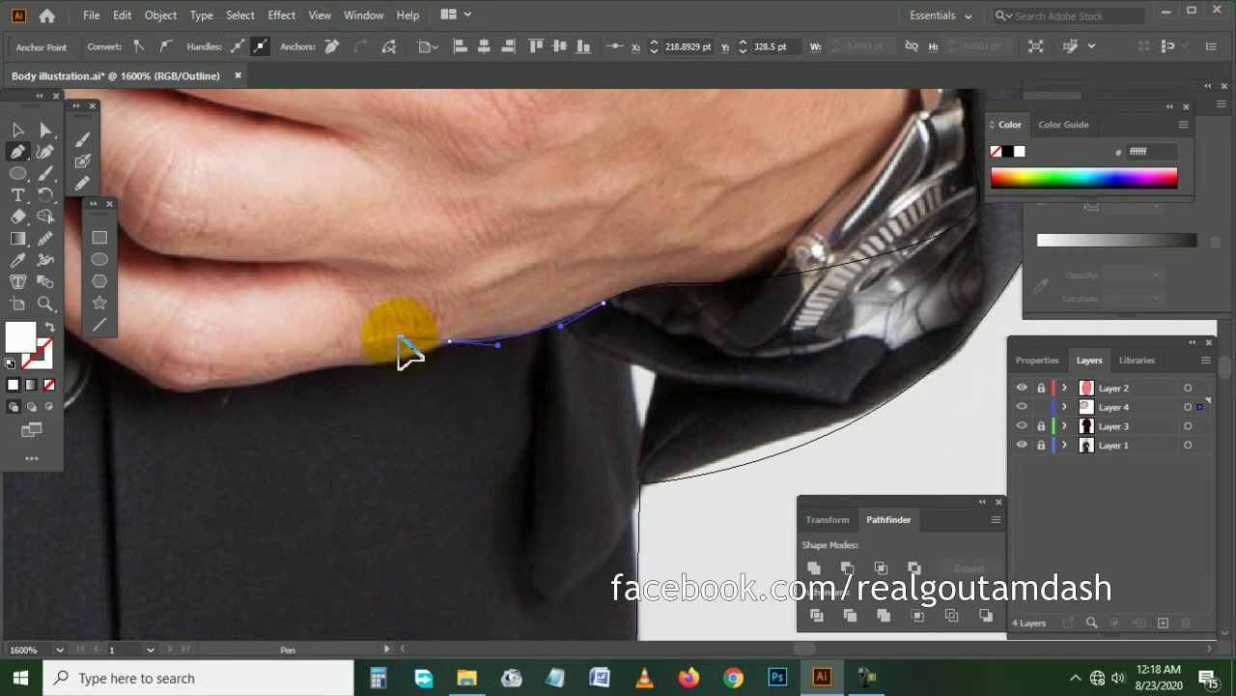
{"action": "mouse_move", "coordinate": [454, 345]}
{"action": "left_mouse_down"}
{"action": "mouse_move", "coordinate": [469, 379]}
{"action": "mouse_move", "coordinate": [437, 392]}
{"action": "left_mouse_up"}
- Extend the path along the hand's underside and up the thumb edge to its tip
{"action": "scroll", "coordinate": [454, 348], "scroll_direction": "left", "scroll_amount": 2}
{"action": "scroll", "coordinate": [435, 372], "scroll_direction": "left", "scroll_amount": 2}
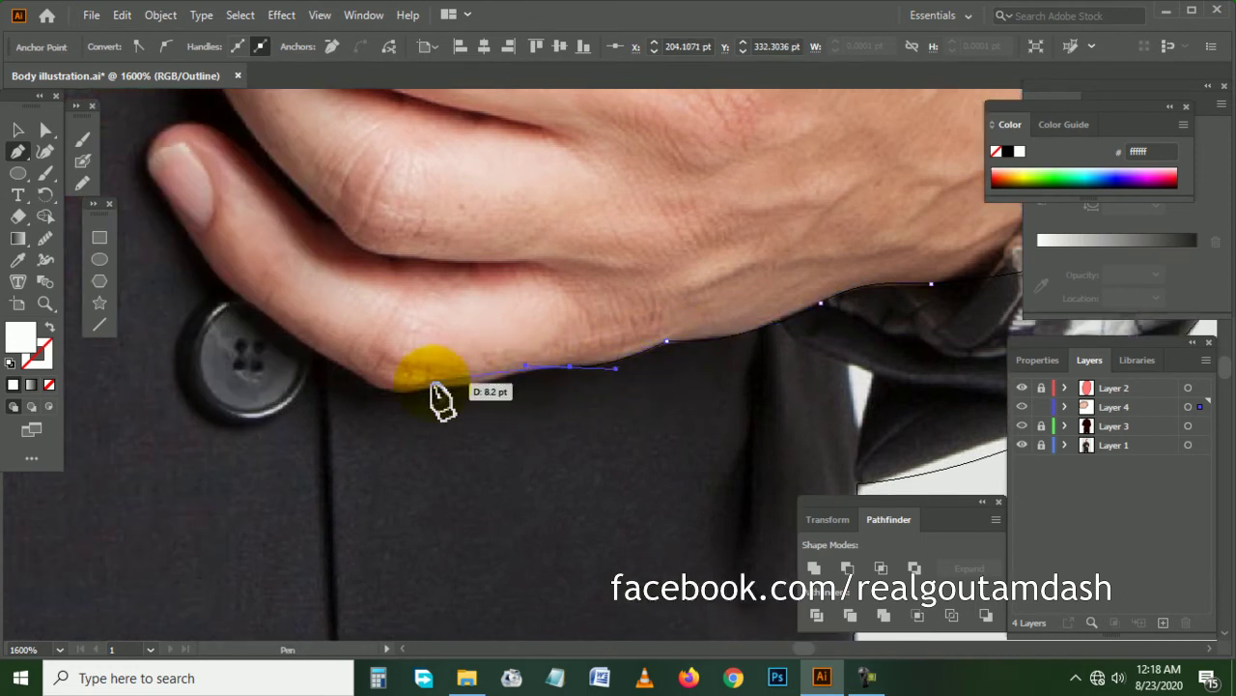
{"action": "scroll", "coordinate": [353, 381], "scroll_direction": "left", "scroll_amount": 2}
{"action": "scroll", "coordinate": [352, 382], "scroll_direction": "up", "scroll_amount": 1}
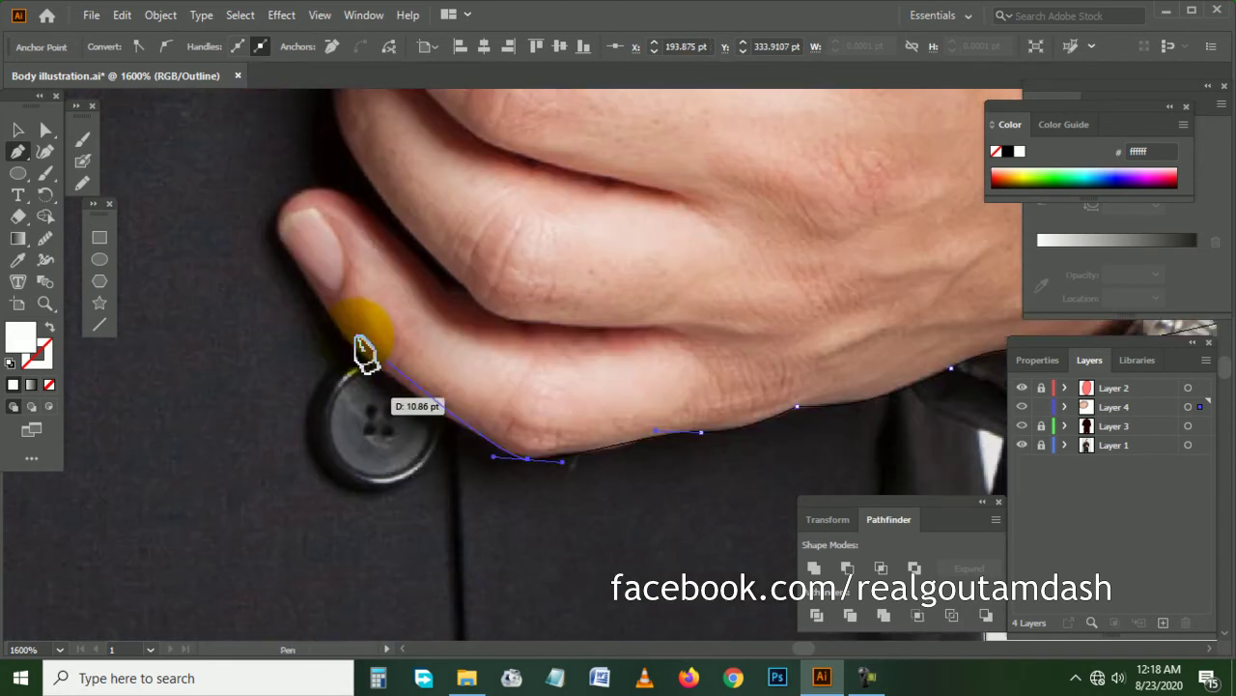
{"action": "scroll", "coordinate": [340, 367], "scroll_direction": "left", "scroll_amount": 2}
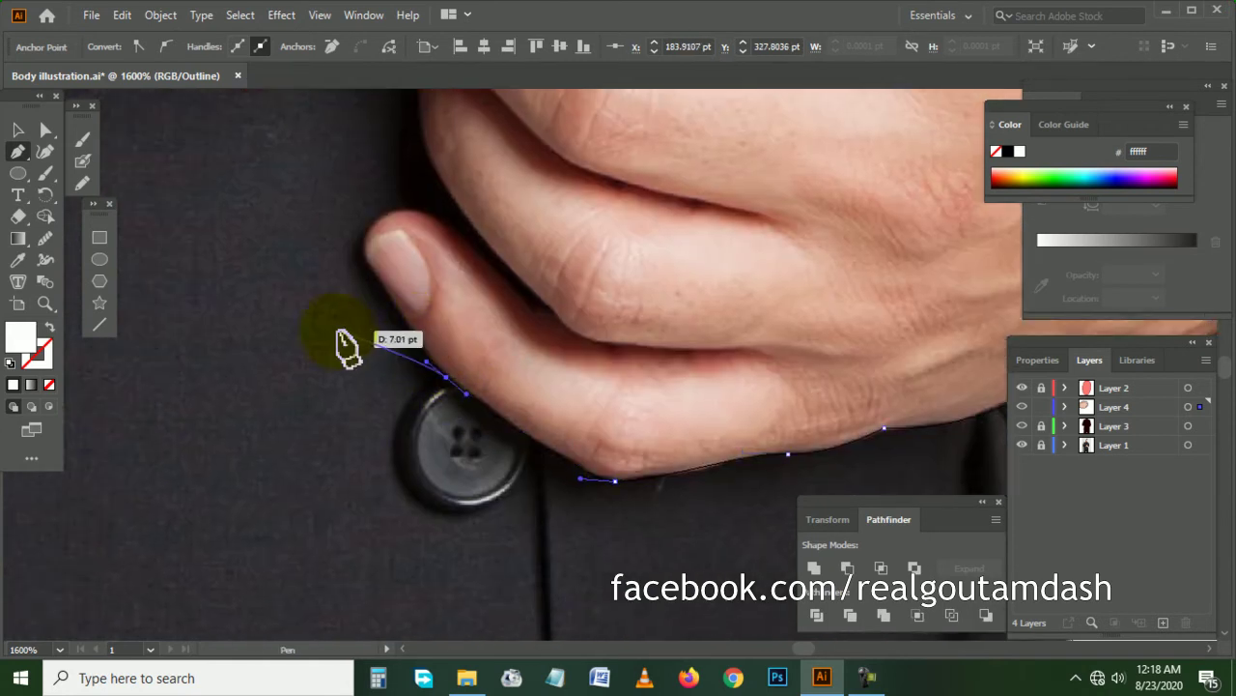
{"action": "scroll", "coordinate": [345, 345], "scroll_direction": "up", "scroll_amount": 1}
{"action": "left_click_drag", "start_coordinate": [356, 286], "coordinate": [342, 256]}
{"action": "left_click_drag", "start_coordinate": [437, 230], "coordinate": [439, 230]}
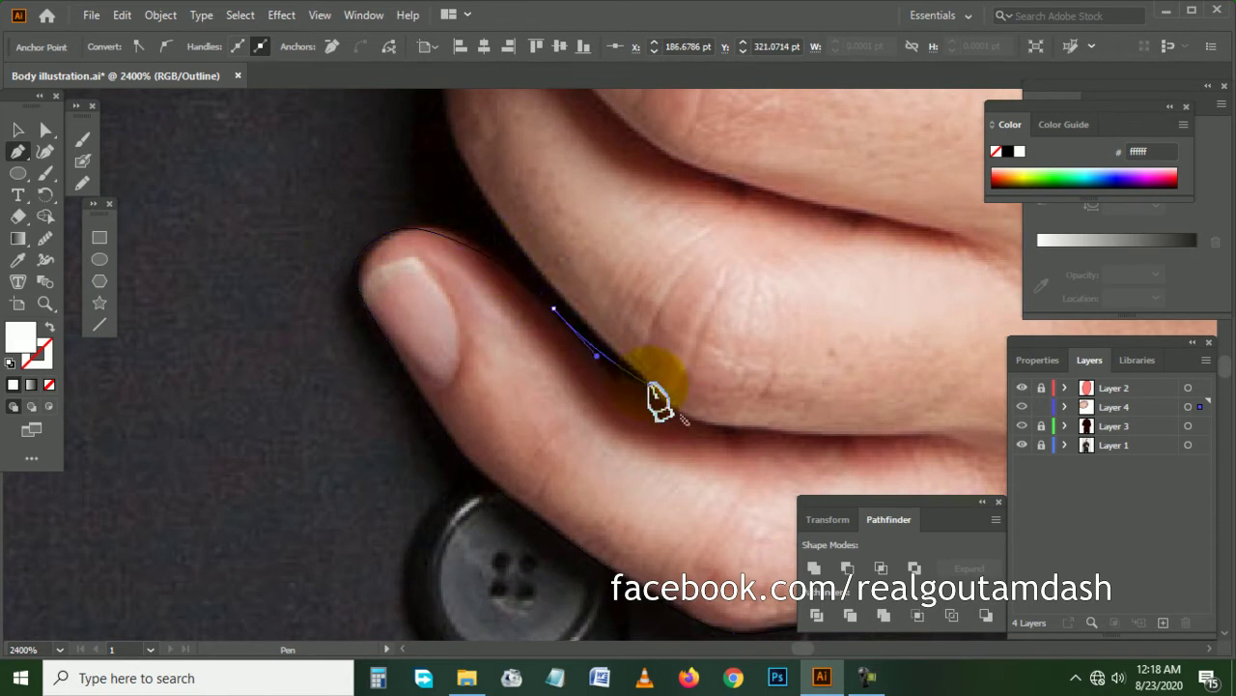
{"action": "left_click_drag", "start_coordinate": [649, 384], "coordinate": [649, 385]}
{"action": "scroll", "coordinate": [541, 367], "scroll_direction": "up", "scroll_amount": 4}
- Add anchors where the fingers meet, along the finger edge, and a sharp turn at the finger gap
{"action": "left_click", "coordinate": [435, 250]}
{"action": "scroll", "coordinate": [442, 261], "scroll_direction": "up", "scroll_amount": 5}
{"action": "left_click_drag", "start_coordinate": [443, 350], "coordinate": [443, 341]}
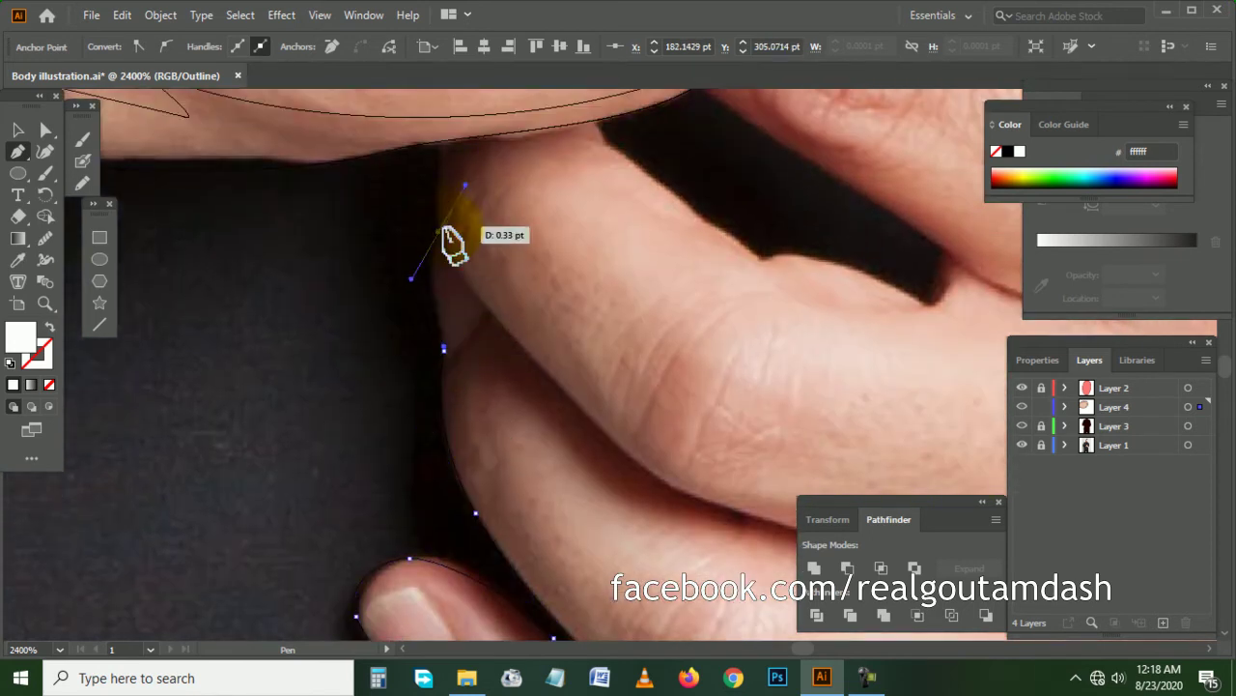
{"action": "scroll", "coordinate": [442, 239], "scroll_direction": "up", "scroll_amount": 3}
{"action": "left_click_drag", "start_coordinate": [446, 203], "coordinate": [467, 184]}
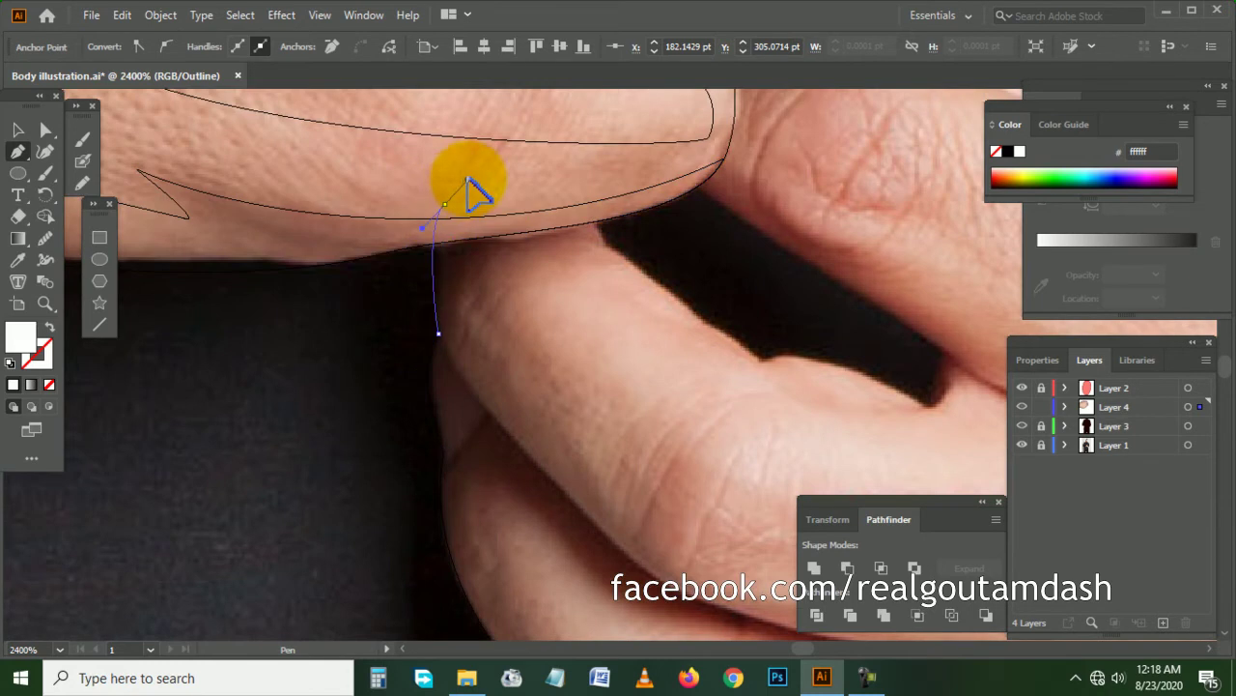
{"action": "scroll", "coordinate": [483, 188], "scroll_direction": "right", "scroll_amount": 2}
{"action": "left_click", "coordinate": [509, 194]}
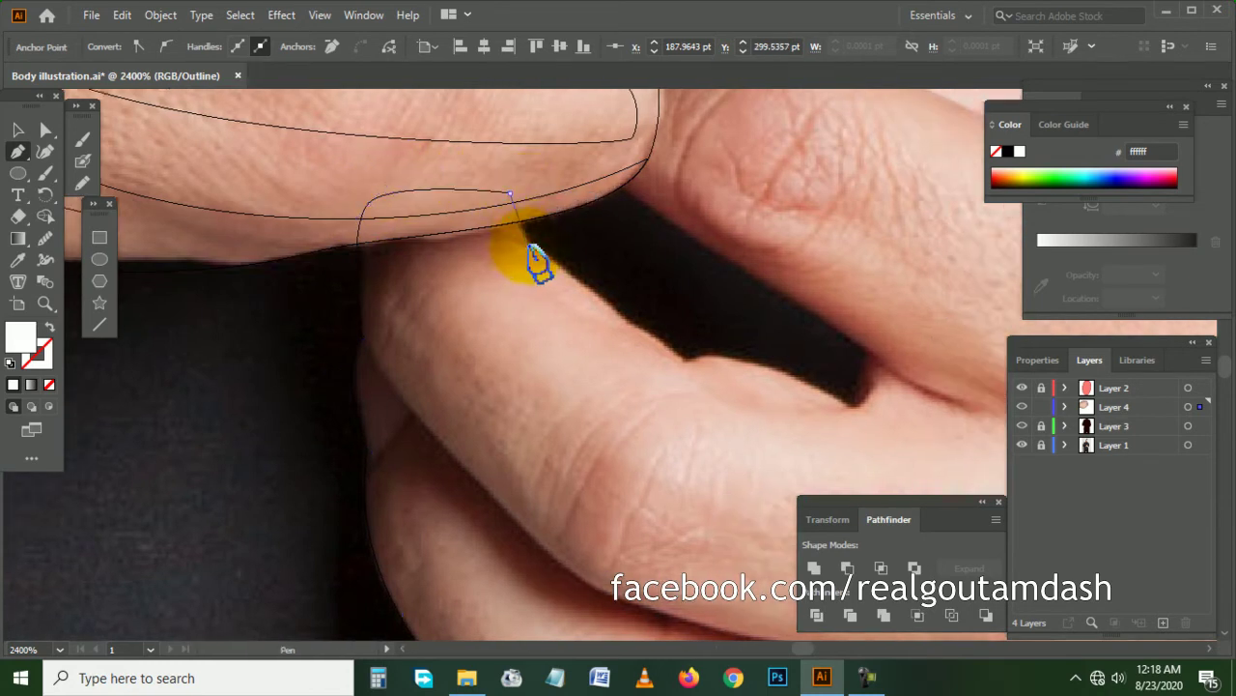
{"action": "left_click", "coordinate": [531, 247]}
{"action": "scroll", "coordinate": [536, 256], "scroll_direction": "right", "scroll_amount": 2}
{"action": "left_click", "coordinate": [586, 361]}
{"action": "scroll", "coordinate": [608, 377], "scroll_direction": "right", "scroll_amount": 2}
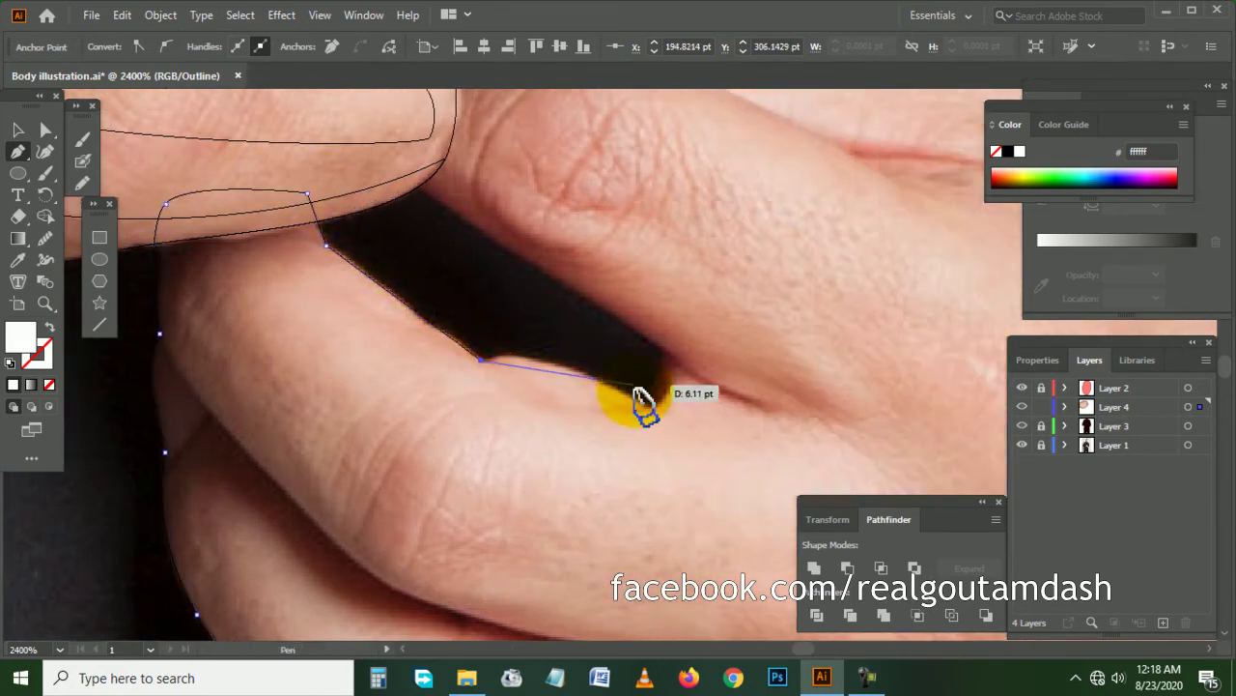
{"action": "left_click_drag", "start_coordinate": [644, 405], "coordinate": [705, 466]}
{"action": "left_click_drag", "start_coordinate": [644, 406], "coordinate": [666, 367]}
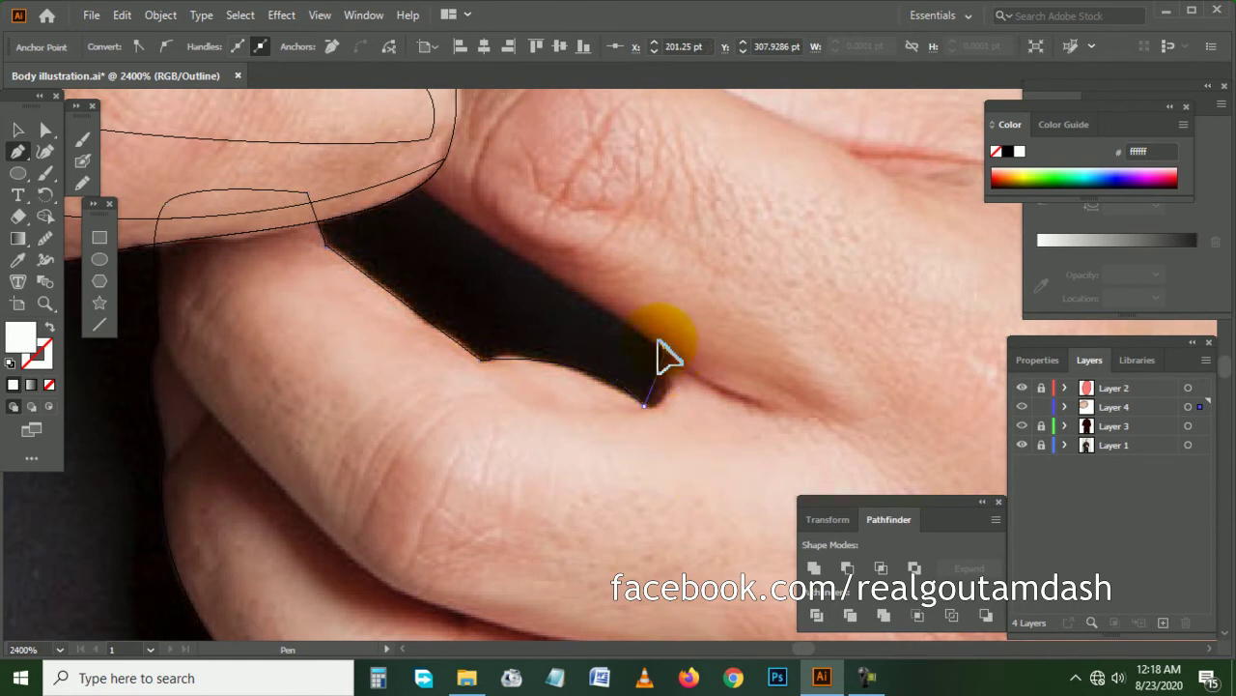
- Carry the outline past the knuckle to the fingertip, finish it, and begin a new path
{"action": "scroll", "coordinate": [541, 289], "scroll_direction": "up", "scroll_amount": 1}
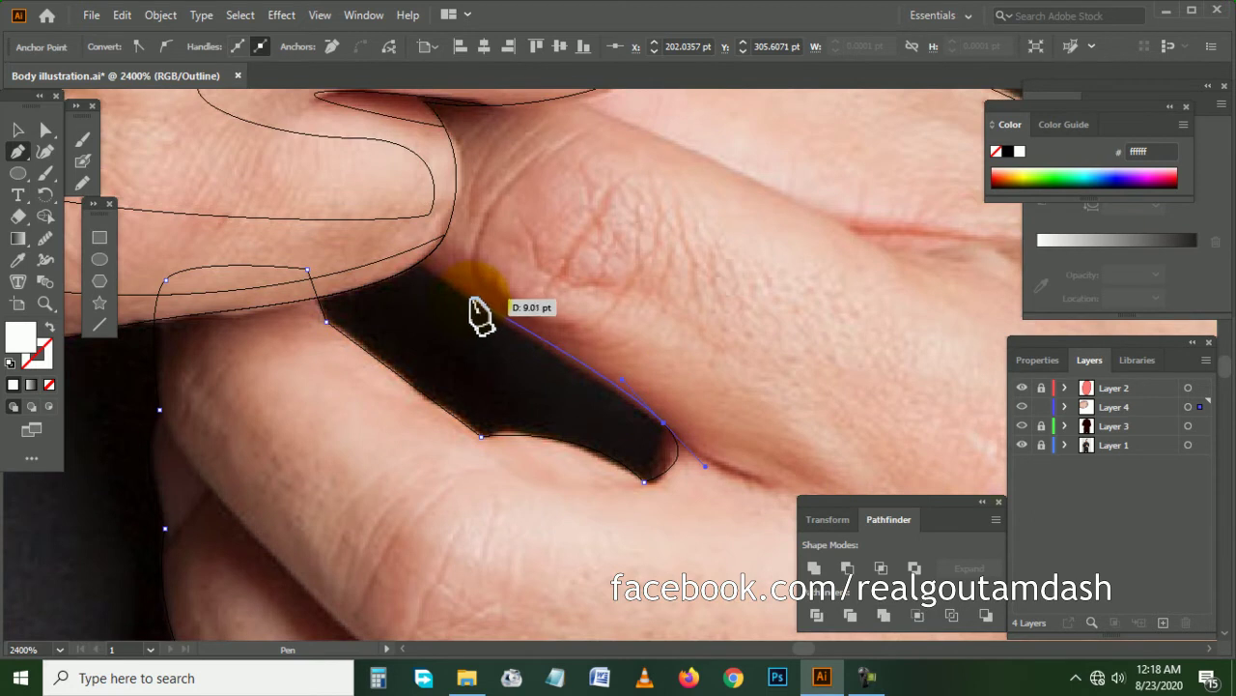
{"action": "mouse_move", "coordinate": [412, 259]}
{"action": "left_mouse_down"}
{"action": "mouse_move", "coordinate": [351, 221]}
{"action": "mouse_move", "coordinate": [357, 186]}
{"action": "left_mouse_up"}
{"action": "key", "text": "ctrl+minus"}
{"action": "left_click_drag", "start_coordinate": [566, 174], "coordinate": [570, 188]}
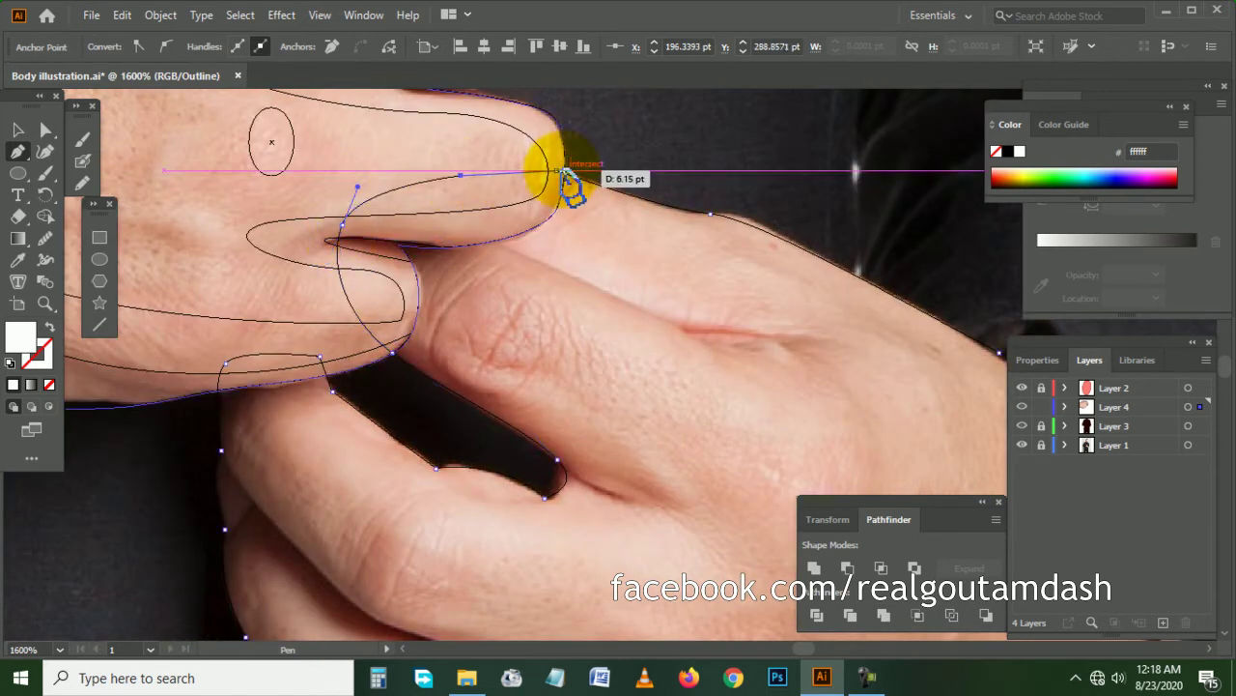
{"action": "left_click", "coordinate": [483, 157], "text": "ctrl"}
{"action": "scroll", "coordinate": [532, 222], "scroll_direction": "right", "scroll_amount": 3}
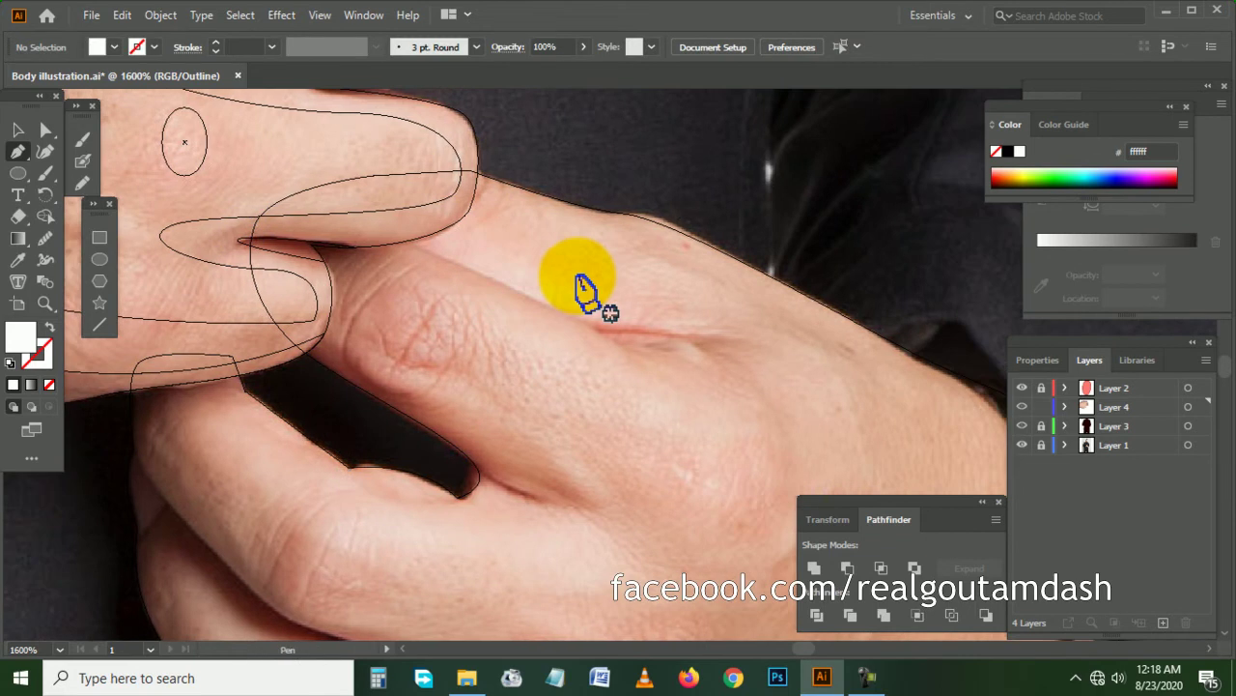
{"action": "left_click", "coordinate": [399, 239]}
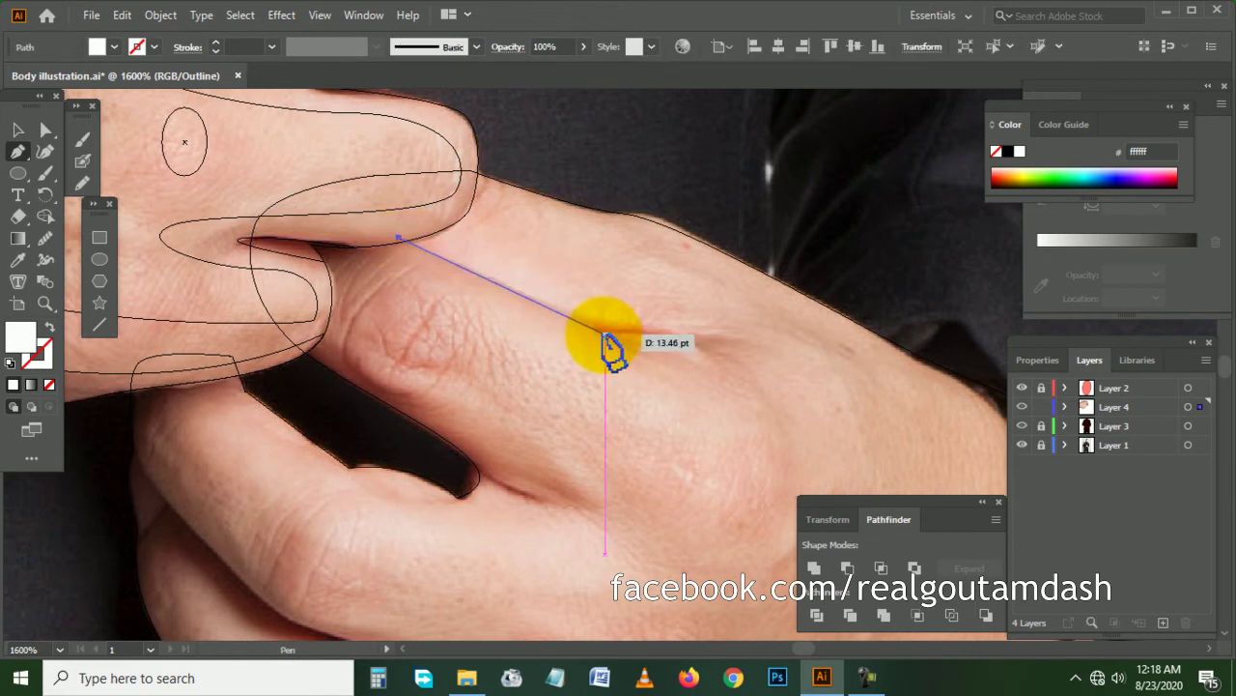
- Complete the short curve on the lower finger and draw two more curved lines along its knuckle
{"action": "left_click_drag", "start_coordinate": [604, 336], "coordinate": [709, 345]}
{"action": "left_click", "coordinate": [634, 298], "text": "ctrl"}
{"action": "key", "text": "ctrl+minus"}
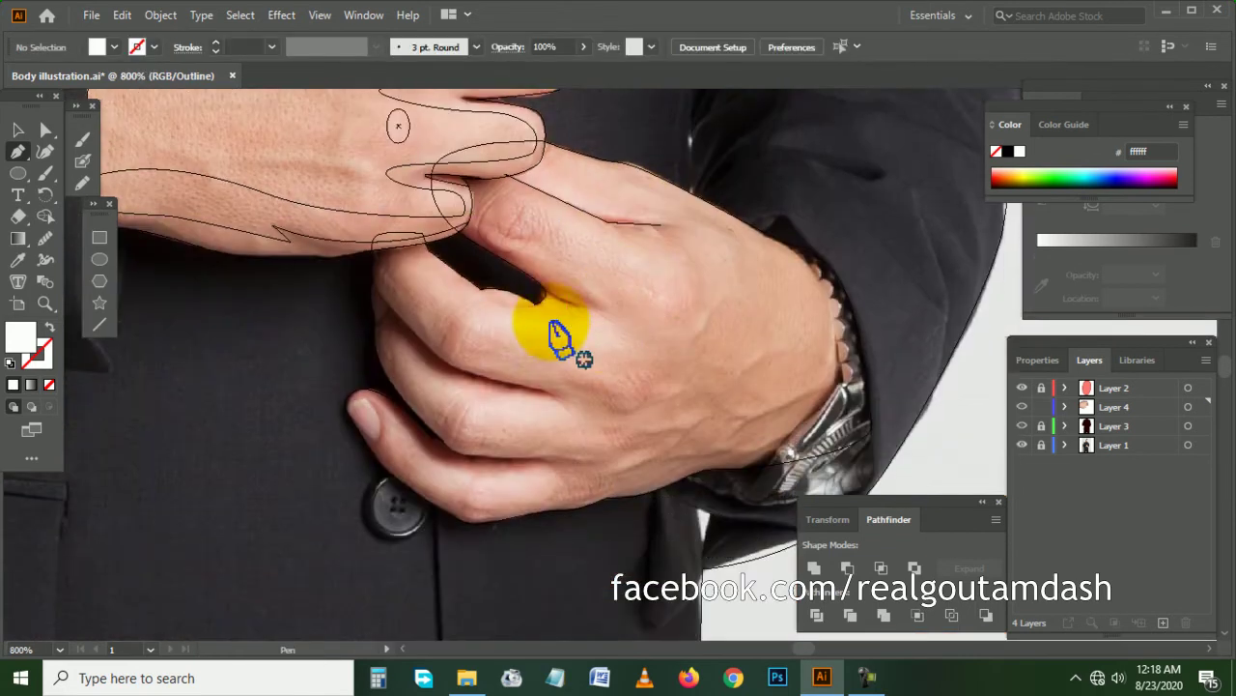
{"action": "scroll", "coordinate": [541, 333], "scroll_direction": "down", "scroll_amount": 1}
{"action": "scroll", "coordinate": [408, 287], "scroll_direction": "up", "scroll_amount": 1}
{"action": "left_click", "coordinate": [352, 213]}
{"action": "left_click", "coordinate": [352, 214]}
{"action": "mouse_move", "coordinate": [439, 332]}
{"action": "left_mouse_down"}
{"action": "mouse_move", "coordinate": [492, 366]}
{"action": "mouse_move", "coordinate": [623, 396]}
{"action": "left_mouse_up"}
{"action": "key", "text": "Escape"}
{"action": "left_click_drag", "start_coordinate": [457, 454], "coordinate": [629, 492]}
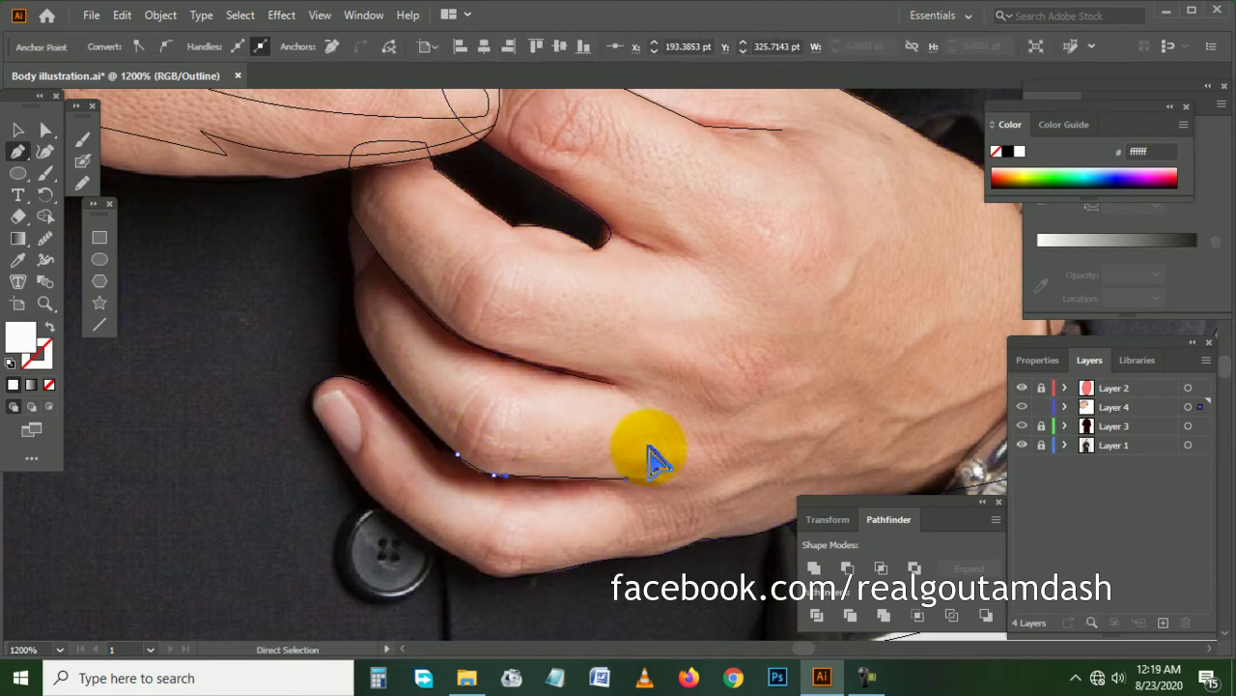
{"action": "left_click", "coordinate": [654, 447], "text": "ctrl"}
- Start a new curved path along the wrist edge beside the watch
{"action": "scroll", "coordinate": [685, 290], "scroll_direction": "up", "scroll_amount": 1}
{"action": "scroll", "coordinate": [685, 280], "scroll_direction": "right", "scroll_amount": 1}
{"action": "scroll", "coordinate": [638, 282], "scroll_direction": "down", "scroll_amount": 1}
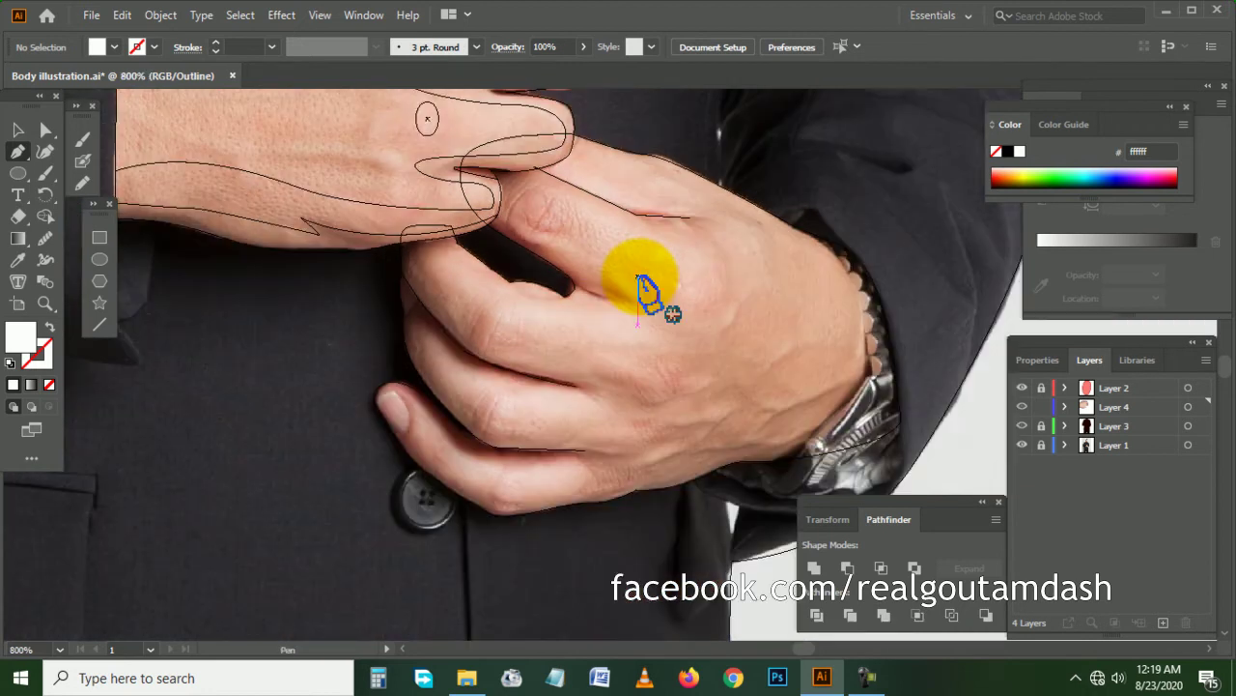
{"action": "scroll", "coordinate": [638, 282], "scroll_direction": "down", "scroll_amount": 1}
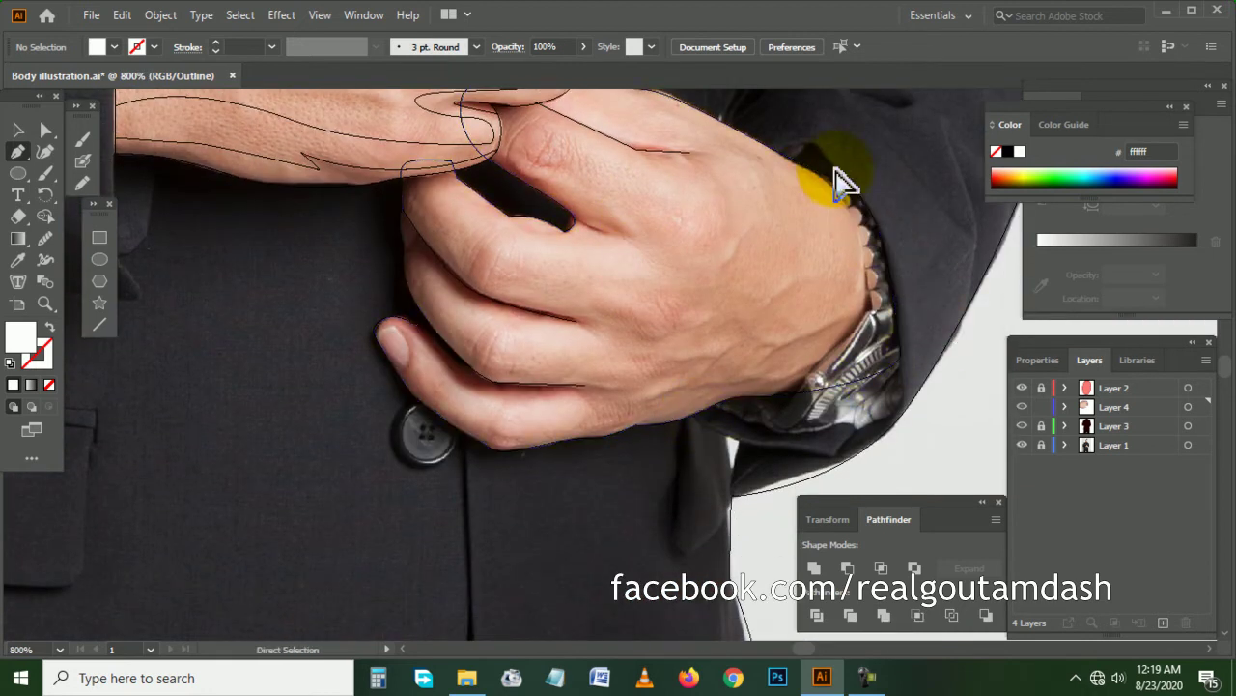
{"action": "scroll", "coordinate": [814, 180], "scroll_direction": "right", "scroll_amount": 2}
{"action": "scroll", "coordinate": [856, 277], "scroll_direction": "up", "scroll_amount": 1}
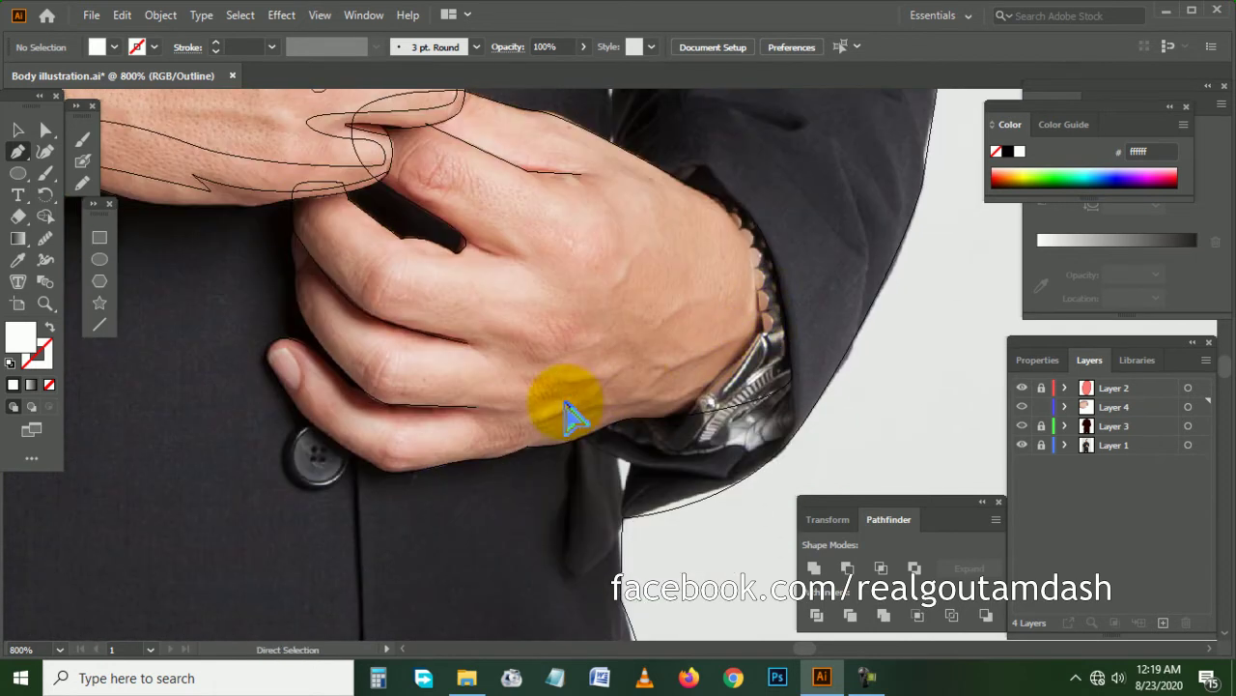
{"action": "scroll", "coordinate": [565, 405], "scroll_direction": "down", "scroll_amount": 1}
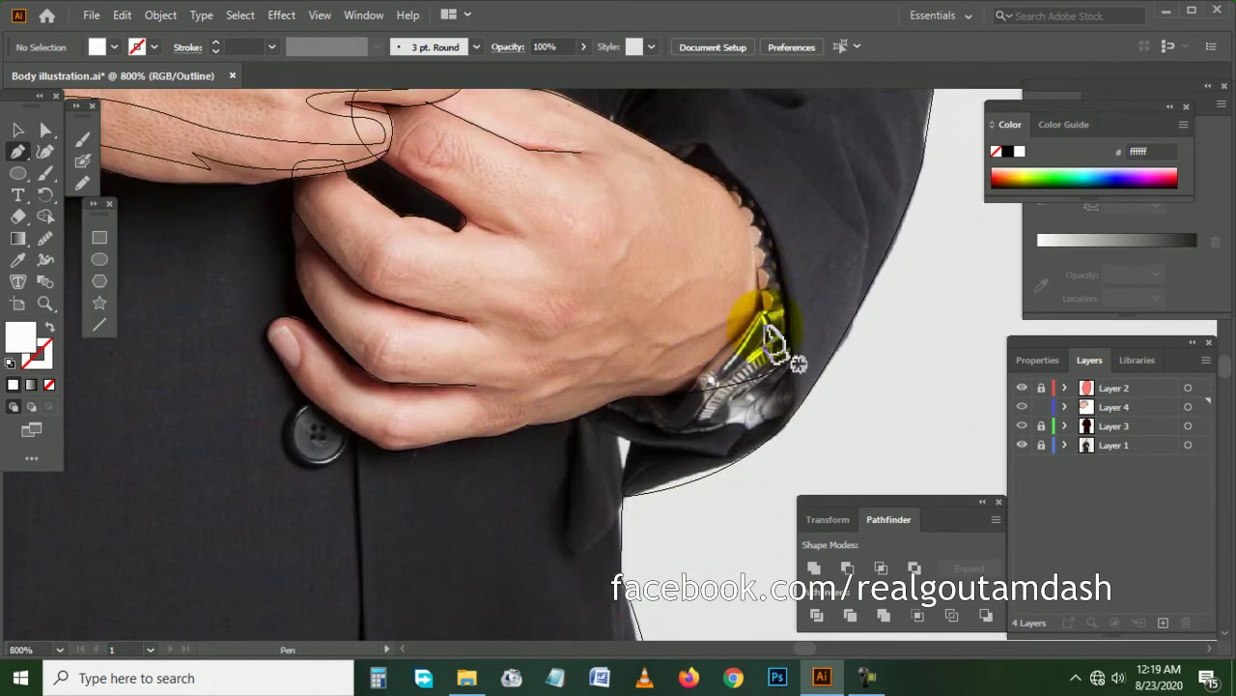
{"action": "scroll", "coordinate": [778, 319], "scroll_direction": "up", "scroll_amount": 1}
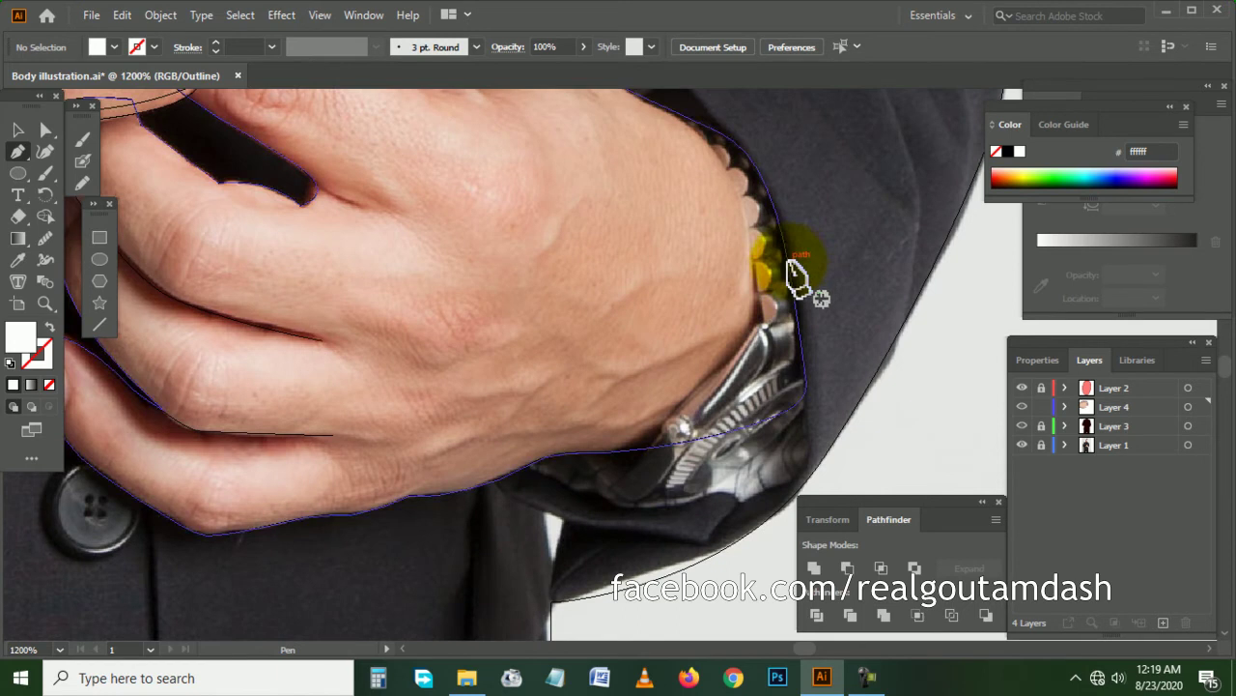
{"action": "mouse_move", "coordinate": [794, 257]}
{"action": "left_mouse_down"}
{"action": "mouse_move", "coordinate": [605, 397]}
{"action": "mouse_move", "coordinate": [413, 418]}
{"action": "left_mouse_up"}
{"action": "left_click_drag", "start_coordinate": [570, 401], "coordinate": [710, 411]}
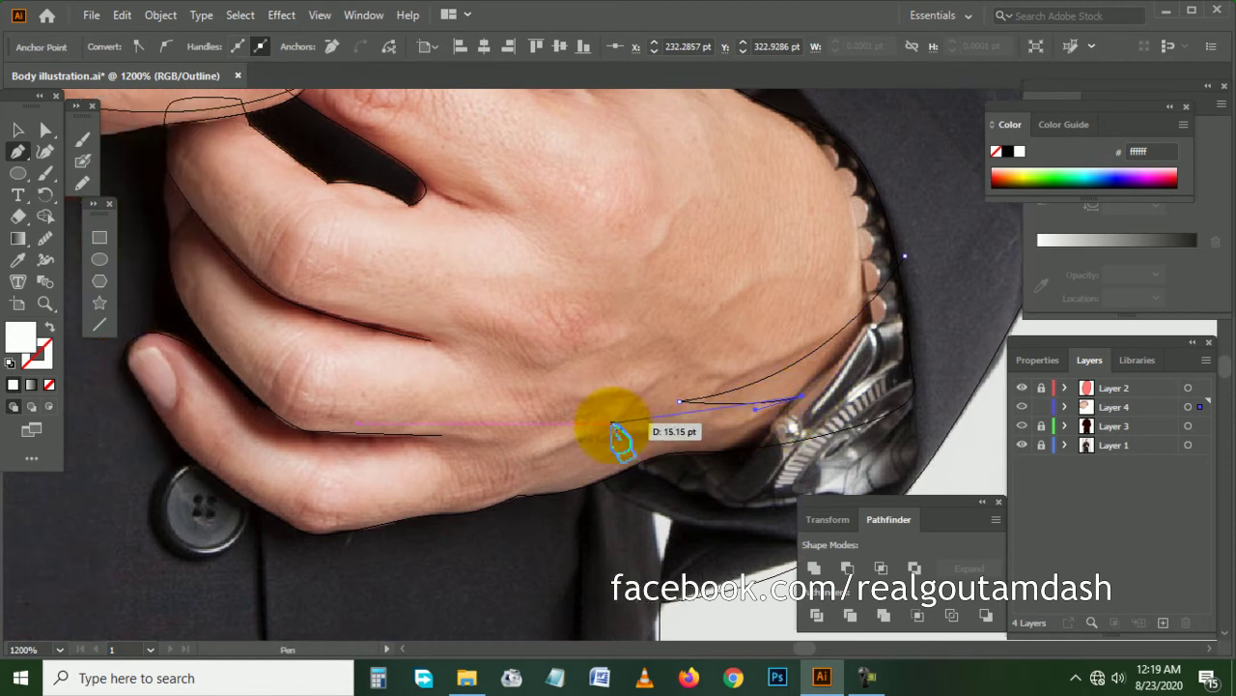
{"action": "scroll", "coordinate": [657, 425], "scroll_direction": "left", "scroll_amount": 2}
- Extend the wrist path past the watch and draw a pointed crease along the lower finger
{"action": "mouse_move", "coordinate": [687, 420]}
{"action": "left_mouse_down"}
{"action": "mouse_move", "coordinate": [425, 507]}
{"action": "mouse_move", "coordinate": [358, 496]}
{"action": "left_mouse_up"}
{"action": "scroll", "coordinate": [359, 522], "scroll_direction": "left", "scroll_amount": 2}
{"action": "scroll", "coordinate": [372, 474], "scroll_direction": "left", "scroll_amount": 2}
{"action": "scroll", "coordinate": [373, 474], "scroll_direction": "up", "scroll_amount": 1}
{"action": "left_click_drag", "start_coordinate": [343, 369], "coordinate": [331, 385]}
{"action": "left_click", "coordinate": [329, 382]}
{"action": "left_click_drag", "start_coordinate": [291, 314], "coordinate": [291, 297]}
{"action": "mouse_move", "coordinate": [383, 355]}
{"action": "left_mouse_down"}
{"action": "mouse_move", "coordinate": [444, 415]}
{"action": "mouse_move", "coordinate": [554, 408]}
{"action": "left_mouse_up"}
- Trace crease lines along the knuckle and the next finger, ending in a pointed tip
{"action": "scroll", "coordinate": [497, 419], "scroll_direction": "down", "scroll_amount": 1}
{"action": "scroll", "coordinate": [579, 428], "scroll_direction": "right", "scroll_amount": 1}
{"action": "mouse_move", "coordinate": [706, 396]}
{"action": "left_mouse_down"}
{"action": "mouse_move", "coordinate": [710, 406]}
{"action": "mouse_move", "coordinate": [722, 389]}
{"action": "left_mouse_up"}
{"action": "left_click_drag", "start_coordinate": [475, 368], "coordinate": [422, 364]}
{"action": "scroll", "coordinate": [422, 365], "scroll_direction": "up", "scroll_amount": 1}
{"action": "scroll", "coordinate": [423, 364], "scroll_direction": "left", "scroll_amount": 1}
{"action": "left_click_drag", "start_coordinate": [358, 246], "coordinate": [450, 299]}
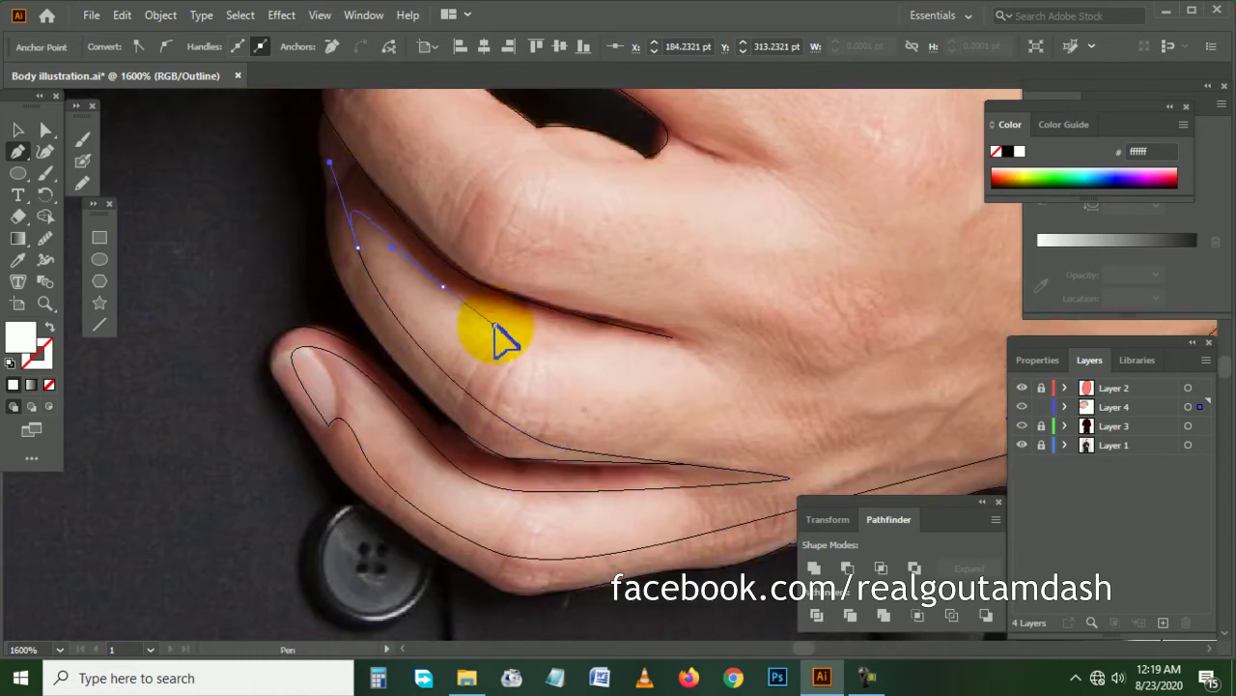
{"action": "scroll", "coordinate": [496, 337], "scroll_direction": "right", "scroll_amount": 1}
{"action": "mouse_move", "coordinate": [496, 333]}
{"action": "left_mouse_down"}
{"action": "mouse_move", "coordinate": [653, 372]}
{"action": "mouse_move", "coordinate": [704, 364]}
{"action": "left_mouse_up"}
{"action": "scroll", "coordinate": [525, 394], "scroll_direction": "up", "scroll_amount": 1}
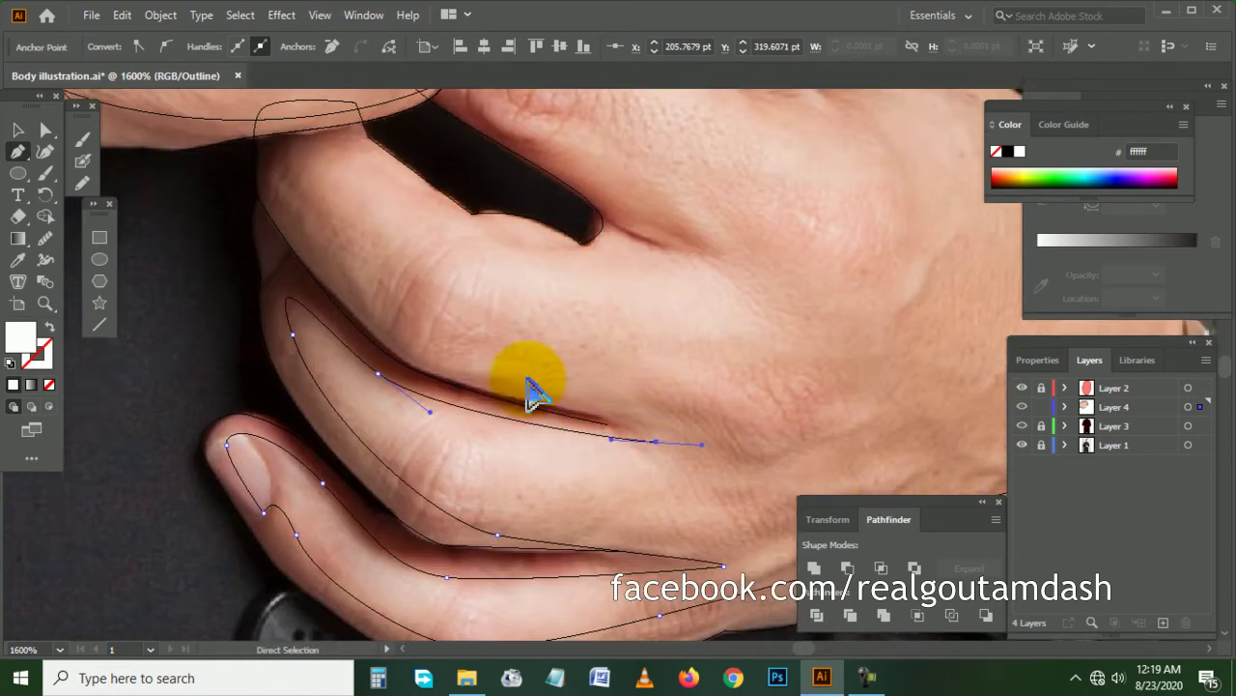
{"action": "scroll", "coordinate": [525, 394], "scroll_direction": "left", "scroll_amount": 1}
{"action": "left_click_drag", "start_coordinate": [494, 361], "coordinate": [428, 345]}
{"action": "scroll", "coordinate": [409, 334], "scroll_direction": "up", "scroll_amount": 2}
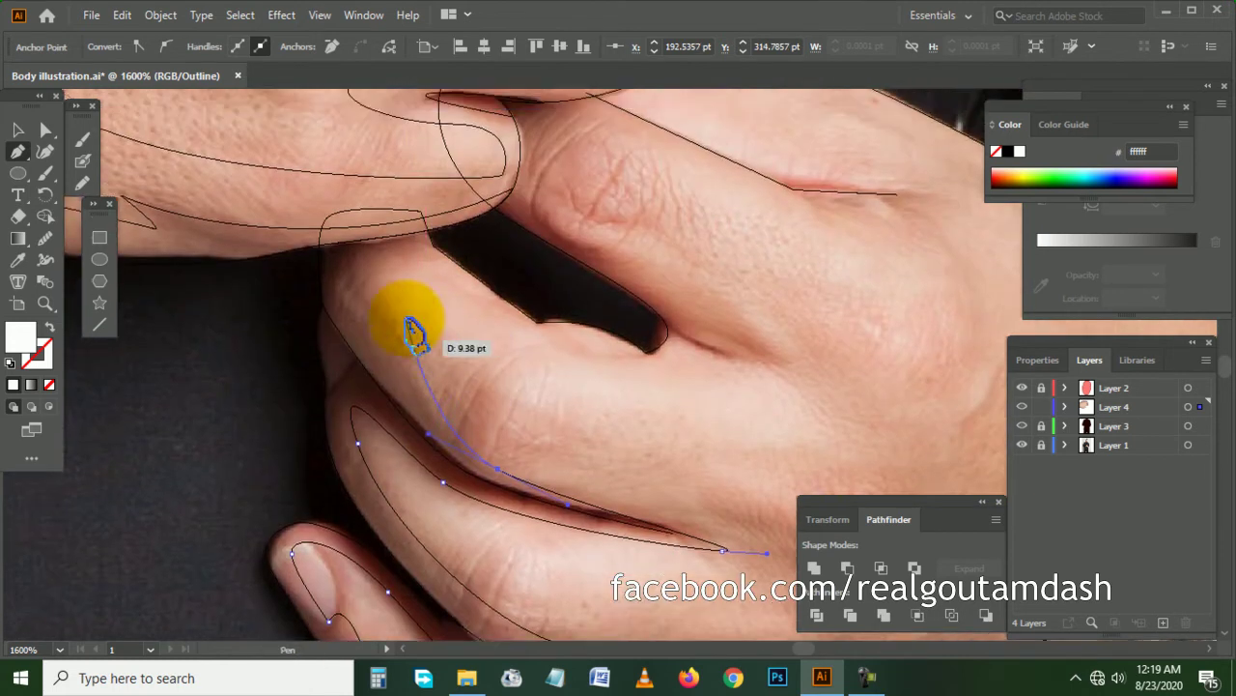
{"action": "left_click_drag", "start_coordinate": [348, 292], "coordinate": [477, 325]}
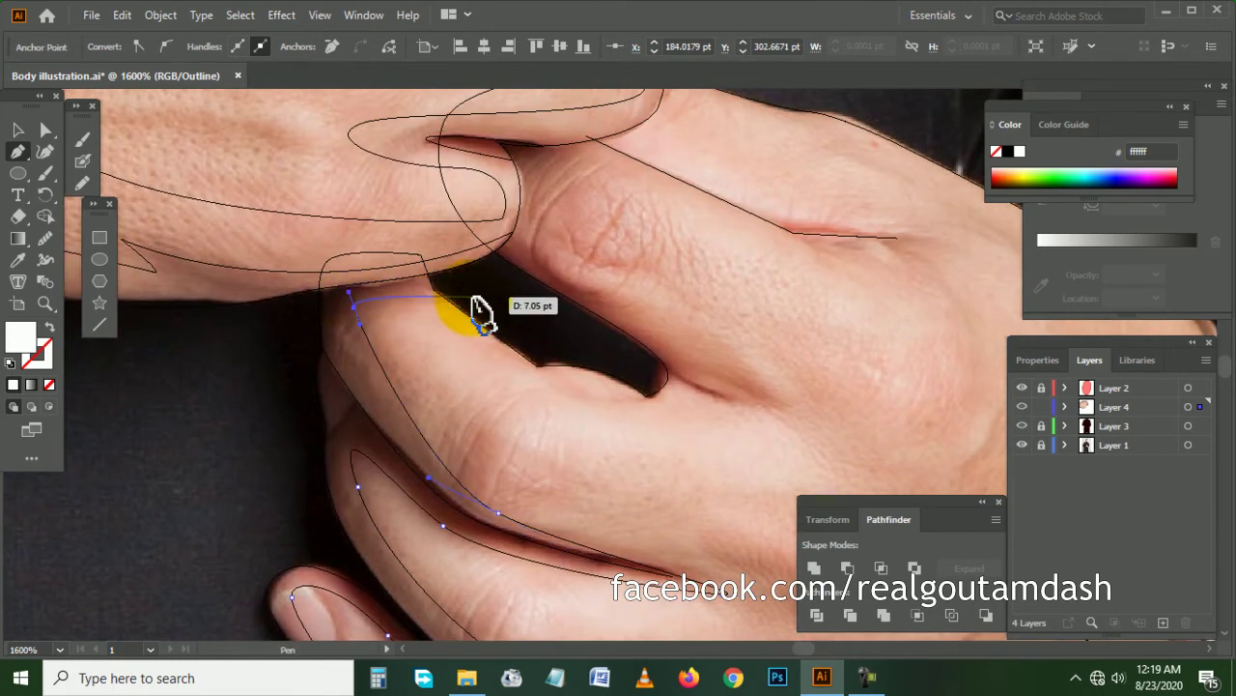
{"action": "left_click_drag", "start_coordinate": [474, 326], "coordinate": [480, 352]}
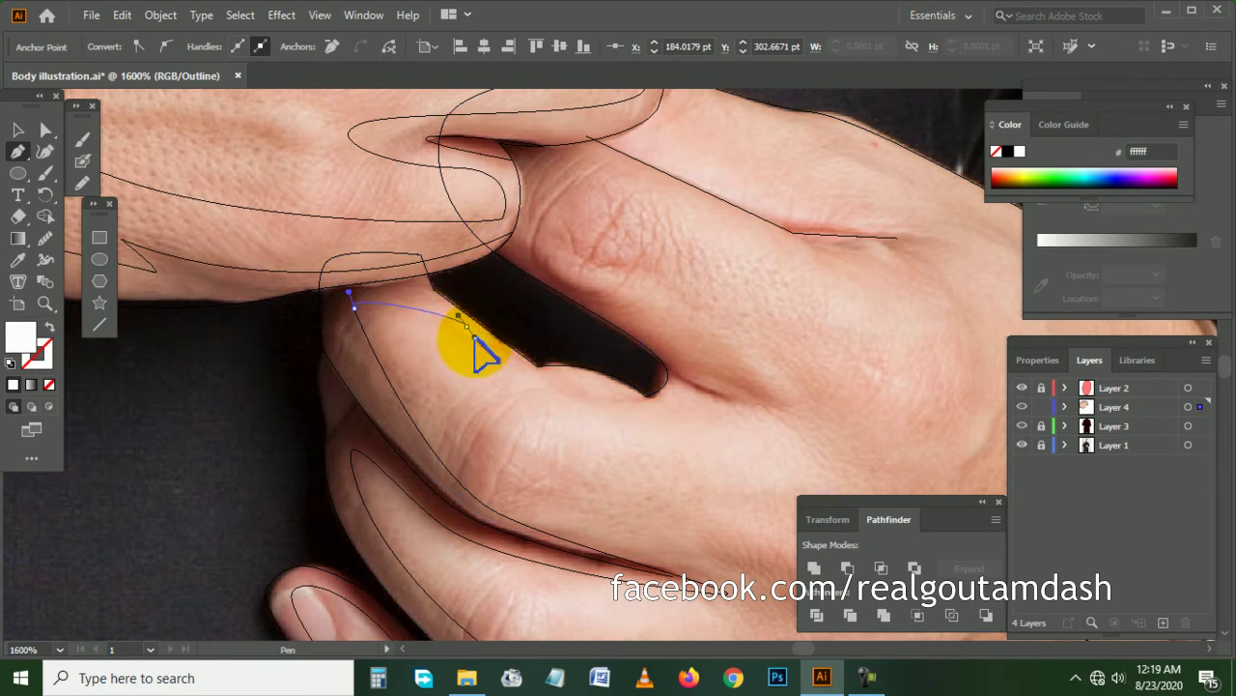
{"action": "left_click_drag", "start_coordinate": [543, 379], "coordinate": [667, 405]}
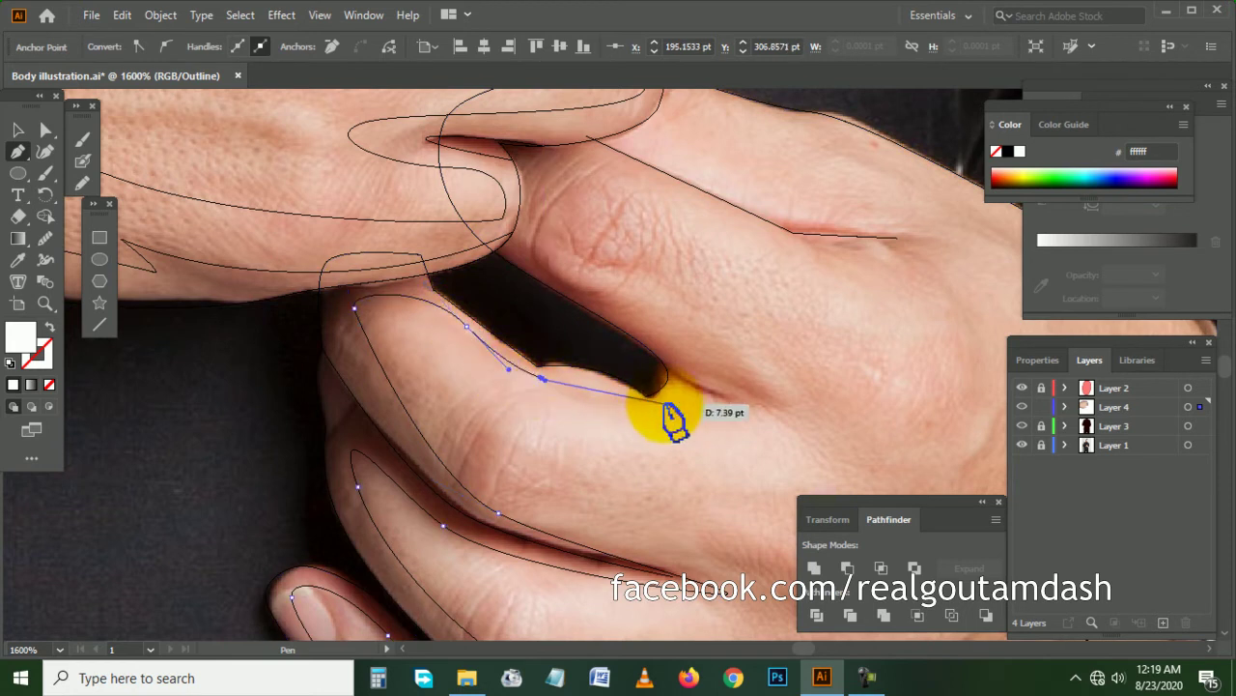
{"action": "left_click", "coordinate": [781, 409]}
- Draw a path between the fingers along the middle and index fingers, across the hand to the watch
{"action": "scroll", "coordinate": [621, 337], "scroll_direction": "up", "scroll_amount": 1}
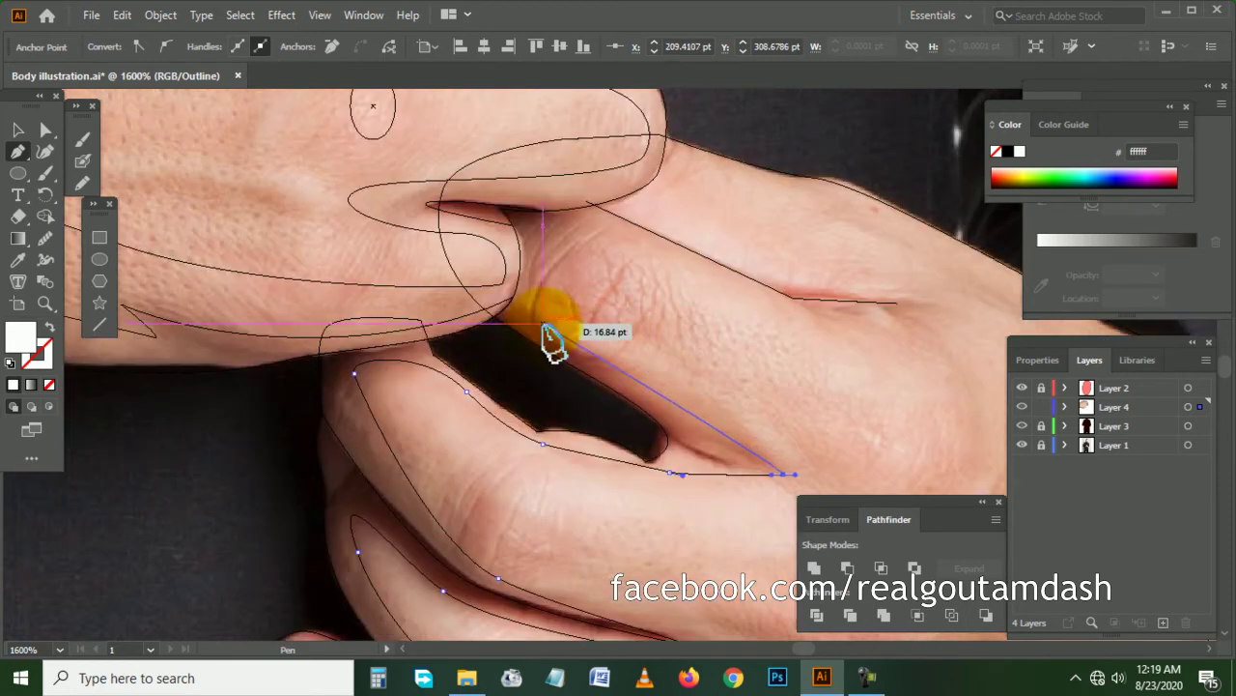
{"action": "left_click_drag", "start_coordinate": [527, 320], "coordinate": [543, 281]}
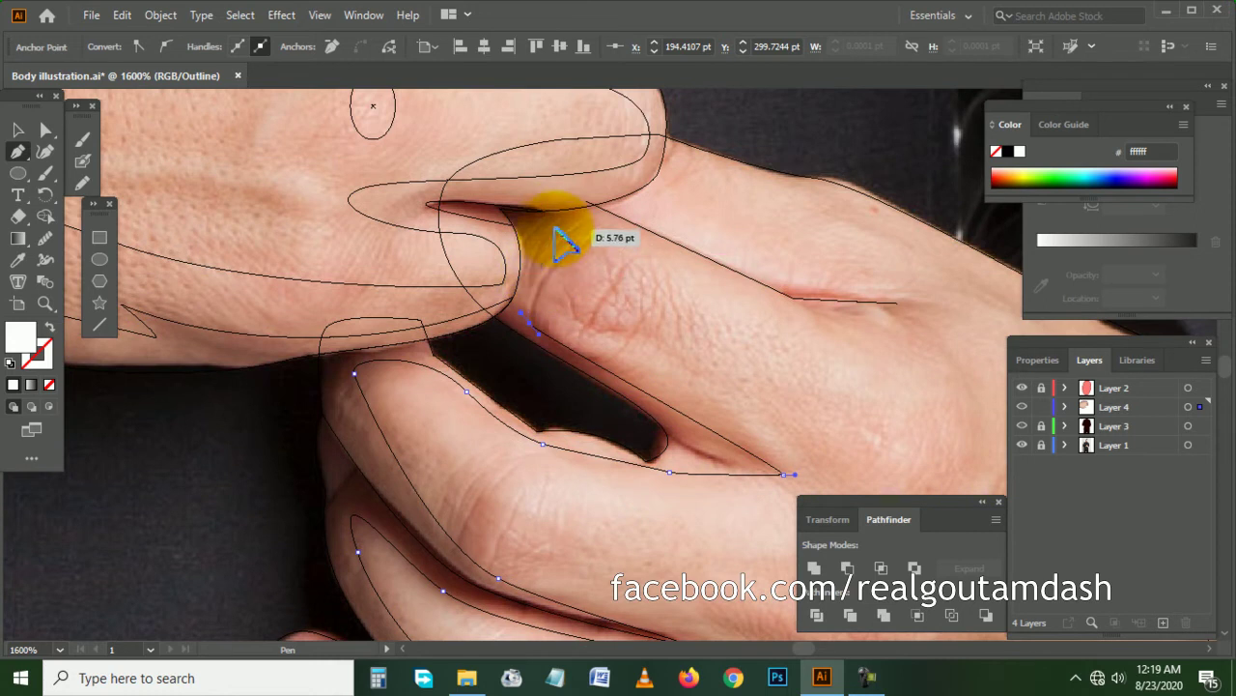
{"action": "scroll", "coordinate": [580, 247], "scroll_direction": "right", "scroll_amount": 2}
{"action": "left_click_drag", "start_coordinate": [665, 287], "coordinate": [723, 323]}
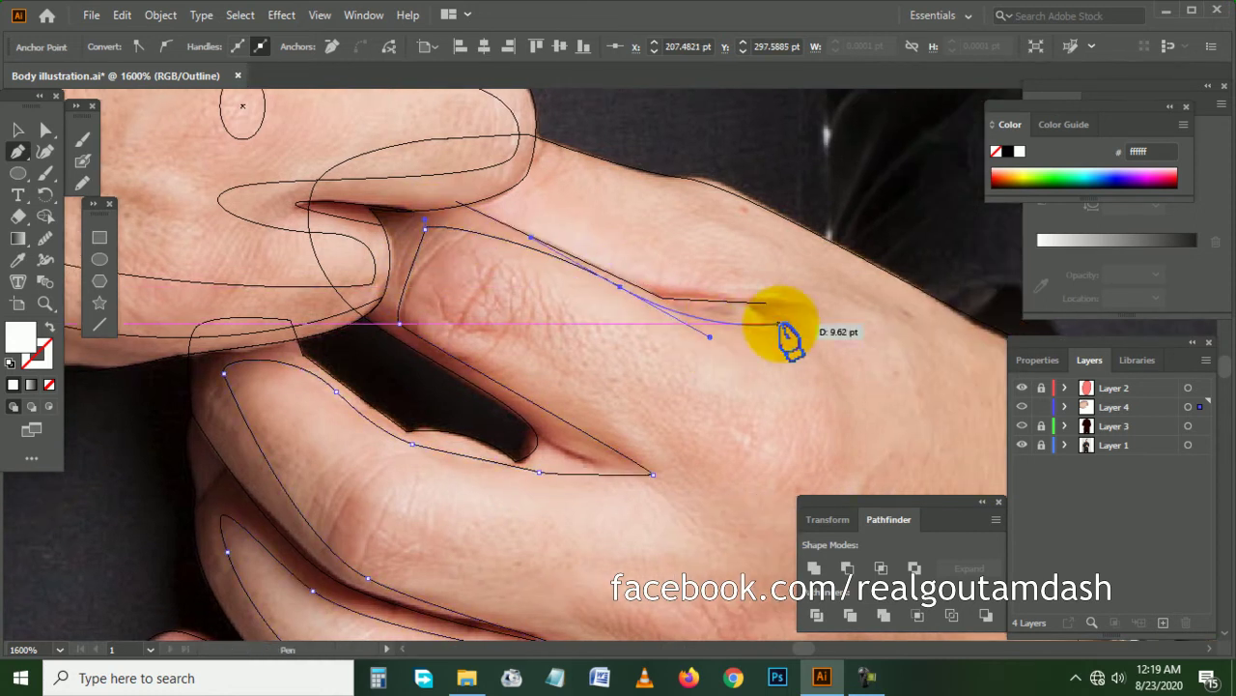
{"action": "scroll", "coordinate": [781, 331], "scroll_direction": "right", "scroll_amount": 1}
{"action": "mouse_move", "coordinate": [820, 323]}
{"action": "left_mouse_down"}
{"action": "mouse_move", "coordinate": [584, 256]}
{"action": "mouse_move", "coordinate": [454, 203]}
{"action": "left_mouse_up"}
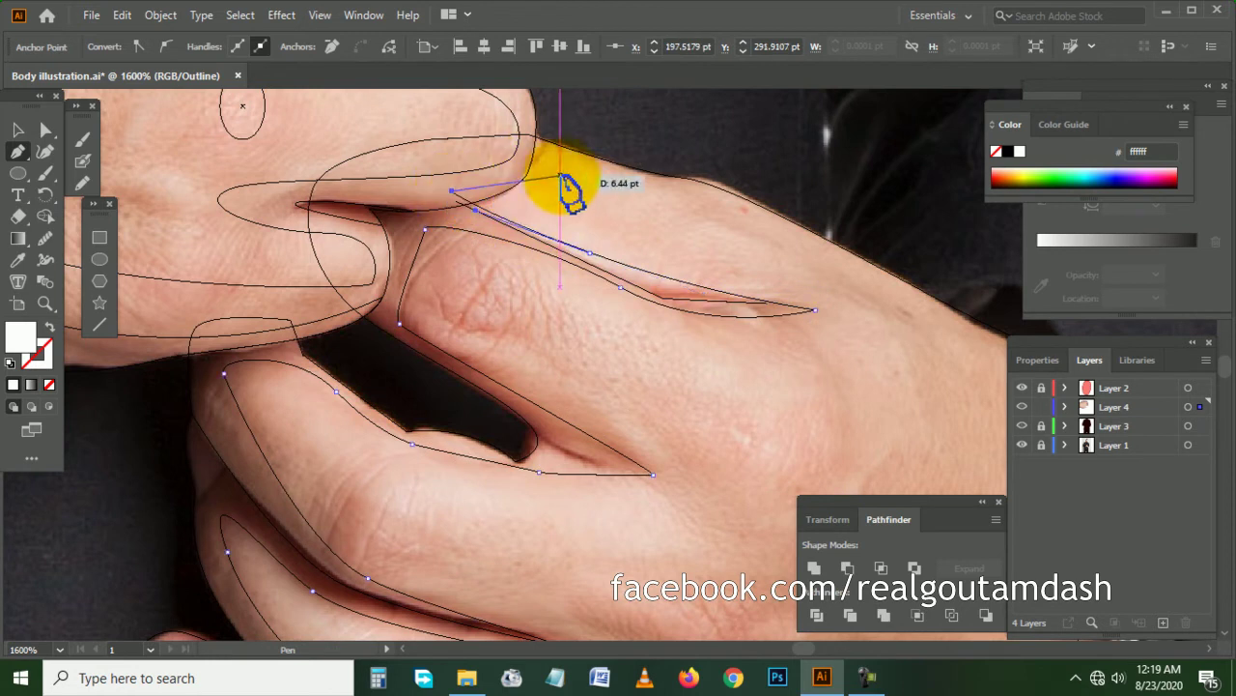
{"action": "left_click_drag", "start_coordinate": [595, 176], "coordinate": [675, 203]}
{"action": "scroll", "coordinate": [705, 215], "scroll_direction": "right", "scroll_amount": 4}
{"action": "left_click_drag", "start_coordinate": [637, 259], "coordinate": [718, 303]}
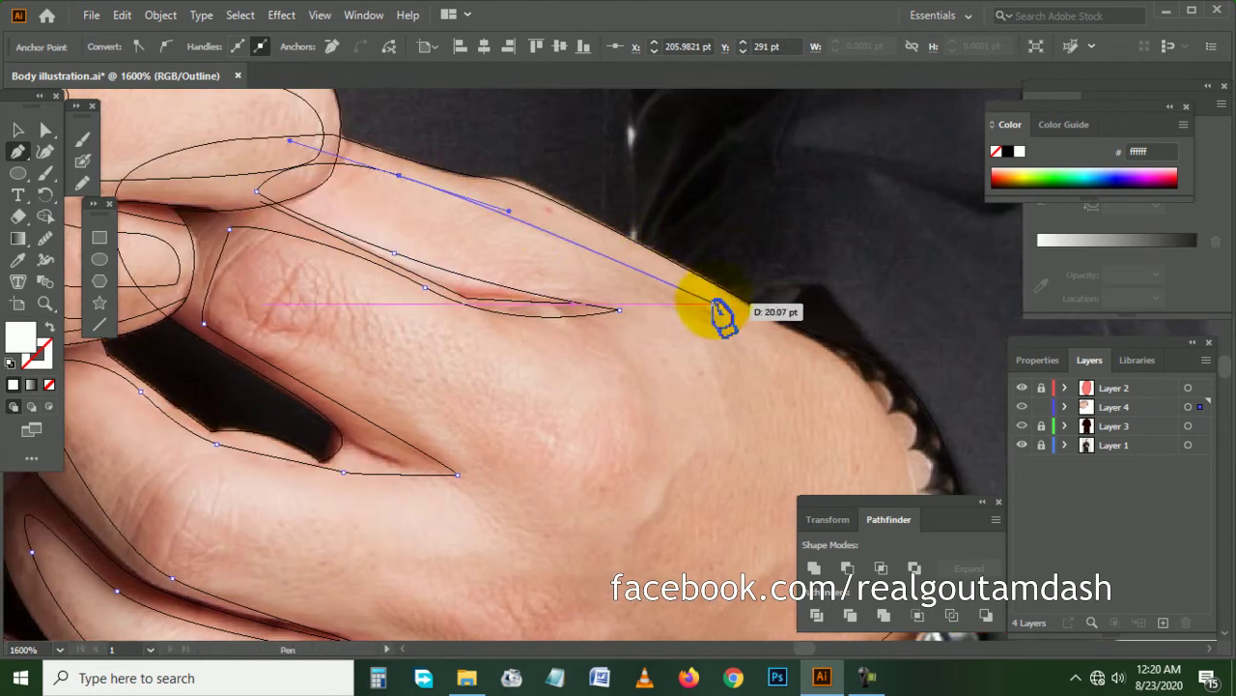
{"action": "left_click_drag", "start_coordinate": [798, 350], "coordinate": [850, 310]}
{"action": "scroll", "coordinate": [808, 354], "scroll_direction": "down", "scroll_amount": 3}
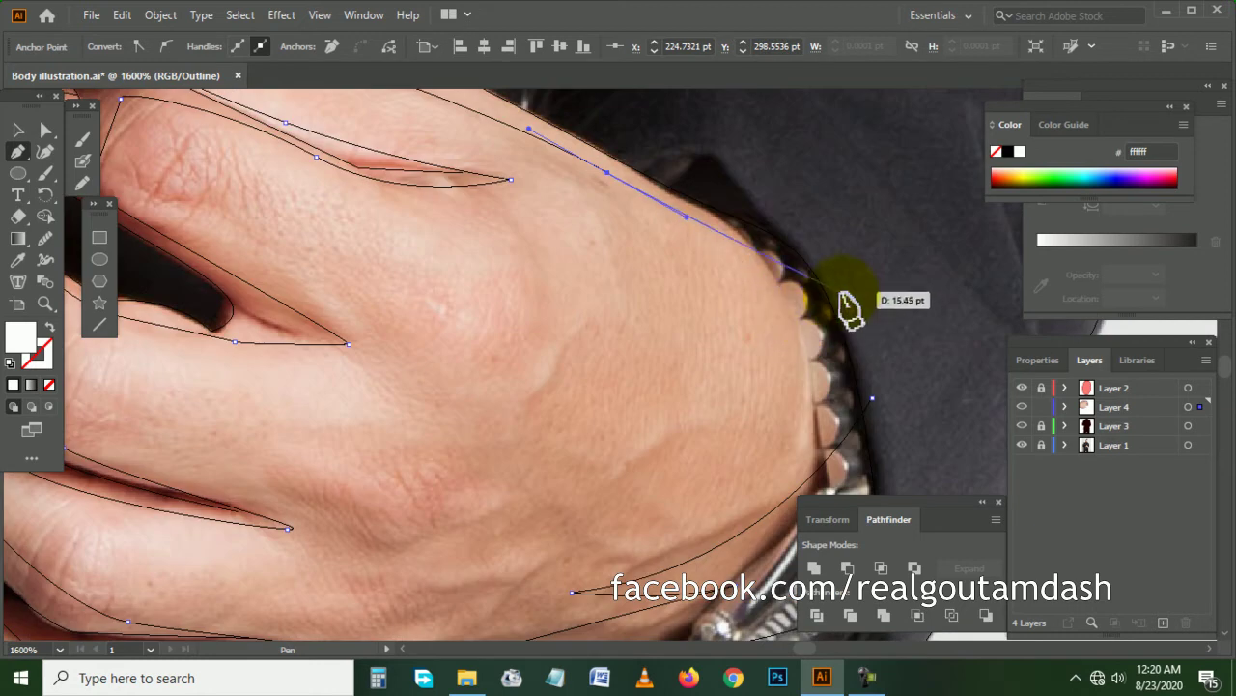
{"action": "scroll", "coordinate": [864, 280], "scroll_direction": "down", "scroll_amount": 2}
- Sweep a large curve around the wrist, across the jacket and up the sleeve, then finish it
{"action": "left_click_drag", "start_coordinate": [656, 145], "coordinate": [671, 132]}
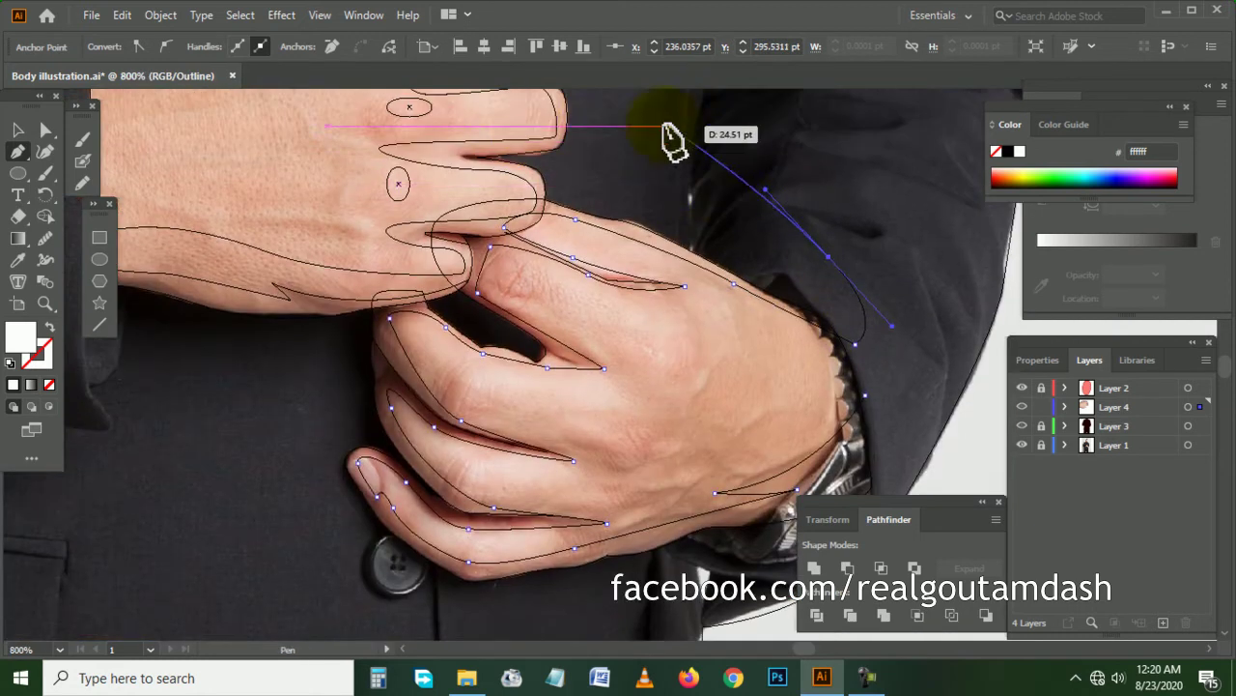
{"action": "scroll", "coordinate": [207, 338], "scroll_direction": "up", "scroll_amount": 2}
{"action": "left_click_drag", "start_coordinate": [222, 346], "coordinate": [234, 389]}
{"action": "scroll", "coordinate": [235, 389], "scroll_direction": "down", "scroll_amount": 1}
{"action": "left_click_drag", "start_coordinate": [620, 534], "coordinate": [745, 506]}
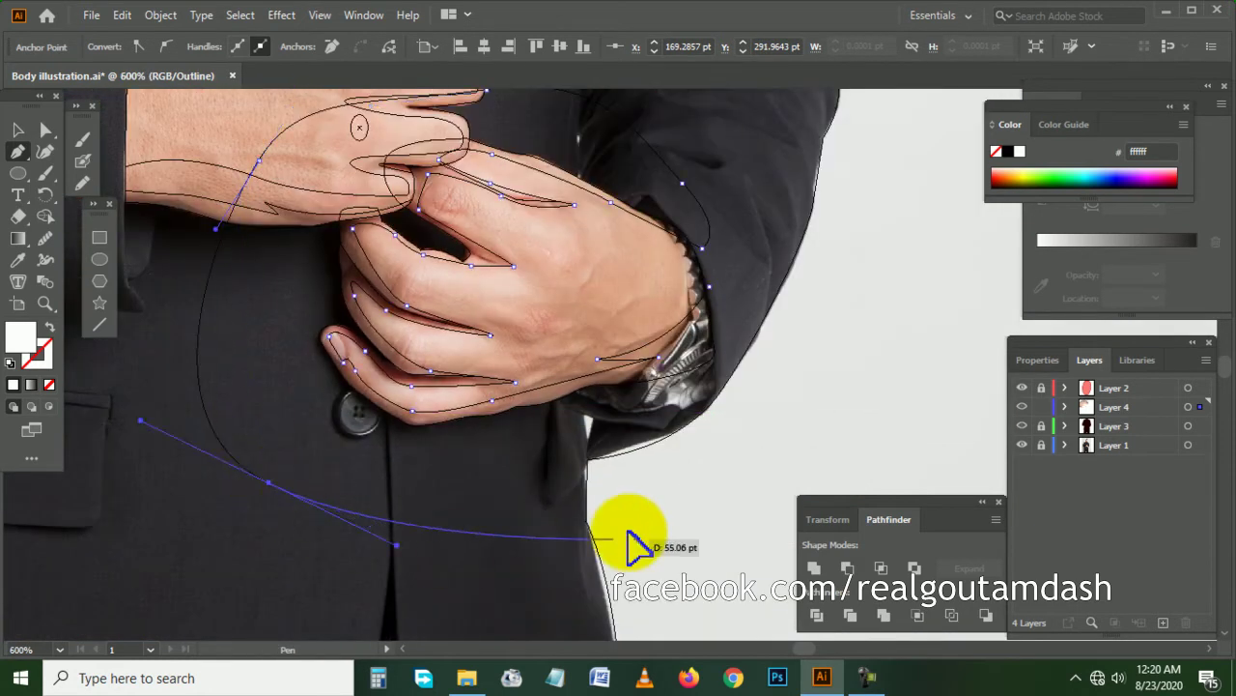
{"action": "left_click_drag", "start_coordinate": [872, 406], "coordinate": [884, 286]}
{"action": "scroll", "coordinate": [781, 300], "scroll_direction": "up", "scroll_amount": 1}
{"action": "left_click_drag", "start_coordinate": [732, 290], "coordinate": [690, 289]}
{"action": "left_click", "coordinate": [685, 290], "text": "ctrl"}
{"action": "scroll", "coordinate": [610, 335], "scroll_direction": "down", "scroll_amount": 1}
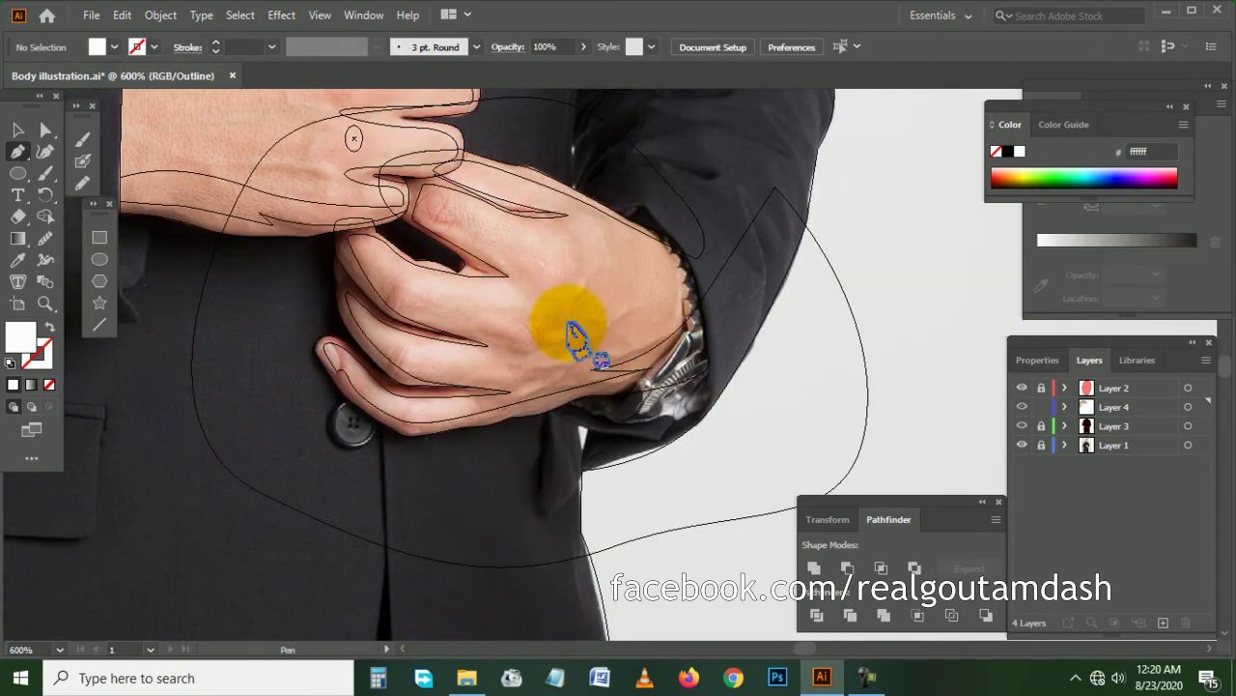
{"action": "scroll", "coordinate": [546, 290], "scroll_direction": "up", "scroll_amount": 1}
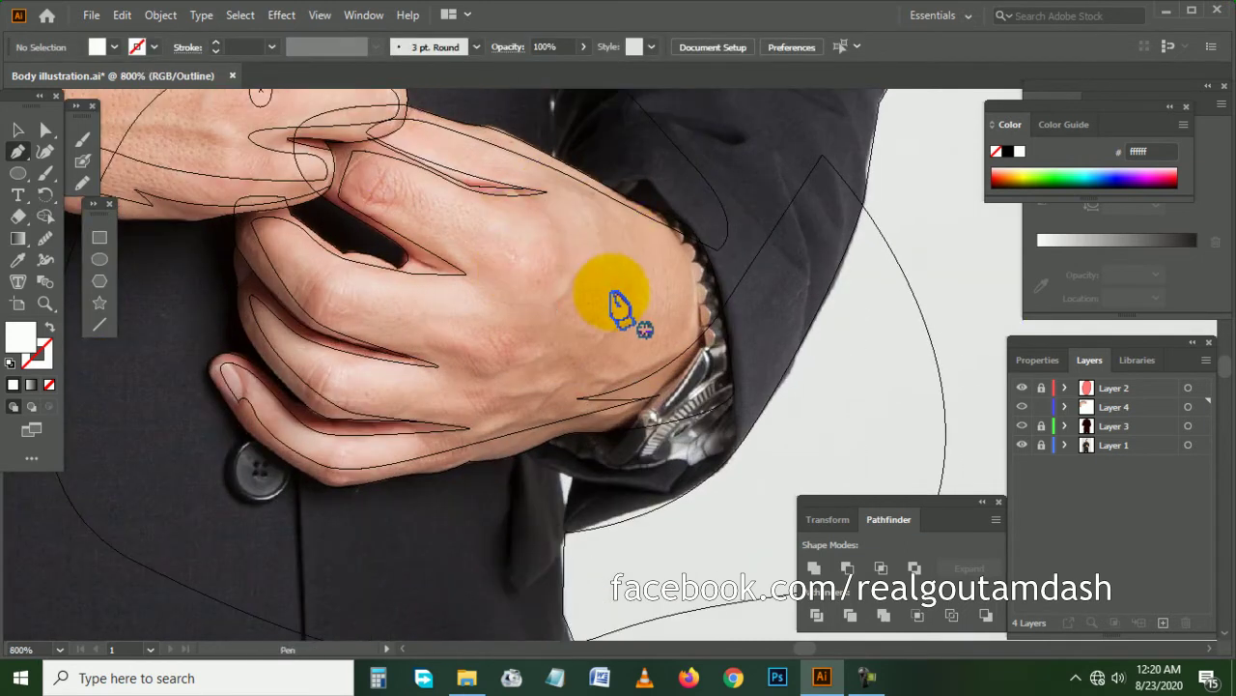
- Trace a pointed crease shape along the lower finger with the Pen tool
{"action": "scroll", "coordinate": [430, 404], "scroll_direction": "up", "scroll_amount": 1}
{"action": "scroll", "coordinate": [406, 406], "scroll_direction": "up", "scroll_amount": 1}
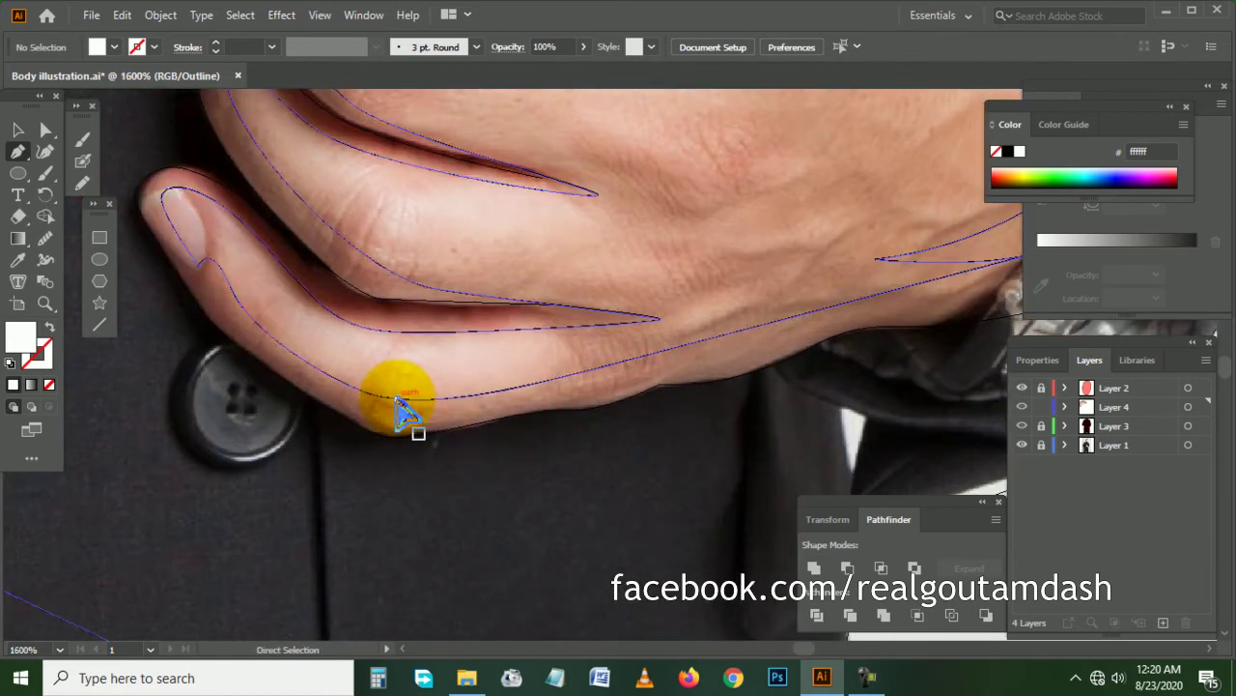
{"action": "left_click_drag", "start_coordinate": [410, 384], "coordinate": [551, 356]}
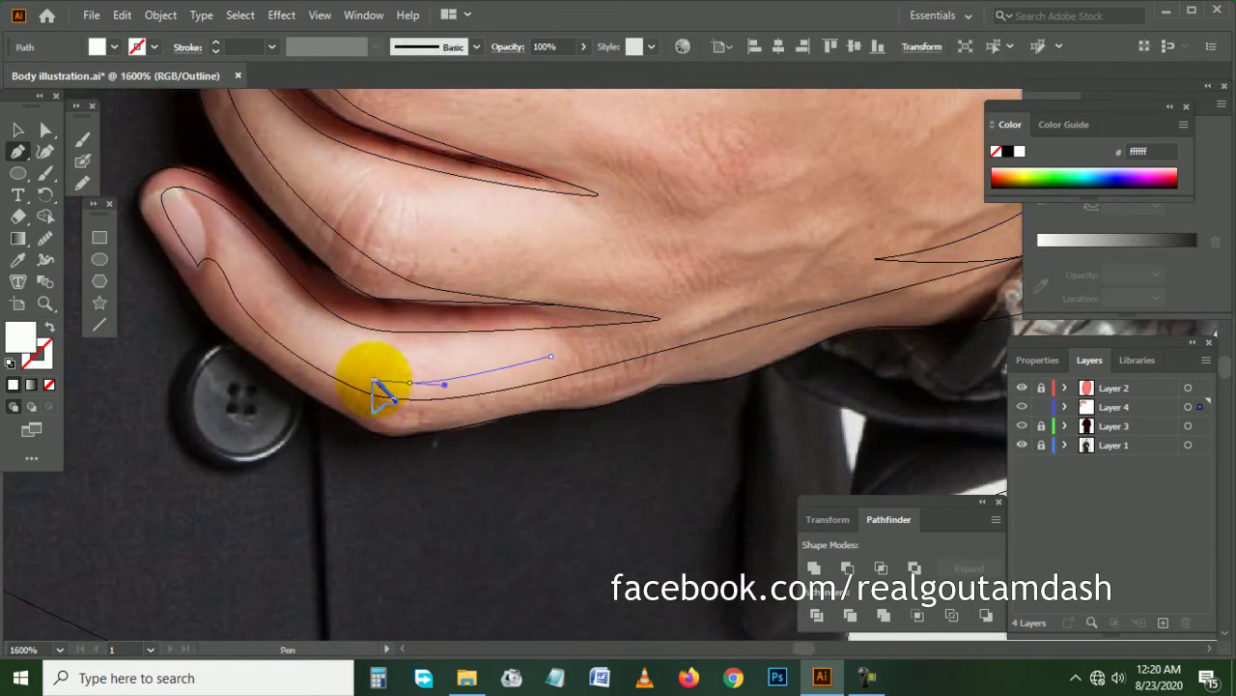
{"action": "left_click", "coordinate": [375, 384], "text": "ctrl"}
{"action": "left_click", "coordinate": [280, 313]}
{"action": "left_click_drag", "start_coordinate": [431, 352], "coordinate": [511, 340]}
{"action": "left_click", "coordinate": [549, 355]}
{"action": "left_click", "coordinate": [587, 348], "text": "ctrl"}
{"action": "scroll", "coordinate": [505, 342], "scroll_direction": "up", "scroll_amount": 2}
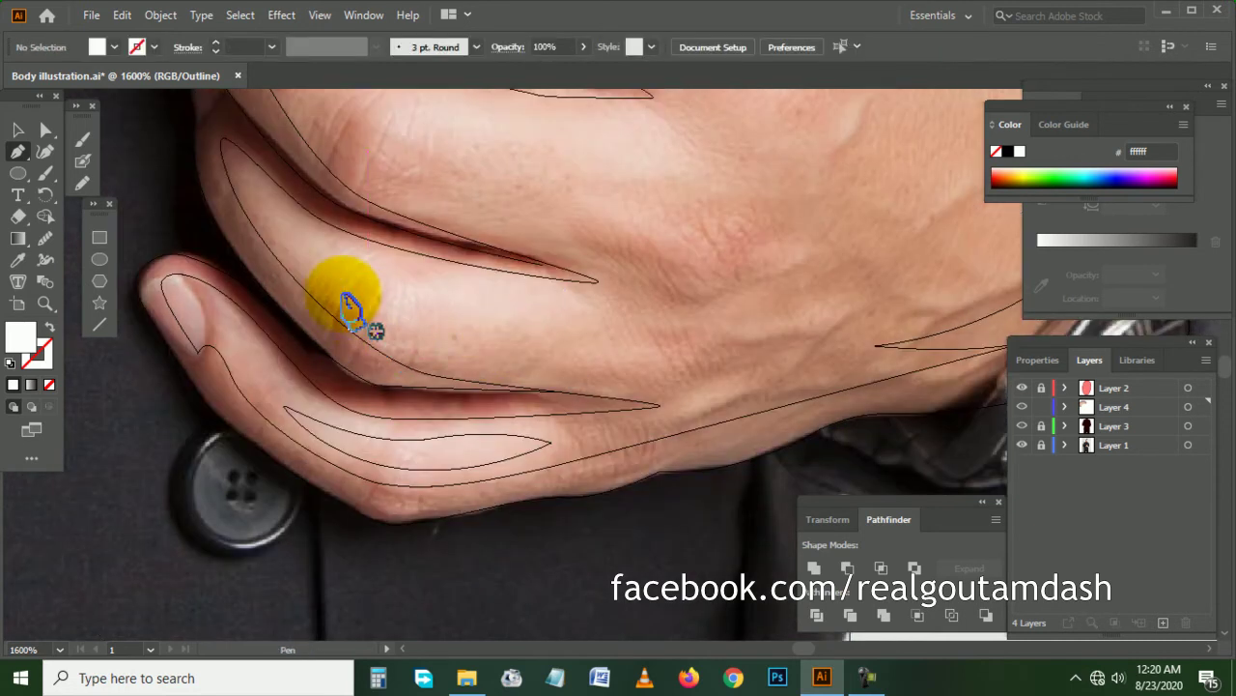
- Trace a closed crease shape along the next finger
{"action": "left_click", "coordinate": [274, 215]}
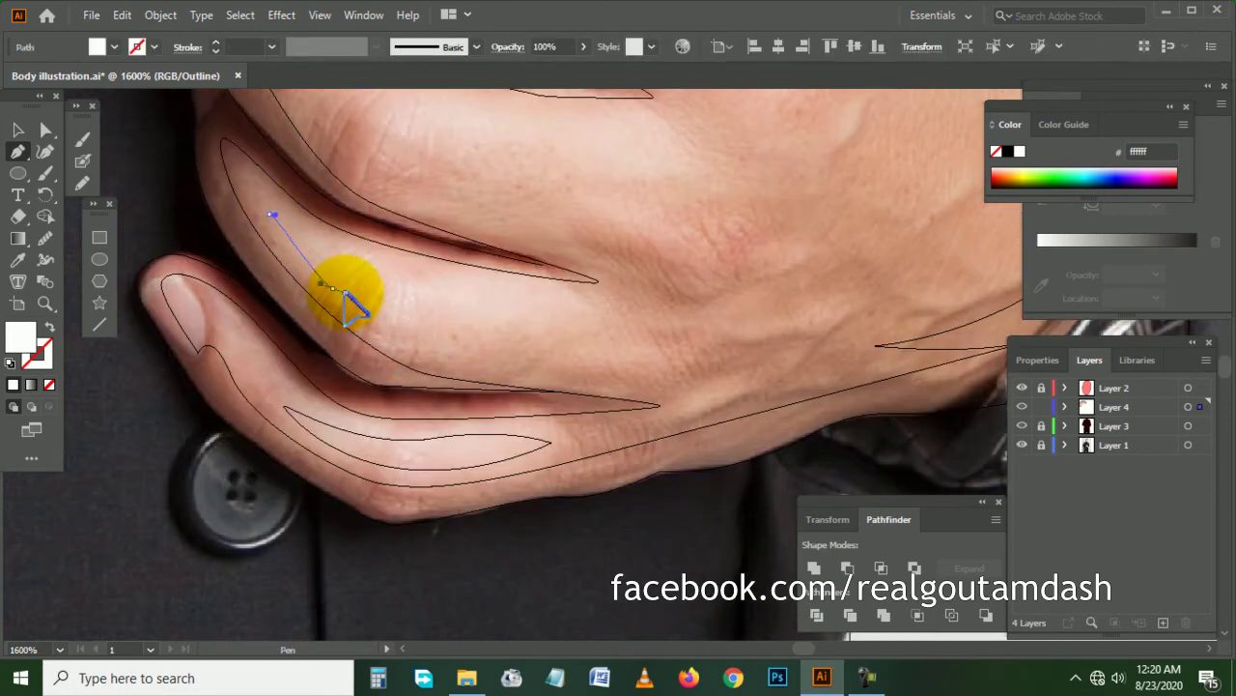
{"action": "left_click_drag", "start_coordinate": [332, 288], "coordinate": [350, 292]}
{"action": "scroll", "coordinate": [415, 372], "scroll_direction": "right", "scroll_amount": 2}
{"action": "left_click_drag", "start_coordinate": [580, 362], "coordinate": [642, 359]}
{"action": "mouse_move", "coordinate": [555, 294]}
{"action": "left_mouse_down"}
{"action": "mouse_move", "coordinate": [391, 309]}
{"action": "mouse_move", "coordinate": [365, 293]}
{"action": "left_mouse_up"}
{"action": "left_click_drag", "start_coordinate": [291, 287], "coordinate": [284, 253]}
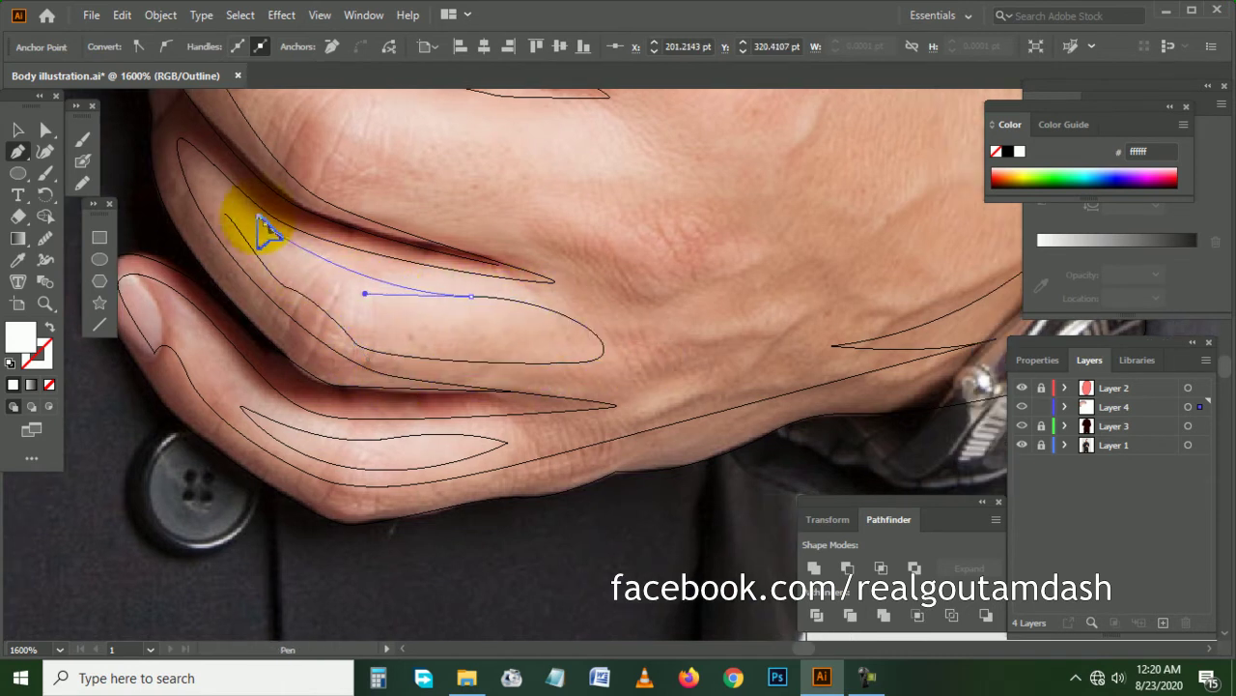
{"action": "left_click", "coordinate": [483, 207], "text": "ctrl"}
{"action": "scroll", "coordinate": [510, 345], "scroll_direction": "up", "scroll_amount": 5}
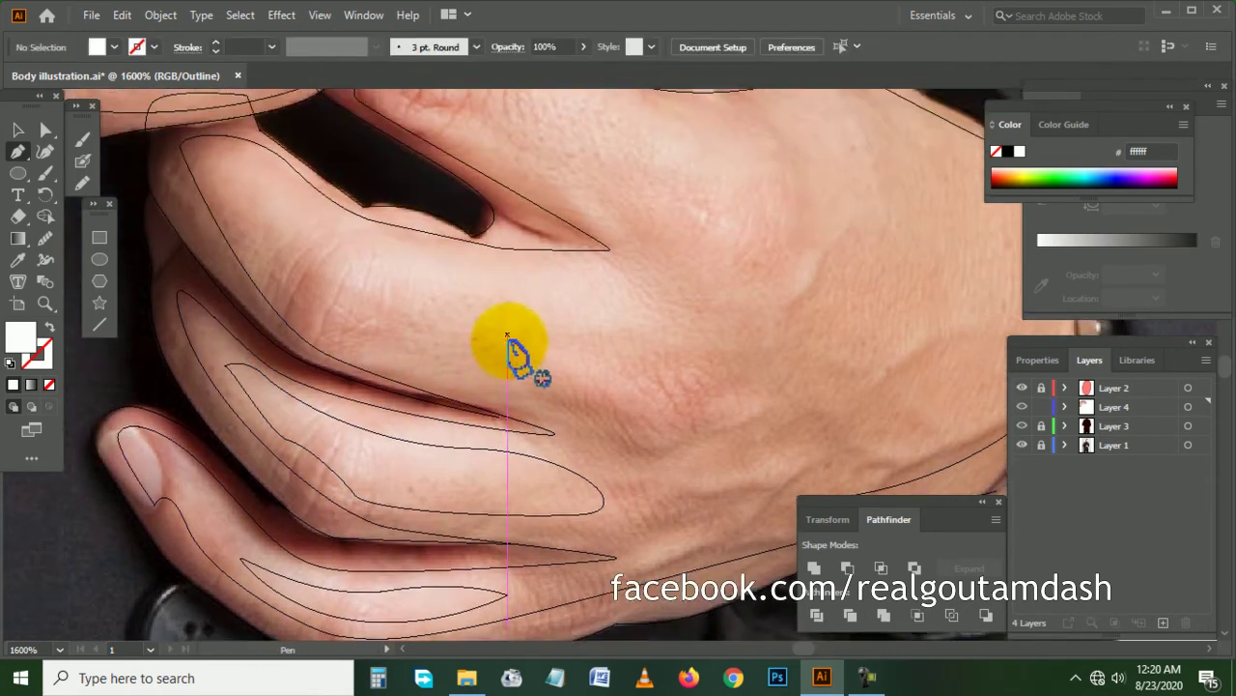
- Outline a closed highlight shape around the finger's highlight area
{"action": "left_click", "coordinate": [211, 221]}
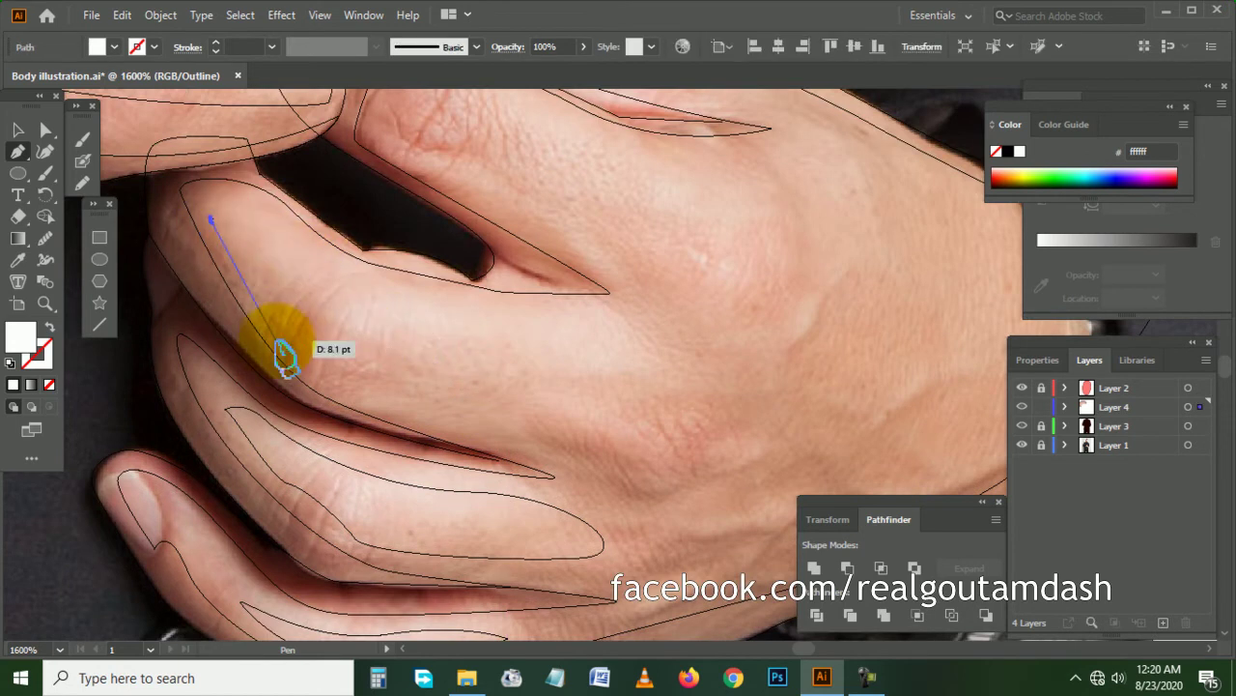
{"action": "left_click", "coordinate": [286, 340]}
{"action": "left_click", "coordinate": [329, 312]}
{"action": "left_click_drag", "start_coordinate": [342, 377], "coordinate": [358, 388]}
{"action": "scroll", "coordinate": [436, 430], "scroll_direction": "right", "scroll_amount": 2}
{"action": "left_click_drag", "start_coordinate": [561, 431], "coordinate": [600, 422]}
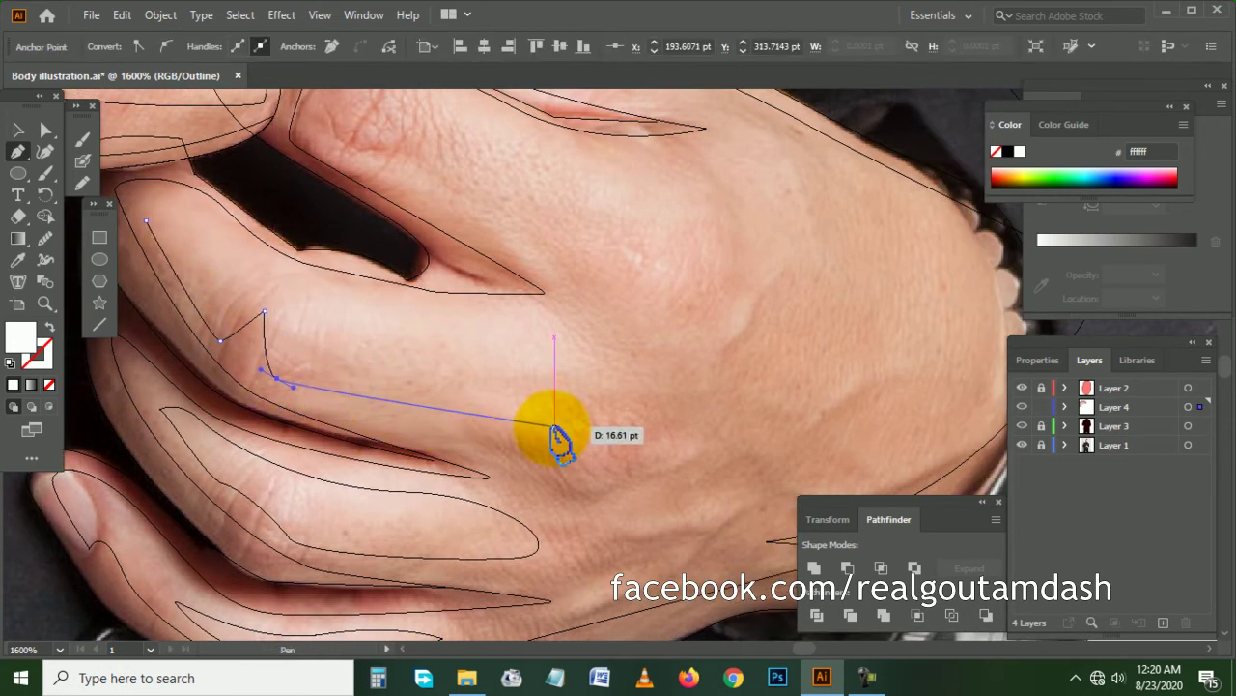
{"action": "left_click_drag", "start_coordinate": [579, 337], "coordinate": [588, 349]}
{"action": "scroll", "coordinate": [410, 346], "scroll_direction": "left", "scroll_amount": 2}
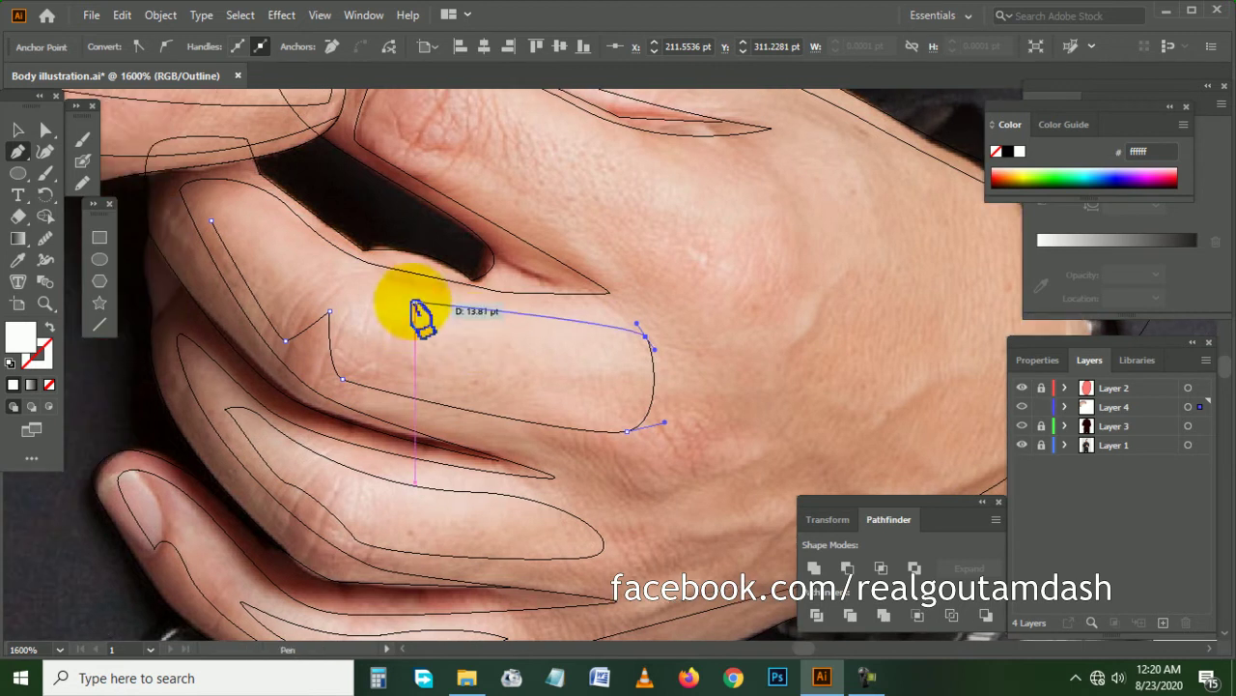
{"action": "mouse_move", "coordinate": [353, 278]}
{"action": "left_mouse_down"}
{"action": "mouse_move", "coordinate": [249, 232]}
{"action": "mouse_move", "coordinate": [277, 254]}
{"action": "left_mouse_up"}
{"action": "scroll", "coordinate": [593, 337], "scroll_direction": "down", "scroll_amount": 3}
{"action": "scroll", "coordinate": [552, 337], "scroll_direction": "left", "scroll_amount": 3}
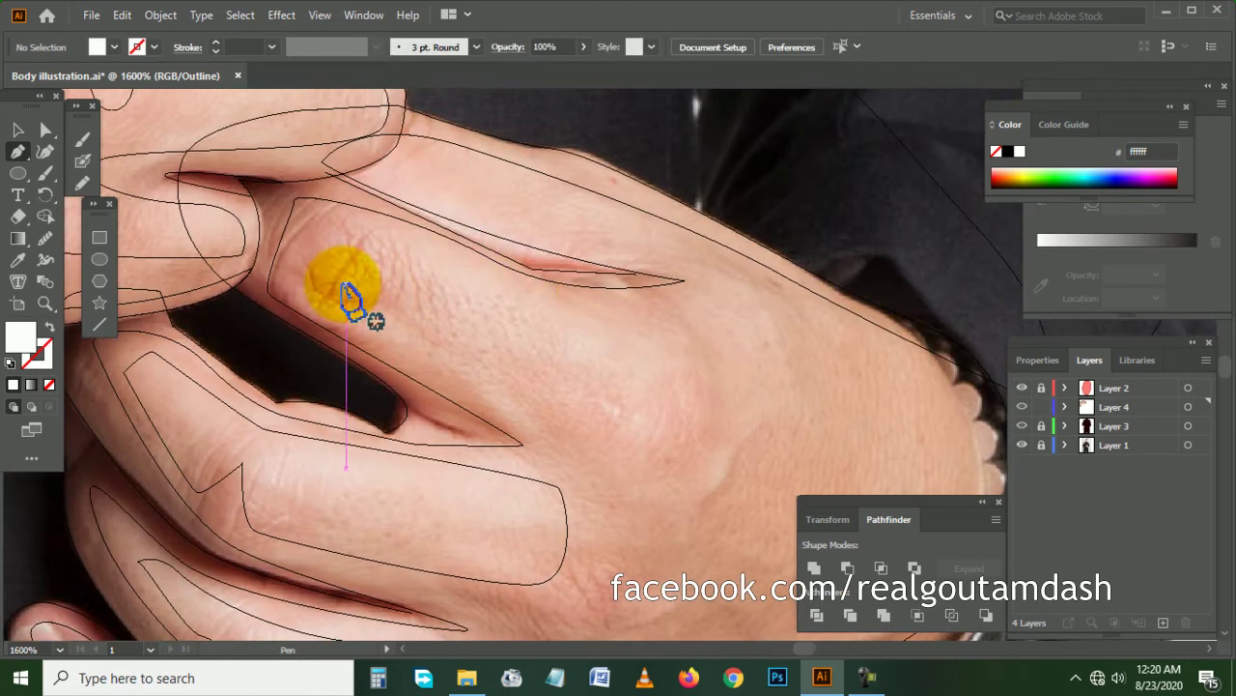
- Outline the knuckle highlight on the upper finger's back as a closed curved shape
{"action": "left_click_drag", "start_coordinate": [329, 305], "coordinate": [368, 233]}
{"action": "left_click_drag", "start_coordinate": [673, 435], "coordinate": [702, 434]}
{"action": "left_click_drag", "start_coordinate": [687, 320], "coordinate": [672, 305]}
{"action": "left_click_drag", "start_coordinate": [449, 258], "coordinate": [411, 242]}
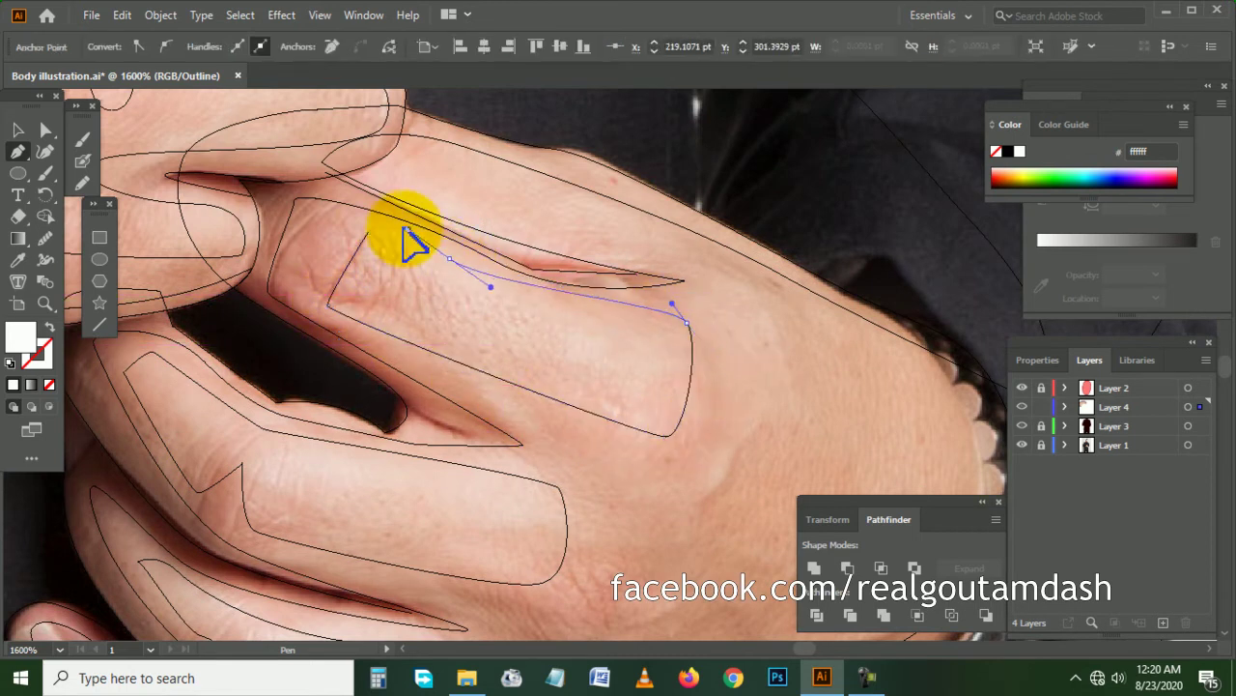
{"action": "left_click", "coordinate": [387, 262]}
{"action": "left_click", "coordinate": [422, 309], "text": "ctrl"}
{"action": "scroll", "coordinate": [422, 309], "scroll_direction": "right", "scroll_amount": 2}
{"action": "scroll", "coordinate": [398, 314], "scroll_direction": "up", "scroll_amount": 3}
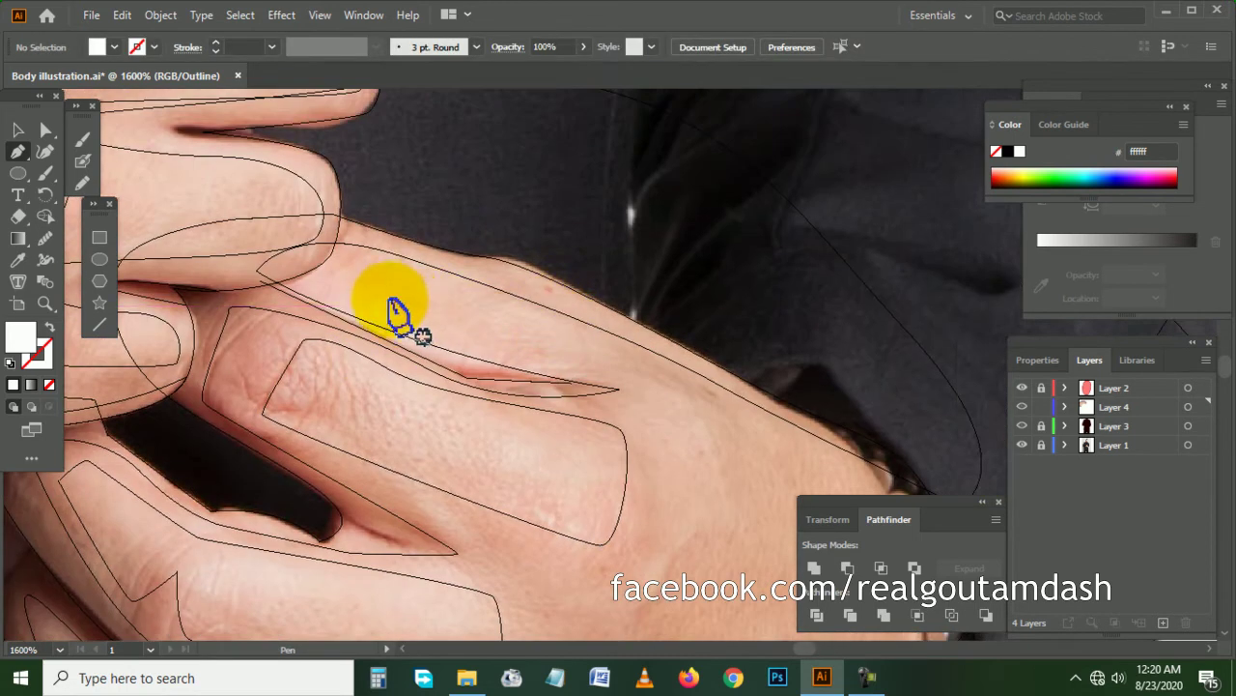
{"action": "scroll", "coordinate": [398, 313], "scroll_direction": "down", "scroll_amount": 2}
{"action": "scroll", "coordinate": [649, 329], "scroll_direction": "down", "scroll_amount": 2}
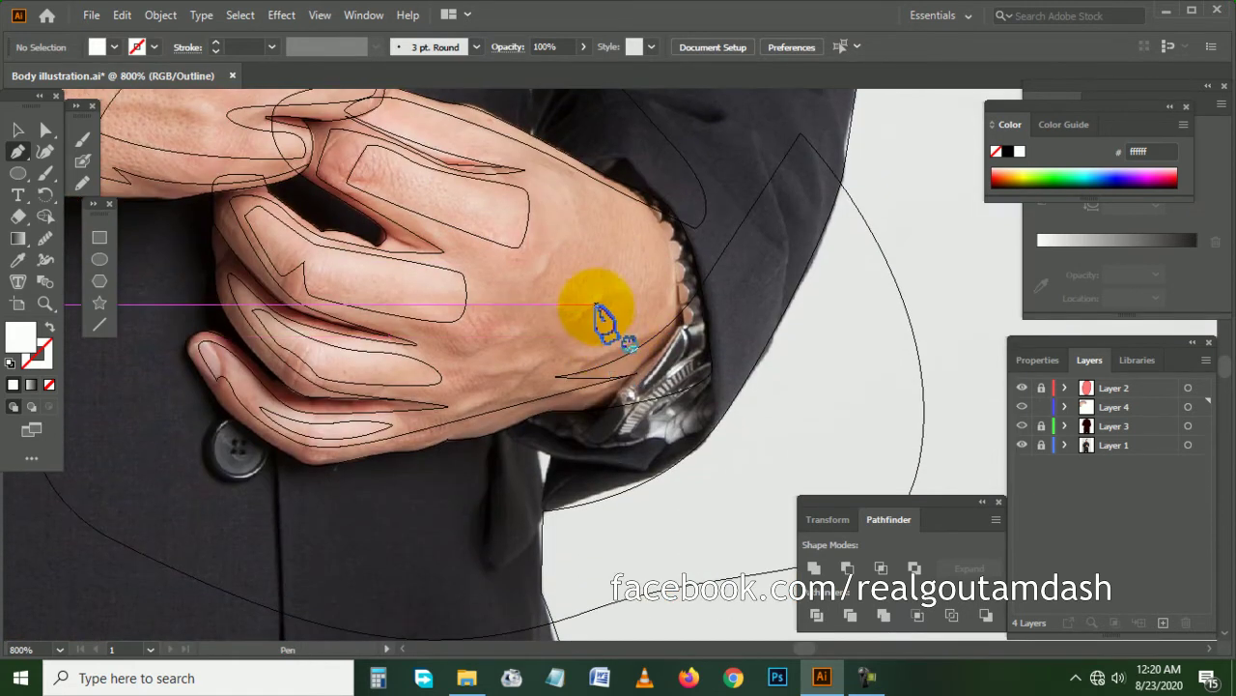
{"action": "scroll", "coordinate": [608, 329], "scroll_direction": "up", "scroll_amount": 1}
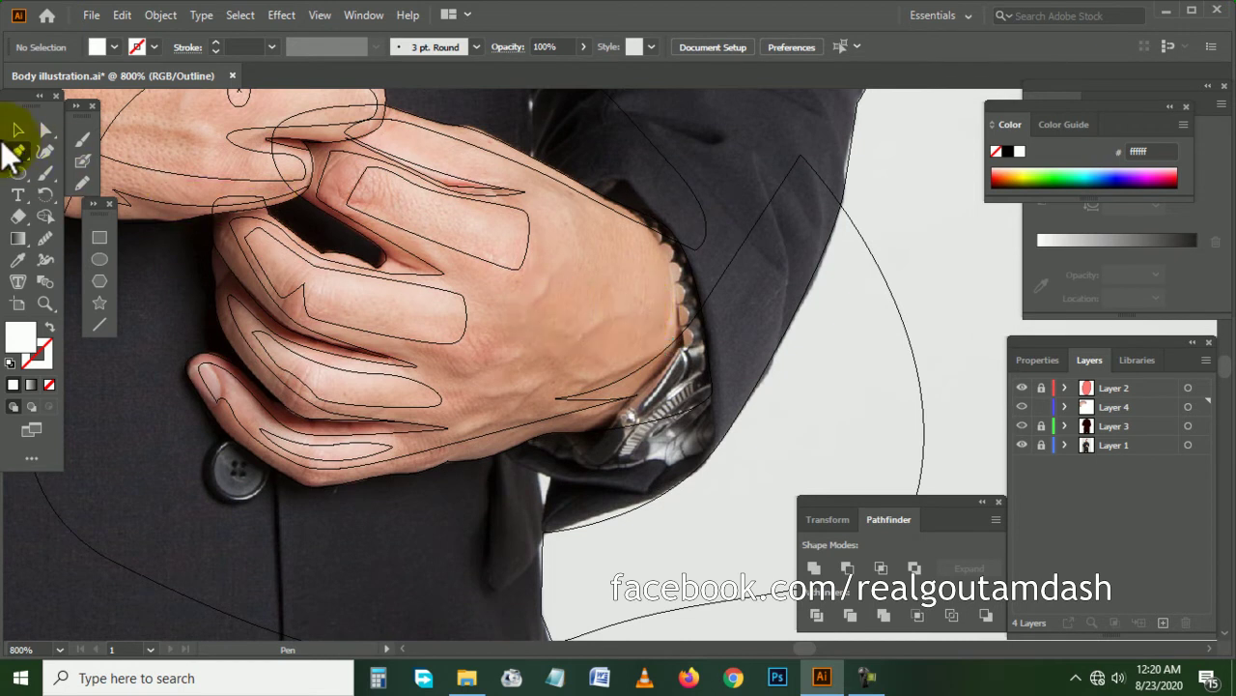
- Trace the fingertip nail as a closed Pen outline, zooming in to shape its lower edge
{"action": "scroll", "coordinate": [174, 367], "scroll_direction": "left", "scroll_amount": 1}
{"action": "left_click", "coordinate": [18, 150]}
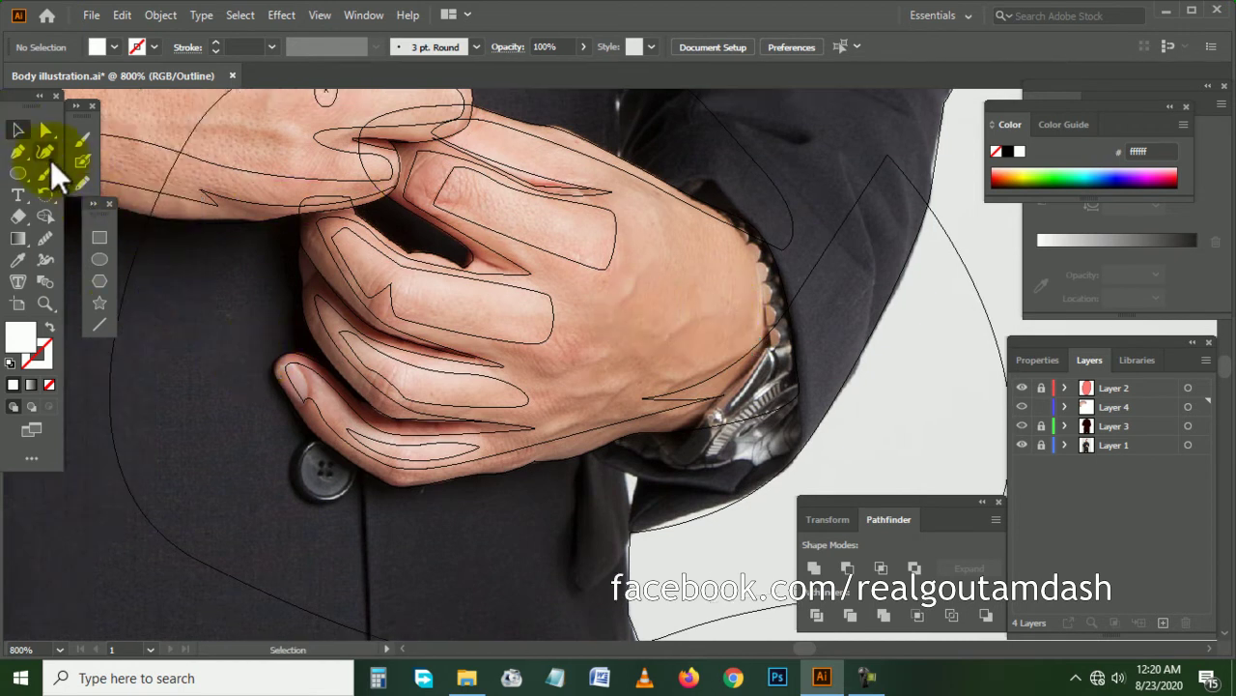
{"action": "scroll", "coordinate": [345, 394], "scroll_direction": "up", "scroll_amount": 1}
{"action": "scroll", "coordinate": [304, 301], "scroll_direction": "up", "scroll_amount": 2}
{"action": "scroll", "coordinate": [301, 300], "scroll_direction": "left", "scroll_amount": 2}
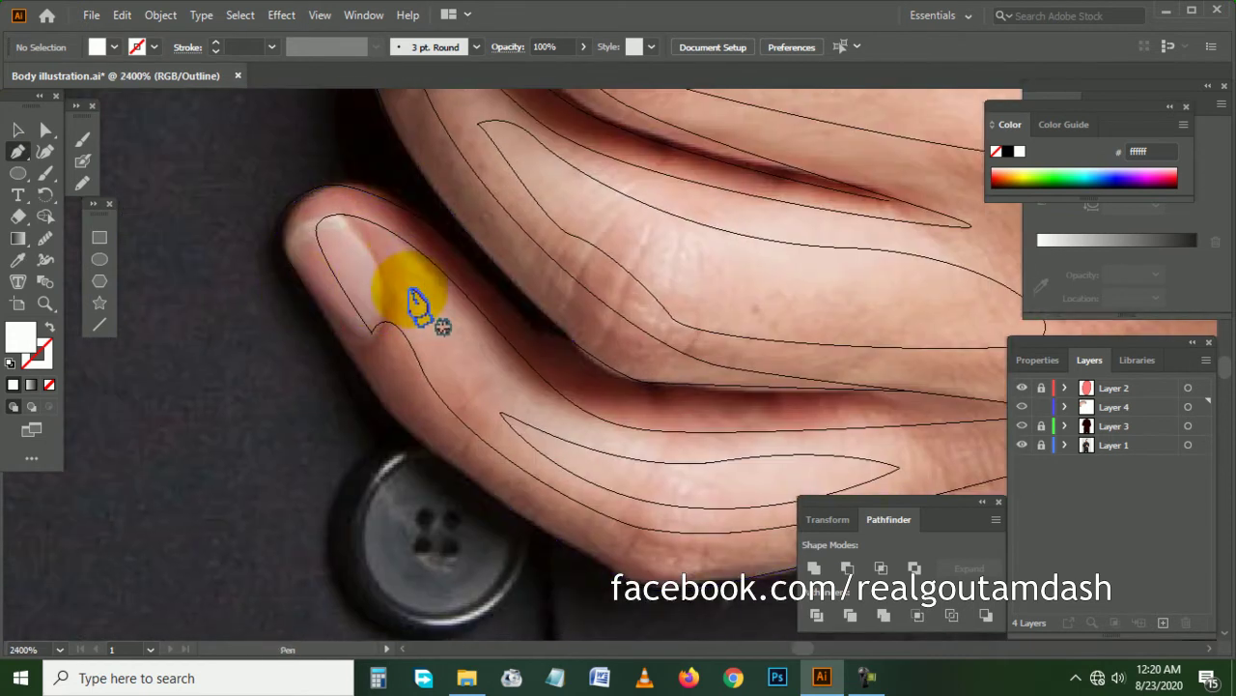
{"action": "left_click", "coordinate": [388, 293]}
{"action": "mouse_move", "coordinate": [340, 216]}
{"action": "left_mouse_down"}
{"action": "mouse_move", "coordinate": [290, 253]}
{"action": "mouse_move", "coordinate": [343, 329]}
{"action": "mouse_move", "coordinate": [413, 331]}
{"action": "left_mouse_up"}
{"action": "left_click", "coordinate": [251, 337], "text": "ctrl"}
{"action": "left_click", "coordinate": [346, 327], "text": "ctrl"}
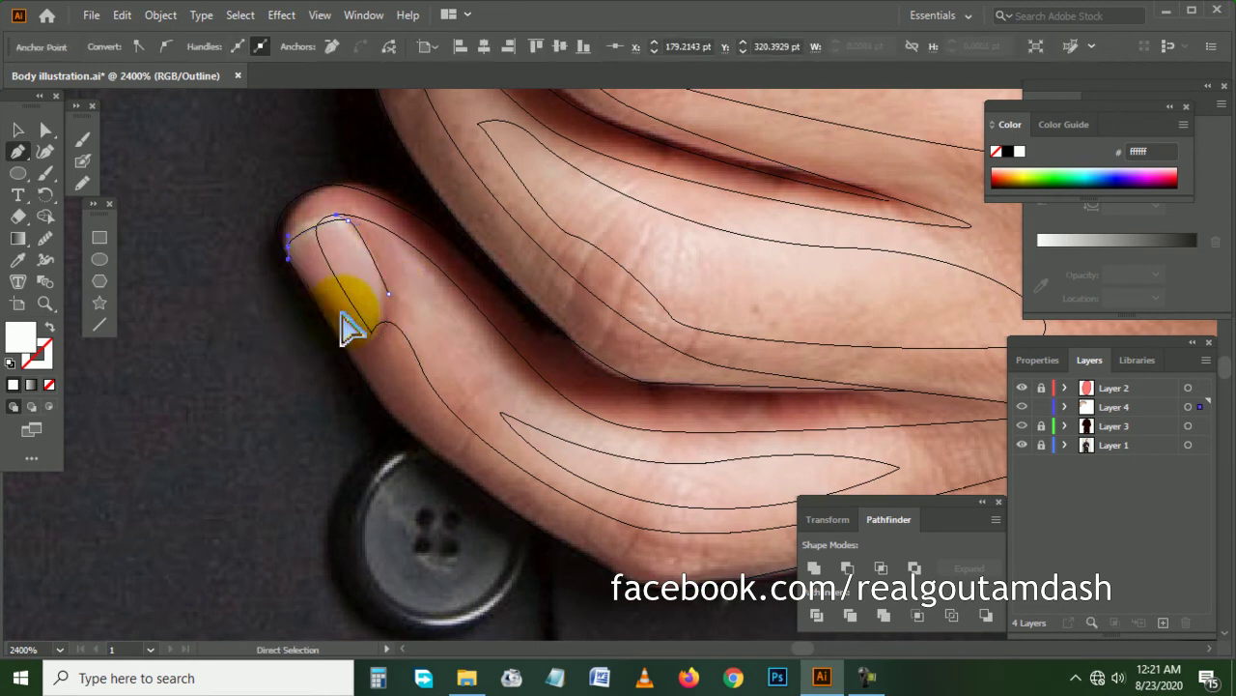
{"action": "key", "text": "ctrl+equal"}
{"action": "left_click_drag", "start_coordinate": [369, 364], "coordinate": [393, 375]}
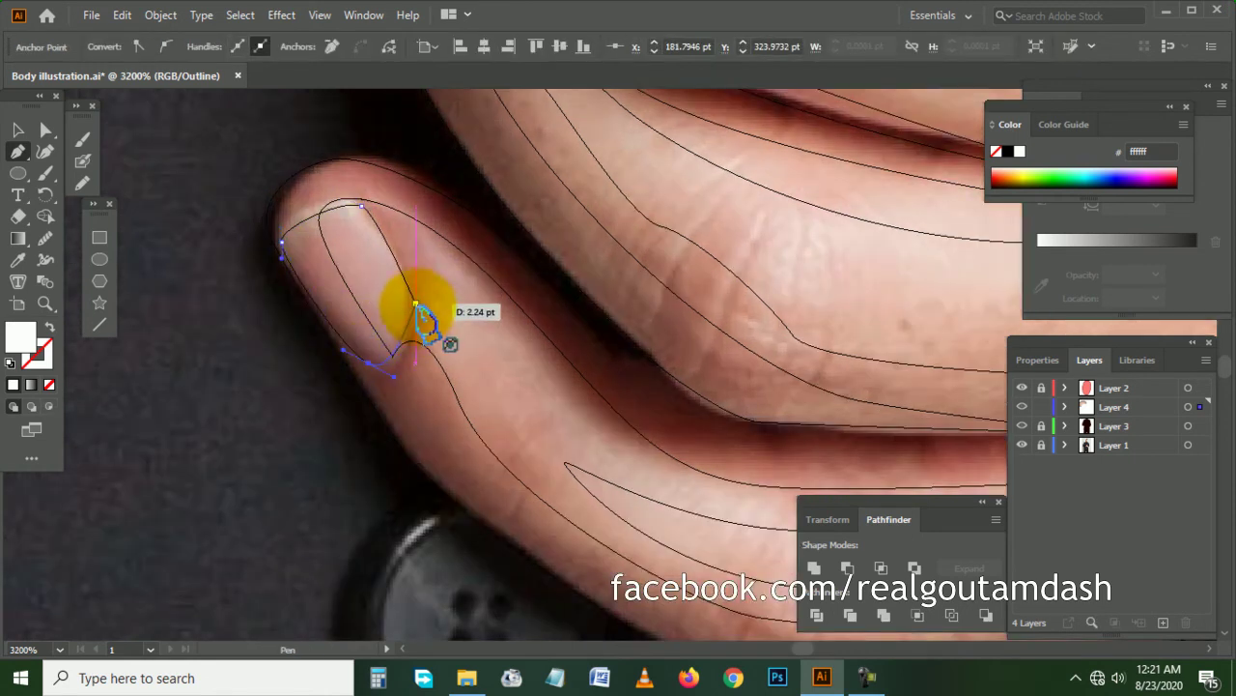
{"action": "left_click", "coordinate": [413, 285], "text": "ctrl"}
{"action": "key", "text": "ctrl+minus"}
{"action": "key", "text": "ctrl+minus"}
{"action": "key", "text": "ctrl+minus"}
{"action": "key", "text": "ctrl+minus"}
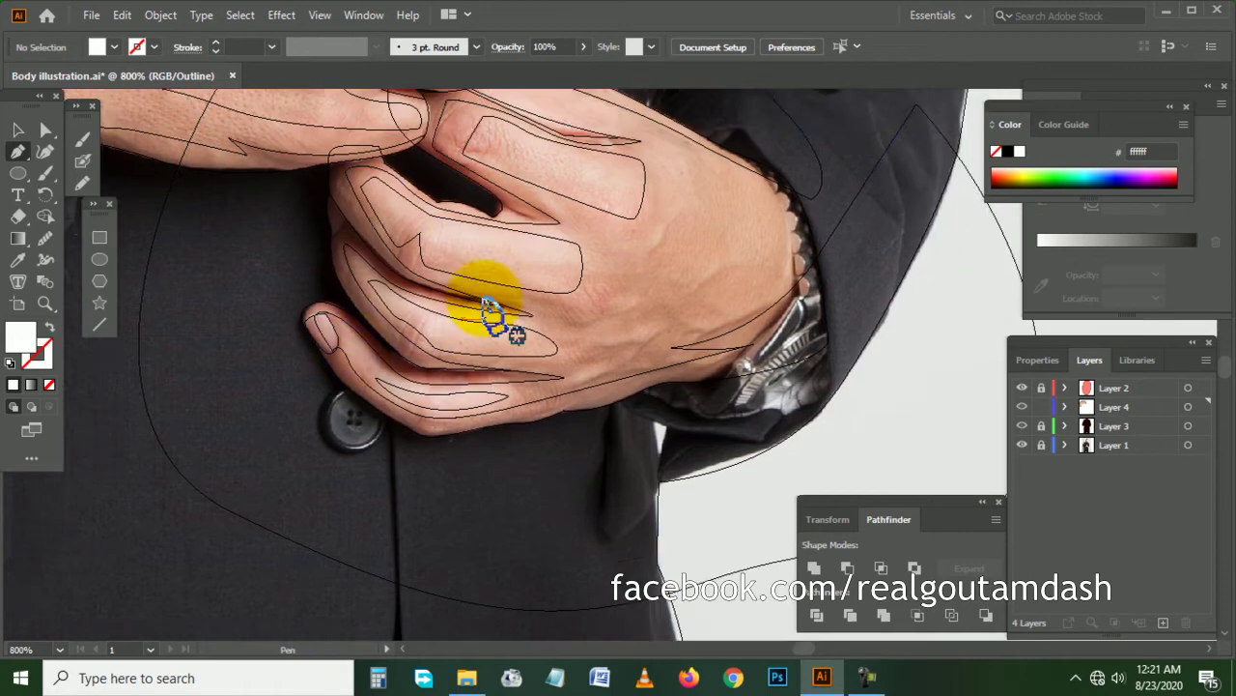
- Trace a thin closed sliver along the finger's outer edge
{"action": "scroll", "coordinate": [454, 311], "scroll_direction": "up", "scroll_amount": 1, "text": "ctrl"}
{"action": "scroll", "coordinate": [384, 307], "scroll_direction": "up", "scroll_amount": 5, "text": "alt"}
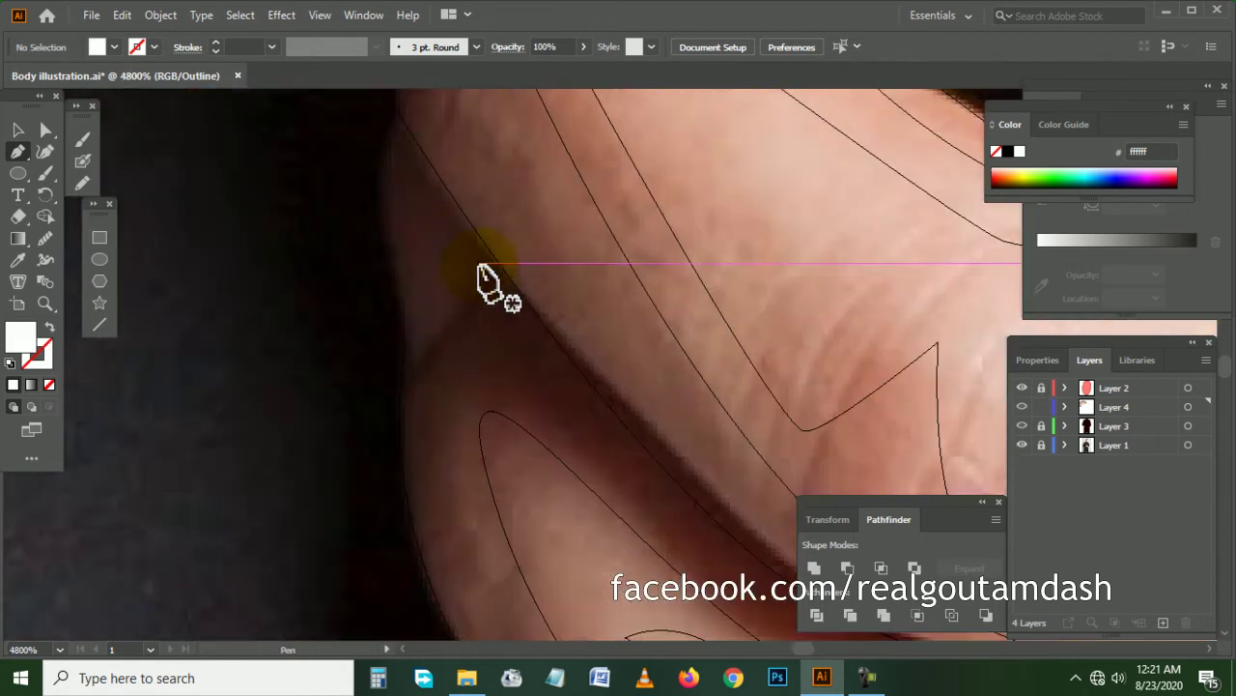
{"action": "scroll", "coordinate": [443, 286], "scroll_direction": "down", "scroll_amount": 1, "text": "alt"}
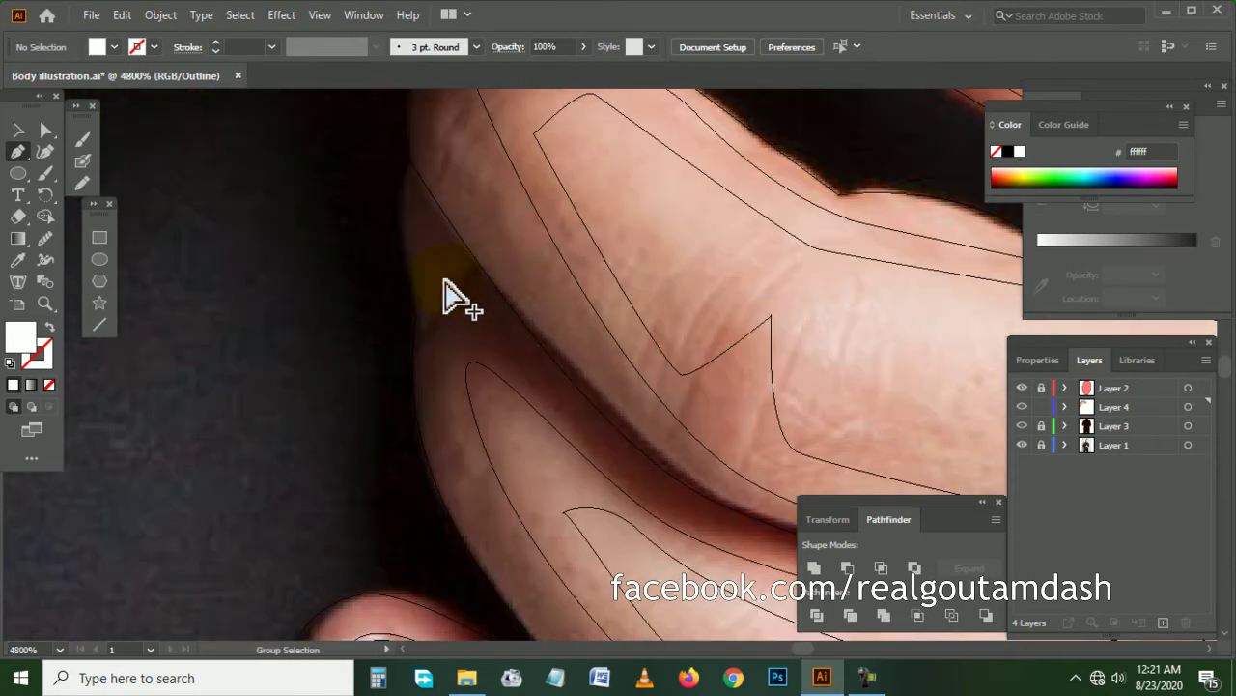
{"action": "scroll", "coordinate": [445, 290], "scroll_direction": "up", "scroll_amount": 1, "text": "alt"}
{"action": "mouse_move", "coordinate": [496, 268]}
{"action": "left_mouse_down"}
{"action": "mouse_move", "coordinate": [458, 330]}
{"action": "mouse_move", "coordinate": [403, 291]}
{"action": "left_mouse_up"}
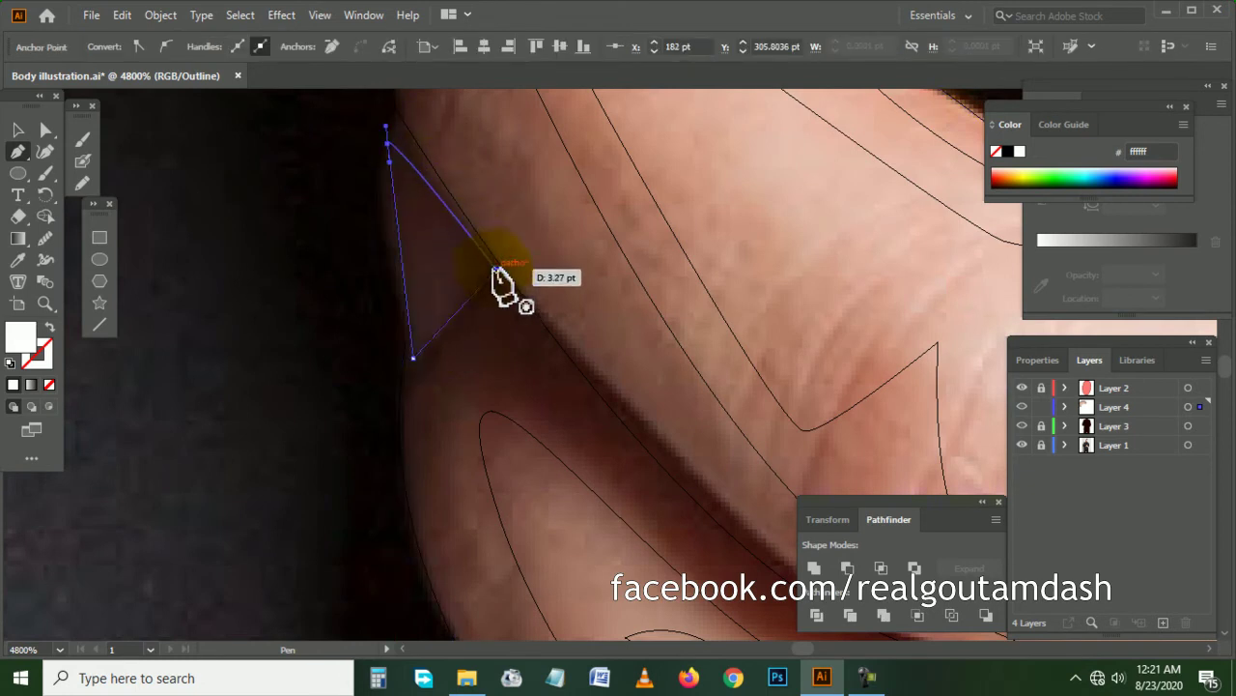
{"action": "left_click", "coordinate": [559, 389], "text": "ctrl"}
{"action": "scroll", "coordinate": [348, 337], "scroll_direction": "down", "scroll_amount": 3, "text": "alt"}
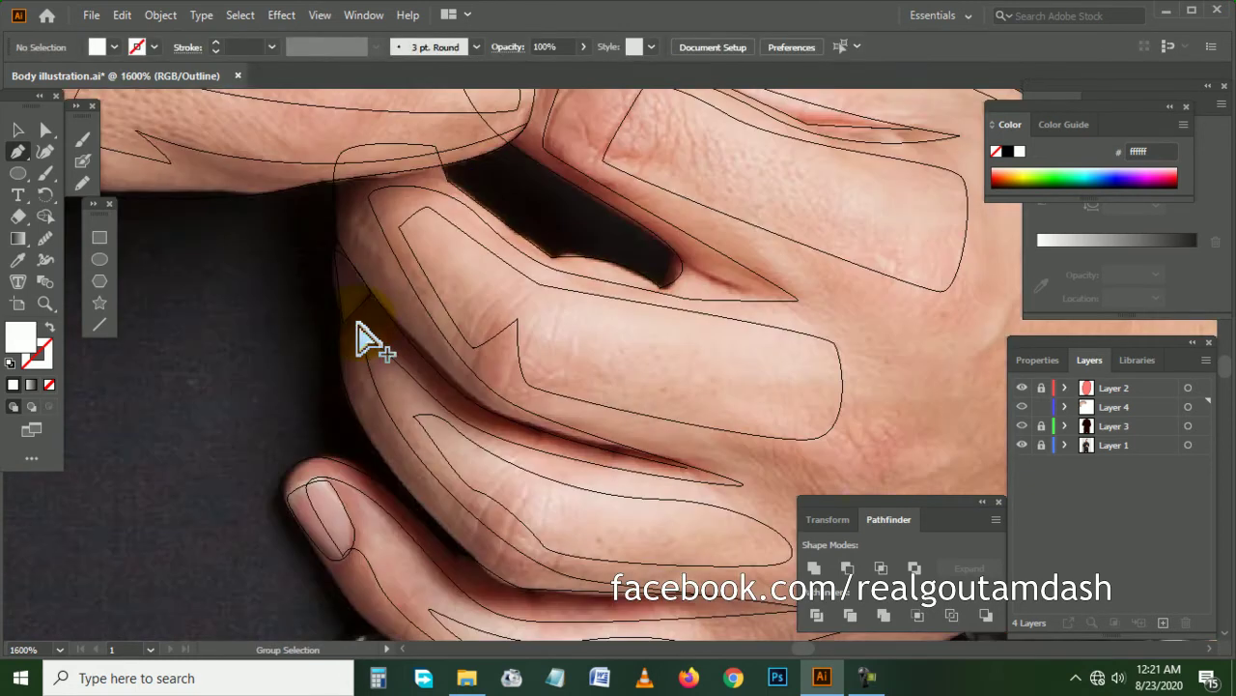
{"action": "scroll", "coordinate": [387, 325], "scroll_direction": "down", "scroll_amount": 2, "text": "alt"}
{"action": "scroll", "coordinate": [496, 269], "scroll_direction": "down", "scroll_amount": 1, "text": "alt"}
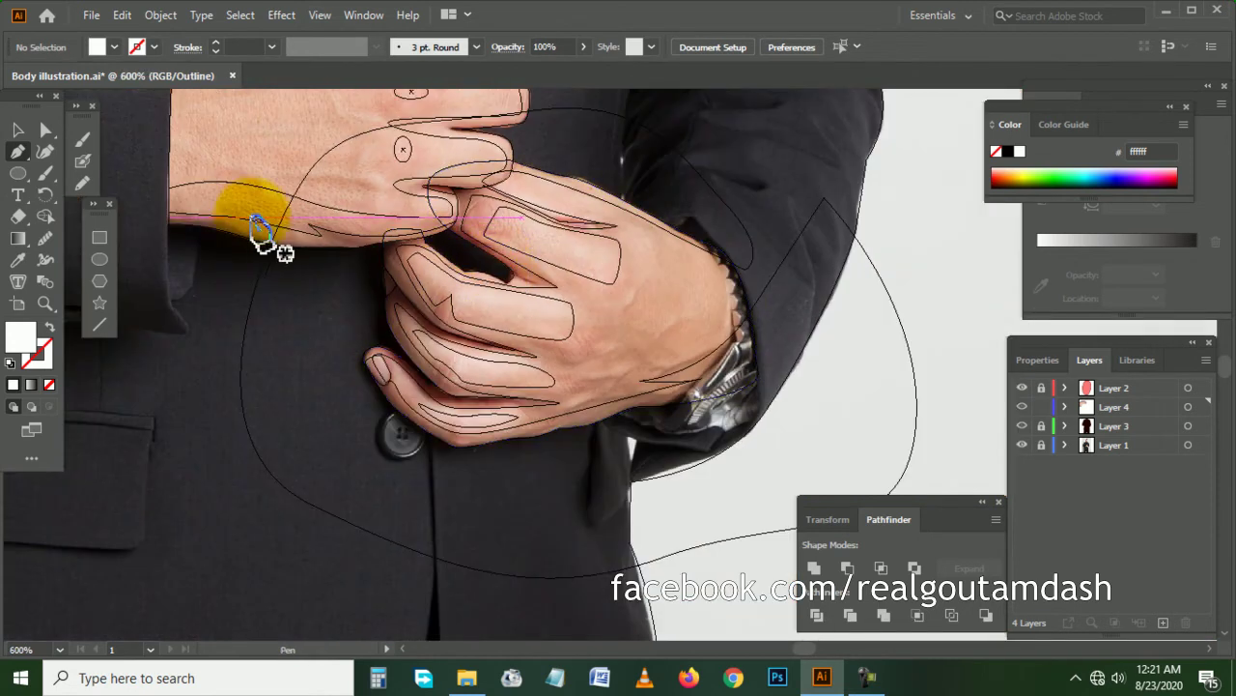
- Convert the single white-filled shape on the hand layer into a white outline
{"action": "left_click", "coordinate": [979, 398]}
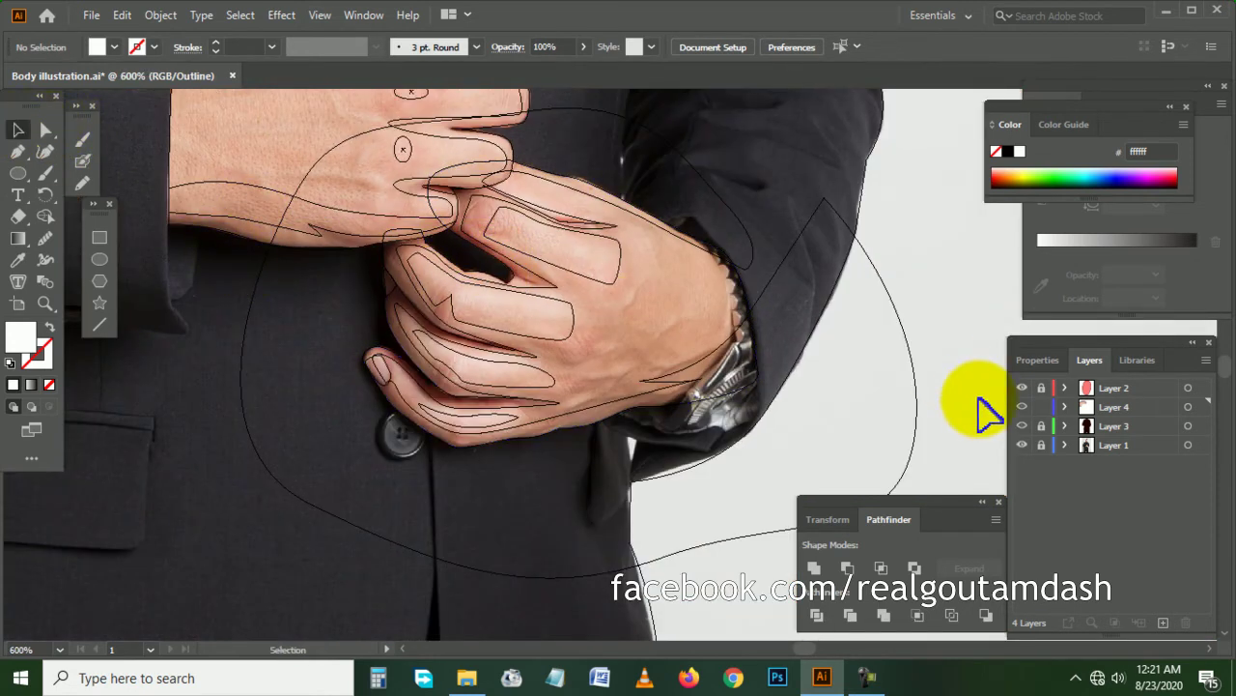
{"action": "left_click", "coordinate": [1022, 425], "text": "ctrl"}
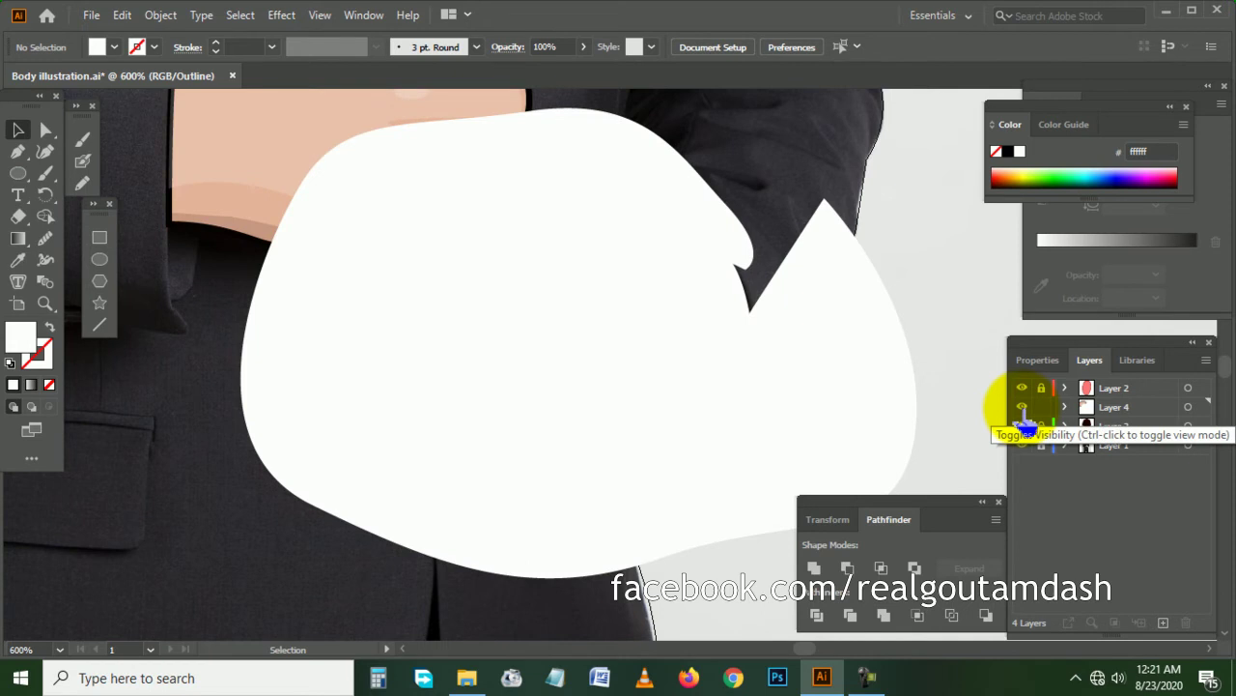
{"action": "left_click", "coordinate": [1024, 425], "text": "ctrl"}
{"action": "left_click", "coordinate": [1190, 407]}
{"action": "scroll", "coordinate": [584, 265], "scroll_direction": "down", "scroll_amount": 1}
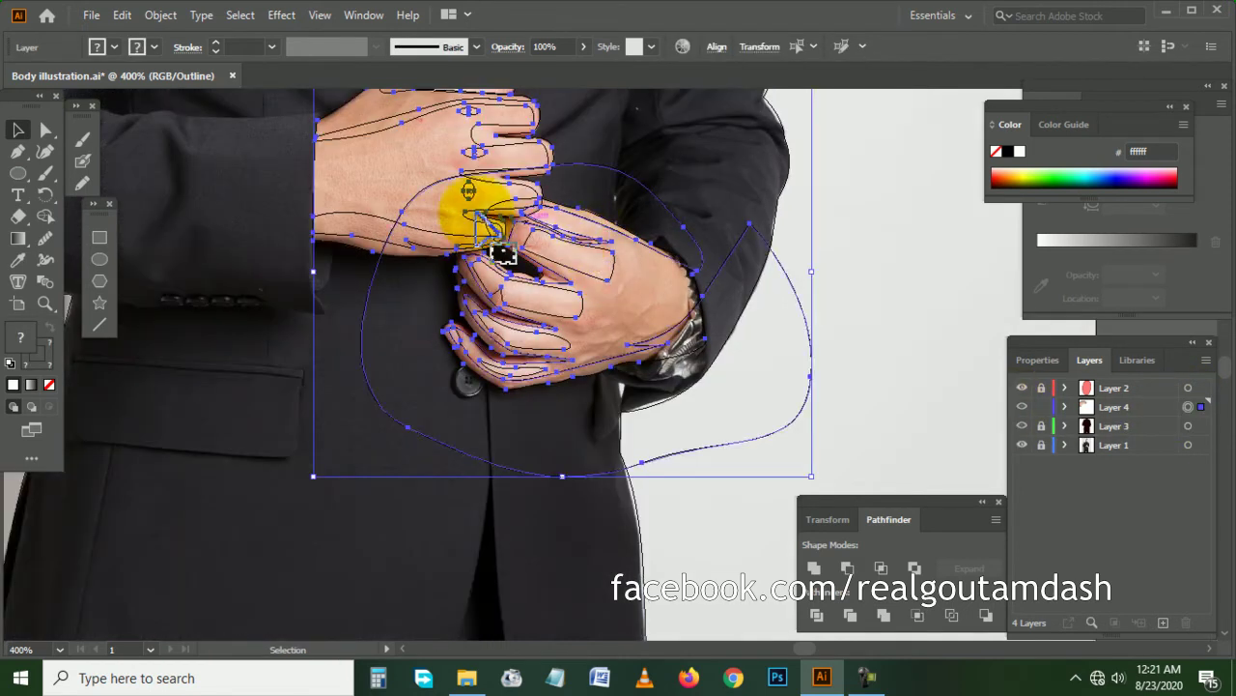
{"action": "left_click", "coordinate": [1024, 425], "text": "ctrl"}
{"action": "left_click", "coordinate": [379, 348]}
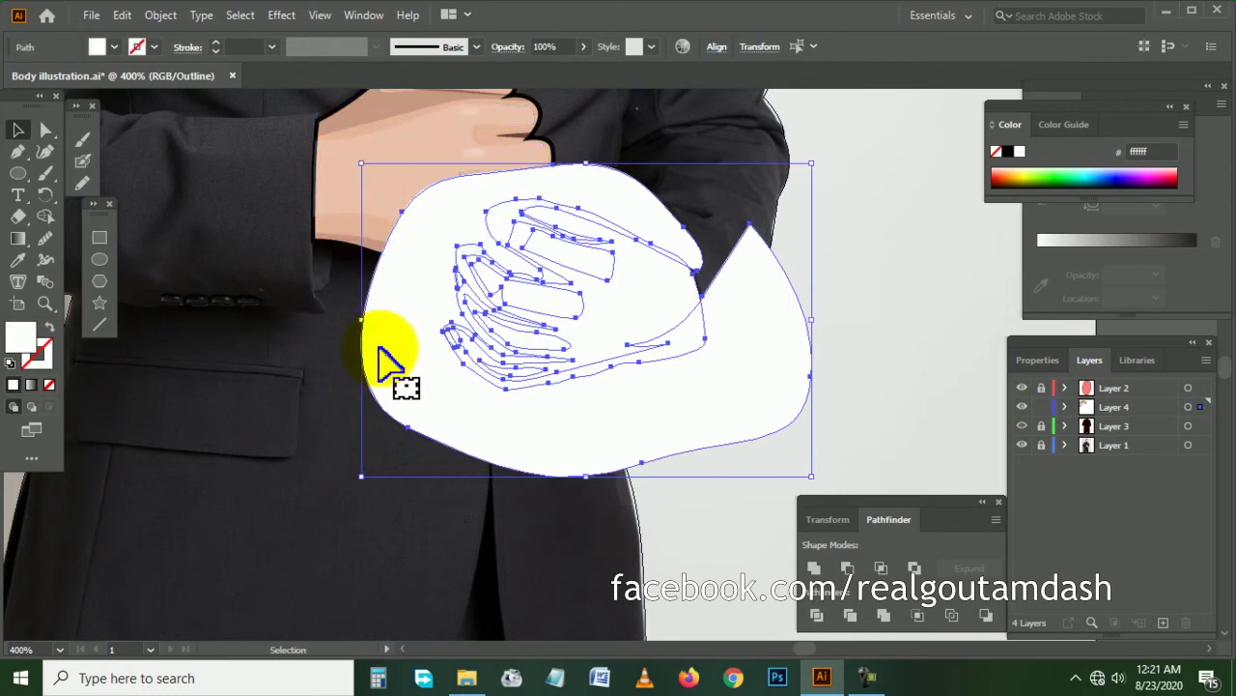
{"action": "left_click", "coordinate": [50, 329]}
{"action": "left_click", "coordinate": [193, 387]}
{"action": "scroll", "coordinate": [544, 262], "scroll_direction": "up", "scroll_amount": 1}
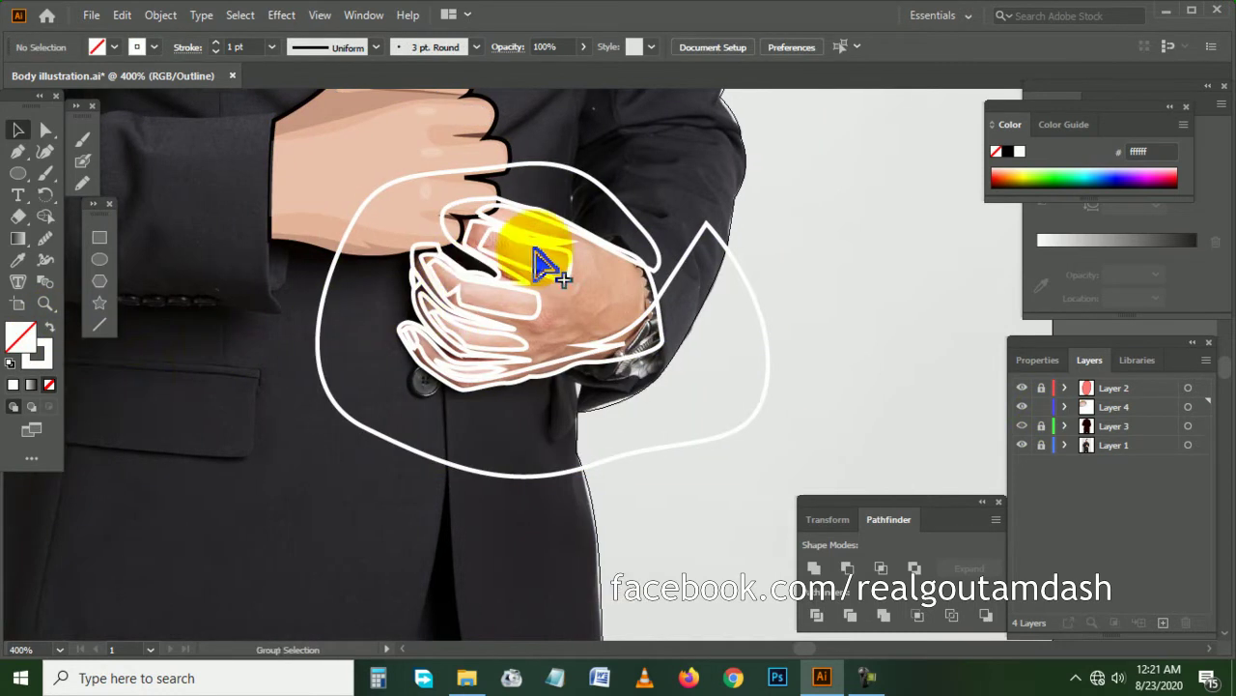
{"action": "scroll", "coordinate": [580, 222], "scroll_direction": "up", "scroll_amount": 1}
- Give the hand shape the arm's skin fill and black stroke with the Eyedropper
{"action": "left_click", "coordinate": [592, 242]}
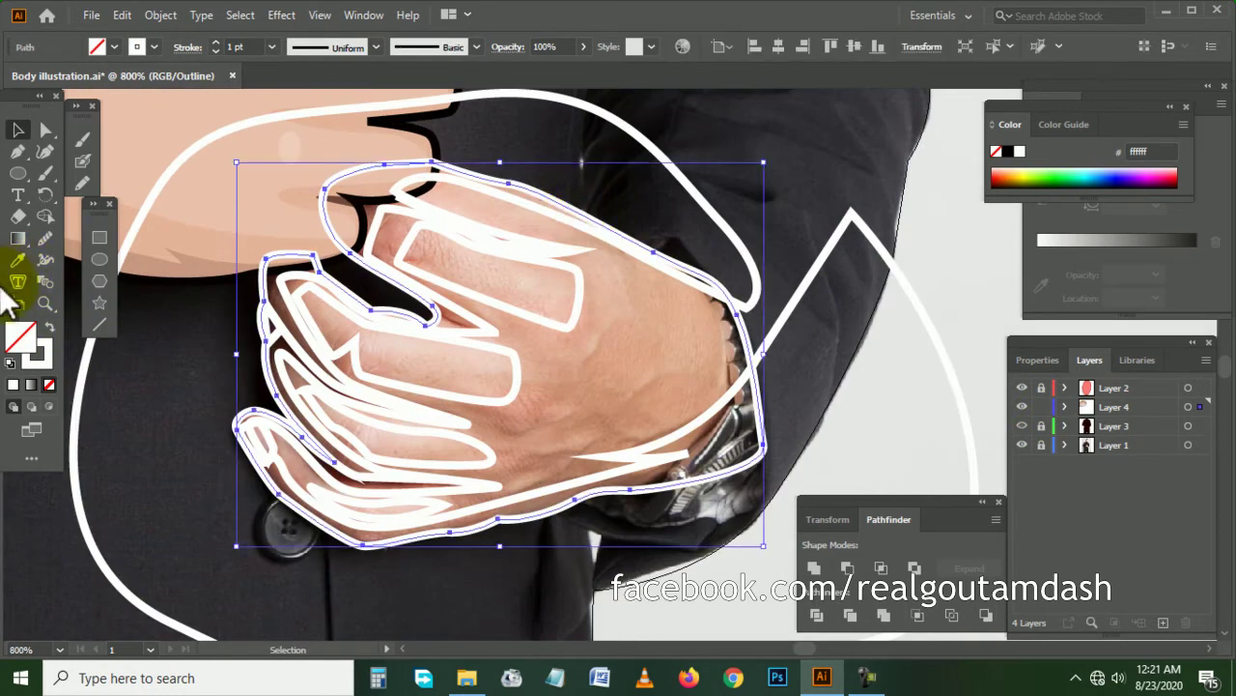
{"action": "left_click", "coordinate": [17, 259]}
{"action": "scroll", "coordinate": [172, 228], "scroll_direction": "left", "scroll_amount": 2}
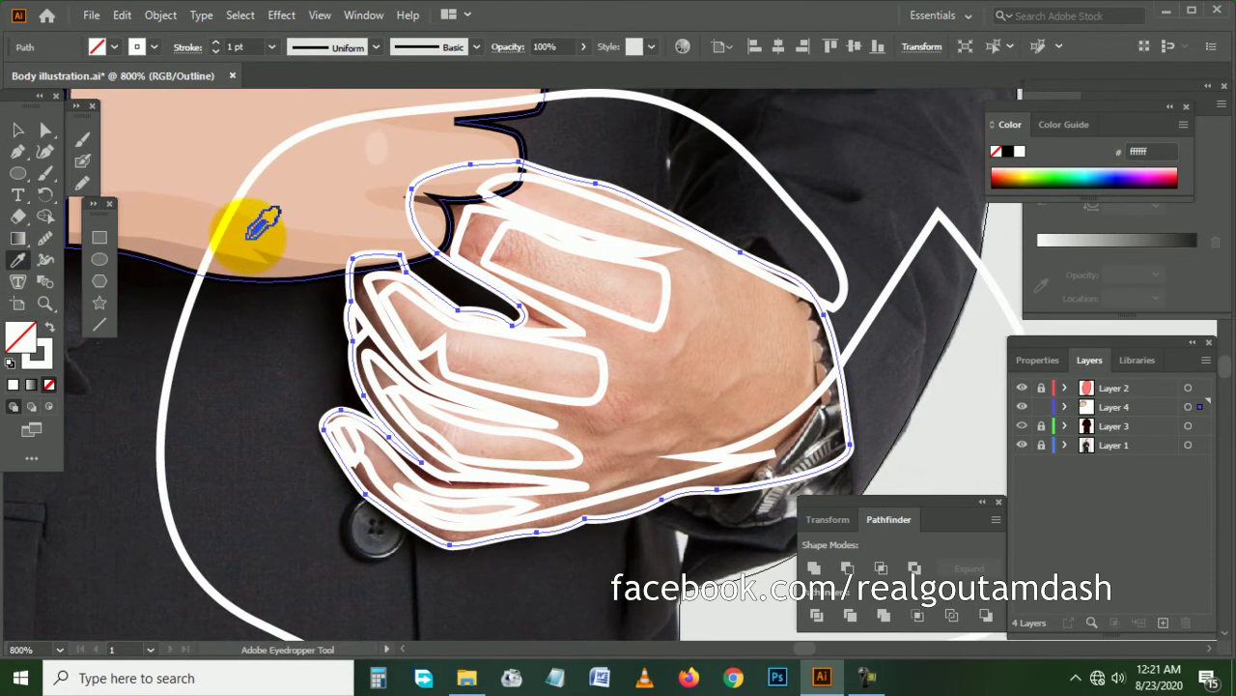
{"action": "left_click", "coordinate": [256, 234]}
{"action": "left_click", "coordinate": [19, 130]}
{"action": "left_click", "coordinate": [246, 371]}
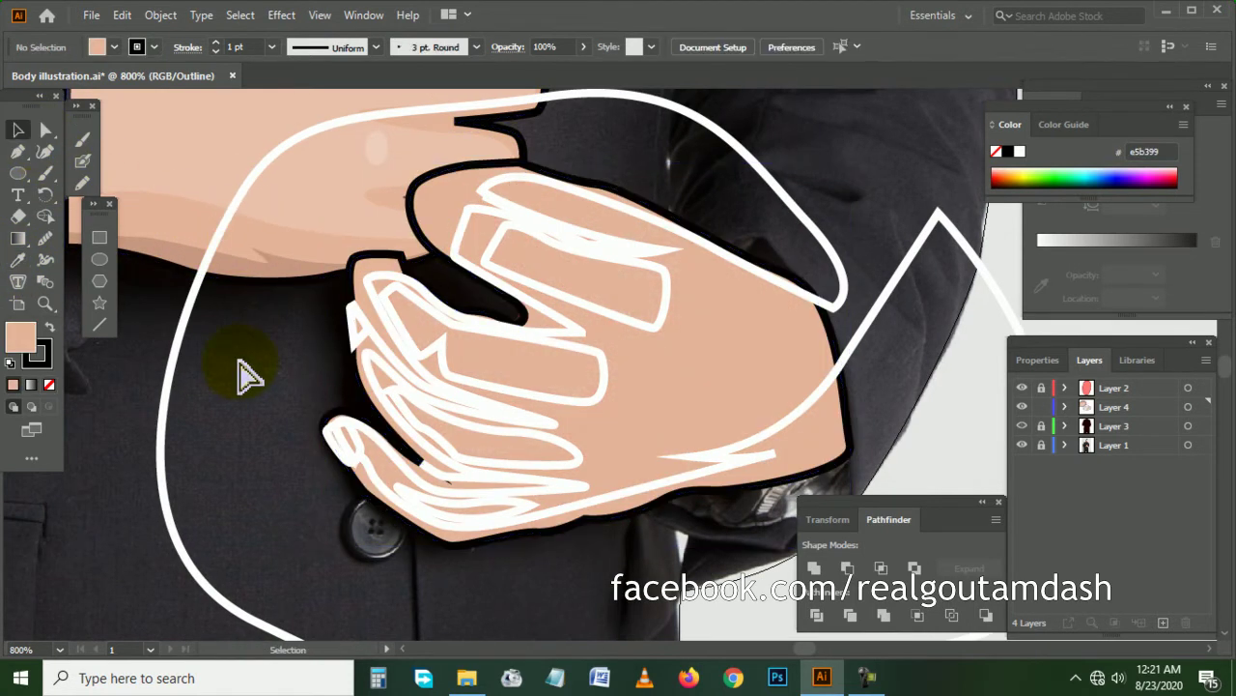
{"action": "scroll", "coordinate": [248, 373], "scroll_direction": "right", "scroll_amount": 2}
{"action": "left_click", "coordinate": [623, 374]}
- Unite the hand shape with the large white outline in Pathfinder
{"action": "left_click", "coordinate": [1063, 405]}
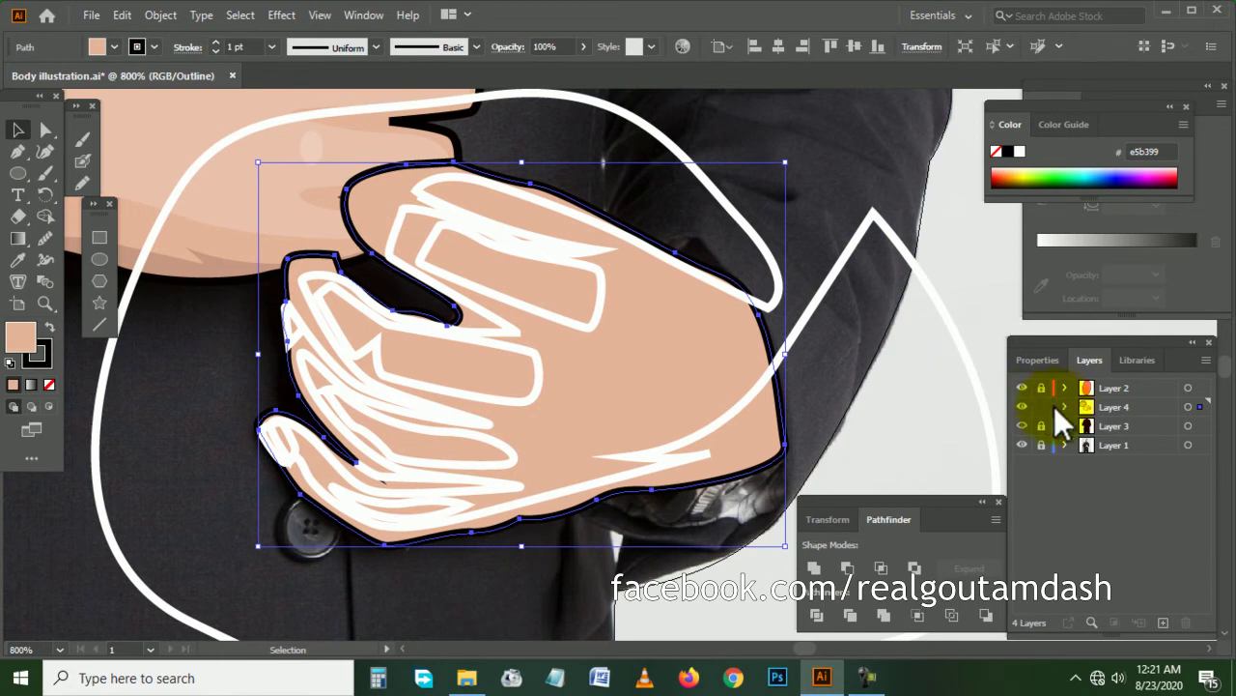
{"action": "left_click", "coordinate": [1135, 546]}
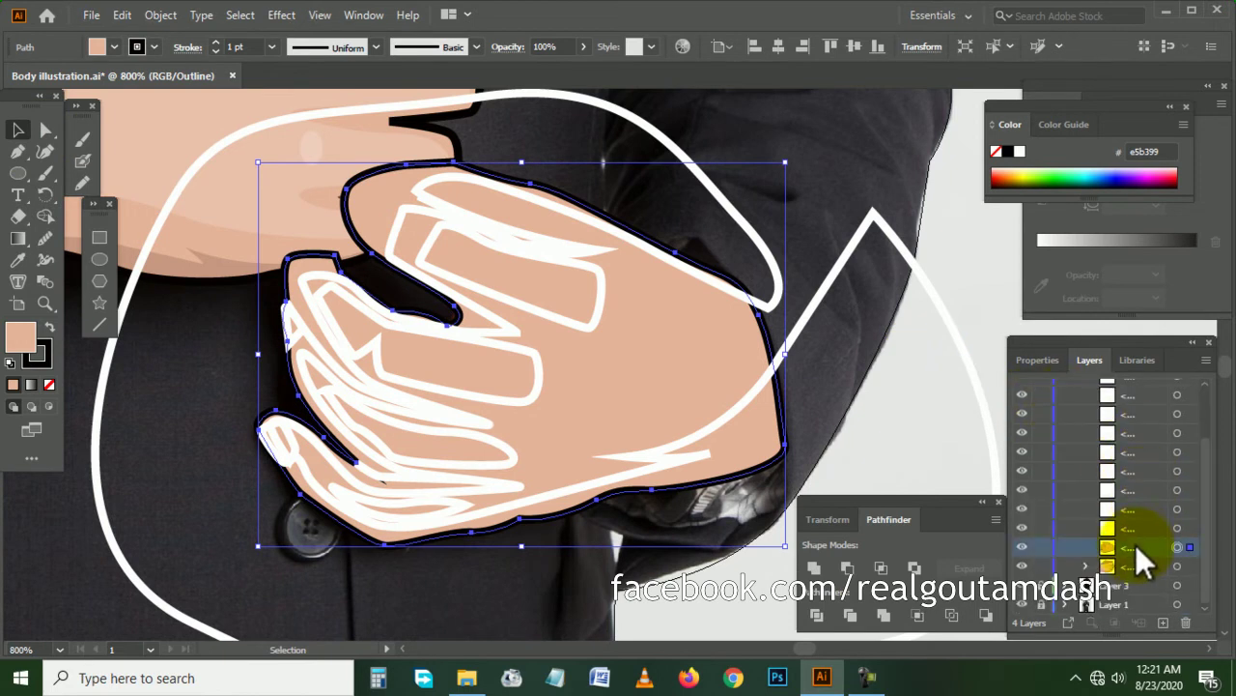
{"action": "scroll", "coordinate": [1130, 545], "scroll_direction": "down", "scroll_amount": 2}
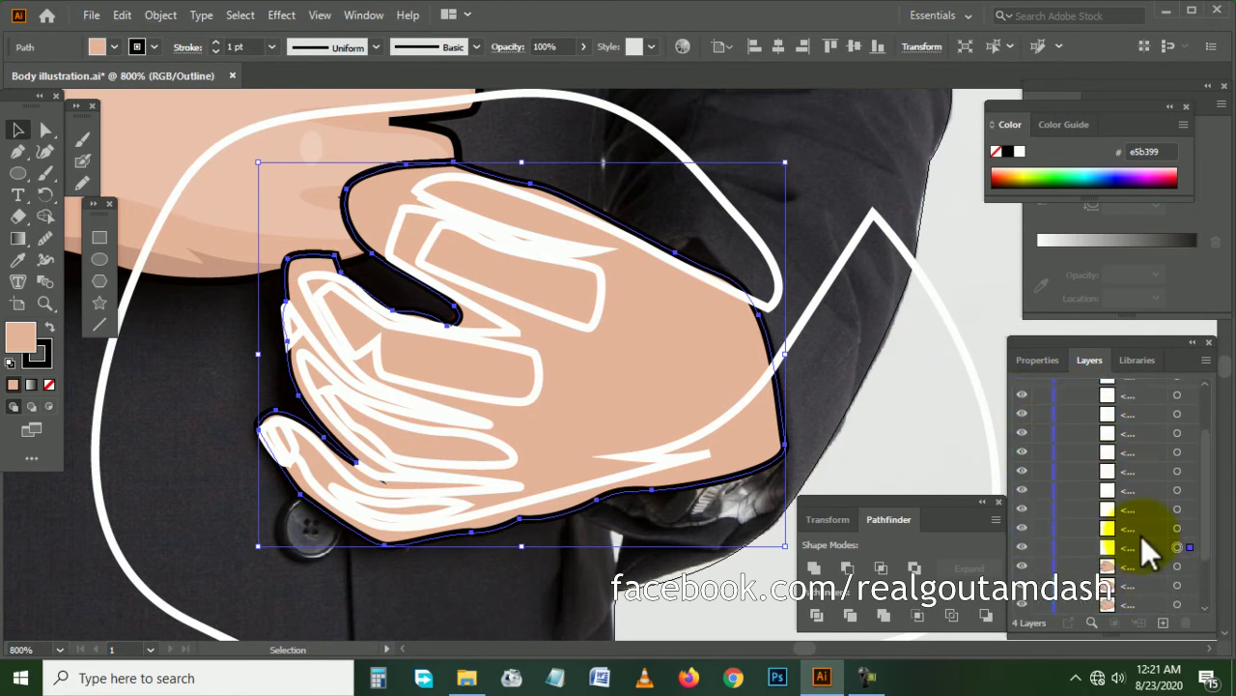
{"action": "left_click", "coordinate": [768, 260], "text": "shift"}
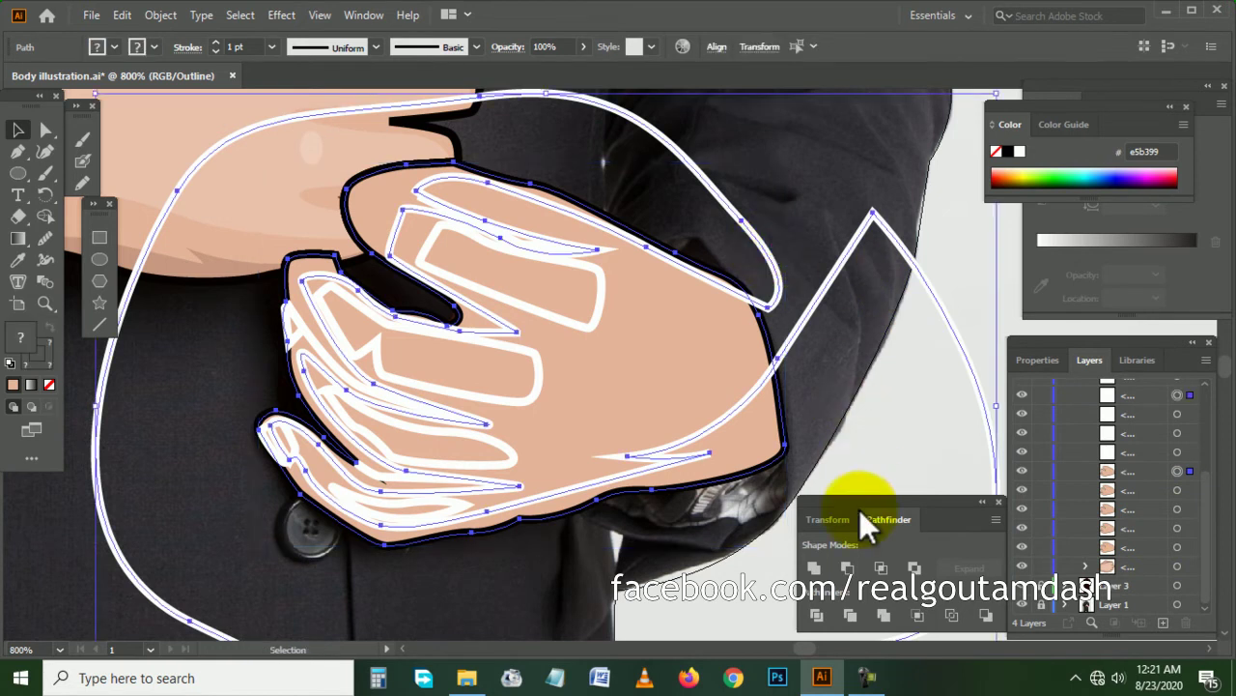
{"action": "left_click", "coordinate": [881, 568]}
{"action": "scroll", "coordinate": [290, 387], "scroll_direction": "left", "scroll_amount": 2}
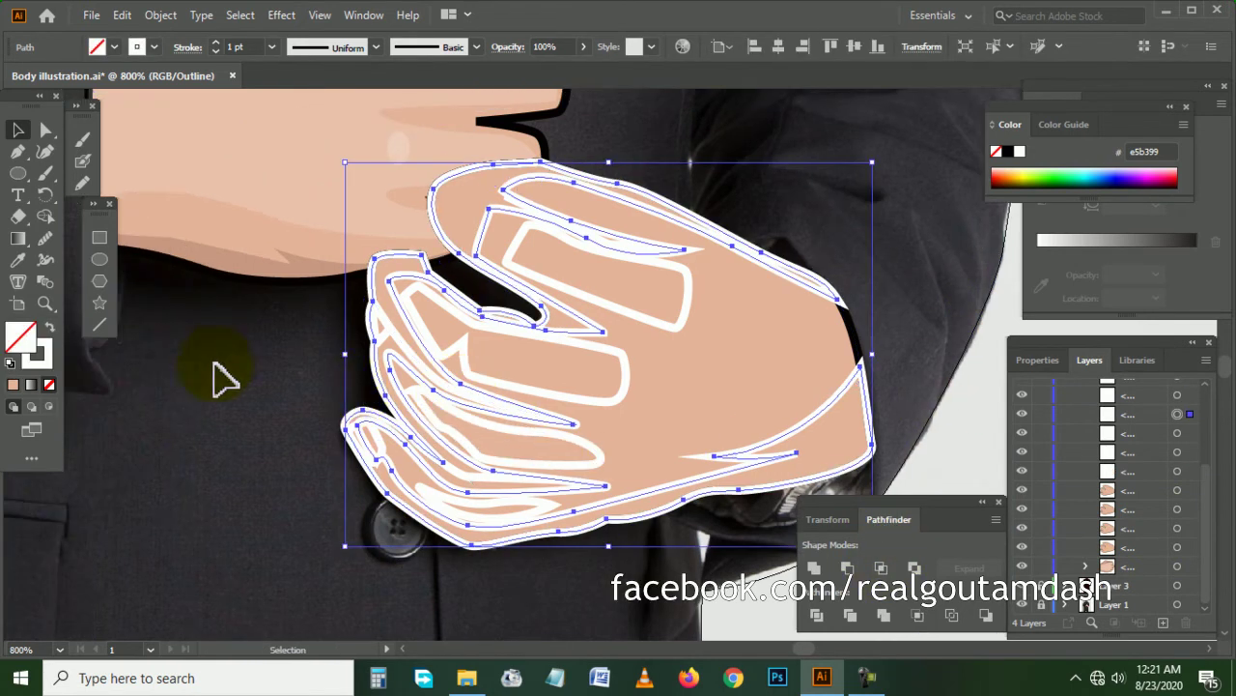
{"action": "left_click", "coordinate": [220, 372]}
{"action": "scroll", "coordinate": [232, 367], "scroll_direction": "right", "scroll_amount": 2}
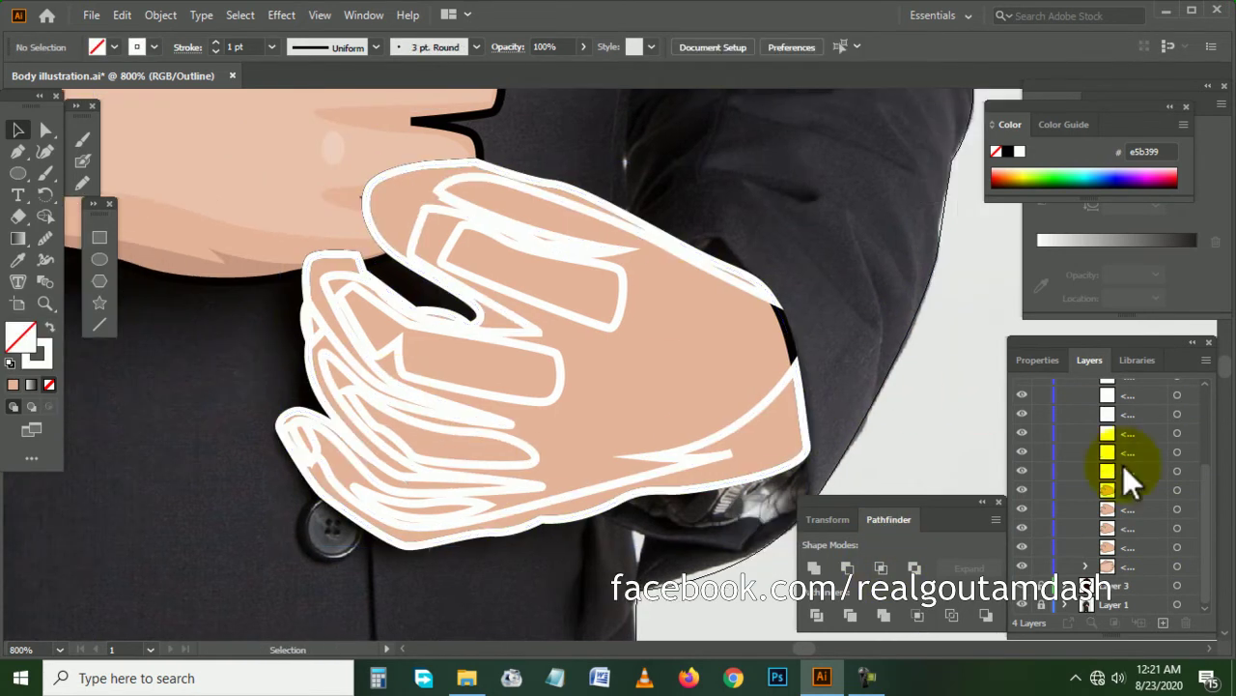
{"action": "scroll", "coordinate": [1140, 493], "scroll_direction": "up", "scroll_amount": 5}
- Apply the upper hand's shading style to the merged hand shape
{"action": "left_click", "coordinate": [609, 229]}
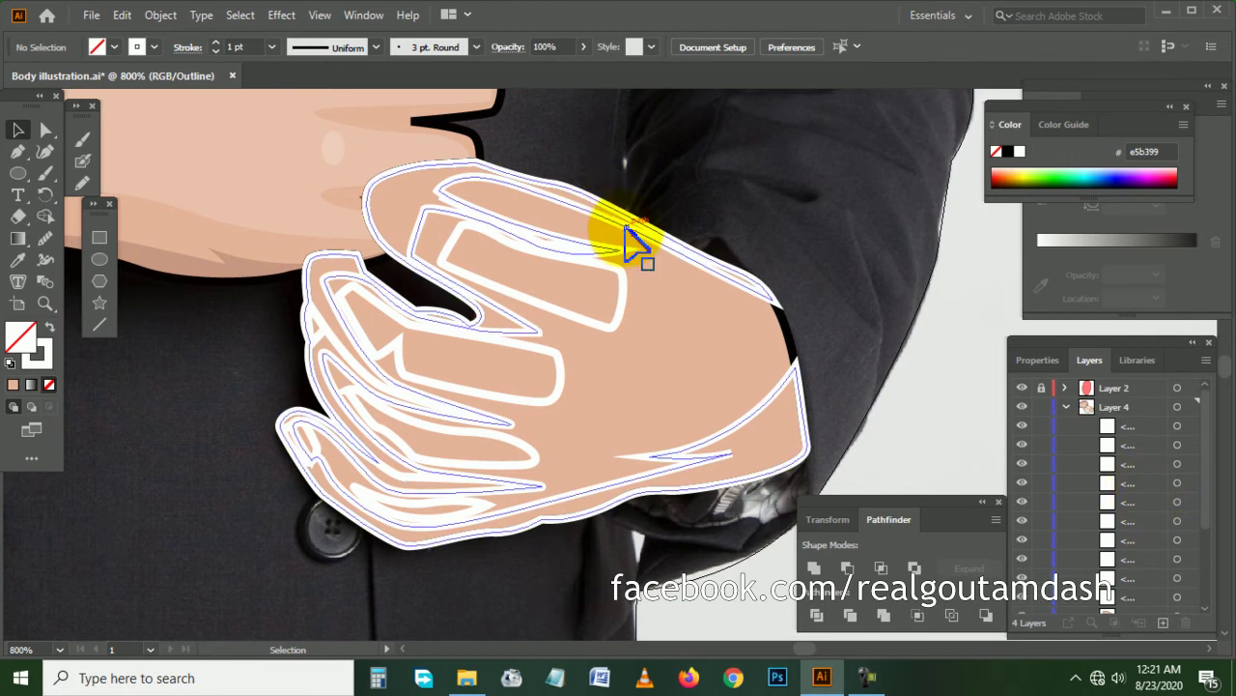
{"action": "left_click", "coordinate": [17, 259]}
{"action": "left_click", "coordinate": [169, 253]}
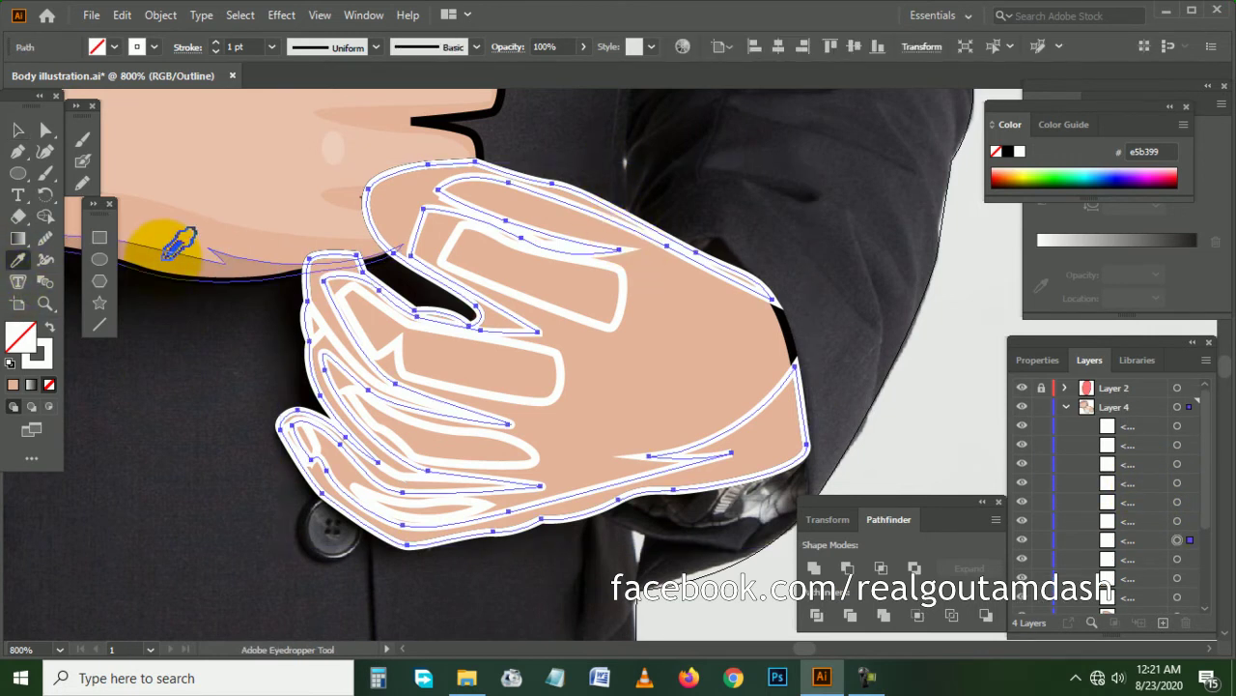
{"action": "left_click", "coordinate": [17, 130]}
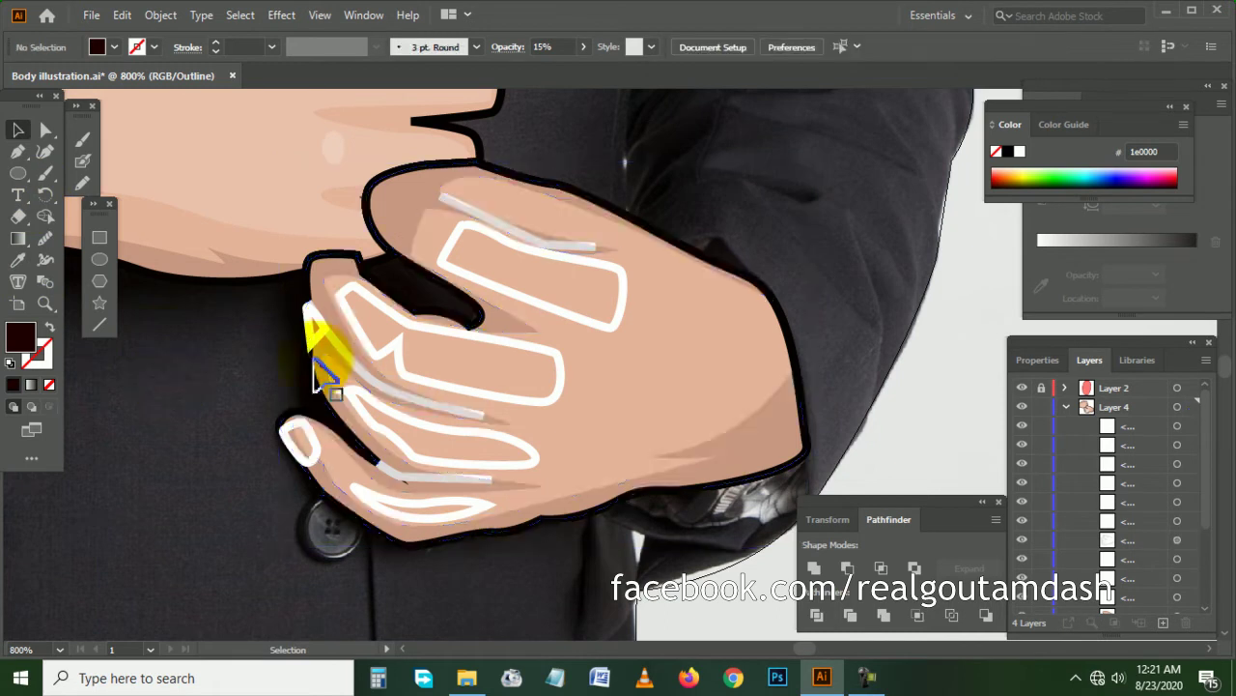
- Send the shading shape to the back with Arrange > Send to Back
{"action": "right_click", "coordinate": [650, 331]}
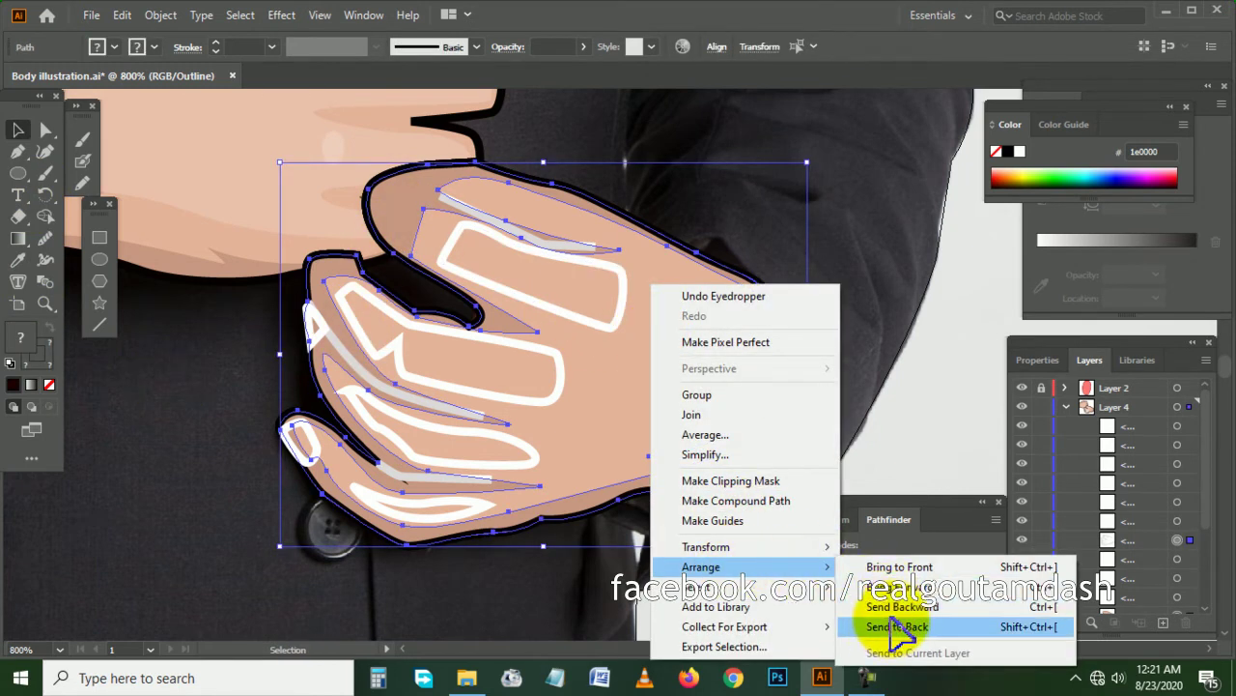
{"action": "left_click", "coordinate": [889, 627]}
{"action": "left_click", "coordinate": [897, 373]}
{"action": "scroll", "coordinate": [1062, 488], "scroll_direction": "down", "scroll_amount": 5}
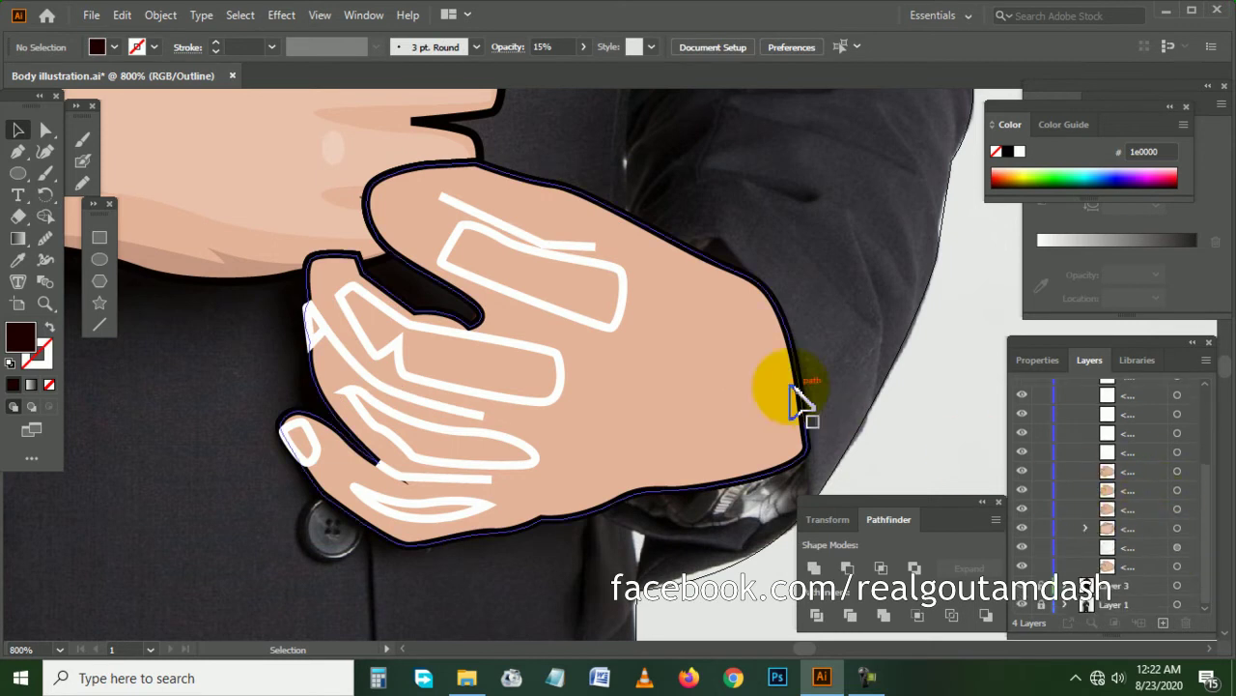
- Select and delete the redundant top hand copy covering the stack
{"action": "left_click", "coordinate": [726, 379]}
{"action": "left_click", "coordinate": [726, 379], "text": "ctrl"}
{"action": "left_click", "coordinate": [726, 379], "text": "ctrl"}
{"action": "left_click", "coordinate": [726, 378], "text": "ctrl"}
{"action": "left_click", "coordinate": [727, 379], "text": "ctrl"}
{"action": "key", "text": "Delete"}
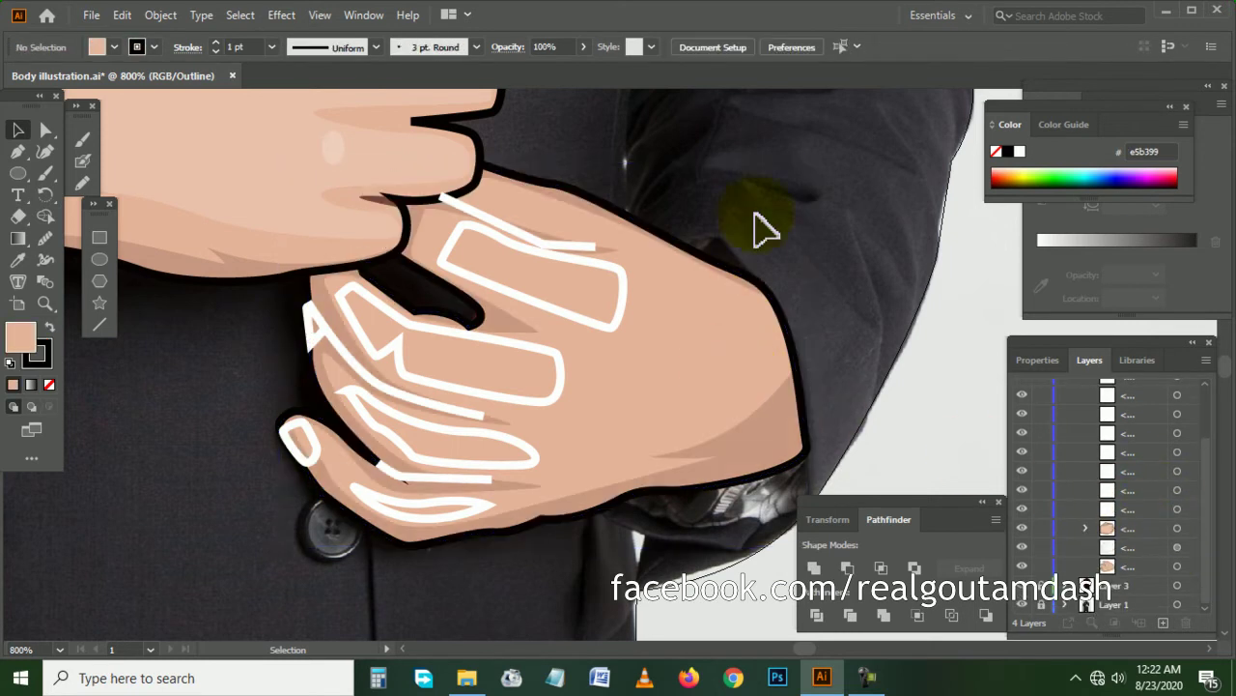
- Select the three white highlight lines and set their stroke to black
{"action": "scroll", "coordinate": [693, 235], "scroll_direction": "up", "scroll_amount": 1}
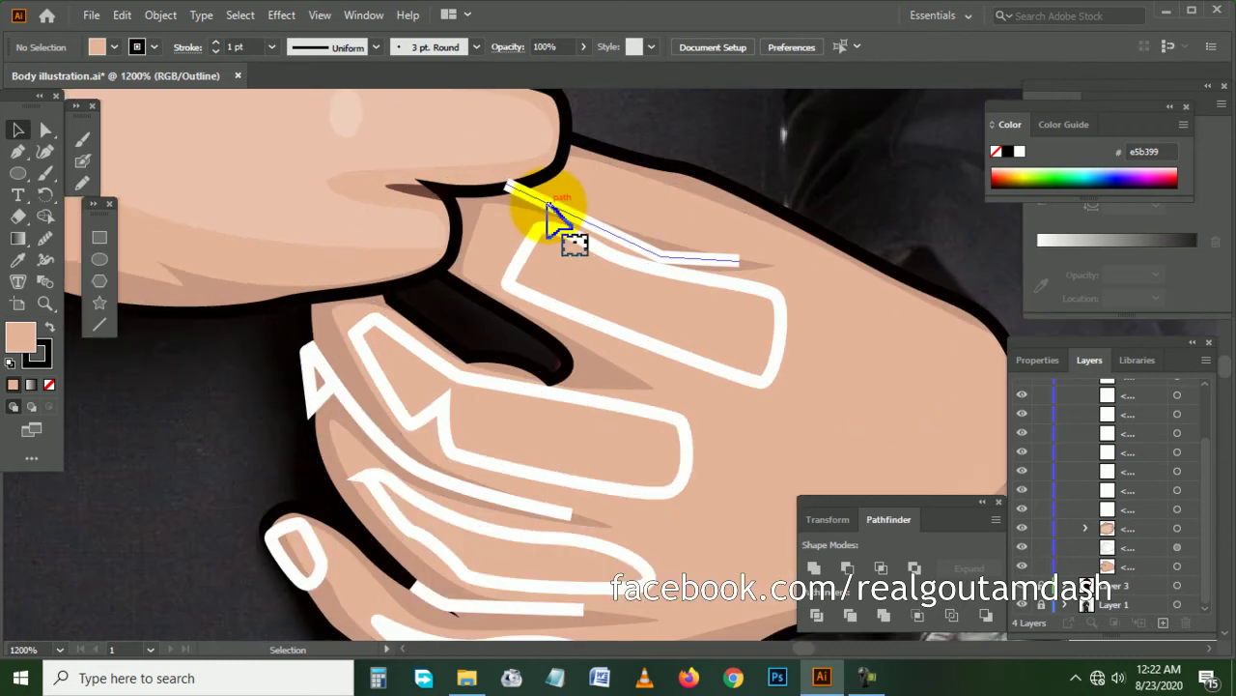
{"action": "left_click", "coordinate": [549, 203]}
{"action": "left_click", "coordinate": [404, 471], "text": "shift"}
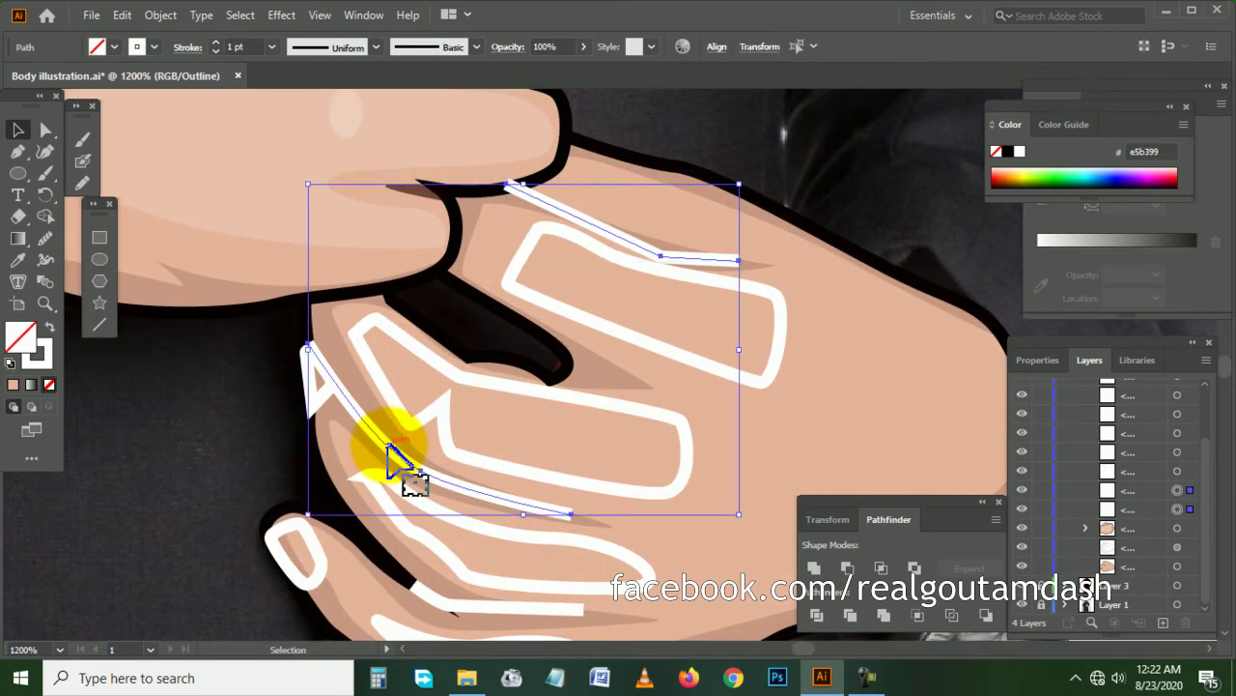
{"action": "scroll", "coordinate": [391, 497], "scroll_direction": "down", "scroll_amount": 1}
{"action": "left_click", "coordinate": [455, 544], "text": "shift"}
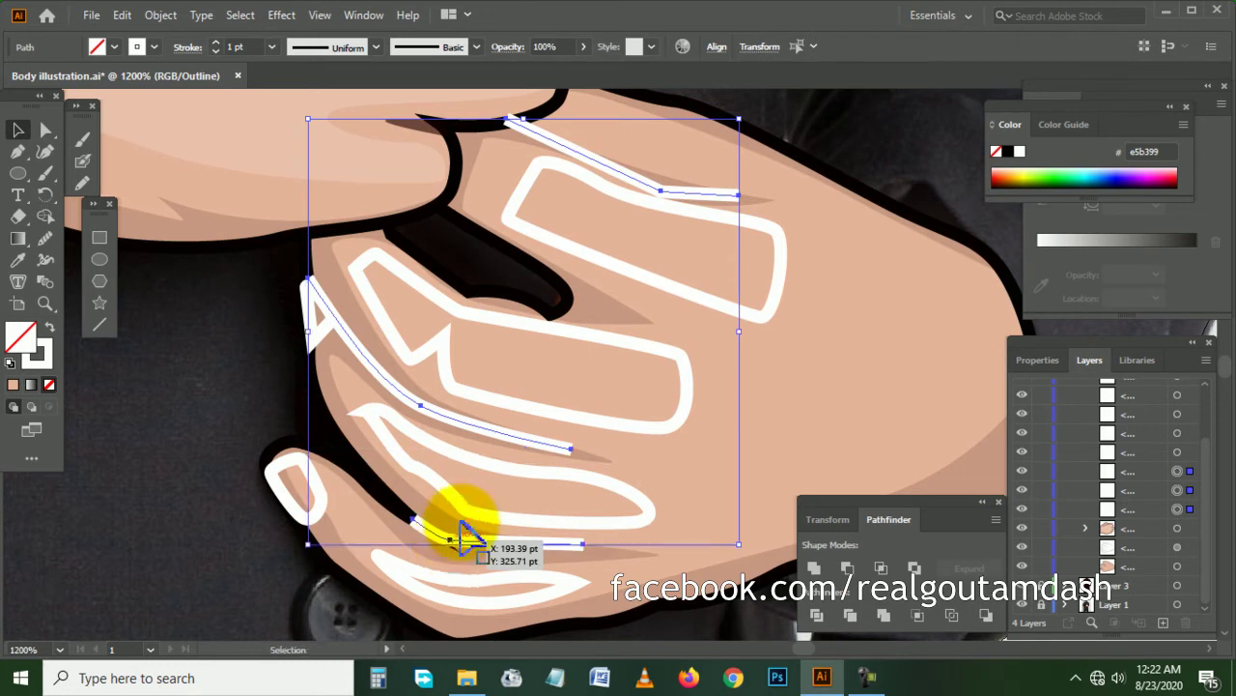
{"action": "key", "text": "a"}
{"action": "key", "text": "v"}
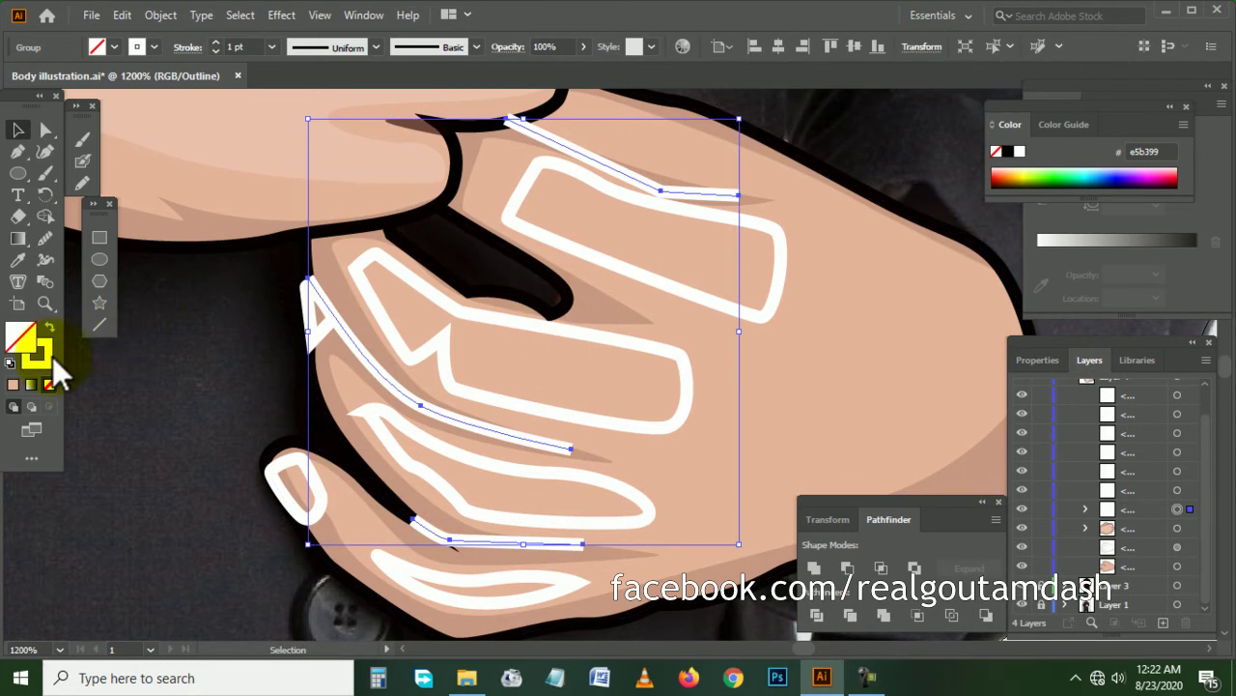
{"action": "double_click", "coordinate": [52, 355]}
{"action": "left_click", "coordinate": [530, 462]}
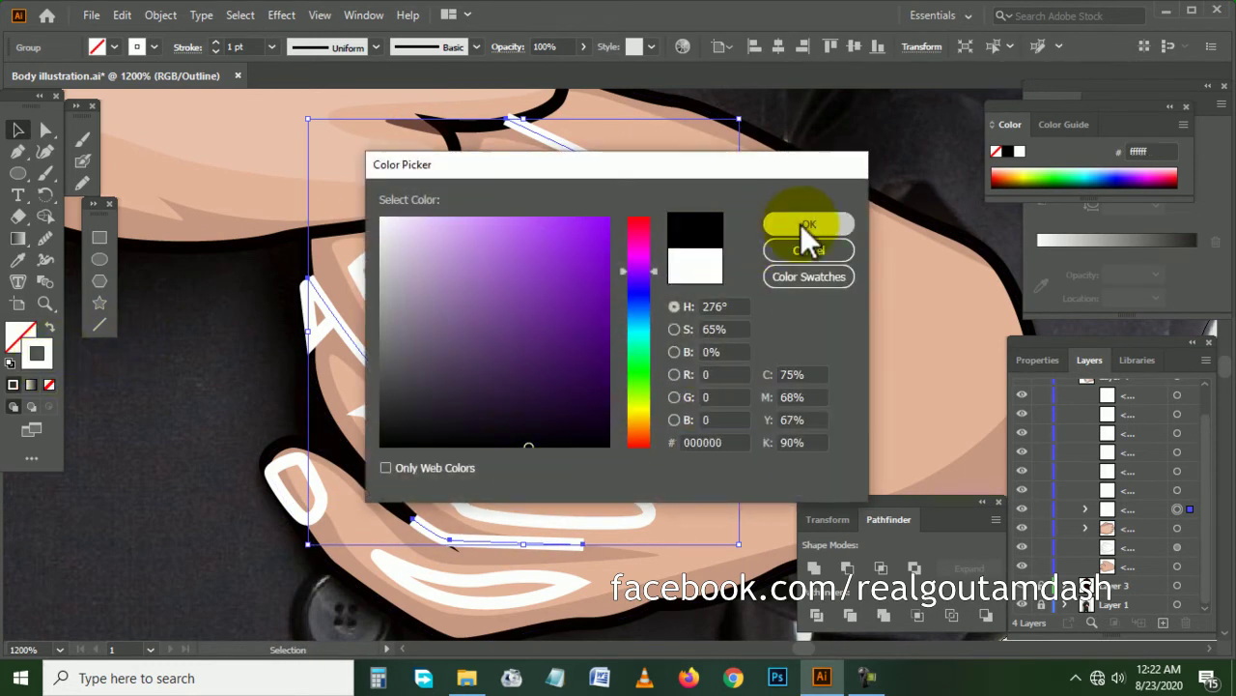
{"action": "left_click", "coordinate": [801, 224]}
- Give the crease lines the elliptical width profile and lower their opacity
{"action": "left_click", "coordinate": [376, 46]}
{"action": "left_click", "coordinate": [322, 114]}
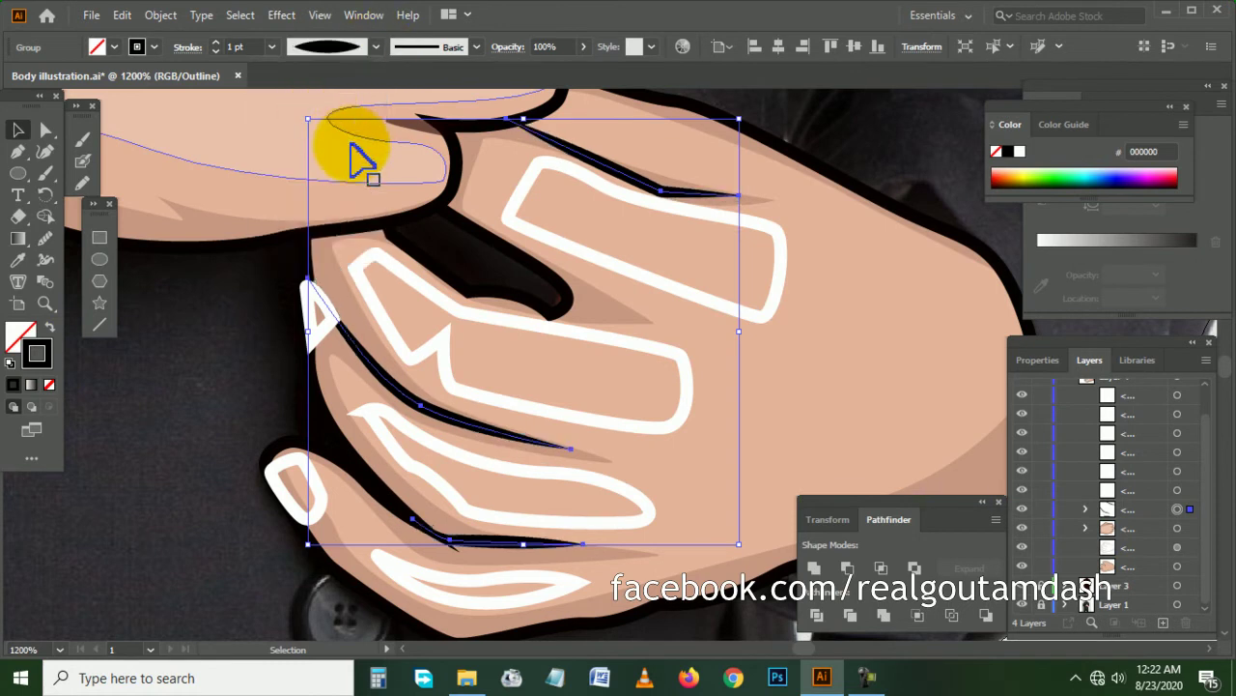
{"action": "scroll", "coordinate": [353, 146], "scroll_direction": "up", "scroll_amount": 2}
{"action": "scroll", "coordinate": [425, 280], "scroll_direction": "down", "scroll_amount": 2}
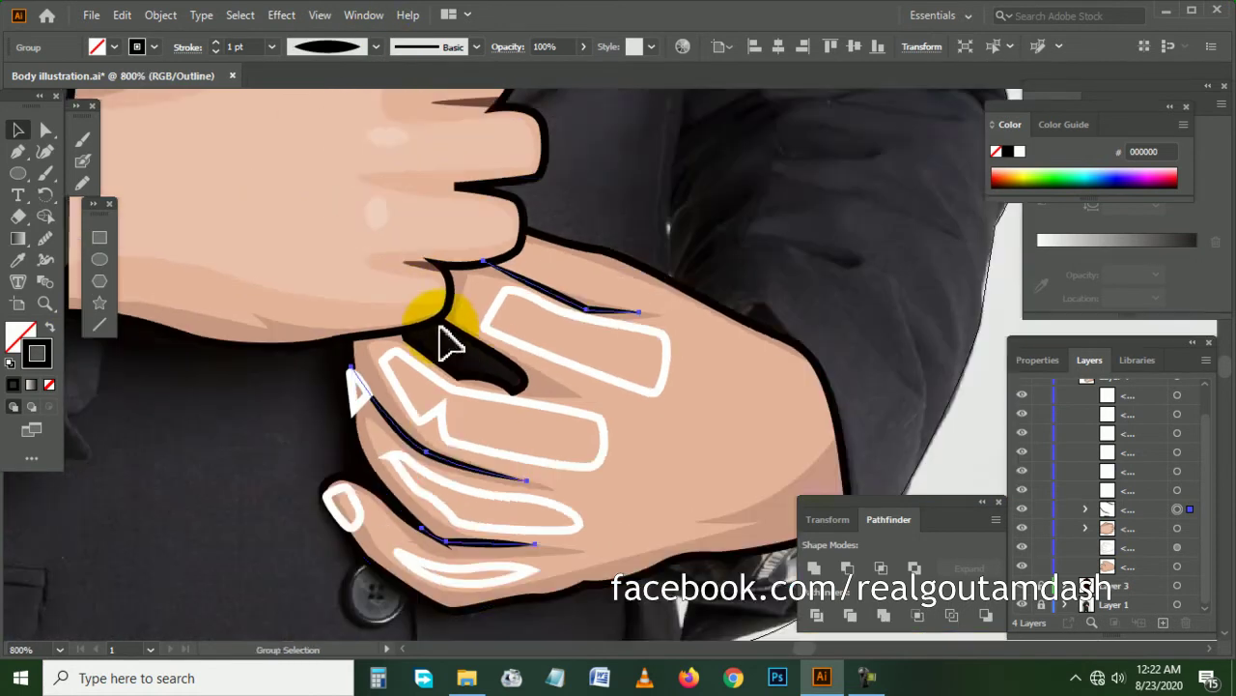
{"action": "left_click", "coordinate": [583, 45]}
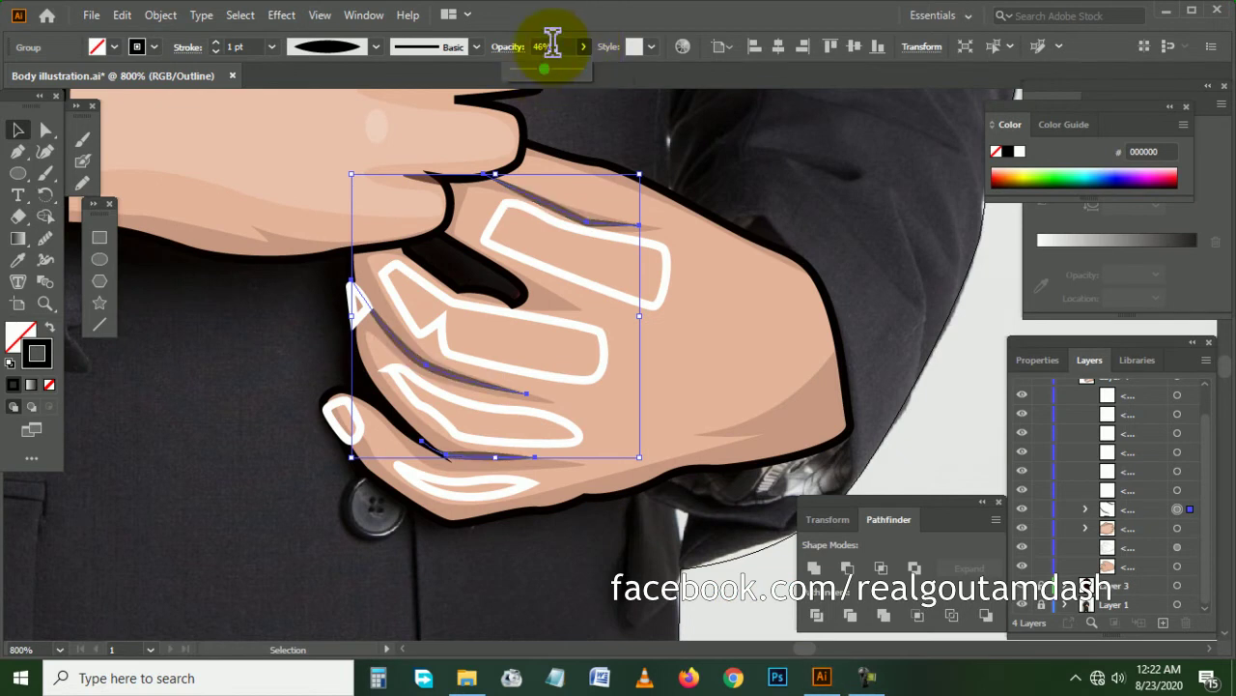
{"action": "left_click", "coordinate": [705, 186]}
- Copy the upper hand's faint skin highlight onto the four white finger shapes
{"action": "left_click", "coordinate": [669, 259]}
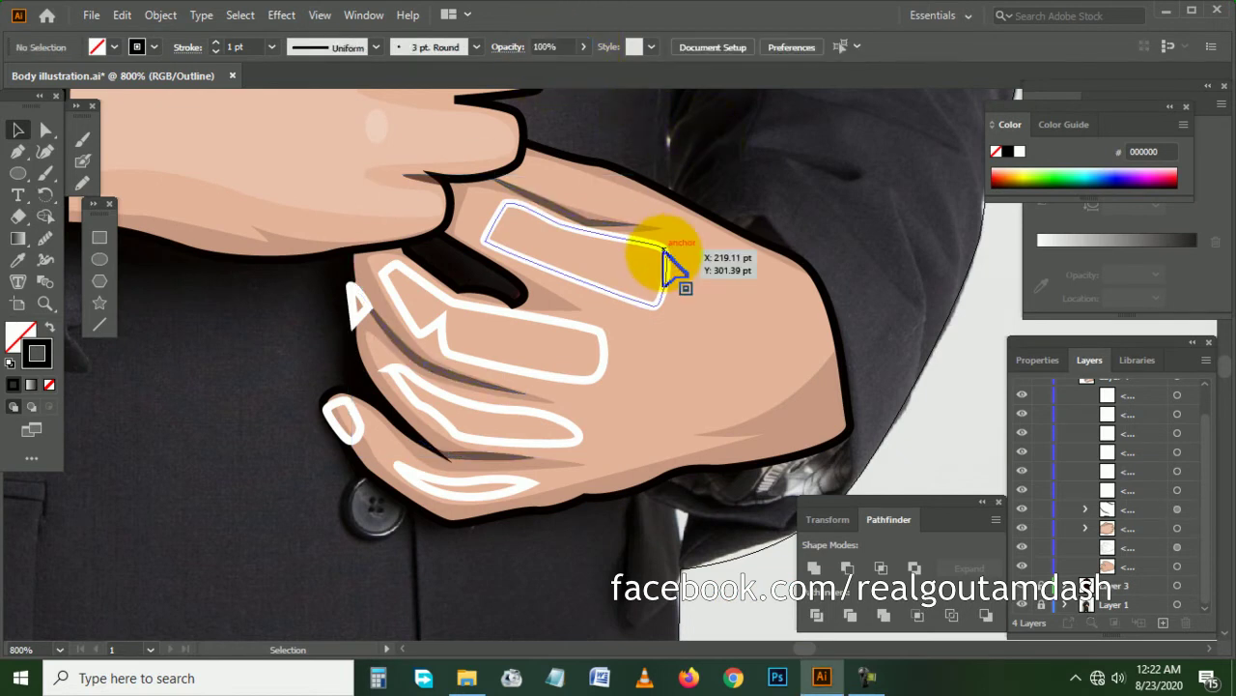
{"action": "left_click", "coordinate": [601, 365], "text": "shift"}
{"action": "left_click", "coordinate": [571, 433], "text": "shift"}
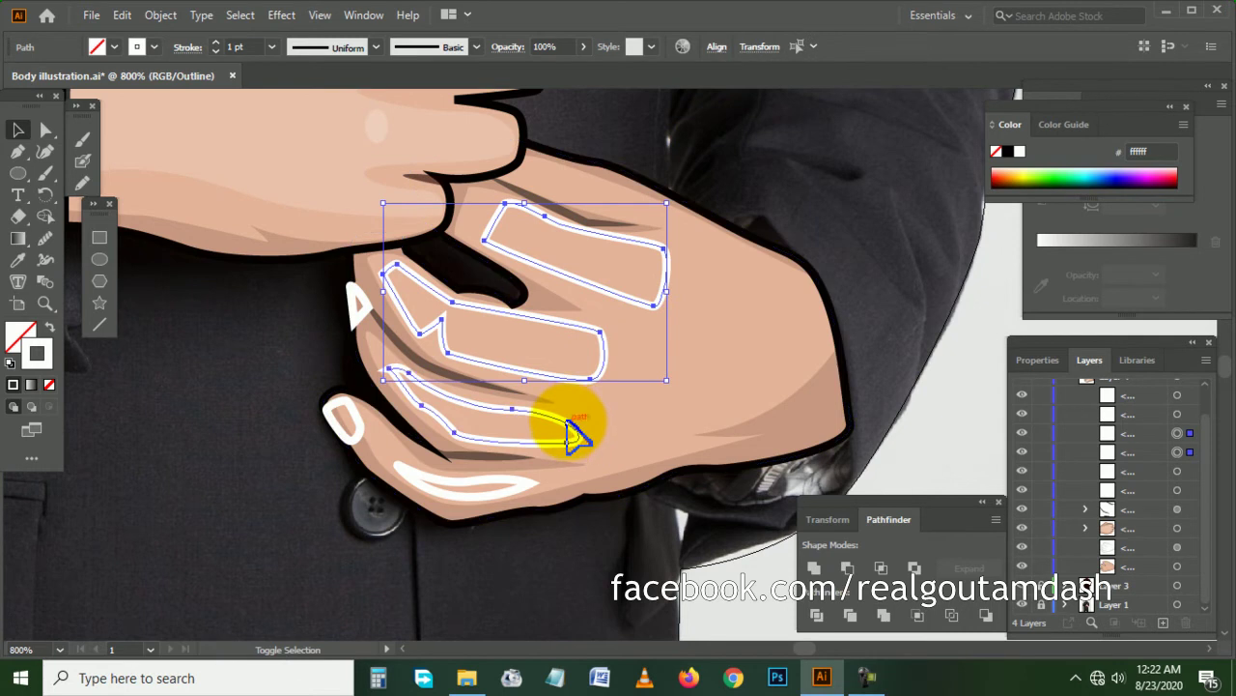
{"action": "left_click", "coordinate": [533, 485], "text": "shift"}
{"action": "left_click", "coordinate": [17, 259]}
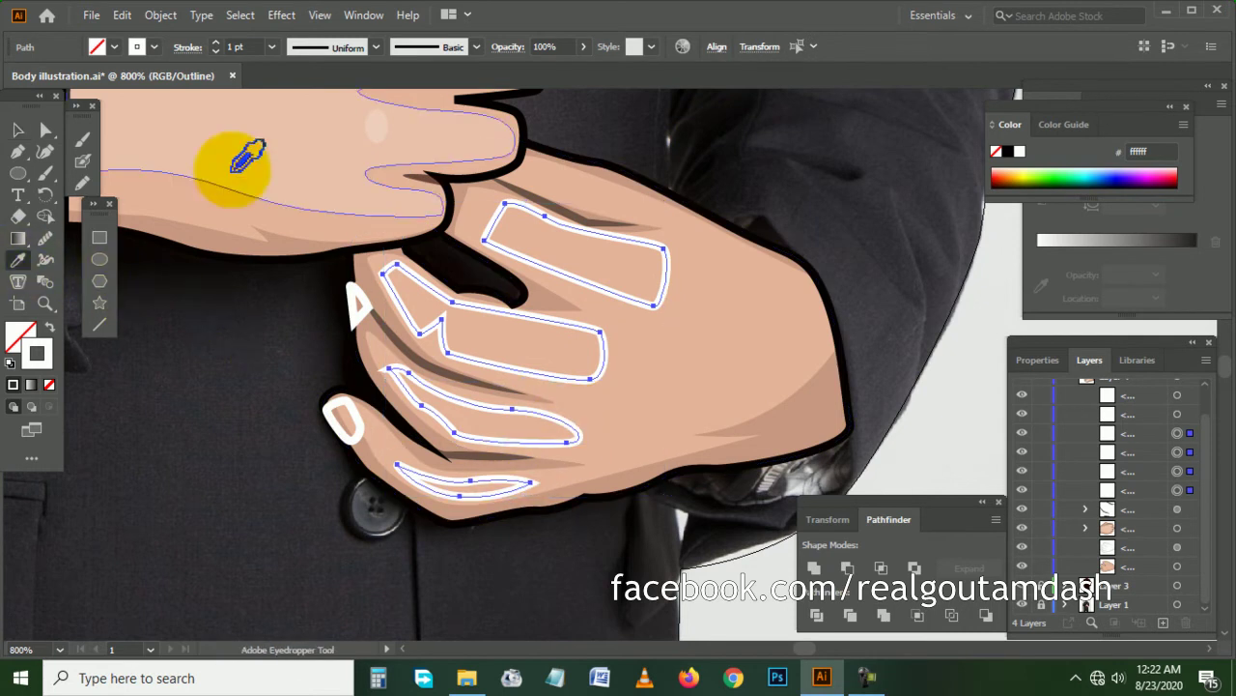
{"action": "left_click", "coordinate": [296, 124]}
{"action": "scroll", "coordinate": [370, 203], "scroll_direction": "up", "scroll_amount": 1}
{"action": "key", "text": "v"}
{"action": "left_click", "coordinate": [248, 377]}
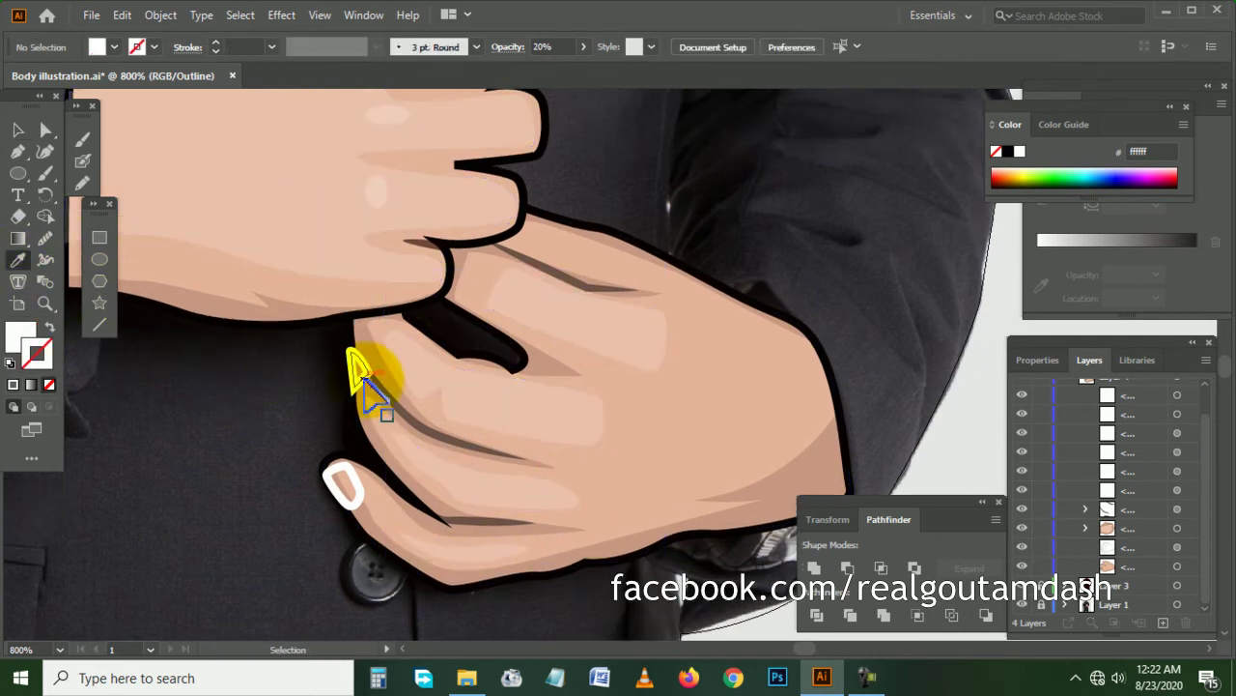
- Apply the same faint skin highlight to the small fingernail shape
{"action": "left_click", "coordinate": [359, 371]}
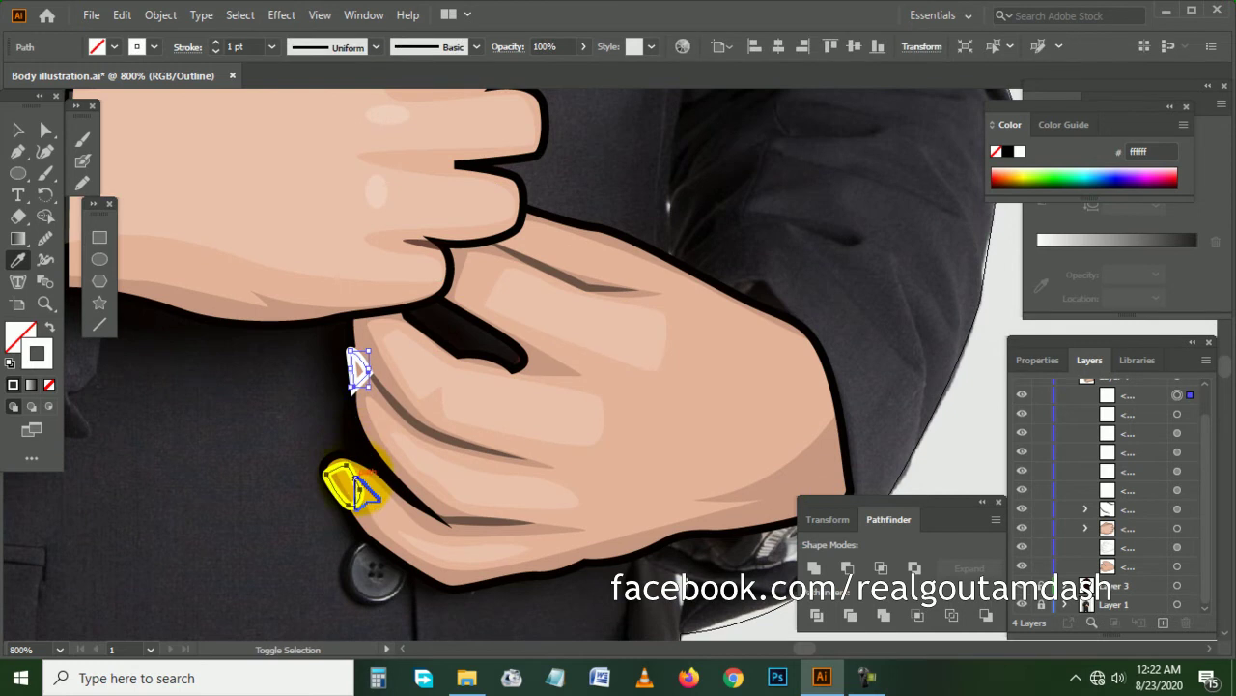
{"action": "key", "text": "i"}
{"action": "left_click", "coordinate": [474, 267]}
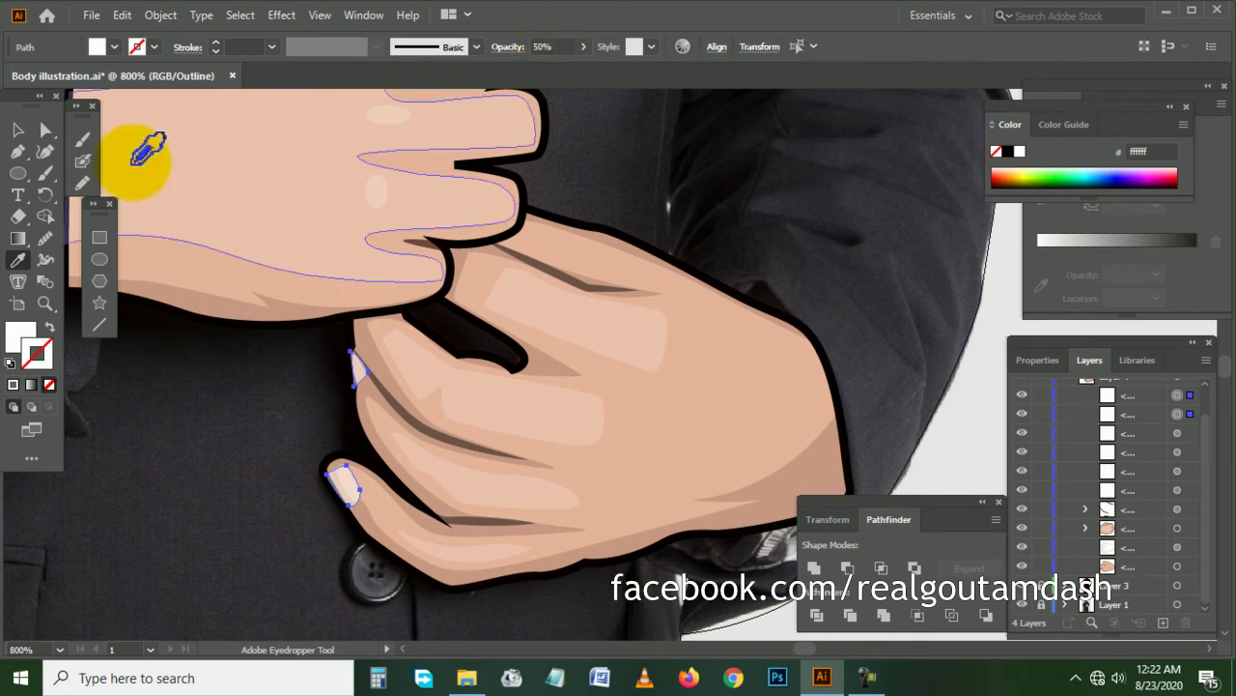
{"action": "key", "text": "ctrl+minus"}
{"action": "key", "text": "ctrl+minus"}
{"action": "left_click", "coordinate": [624, 335]}
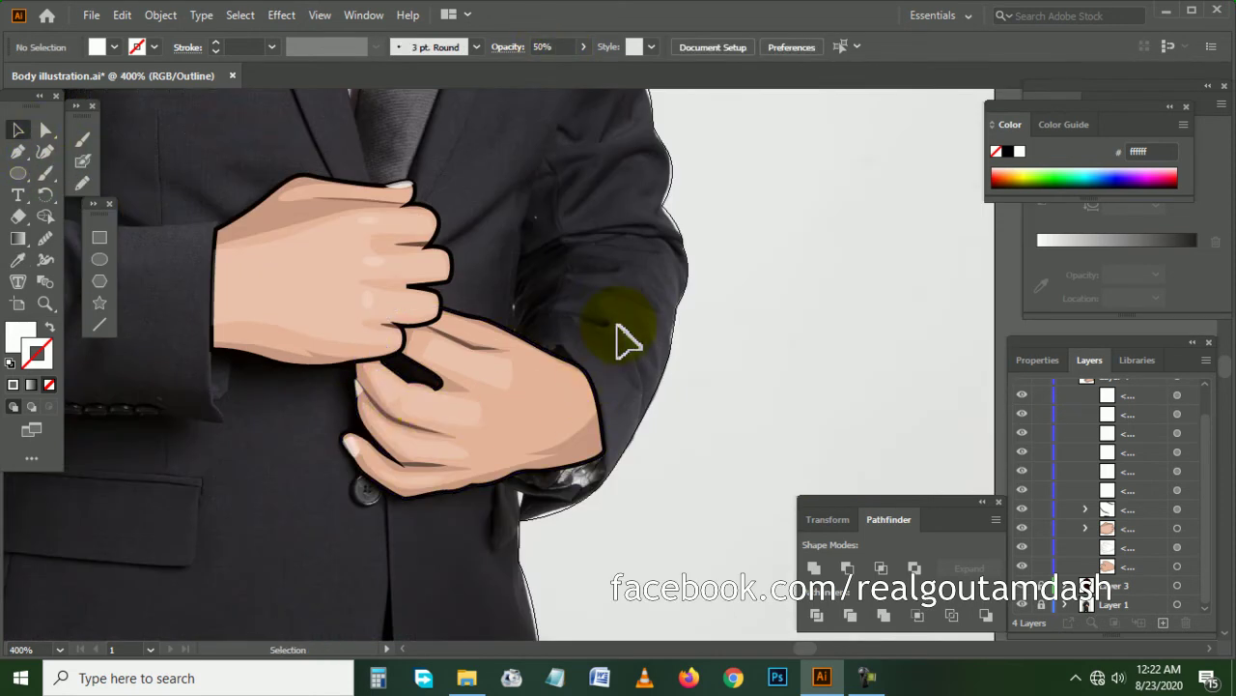
{"action": "scroll", "coordinate": [624, 331], "scroll_direction": "down", "scroll_amount": 1}
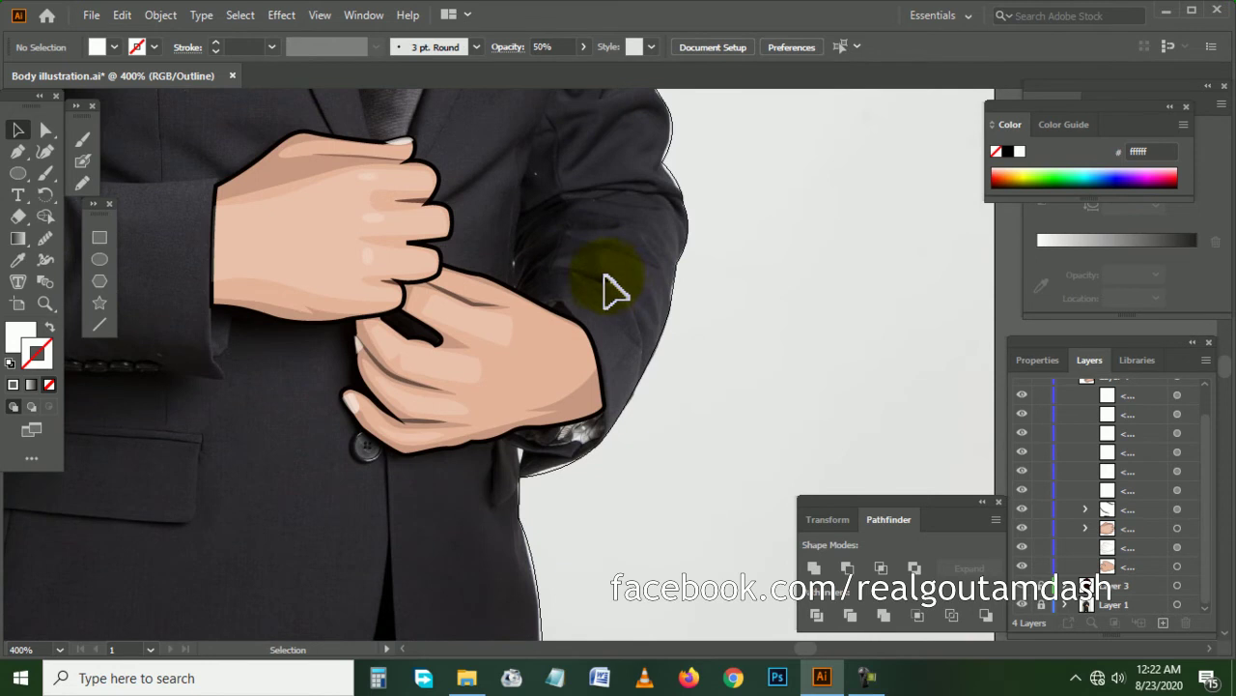
{"action": "key", "text": "ctrl+minus"}
{"action": "left_click_drag", "start_coordinate": [305, 133], "coordinate": [684, 452]}
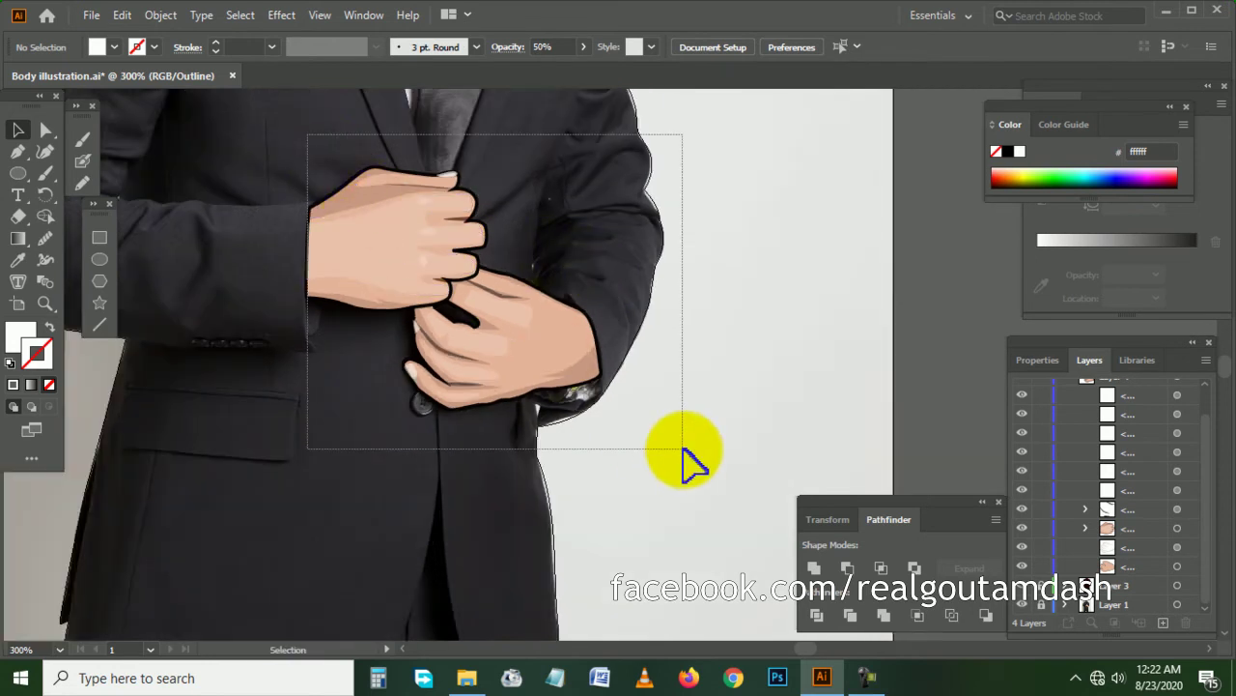
{"action": "key", "text": "ctrl+plus"}
{"action": "key", "text": "v"}
{"action": "left_click", "coordinate": [373, 222], "text": "shift"}
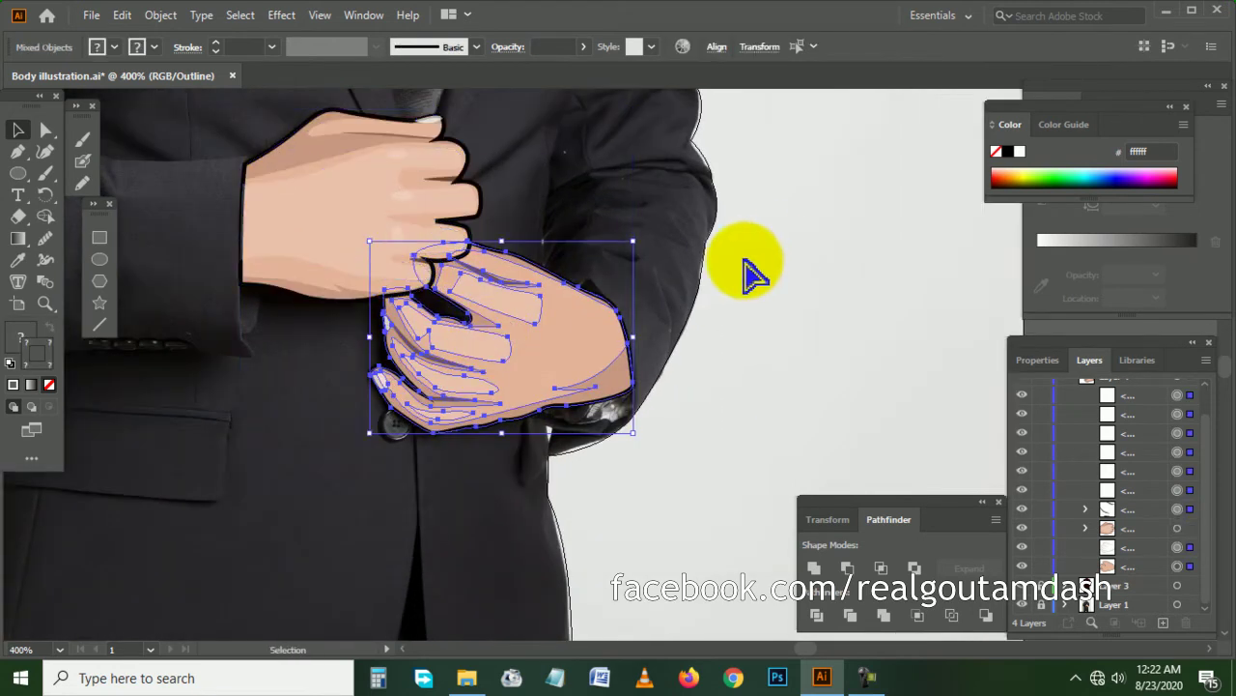
{"action": "key", "text": "ctrl+g"}
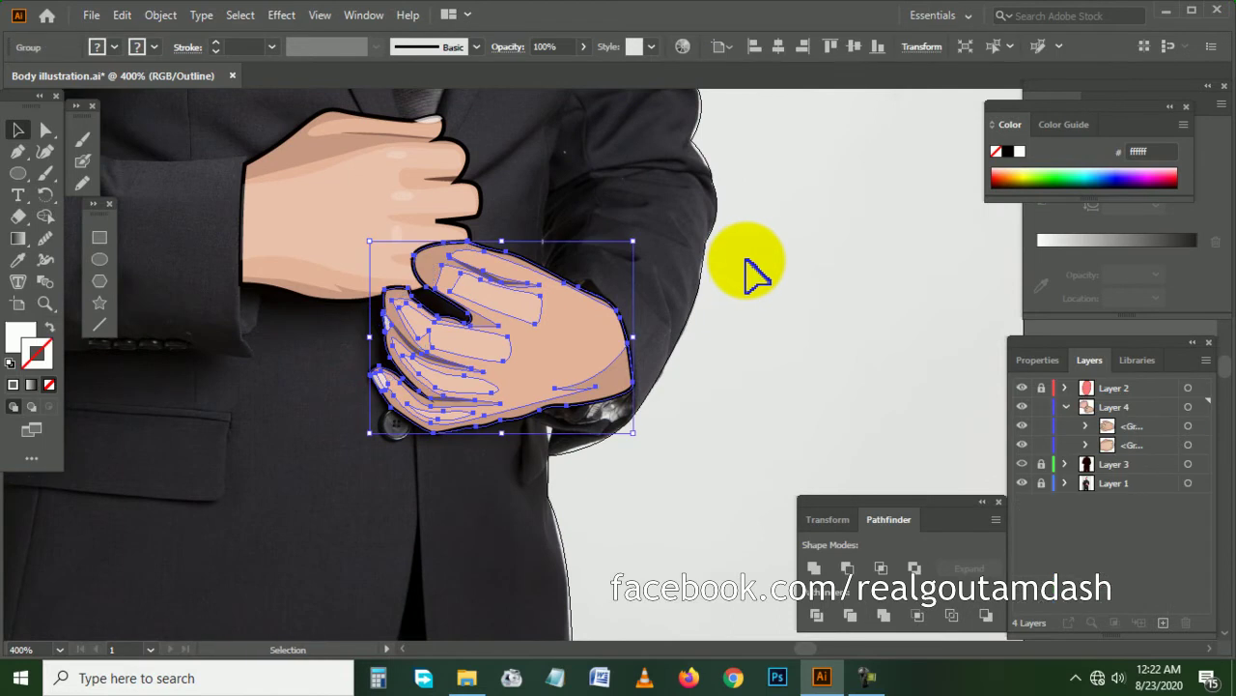
{"action": "left_click", "coordinate": [753, 275]}
{"action": "key", "text": "ctrl+minus"}
{"action": "left_click", "coordinate": [553, 299]}
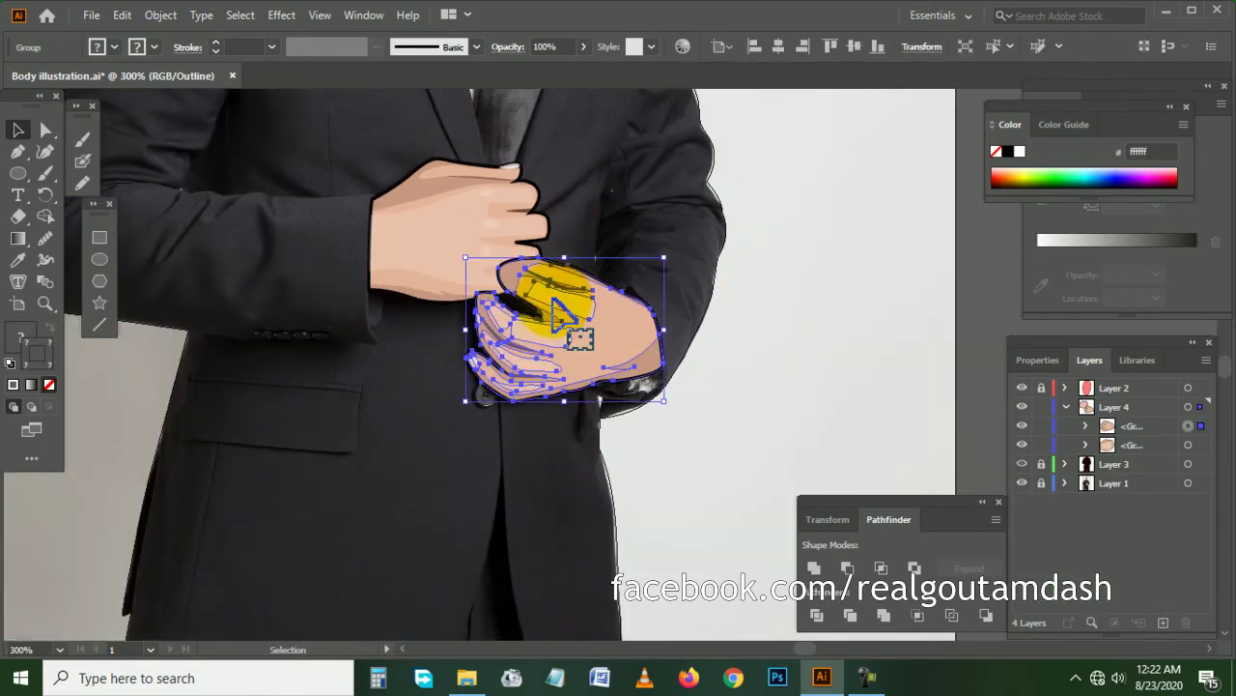
{"action": "left_click", "coordinate": [493, 236]}
{"action": "right_click", "coordinate": [493, 236]}
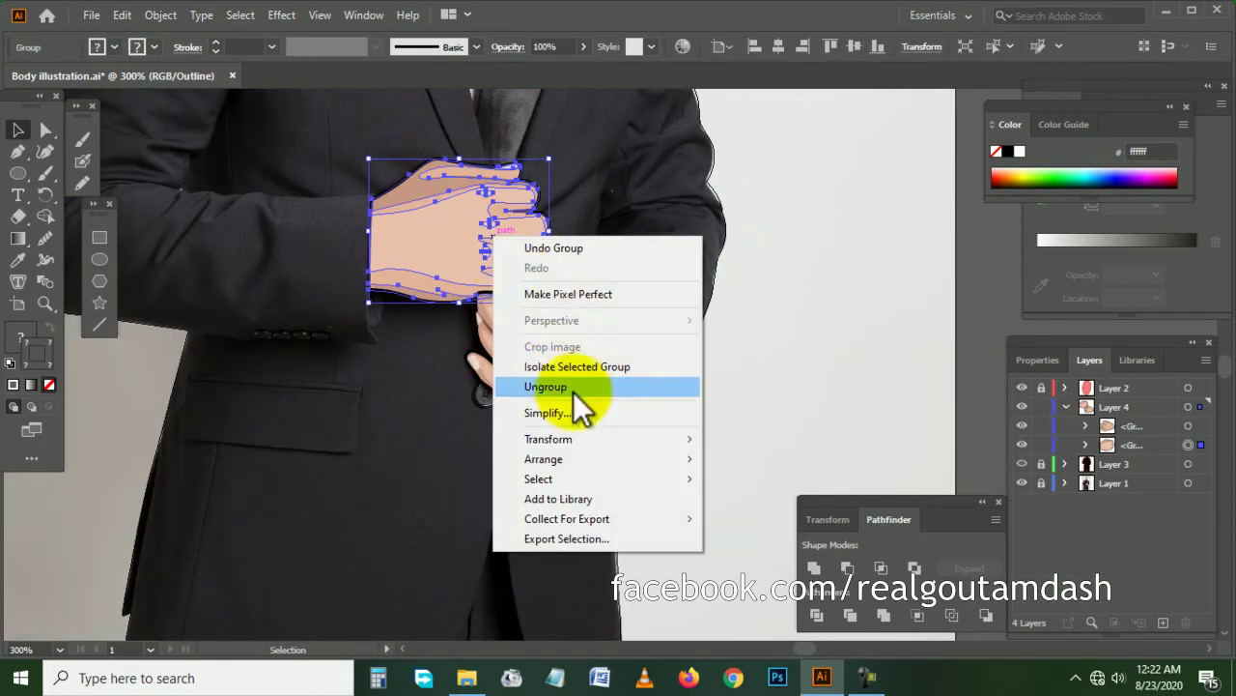
{"action": "left_click", "coordinate": [801, 333]}
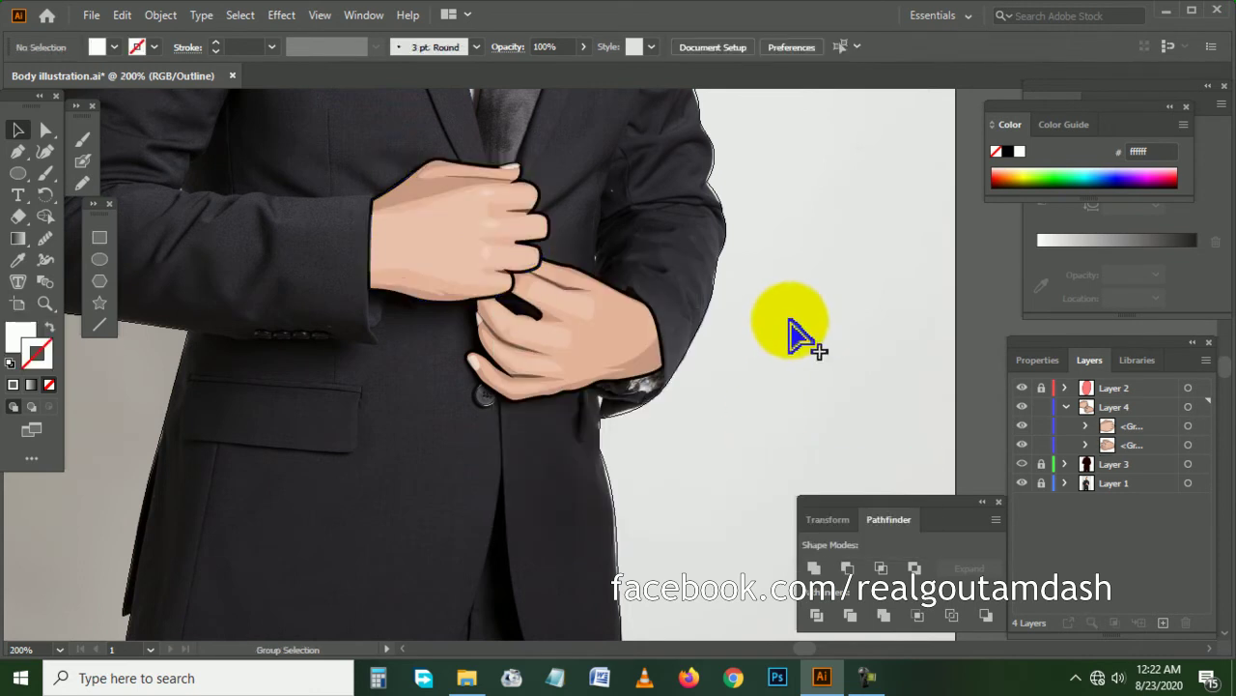
{"action": "key", "text": "ctrl+minus"}
{"action": "key", "text": "ctrl+minus"}
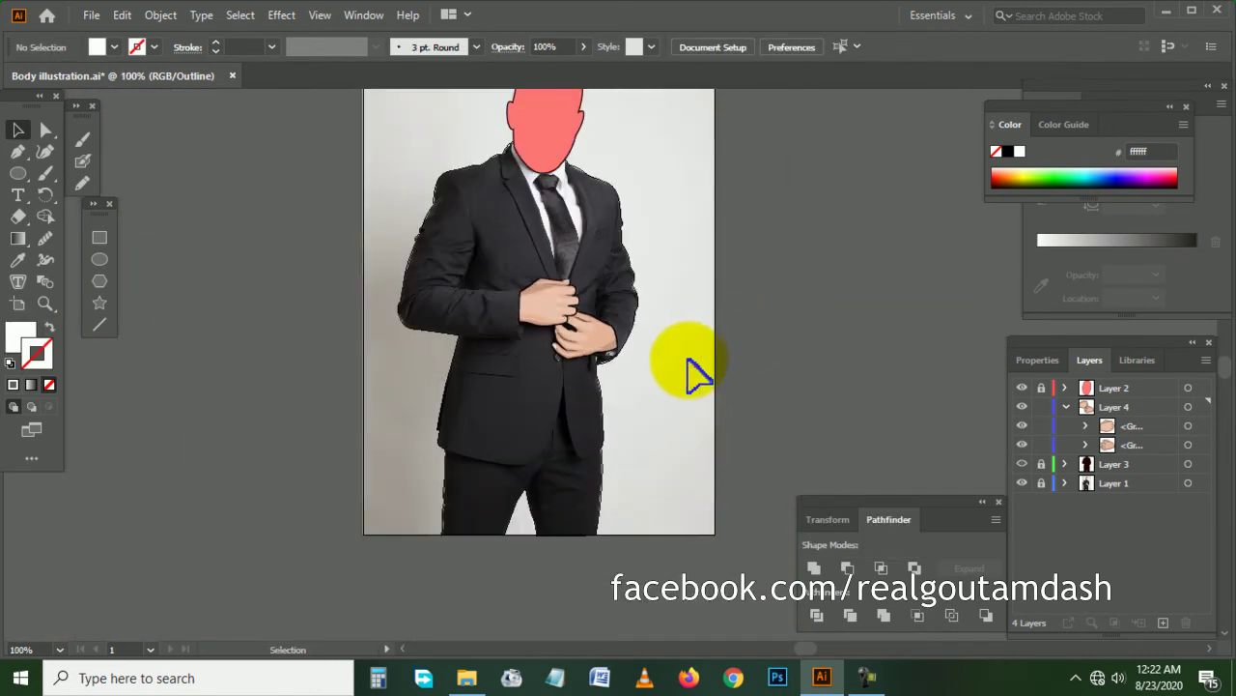
- Give the pink head shape the hands' skin-tone fill with the Eyedropper
{"action": "scroll", "coordinate": [681, 372], "scroll_direction": "up", "scroll_amount": 2}
{"action": "scroll", "coordinate": [667, 348], "scroll_direction": "right", "scroll_amount": 1}
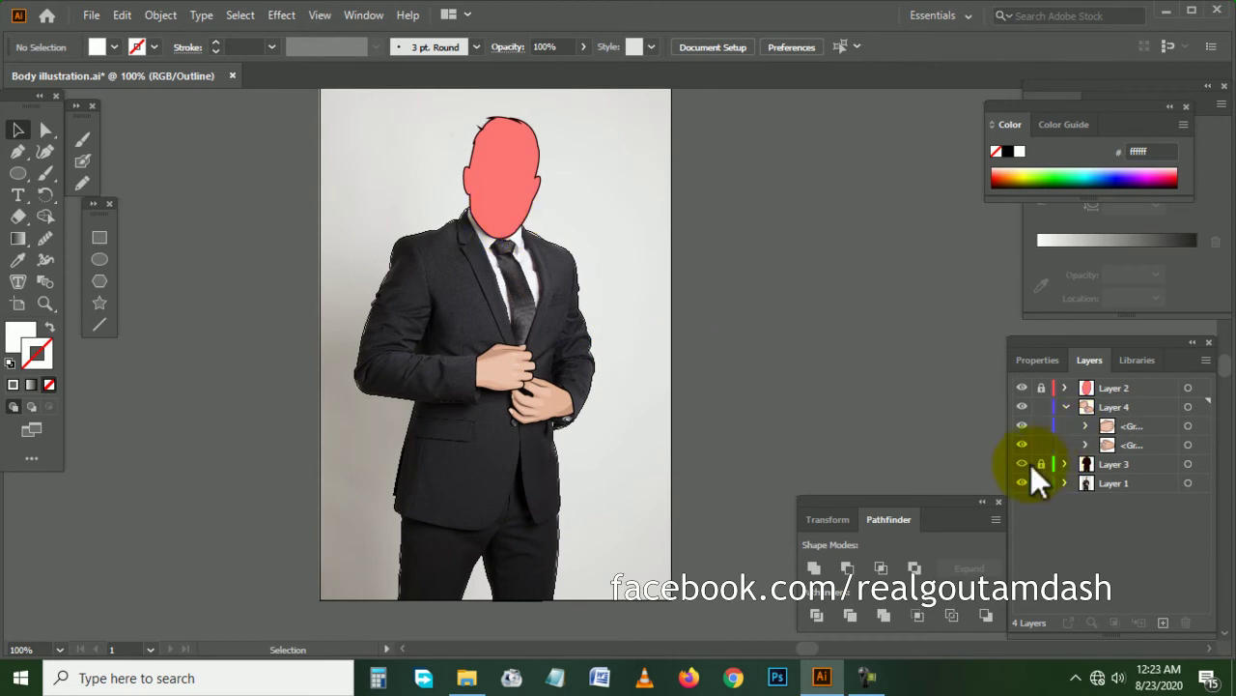
{"action": "left_click", "coordinate": [507, 188]}
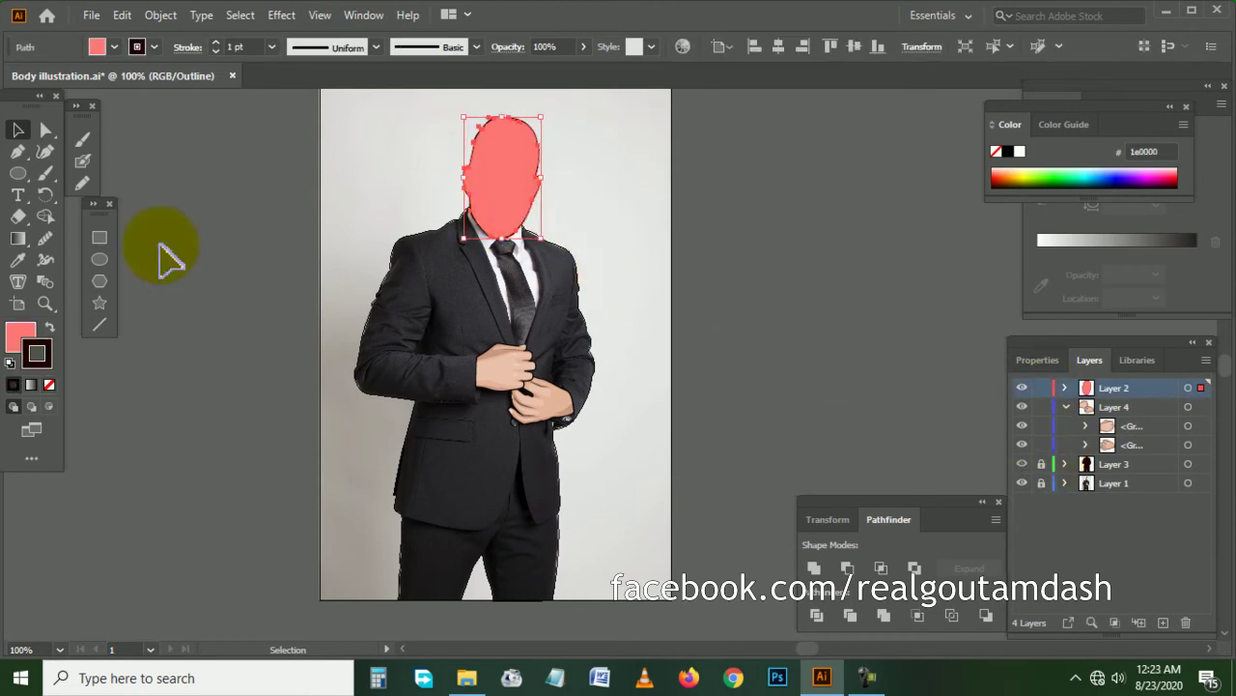
{"action": "left_click", "coordinate": [17, 259]}
{"action": "scroll", "coordinate": [470, 358], "scroll_direction": "up", "scroll_amount": 2}
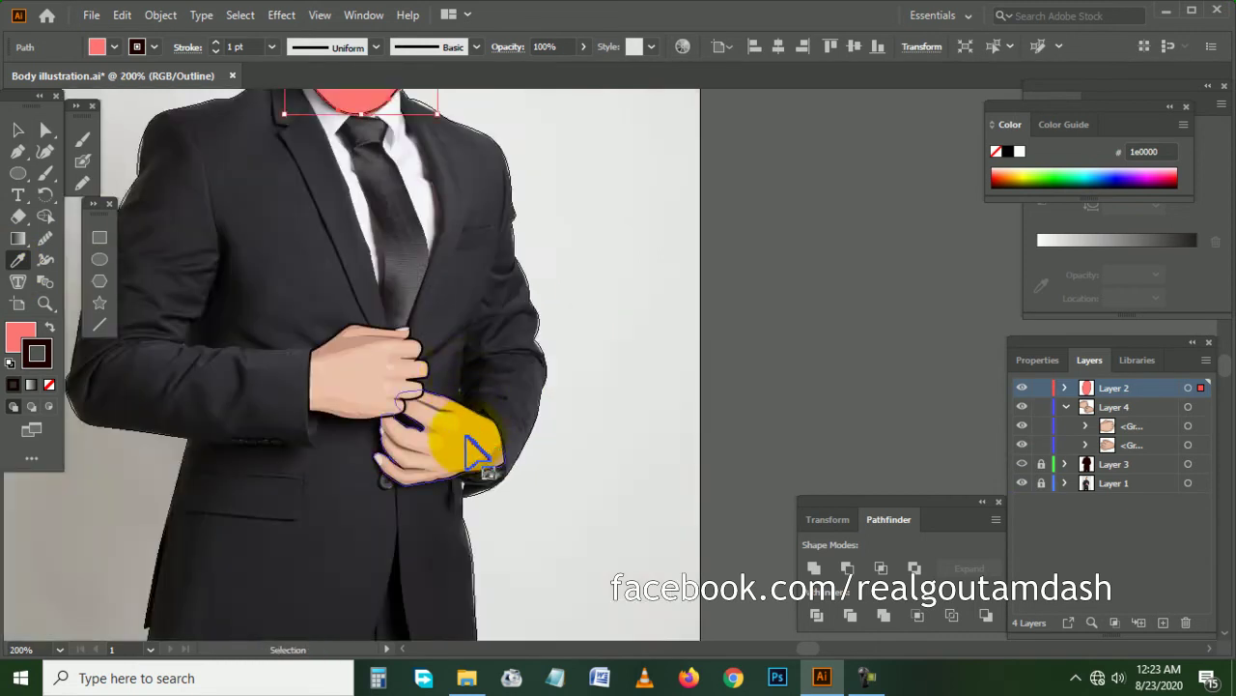
{"action": "scroll", "coordinate": [464, 442], "scroll_direction": "up", "scroll_amount": 1}
{"action": "left_click", "coordinate": [463, 444]}
{"action": "scroll", "coordinate": [584, 389], "scroll_direction": "up", "scroll_amount": 3}
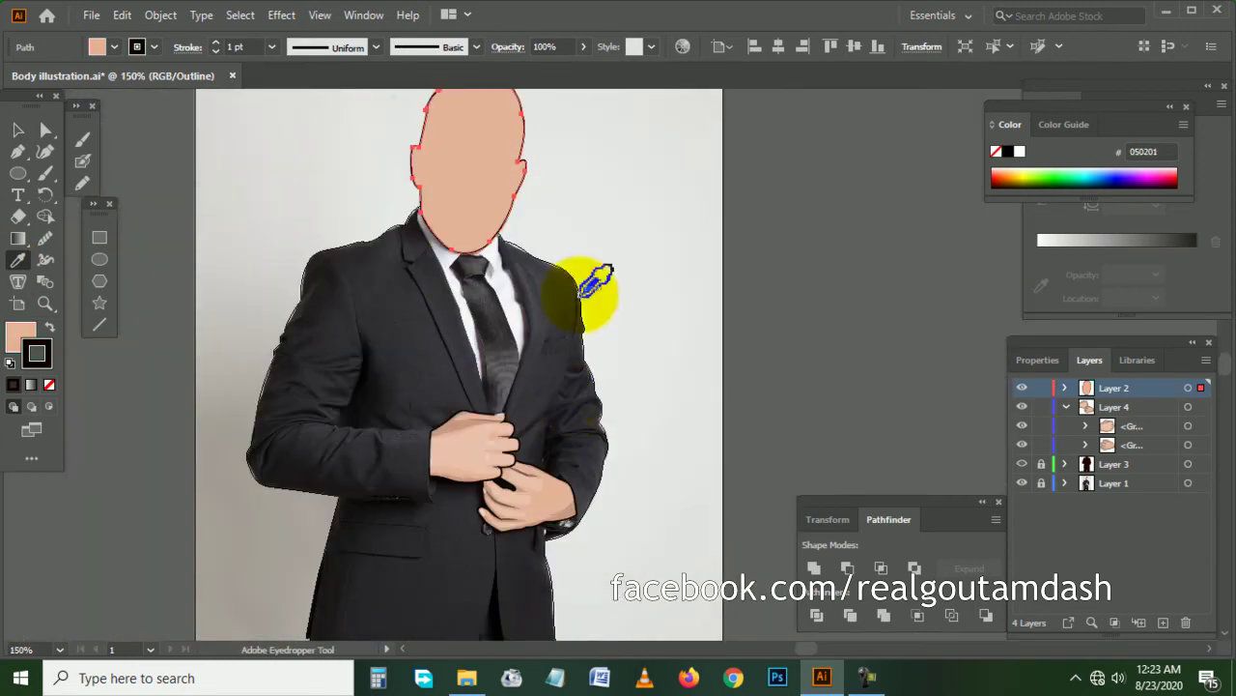
- Set the head outline to Round Cap and Round Join, then collapse Layer 4
{"action": "left_click", "coordinate": [18, 131]}
{"action": "left_click", "coordinate": [295, 327]}
{"action": "scroll", "coordinate": [319, 334], "scroll_direction": "up", "scroll_amount": 2}
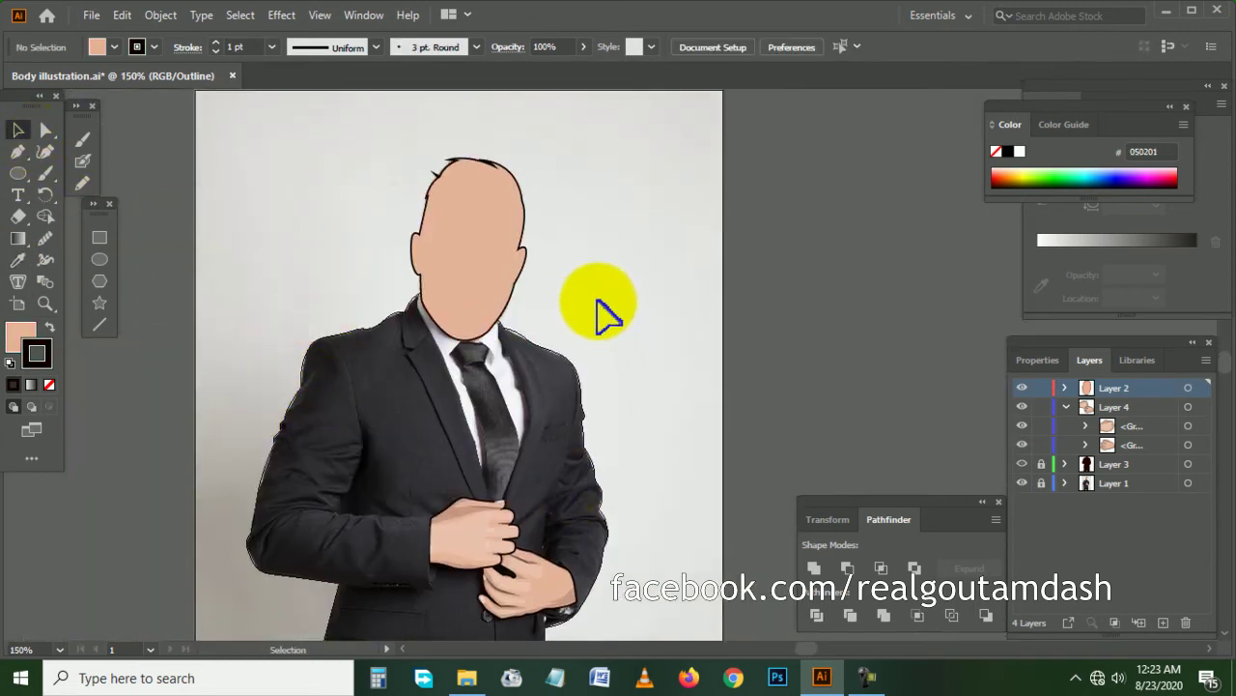
{"action": "left_click", "coordinate": [496, 266]}
{"action": "left_click", "coordinate": [188, 48]}
{"action": "left_click", "coordinate": [89, 94]}
{"action": "left_click", "coordinate": [91, 117]}
{"action": "left_click", "coordinate": [294, 233]}
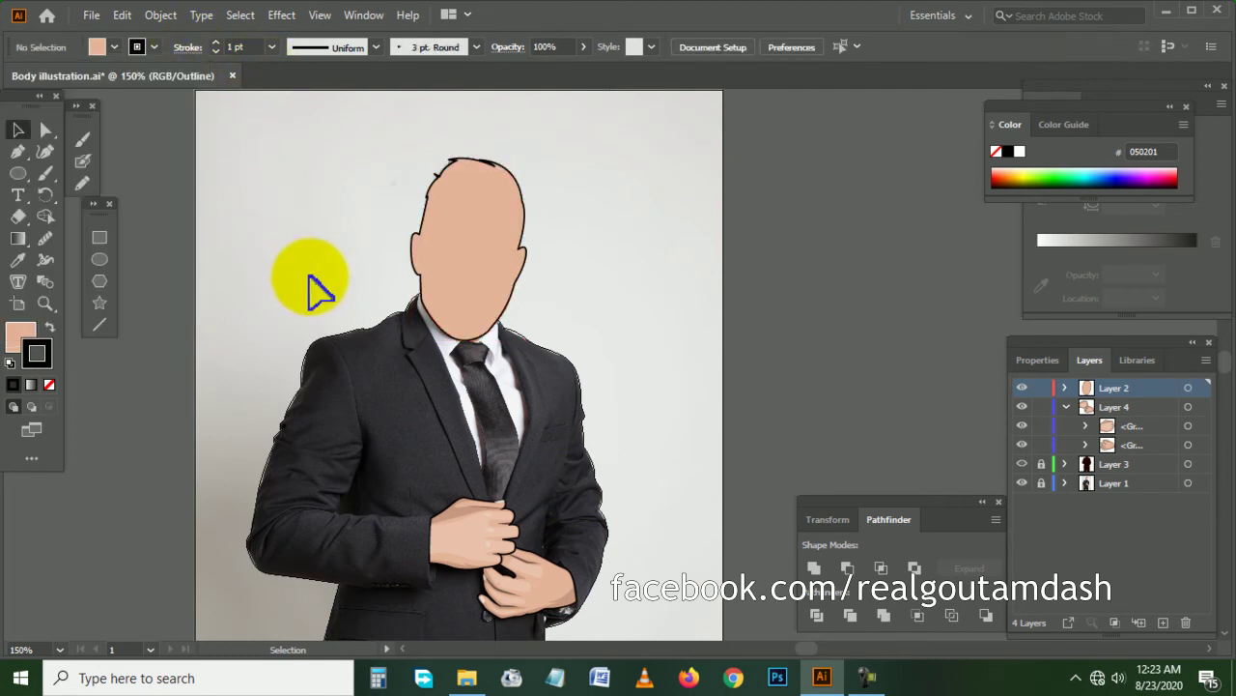
{"action": "left_click", "coordinate": [1064, 407]}
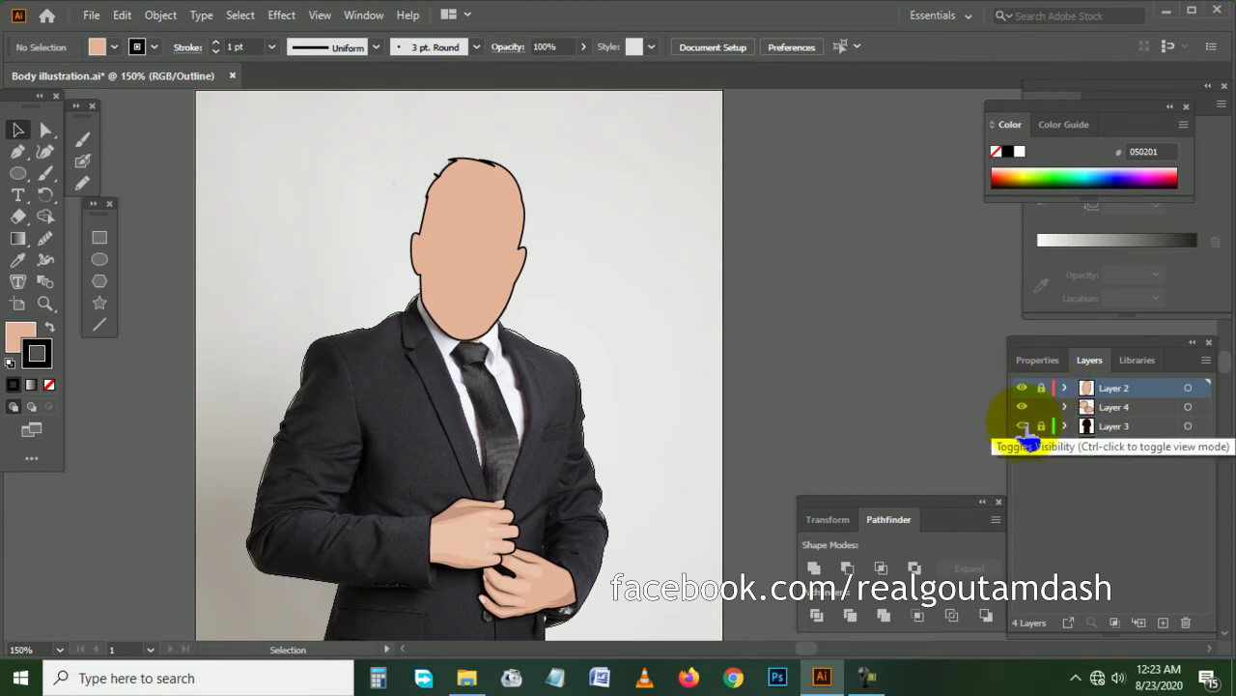
- Switch to full preview, hide the reference photo layer, and zoom out to the whole artboard
{"action": "left_click", "coordinate": [1022, 426], "text": "ctrl"}
{"action": "scroll", "coordinate": [706, 386], "scroll_direction": "down", "scroll_amount": 3}
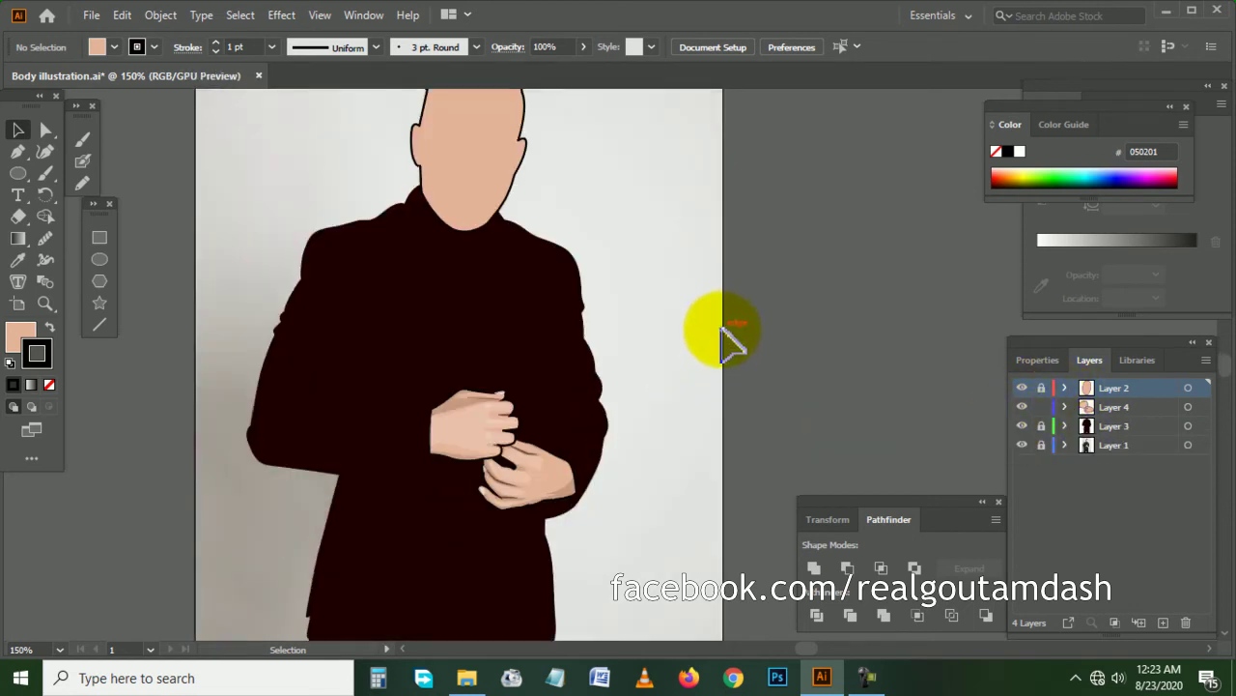
{"action": "left_click", "coordinate": [1022, 445]}
{"action": "key", "text": "ctrl+minus"}
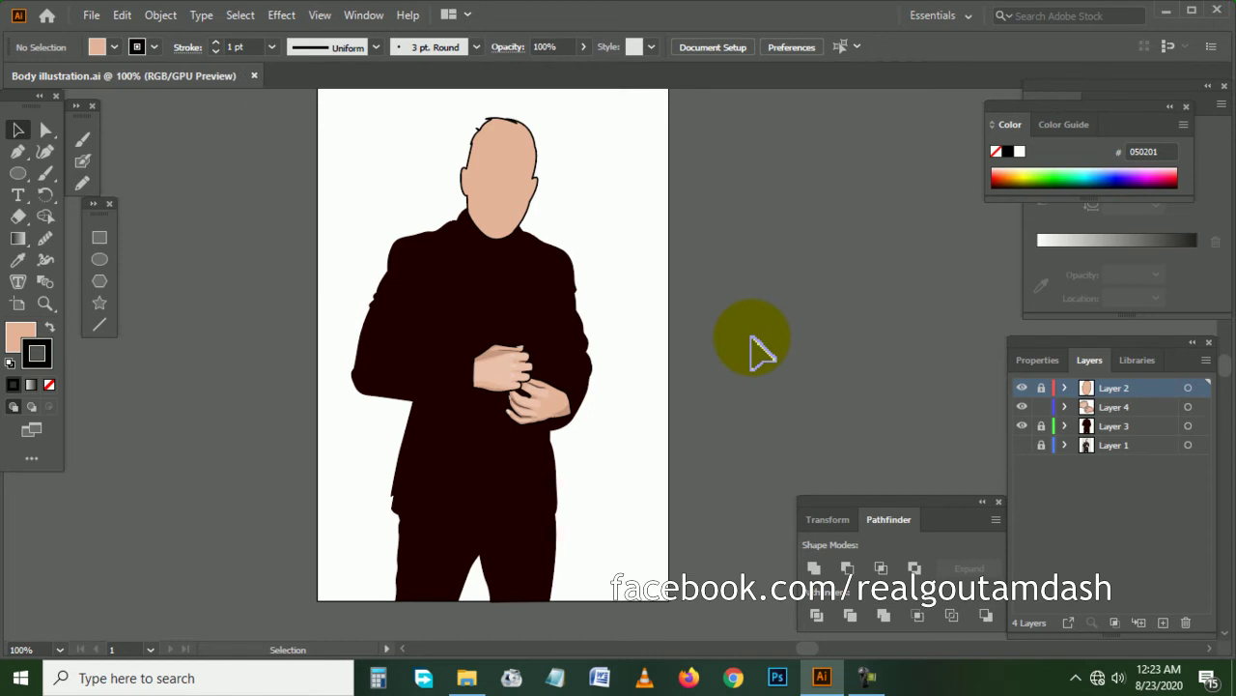
{"action": "left_click", "coordinate": [867, 678]}
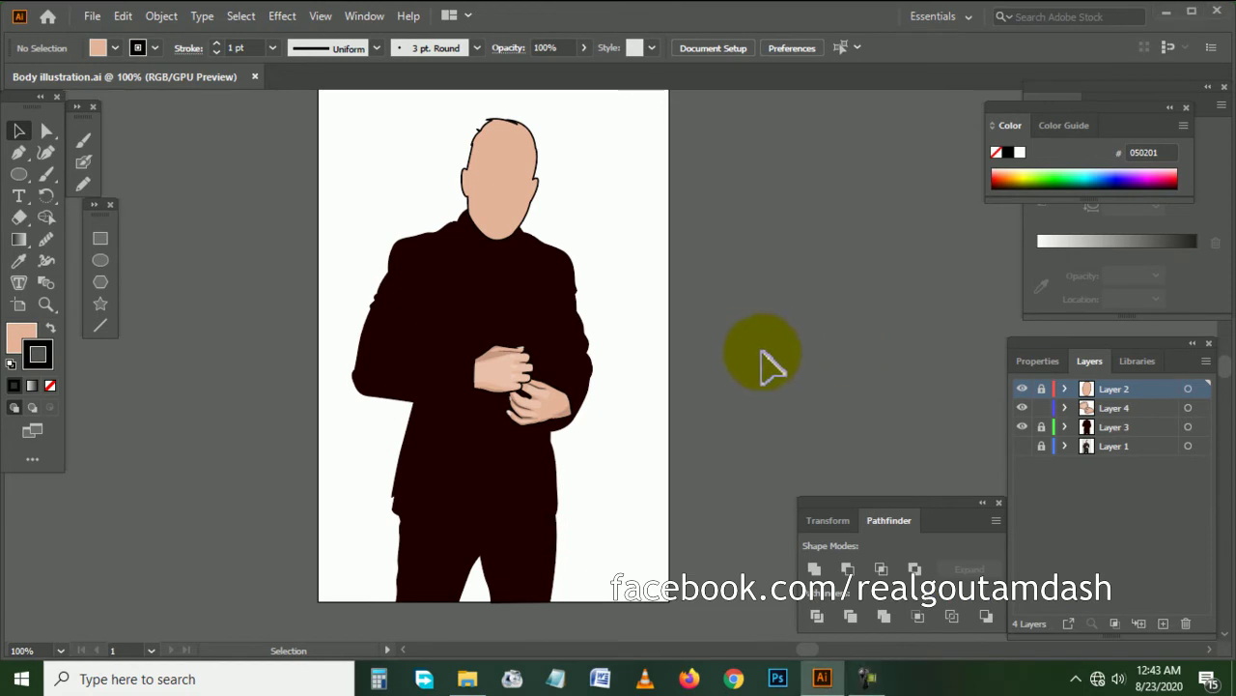
{"action": "left_click", "coordinate": [869, 679]}
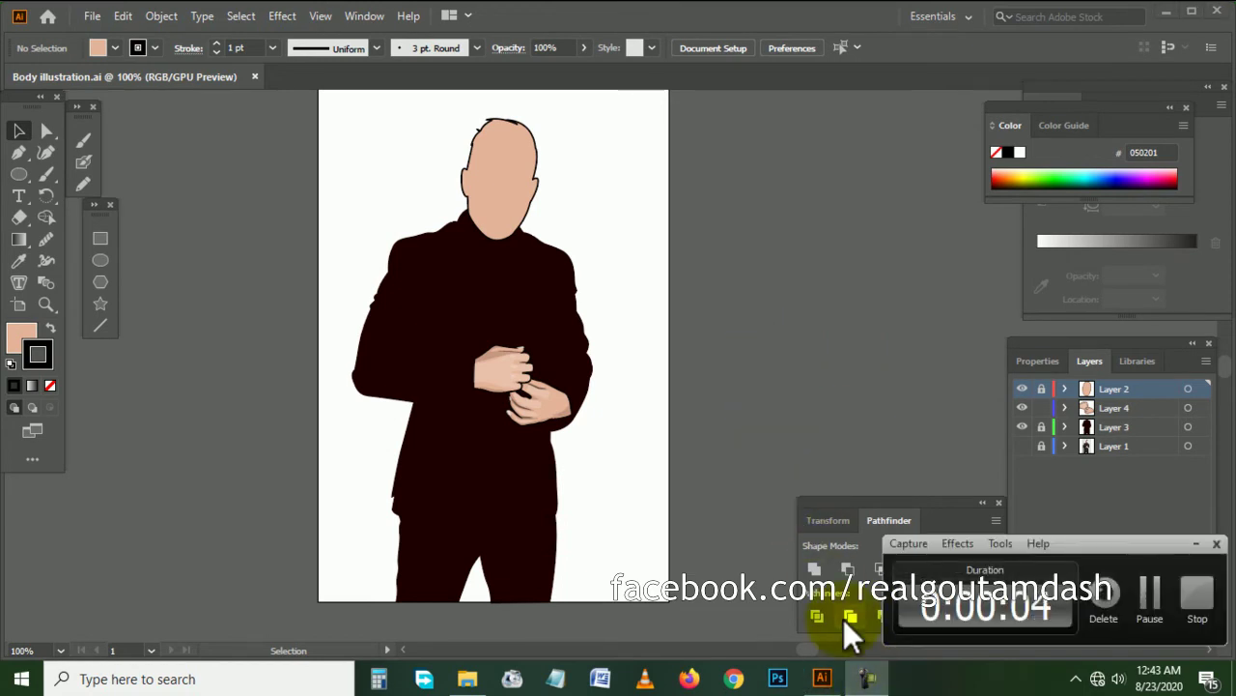
{"action": "left_click", "coordinate": [863, 676]}
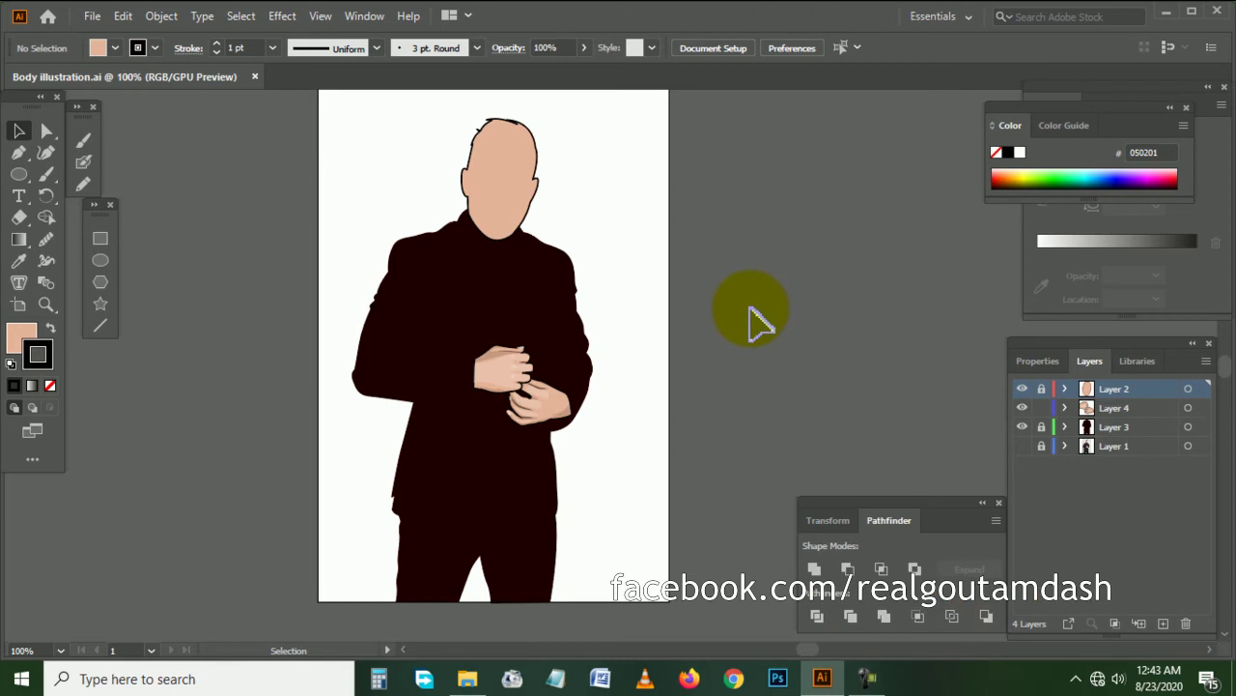
{"action": "scroll", "coordinate": [526, 350], "scroll_direction": "up", "scroll_amount": 2}
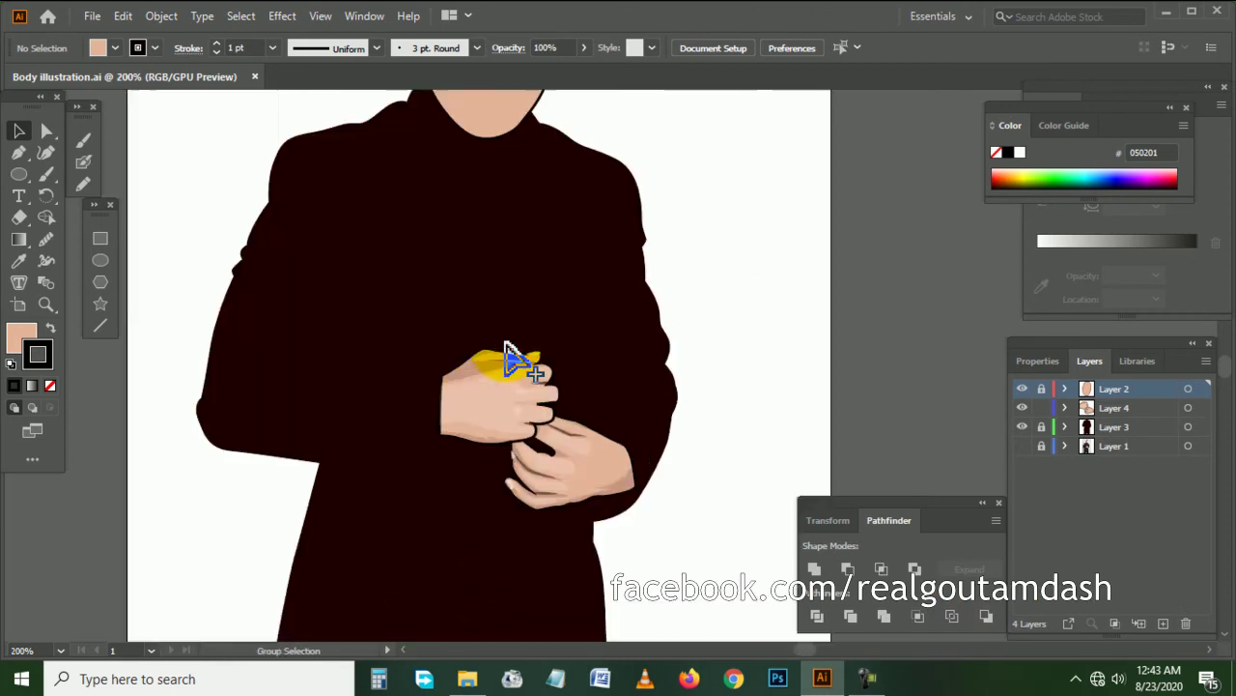
- Show Layer 3 as outlines, add a new layer above it, then show and lock the photo layer
{"action": "left_click", "coordinate": [1022, 426], "text": "ctrl"}
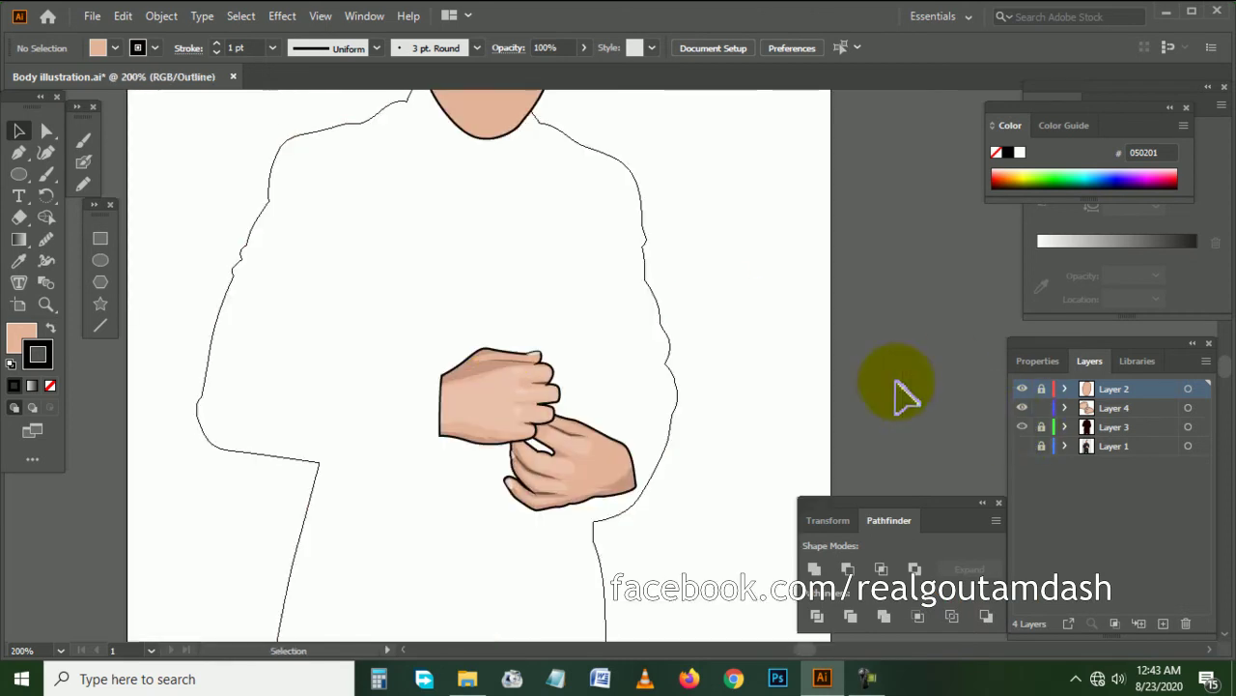
{"action": "left_click", "coordinate": [1148, 426]}
{"action": "left_click", "coordinate": [1163, 623]}
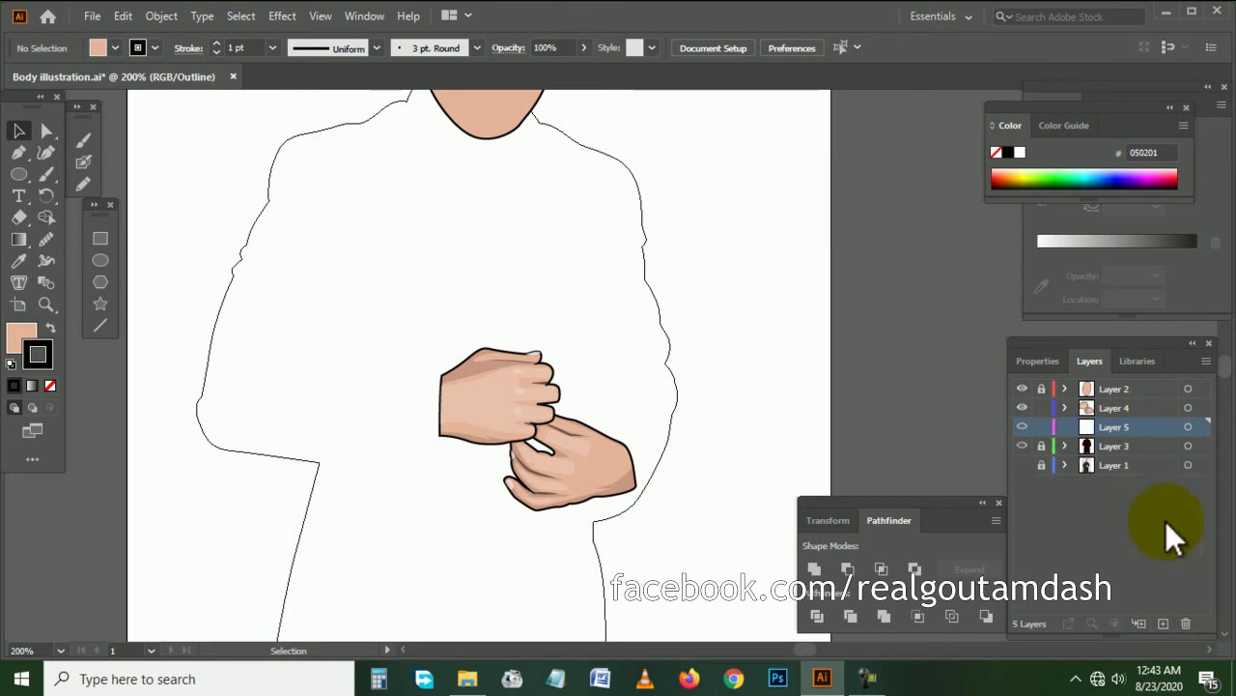
{"action": "left_click", "coordinate": [1022, 464]}
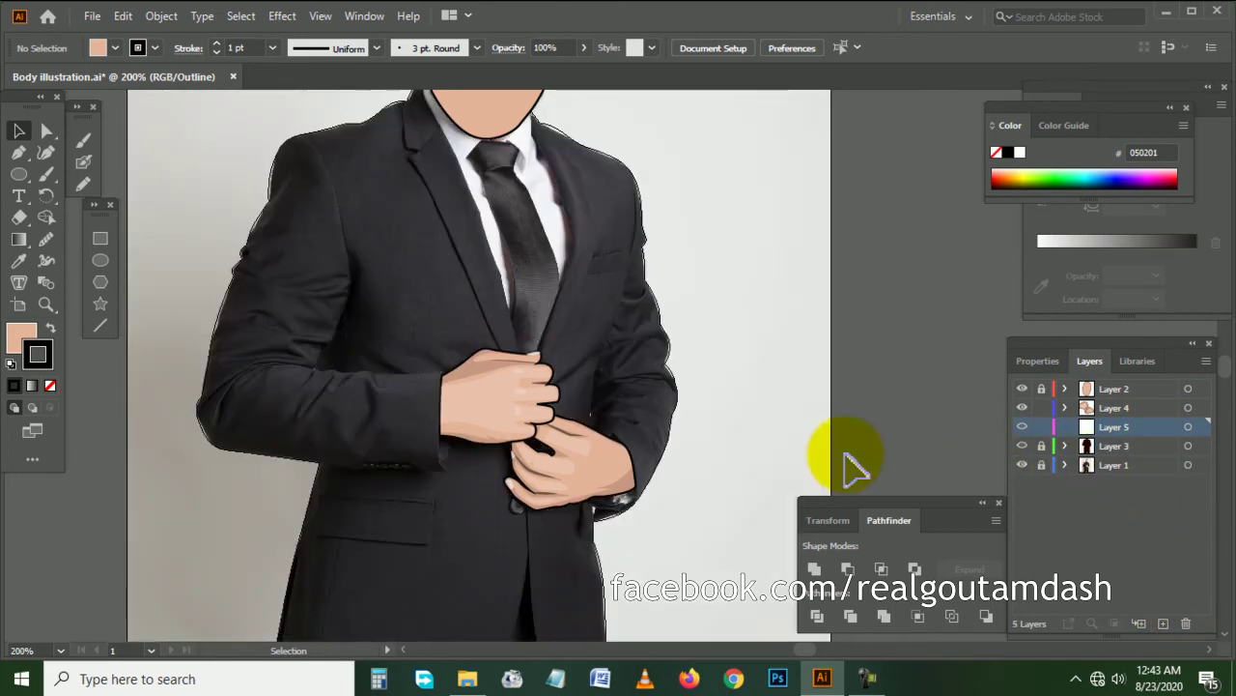
{"action": "scroll", "coordinate": [676, 454], "scroll_direction": "up", "scroll_amount": 2}
{"action": "scroll", "coordinate": [627, 462], "scroll_direction": "up", "scroll_amount": 1}
{"action": "left_click", "coordinate": [1041, 464]}
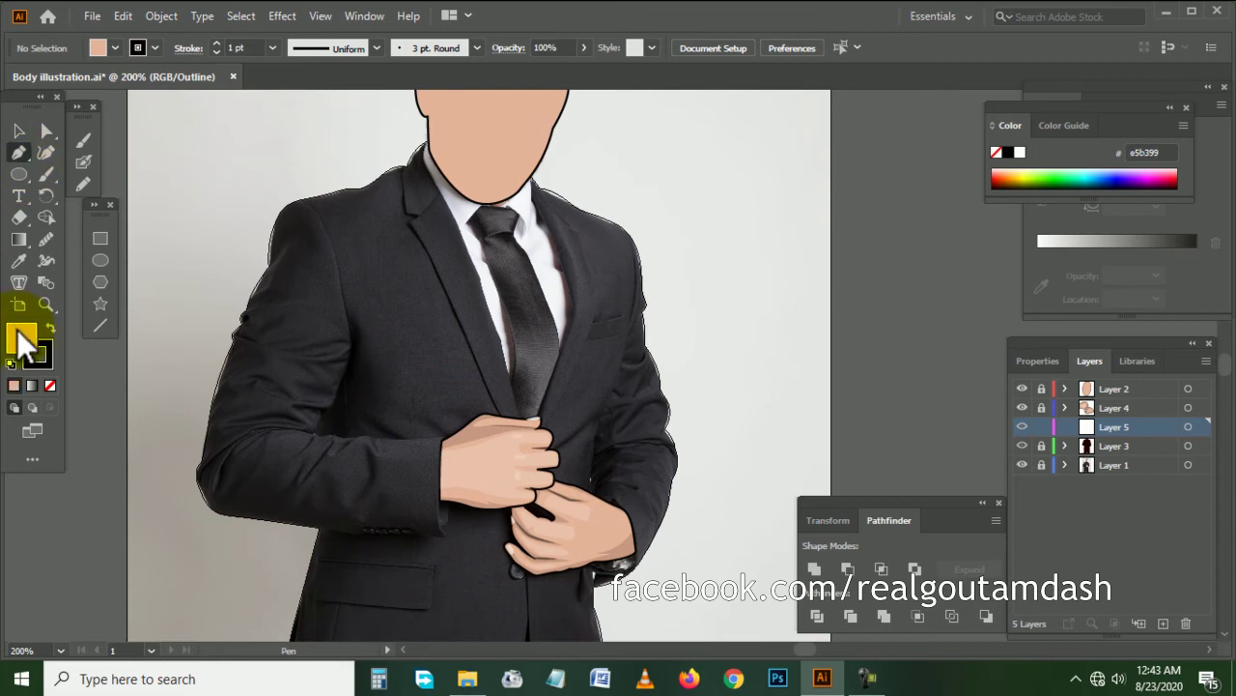
- With no fill, start the shirt outline at the face edge and curve it down to the hand
{"action": "left_click", "coordinate": [50, 385]}
{"action": "scroll", "coordinate": [378, 345], "scroll_direction": "right", "scroll_amount": 2}
{"action": "scroll", "coordinate": [377, 344], "scroll_direction": "up", "scroll_amount": 2}
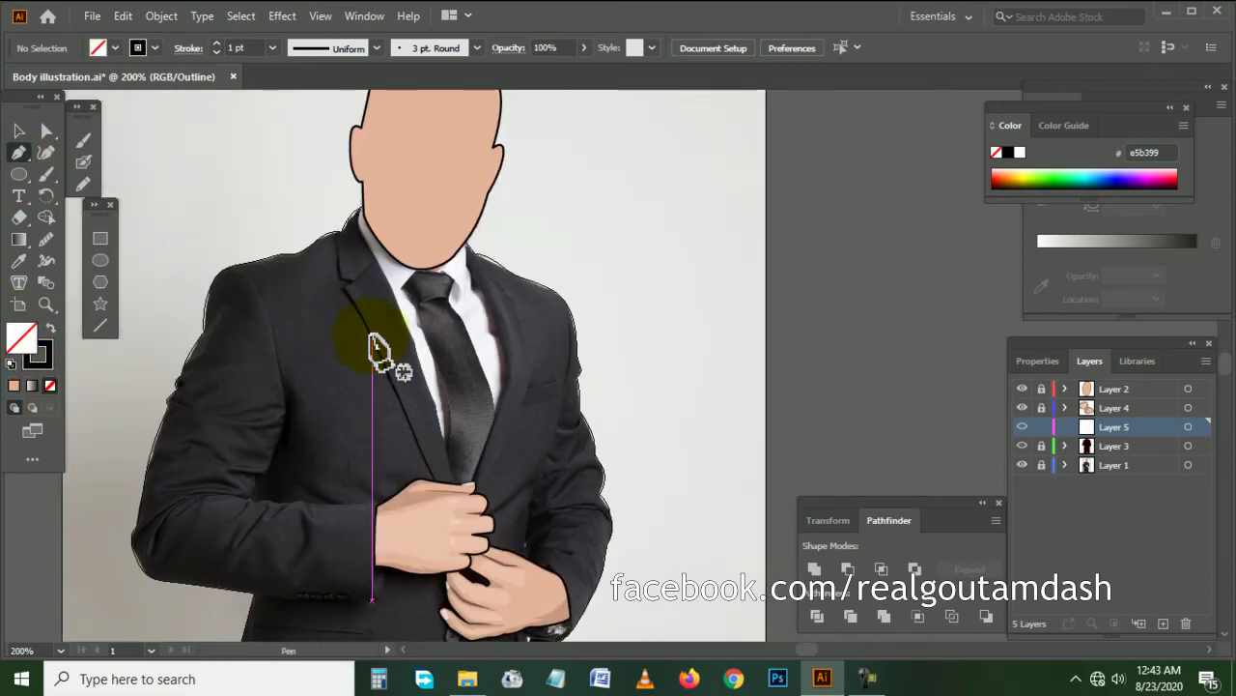
{"action": "scroll", "coordinate": [367, 329], "scroll_direction": "up", "scroll_amount": 1}
{"action": "scroll", "coordinate": [365, 314], "scroll_direction": "up", "scroll_amount": 3}
{"action": "scroll", "coordinate": [377, 308], "scroll_direction": "up", "scroll_amount": 3}
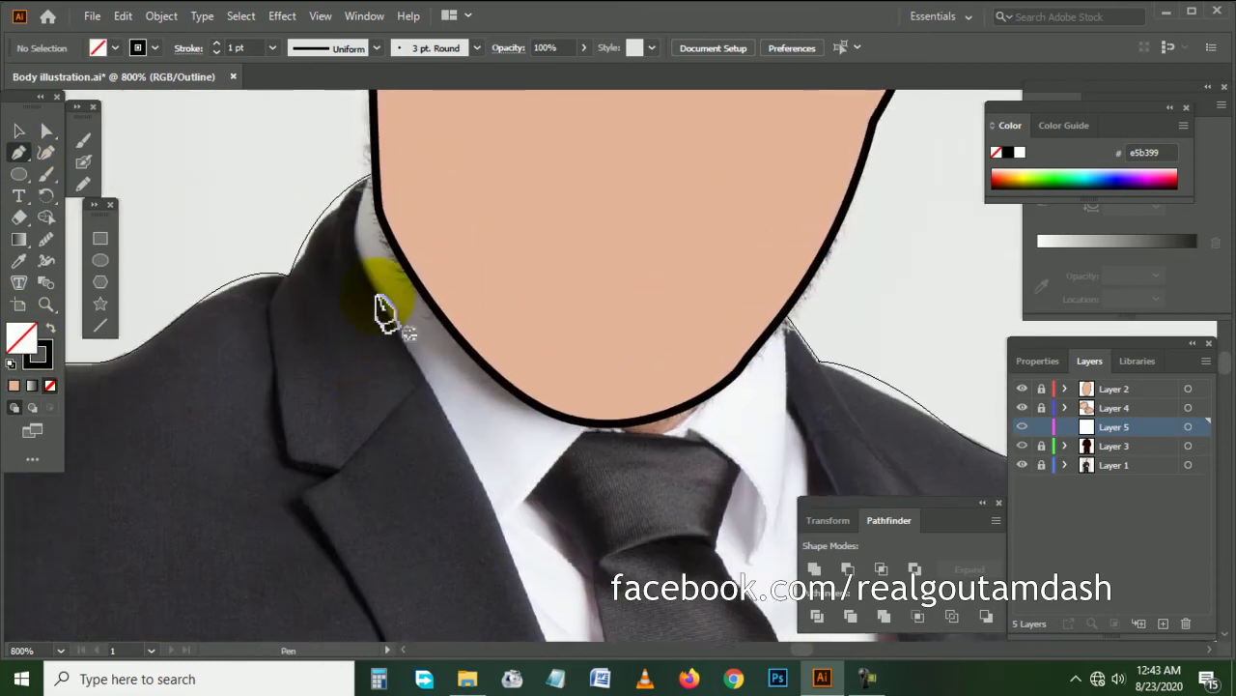
{"action": "scroll", "coordinate": [377, 289], "scroll_direction": "up", "scroll_amount": 1}
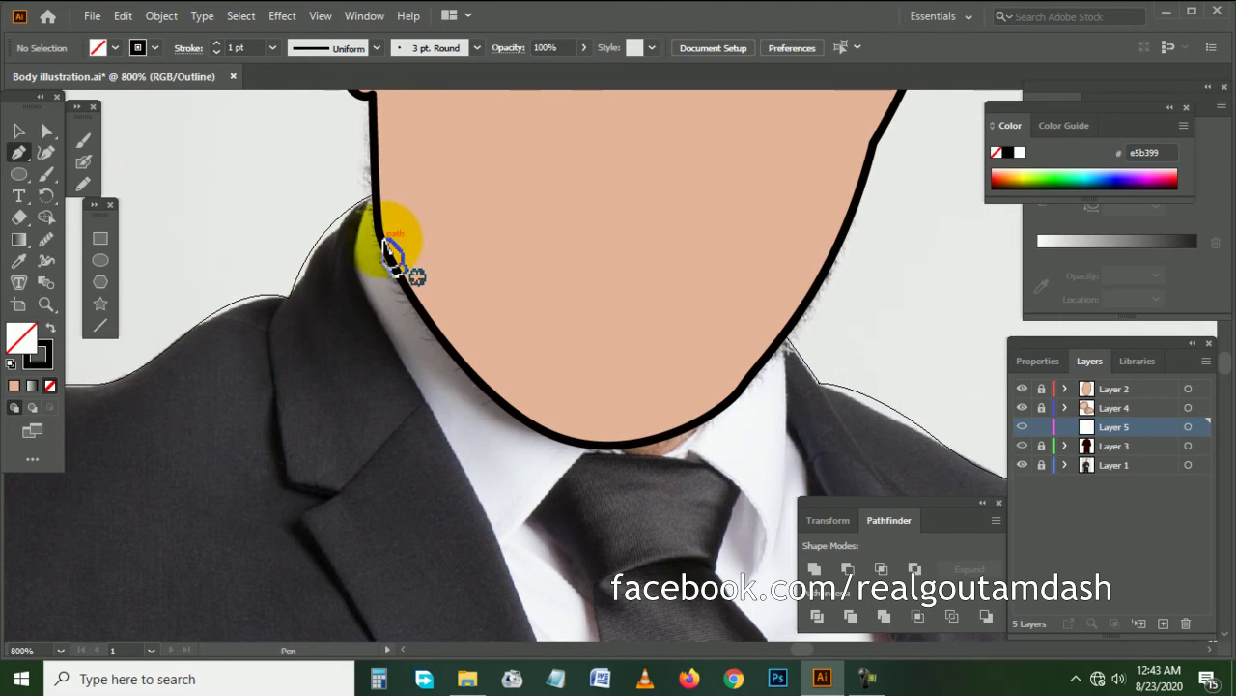
{"action": "left_click", "coordinate": [375, 183]}
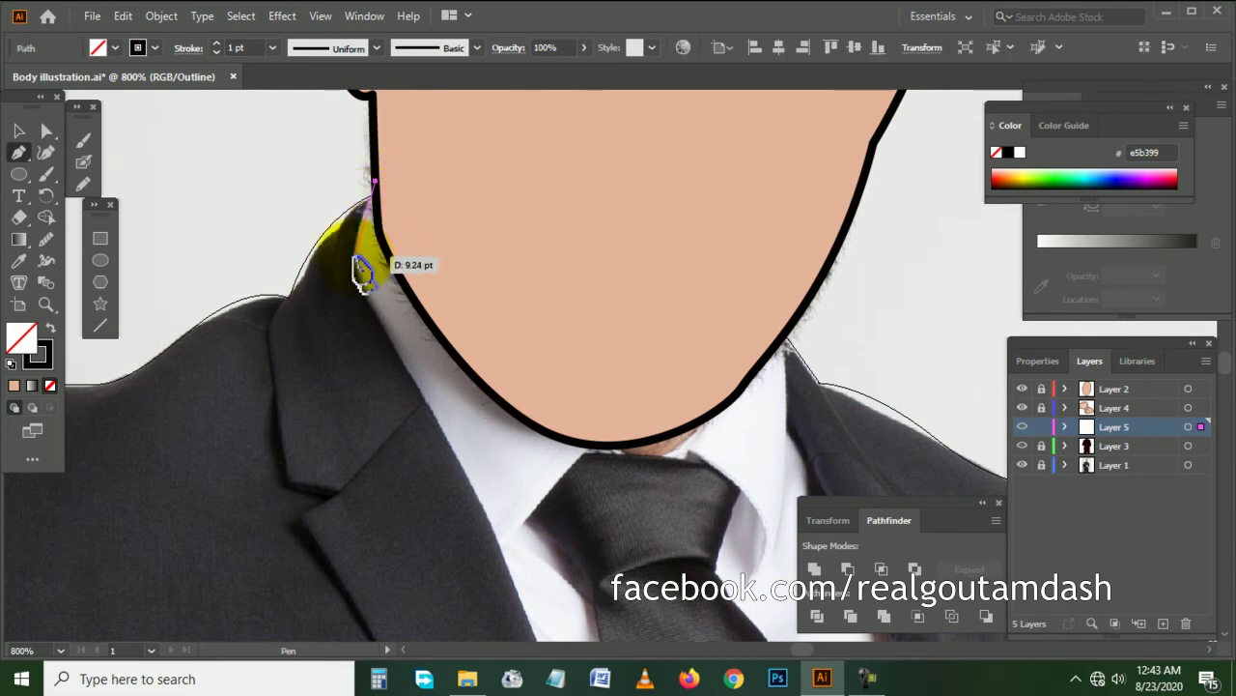
{"action": "left_click", "coordinate": [363, 290]}
{"action": "scroll", "coordinate": [405, 314], "scroll_direction": "down", "scroll_amount": 2}
{"action": "scroll", "coordinate": [464, 334], "scroll_direction": "down", "scroll_amount": 2}
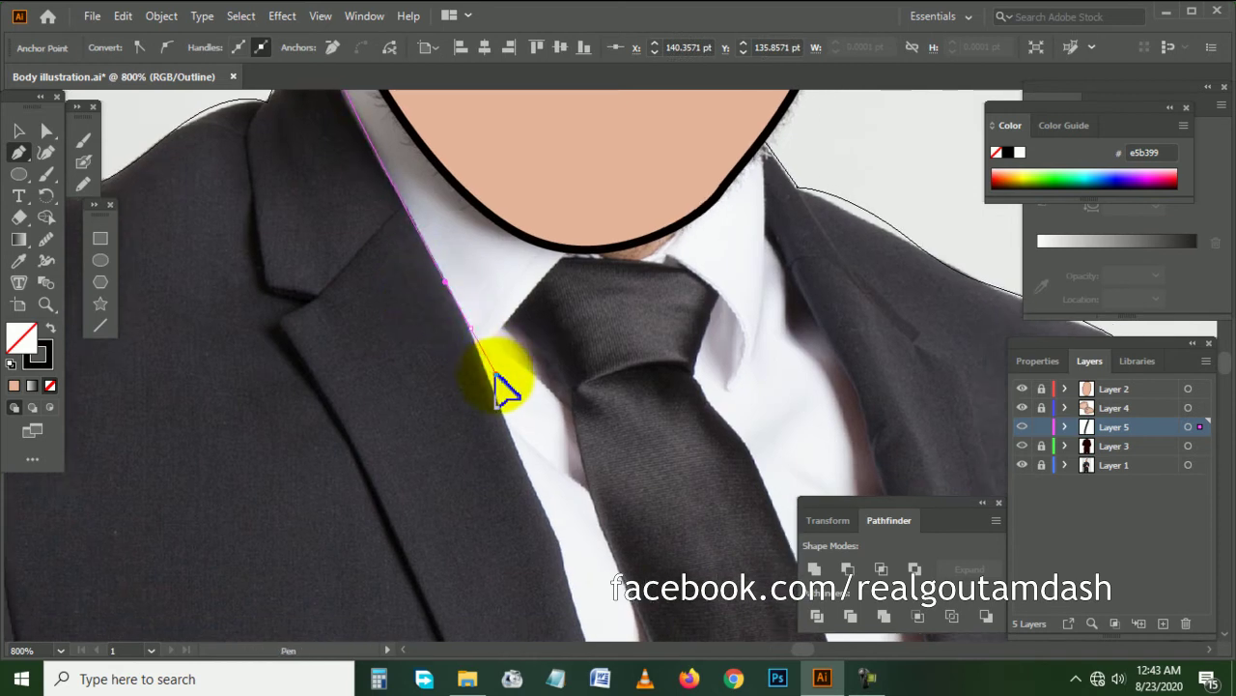
{"action": "scroll", "coordinate": [502, 401], "scroll_direction": "down", "scroll_amount": 2}
{"action": "scroll", "coordinate": [552, 400], "scroll_direction": "right", "scroll_amount": 1}
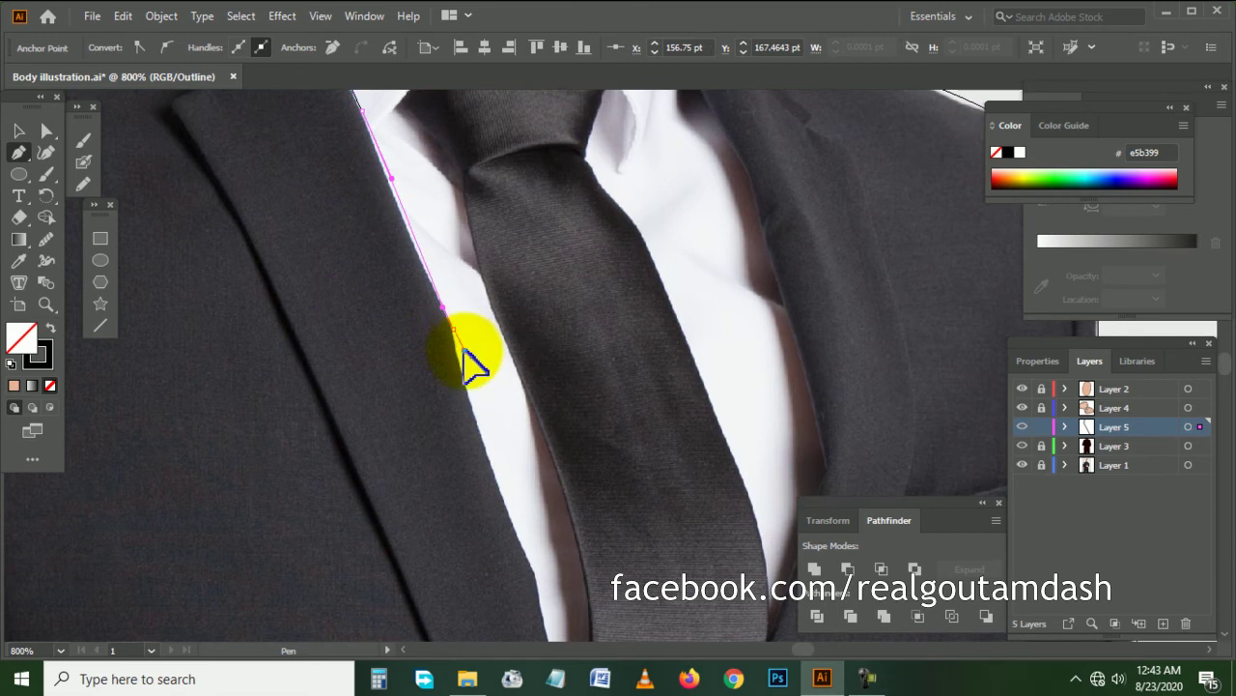
{"action": "scroll", "coordinate": [464, 357], "scroll_direction": "down", "scroll_amount": 2}
{"action": "scroll", "coordinate": [505, 373], "scroll_direction": "down", "scroll_amount": 2}
{"action": "scroll", "coordinate": [524, 373], "scroll_direction": "right", "scroll_amount": 1}
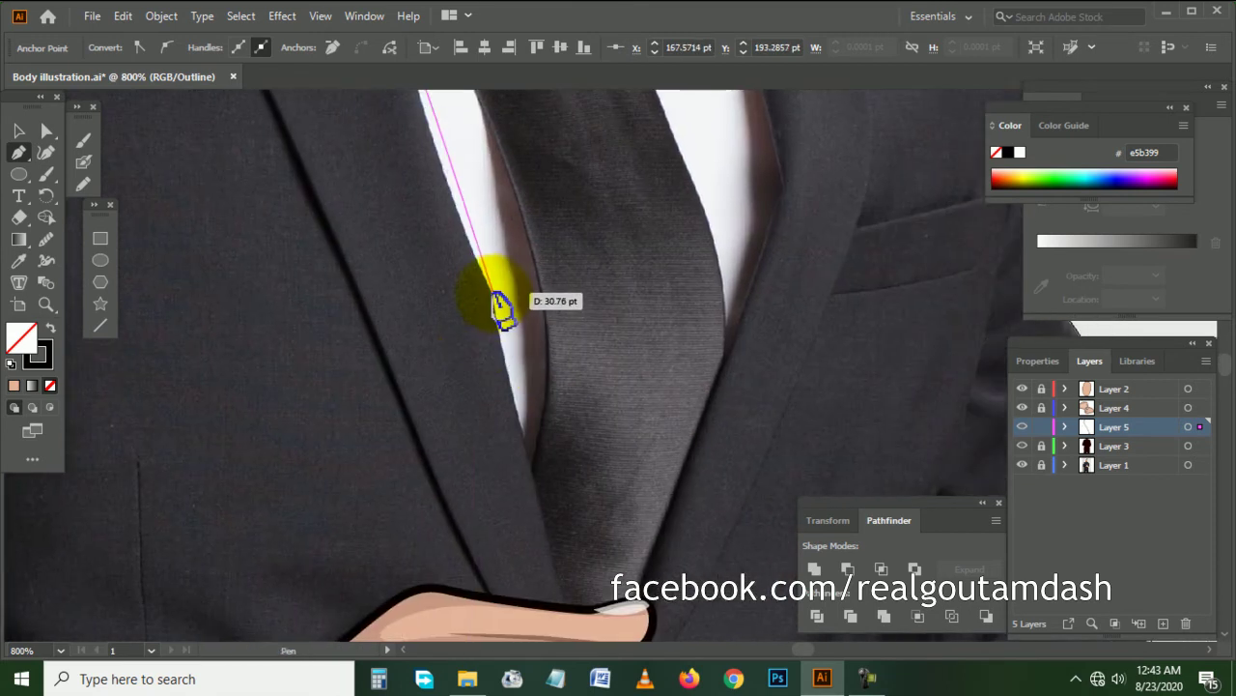
{"action": "scroll", "coordinate": [507, 377], "scroll_direction": "down", "scroll_amount": 2}
{"action": "left_click_drag", "start_coordinate": [522, 354], "coordinate": [529, 390]}
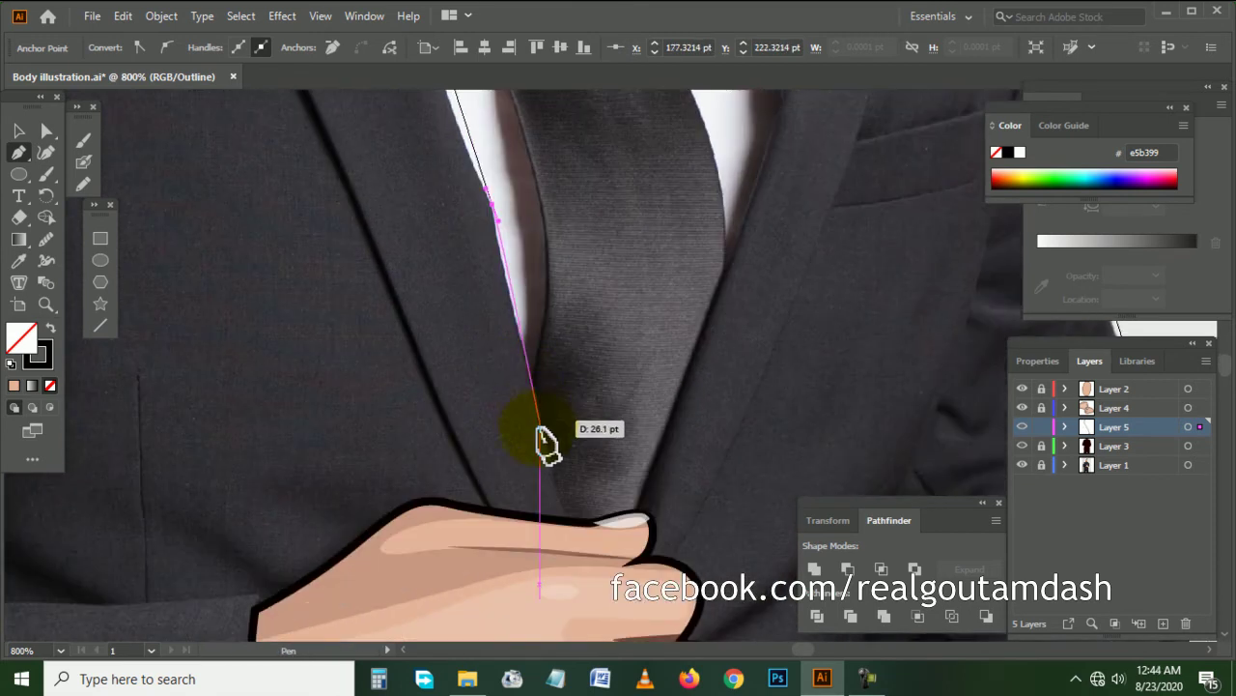
{"action": "scroll", "coordinate": [555, 454], "scroll_direction": "down", "scroll_amount": 2}
{"action": "scroll", "coordinate": [569, 473], "scroll_direction": "down", "scroll_amount": 1}
{"action": "left_click_drag", "start_coordinate": [544, 441], "coordinate": [596, 490]}
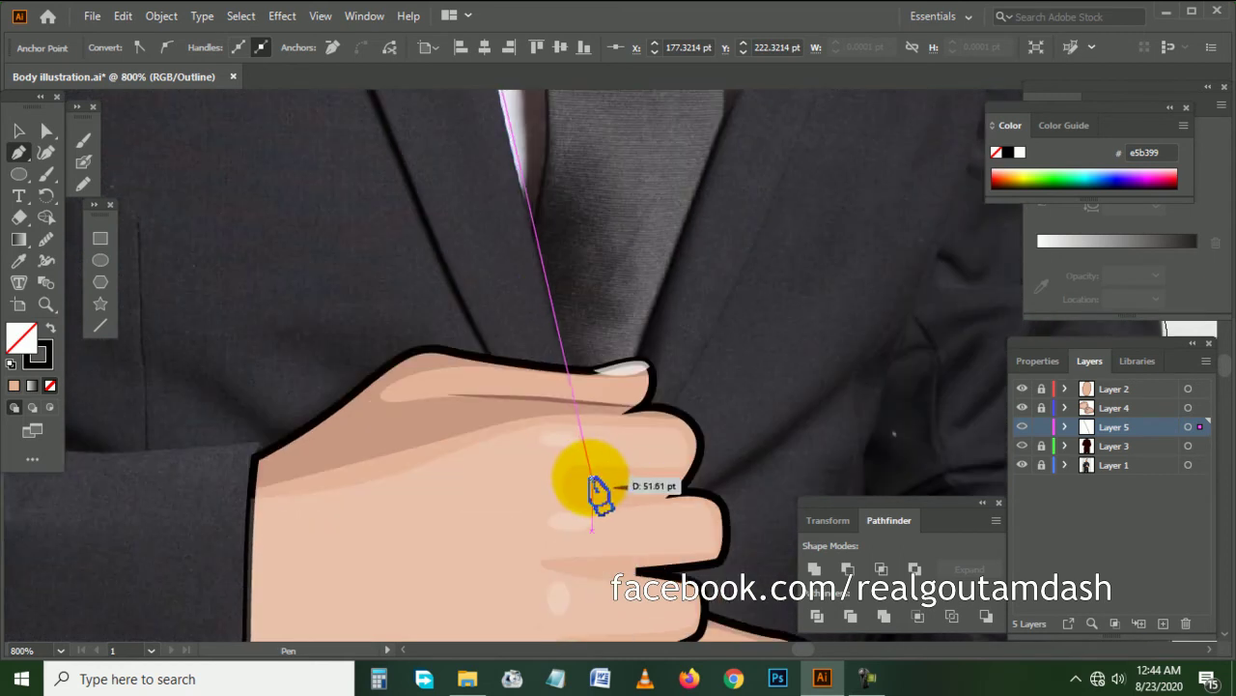
- Continue the shirt outline up the right lapel and along the right side of the neck
{"action": "scroll", "coordinate": [599, 483], "scroll_direction": "right", "scroll_amount": 3}
{"action": "scroll", "coordinate": [579, 459], "scroll_direction": "up", "scroll_amount": 5}
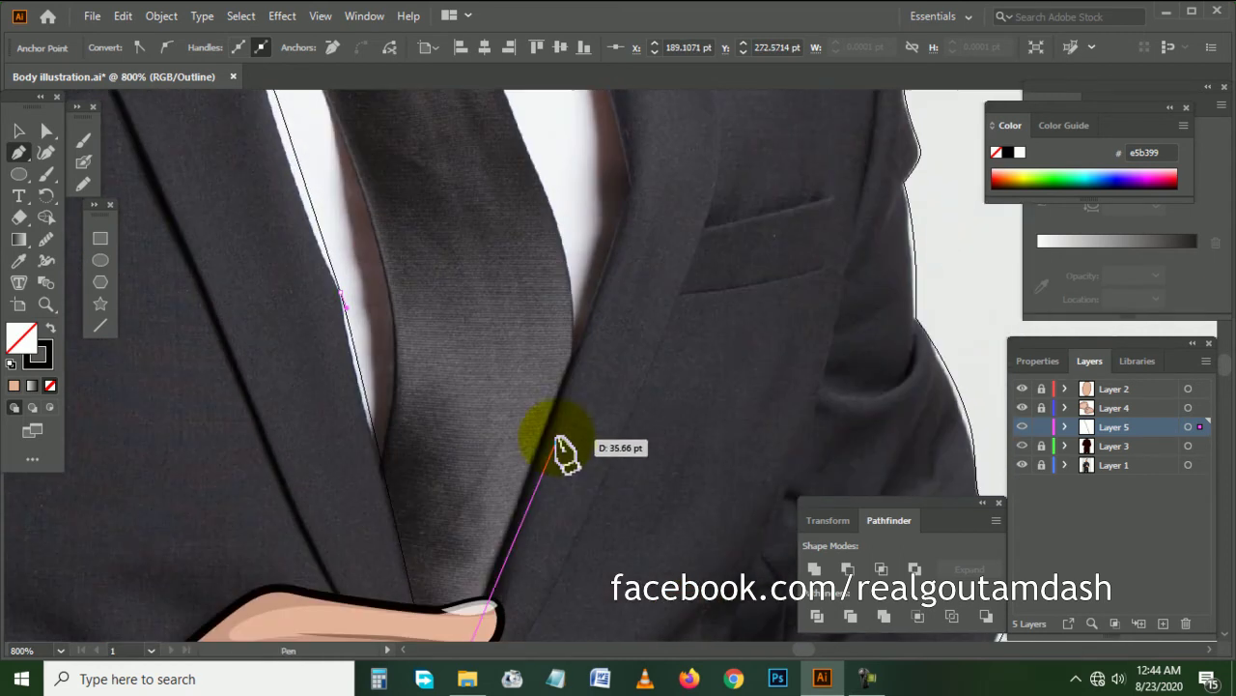
{"action": "left_click", "coordinate": [583, 344]}
{"action": "left_click_drag", "start_coordinate": [606, 271], "coordinate": [633, 288]}
{"action": "scroll", "coordinate": [618, 280], "scroll_direction": "up", "scroll_amount": 2}
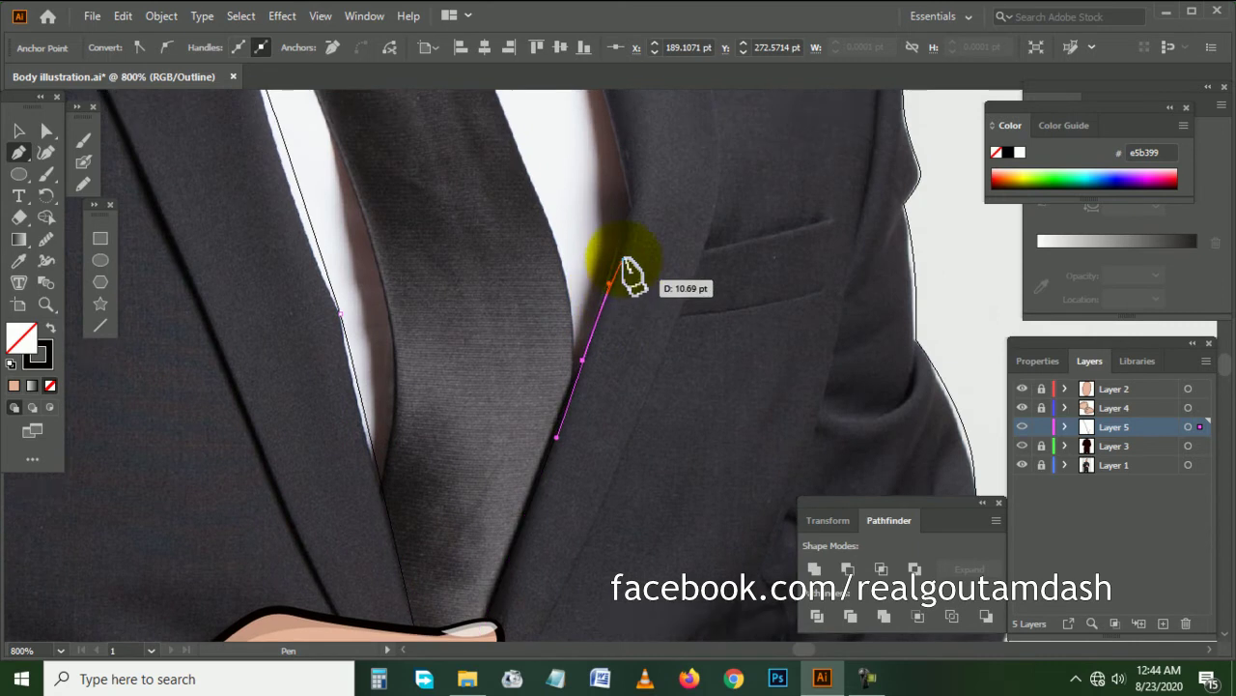
{"action": "scroll", "coordinate": [635, 254], "scroll_direction": "up", "scroll_amount": 5}
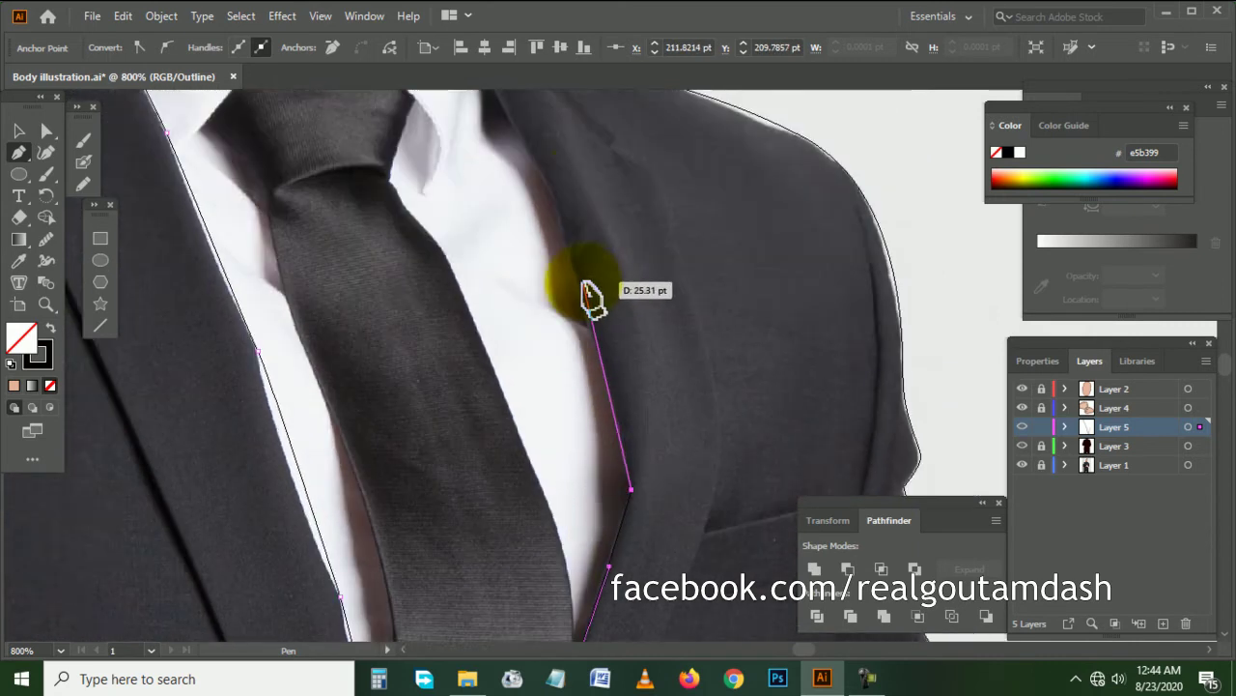
{"action": "scroll", "coordinate": [590, 268], "scroll_direction": "up", "scroll_amount": 5}
{"action": "left_click_drag", "start_coordinate": [542, 348], "coordinate": [515, 308]}
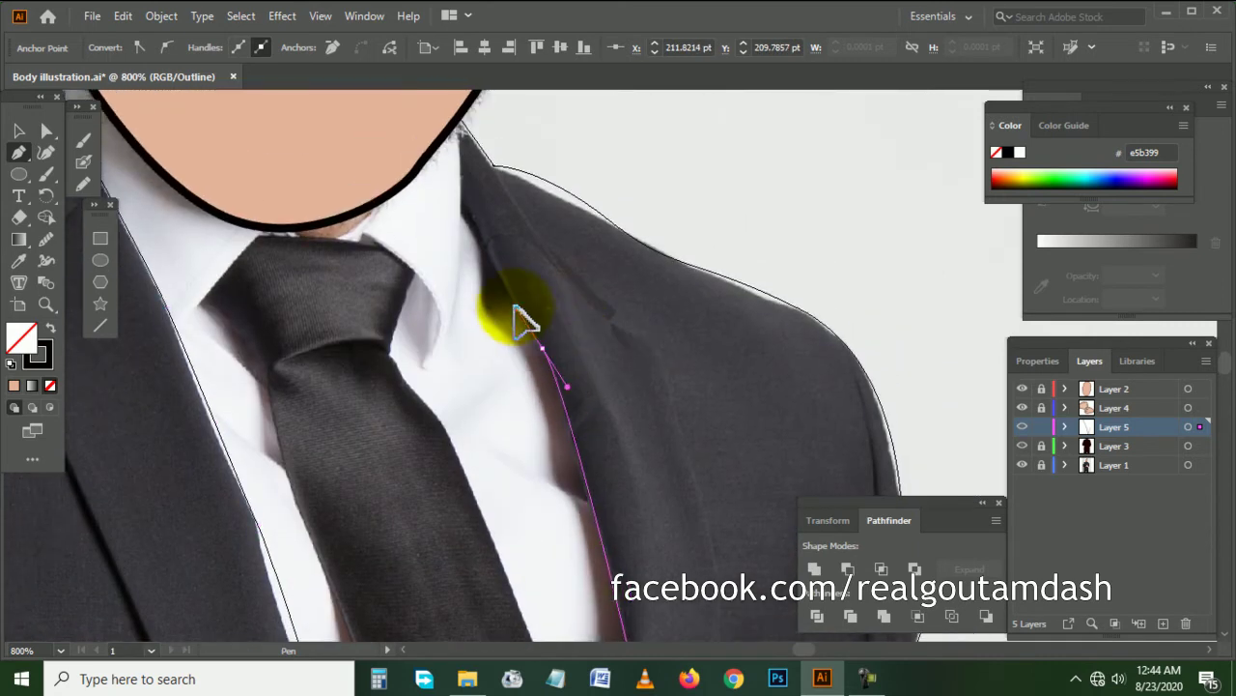
{"action": "scroll", "coordinate": [493, 300], "scroll_direction": "up", "scroll_amount": 1}
{"action": "scroll", "coordinate": [483, 303], "scroll_direction": "up", "scroll_amount": 1}
{"action": "scroll", "coordinate": [463, 307], "scroll_direction": "up", "scroll_amount": 1}
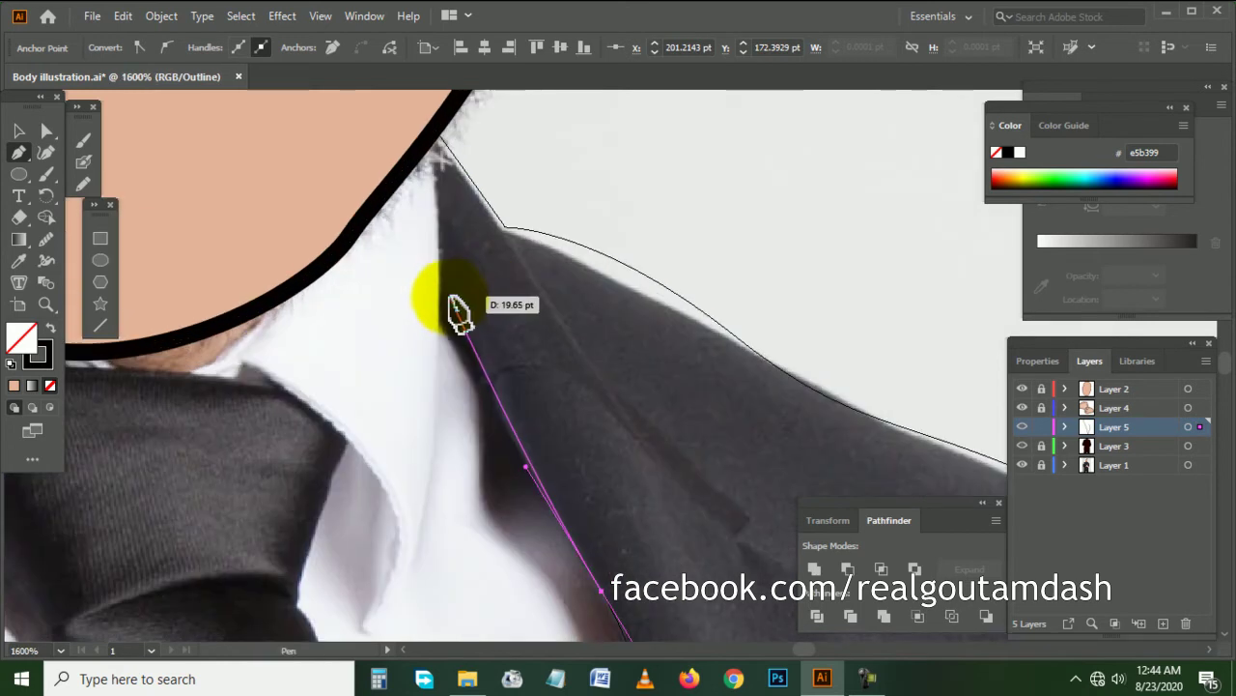
{"action": "scroll", "coordinate": [446, 274], "scroll_direction": "up", "scroll_amount": 2}
{"action": "mouse_move", "coordinate": [450, 305]}
{"action": "left_mouse_down"}
{"action": "mouse_move", "coordinate": [404, 171]}
{"action": "mouse_move", "coordinate": [386, 222]}
{"action": "mouse_move", "coordinate": [221, 146]}
{"action": "left_mouse_up"}
{"action": "scroll", "coordinate": [396, 179], "scroll_direction": "down", "scroll_amount": 1}
{"action": "scroll", "coordinate": [347, 249], "scroll_direction": "down", "scroll_amount": 1}
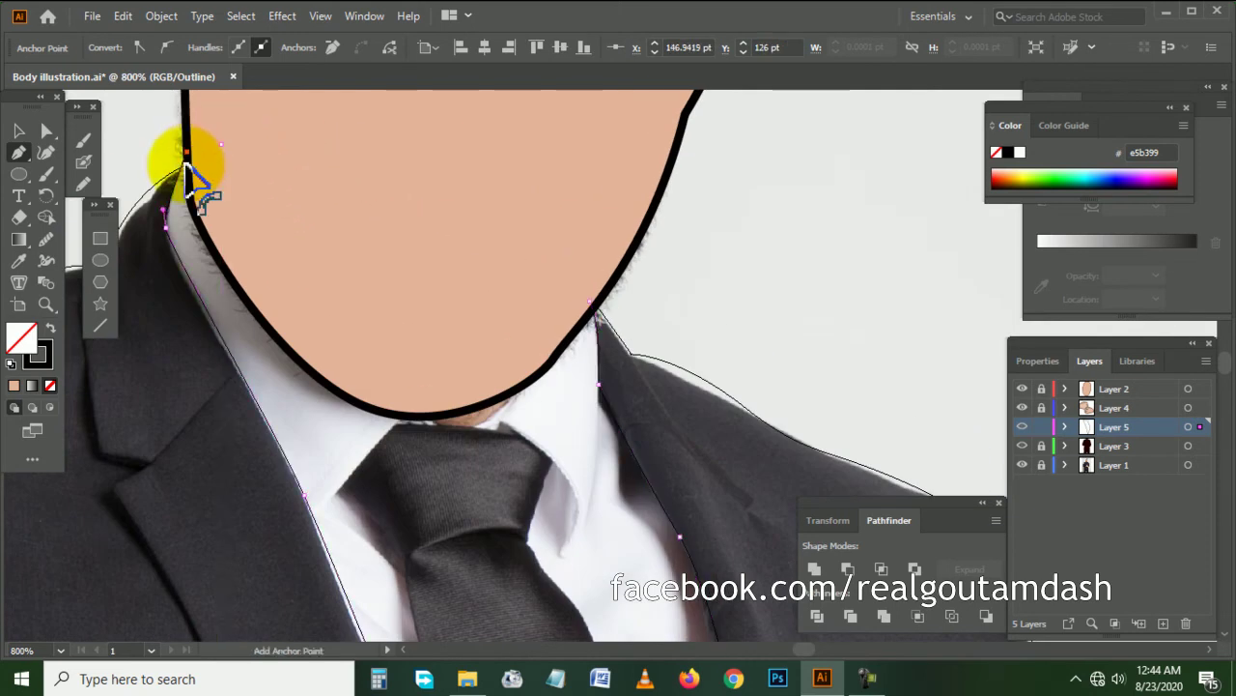
{"action": "scroll", "coordinate": [193, 180], "scroll_direction": "left", "scroll_amount": 3}
- Move the shoulder anchor down against the neck with Direct Selection, then deselect
{"action": "left_click", "coordinate": [45, 130]}
{"action": "scroll", "coordinate": [248, 226], "scroll_direction": "up", "scroll_amount": 1}
{"action": "scroll", "coordinate": [318, 254], "scroll_direction": "up", "scroll_amount": 2}
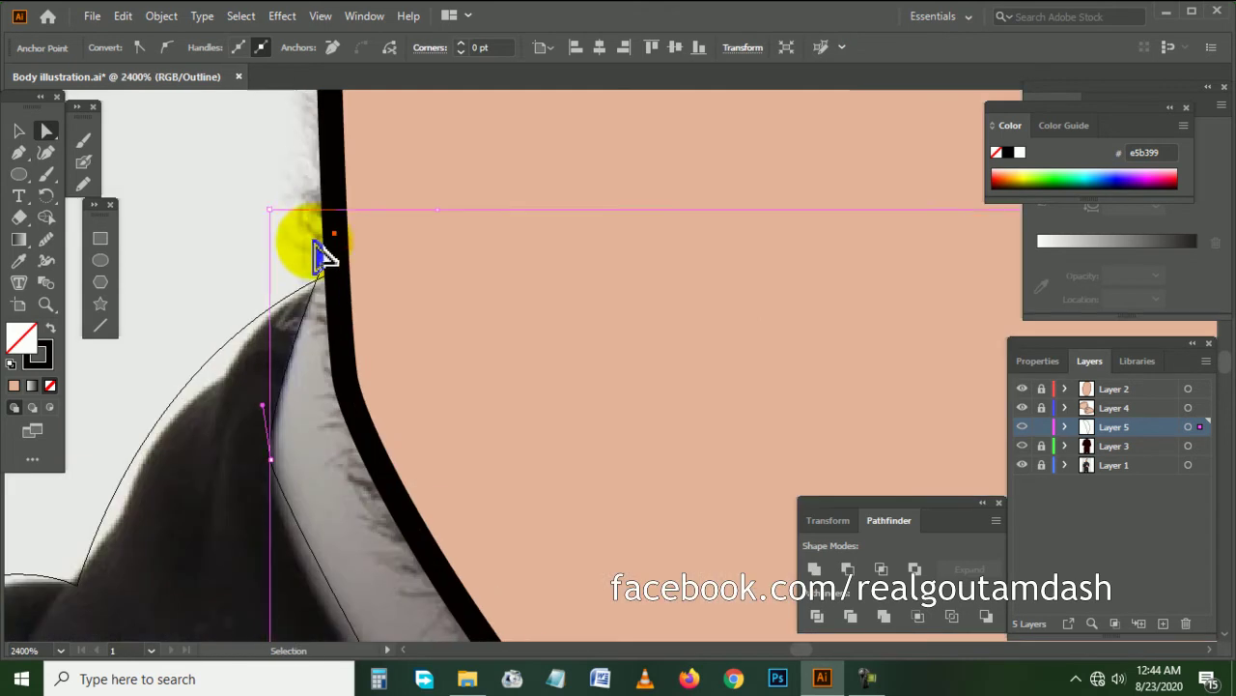
{"action": "left_click", "coordinate": [333, 236]}
{"action": "mouse_move", "coordinate": [333, 236]}
{"action": "left_mouse_down"}
{"action": "mouse_move", "coordinate": [344, 254]}
{"action": "mouse_move", "coordinate": [296, 257]}
{"action": "left_mouse_up"}
{"action": "left_click", "coordinate": [322, 249]}
{"action": "scroll", "coordinate": [323, 248], "scroll_direction": "down", "scroll_amount": 3}
{"action": "scroll", "coordinate": [328, 249], "scroll_direction": "down", "scroll_amount": 2}
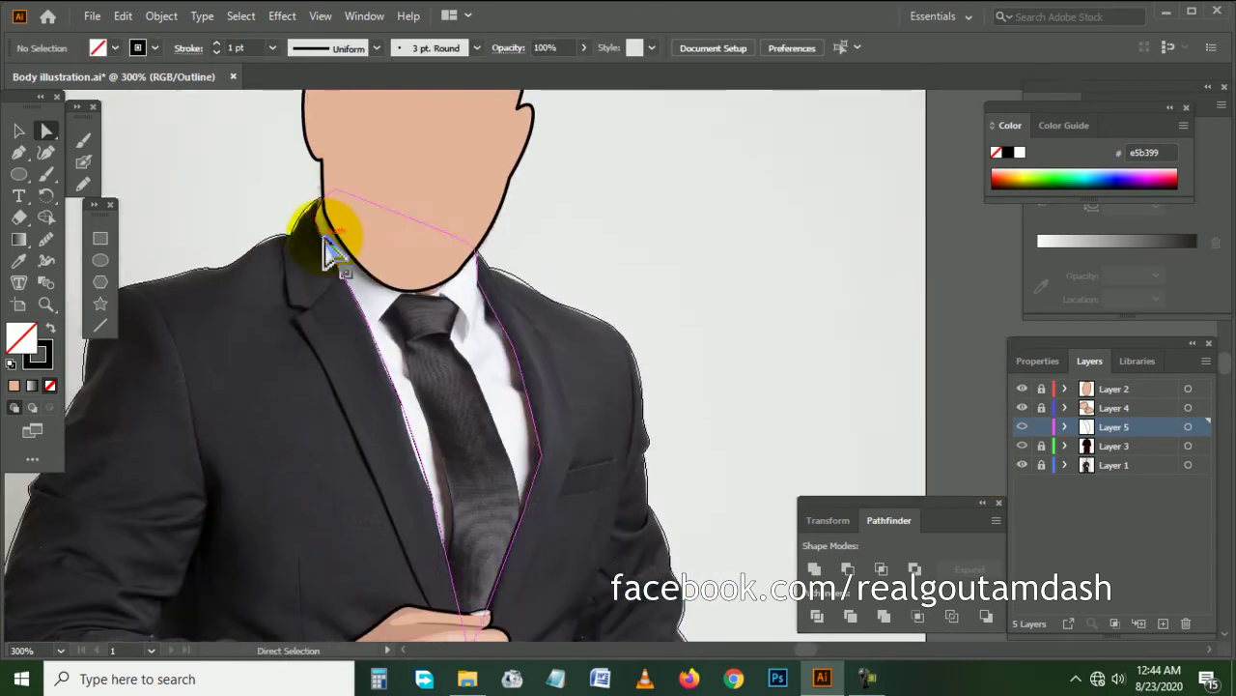
{"action": "scroll", "coordinate": [328, 251], "scroll_direction": "down", "scroll_amount": 1}
{"action": "scroll", "coordinate": [355, 267], "scroll_direction": "up", "scroll_amount": 1}
{"action": "scroll", "coordinate": [356, 266], "scroll_direction": "up", "scroll_amount": 1}
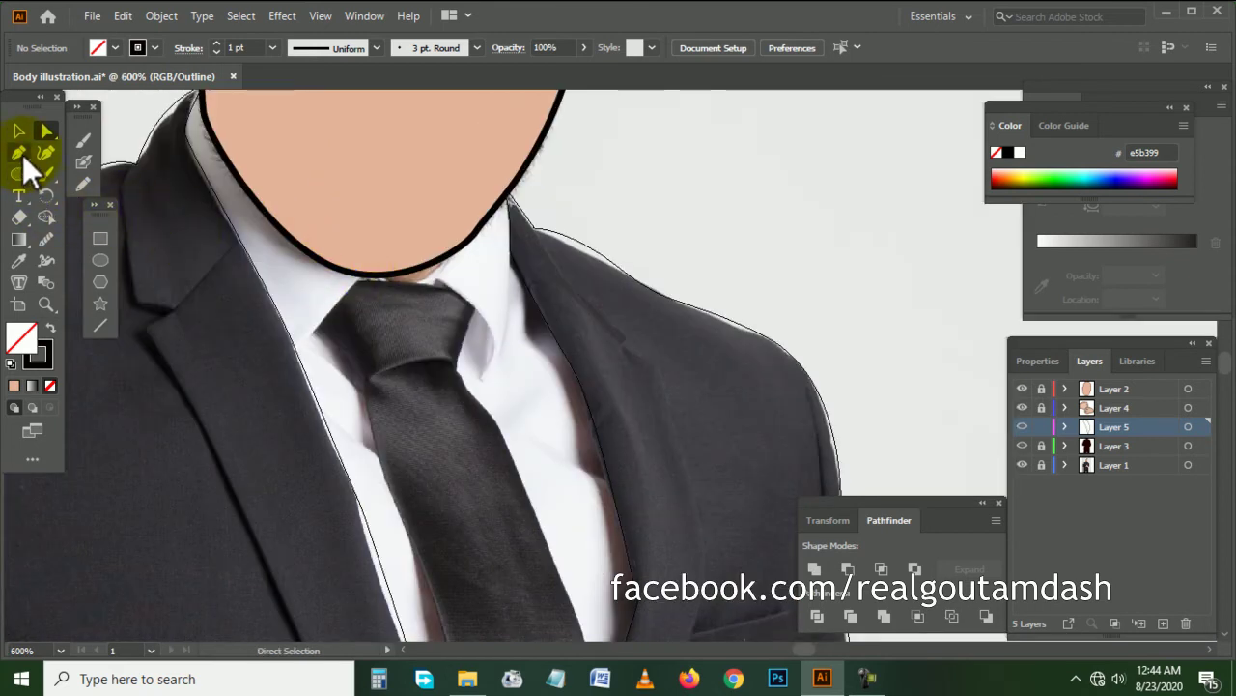
{"action": "scroll", "coordinate": [261, 323], "scroll_direction": "up", "scroll_amount": 1}
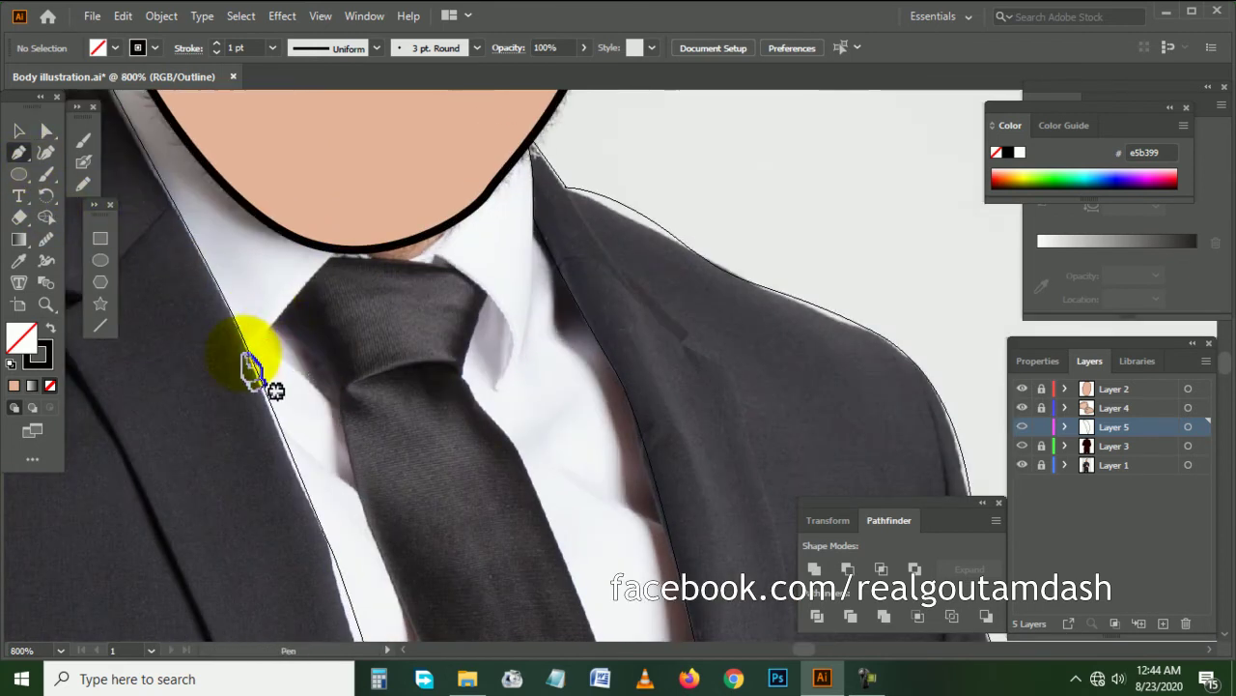
- Trace the collar from its left edge along the chin and down to the right collar point
{"action": "left_click", "coordinate": [242, 351]}
{"action": "scroll", "coordinate": [329, 270], "scroll_direction": "right", "scroll_amount": 1}
{"action": "scroll", "coordinate": [309, 273], "scroll_direction": "up", "scroll_amount": 1}
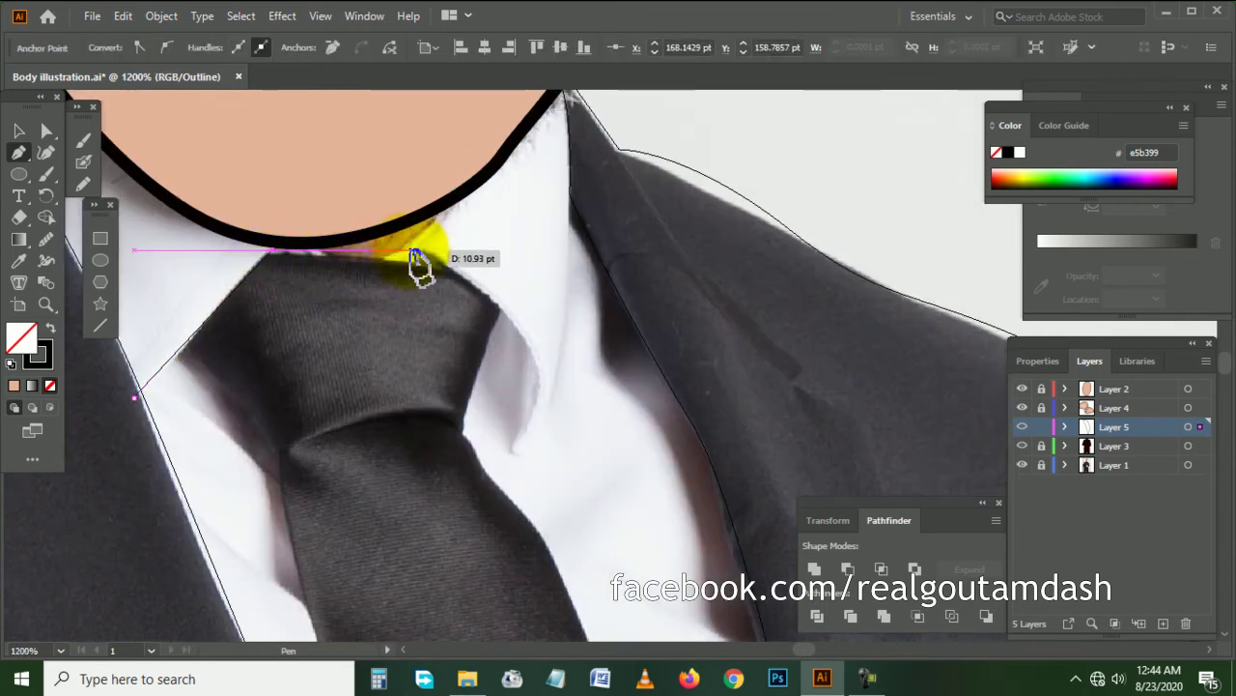
{"action": "left_click", "coordinate": [320, 228]}
{"action": "left_click_drag", "start_coordinate": [320, 228], "coordinate": [329, 199]}
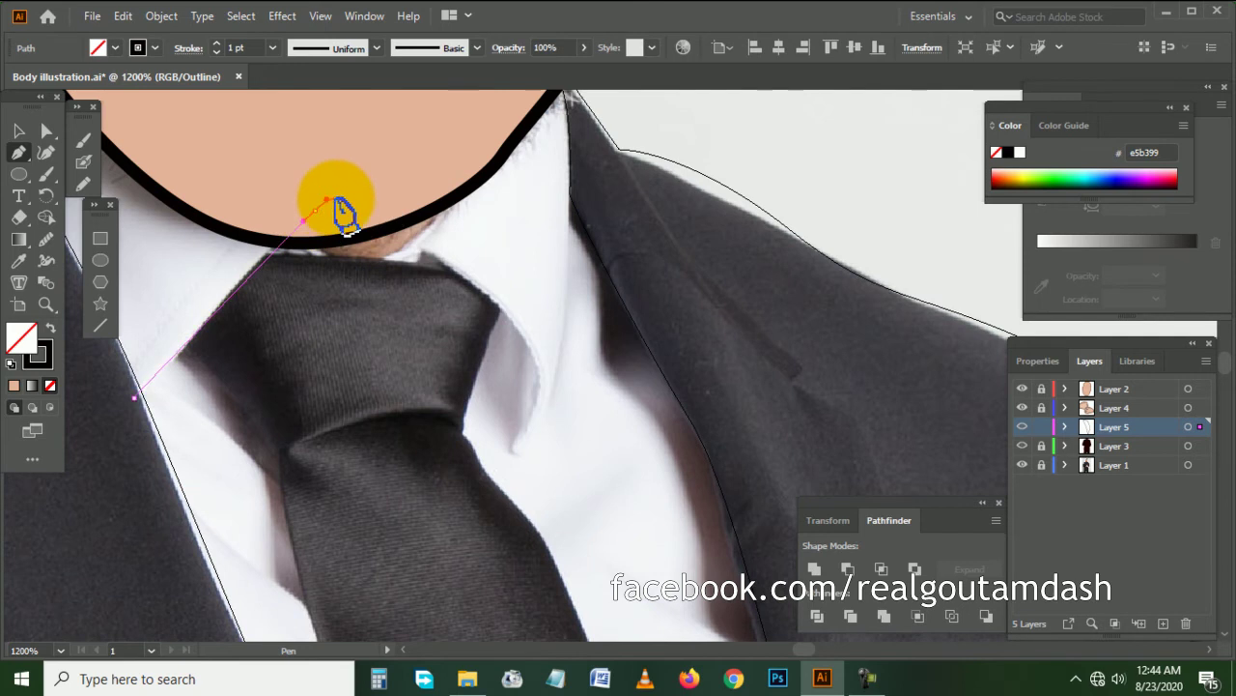
{"action": "left_click_drag", "start_coordinate": [462, 282], "coordinate": [510, 307]}
{"action": "mouse_move", "coordinate": [537, 378]}
{"action": "left_mouse_down"}
{"action": "mouse_move", "coordinate": [522, 449]}
{"action": "mouse_move", "coordinate": [541, 425]}
{"action": "left_mouse_up"}
- Curve the collar tip back up toward the neck, finish the outline and deselect
{"action": "mouse_move", "coordinate": [560, 338]}
{"action": "left_mouse_down"}
{"action": "mouse_move", "coordinate": [577, 280]}
{"action": "mouse_move", "coordinate": [576, 311]}
{"action": "left_mouse_up"}
{"action": "scroll", "coordinate": [575, 309], "scroll_direction": "up", "scroll_amount": 2}
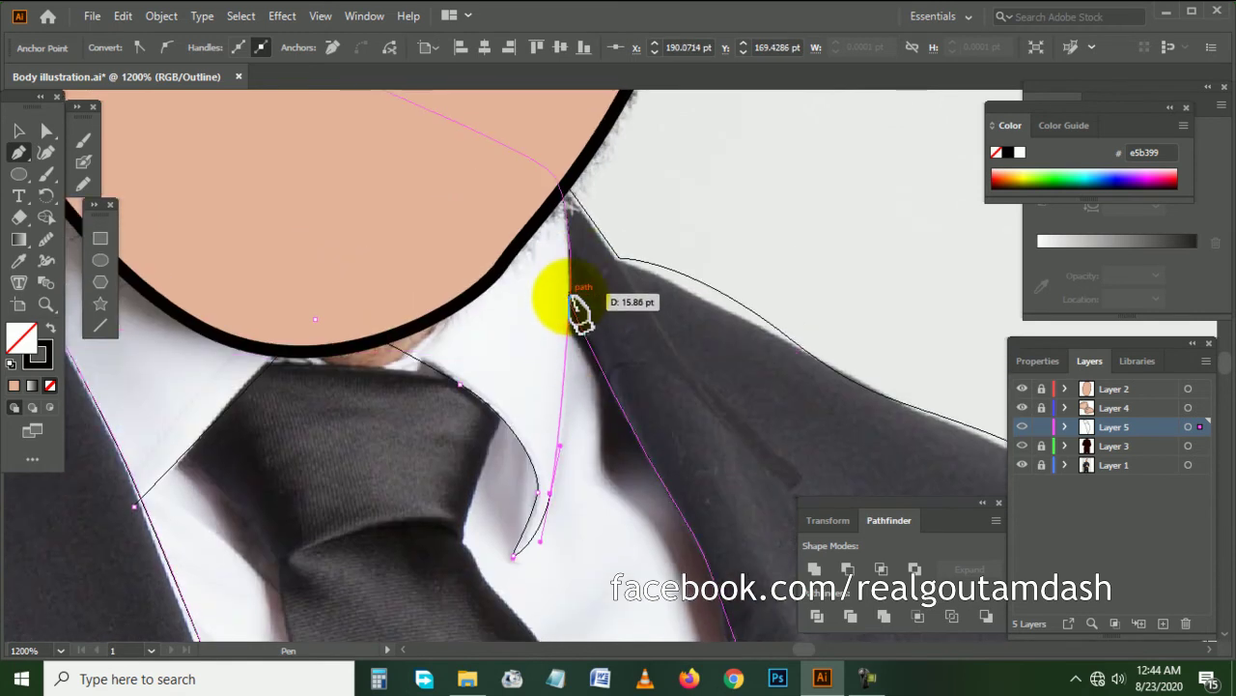
{"action": "scroll", "coordinate": [599, 184], "scroll_direction": "down", "scroll_amount": 1}
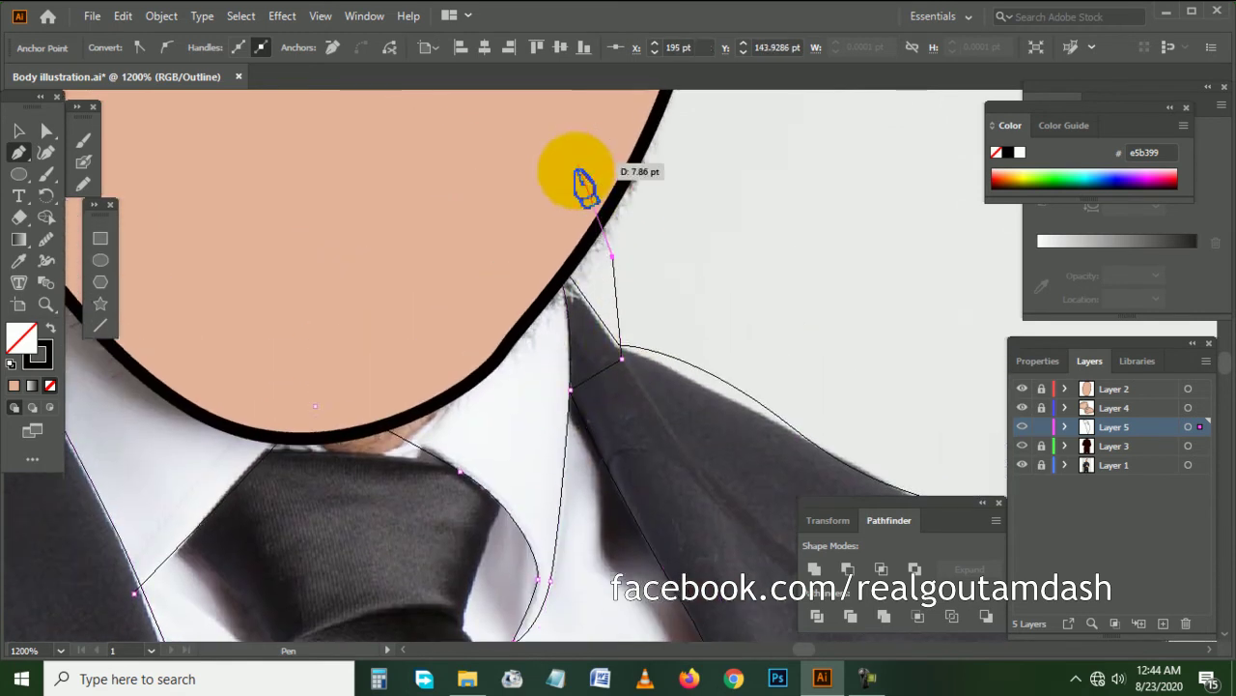
{"action": "left_click_drag", "start_coordinate": [585, 187], "coordinate": [490, 221]}
{"action": "scroll", "coordinate": [473, 217], "scroll_direction": "down", "scroll_amount": 1}
{"action": "scroll", "coordinate": [387, 193], "scroll_direction": "up", "scroll_amount": 2}
{"action": "left_click_drag", "start_coordinate": [211, 201], "coordinate": [226, 342]}
{"action": "mouse_move", "coordinate": [246, 405]}
{"action": "left_mouse_down"}
{"action": "mouse_move", "coordinate": [312, 492]}
{"action": "mouse_move", "coordinate": [399, 497]}
{"action": "left_mouse_up"}
{"action": "left_click", "coordinate": [386, 428], "text": "ctrl"}
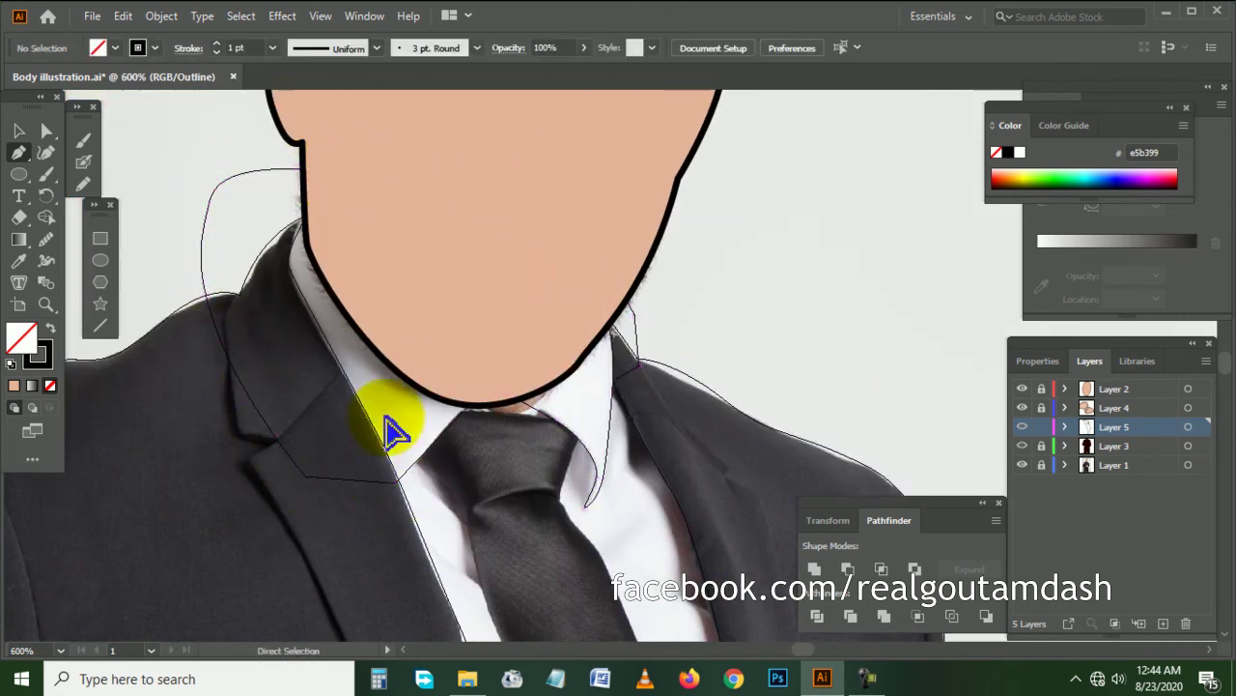
{"action": "scroll", "coordinate": [387, 428], "scroll_direction": "down", "scroll_amount": 3}
{"action": "scroll", "coordinate": [416, 386], "scroll_direction": "up", "scroll_amount": 1}
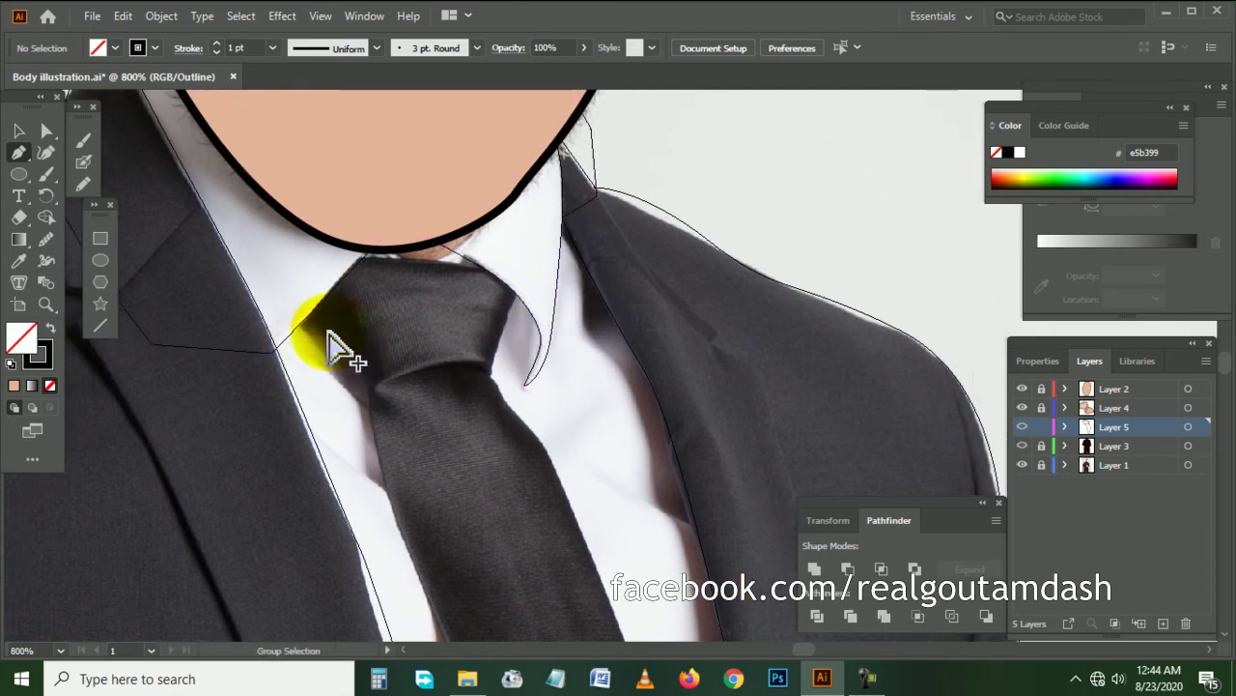
{"action": "scroll", "coordinate": [333, 353], "scroll_direction": "up", "scroll_amount": 2}
- Trace the tie outline from the knot's left corner down the left edge to the hand
{"action": "left_click", "coordinate": [268, 292]}
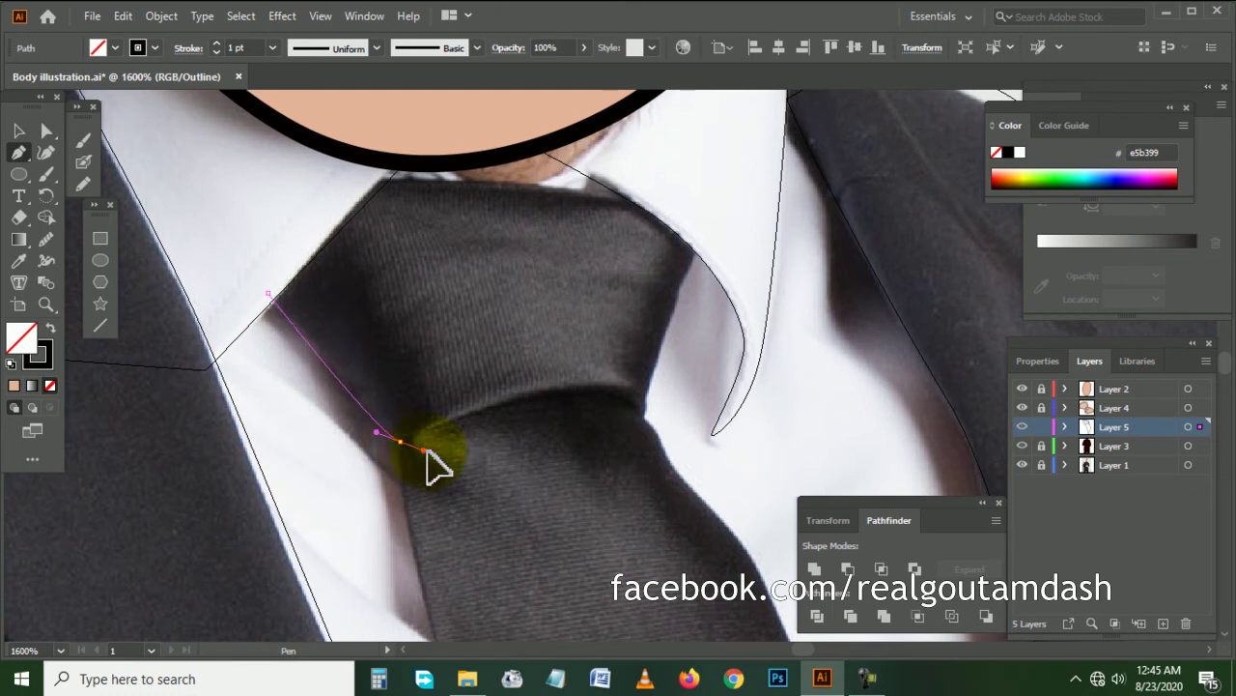
{"action": "left_click_drag", "start_coordinate": [426, 450], "coordinate": [417, 459]}
{"action": "scroll", "coordinate": [406, 474], "scroll_direction": "down", "scroll_amount": 5}
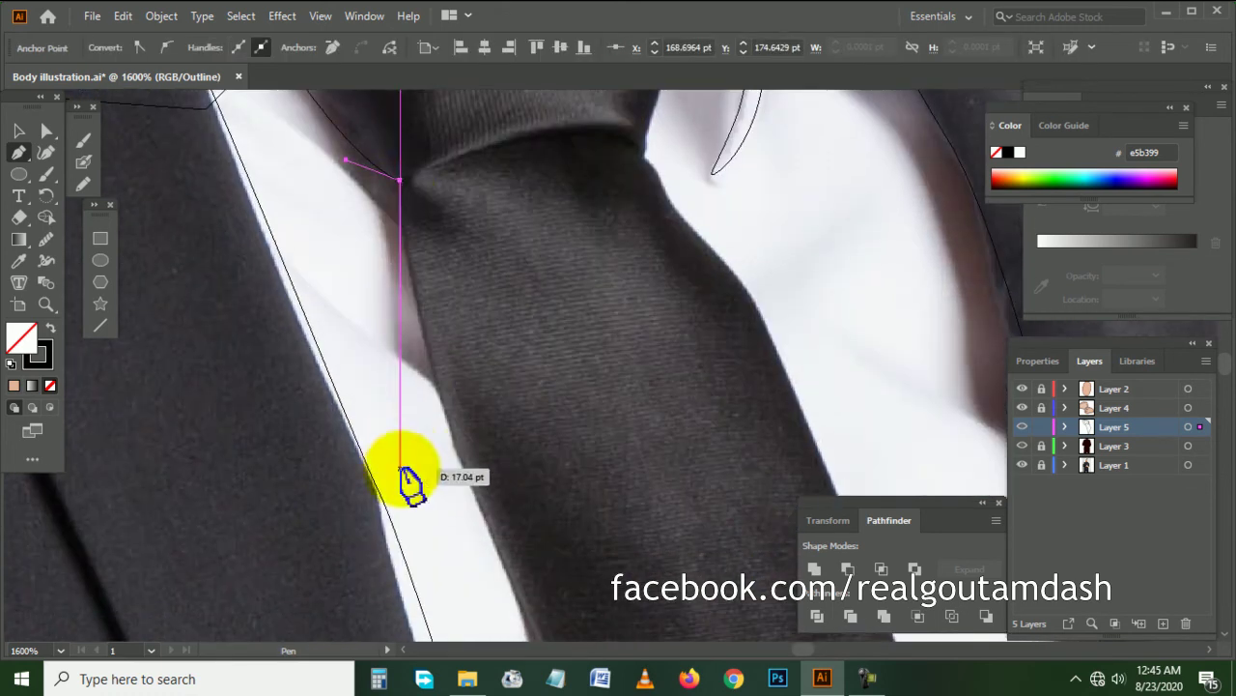
{"action": "left_click_drag", "start_coordinate": [454, 456], "coordinate": [452, 446]}
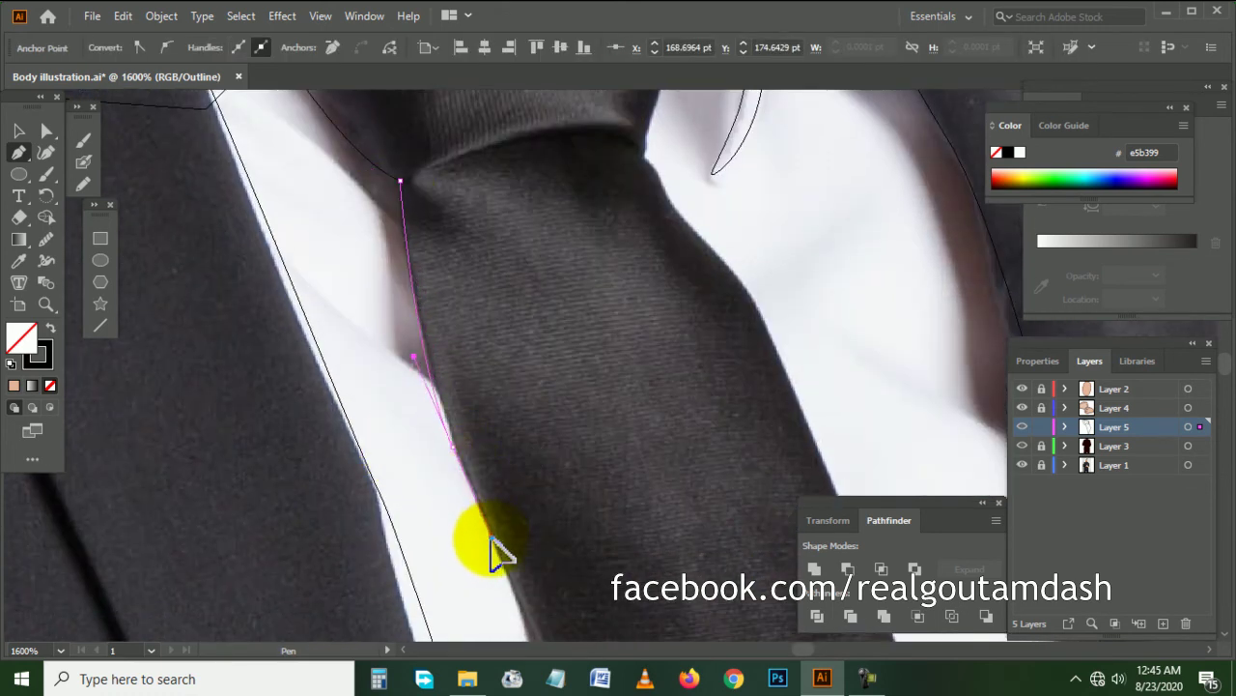
{"action": "scroll", "coordinate": [496, 558], "scroll_direction": "down", "scroll_amount": 3}
{"action": "scroll", "coordinate": [541, 473], "scroll_direction": "up", "scroll_amount": 2}
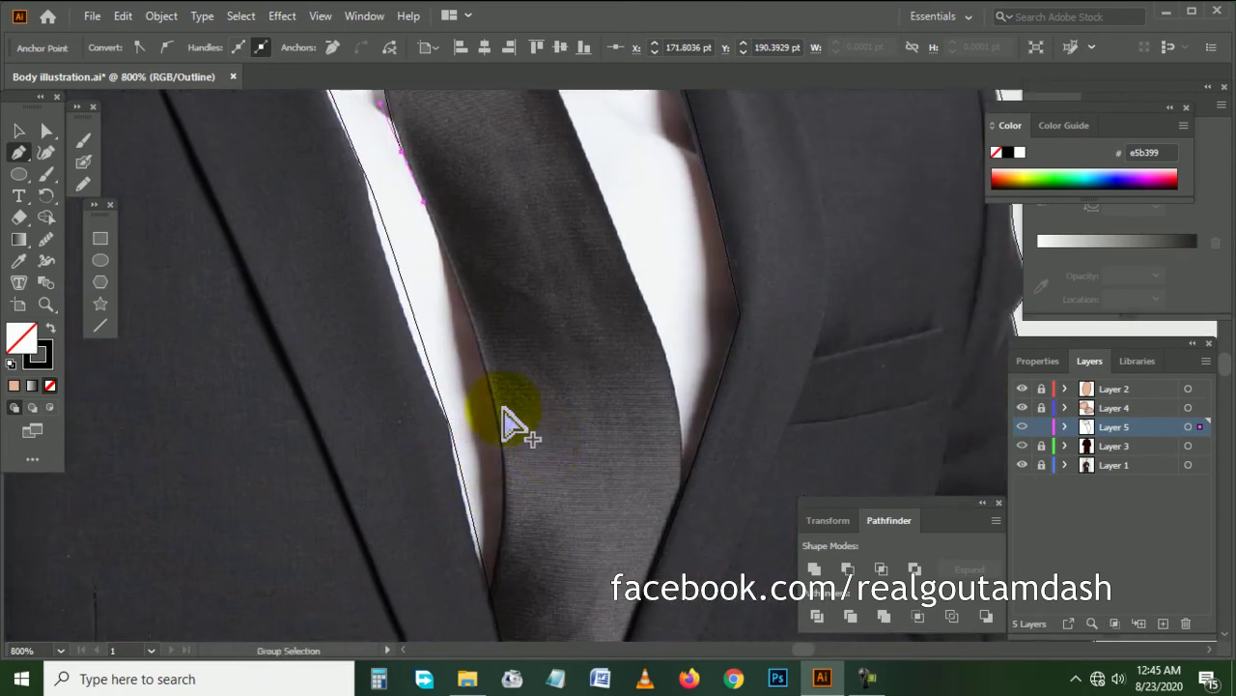
{"action": "scroll", "coordinate": [510, 422], "scroll_direction": "up", "scroll_amount": 1}
{"action": "left_click_drag", "start_coordinate": [495, 421], "coordinate": [517, 524]}
{"action": "scroll", "coordinate": [488, 580], "scroll_direction": "down", "scroll_amount": 2}
{"action": "scroll", "coordinate": [485, 589], "scroll_direction": "down", "scroll_amount": 2}
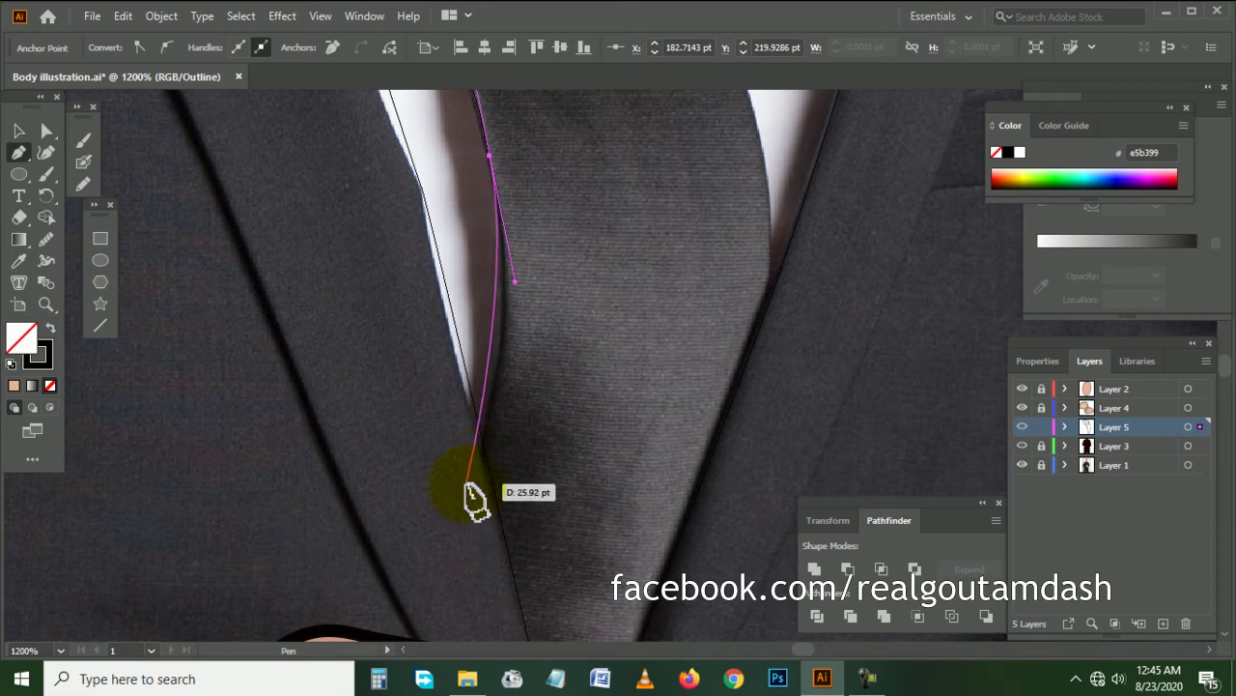
{"action": "scroll", "coordinate": [450, 565], "scroll_direction": "down", "scroll_amount": 1}
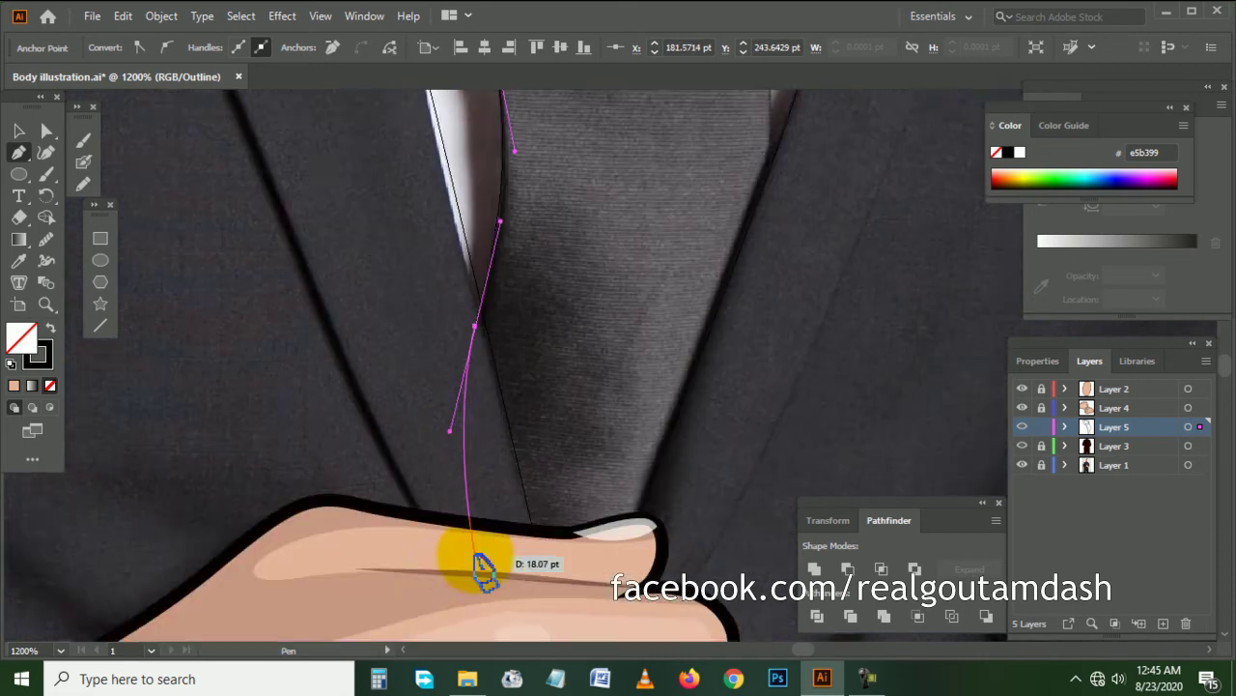
{"action": "scroll", "coordinate": [474, 560], "scroll_direction": "up", "scroll_amount": 1}
{"action": "scroll", "coordinate": [483, 560], "scroll_direction": "down", "scroll_amount": 2}
{"action": "left_click_drag", "start_coordinate": [476, 596], "coordinate": [527, 607]}
{"action": "scroll", "coordinate": [666, 434], "scroll_direction": "up", "scroll_amount": 2}
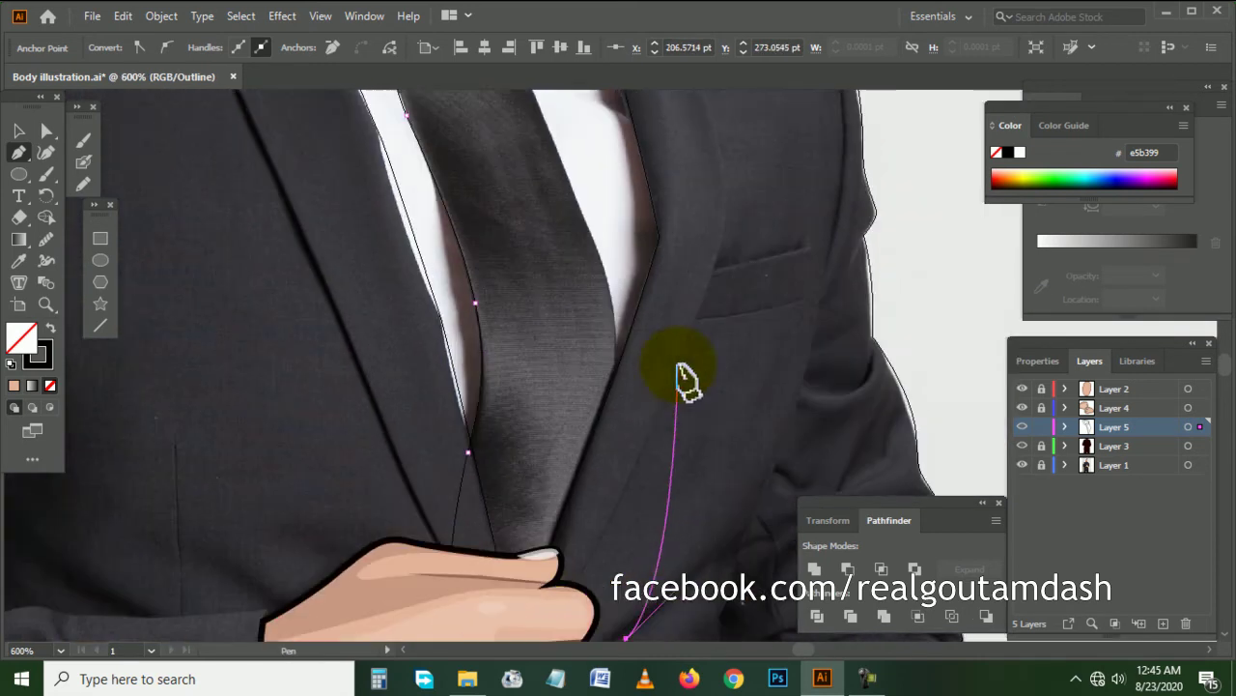
{"action": "scroll", "coordinate": [638, 444], "scroll_direction": "up", "scroll_amount": 1}
{"action": "scroll", "coordinate": [628, 463], "scroll_direction": "up", "scroll_amount": 1}
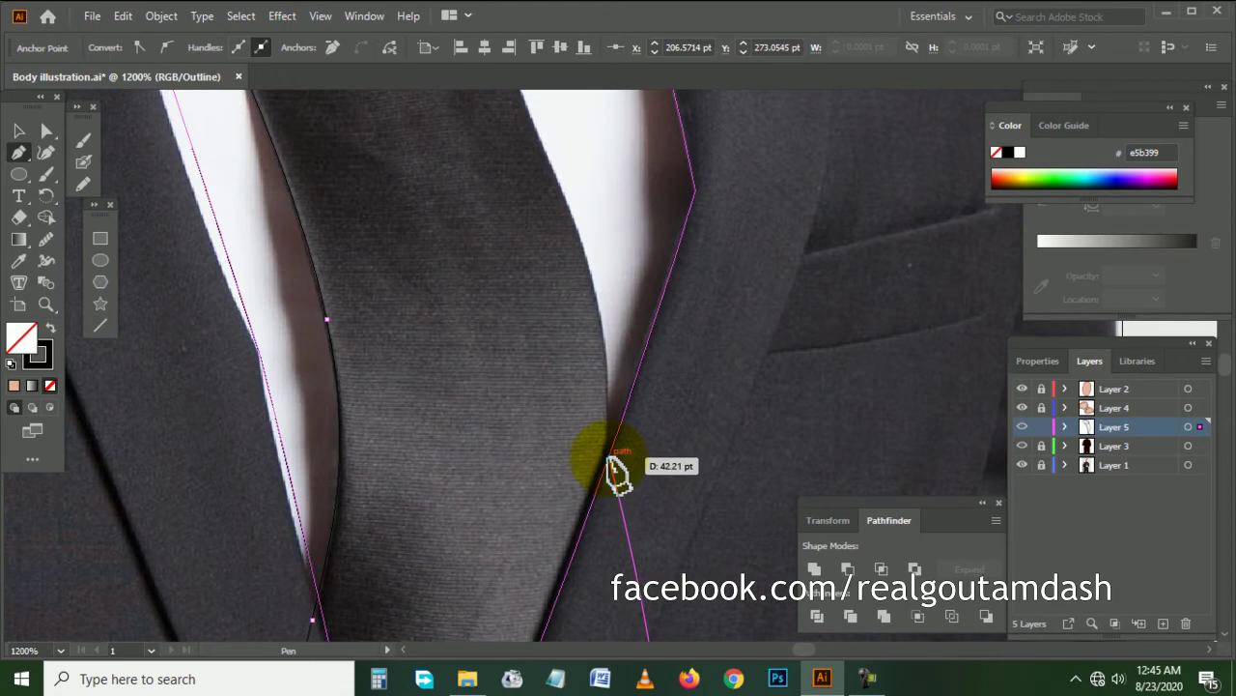
- Bring the outline back up the tie's right edge to the knot and collar, closing it
{"action": "left_click", "coordinate": [611, 456]}
{"action": "scroll", "coordinate": [618, 406], "scroll_direction": "up", "scroll_amount": 1}
{"action": "left_click_drag", "start_coordinate": [585, 401], "coordinate": [563, 338]}
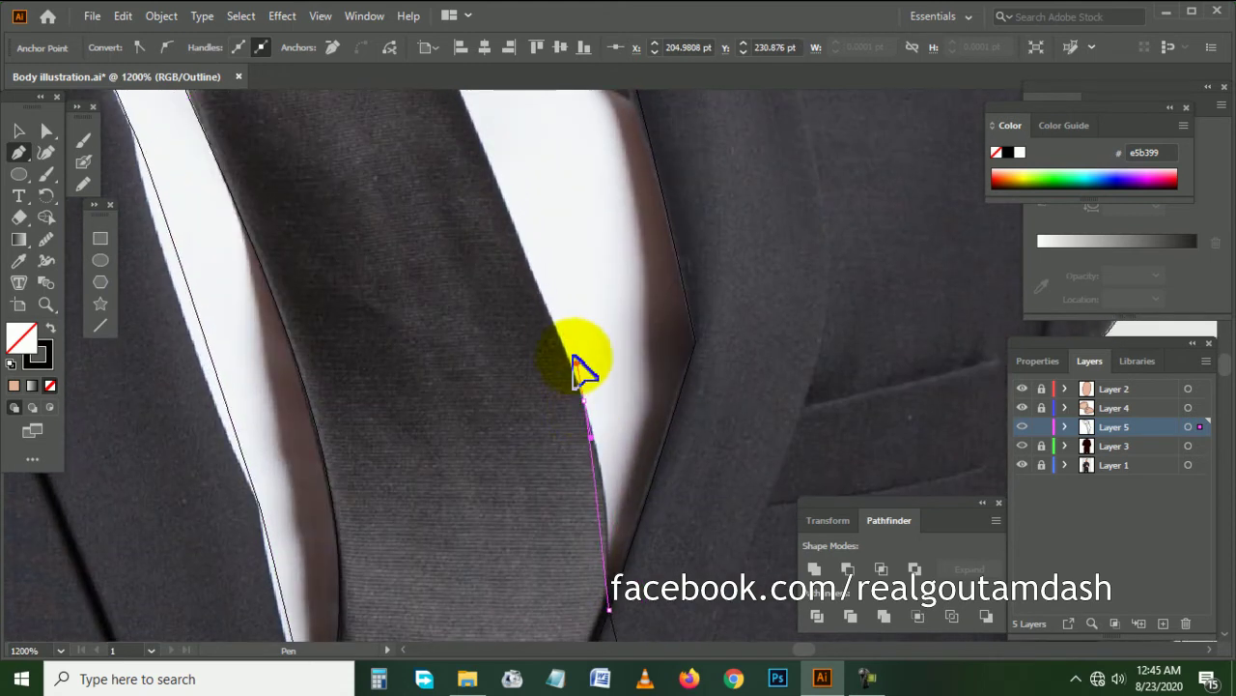
{"action": "scroll", "coordinate": [558, 317], "scroll_direction": "up", "scroll_amount": 2}
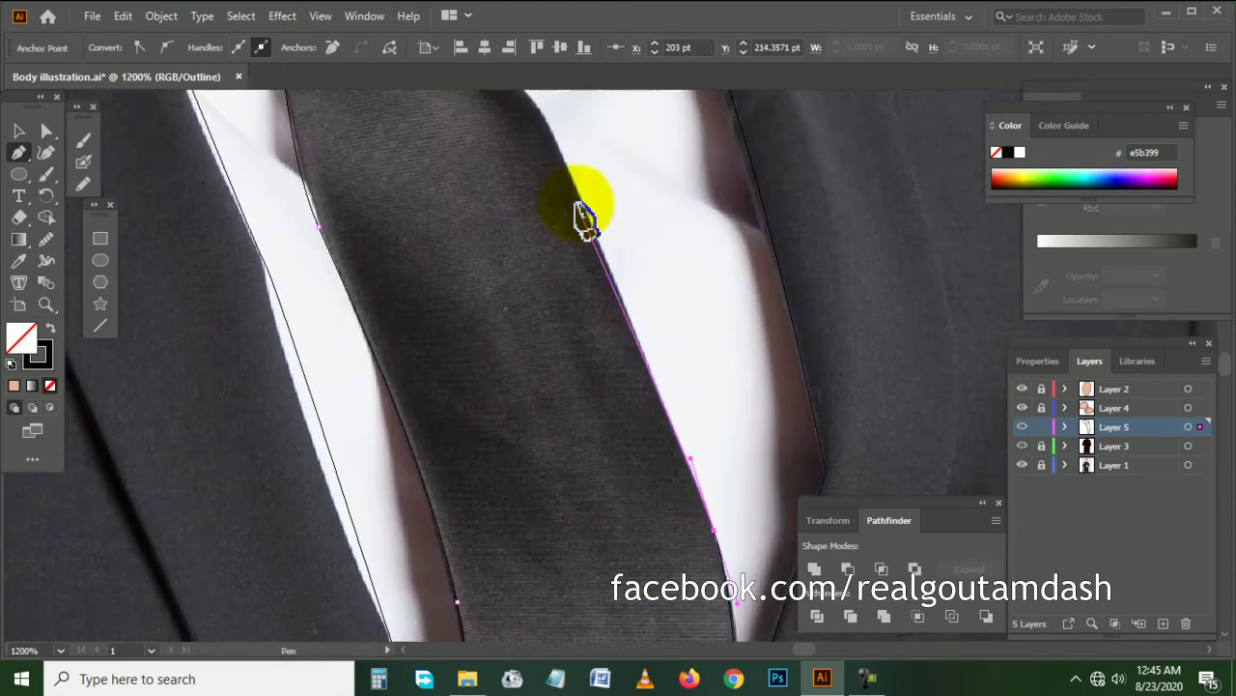
{"action": "scroll", "coordinate": [585, 215], "scroll_direction": "up", "scroll_amount": 2}
{"action": "scroll", "coordinate": [557, 284], "scroll_direction": "up", "scroll_amount": 1}
{"action": "scroll", "coordinate": [512, 275], "scroll_direction": "up", "scroll_amount": 1}
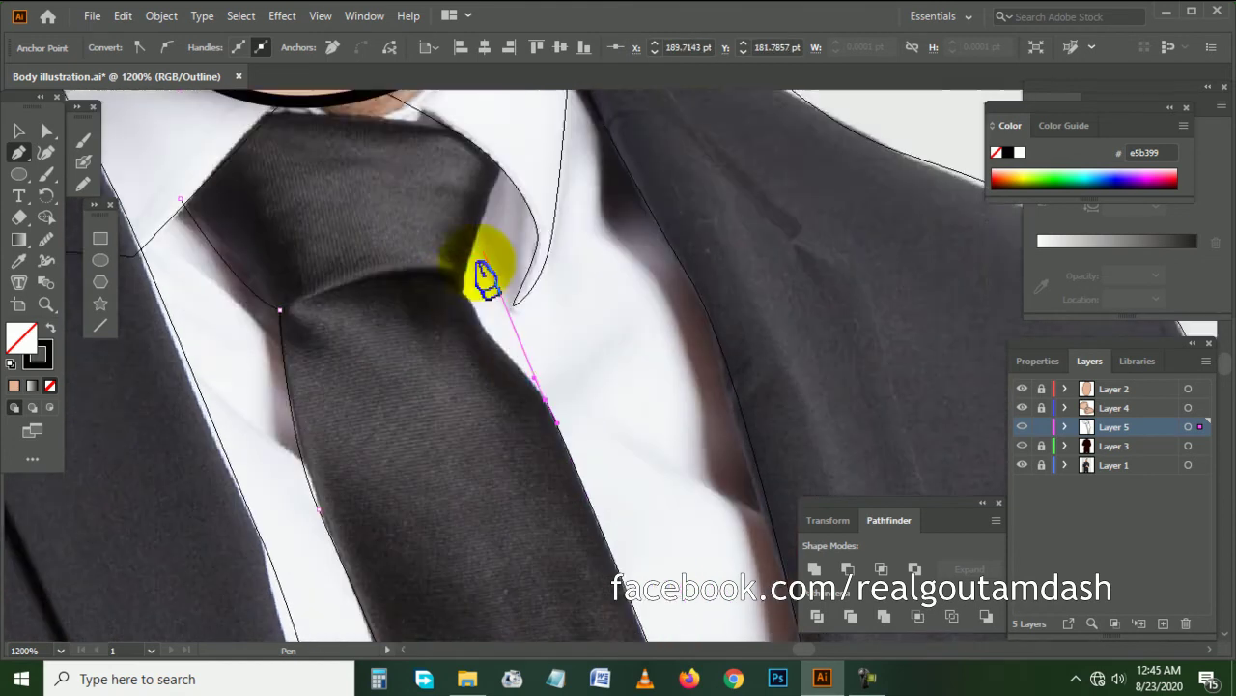
{"action": "scroll", "coordinate": [473, 309], "scroll_direction": "up", "scroll_amount": 2}
{"action": "left_click", "coordinate": [469, 307]}
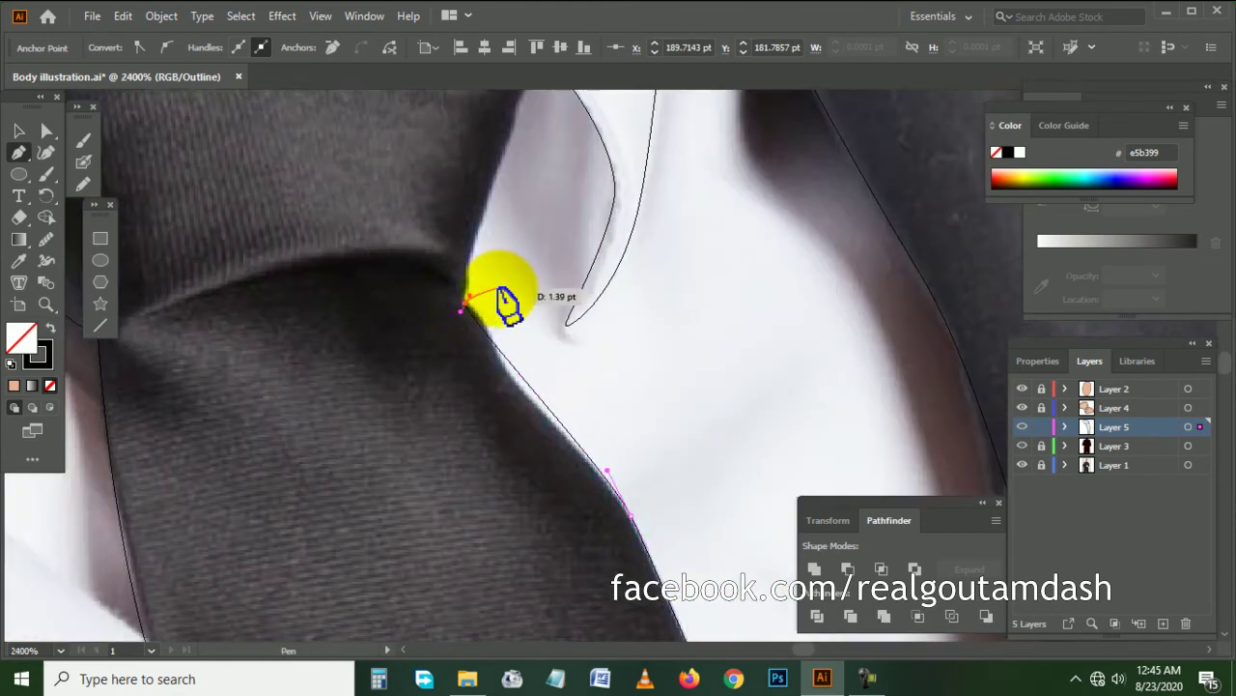
{"action": "scroll", "coordinate": [506, 290], "scroll_direction": "up", "scroll_amount": 3}
{"action": "left_click_drag", "start_coordinate": [553, 288], "coordinate": [549, 258]}
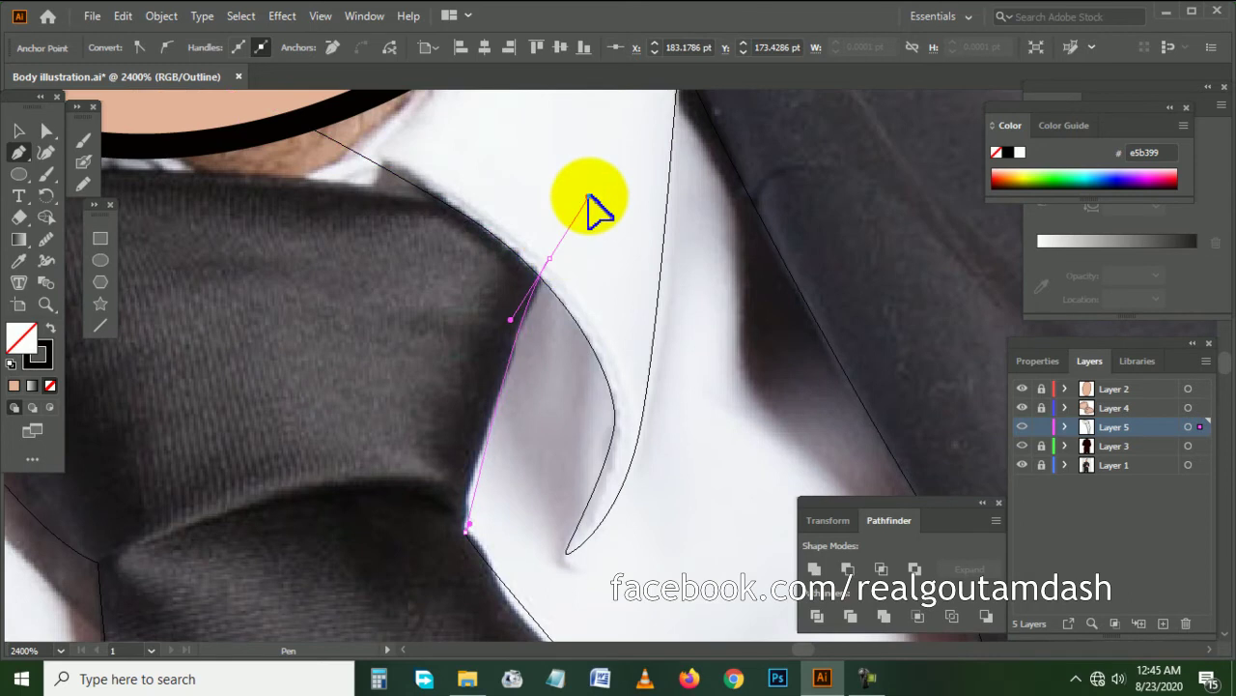
{"action": "scroll", "coordinate": [591, 193], "scroll_direction": "down", "scroll_amount": 2}
{"action": "scroll", "coordinate": [591, 189], "scroll_direction": "up", "scroll_amount": 2}
{"action": "mouse_move", "coordinate": [505, 187]}
{"action": "left_mouse_down"}
{"action": "mouse_move", "coordinate": [280, 314]}
{"action": "mouse_move", "coordinate": [345, 353]}
{"action": "left_mouse_up"}
{"action": "scroll", "coordinate": [441, 340], "scroll_direction": "down", "scroll_amount": 1}
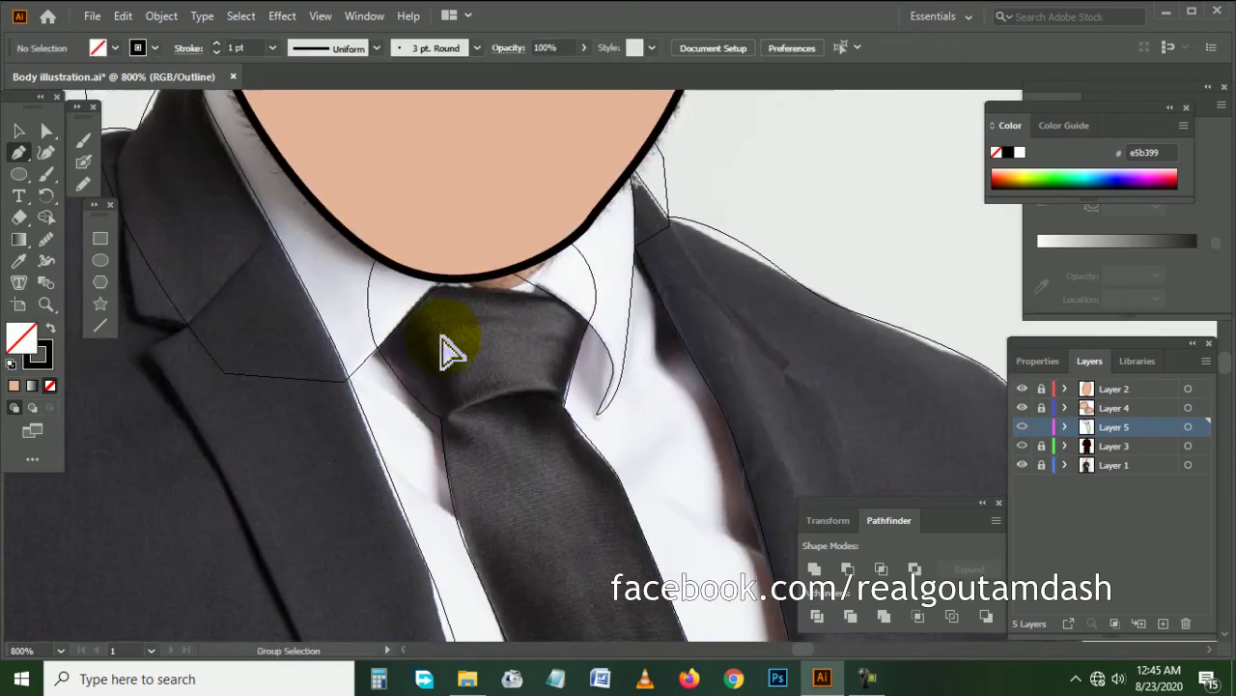
{"action": "scroll", "coordinate": [449, 353], "scroll_direction": "right", "scroll_amount": 1}
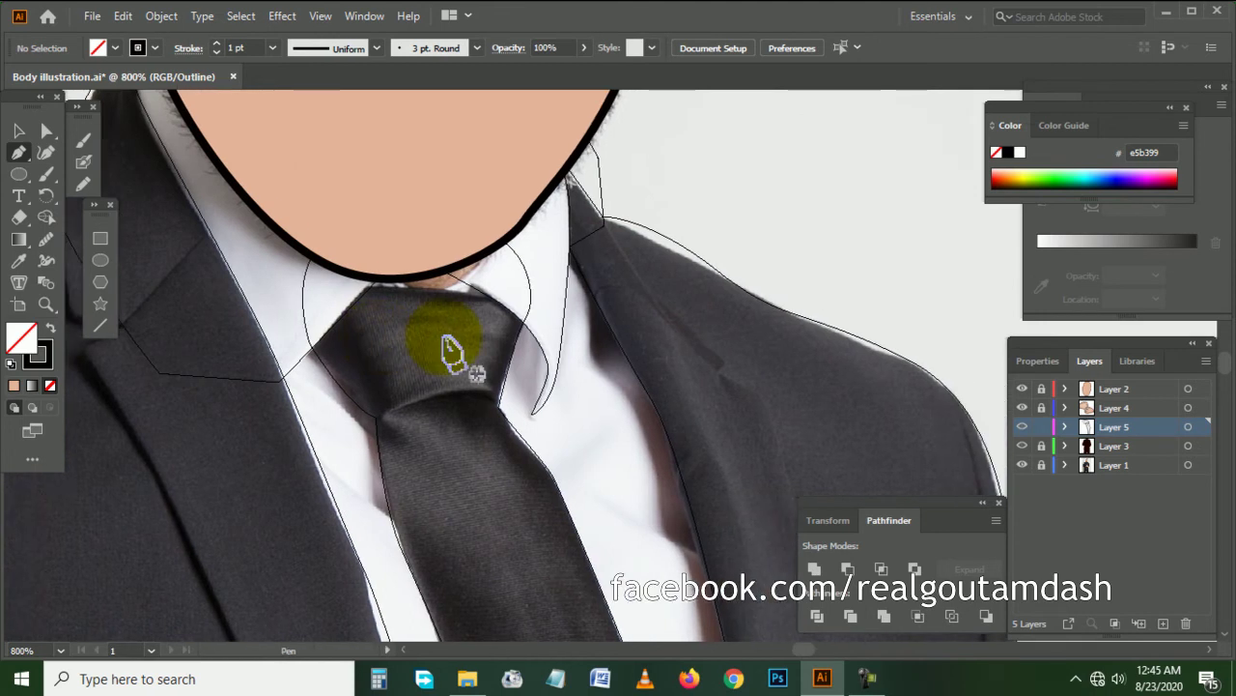
{"action": "scroll", "coordinate": [372, 330], "scroll_direction": "up", "scroll_amount": 2}
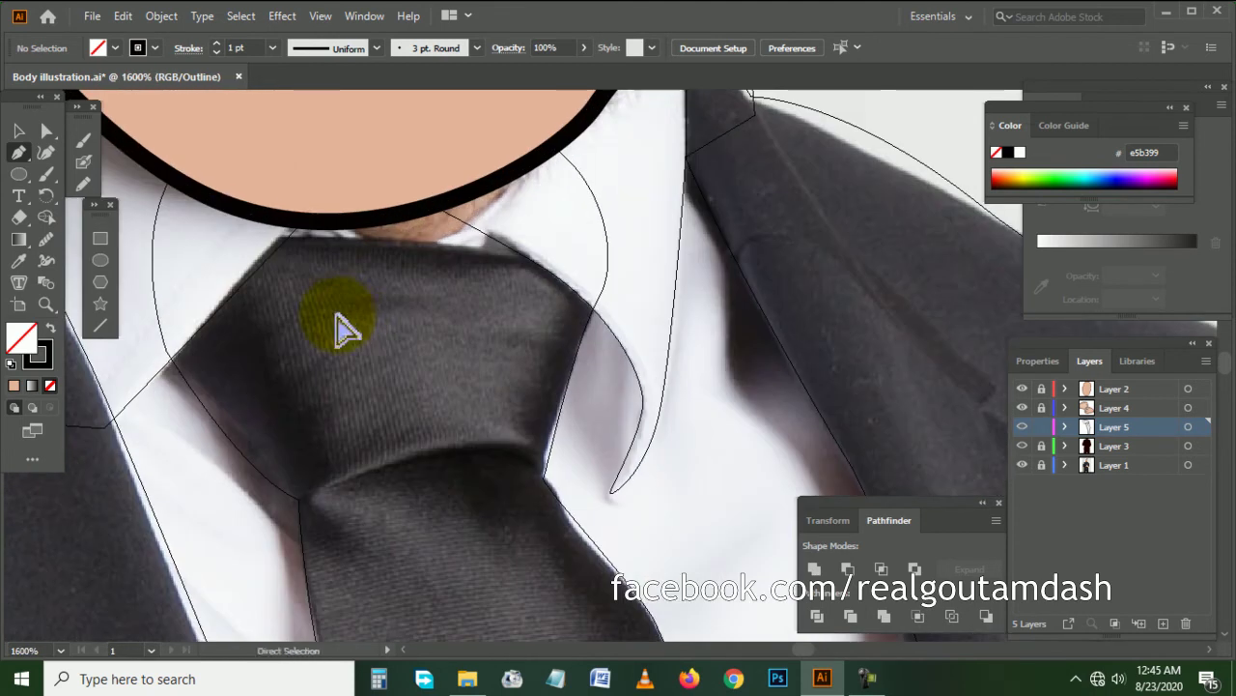
{"action": "scroll", "coordinate": [338, 328], "scroll_direction": "left", "scroll_amount": 1}
- Start a new path at the knot's left edge, curving it down the tie's left side
{"action": "left_click", "coordinate": [278, 275]}
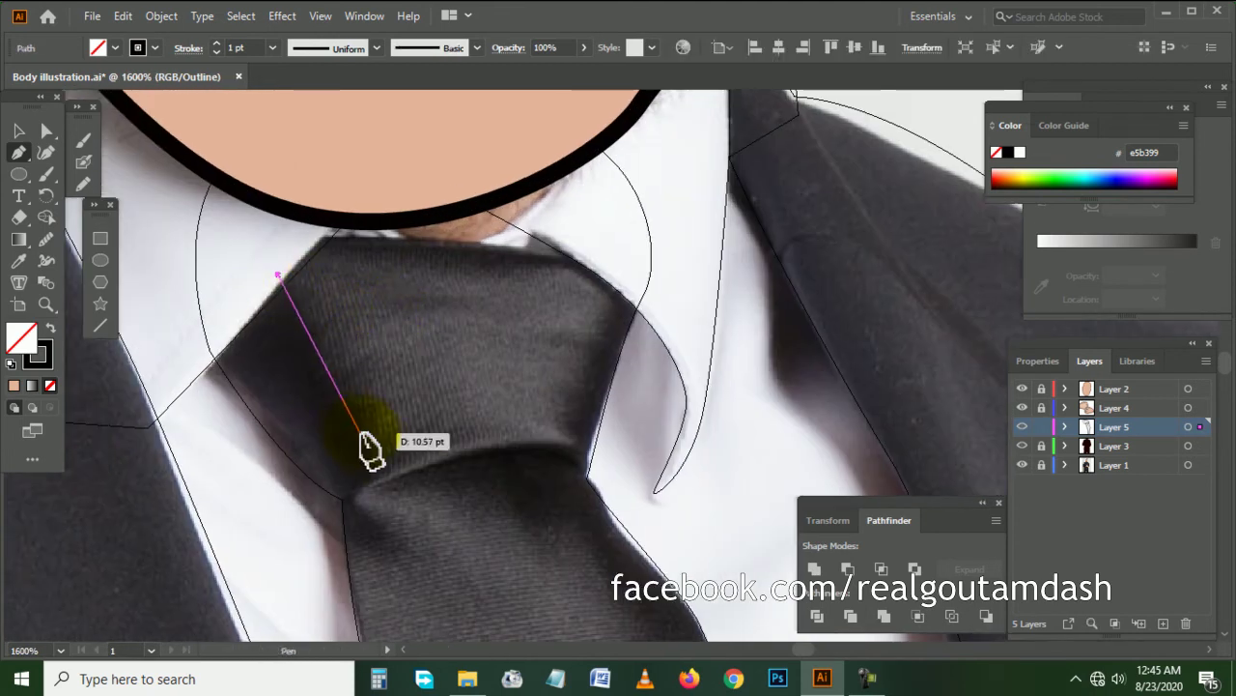
{"action": "mouse_move", "coordinate": [454, 437]}
{"action": "left_mouse_down"}
{"action": "mouse_move", "coordinate": [503, 433]}
{"action": "mouse_move", "coordinate": [396, 475]}
{"action": "mouse_move", "coordinate": [398, 529]}
{"action": "left_mouse_up"}
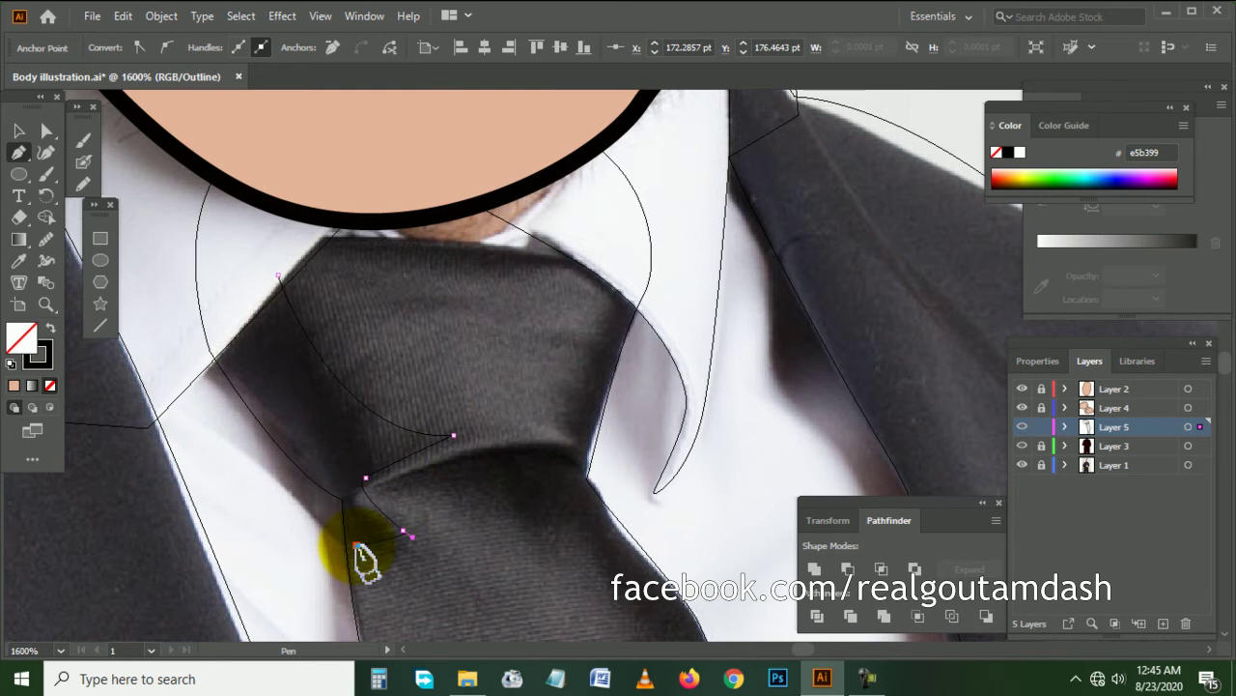
{"action": "scroll", "coordinate": [360, 558], "scroll_direction": "down", "scroll_amount": 3}
{"action": "scroll", "coordinate": [414, 510], "scroll_direction": "down", "scroll_amount": 2}
{"action": "scroll", "coordinate": [419, 436], "scroll_direction": "down", "scroll_amount": 2}
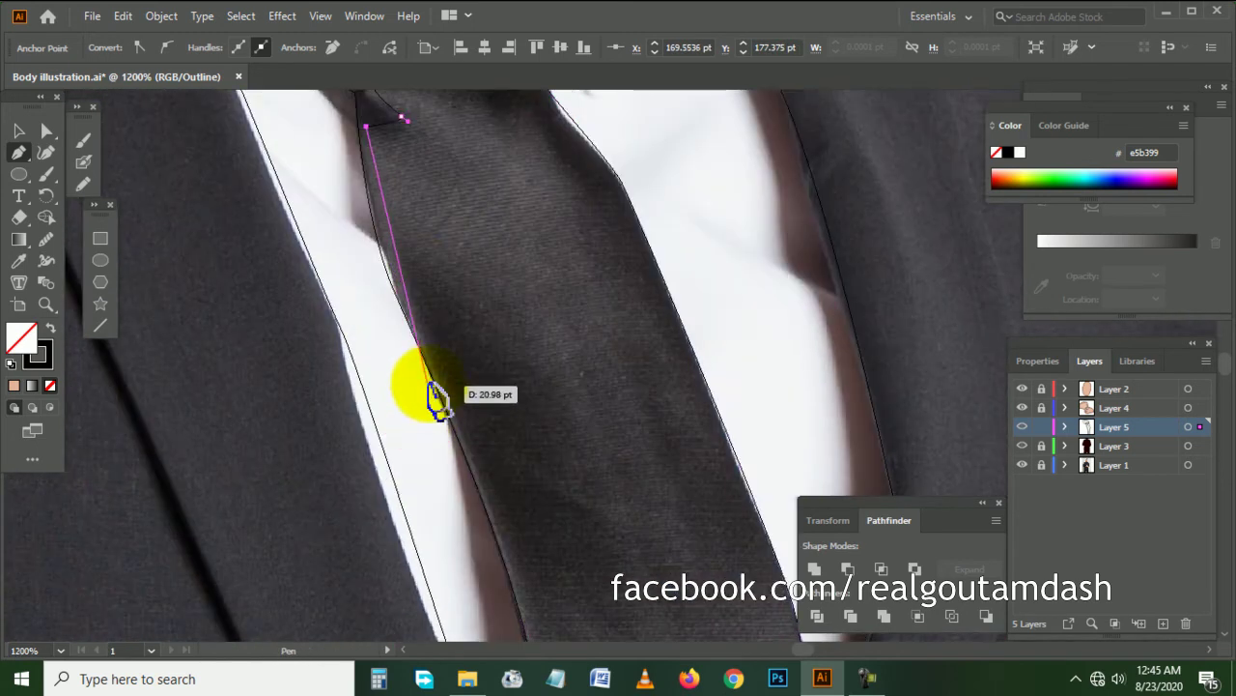
{"action": "scroll", "coordinate": [438, 396], "scroll_direction": "right", "scroll_amount": 2}
{"action": "left_click_drag", "start_coordinate": [505, 417], "coordinate": [664, 512]}
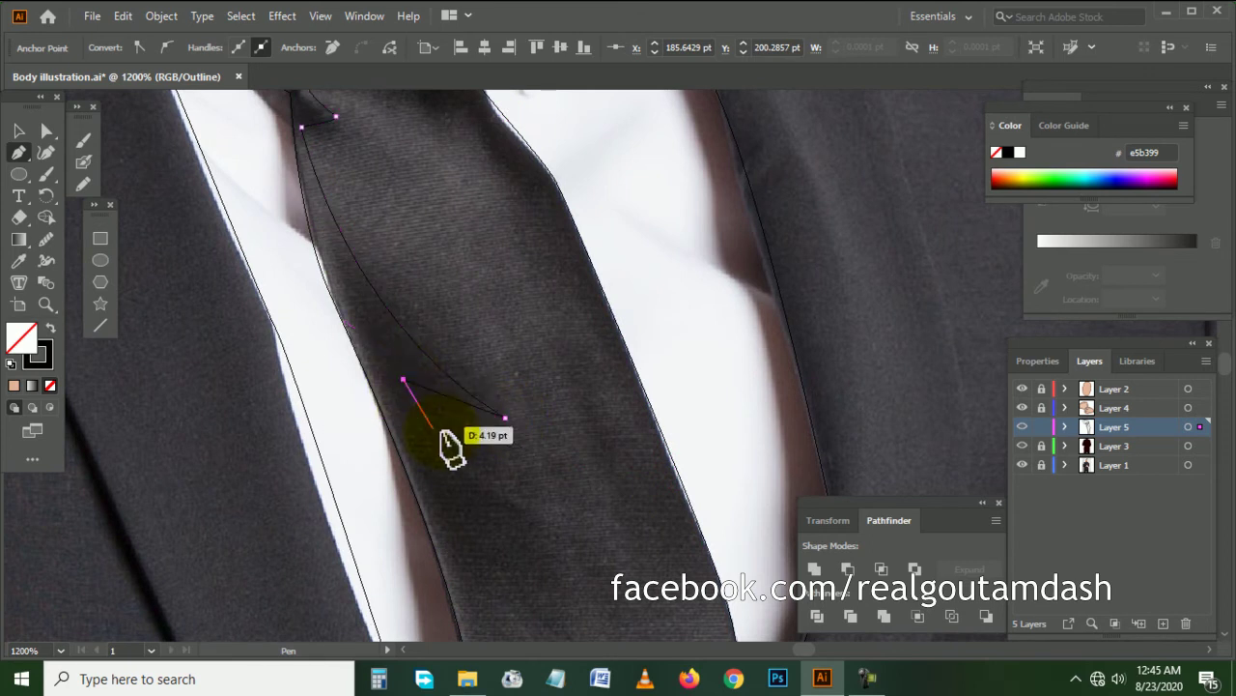
{"action": "scroll", "coordinate": [454, 446], "scroll_direction": "down", "scroll_amount": 5}
{"action": "scroll", "coordinate": [547, 450], "scroll_direction": "right", "scroll_amount": 2}
{"action": "mouse_move", "coordinate": [495, 436]}
{"action": "left_mouse_down"}
{"action": "mouse_move", "coordinate": [490, 608]}
{"action": "mouse_move", "coordinate": [487, 396]}
{"action": "left_mouse_up"}
{"action": "left_click_drag", "start_coordinate": [370, 255], "coordinate": [284, 180]}
{"action": "scroll", "coordinate": [443, 365], "scroll_direction": "down", "scroll_amount": 3}
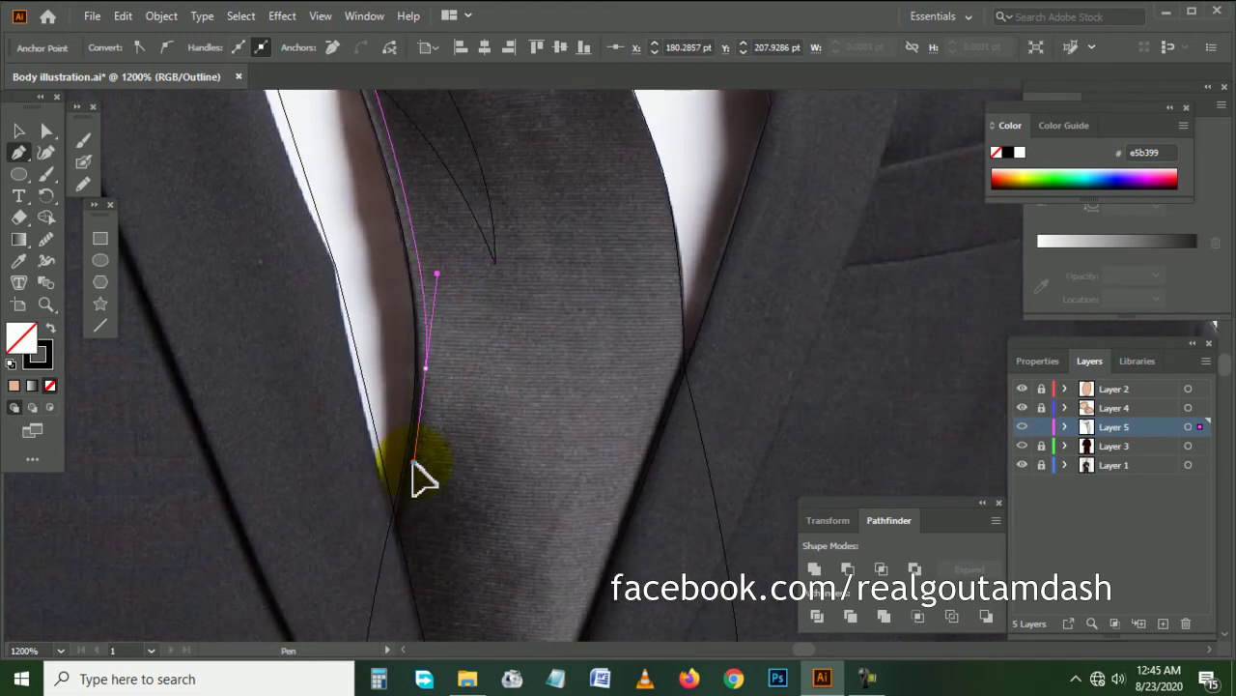
- Extend the left-side strip to the tie's lower end, return to the collar and close it
{"action": "left_click", "coordinate": [414, 467]}
{"action": "scroll", "coordinate": [442, 483], "scroll_direction": "down", "scroll_amount": 1}
{"action": "key", "text": "ctrl+minus"}
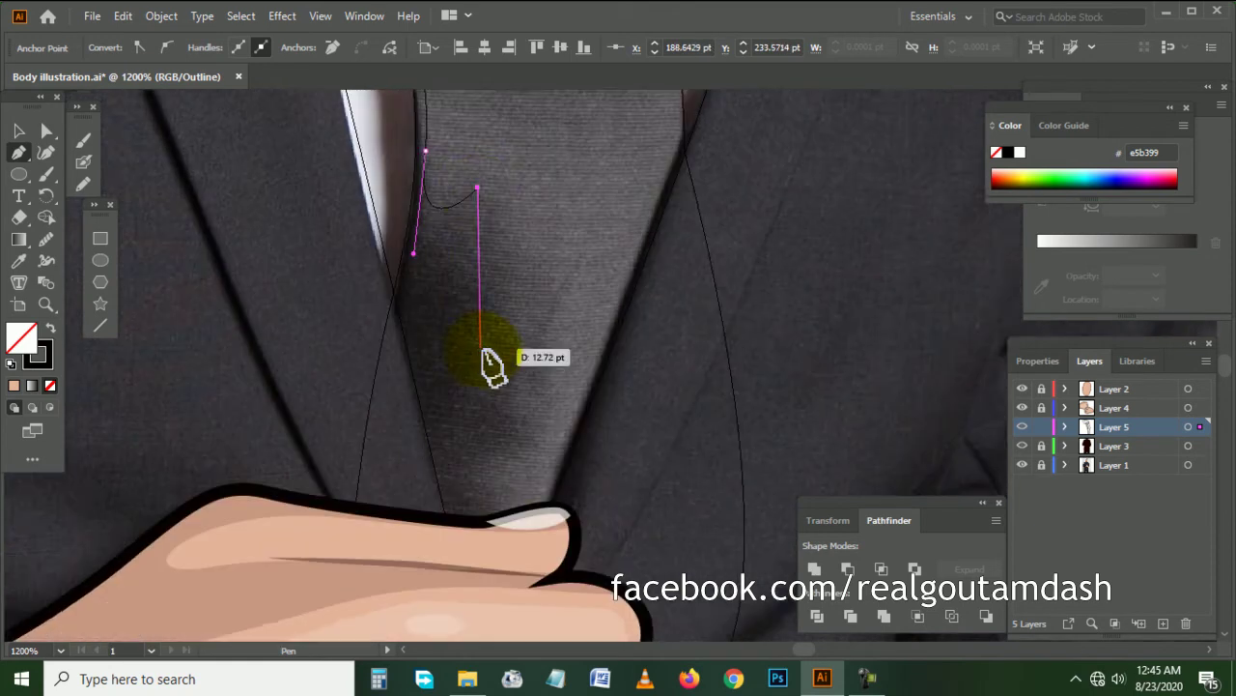
{"action": "scroll", "coordinate": [491, 359], "scroll_direction": "down", "scroll_amount": 2}
{"action": "scroll", "coordinate": [505, 364], "scroll_direction": "up", "scroll_amount": 1}
{"action": "left_click_drag", "start_coordinate": [470, 447], "coordinate": [444, 545]}
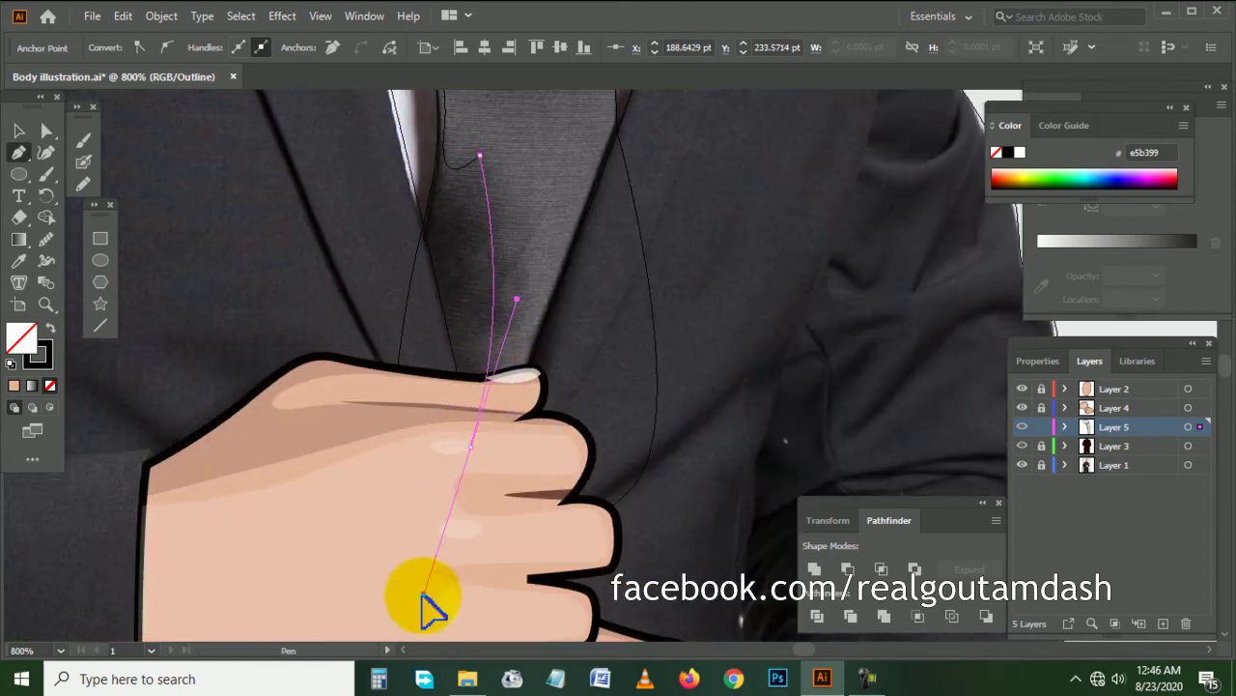
{"action": "key", "text": "ctrl+minus"}
{"action": "scroll", "coordinate": [254, 221], "scroll_direction": "up", "scroll_amount": 2}
{"action": "left_click_drag", "start_coordinate": [225, 265], "coordinate": [248, 235]}
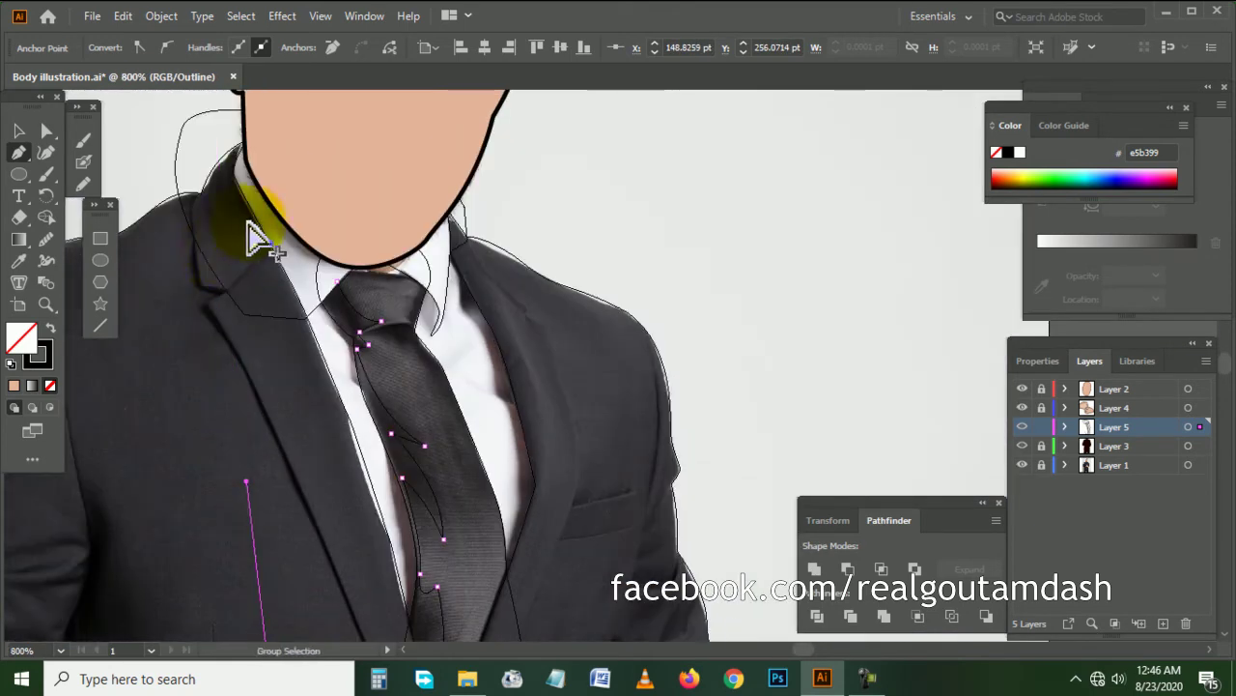
{"action": "scroll", "coordinate": [249, 235], "scroll_direction": "up", "scroll_amount": 3}
{"action": "left_click", "coordinate": [521, 391]}
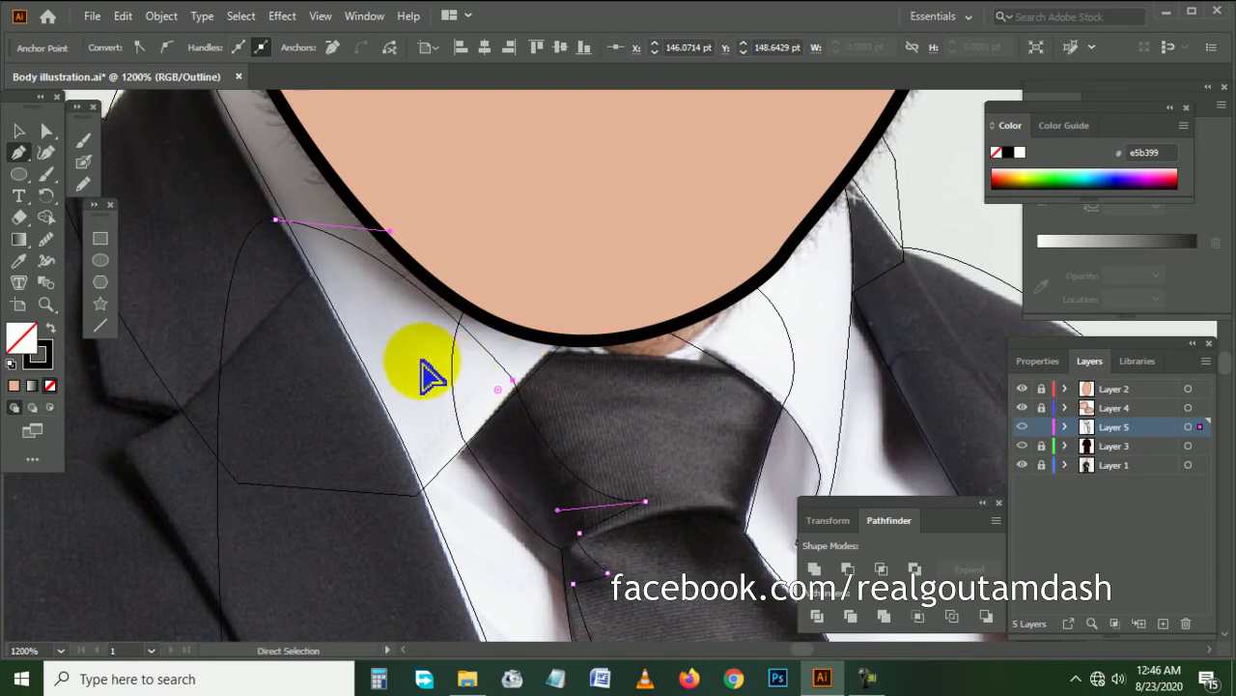
{"action": "left_click", "coordinate": [422, 367], "text": "ctrl"}
{"action": "scroll", "coordinate": [544, 386], "scroll_direction": "right", "scroll_amount": 3}
{"action": "scroll", "coordinate": [612, 406], "scroll_direction": "down", "scroll_amount": 2}
- Start a path beside the knot, curving down its right side to a sharp corner at the fold
{"action": "scroll", "coordinate": [476, 319], "scroll_direction": "up", "scroll_amount": 1}
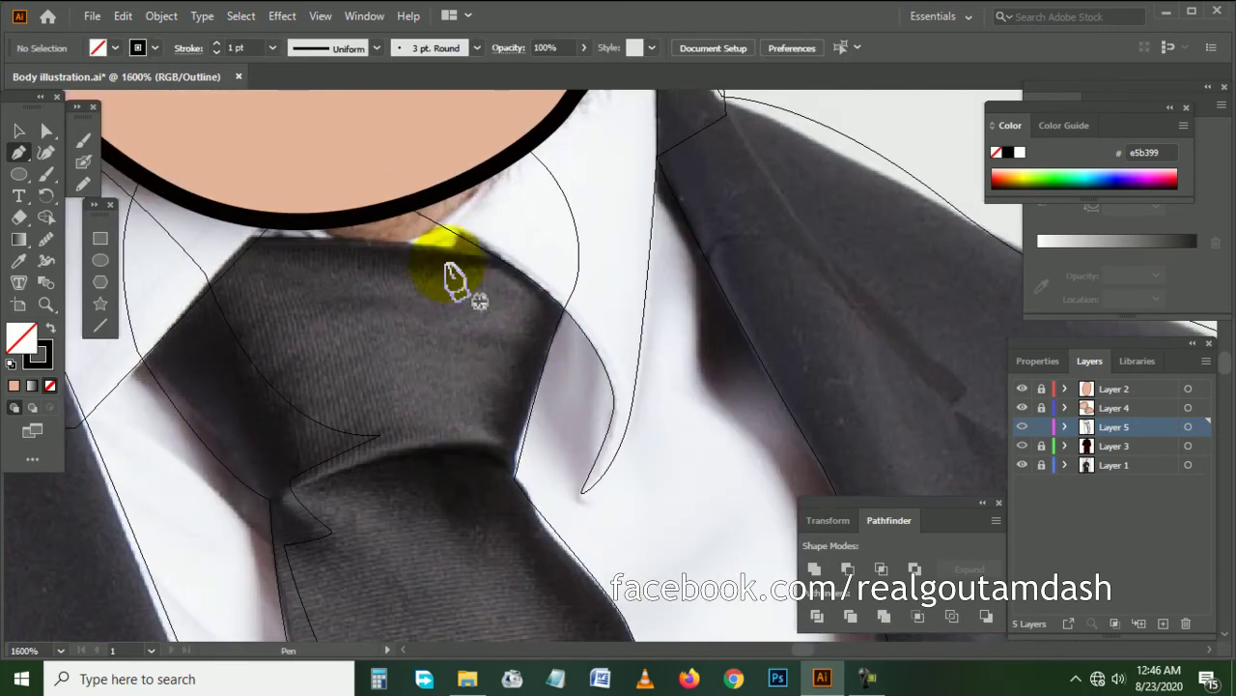
{"action": "left_click", "coordinate": [466, 222]}
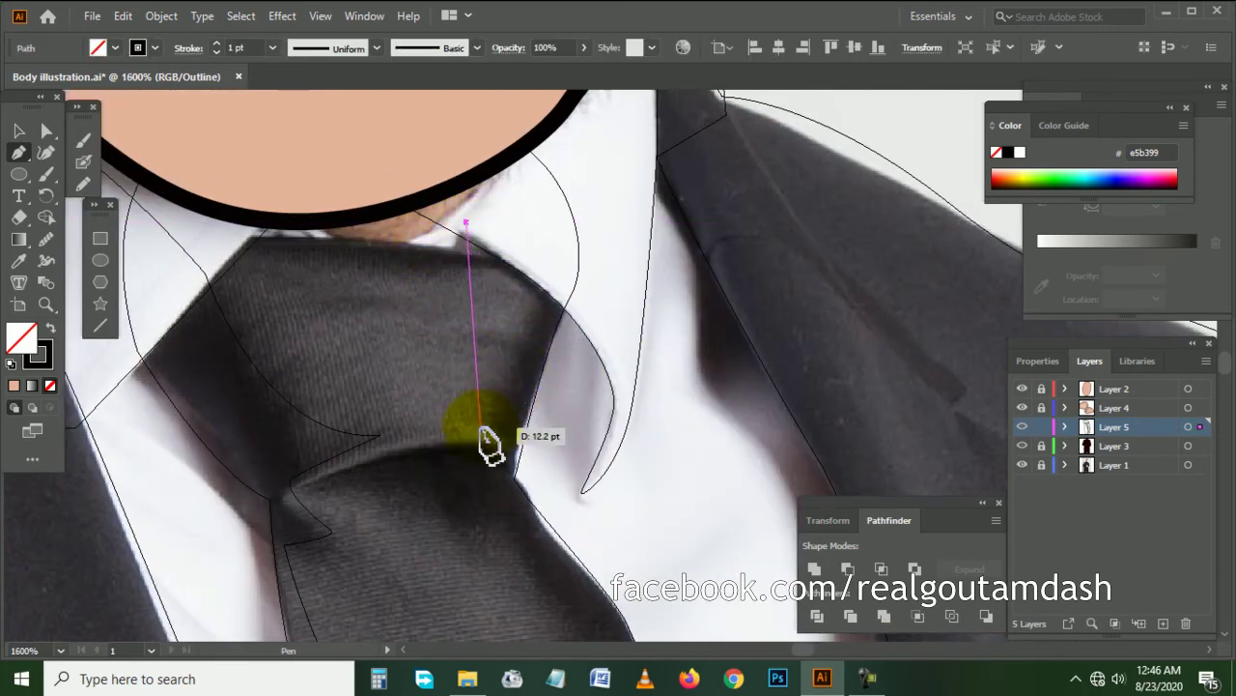
{"action": "left_click_drag", "start_coordinate": [478, 430], "coordinate": [473, 439]}
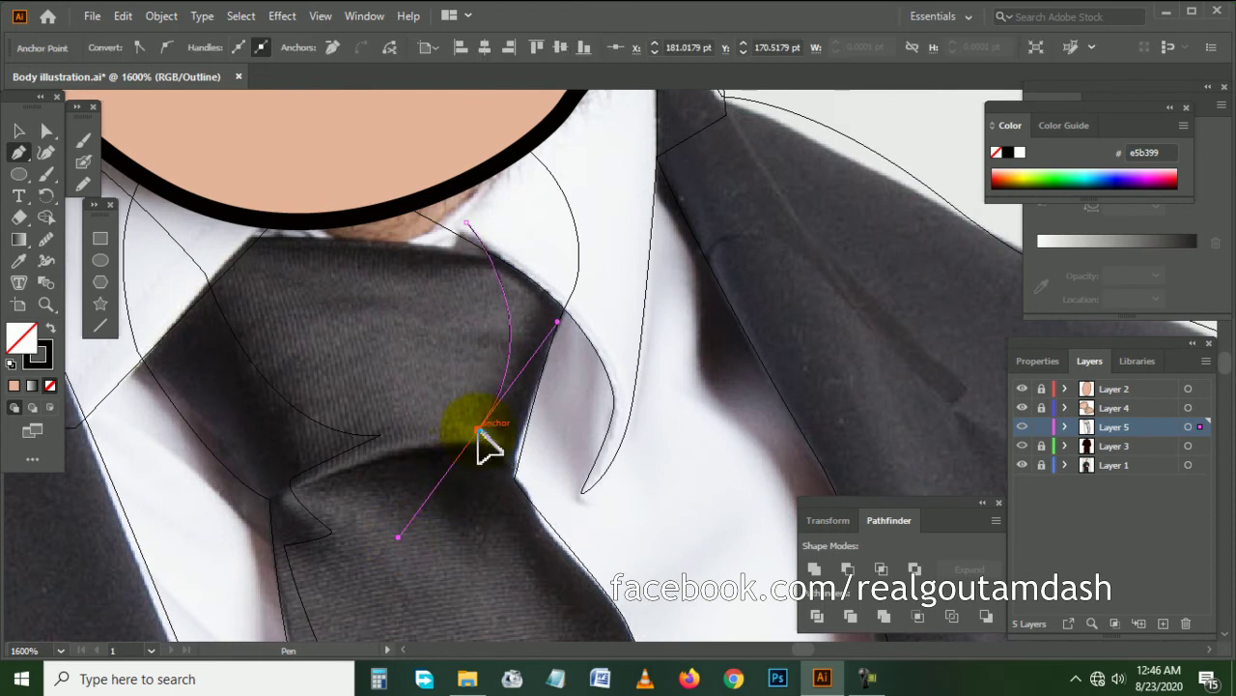
{"action": "scroll", "coordinate": [488, 444], "scroll_direction": "up", "scroll_amount": 1}
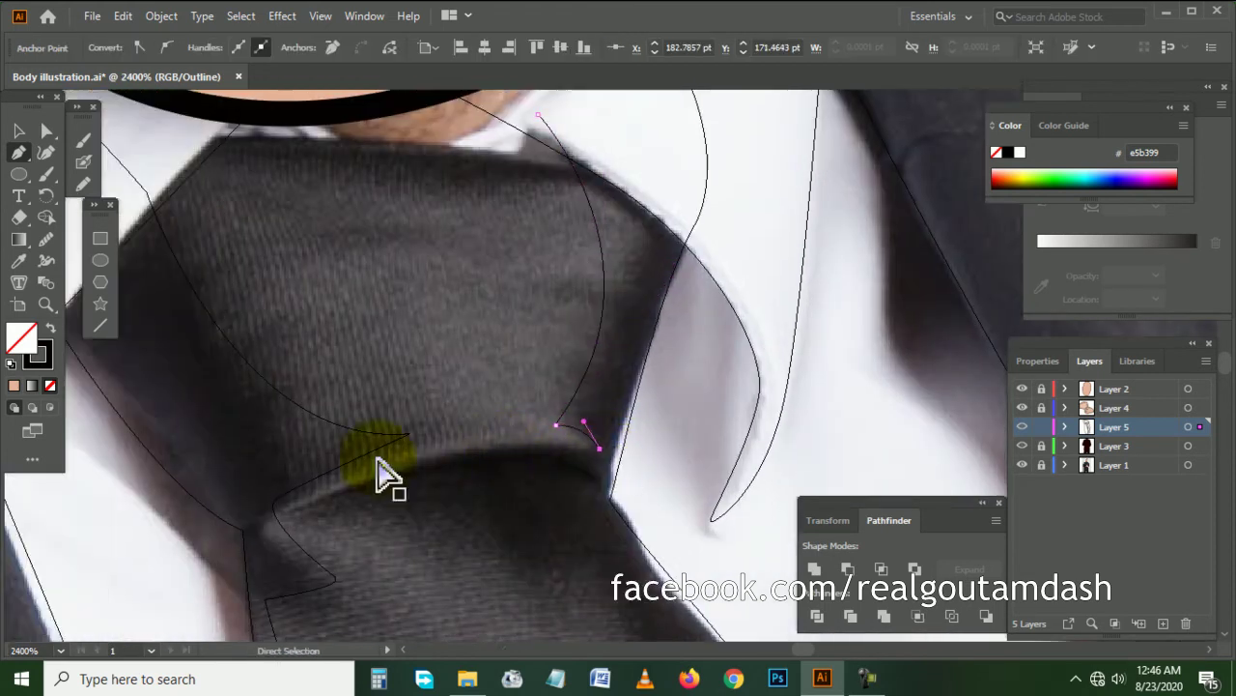
{"action": "left_click_drag", "start_coordinate": [515, 478], "coordinate": [340, 458]}
{"action": "left_click_drag", "start_coordinate": [324, 454], "coordinate": [137, 558]}
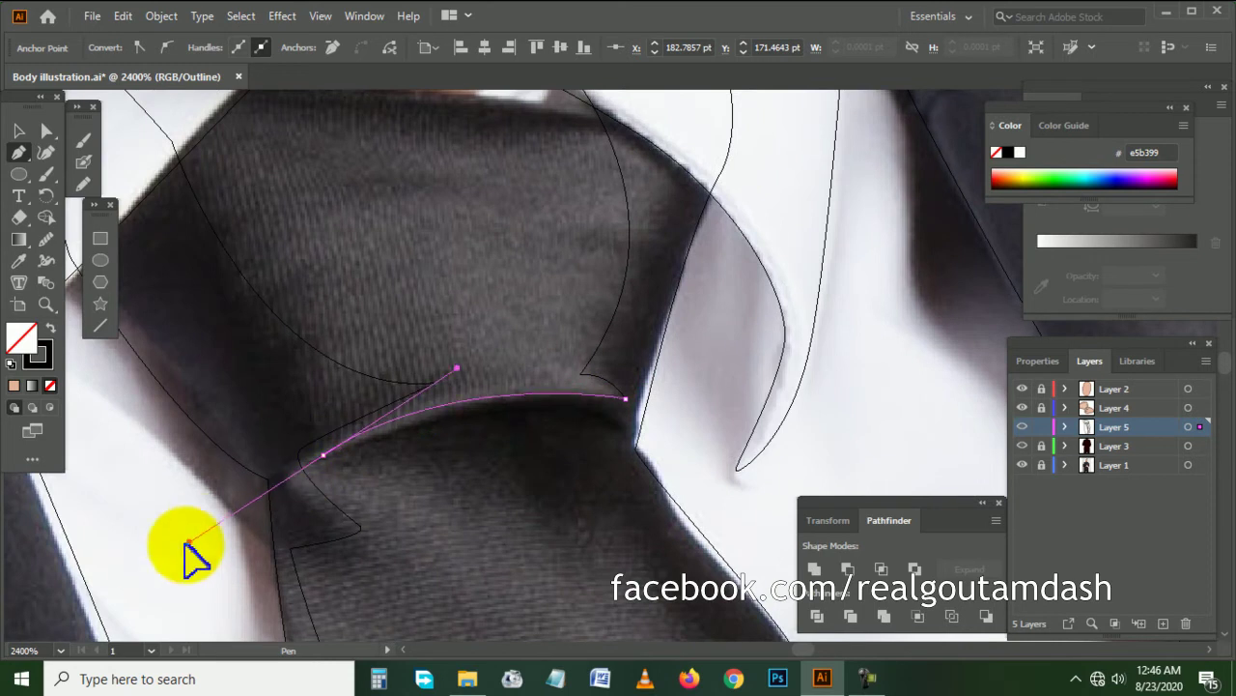
{"action": "left_click", "coordinate": [323, 454]}
- Continue the path down the tie's right edge toward its lower part
{"action": "scroll", "coordinate": [516, 450], "scroll_direction": "down", "scroll_amount": 2}
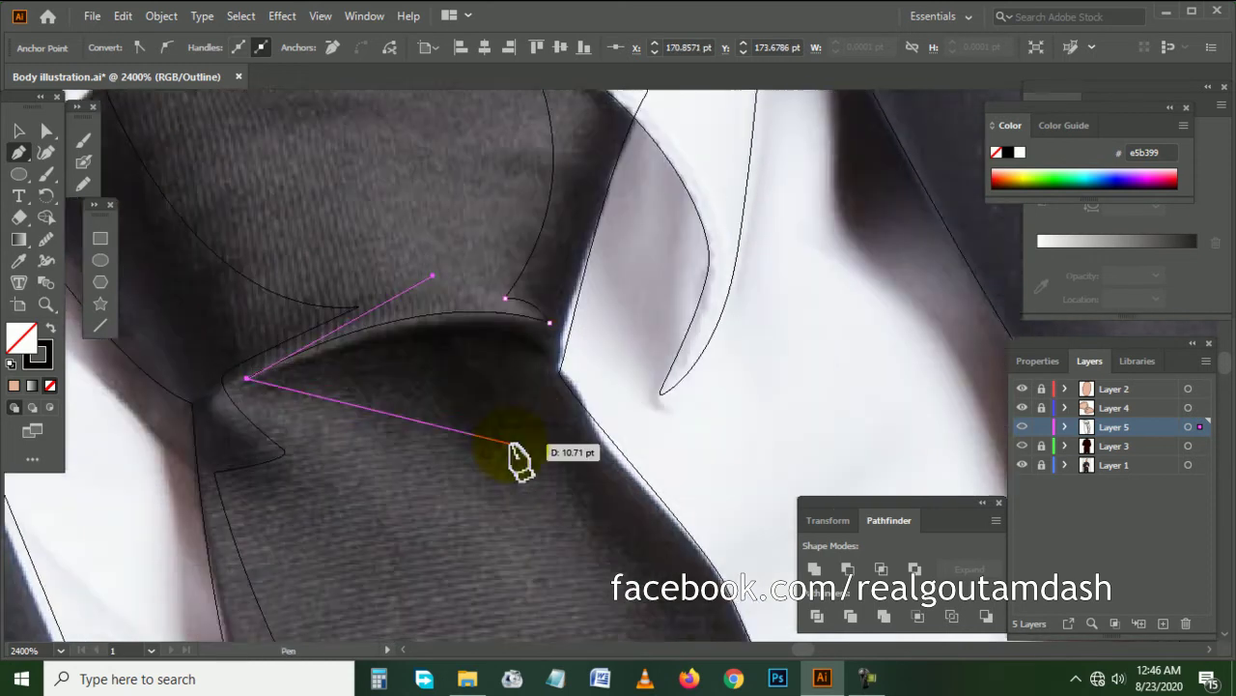
{"action": "scroll", "coordinate": [585, 395], "scroll_direction": "down", "scroll_amount": 2}
{"action": "key", "text": "ctrl+minus"}
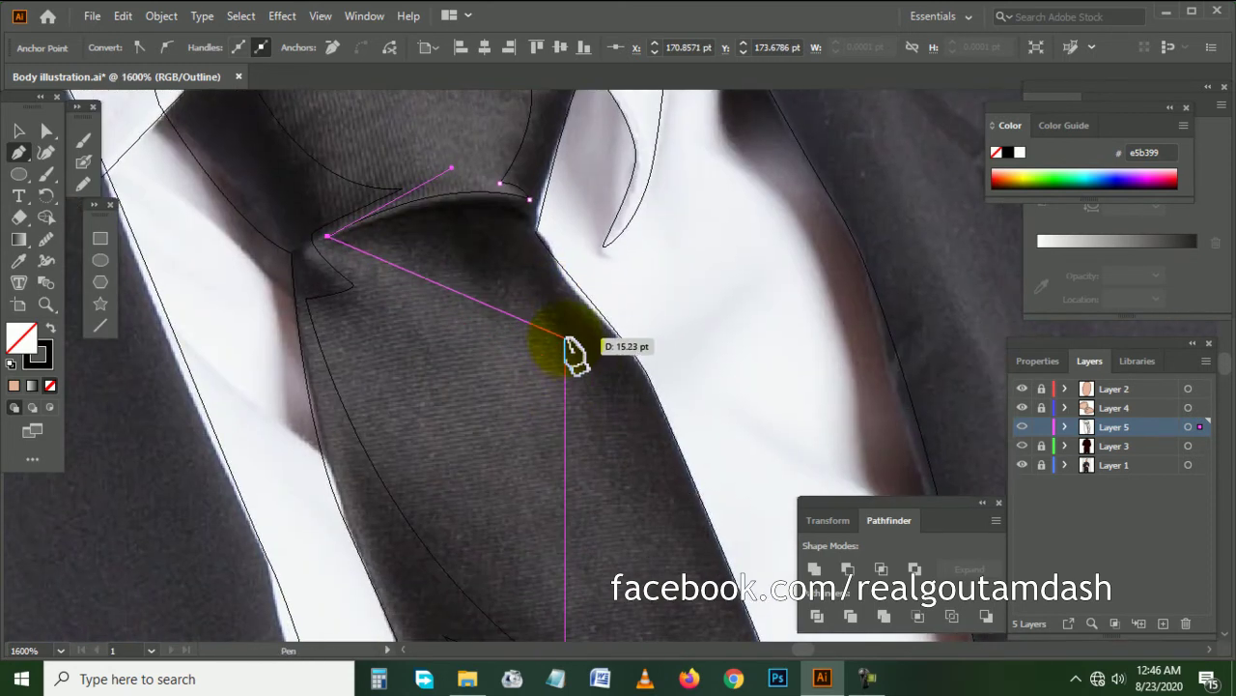
{"action": "scroll", "coordinate": [657, 472], "scroll_direction": "down", "scroll_amount": 2}
{"action": "key", "text": "ctrl+minus"}
{"action": "scroll", "coordinate": [629, 442], "scroll_direction": "down", "scroll_amount": 2}
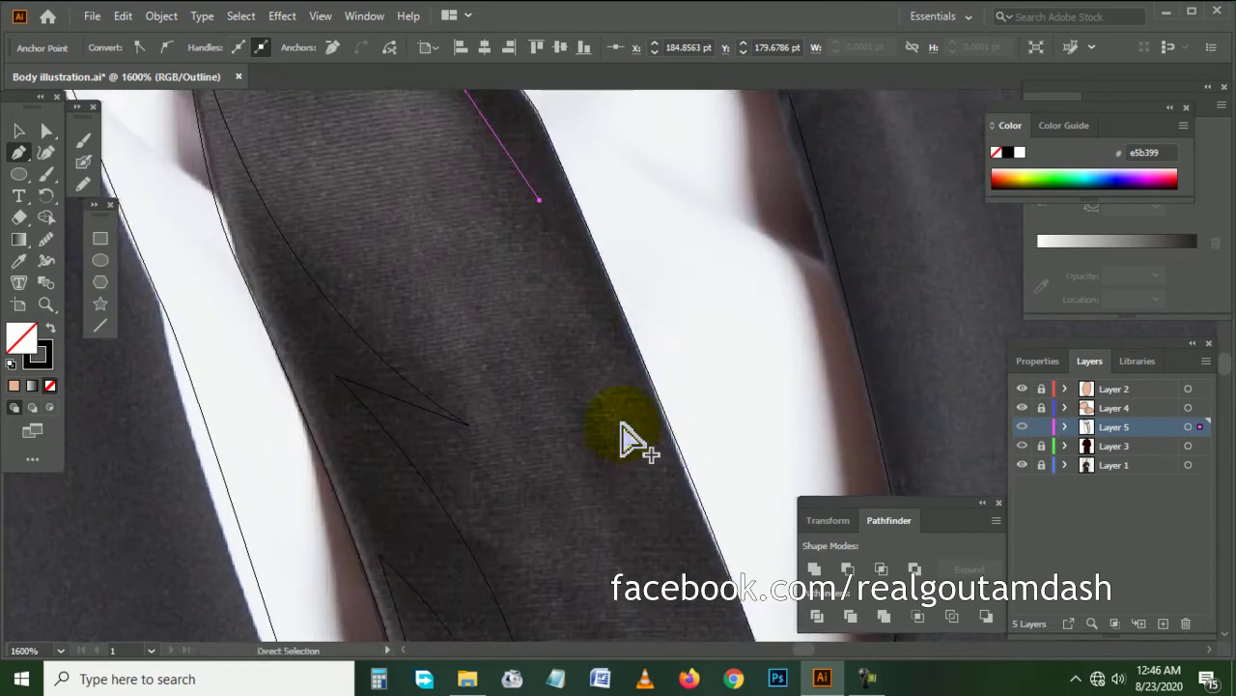
{"action": "scroll", "coordinate": [628, 430], "scroll_direction": "down", "scroll_amount": 1}
{"action": "scroll", "coordinate": [628, 425], "scroll_direction": "right", "scroll_amount": 2}
{"action": "left_click", "coordinate": [633, 478]}
{"action": "scroll", "coordinate": [648, 522], "scroll_direction": "down", "scroll_amount": 1}
{"action": "scroll", "coordinate": [676, 483], "scroll_direction": "down", "scroll_amount": 2}
{"action": "scroll", "coordinate": [714, 483], "scroll_direction": "down", "scroll_amount": 2}
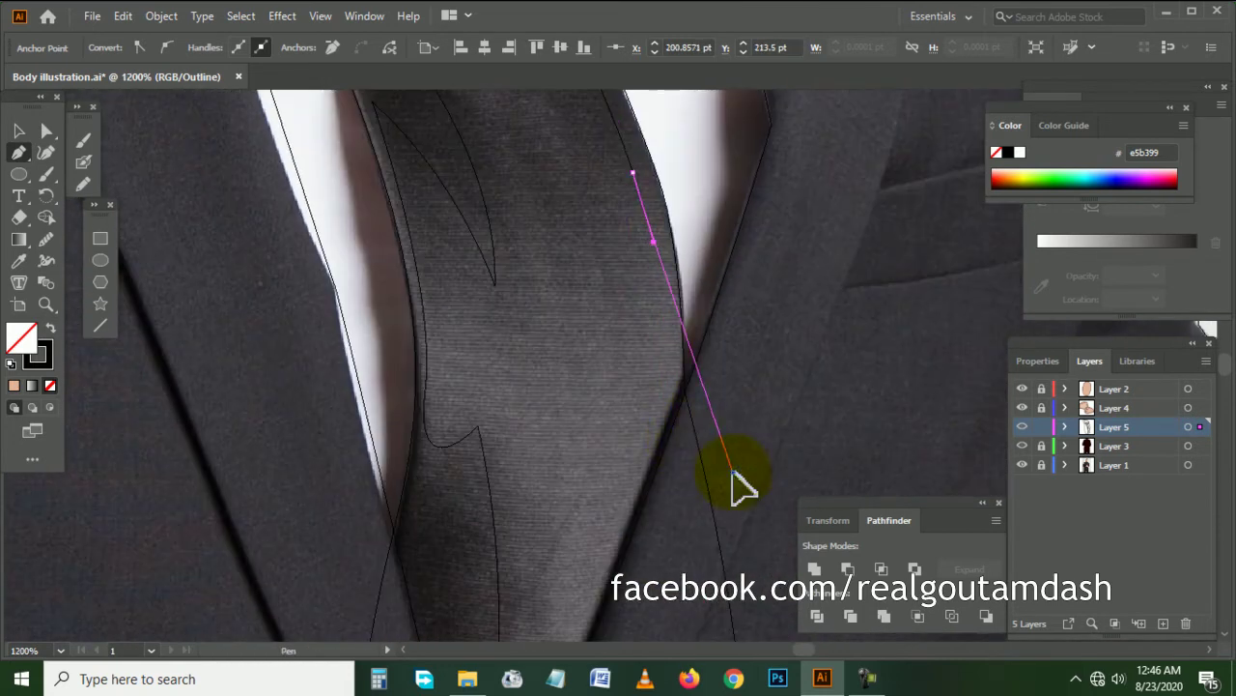
{"action": "key", "text": "ctrl+minus"}
{"action": "key", "text": "ctrl+minus"}
{"action": "scroll", "coordinate": [740, 380], "scroll_direction": "right", "scroll_amount": 2}
{"action": "mouse_move", "coordinate": [643, 308]}
{"action": "left_mouse_down"}
{"action": "mouse_move", "coordinate": [673, 352]}
{"action": "mouse_move", "coordinate": [654, 325]}
{"action": "left_mouse_up"}
{"action": "left_click_drag", "start_coordinate": [662, 399], "coordinate": [663, 415]}
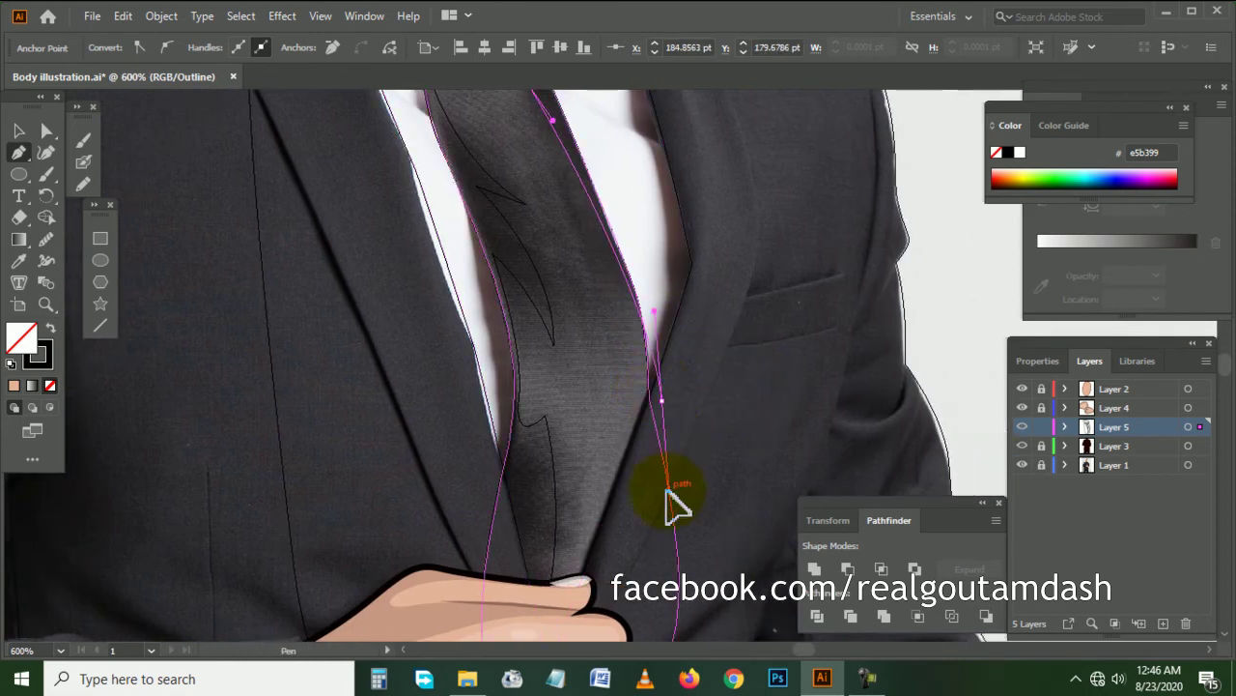
- Close the right-edge shape near the knot and draw a shading shape across the knot's lower fold
{"action": "scroll", "coordinate": [723, 400], "scroll_direction": "up", "scroll_amount": 5}
{"action": "mouse_move", "coordinate": [614, 314]}
{"action": "left_mouse_down"}
{"action": "mouse_move", "coordinate": [527, 189]}
{"action": "mouse_move", "coordinate": [479, 164]}
{"action": "left_mouse_up"}
{"action": "mouse_move", "coordinate": [443, 344]}
{"action": "left_mouse_down"}
{"action": "mouse_move", "coordinate": [441, 262]}
{"action": "mouse_move", "coordinate": [437, 275]}
{"action": "left_mouse_up"}
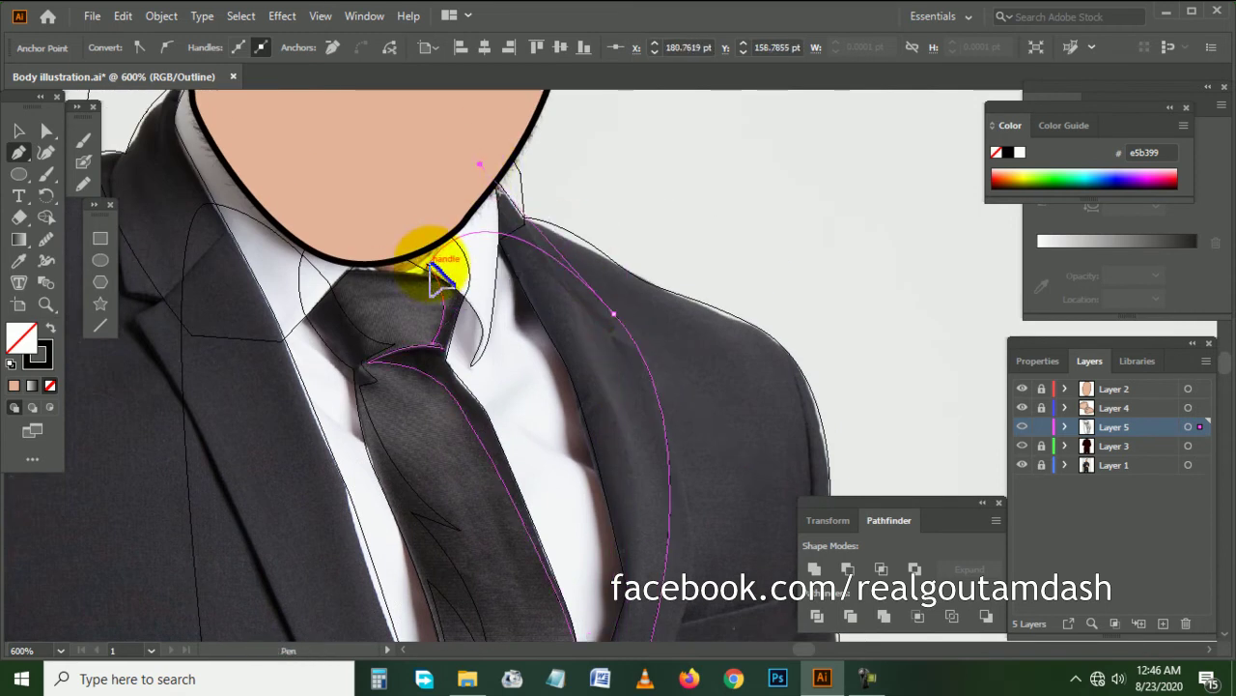
{"action": "left_click", "coordinate": [408, 318], "text": "ctrl"}
{"action": "scroll", "coordinate": [441, 304], "scroll_direction": "up", "scroll_amount": 2, "text": "alt"}
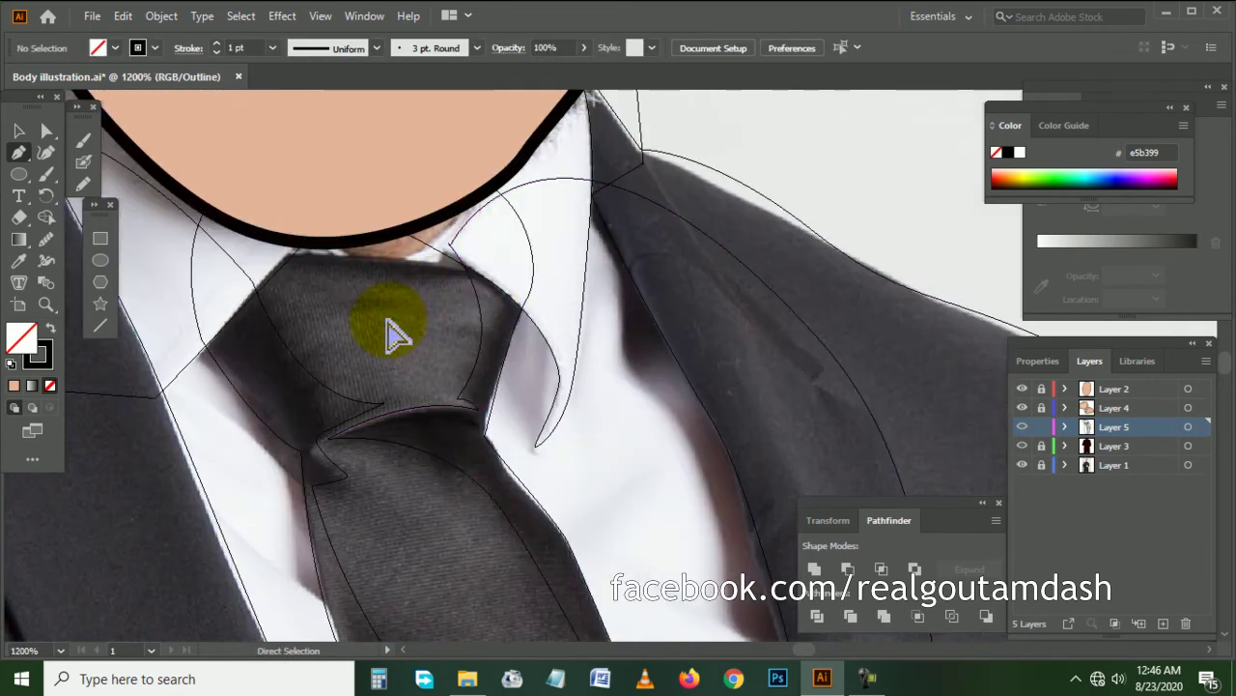
{"action": "scroll", "coordinate": [391, 328], "scroll_direction": "up", "scroll_amount": 1, "text": "alt"}
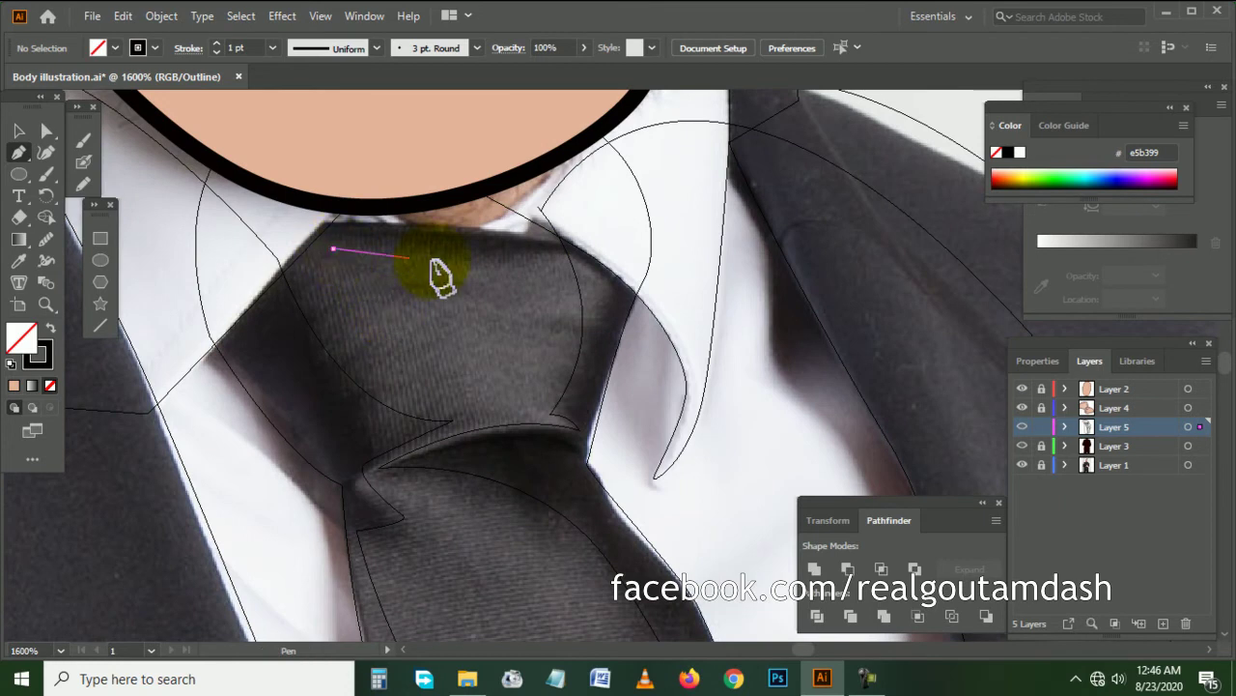
{"action": "left_click_drag", "start_coordinate": [550, 255], "coordinate": [567, 255]}
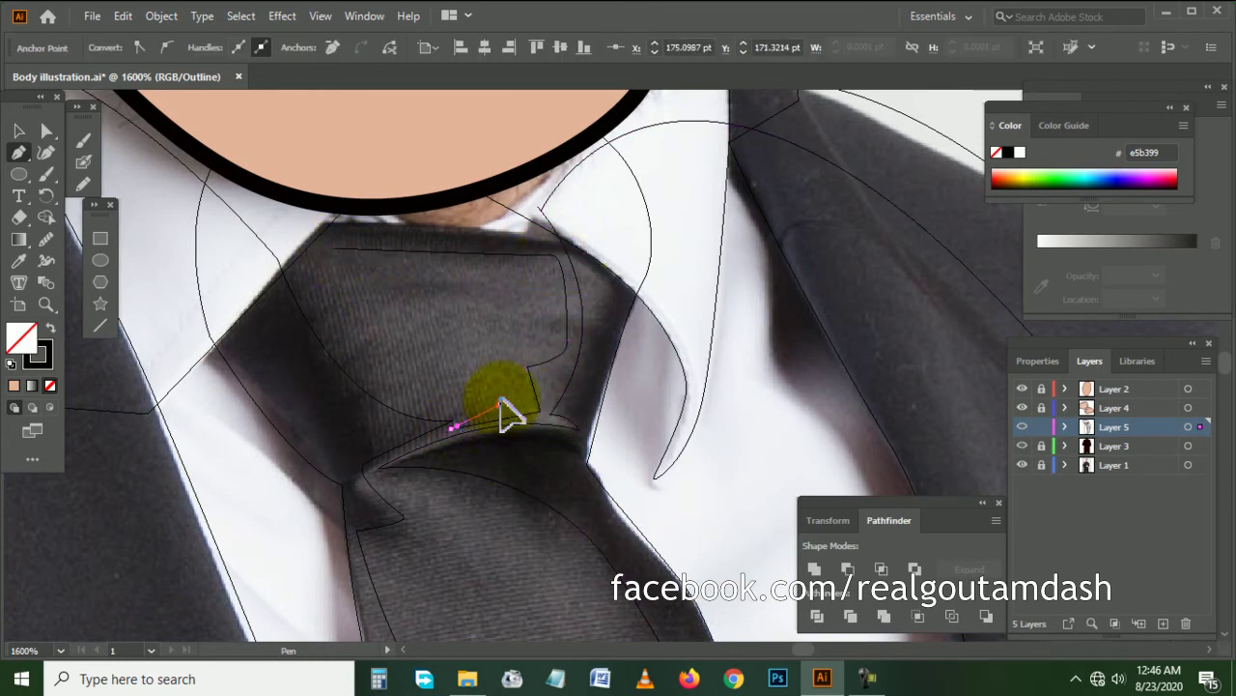
{"action": "mouse_move", "coordinate": [500, 403]}
{"action": "left_mouse_down"}
{"action": "mouse_move", "coordinate": [348, 340]}
{"action": "mouse_move", "coordinate": [345, 262]}
{"action": "mouse_move", "coordinate": [326, 221]}
{"action": "left_mouse_up"}
- Close the knot shading shape, then draw and close a curved shape down the tie
{"action": "left_click", "coordinate": [473, 280], "text": "ctrl"}
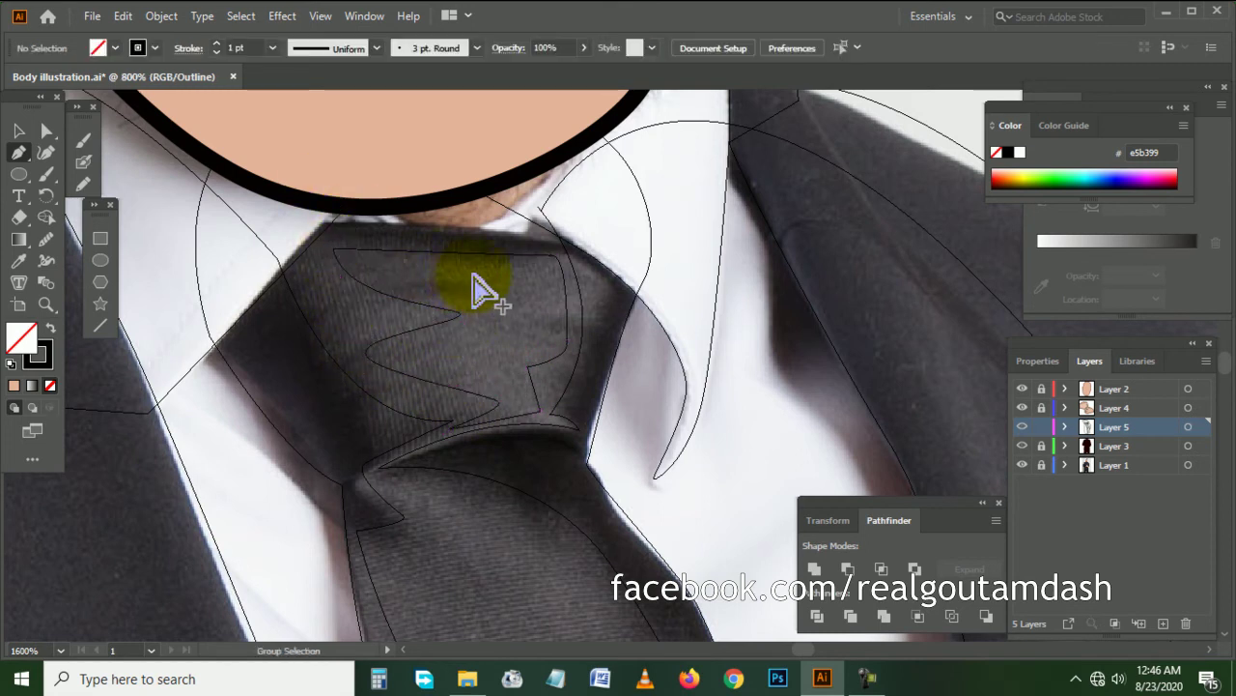
{"action": "key", "text": "ctrl+minus"}
{"action": "key", "text": "ctrl+minus"}
{"action": "scroll", "coordinate": [454, 281], "scroll_direction": "down", "scroll_amount": 3}
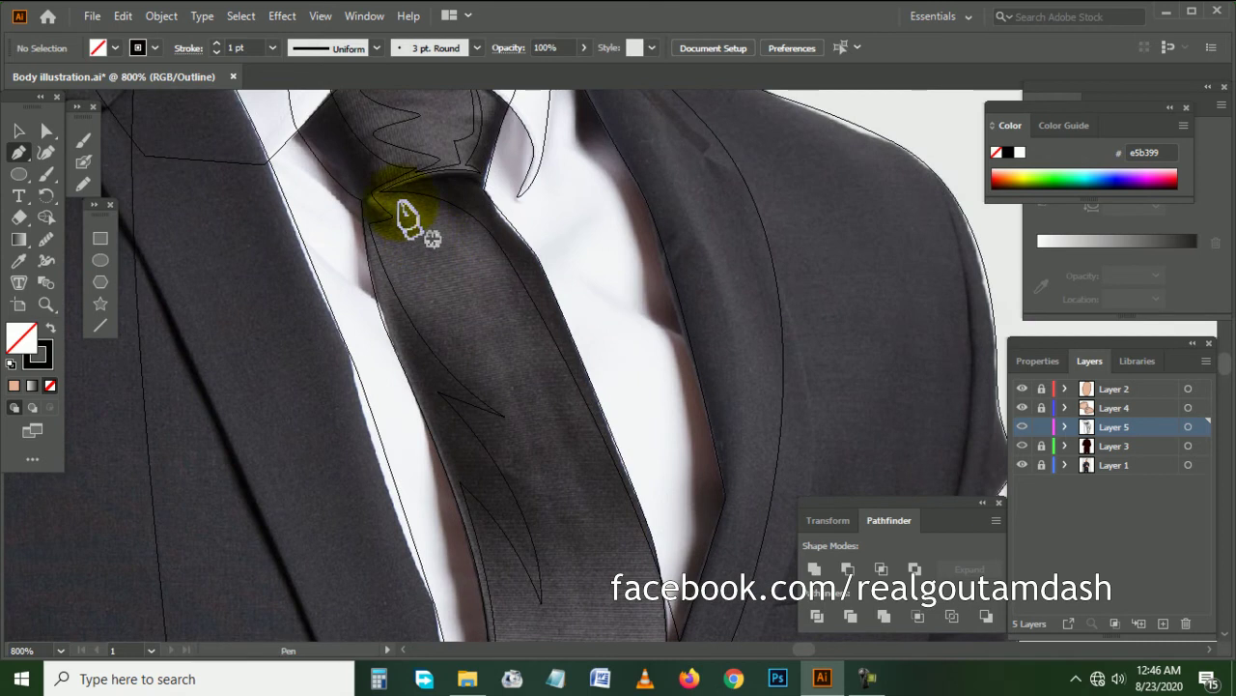
{"action": "left_click", "coordinate": [398, 203]}
{"action": "left_click_drag", "start_coordinate": [536, 322], "coordinate": [564, 413]}
{"action": "mouse_move", "coordinate": [399, 203]}
{"action": "left_mouse_down"}
{"action": "mouse_move", "coordinate": [400, 294]}
{"action": "mouse_move", "coordinate": [386, 256]}
{"action": "mouse_move", "coordinate": [428, 257]}
{"action": "mouse_move", "coordinate": [406, 214]}
{"action": "left_mouse_up"}
{"action": "key", "text": "ctrl+plus"}
{"action": "left_click", "coordinate": [470, 323], "text": "ctrl"}
{"action": "key", "text": "ctrl+minus"}
{"action": "key", "text": "ctrl+minus"}
{"action": "key", "text": "ctrl+minus"}
{"action": "key", "text": "ctrl+plus"}
{"action": "key", "text": "ctrl+plus"}
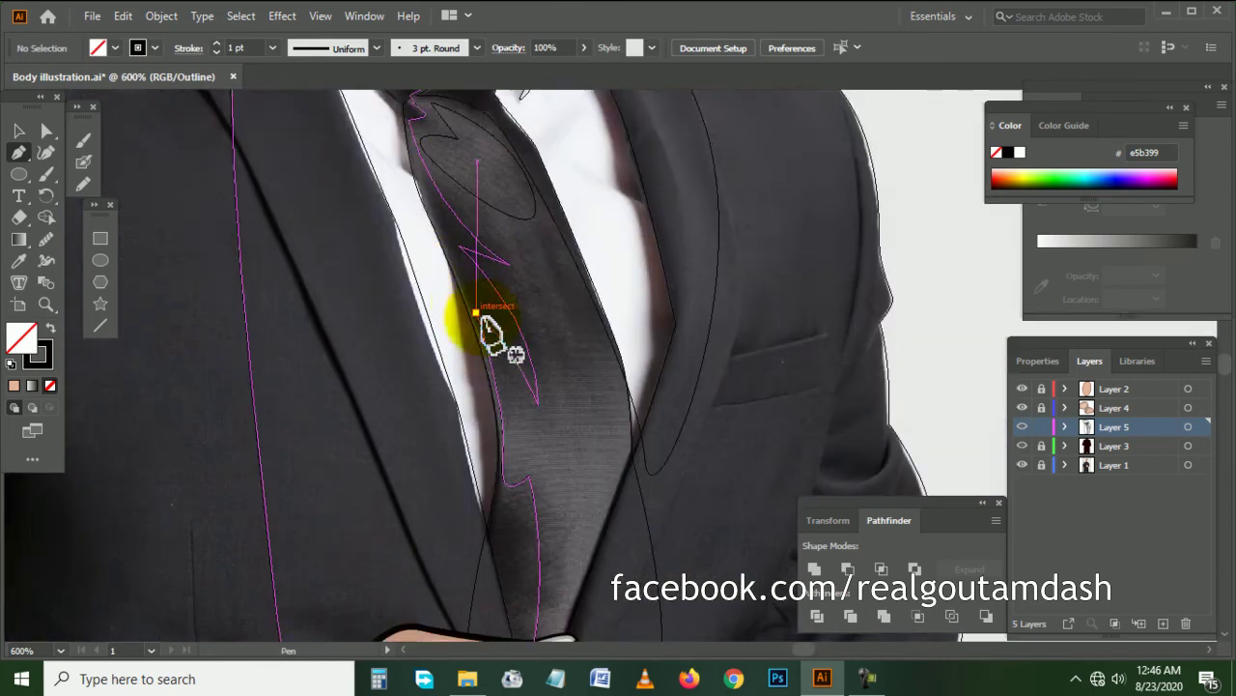
- Trace a curved path along the tie's edge from the hand up toward the knot
{"action": "scroll", "coordinate": [517, 377], "scroll_direction": "right", "scroll_amount": 1}
{"action": "key", "text": "ctrl+plus"}
{"action": "scroll", "coordinate": [525, 521], "scroll_direction": "down", "scroll_amount": 1}
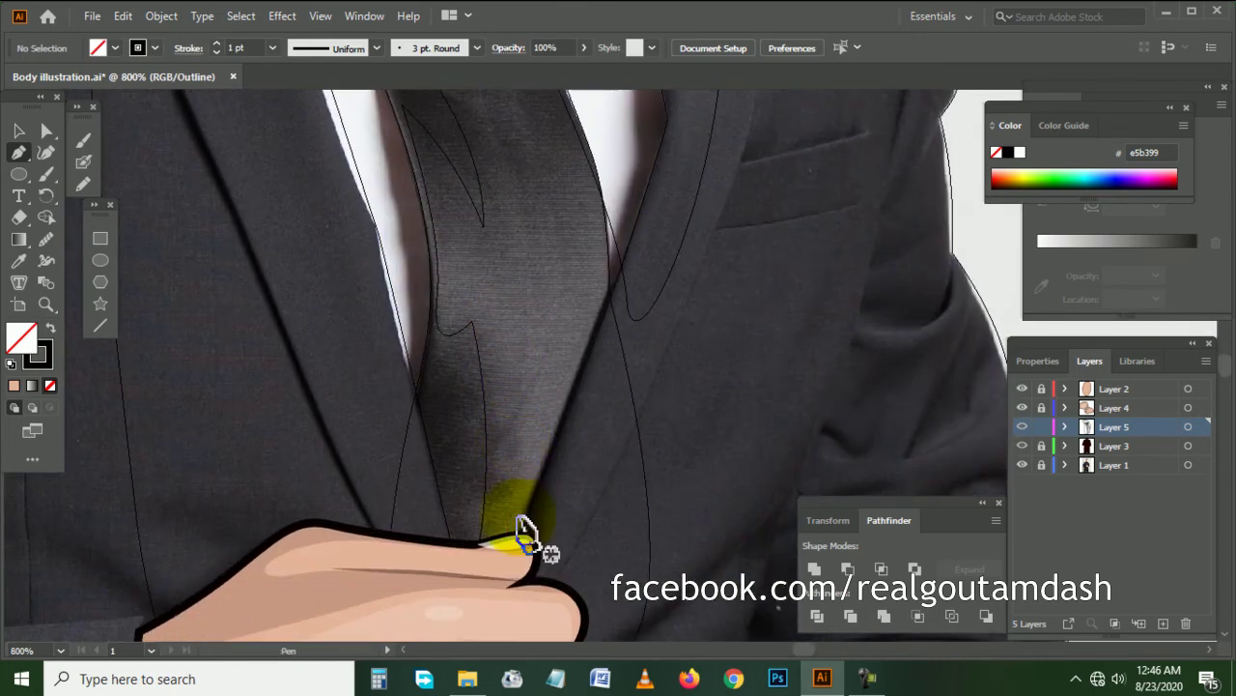
{"action": "left_click", "coordinate": [512, 591]}
{"action": "left_click", "coordinate": [512, 357]}
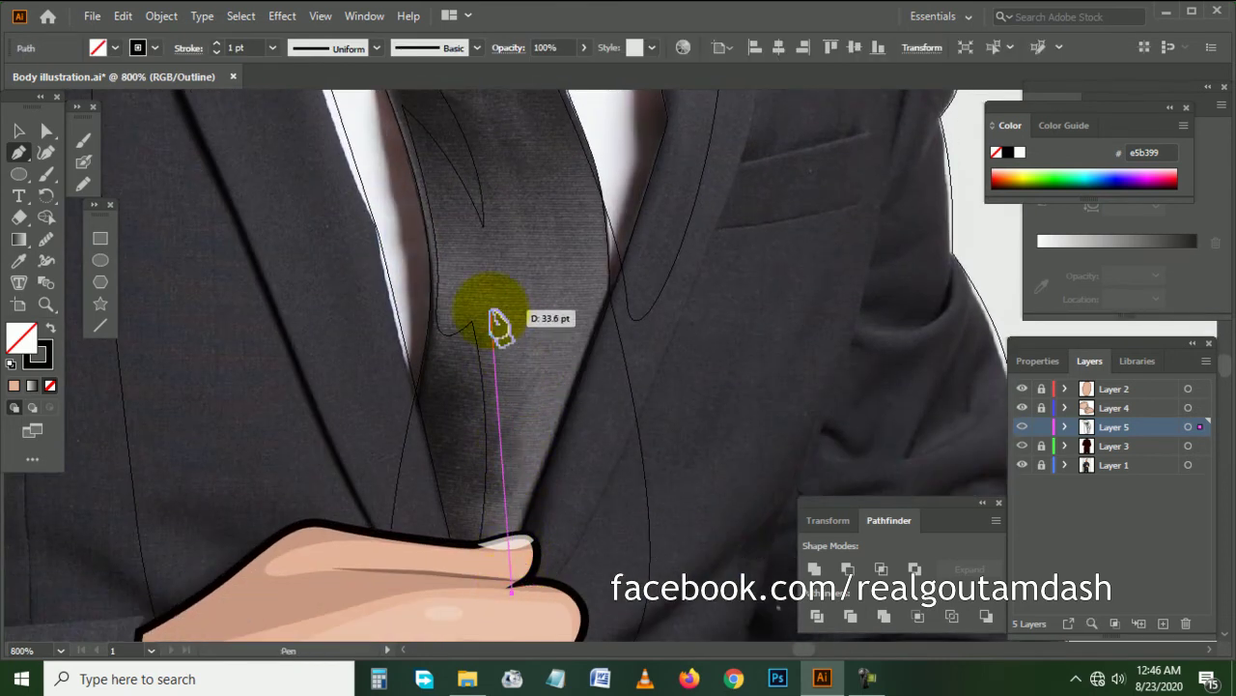
{"action": "left_click", "coordinate": [489, 309]}
{"action": "left_click_drag", "start_coordinate": [468, 259], "coordinate": [450, 220]}
{"action": "left_click_drag", "start_coordinate": [537, 270], "coordinate": [538, 267]}
{"action": "scroll", "coordinate": [539, 268], "scroll_direction": "up", "scroll_amount": 2}
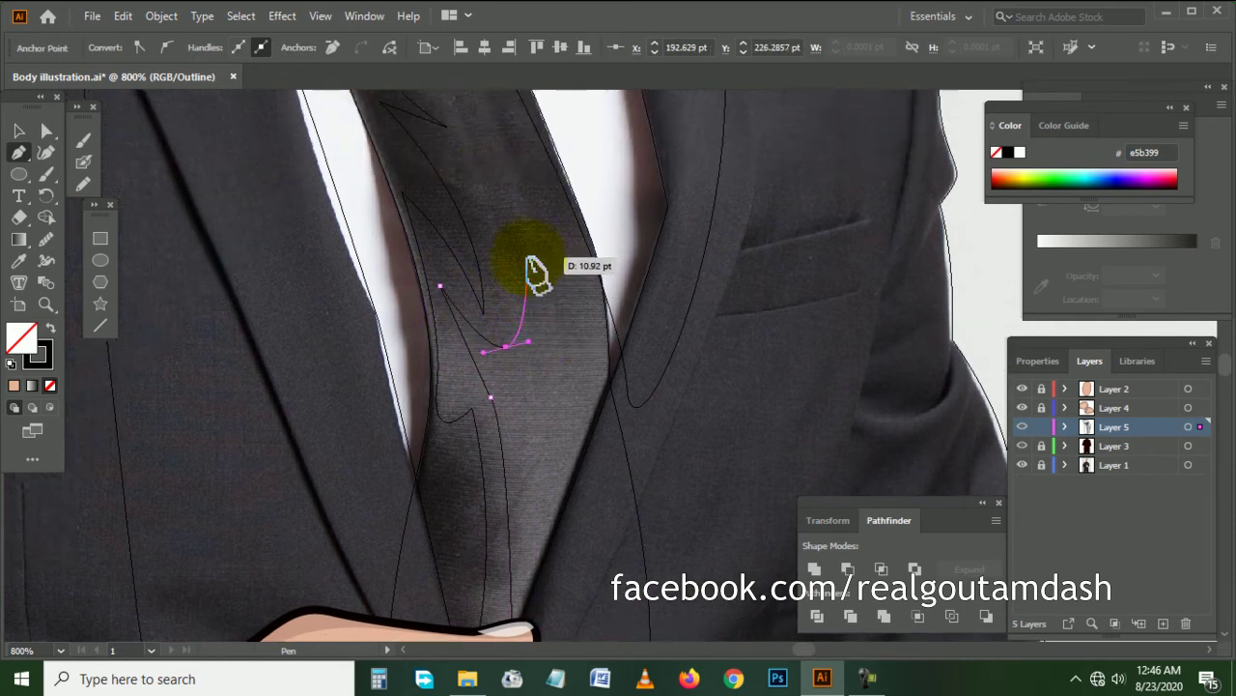
{"action": "scroll", "coordinate": [512, 261], "scroll_direction": "up", "scroll_amount": 1}
{"action": "mouse_move", "coordinate": [608, 412]}
{"action": "left_mouse_down"}
{"action": "mouse_move", "coordinate": [628, 529]}
{"action": "mouse_move", "coordinate": [532, 549]}
{"action": "left_mouse_up"}
{"action": "scroll", "coordinate": [636, 577], "scroll_direction": "down", "scroll_amount": 5}
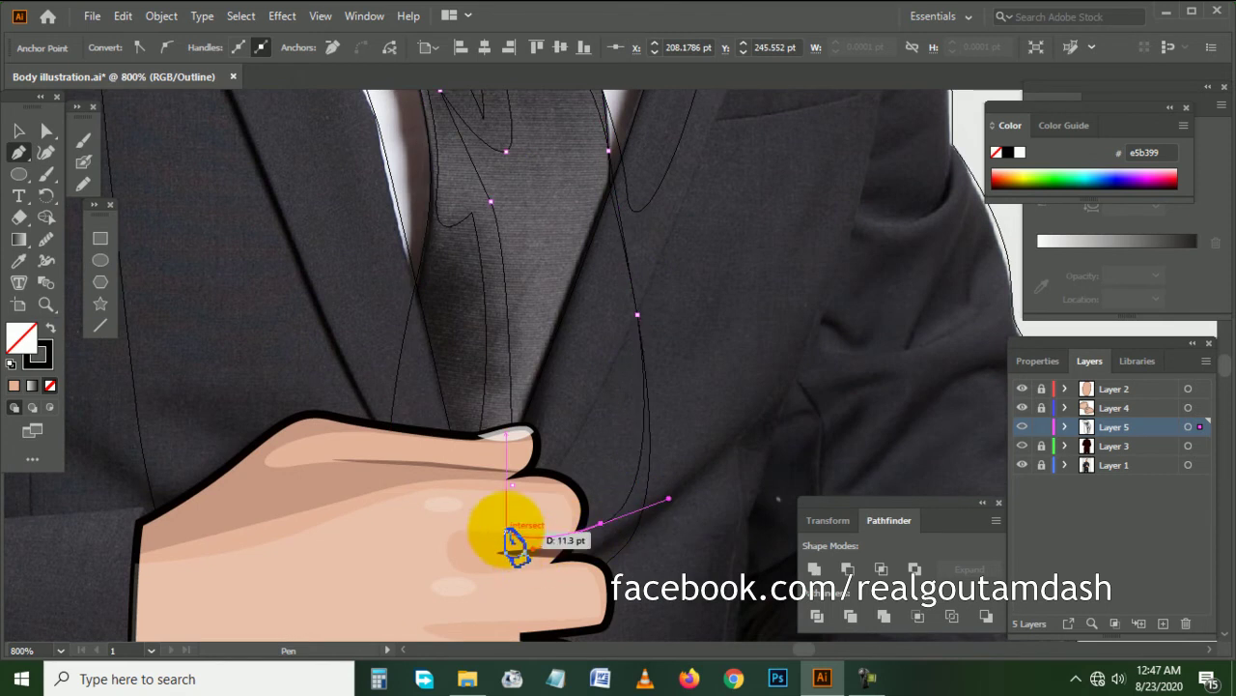
{"action": "key", "text": "ctrl+minus"}
{"action": "left_click", "coordinate": [556, 449], "text": "ctrl"}
{"action": "key", "text": "ctrl+minus"}
{"action": "key", "text": "ctrl+minus"}
{"action": "key", "text": "ctrl+minus"}
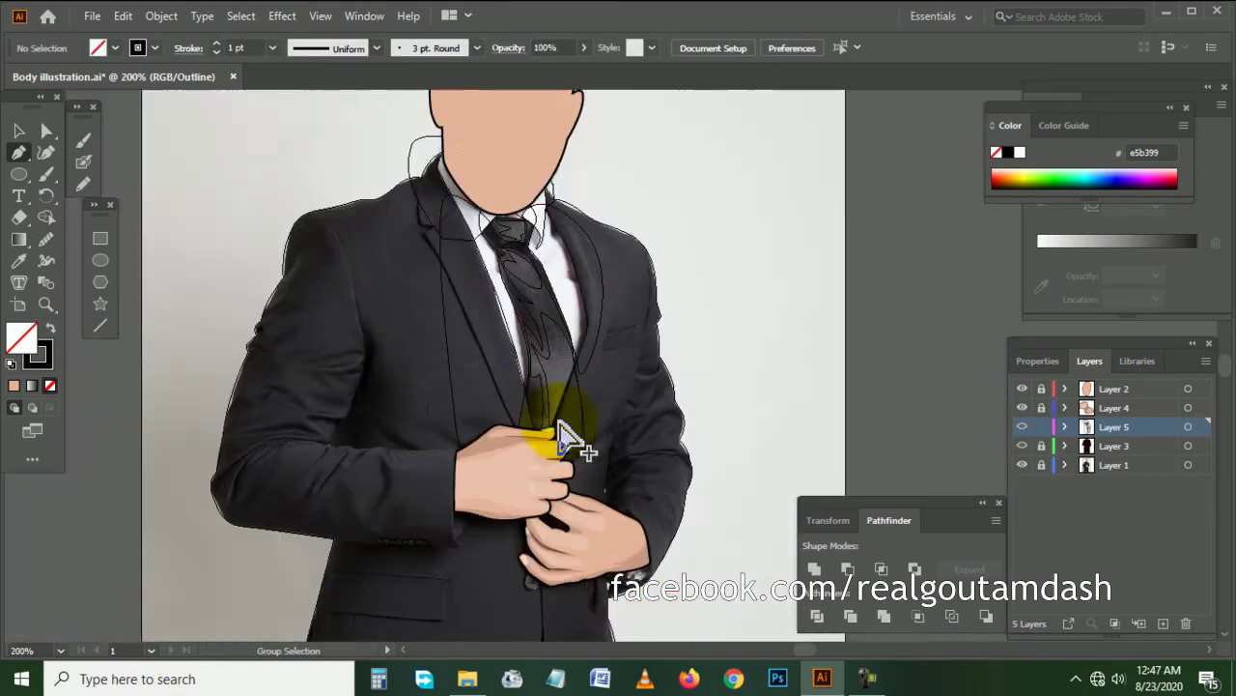
- Trace a path from the collar edge down the tie's left side to the hand and back up to the knot
{"action": "scroll", "coordinate": [455, 262], "scroll_direction": "up", "scroll_amount": 1}
{"action": "scroll", "coordinate": [455, 276], "scroll_direction": "up", "scroll_amount": 1}
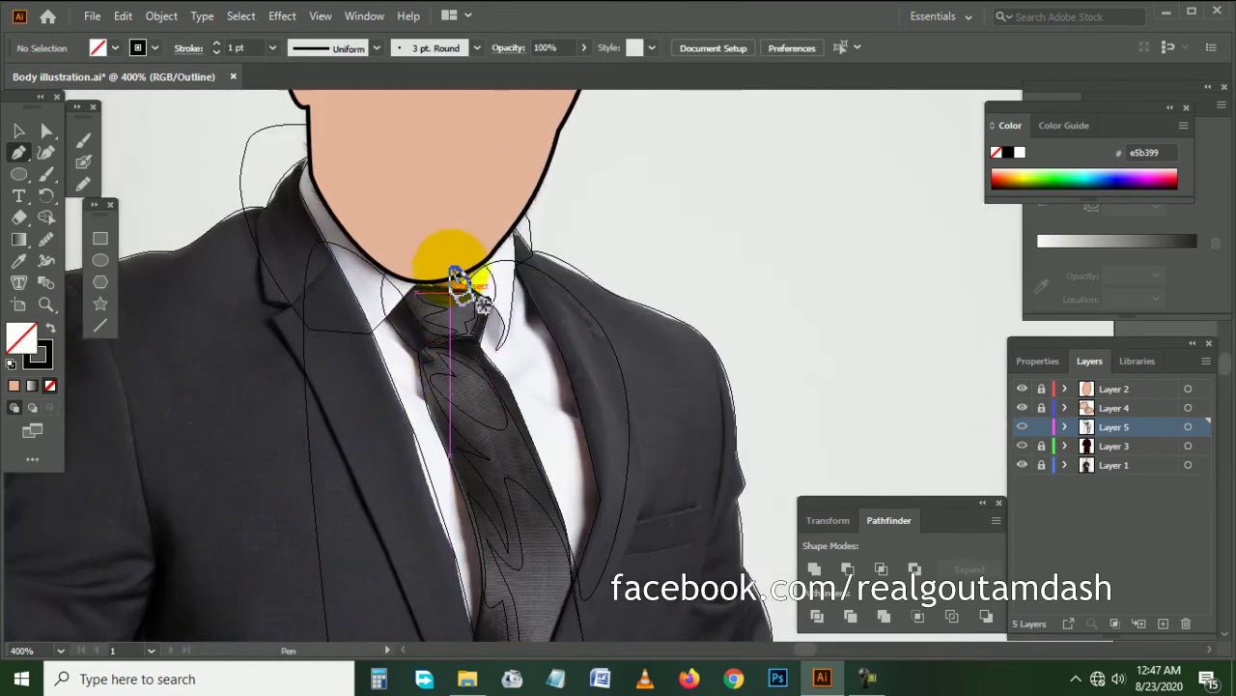
{"action": "scroll", "coordinate": [386, 295], "scroll_direction": "up", "scroll_amount": 1}
{"action": "scroll", "coordinate": [372, 306], "scroll_direction": "up", "scroll_amount": 1}
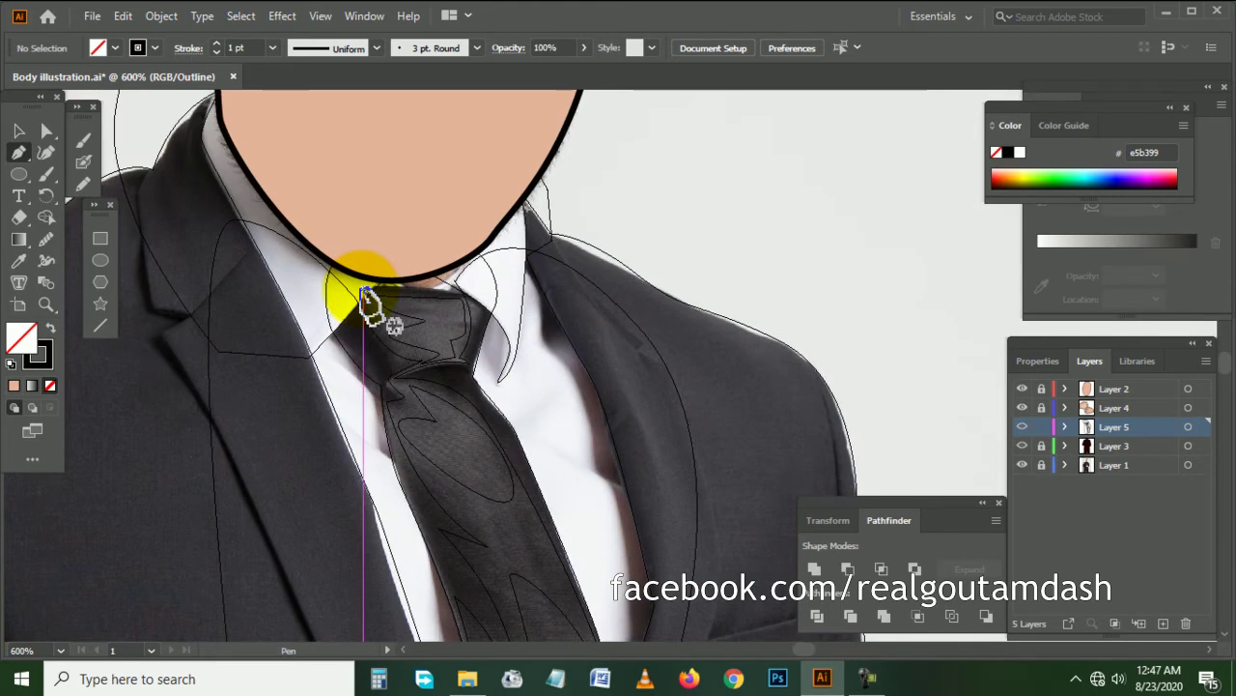
{"action": "scroll", "coordinate": [337, 367], "scroll_direction": "up", "scroll_amount": 1}
{"action": "scroll", "coordinate": [325, 362], "scroll_direction": "up", "scroll_amount": 1}
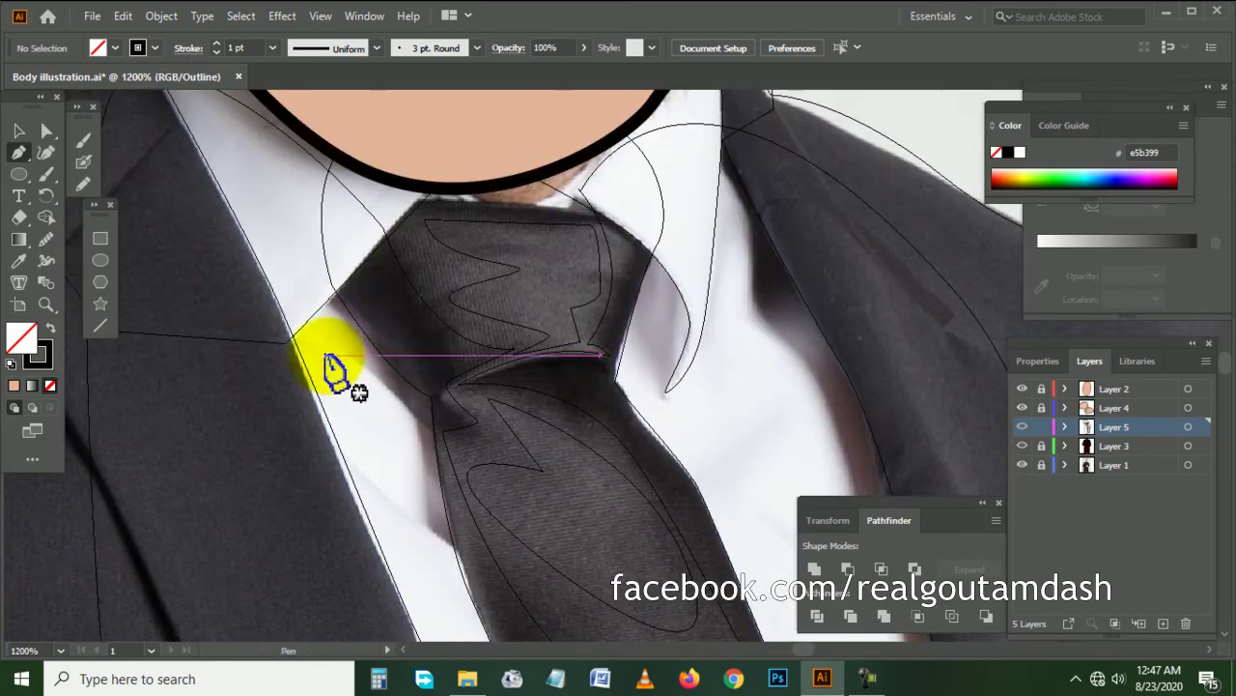
{"action": "left_click", "coordinate": [307, 307]}
{"action": "mouse_move", "coordinate": [416, 410]}
{"action": "left_mouse_down"}
{"action": "mouse_move", "coordinate": [413, 441]}
{"action": "mouse_move", "coordinate": [431, 410]}
{"action": "left_mouse_up"}
{"action": "scroll", "coordinate": [414, 442], "scroll_direction": "down", "scroll_amount": 2}
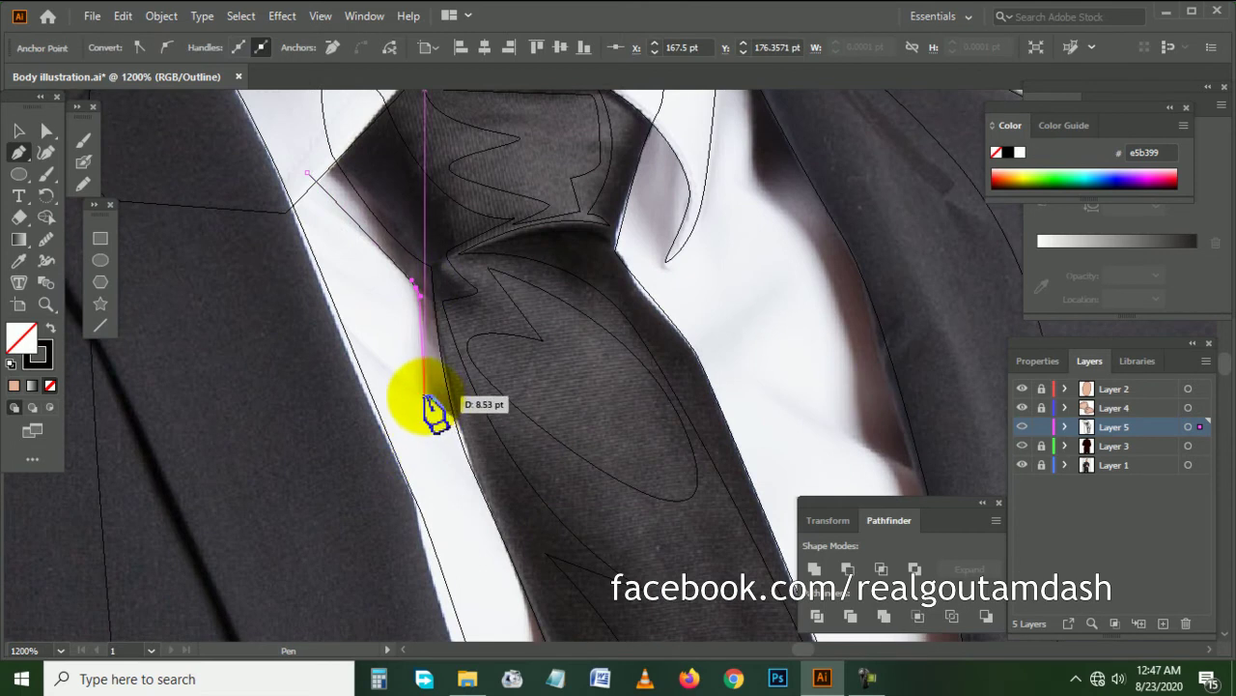
{"action": "left_click", "coordinate": [428, 384]}
{"action": "left_click", "coordinate": [367, 345]}
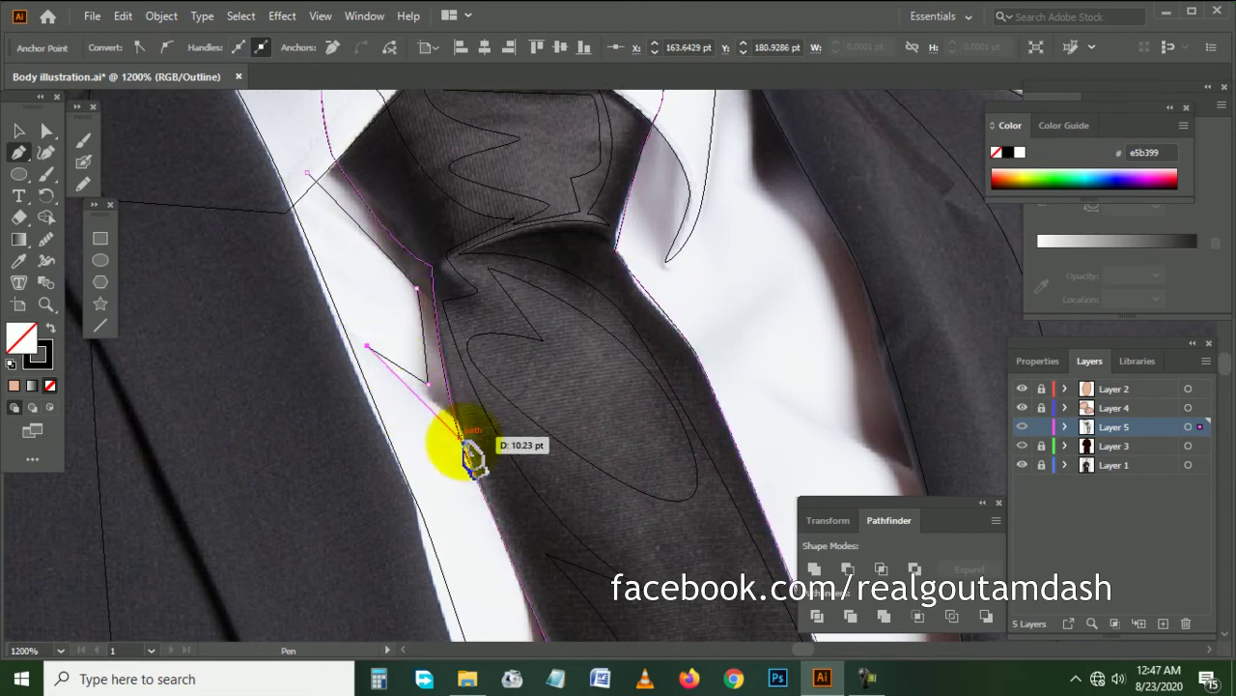
{"action": "left_click", "coordinate": [505, 469]}
{"action": "key", "text": "ctrl+minus"}
{"action": "key", "text": "ctrl+minus"}
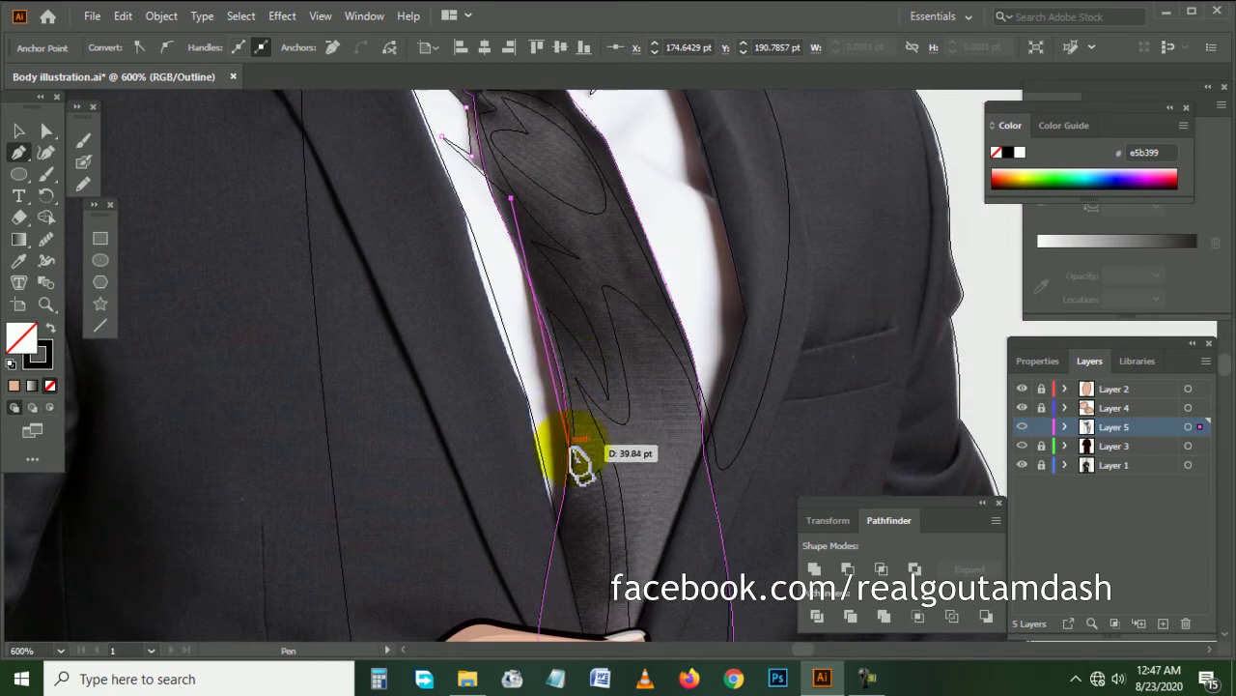
{"action": "left_click_drag", "start_coordinate": [548, 539], "coordinate": [533, 623]}
{"action": "scroll", "coordinate": [628, 570], "scroll_direction": "right", "scroll_amount": 2}
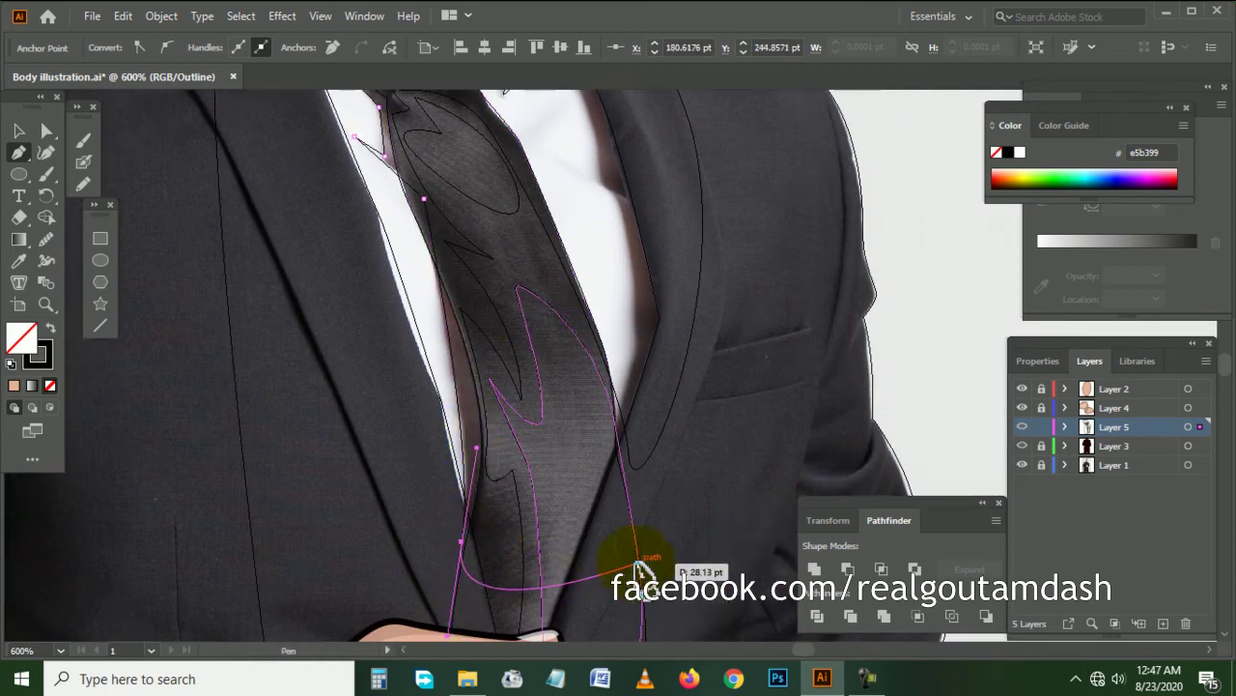
{"action": "scroll", "coordinate": [623, 555], "scroll_direction": "up", "scroll_amount": 3}
{"action": "left_click_drag", "start_coordinate": [558, 493], "coordinate": [502, 328]}
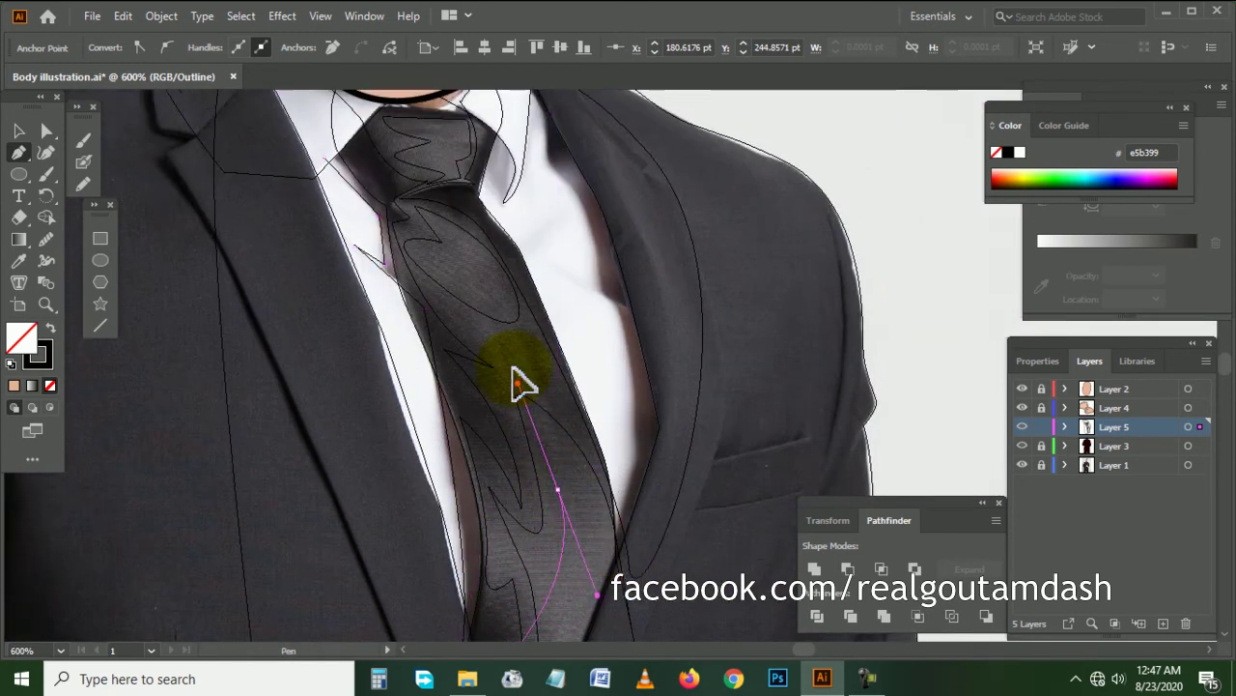
{"action": "scroll", "coordinate": [488, 329], "scroll_direction": "up", "scroll_amount": 3}
{"action": "scroll", "coordinate": [462, 307], "scroll_direction": "up", "scroll_amount": 2}
{"action": "left_click_drag", "start_coordinate": [284, 170], "coordinate": [237, 282]}
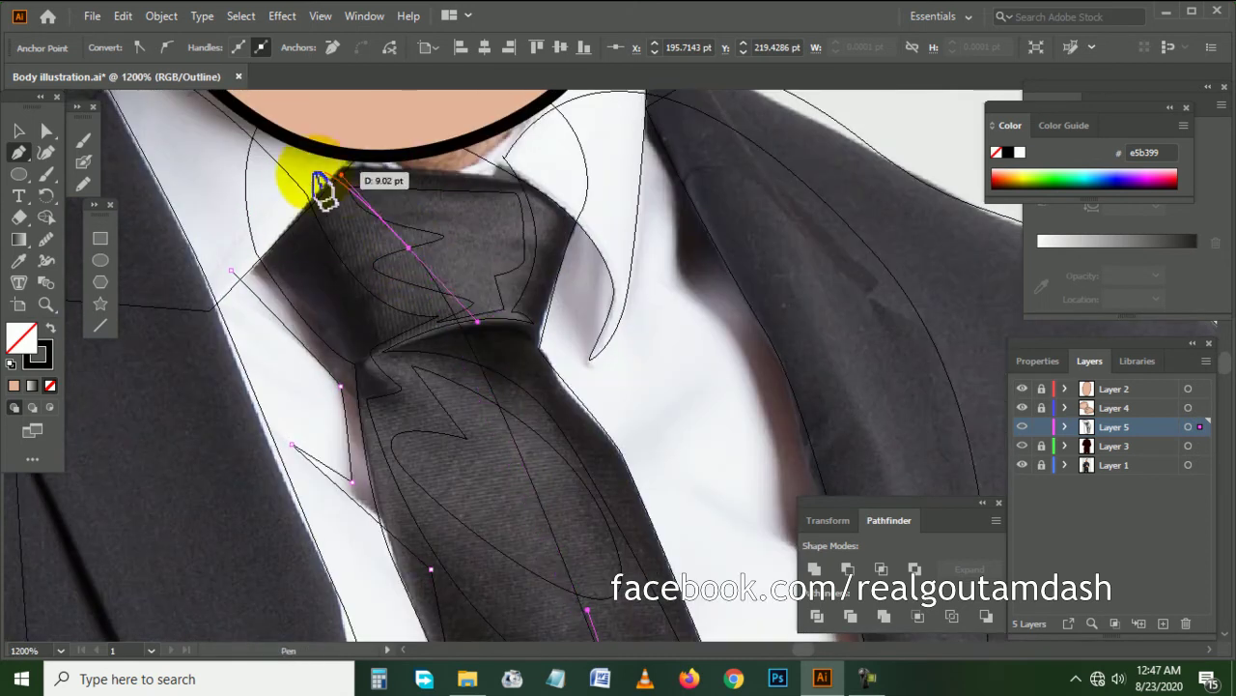
{"action": "left_click", "coordinate": [212, 254], "text": "ctrl"}
{"action": "scroll", "coordinate": [525, 289], "scroll_direction": "right", "scroll_amount": 3}
{"action": "scroll", "coordinate": [551, 290], "scroll_direction": "up", "scroll_amount": 1}
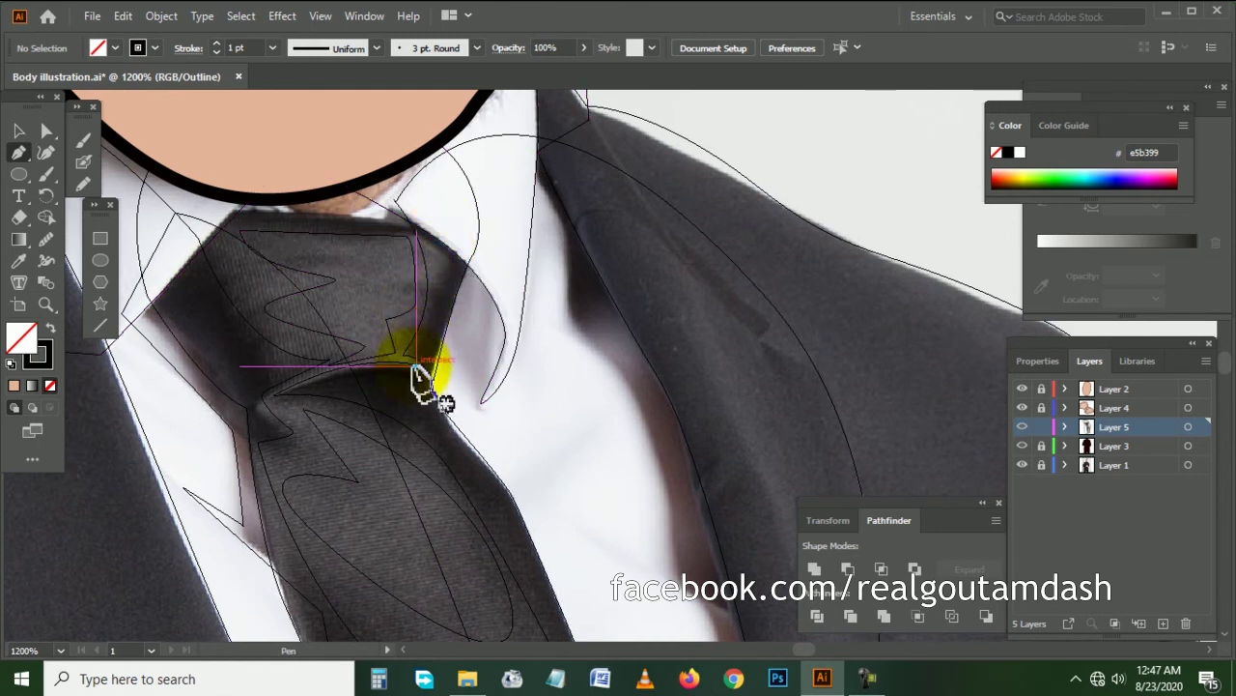
- Trace a closed outline of the right lapel from beside the tie, over the shoulder, to the knot
{"action": "left_click", "coordinate": [382, 345]}
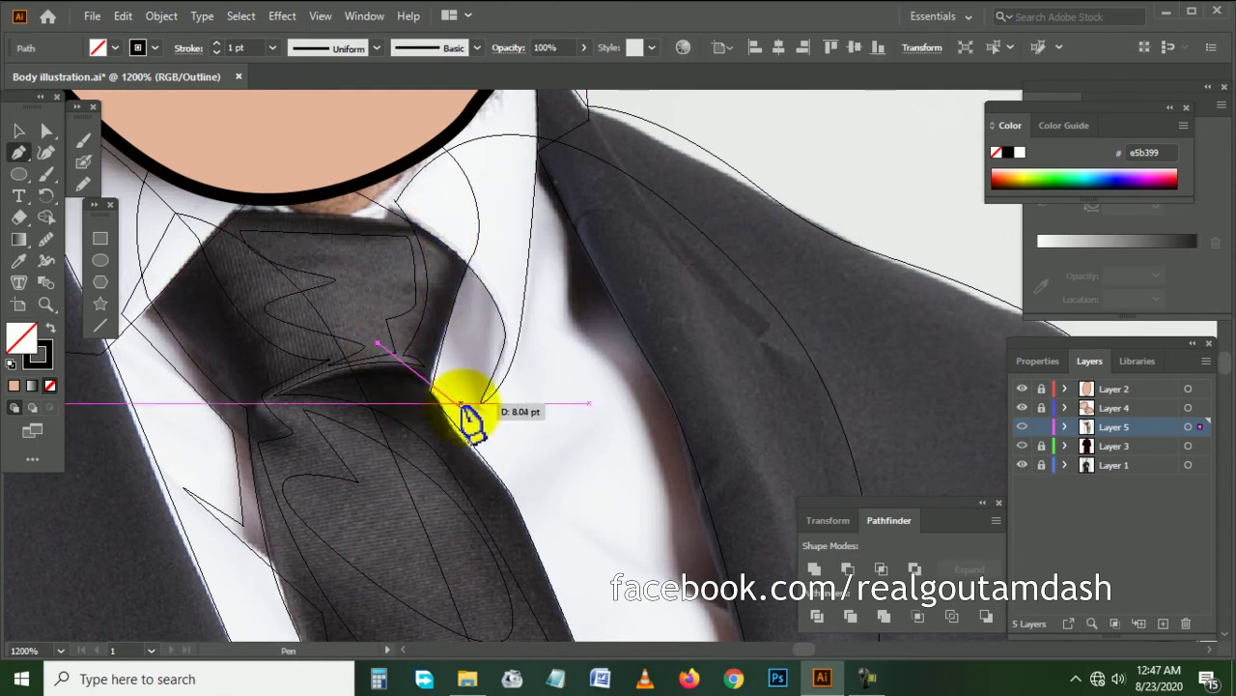
{"action": "left_click", "coordinate": [481, 406]}
{"action": "mouse_move", "coordinate": [513, 292]}
{"action": "left_mouse_down"}
{"action": "mouse_move", "coordinate": [571, 309]}
{"action": "mouse_move", "coordinate": [558, 469]}
{"action": "left_mouse_up"}
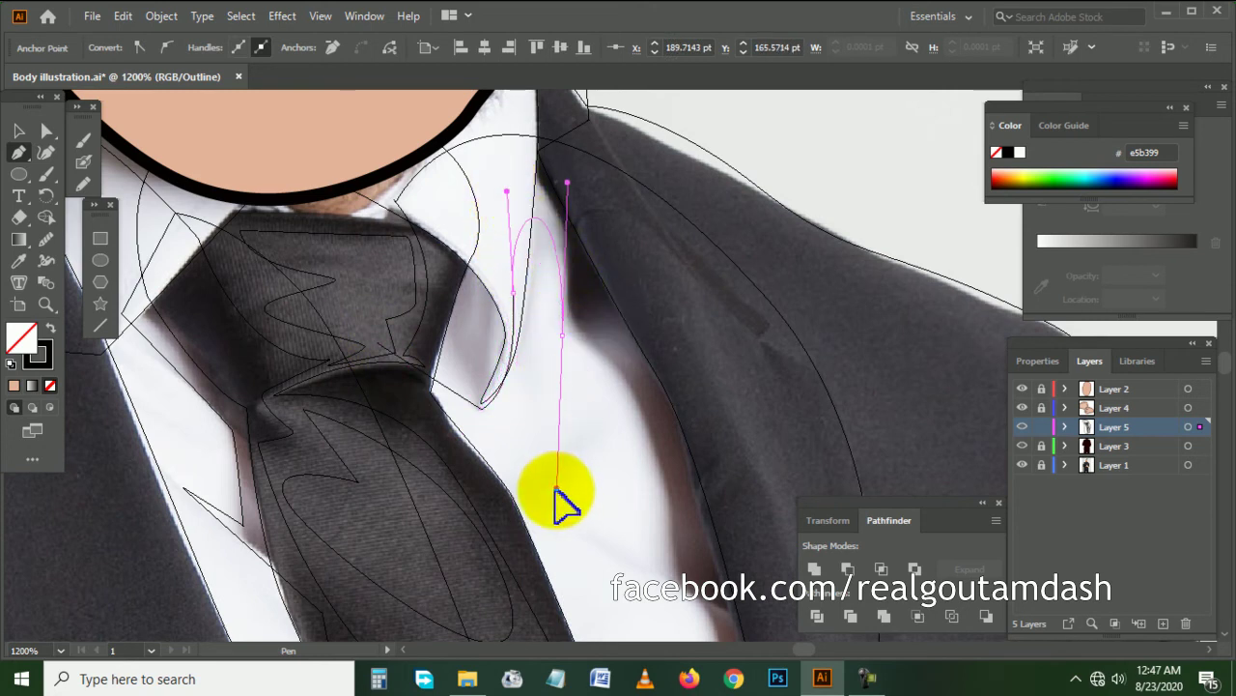
{"action": "scroll", "coordinate": [593, 337], "scroll_direction": "down", "scroll_amount": 3}
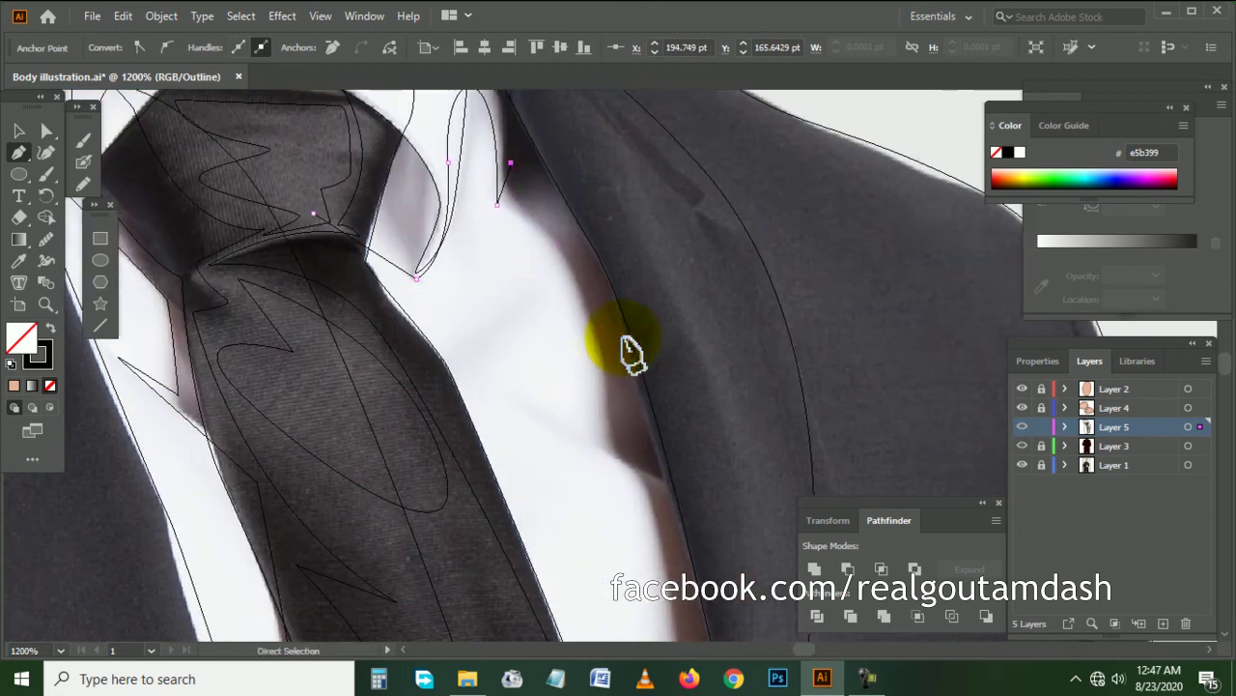
{"action": "left_click_drag", "start_coordinate": [618, 462], "coordinate": [612, 608]}
{"action": "left_click", "coordinate": [617, 456], "text": "alt"}
{"action": "scroll", "coordinate": [645, 435], "scroll_direction": "down", "scroll_amount": 2}
{"action": "scroll", "coordinate": [654, 406], "scroll_direction": "down", "scroll_amount": 5}
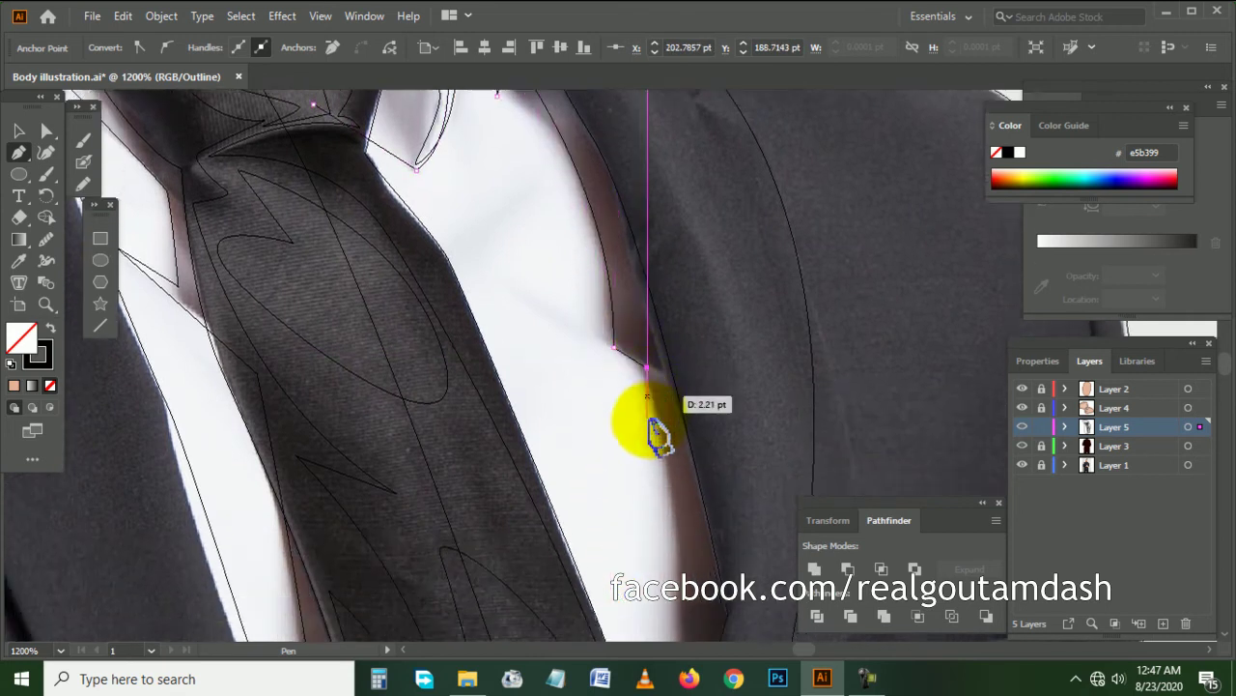
{"action": "scroll", "coordinate": [666, 416], "scroll_direction": "down", "scroll_amount": 3}
{"action": "scroll", "coordinate": [694, 433], "scroll_direction": "down", "scroll_amount": 1}
{"action": "scroll", "coordinate": [689, 414], "scroll_direction": "down", "scroll_amount": 1}
{"action": "left_click_drag", "start_coordinate": [643, 503], "coordinate": [594, 636]}
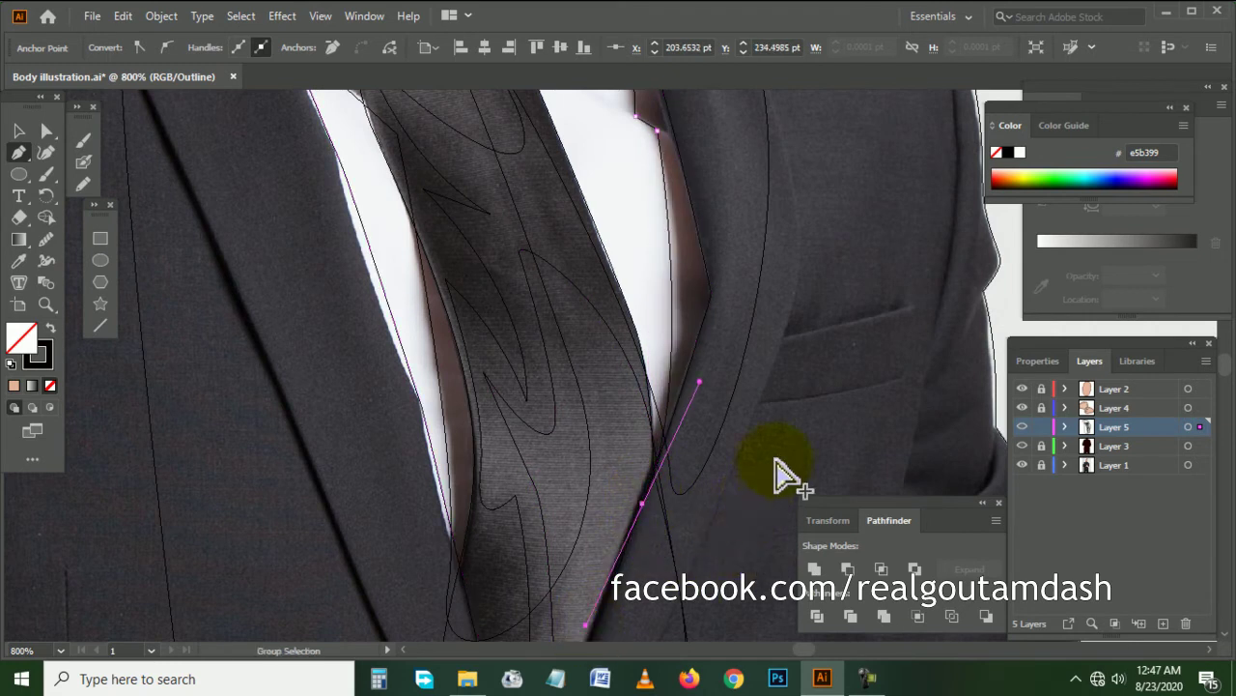
{"action": "scroll", "coordinate": [787, 474], "scroll_direction": "down", "scroll_amount": 1}
{"action": "left_click_drag", "start_coordinate": [787, 422], "coordinate": [778, 300]}
{"action": "scroll", "coordinate": [744, 271], "scroll_direction": "up", "scroll_amount": 3}
{"action": "scroll", "coordinate": [629, 187], "scroll_direction": "up", "scroll_amount": 1}
{"action": "mouse_move", "coordinate": [629, 188]}
{"action": "left_mouse_down"}
{"action": "mouse_move", "coordinate": [566, 125]}
{"action": "mouse_move", "coordinate": [365, 204]}
{"action": "left_mouse_up"}
{"action": "scroll", "coordinate": [502, 160], "scroll_direction": "up", "scroll_amount": 2}
{"action": "scroll", "coordinate": [511, 152], "scroll_direction": "down", "scroll_amount": 1}
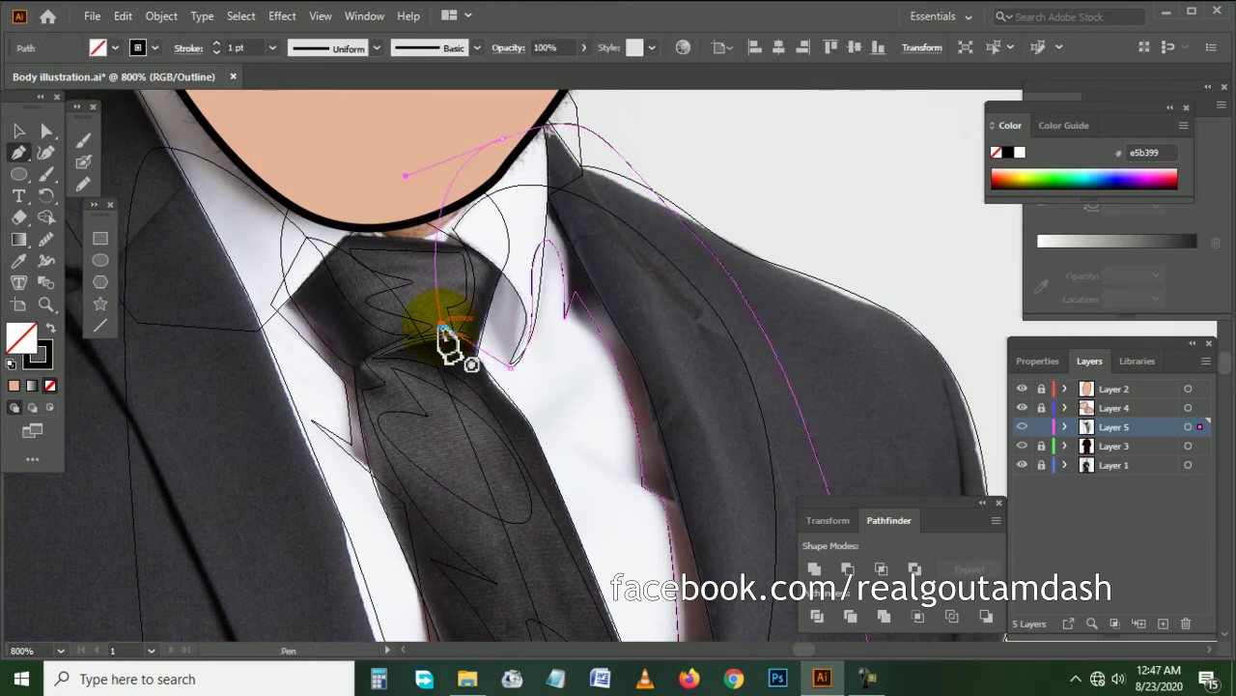
{"action": "left_click", "coordinate": [386, 193], "text": "ctrl"}
{"action": "scroll", "coordinate": [549, 377], "scroll_direction": "down", "scroll_amount": 2}
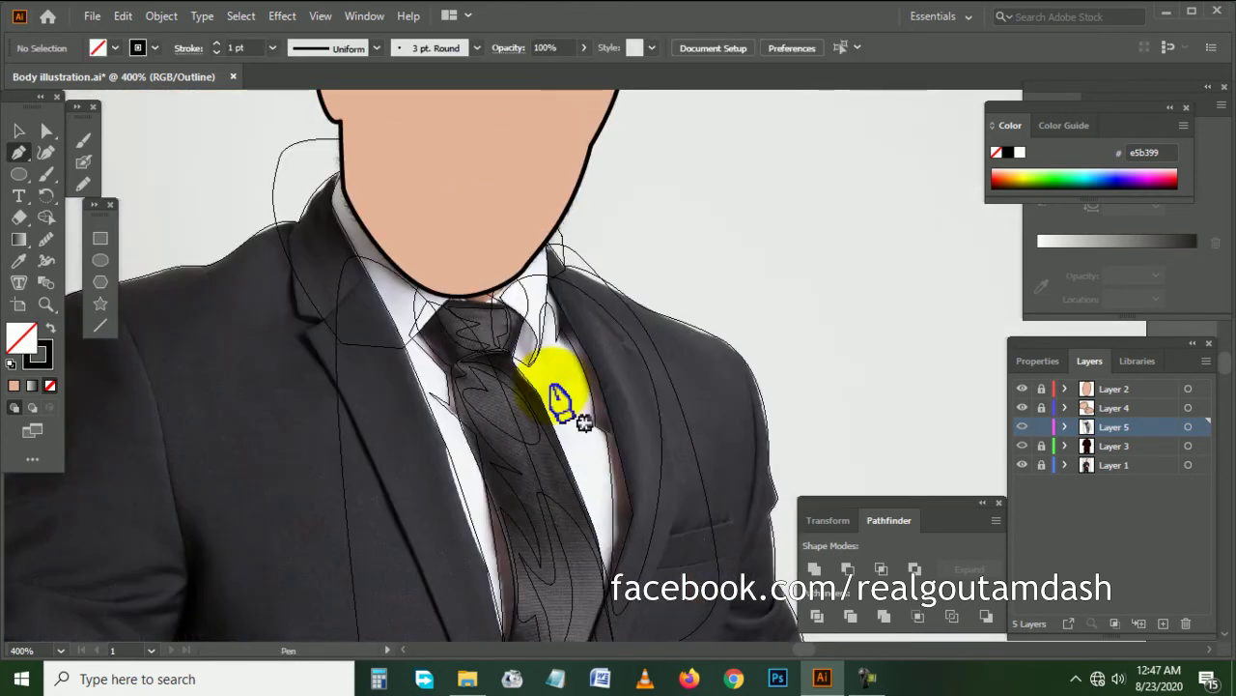
{"action": "scroll", "coordinate": [502, 377], "scroll_direction": "down", "scroll_amount": 1}
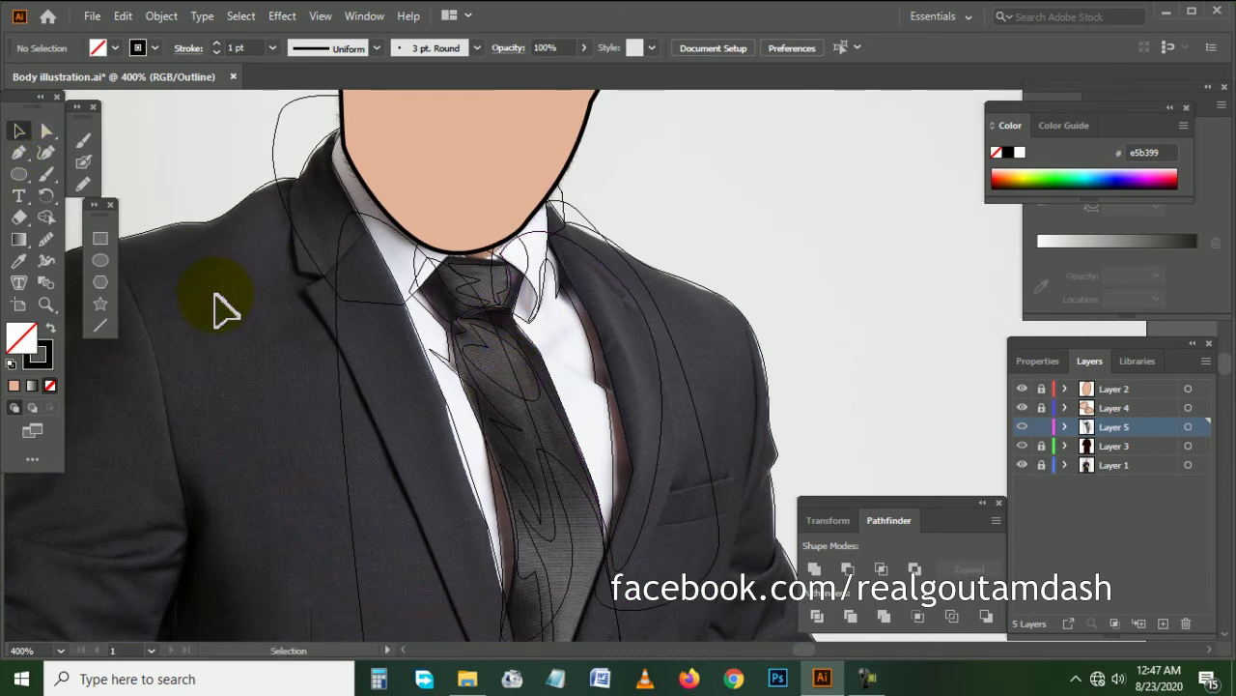
- Preview Layer 5 with thick strokes and give the shirt-front path a pure white ffffff fill
{"action": "left_click", "coordinate": [1022, 427], "text": "ctrl"}
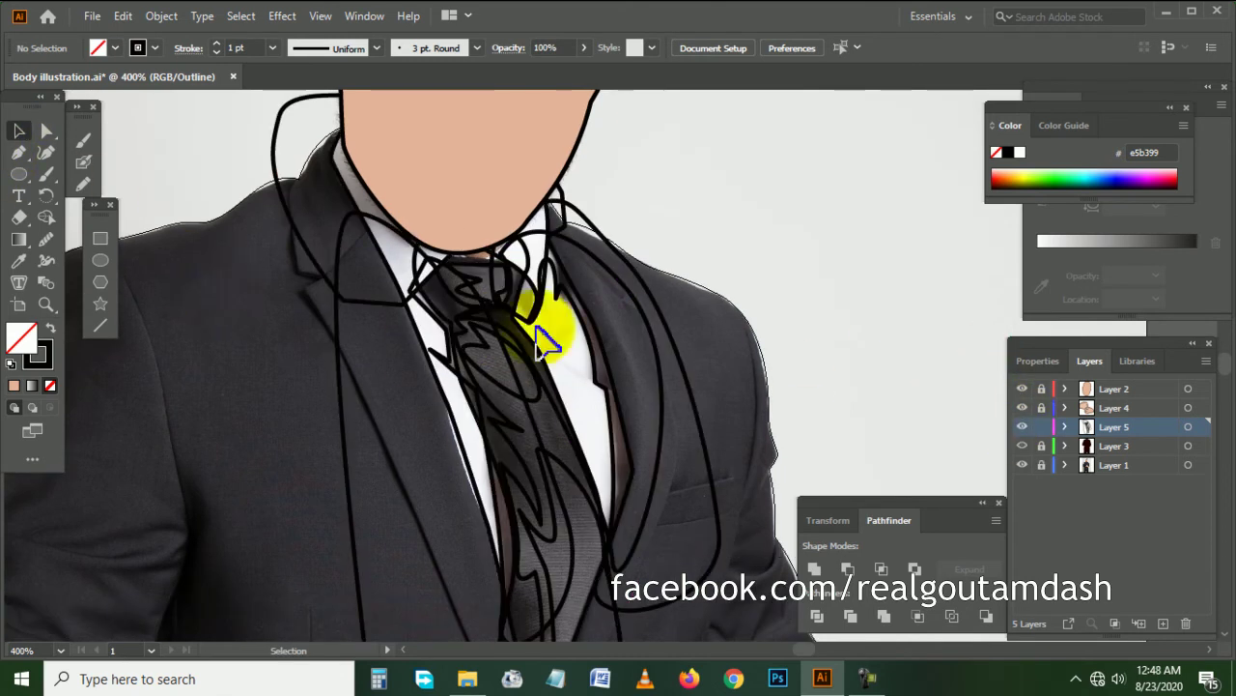
{"action": "scroll", "coordinate": [409, 337], "scroll_direction": "up", "scroll_amount": 1}
{"action": "left_click", "coordinate": [423, 357]}
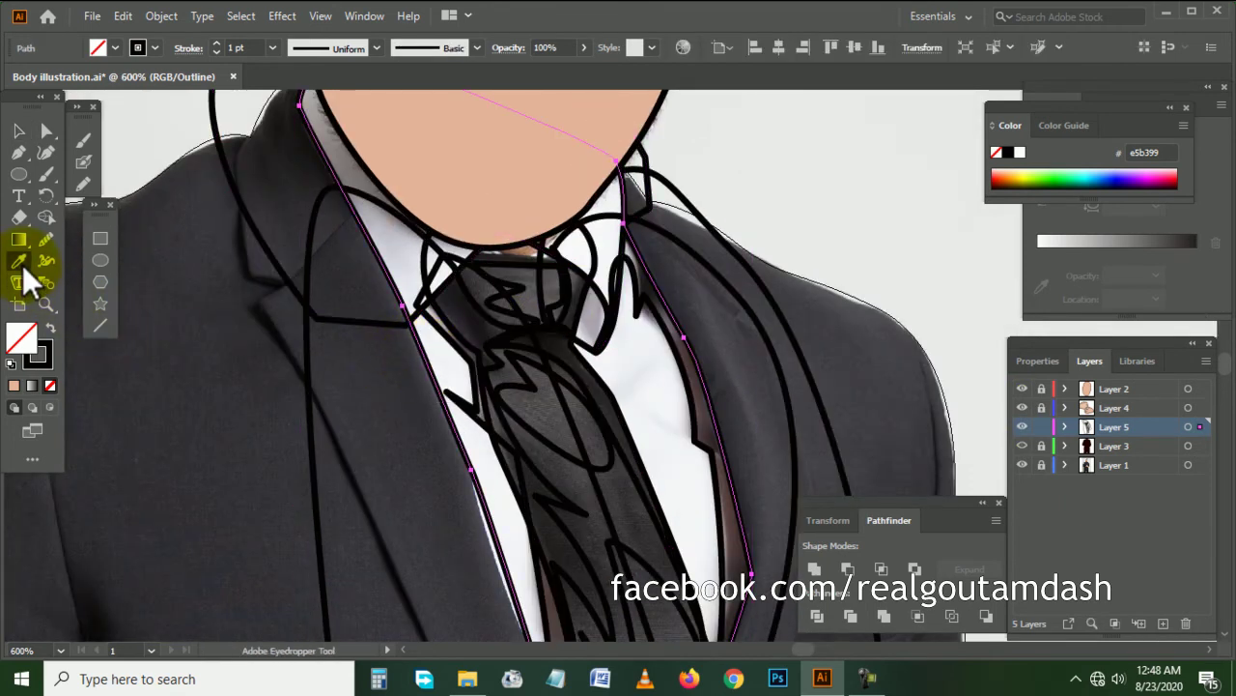
{"action": "scroll", "coordinate": [383, 356], "scroll_direction": "down", "scroll_amount": 2}
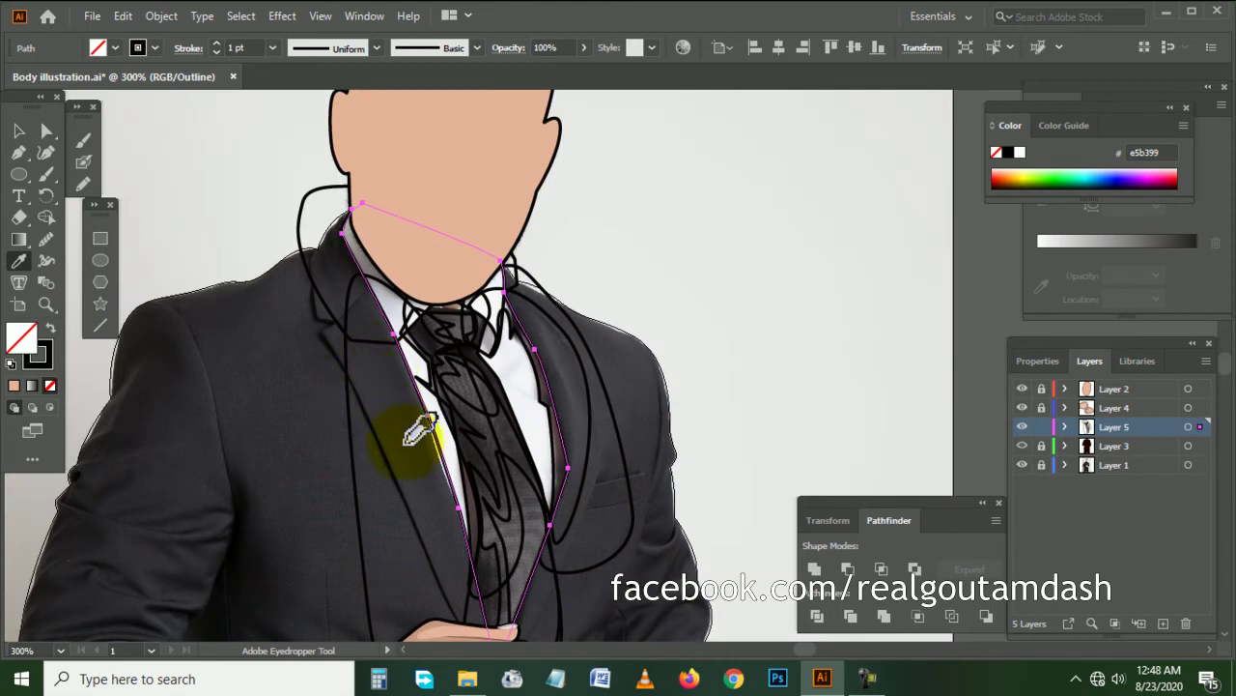
{"action": "scroll", "coordinate": [415, 433], "scroll_direction": "down", "scroll_amount": 1}
{"action": "scroll", "coordinate": [428, 422], "scroll_direction": "up", "scroll_amount": 1}
{"action": "scroll", "coordinate": [435, 352], "scroll_direction": "up", "scroll_amount": 1}
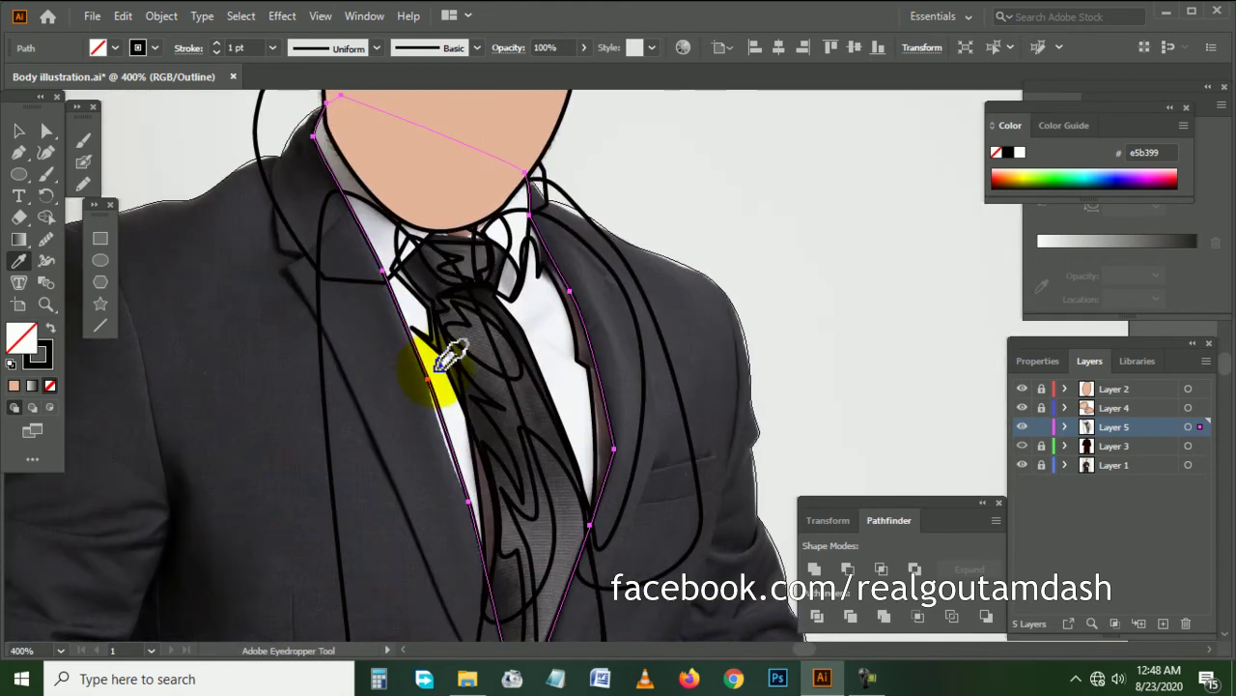
{"action": "left_click", "coordinate": [437, 367]}
{"action": "double_click", "coordinate": [23, 338]}
{"action": "left_click_drag", "start_coordinate": [381, 287], "coordinate": [382, 218]}
{"action": "left_click", "coordinate": [779, 224]}
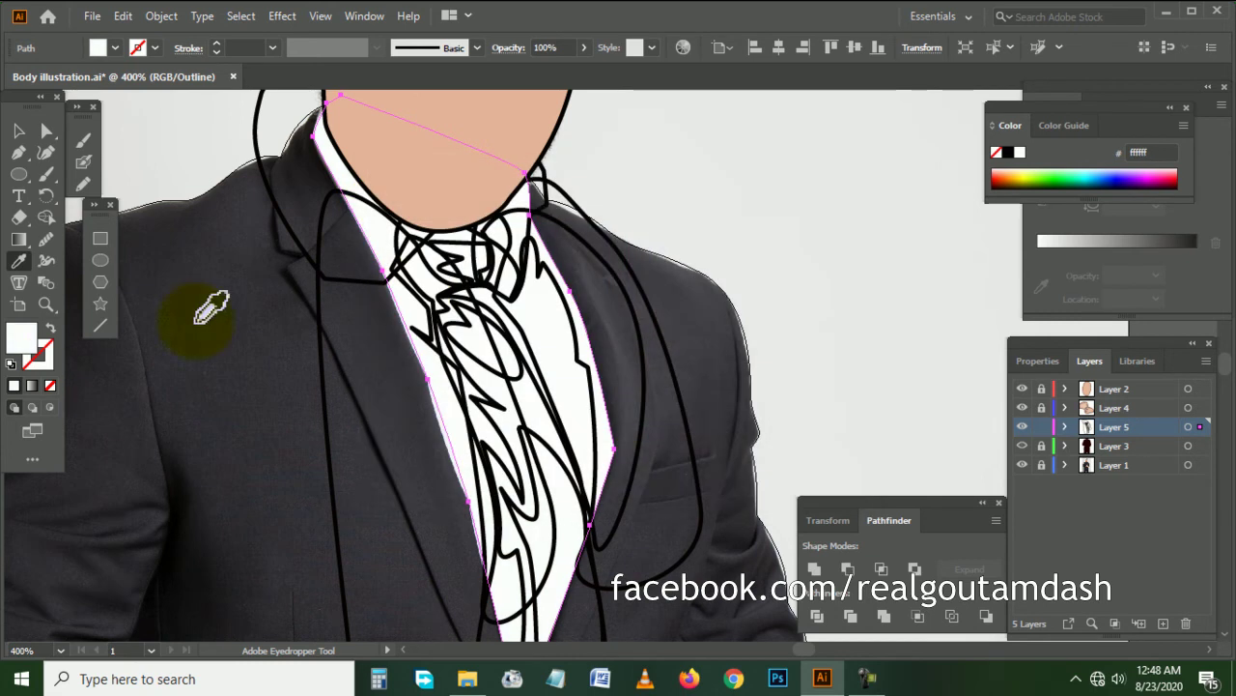
- Set the shirt shape's stroke colour to black 000000
{"action": "left_click", "coordinate": [16, 385]}
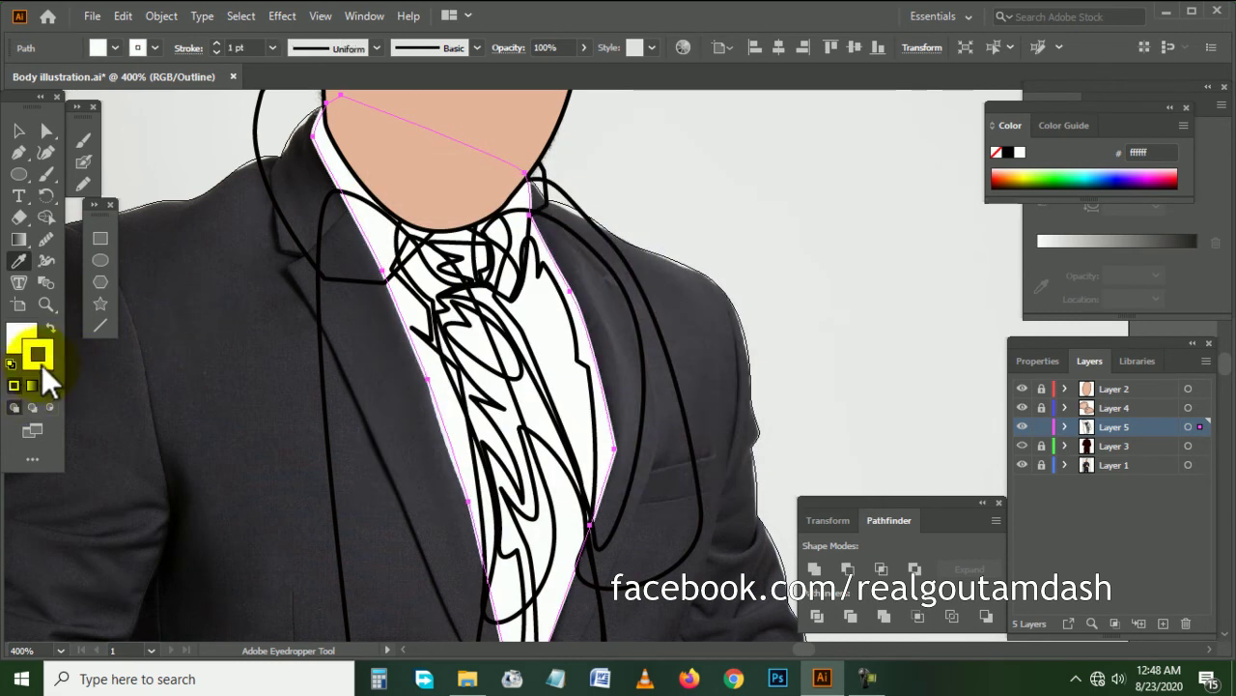
{"action": "double_click", "coordinate": [42, 364]}
{"action": "left_click_drag", "start_coordinate": [482, 349], "coordinate": [556, 436]}
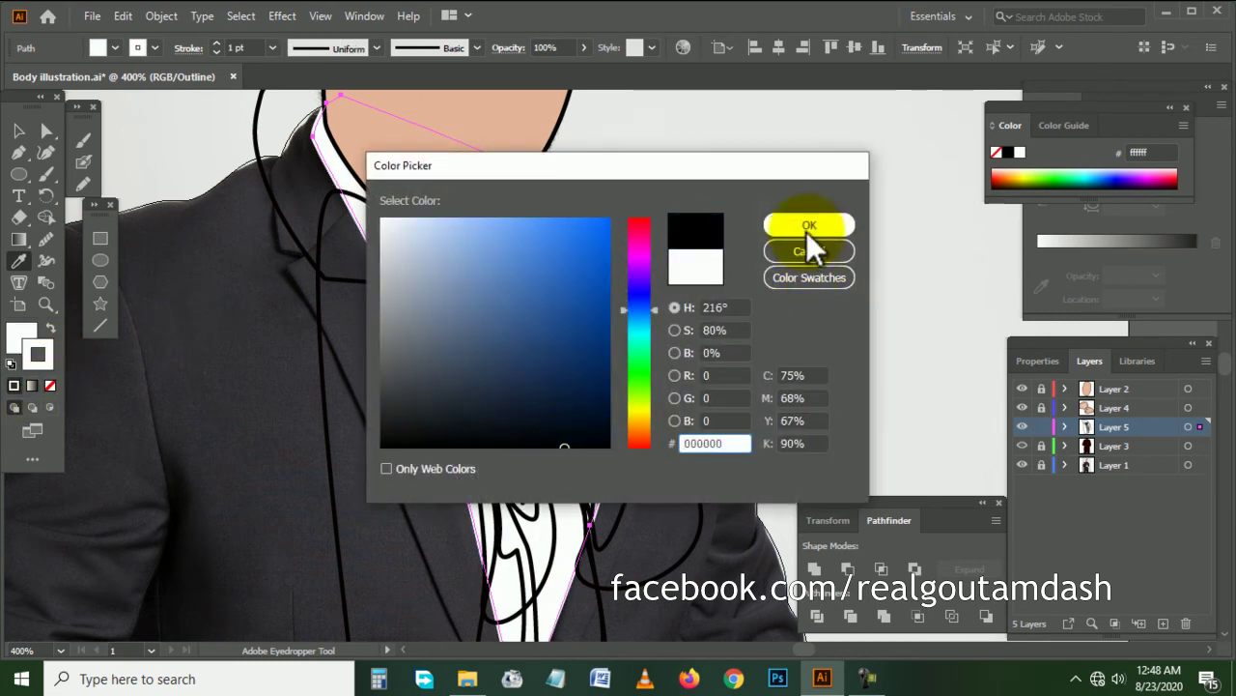
{"action": "left_click", "coordinate": [807, 232]}
- Duplicate the shirt shape and intersect it with the lapel and collar path using Pathfinder
{"action": "scroll", "coordinate": [222, 299], "scroll_direction": "down", "scroll_amount": 2}
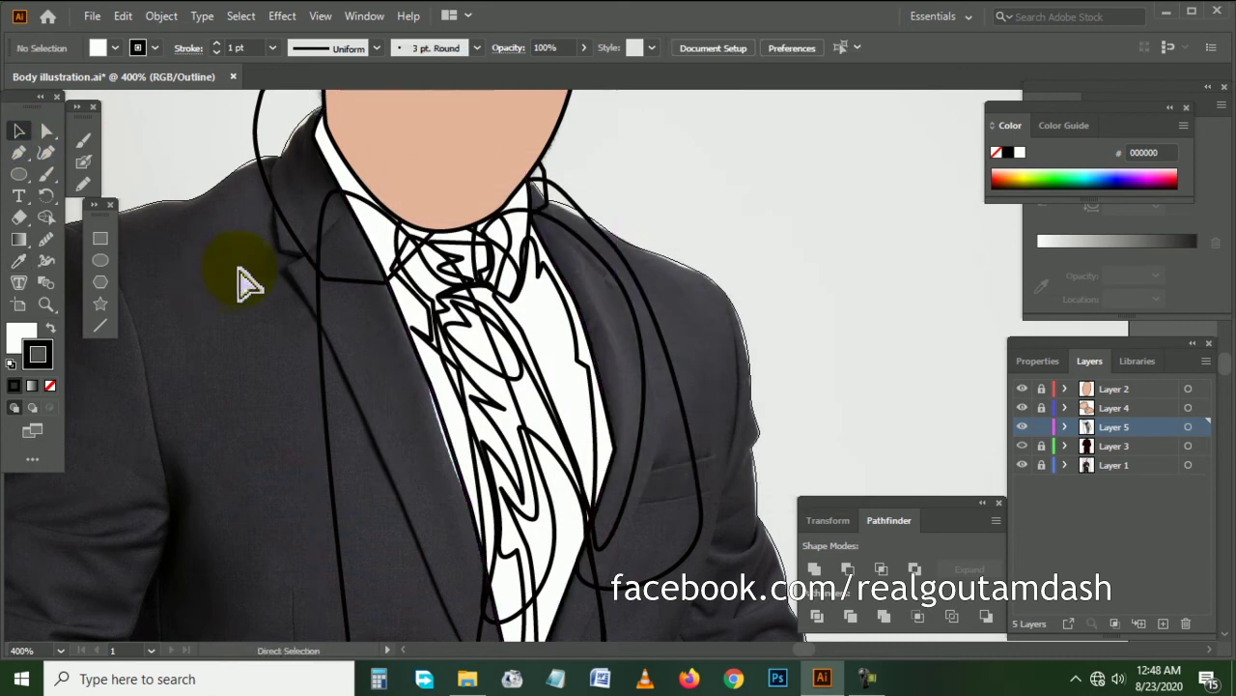
{"action": "scroll", "coordinate": [241, 276], "scroll_direction": "up", "scroll_amount": 1}
{"action": "scroll", "coordinate": [312, 207], "scroll_direction": "up", "scroll_amount": 2}
{"action": "scroll", "coordinate": [331, 248], "scroll_direction": "up", "scroll_amount": 1}
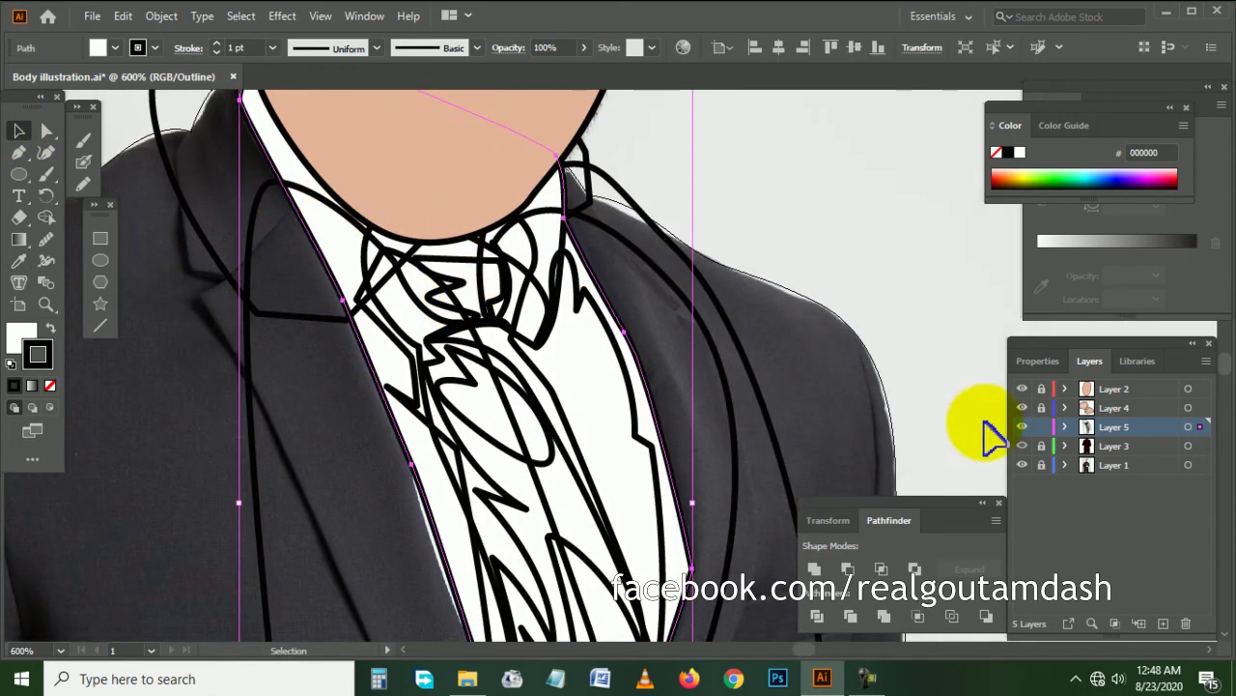
{"action": "left_click", "coordinate": [1064, 426]}
{"action": "scroll", "coordinate": [483, 344], "scroll_direction": "down", "scroll_amount": 1}
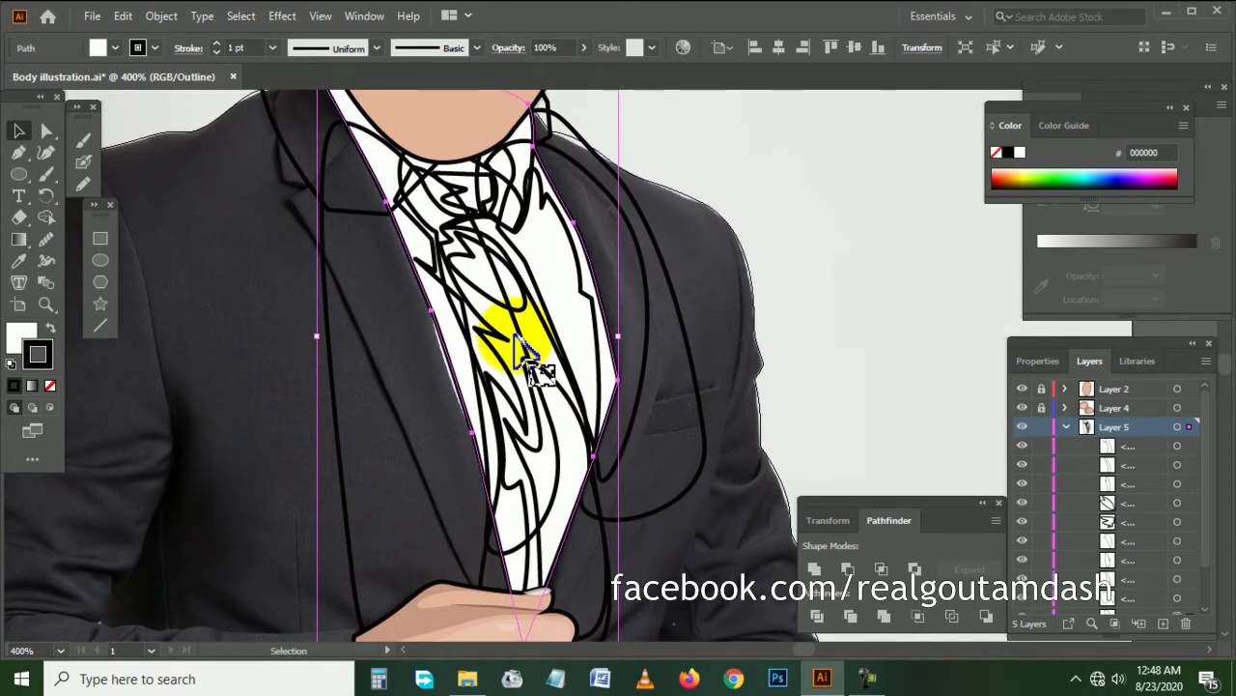
{"action": "scroll", "coordinate": [1126, 545], "scroll_direction": "down", "scroll_amount": 2}
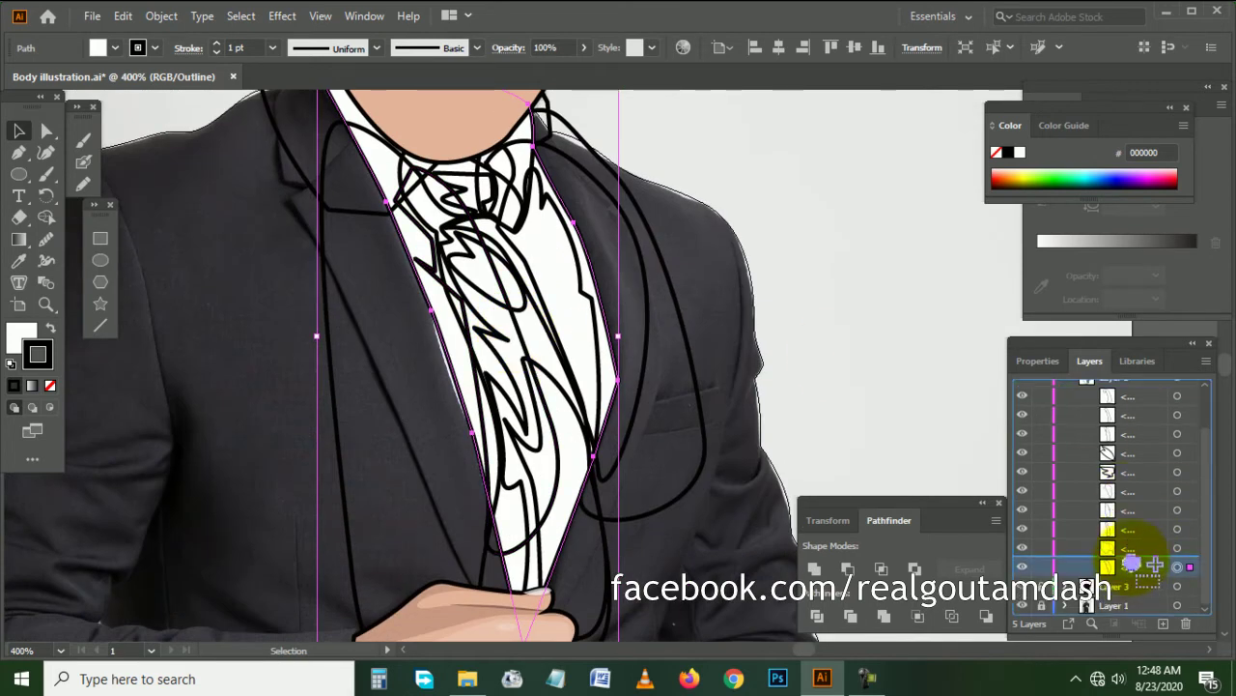
{"action": "left_click_drag", "start_coordinate": [745, 399], "coordinate": [423, 389]}
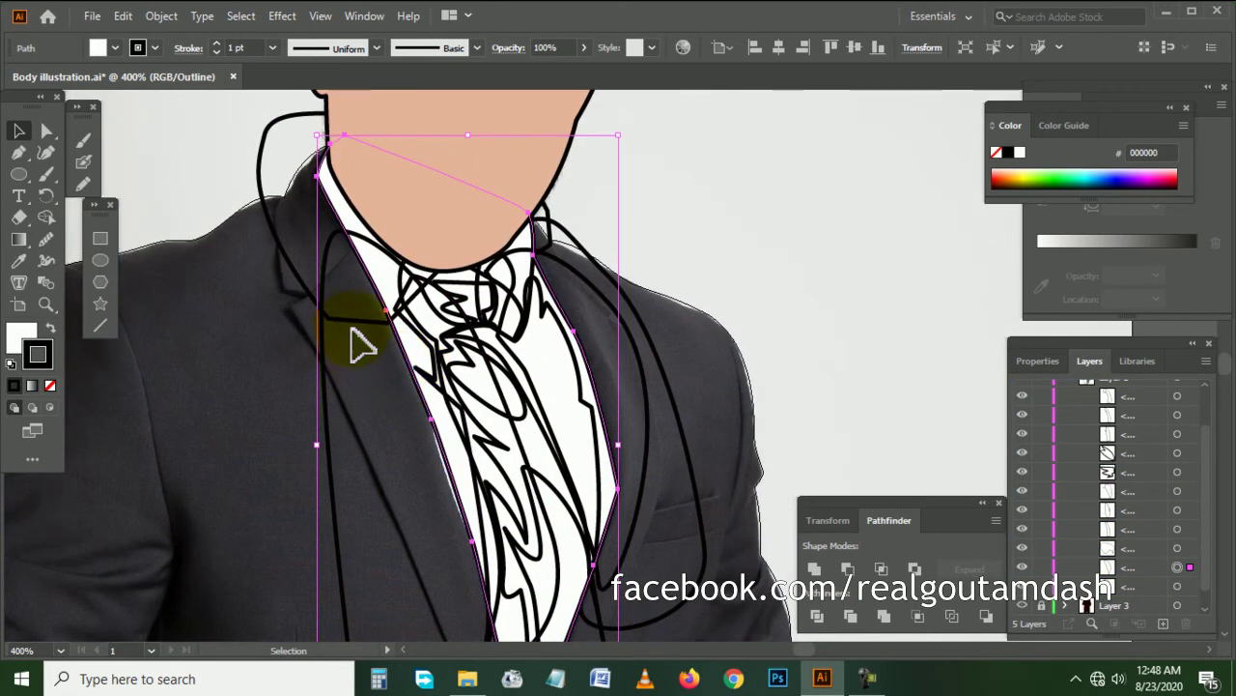
{"action": "left_click", "coordinate": [356, 322]}
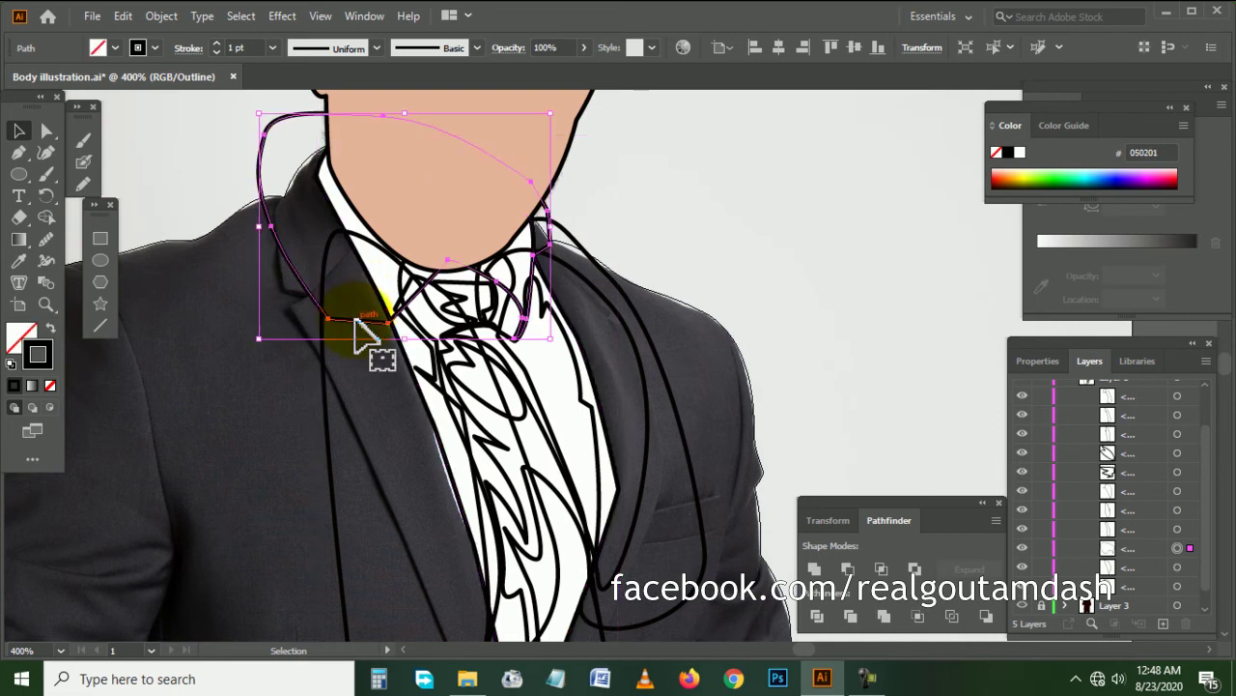
{"action": "left_click", "coordinate": [558, 385], "text": "shift"}
{"action": "left_click", "coordinate": [883, 570]}
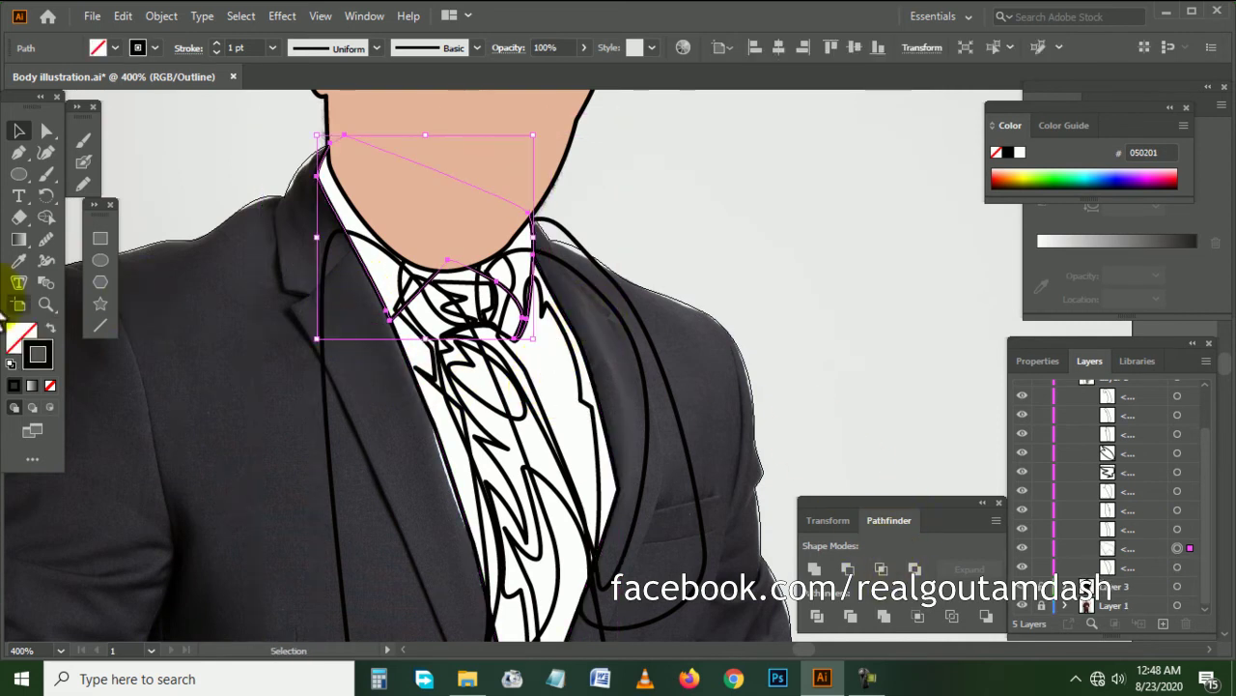
- Give the collar piece the shirt's white fill and black outline, and bring it to front
{"action": "left_click", "coordinate": [21, 265]}
{"action": "left_click", "coordinate": [556, 371]}
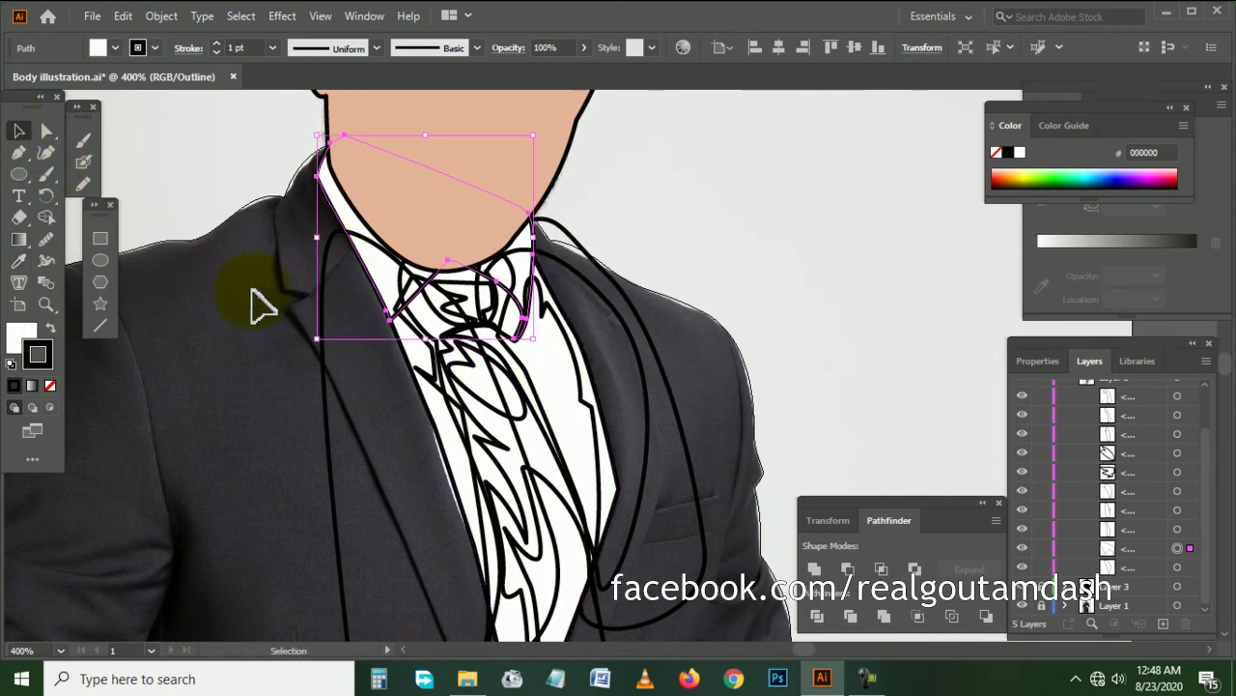
{"action": "right_click", "coordinate": [371, 261]}
{"action": "mouse_move", "coordinate": [423, 559]}
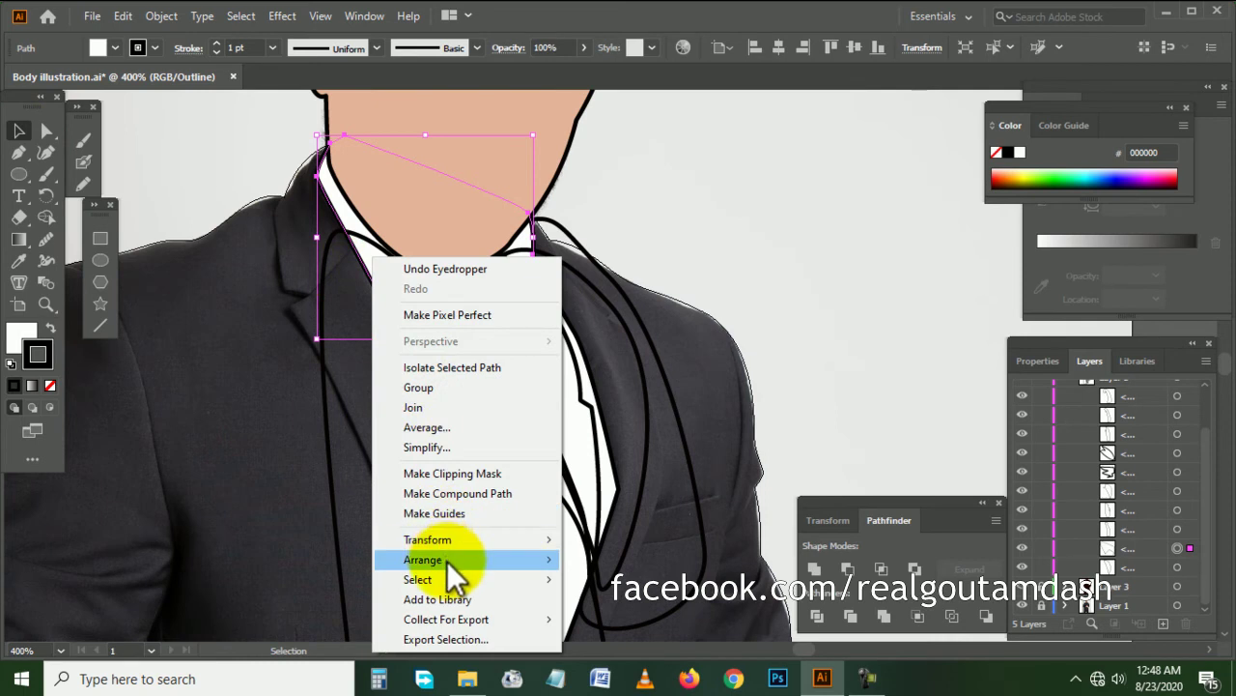
{"action": "left_click", "coordinate": [593, 563]}
{"action": "left_click", "coordinate": [257, 261]}
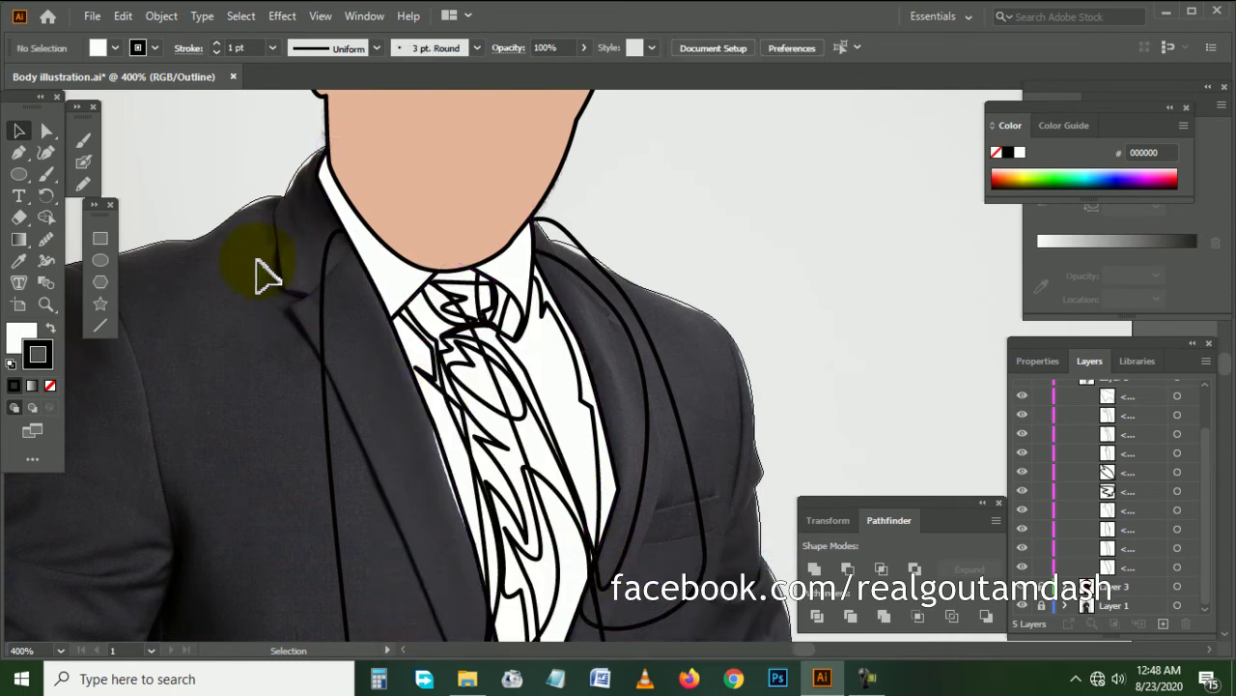
{"action": "scroll", "coordinate": [284, 311], "scroll_direction": "down", "scroll_amount": 2}
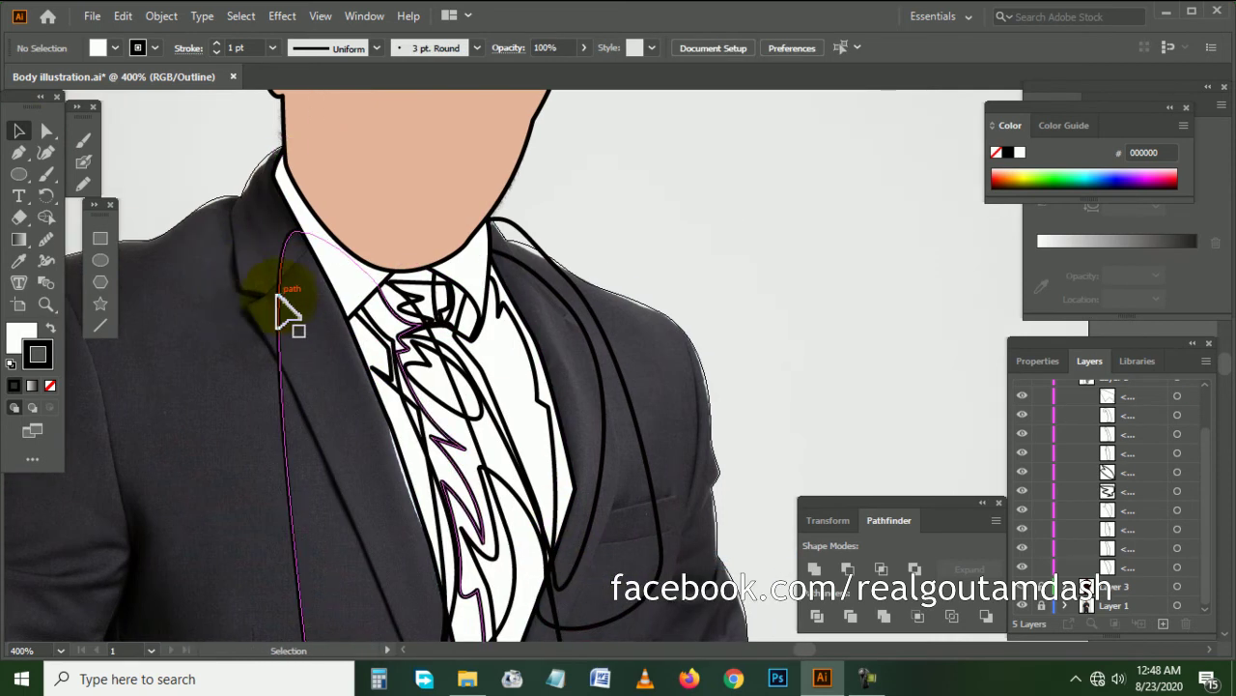
{"action": "scroll", "coordinate": [473, 362], "scroll_direction": "up", "scroll_amount": 3}
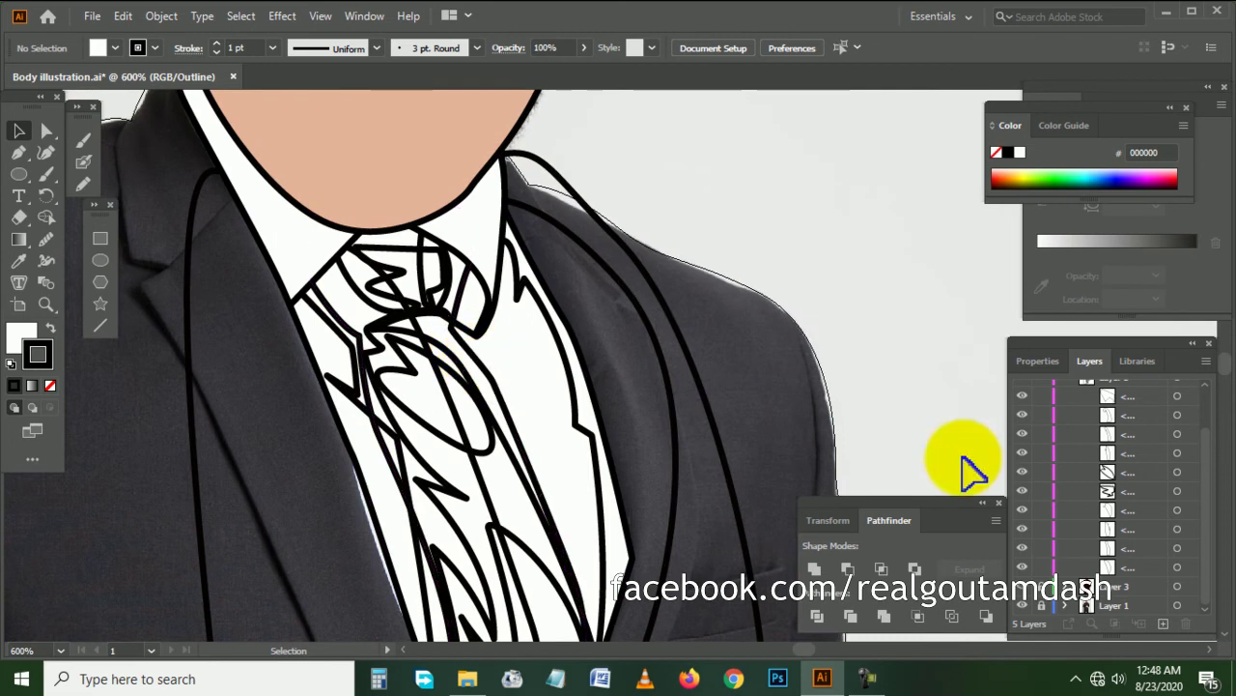
{"action": "scroll", "coordinate": [1099, 467], "scroll_direction": "up", "scroll_amount": 3}
{"action": "left_click", "coordinate": [1064, 426]}
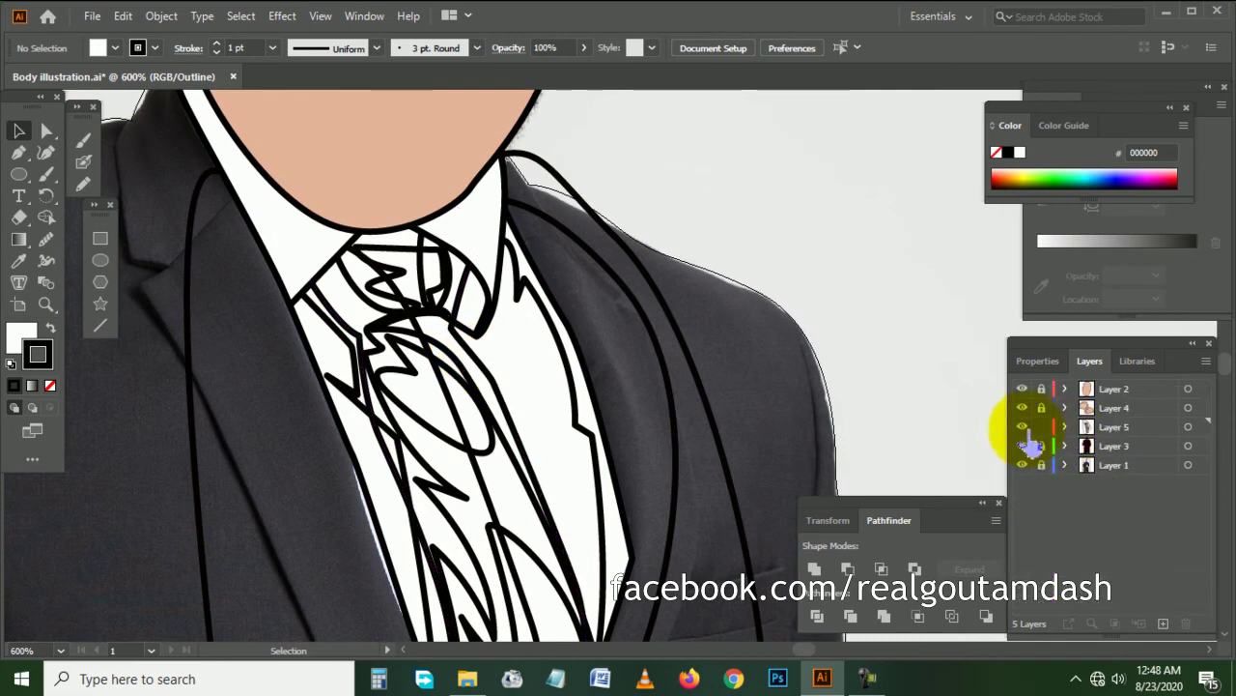
- Fill the tie shape with the photo's tie colour, darkened to 303030
{"action": "left_click", "coordinate": [1022, 426], "text": "ctrl"}
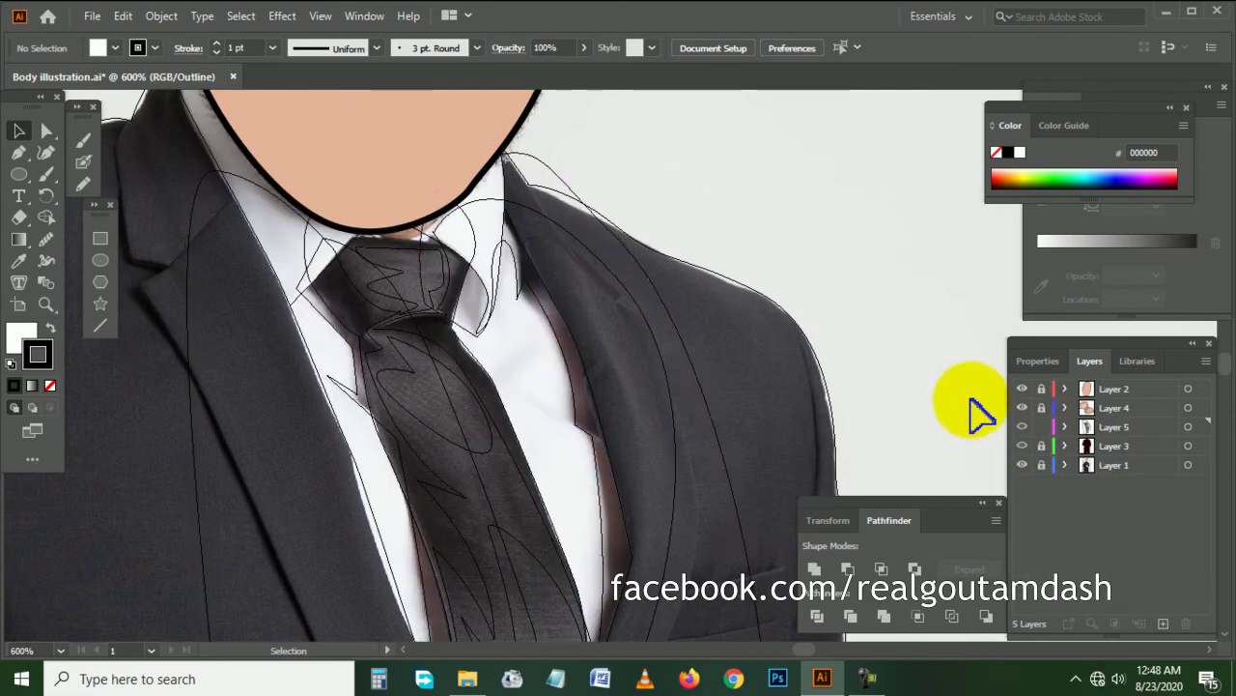
{"action": "left_click", "coordinate": [496, 392]}
{"action": "left_click", "coordinate": [17, 261]}
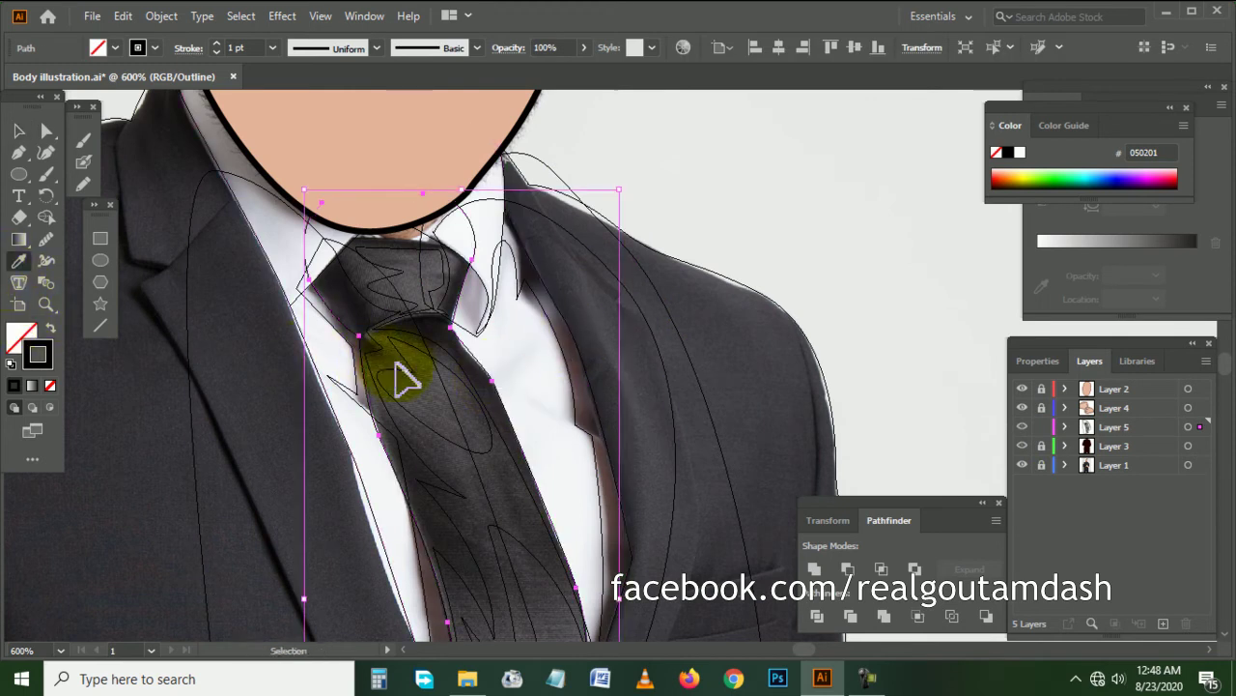
{"action": "left_click", "coordinate": [416, 382], "text": "ctrl"}
{"action": "left_click", "coordinate": [422, 396]}
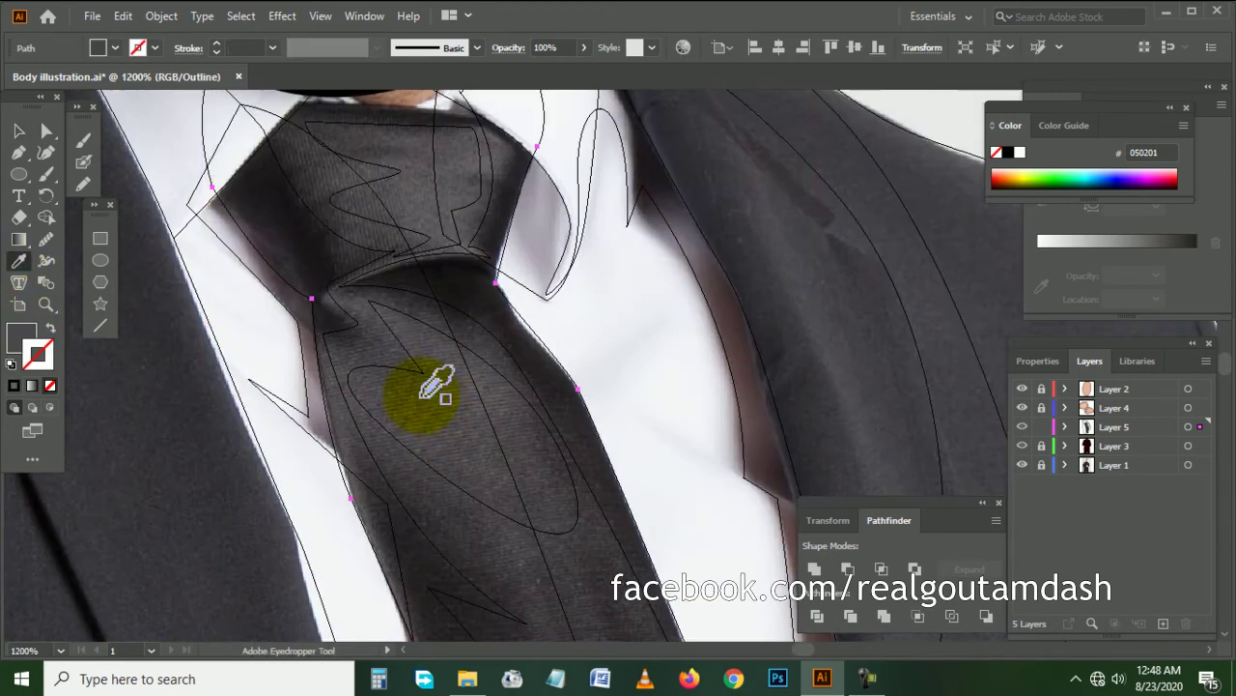
{"action": "key", "text": "ctrl+minus"}
{"action": "key", "text": "ctrl+minus"}
{"action": "key", "text": "ctrl+minus"}
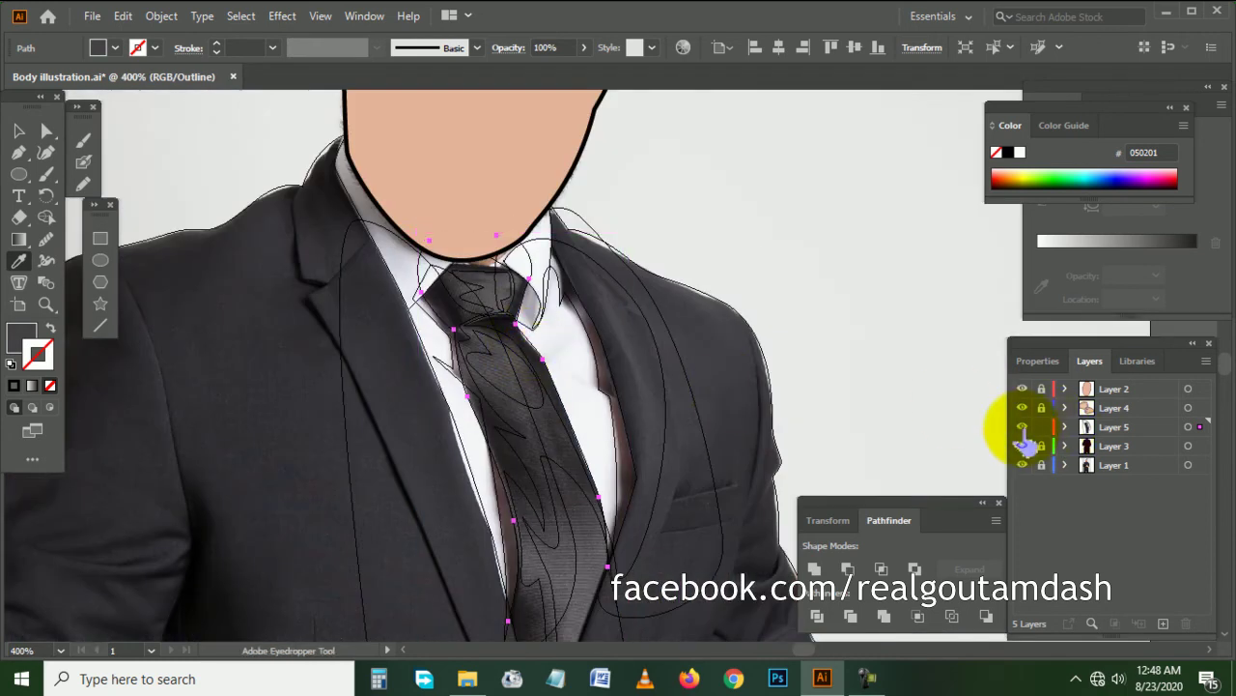
{"action": "left_click", "coordinate": [1022, 445], "text": "ctrl"}
{"action": "double_click", "coordinate": [27, 334]}
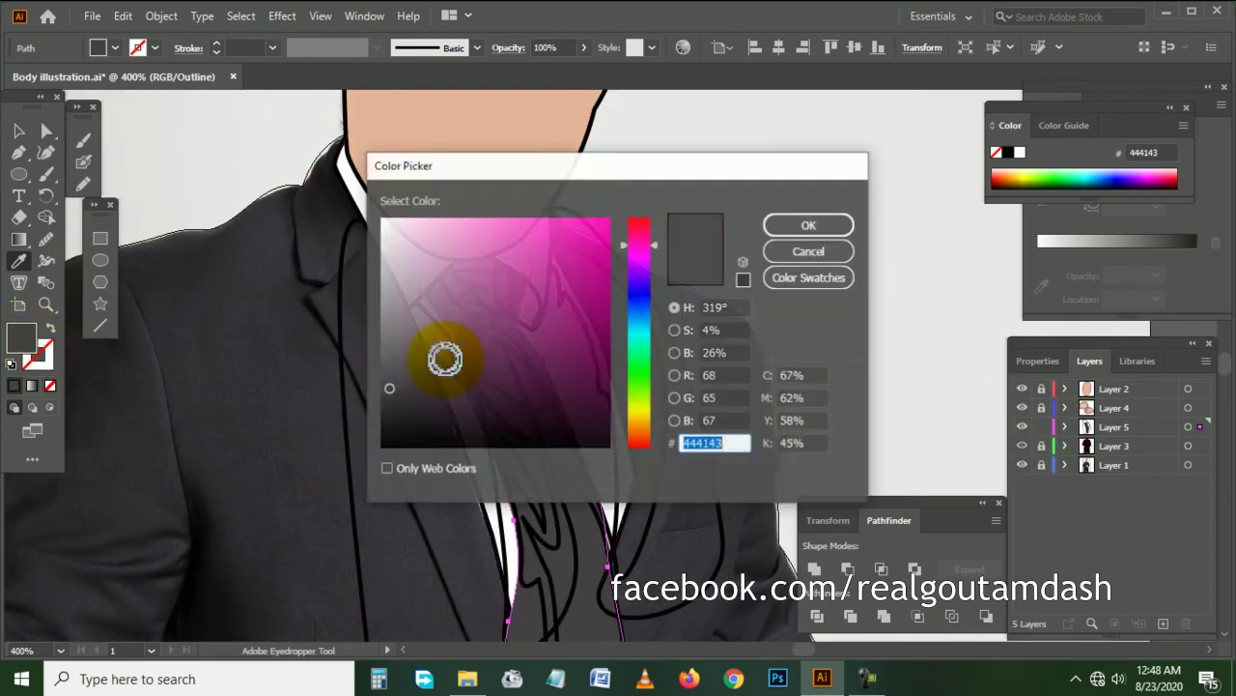
{"action": "left_click_drag", "start_coordinate": [395, 386], "coordinate": [391, 399]}
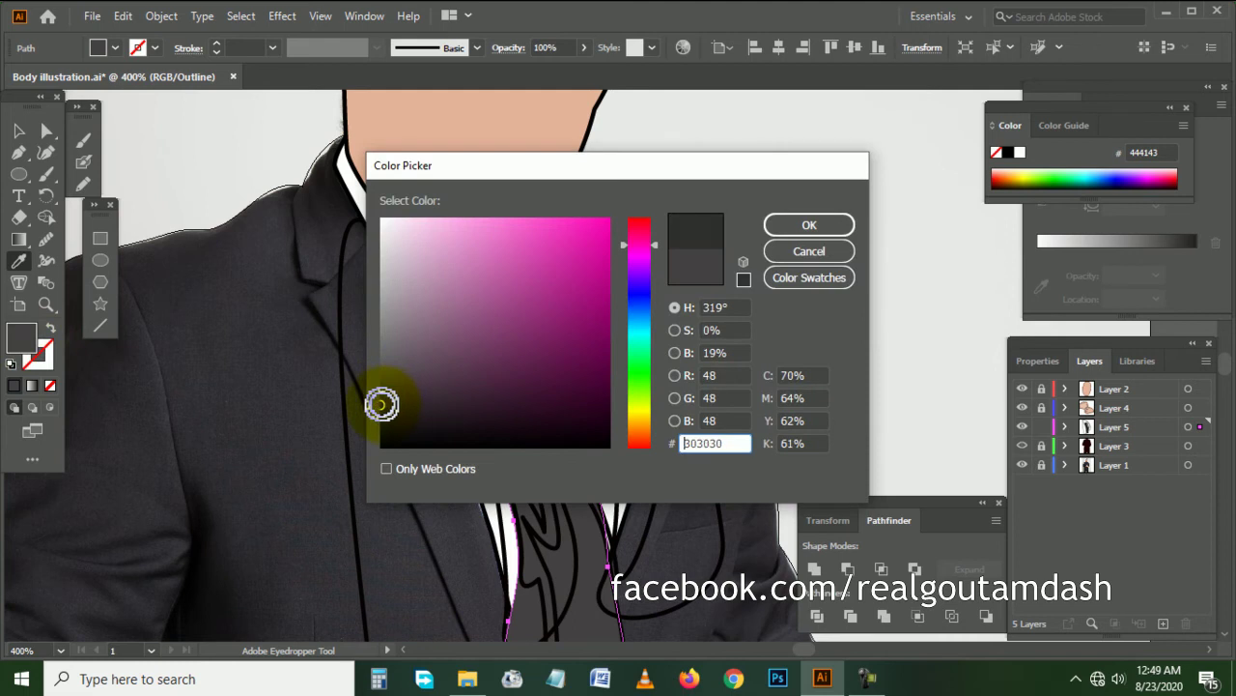
{"action": "left_click", "coordinate": [779, 230]}
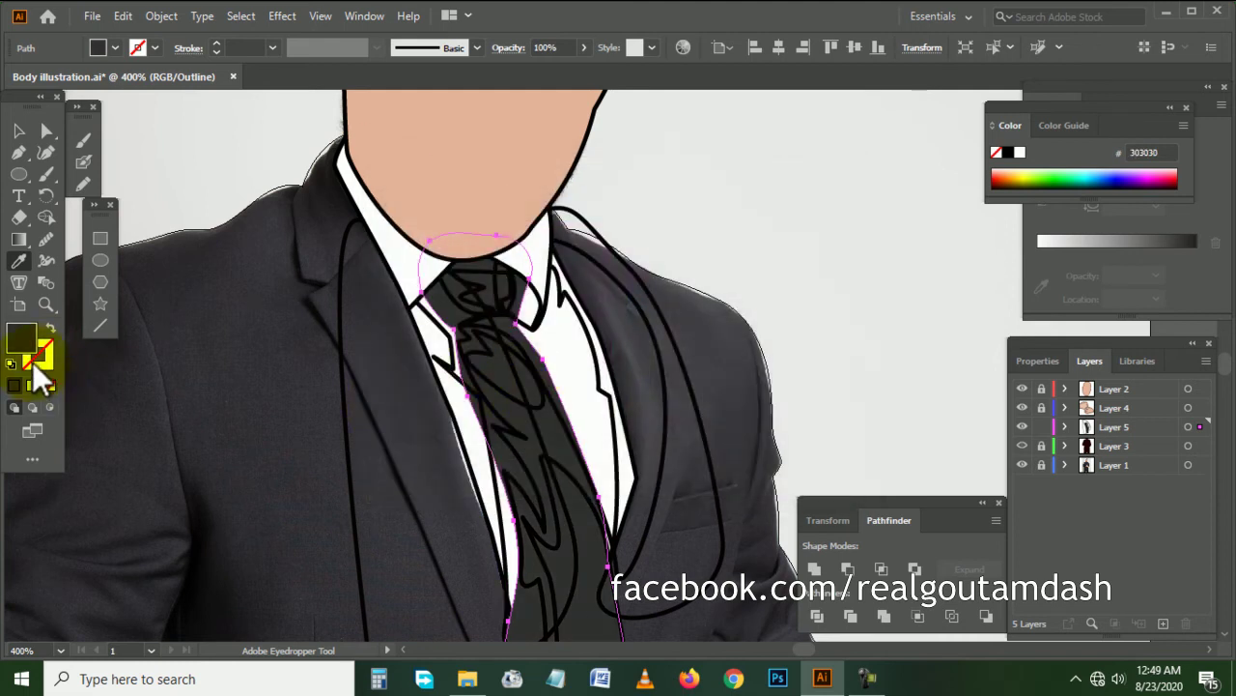
- Give the tie shape a black 000000 outline
{"action": "left_click", "coordinate": [15, 385]}
{"action": "double_click", "coordinate": [38, 358]}
{"action": "left_click", "coordinate": [499, 442]}
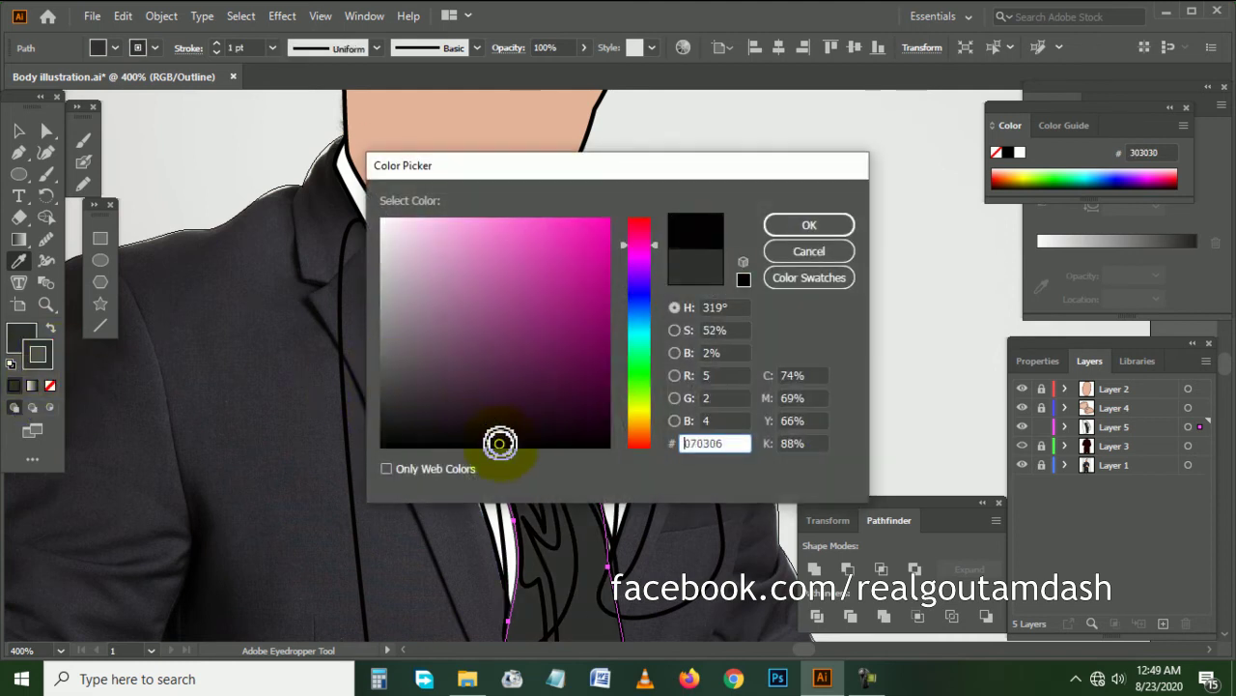
{"action": "left_click", "coordinate": [810, 228]}
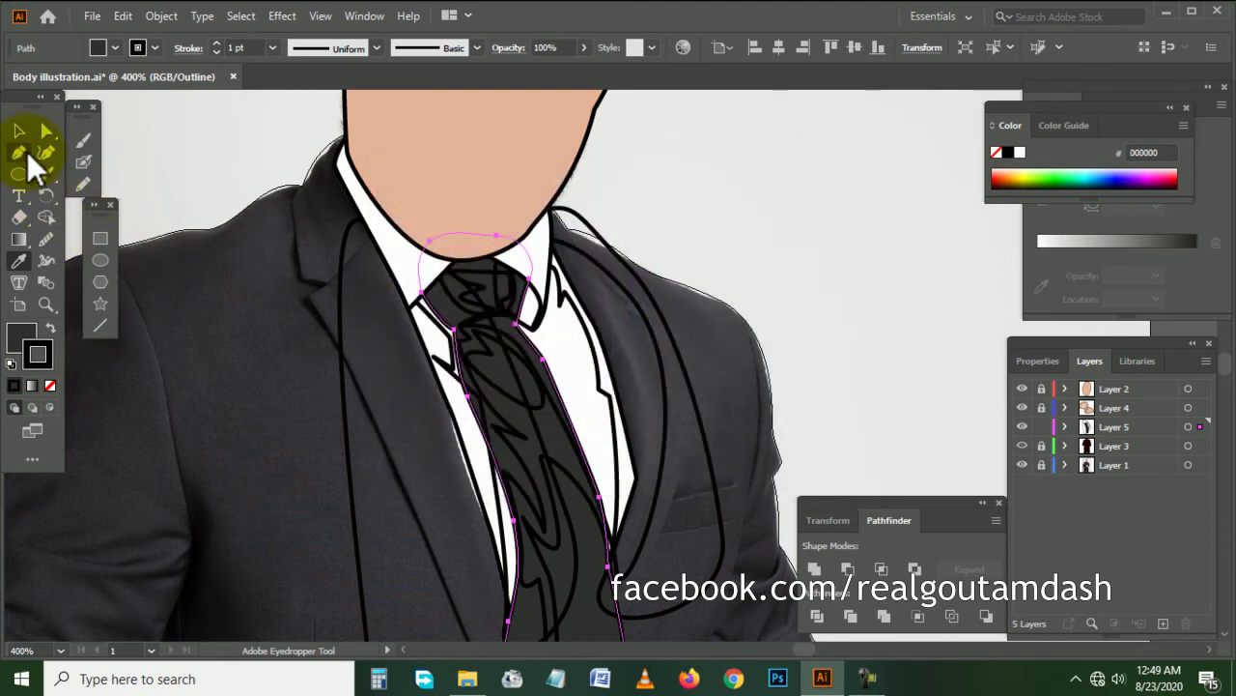
- Reselect the whole tie shape and expand the Layer 5 path list
{"action": "key", "text": "a"}
{"action": "scroll", "coordinate": [408, 331], "scroll_direction": "up", "scroll_amount": 1}
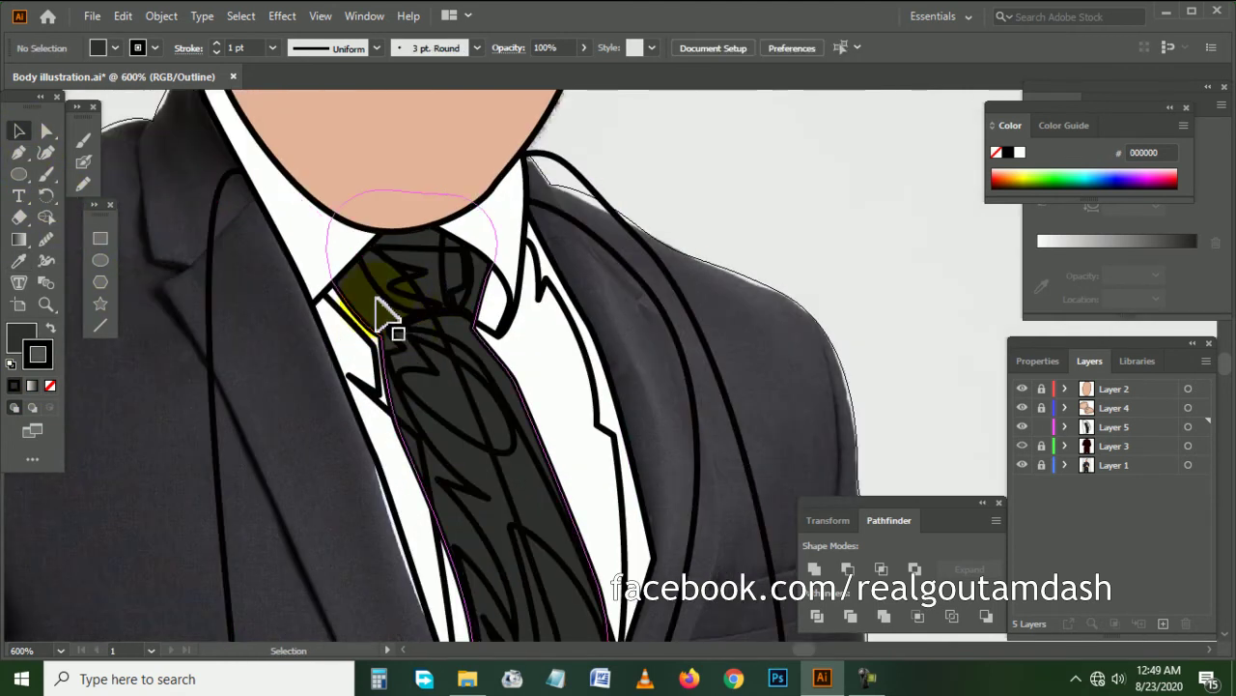
{"action": "left_click", "coordinate": [384, 311]}
{"action": "scroll", "coordinate": [383, 311], "scroll_direction": "down", "scroll_amount": 1}
{"action": "key", "text": "v"}
{"action": "left_click", "coordinate": [889, 372]}
{"action": "left_click", "coordinate": [1065, 427]}
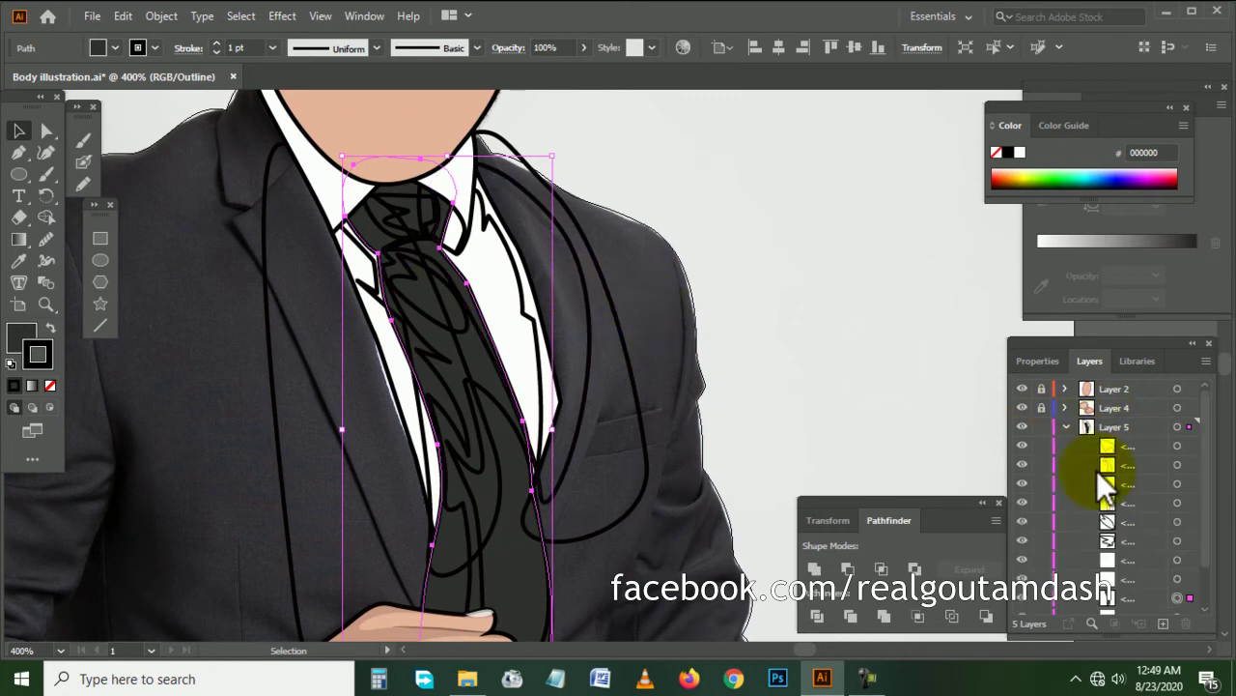
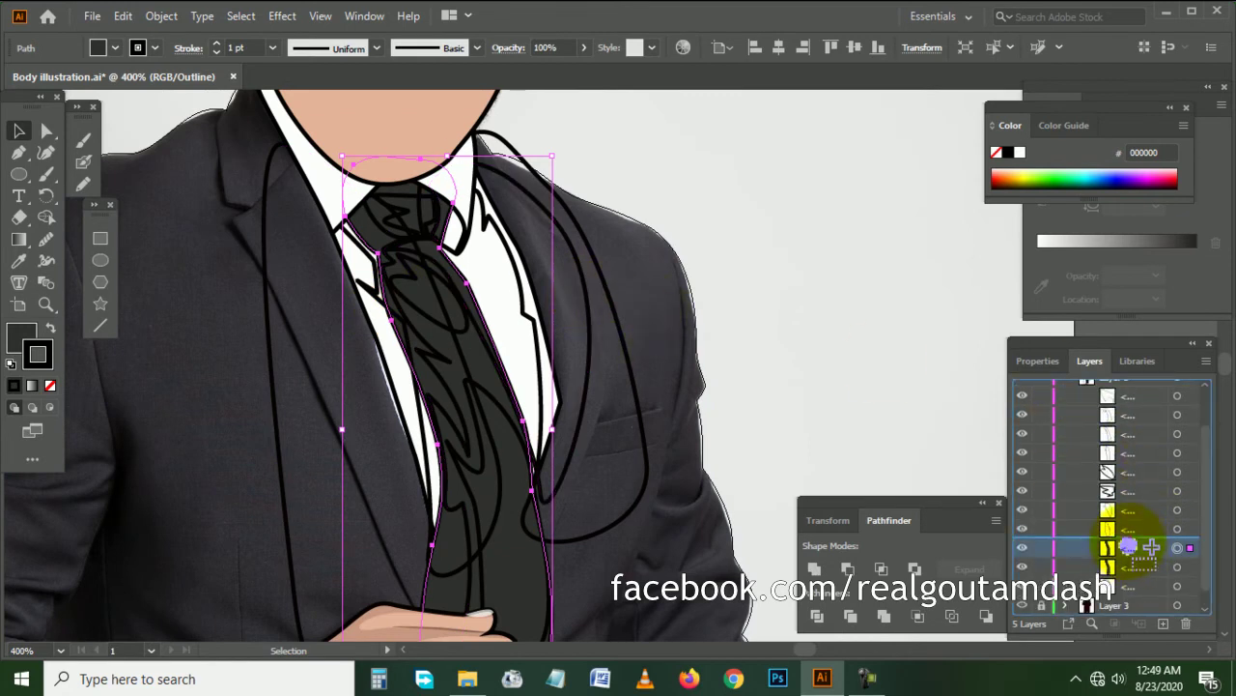
- Unite the tie path with an adjacent shading path, then select the lapel and tie paths
{"action": "left_click", "coordinate": [432, 362], "text": "shift"}
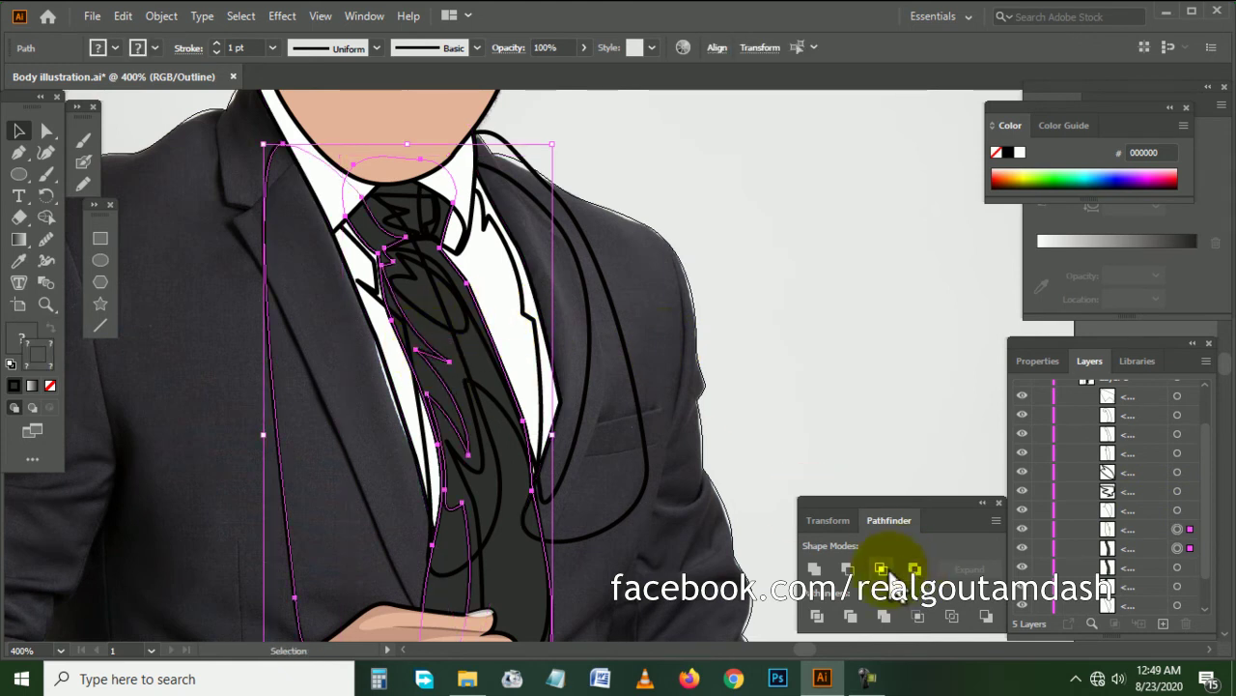
{"action": "left_click", "coordinate": [890, 572]}
{"action": "left_click", "coordinate": [612, 378]}
{"action": "left_click", "coordinate": [486, 340]}
{"action": "left_click", "coordinate": [485, 347], "text": "shift"}
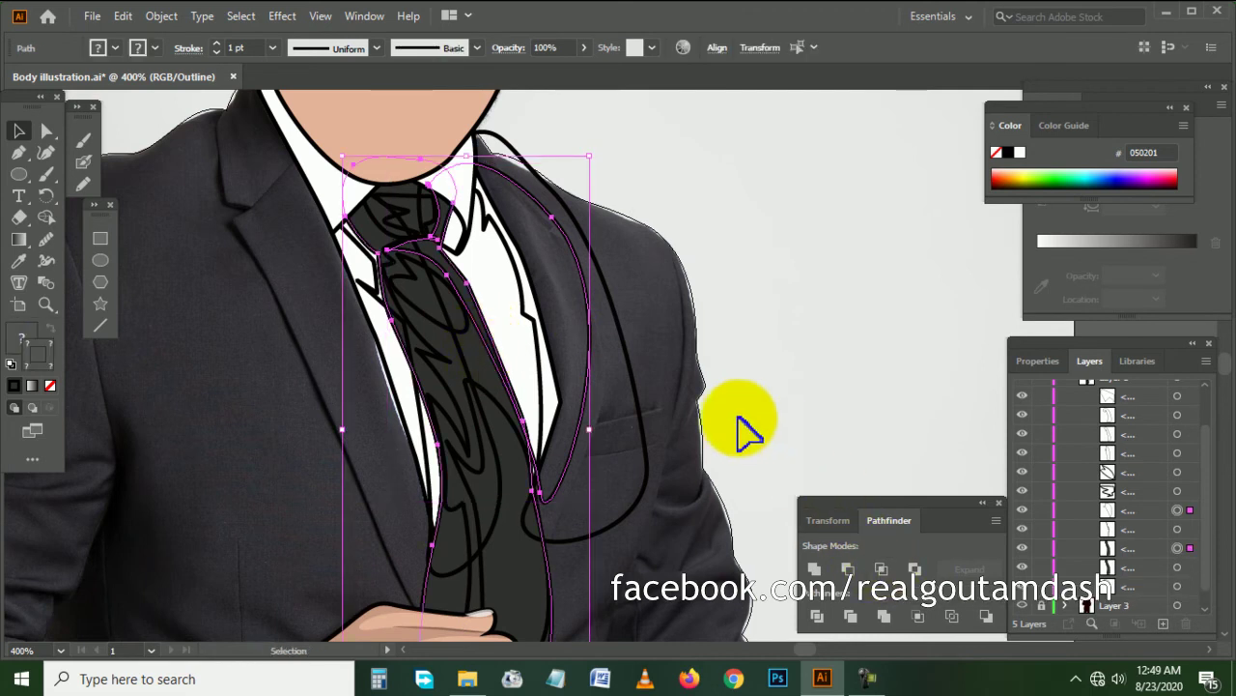
{"action": "left_click", "coordinate": [444, 428]}
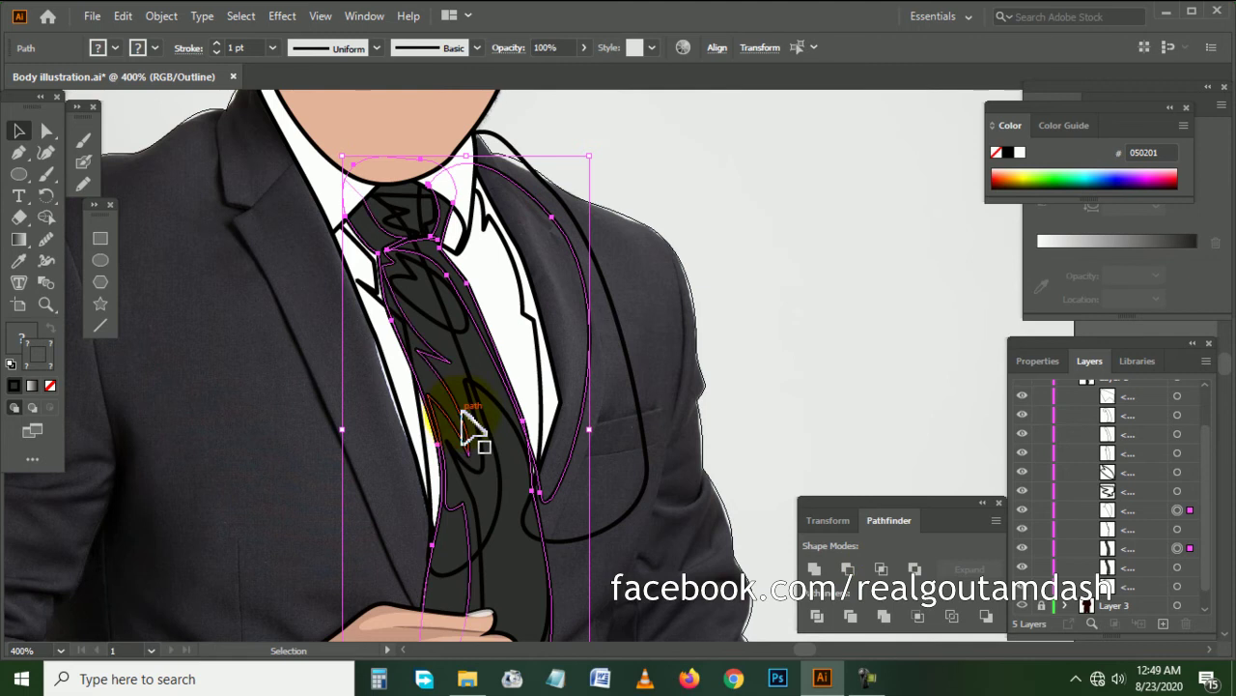
{"action": "left_click", "coordinate": [688, 422]}
{"action": "key", "text": "ctrl+z"}
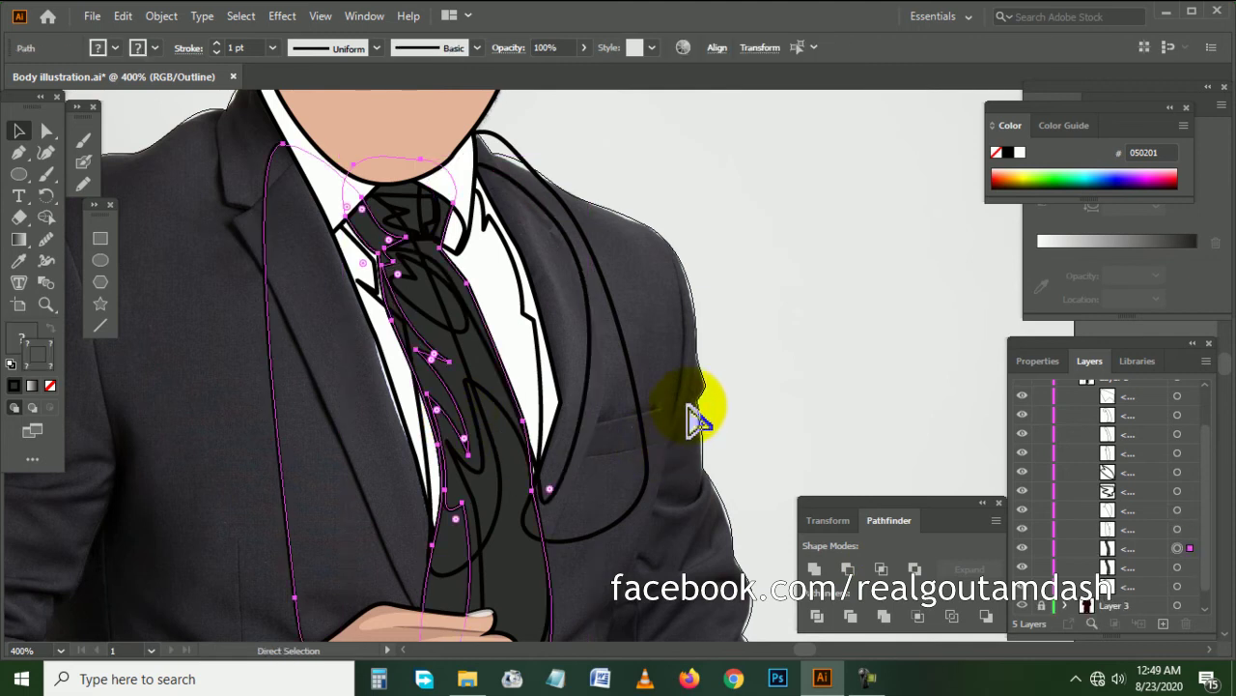
{"action": "left_click", "coordinate": [693, 417]}
{"action": "key", "text": "v"}
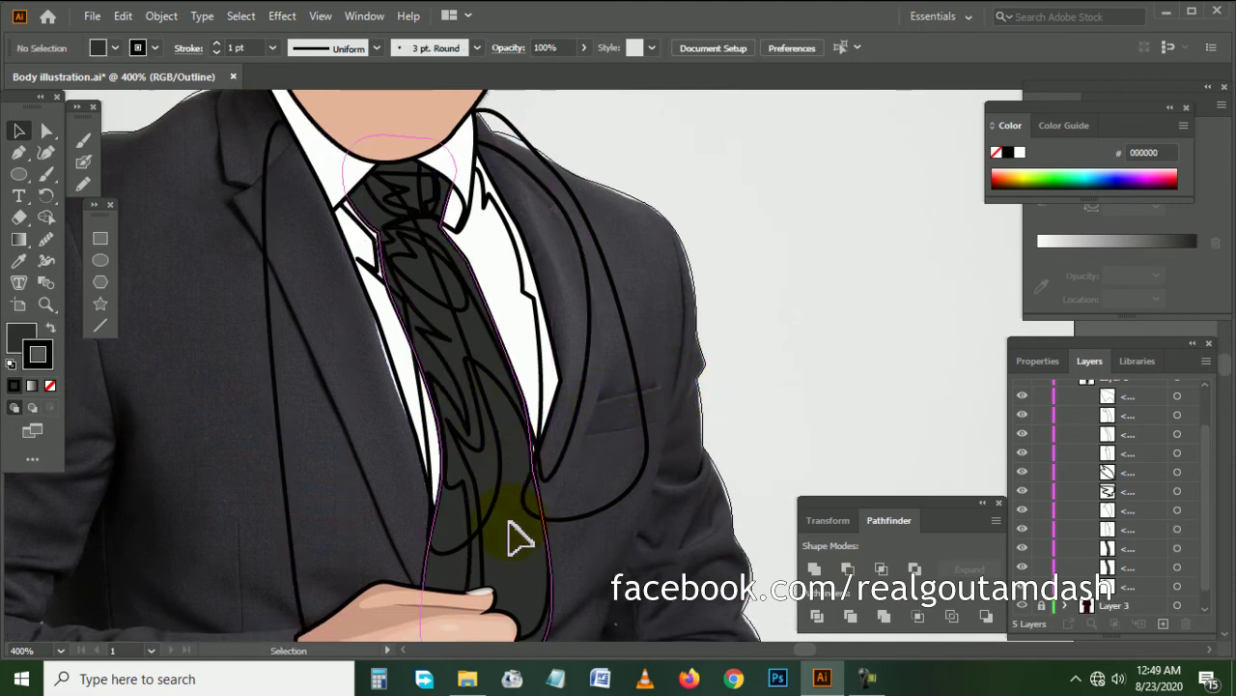
- Combine the shirt and tie paths into one shape with Pathfinder Unite
{"action": "left_click", "coordinate": [519, 537]}
{"action": "scroll", "coordinate": [599, 522], "scroll_direction": "down", "scroll_amount": 2}
{"action": "scroll", "coordinate": [548, 495], "scroll_direction": "up", "scroll_amount": 1}
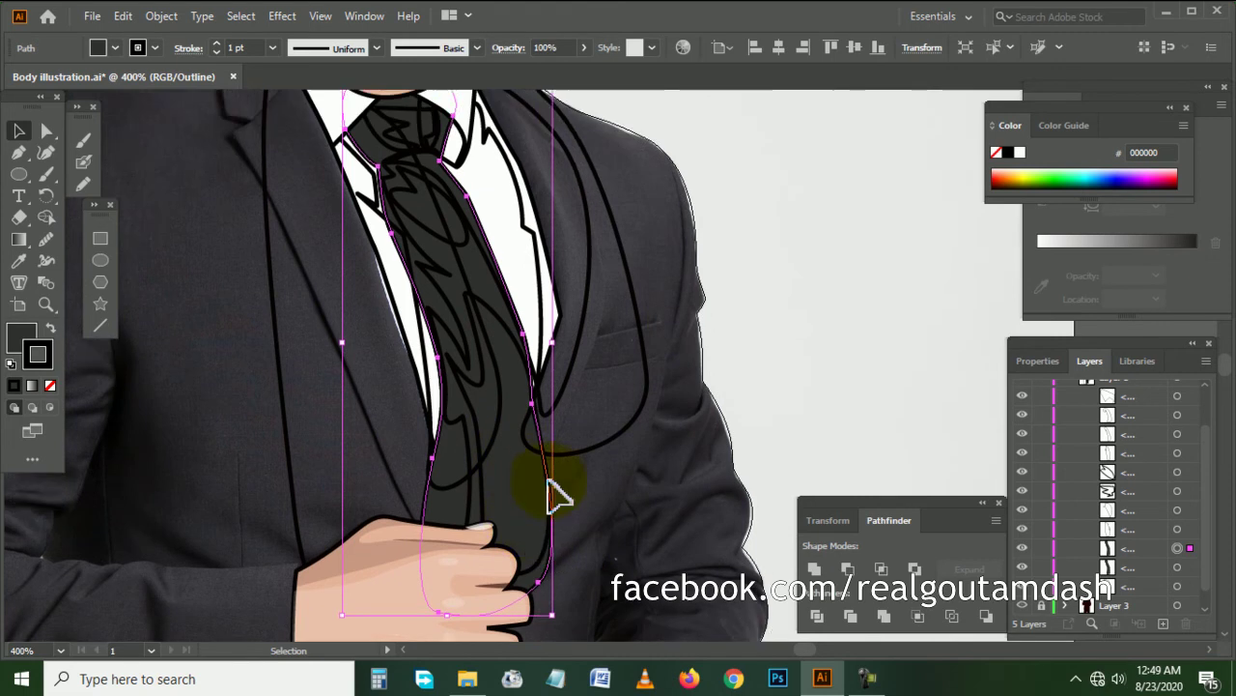
{"action": "left_click", "coordinate": [628, 483]}
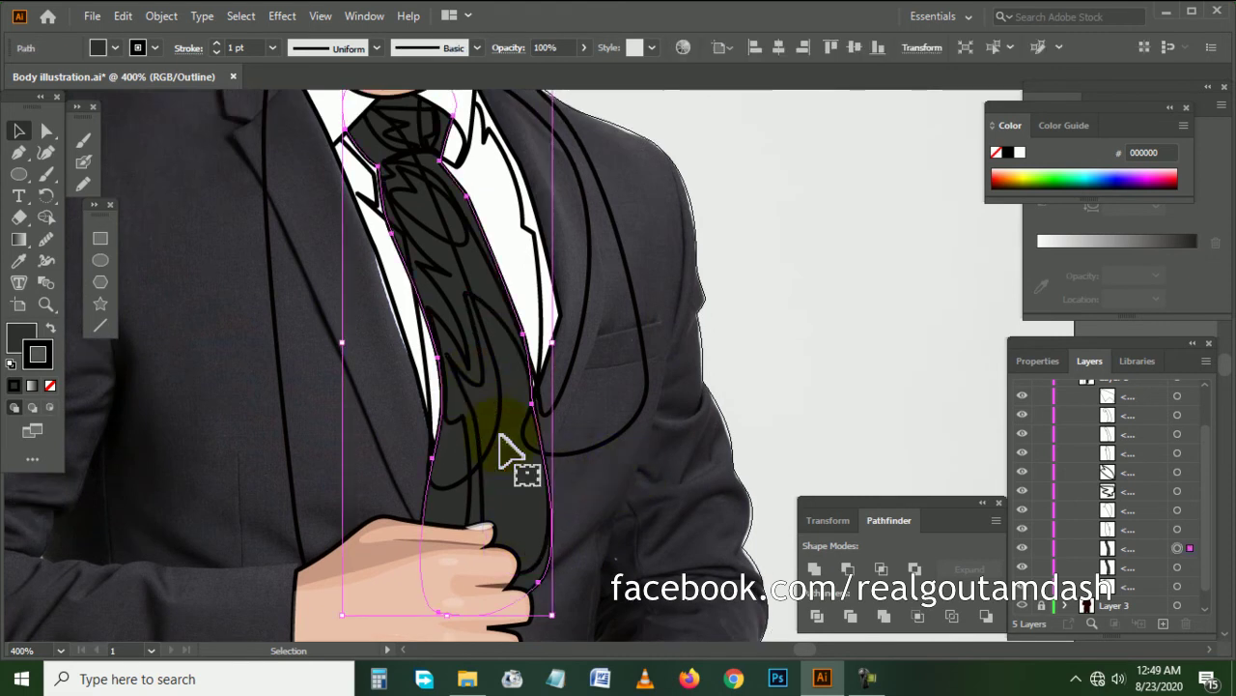
{"action": "left_click", "coordinate": [570, 429]}
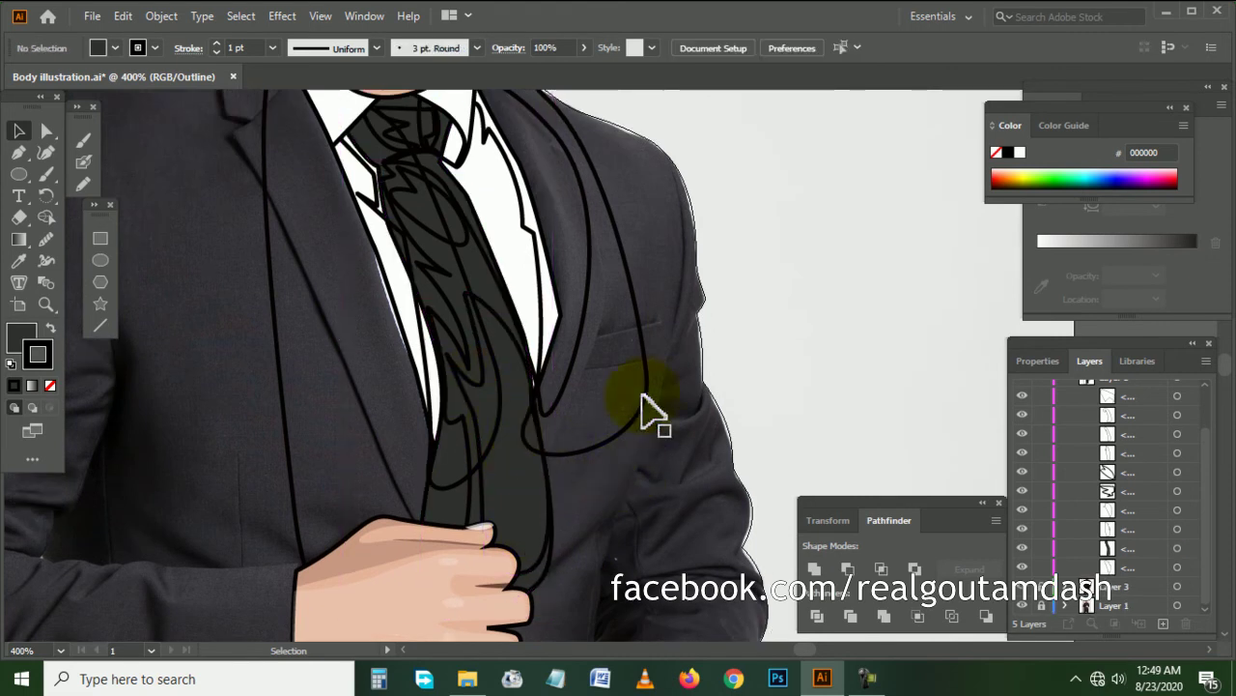
{"action": "left_click", "coordinate": [509, 236]}
{"action": "scroll", "coordinate": [801, 428], "scroll_direction": "down", "scroll_amount": 2}
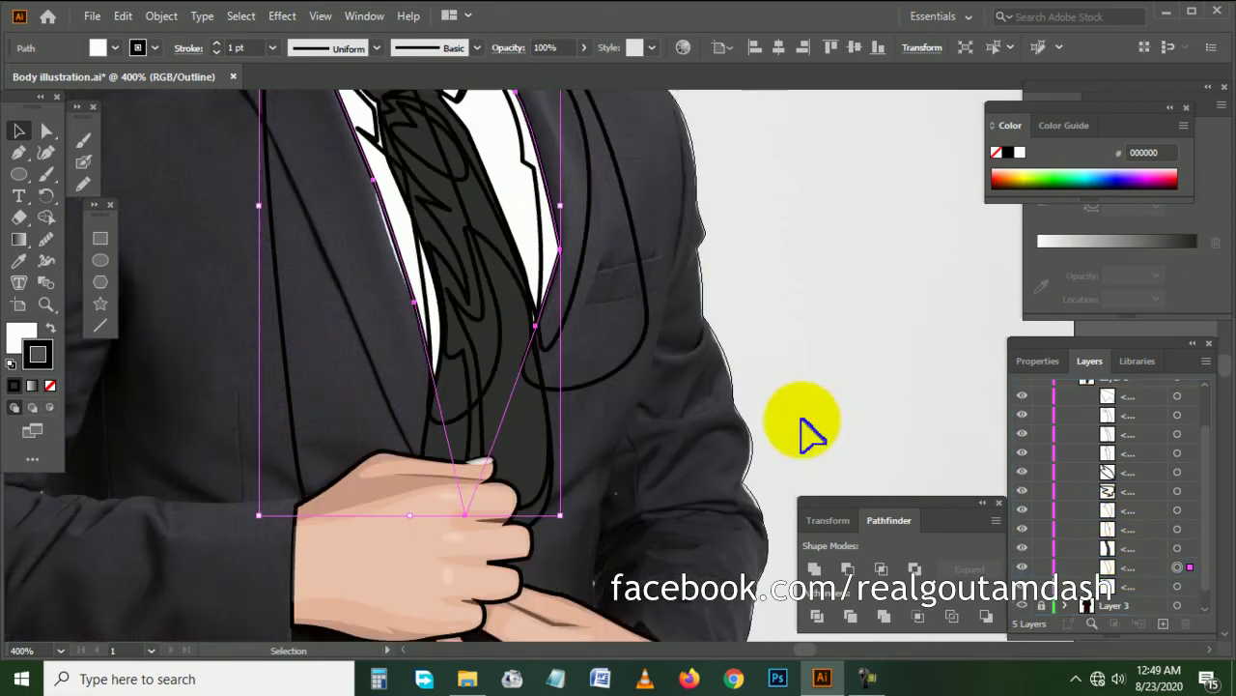
{"action": "left_click", "coordinate": [529, 462], "text": "shift"}
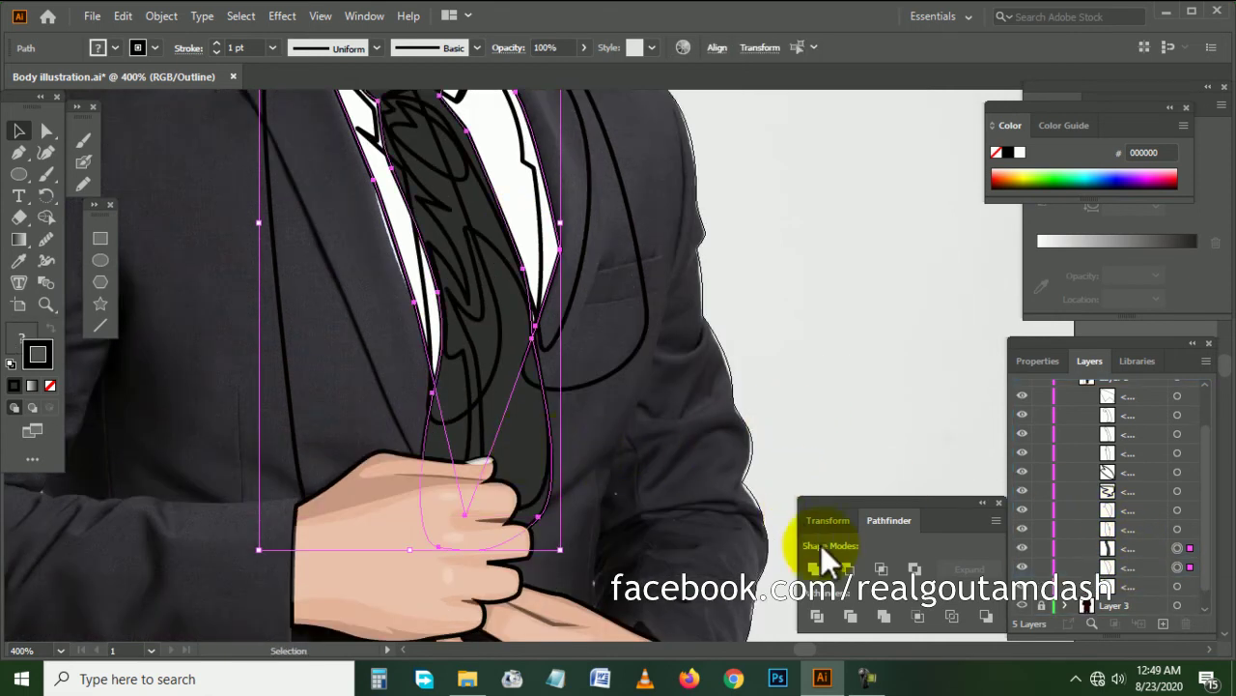
{"action": "left_click", "coordinate": [882, 570]}
- Intersect the tie outline with the tie shape, keeping only their overlap
{"action": "scroll", "coordinate": [500, 420], "scroll_direction": "up", "scroll_amount": 2}
{"action": "scroll", "coordinate": [493, 419], "scroll_direction": "up", "scroll_amount": 2}
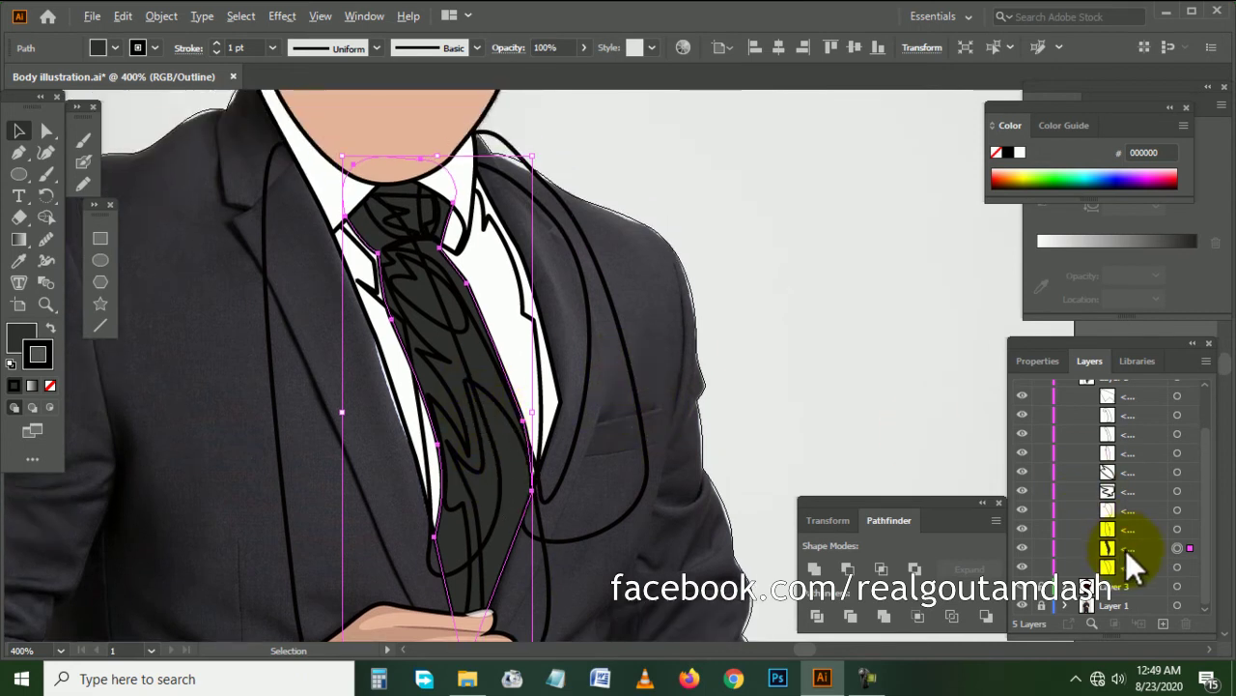
{"action": "left_click", "coordinate": [801, 373]}
{"action": "scroll", "coordinate": [557, 435], "scroll_direction": "up", "scroll_amount": 1}
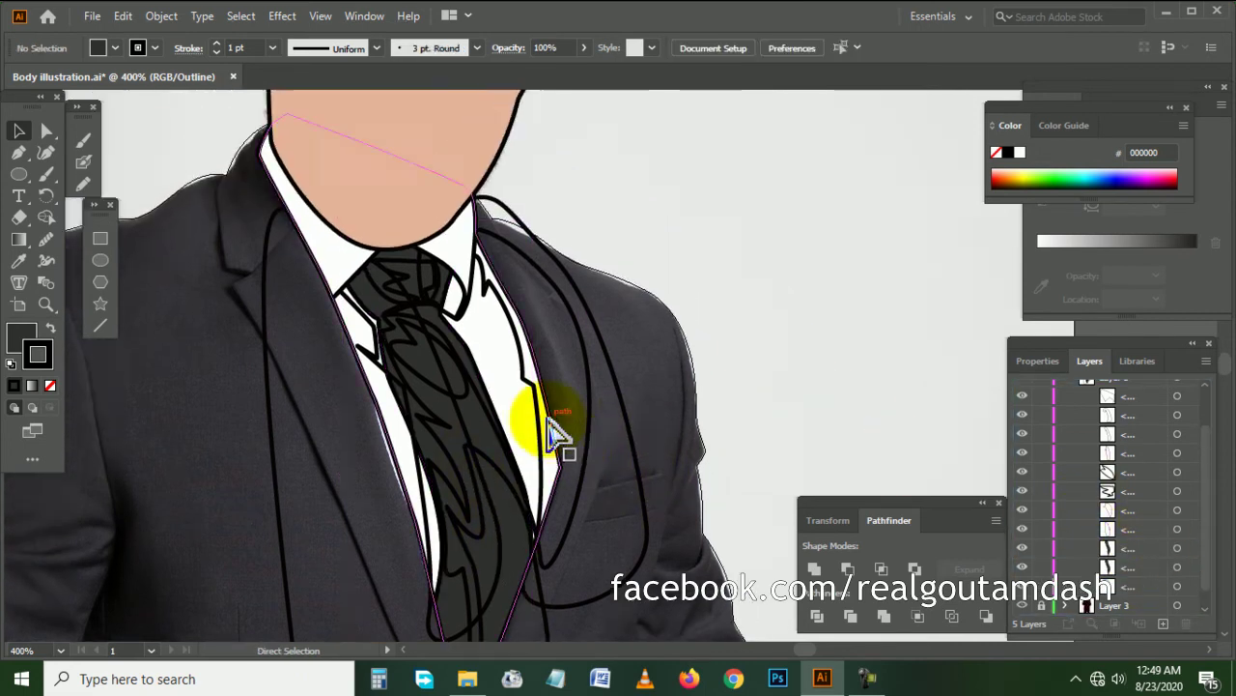
{"action": "scroll", "coordinate": [555, 430], "scroll_direction": "up", "scroll_amount": 1}
{"action": "scroll", "coordinate": [497, 419], "scroll_direction": "up", "scroll_amount": 1}
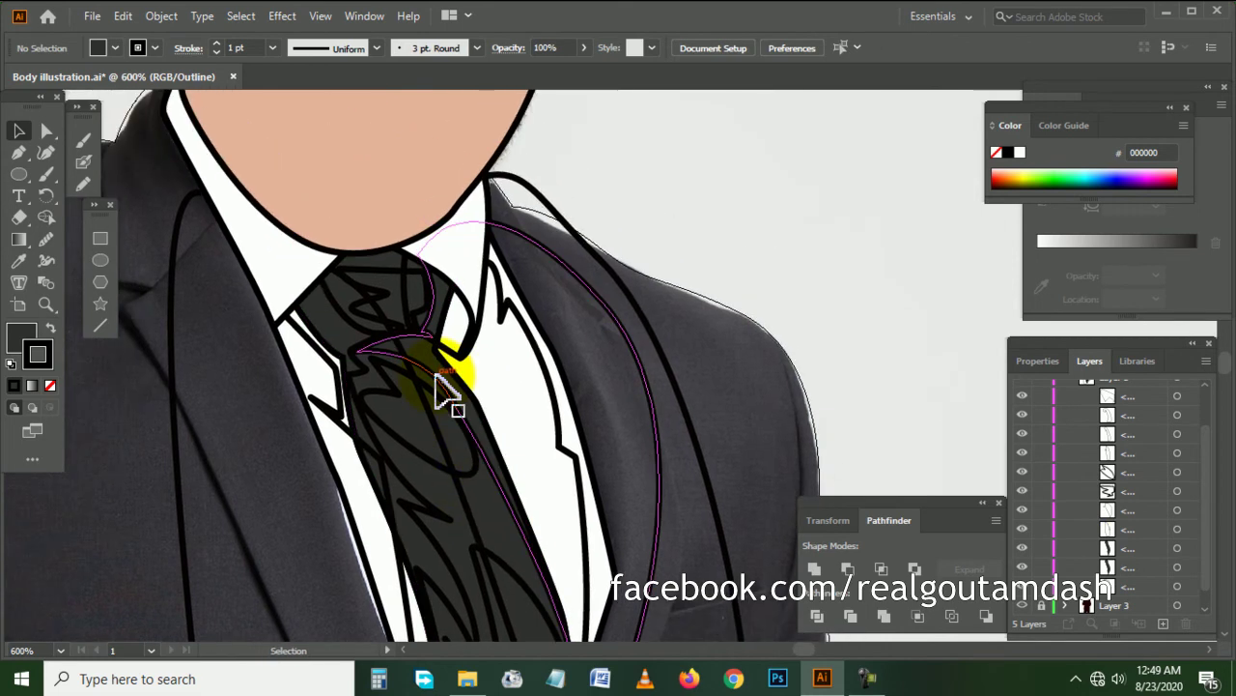
{"action": "left_click", "coordinate": [442, 391]}
{"action": "left_click", "coordinate": [332, 345], "text": "shift"}
{"action": "left_click", "coordinate": [881, 570]}
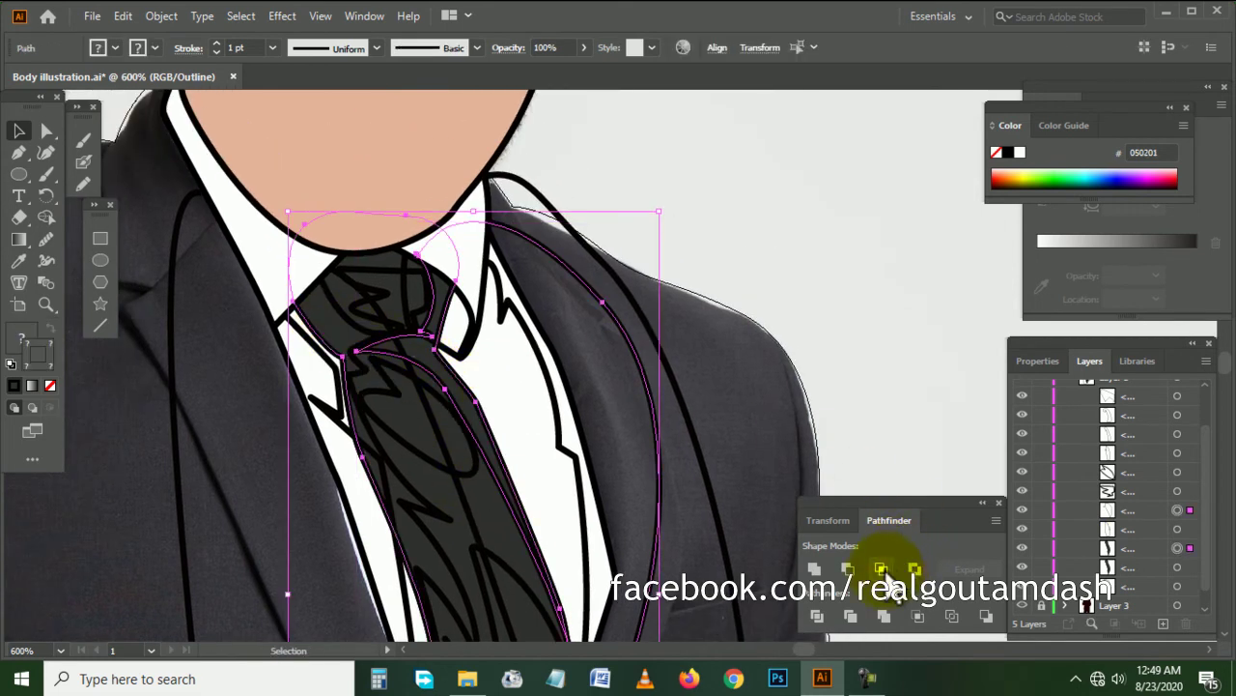
- Give the tie path a black fill with no stroke at about half opacity
{"action": "left_click", "coordinate": [51, 330]}
{"action": "left_click", "coordinate": [582, 48]}
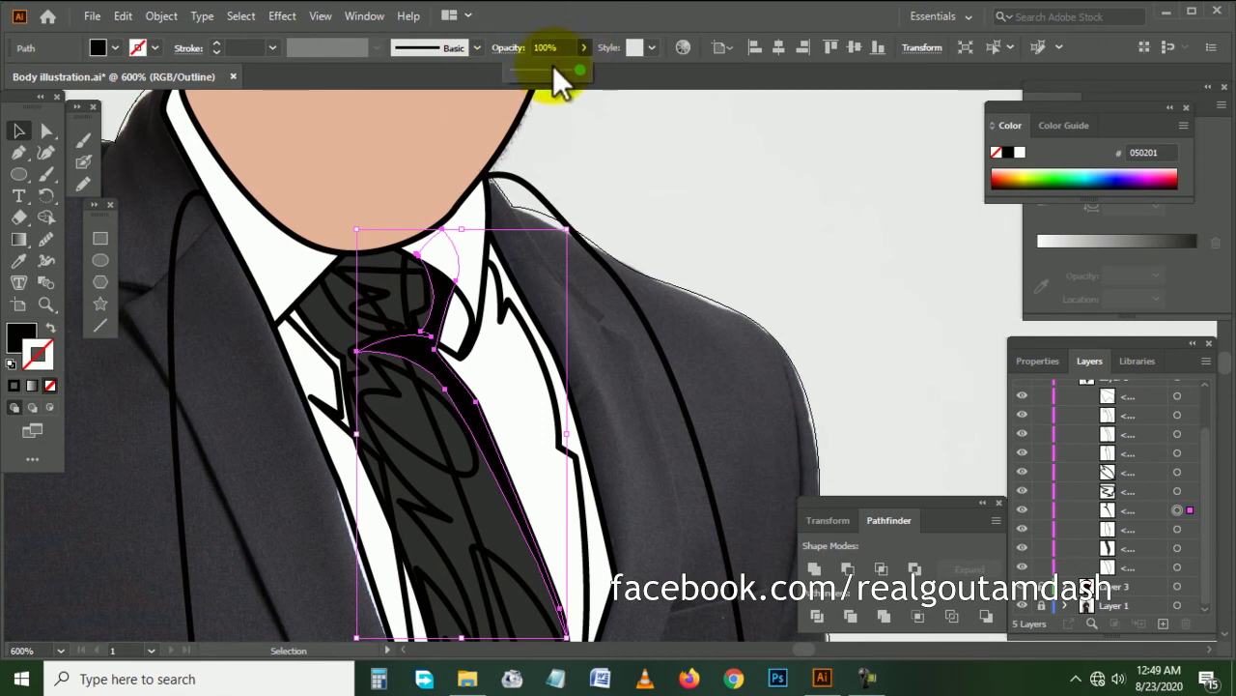
{"action": "left_click", "coordinate": [546, 69]}
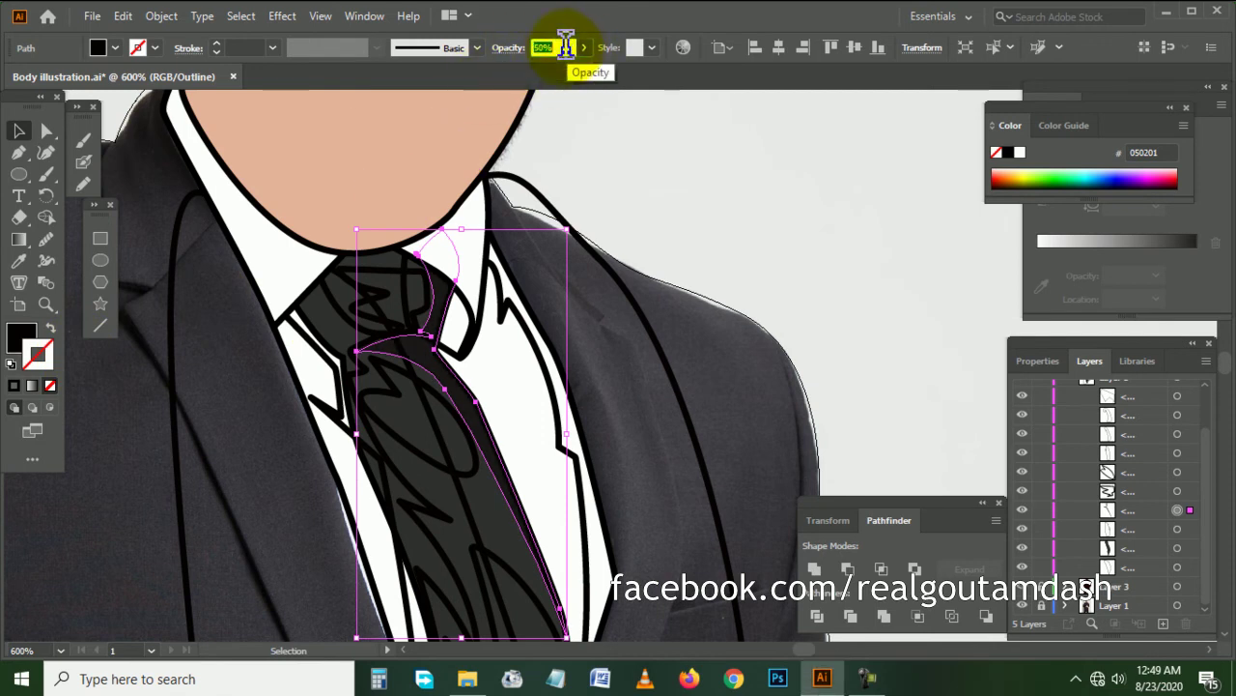
{"action": "left_click", "coordinate": [622, 138]}
{"action": "scroll", "coordinate": [579, 194], "scroll_direction": "down", "scroll_amount": 2}
- Reorder the large tie path and merge it with a second path into one tie shape
{"action": "left_click", "coordinate": [461, 372]}
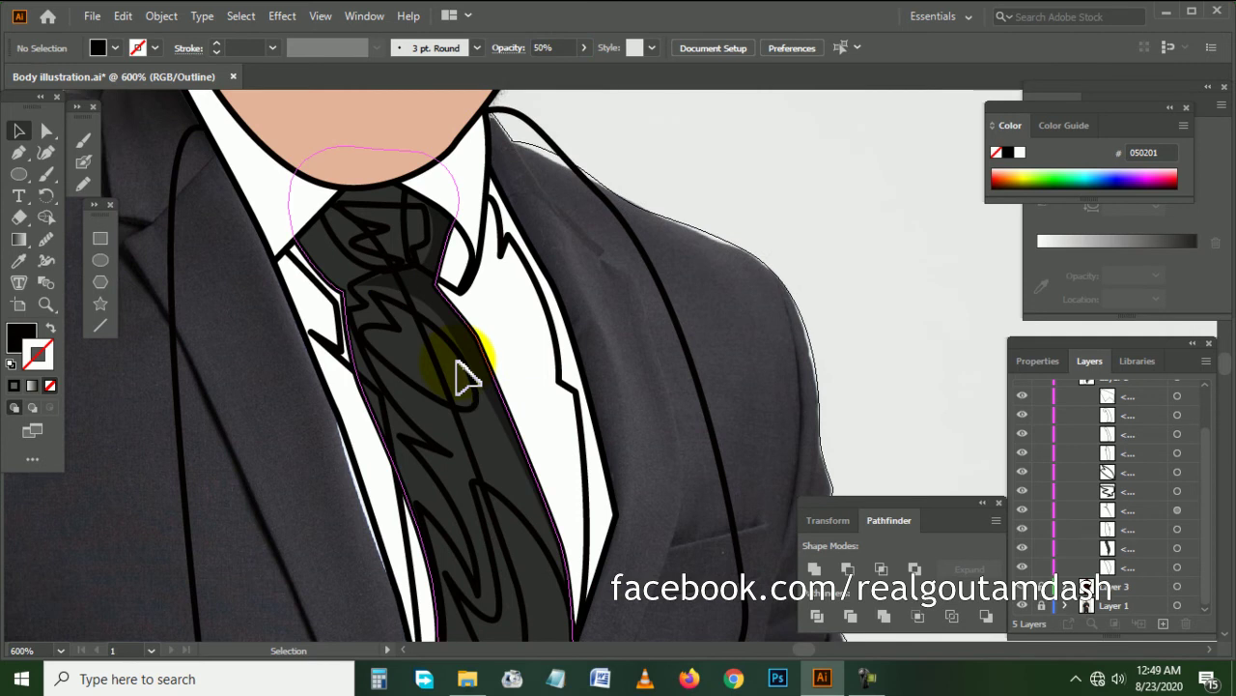
{"action": "left_click_drag", "start_coordinate": [1107, 547], "coordinate": [1150, 549]}
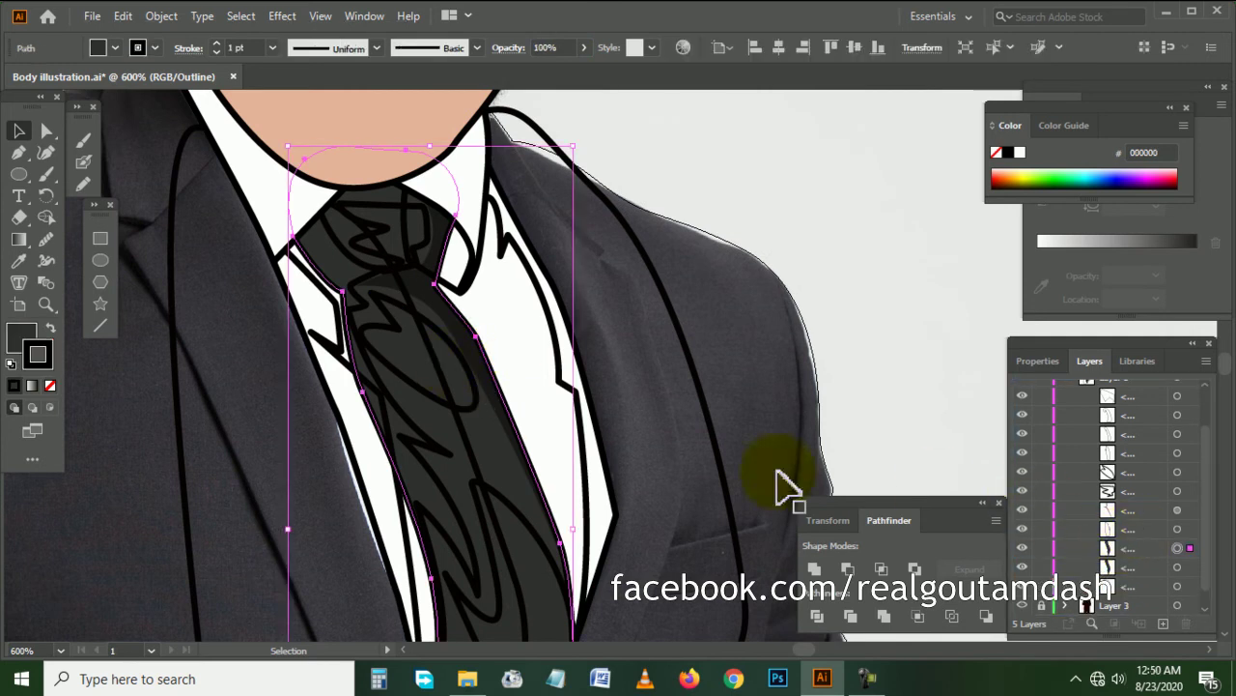
{"action": "left_click", "coordinate": [400, 422], "text": "shift"}
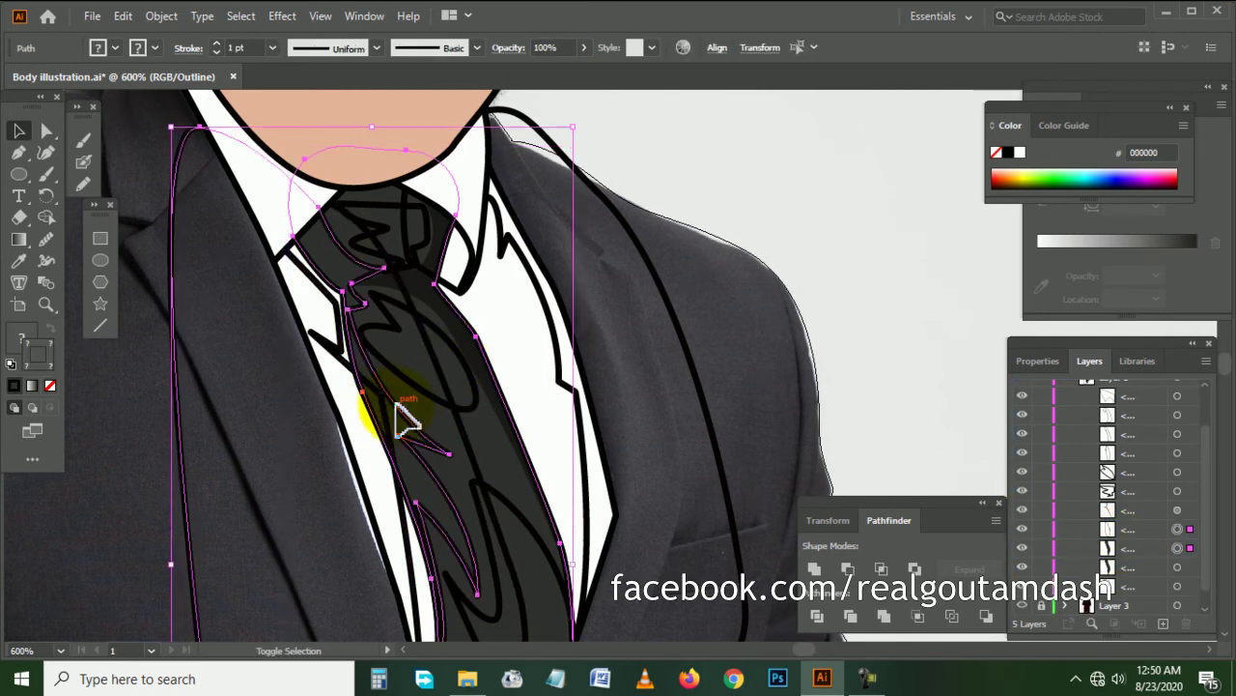
{"action": "left_click", "coordinate": [881, 568]}
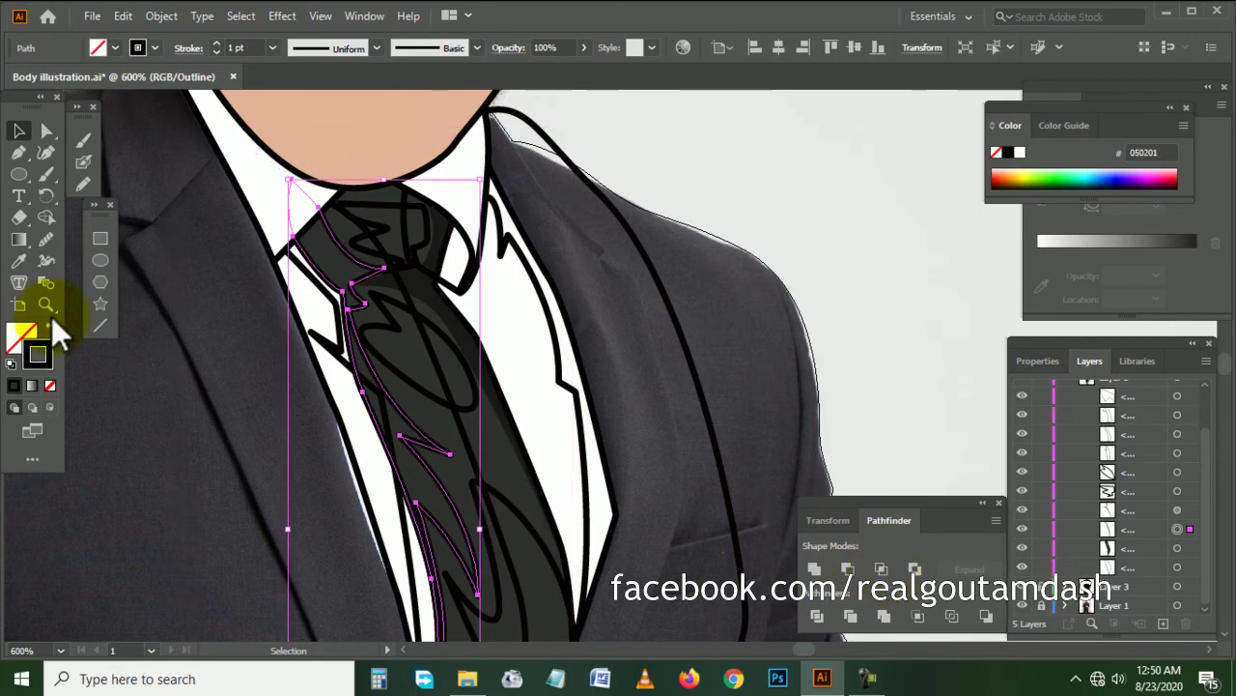
- Apply a sampled style to the merged tie shape with the Eyedropper
{"action": "left_click", "coordinate": [19, 261]}
{"action": "scroll", "coordinate": [463, 317], "scroll_direction": "up", "scroll_amount": 1}
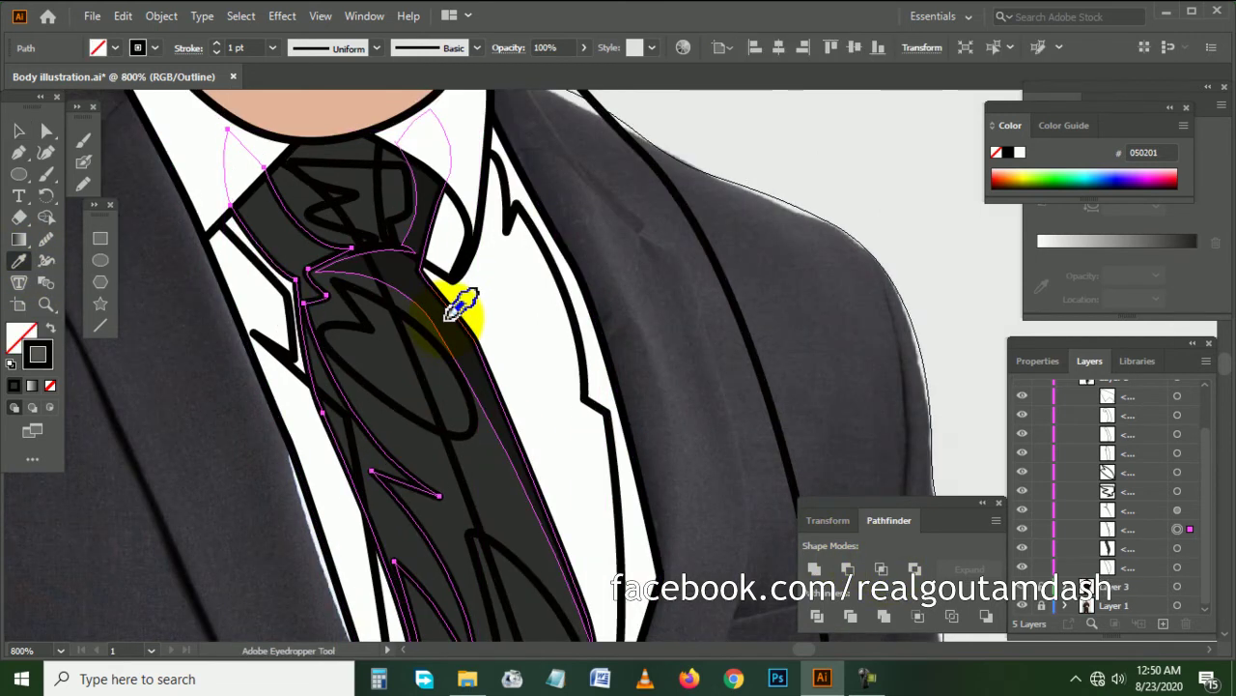
{"action": "left_click", "coordinate": [461, 308]}
{"action": "key", "text": "ctrl+shift+a"}
{"action": "scroll", "coordinate": [267, 383], "scroll_direction": "down", "scroll_amount": 1}
{"action": "left_click", "coordinate": [346, 317]}
{"action": "key", "text": "v"}
- Give another tie path a black fill using the Eyedropper
{"action": "left_click", "coordinate": [406, 236]}
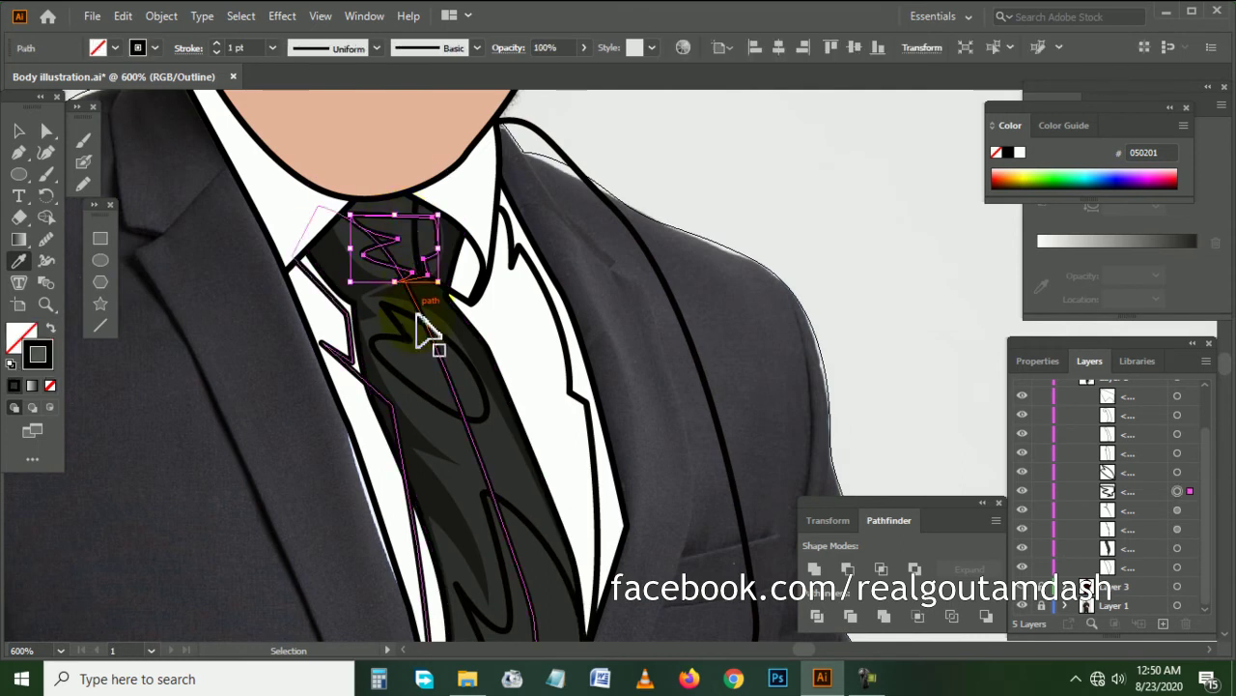
{"action": "left_click", "coordinate": [427, 369], "text": "shift"}
{"action": "scroll", "coordinate": [483, 386], "scroll_direction": "down", "scroll_amount": 3}
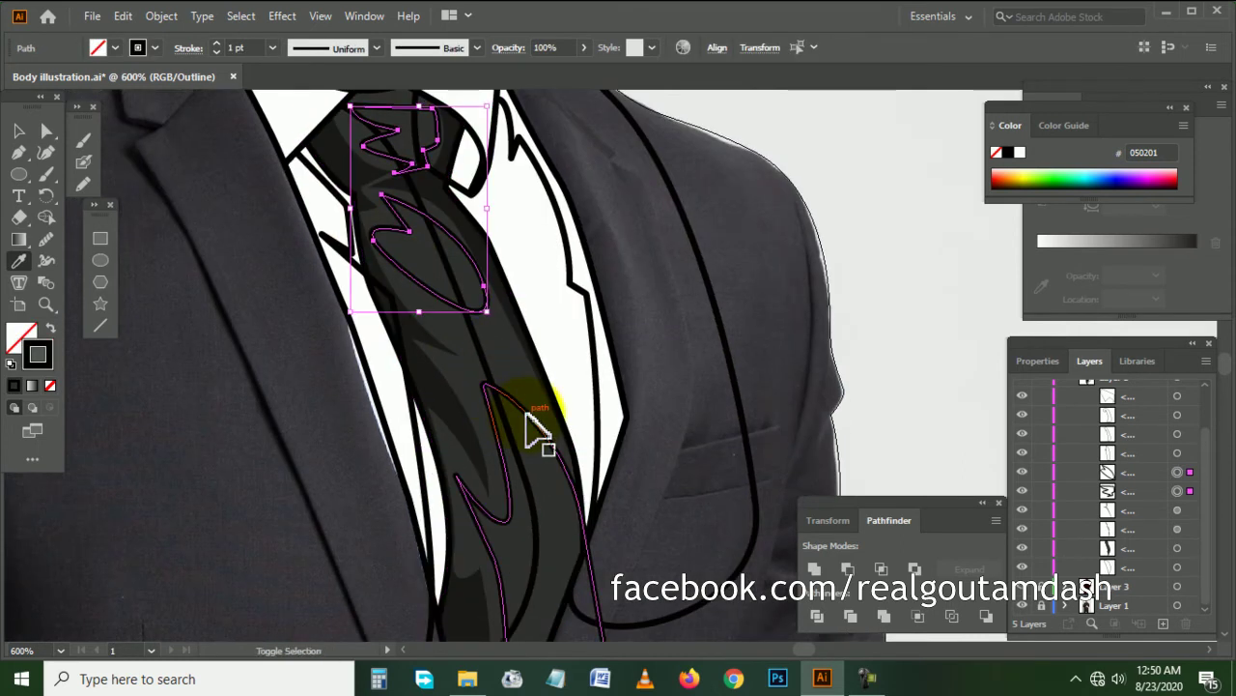
{"action": "left_click", "coordinate": [643, 372]}
{"action": "scroll", "coordinate": [645, 357], "scroll_direction": "down", "scroll_amount": 3}
{"action": "key", "text": "i"}
{"action": "left_click", "coordinate": [565, 414], "text": "ctrl"}
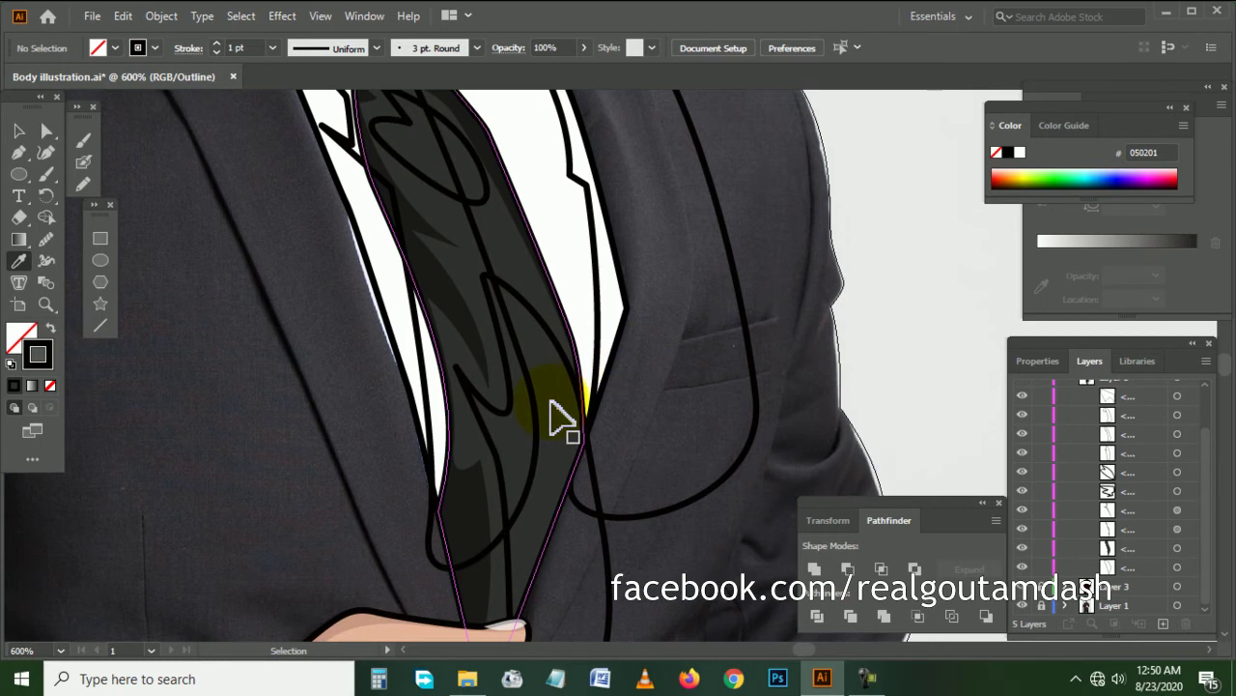
{"action": "left_click", "coordinate": [570, 440]}
{"action": "scroll", "coordinate": [1127, 545], "scroll_direction": "up", "scroll_amount": 1}
{"action": "key", "text": "v"}
- Sample a style onto the inner tie shape with the Eyedropper
{"action": "left_click", "coordinate": [607, 550], "text": "shift"}
{"action": "key", "text": "i"}
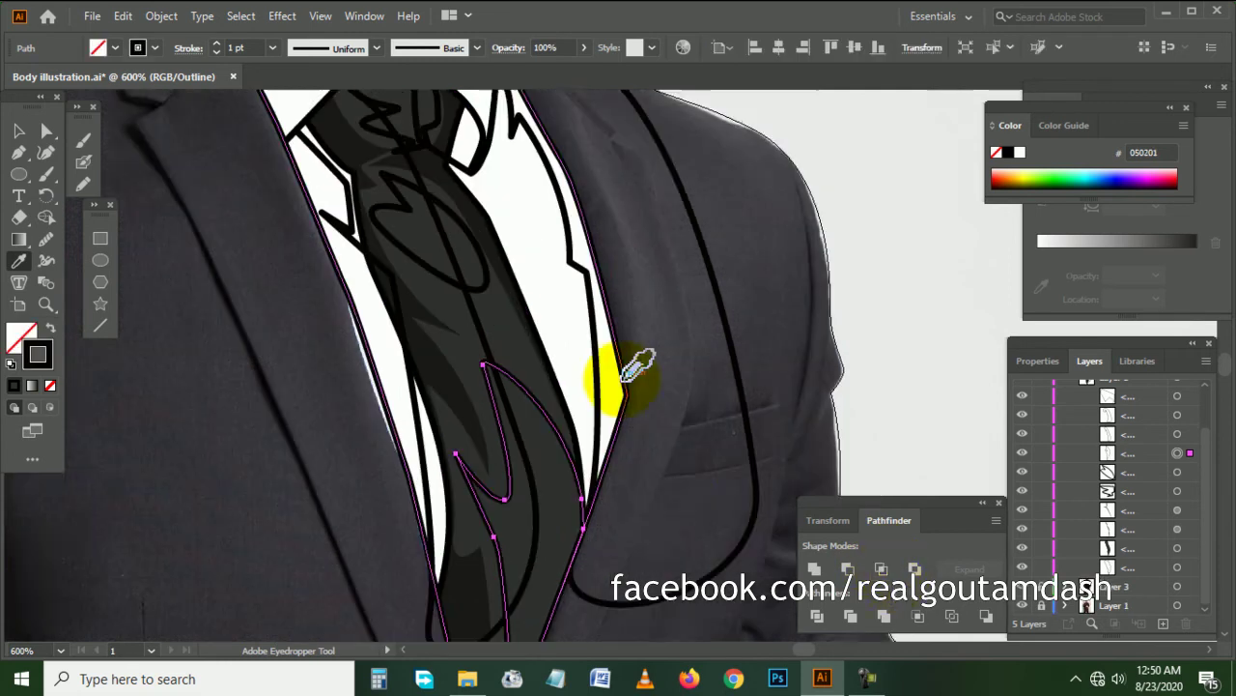
{"action": "scroll", "coordinate": [628, 367], "scroll_direction": "up", "scroll_amount": 5}
{"action": "key", "text": "v"}
{"action": "left_click", "coordinate": [684, 338]}
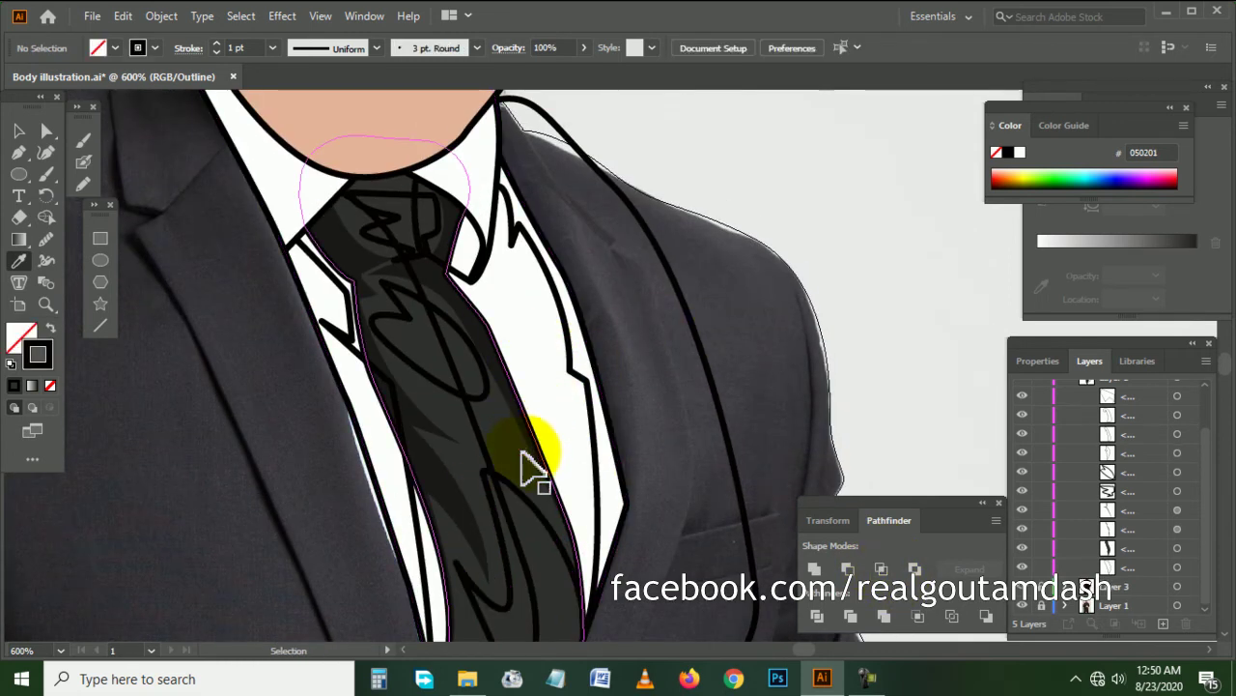
- Fill the lower squiggle, upper loop and knot highlight paths with light grey at 10% opacity
{"action": "left_click", "coordinate": [523, 507]}
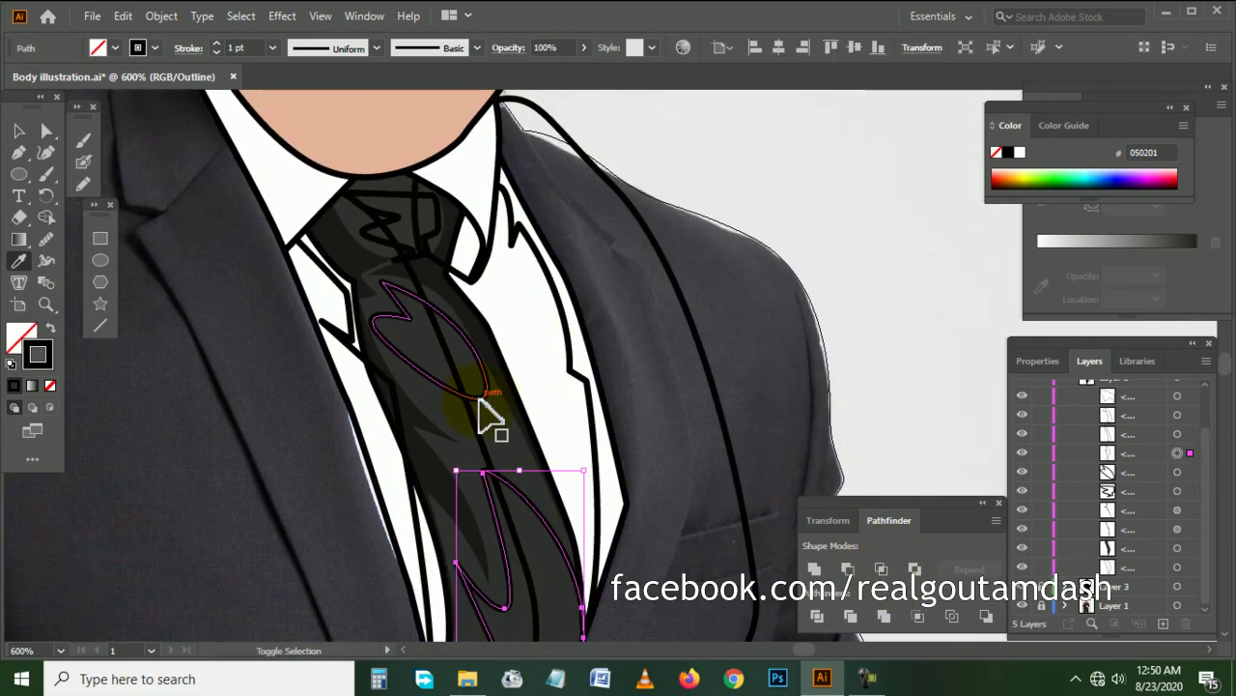
{"action": "left_click", "coordinate": [454, 316], "text": "shift"}
{"action": "left_click", "coordinate": [439, 247], "text": "shift"}
{"action": "key", "text": "i"}
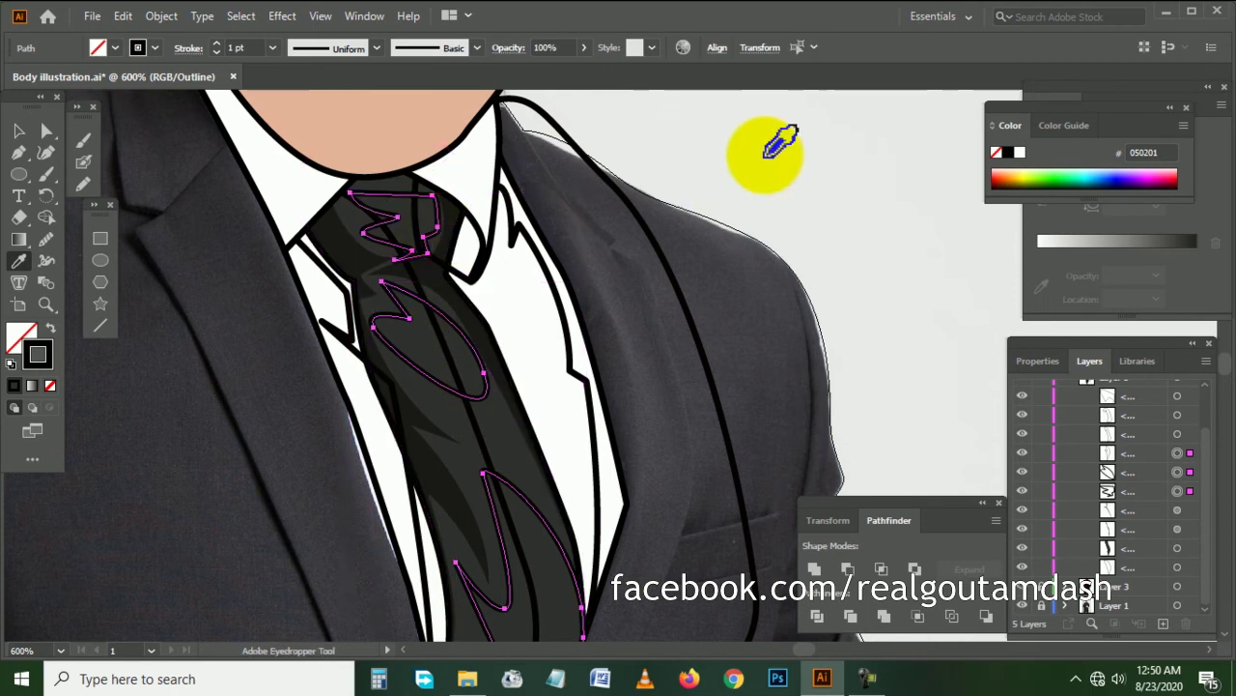
{"action": "left_click", "coordinate": [767, 144]}
{"action": "left_click", "coordinate": [530, 72]}
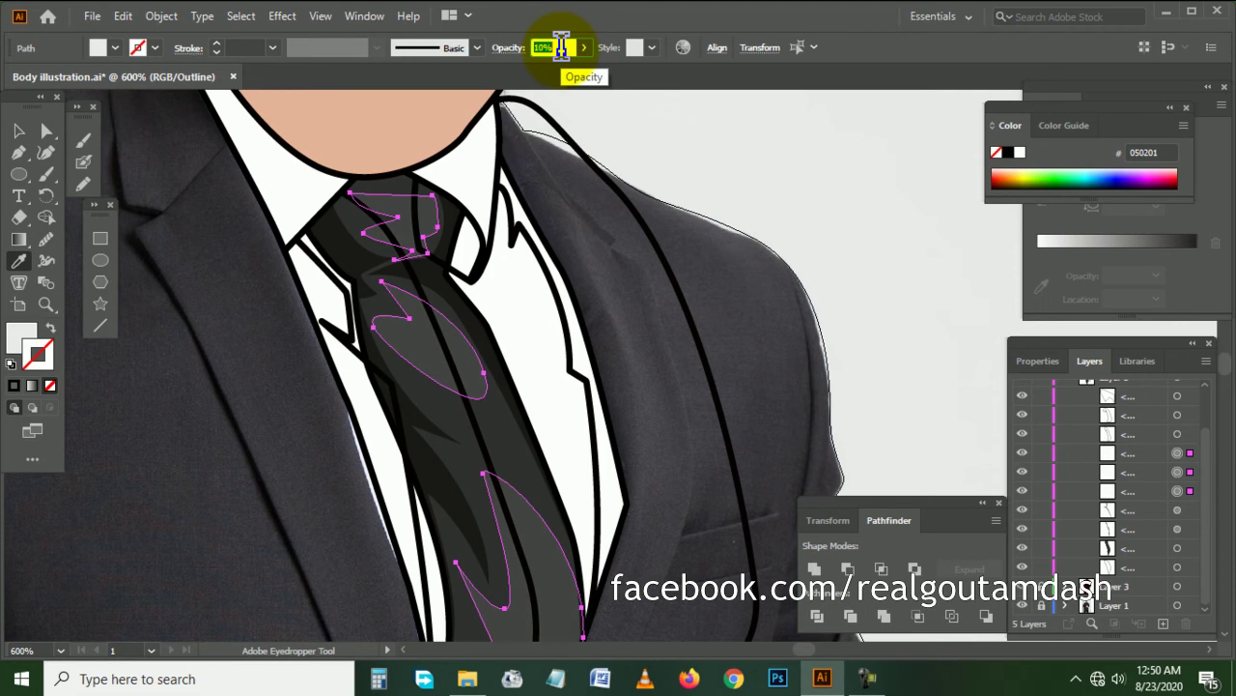
{"action": "type", "text": "510"}
{"action": "key", "text": "Return"}
{"action": "key", "text": "ctrl+shift+a"}
{"action": "scroll", "coordinate": [682, 202], "scroll_direction": "down", "scroll_amount": 1}
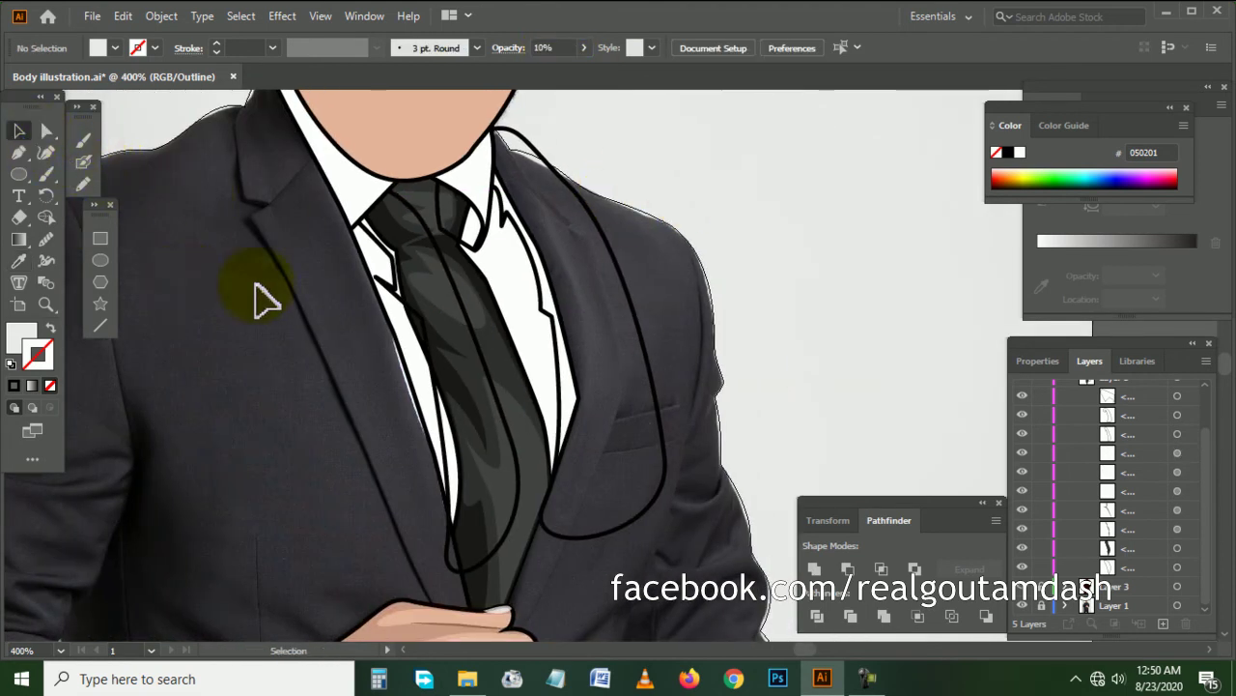
{"action": "scroll", "coordinate": [386, 193], "scroll_direction": "up", "scroll_amount": 1}
{"action": "scroll", "coordinate": [373, 221], "scroll_direction": "up", "scroll_amount": 1}
- Select the tie knot, tie body and all the tie shading shapes together
{"action": "left_click", "coordinate": [358, 221]}
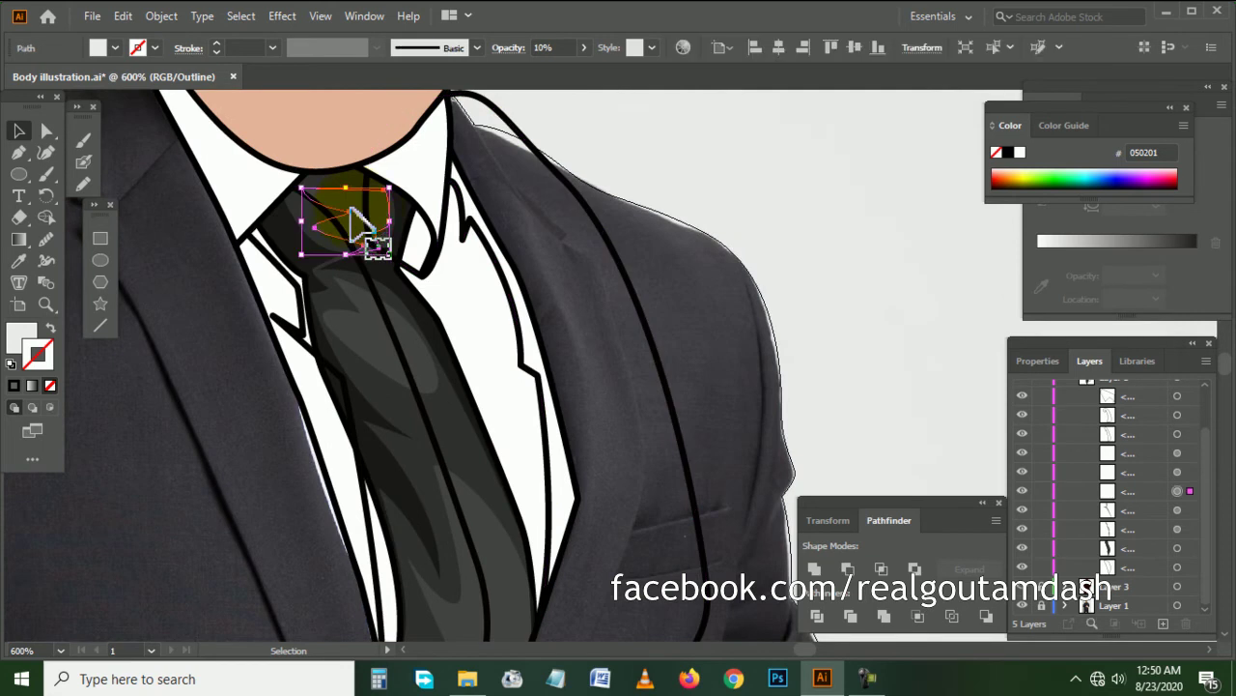
{"action": "left_click", "coordinate": [396, 272], "text": "shift"}
{"action": "left_click", "coordinate": [302, 260], "text": "shift"}
{"action": "left_click", "coordinate": [303, 253], "text": "shift"}
{"action": "scroll", "coordinate": [379, 348], "scroll_direction": "down", "scroll_amount": 3}
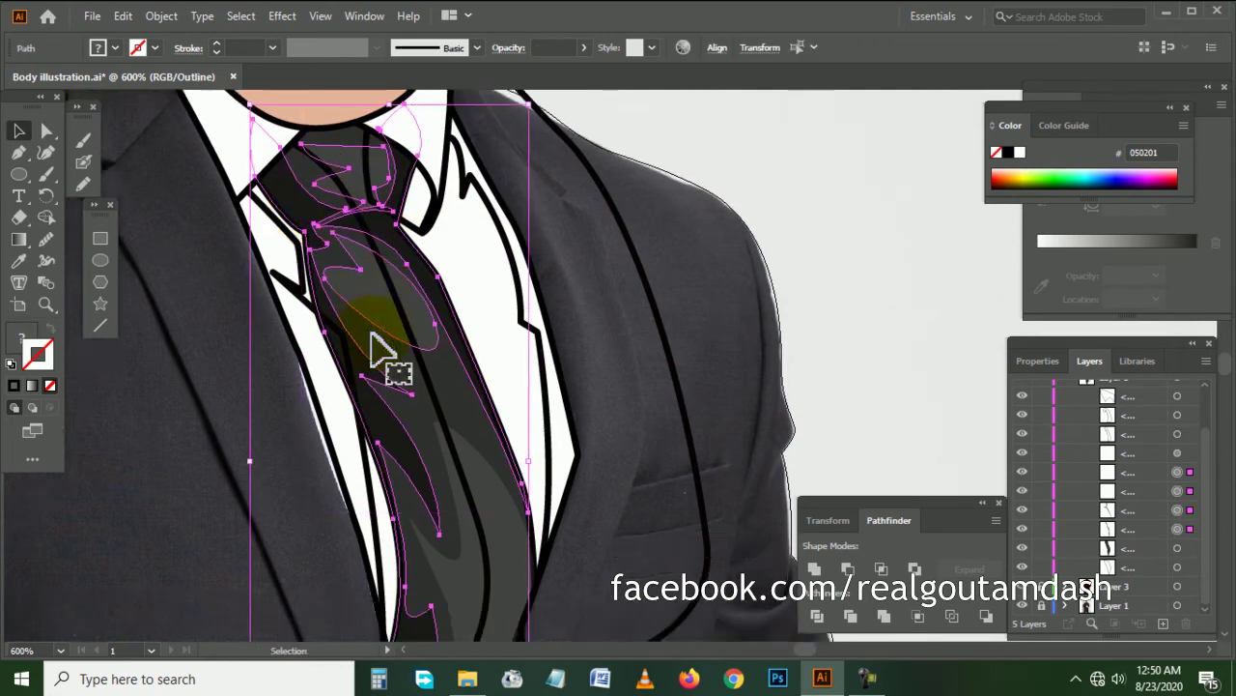
{"action": "left_click", "coordinate": [462, 425], "text": "shift"}
{"action": "scroll", "coordinate": [491, 409], "scroll_direction": "down", "scroll_amount": 1}
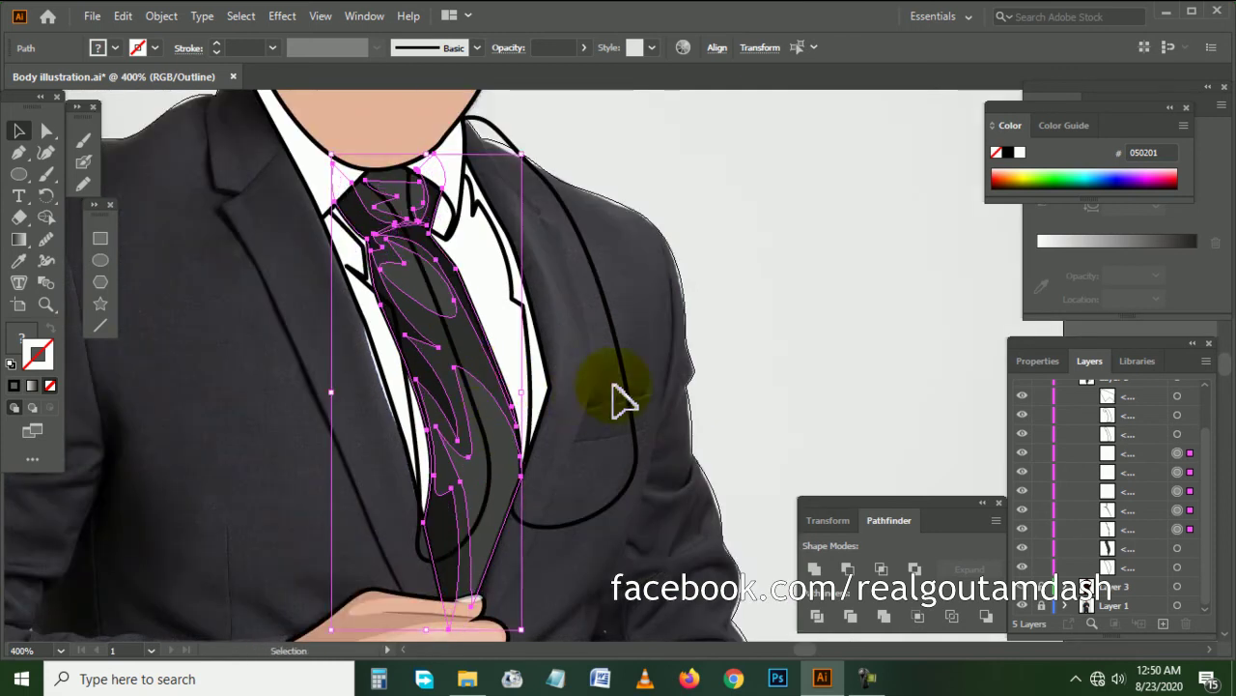
{"action": "key", "text": "ctrl"}
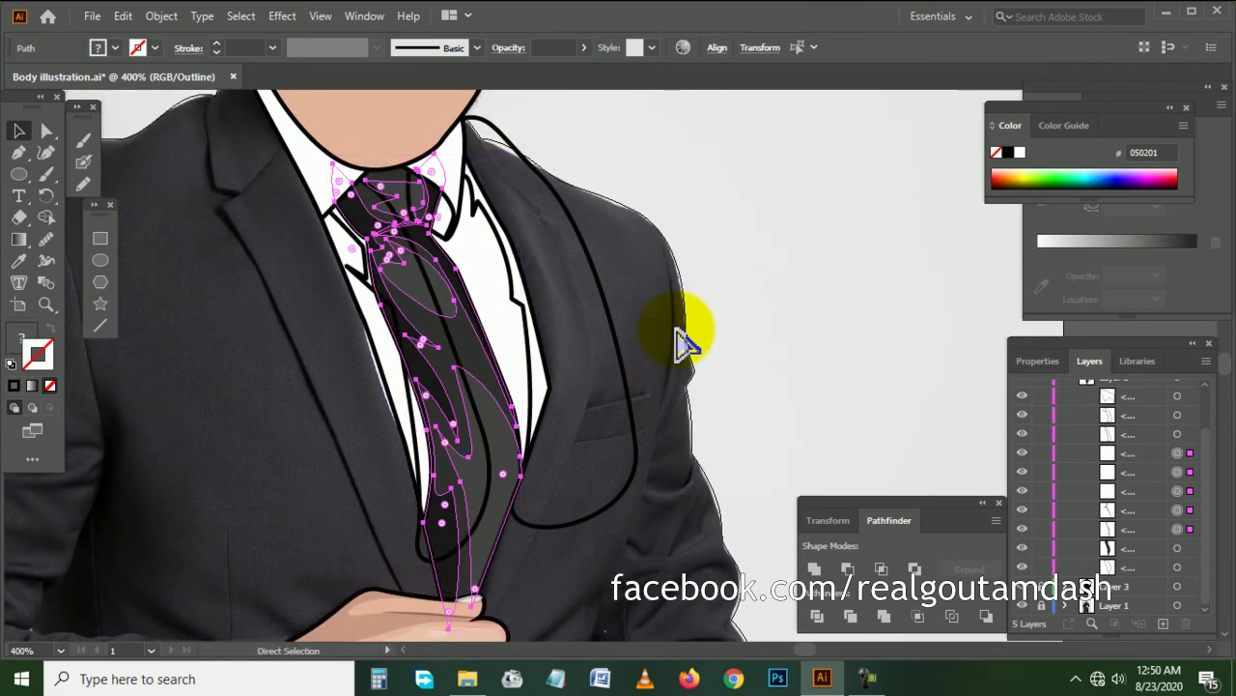
{"action": "scroll", "coordinate": [525, 277], "scroll_direction": "up", "scroll_amount": 1}
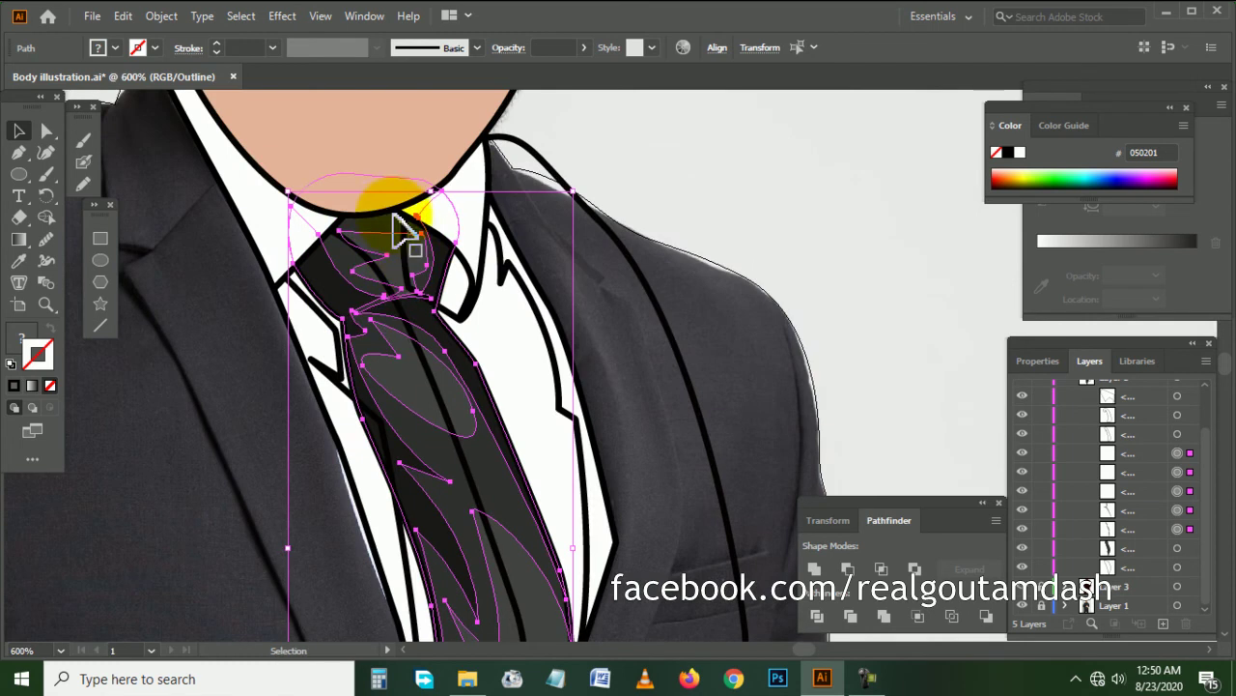
{"action": "scroll", "coordinate": [425, 253], "scroll_direction": "down", "scroll_amount": 2}
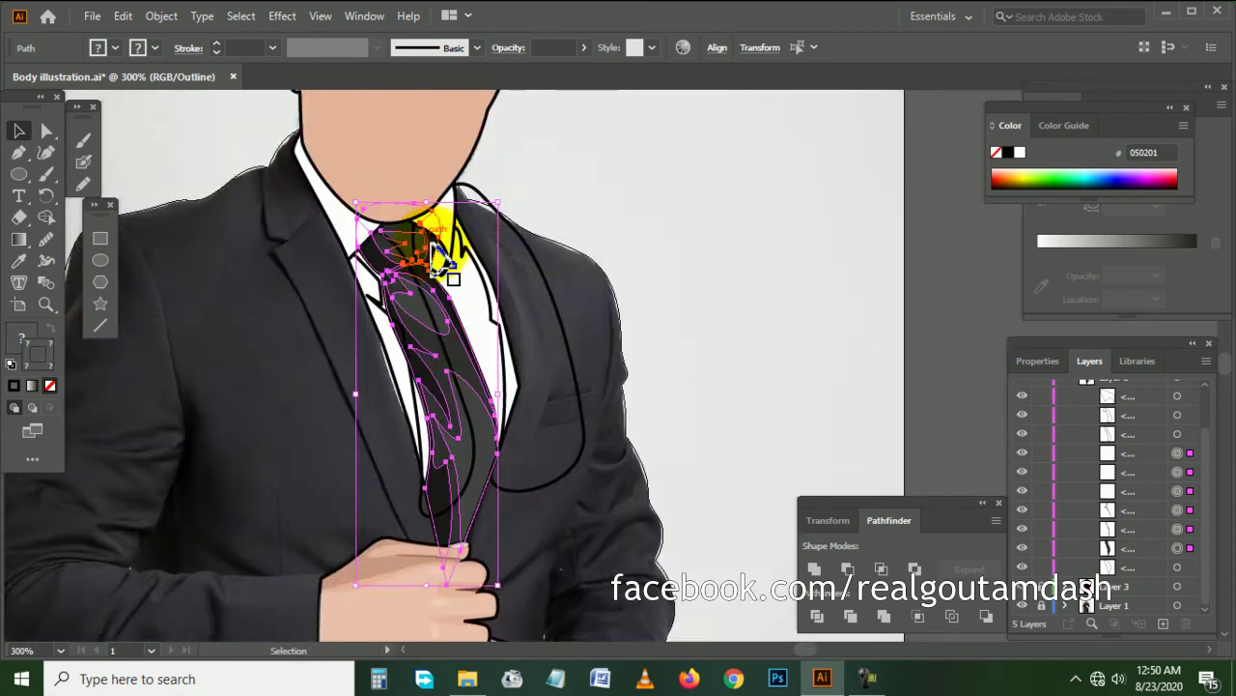
- Group the tie pieces and bring the group to the front
{"action": "key", "text": "ctrl+g"}
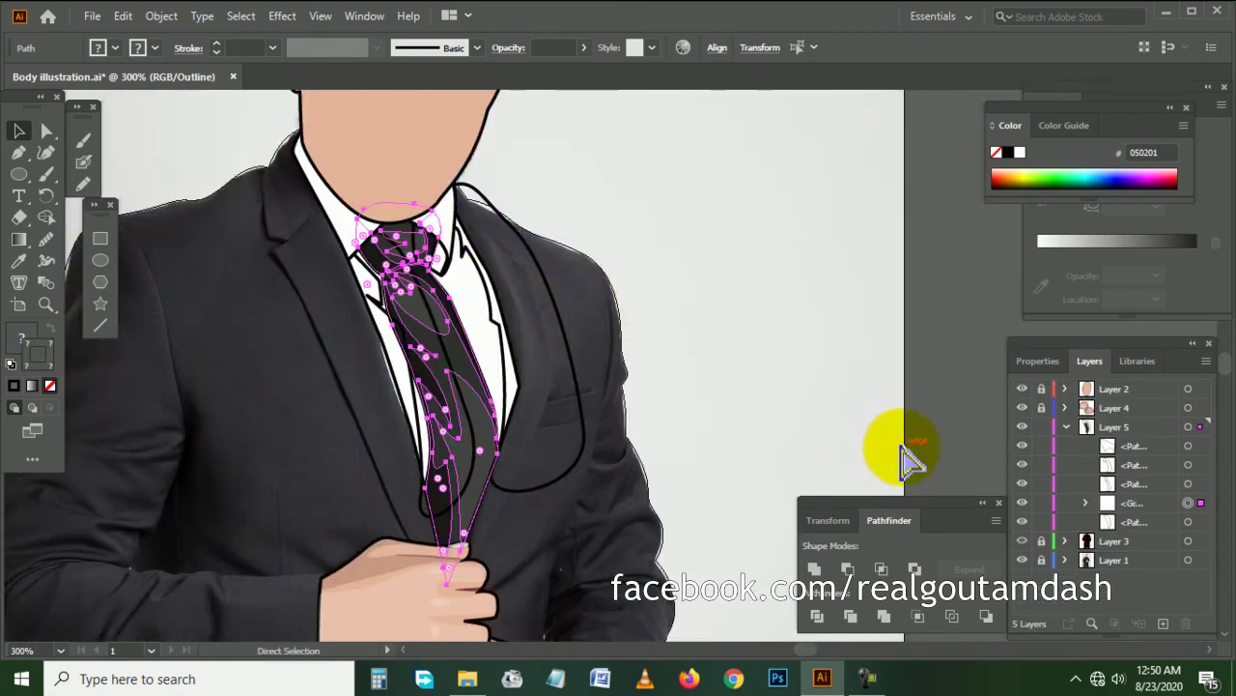
{"action": "right_click", "coordinate": [450, 367]}
{"action": "mouse_move", "coordinate": [499, 261]}
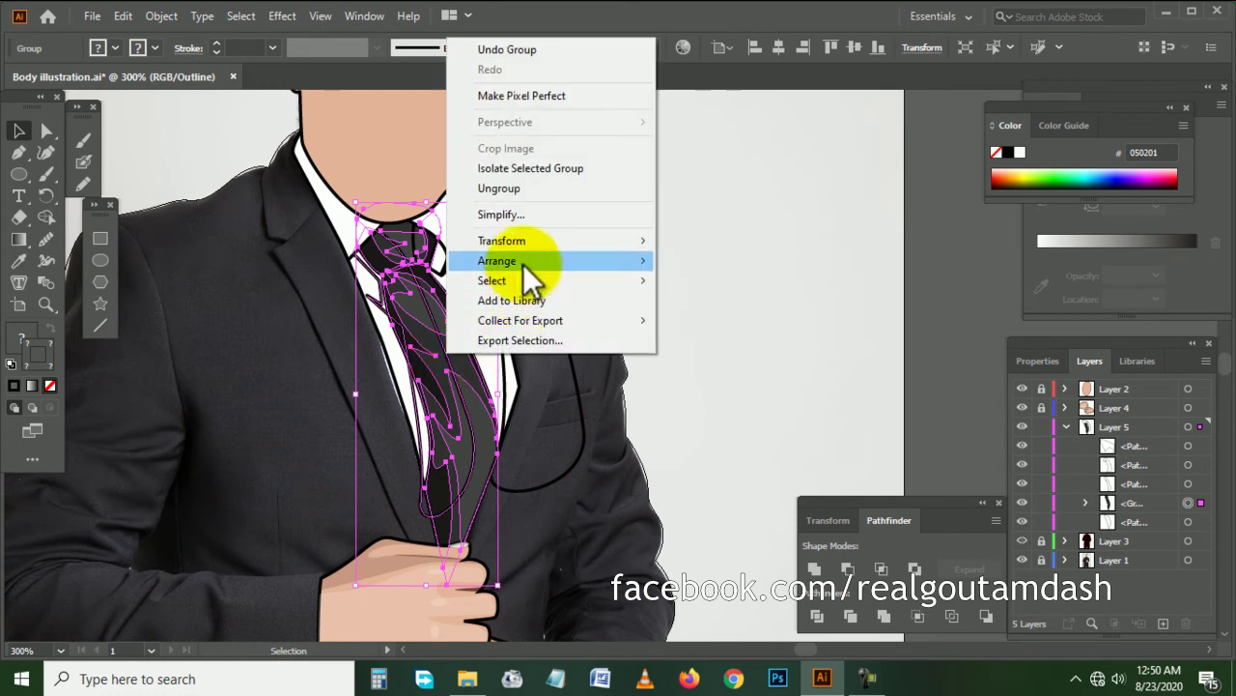
{"action": "left_click", "coordinate": [692, 271]}
{"action": "left_click", "coordinate": [690, 268]}
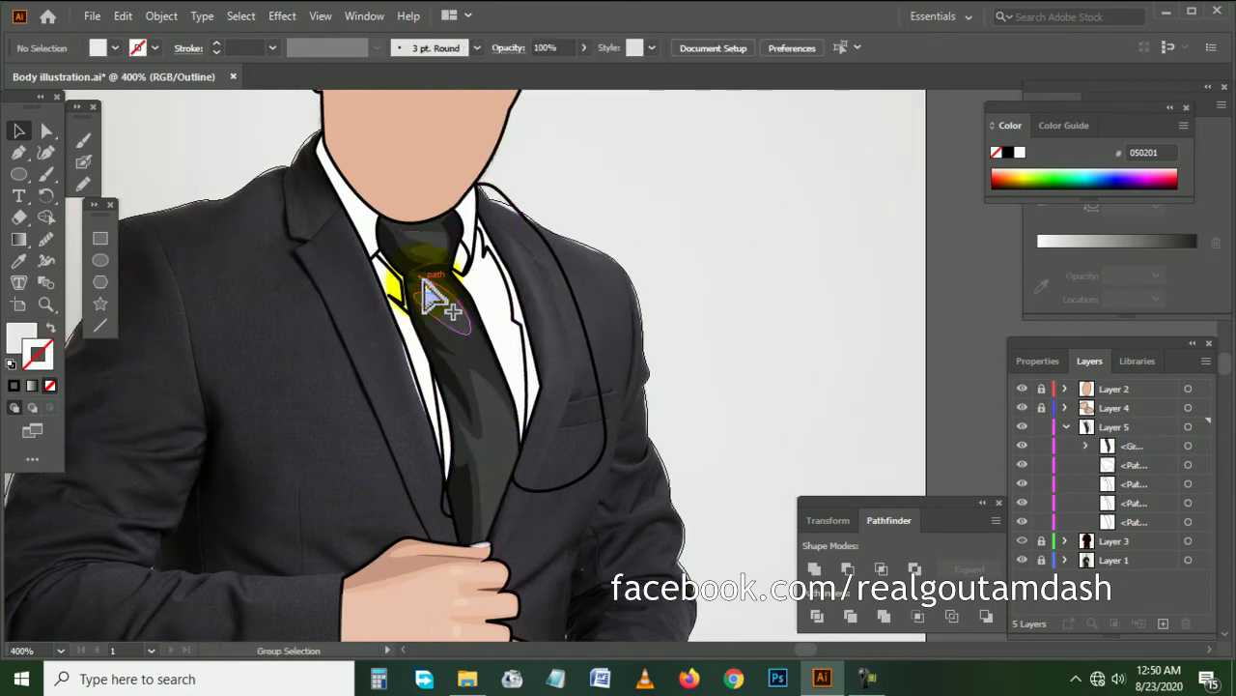
{"action": "scroll", "coordinate": [427, 296], "scroll_direction": "up", "scroll_amount": 1}
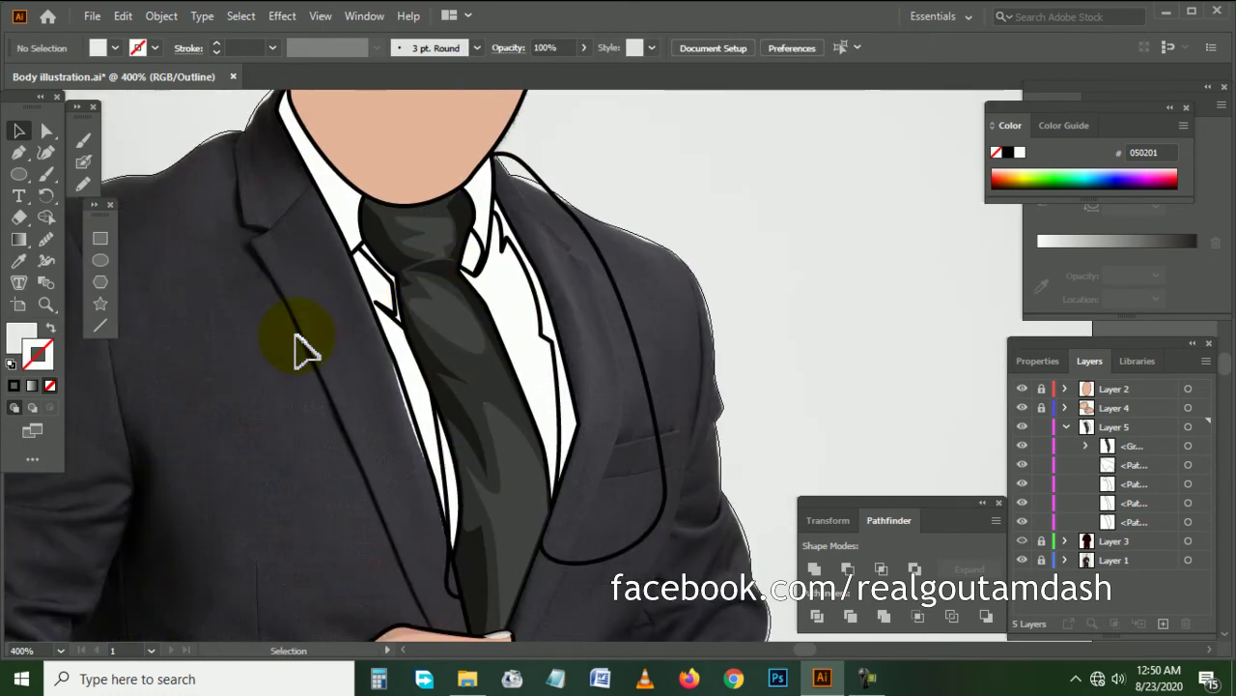
- Reorder the shirt path and unite it with the jacket outline
{"action": "left_click", "coordinate": [520, 319]}
{"action": "left_click_drag", "start_coordinate": [1127, 520], "coordinate": [1145, 526]}
{"action": "left_click", "coordinate": [661, 391], "text": "shift"}
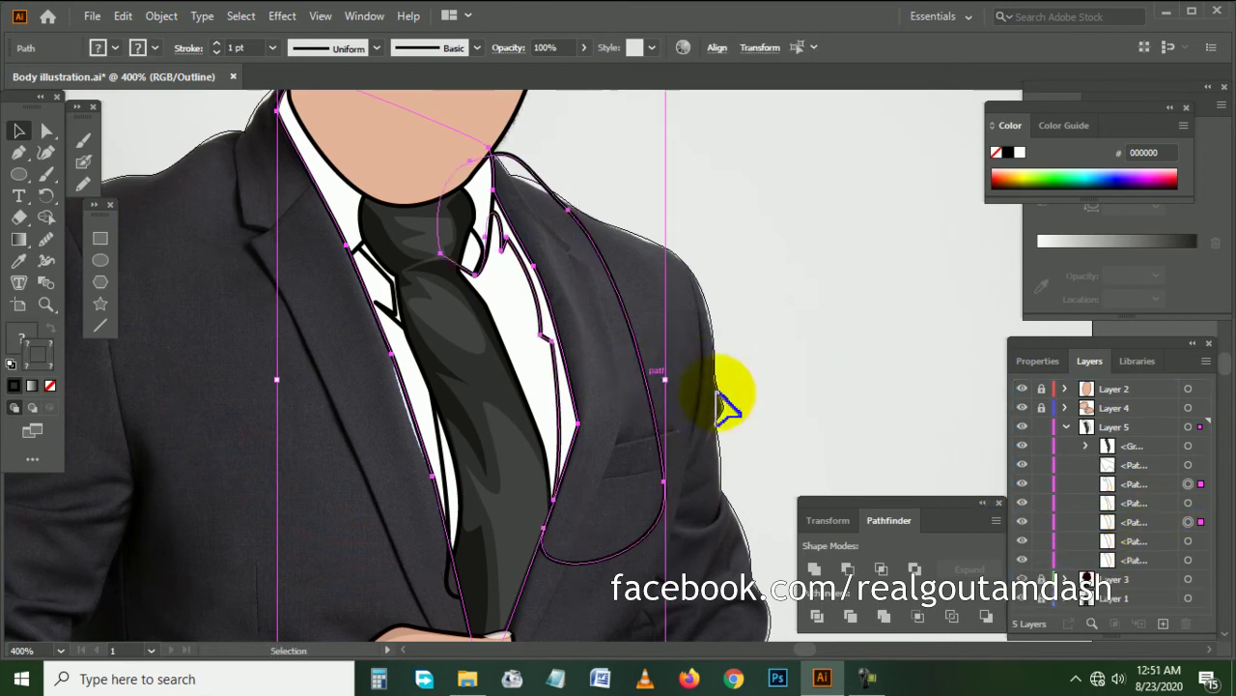
{"action": "left_click", "coordinate": [881, 568]}
{"action": "left_click", "coordinate": [787, 381]}
- Intersect the tie outline with the shirt path and ungroup the resulting collar shapes
{"action": "left_click", "coordinate": [382, 299]}
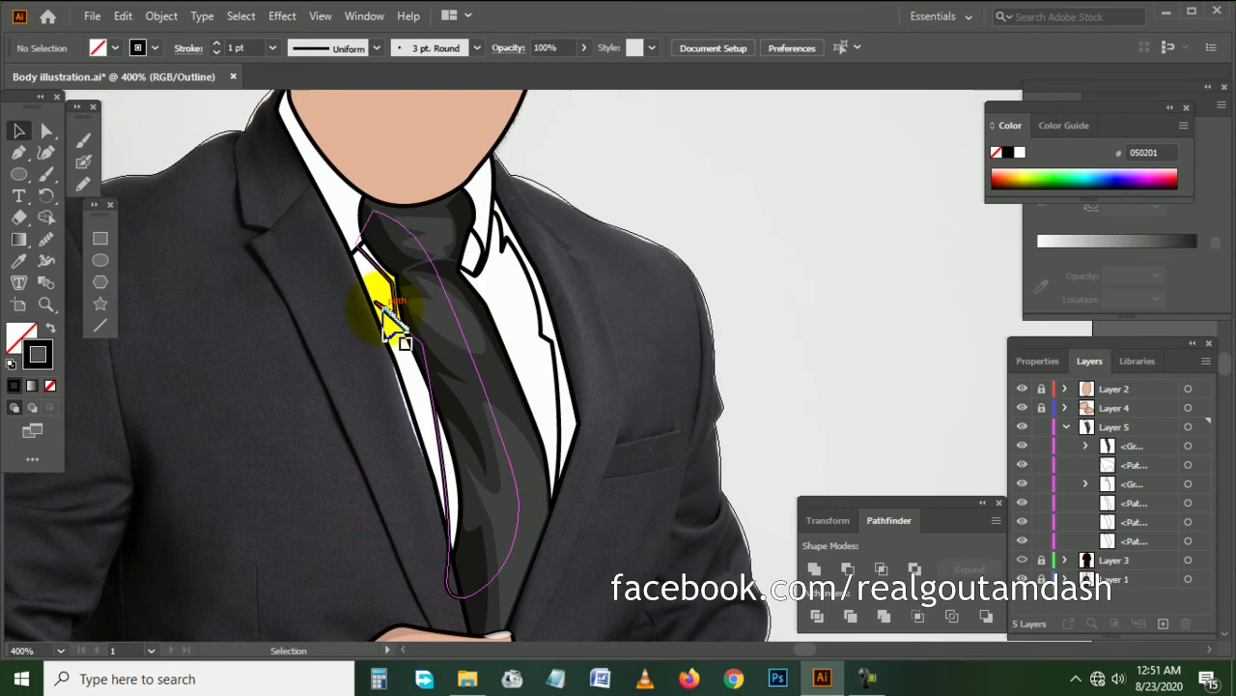
{"action": "left_click", "coordinate": [521, 319], "text": "shift"}
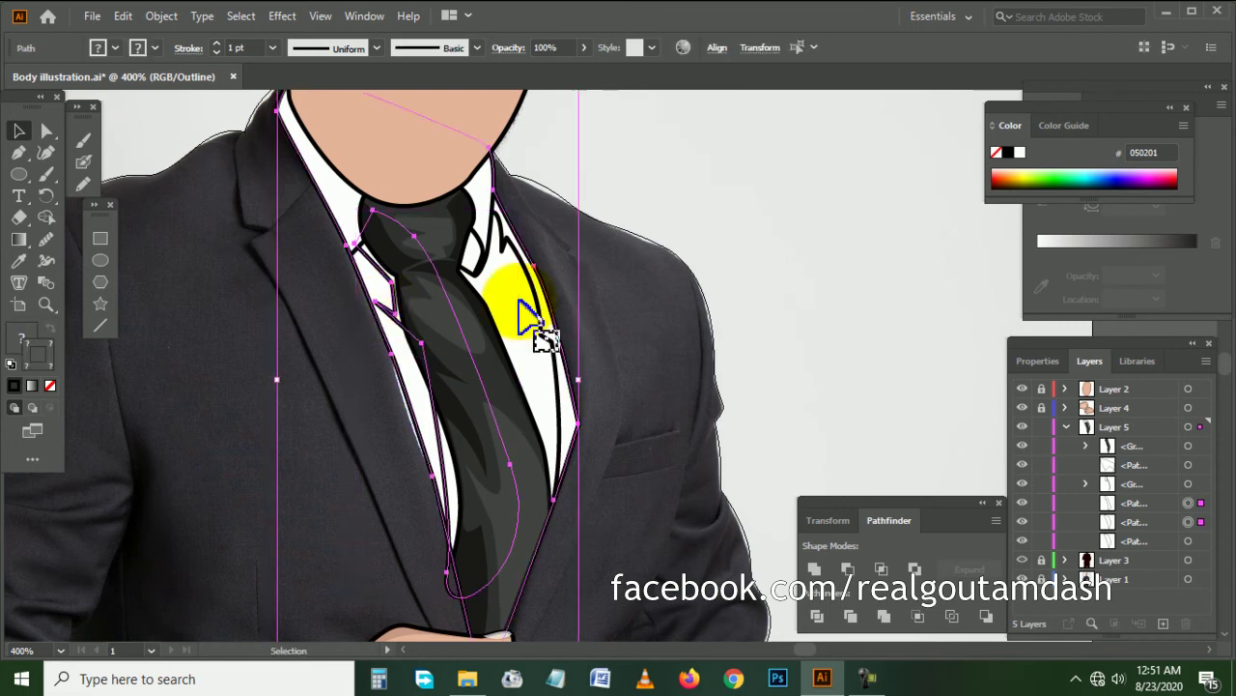
{"action": "left_click", "coordinate": [869, 562]}
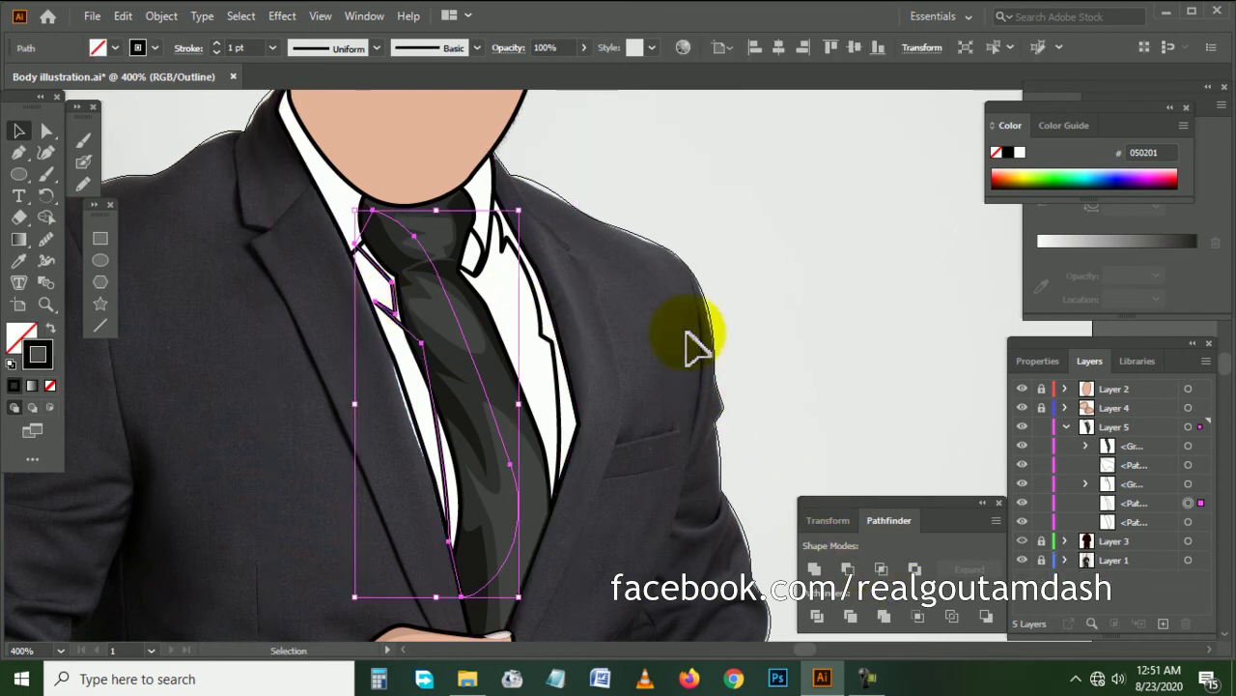
{"action": "left_click", "coordinate": [544, 354]}
{"action": "right_click", "coordinate": [544, 353]}
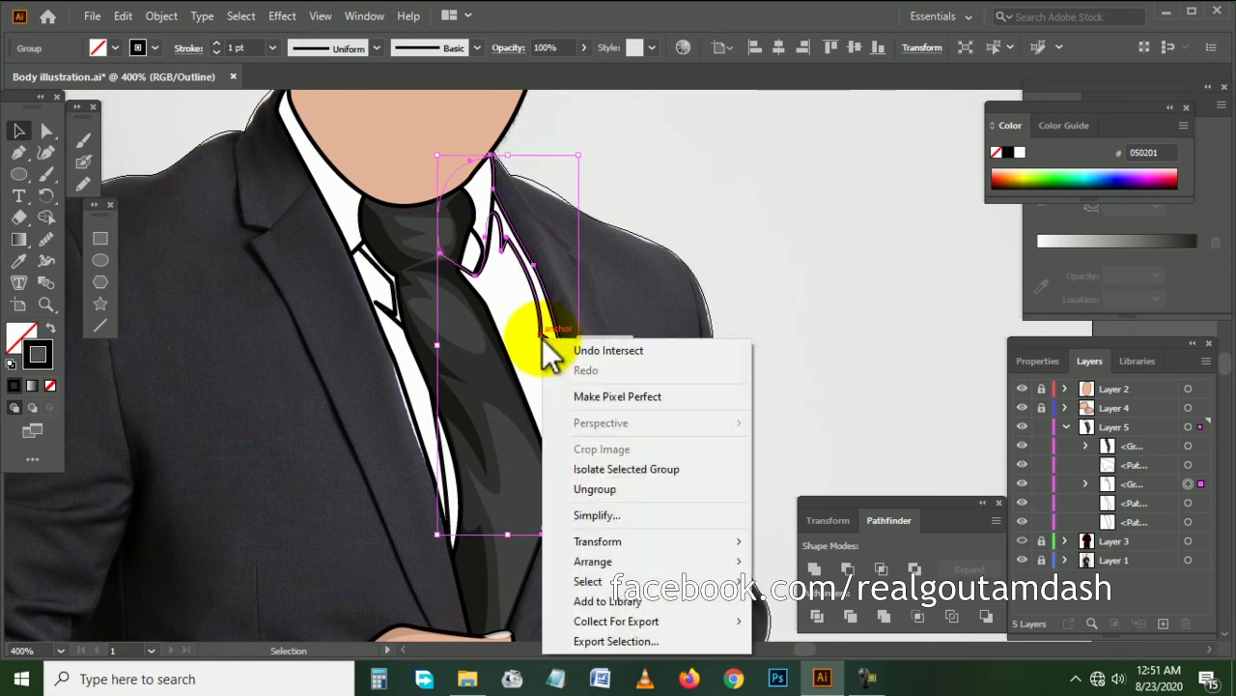
{"action": "left_click", "coordinate": [603, 489]}
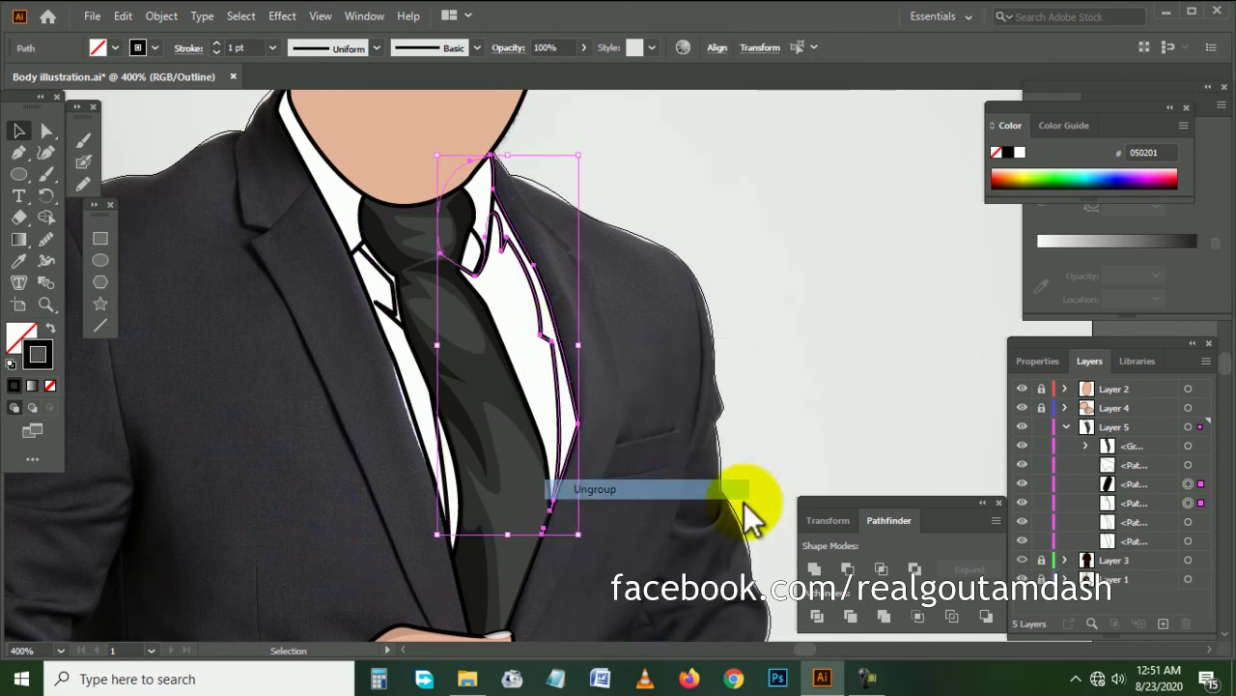
{"action": "left_click", "coordinate": [1189, 500]}
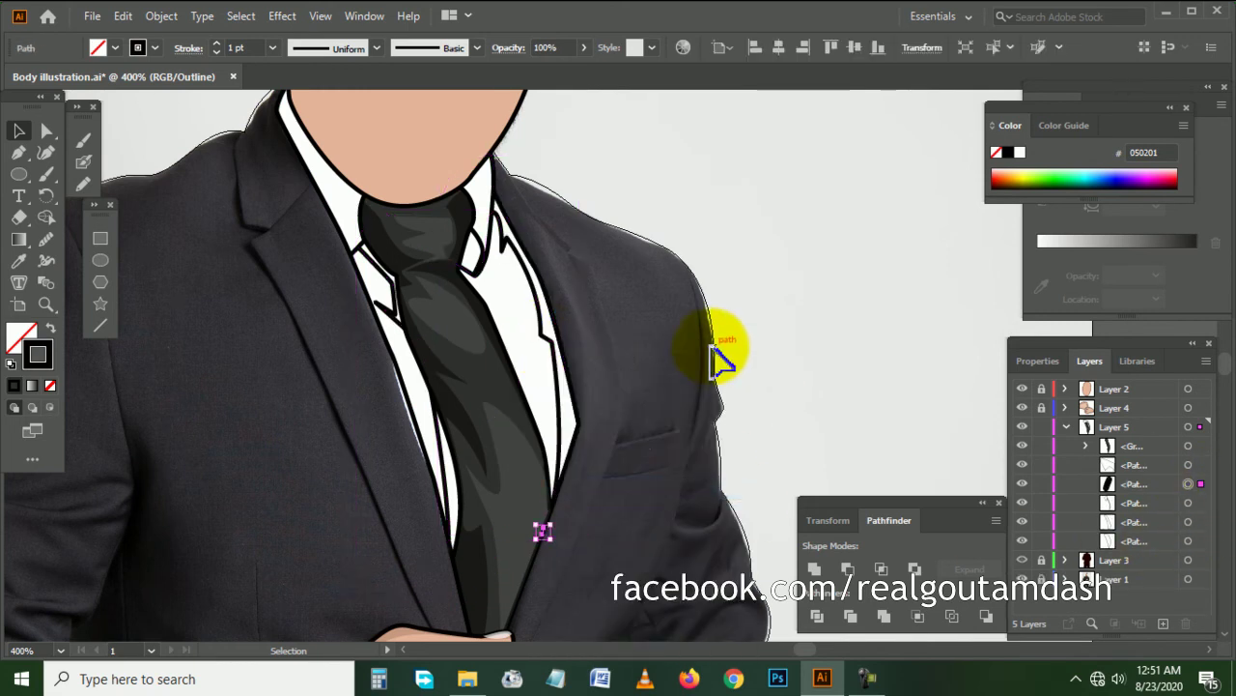
- Delete the stray fragment and give both collar shadows the tie shading's translucent black style
{"action": "key", "text": "Delete"}
{"action": "left_click", "coordinate": [541, 345]}
{"action": "left_click", "coordinate": [399, 321], "text": "shift"}
{"action": "left_click", "coordinate": [18, 261]}
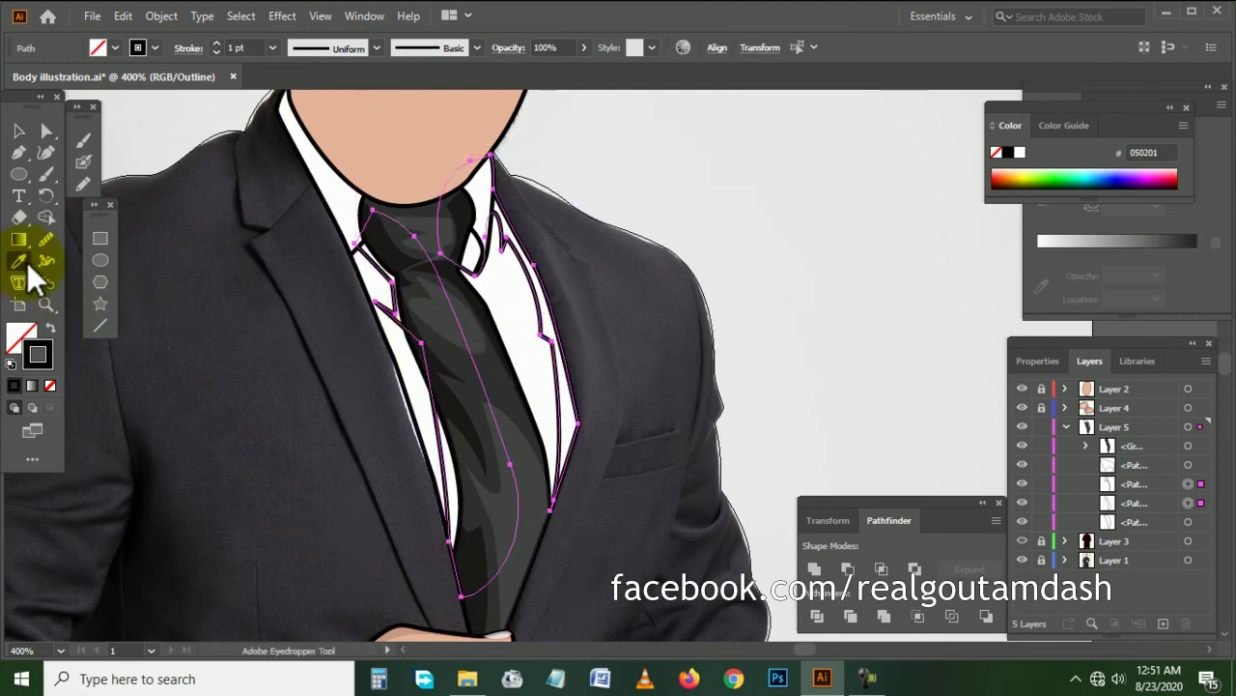
{"action": "scroll", "coordinate": [406, 261], "scroll_direction": "up", "scroll_amount": 1}
{"action": "left_click", "coordinate": [512, 164]}
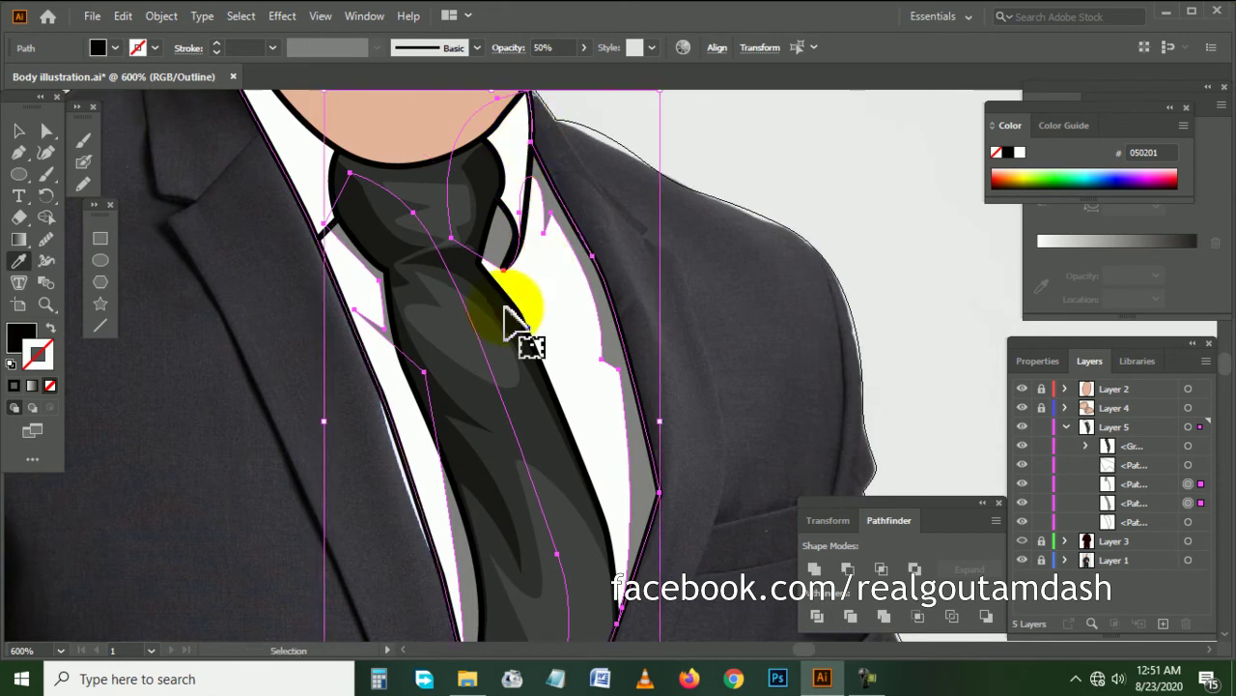
{"action": "key", "text": "ctrl+shift+a"}
{"action": "scroll", "coordinate": [290, 367], "scroll_direction": "down", "scroll_amount": 2}
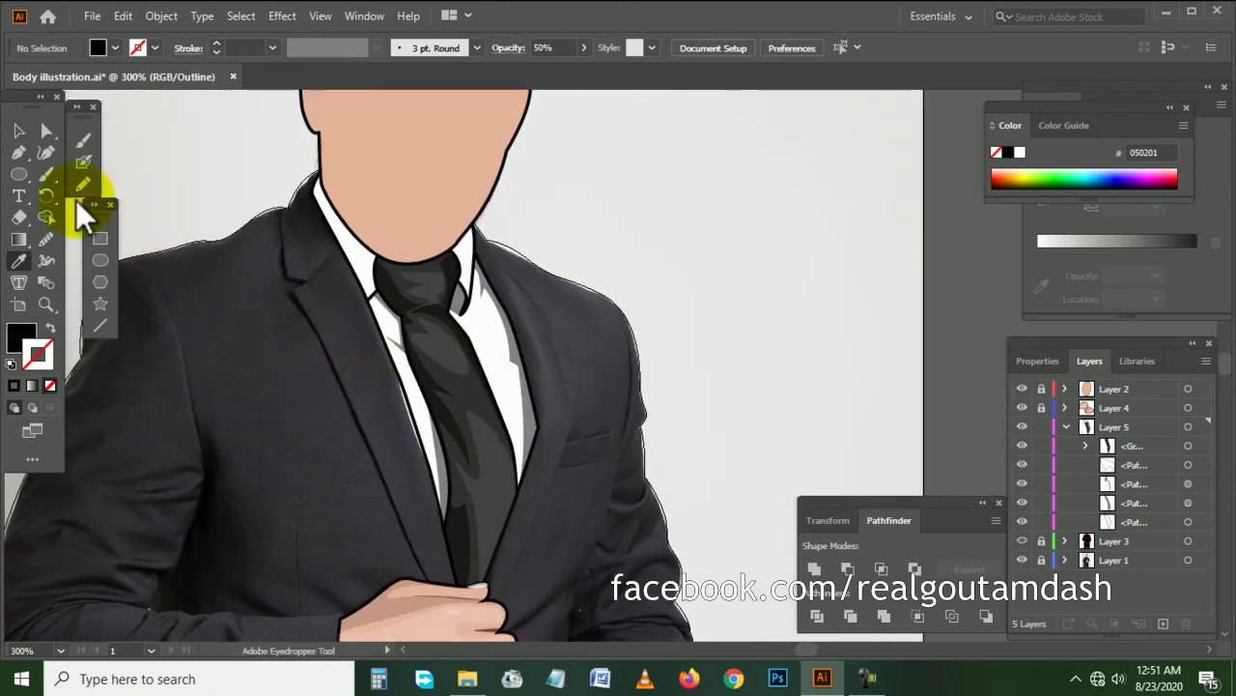
{"action": "scroll", "coordinate": [328, 285], "scroll_direction": "up", "scroll_amount": 1}
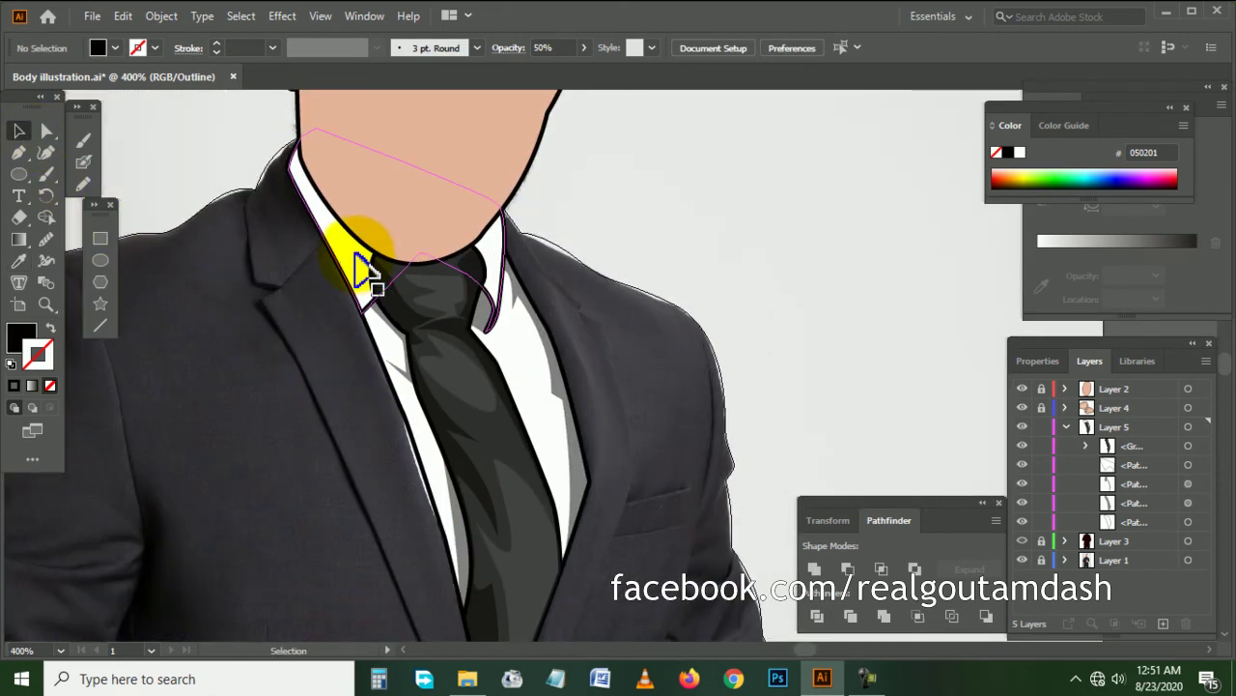
- Bring the collar path to the front and group it with the tie pieces
{"action": "left_click", "coordinate": [356, 259]}
{"action": "right_click", "coordinate": [357, 255]}
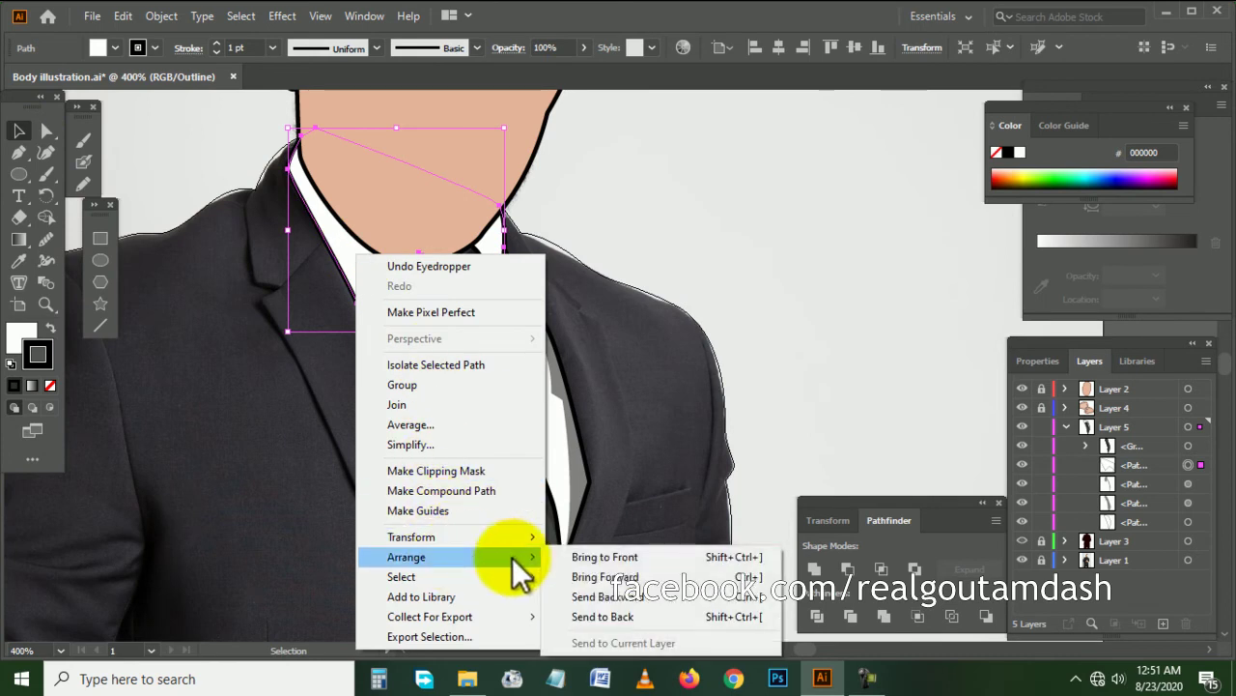
{"action": "left_click", "coordinate": [585, 554]}
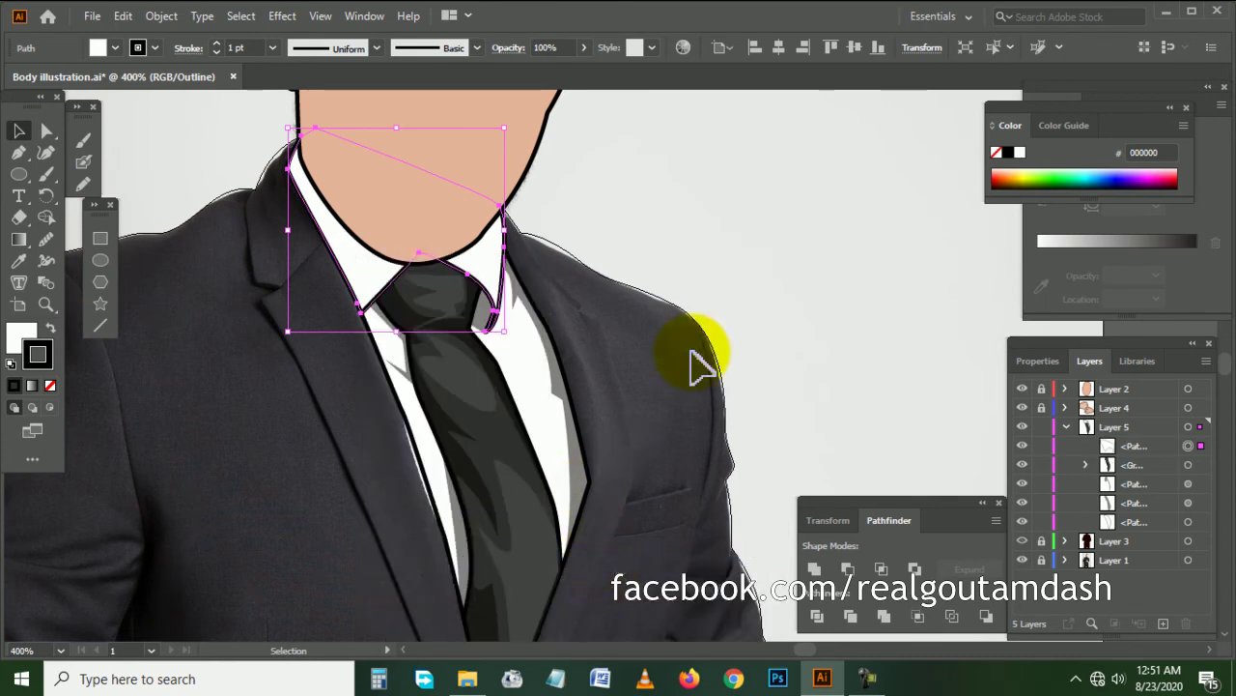
{"action": "left_click", "coordinate": [454, 324], "text": "shift"}
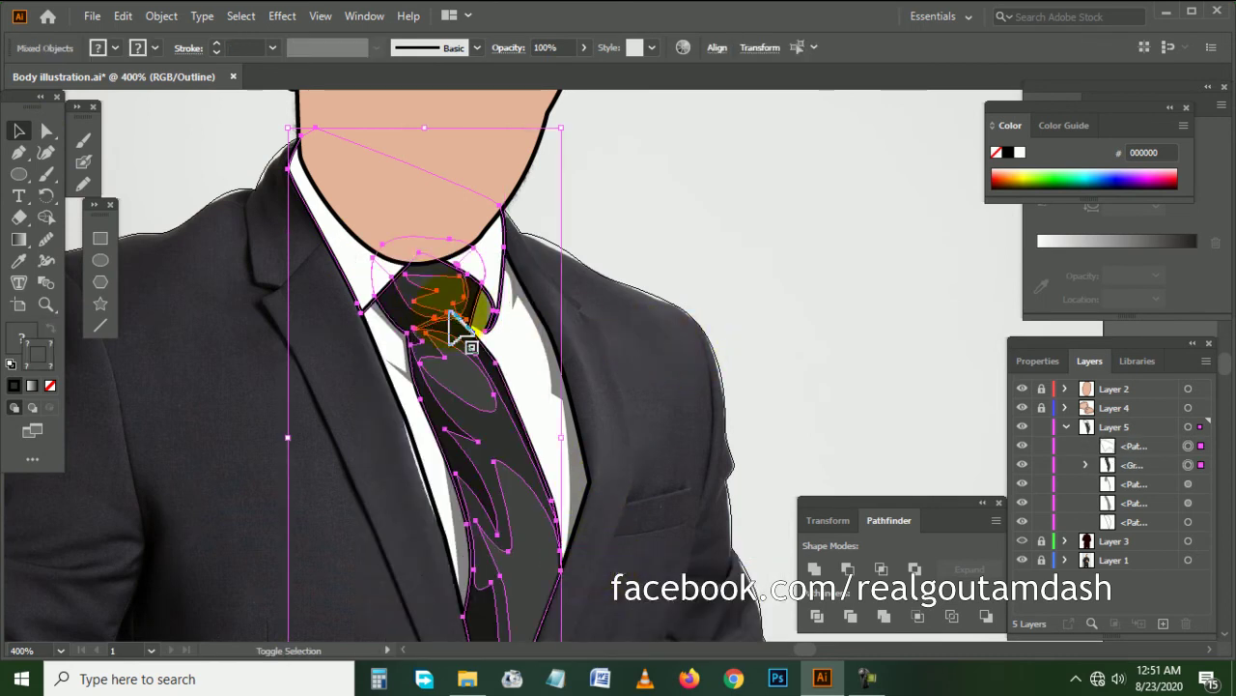
{"action": "left_click", "coordinate": [530, 372]}
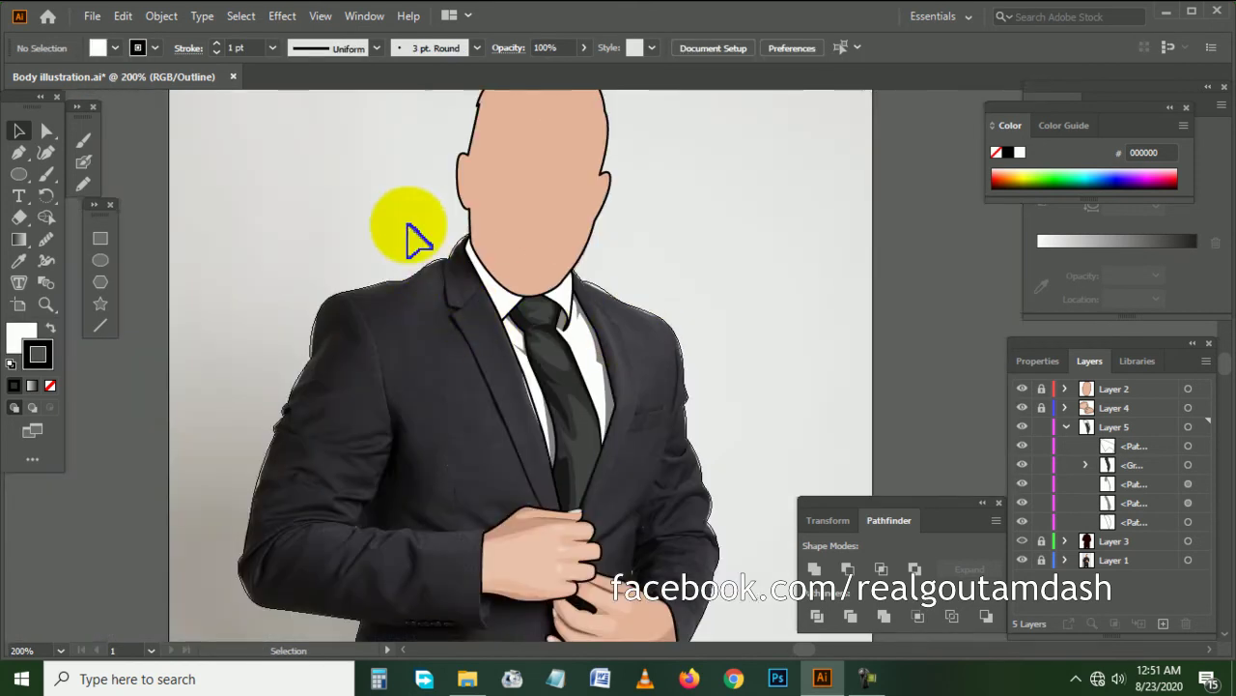
{"action": "mouse_move", "coordinate": [401, 214]}
{"action": "left_mouse_down"}
{"action": "mouse_move", "coordinate": [623, 470]}
{"action": "mouse_move", "coordinate": [708, 534]}
{"action": "left_mouse_up"}
{"action": "key", "text": "a"}
{"action": "key", "text": "v"}
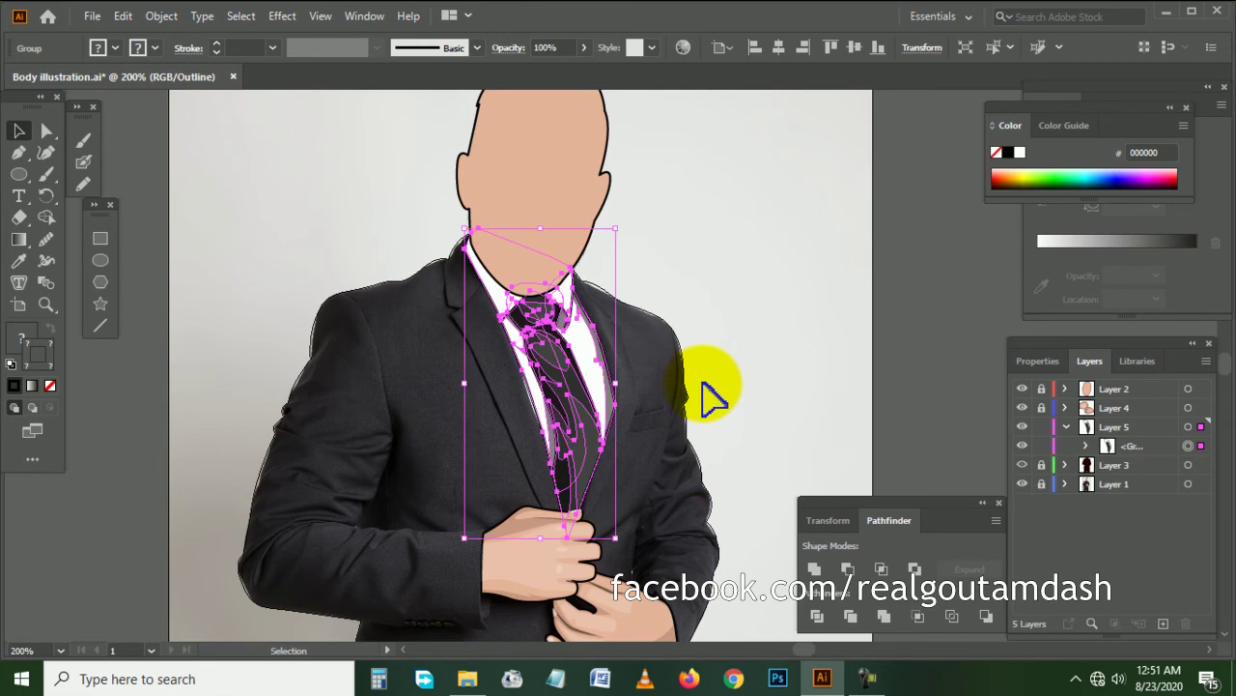
{"action": "key", "text": "ctrl+g"}
{"action": "left_click", "coordinate": [640, 378]}
{"action": "key", "text": "ctrl+plus"}
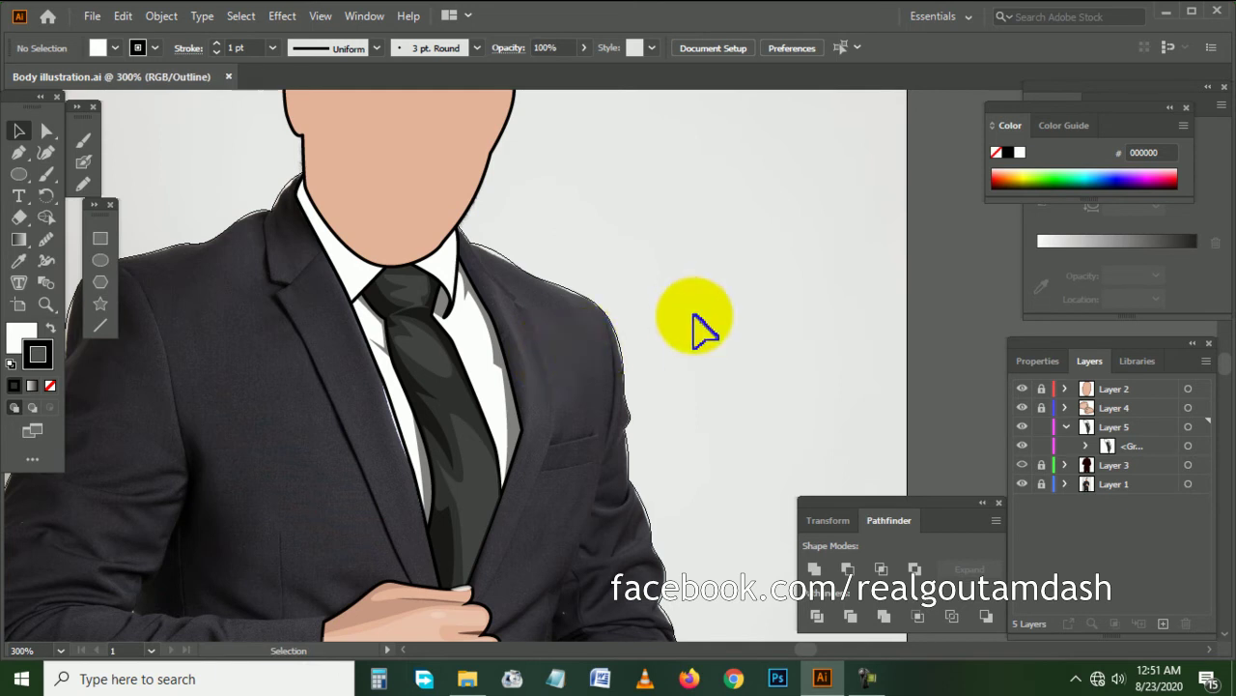
{"action": "scroll", "coordinate": [690, 318], "scroll_direction": "down", "scroll_amount": 1, "text": "alt"}
{"action": "scroll", "coordinate": [705, 324], "scroll_direction": "down", "scroll_amount": 2}
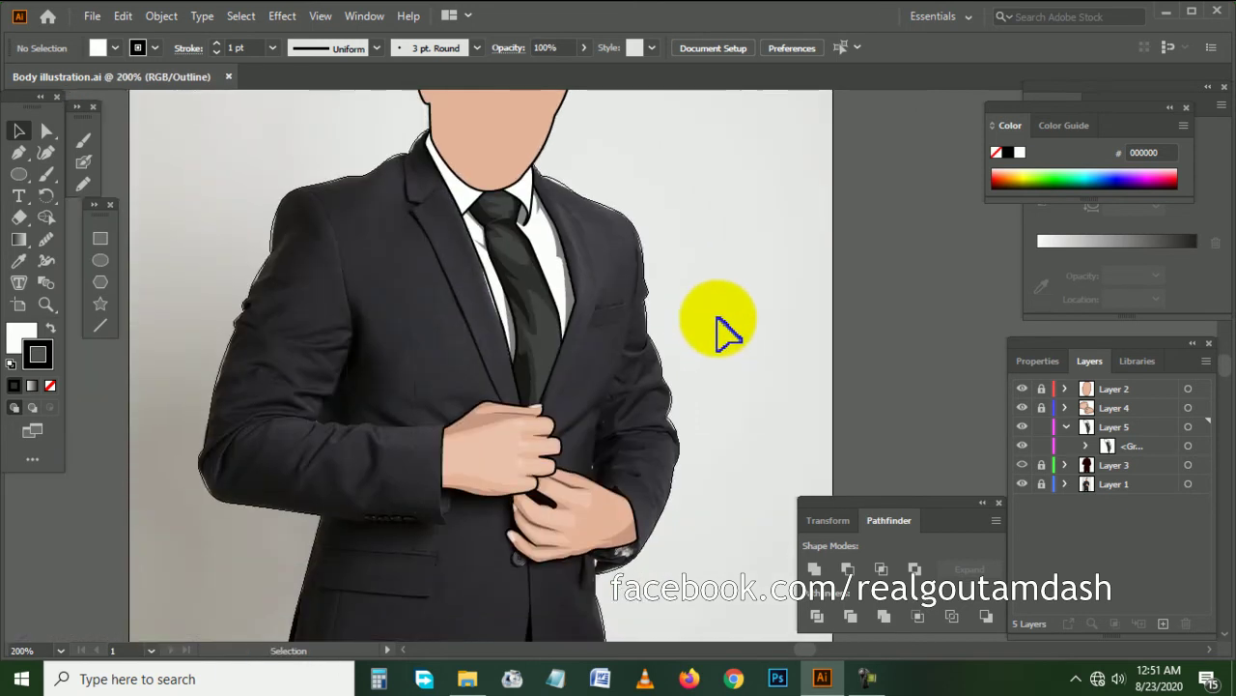
{"action": "left_click", "coordinate": [1067, 427]}
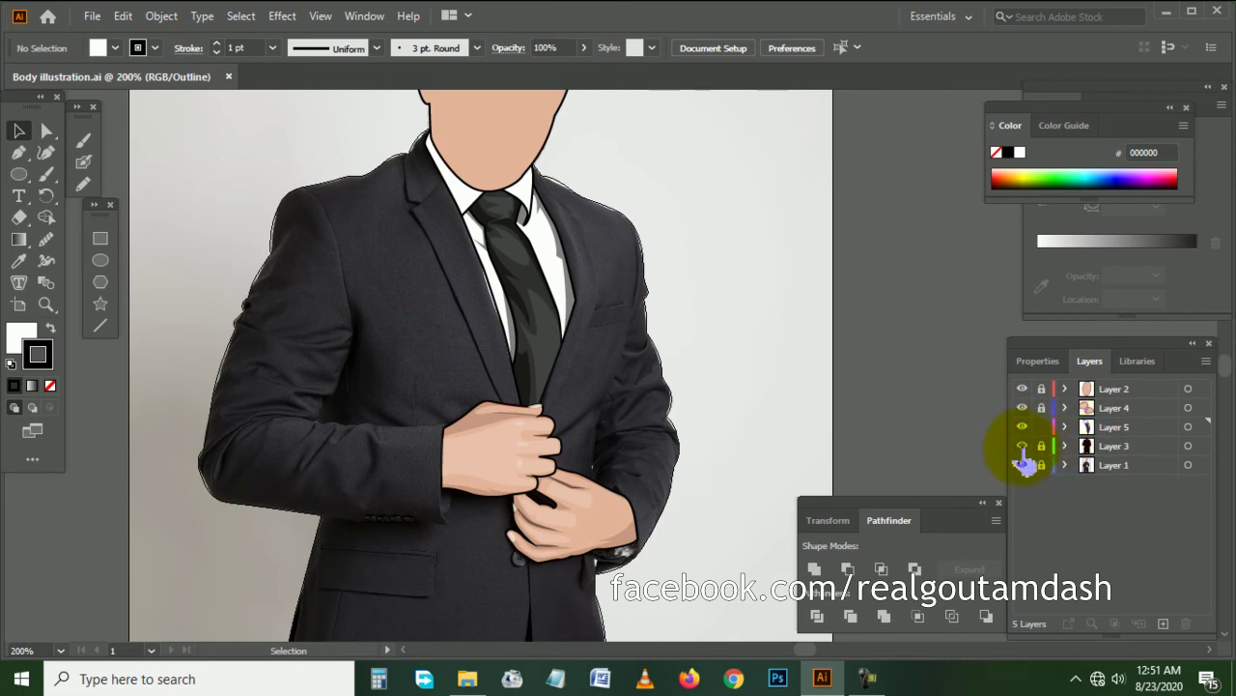
{"action": "key", "text": "ctrl+y"}
{"action": "key", "text": "ctrl+minus"}
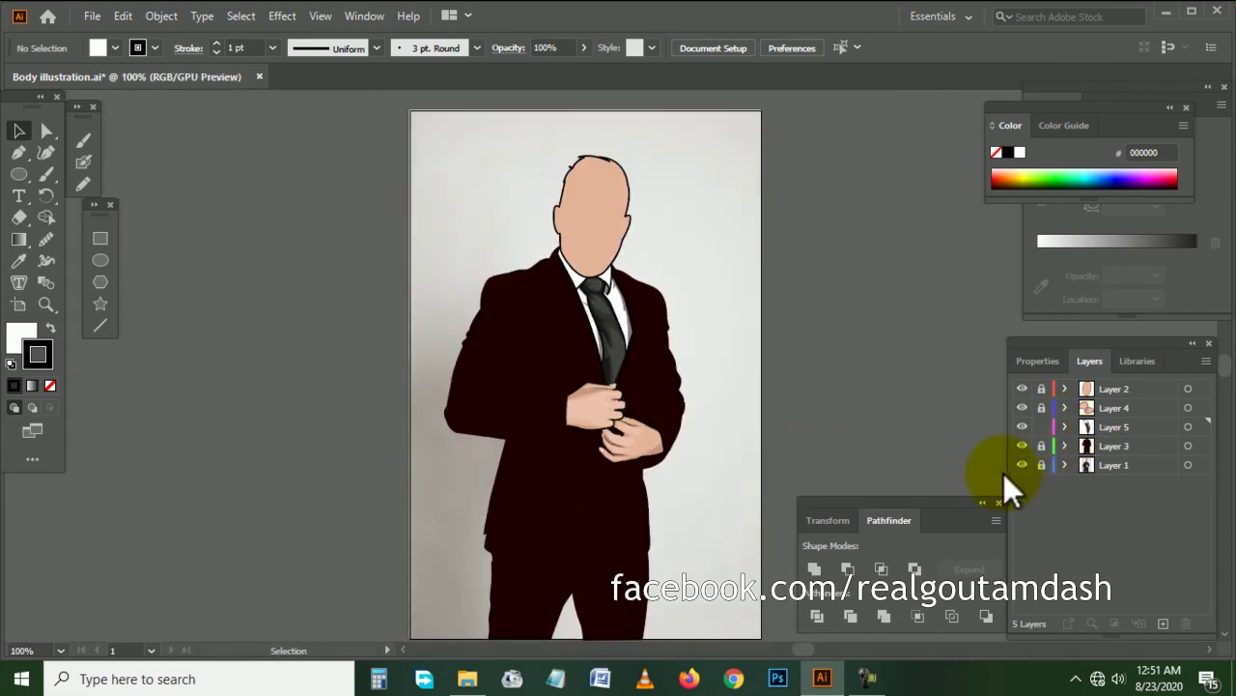
{"action": "left_click", "coordinate": [1022, 464]}
{"action": "scroll", "coordinate": [740, 406], "scroll_direction": "right", "scroll_amount": 2}
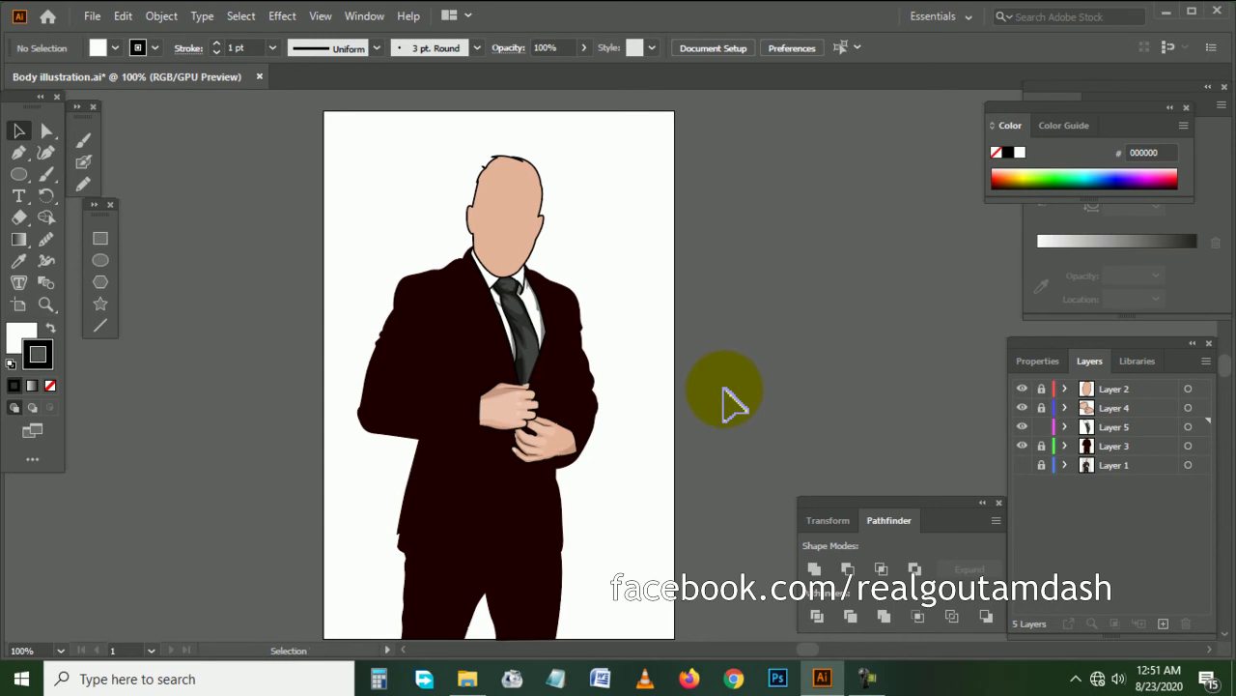
{"action": "scroll", "coordinate": [731, 401], "scroll_direction": "down", "scroll_amount": 2}
{"action": "scroll", "coordinate": [731, 401], "scroll_direction": "up", "scroll_amount": 2}
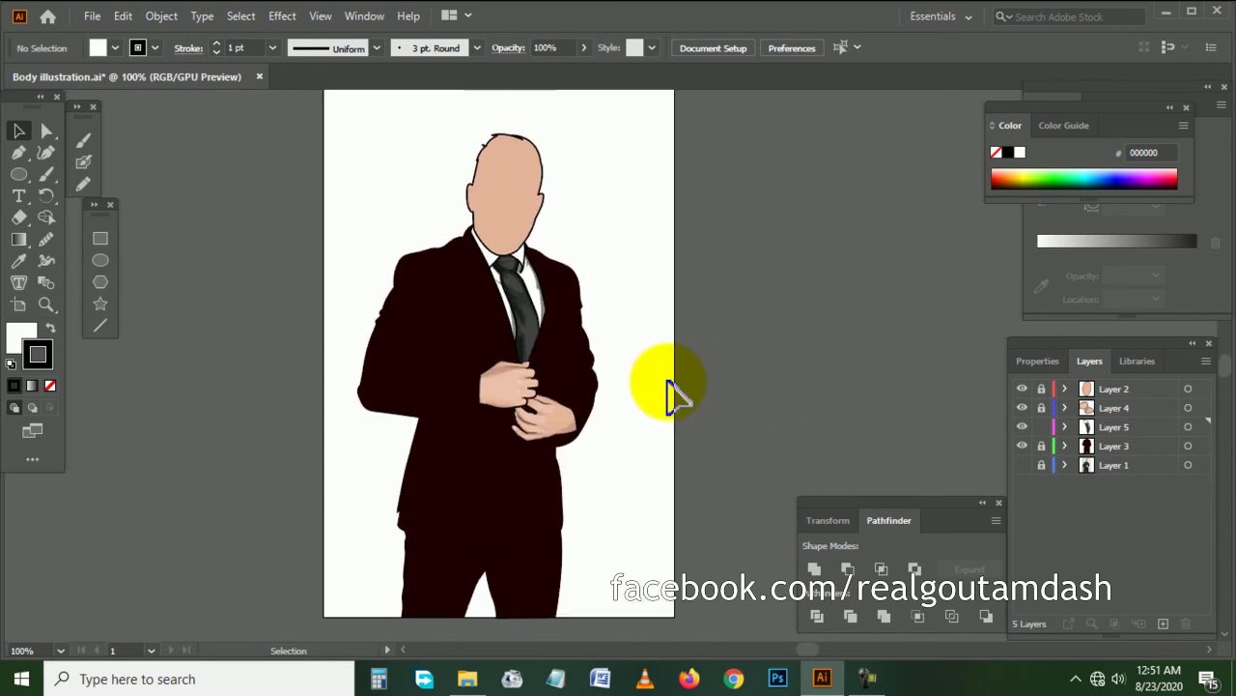
{"action": "left_click", "coordinate": [1022, 464]}
{"action": "left_click", "coordinate": [1022, 445], "text": "ctrl"}
{"action": "scroll", "coordinate": [477, 345], "scroll_direction": "up", "scroll_amount": 3}
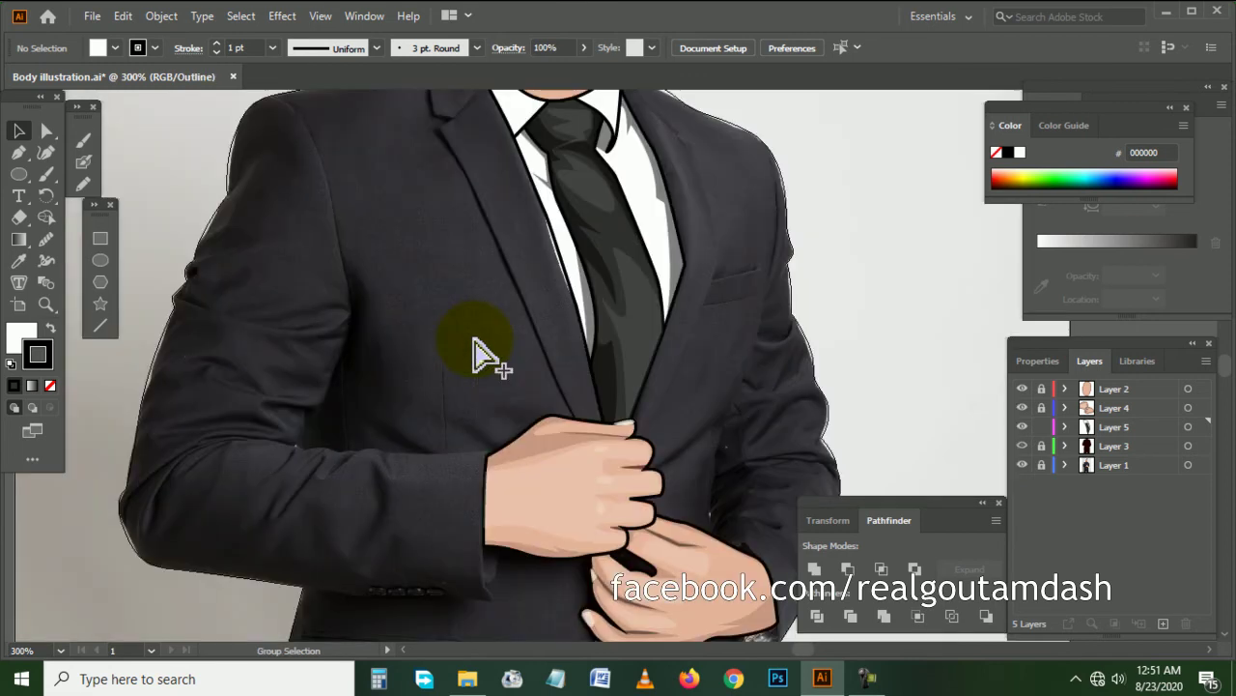
{"action": "scroll", "coordinate": [486, 359], "scroll_direction": "down", "scroll_amount": 1}
{"action": "scroll", "coordinate": [486, 359], "scroll_direction": "down", "scroll_amount": 1}
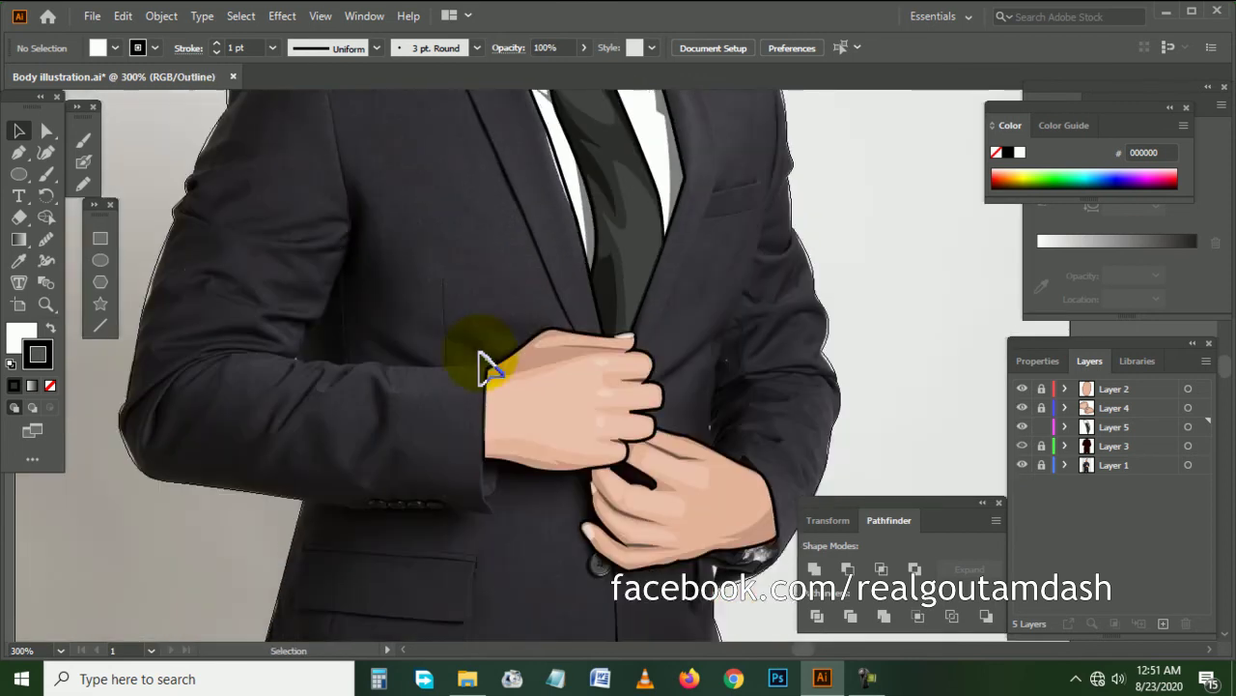
{"action": "scroll", "coordinate": [488, 363], "scroll_direction": "down", "scroll_amount": 1}
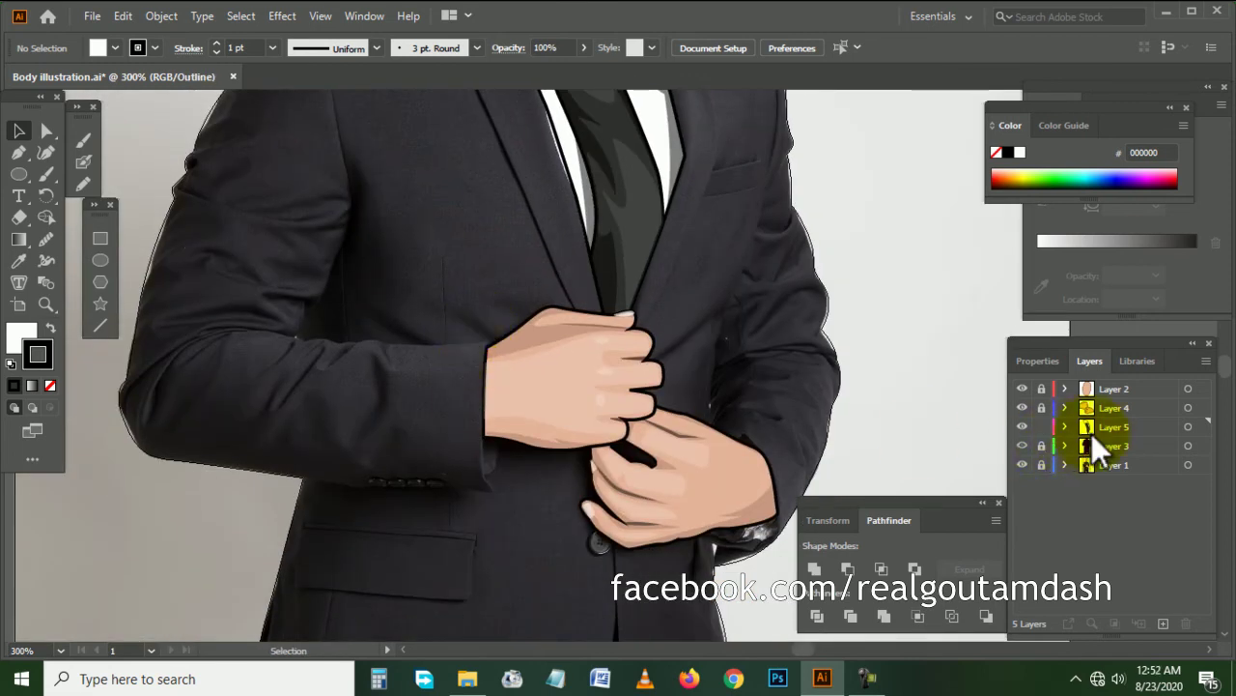
- Add Layer 6 below Layer 5 and set the Pen tool to stroke only, no fill
{"action": "left_click", "coordinate": [1164, 623]}
{"action": "left_click_drag", "start_coordinate": [1118, 426], "coordinate": [1121, 450]}
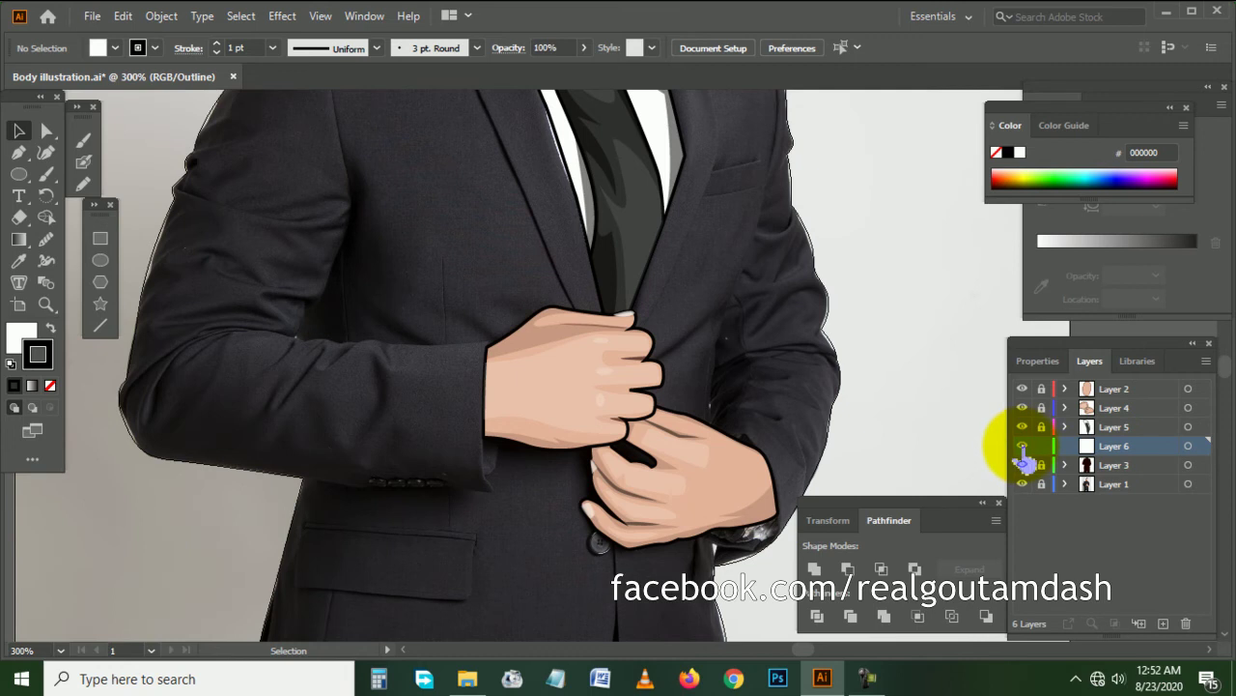
{"action": "scroll", "coordinate": [454, 406], "scroll_direction": "up", "scroll_amount": 3}
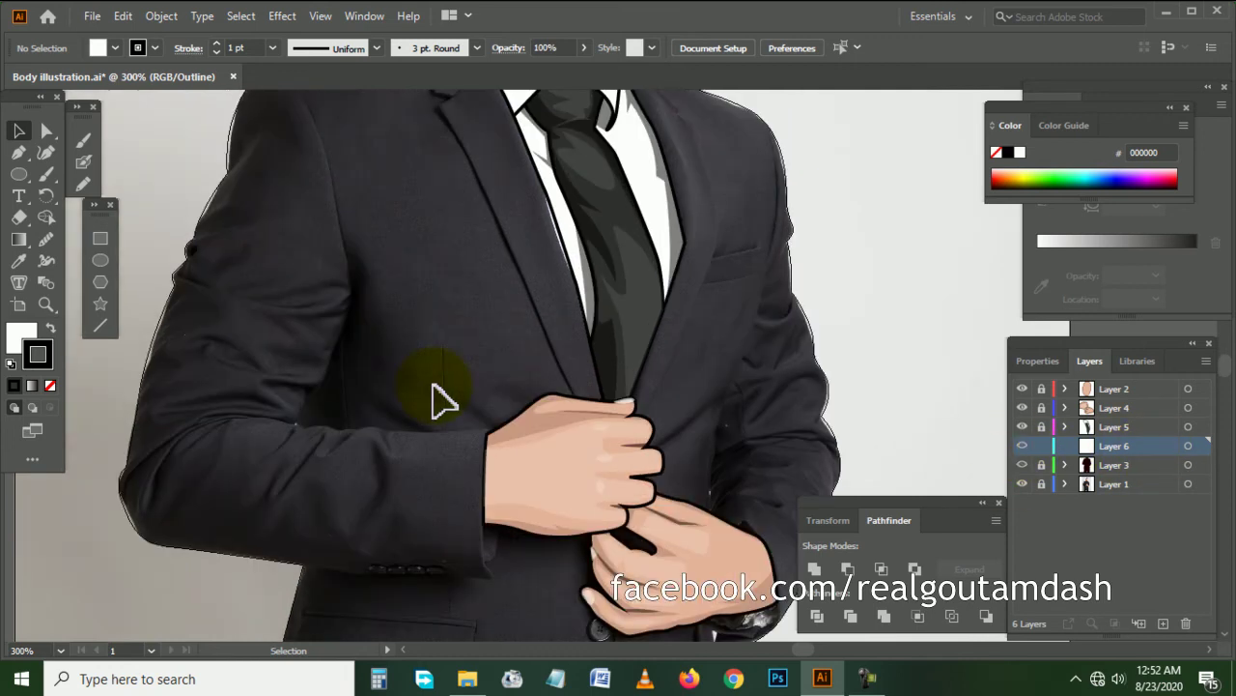
{"action": "scroll", "coordinate": [436, 395], "scroll_direction": "down", "scroll_amount": 1}
{"action": "scroll", "coordinate": [377, 394], "scroll_direction": "up", "scroll_amount": 1}
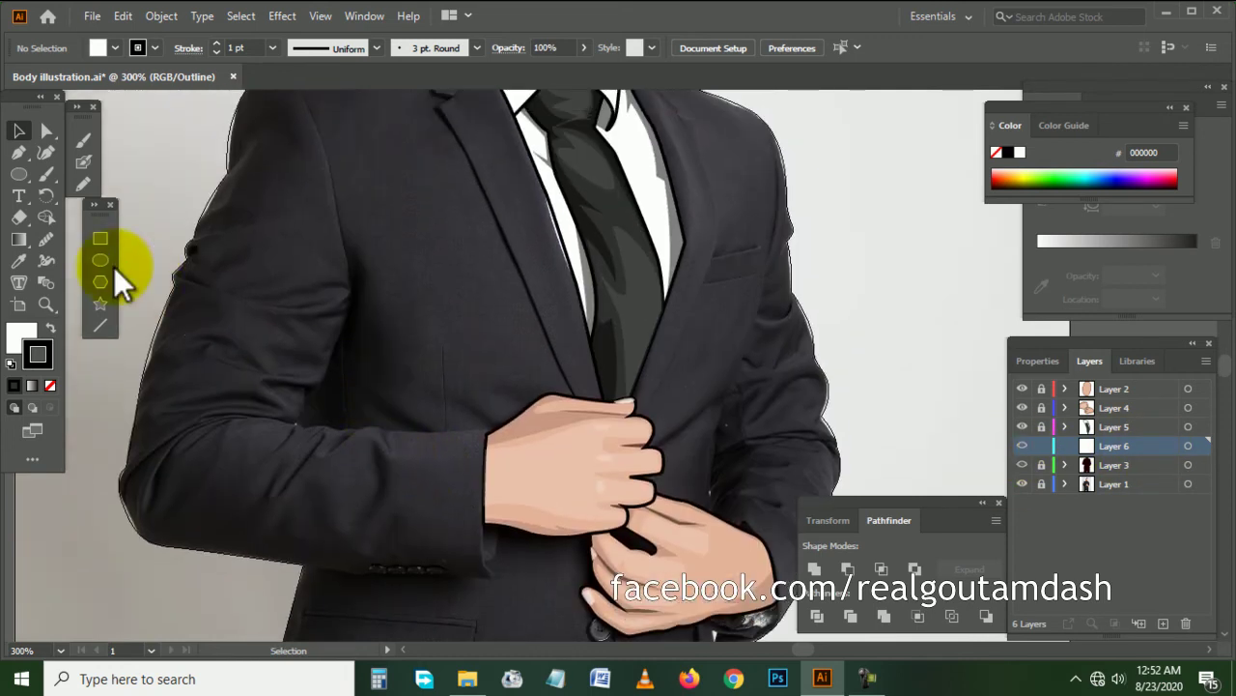
{"action": "left_click", "coordinate": [15, 154]}
{"action": "key", "text": "x"}
{"action": "key", "text": "d"}
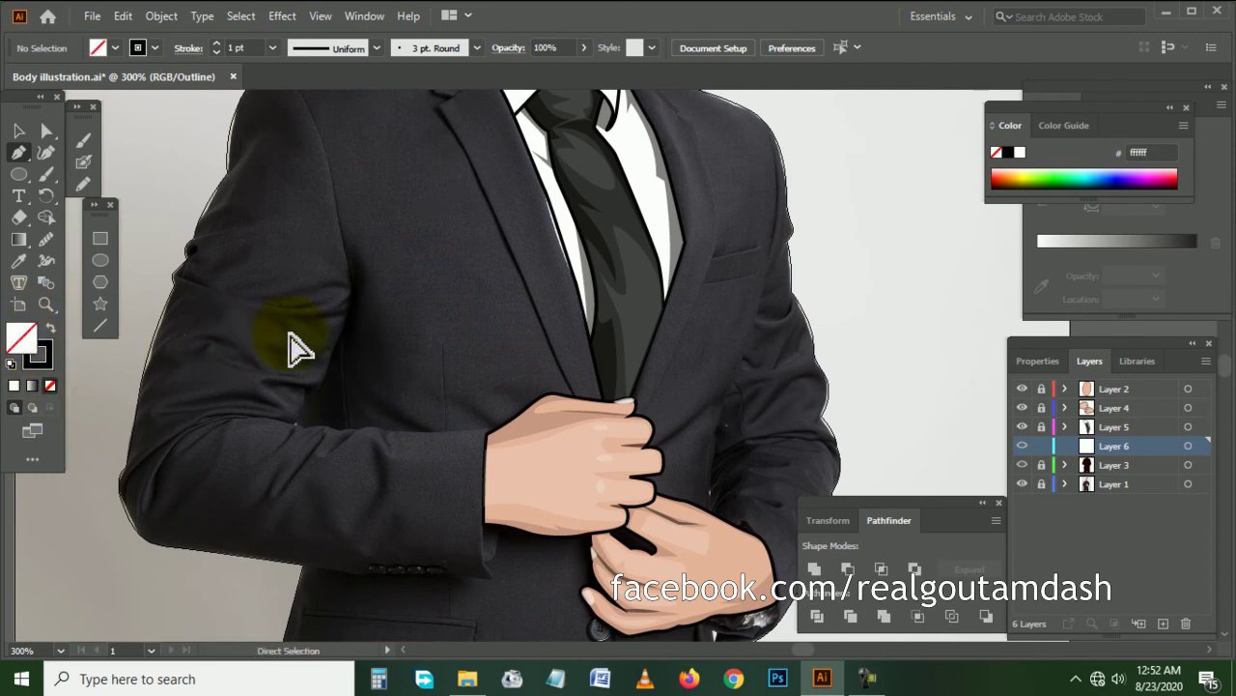
- Trace a curved fold line from the shoulder top down the lapel toward the hand
{"action": "scroll", "coordinate": [347, 337], "scroll_direction": "up", "scroll_amount": 3}
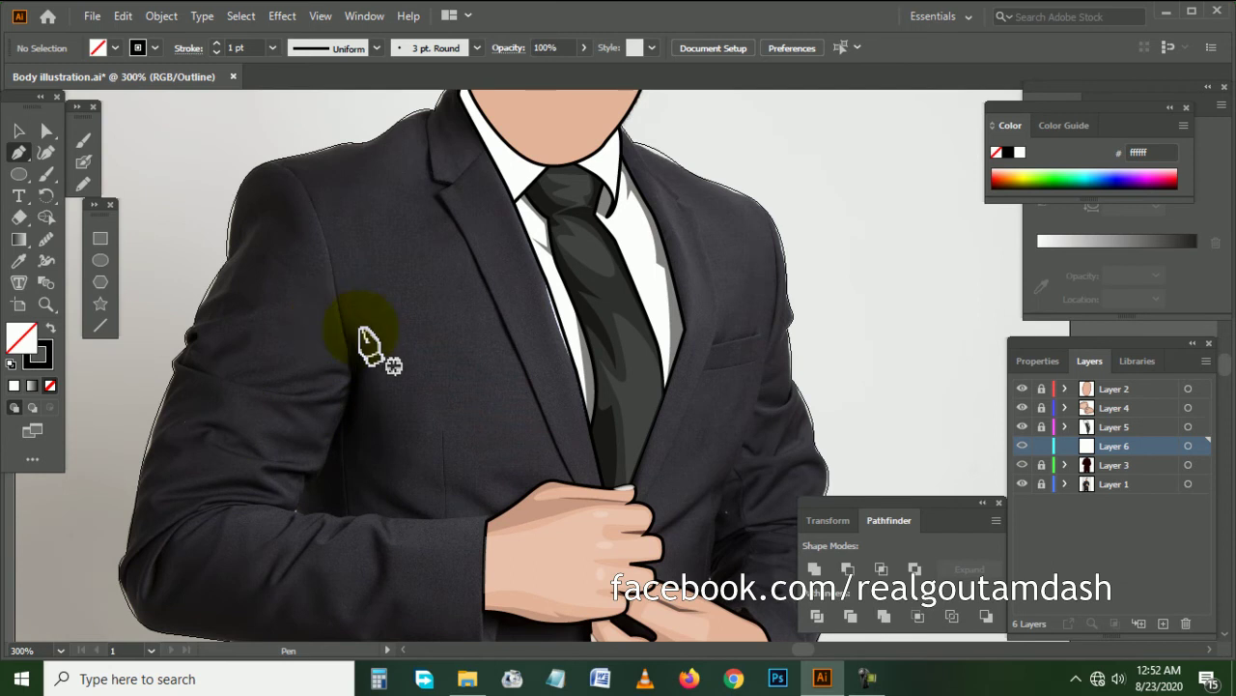
{"action": "scroll", "coordinate": [462, 307], "scroll_direction": "up", "scroll_amount": 1}
{"action": "scroll", "coordinate": [373, 255], "scroll_direction": "up", "scroll_amount": 2}
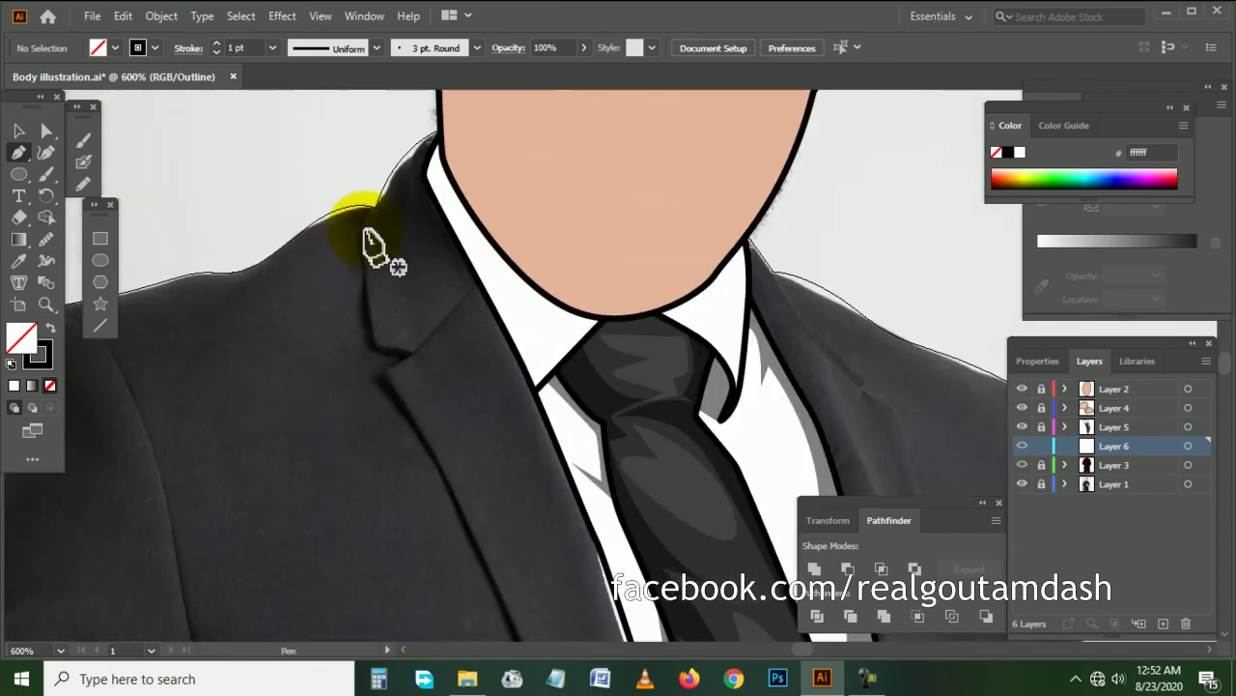
{"action": "left_click", "coordinate": [371, 206]}
{"action": "scroll", "coordinate": [362, 295], "scroll_direction": "up", "scroll_amount": 2}
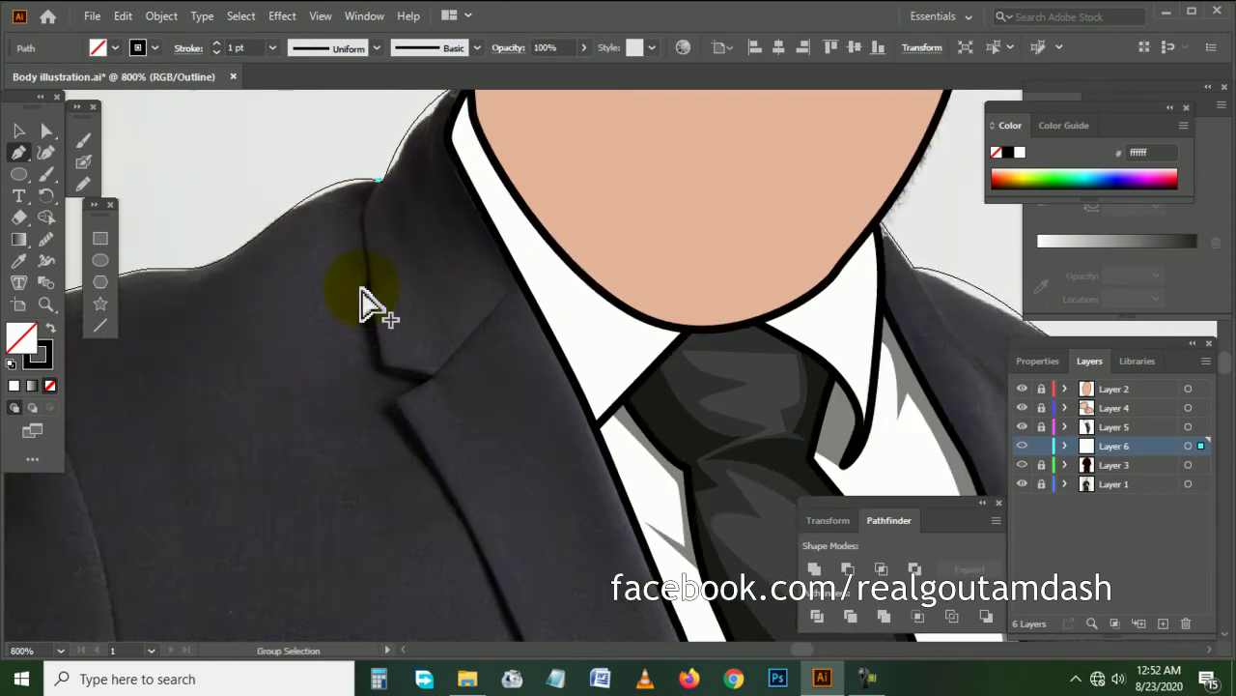
{"action": "left_click_drag", "start_coordinate": [365, 244], "coordinate": [362, 288]}
{"action": "left_click_drag", "start_coordinate": [387, 400], "coordinate": [413, 455]}
{"action": "scroll", "coordinate": [425, 454], "scroll_direction": "down", "scroll_amount": 2}
{"action": "scroll", "coordinate": [483, 440], "scroll_direction": "down", "scroll_amount": 1}
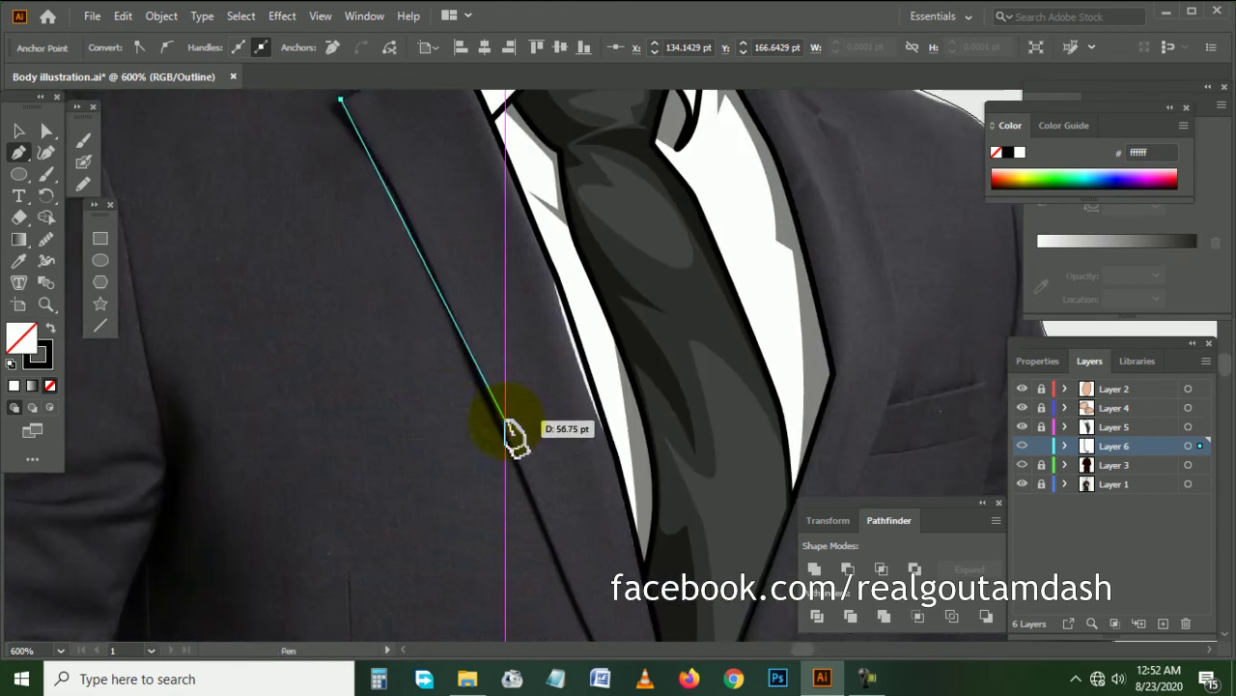
{"action": "left_click_drag", "start_coordinate": [506, 427], "coordinate": [497, 421]}
{"action": "scroll", "coordinate": [560, 565], "scroll_direction": "down", "scroll_amount": 2}
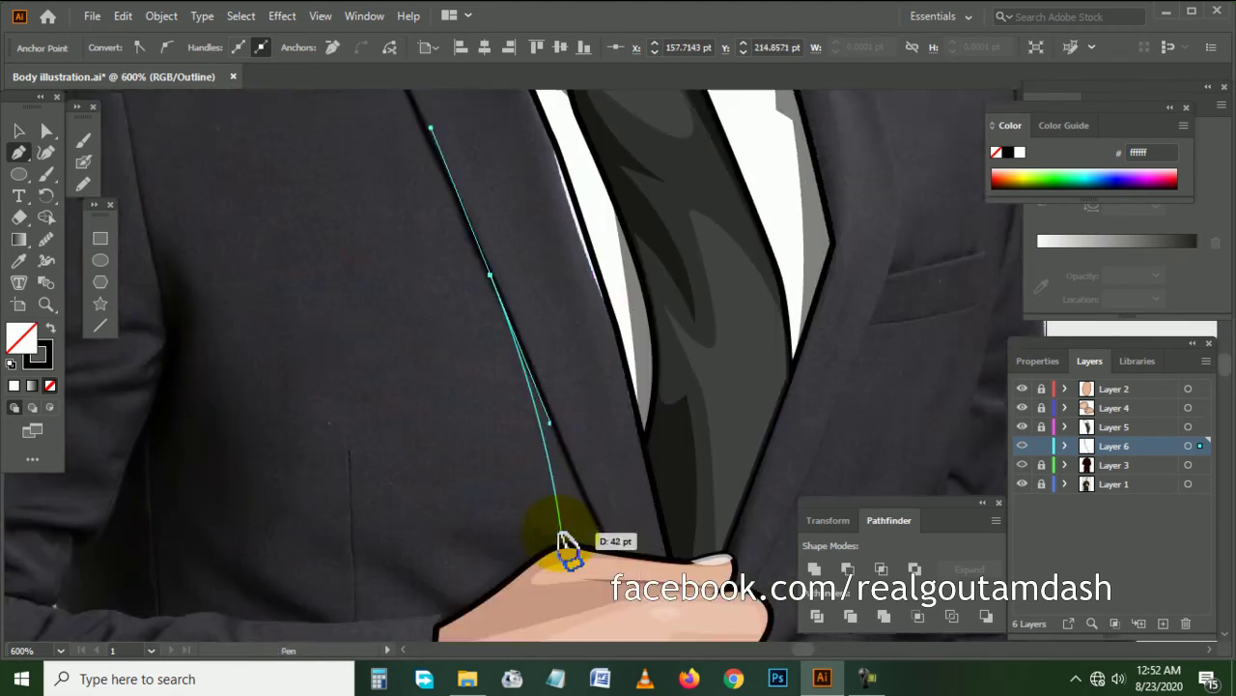
{"action": "scroll", "coordinate": [580, 526], "scroll_direction": "down", "scroll_amount": 1}
{"action": "left_click", "coordinate": [449, 415], "text": "ctrl"}
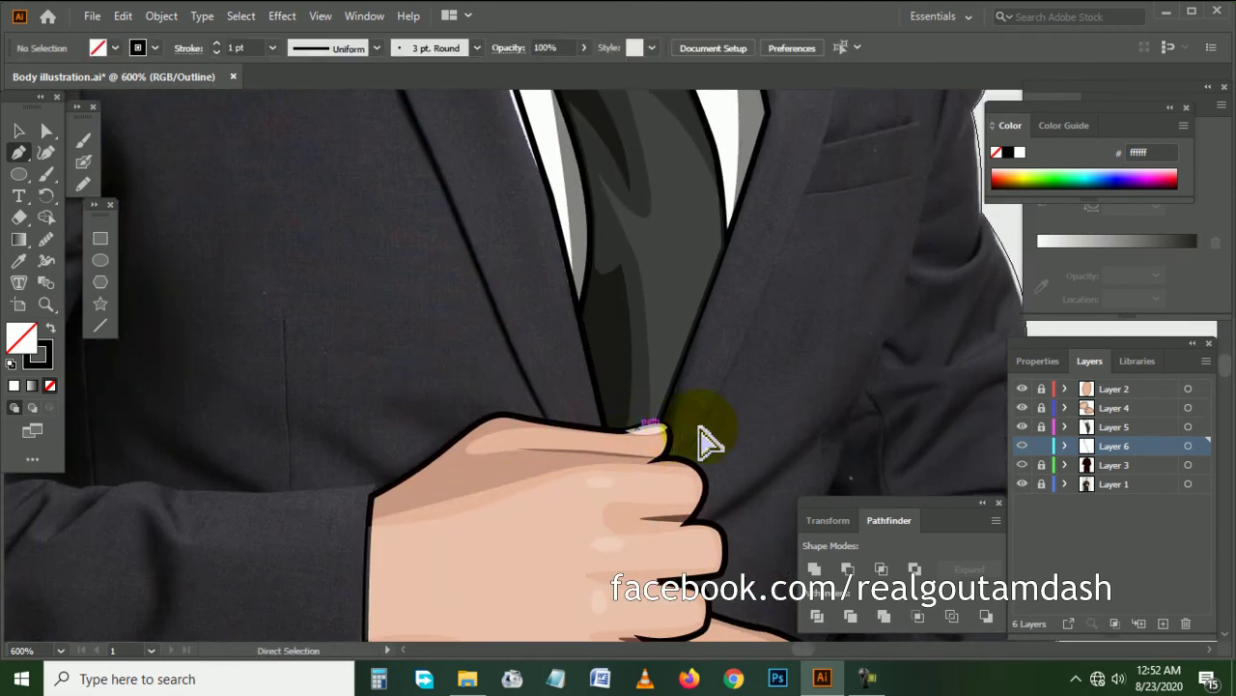
- Draw a shoulder crease from the right collar, with a sharp corner on the shoulder
{"action": "scroll", "coordinate": [720, 406], "scroll_direction": "right", "scroll_amount": 3}
{"action": "scroll", "coordinate": [724, 319], "scroll_direction": "up", "scroll_amount": 4}
{"action": "scroll", "coordinate": [656, 241], "scroll_direction": "up", "scroll_amount": 2}
{"action": "scroll", "coordinate": [580, 232], "scroll_direction": "up", "scroll_amount": 1}
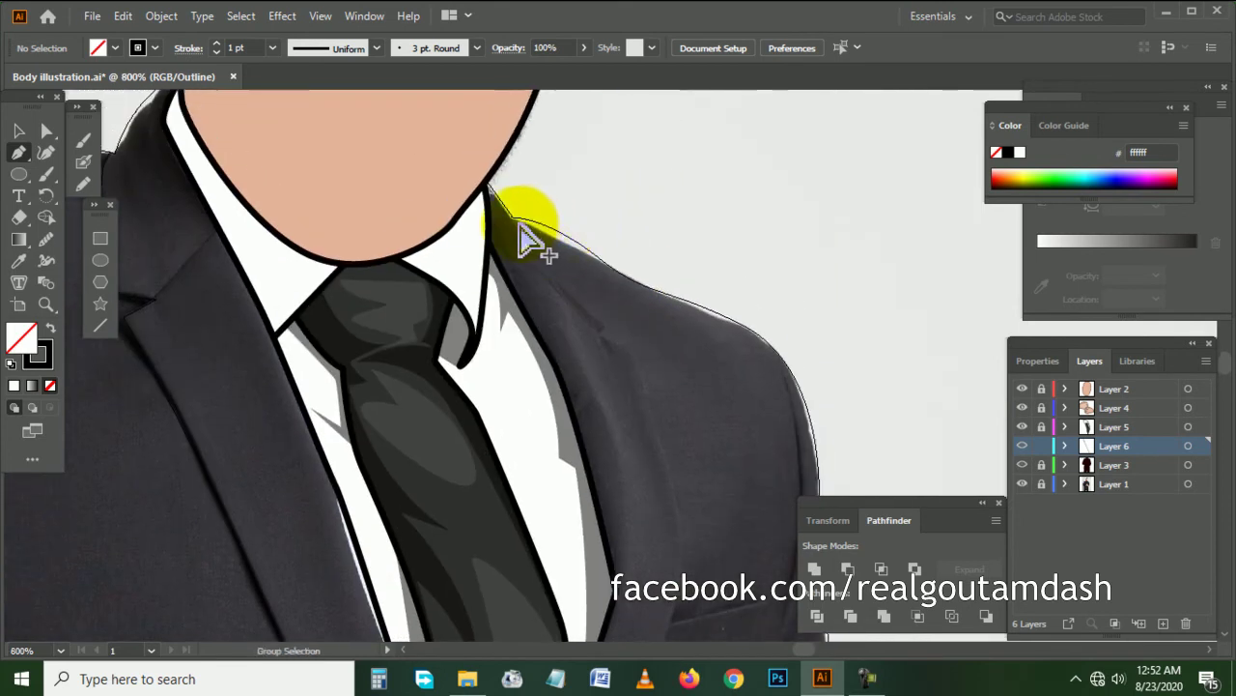
{"action": "scroll", "coordinate": [533, 242], "scroll_direction": "up", "scroll_amount": 2}
{"action": "left_click", "coordinate": [500, 215]}
{"action": "left_click_drag", "start_coordinate": [682, 432], "coordinate": [764, 505]}
{"action": "left_click", "coordinate": [682, 432], "text": "alt"}
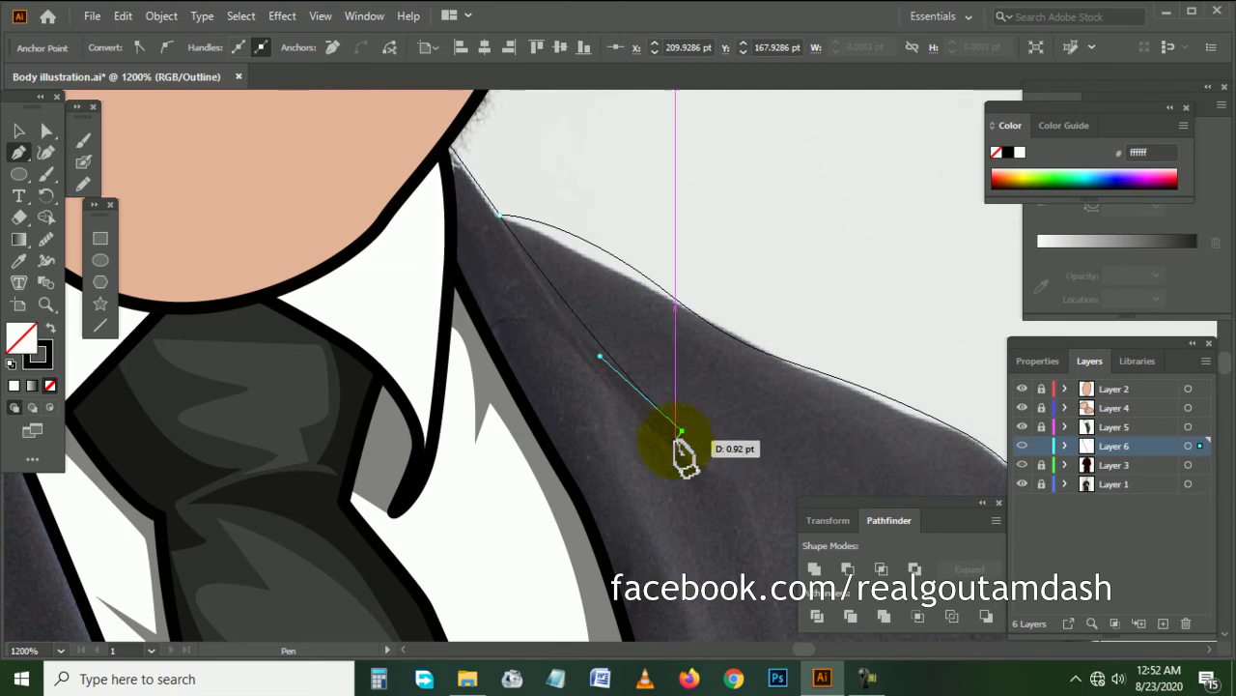
{"action": "left_click", "coordinate": [734, 475]}
{"action": "scroll", "coordinate": [736, 493], "scroll_direction": "down", "scroll_amount": 1}
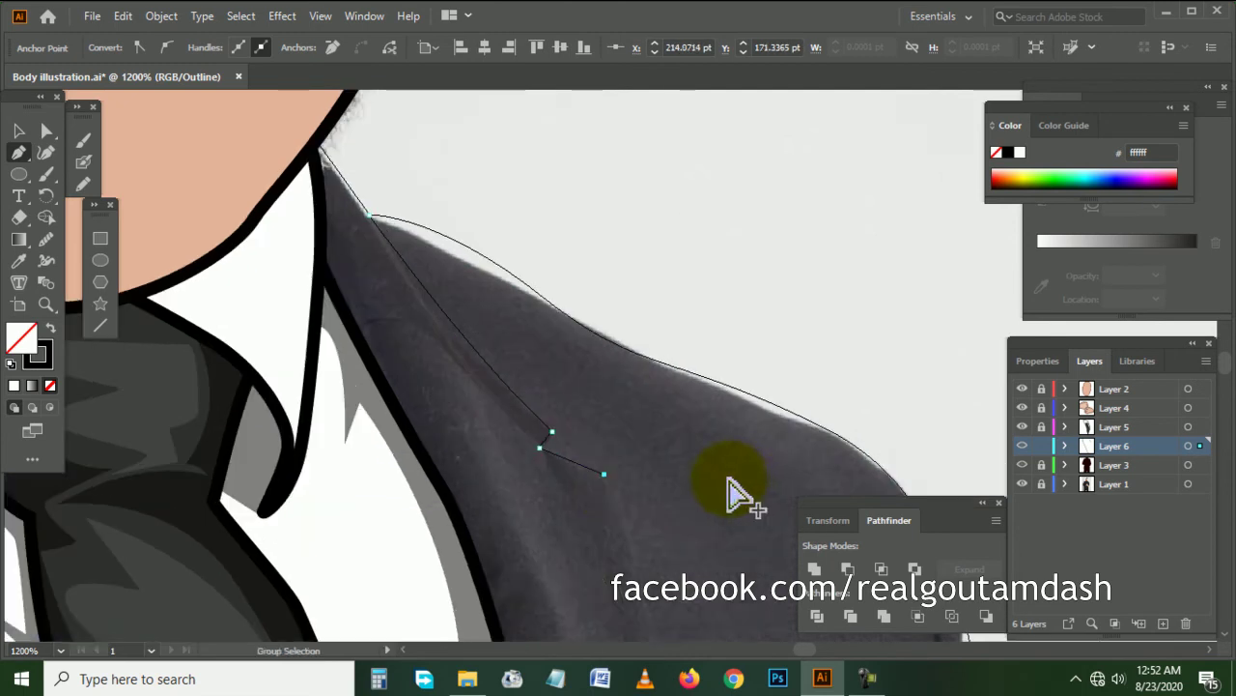
{"action": "scroll", "coordinate": [731, 496], "scroll_direction": "down", "scroll_amount": 1}
- Trace a fold along the right lapel curving down to the hand, then zoom out
{"action": "left_click", "coordinate": [702, 379]}
{"action": "scroll", "coordinate": [712, 469], "scroll_direction": "down", "scroll_amount": 2}
{"action": "left_click_drag", "start_coordinate": [637, 501], "coordinate": [611, 549]}
{"action": "left_click", "coordinate": [601, 569]}
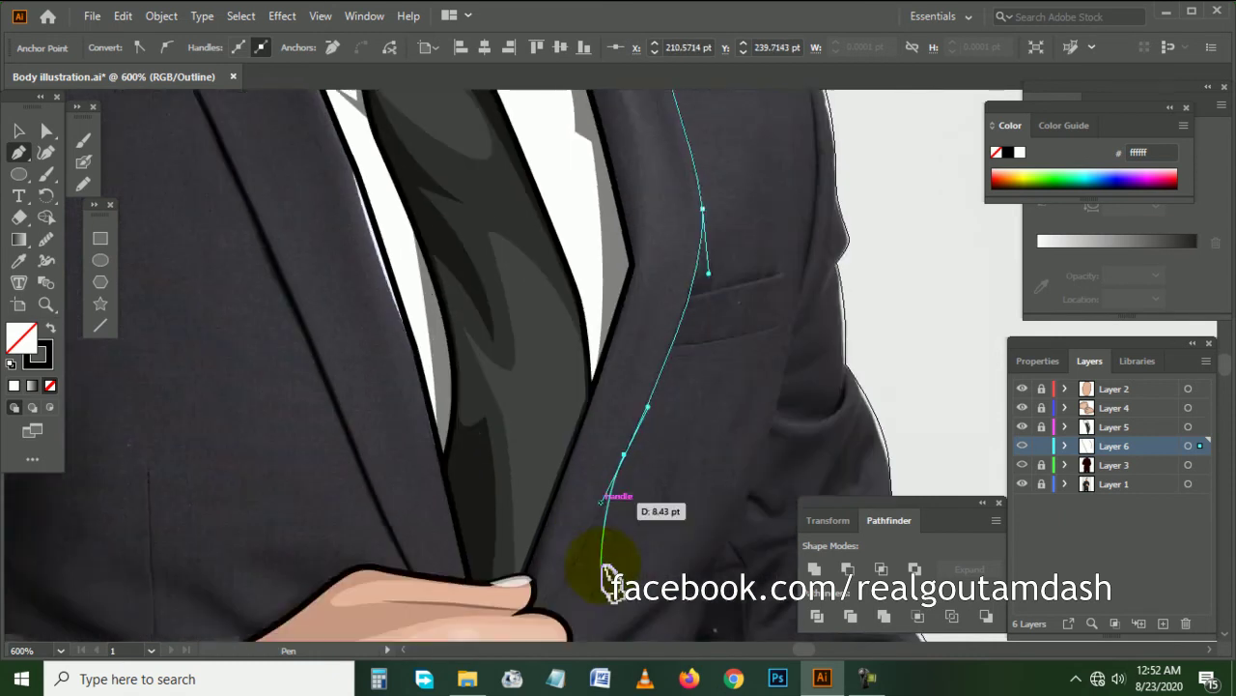
{"action": "scroll", "coordinate": [605, 572], "scroll_direction": "down", "scroll_amount": 5}
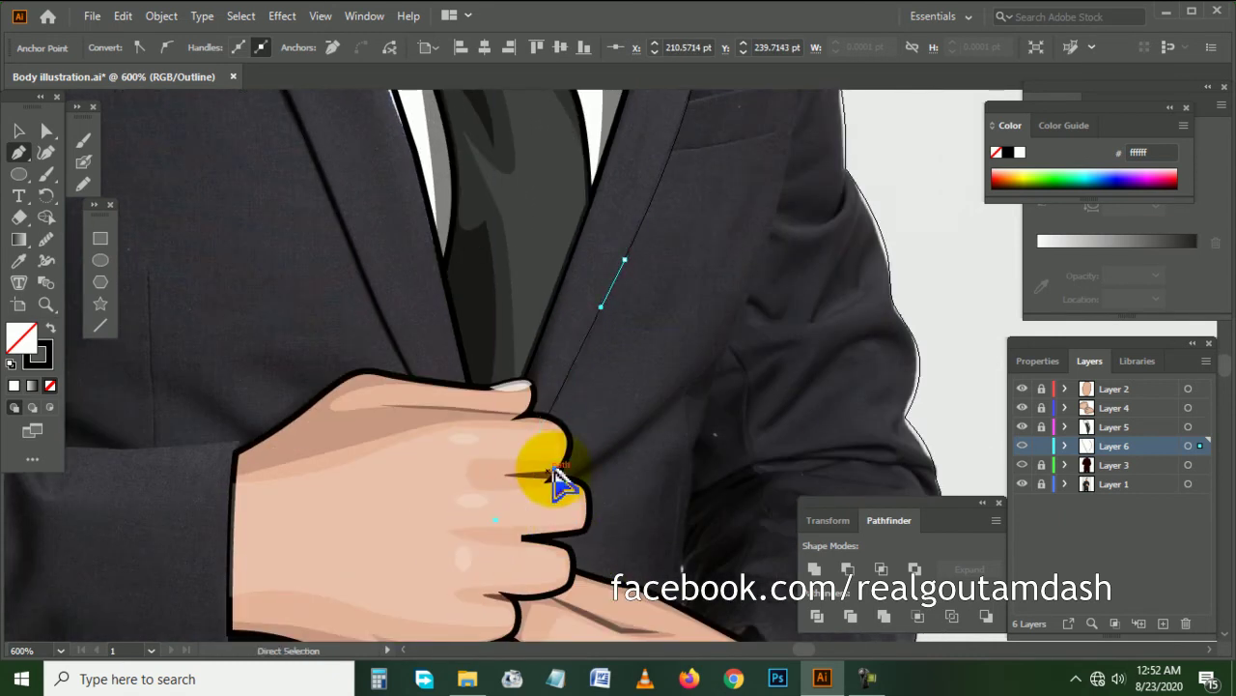
{"action": "left_click", "coordinate": [609, 444], "text": "ctrl"}
{"action": "key", "text": "ctrl+minus"}
{"action": "key", "text": "ctrl+minus"}
{"action": "scroll", "coordinate": [387, 377], "scroll_direction": "up", "scroll_amount": 1}
{"action": "scroll", "coordinate": [375, 358], "scroll_direction": "left", "scroll_amount": 2}
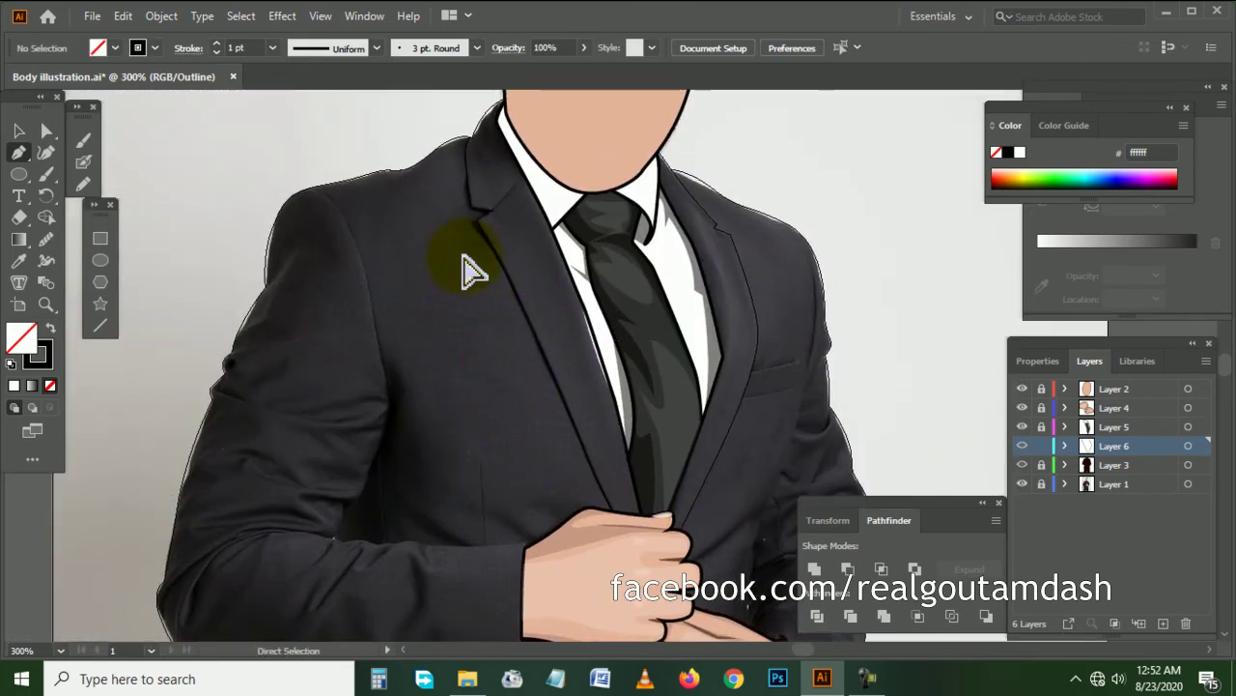
- Draw a fold path from the collar down the lapel edge, curving its last anchor
{"action": "scroll", "coordinate": [389, 299], "scroll_direction": "left", "scroll_amount": 1}
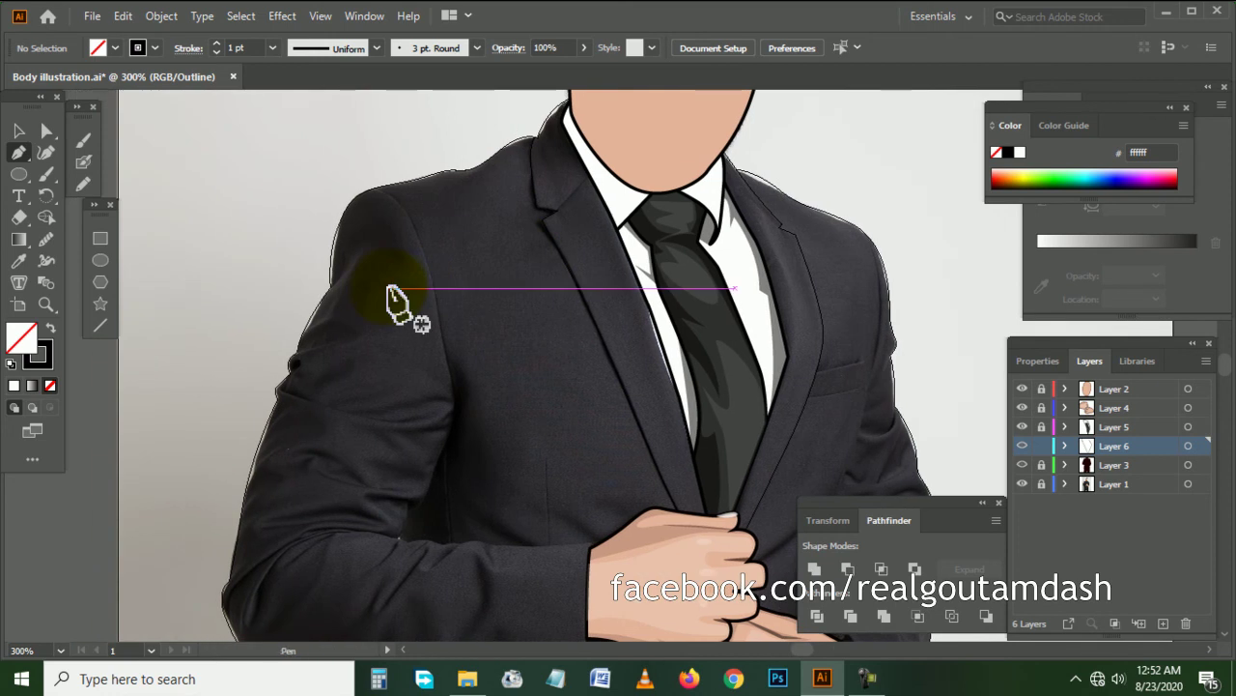
{"action": "scroll", "coordinate": [389, 300], "scroll_direction": "up", "scroll_amount": 1}
{"action": "scroll", "coordinate": [489, 215], "scroll_direction": "up", "scroll_amount": 2}
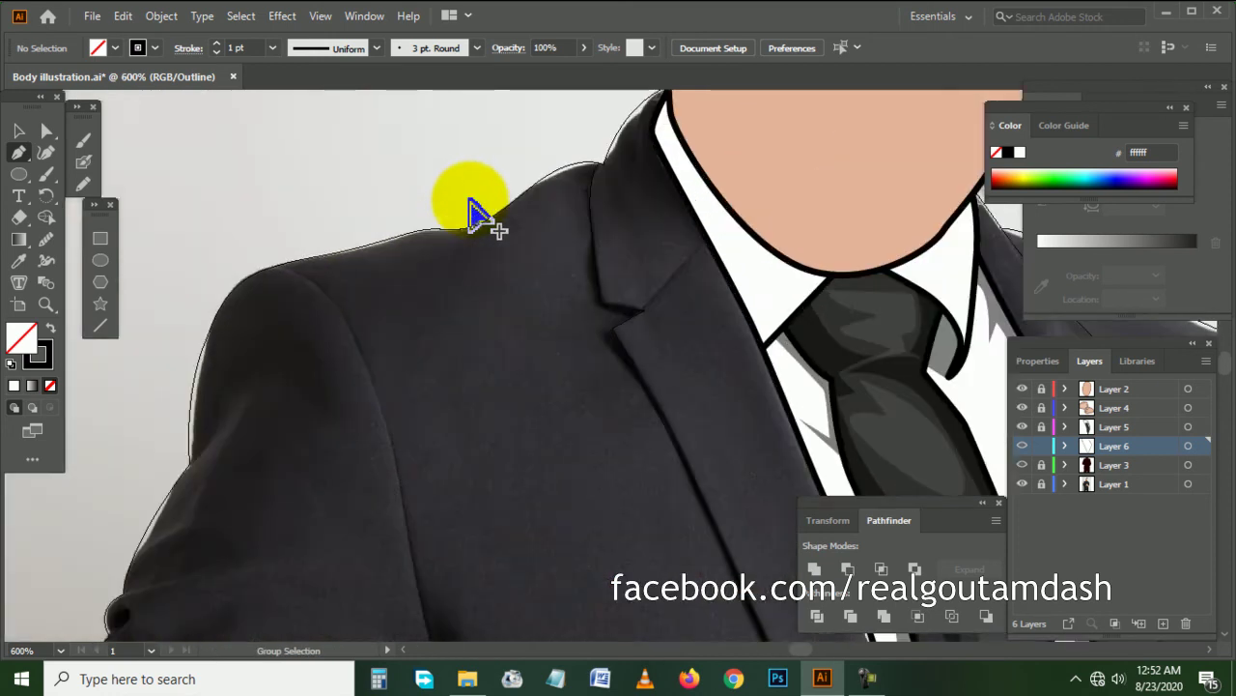
{"action": "scroll", "coordinate": [589, 218], "scroll_direction": "up", "scroll_amount": 1}
{"action": "scroll", "coordinate": [589, 218], "scroll_direction": "right", "scroll_amount": 2}
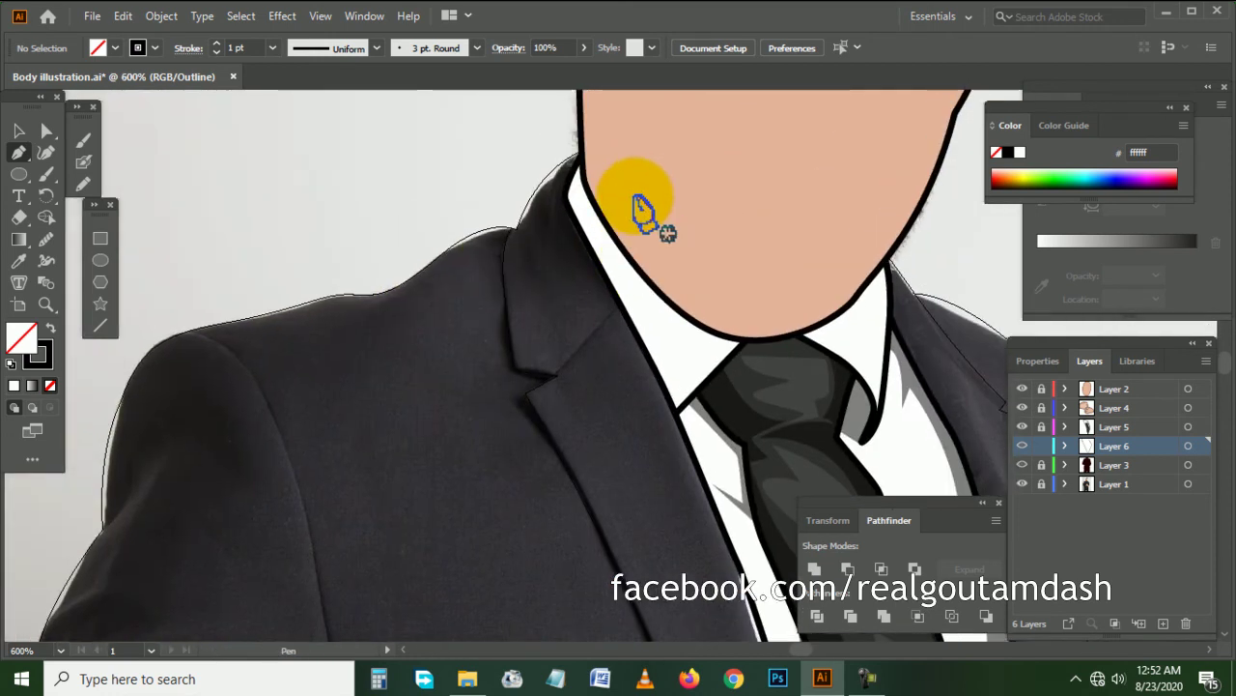
{"action": "left_click", "coordinate": [596, 151]}
{"action": "left_click", "coordinate": [576, 237]}
{"action": "left_click", "coordinate": [603, 289]}
{"action": "left_click", "coordinate": [630, 340]}
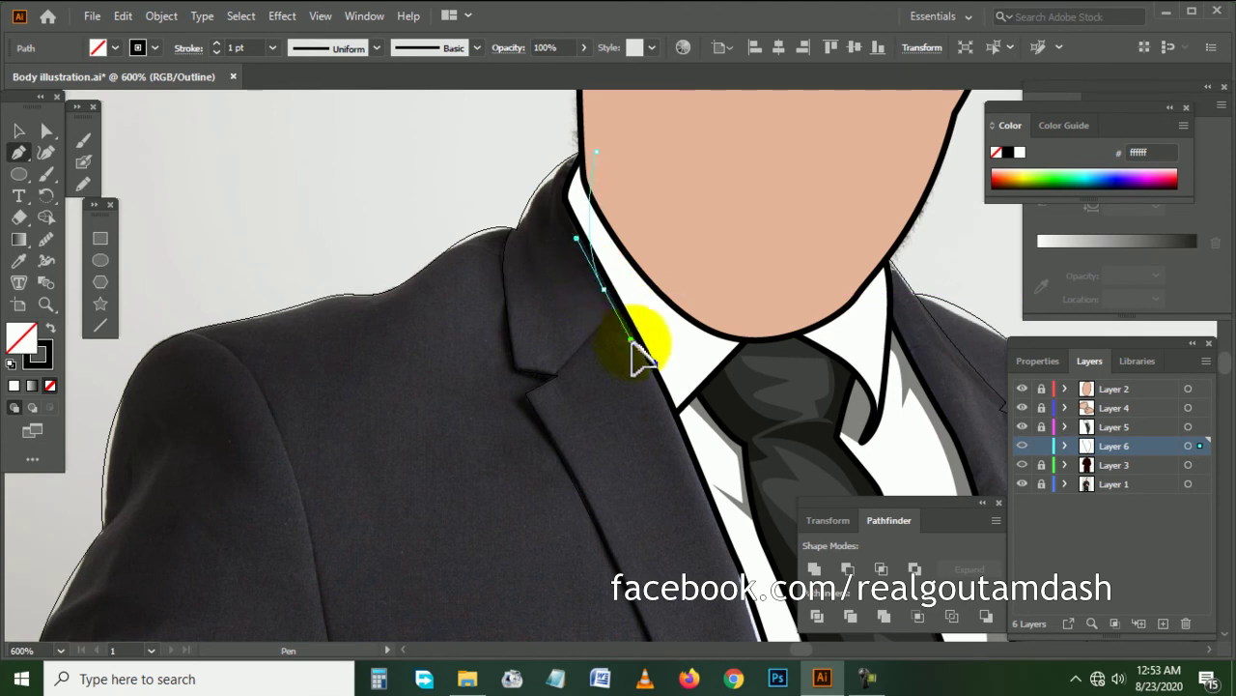
{"action": "mouse_move", "coordinate": [633, 344]}
{"action": "left_mouse_down"}
{"action": "mouse_move", "coordinate": [553, 227]}
{"action": "mouse_move", "coordinate": [543, 298]}
{"action": "left_mouse_up"}
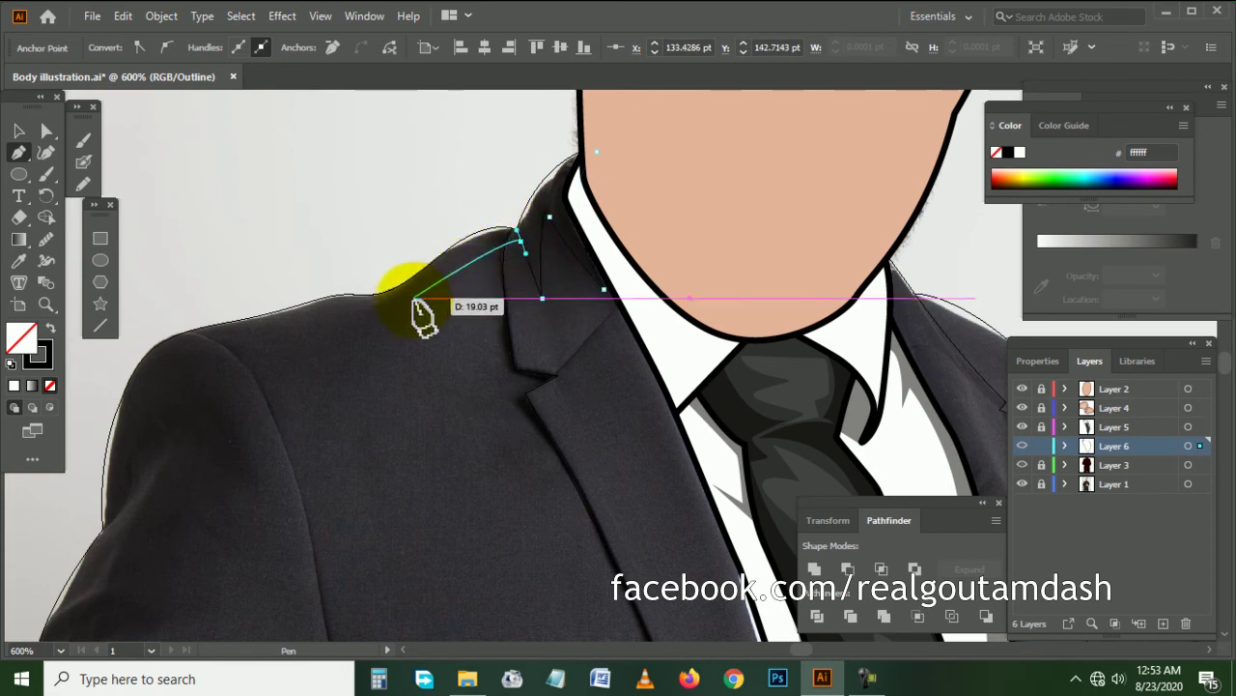
- Curve a fold across the left shoulder toward the arm, ending in a sharp corner
{"action": "left_click", "coordinate": [322, 370]}
{"action": "left_click_drag", "start_coordinate": [242, 477], "coordinate": [339, 307]}
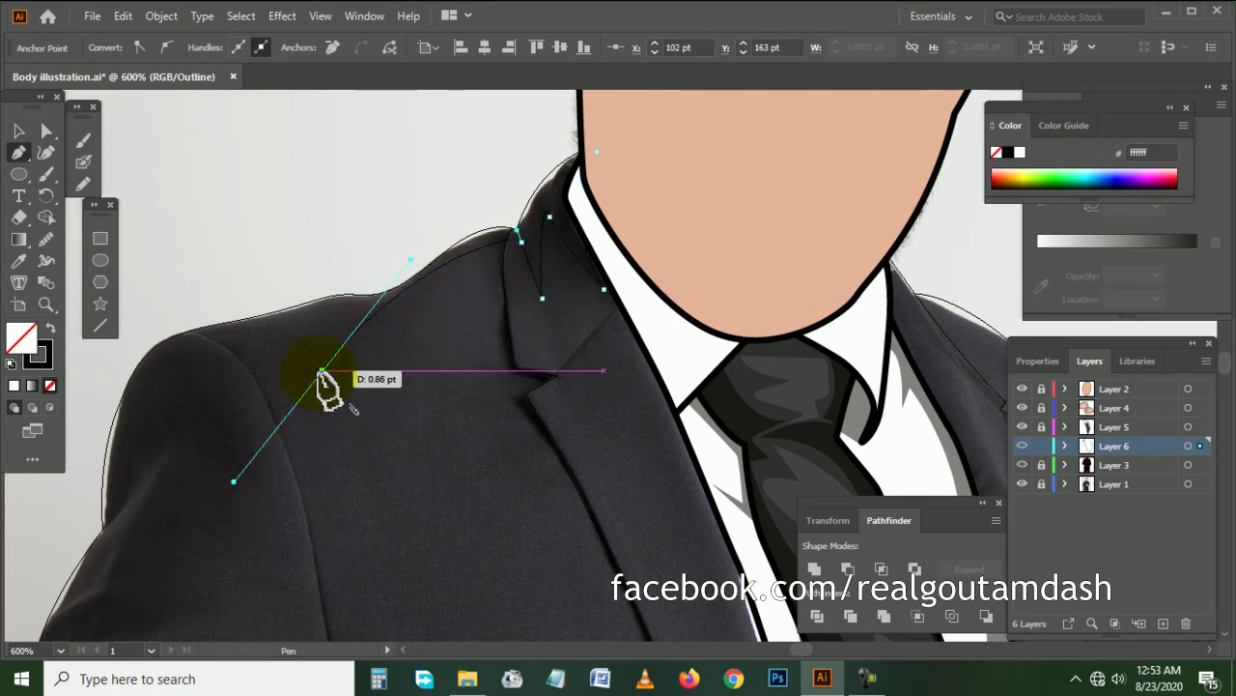
{"action": "scroll", "coordinate": [340, 312], "scroll_direction": "left", "scroll_amount": 2}
{"action": "left_click_drag", "start_coordinate": [277, 338], "coordinate": [283, 353]}
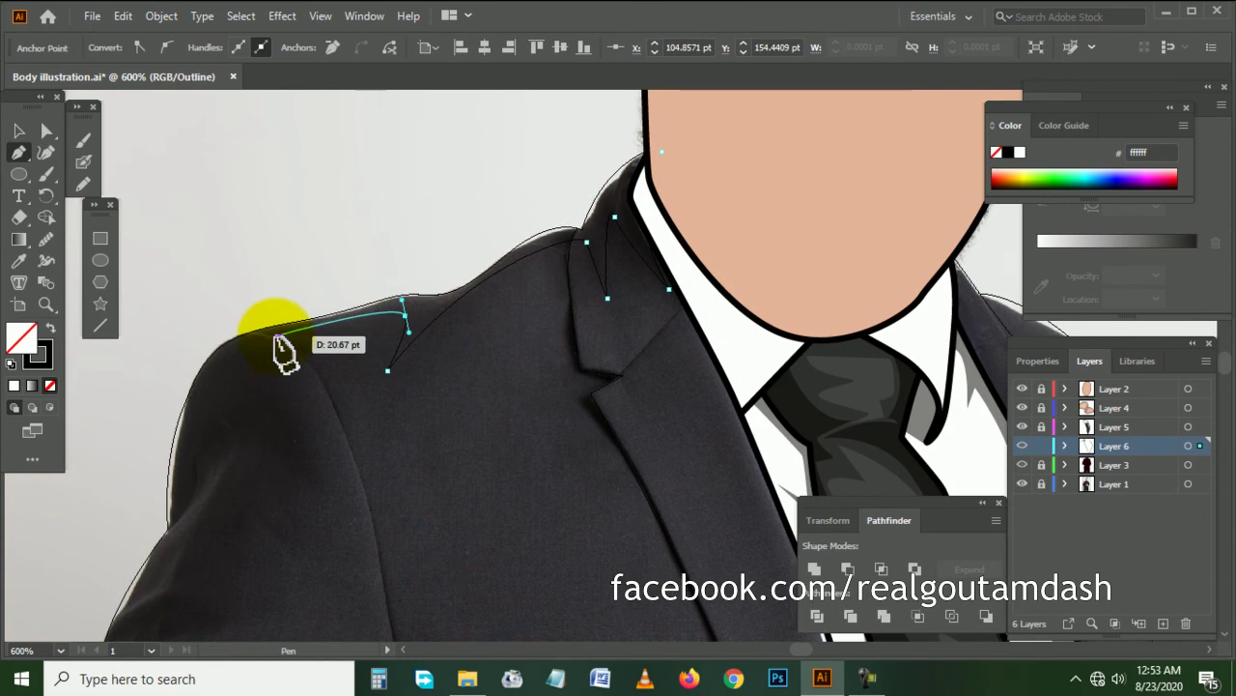
{"action": "scroll", "coordinate": [256, 340], "scroll_direction": "down", "scroll_amount": 3}
{"action": "left_click_drag", "start_coordinate": [315, 417], "coordinate": [315, 478]}
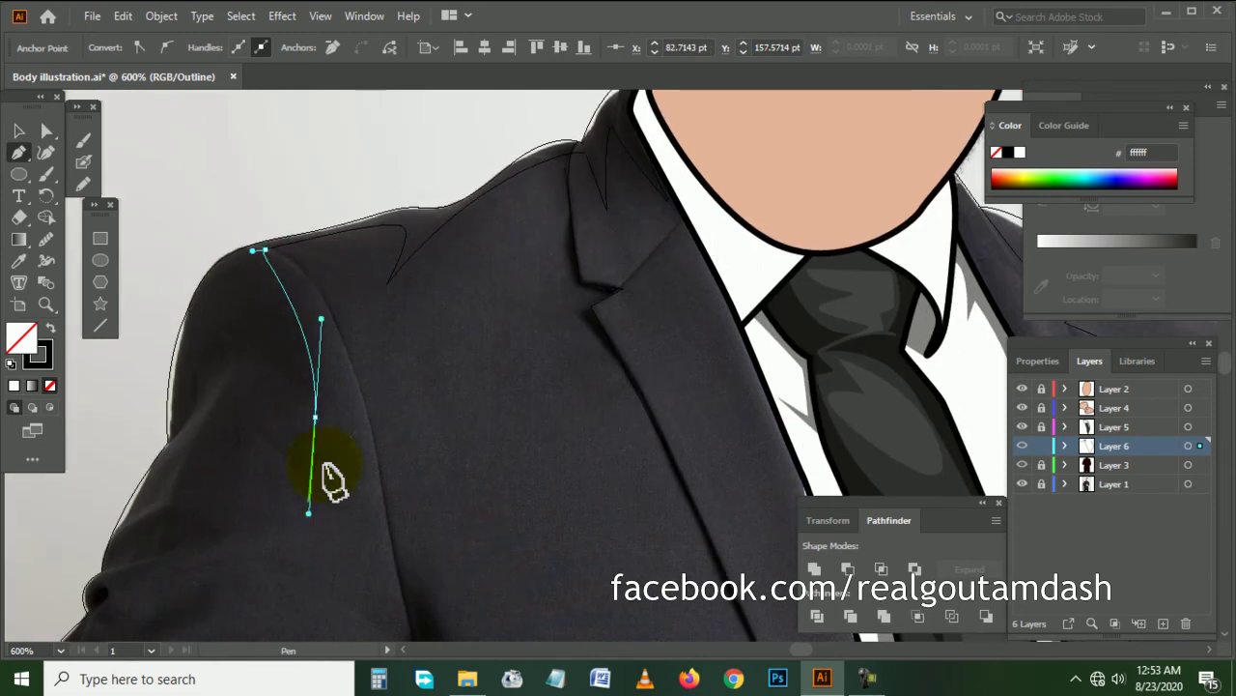
{"action": "left_click", "coordinate": [315, 418]}
- Trace a curved fold from the shoulder down the upper arm
{"action": "scroll", "coordinate": [298, 367], "scroll_direction": "down", "scroll_amount": 3}
{"action": "scroll", "coordinate": [298, 367], "scroll_direction": "left", "scroll_amount": 3}
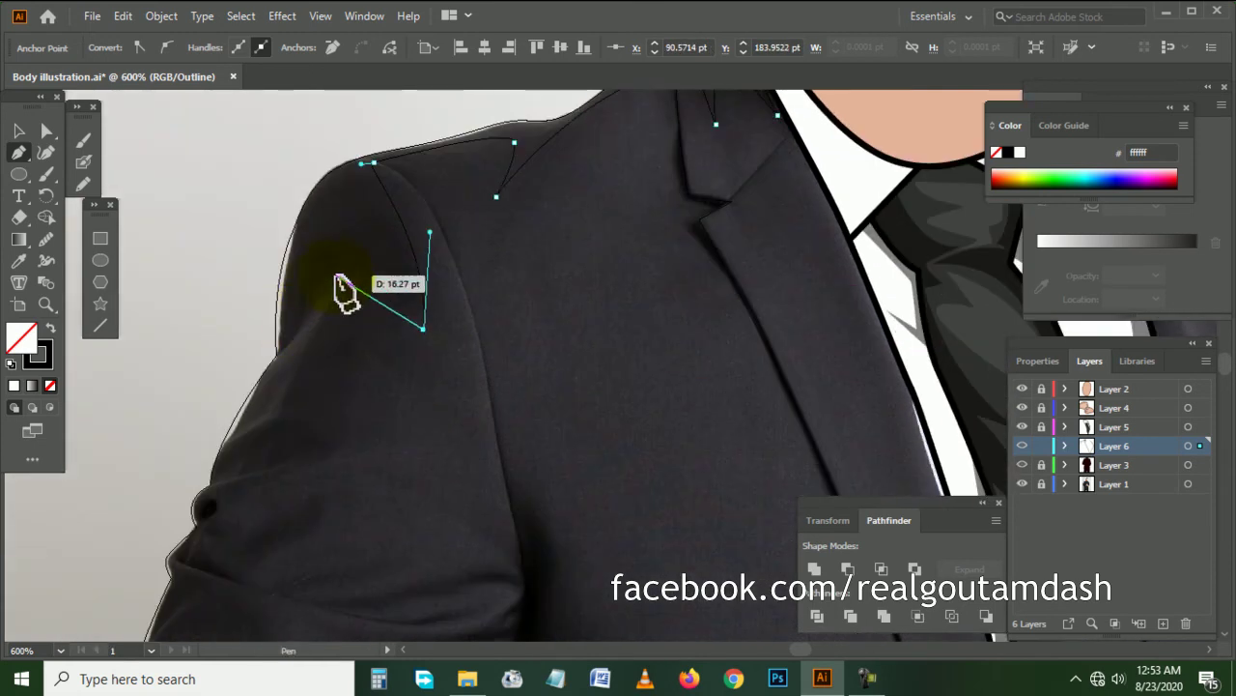
{"action": "left_click_drag", "start_coordinate": [351, 262], "coordinate": [307, 259]}
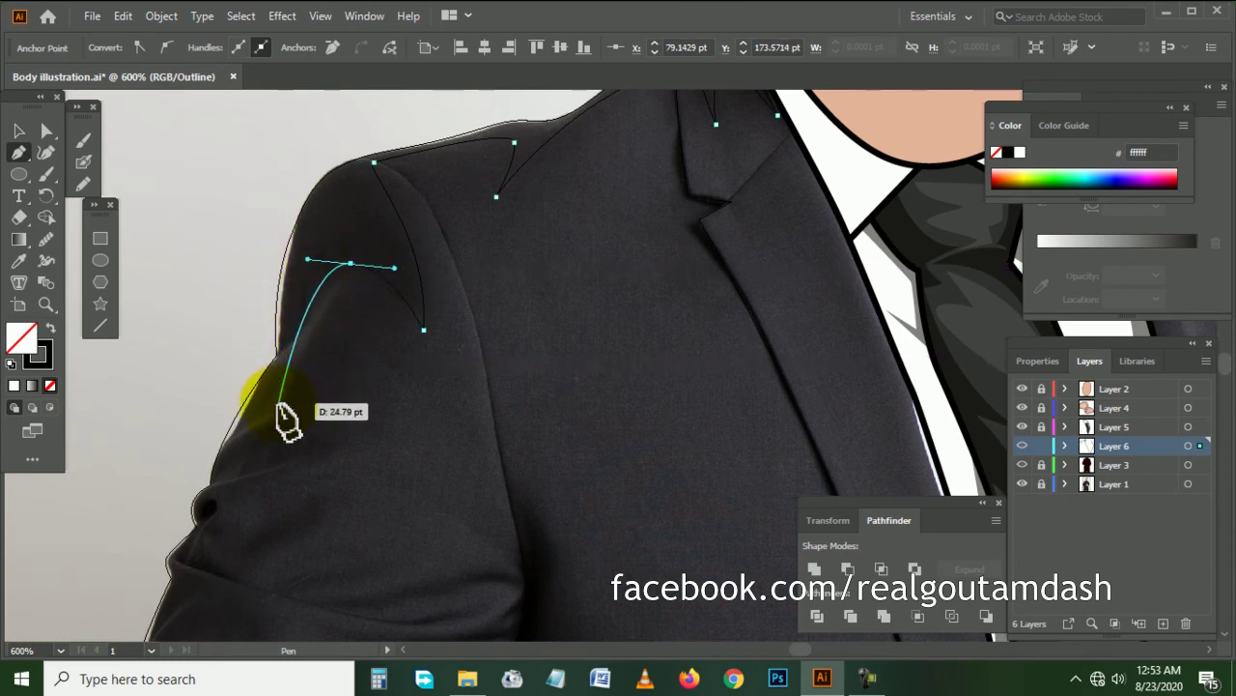
{"action": "left_click_drag", "start_coordinate": [269, 418], "coordinate": [319, 397]}
{"action": "left_click", "coordinate": [330, 457]}
{"action": "scroll", "coordinate": [248, 395], "scroll_direction": "down", "scroll_amount": 4}
{"action": "scroll", "coordinate": [253, 352], "scroll_direction": "left", "scroll_amount": 1}
{"action": "scroll", "coordinate": [247, 345], "scroll_direction": "up", "scroll_amount": 1}
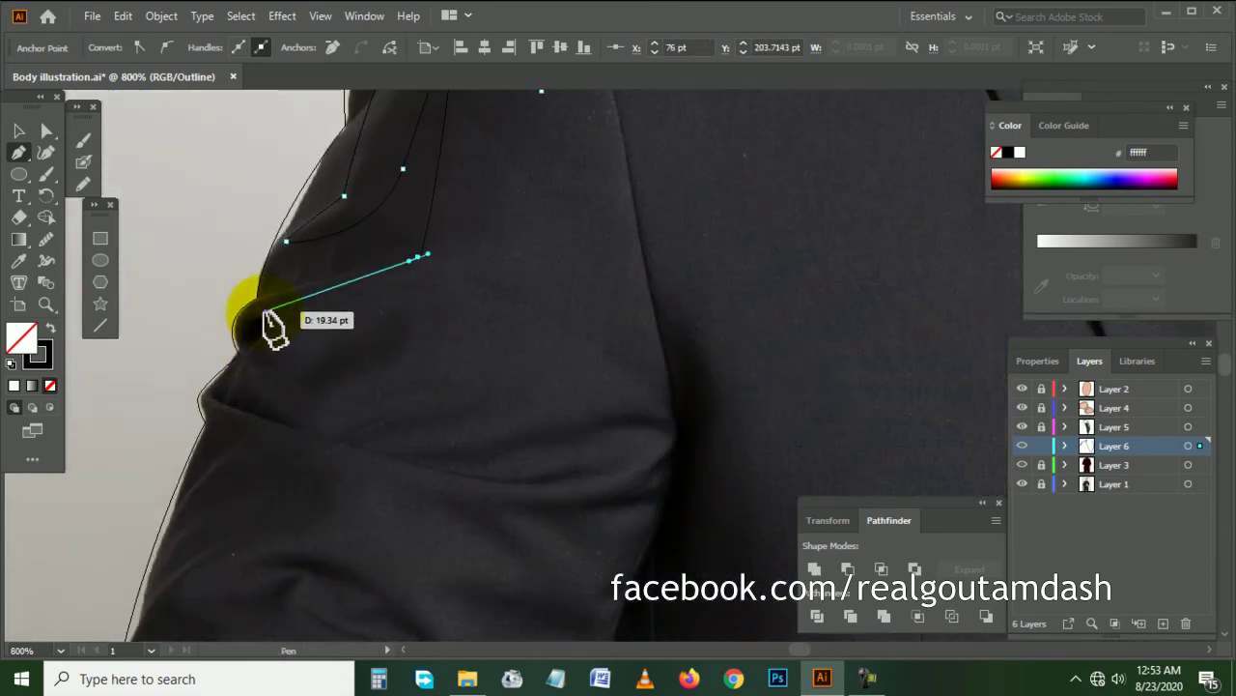
- Draw a curved fold following the sleeve-edge bulge and coat edge lower down the sleeve
{"action": "left_click", "coordinate": [266, 329]}
{"action": "left_click_drag", "start_coordinate": [282, 329], "coordinate": [290, 325]}
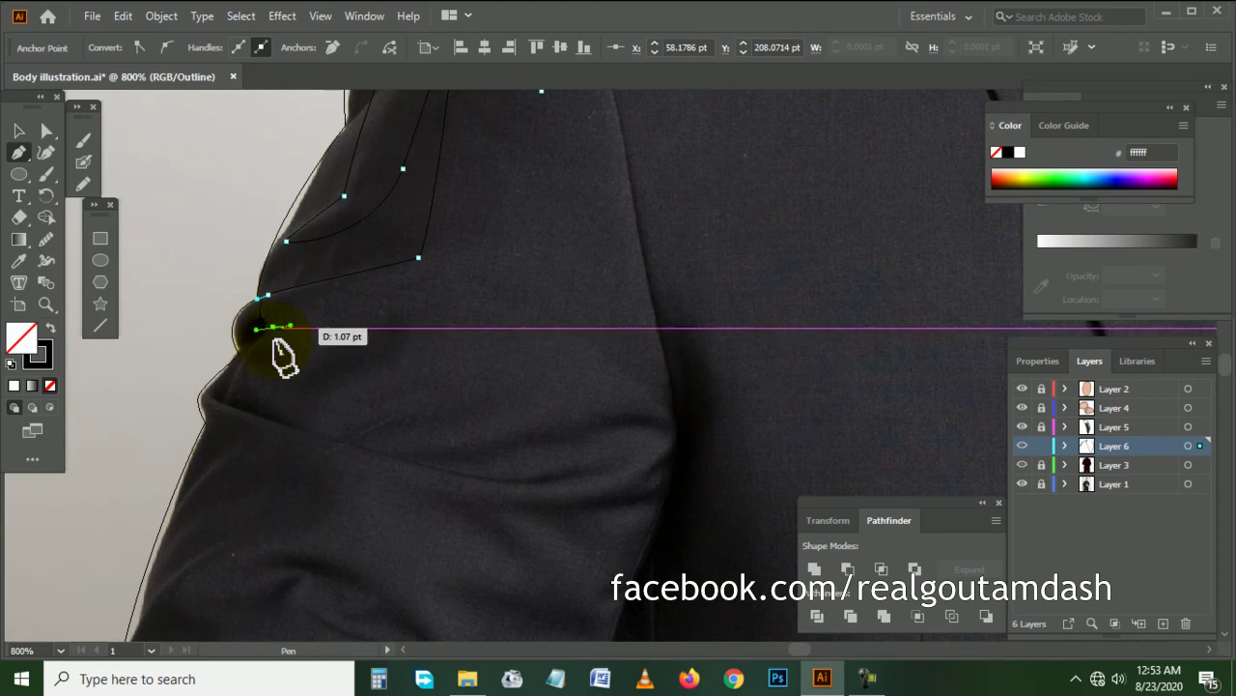
{"action": "left_click_drag", "start_coordinate": [257, 404], "coordinate": [419, 462]}
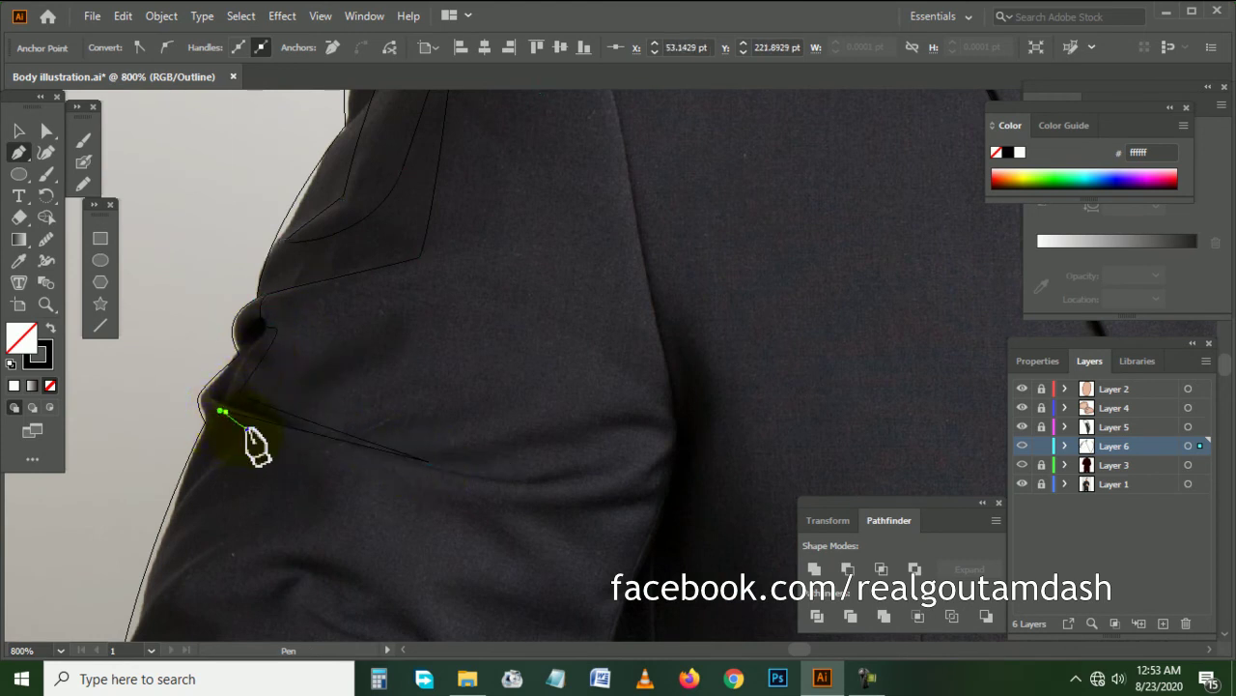
{"action": "left_click_drag", "start_coordinate": [166, 533], "coordinate": [149, 596]}
{"action": "scroll", "coordinate": [160, 609], "scroll_direction": "down", "scroll_amount": 3}
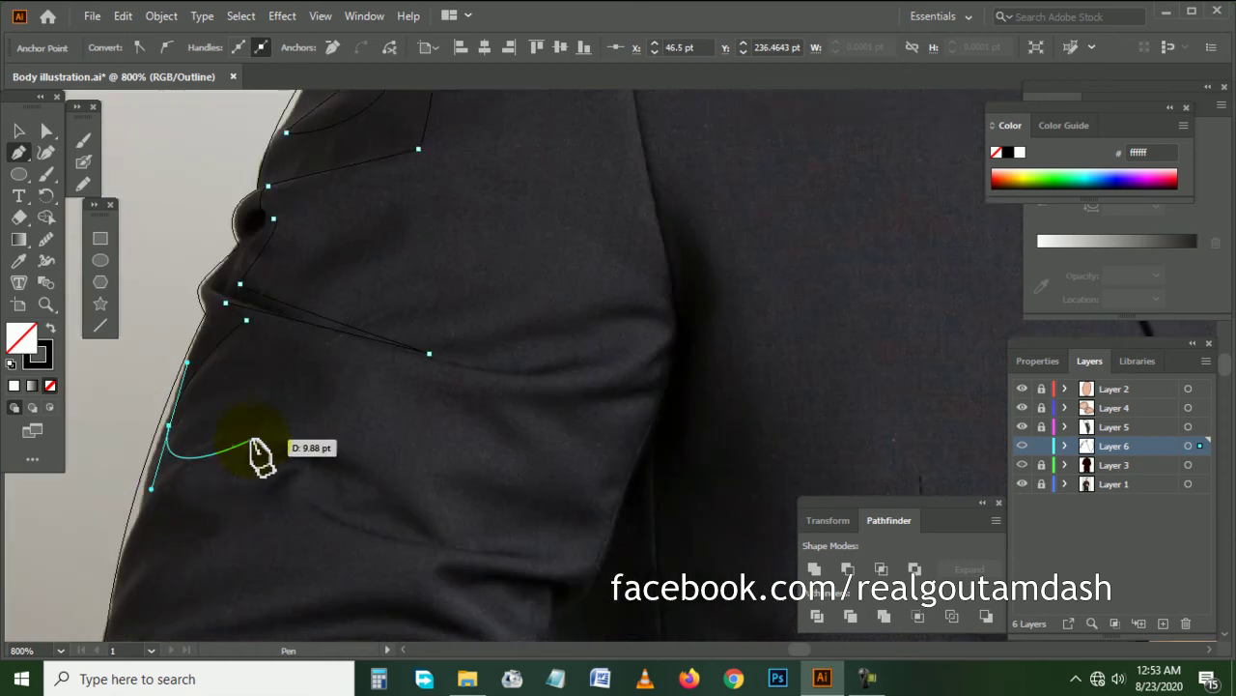
{"action": "left_click_drag", "start_coordinate": [261, 454], "coordinate": [322, 367]}
{"action": "scroll", "coordinate": [290, 416], "scroll_direction": "down", "scroll_amount": 1}
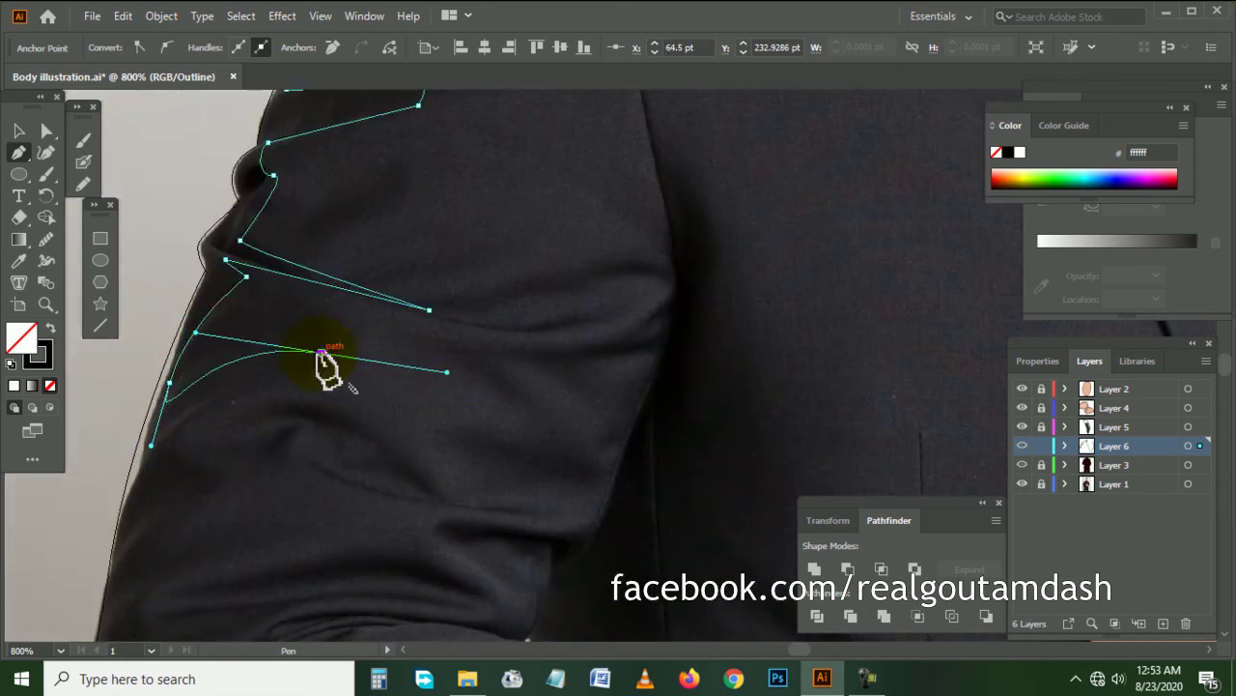
{"action": "scroll", "coordinate": [261, 391], "scroll_direction": "down", "scroll_amount": 3}
{"action": "scroll", "coordinate": [261, 391], "scroll_direction": "left", "scroll_amount": 2}
{"action": "left_click_drag", "start_coordinate": [370, 365], "coordinate": [242, 336]}
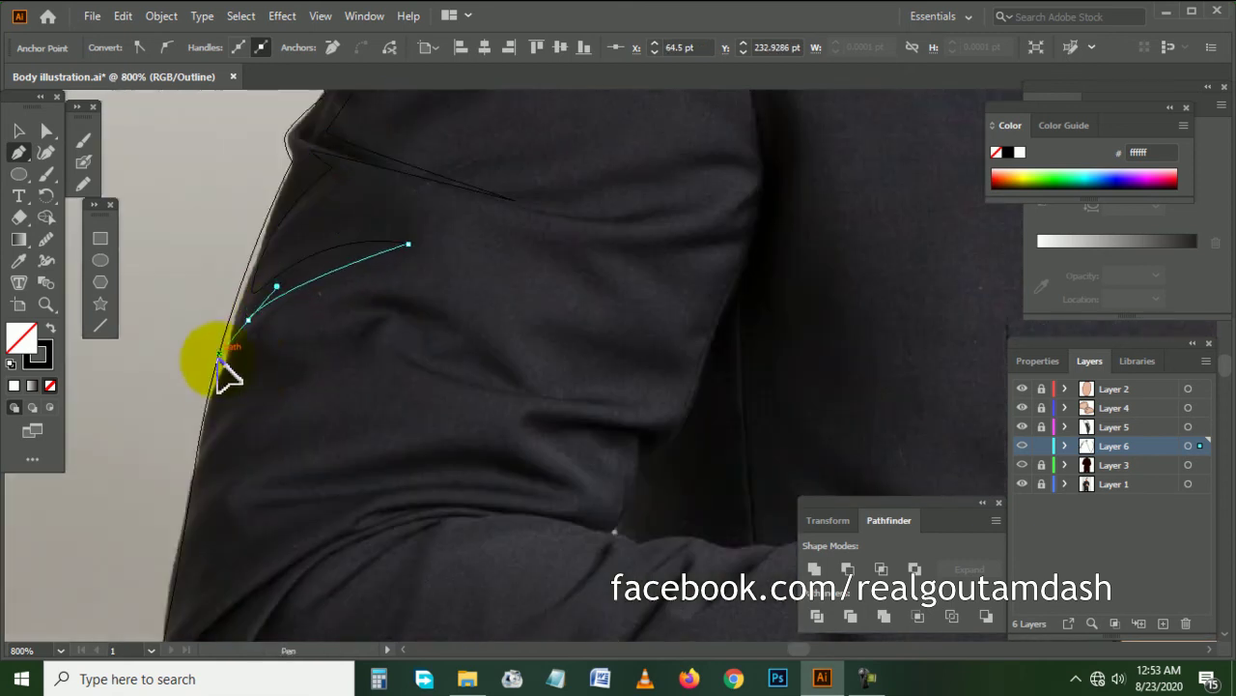
- Add a fold along the upper arm edge curving down toward the elbow and back
{"action": "left_click_drag", "start_coordinate": [223, 386], "coordinate": [259, 367]}
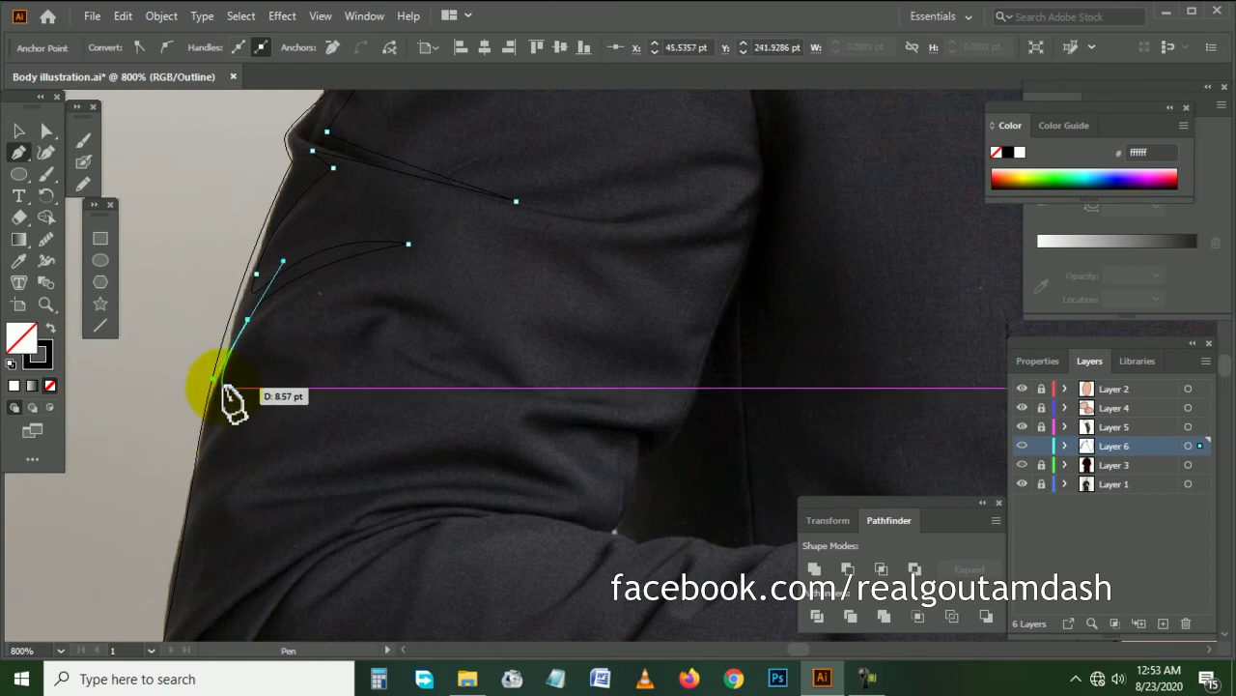
{"action": "left_click", "coordinate": [318, 374]}
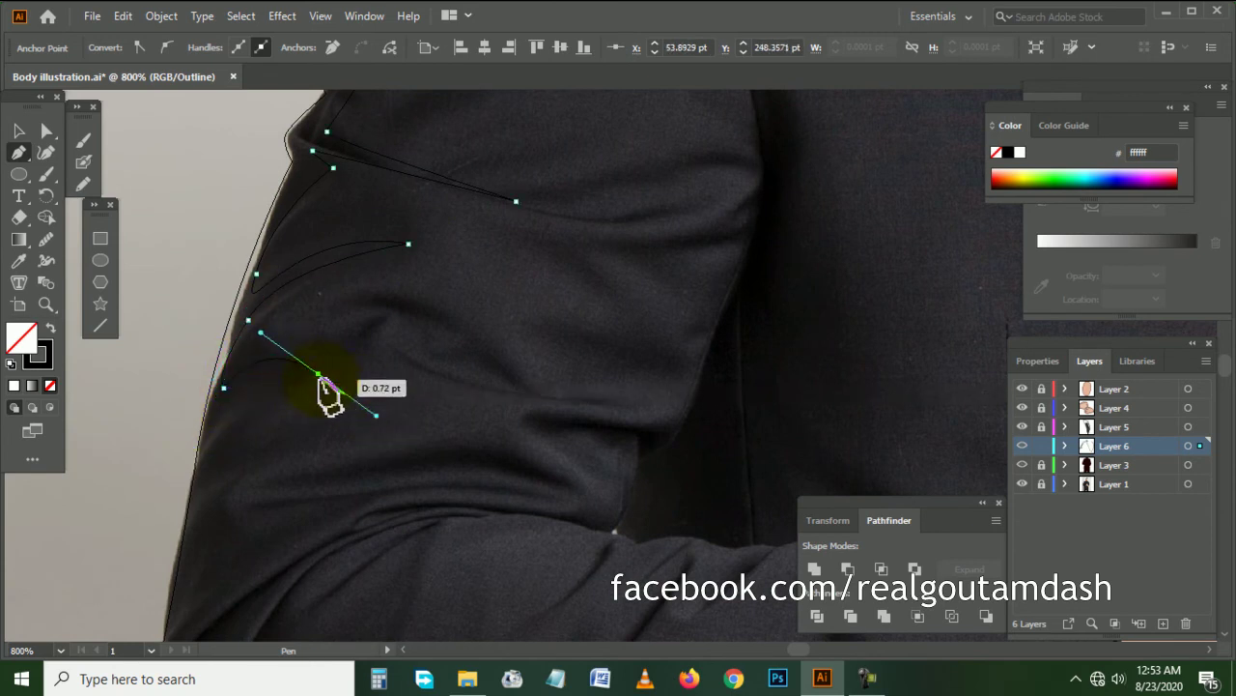
{"action": "scroll", "coordinate": [242, 401], "scroll_direction": "down", "scroll_amount": 3}
{"action": "left_click_drag", "start_coordinate": [208, 348], "coordinate": [191, 425]}
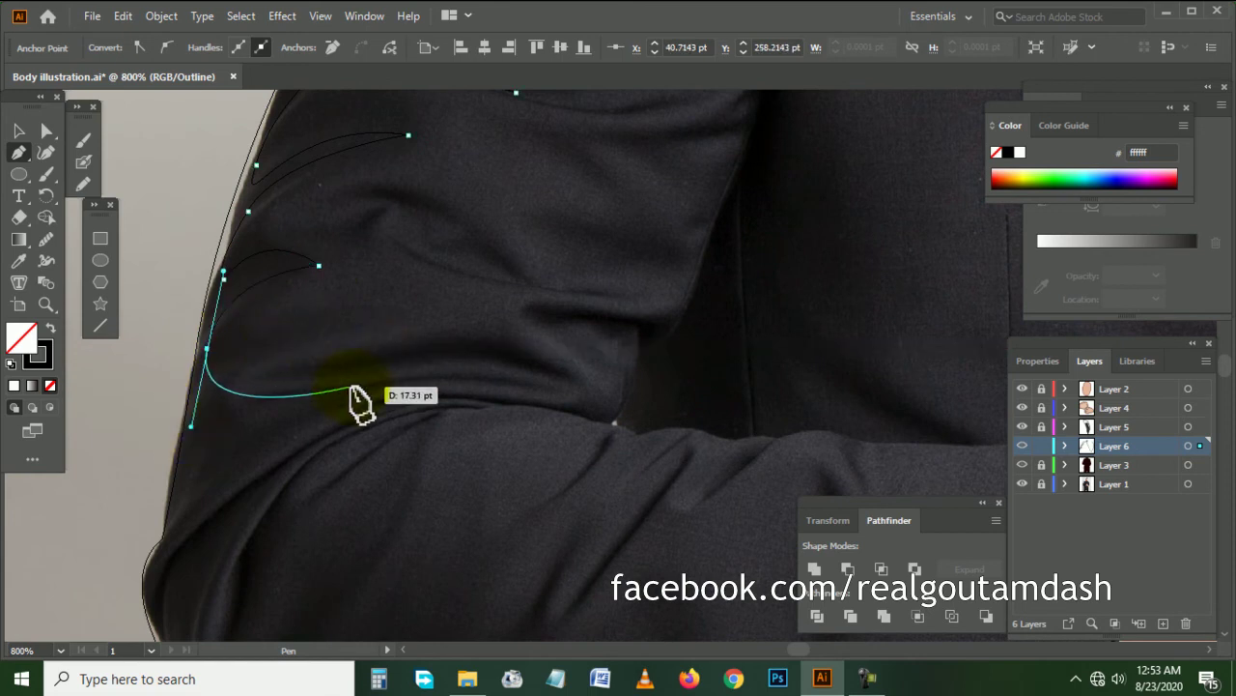
{"action": "left_click", "coordinate": [387, 391], "text": "alt"}
{"action": "scroll", "coordinate": [338, 406], "scroll_direction": "down", "scroll_amount": 5}
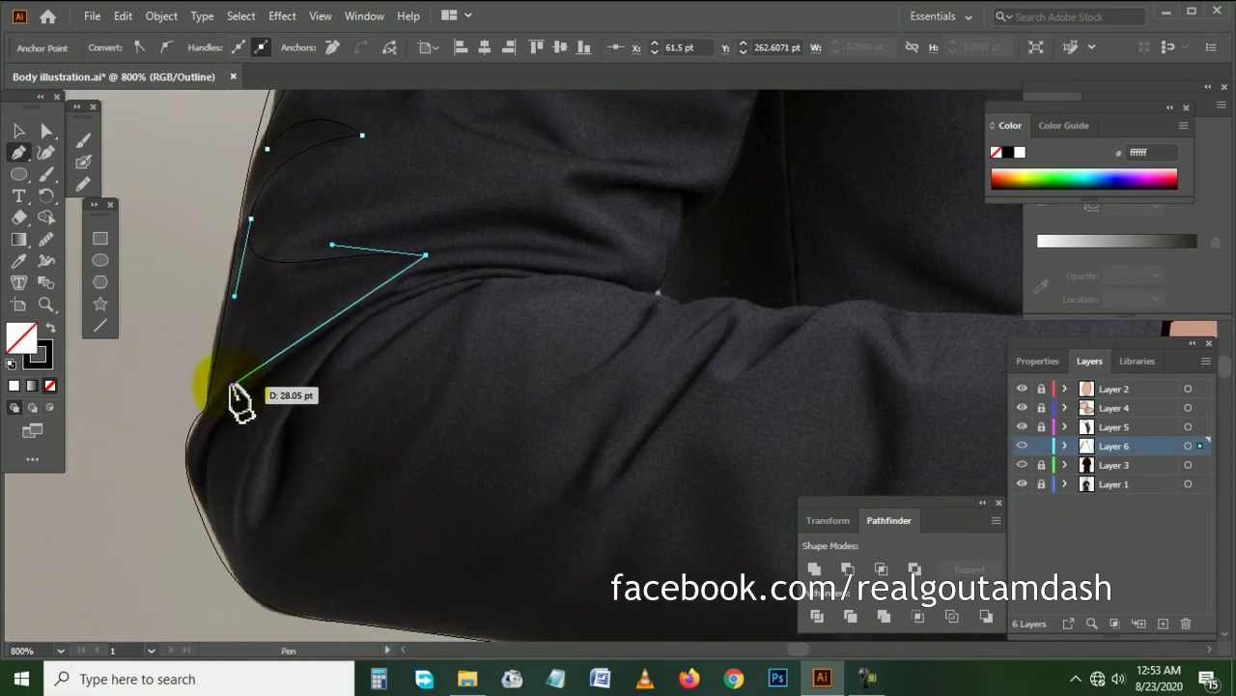
{"action": "mouse_move", "coordinate": [231, 352]}
{"action": "left_mouse_down"}
{"action": "mouse_move", "coordinate": [215, 410]}
{"action": "mouse_move", "coordinate": [243, 428]}
{"action": "left_mouse_up"}
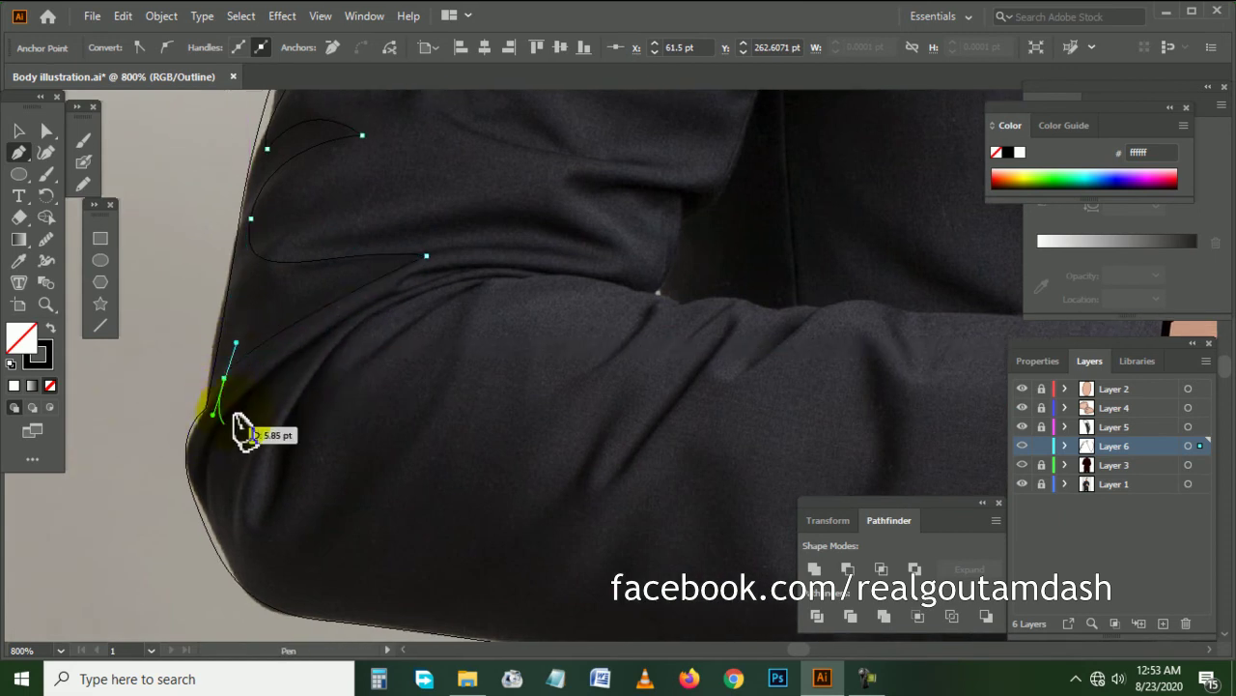
- Trace the elbow fold and crease, mixing curved and sharp-corner points
{"action": "left_click_drag", "start_coordinate": [439, 282], "coordinate": [454, 294]}
{"action": "left_click_drag", "start_coordinate": [548, 289], "coordinate": [440, 284]}
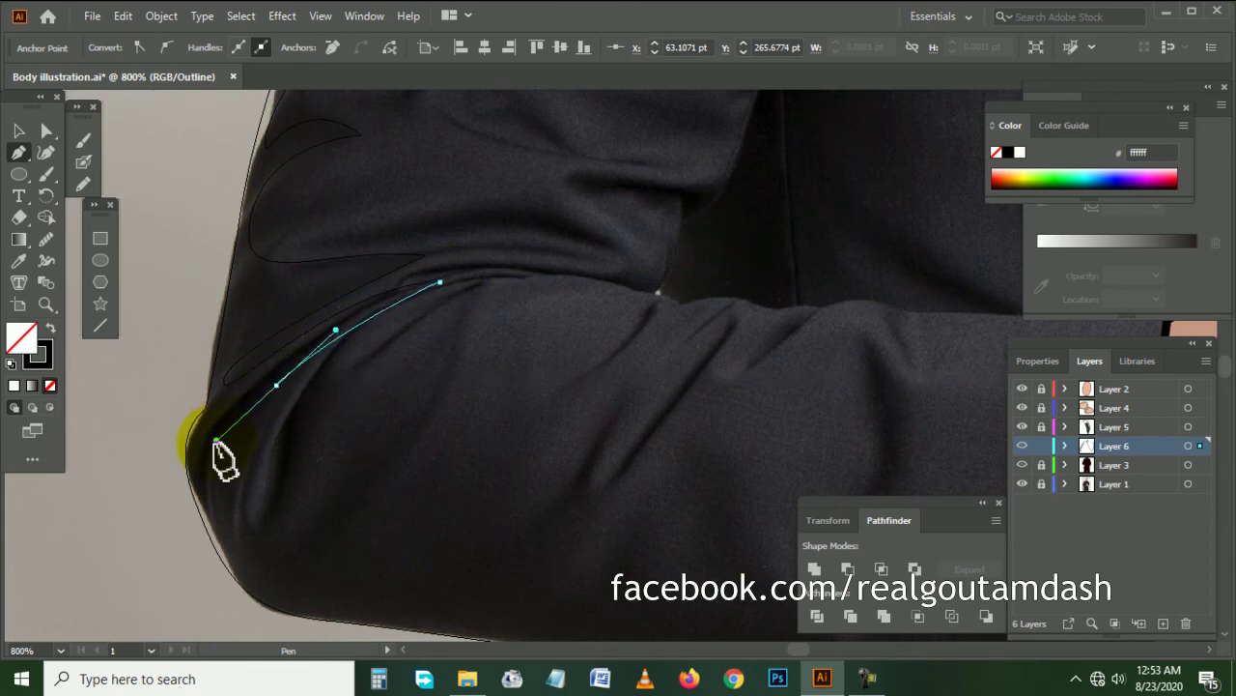
{"action": "left_click_drag", "start_coordinate": [254, 608], "coordinate": [273, 461]}
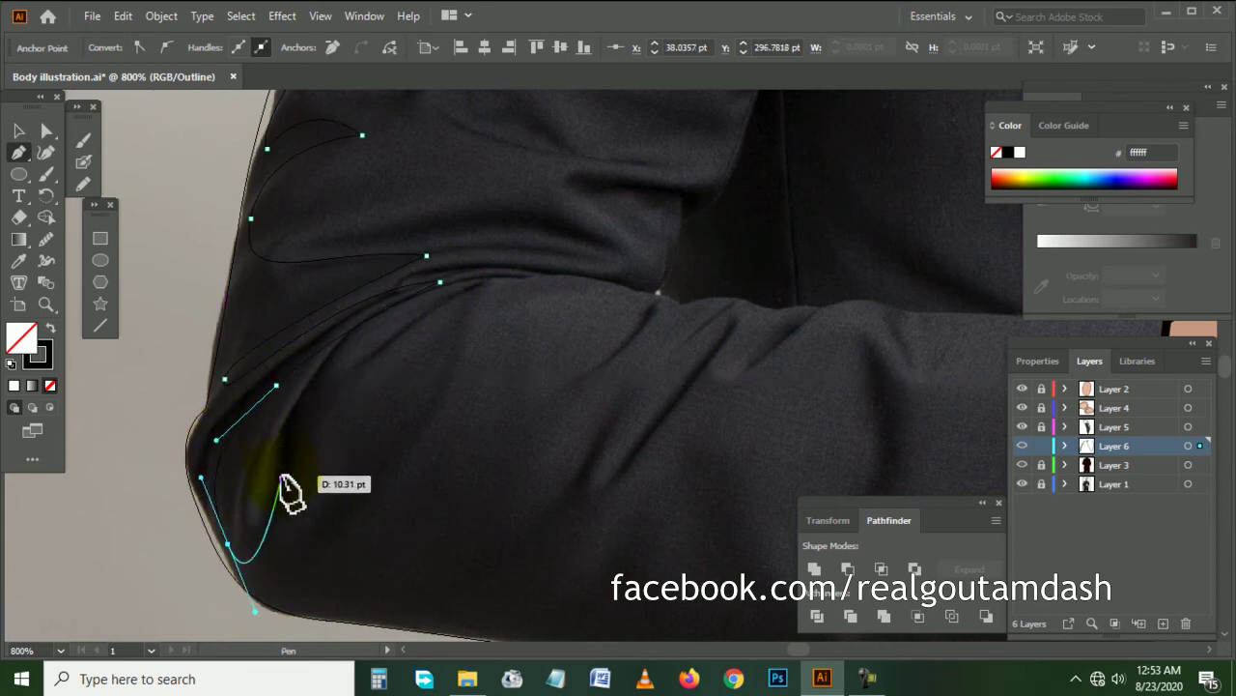
{"action": "mouse_move", "coordinate": [306, 418]}
{"action": "left_mouse_down"}
{"action": "mouse_move", "coordinate": [346, 379]}
{"action": "mouse_move", "coordinate": [290, 445]}
{"action": "left_mouse_up"}
{"action": "scroll", "coordinate": [335, 355], "scroll_direction": "down", "scroll_amount": 2}
{"action": "left_click_drag", "start_coordinate": [287, 444], "coordinate": [287, 459]}
{"action": "mouse_move", "coordinate": [421, 298]}
{"action": "left_mouse_down"}
{"action": "mouse_move", "coordinate": [441, 289]}
{"action": "mouse_move", "coordinate": [338, 449]}
{"action": "mouse_move", "coordinate": [304, 475]}
{"action": "left_mouse_up"}
{"action": "left_click", "coordinate": [304, 472]}
- Shape the forearm fold with curved anchors below the elbow
{"action": "scroll", "coordinate": [406, 464], "scroll_direction": "right", "scroll_amount": 3}
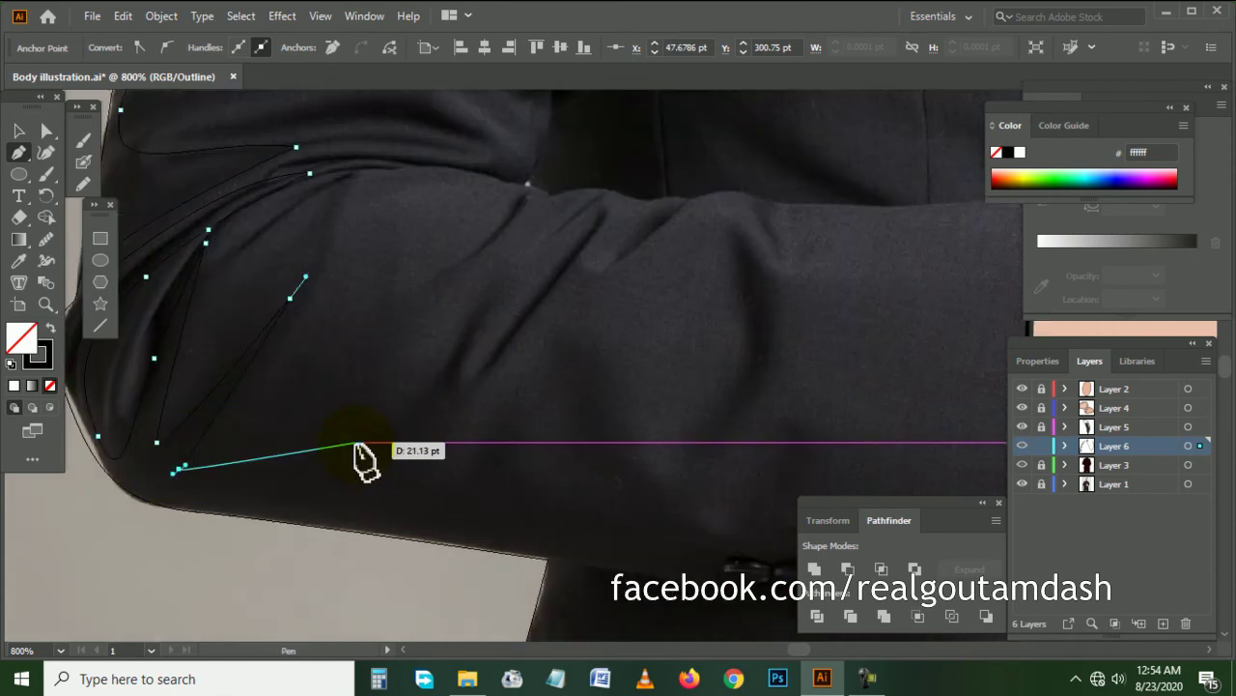
{"action": "left_click_drag", "start_coordinate": [381, 453], "coordinate": [412, 435]}
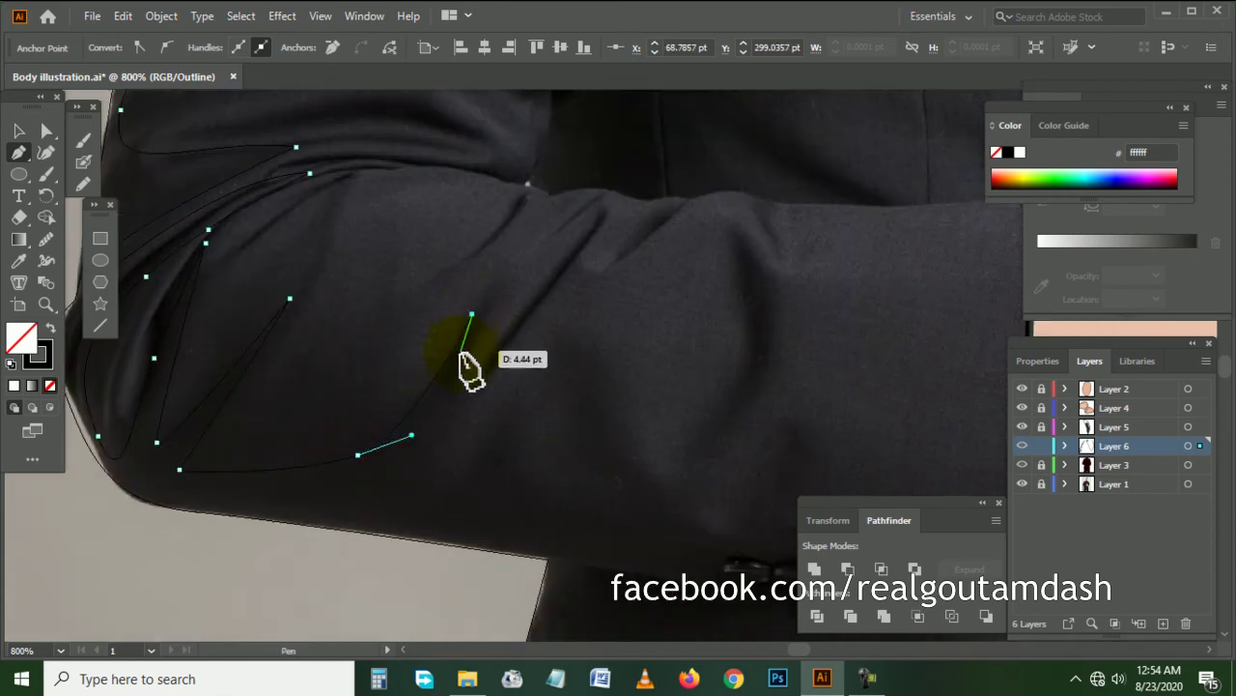
{"action": "scroll", "coordinate": [463, 363], "scroll_direction": "down", "scroll_amount": 2}
{"action": "left_click_drag", "start_coordinate": [464, 363], "coordinate": [396, 406]}
{"action": "scroll", "coordinate": [367, 425], "scroll_direction": "right", "scroll_amount": 2}
- Draw a fold near the cuff running down to the cuff buttons and up toward the wrist
{"action": "left_click", "coordinate": [525, 428]}
{"action": "left_click", "coordinate": [500, 340]}
{"action": "left_click_drag", "start_coordinate": [599, 444], "coordinate": [661, 456]}
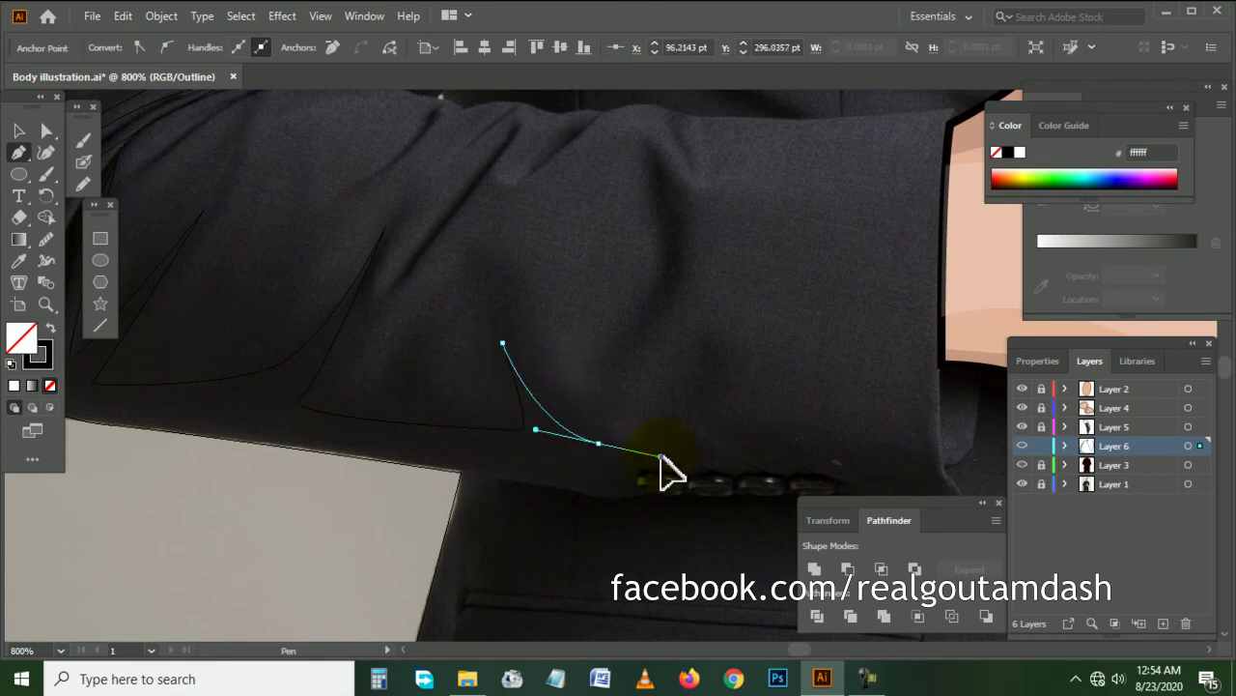
{"action": "scroll", "coordinate": [661, 456], "scroll_direction": "right", "scroll_amount": 2}
{"action": "left_click", "coordinate": [616, 460]}
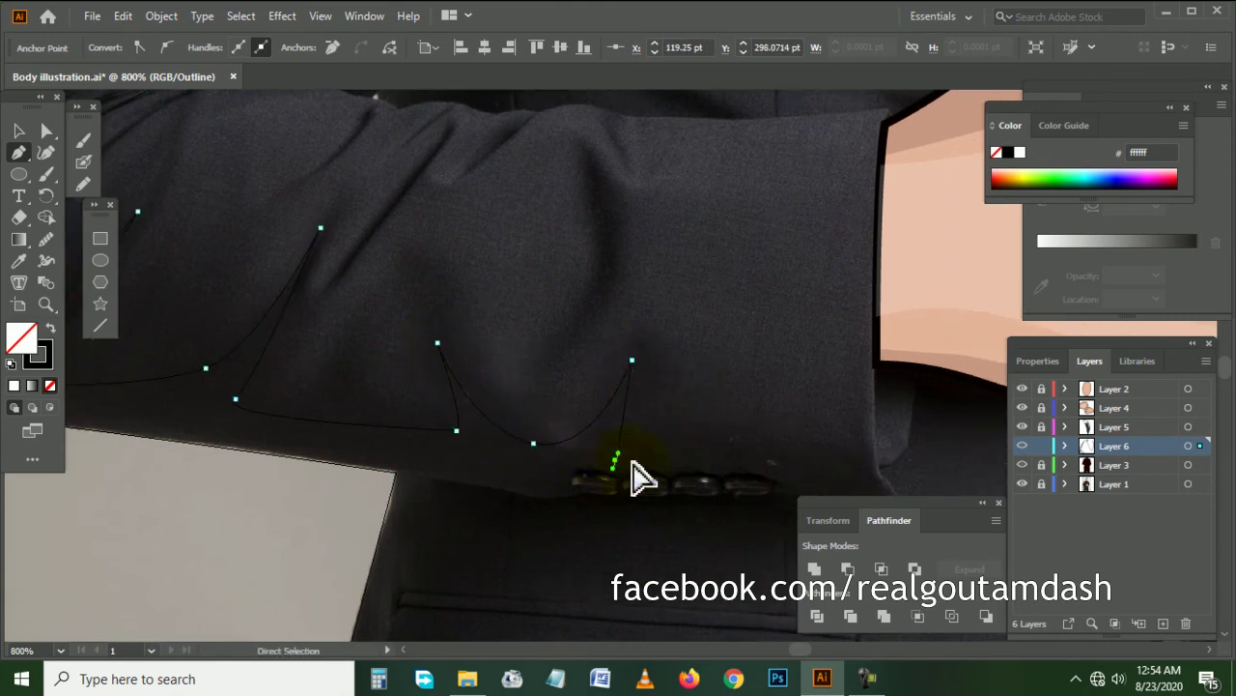
{"action": "scroll", "coordinate": [628, 473], "scroll_direction": "right", "scroll_amount": 4}
{"action": "left_click", "coordinate": [693, 473]}
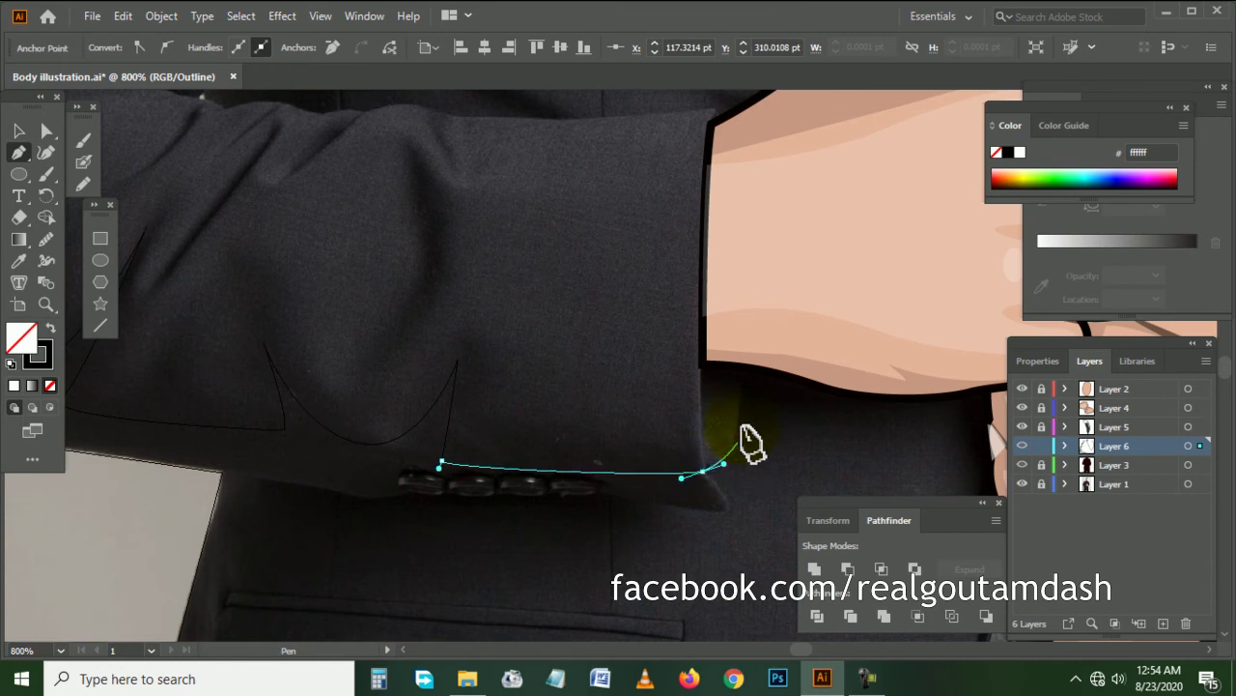
{"action": "left_click_drag", "start_coordinate": [736, 398], "coordinate": [736, 385]}
- Start the outline path at the cuff top and curve it past the thumb back toward the sleeve
{"action": "scroll", "coordinate": [710, 462], "scroll_direction": "down", "scroll_amount": 3}
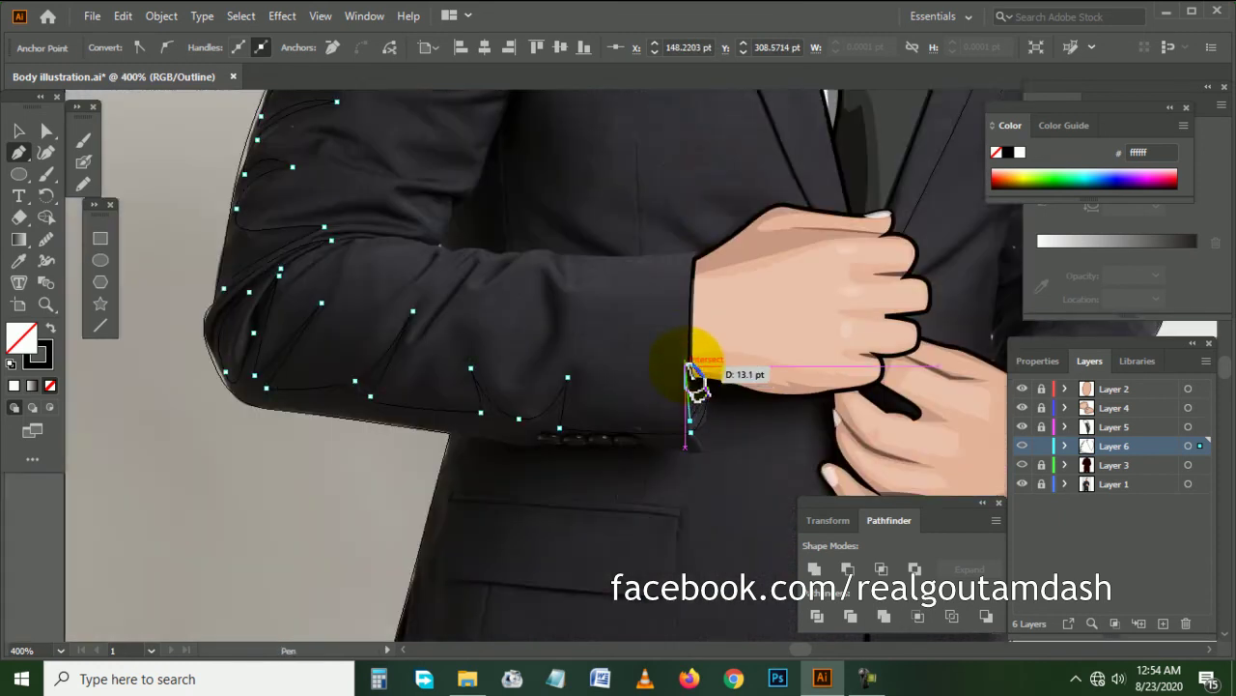
{"action": "scroll", "coordinate": [703, 372], "scroll_direction": "up", "scroll_amount": 1}
{"action": "scroll", "coordinate": [694, 367], "scroll_direction": "down", "scroll_amount": 1}
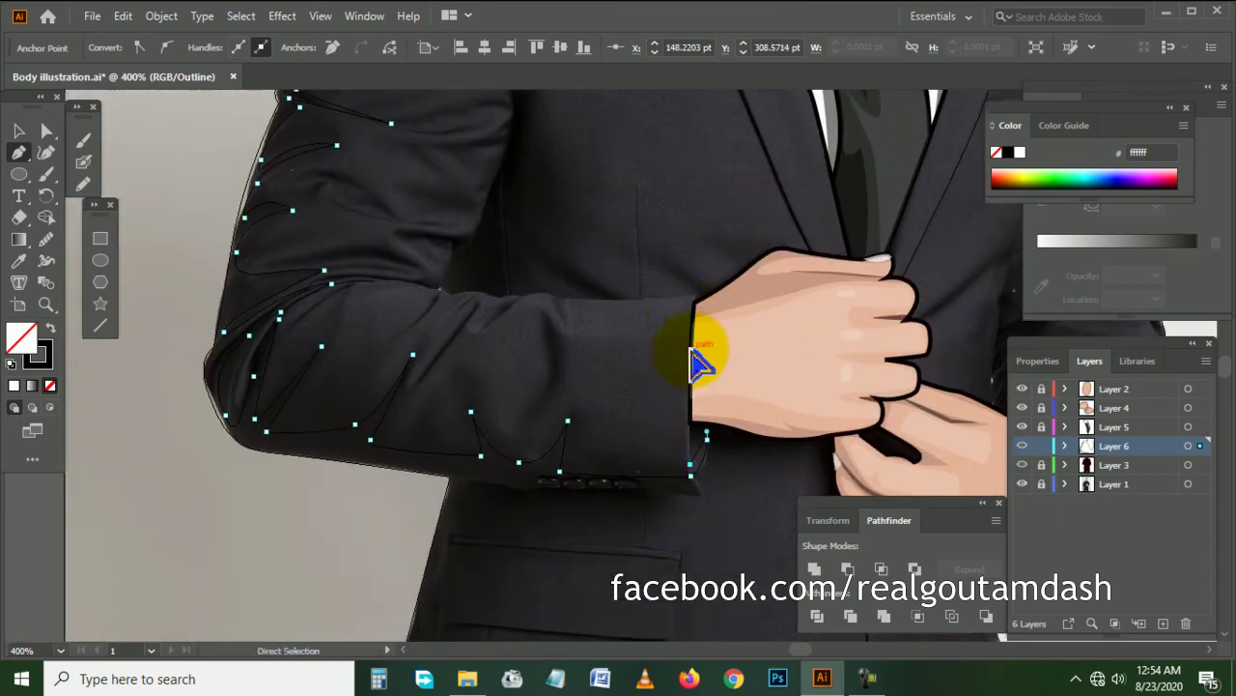
{"action": "scroll", "coordinate": [698, 358], "scroll_direction": "right", "scroll_amount": 1}
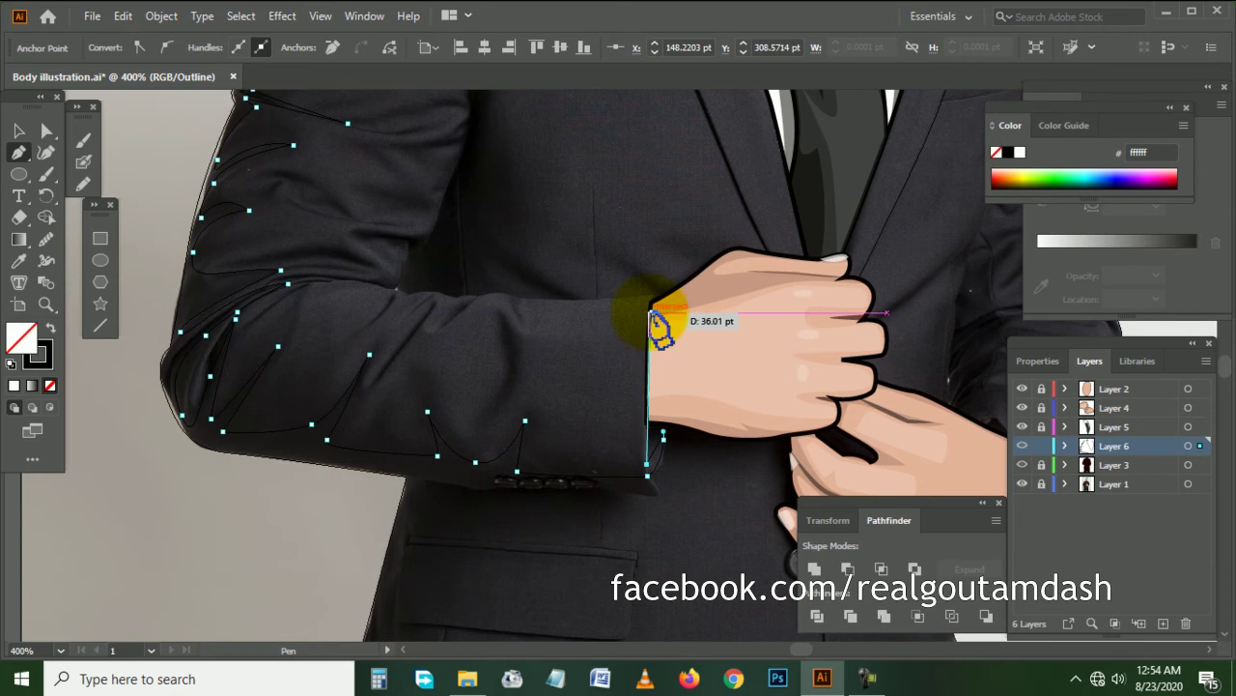
{"action": "left_click", "coordinate": [651, 308]}
{"action": "scroll", "coordinate": [745, 326], "scroll_direction": "right", "scroll_amount": 1}
{"action": "scroll", "coordinate": [749, 328], "scroll_direction": "right", "scroll_amount": 2}
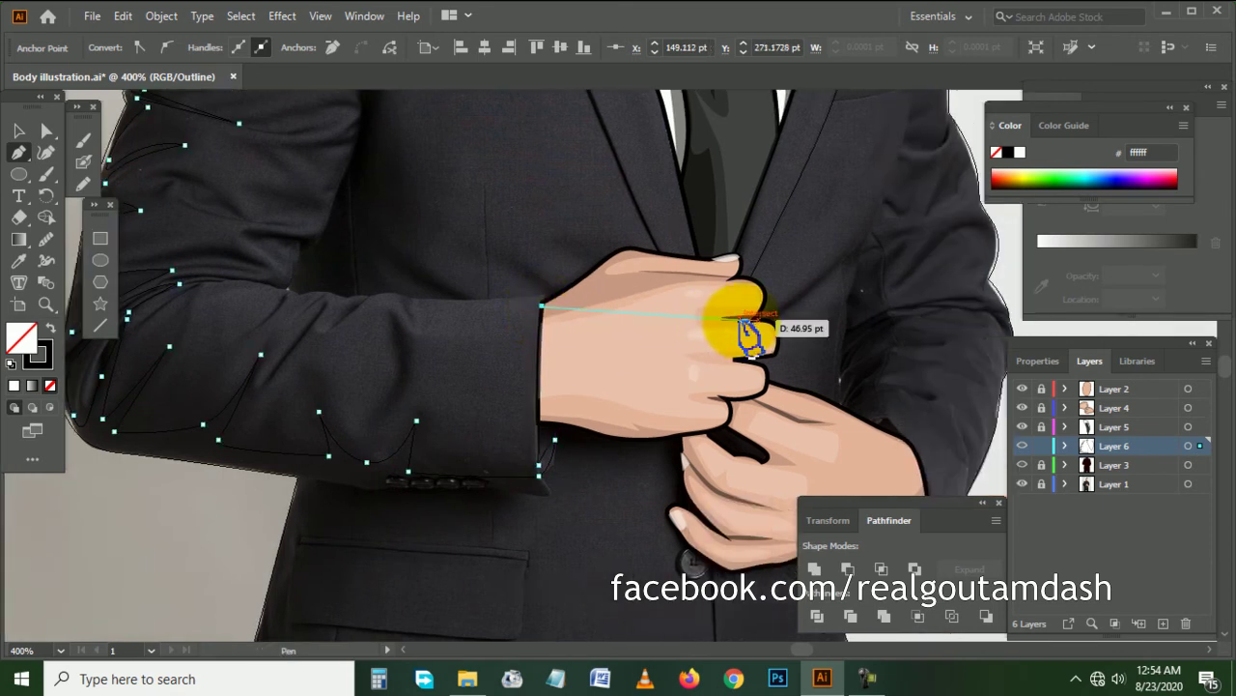
{"action": "scroll", "coordinate": [747, 332], "scroll_direction": "down", "scroll_amount": 2}
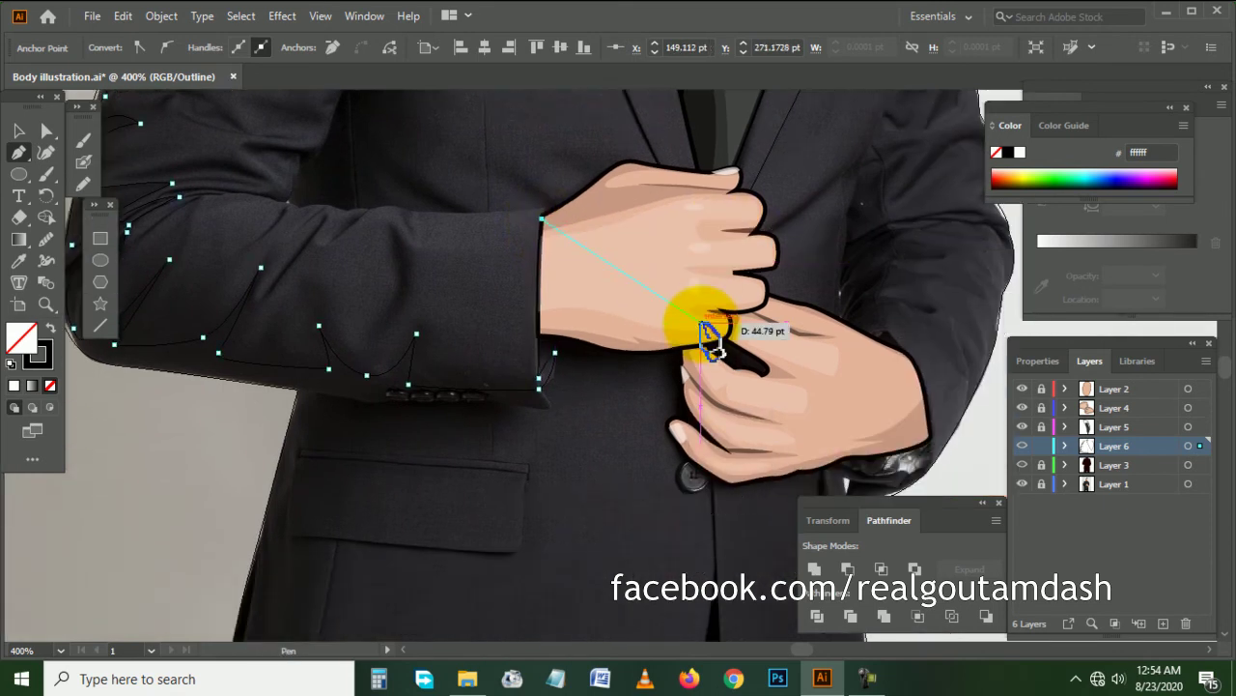
{"action": "scroll", "coordinate": [715, 280], "scroll_direction": "up", "scroll_amount": 2}
{"action": "scroll", "coordinate": [710, 290], "scroll_direction": "right", "scroll_amount": 2}
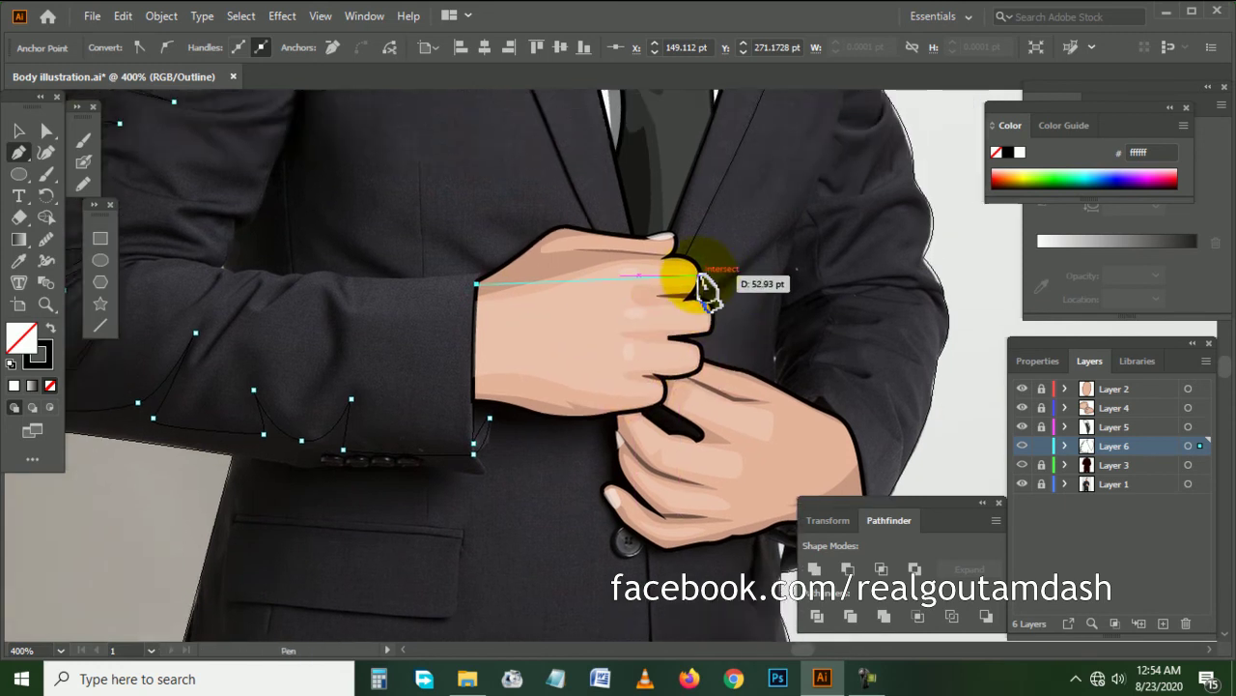
{"action": "scroll", "coordinate": [708, 319], "scroll_direction": "down", "scroll_amount": 2}
{"action": "scroll", "coordinate": [710, 343], "scroll_direction": "up", "scroll_amount": 1, "text": "alt"}
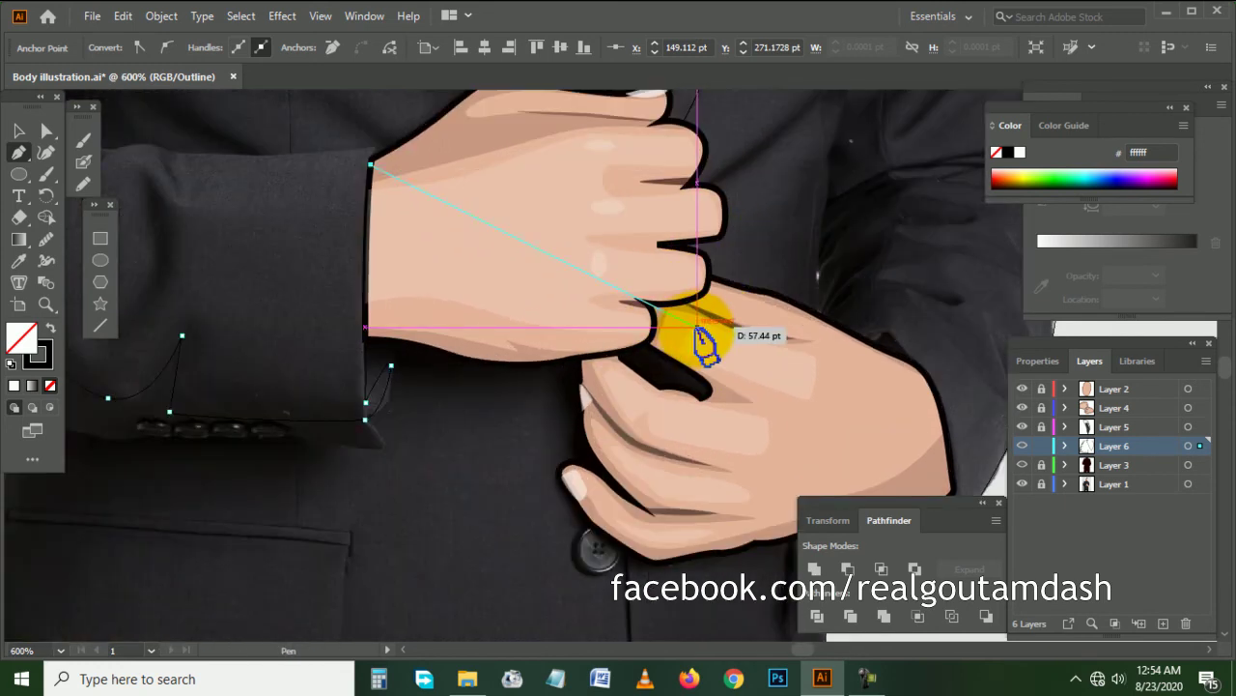
{"action": "scroll", "coordinate": [763, 377], "scroll_direction": "down", "scroll_amount": 2}
{"action": "scroll", "coordinate": [763, 401], "scroll_direction": "down", "scroll_amount": 1}
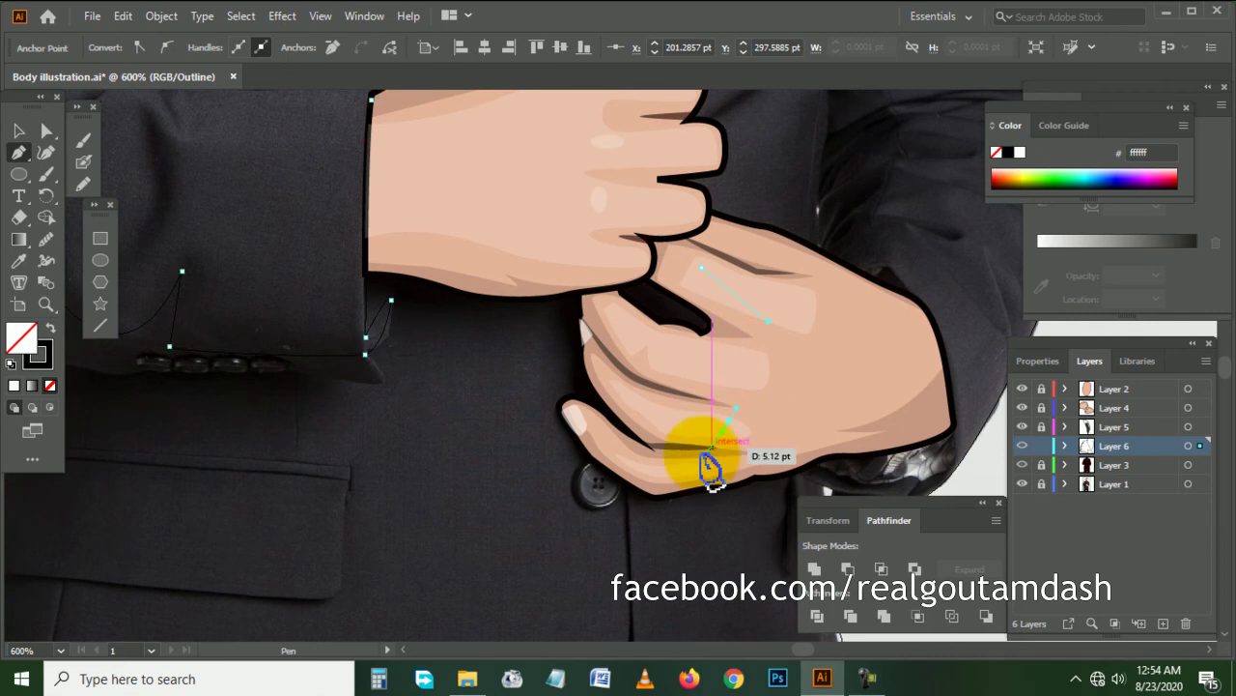
{"action": "left_click", "coordinate": [640, 480]}
{"action": "left_click_drag", "start_coordinate": [551, 328], "coordinate": [393, 345]}
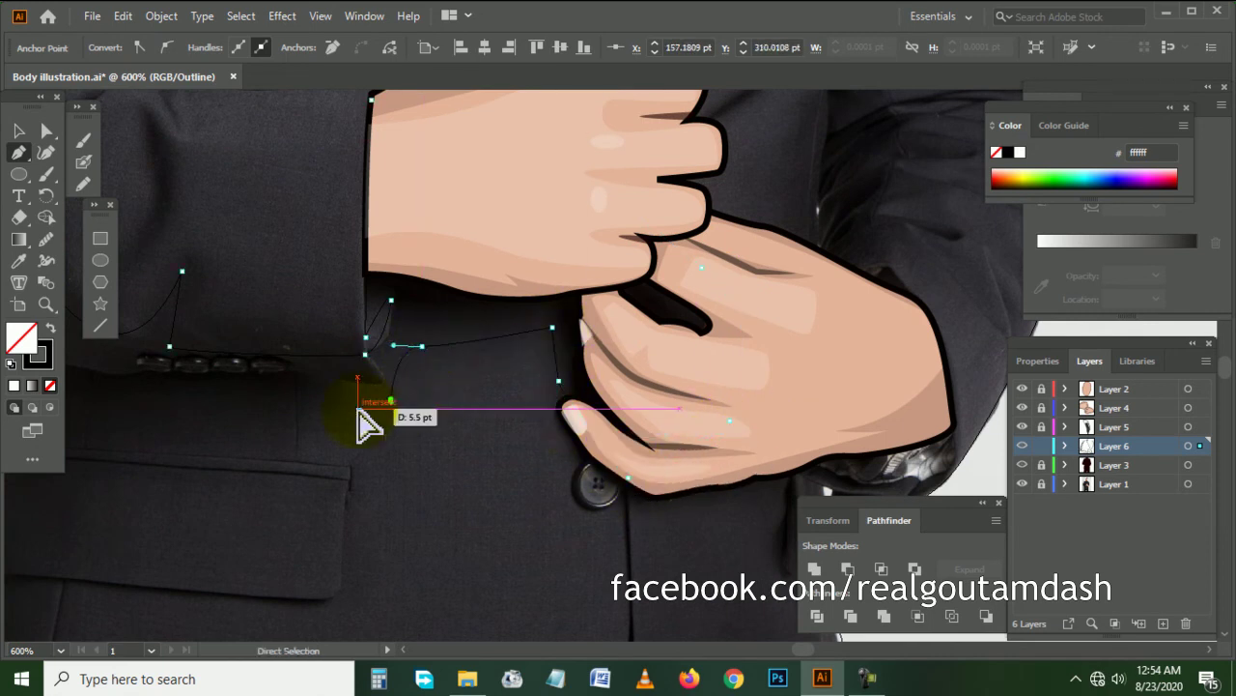
{"action": "left_click_drag", "start_coordinate": [370, 425], "coordinate": [359, 422]}
- Continue the outline down the jacket below the sleeve and along its left edge
{"action": "scroll", "coordinate": [359, 422], "scroll_direction": "left", "scroll_amount": 2}
{"action": "scroll", "coordinate": [362, 415], "scroll_direction": "down", "scroll_amount": 2}
{"action": "scroll", "coordinate": [362, 416], "scroll_direction": "left", "scroll_amount": 2}
{"action": "scroll", "coordinate": [373, 386], "scroll_direction": "left", "scroll_amount": 1}
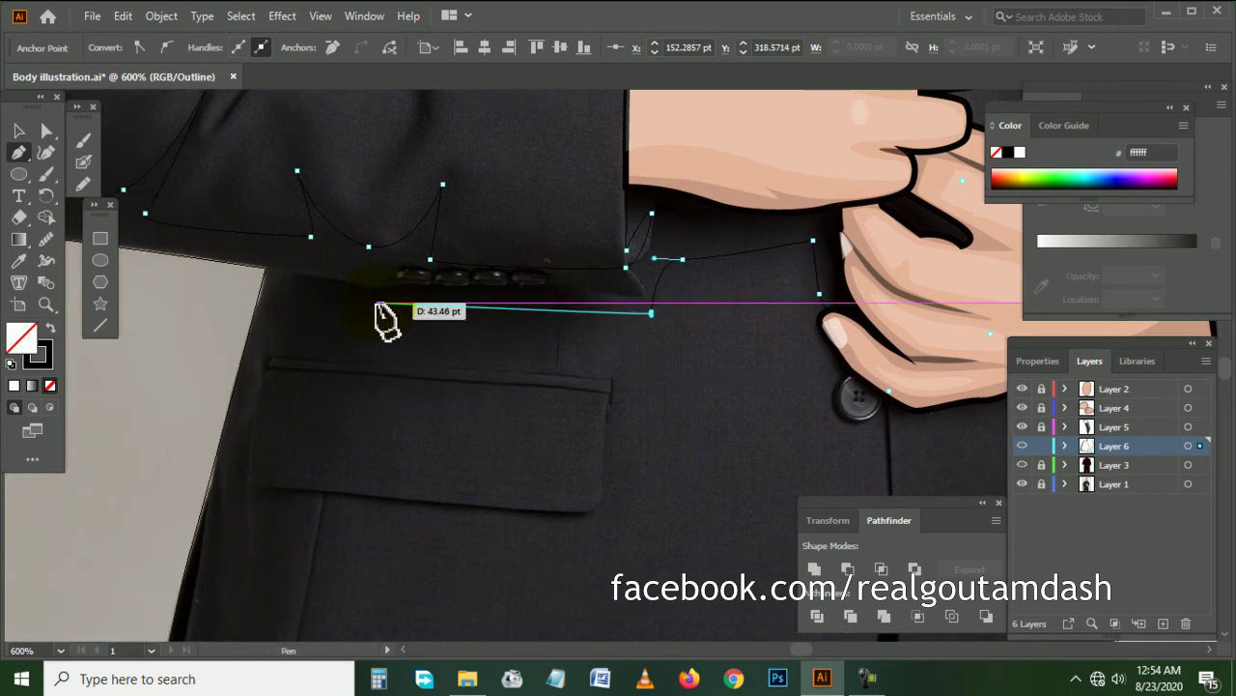
{"action": "left_click_drag", "start_coordinate": [285, 310], "coordinate": [253, 310]}
{"action": "scroll", "coordinate": [221, 353], "scroll_direction": "down", "scroll_amount": 2}
{"action": "left_click_drag", "start_coordinate": [240, 429], "coordinate": [232, 347]}
{"action": "scroll", "coordinate": [204, 428], "scroll_direction": "down", "scroll_amount": 3}
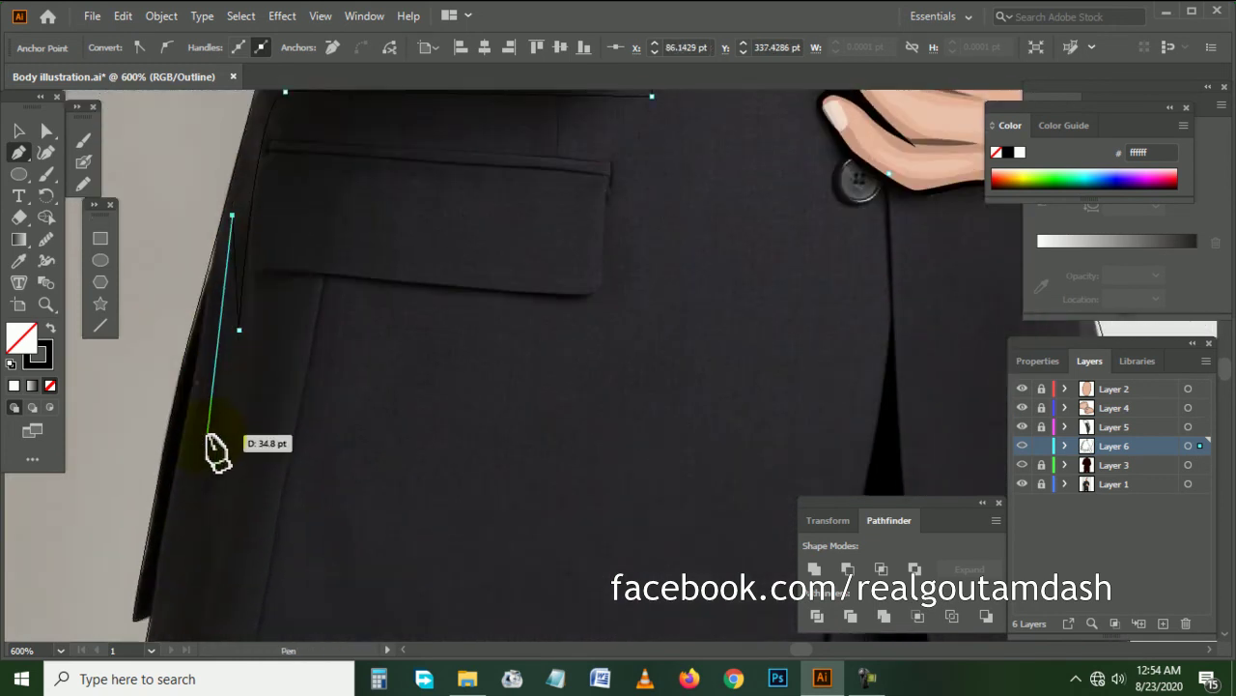
{"action": "scroll", "coordinate": [199, 413], "scroll_direction": "down", "scroll_amount": 2}
{"action": "left_click", "coordinate": [165, 573]}
- Trace the path along the jacket's curved hem with smooth anchors
{"action": "scroll", "coordinate": [222, 319], "scroll_direction": "down", "scroll_amount": 3}
{"action": "left_click", "coordinate": [197, 407]}
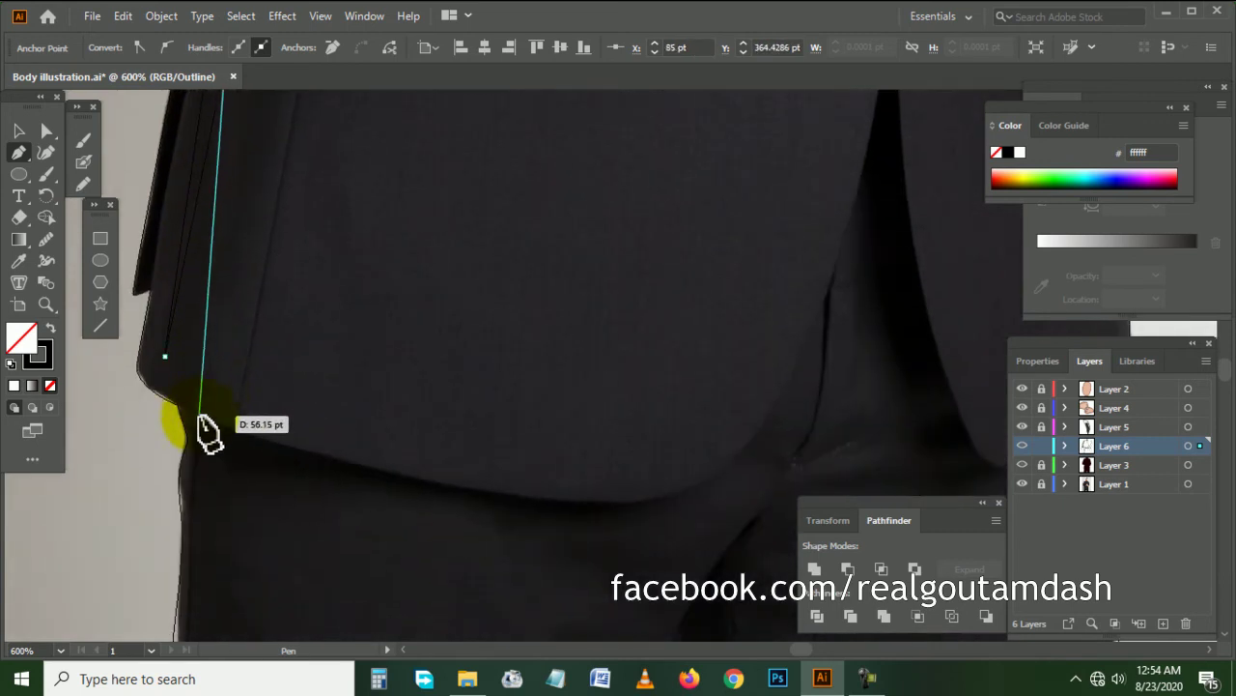
{"action": "scroll", "coordinate": [199, 420], "scroll_direction": "down", "scroll_amount": 2}
{"action": "scroll", "coordinate": [423, 446], "scroll_direction": "right", "scroll_amount": 1}
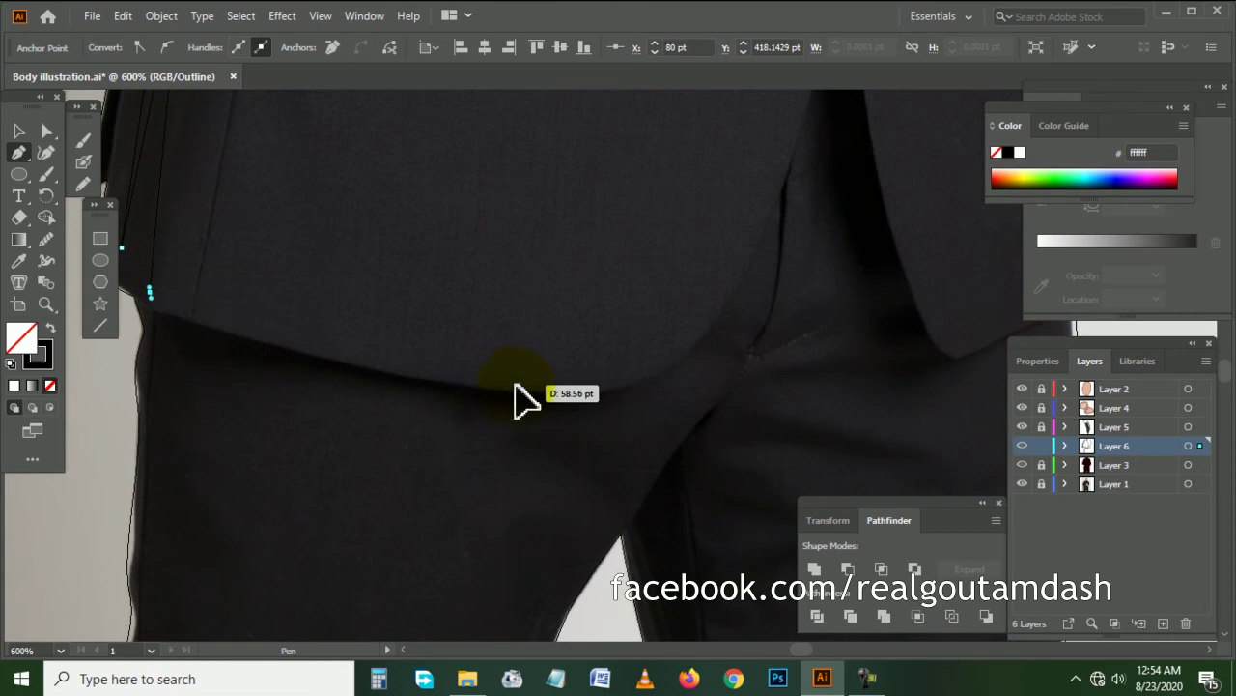
{"action": "left_click_drag", "start_coordinate": [522, 398], "coordinate": [687, 386]}
{"action": "scroll", "coordinate": [691, 382], "scroll_direction": "up", "scroll_amount": 2}
{"action": "scroll", "coordinate": [667, 365], "scroll_direction": "right", "scroll_amount": 3}
{"action": "left_click_drag", "start_coordinate": [648, 346], "coordinate": [656, 290]}
{"action": "mouse_move", "coordinate": [681, 233]}
{"action": "left_mouse_down"}
{"action": "mouse_move", "coordinate": [662, 337]}
{"action": "mouse_move", "coordinate": [505, 421]}
{"action": "left_mouse_up"}
- Extend the outline down the trouser leg and curve it around below the figure
{"action": "scroll", "coordinate": [663, 337], "scroll_direction": "down", "scroll_amount": 2}
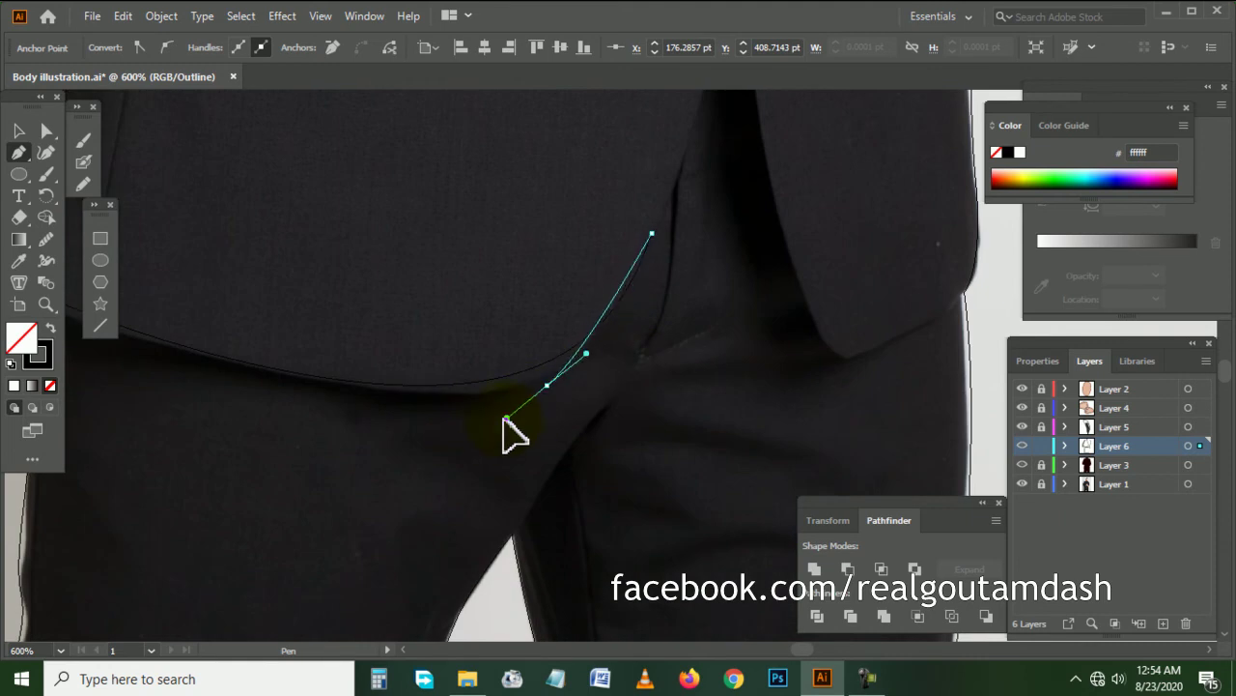
{"action": "scroll", "coordinate": [378, 441], "scroll_direction": "left", "scroll_amount": 5}
{"action": "left_click_drag", "start_coordinate": [324, 351], "coordinate": [278, 350]}
{"action": "scroll", "coordinate": [347, 478], "scroll_direction": "down", "scroll_amount": 2}
{"action": "left_click", "coordinate": [384, 558]}
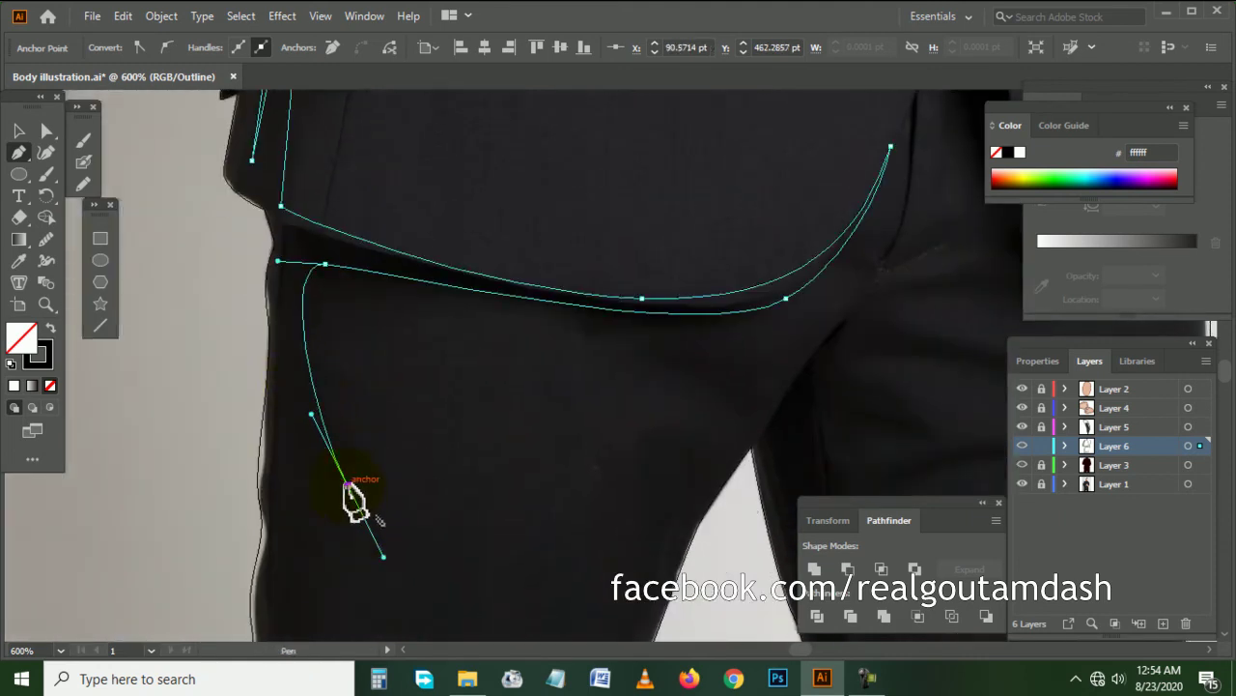
{"action": "left_click", "coordinate": [345, 482]}
{"action": "left_click", "coordinate": [287, 375]}
{"action": "scroll", "coordinate": [290, 406], "scroll_direction": "down", "scroll_amount": 3}
{"action": "scroll", "coordinate": [290, 386], "scroll_direction": "down", "scroll_amount": 5}
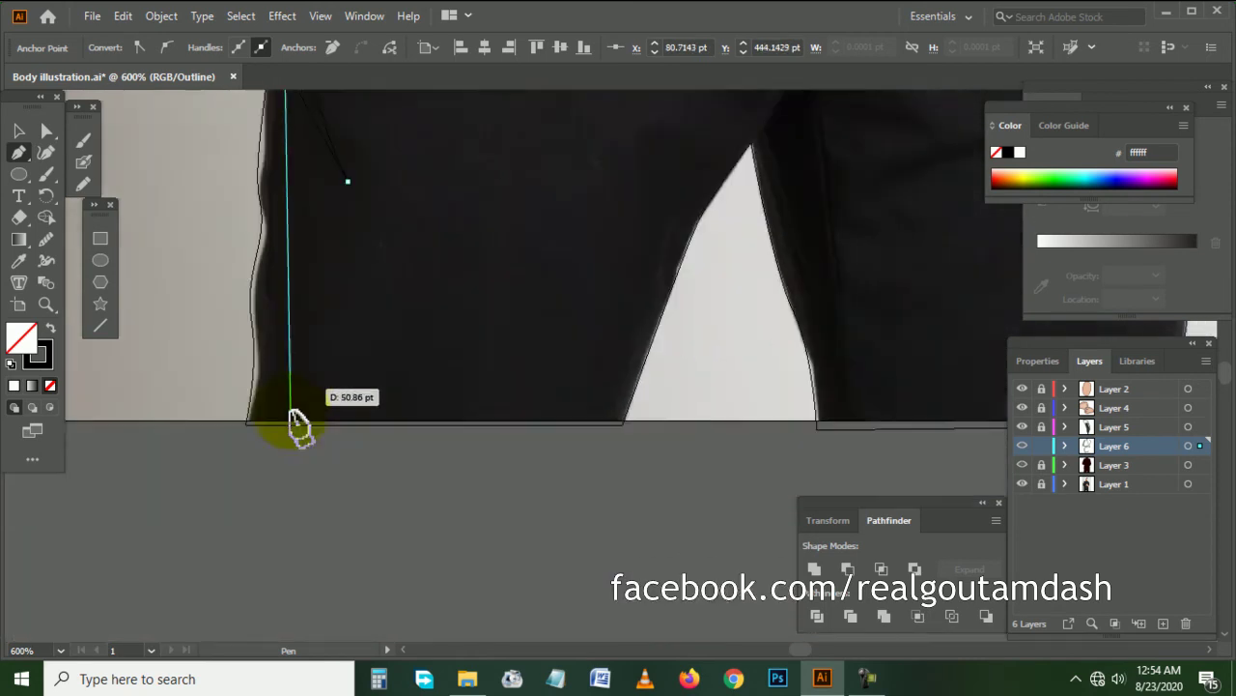
{"action": "left_click_drag", "start_coordinate": [309, 470], "coordinate": [165, 409]}
- Loop the path up to the head's left edge and deselect it
{"action": "key", "text": "ctrl+1"}
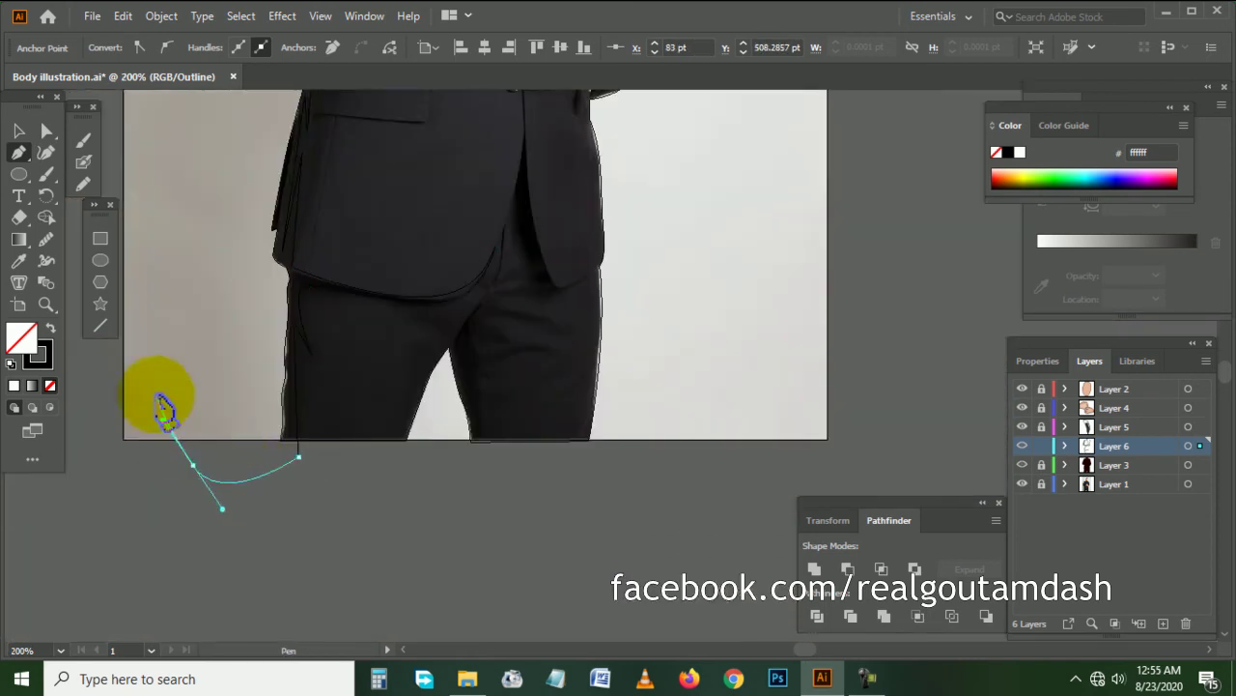
{"action": "scroll", "coordinate": [184, 350], "scroll_direction": "up", "scroll_amount": 5}
{"action": "scroll", "coordinate": [187, 345], "scroll_direction": "up", "scroll_amount": 1}
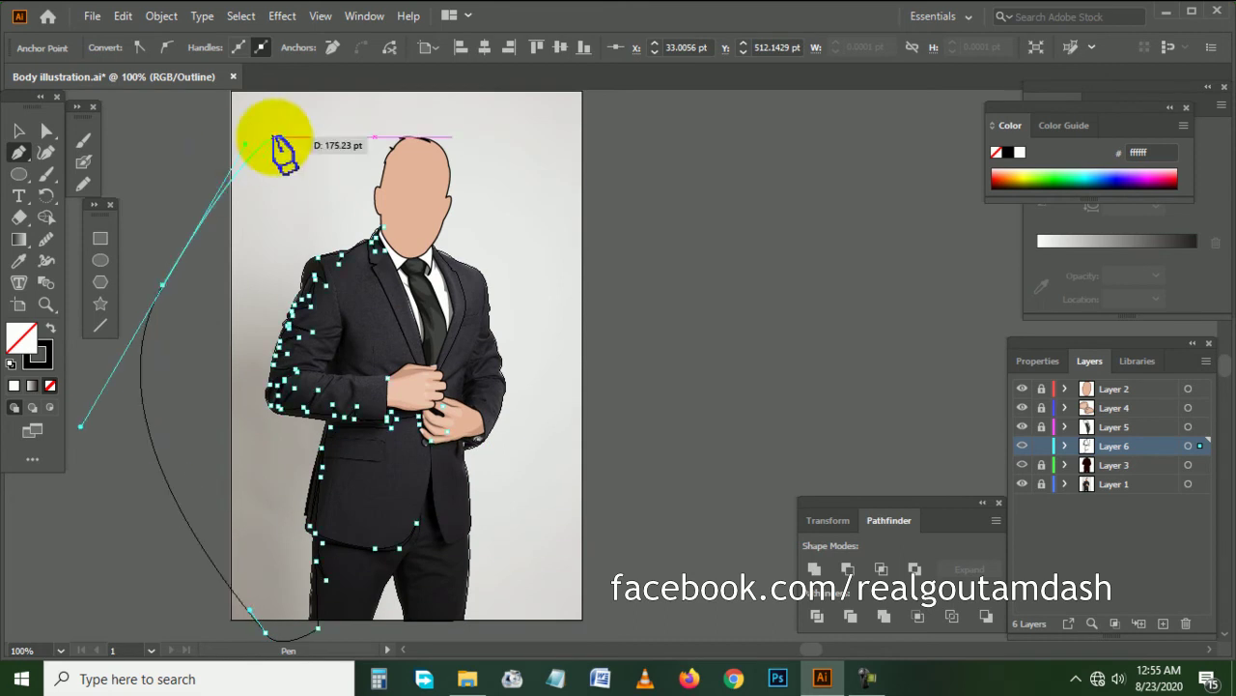
{"action": "scroll", "coordinate": [352, 169], "scroll_direction": "up", "scroll_amount": 3}
{"action": "left_click_drag", "start_coordinate": [263, 209], "coordinate": [351, 243]}
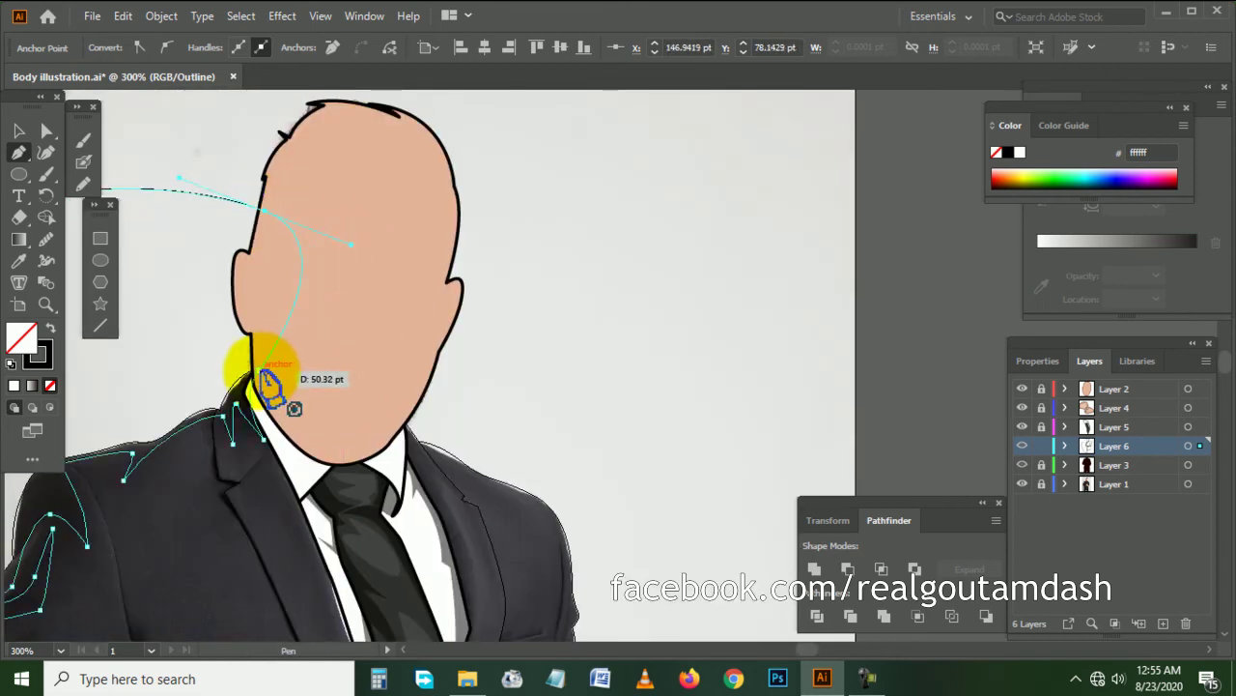
{"action": "left_click", "coordinate": [181, 356], "text": "ctrl"}
{"action": "scroll", "coordinate": [373, 345], "scroll_direction": "down", "scroll_amount": 2}
{"action": "scroll", "coordinate": [358, 345], "scroll_direction": "down", "scroll_amount": 3}
- With the Pen tool, start a fold path at the cuff corner curving along the sleeve
{"action": "scroll", "coordinate": [310, 356], "scroll_direction": "up", "scroll_amount": 1}
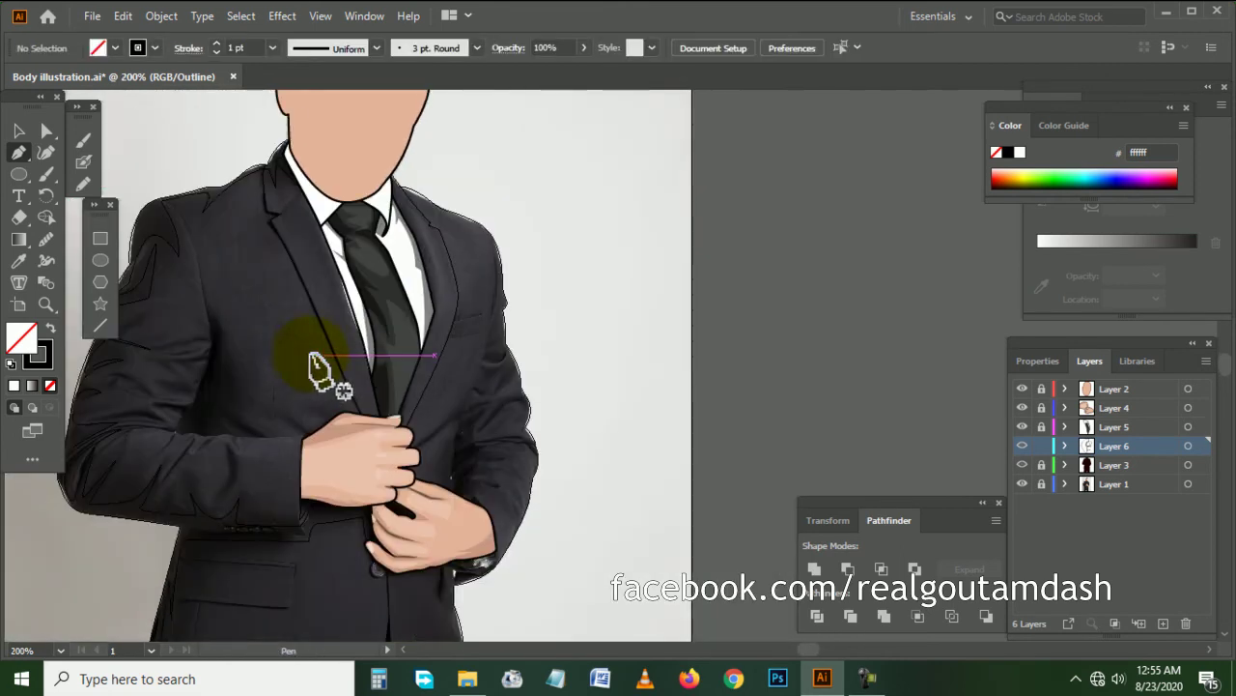
{"action": "scroll", "coordinate": [305, 354], "scroll_direction": "down", "scroll_amount": 1}
{"action": "scroll", "coordinate": [303, 353], "scroll_direction": "left", "scroll_amount": 2}
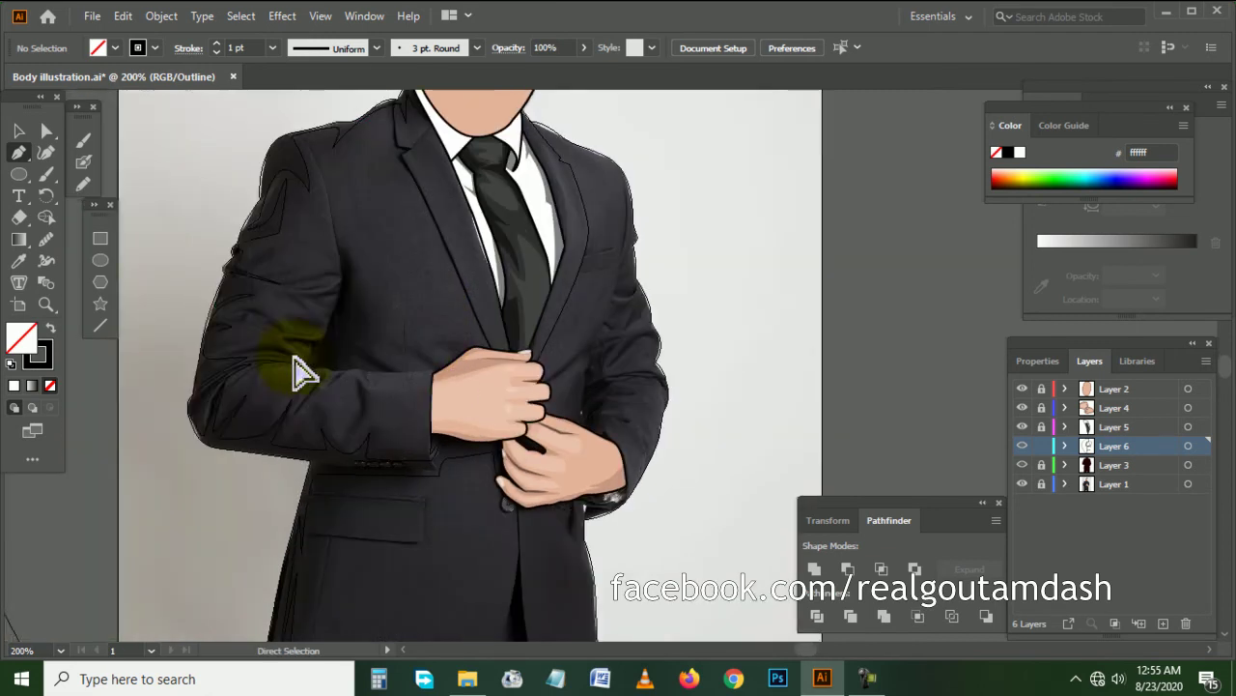
{"action": "scroll", "coordinate": [262, 318], "scroll_direction": "up", "scroll_amount": 1}
{"action": "scroll", "coordinate": [367, 325], "scroll_direction": "left", "scroll_amount": 2}
{"action": "scroll", "coordinate": [392, 326], "scroll_direction": "up", "scroll_amount": 1}
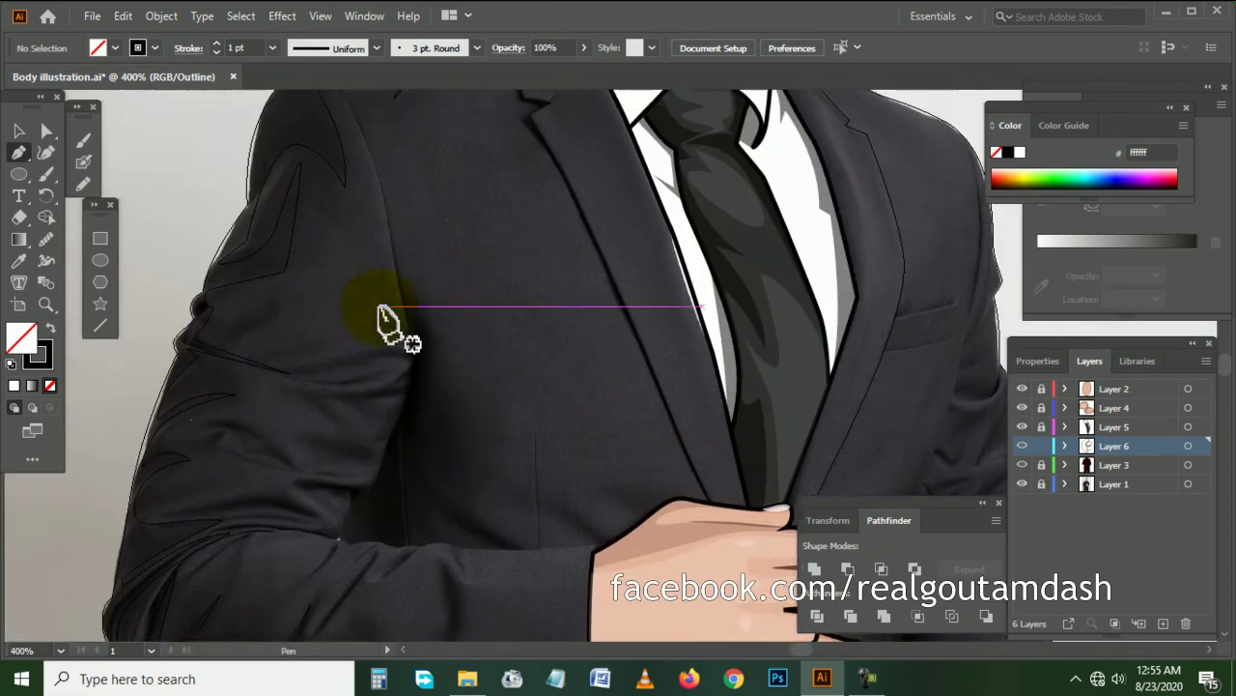
{"action": "scroll", "coordinate": [393, 326], "scroll_direction": "up", "scroll_amount": 1}
{"action": "scroll", "coordinate": [387, 387], "scroll_direction": "up", "scroll_amount": 1}
{"action": "key", "text": "p"}
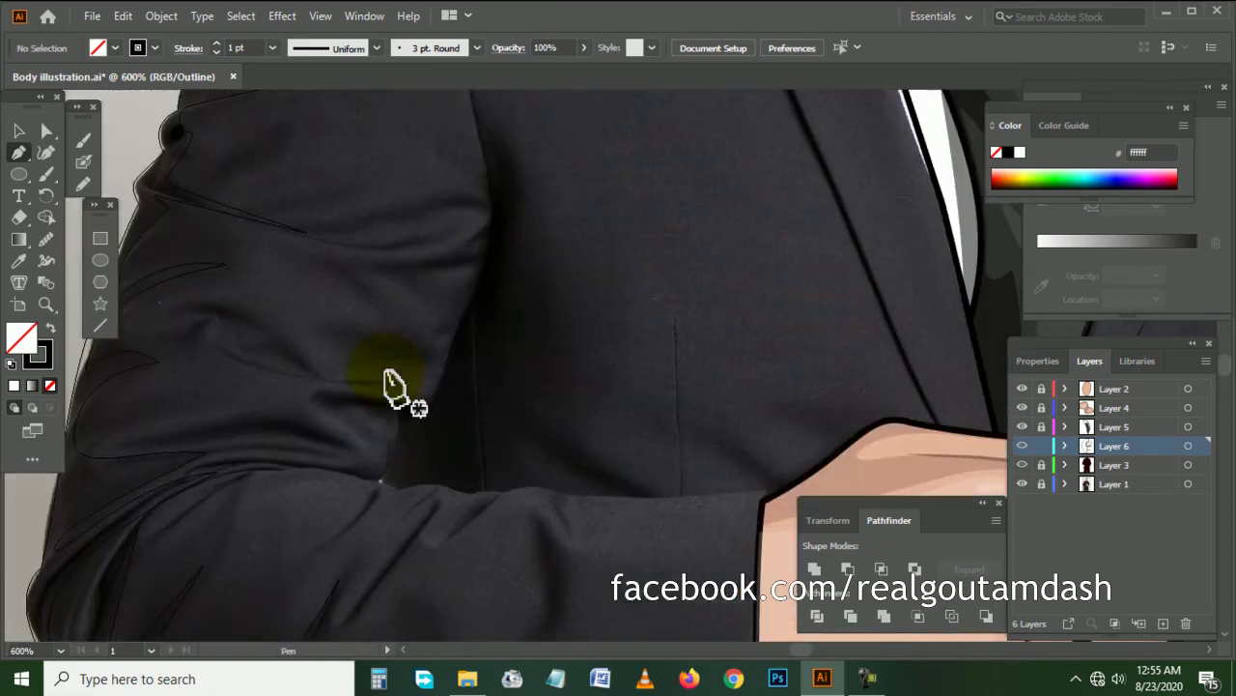
{"action": "scroll", "coordinate": [400, 392], "scroll_direction": "down", "scroll_amount": 1}
{"action": "scroll", "coordinate": [409, 373], "scroll_direction": "right", "scroll_amount": 1}
{"action": "left_click", "coordinate": [749, 413]}
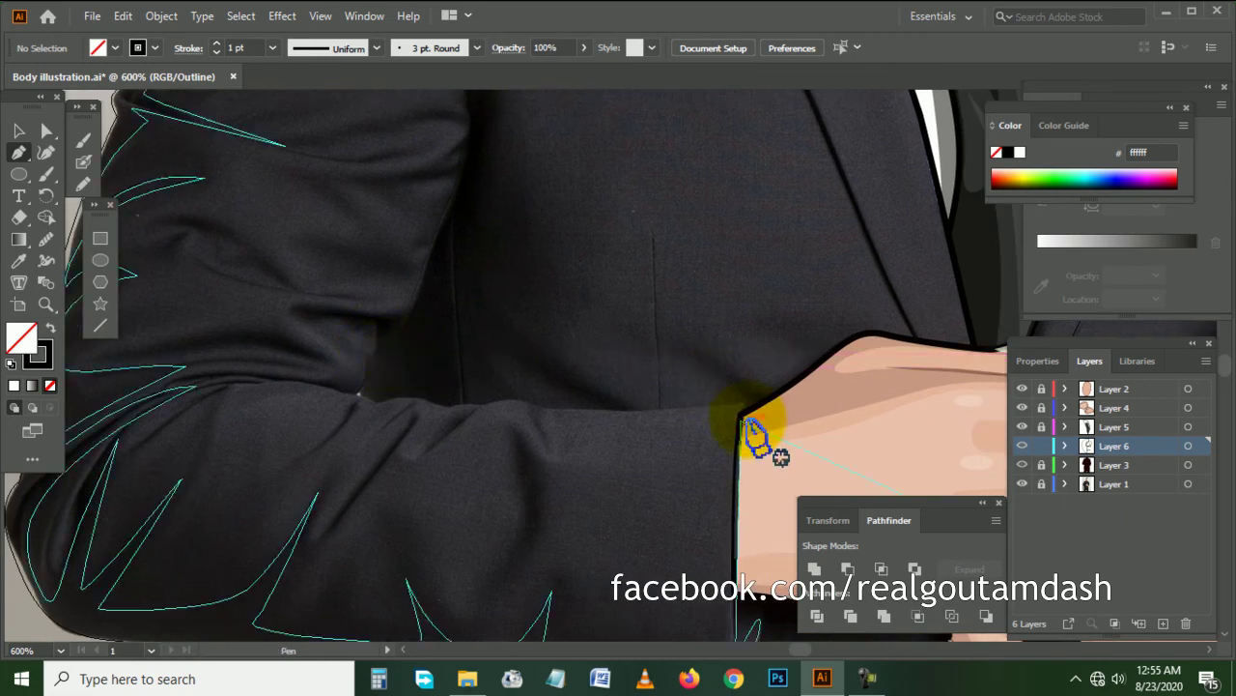
{"action": "left_click_drag", "start_coordinate": [747, 410], "coordinate": [640, 418]}
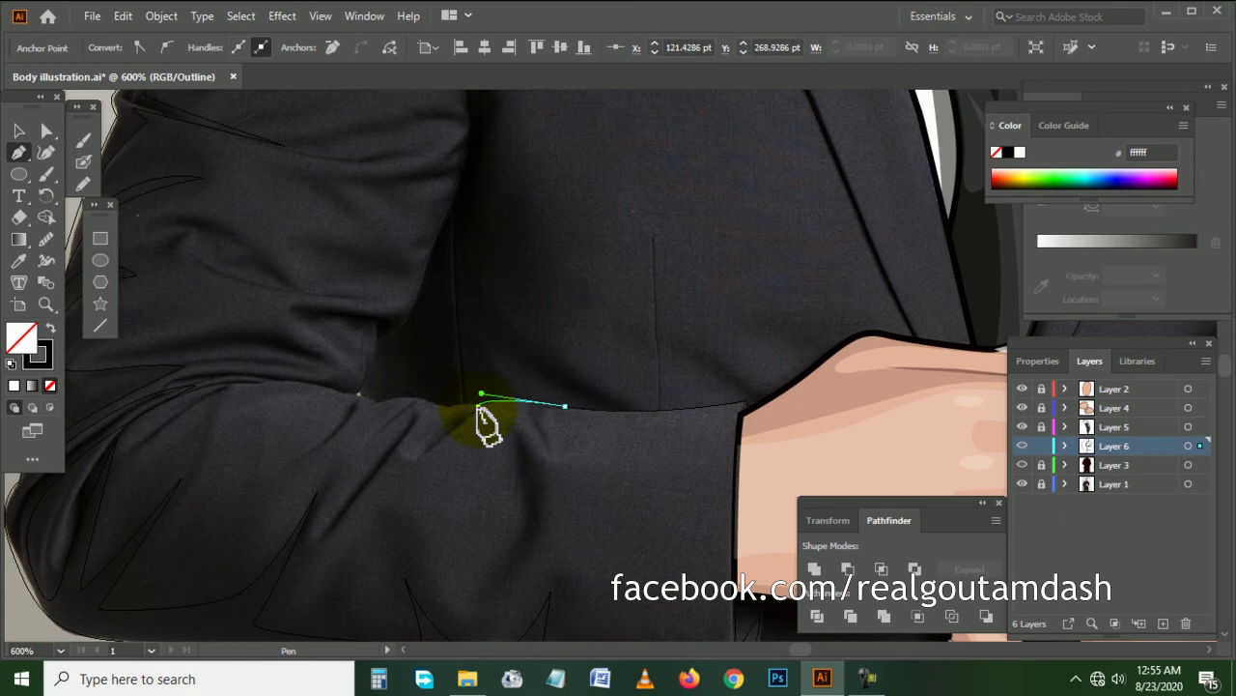
{"action": "scroll", "coordinate": [473, 414], "scroll_direction": "up", "scroll_amount": 1}
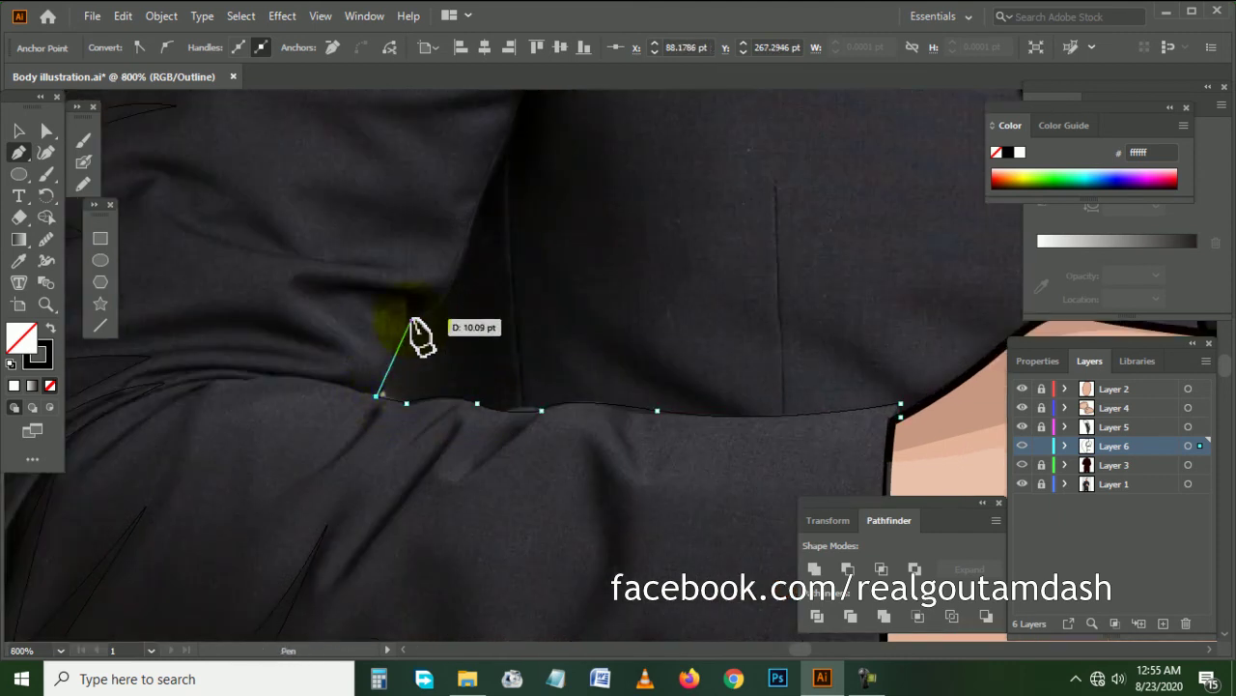
- Extend the sleeve fold path up the shoulder and end it there
{"action": "left_click_drag", "start_coordinate": [426, 333], "coordinate": [428, 337]}
{"action": "scroll", "coordinate": [428, 337], "scroll_direction": "right", "scroll_amount": 2}
{"action": "scroll", "coordinate": [483, 341], "scroll_direction": "up", "scroll_amount": 3}
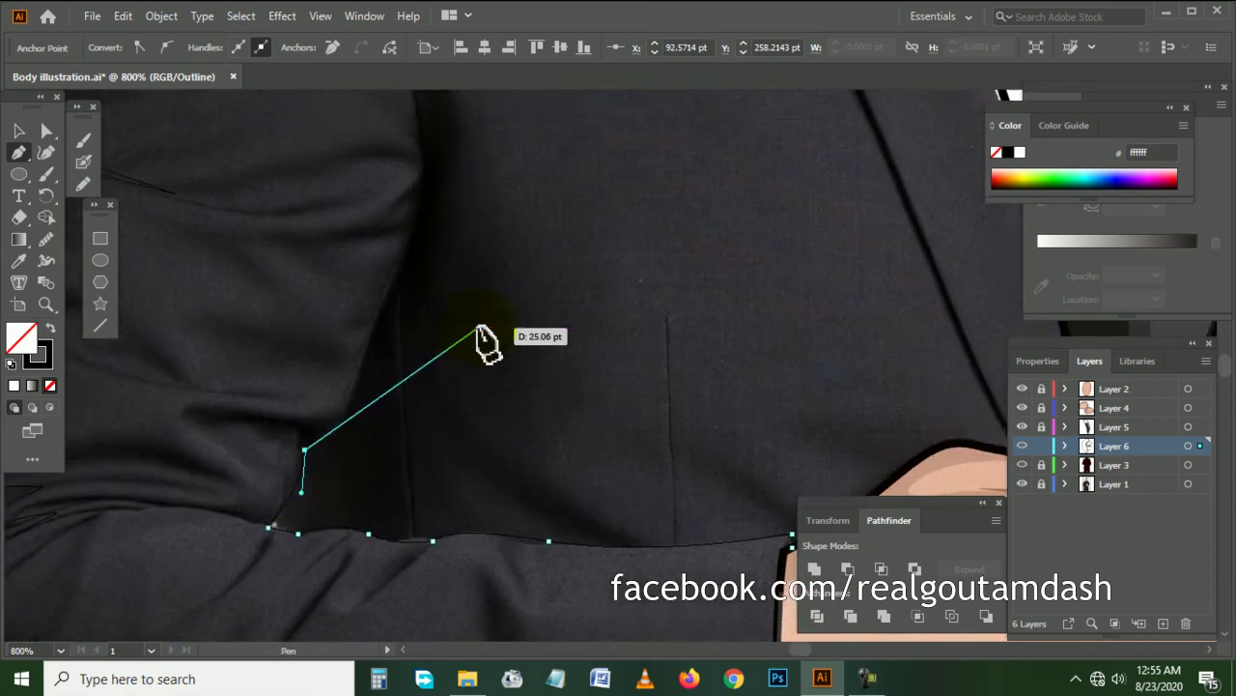
{"action": "scroll", "coordinate": [404, 387], "scroll_direction": "up", "scroll_amount": 2}
{"action": "scroll", "coordinate": [428, 242], "scroll_direction": "up", "scroll_amount": 2}
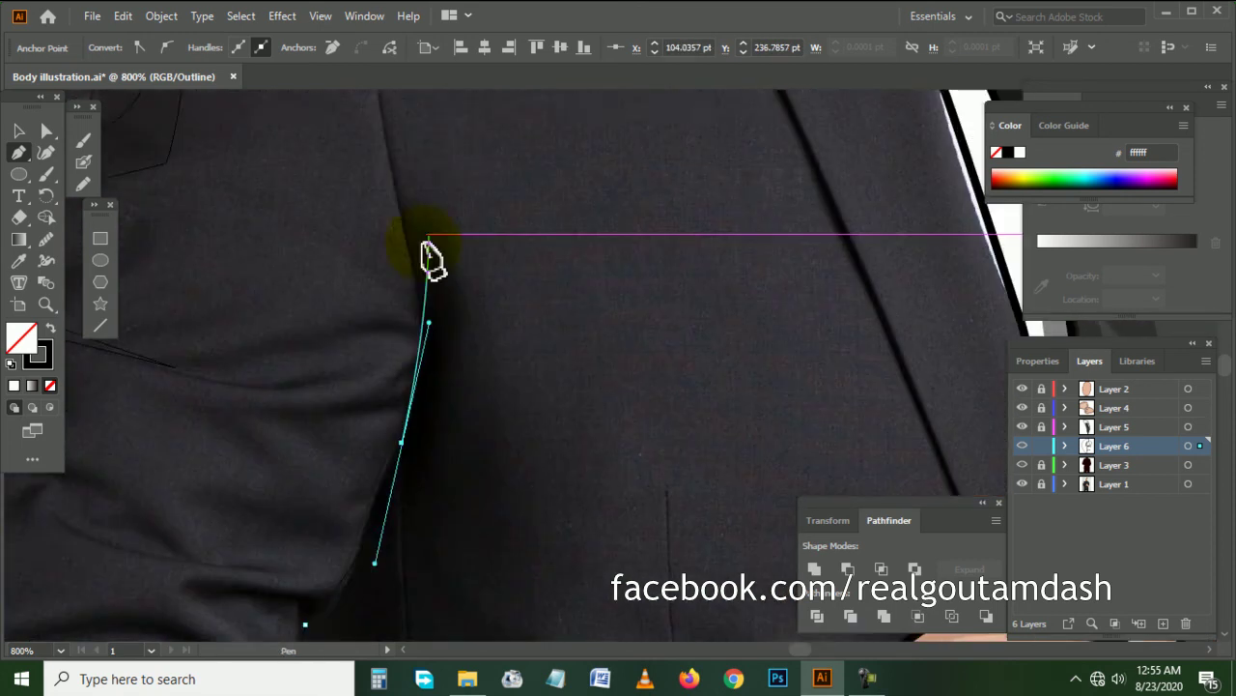
{"action": "scroll", "coordinate": [427, 254], "scroll_direction": "left", "scroll_amount": 1}
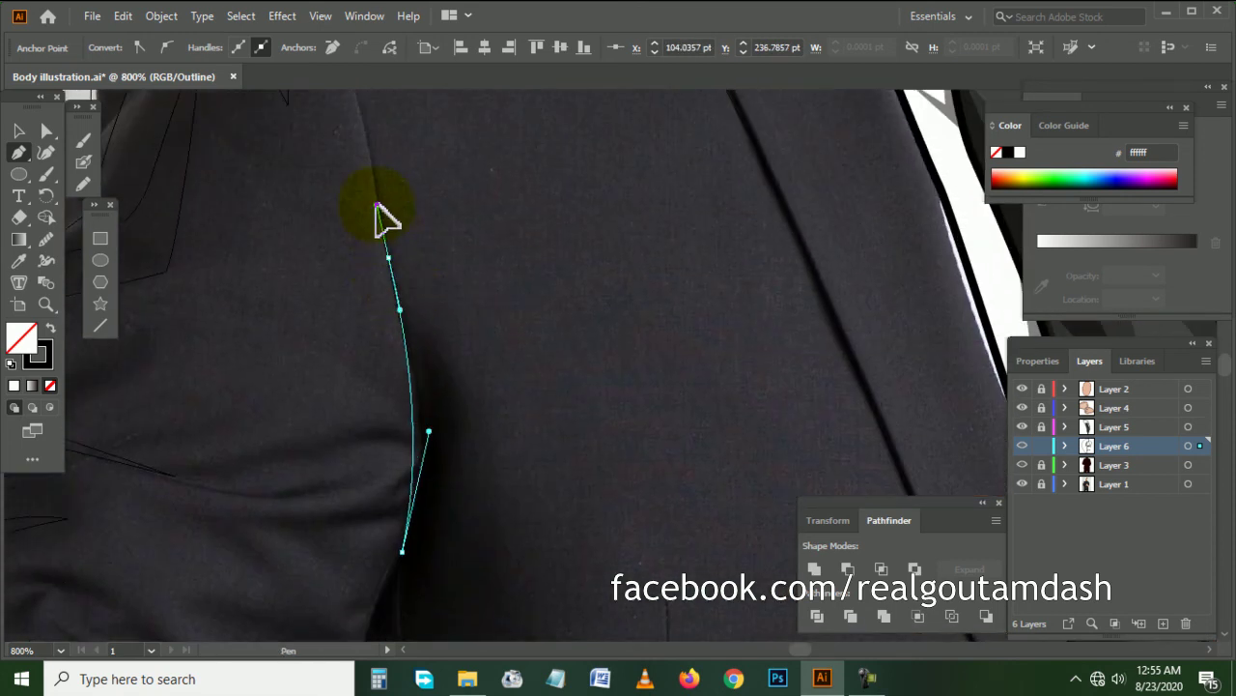
{"action": "scroll", "coordinate": [377, 242], "scroll_direction": "up", "scroll_amount": 2}
{"action": "scroll", "coordinate": [358, 227], "scroll_direction": "up", "scroll_amount": 2}
{"action": "scroll", "coordinate": [348, 227], "scroll_direction": "up", "scroll_amount": 2}
{"action": "scroll", "coordinate": [318, 246], "scroll_direction": "up", "scroll_amount": 1}
{"action": "left_click", "coordinate": [307, 241]}
{"action": "left_click", "coordinate": [255, 166]}
{"action": "left_click", "coordinate": [433, 267], "text": "ctrl"}
{"action": "key", "text": "ctrl+minus"}
{"action": "key", "text": "ctrl+minus"}
{"action": "key", "text": "ctrl+minus"}
{"action": "scroll", "coordinate": [497, 406], "scroll_direction": "down", "scroll_amount": 1}
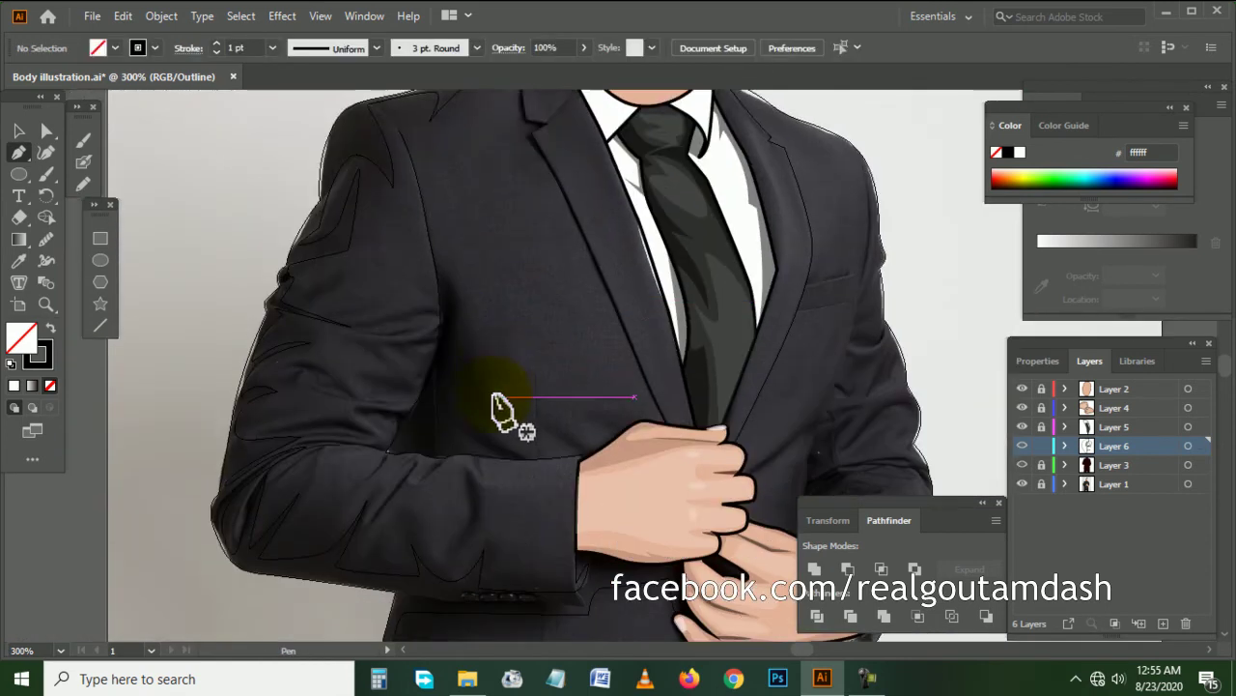
{"action": "scroll", "coordinate": [478, 411], "scroll_direction": "down", "scroll_amount": 1}
{"action": "scroll", "coordinate": [464, 428], "scroll_direction": "up", "scroll_amount": 1}
{"action": "scroll", "coordinate": [464, 428], "scroll_direction": "up", "scroll_amount": 1}
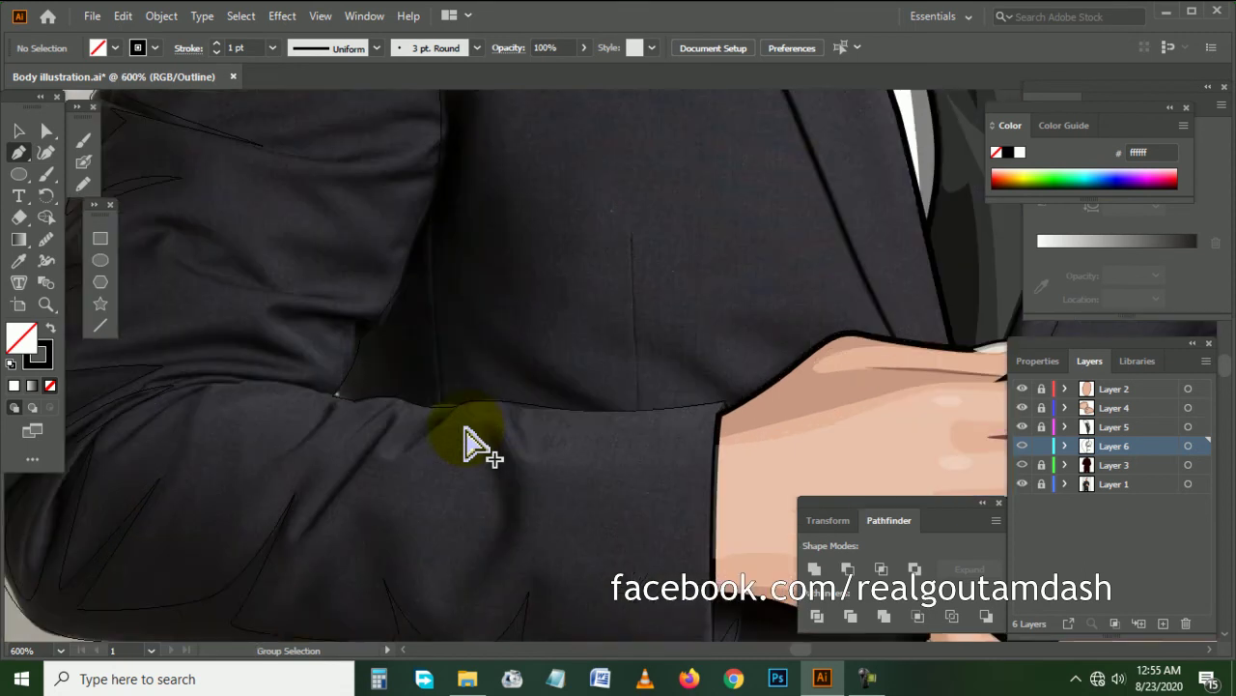
- Draw a fold shape from the cuff edge along the sleeve top, closing it at the shoulder
{"action": "left_click", "coordinate": [751, 408]}
{"action": "scroll", "coordinate": [588, 439], "scroll_direction": "up", "scroll_amount": 1}
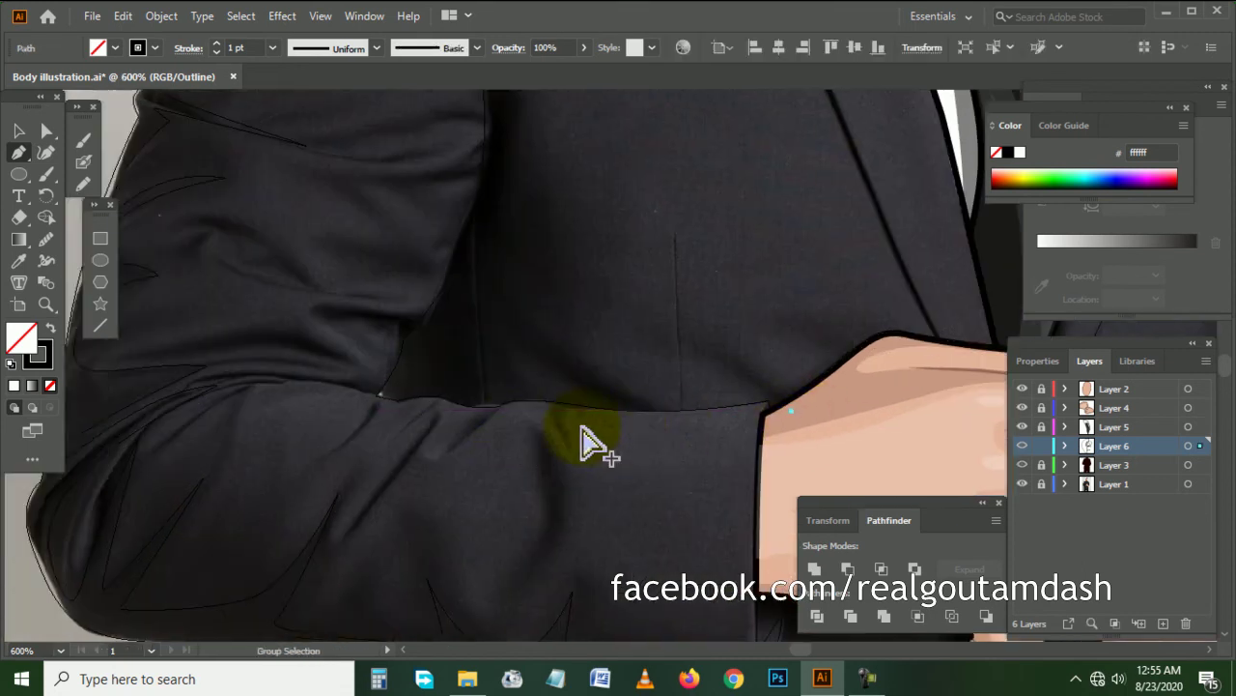
{"action": "left_click_drag", "start_coordinate": [580, 413], "coordinate": [505, 394]}
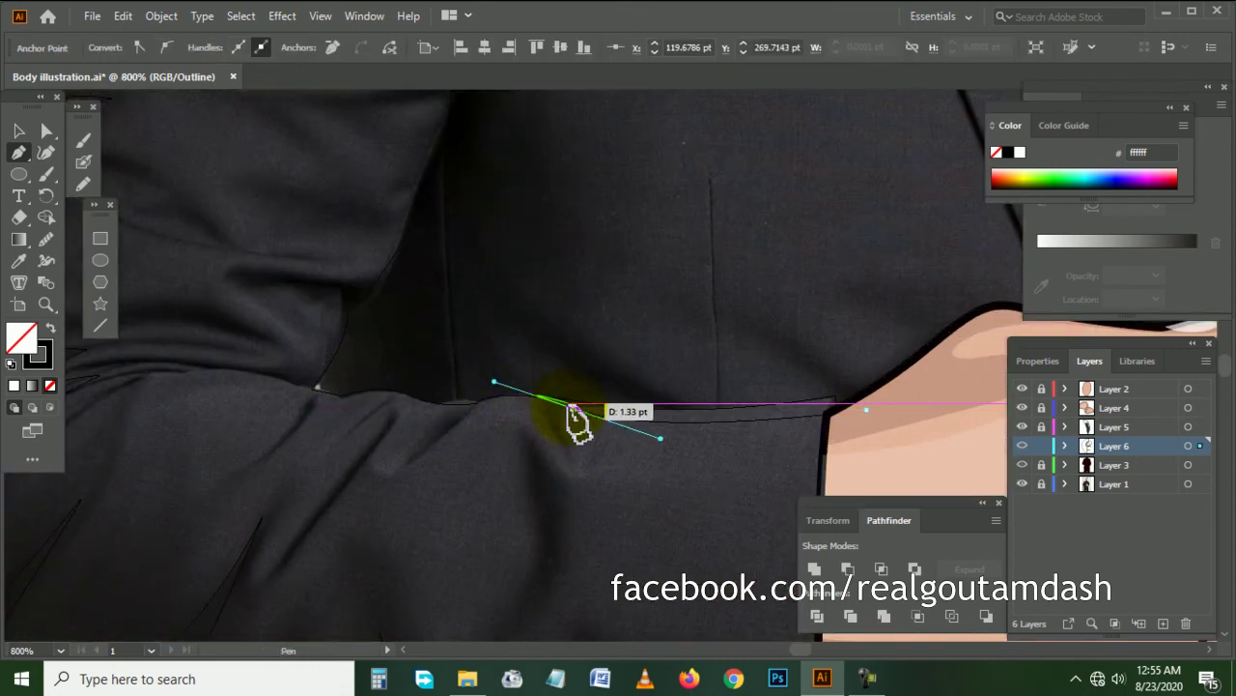
{"action": "mouse_move", "coordinate": [589, 449]}
{"action": "left_mouse_down"}
{"action": "mouse_move", "coordinate": [599, 475]}
{"action": "mouse_move", "coordinate": [548, 425]}
{"action": "mouse_move", "coordinate": [391, 488]}
{"action": "left_mouse_up"}
{"action": "mouse_move", "coordinate": [384, 396]}
{"action": "left_mouse_down"}
{"action": "mouse_move", "coordinate": [300, 547]}
{"action": "mouse_move", "coordinate": [381, 408]}
{"action": "left_mouse_up"}
{"action": "mouse_move", "coordinate": [296, 428]}
{"action": "left_mouse_down"}
{"action": "mouse_move", "coordinate": [385, 443]}
{"action": "mouse_move", "coordinate": [406, 387]}
{"action": "left_mouse_up"}
{"action": "scroll", "coordinate": [387, 430], "scroll_direction": "up", "scroll_amount": 1}
{"action": "left_click", "coordinate": [407, 385]}
{"action": "scroll", "coordinate": [337, 354], "scroll_direction": "left", "scroll_amount": 3}
{"action": "left_click_drag", "start_coordinate": [422, 349], "coordinate": [360, 346]}
{"action": "left_click_drag", "start_coordinate": [140, 480], "coordinate": [50, 567]}
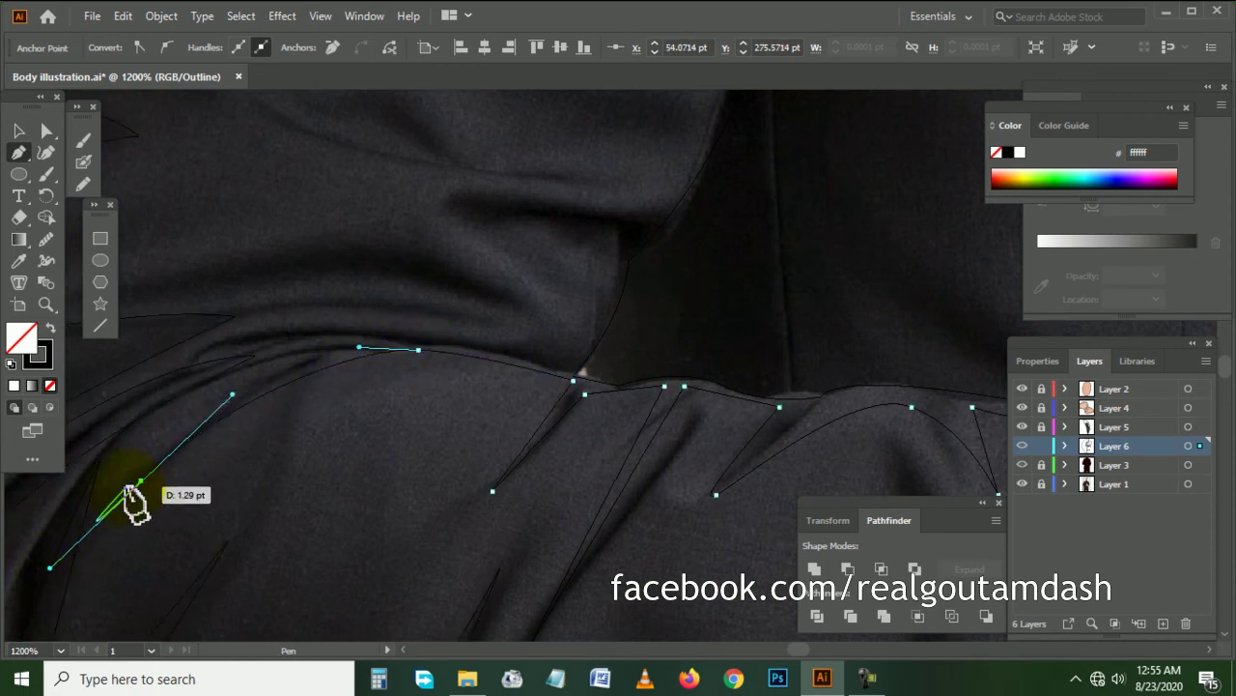
{"action": "mouse_move", "coordinate": [372, 344]}
{"action": "left_mouse_down"}
{"action": "mouse_move", "coordinate": [425, 359]}
{"action": "mouse_move", "coordinate": [416, 345]}
{"action": "left_mouse_up"}
- Draw another crease along the sleeve curving up the arm's inner edge
{"action": "mouse_move", "coordinate": [228, 343]}
{"action": "left_mouse_down"}
{"action": "mouse_move", "coordinate": [248, 359]}
{"action": "mouse_move", "coordinate": [180, 363]}
{"action": "left_mouse_up"}
{"action": "left_click", "coordinate": [228, 343]}
{"action": "left_click_drag", "start_coordinate": [454, 334], "coordinate": [493, 336]}
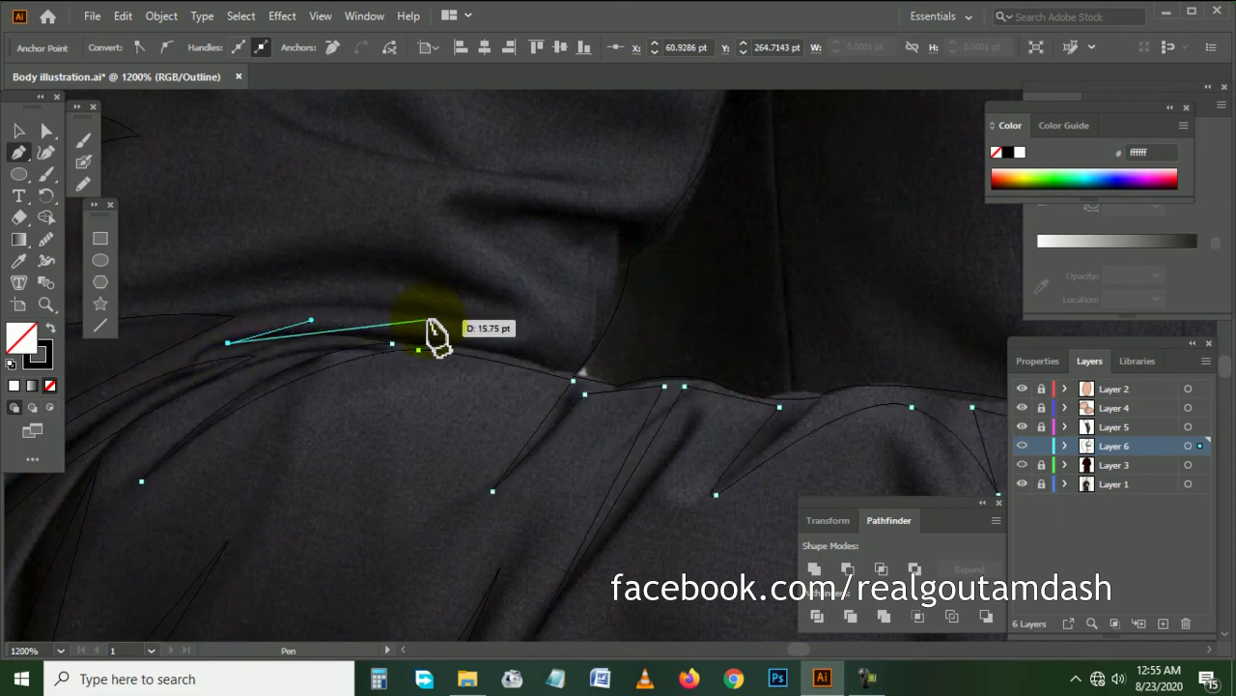
{"action": "left_click_drag", "start_coordinate": [593, 345], "coordinate": [594, 349]}
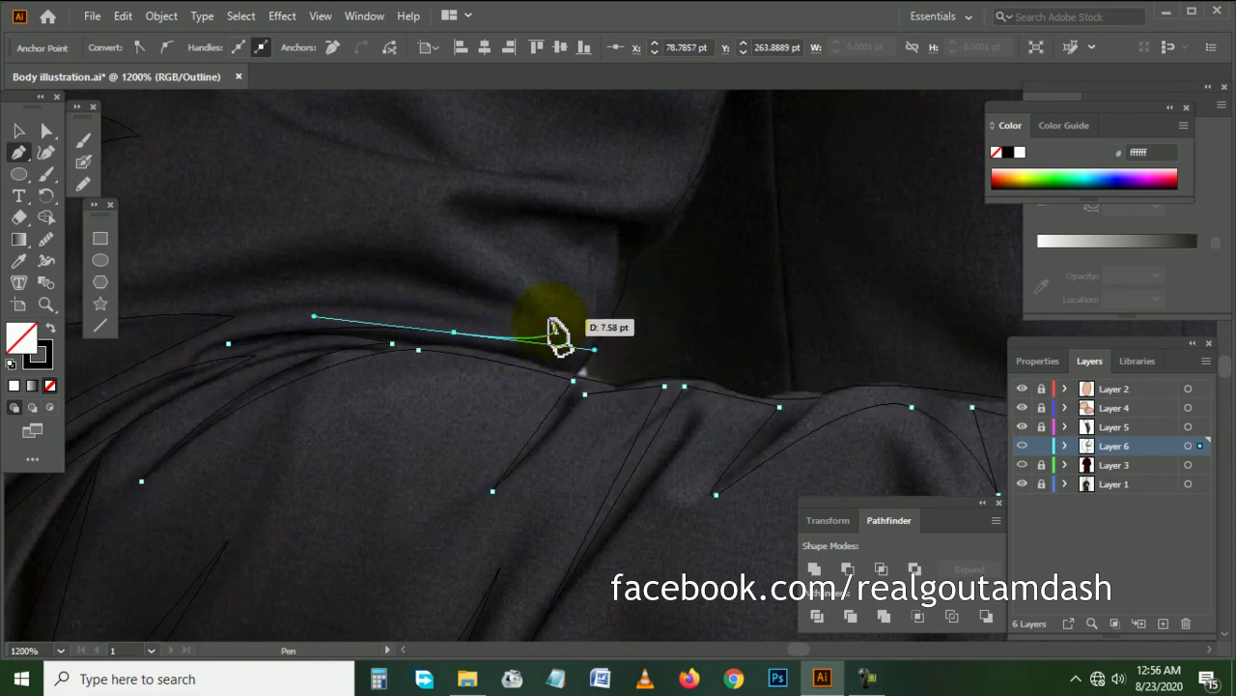
{"action": "left_click_drag", "start_coordinate": [615, 261], "coordinate": [610, 222]}
{"action": "left_click_drag", "start_coordinate": [474, 220], "coordinate": [670, 229]}
{"action": "scroll", "coordinate": [690, 227], "scroll_direction": "right", "scroll_amount": 2}
{"action": "scroll", "coordinate": [691, 227], "scroll_direction": "down", "scroll_amount": 2}
{"action": "scroll", "coordinate": [628, 280], "scroll_direction": "up", "scroll_amount": 3}
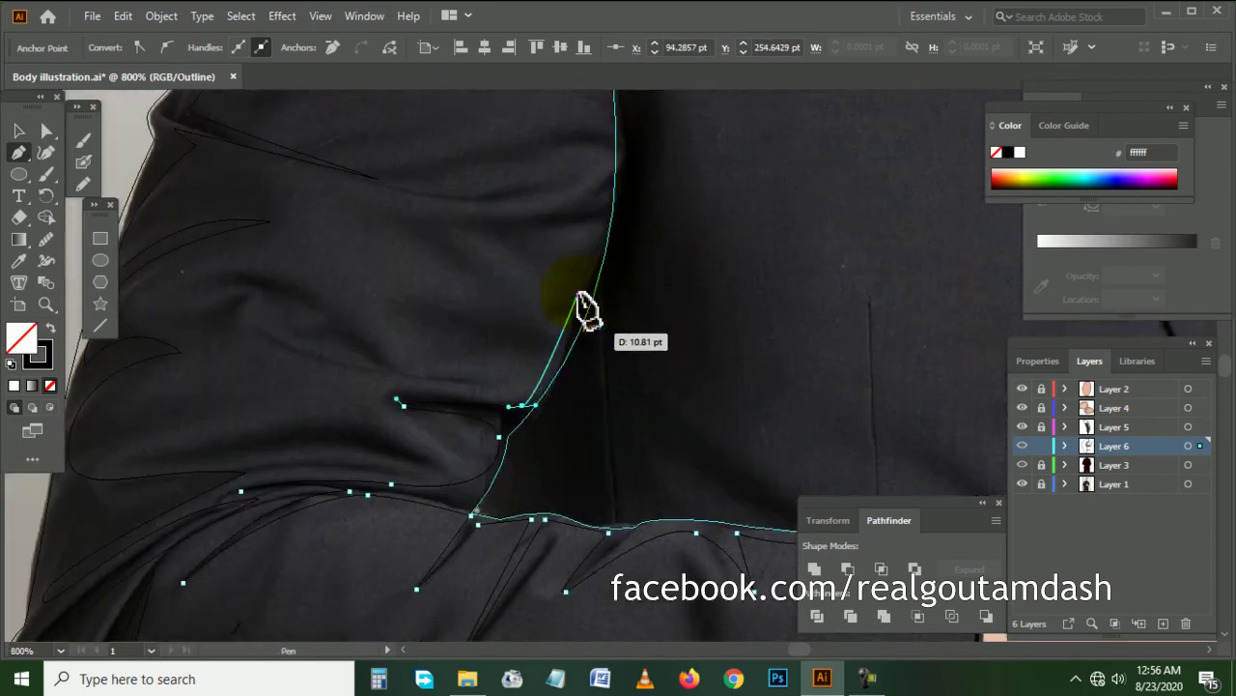
{"action": "scroll", "coordinate": [584, 311], "scroll_direction": "right", "scroll_amount": 1}
{"action": "left_click_drag", "start_coordinate": [553, 280], "coordinate": [582, 213]}
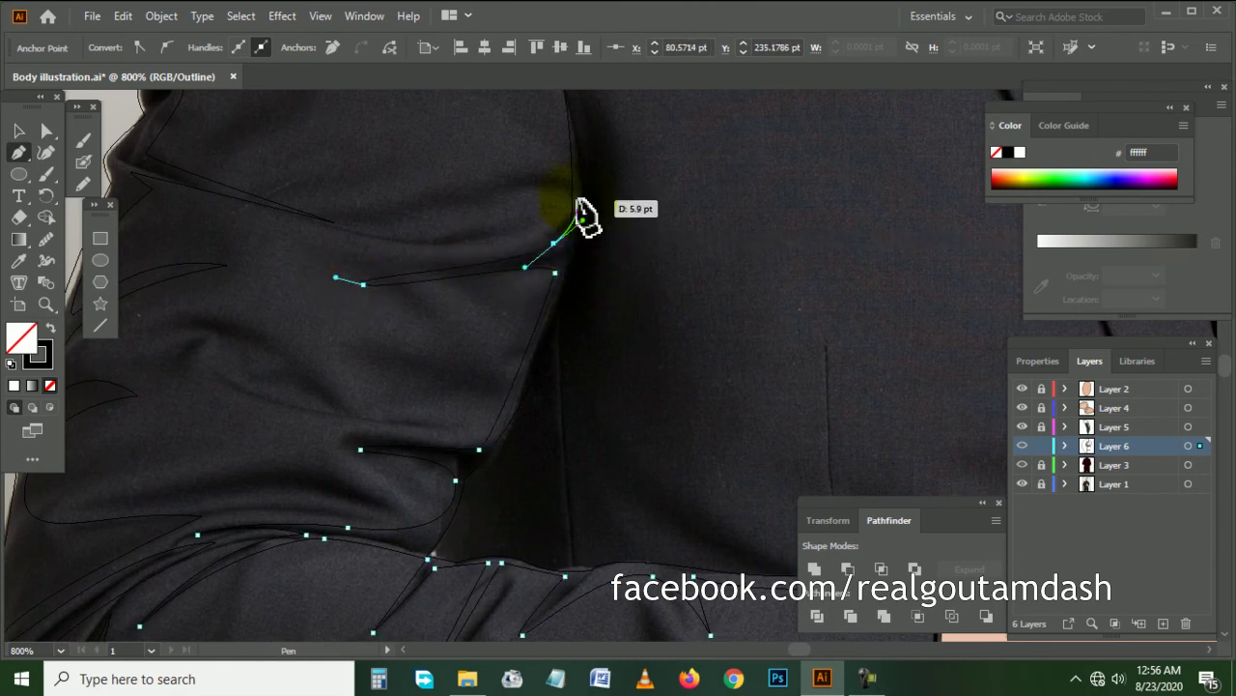
{"action": "left_click_drag", "start_coordinate": [428, 217], "coordinate": [566, 187]}
- Add a fold segment from the sleeve's inner corner across the sleeve toward the hand
{"action": "scroll", "coordinate": [571, 222], "scroll_direction": "up", "scroll_amount": 5}
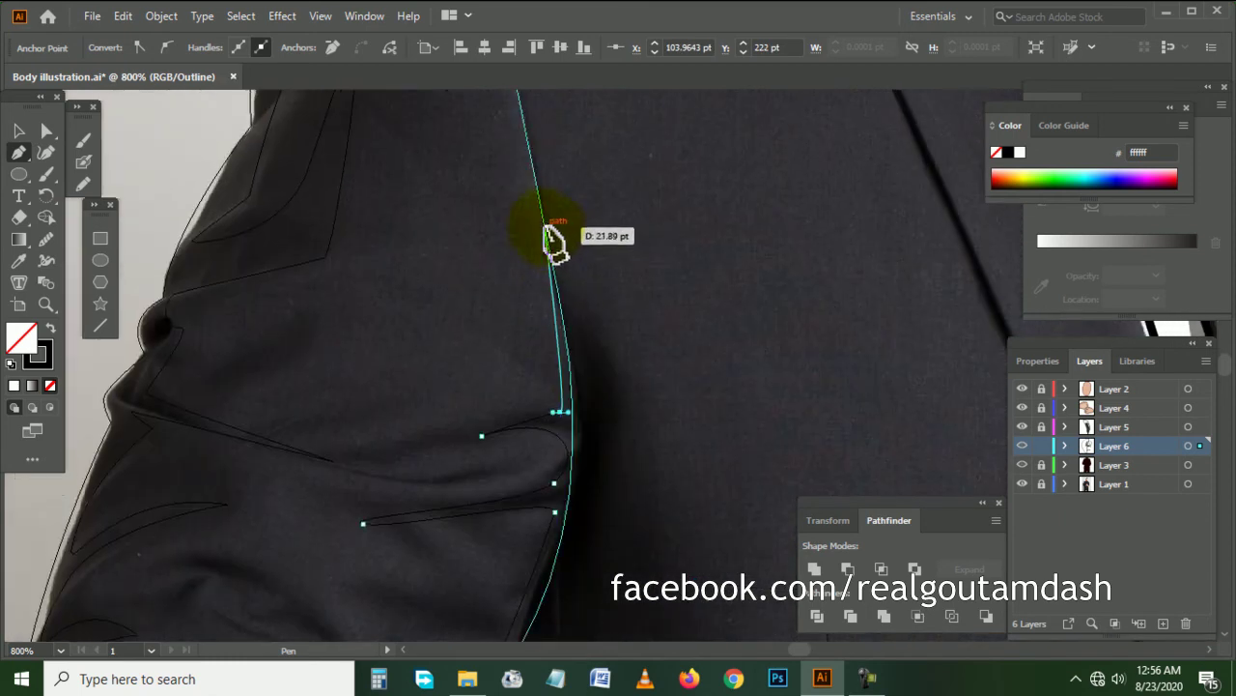
{"action": "left_click", "coordinate": [547, 232]}
{"action": "scroll", "coordinate": [628, 319], "scroll_direction": "down", "scroll_amount": 3}
{"action": "scroll", "coordinate": [628, 377], "scroll_direction": "down", "scroll_amount": 1}
{"action": "scroll", "coordinate": [579, 551], "scroll_direction": "down", "scroll_amount": 3}
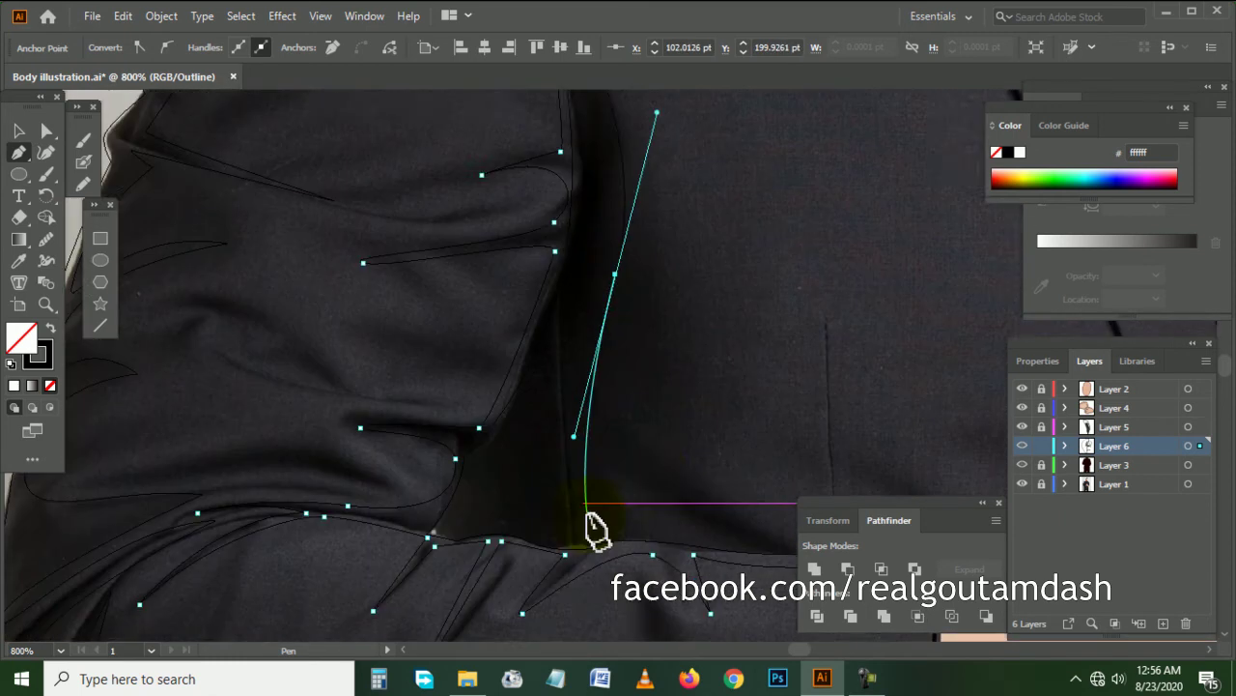
{"action": "left_click_drag", "start_coordinate": [715, 403], "coordinate": [596, 371]}
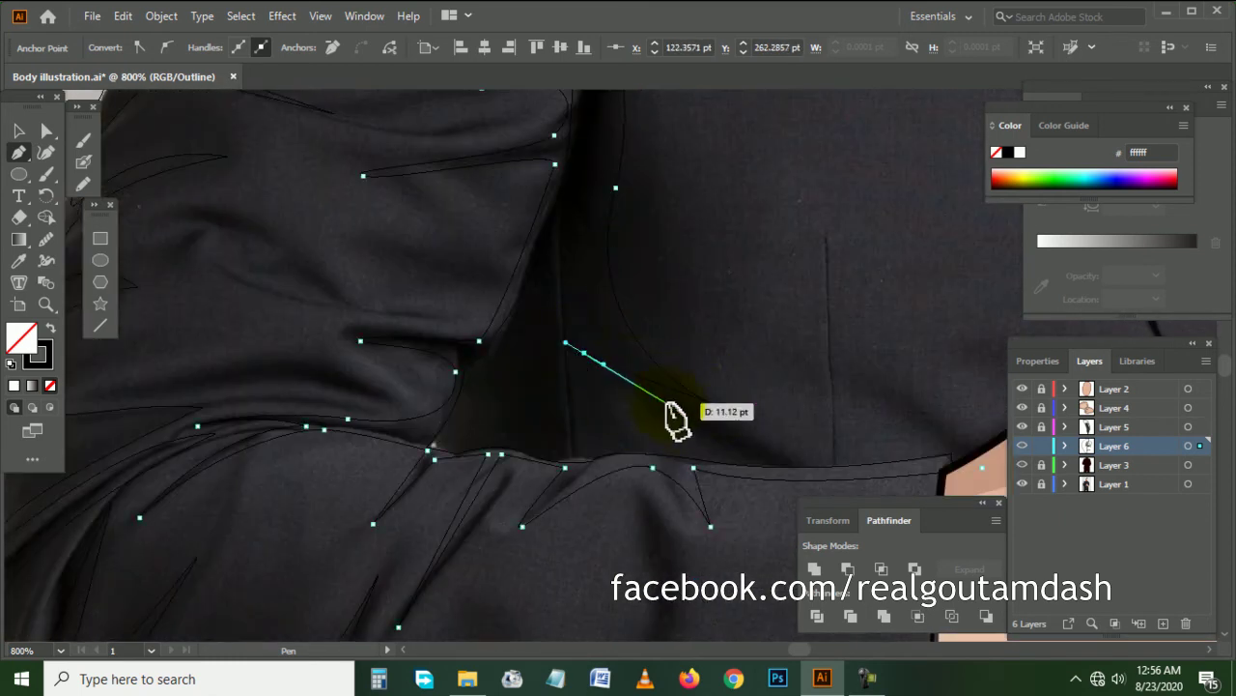
{"action": "left_click_drag", "start_coordinate": [676, 416], "coordinate": [696, 462]}
{"action": "scroll", "coordinate": [696, 454], "scroll_direction": "right", "scroll_amount": 3}
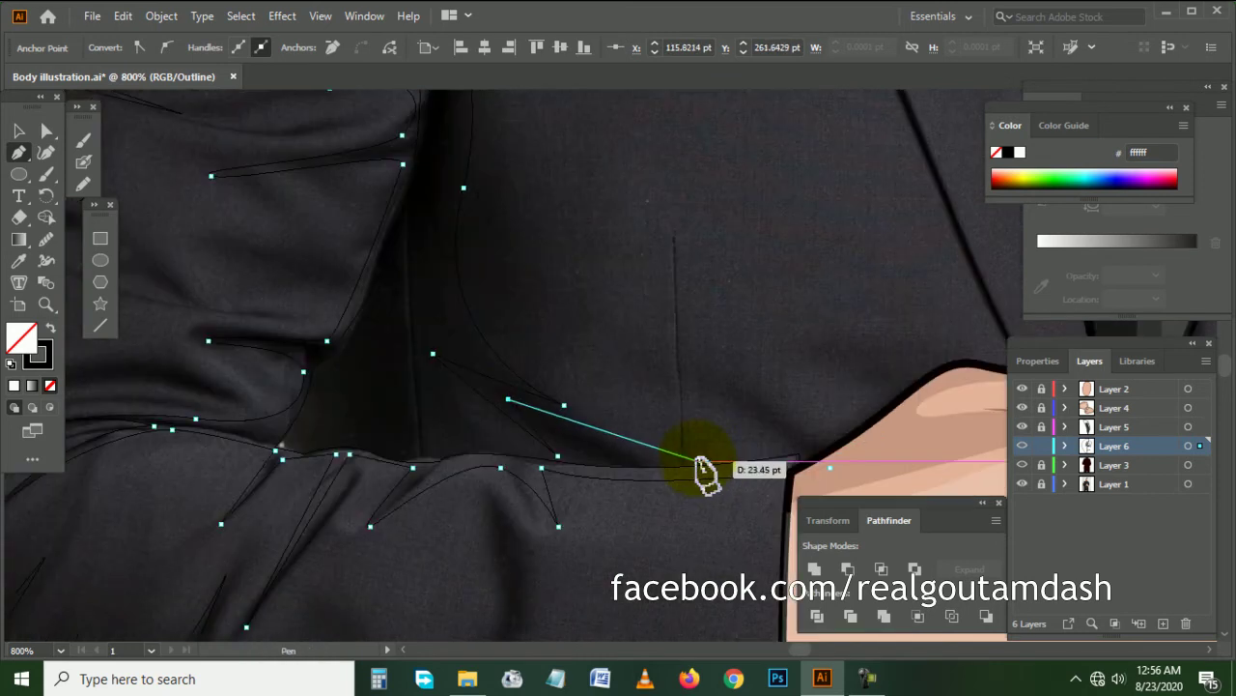
{"action": "mouse_move", "coordinate": [775, 456]}
{"action": "left_mouse_down"}
{"action": "mouse_move", "coordinate": [746, 427]}
{"action": "mouse_move", "coordinate": [731, 469]}
{"action": "left_mouse_up"}
{"action": "scroll", "coordinate": [764, 446], "scroll_direction": "right", "scroll_amount": 3}
- Draw a path along the cuff's bottom edge, curving up at the cuff corner
{"action": "key", "text": "ctrl+shift+a"}
{"action": "key", "text": "ctrl+minus"}
{"action": "key", "text": "ctrl+minus"}
{"action": "key", "text": "ctrl+minus"}
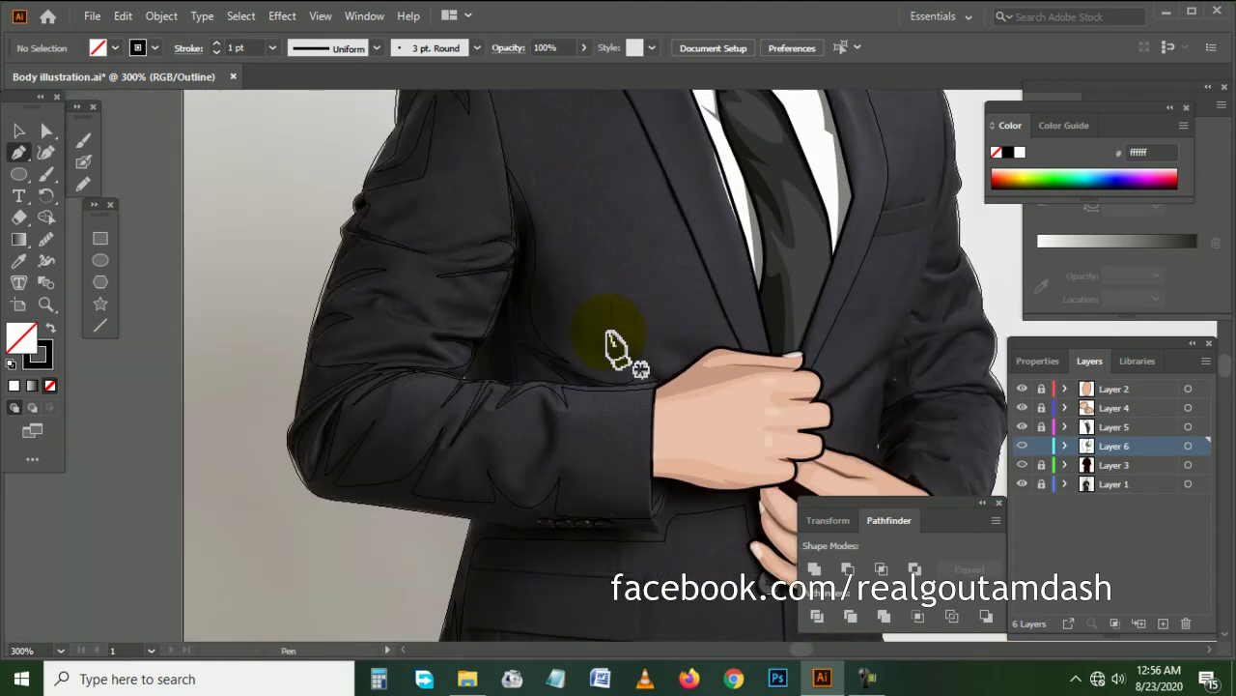
{"action": "scroll", "coordinate": [614, 345], "scroll_direction": "down", "scroll_amount": 2}
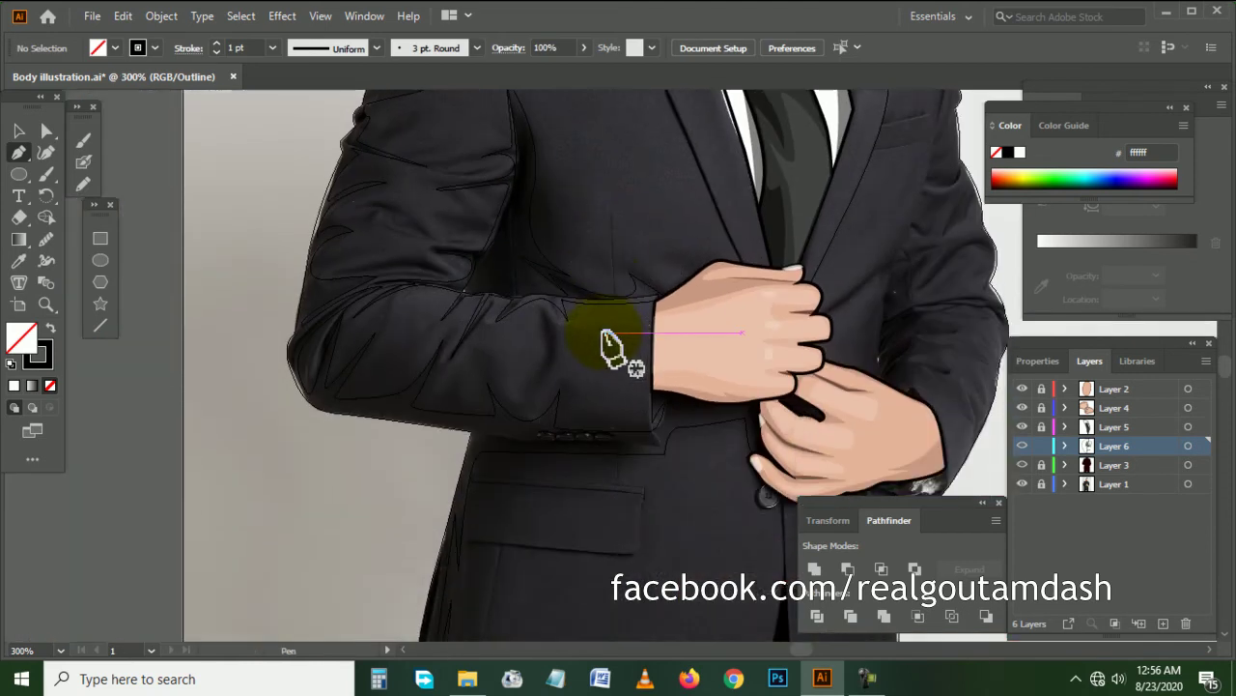
{"action": "scroll", "coordinate": [612, 337], "scroll_direction": "right", "scroll_amount": 2}
{"action": "scroll", "coordinate": [400, 455], "scroll_direction": "right", "scroll_amount": 2}
{"action": "scroll", "coordinate": [400, 455], "scroll_direction": "up", "scroll_amount": 3}
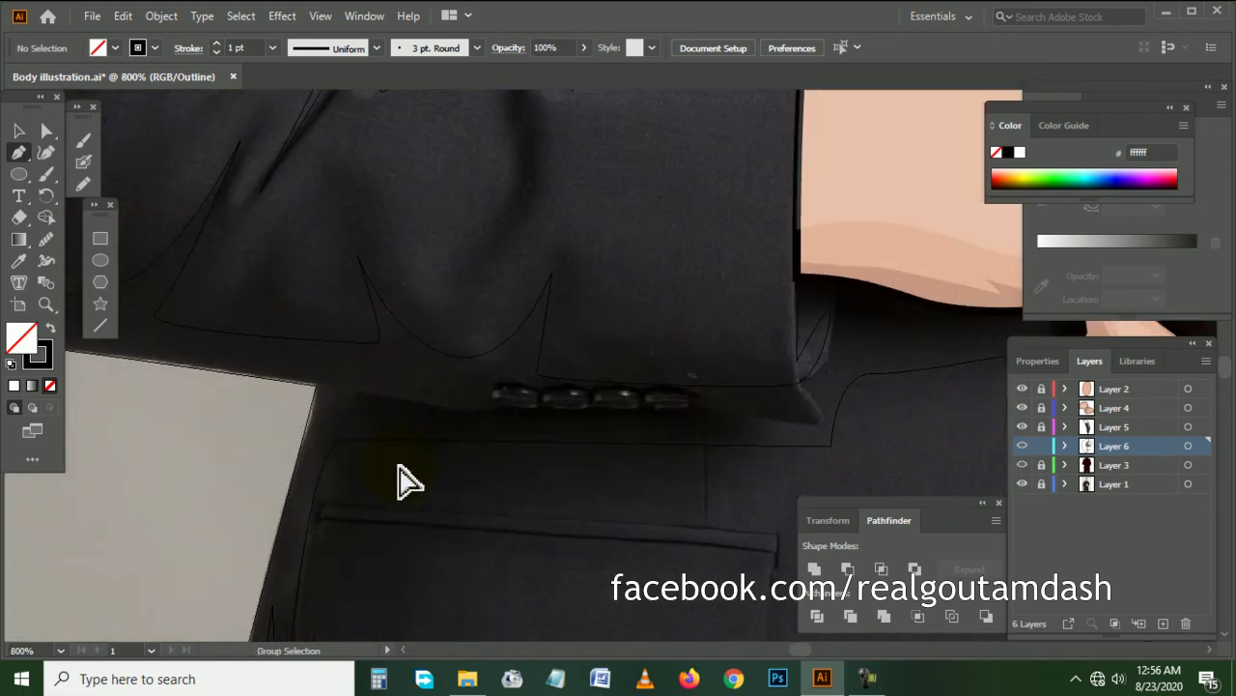
{"action": "left_click", "coordinate": [456, 410]}
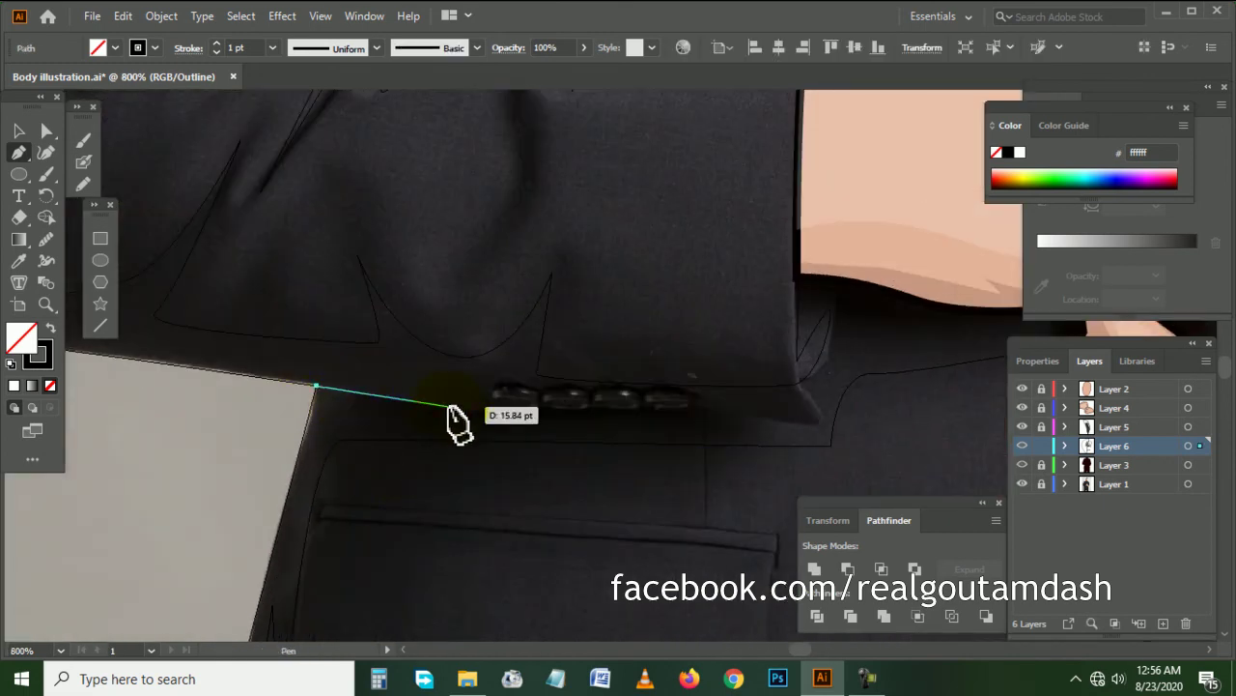
{"action": "left_click_drag", "start_coordinate": [705, 409], "coordinate": [737, 414]}
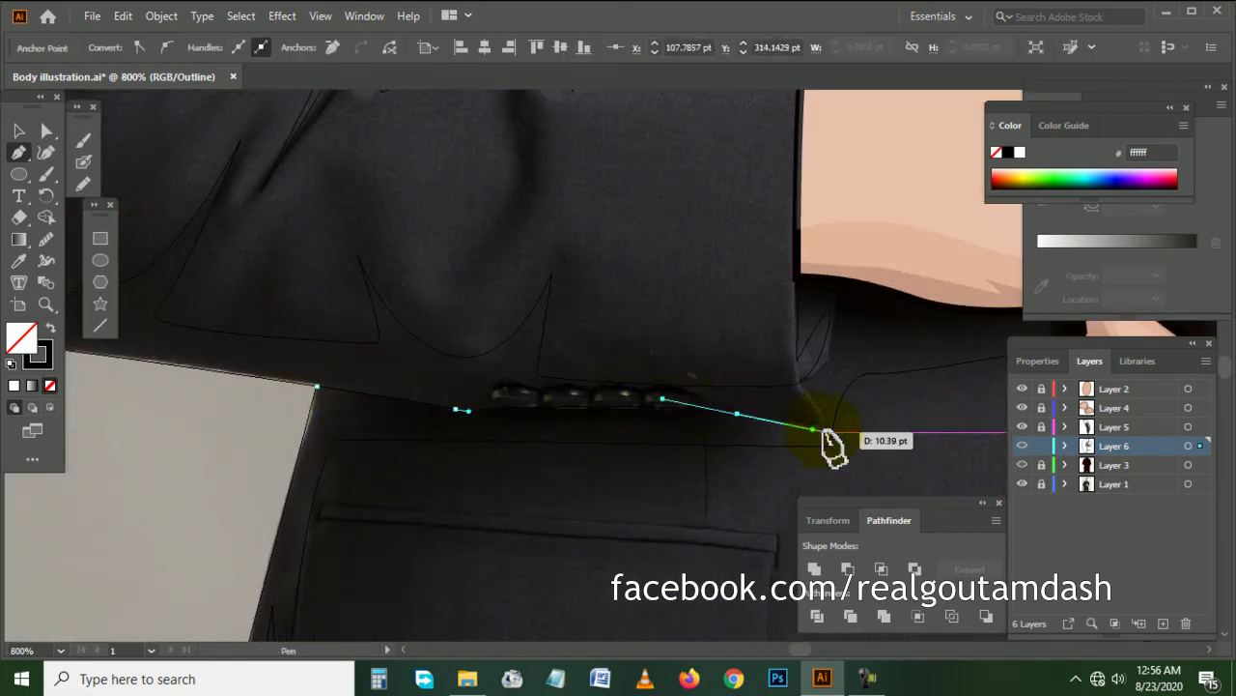
{"action": "left_click_drag", "start_coordinate": [819, 421], "coordinate": [836, 199]}
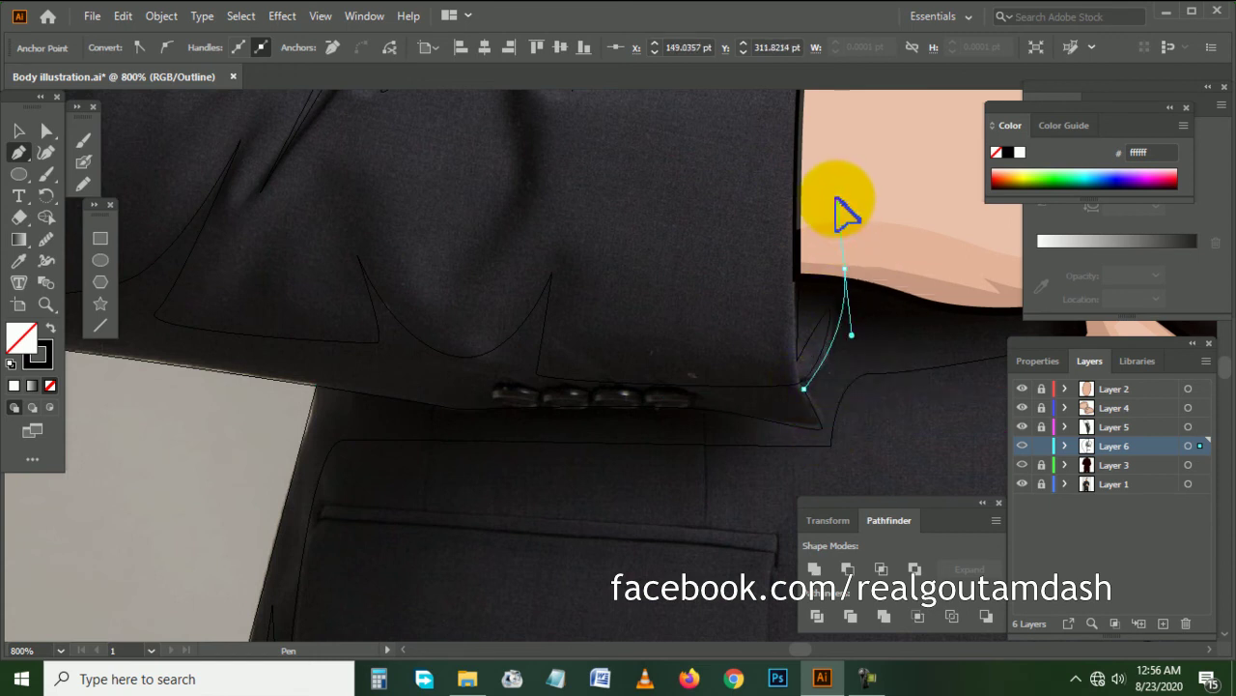
{"action": "left_click", "coordinate": [647, 313], "text": "ctrl"}
- Draw a short path at the cuff corner beside the hand and end it
{"action": "scroll", "coordinate": [638, 311], "scroll_direction": "down", "scroll_amount": 3}
{"action": "scroll", "coordinate": [639, 314], "scroll_direction": "down", "scroll_amount": 1}
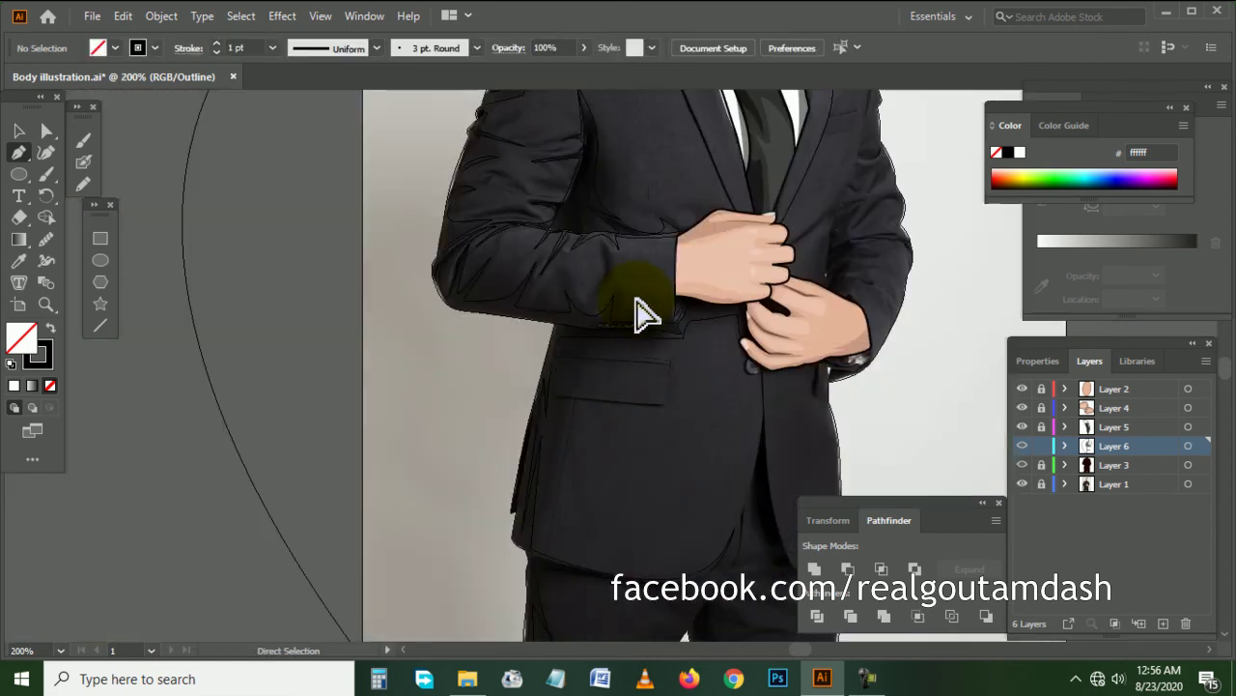
{"action": "scroll", "coordinate": [621, 317], "scroll_direction": "up", "scroll_amount": 4}
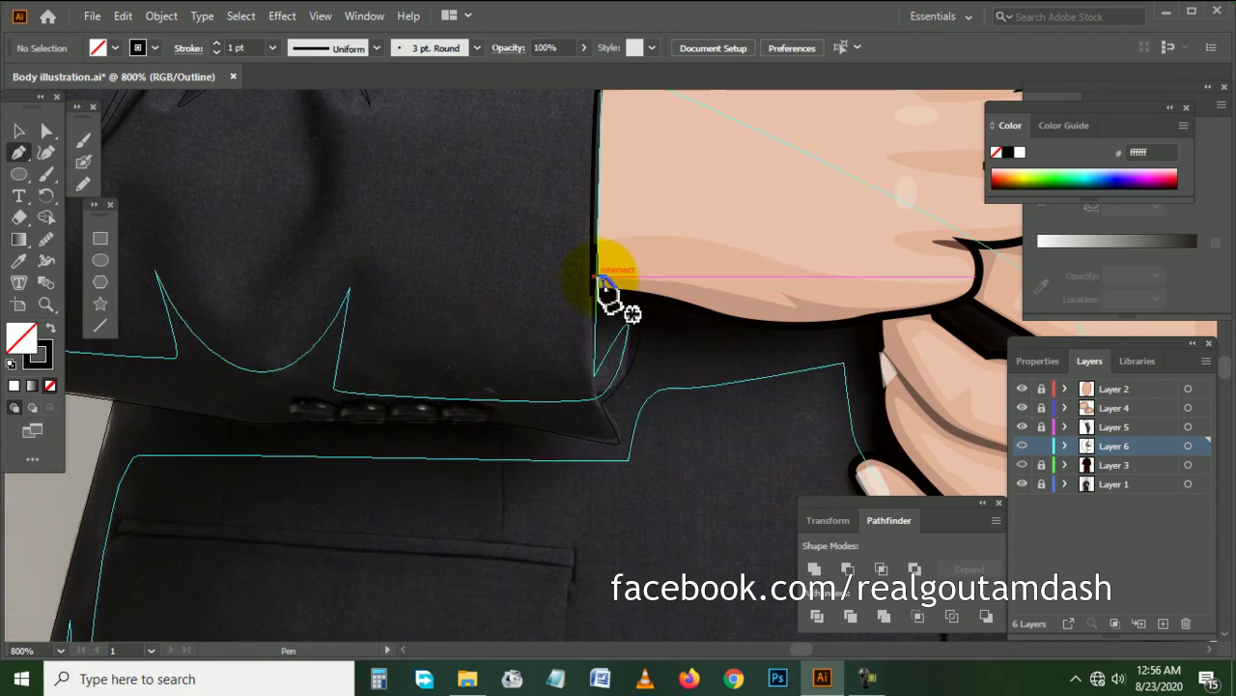
{"action": "left_click_drag", "start_coordinate": [596, 269], "coordinate": [611, 425]}
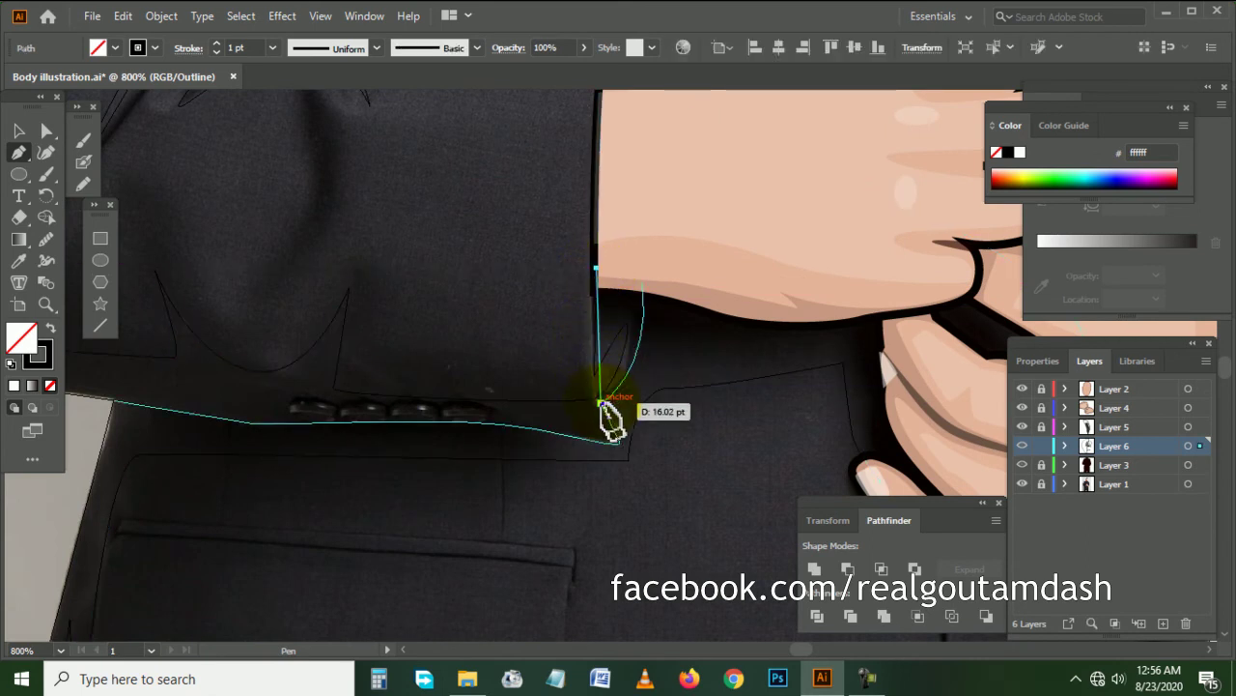
{"action": "key", "text": "Escape"}
{"action": "scroll", "coordinate": [510, 315], "scroll_direction": "down", "scroll_amount": 2}
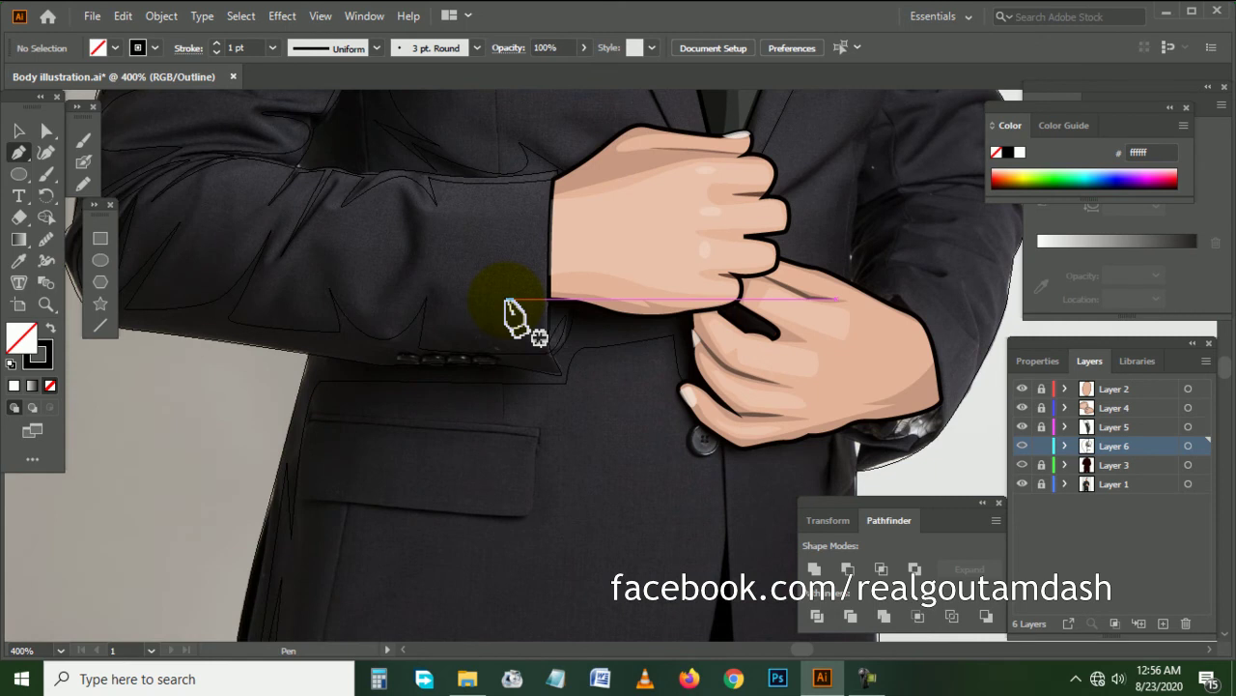
- Outline the pocket flap as a closed path with a rounded lower-left corner
{"action": "scroll", "coordinate": [513, 325], "scroll_direction": "down", "scroll_amount": 3}
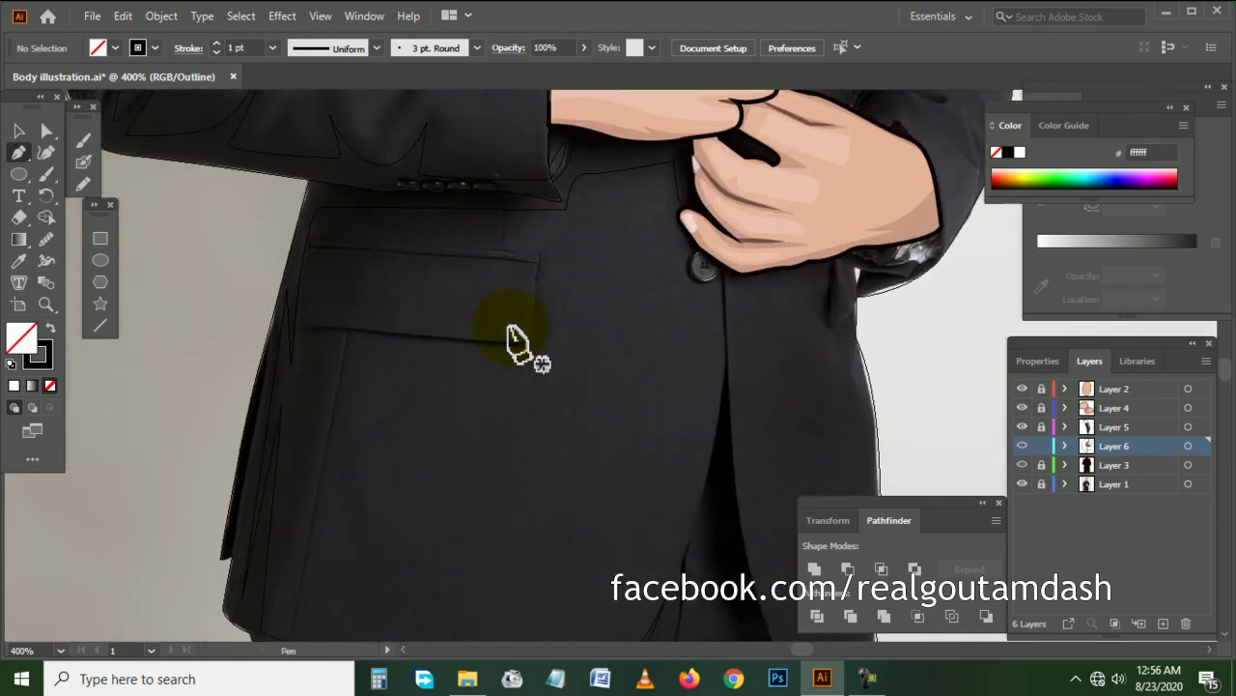
{"action": "scroll", "coordinate": [515, 340], "scroll_direction": "down", "scroll_amount": 2}
{"action": "scroll", "coordinate": [516, 345], "scroll_direction": "up", "scroll_amount": 2}
{"action": "scroll", "coordinate": [428, 318], "scroll_direction": "left", "scroll_amount": 1}
{"action": "scroll", "coordinate": [395, 304], "scroll_direction": "up", "scroll_amount": 2}
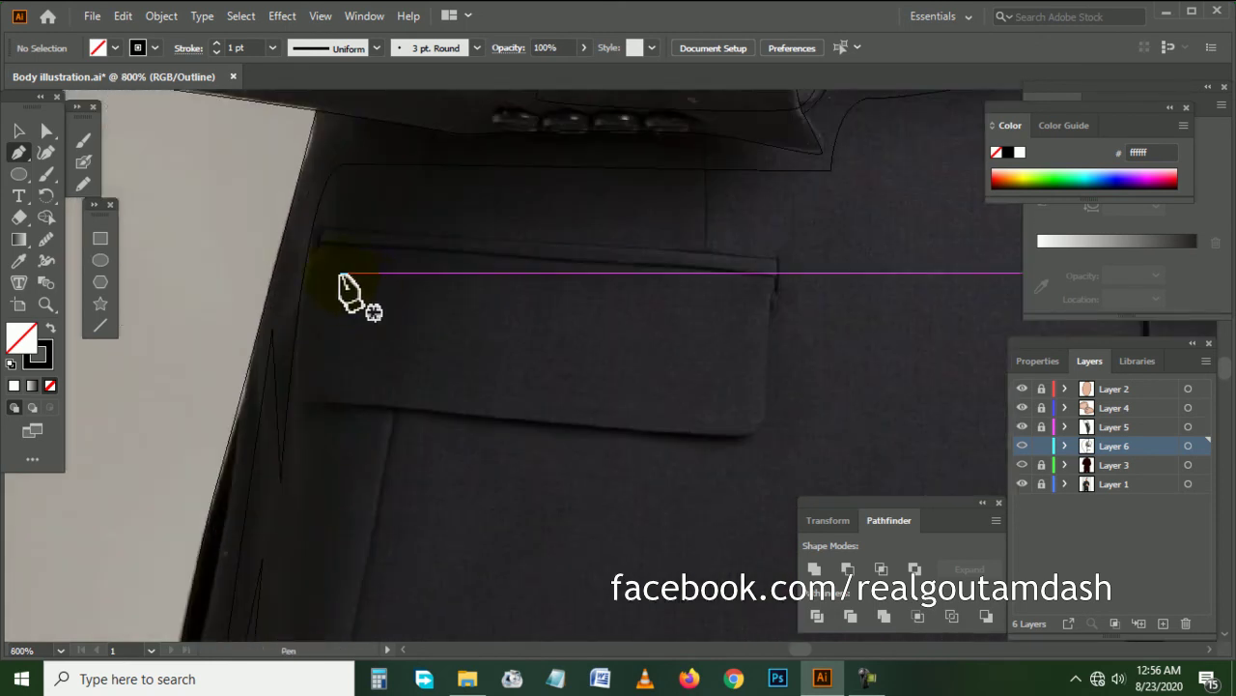
{"action": "left_click", "coordinate": [770, 258]}
{"action": "left_click", "coordinate": [554, 428]}
{"action": "left_click_drag", "start_coordinate": [299, 402], "coordinate": [290, 394]}
{"action": "left_click", "coordinate": [312, 228]}
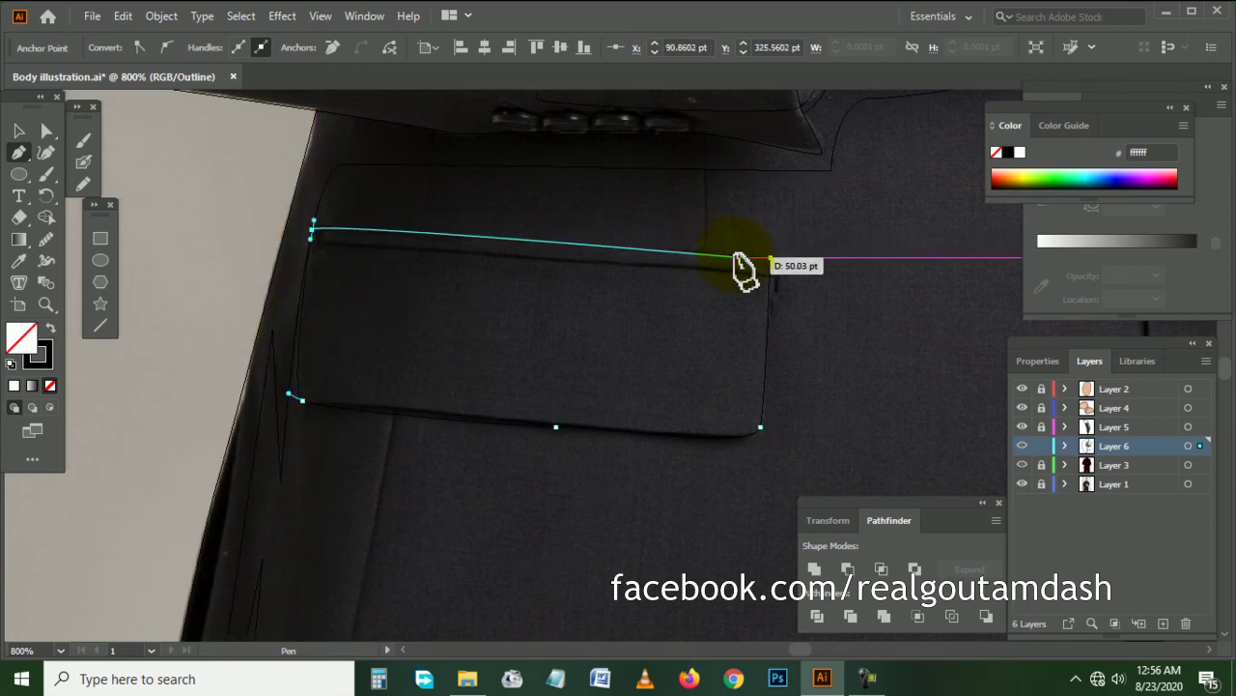
{"action": "left_click", "coordinate": [770, 259]}
{"action": "left_click", "coordinate": [706, 323], "text": "ctrl"}
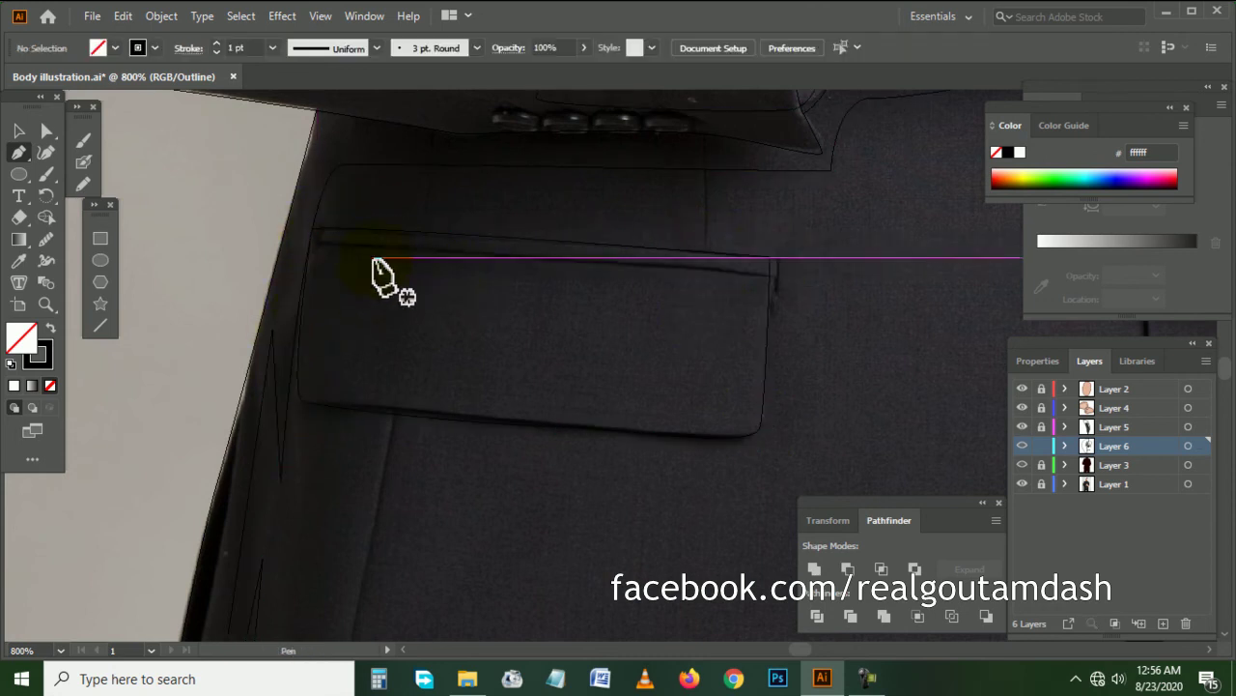
- Draw a straight line along the pocket's top edge
{"action": "left_click", "coordinate": [322, 242]}
{"action": "left_click", "coordinate": [765, 272]}
{"action": "key", "text": "ctrl+minus"}
{"action": "left_click", "coordinate": [599, 387], "text": "ctrl"}
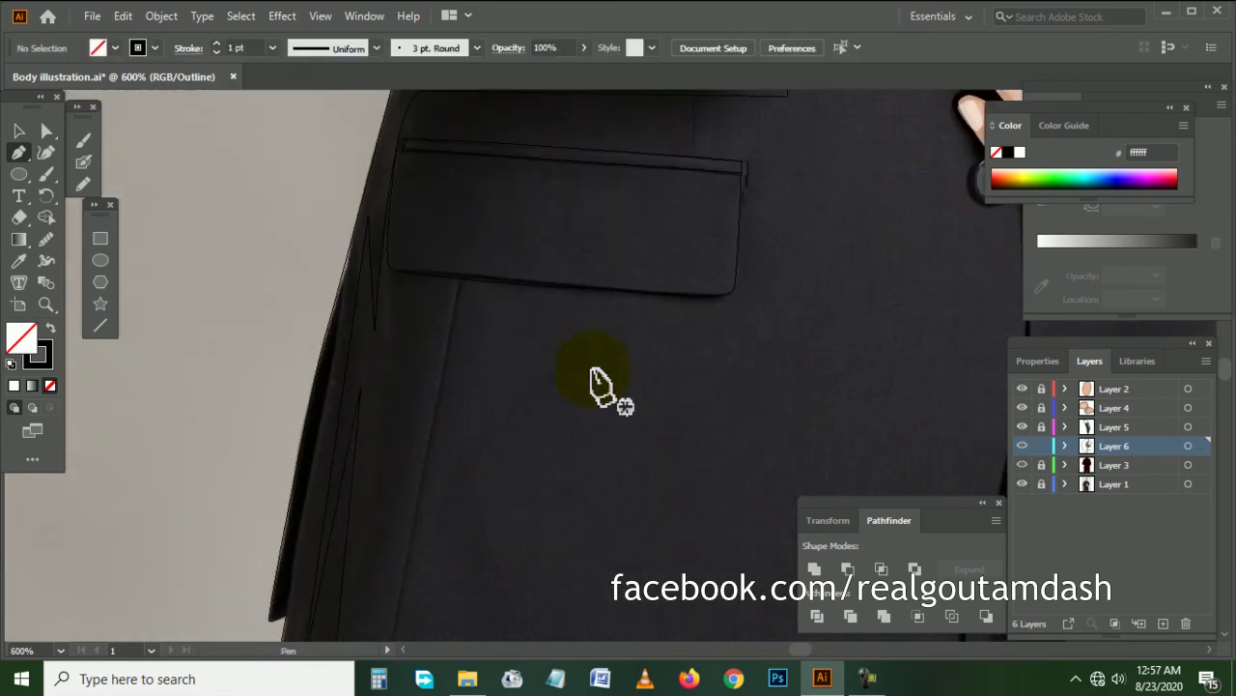
- Draw a straight line down the jacket's side edge to the hem
{"action": "left_click", "coordinate": [461, 287]}
{"action": "scroll", "coordinate": [445, 426], "scroll_direction": "down", "scroll_amount": 3}
{"action": "scroll", "coordinate": [401, 516], "scroll_direction": "down", "scroll_amount": 3}
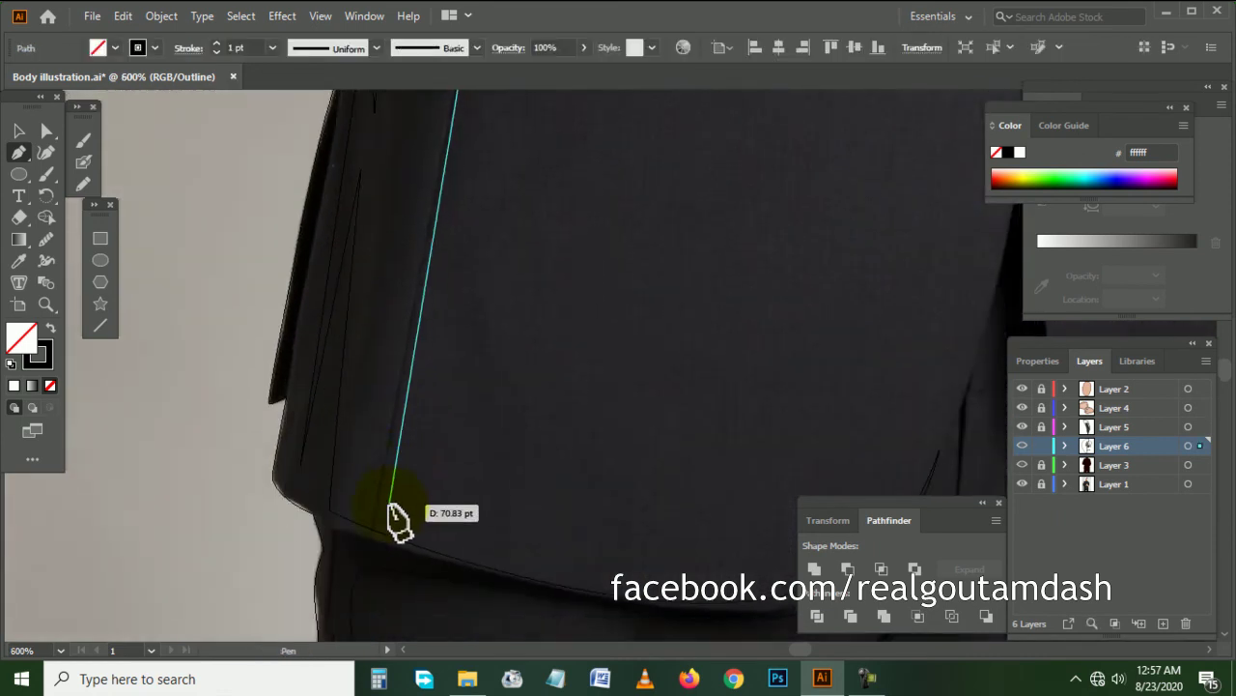
{"action": "left_click", "coordinate": [372, 530]}
{"action": "left_click", "coordinate": [493, 447], "text": "ctrl"}
- Trace a curved path along the jacket hem and up its front edge
{"action": "key", "text": "ctrl+minus"}
{"action": "scroll", "coordinate": [505, 419], "scroll_direction": "down", "scroll_amount": 2}
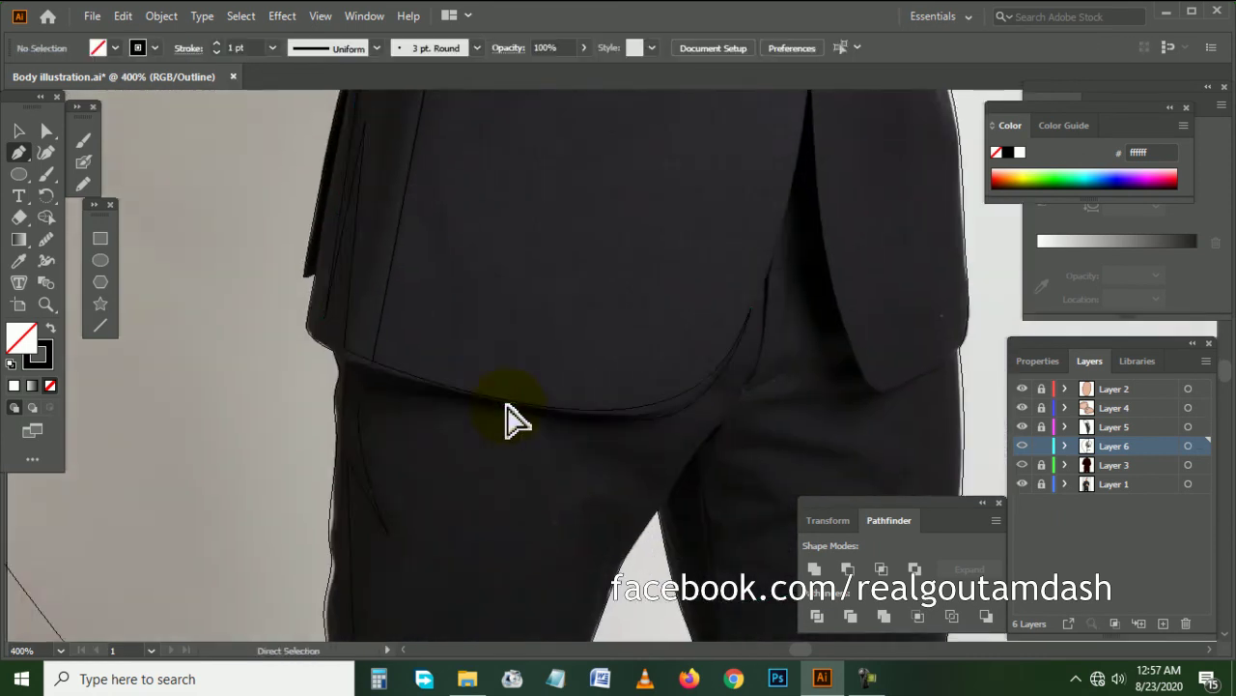
{"action": "left_click", "coordinate": [343, 363]}
{"action": "key", "text": "ctrl+plus"}
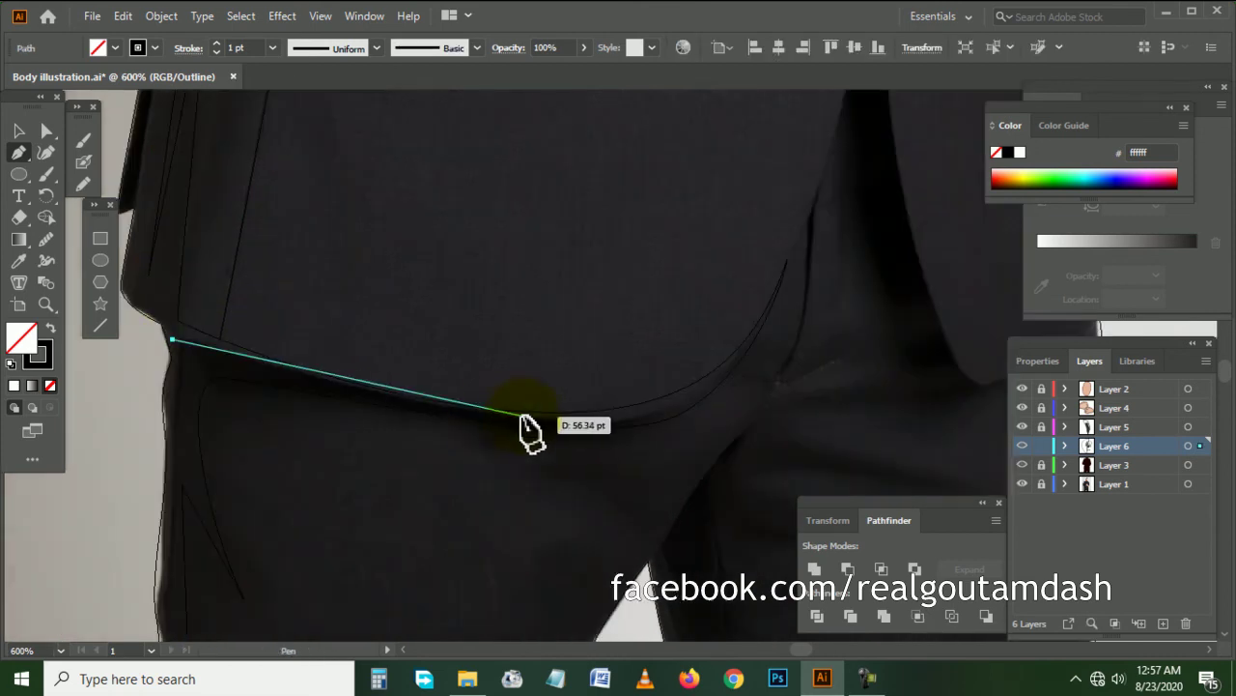
{"action": "left_click_drag", "start_coordinate": [530, 421], "coordinate": [622, 424]}
{"action": "scroll", "coordinate": [659, 431], "scroll_direction": "right", "scroll_amount": 3}
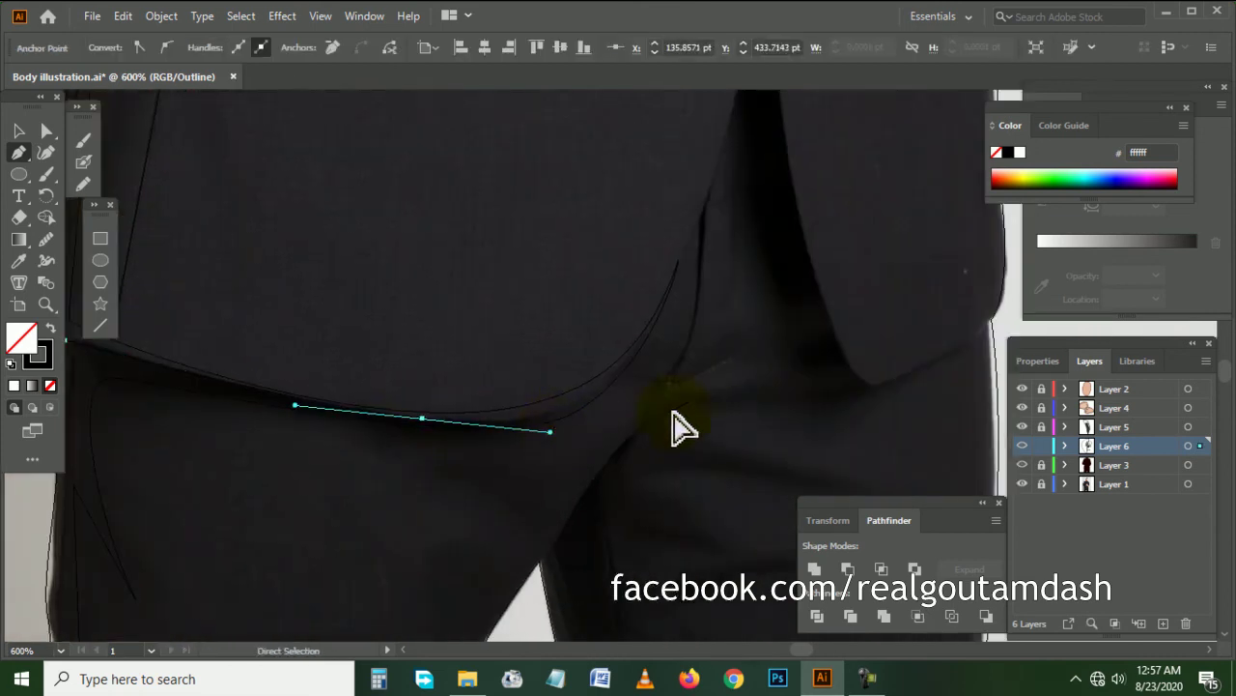
{"action": "left_click_drag", "start_coordinate": [663, 307], "coordinate": [685, 246]}
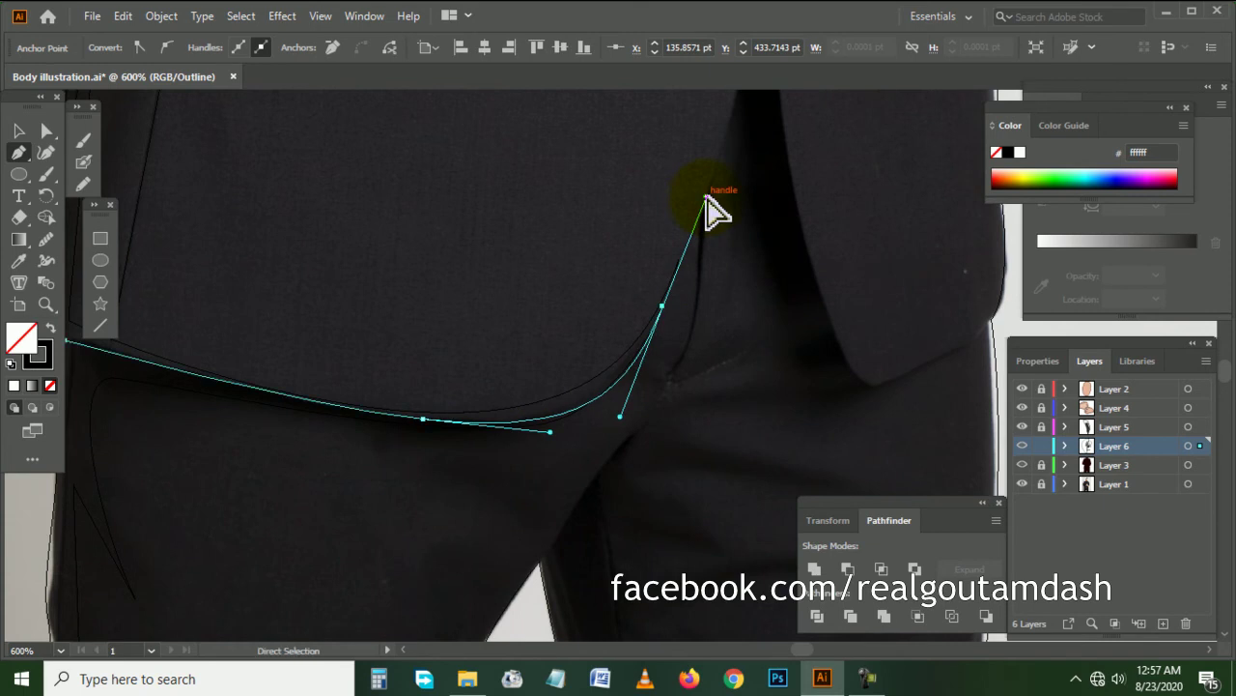
{"action": "scroll", "coordinate": [676, 249], "scroll_direction": "right", "scroll_amount": 2}
{"action": "scroll", "coordinate": [667, 281], "scroll_direction": "up", "scroll_amount": 8}
{"action": "left_click", "coordinate": [659, 275]}
{"action": "left_click", "coordinate": [659, 185]}
{"action": "left_click", "coordinate": [628, 328], "text": "ctrl"}
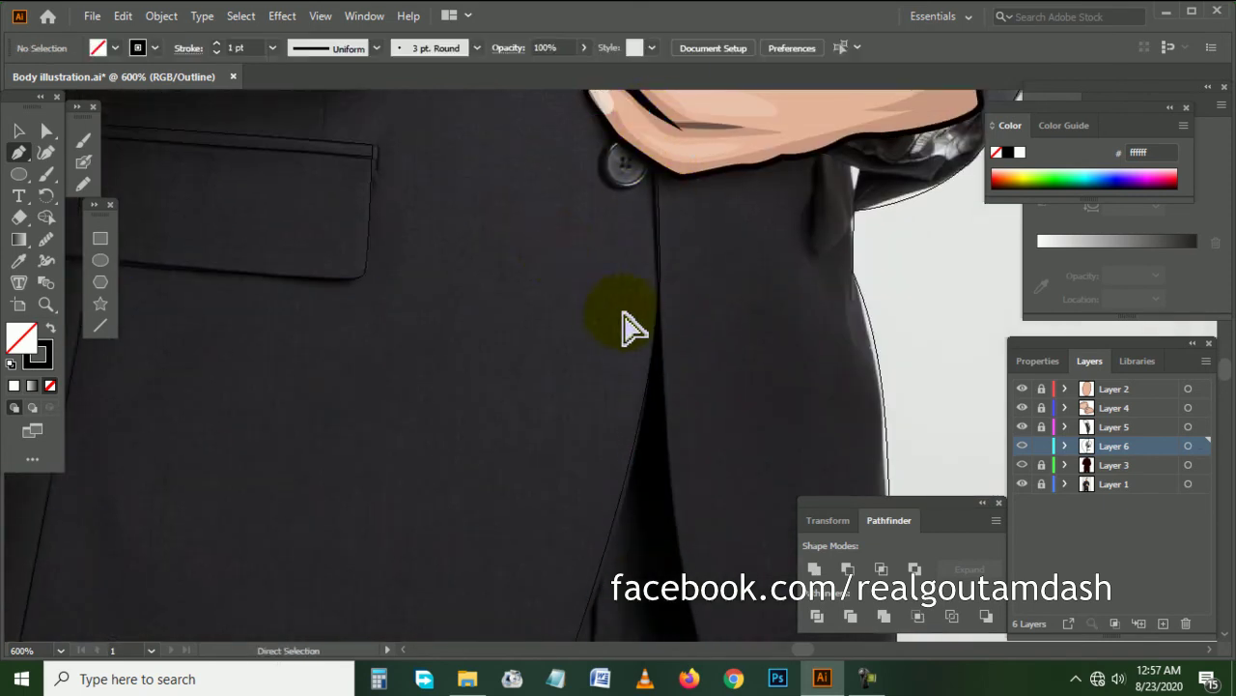
- Draw a curved path from the jacket's right edge around its lower corner up the front opening
{"action": "scroll", "coordinate": [628, 329], "scroll_direction": "right", "scroll_amount": 3}
{"action": "scroll", "coordinate": [682, 386], "scroll_direction": "down", "scroll_amount": 5}
{"action": "scroll", "coordinate": [753, 456], "scroll_direction": "down", "scroll_amount": 1}
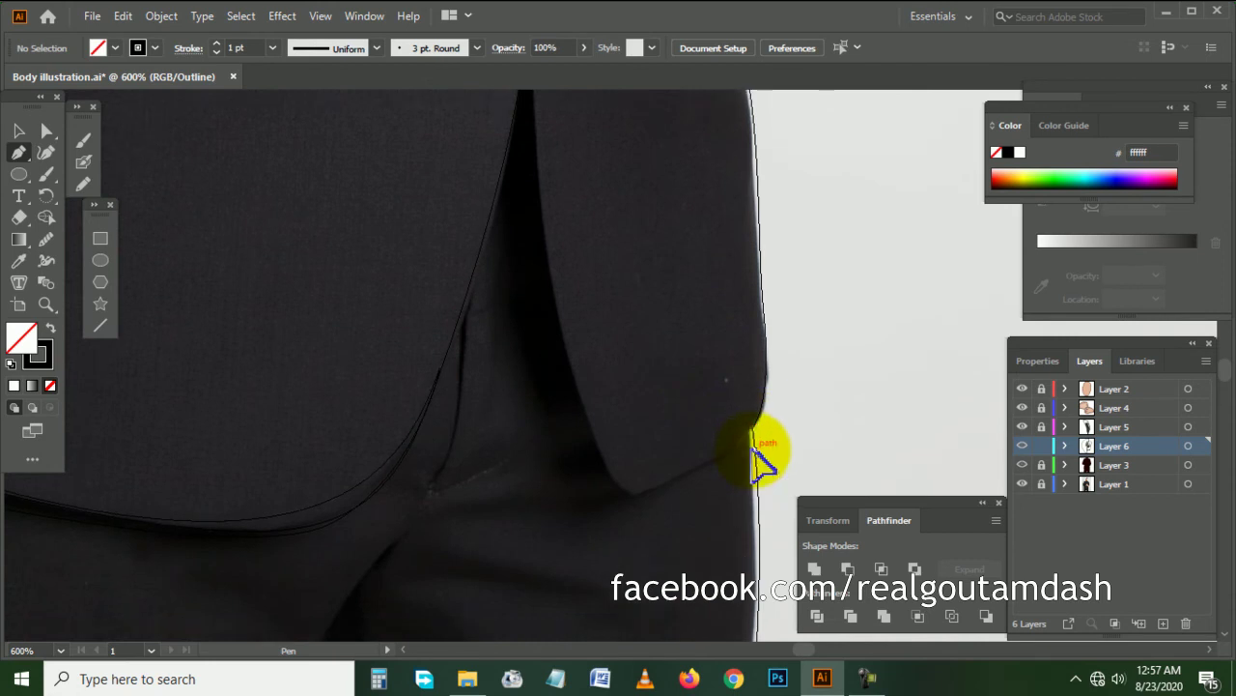
{"action": "left_click", "coordinate": [752, 427]}
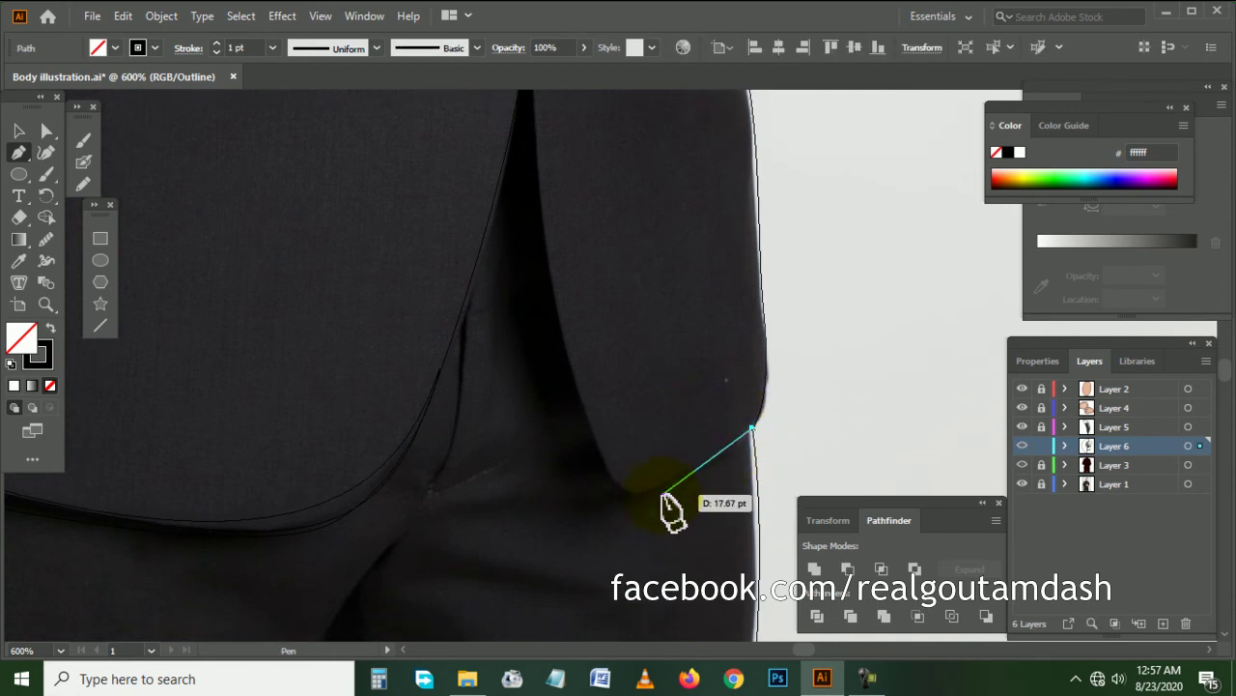
{"action": "left_click_drag", "start_coordinate": [619, 499], "coordinate": [592, 436]}
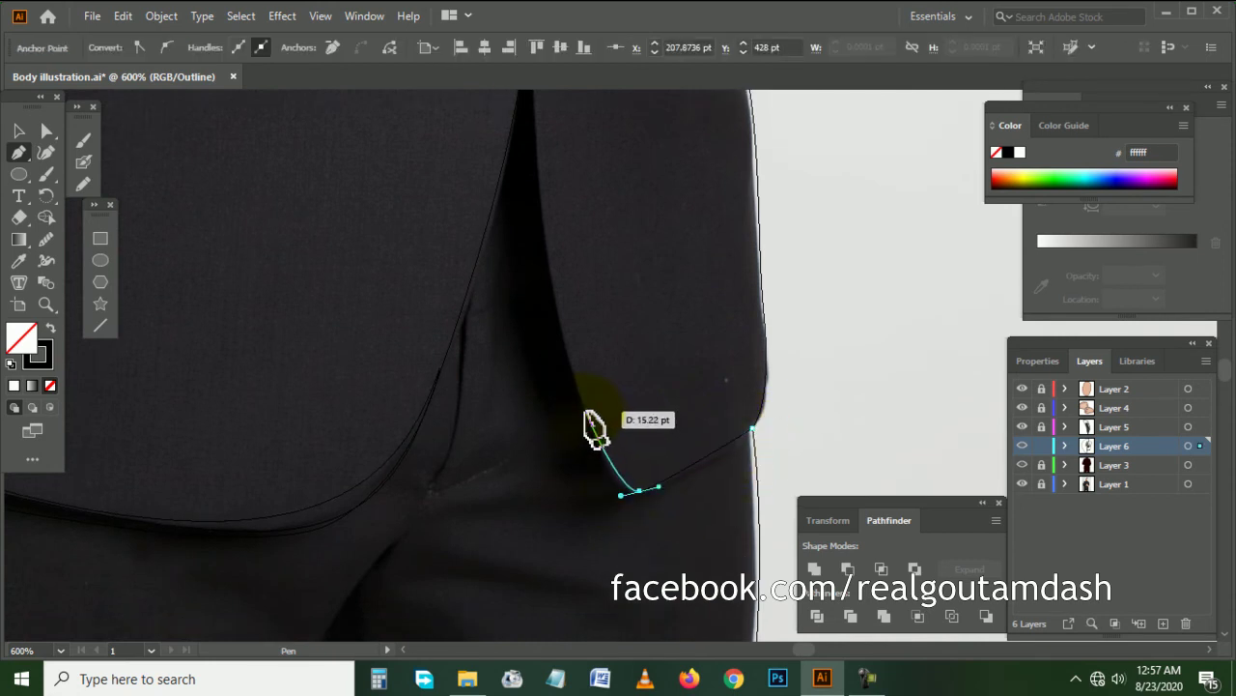
{"action": "scroll", "coordinate": [546, 300], "scroll_direction": "up", "scroll_amount": 5}
{"action": "left_click_drag", "start_coordinate": [546, 300], "coordinate": [528, 261]}
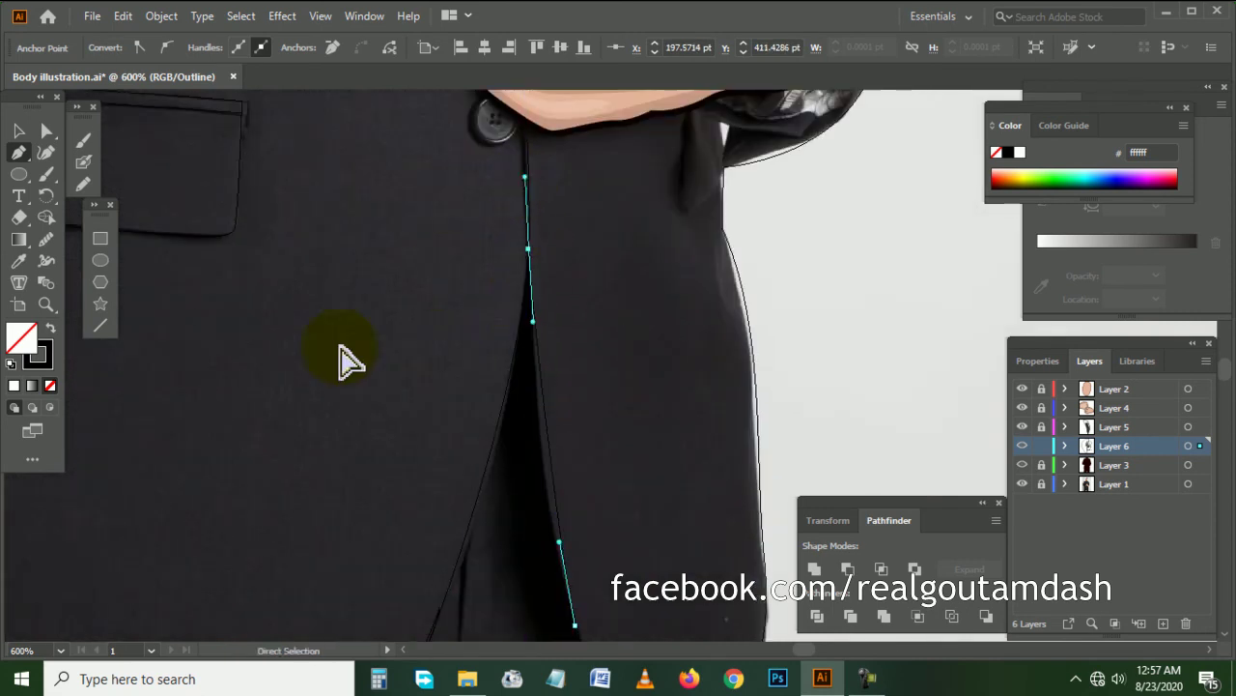
{"action": "left_click", "coordinate": [346, 360], "text": "ctrl"}
{"action": "key", "text": "ctrl+minus"}
{"action": "key", "text": "ctrl+minus"}
{"action": "scroll", "coordinate": [506, 351], "scroll_direction": "down", "scroll_amount": 2}
{"action": "scroll", "coordinate": [505, 351], "scroll_direction": "down", "scroll_amount": 2}
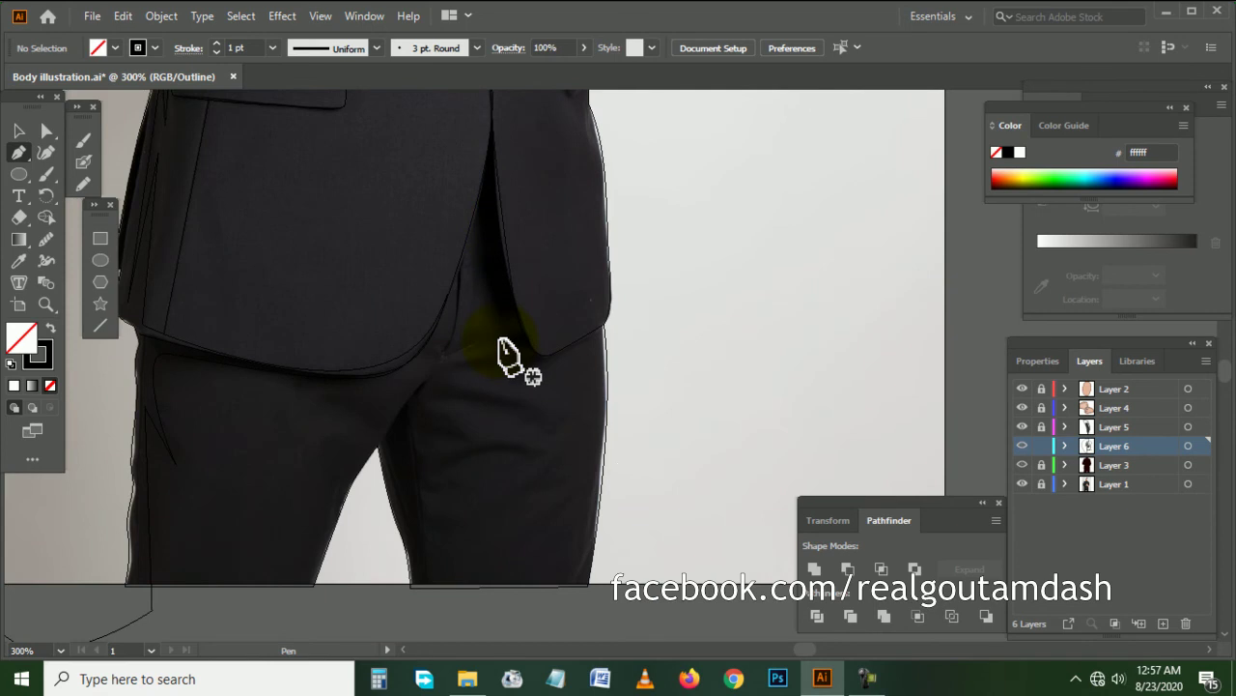
{"action": "scroll", "coordinate": [507, 356], "scroll_direction": "down", "scroll_amount": 1}
{"action": "scroll", "coordinate": [428, 350], "scroll_direction": "down", "scroll_amount": 1}
{"action": "scroll", "coordinate": [422, 353], "scroll_direction": "up", "scroll_amount": 2}
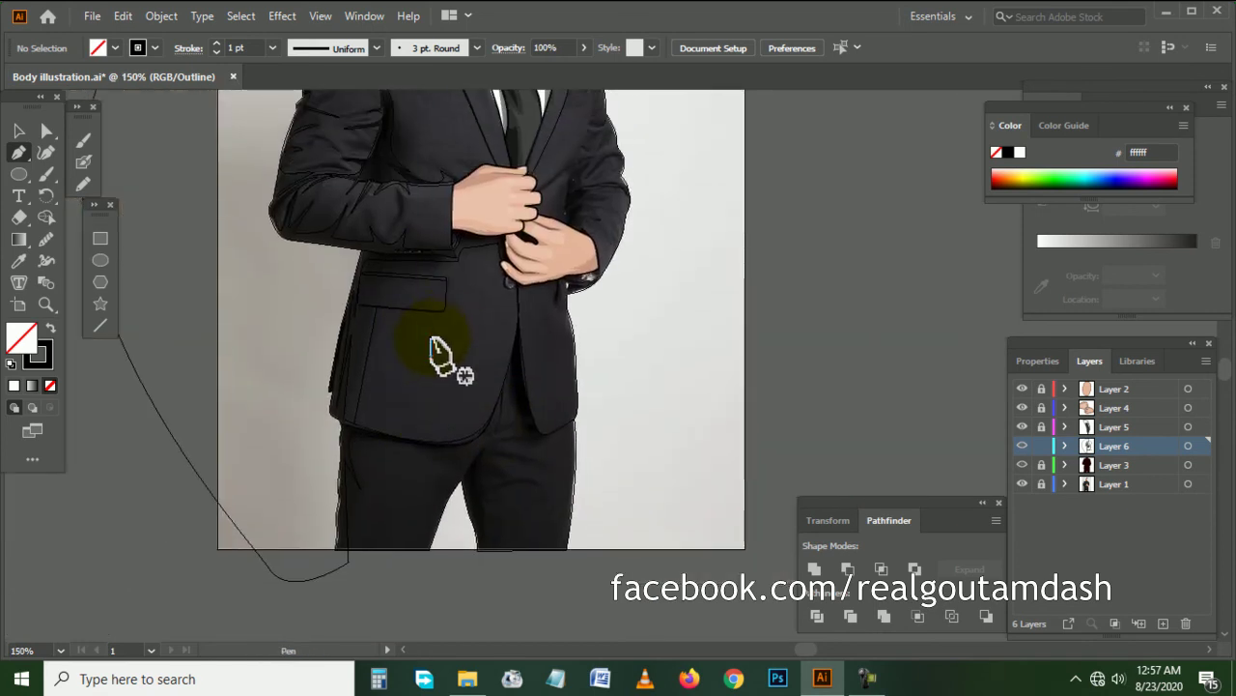
- Draw a closed curved fold path along the inner left trouser leg
{"action": "scroll", "coordinate": [437, 338], "scroll_direction": "down", "scroll_amount": 2}
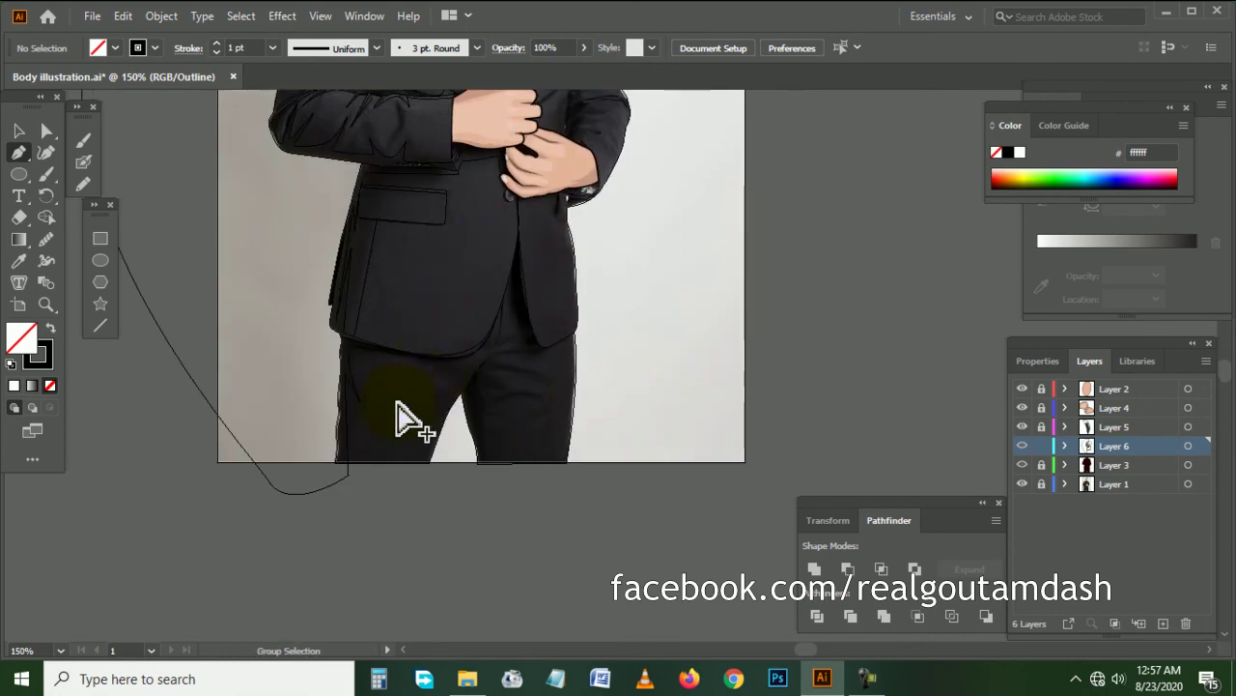
{"action": "scroll", "coordinate": [404, 417], "scroll_direction": "up", "scroll_amount": 1}
{"action": "scroll", "coordinate": [400, 419], "scroll_direction": "up", "scroll_amount": 1}
{"action": "scroll", "coordinate": [415, 429], "scroll_direction": "up", "scroll_amount": 1}
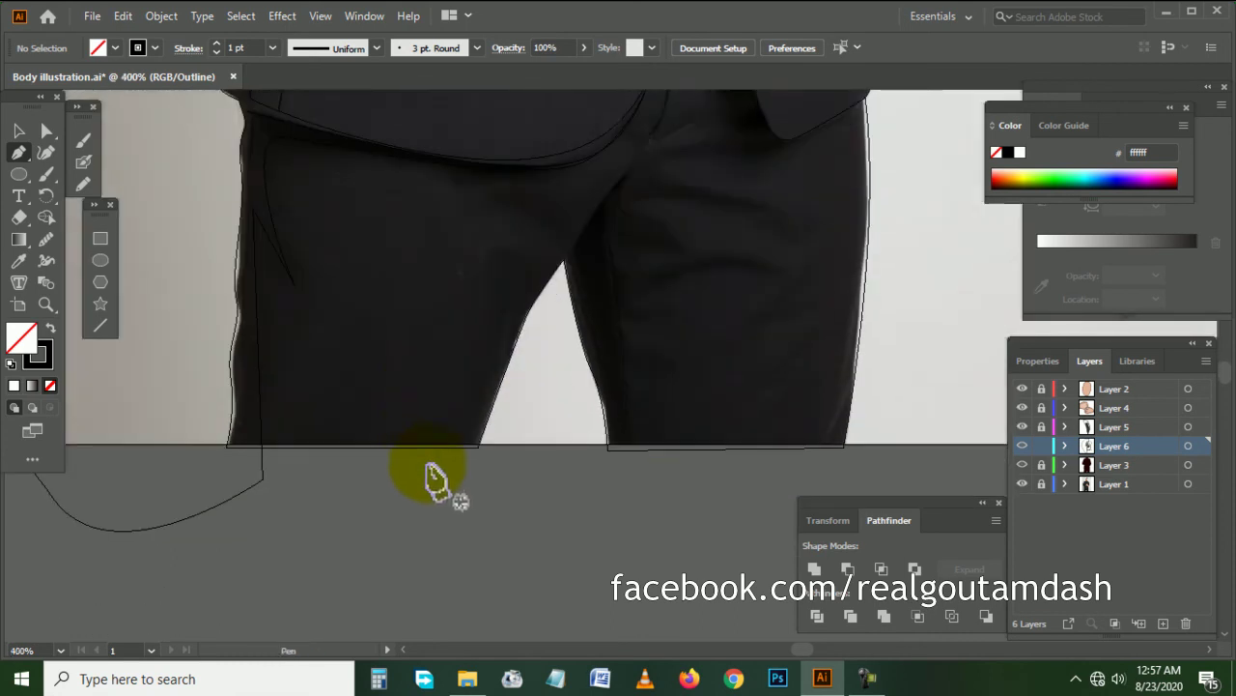
{"action": "left_click", "coordinate": [431, 458]}
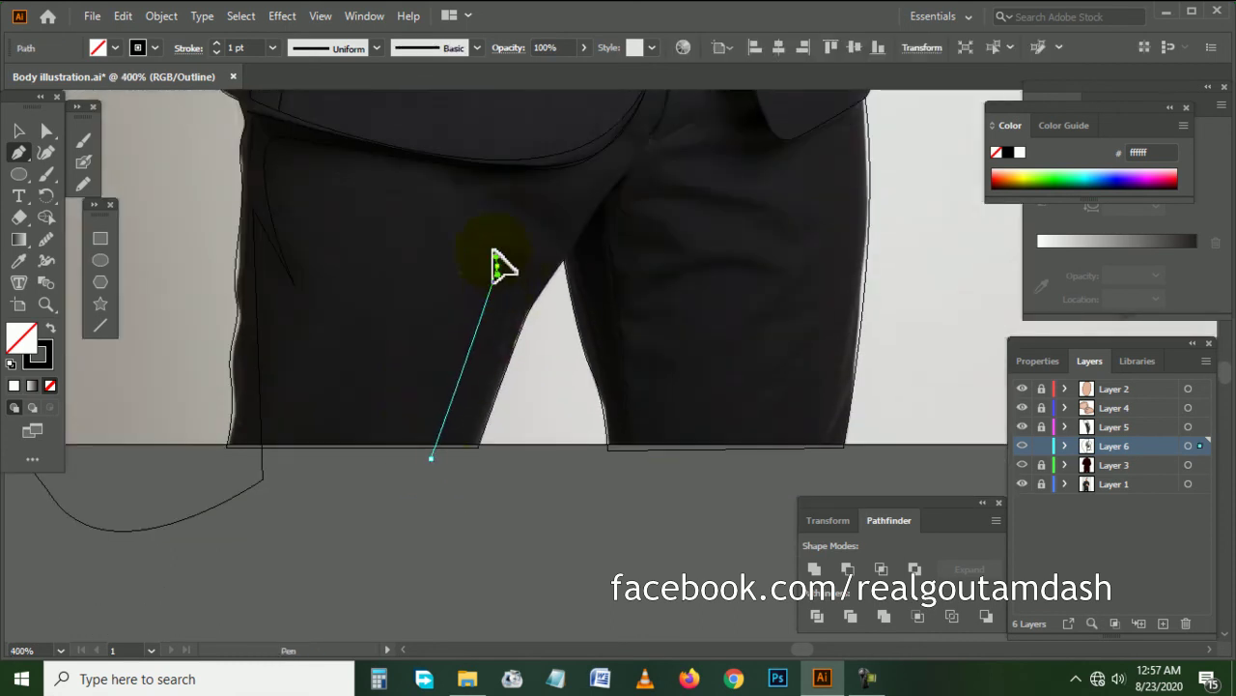
{"action": "left_click_drag", "start_coordinate": [495, 263], "coordinate": [507, 280]}
{"action": "scroll", "coordinate": [495, 283], "scroll_direction": "up", "scroll_amount": 1}
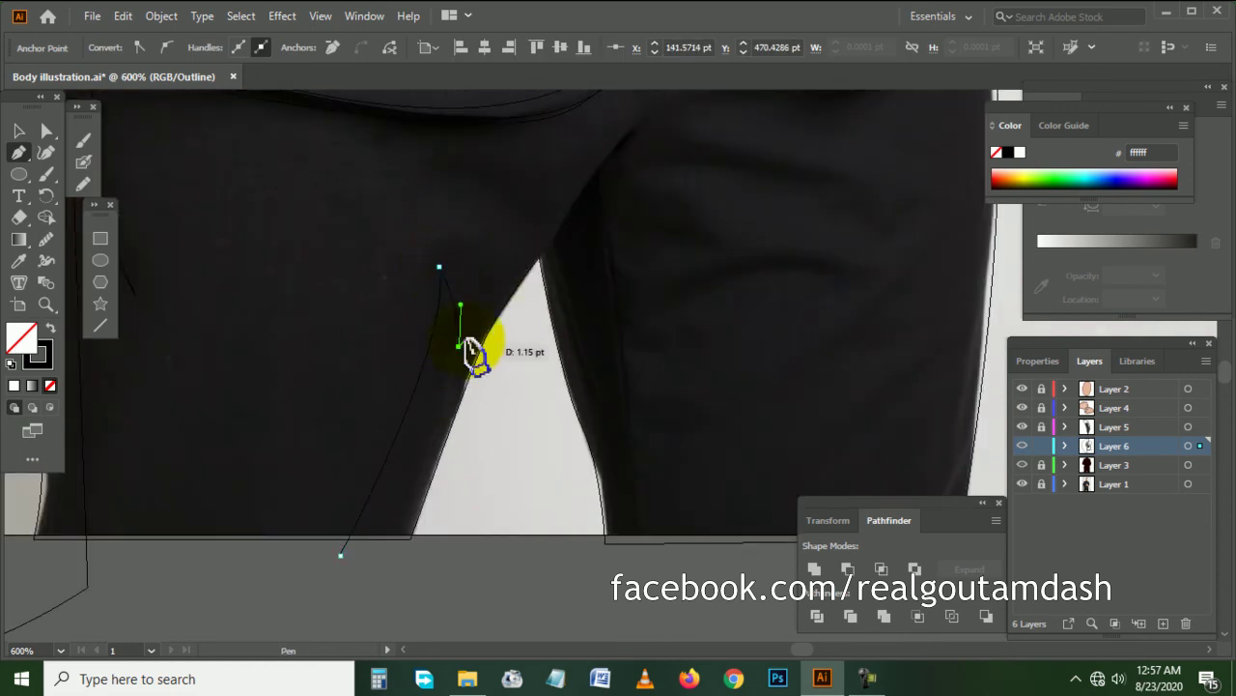
{"action": "scroll", "coordinate": [467, 349], "scroll_direction": "right", "scroll_amount": 1}
{"action": "scroll", "coordinate": [467, 350], "scroll_direction": "up", "scroll_amount": 3}
{"action": "mouse_move", "coordinate": [539, 275]}
{"action": "left_mouse_down"}
{"action": "mouse_move", "coordinate": [597, 232]}
{"action": "mouse_move", "coordinate": [545, 290]}
{"action": "mouse_move", "coordinate": [552, 309]}
{"action": "left_mouse_up"}
{"action": "scroll", "coordinate": [552, 331], "scroll_direction": "down", "scroll_amount": 3}
{"action": "scroll", "coordinate": [570, 338], "scroll_direction": "down", "scroll_amount": 3}
{"action": "scroll", "coordinate": [570, 387], "scroll_direction": "down", "scroll_amount": 3}
{"action": "left_click_drag", "start_coordinate": [593, 418], "coordinate": [592, 500]}
{"action": "left_click", "coordinate": [458, 502]}
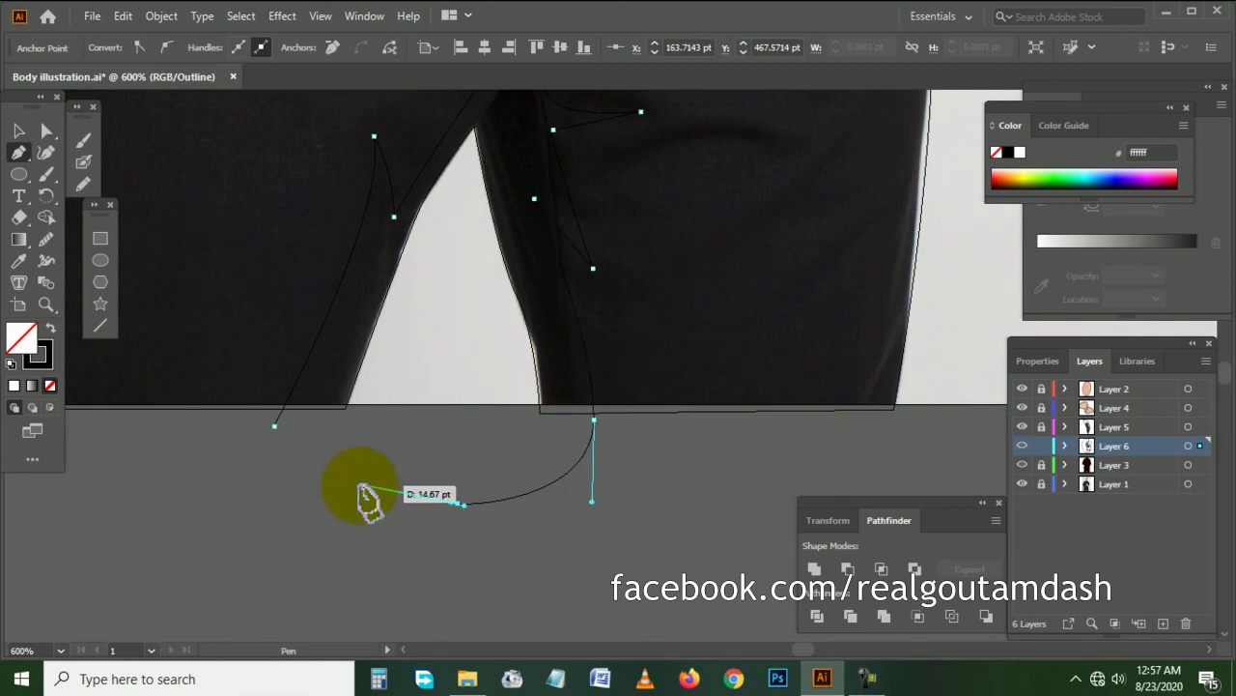
{"action": "left_click", "coordinate": [273, 428]}
{"action": "left_click", "coordinate": [586, 442], "text": "ctrl"}
{"action": "key", "text": "ctrl+minus"}
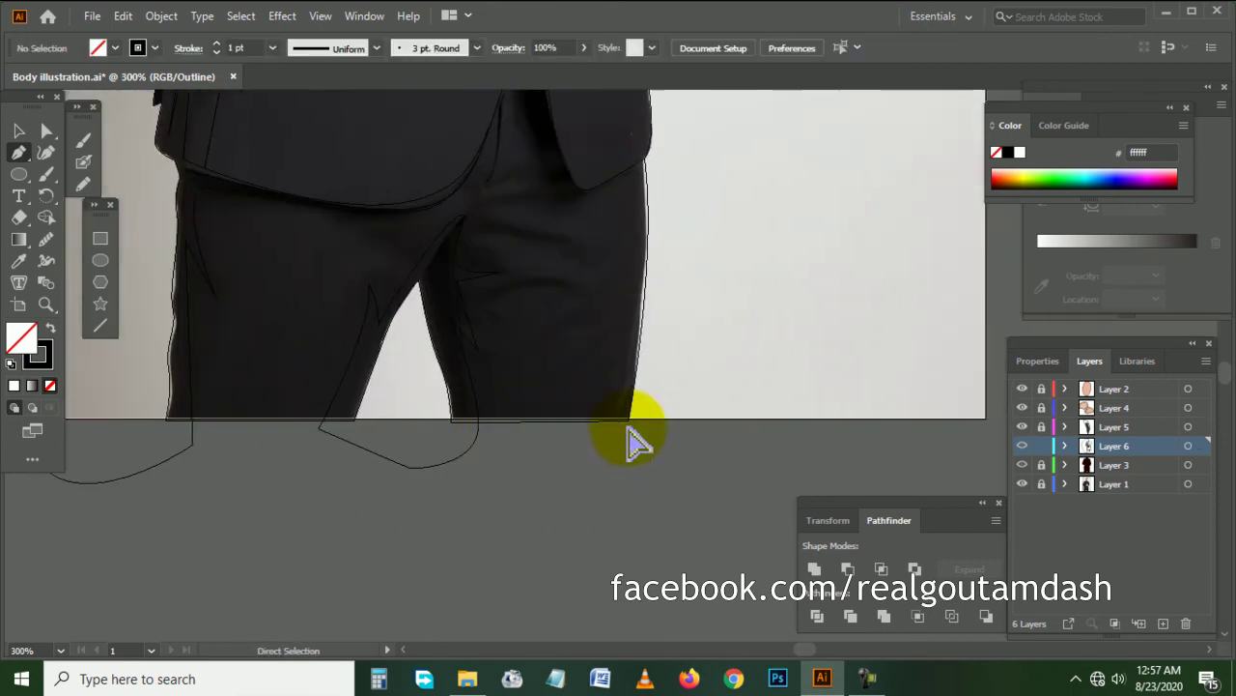
{"action": "key", "text": "ctrl+minus"}
{"action": "scroll", "coordinate": [585, 444], "scroll_direction": "up", "scroll_amount": 1}
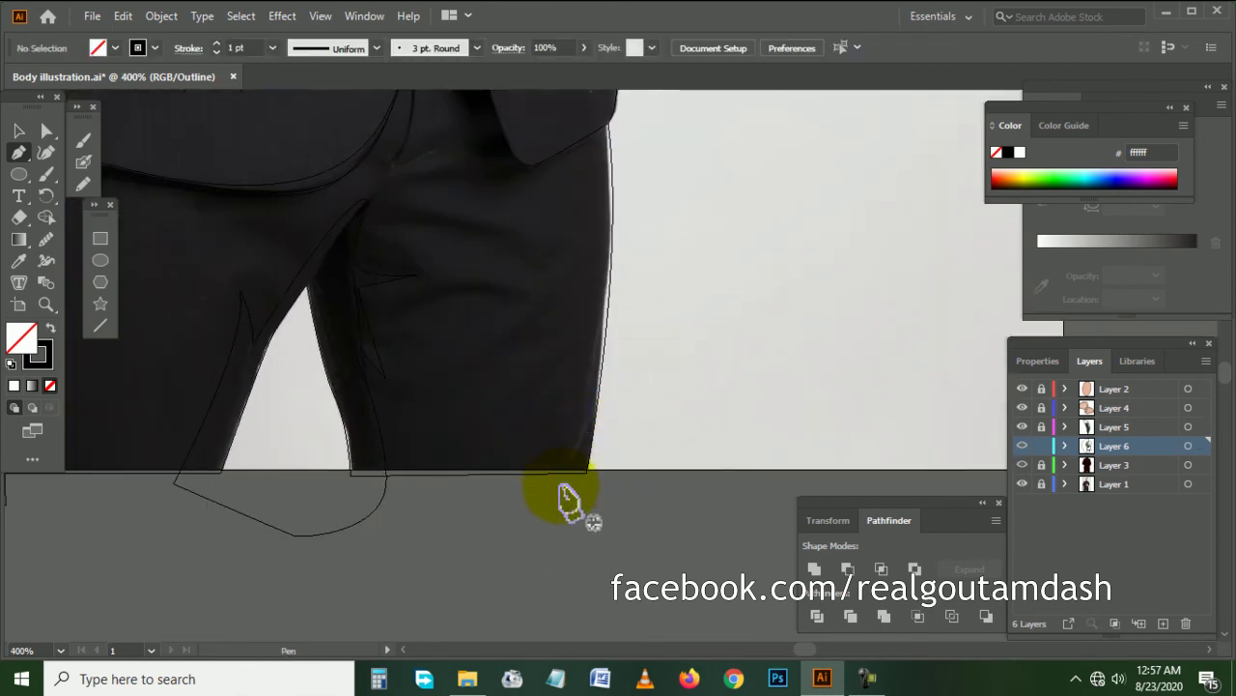
- Start a curved path at the right leg bottom and run it up the jacket opening to the hand
{"action": "left_click", "coordinate": [560, 483]}
{"action": "scroll", "coordinate": [566, 483], "scroll_direction": "up", "scroll_amount": 2}
{"action": "mouse_move", "coordinate": [590, 464]}
{"action": "left_mouse_down"}
{"action": "mouse_move", "coordinate": [579, 418]}
{"action": "mouse_move", "coordinate": [593, 359]}
{"action": "mouse_move", "coordinate": [560, 380]}
{"action": "left_mouse_up"}
{"action": "scroll", "coordinate": [593, 358], "scroll_direction": "up", "scroll_amount": 1}
{"action": "scroll", "coordinate": [570, 381], "scroll_direction": "left", "scroll_amount": 1}
{"action": "scroll", "coordinate": [570, 377], "scroll_direction": "left", "scroll_amount": 1}
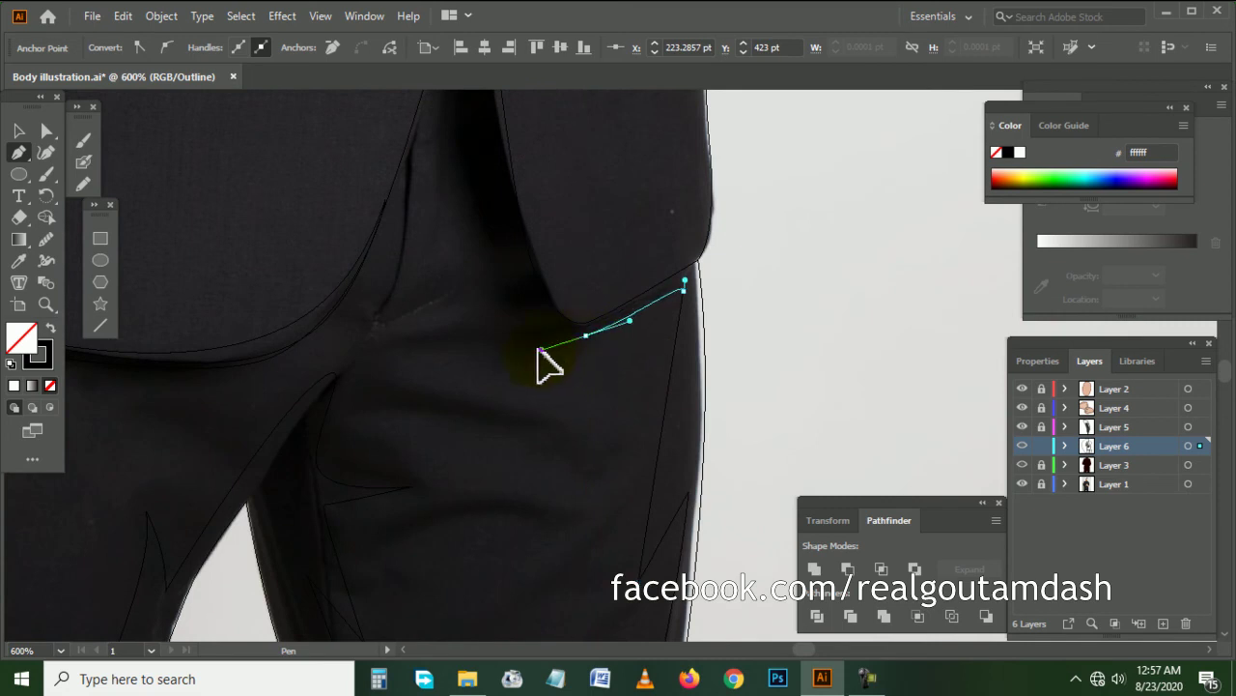
{"action": "left_click_drag", "start_coordinate": [413, 349], "coordinate": [536, 343]}
{"action": "scroll", "coordinate": [457, 280], "scroll_direction": "left", "scroll_amount": 1}
{"action": "scroll", "coordinate": [458, 280], "scroll_direction": "up", "scroll_amount": 1}
{"action": "scroll", "coordinate": [458, 290], "scroll_direction": "up", "scroll_amount": 2}
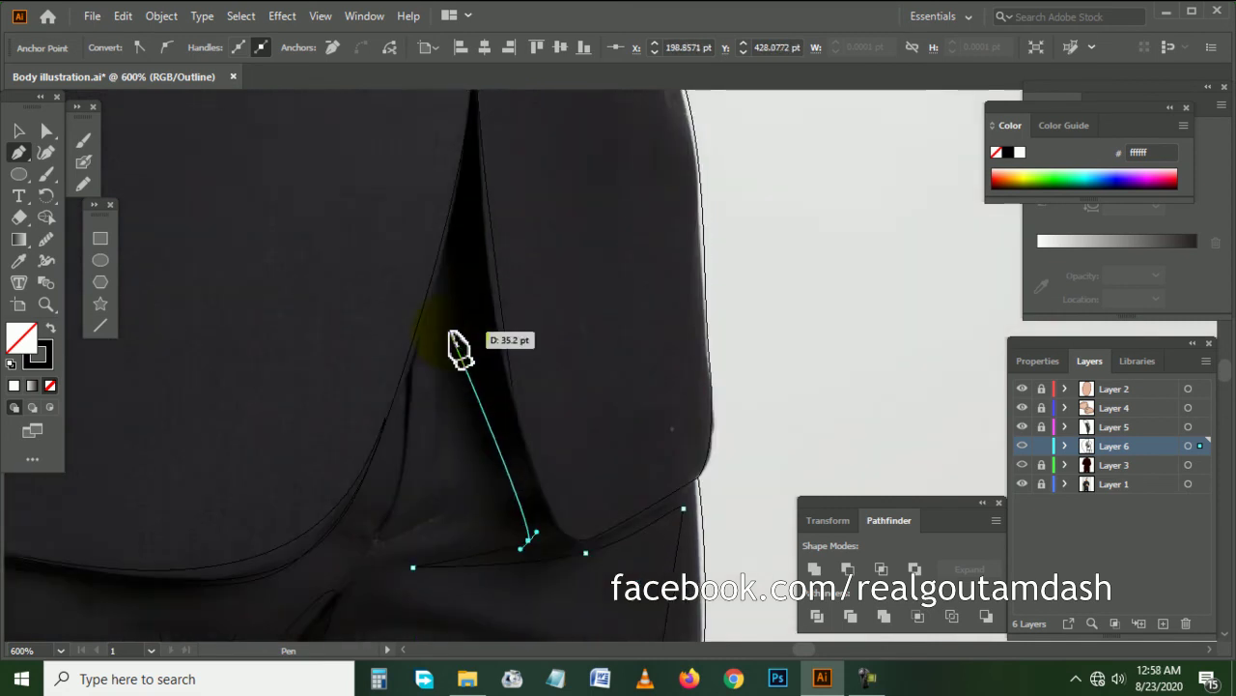
{"action": "scroll", "coordinate": [458, 329], "scroll_direction": "up", "scroll_amount": 1}
{"action": "left_click_drag", "start_coordinate": [457, 364], "coordinate": [480, 186]}
{"action": "scroll", "coordinate": [486, 222], "scroll_direction": "up", "scroll_amount": 2}
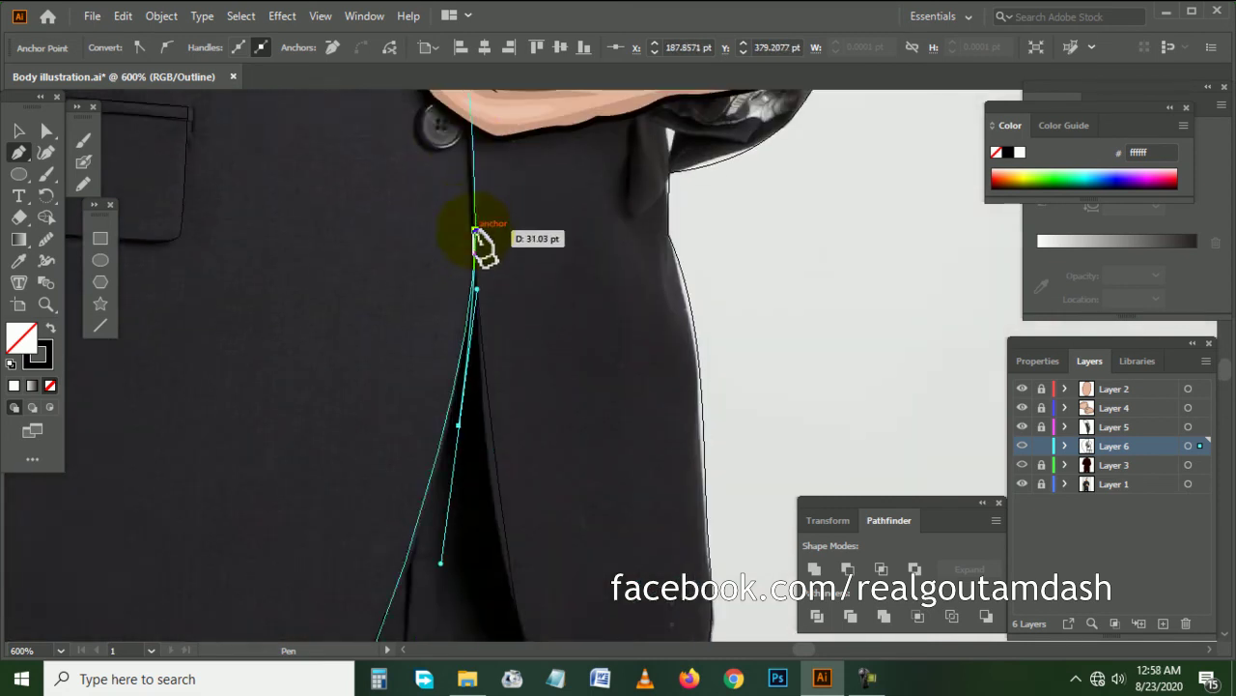
{"action": "scroll", "coordinate": [483, 241], "scroll_direction": "up", "scroll_amount": 1}
{"action": "left_click", "coordinate": [471, 198]}
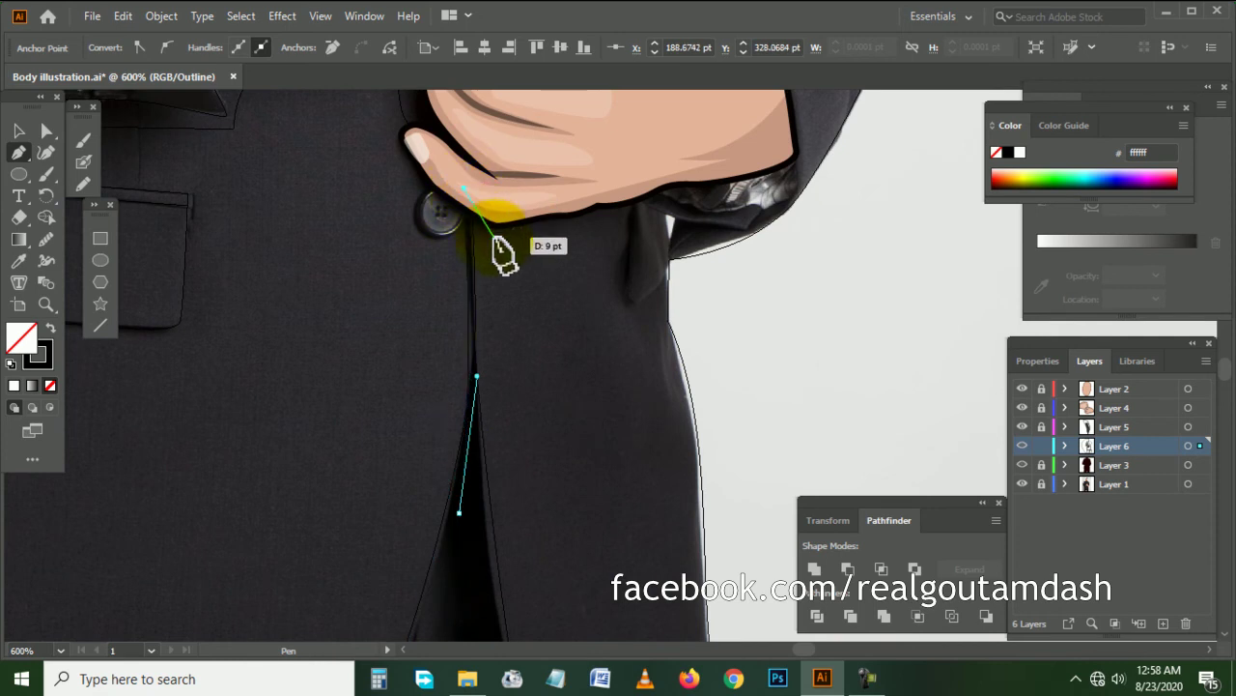
- Bring the path back down the jacket opening and the right leg's outer edge
{"action": "scroll", "coordinate": [502, 249], "scroll_direction": "down", "scroll_amount": 1}
{"action": "scroll", "coordinate": [515, 367], "scroll_direction": "down", "scroll_amount": 1}
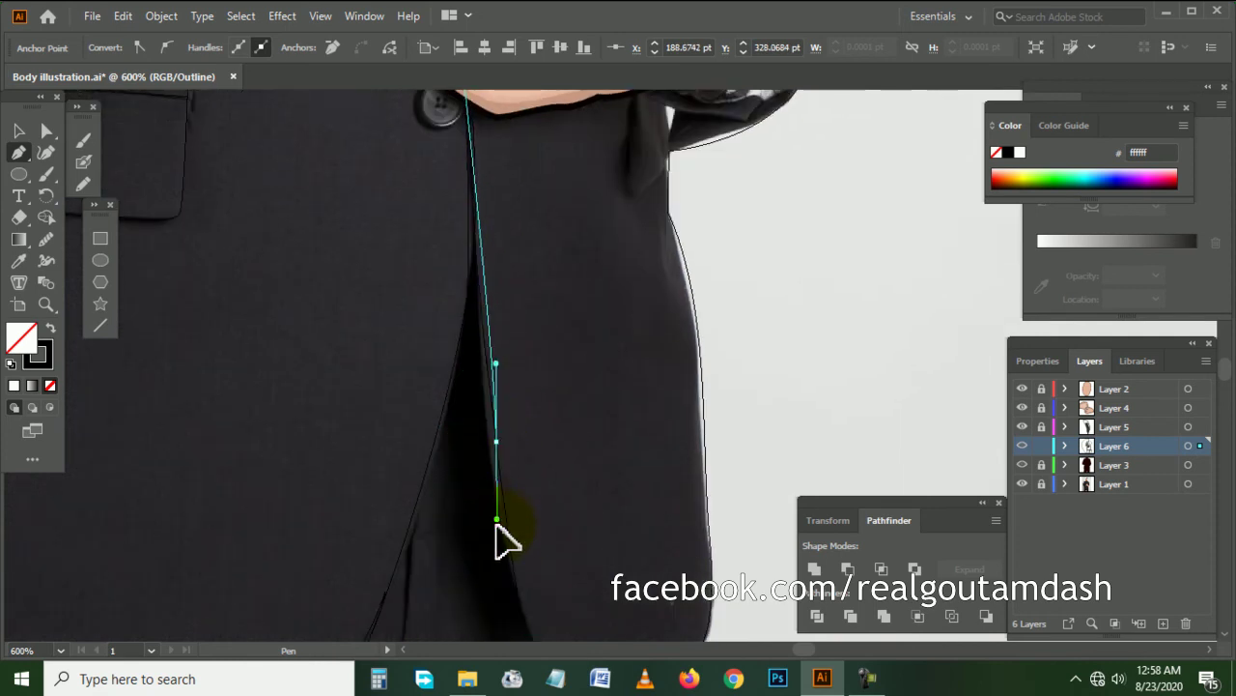
{"action": "scroll", "coordinate": [511, 557], "scroll_direction": "down", "scroll_amount": 2}
{"action": "mouse_move", "coordinate": [527, 551]}
{"action": "left_mouse_down"}
{"action": "mouse_move", "coordinate": [601, 444]}
{"action": "mouse_move", "coordinate": [583, 464]}
{"action": "left_mouse_up"}
{"action": "left_click", "coordinate": [736, 375]}
{"action": "scroll", "coordinate": [744, 367], "scroll_direction": "down", "scroll_amount": 3}
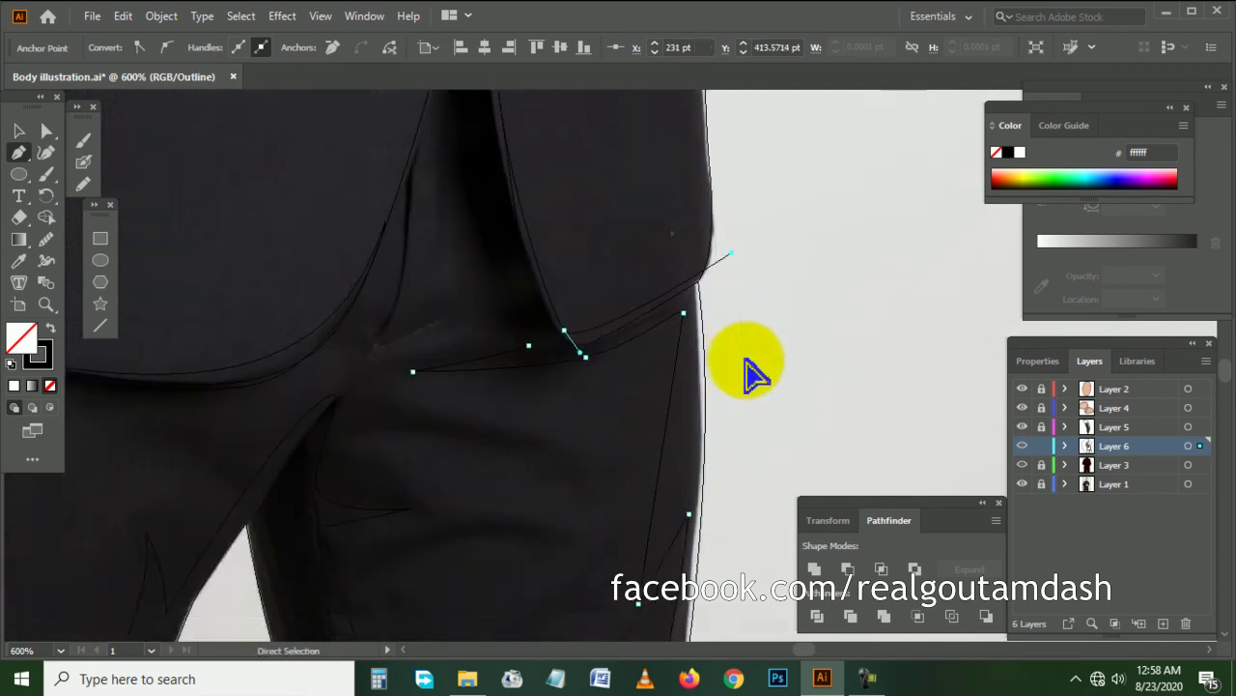
{"action": "left_click_drag", "start_coordinate": [770, 423], "coordinate": [764, 521]}
{"action": "left_click_drag", "start_coordinate": [700, 580], "coordinate": [704, 552]}
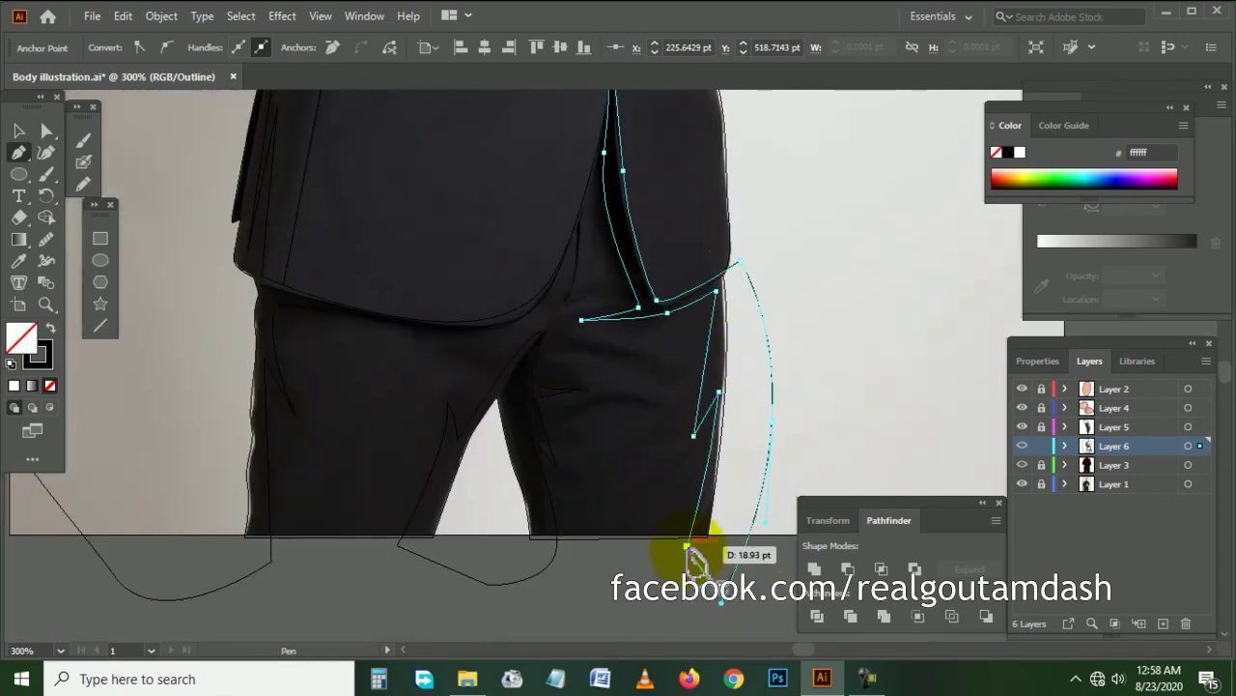
{"action": "left_click", "coordinate": [599, 444], "text": "ctrl"}
{"action": "scroll", "coordinate": [599, 444], "scroll_direction": "right", "scroll_amount": 2}
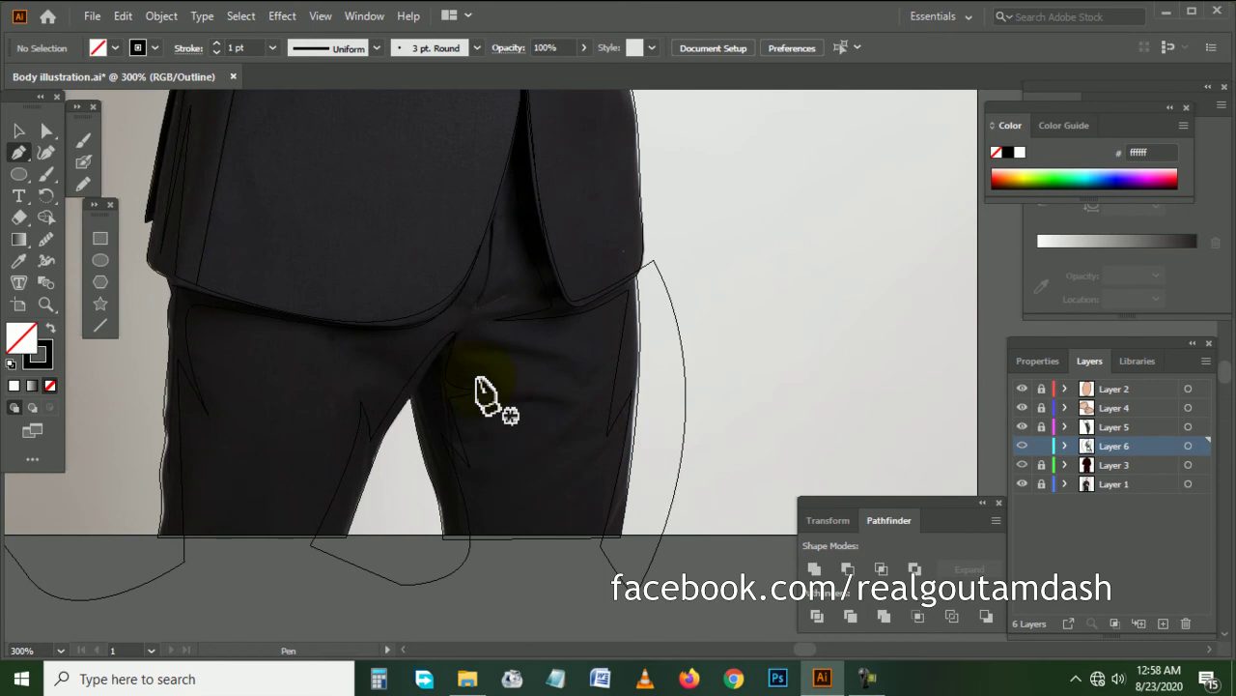
{"action": "scroll", "coordinate": [497, 406], "scroll_direction": "up", "scroll_amount": 2}
{"action": "scroll", "coordinate": [494, 367], "scroll_direction": "right", "scroll_amount": 1}
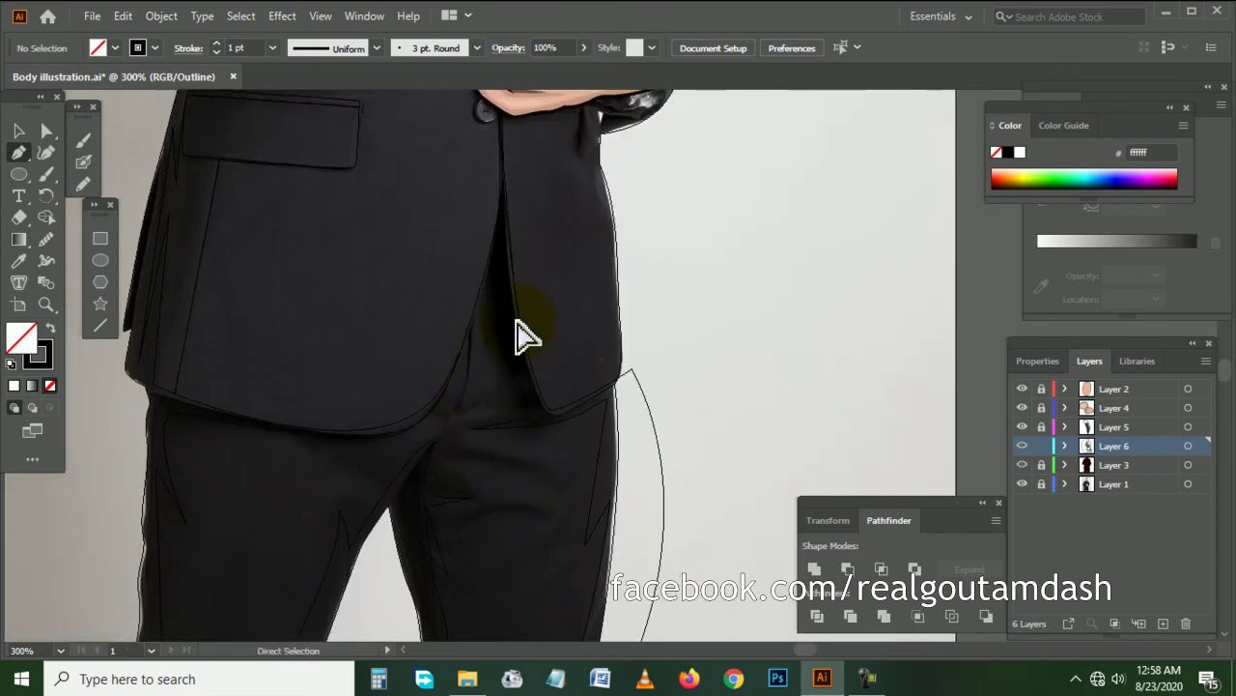
{"action": "scroll", "coordinate": [531, 390], "scroll_direction": "down", "scroll_amount": 1}
{"action": "scroll", "coordinate": [512, 394], "scroll_direction": "down", "scroll_amount": 1}
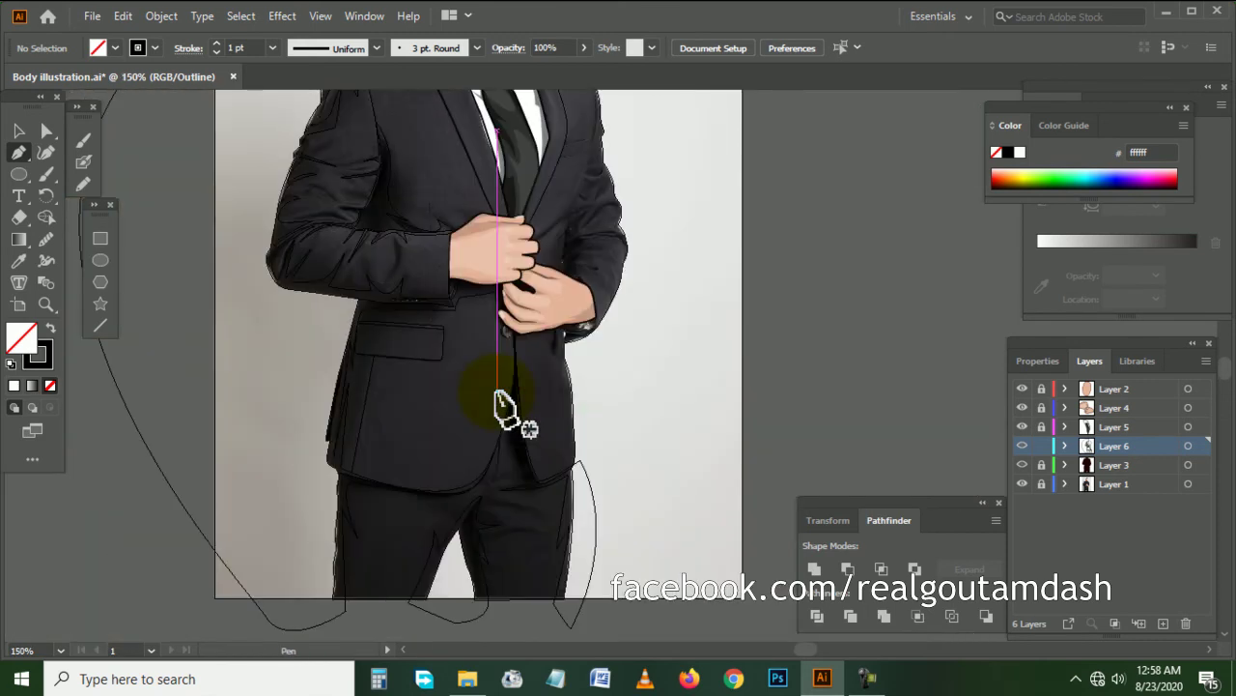
{"action": "scroll", "coordinate": [493, 406], "scroll_direction": "right", "scroll_amount": 2}
{"action": "scroll", "coordinate": [454, 377], "scroll_direction": "up", "scroll_amount": 2}
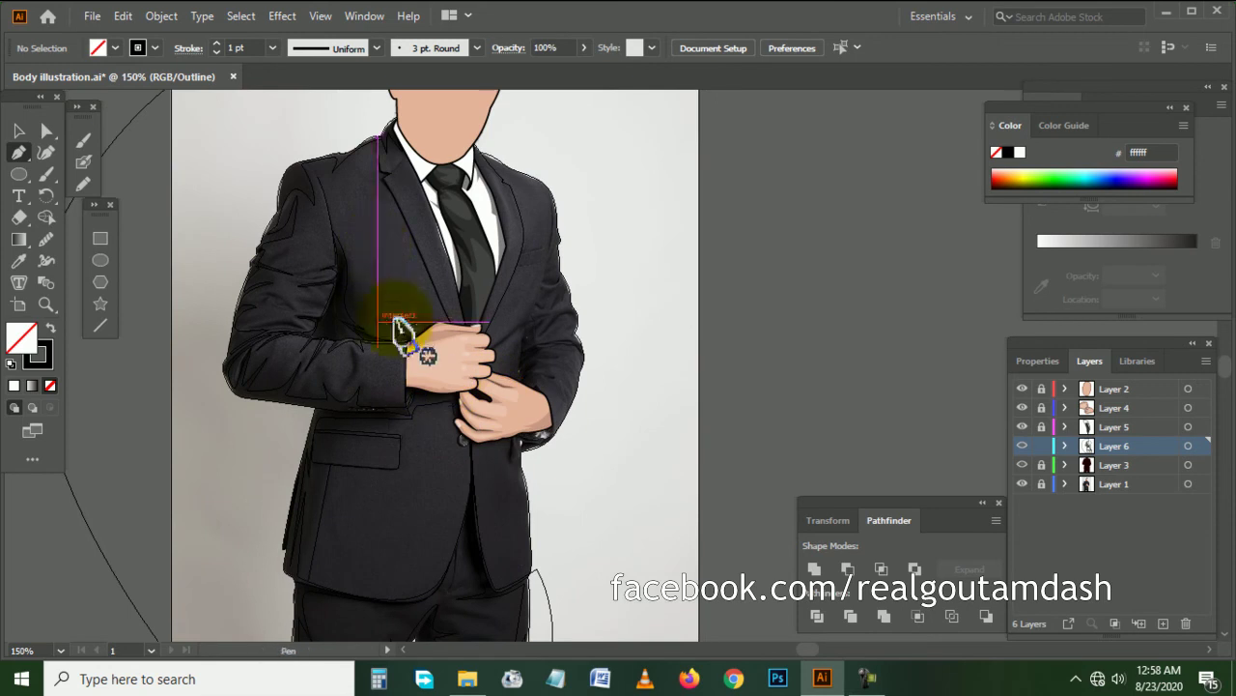
{"action": "scroll", "coordinate": [415, 324], "scroll_direction": "right", "scroll_amount": 1}
{"action": "scroll", "coordinate": [449, 328], "scroll_direction": "right", "scroll_amount": 2}
{"action": "scroll", "coordinate": [405, 328], "scroll_direction": "left", "scroll_amount": 4}
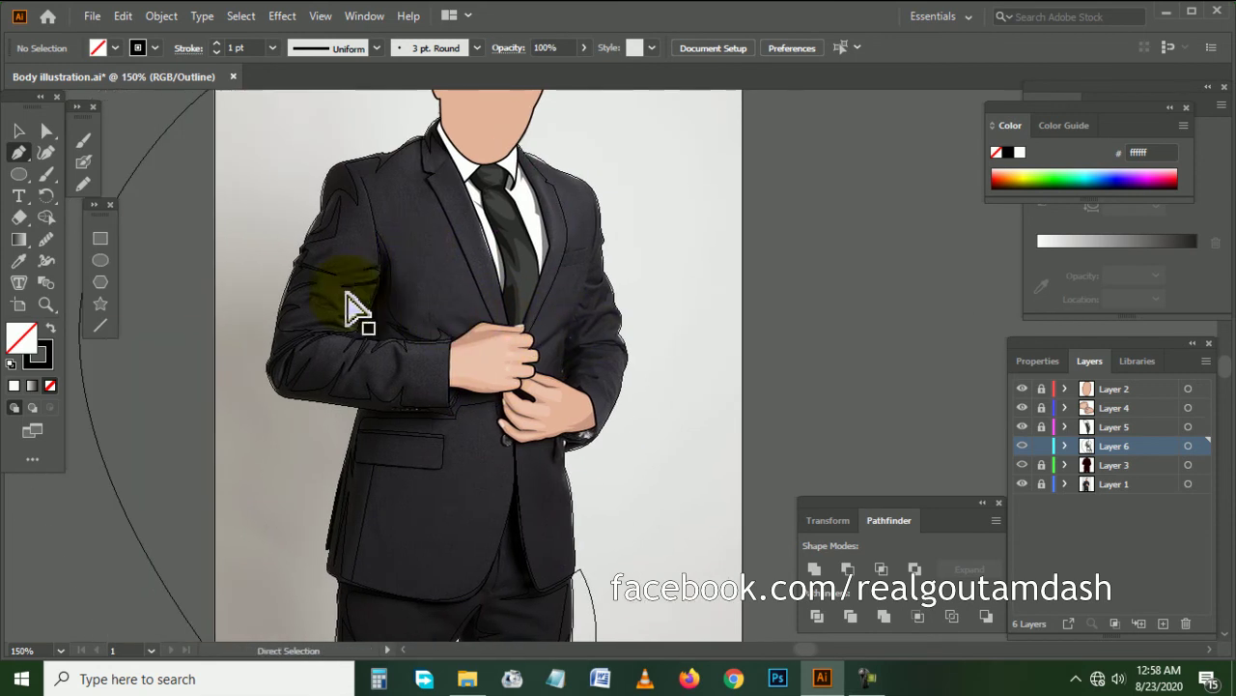
{"action": "scroll", "coordinate": [353, 309], "scroll_direction": "up", "scroll_amount": 2}
{"action": "scroll", "coordinate": [428, 353], "scroll_direction": "down", "scroll_amount": 3}
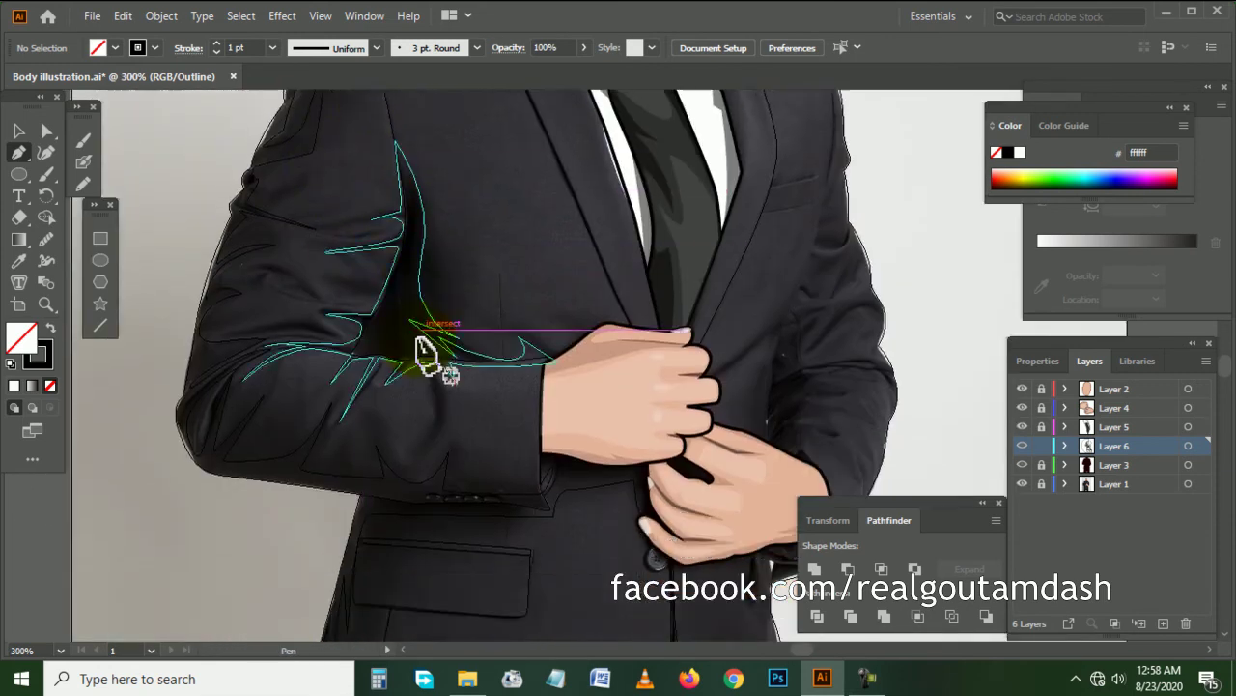
{"action": "scroll", "coordinate": [464, 406], "scroll_direction": "down", "scroll_amount": 1}
{"action": "scroll", "coordinate": [455, 464], "scroll_direction": "down", "scroll_amount": 2}
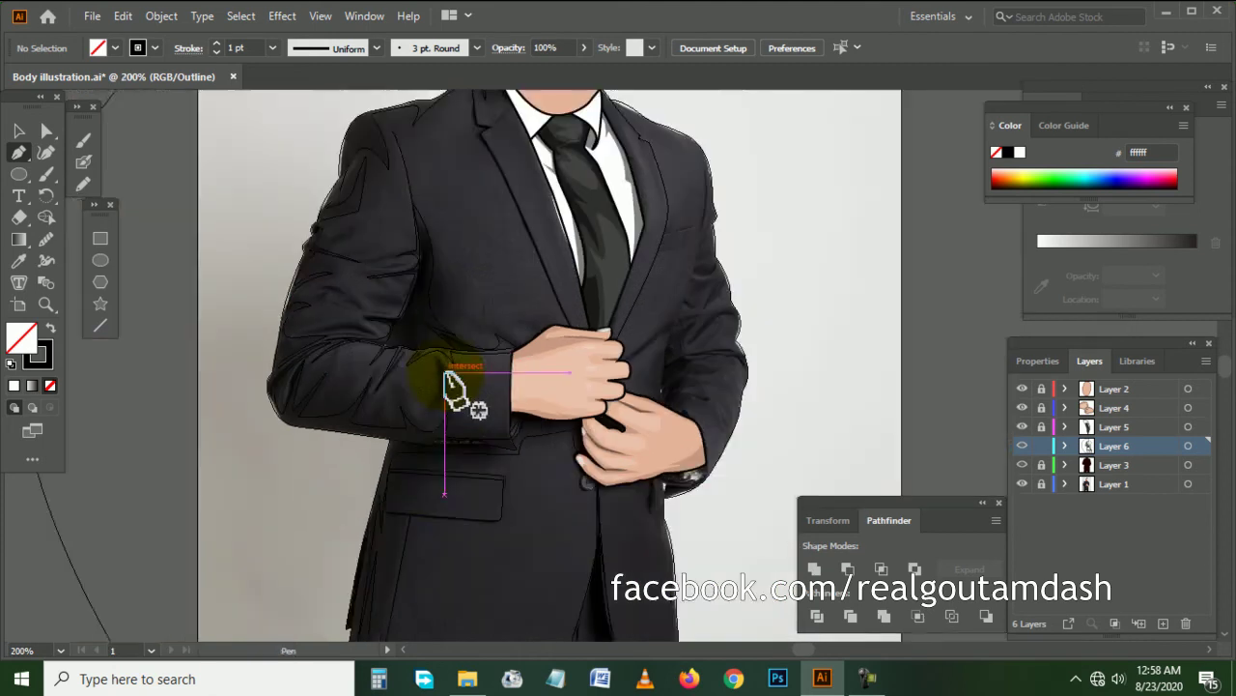
{"action": "scroll", "coordinate": [450, 394], "scroll_direction": "down", "scroll_amount": 2}
{"action": "scroll", "coordinate": [441, 413], "scroll_direction": "down", "scroll_amount": 3}
{"action": "scroll", "coordinate": [628, 536], "scroll_direction": "right", "scroll_amount": 3}
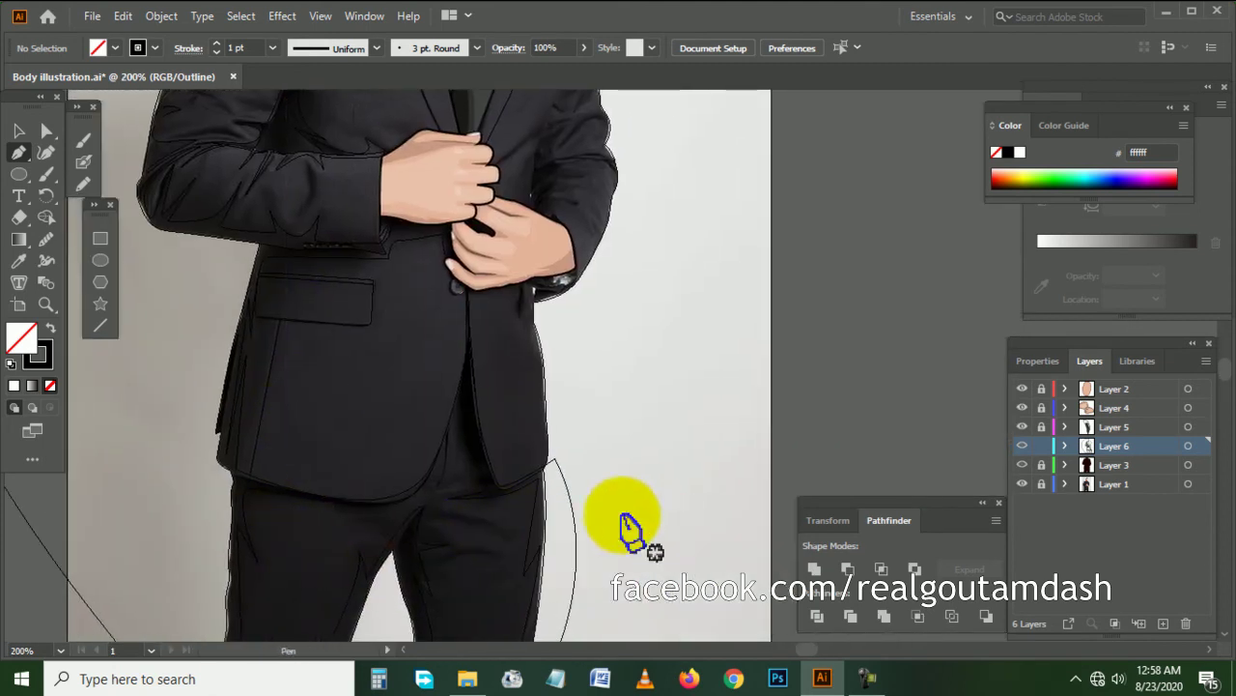
{"action": "scroll", "coordinate": [563, 405], "scroll_direction": "up", "scroll_amount": 5}
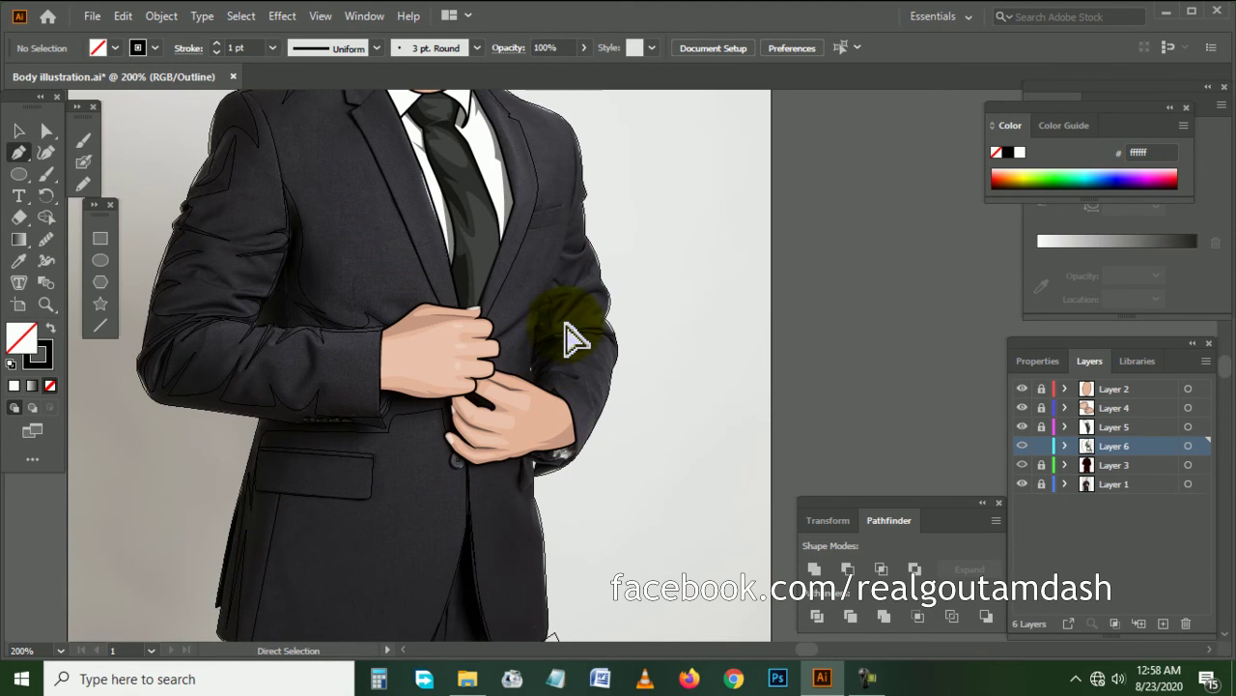
{"action": "scroll", "coordinate": [566, 337], "scroll_direction": "up", "scroll_amount": 3}
{"action": "scroll", "coordinate": [566, 253], "scroll_direction": "up", "scroll_amount": 3}
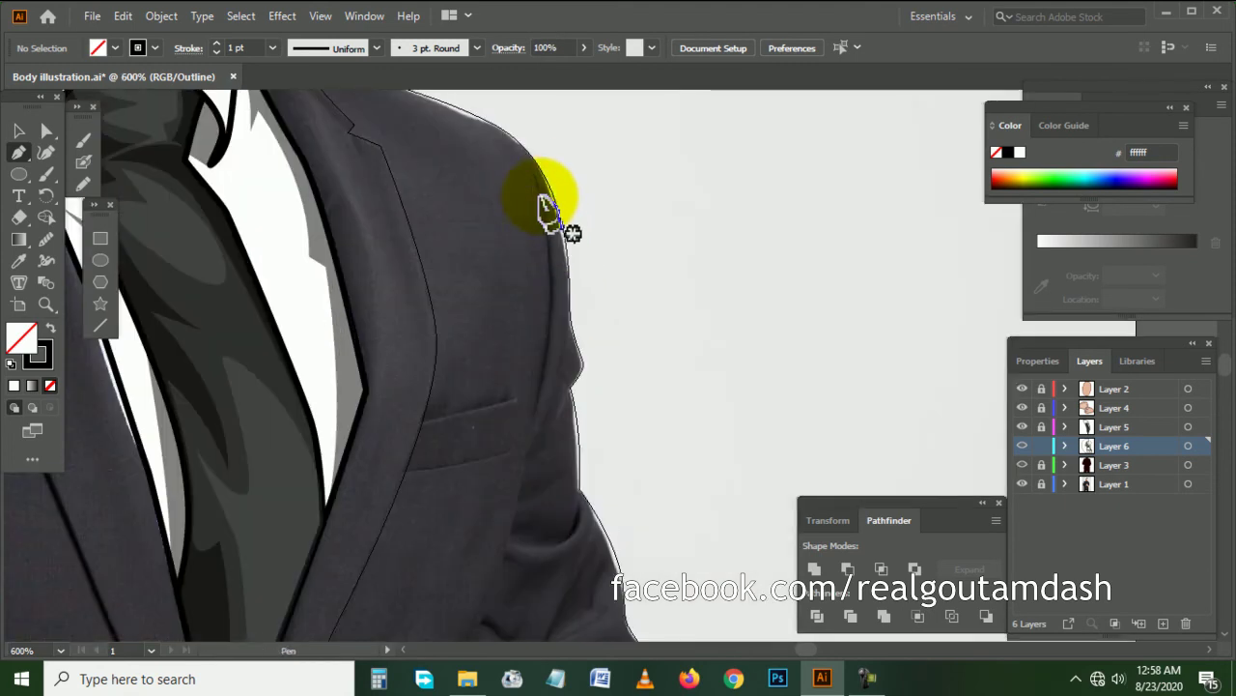
- Draw a curved fold path from the shoulder down the sleeve to just above the hand
{"action": "left_click", "coordinate": [534, 174]}
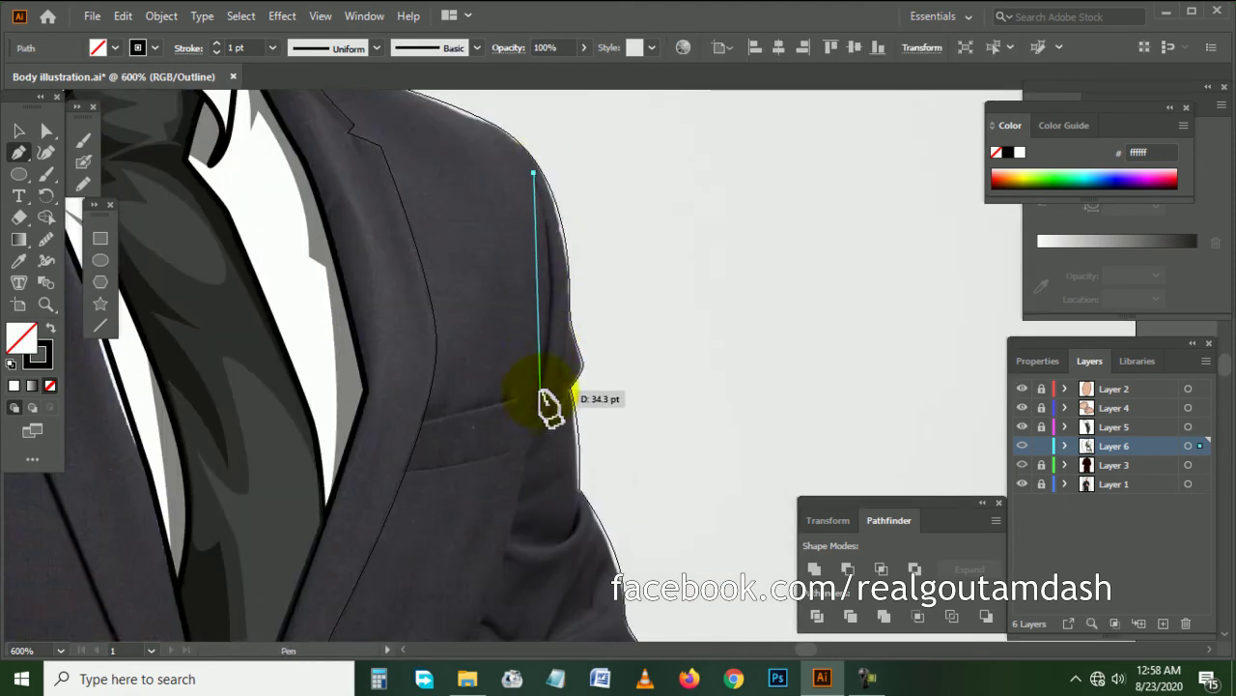
{"action": "left_click", "coordinate": [515, 478]}
{"action": "scroll", "coordinate": [512, 463], "scroll_direction": "down", "scroll_amount": 3}
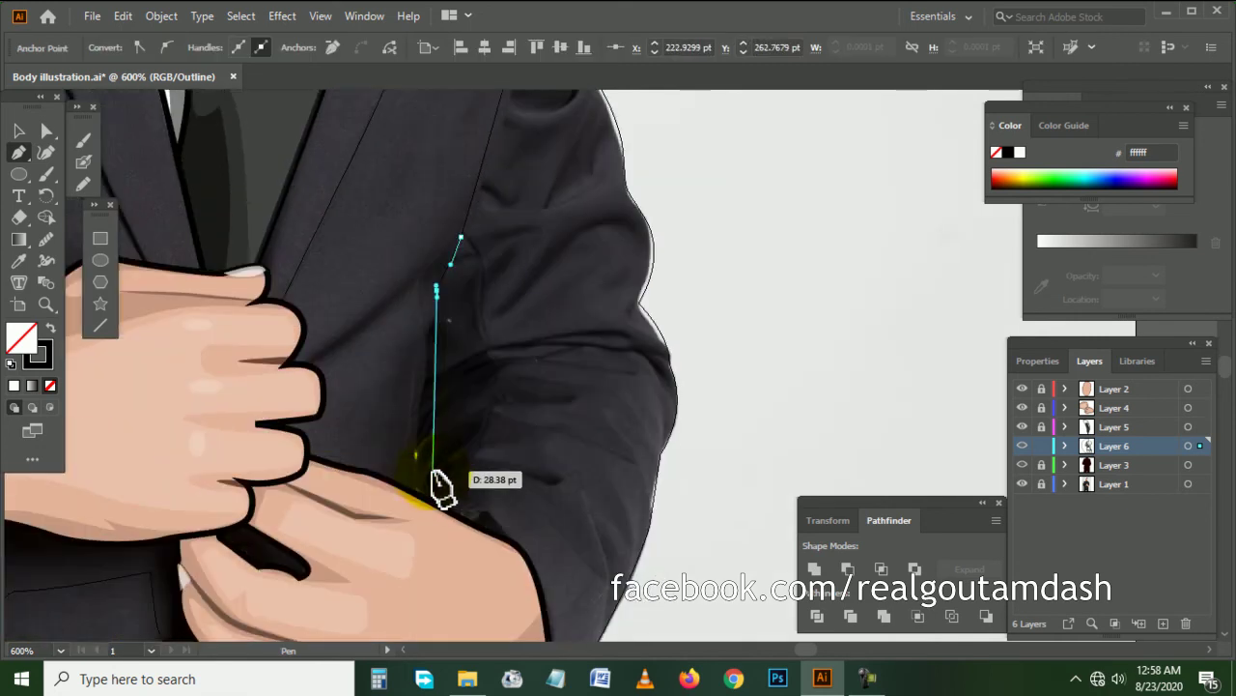
{"action": "scroll", "coordinate": [446, 487], "scroll_direction": "down", "scroll_amount": 3}
{"action": "left_click", "coordinate": [420, 505]}
{"action": "mouse_move", "coordinate": [421, 505]}
{"action": "left_mouse_down"}
{"action": "mouse_move", "coordinate": [425, 628]}
{"action": "mouse_move", "coordinate": [496, 428]}
{"action": "left_mouse_up"}
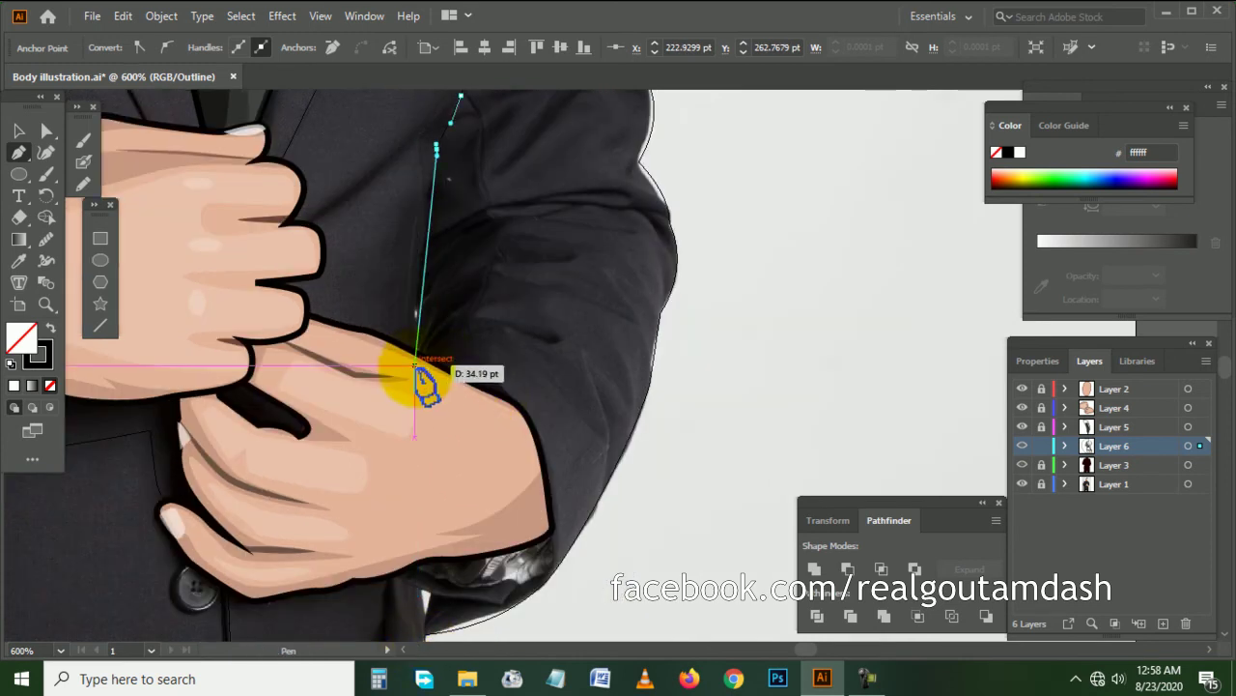
{"action": "scroll", "coordinate": [436, 280], "scroll_direction": "up", "scroll_amount": 1}
{"action": "scroll", "coordinate": [436, 263], "scroll_direction": "up", "scroll_amount": 1}
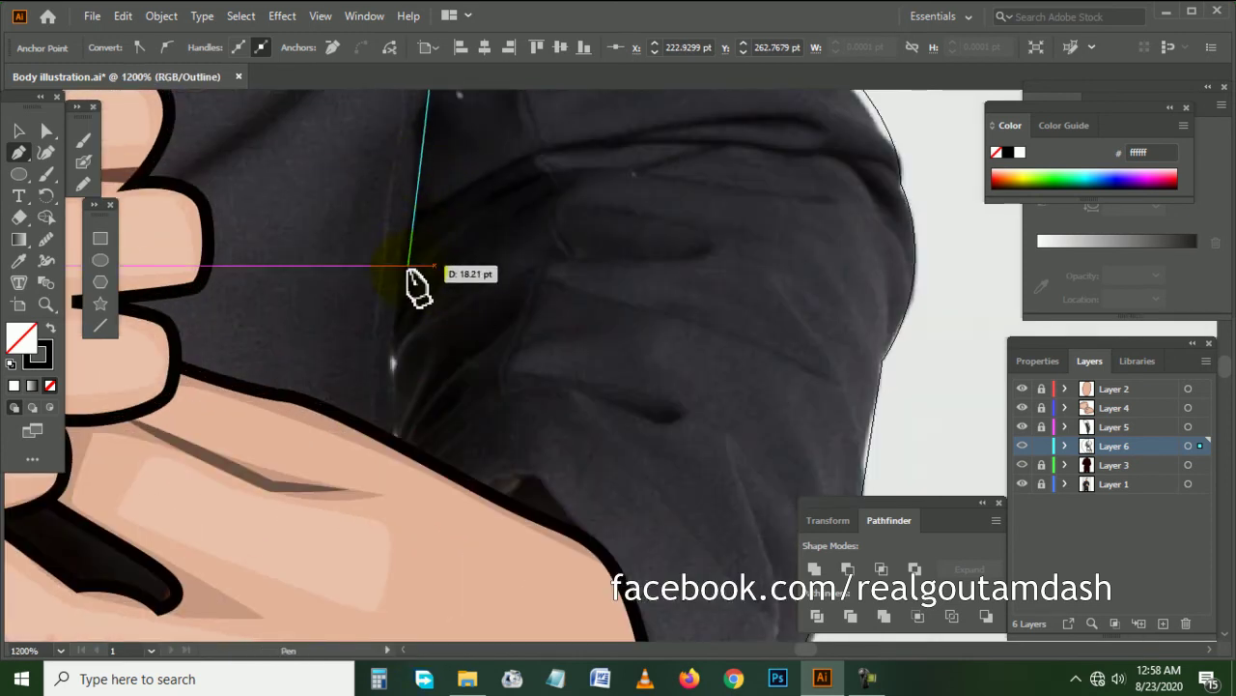
{"action": "scroll", "coordinate": [463, 310], "scroll_direction": "down", "scroll_amount": 2}
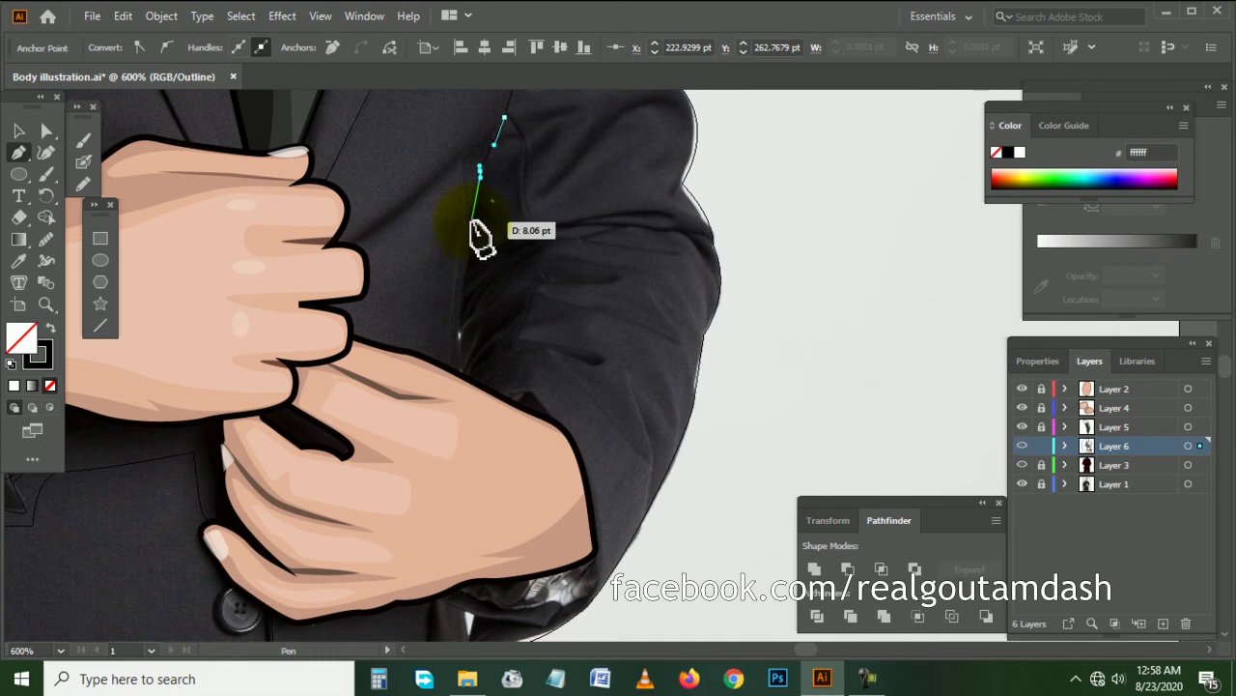
{"action": "left_click_drag", "start_coordinate": [465, 289], "coordinate": [462, 316]}
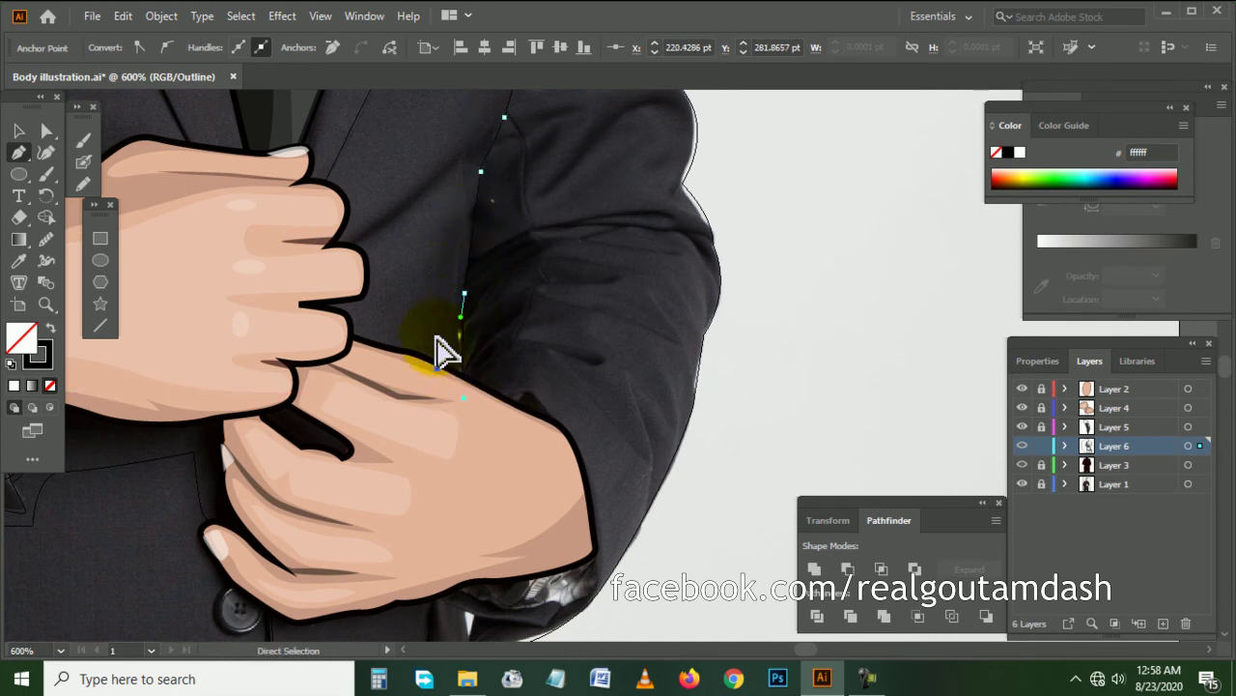
{"action": "left_click", "coordinate": [538, 358], "text": "ctrl"}
- Start a new crease path on the jacket edge and curve it down beside the hand
{"action": "scroll", "coordinate": [538, 358], "scroll_direction": "down", "scroll_amount": 1}
{"action": "scroll", "coordinate": [519, 343], "scroll_direction": "up", "scroll_amount": 1}
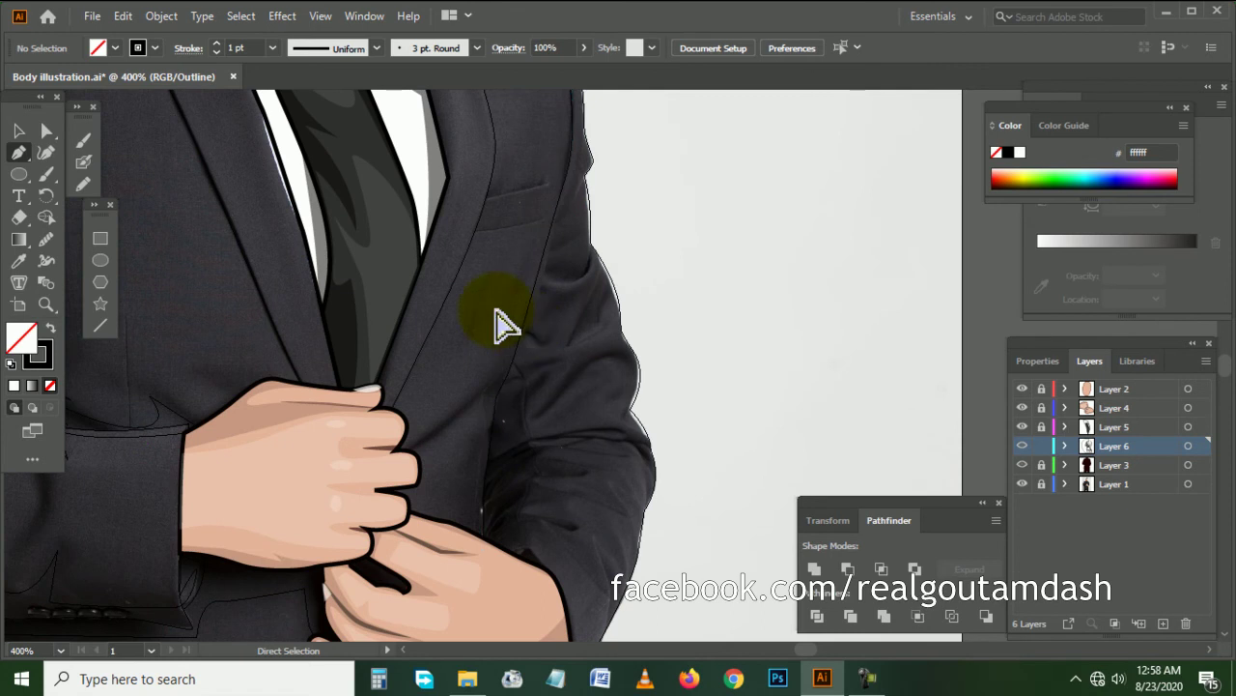
{"action": "scroll", "coordinate": [574, 276], "scroll_direction": "up", "scroll_amount": 2}
{"action": "scroll", "coordinate": [569, 309], "scroll_direction": "up", "scroll_amount": 1}
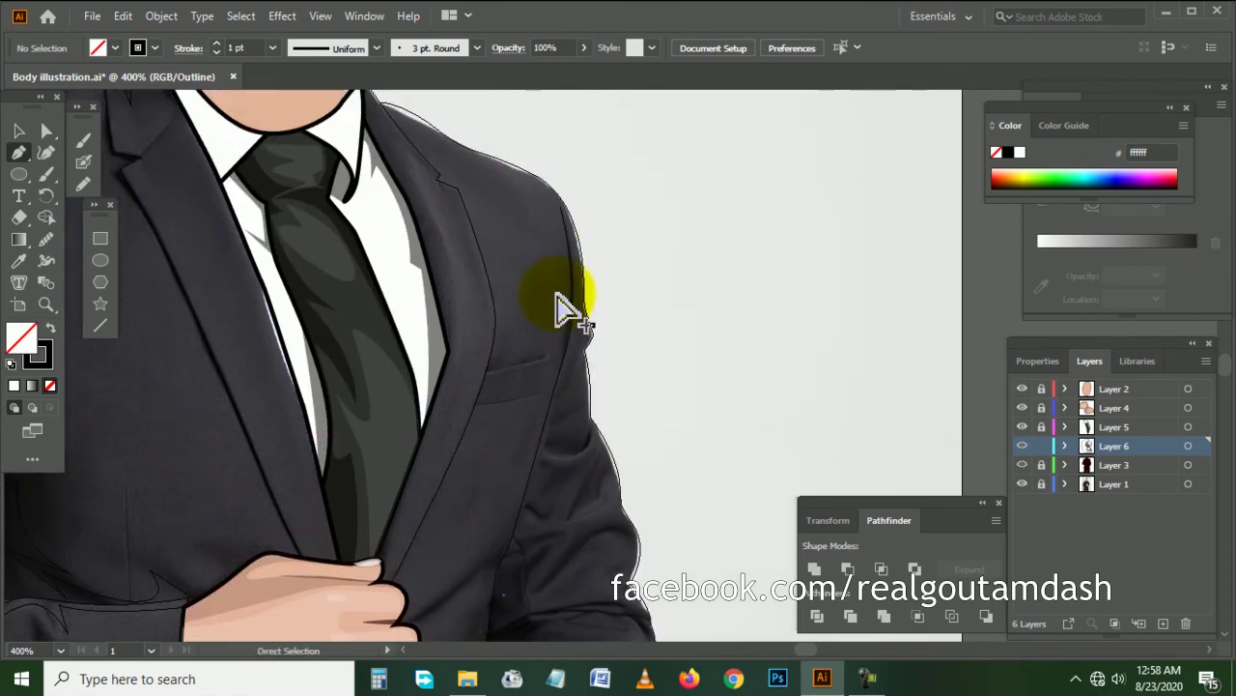
{"action": "scroll", "coordinate": [562, 311], "scroll_direction": "up", "scroll_amount": 1}
{"action": "left_click", "coordinate": [570, 284]}
{"action": "scroll", "coordinate": [578, 295], "scroll_direction": "down", "scroll_amount": 3}
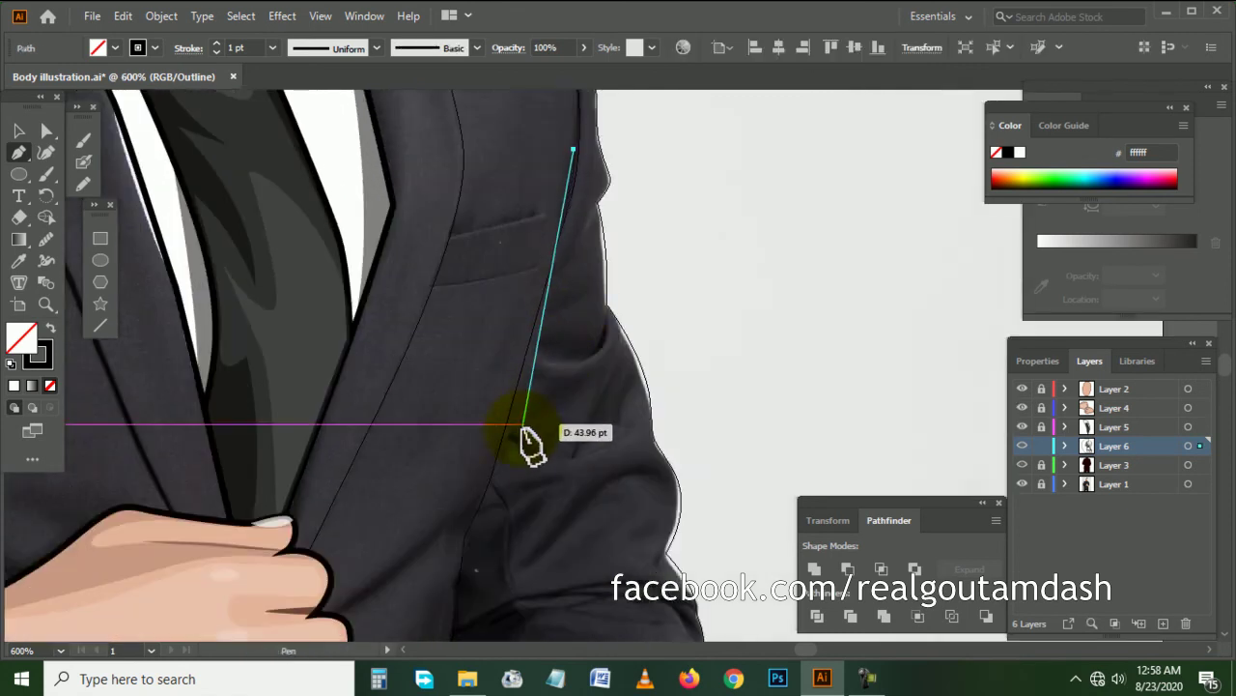
{"action": "left_click", "coordinate": [486, 477]}
{"action": "scroll", "coordinate": [483, 480], "scroll_direction": "down", "scroll_amount": 3}
{"action": "left_click", "coordinate": [290, 505]}
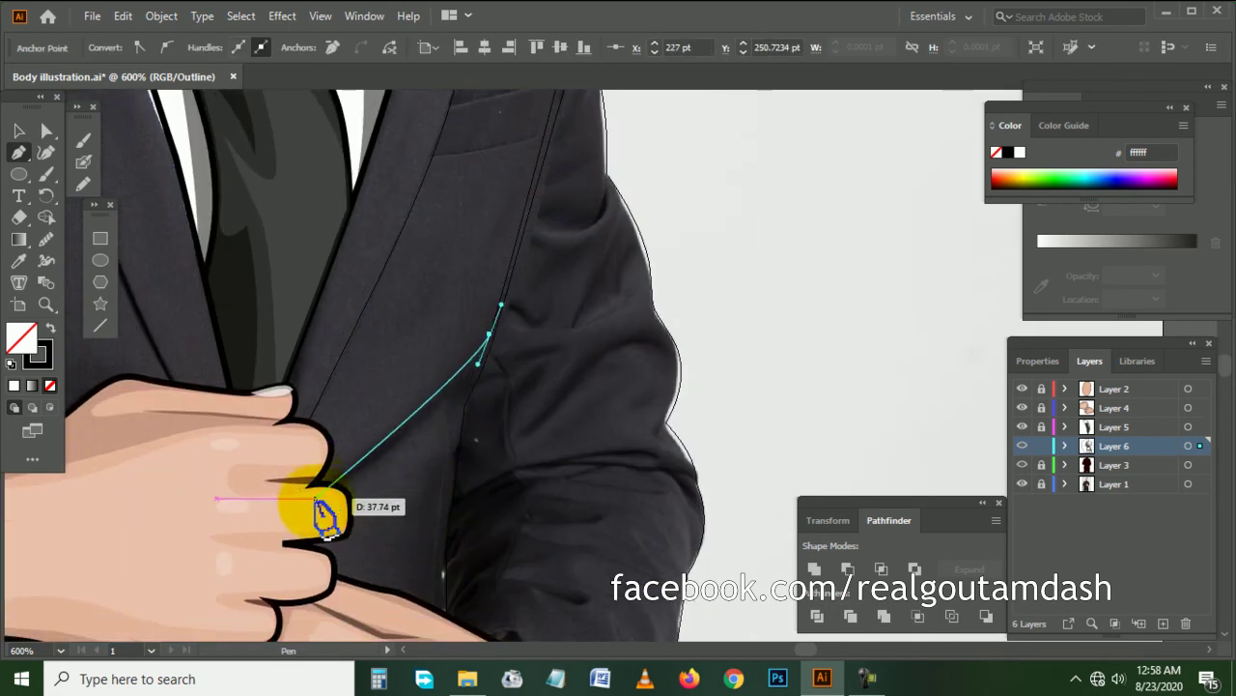
{"action": "mouse_move", "coordinate": [450, 405]}
{"action": "left_mouse_down"}
{"action": "mouse_move", "coordinate": [434, 424]}
{"action": "mouse_move", "coordinate": [437, 590]}
{"action": "left_mouse_up"}
{"action": "scroll", "coordinate": [450, 410], "scroll_direction": "down", "scroll_amount": 3}
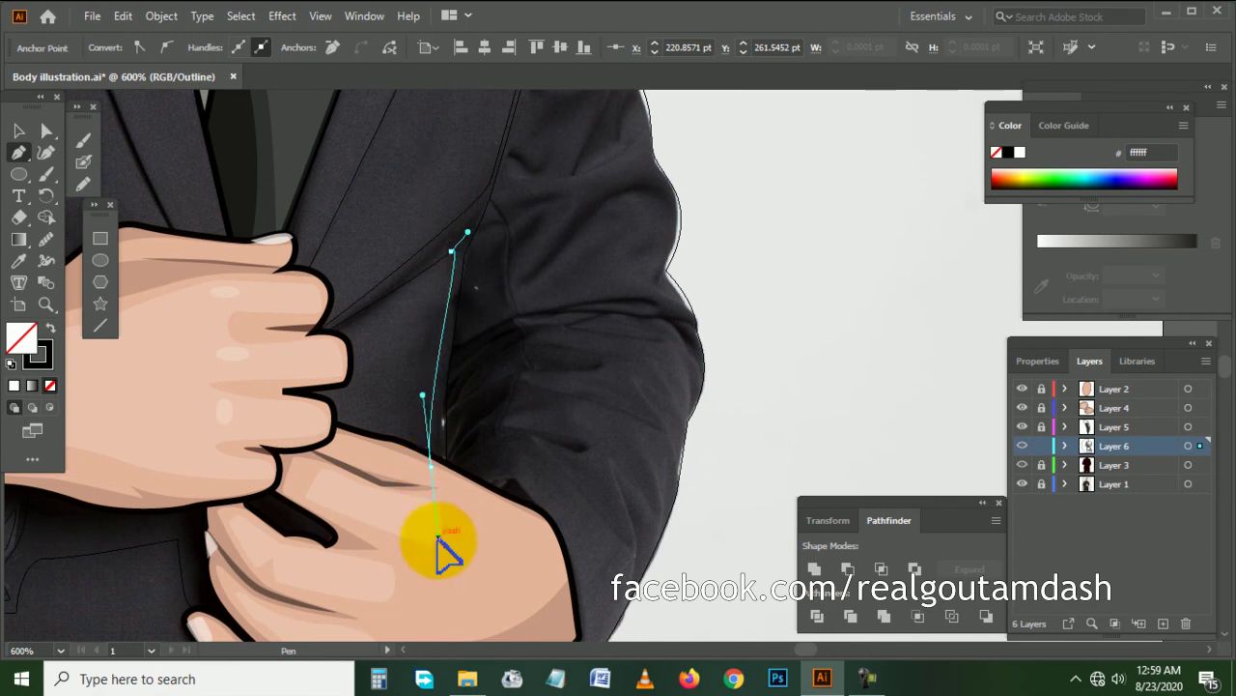
{"action": "key", "text": "ctrl+equal"}
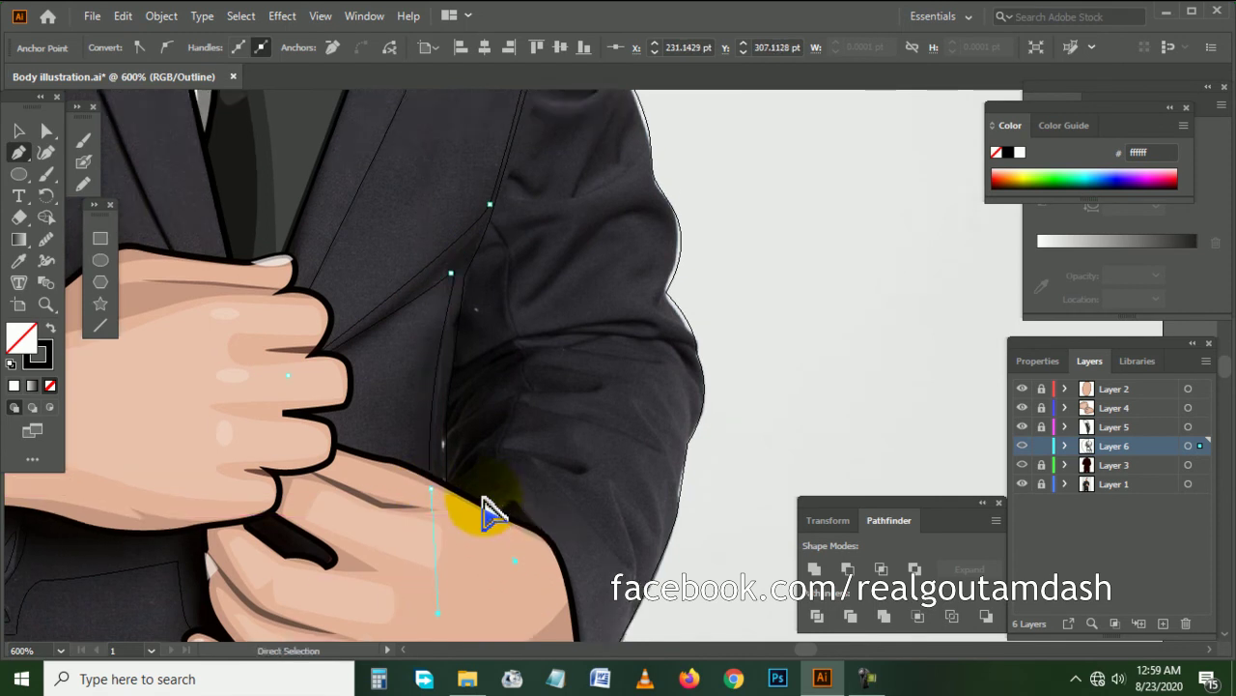
{"action": "mouse_move", "coordinate": [483, 500]}
{"action": "left_mouse_down"}
{"action": "mouse_move", "coordinate": [502, 512]}
{"action": "mouse_move", "coordinate": [524, 455]}
{"action": "left_mouse_up"}
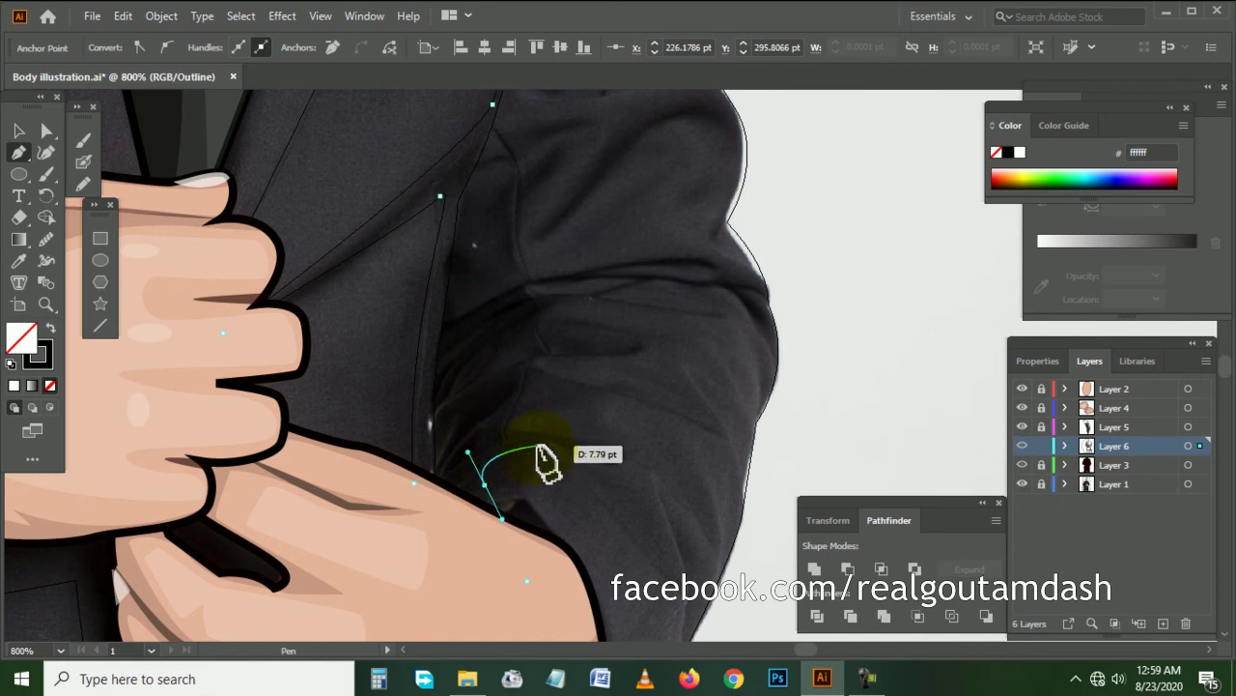
- Continue the crease path with curved anchors across the sleeve folds
{"action": "left_click_drag", "start_coordinate": [602, 464], "coordinate": [630, 464]}
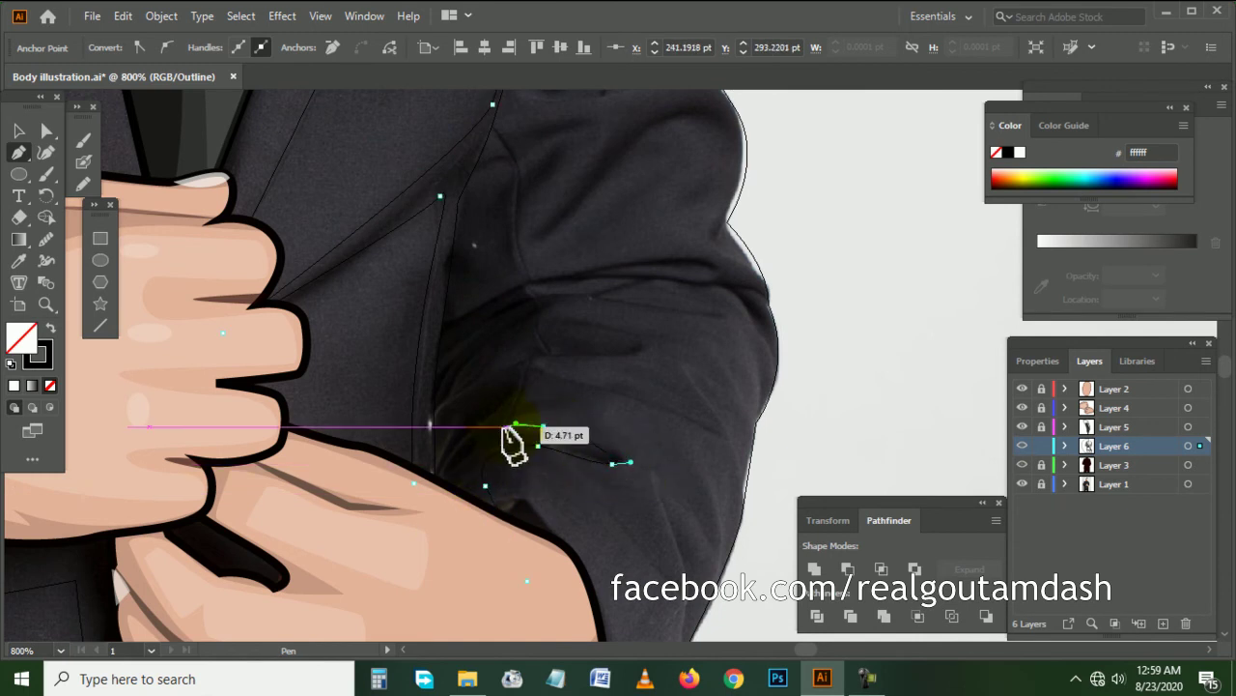
{"action": "left_click_drag", "start_coordinate": [563, 446], "coordinate": [605, 400]}
{"action": "left_click_drag", "start_coordinate": [521, 375], "coordinate": [488, 406]}
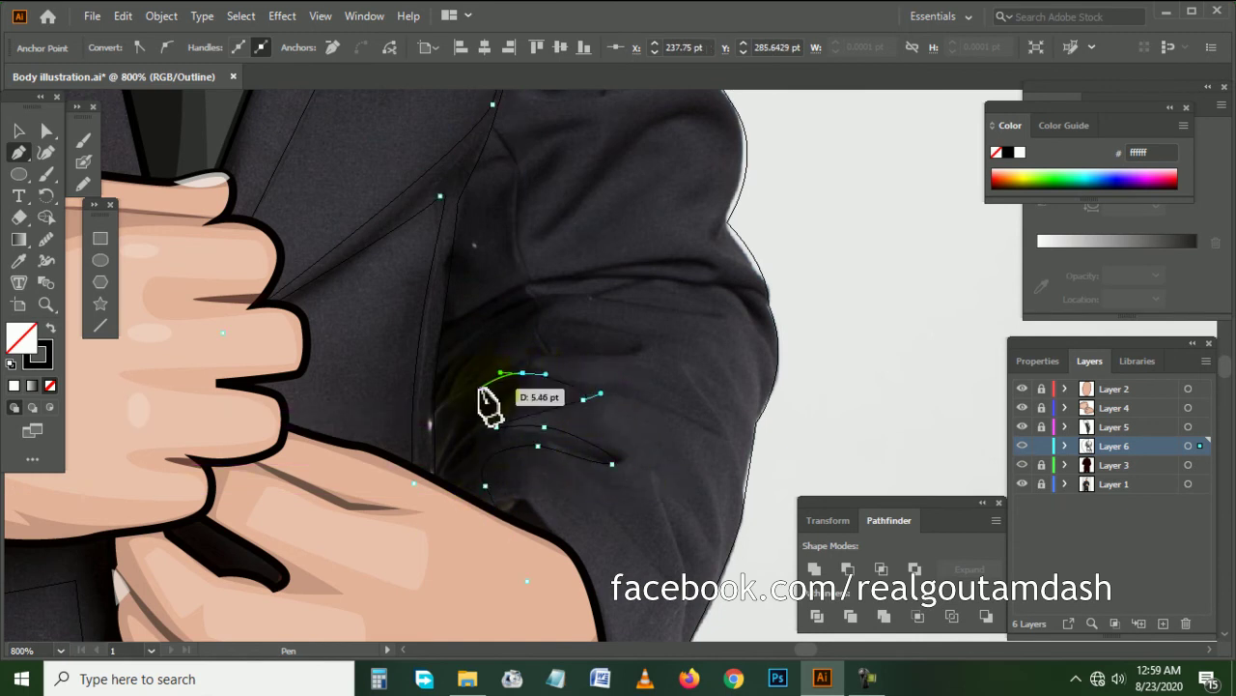
{"action": "left_click_drag", "start_coordinate": [529, 322], "coordinate": [559, 372]}
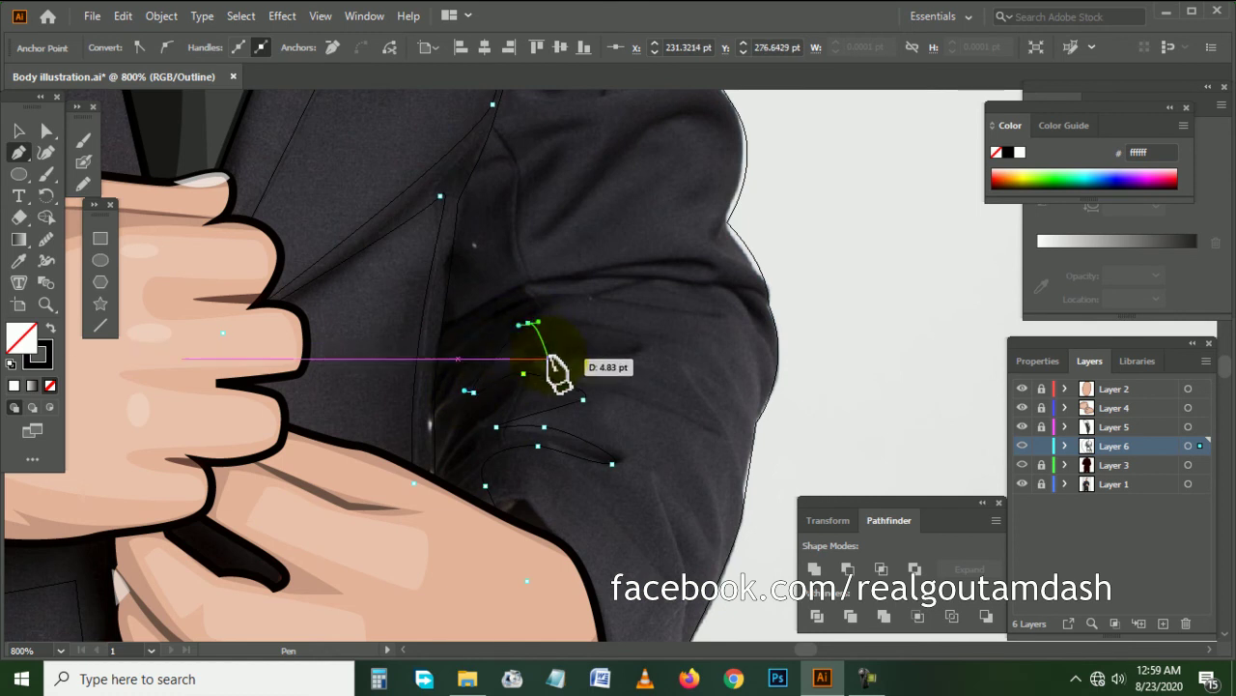
{"action": "scroll", "coordinate": [529, 340], "scroll_direction": "up", "scroll_amount": 1}
{"action": "key", "text": "ctrl"}
{"action": "left_click_drag", "start_coordinate": [512, 367], "coordinate": [521, 333]}
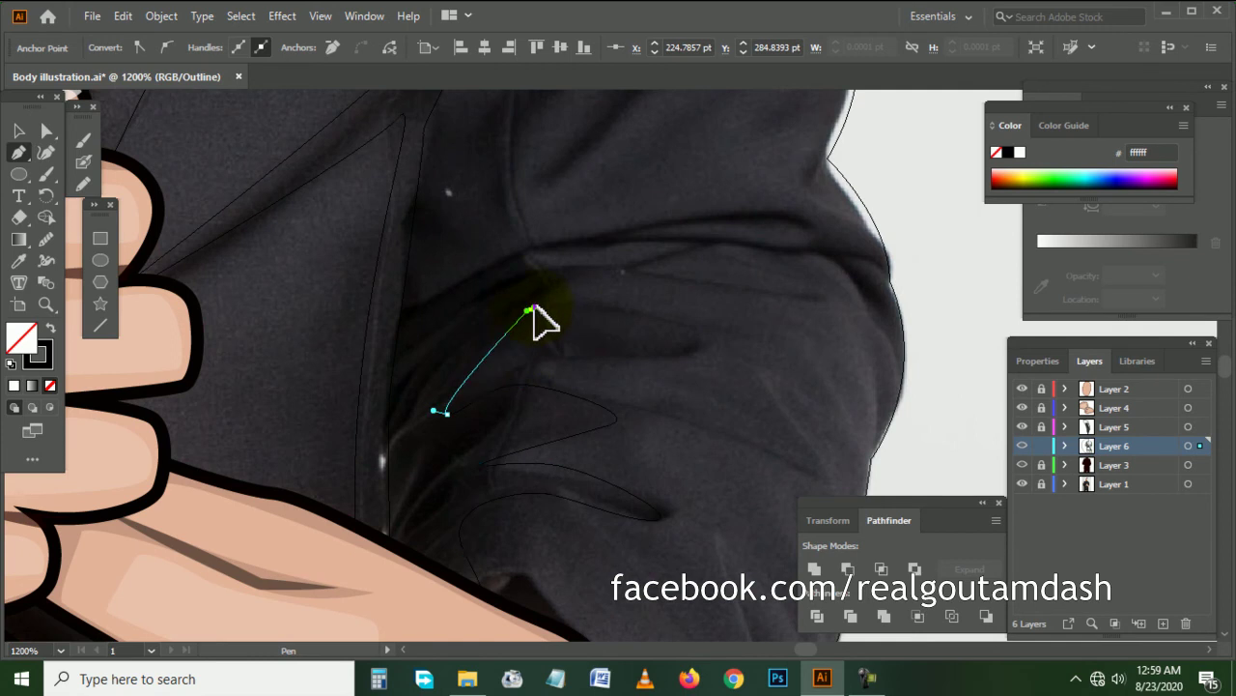
{"action": "left_click_drag", "start_coordinate": [592, 275], "coordinate": [599, 274]}
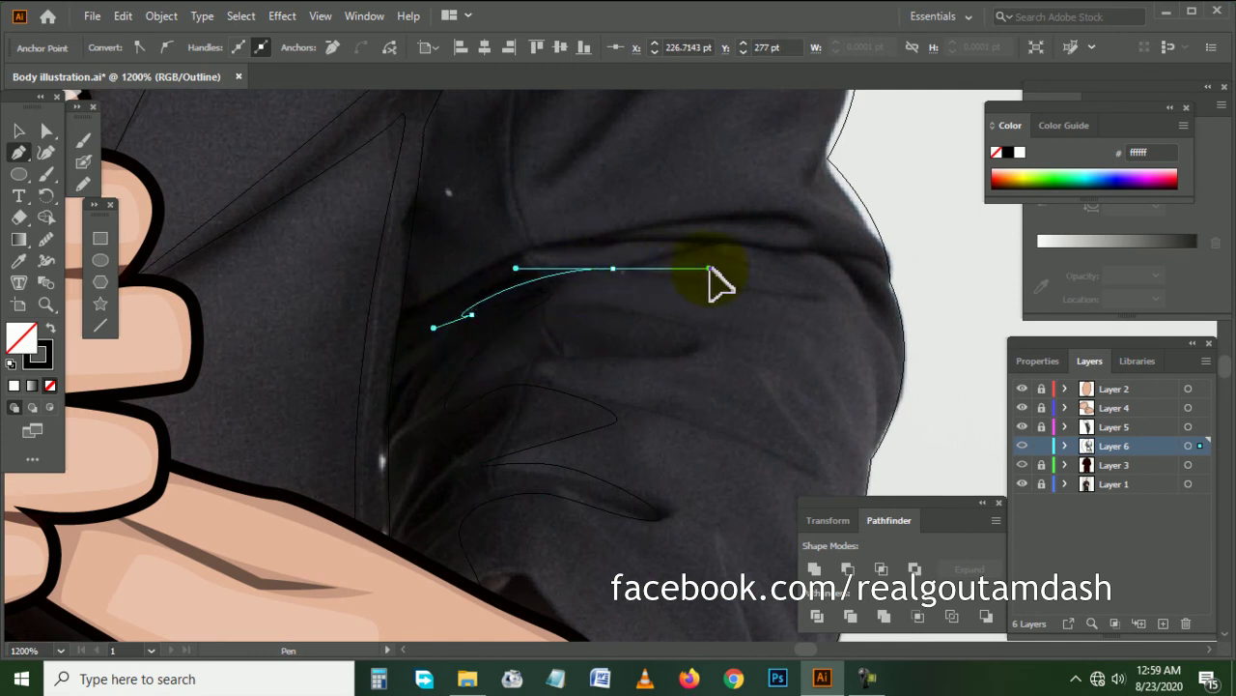
{"action": "scroll", "coordinate": [621, 282], "scroll_direction": "up", "scroll_amount": 2}
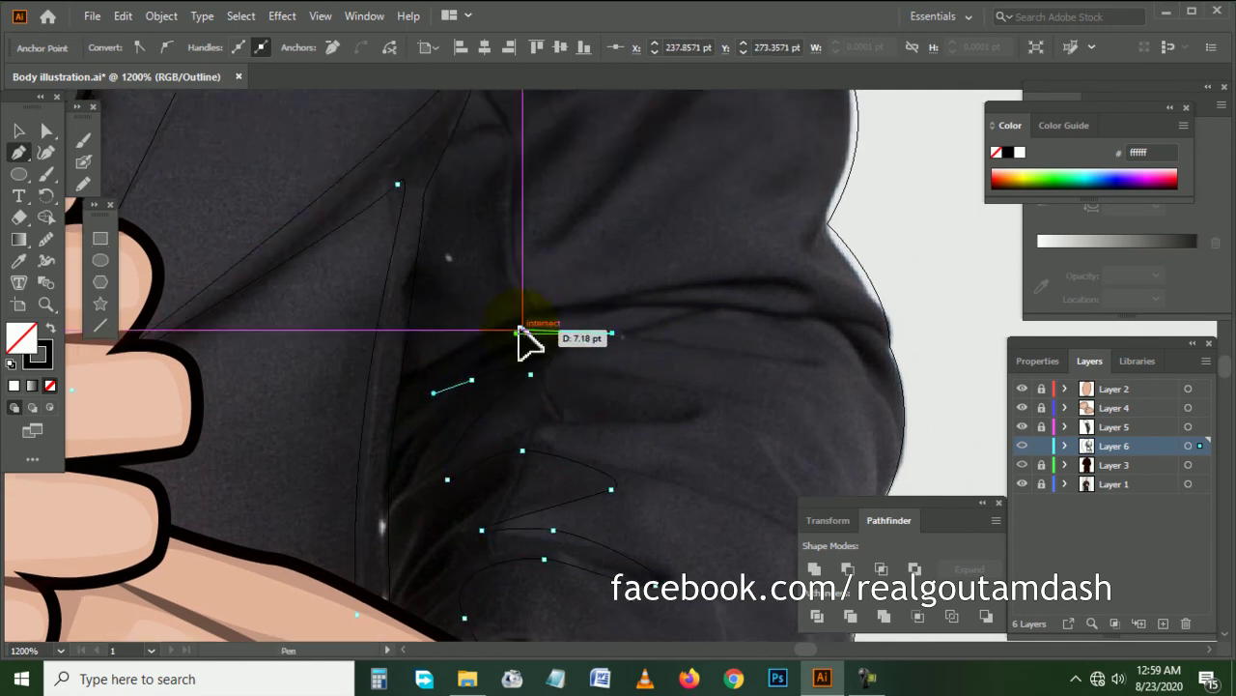
{"action": "left_click_drag", "start_coordinate": [679, 304], "coordinate": [760, 314]}
{"action": "left_click_drag", "start_coordinate": [612, 332], "coordinate": [623, 309]}
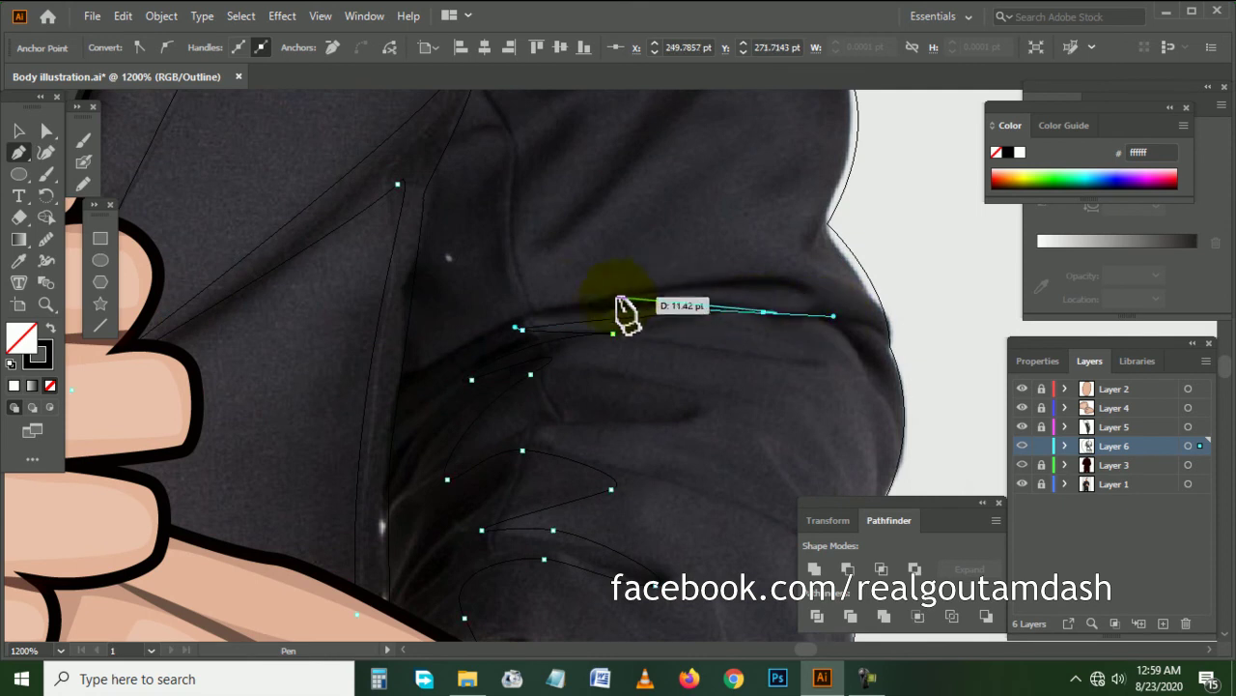
{"action": "left_click_drag", "start_coordinate": [435, 340], "coordinate": [451, 341]}
- Curve the crease path up toward the shoulder and close it at its start anchor
{"action": "scroll", "coordinate": [451, 341], "scroll_direction": "up", "scroll_amount": 4}
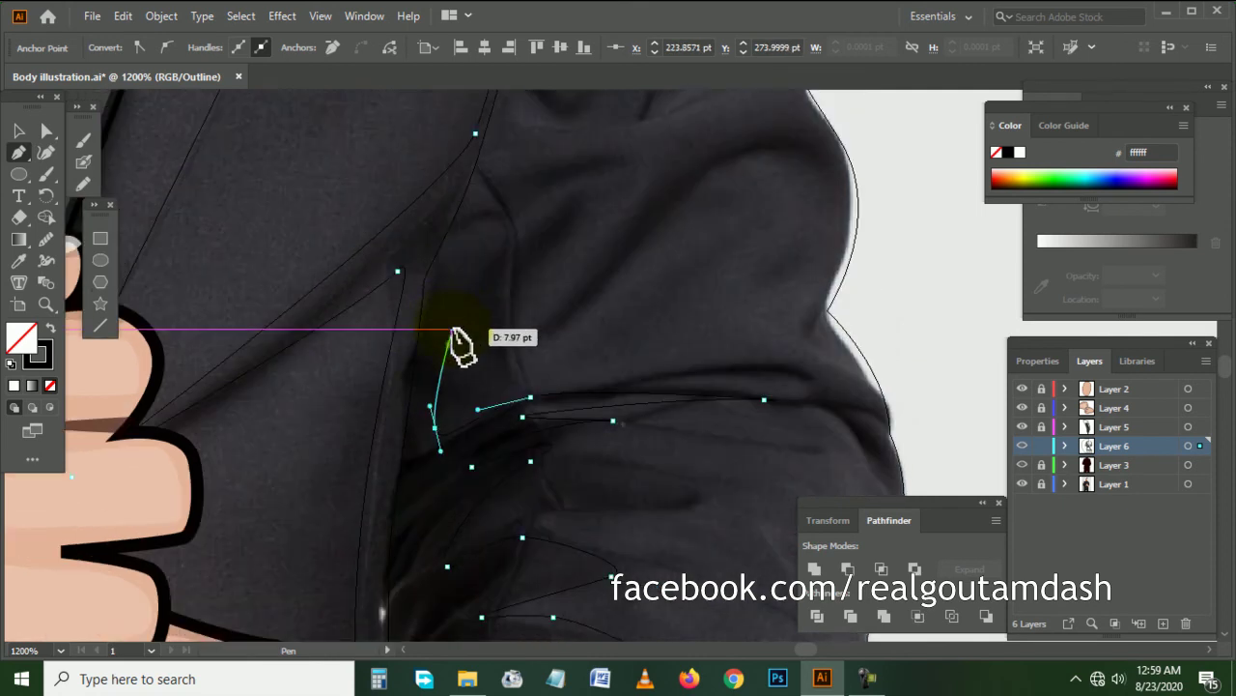
{"action": "left_click_drag", "start_coordinate": [526, 371], "coordinate": [560, 366]}
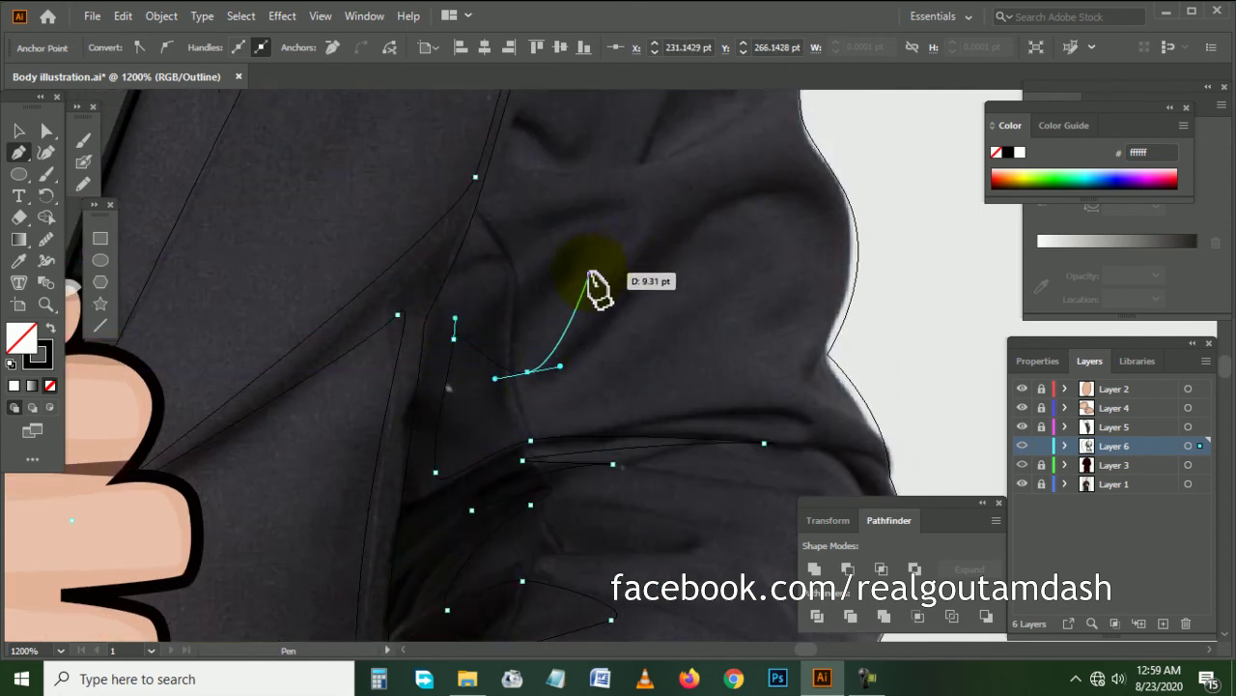
{"action": "left_click_drag", "start_coordinate": [464, 289], "coordinate": [474, 305]}
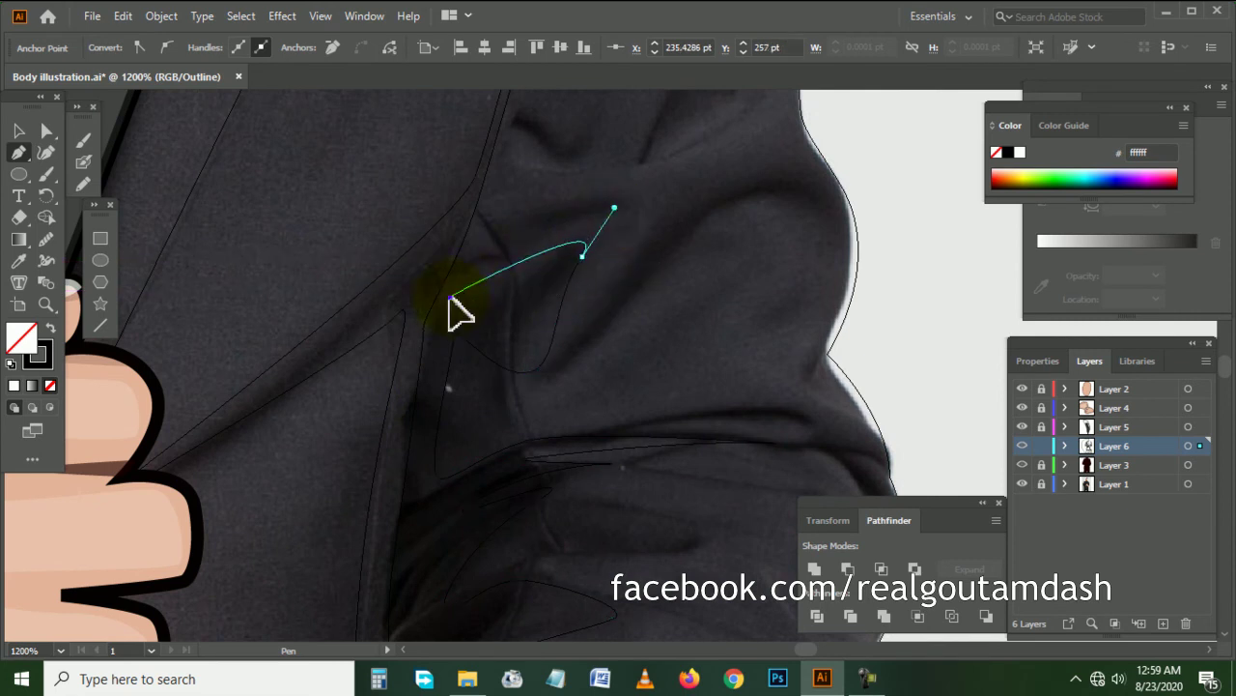
{"action": "scroll", "coordinate": [461, 311], "scroll_direction": "up", "scroll_amount": 3}
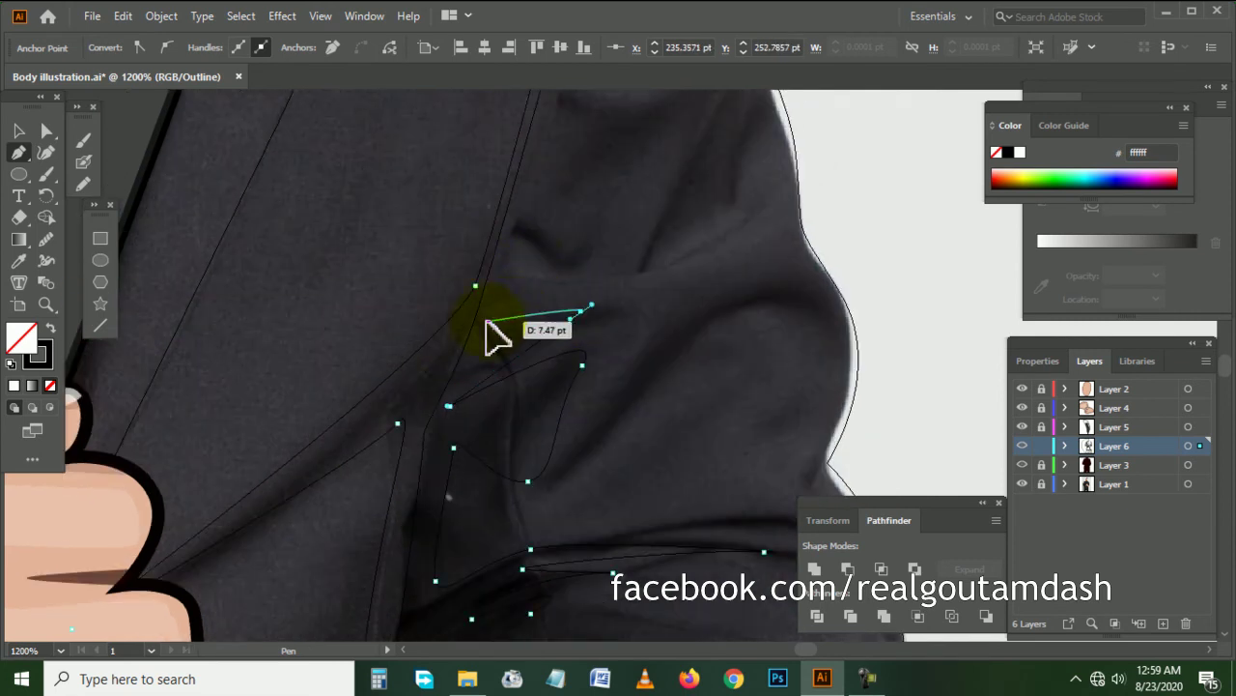
{"action": "scroll", "coordinate": [502, 309], "scroll_direction": "right", "scroll_amount": 3}
{"action": "scroll", "coordinate": [512, 290], "scroll_direction": "up", "scroll_amount": 3}
{"action": "left_click_drag", "start_coordinate": [488, 334], "coordinate": [497, 367]}
{"action": "scroll", "coordinate": [517, 348], "scroll_direction": "up", "scroll_amount": 3}
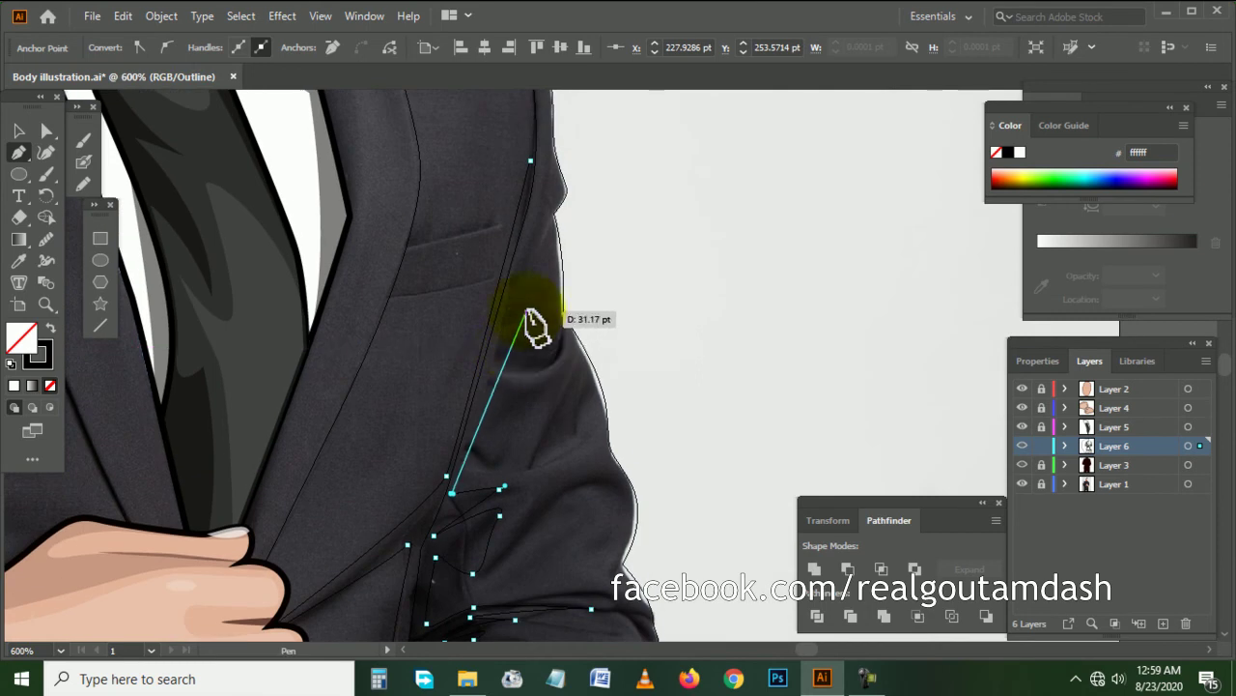
{"action": "left_click", "coordinate": [541, 171]}
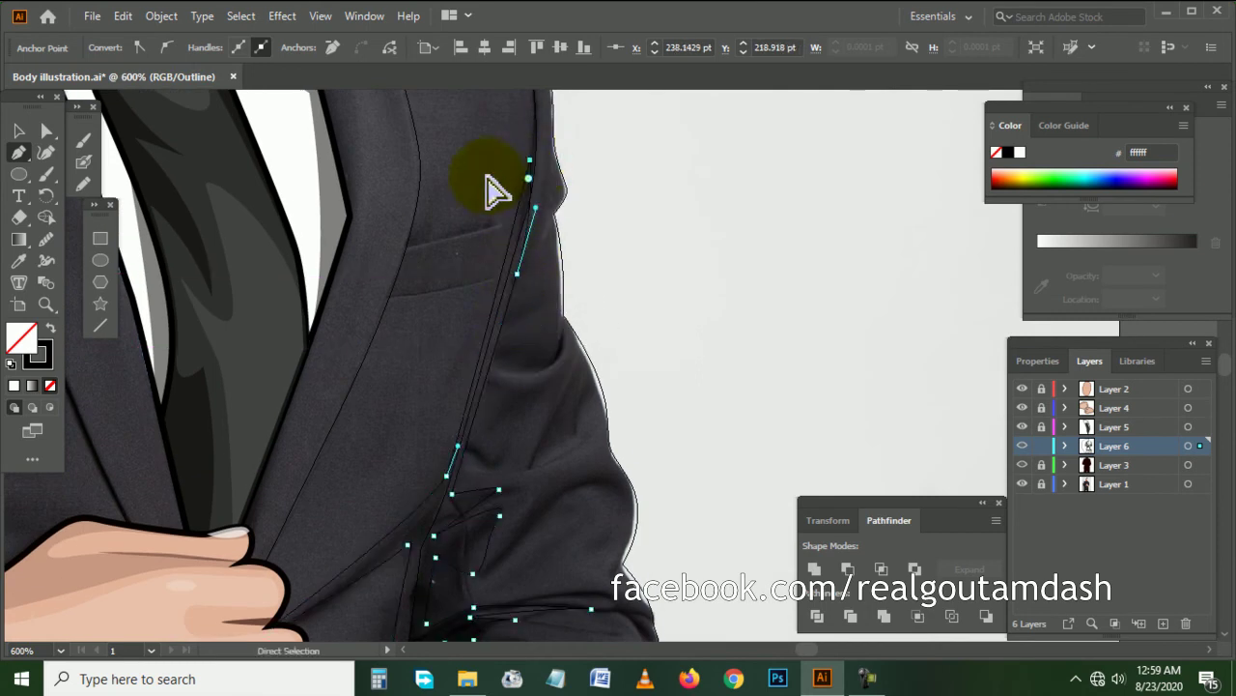
{"action": "left_click", "coordinate": [628, 298], "text": "ctrl"}
- Zoom in and draw a curved pen path from the jacket's underarm crease down its outer side
{"action": "key", "text": "ctrl+plus"}
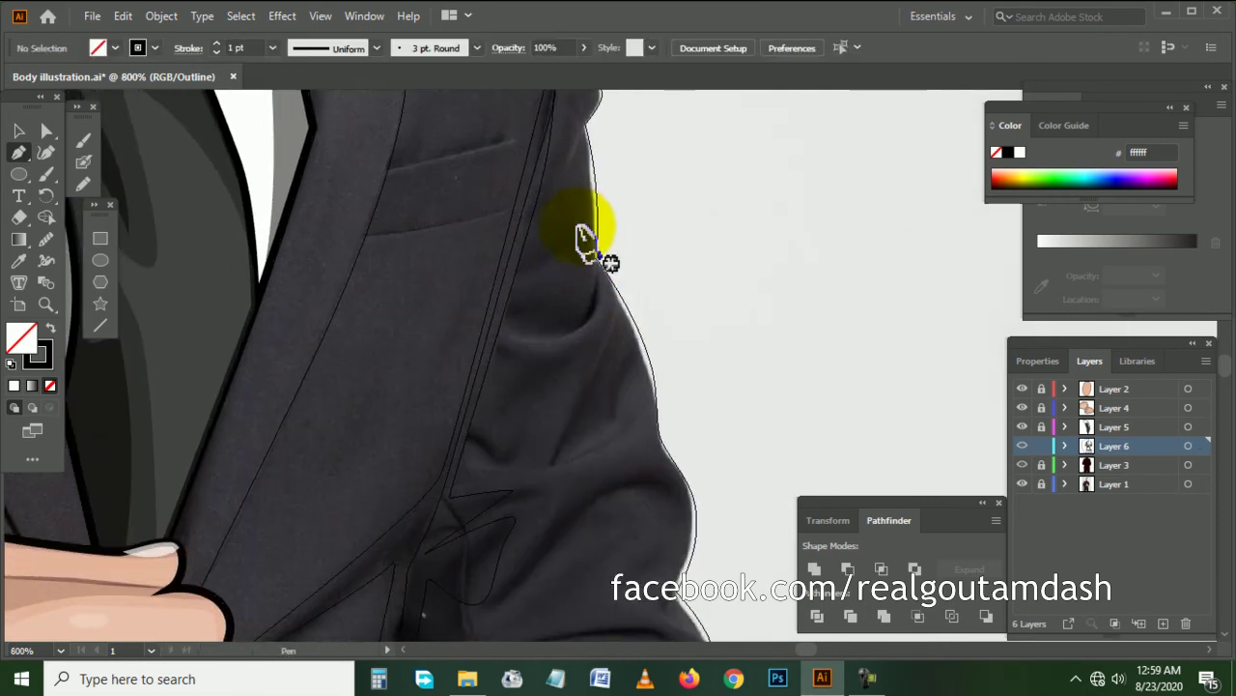
{"action": "left_click_drag", "start_coordinate": [585, 302], "coordinate": [587, 432]}
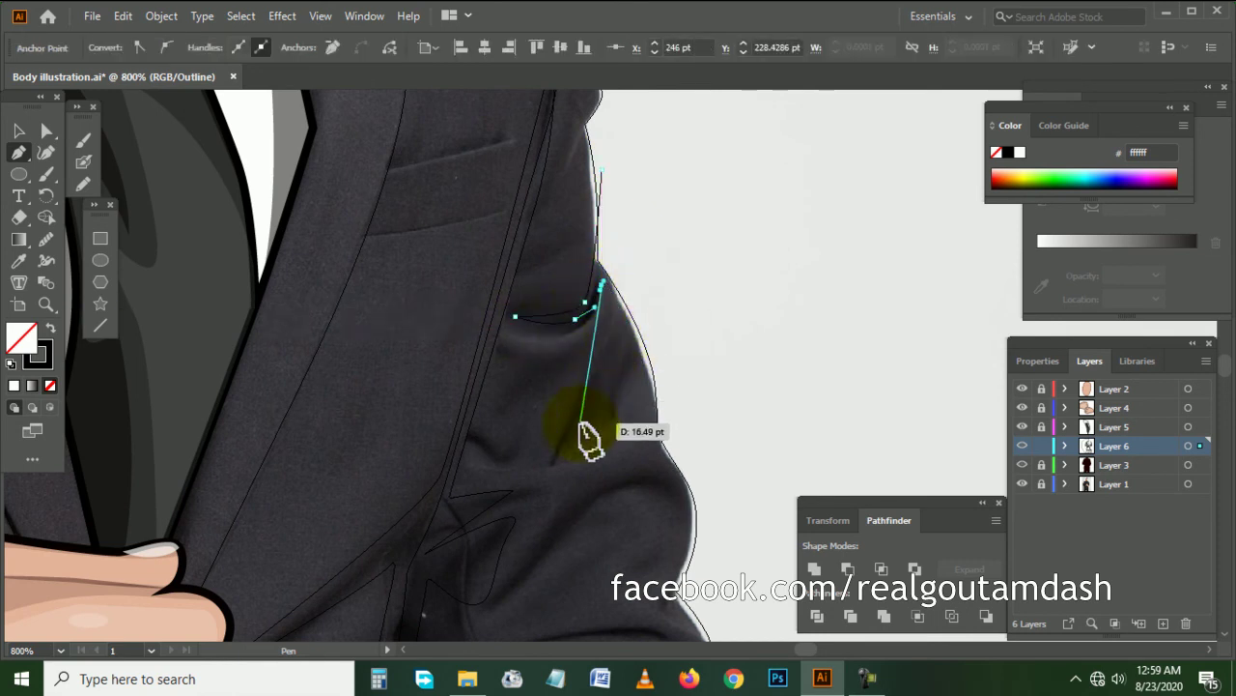
{"action": "left_click_drag", "start_coordinate": [559, 488], "coordinate": [516, 544]}
{"action": "mouse_move", "coordinate": [592, 398]}
{"action": "left_mouse_down"}
{"action": "mouse_move", "coordinate": [623, 352]}
{"action": "mouse_move", "coordinate": [652, 422]}
{"action": "mouse_move", "coordinate": [586, 493]}
{"action": "left_mouse_up"}
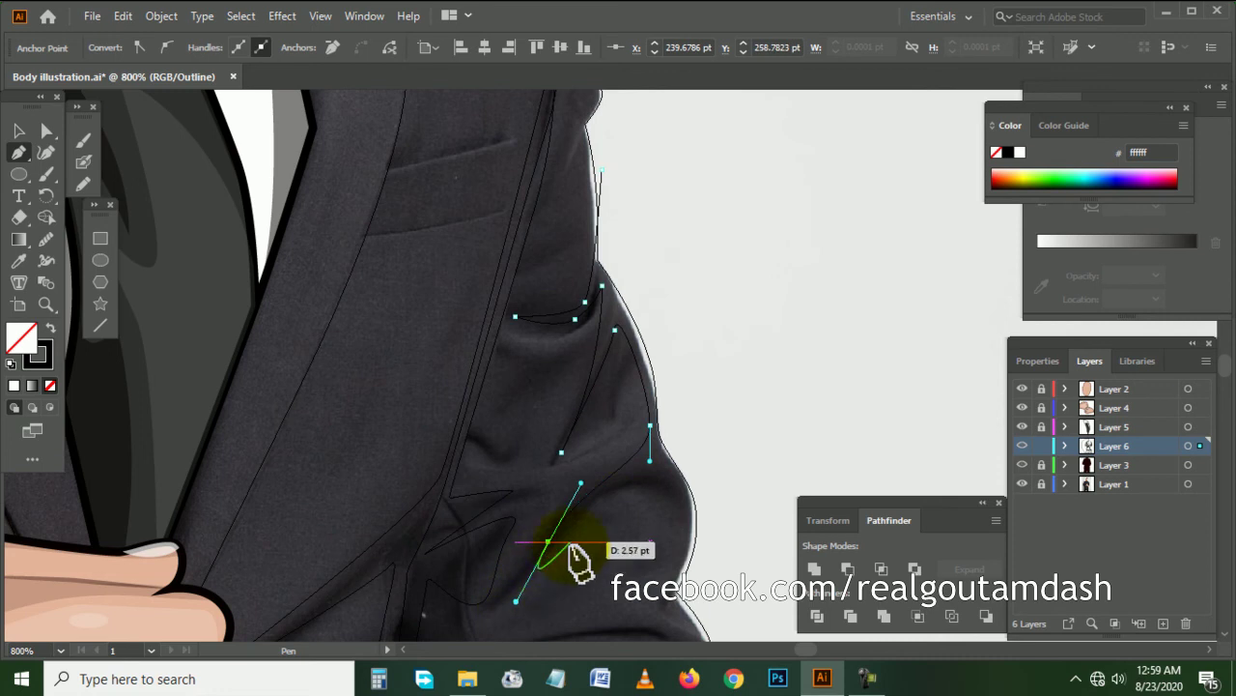
- Trace a second curved pen path along the bulge below it
{"action": "scroll", "coordinate": [635, 497], "scroll_direction": "down", "scroll_amount": 5}
{"action": "left_click_drag", "start_coordinate": [642, 377], "coordinate": [694, 392]}
{"action": "left_click_drag", "start_coordinate": [662, 490], "coordinate": [663, 501]}
{"action": "scroll", "coordinate": [677, 497], "scroll_direction": "down", "scroll_amount": 5}
{"action": "scroll", "coordinate": [710, 454], "scroll_direction": "up", "scroll_amount": 1, "text": "alt"}
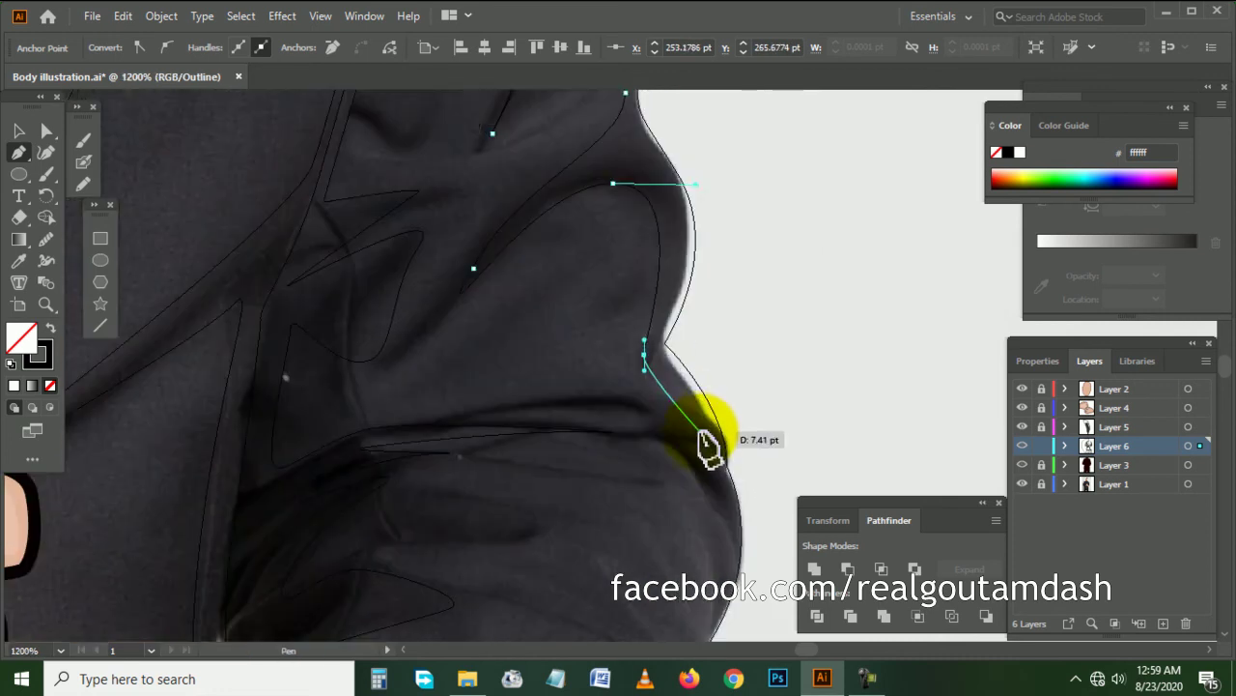
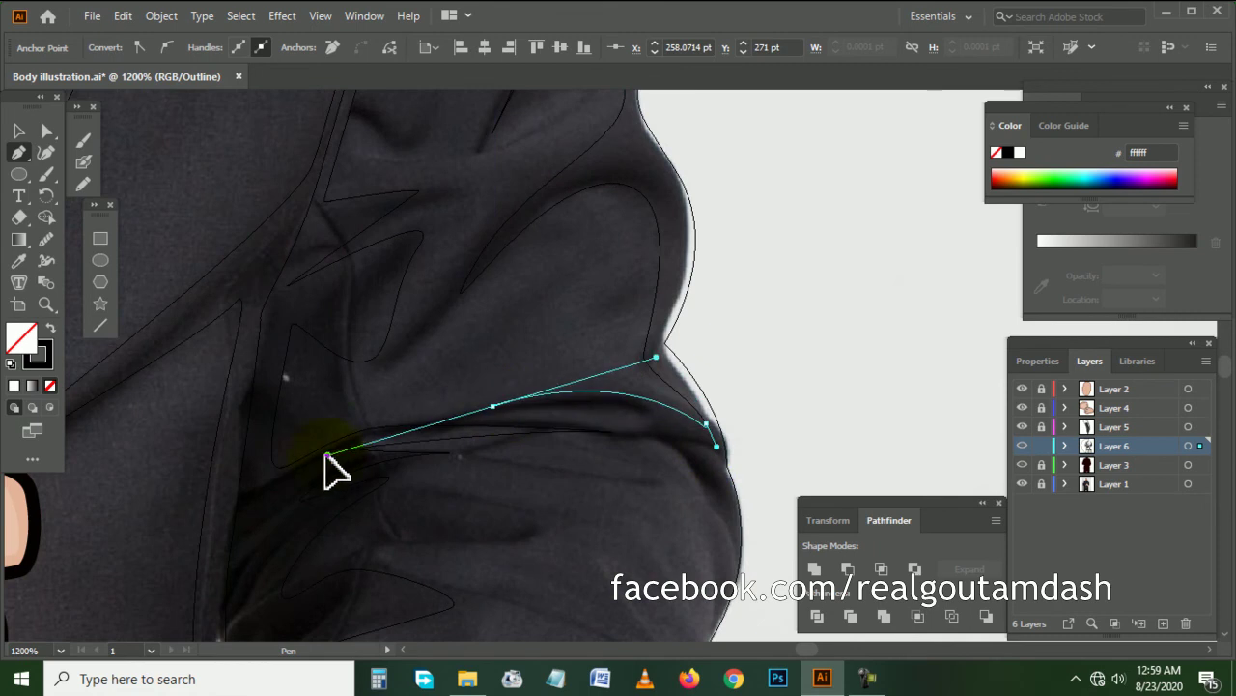
- Bend the new Pen path along the jacket fold and adjust its last curve
{"action": "left_click_drag", "start_coordinate": [684, 437], "coordinate": [790, 504]}
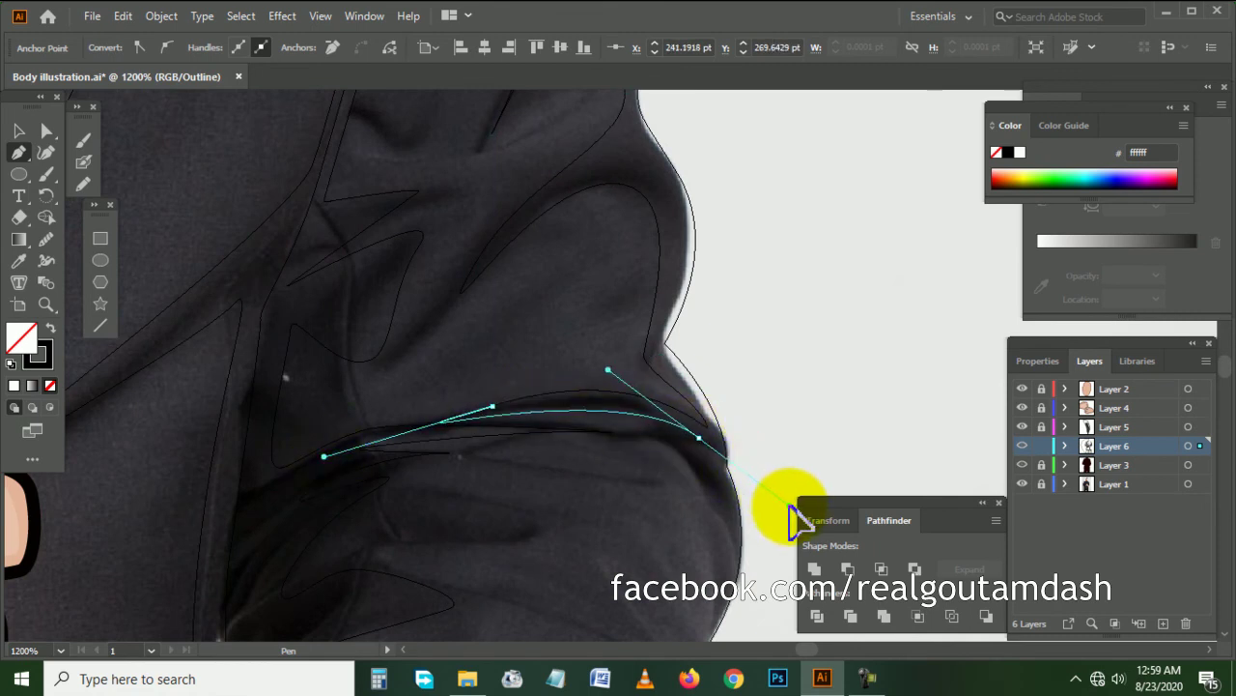
{"action": "left_click_drag", "start_coordinate": [700, 436], "coordinate": [610, 435]}
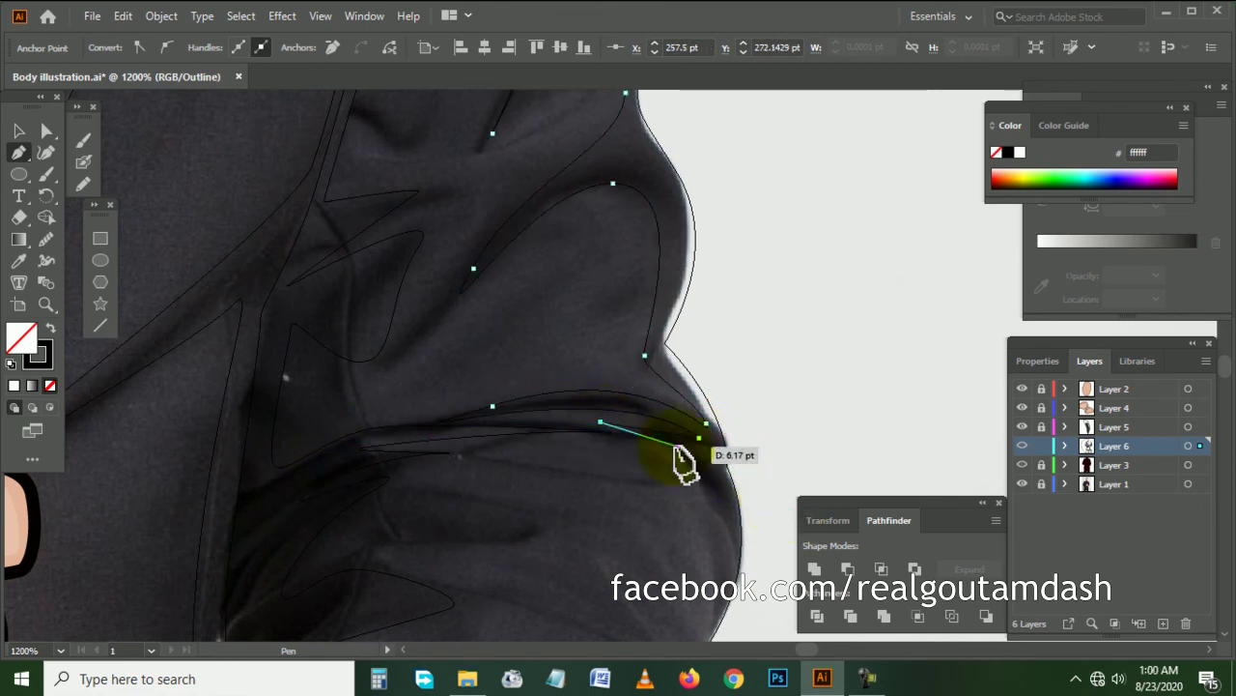
{"action": "mouse_move", "coordinate": [720, 505]}
{"action": "left_mouse_down"}
{"action": "mouse_move", "coordinate": [725, 425]}
{"action": "mouse_move", "coordinate": [696, 488]}
{"action": "mouse_move", "coordinate": [645, 401]}
{"action": "mouse_move", "coordinate": [657, 394]}
{"action": "left_mouse_up"}
{"action": "scroll", "coordinate": [740, 541], "scroll_direction": "down", "scroll_amount": 3}
{"action": "scroll", "coordinate": [725, 425], "scroll_direction": "down", "scroll_amount": 2}
{"action": "scroll", "coordinate": [701, 473], "scroll_direction": "down", "scroll_amount": 3}
{"action": "scroll", "coordinate": [657, 396], "scroll_direction": "down", "scroll_amount": 3}
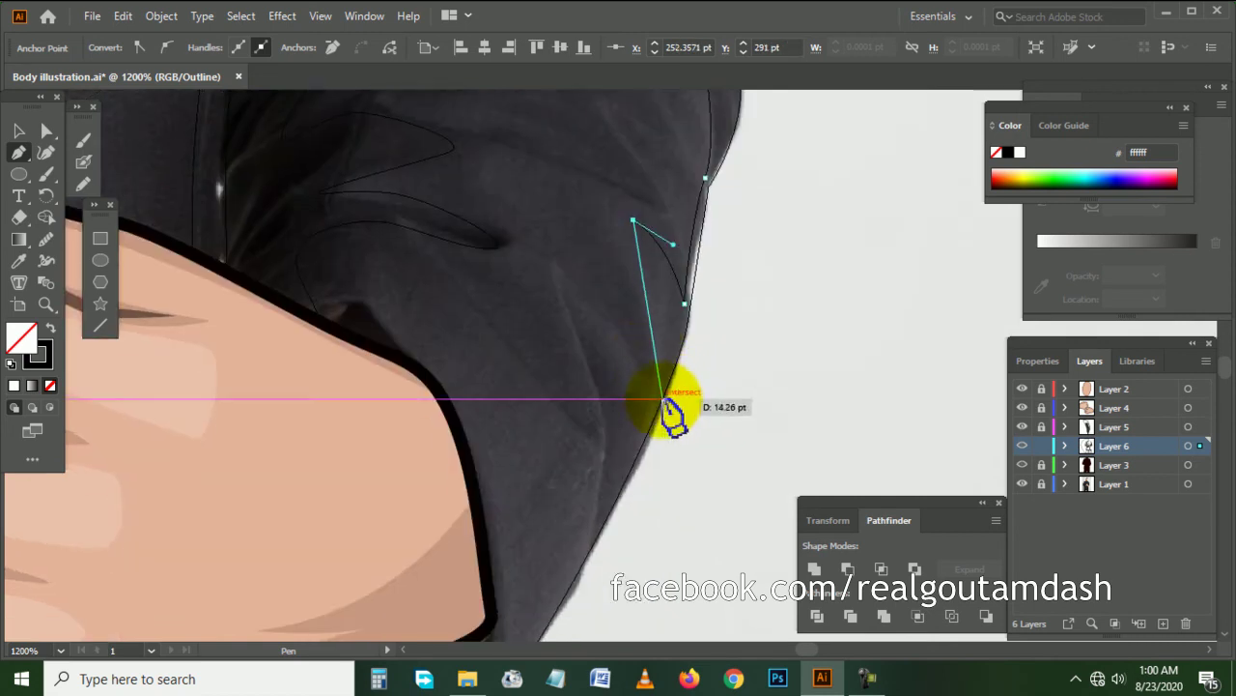
- Continue the outline down the sleeve edge with corner and curved anchors
{"action": "left_click_drag", "start_coordinate": [637, 463], "coordinate": [644, 454]}
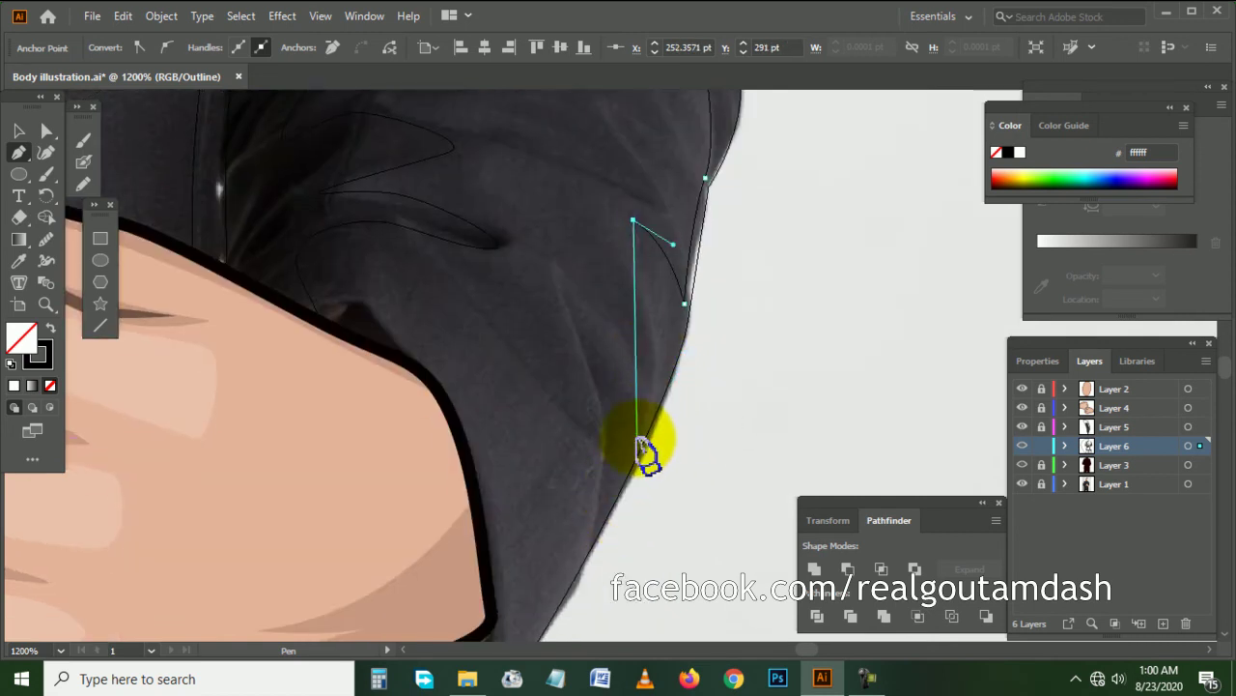
{"action": "left_click", "coordinate": [612, 494]}
{"action": "left_click_drag", "start_coordinate": [572, 301], "coordinate": [513, 235]}
{"action": "left_click", "coordinate": [570, 300]}
{"action": "scroll", "coordinate": [607, 325], "scroll_direction": "down", "scroll_amount": 2}
{"action": "scroll", "coordinate": [601, 358], "scroll_direction": "down", "scroll_amount": 2}
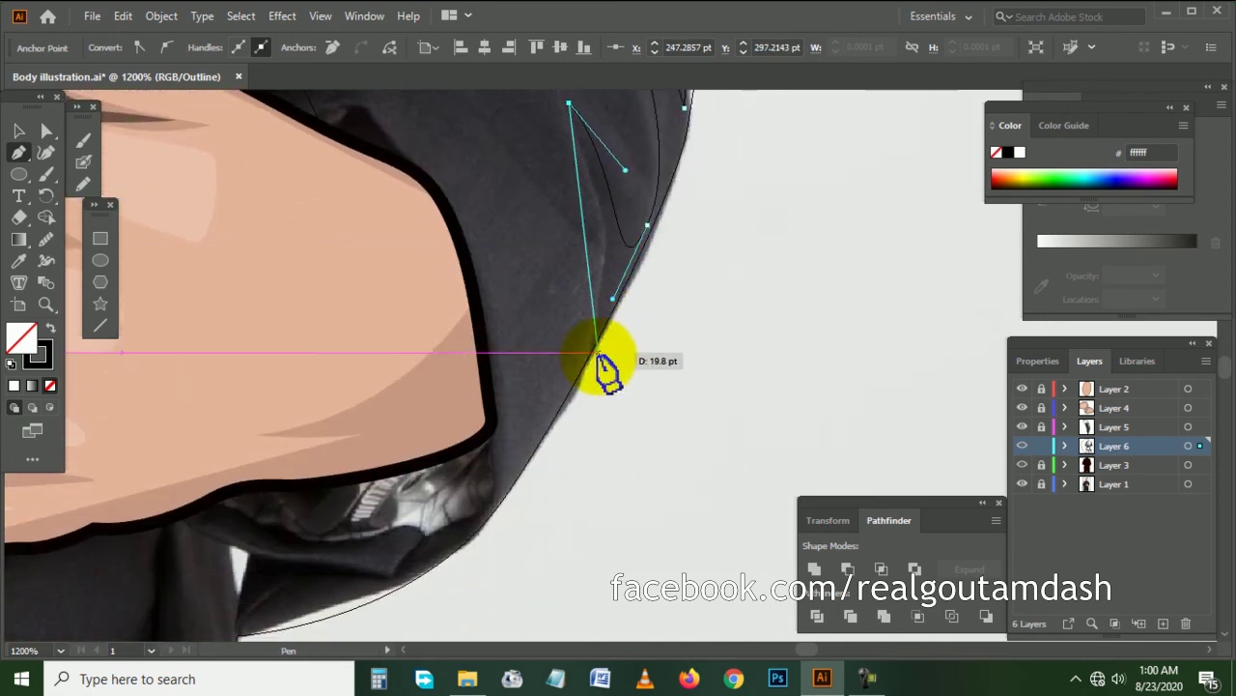
{"action": "scroll", "coordinate": [731, 387], "scroll_direction": "down", "scroll_amount": 2}
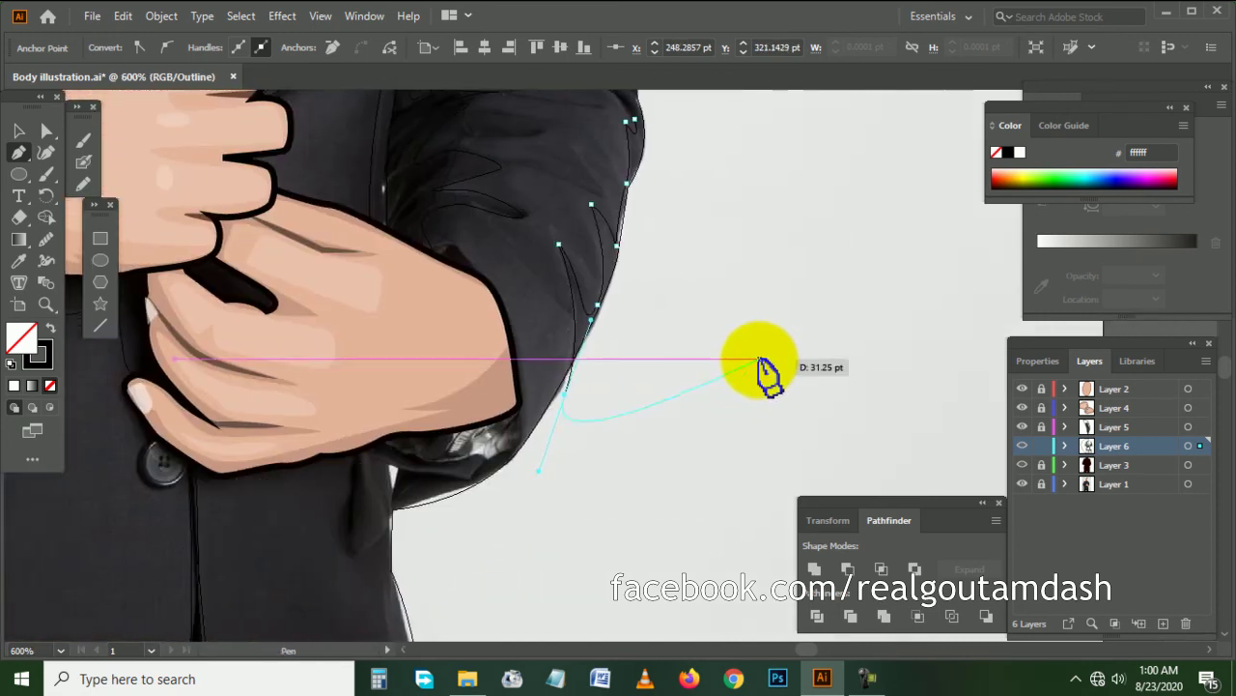
{"action": "scroll", "coordinate": [787, 372], "scroll_direction": "down", "scroll_amount": 2}
- Curve the path around the sleeve contour, then begin a new outline along the cuff underside
{"action": "left_click_drag", "start_coordinate": [837, 359], "coordinate": [814, 211]}
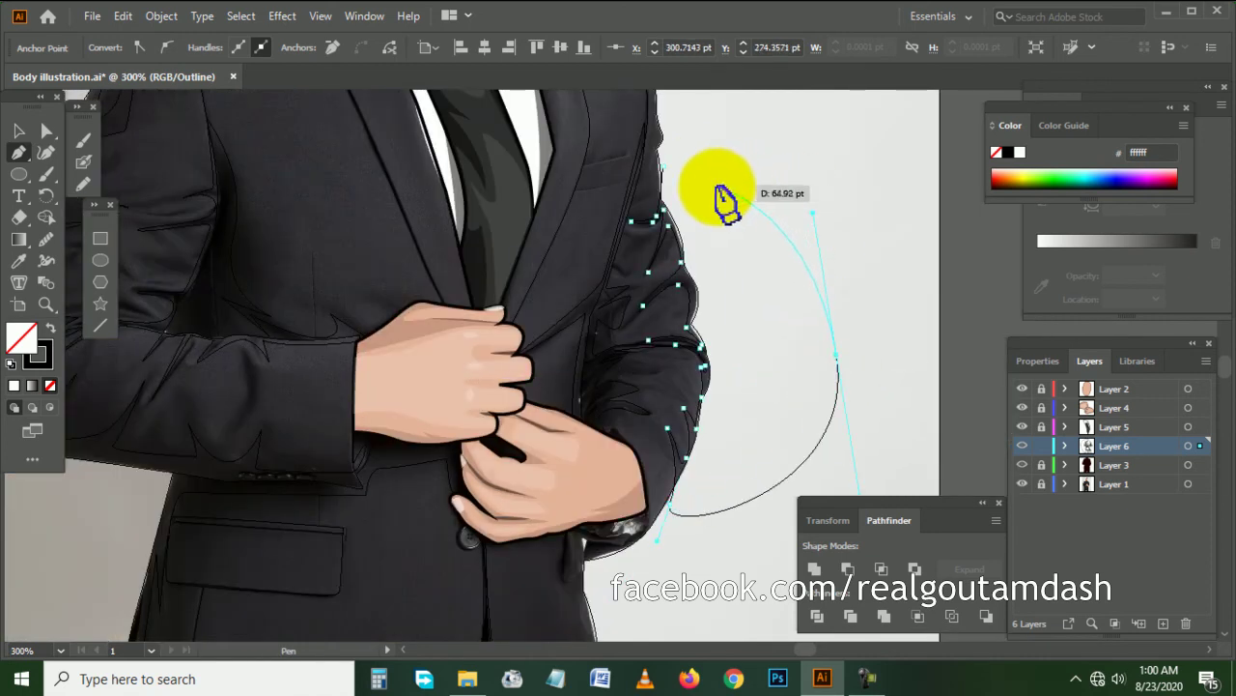
{"action": "scroll", "coordinate": [687, 163], "scroll_direction": "up", "scroll_amount": 3}
{"action": "left_click_drag", "start_coordinate": [677, 193], "coordinate": [635, 192]}
{"action": "scroll", "coordinate": [681, 240], "scroll_direction": "down", "scroll_amount": 3}
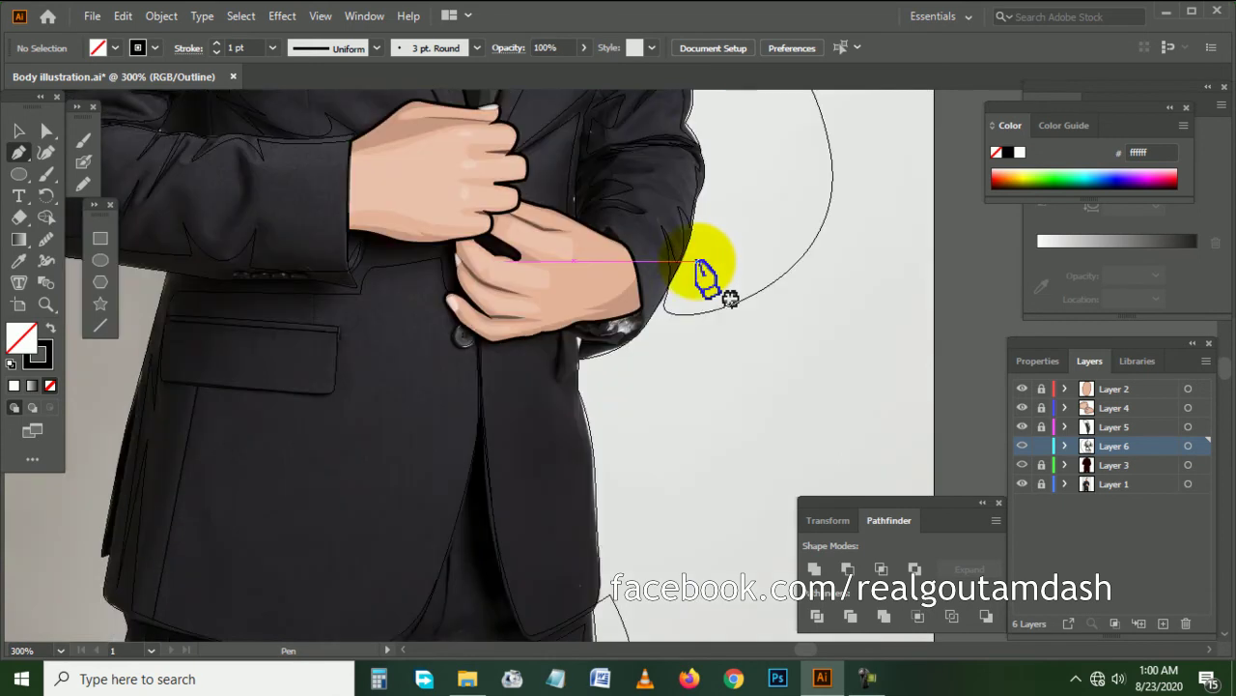
{"action": "scroll", "coordinate": [657, 351], "scroll_direction": "up", "scroll_amount": 2}
{"action": "scroll", "coordinate": [626, 353], "scroll_direction": "up", "scroll_amount": 1}
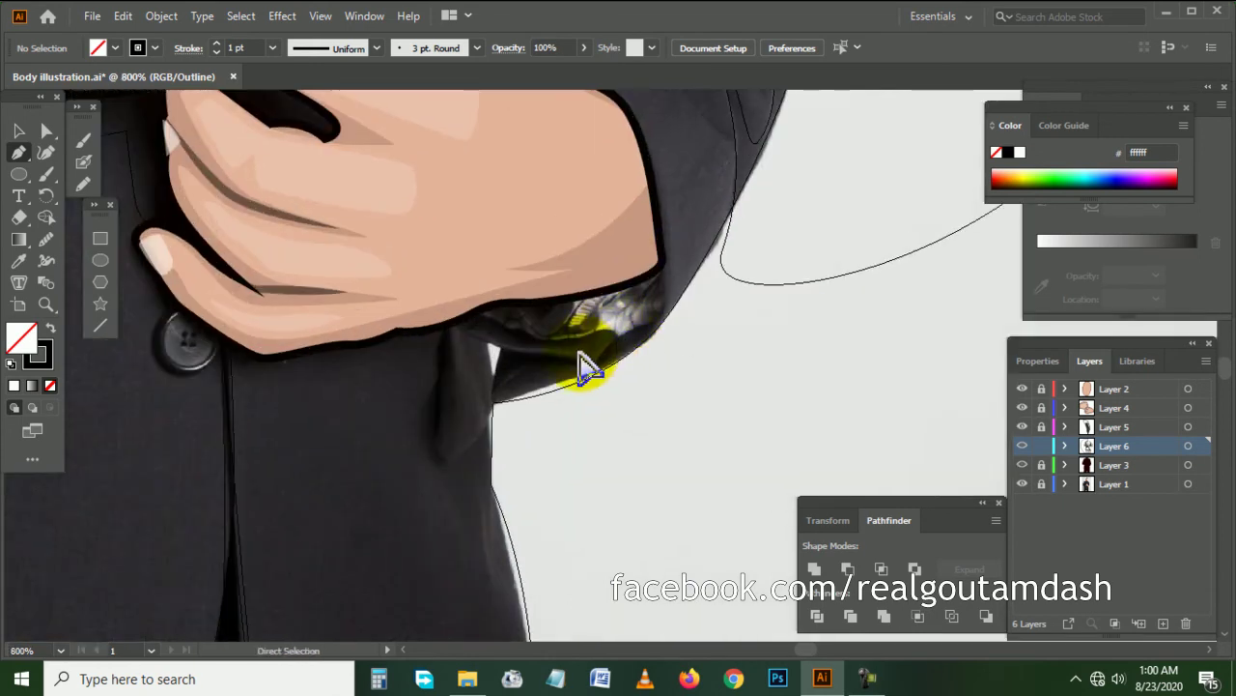
{"action": "scroll", "coordinate": [587, 367], "scroll_direction": "left", "scroll_amount": 2}
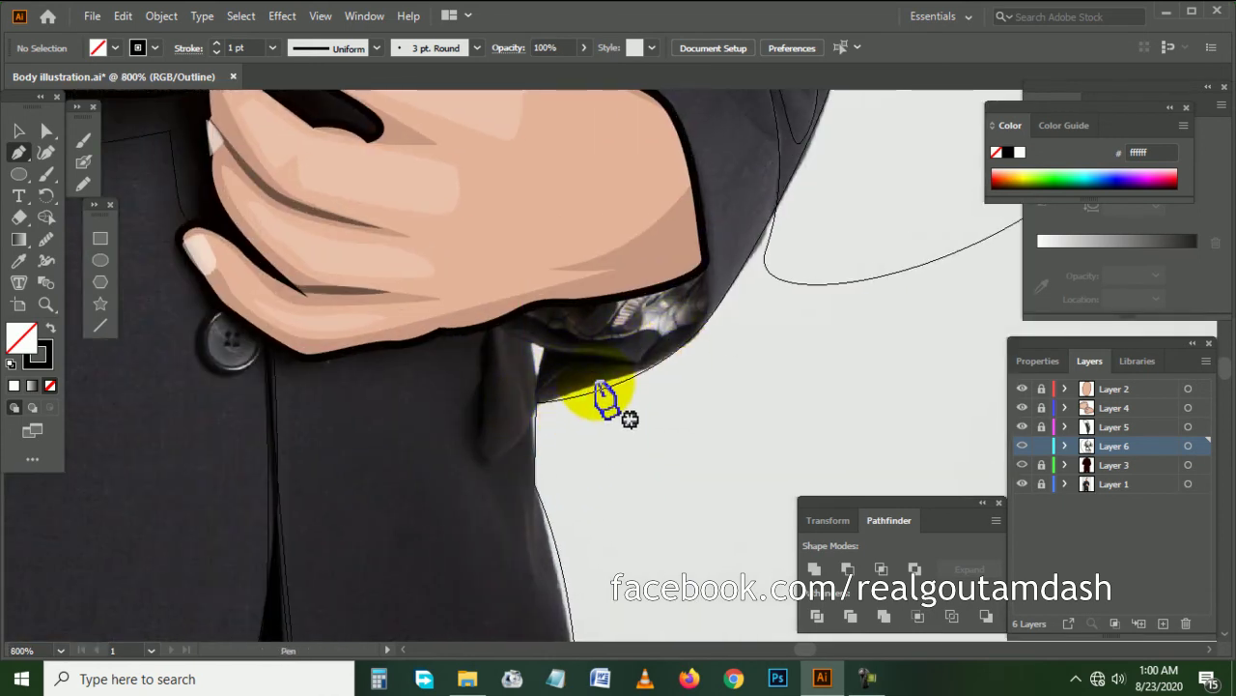
{"action": "scroll", "coordinate": [708, 263], "scroll_direction": "up", "scroll_amount": 2}
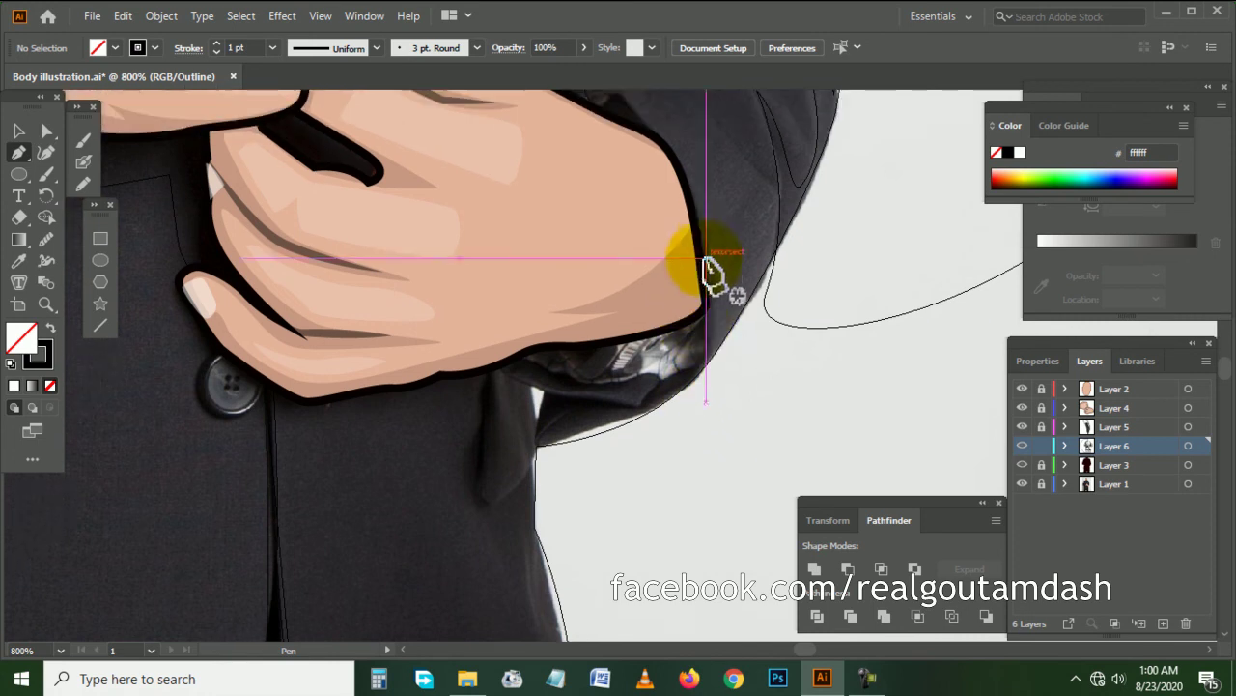
{"action": "left_click_drag", "start_coordinate": [710, 268], "coordinate": [730, 321]}
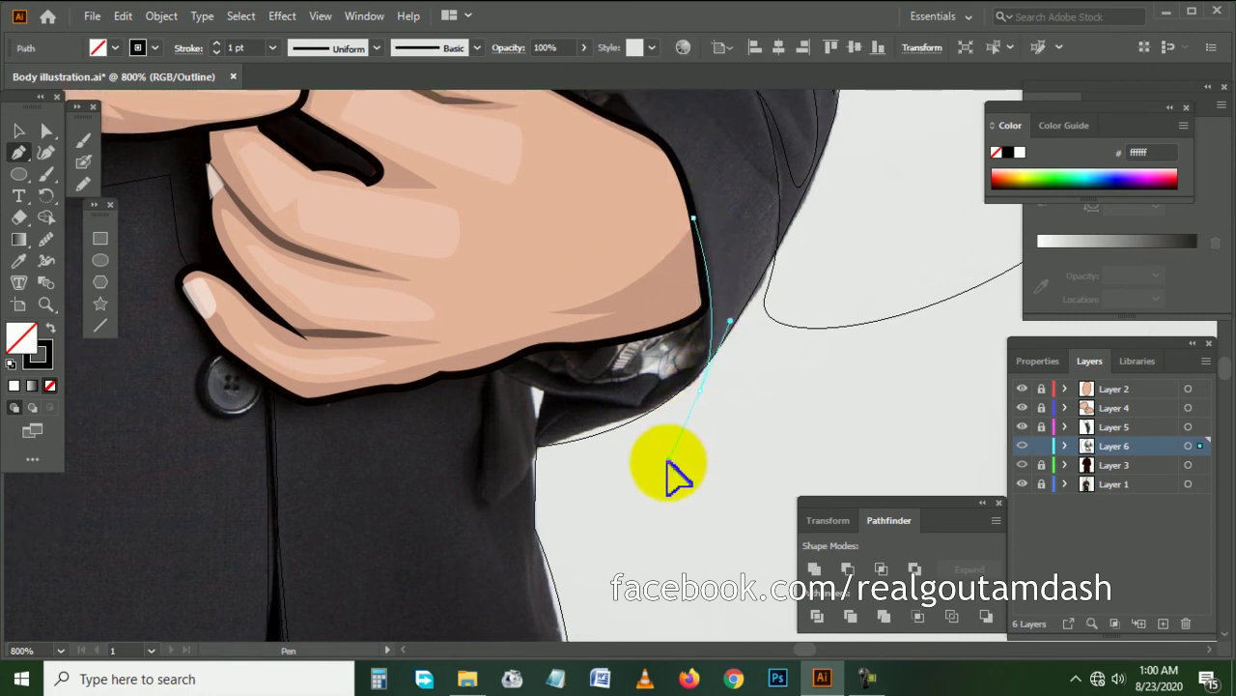
{"action": "mouse_move", "coordinate": [668, 468]}
{"action": "left_mouse_down"}
{"action": "mouse_move", "coordinate": [560, 462]}
{"action": "mouse_move", "coordinate": [553, 425]}
{"action": "left_mouse_up"}
- Trace the cuff up along the hand and close the outline at its start anchor
{"action": "left_click", "coordinate": [487, 350]}
{"action": "mouse_move", "coordinate": [575, 278]}
{"action": "left_mouse_down"}
{"action": "mouse_move", "coordinate": [649, 235]}
{"action": "mouse_move", "coordinate": [585, 309]}
{"action": "left_mouse_up"}
{"action": "scroll", "coordinate": [585, 309], "scroll_direction": "up", "scroll_amount": 3}
{"action": "scroll", "coordinate": [579, 310], "scroll_direction": "up", "scroll_amount": 1}
{"action": "left_click_drag", "start_coordinate": [568, 249], "coordinate": [616, 269]}
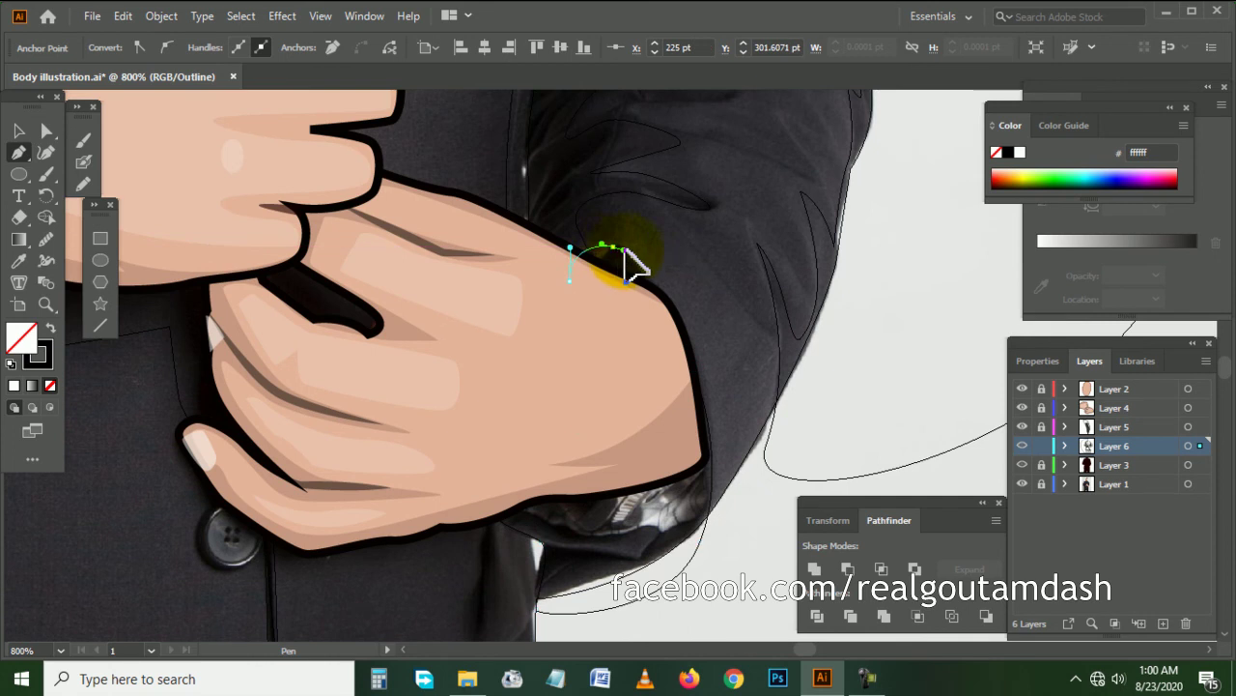
{"action": "left_click", "coordinate": [695, 373]}
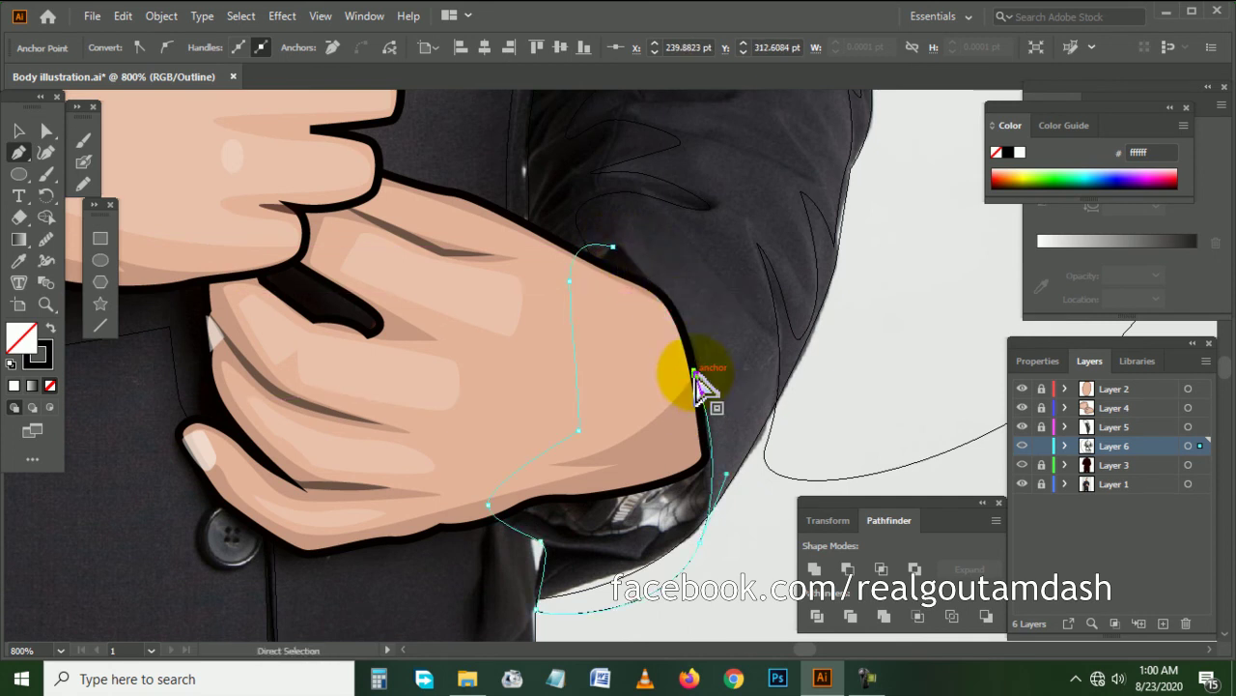
{"action": "left_click_drag", "start_coordinate": [696, 373], "coordinate": [698, 415]}
{"action": "left_click", "coordinate": [722, 350], "text": "ctrl"}
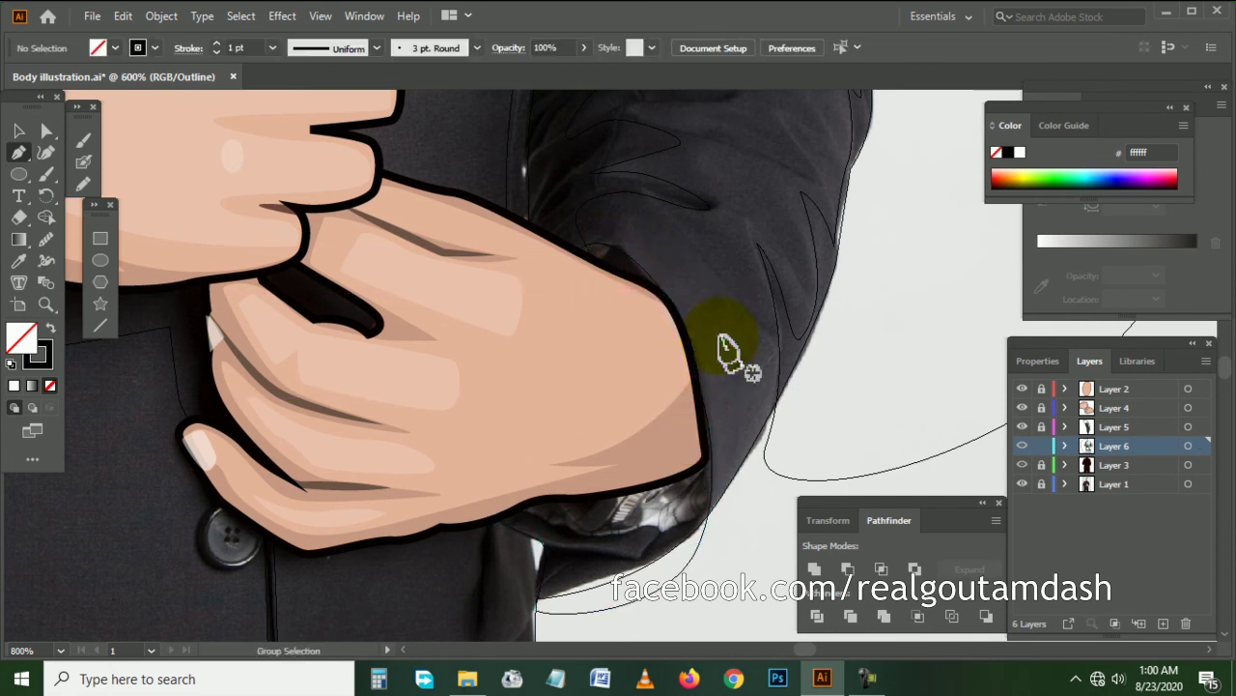
- Scroll up and down to review the traced jacket outlines
{"action": "scroll", "coordinate": [726, 353], "scroll_direction": "down", "scroll_amount": 2, "text": "alt"}
{"action": "scroll", "coordinate": [663, 400], "scroll_direction": "down", "scroll_amount": 2}
{"action": "scroll", "coordinate": [634, 442], "scroll_direction": "down", "scroll_amount": 2}
{"action": "scroll", "coordinate": [663, 381], "scroll_direction": "down", "scroll_amount": 2}
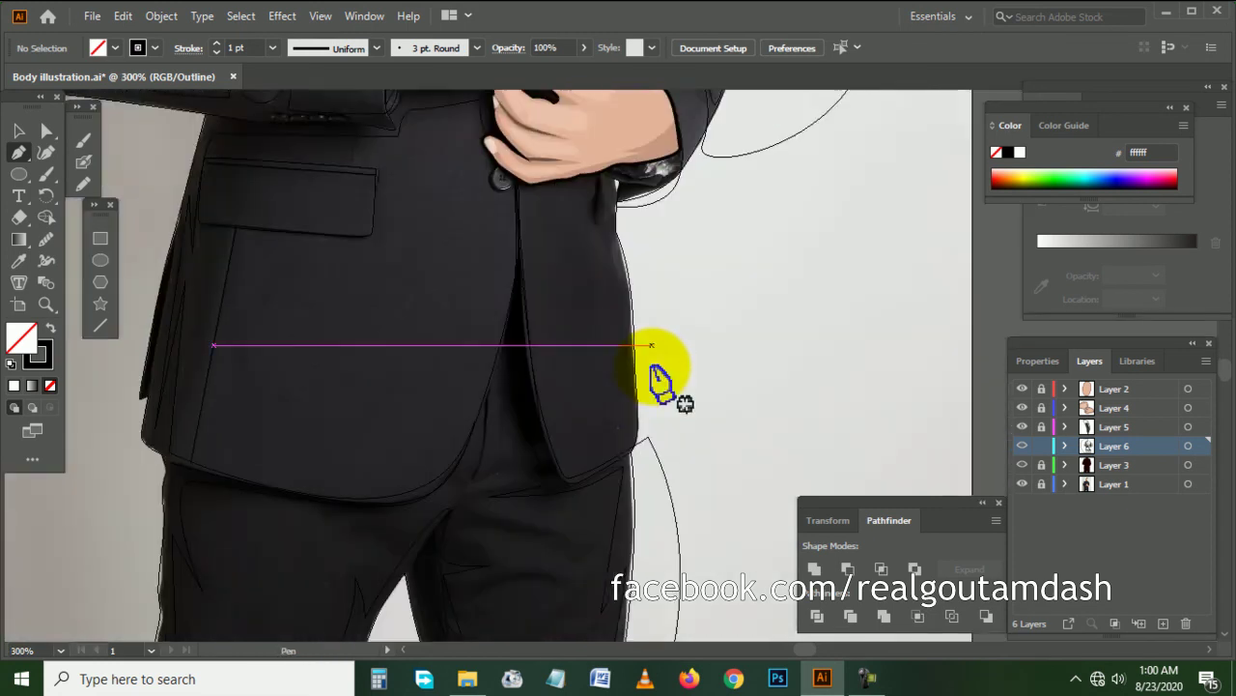
{"action": "scroll", "coordinate": [657, 372], "scroll_direction": "down", "scroll_amount": 1}
{"action": "scroll", "coordinate": [642, 367], "scroll_direction": "up", "scroll_amount": 2}
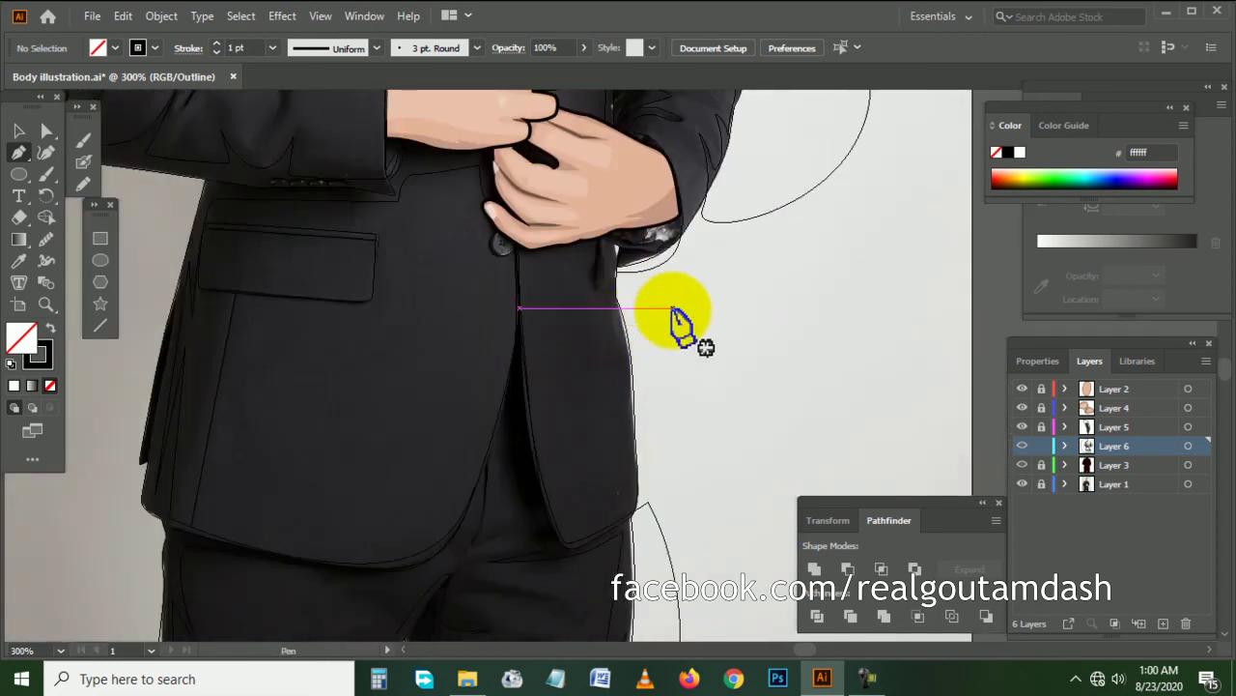
{"action": "scroll", "coordinate": [615, 287], "scroll_direction": "up", "scroll_amount": 2, "text": "alt"}
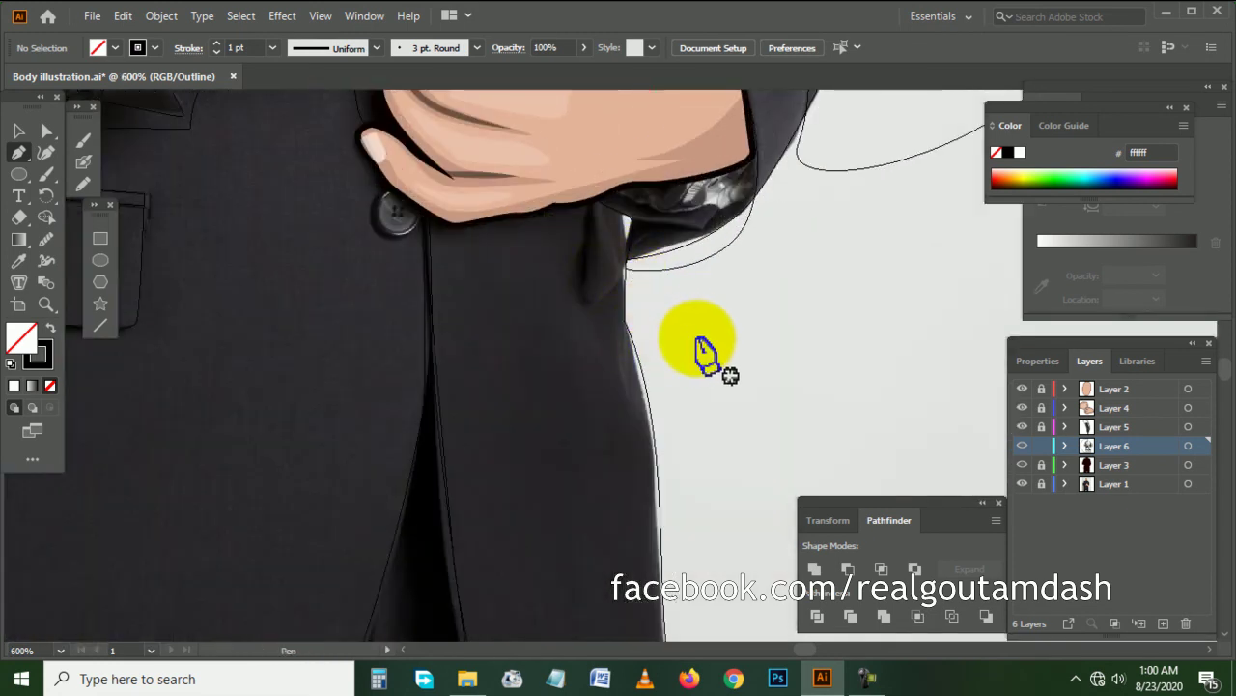
{"action": "scroll", "coordinate": [703, 348], "scroll_direction": "down", "scroll_amount": 2}
{"action": "scroll", "coordinate": [699, 334], "scroll_direction": "down", "scroll_amount": 2}
{"action": "scroll", "coordinate": [697, 324], "scroll_direction": "down", "scroll_amount": 3, "text": "alt"}
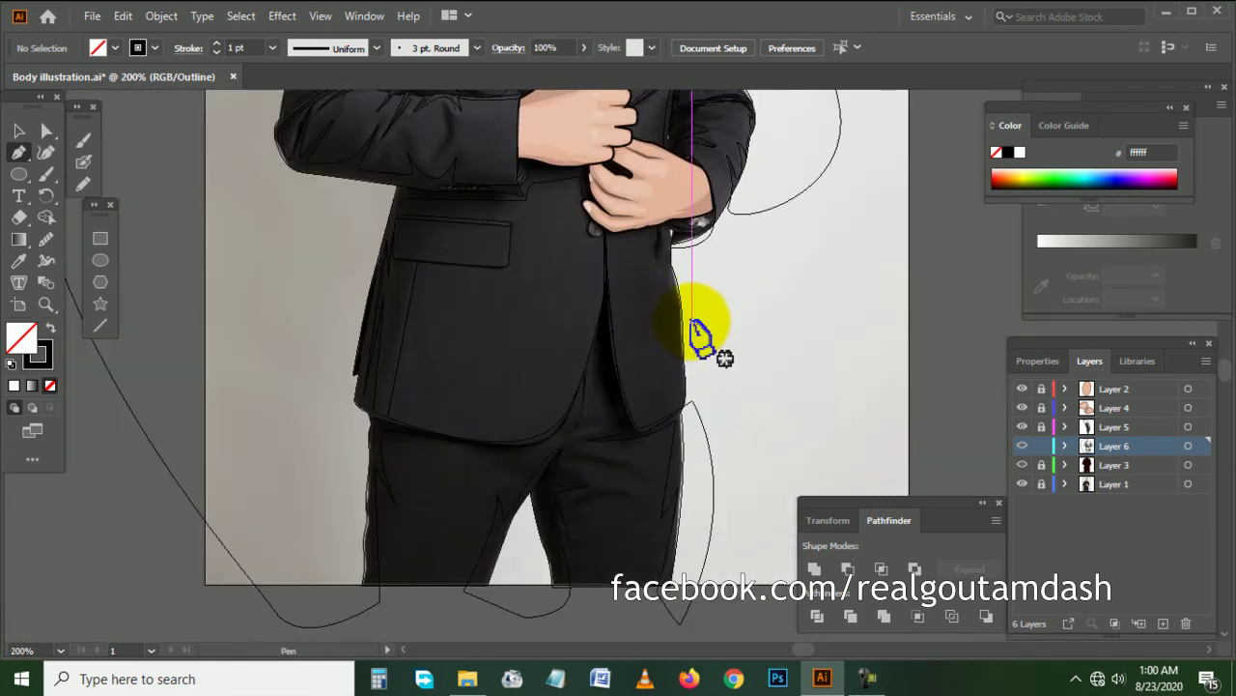
{"action": "scroll", "coordinate": [701, 338], "scroll_direction": "up", "scroll_amount": 2}
{"action": "scroll", "coordinate": [667, 334], "scroll_direction": "up", "scroll_amount": 1}
{"action": "scroll", "coordinate": [671, 338], "scroll_direction": "up", "scroll_amount": 1}
{"action": "scroll", "coordinate": [662, 329], "scroll_direction": "up", "scroll_amount": 1}
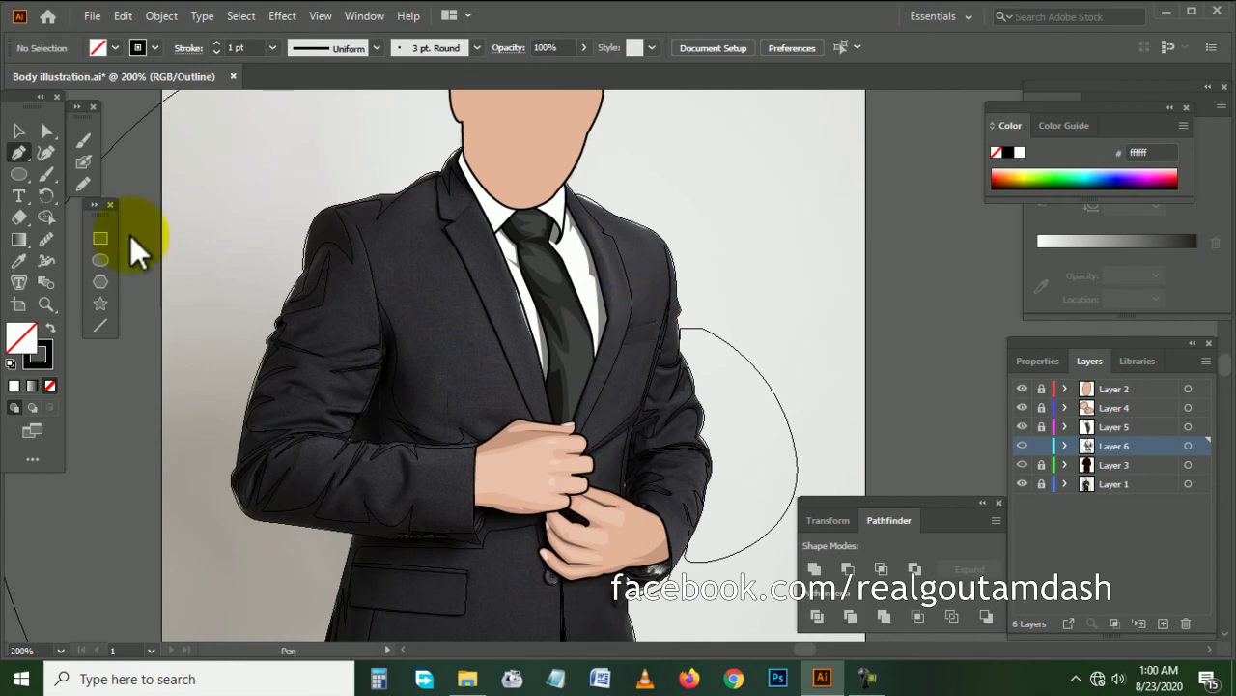
- Select all Layer 6 artwork and recolour its stroke dark orange in the Color Picker
{"action": "left_click", "coordinate": [20, 132]}
{"action": "left_click", "coordinate": [1022, 445], "text": "ctrl"}
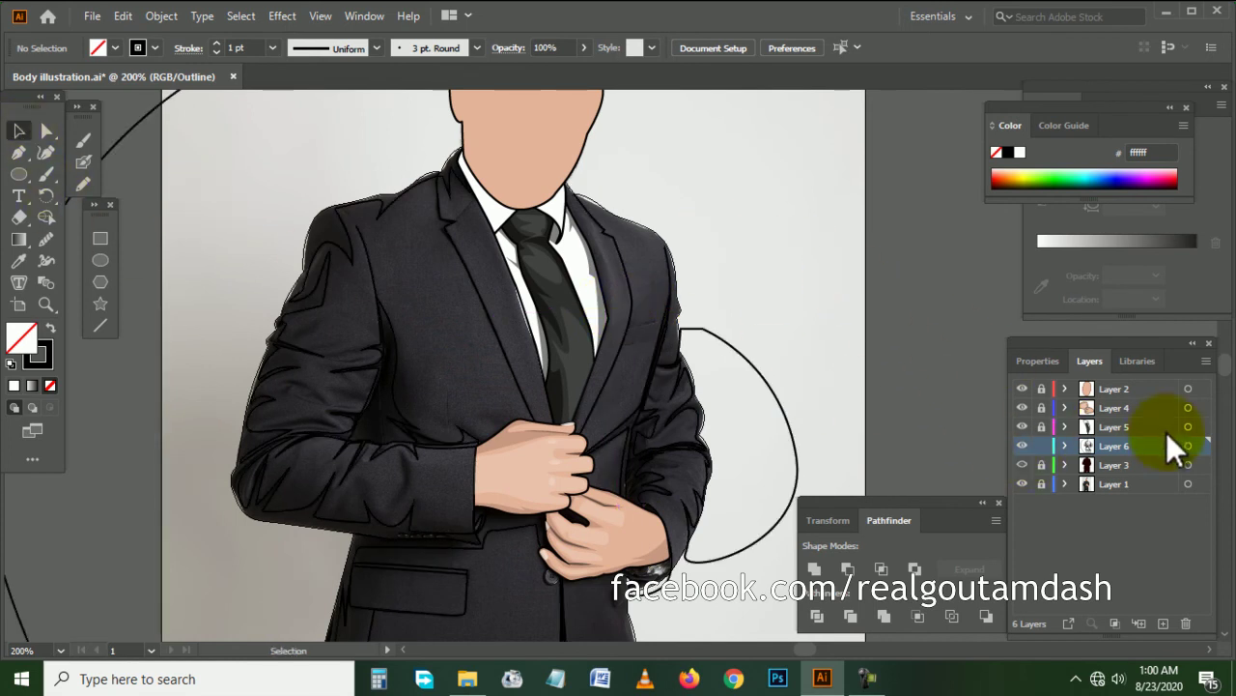
{"action": "left_click", "coordinate": [1188, 446]}
{"action": "left_click", "coordinate": [43, 359]}
{"action": "double_click", "coordinate": [42, 359]}
{"action": "left_click_drag", "start_coordinate": [650, 357], "coordinate": [637, 435]}
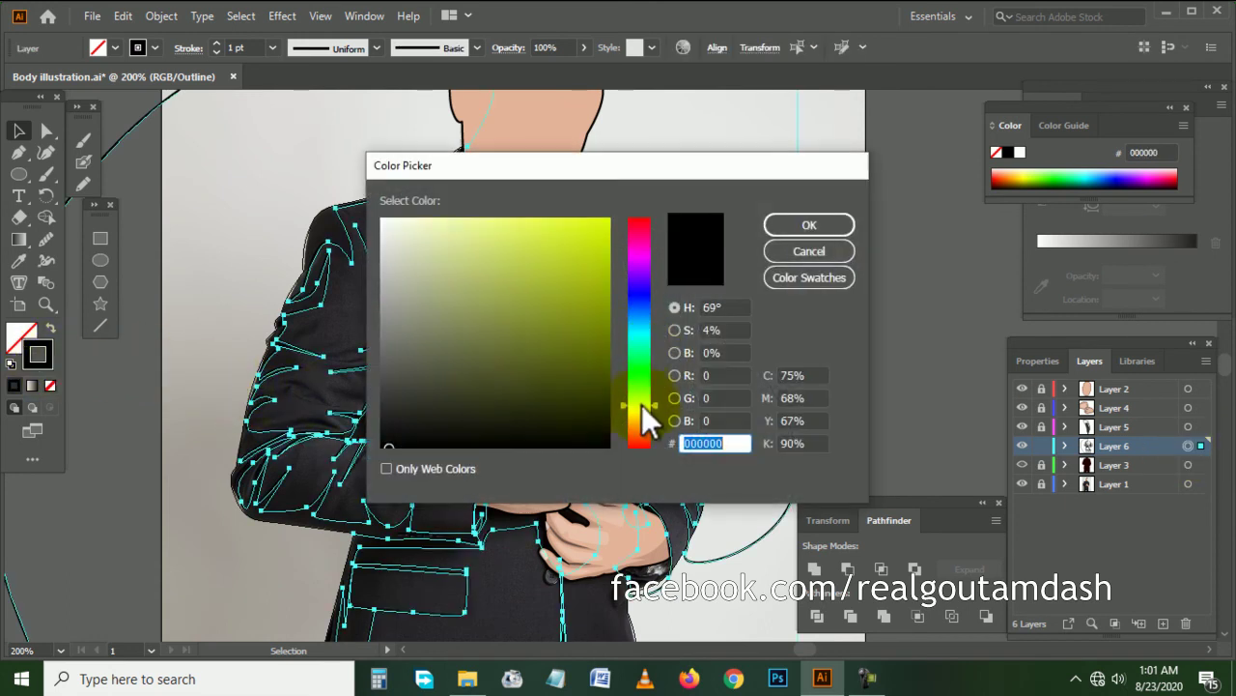
{"action": "left_click", "coordinate": [600, 285]}
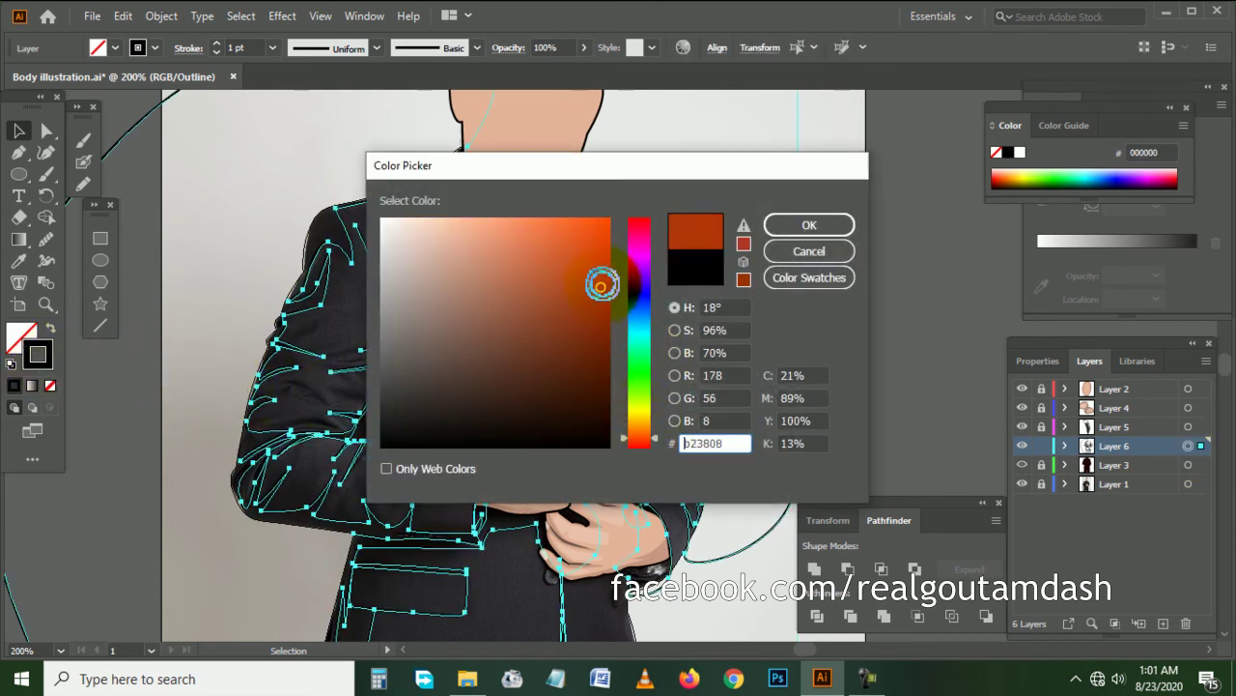
{"action": "left_click", "coordinate": [783, 223]}
{"action": "left_click", "coordinate": [739, 262]}
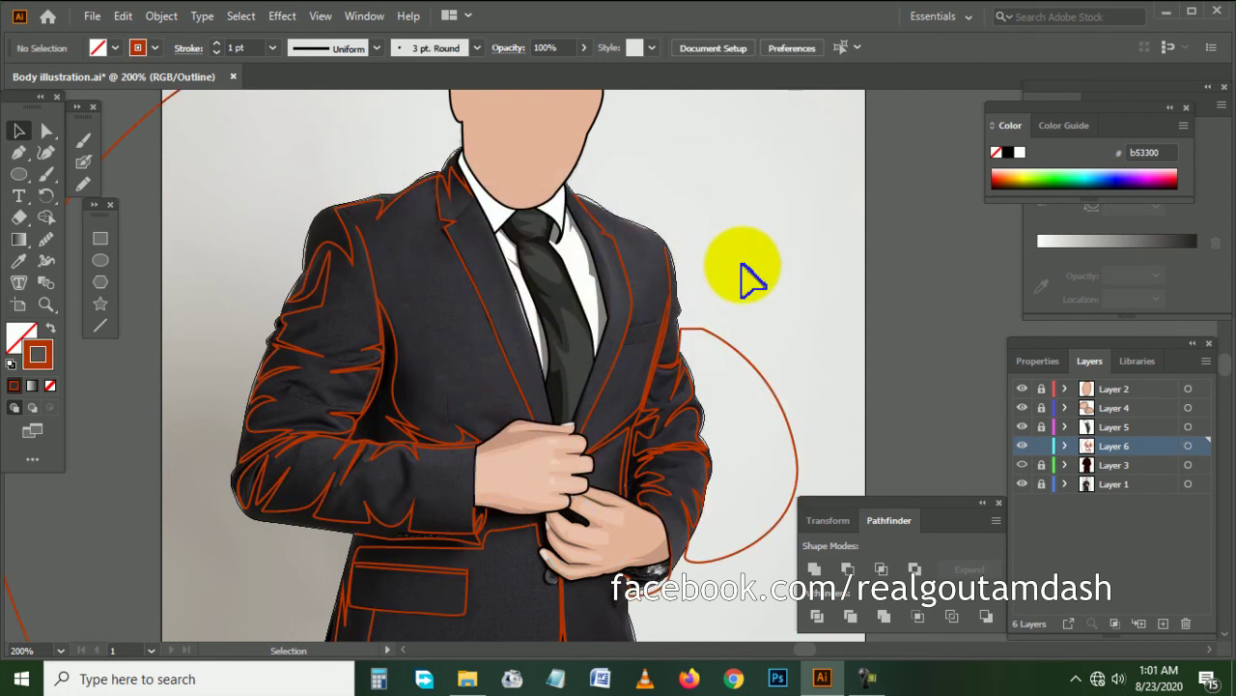
{"action": "left_click", "coordinate": [553, 297]}
- Draw a jagged fold shape along the crease on the upper sleeve
{"action": "scroll", "coordinate": [560, 299], "scroll_direction": "down", "scroll_amount": 5}
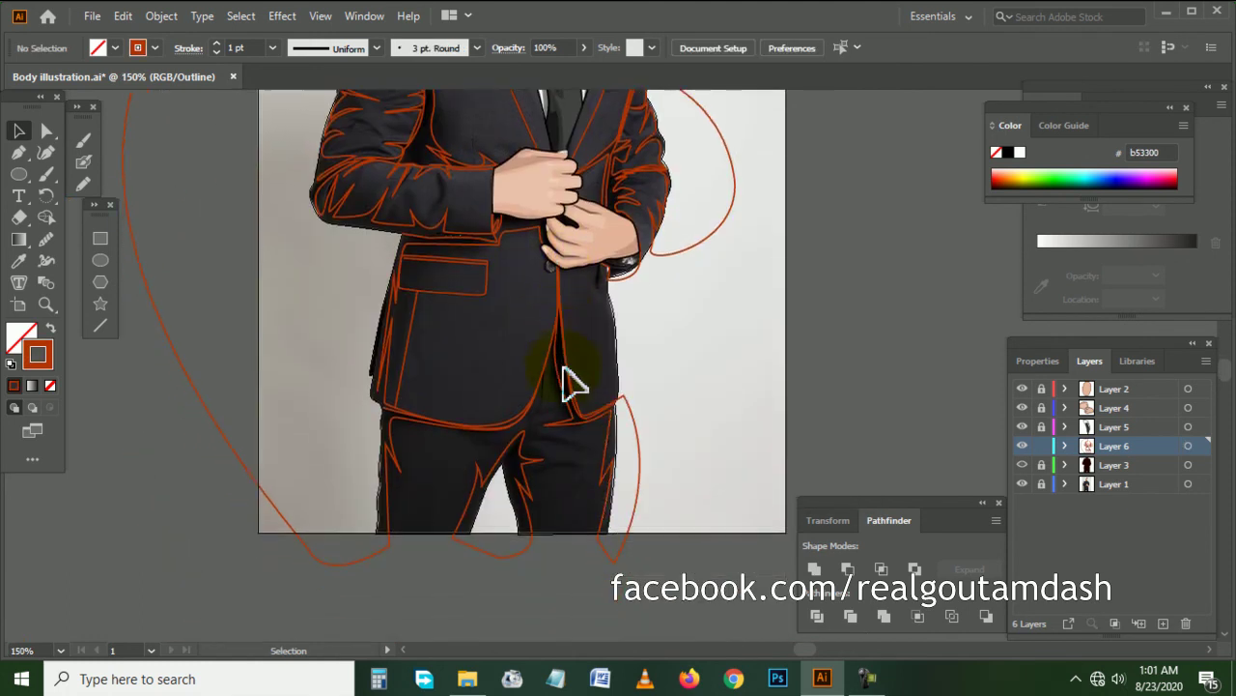
{"action": "scroll", "coordinate": [772, 319], "scroll_direction": "up", "scroll_amount": 5}
{"action": "scroll", "coordinate": [749, 300], "scroll_direction": "up", "scroll_amount": 3}
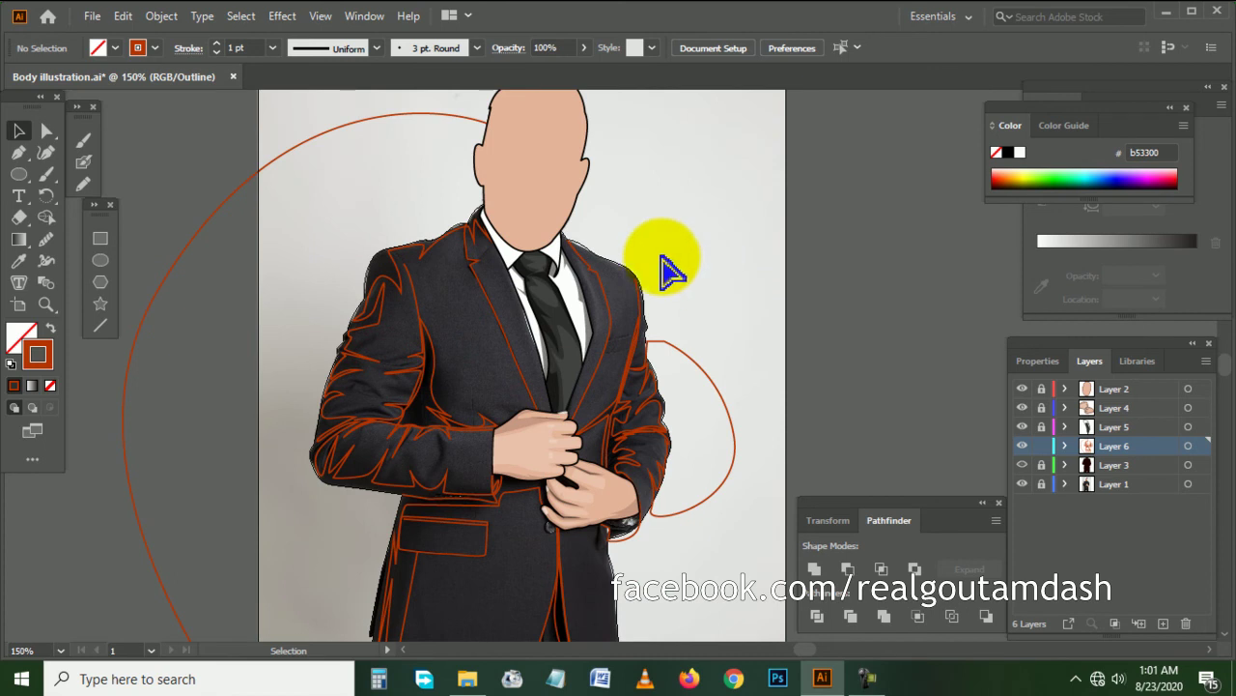
{"action": "scroll", "coordinate": [632, 253], "scroll_direction": "up", "scroll_amount": 1}
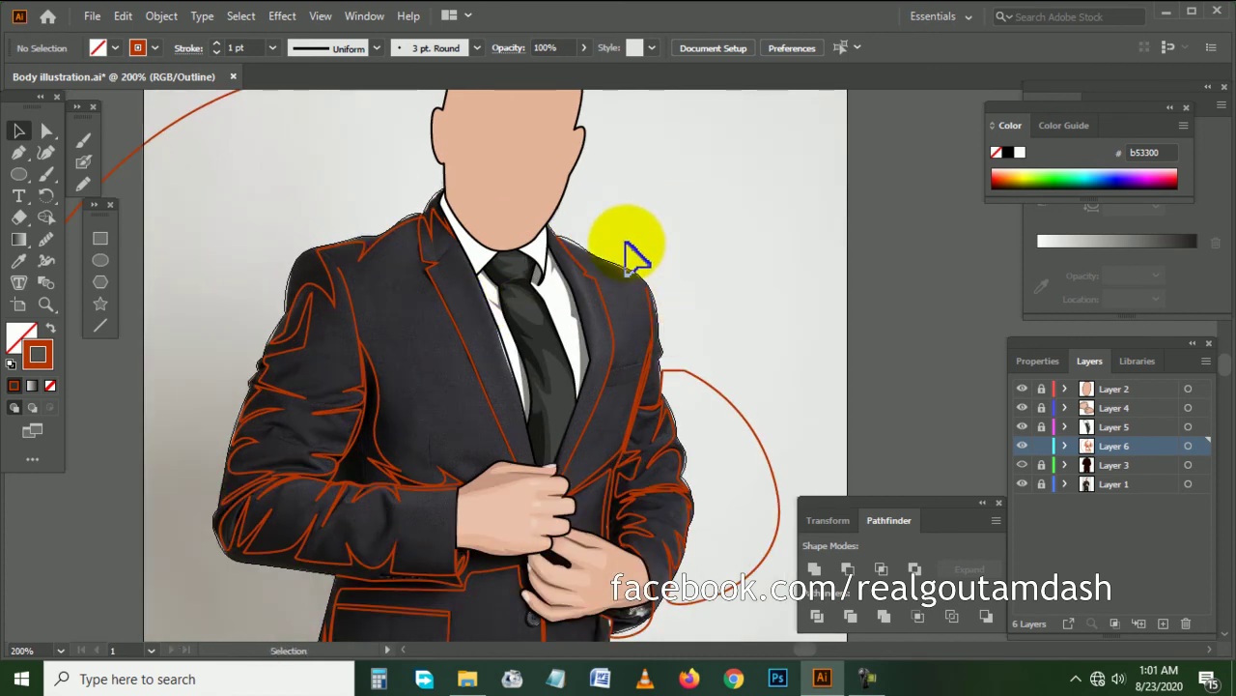
{"action": "left_click", "coordinate": [18, 151]}
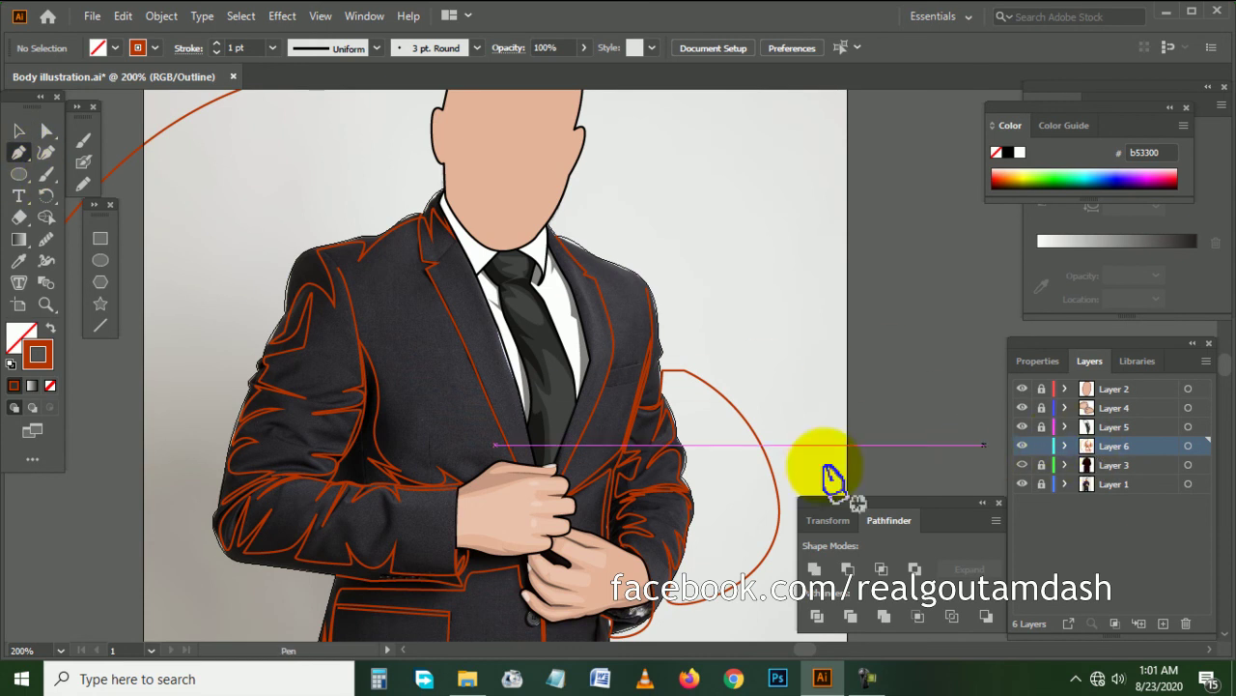
{"action": "scroll", "coordinate": [505, 428], "scroll_direction": "left", "scroll_amount": 1}
{"action": "scroll", "coordinate": [425, 396], "scroll_direction": "left", "scroll_amount": 1}
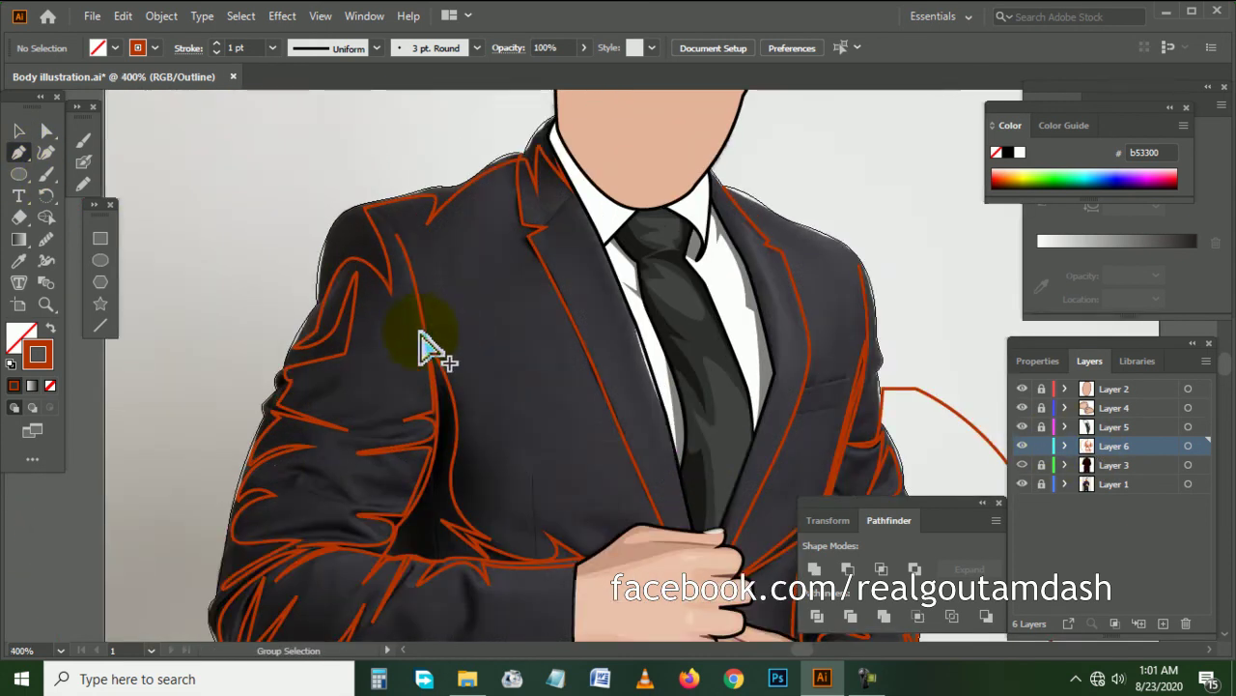
{"action": "scroll", "coordinate": [411, 372], "scroll_direction": "up", "scroll_amount": 2}
{"action": "scroll", "coordinate": [412, 372], "scroll_direction": "up", "scroll_amount": 1}
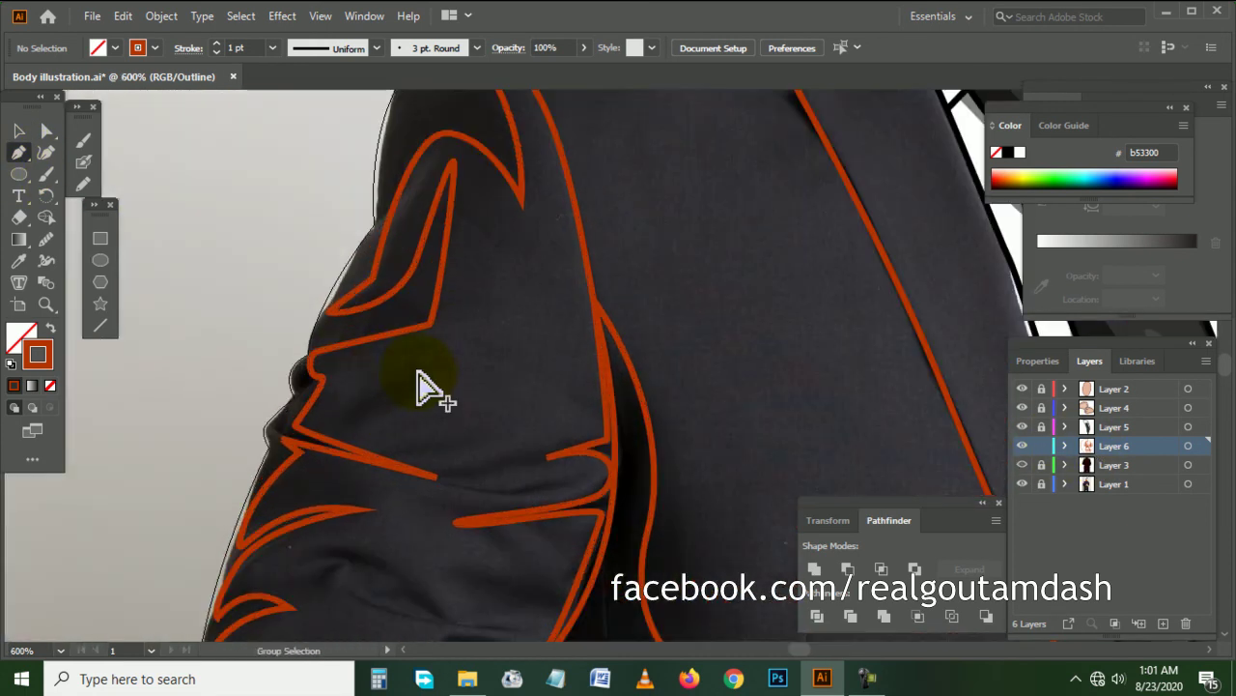
{"action": "left_click", "coordinate": [570, 240]}
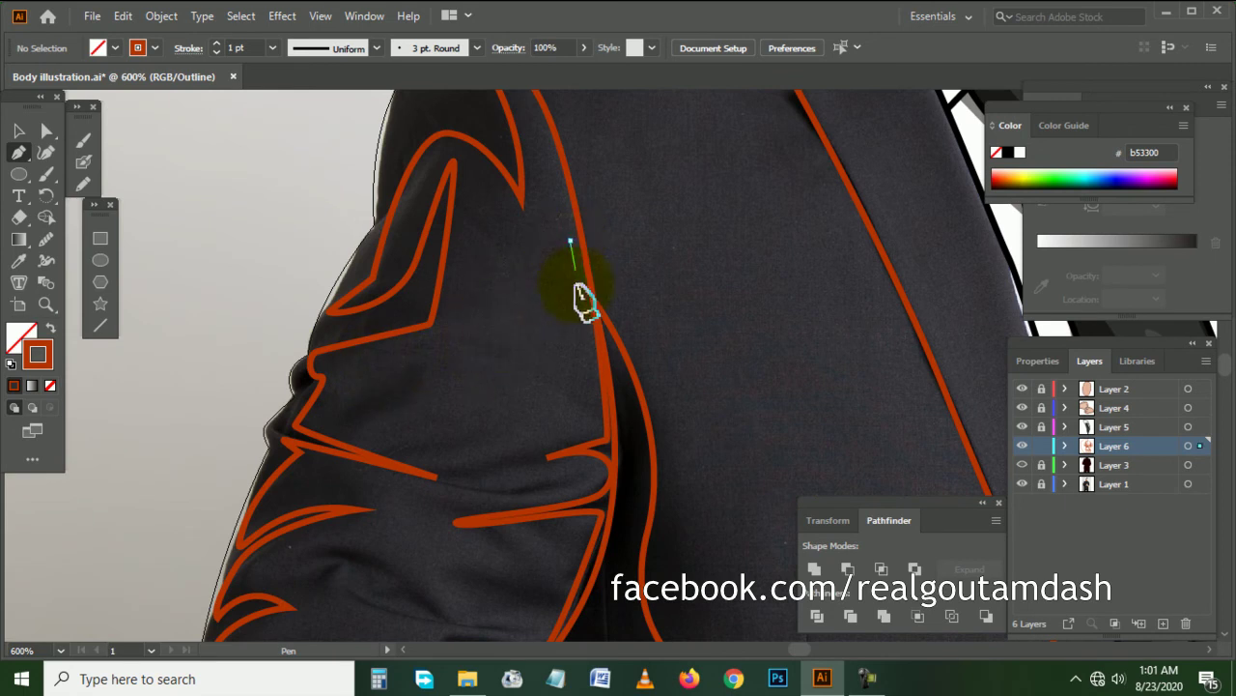
{"action": "left_click_drag", "start_coordinate": [523, 340], "coordinate": [510, 350]}
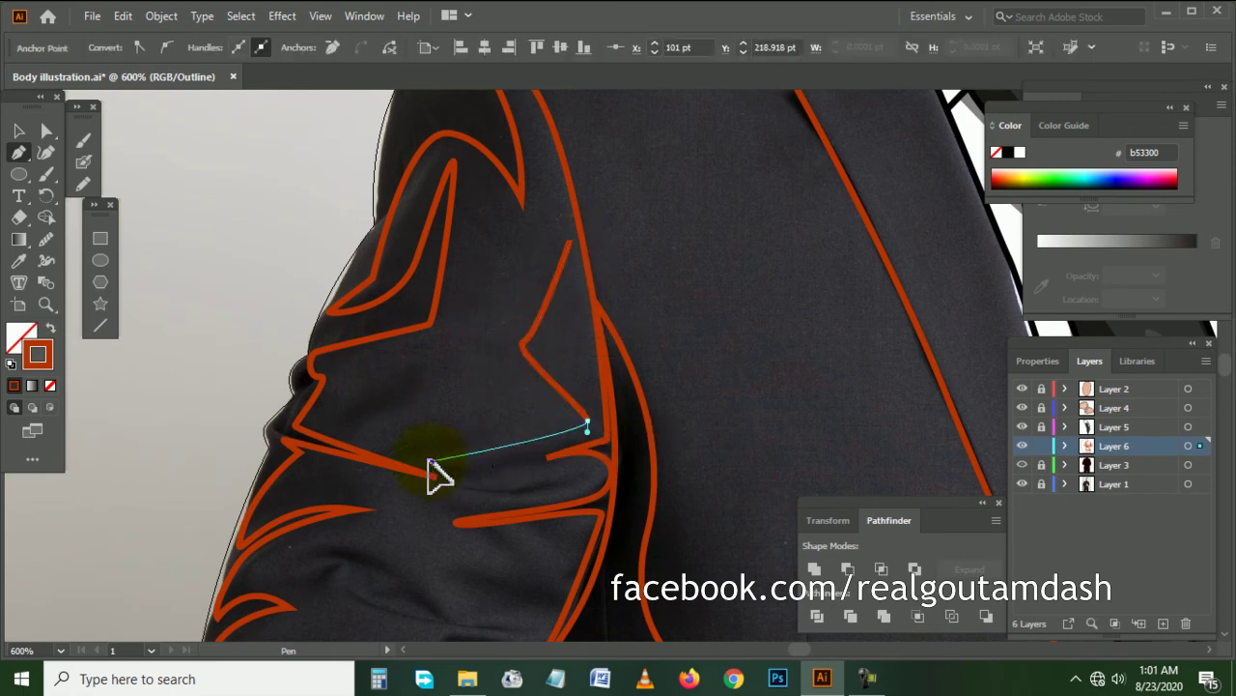
{"action": "left_click", "coordinate": [489, 429]}
{"action": "left_click_drag", "start_coordinate": [426, 423], "coordinate": [422, 380]}
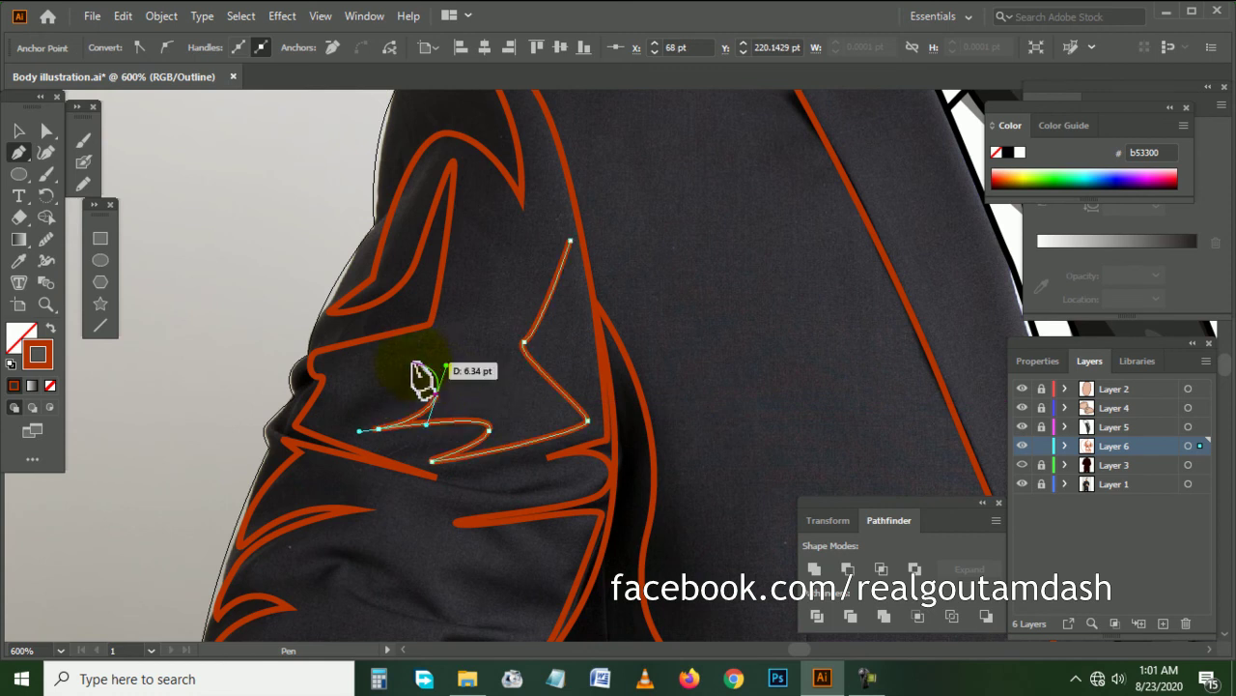
{"action": "left_click_drag", "start_coordinate": [469, 336], "coordinate": [576, 253]}
- Draw a second curved fold shape with a rounded tip toward the upper crease
{"action": "scroll", "coordinate": [525, 367], "scroll_direction": "down", "scroll_amount": 5}
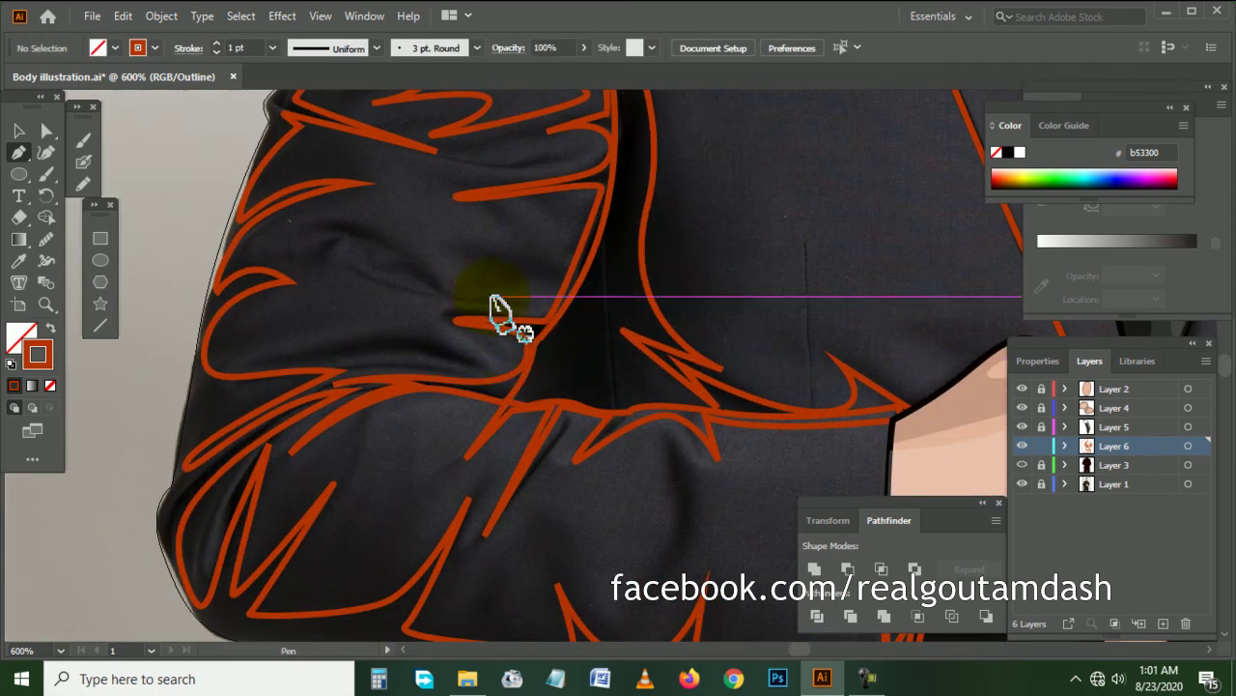
{"action": "left_click_drag", "start_coordinate": [492, 297], "coordinate": [455, 304]}
{"action": "left_click_drag", "start_coordinate": [412, 256], "coordinate": [331, 236]}
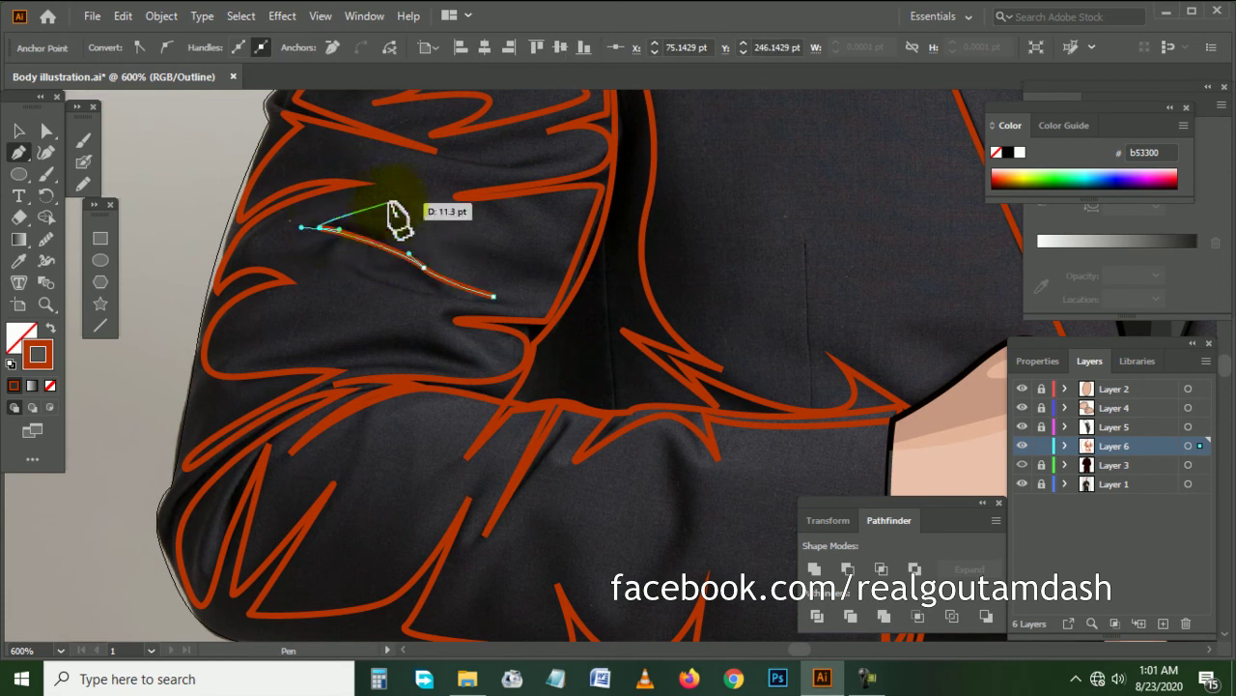
{"action": "left_click_drag", "start_coordinate": [425, 203], "coordinate": [425, 201]}
{"action": "left_click_drag", "start_coordinate": [365, 174], "coordinate": [461, 172]}
{"action": "mouse_move", "coordinate": [474, 161]}
{"action": "left_mouse_down"}
{"action": "mouse_move", "coordinate": [570, 152]}
{"action": "mouse_move", "coordinate": [502, 194]}
{"action": "left_mouse_up"}
- Add another small fold below, joined onto the existing outline
{"action": "left_click", "coordinate": [442, 207]}
{"action": "mouse_move", "coordinate": [456, 229]}
{"action": "left_mouse_down"}
{"action": "mouse_move", "coordinate": [556, 261]}
{"action": "mouse_move", "coordinate": [414, 245]}
{"action": "left_mouse_up"}
{"action": "left_click", "coordinate": [573, 290]}
{"action": "left_click", "coordinate": [454, 317], "text": "ctrl"}
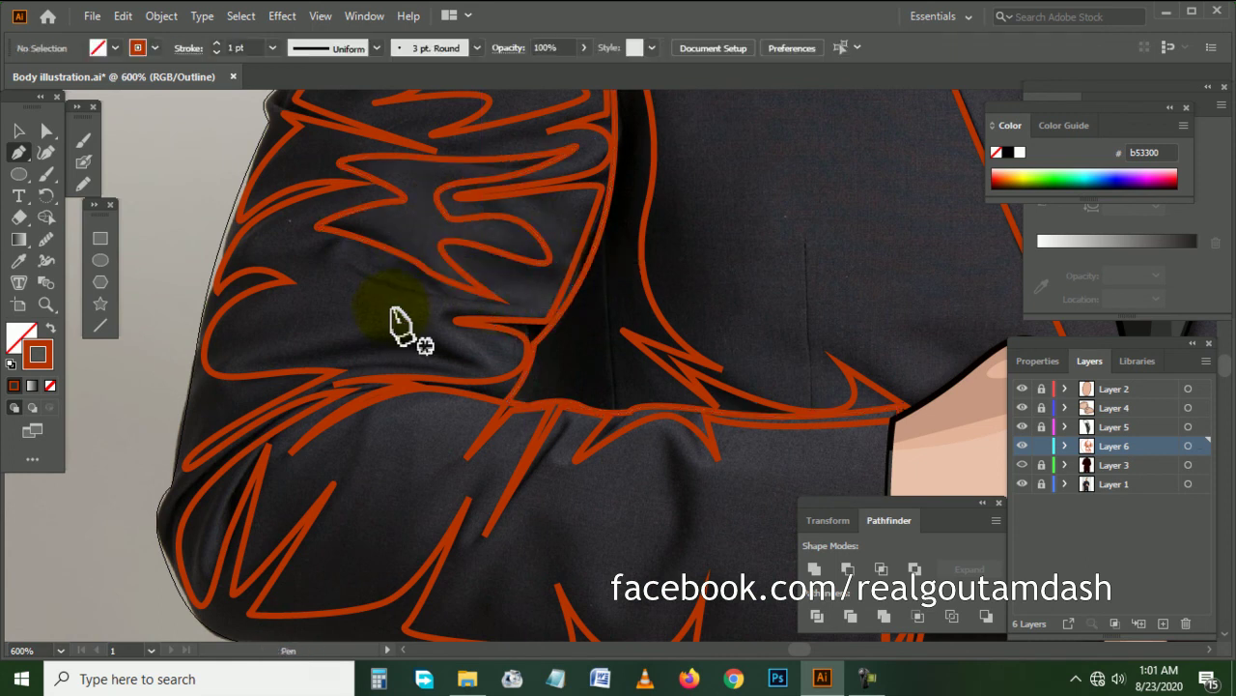
- Draw a fold shape over the elbow crease
{"action": "scroll", "coordinate": [406, 331], "scroll_direction": "down", "scroll_amount": 5}
{"action": "left_click", "coordinate": [318, 372]}
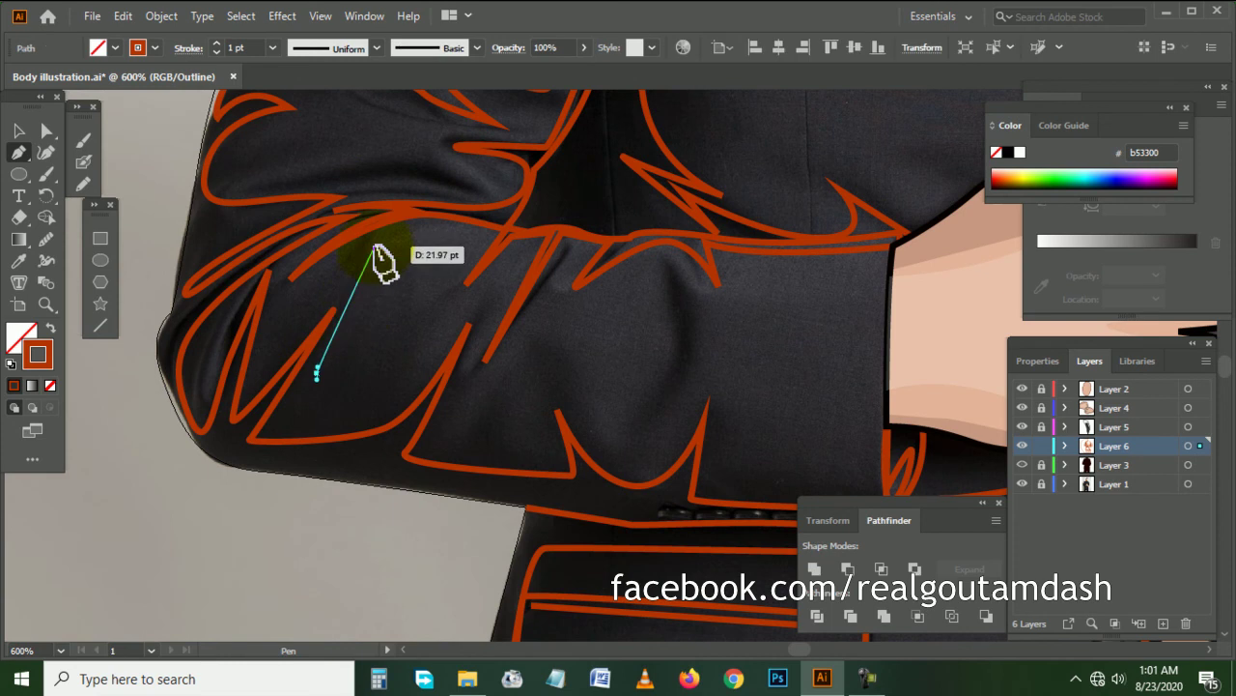
{"action": "left_click_drag", "start_coordinate": [470, 230], "coordinate": [469, 284]}
{"action": "left_click", "coordinate": [418, 313]}
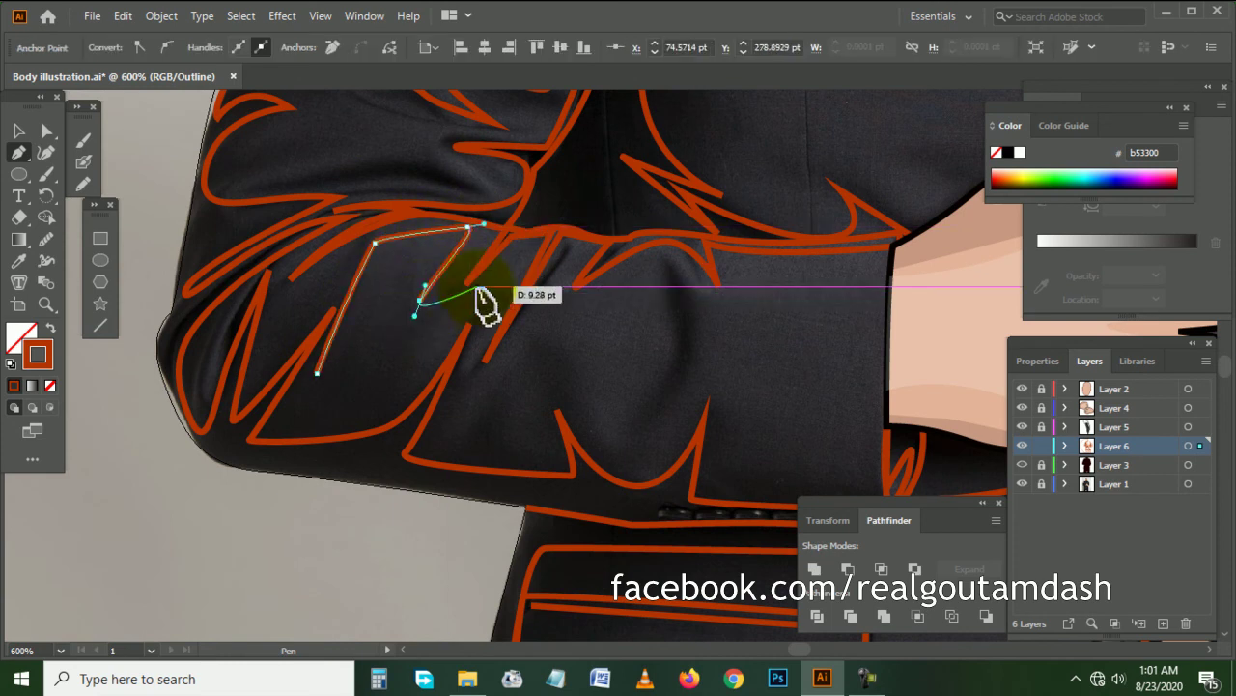
{"action": "left_click_drag", "start_coordinate": [372, 414], "coordinate": [384, 300]}
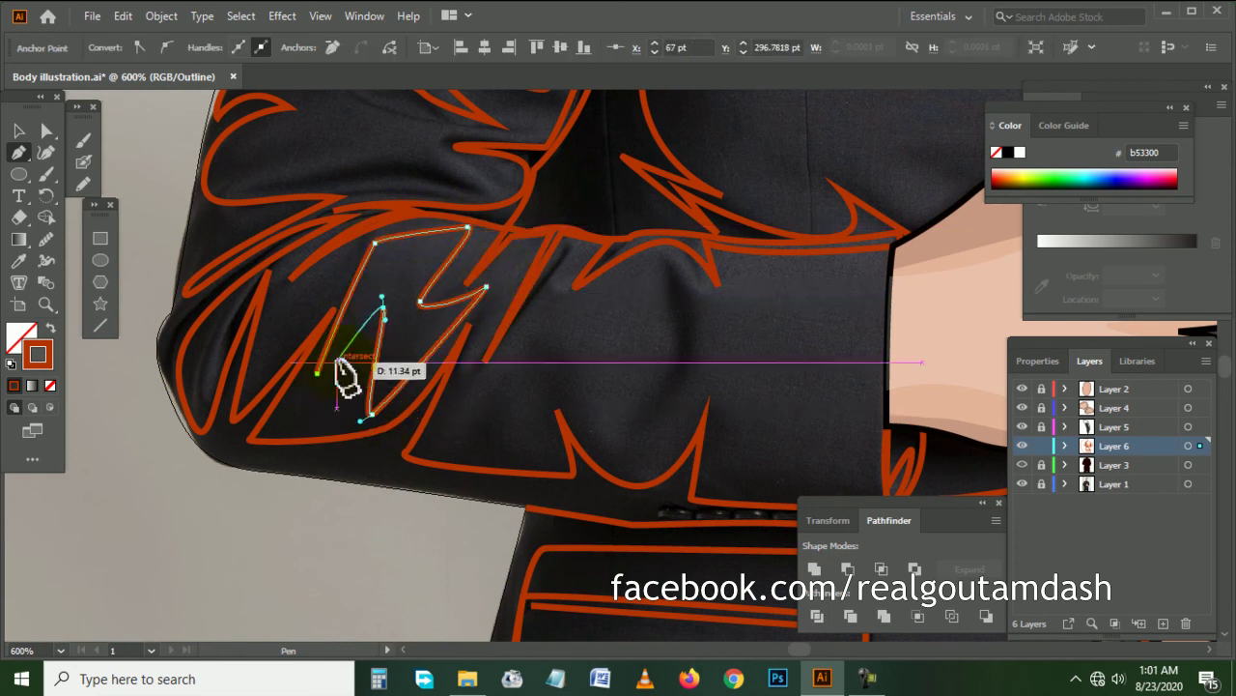
{"action": "left_click", "coordinate": [544, 368], "text": "ctrl"}
- Trace a fold shape running from the elbow crease down along the cuff edge
{"action": "scroll", "coordinate": [531, 362], "scroll_direction": "right", "scroll_amount": 5}
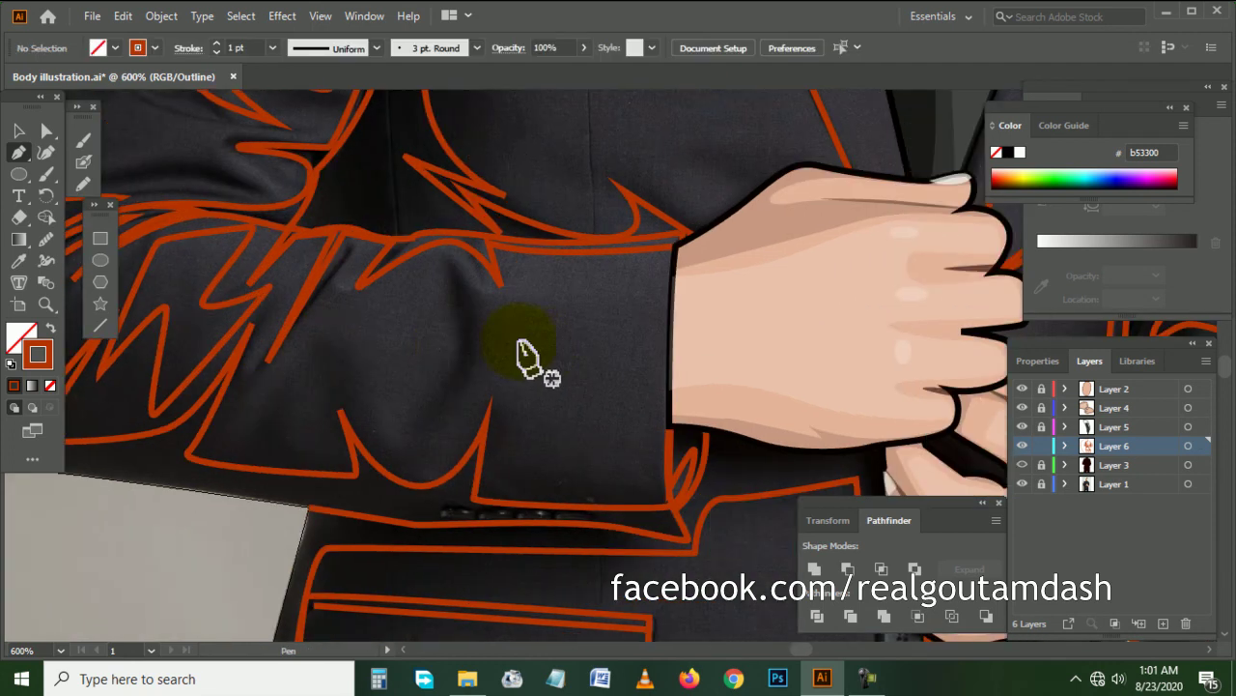
{"action": "left_click", "coordinate": [344, 272]}
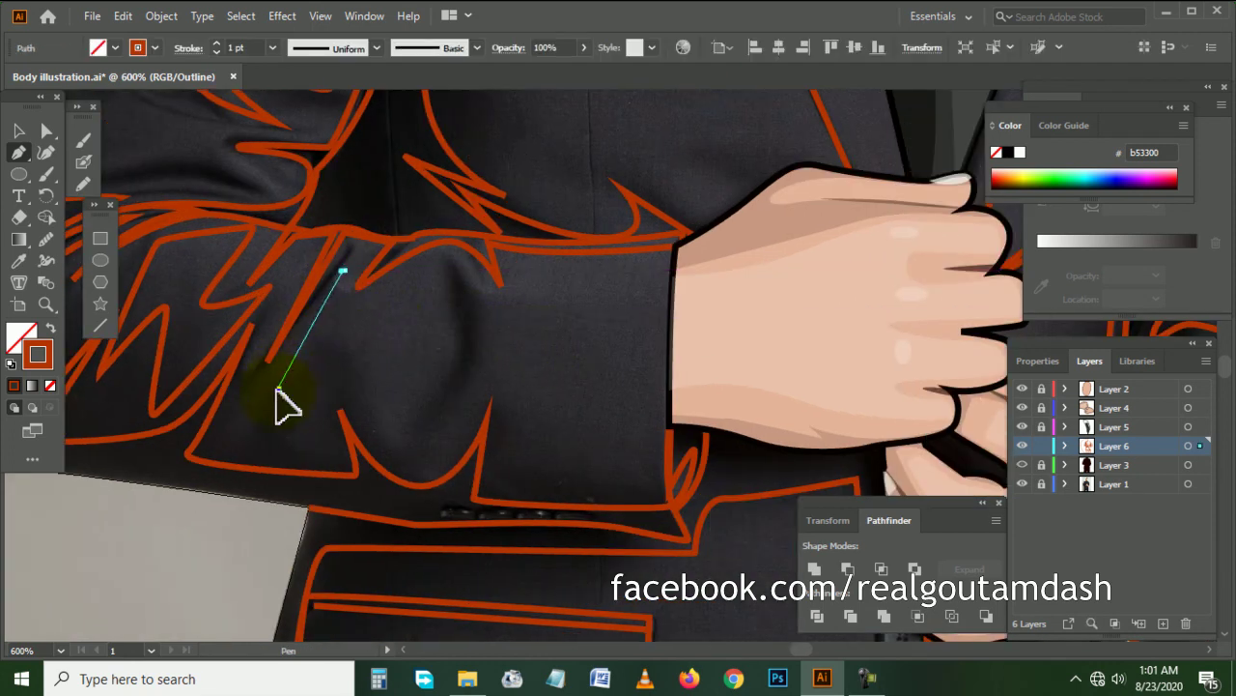
{"action": "left_click", "coordinate": [279, 388]}
{"action": "left_click_drag", "start_coordinate": [331, 345], "coordinate": [345, 345]}
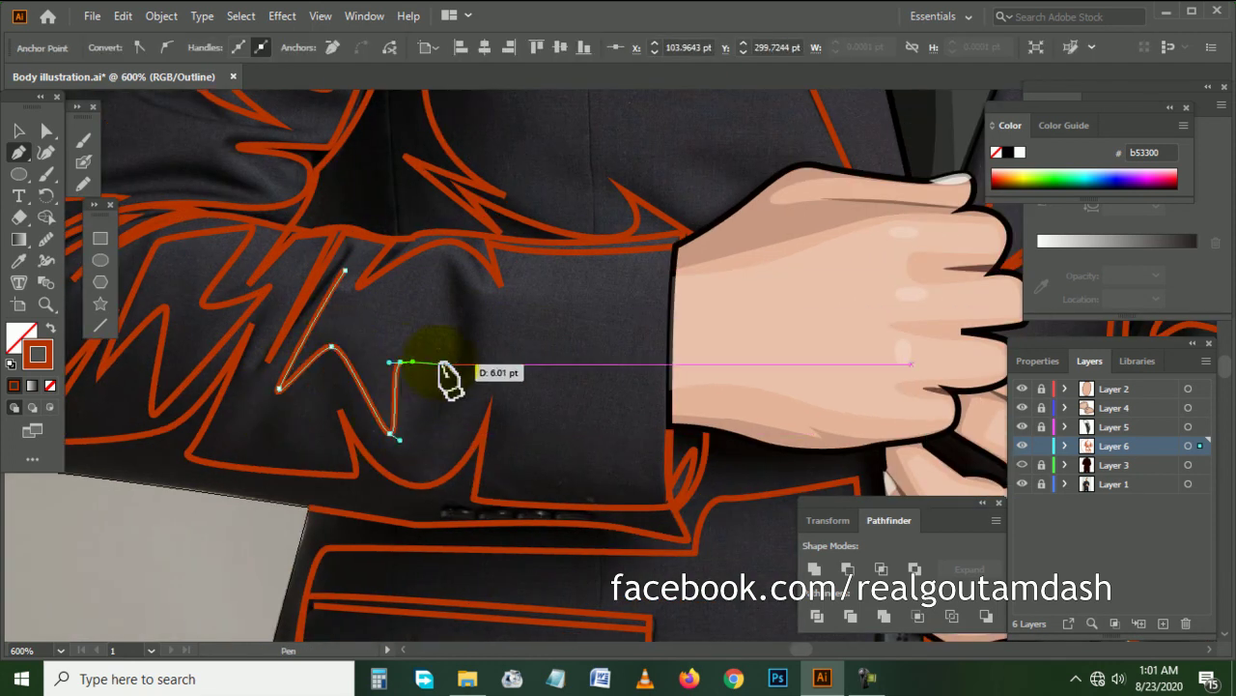
{"action": "left_click_drag", "start_coordinate": [486, 314], "coordinate": [492, 330]}
{"action": "left_click_drag", "start_coordinate": [464, 415], "coordinate": [527, 396]}
{"action": "left_click", "coordinate": [661, 359]}
{"action": "left_click", "coordinate": [676, 260]}
{"action": "left_click_drag", "start_coordinate": [509, 257], "coordinate": [510, 302]}
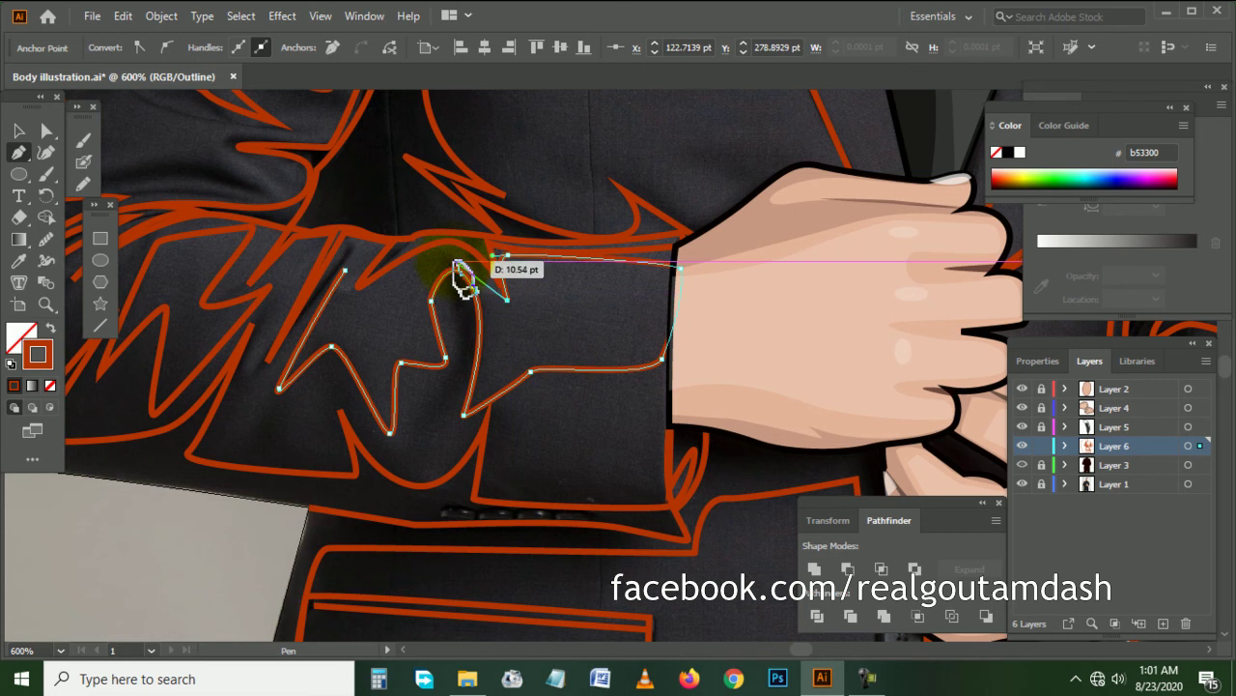
{"action": "left_click_drag", "start_coordinate": [447, 249], "coordinate": [428, 243]}
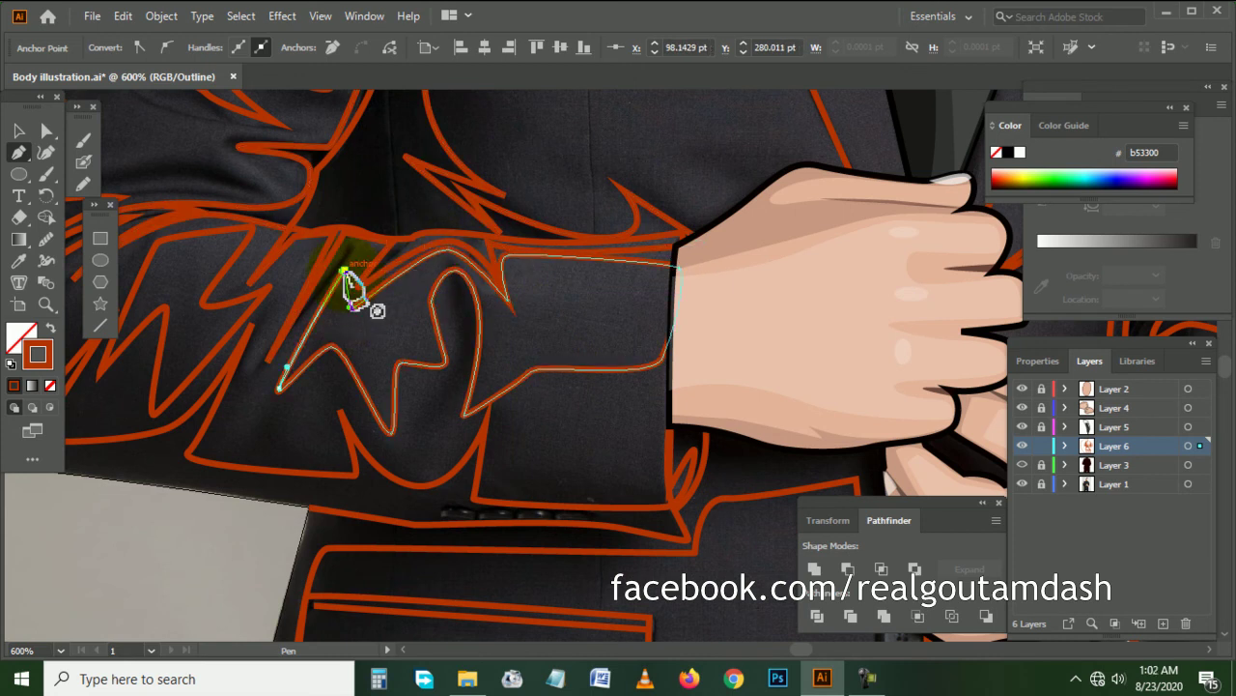
{"action": "left_click", "coordinate": [555, 362], "text": "ctrl"}
{"action": "scroll", "coordinate": [556, 363], "scroll_direction": "down", "scroll_amount": 2}
- Trace a closed jagged fold shape along the first lapel with the Pen tool, then deselect it
{"action": "scroll", "coordinate": [555, 365], "scroll_direction": "down", "scroll_amount": 1}
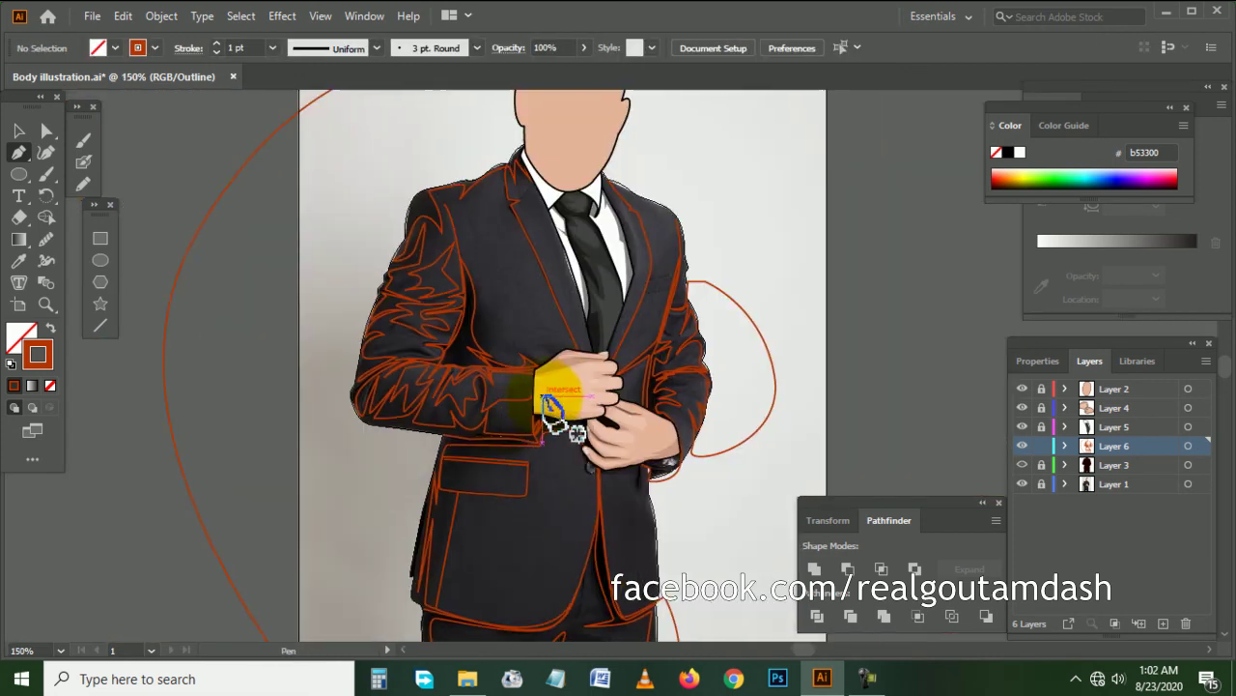
{"action": "scroll", "coordinate": [561, 369], "scroll_direction": "down", "scroll_amount": 1}
{"action": "scroll", "coordinate": [561, 372], "scroll_direction": "up", "scroll_amount": 1}
{"action": "scroll", "coordinate": [488, 345], "scroll_direction": "up", "scroll_amount": 1}
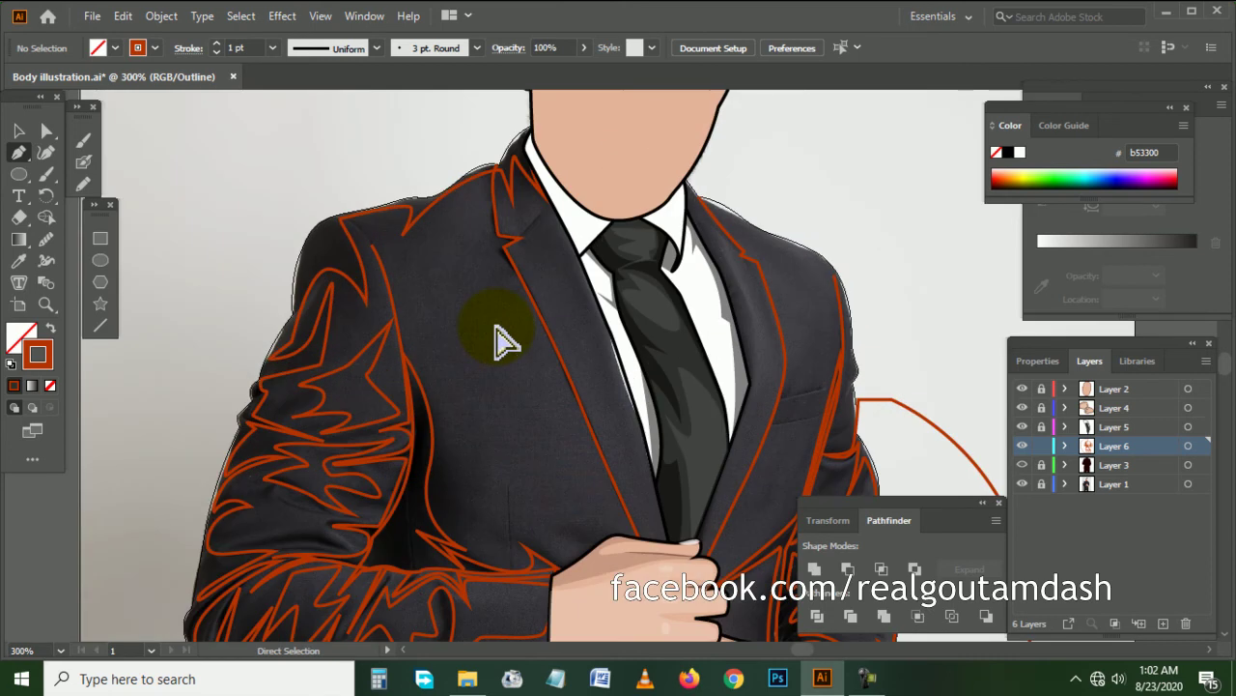
{"action": "scroll", "coordinate": [580, 329], "scroll_direction": "right", "scroll_amount": 2}
{"action": "scroll", "coordinate": [677, 304], "scroll_direction": "right", "scroll_amount": 1}
{"action": "scroll", "coordinate": [599, 292], "scroll_direction": "up", "scroll_amount": 1}
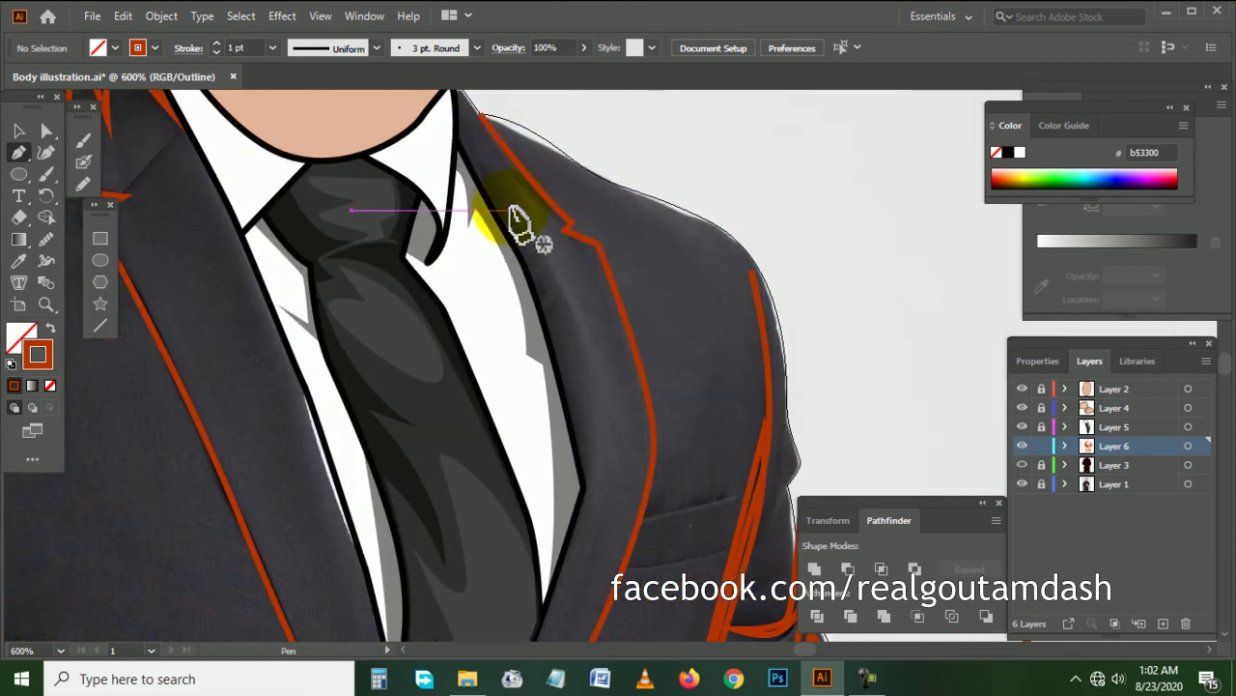
{"action": "scroll", "coordinate": [513, 209], "scroll_direction": "down", "scroll_amount": 1}
{"action": "left_click", "coordinate": [504, 149]}
{"action": "left_click", "coordinate": [558, 286]}
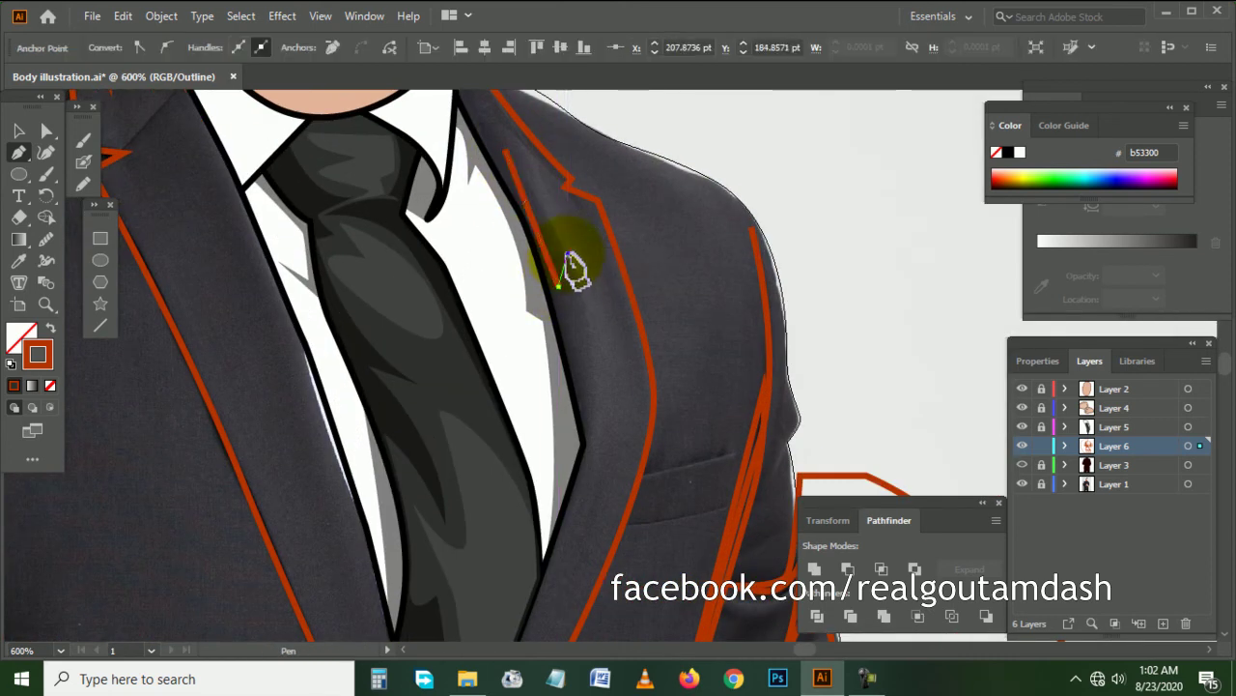
{"action": "left_click", "coordinate": [567, 255]}
{"action": "scroll", "coordinate": [579, 310], "scroll_direction": "down", "scroll_amount": 1}
{"action": "scroll", "coordinate": [589, 348], "scroll_direction": "up", "scroll_amount": 1}
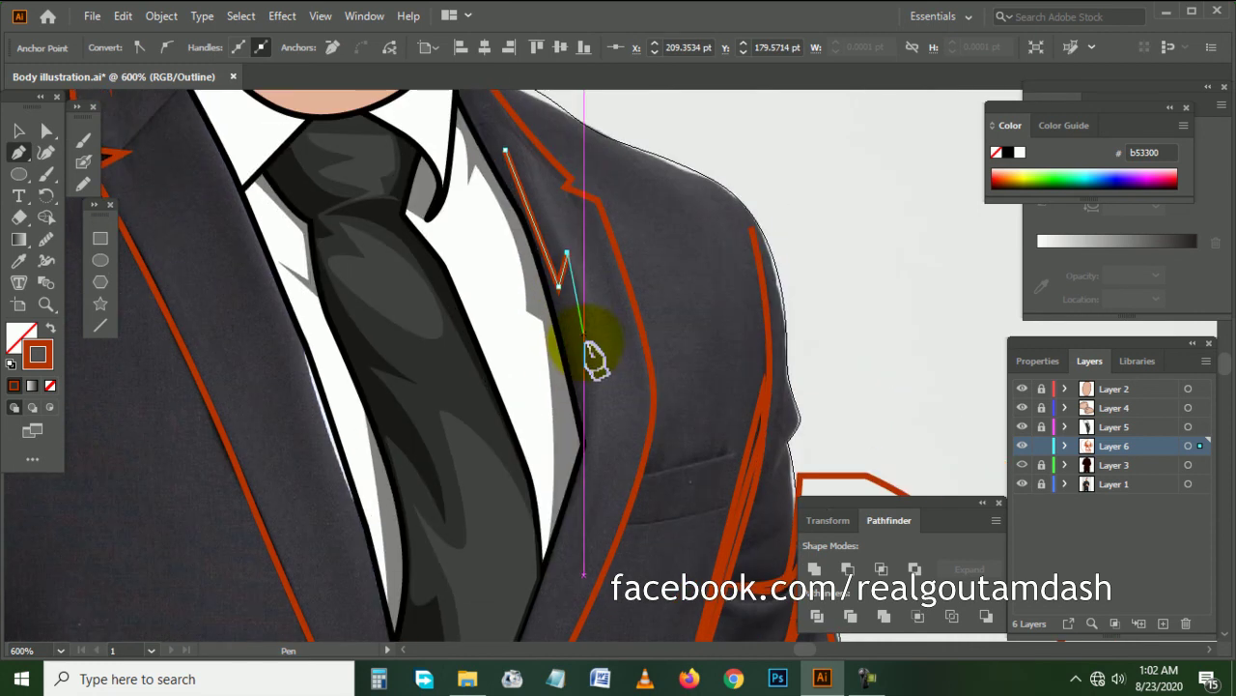
{"action": "left_click", "coordinate": [595, 428]}
{"action": "left_click", "coordinate": [573, 507]}
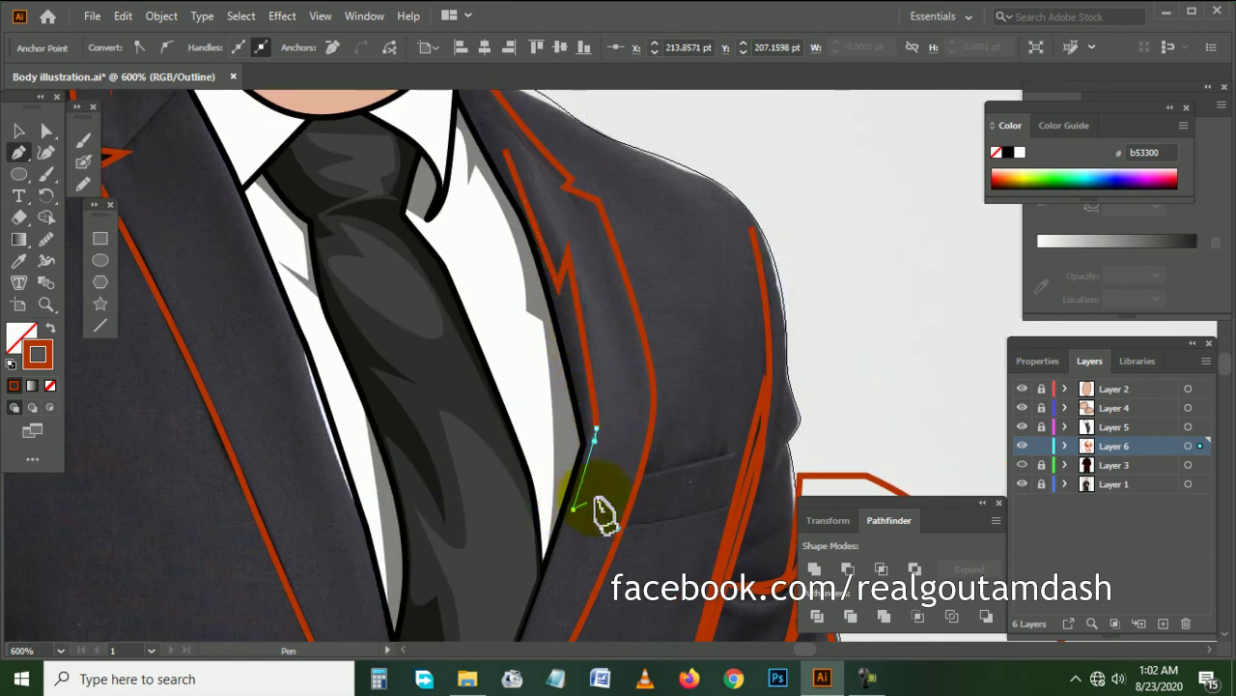
{"action": "left_click", "coordinate": [639, 415]}
{"action": "scroll", "coordinate": [612, 296], "scroll_direction": "up", "scroll_amount": 1}
{"action": "scroll", "coordinate": [593, 318], "scroll_direction": "up", "scroll_amount": 1}
{"action": "left_click", "coordinate": [597, 317]}
{"action": "left_click", "coordinate": [545, 285]}
{"action": "left_click", "coordinate": [544, 253]}
{"action": "left_click", "coordinate": [487, 198]}
{"action": "left_click", "coordinate": [483, 222], "text": "ctrl"}
- Trace a closed fold shape along the other lapel down to the chest, then deselect it
{"action": "scroll", "coordinate": [690, 298], "scroll_direction": "down", "scroll_amount": 1}
{"action": "scroll", "coordinate": [709, 312], "scroll_direction": "down", "scroll_amount": 1}
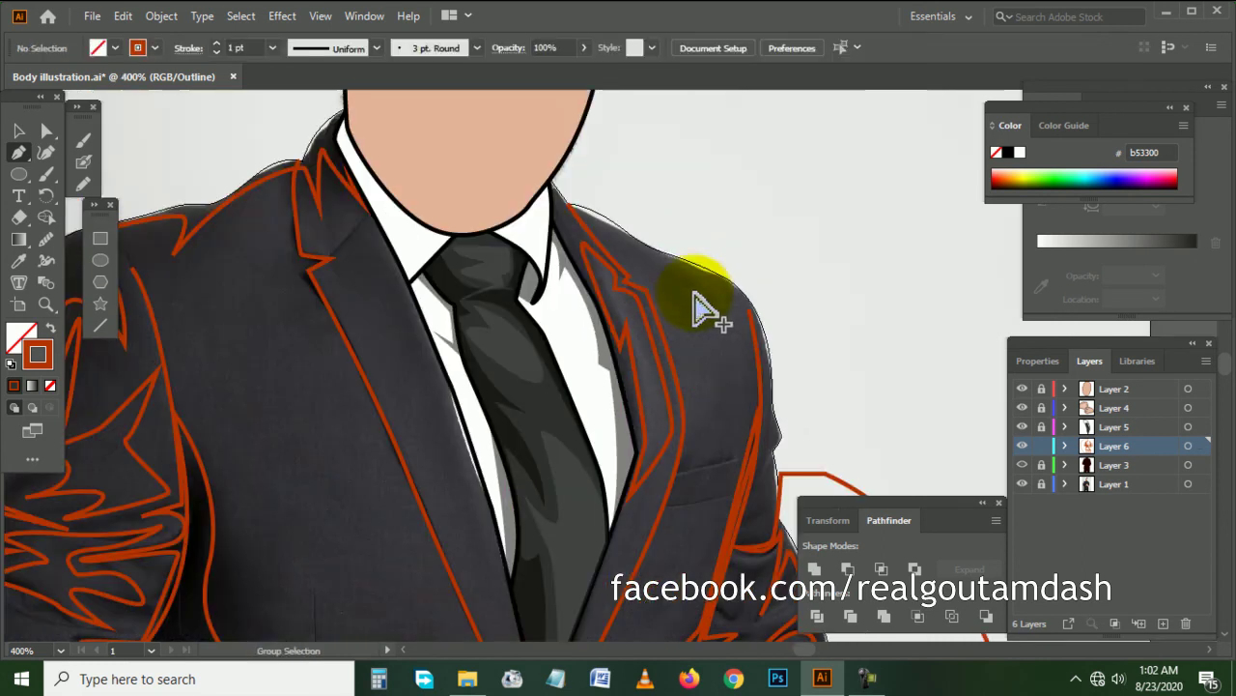
{"action": "scroll", "coordinate": [312, 387], "scroll_direction": "left", "scroll_amount": 1}
{"action": "scroll", "coordinate": [386, 332], "scroll_direction": "left", "scroll_amount": 1}
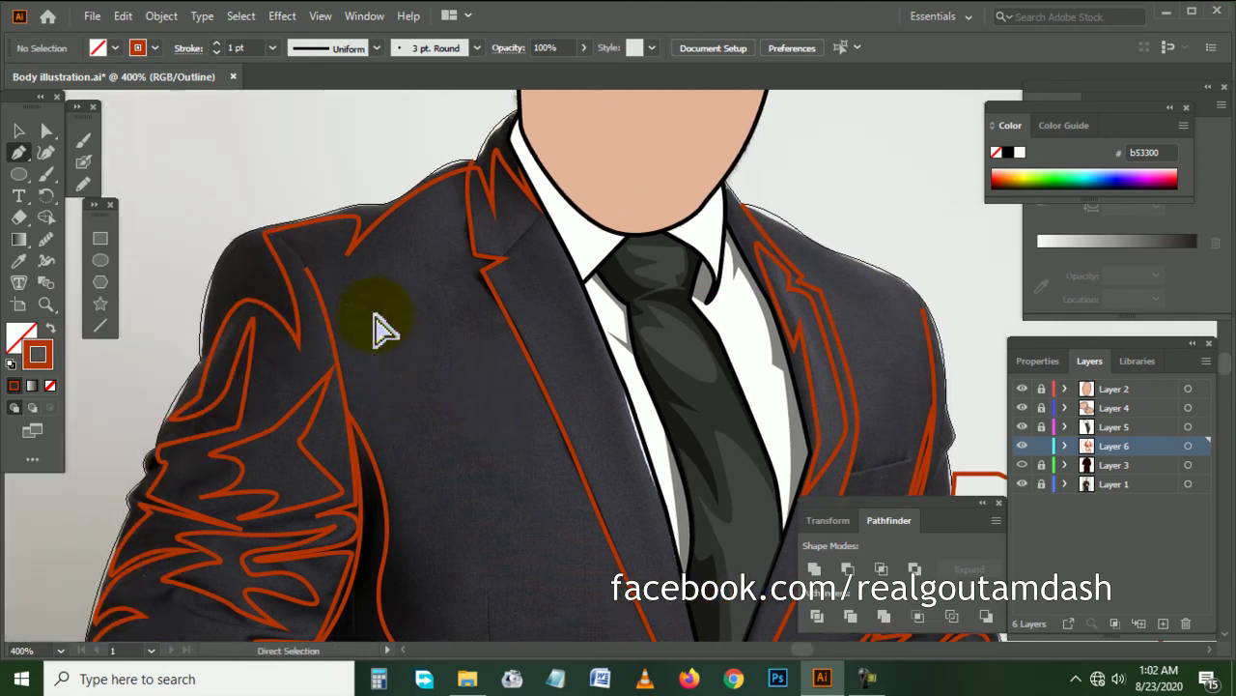
{"action": "scroll", "coordinate": [415, 290], "scroll_direction": "up", "scroll_amount": 1}
{"action": "scroll", "coordinate": [404, 290], "scroll_direction": "up", "scroll_amount": 1}
{"action": "left_click", "coordinate": [514, 141]}
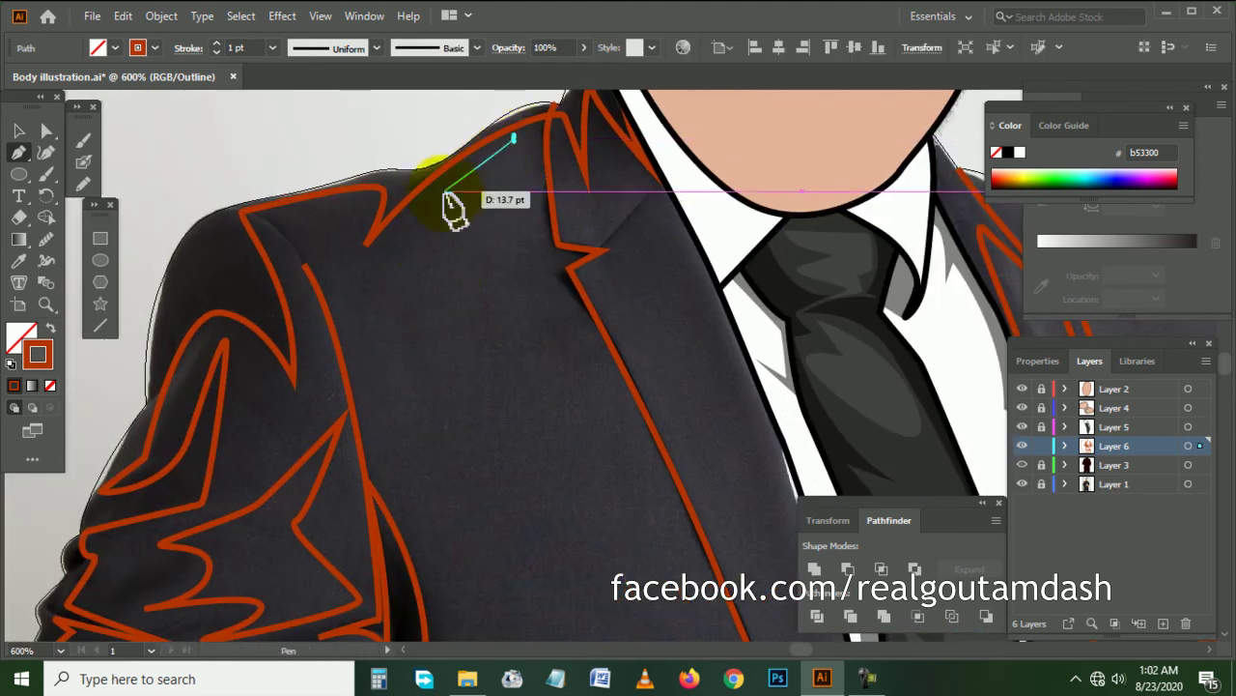
{"action": "left_click", "coordinate": [424, 215]}
{"action": "scroll", "coordinate": [413, 253], "scroll_direction": "down", "scroll_amount": 2}
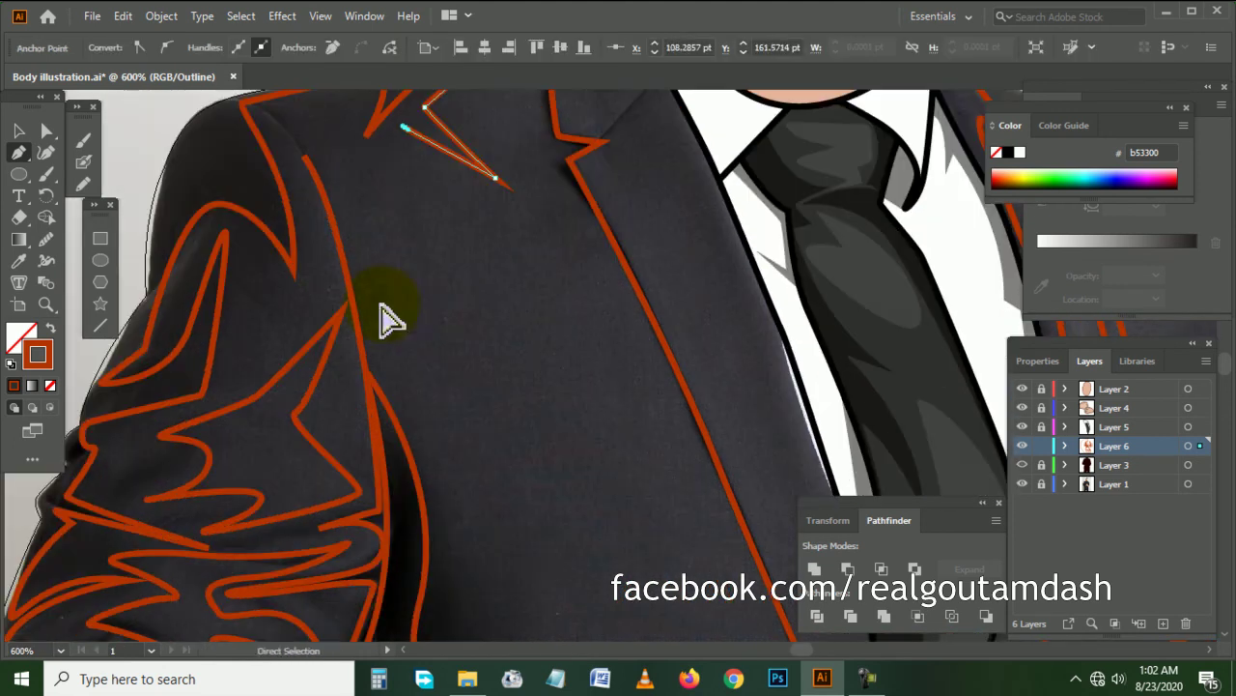
{"action": "scroll", "coordinate": [387, 318], "scroll_direction": "down", "scroll_amount": 1}
{"action": "left_click_drag", "start_coordinate": [409, 365], "coordinate": [447, 425]}
{"action": "left_click", "coordinate": [437, 500]}
{"action": "left_click_drag", "start_coordinate": [452, 366], "coordinate": [448, 341]}
{"action": "scroll", "coordinate": [541, 454], "scroll_direction": "down", "scroll_amount": 1}
{"action": "left_click", "coordinate": [477, 477]}
{"action": "left_click_drag", "start_coordinate": [586, 509], "coordinate": [570, 469]}
{"action": "left_click", "coordinate": [662, 482]}
{"action": "scroll", "coordinate": [538, 254], "scroll_direction": "up", "scroll_amount": 1}
{"action": "left_click", "coordinate": [475, 197]}
{"action": "left_click", "coordinate": [484, 155]}
{"action": "left_click", "coordinate": [469, 119]}
{"action": "left_click", "coordinate": [413, 170]}
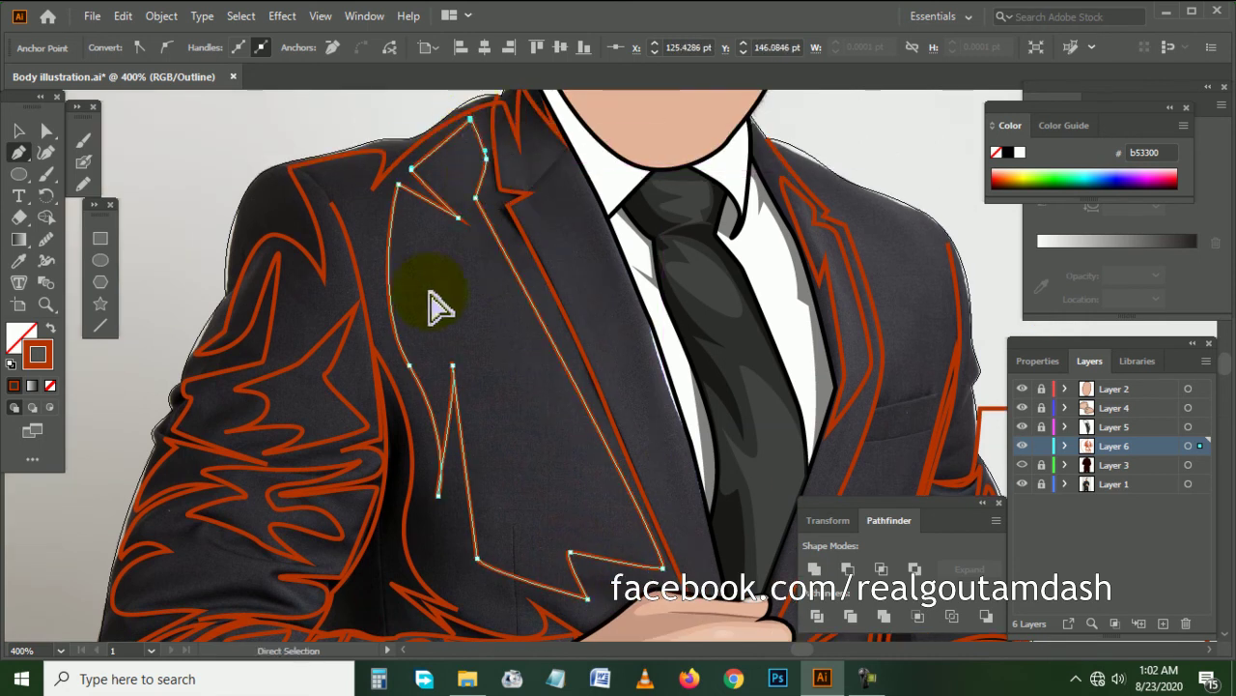
{"action": "left_click", "coordinate": [437, 307], "text": "ctrl"}
- Trace a closed curved fold shape down the right shoulder beside the lapel, then deselect it
{"action": "scroll", "coordinate": [444, 308], "scroll_direction": "down", "scroll_amount": 1}
{"action": "scroll", "coordinate": [462, 311], "scroll_direction": "up", "scroll_amount": 1}
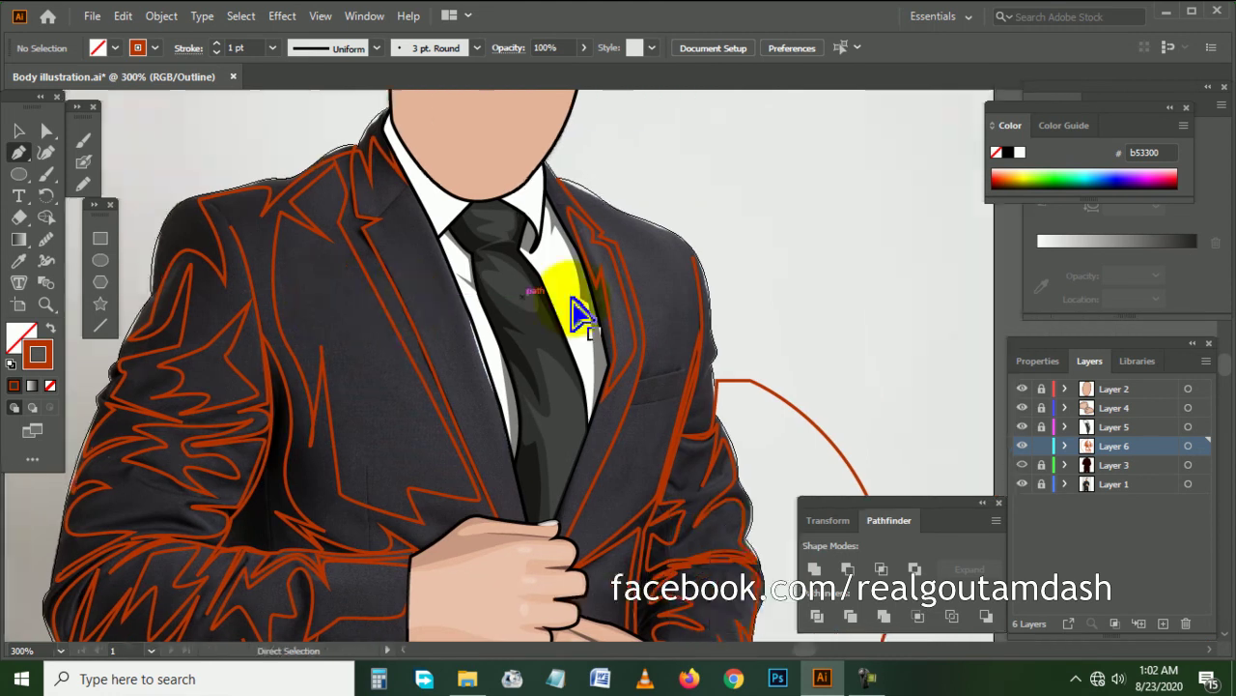
{"action": "scroll", "coordinate": [580, 313], "scroll_direction": "up", "scroll_amount": 1}
{"action": "scroll", "coordinate": [654, 276], "scroll_direction": "up", "scroll_amount": 1}
{"action": "scroll", "coordinate": [641, 262], "scroll_direction": "down", "scroll_amount": 1}
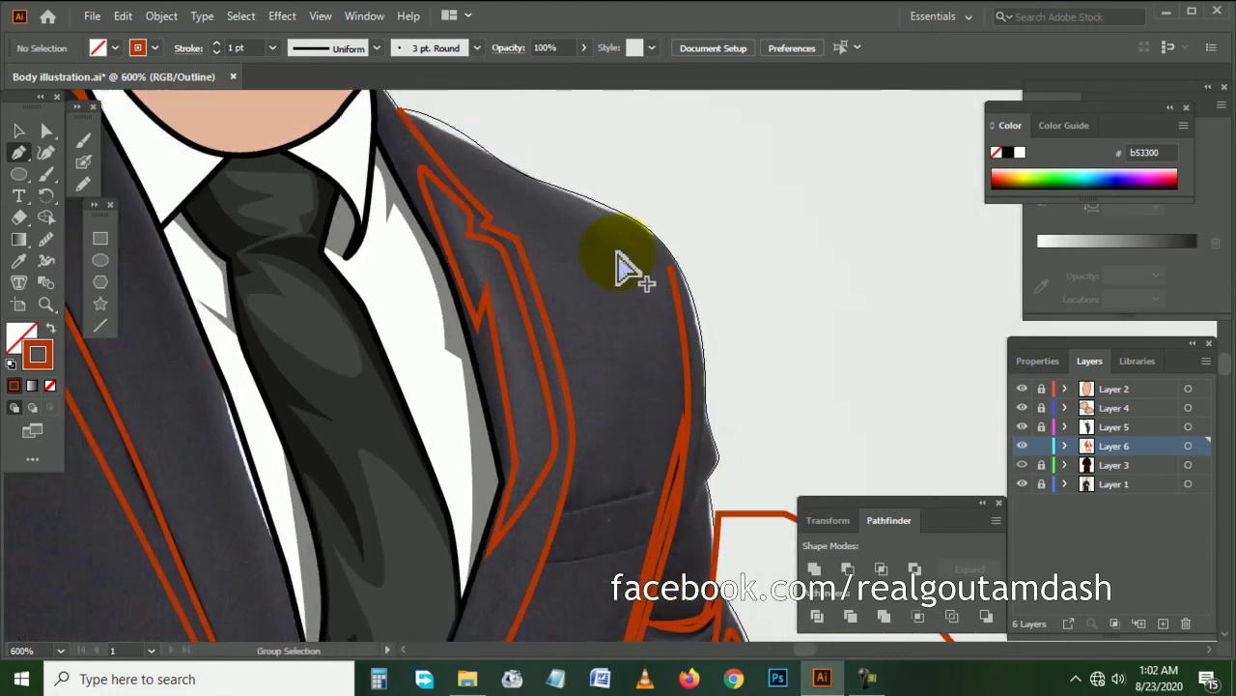
{"action": "left_click_drag", "start_coordinate": [538, 219], "coordinate": [611, 260]}
{"action": "left_click", "coordinate": [590, 218]}
{"action": "left_click", "coordinate": [605, 257]}
{"action": "left_click", "coordinate": [652, 237]}
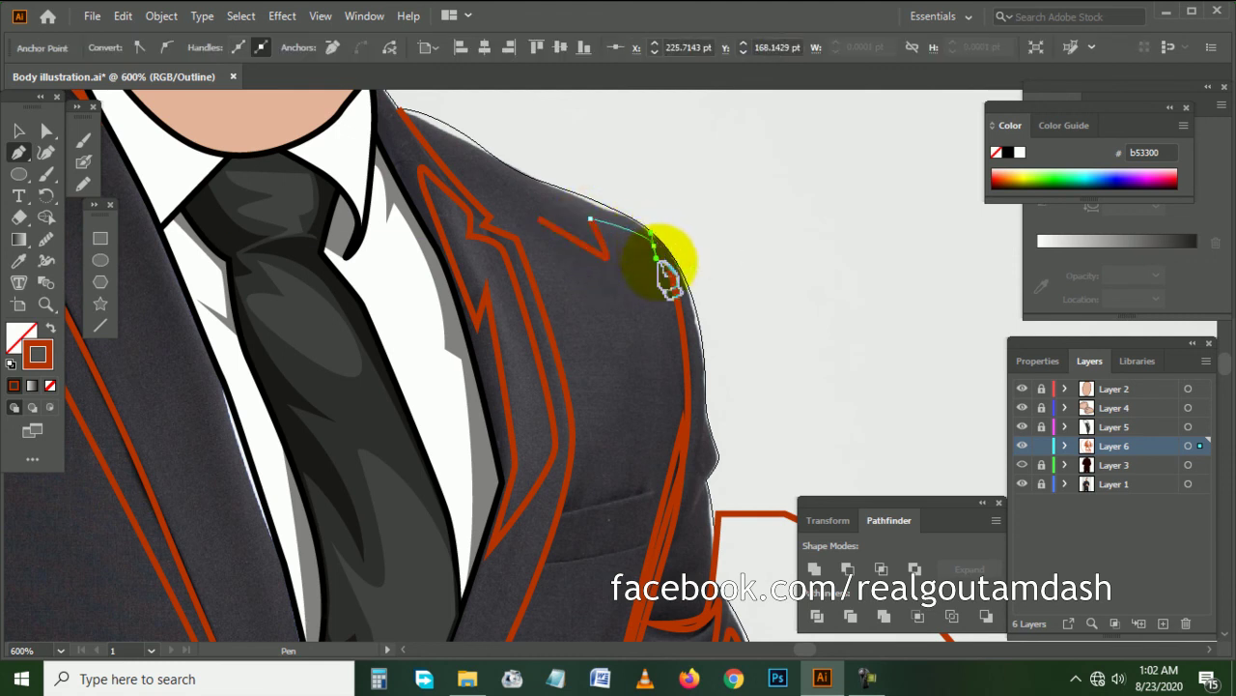
{"action": "scroll", "coordinate": [676, 329], "scroll_direction": "down", "scroll_amount": 1}
{"action": "left_click", "coordinate": [664, 399]}
{"action": "left_click", "coordinate": [652, 327]}
{"action": "left_click", "coordinate": [585, 372]}
{"action": "scroll", "coordinate": [544, 208], "scroll_direction": "up", "scroll_amount": 2}
{"action": "left_click", "coordinate": [544, 275]}
{"action": "left_click", "coordinate": [711, 235], "text": "ctrl"}
{"action": "scroll", "coordinate": [715, 338], "scroll_direction": "down", "scroll_amount": 1}
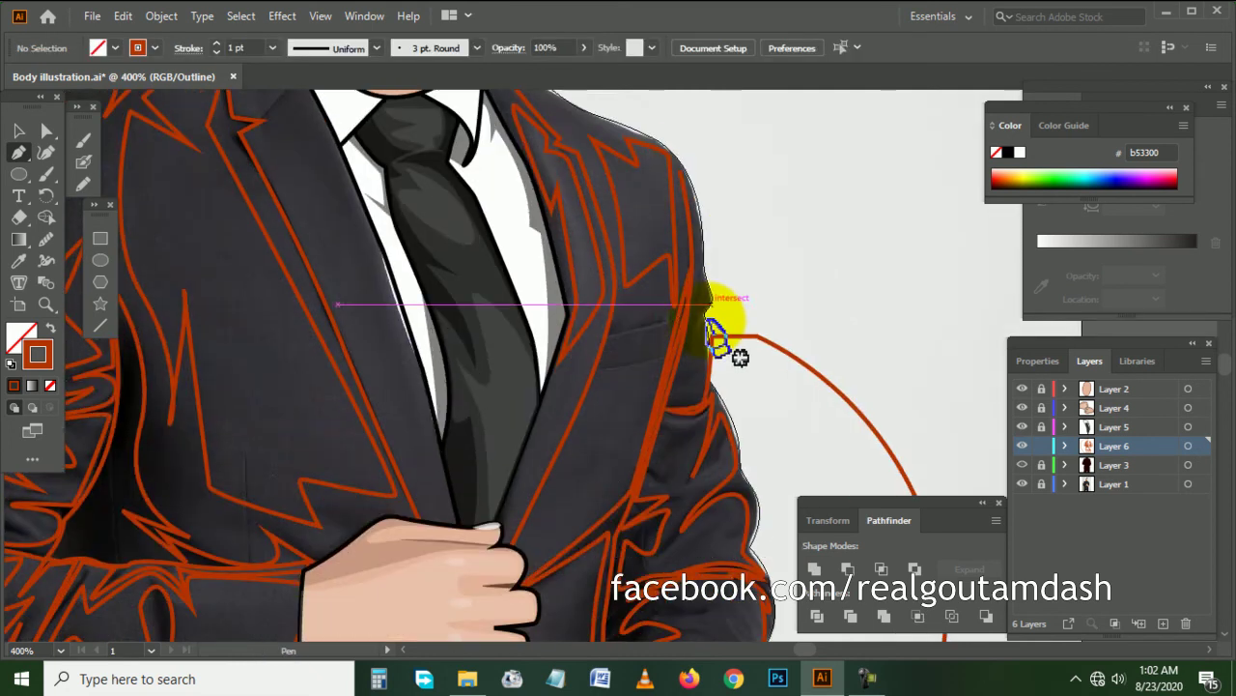
{"action": "scroll", "coordinate": [684, 394], "scroll_direction": "down", "scroll_amount": 3}
{"action": "scroll", "coordinate": [671, 441], "scroll_direction": "down", "scroll_amount": 2}
- Trace a closed outline around the lower jacket front panel from the pocket top
{"action": "scroll", "coordinate": [653, 391], "scroll_direction": "down", "scroll_amount": 1}
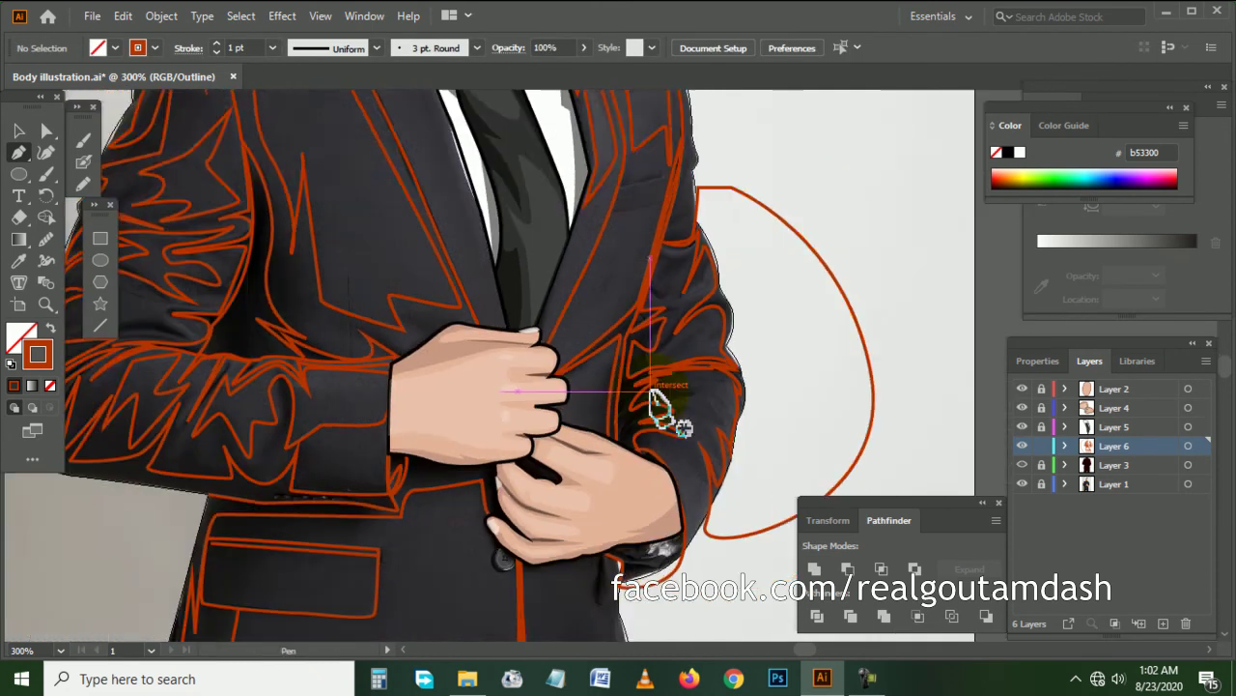
{"action": "scroll", "coordinate": [652, 392], "scroll_direction": "down", "scroll_amount": 2}
{"action": "scroll", "coordinate": [593, 414], "scroll_direction": "down", "scroll_amount": 3}
{"action": "scroll", "coordinate": [549, 435], "scroll_direction": "down", "scroll_amount": 1}
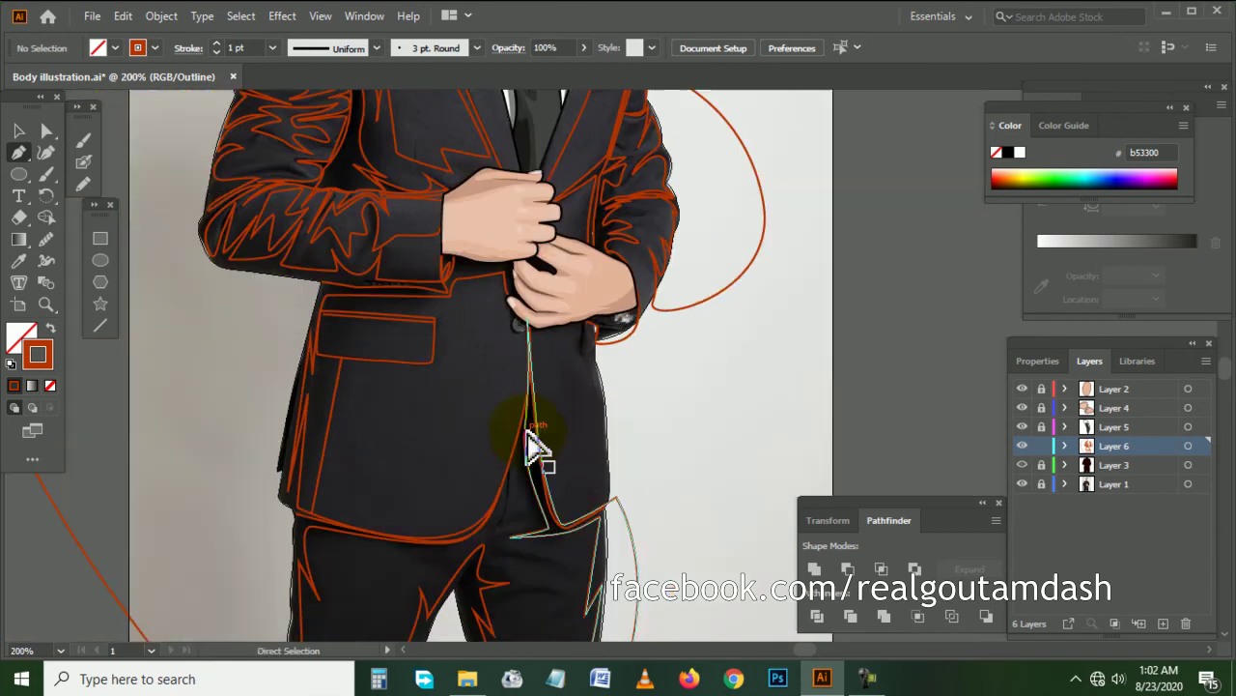
{"action": "scroll", "coordinate": [521, 406], "scroll_direction": "left", "scroll_amount": 1}
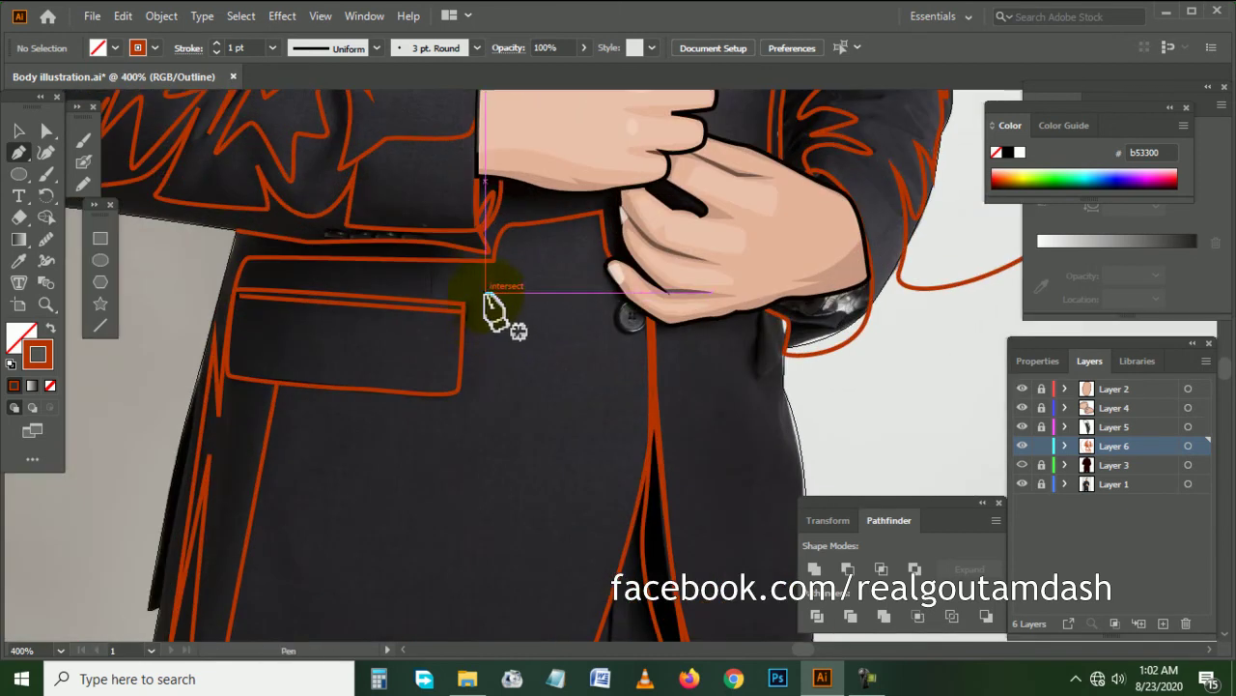
{"action": "scroll", "coordinate": [461, 282], "scroll_direction": "up", "scroll_amount": 1}
{"action": "mouse_move", "coordinate": [451, 268]}
{"action": "left_mouse_down"}
{"action": "mouse_move", "coordinate": [543, 267]}
{"action": "mouse_move", "coordinate": [596, 232]}
{"action": "mouse_move", "coordinate": [657, 249]}
{"action": "left_mouse_up"}
{"action": "scroll", "coordinate": [667, 319], "scroll_direction": "down", "scroll_amount": 1}
{"action": "scroll", "coordinate": [673, 377], "scroll_direction": "down", "scroll_amount": 2}
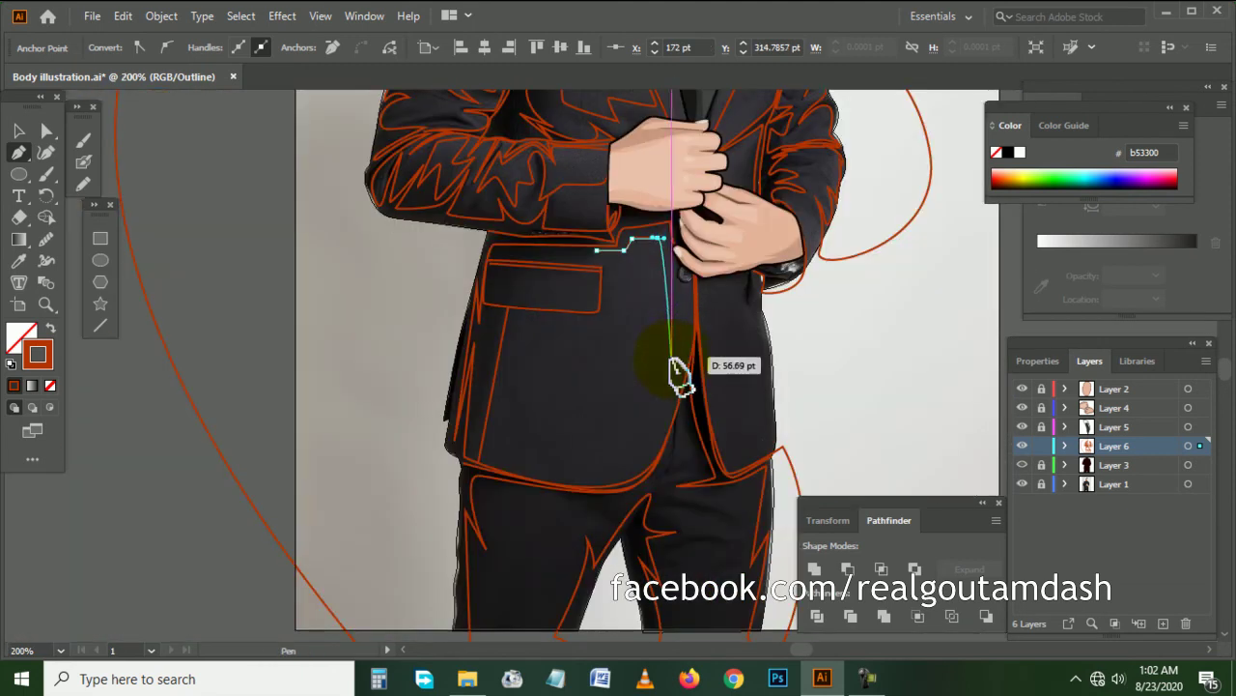
{"action": "left_click_drag", "start_coordinate": [650, 450], "coordinate": [640, 488]}
{"action": "left_click", "coordinate": [504, 398]}
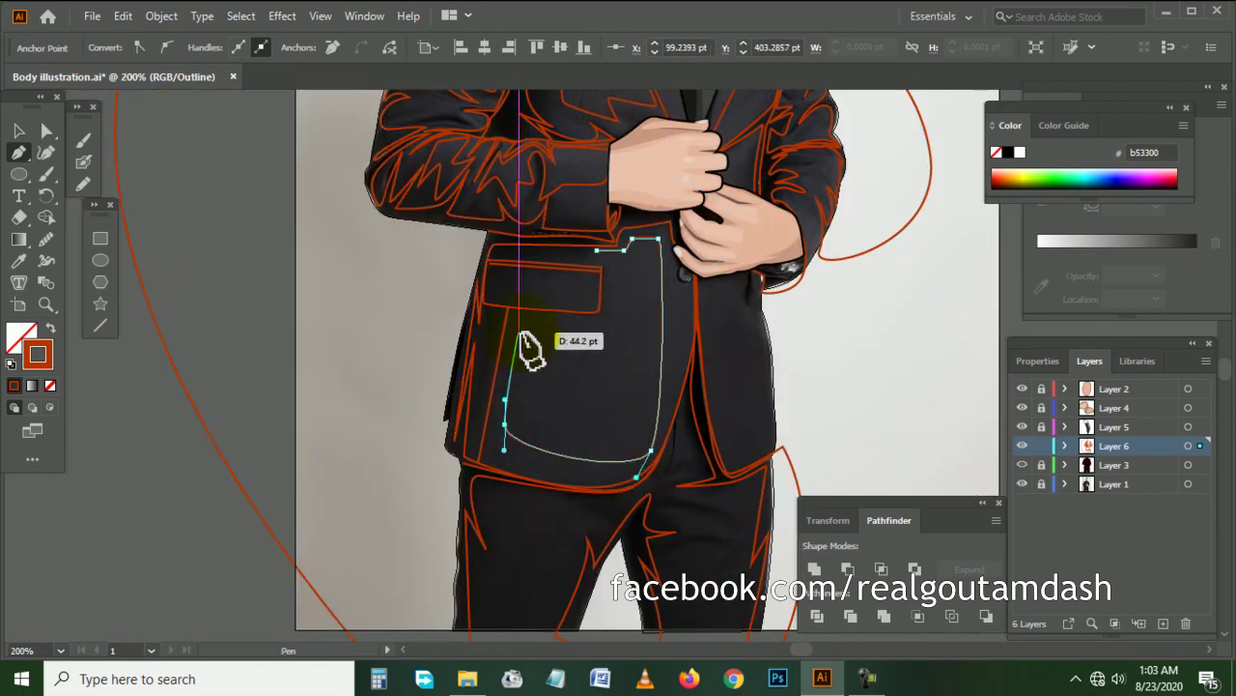
{"action": "left_click", "coordinate": [516, 328]}
{"action": "scroll", "coordinate": [563, 345], "scroll_direction": "right", "scroll_amount": 1}
{"action": "scroll", "coordinate": [564, 345], "scroll_direction": "up", "scroll_amount": 2}
{"action": "left_click_drag", "start_coordinate": [574, 308], "coordinate": [578, 293]}
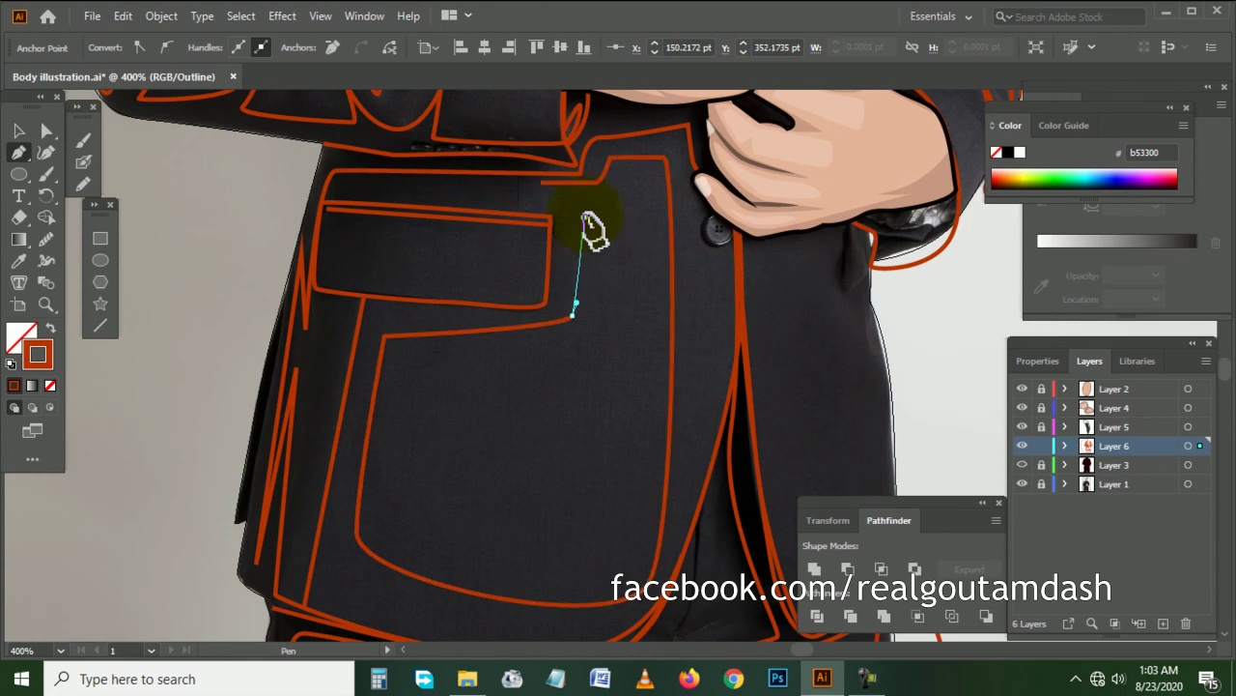
{"action": "left_click", "coordinate": [495, 270], "text": "ctrl"}
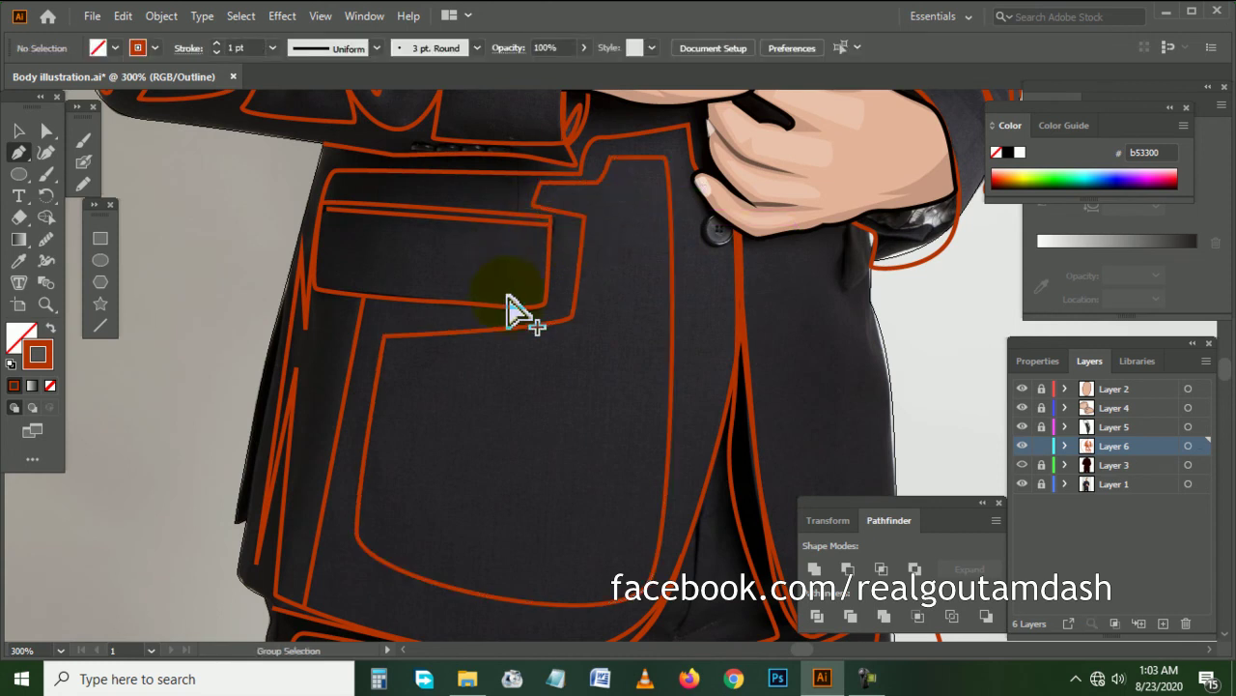
- Draw a closed zigzag fold shape inside the pocket flap, deselect it and zoom out
{"action": "scroll", "coordinate": [469, 280], "scroll_direction": "up", "scroll_amount": 2}
{"action": "left_click", "coordinate": [311, 207]}
{"action": "left_click", "coordinate": [500, 223]}
{"action": "left_click_drag", "start_coordinate": [549, 226], "coordinate": [600, 230]}
{"action": "left_click", "coordinate": [591, 341]}
{"action": "left_click", "coordinate": [464, 297]}
{"action": "left_click_drag", "start_coordinate": [511, 341], "coordinate": [538, 342]}
{"action": "left_click_drag", "start_coordinate": [310, 309], "coordinate": [302, 290]}
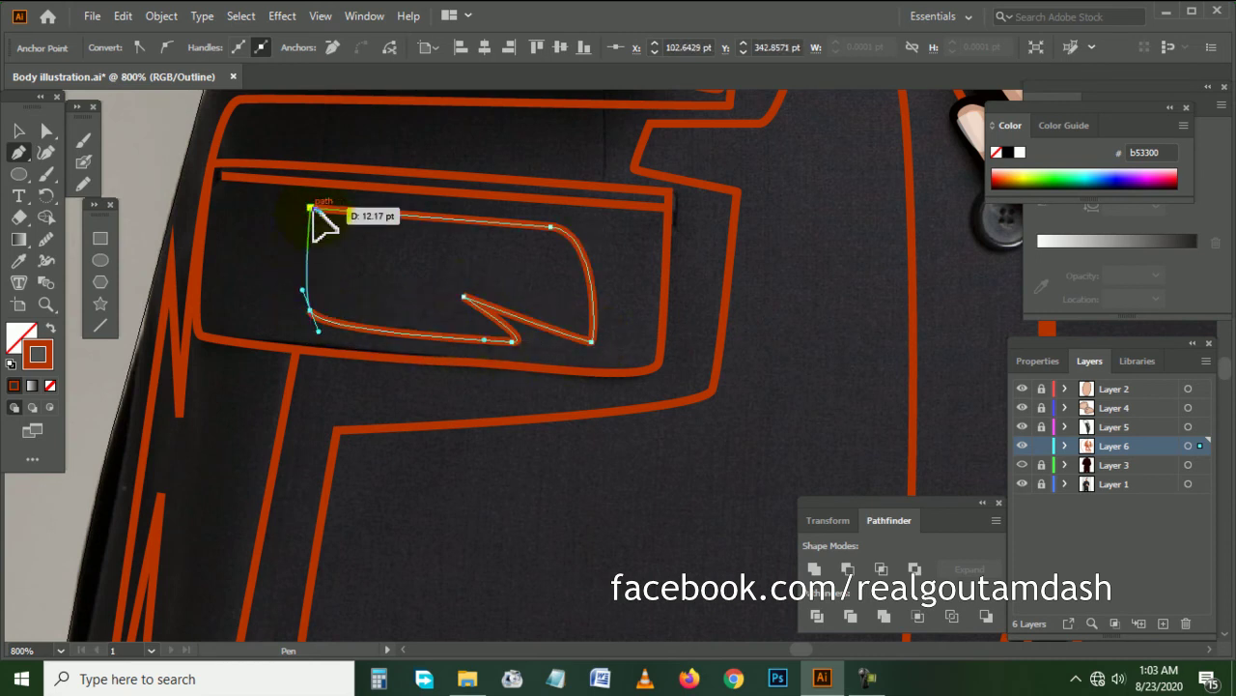
{"action": "left_click", "coordinate": [311, 209]}
{"action": "left_click", "coordinate": [441, 325], "text": "ctrl"}
{"action": "key", "text": "ctrl+minus"}
{"action": "key", "text": "ctrl+minus"}
{"action": "key", "text": "ctrl+minus"}
{"action": "key", "text": "ctrl+minus"}
{"action": "key", "text": "ctrl+minus"}
- Draw a closed zigzag fold shape down the left trouser leg to the hem, then deselect it
{"action": "scroll", "coordinate": [493, 357], "scroll_direction": "down", "scroll_amount": 2}
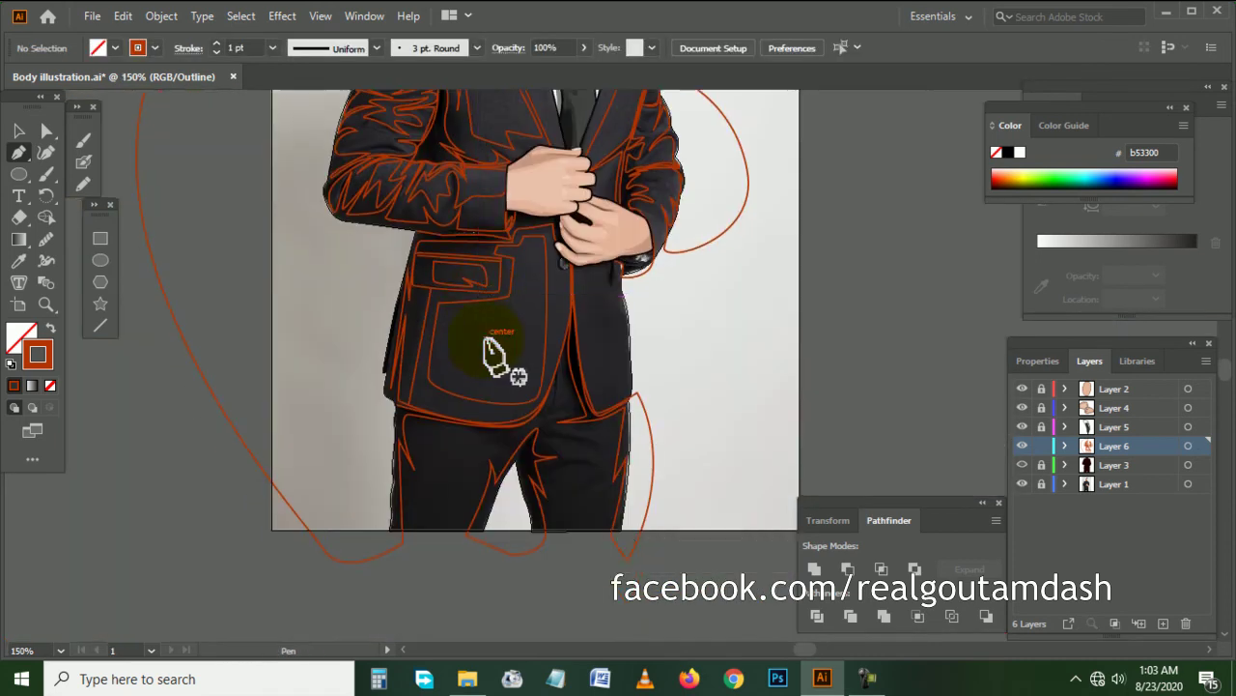
{"action": "scroll", "coordinate": [488, 353], "scroll_direction": "down", "scroll_amount": 2}
{"action": "scroll", "coordinate": [451, 477], "scroll_direction": "up", "scroll_amount": 2}
{"action": "scroll", "coordinate": [440, 476], "scroll_direction": "up", "scroll_amount": 1}
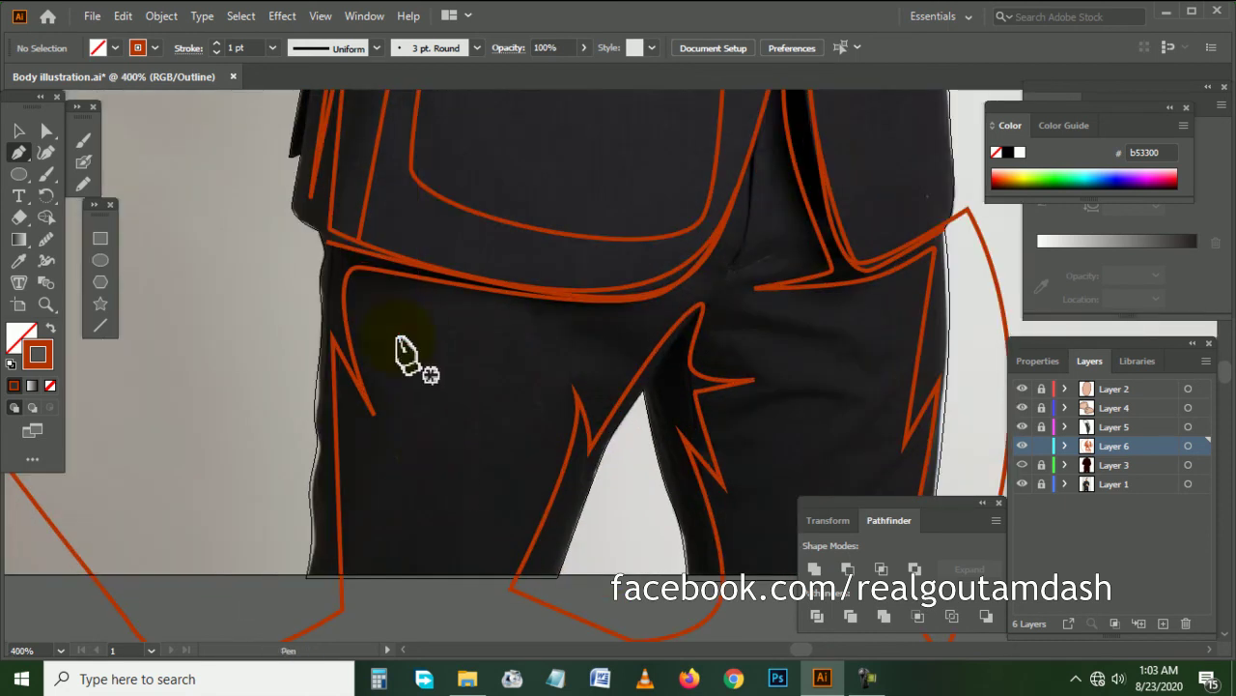
{"action": "left_click", "coordinate": [394, 297]}
{"action": "left_click_drag", "start_coordinate": [569, 337], "coordinate": [587, 344]}
{"action": "left_click", "coordinate": [552, 487]}
{"action": "left_click", "coordinate": [483, 461]}
{"action": "left_click", "coordinate": [464, 595]}
{"action": "left_click", "coordinate": [365, 596]}
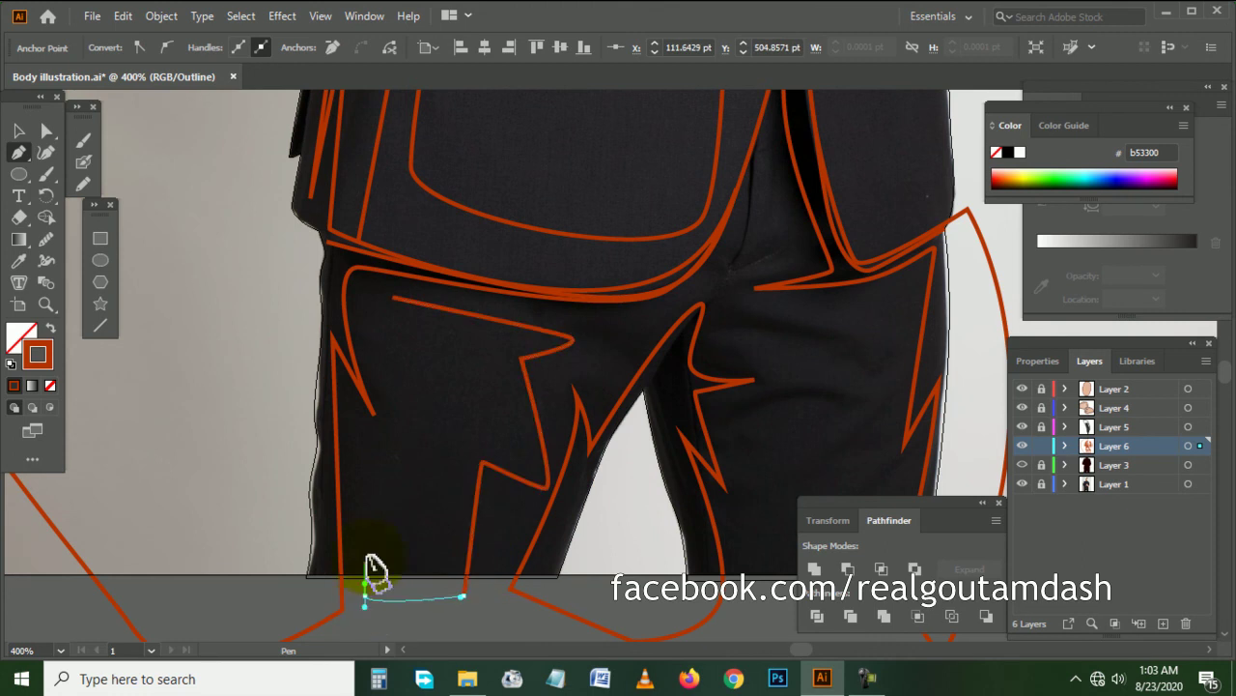
{"action": "left_click", "coordinate": [353, 430]}
{"action": "left_click", "coordinate": [387, 441]}
{"action": "left_click", "coordinate": [367, 322]}
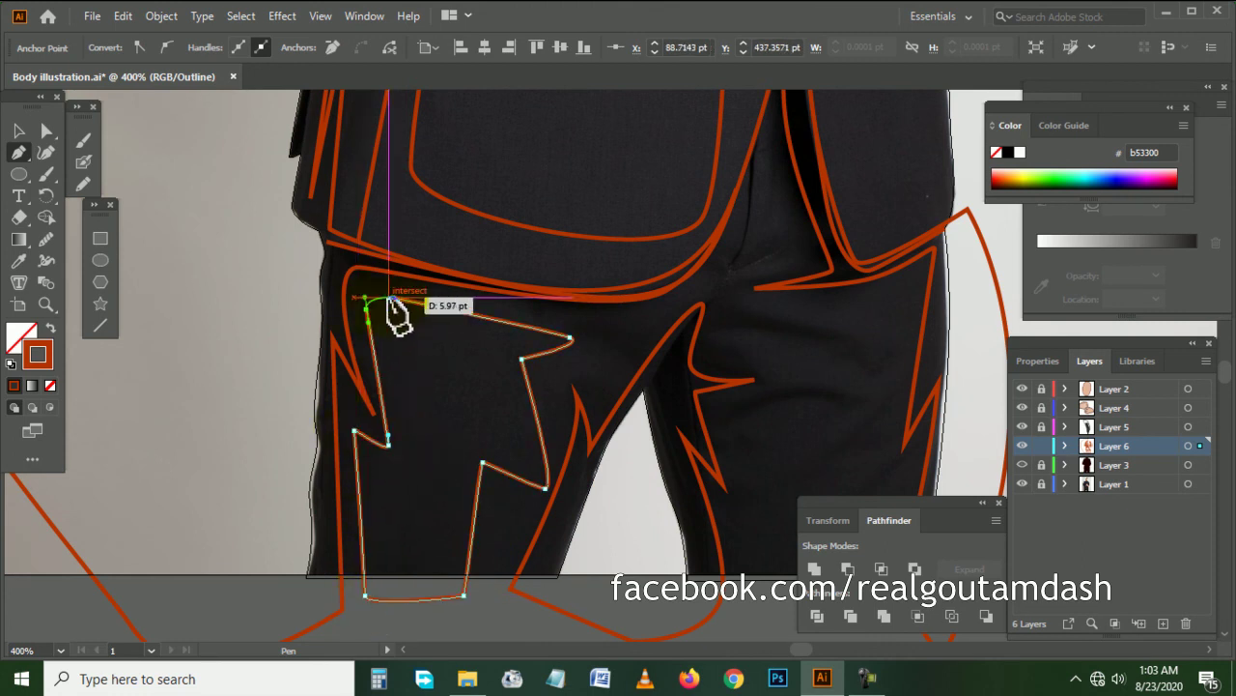
{"action": "left_click", "coordinate": [396, 299]}
{"action": "left_click", "coordinate": [428, 365], "text": "ctrl"}
- Draw a closed zigzag fold shape across the upper right thigh
{"action": "scroll", "coordinate": [434, 367], "scroll_direction": "right", "scroll_amount": 2}
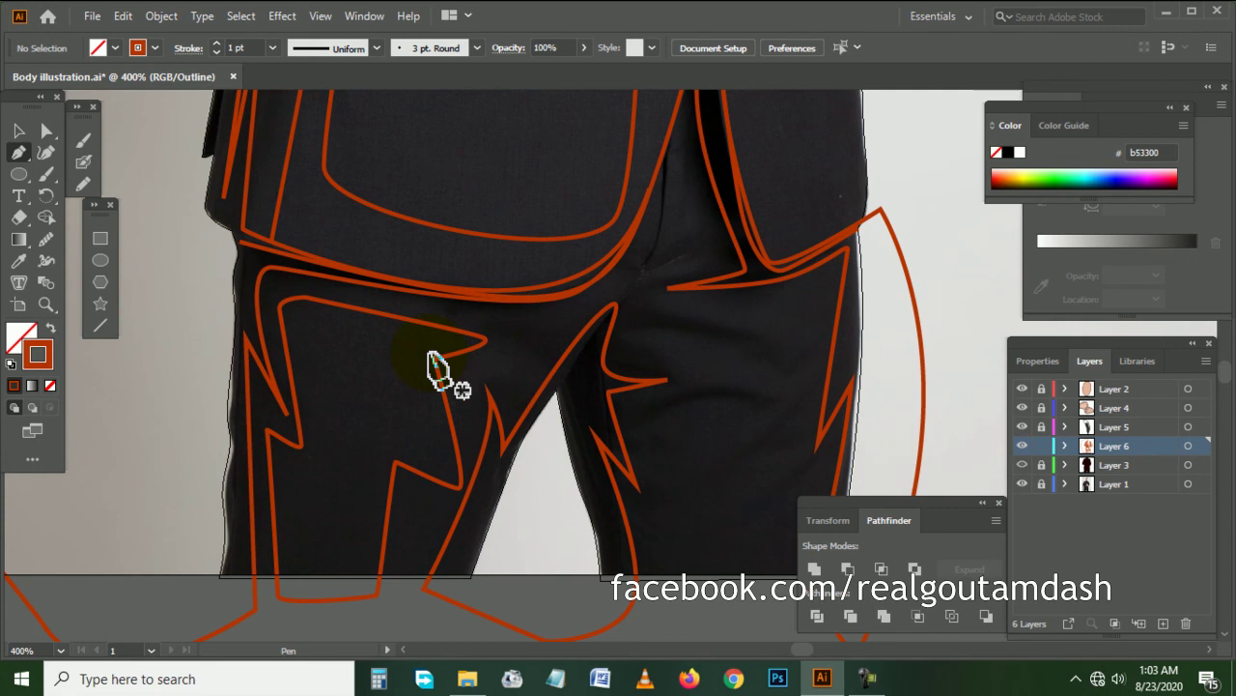
{"action": "scroll", "coordinate": [653, 370], "scroll_direction": "up", "scroll_amount": 1}
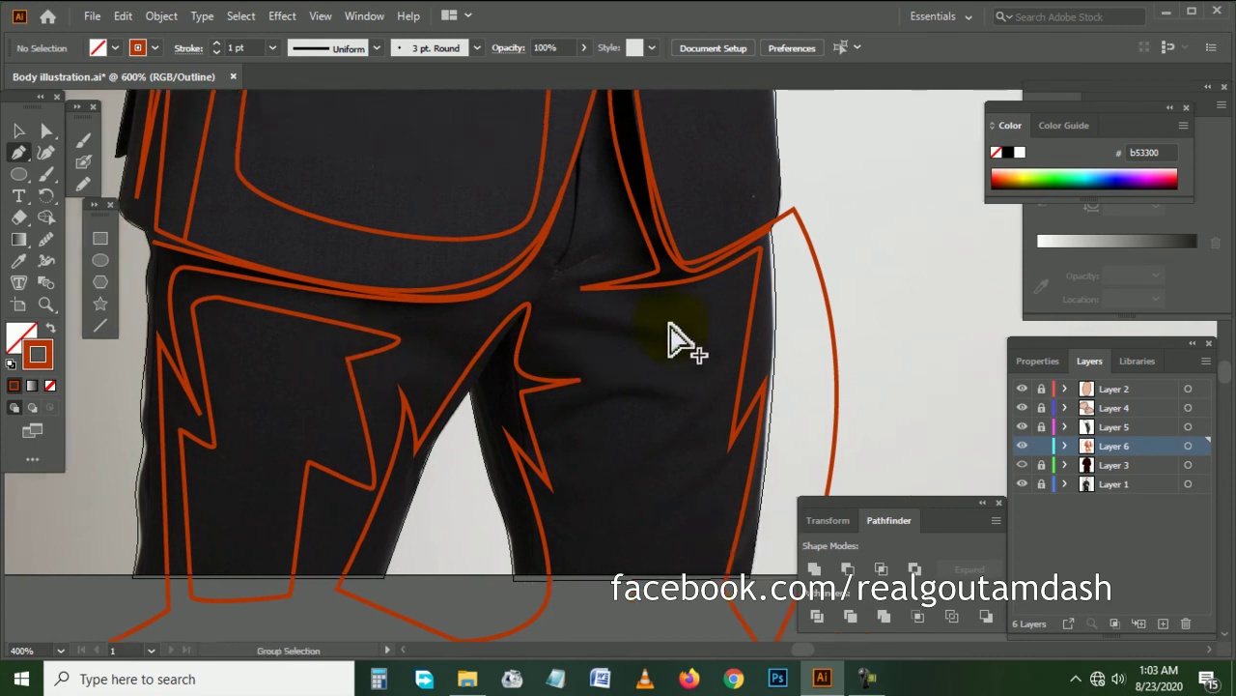
{"action": "left_click", "coordinate": [545, 286]}
{"action": "left_click", "coordinate": [632, 292]}
{"action": "left_click", "coordinate": [753, 272]}
{"action": "left_click", "coordinate": [753, 396]}
{"action": "left_click_drag", "start_coordinate": [665, 494], "coordinate": [692, 446]}
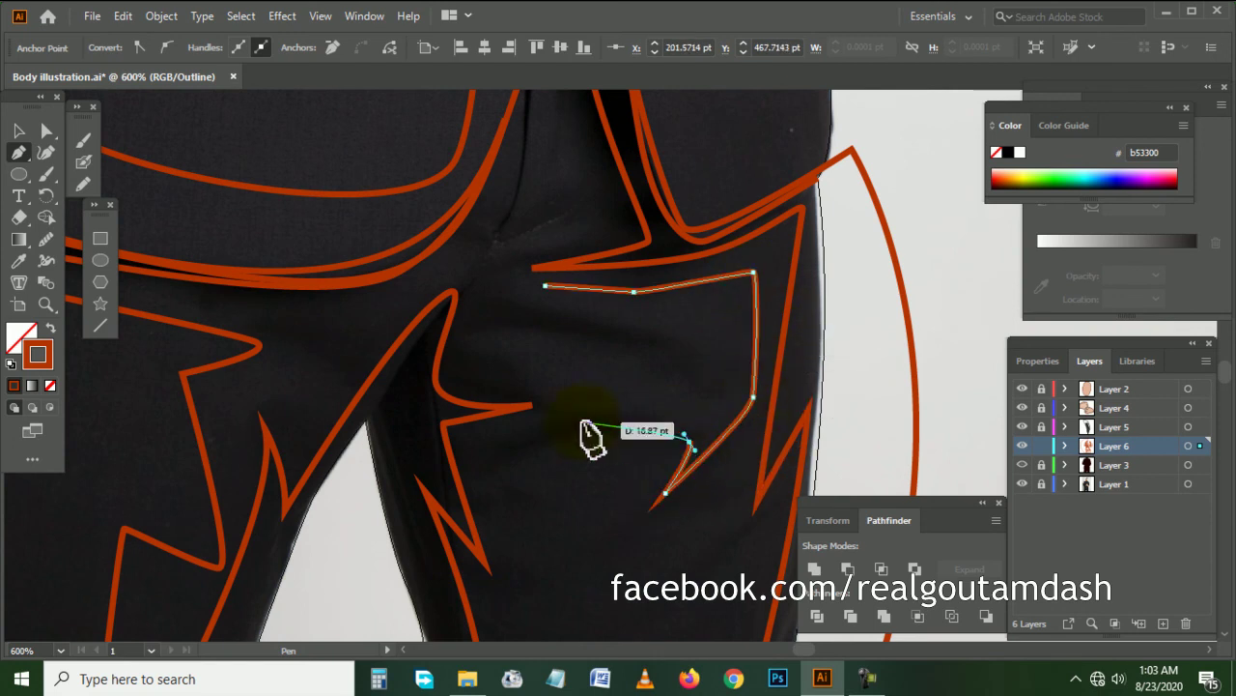
{"action": "left_click", "coordinate": [556, 418]}
{"action": "left_click", "coordinate": [570, 400]}
{"action": "left_click", "coordinate": [490, 360]}
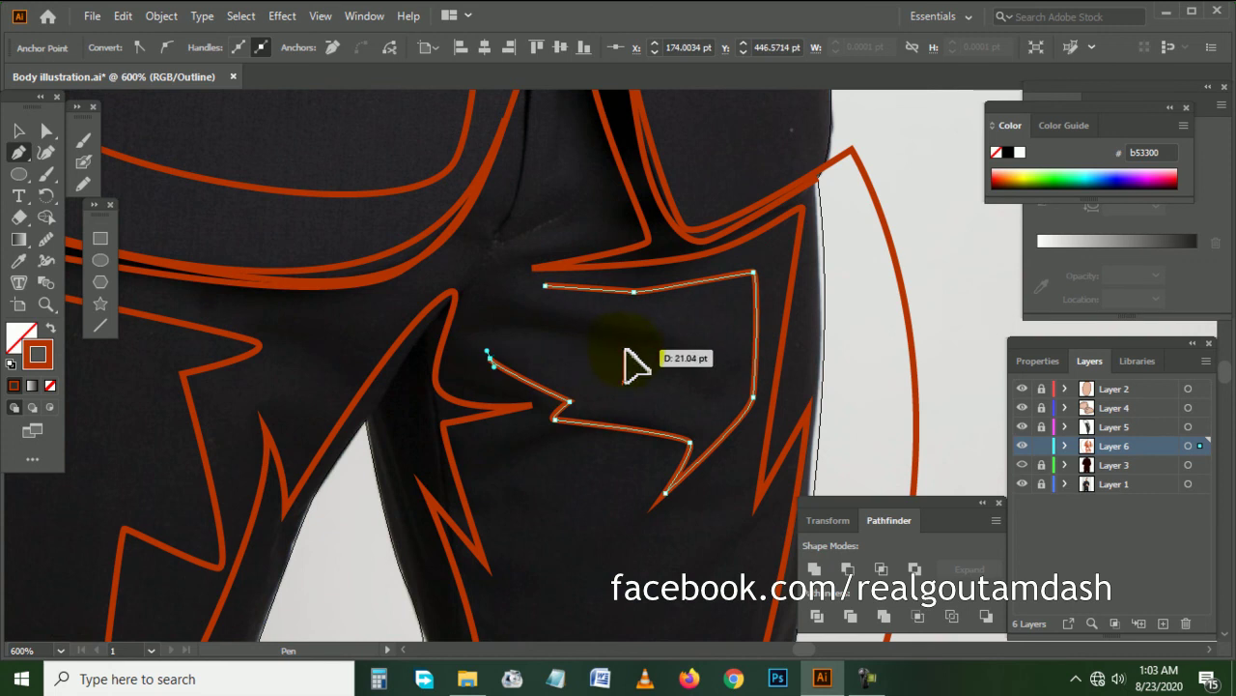
{"action": "mouse_move", "coordinate": [689, 343]}
{"action": "left_mouse_down"}
{"action": "mouse_move", "coordinate": [529, 323]}
{"action": "mouse_move", "coordinate": [553, 299]}
{"action": "mouse_move", "coordinate": [570, 302]}
{"action": "left_mouse_up"}
{"action": "scroll", "coordinate": [676, 367], "scroll_direction": "down", "scroll_amount": 5}
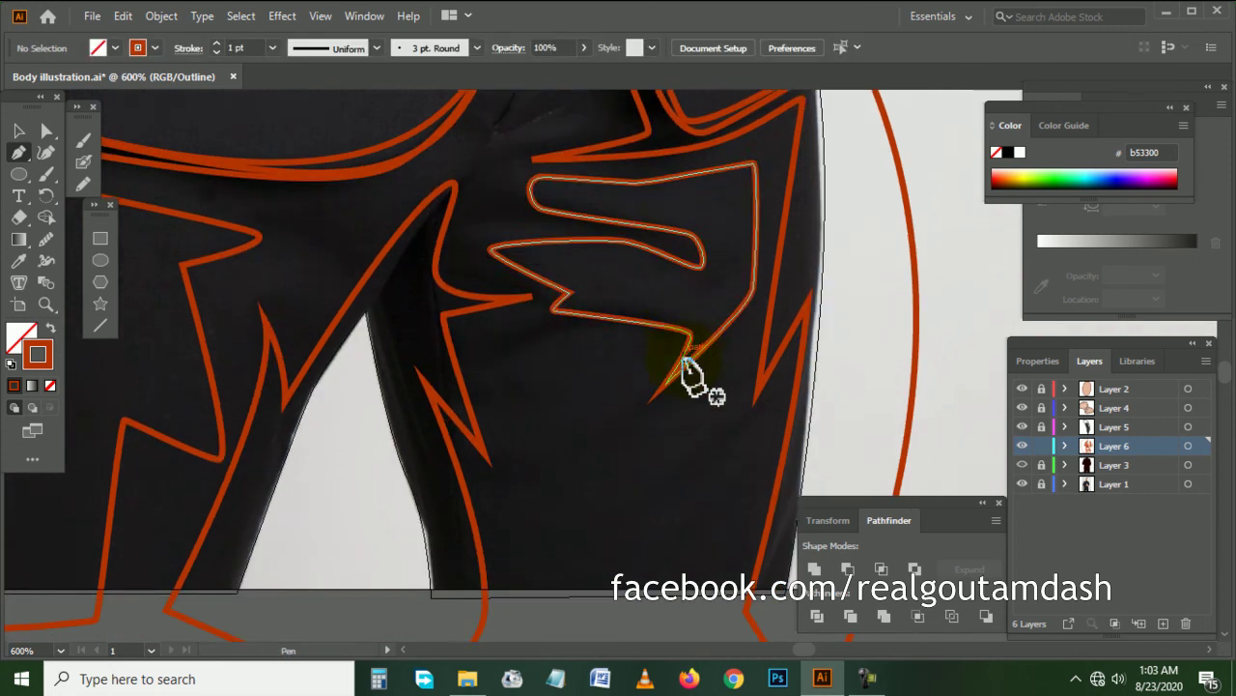
{"action": "key", "text": "ctrl+minus"}
{"action": "scroll", "coordinate": [656, 394], "scroll_direction": "down", "scroll_amount": 2}
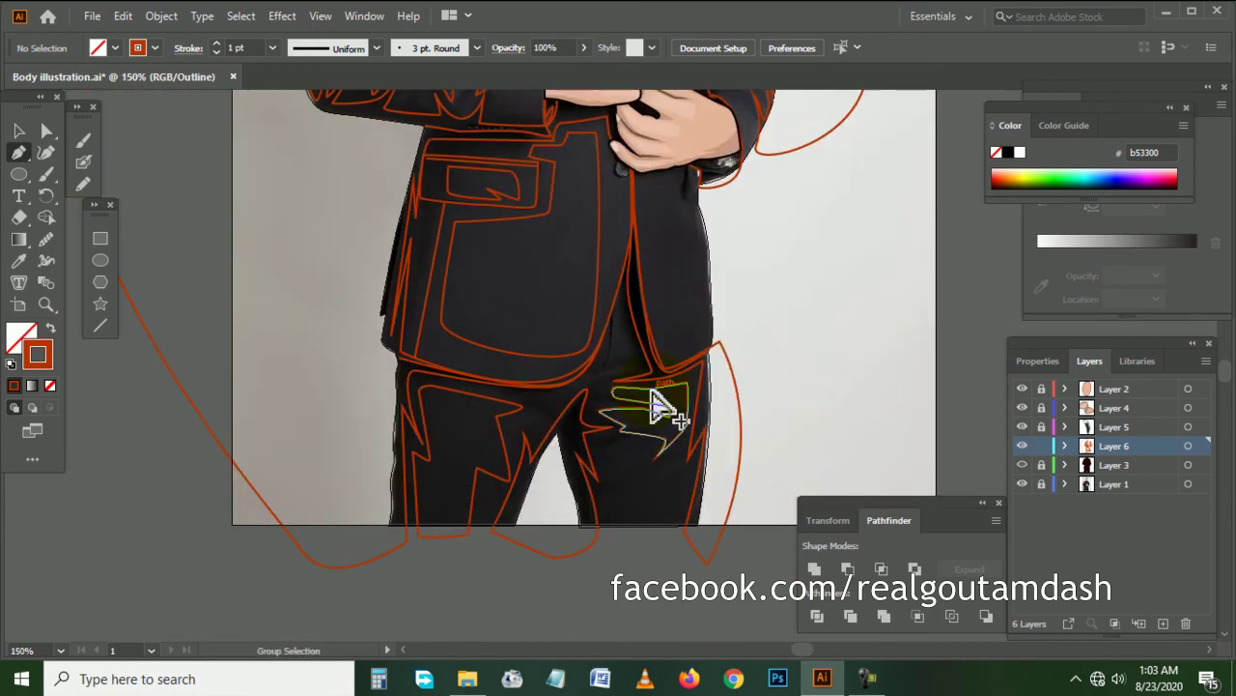
{"action": "scroll", "coordinate": [667, 396], "scroll_direction": "up", "scroll_amount": 3}
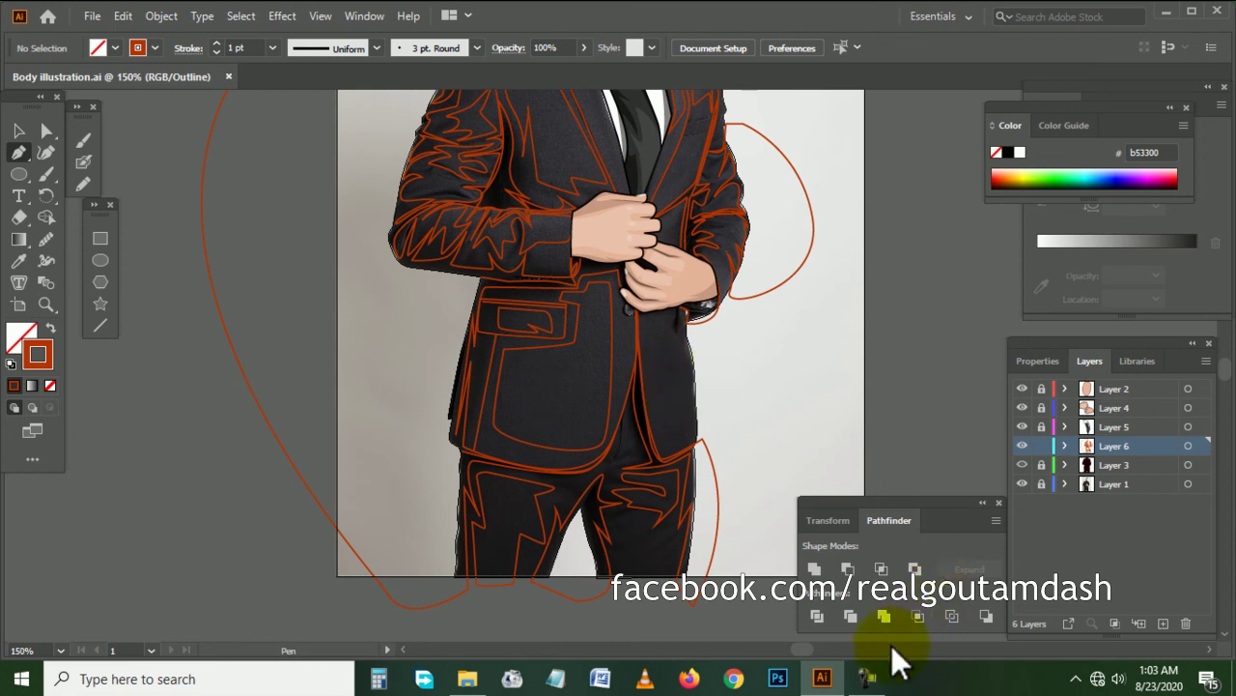
- Switch from Outline to full-colour Preview with the Selection tool and unlock Layer 3
{"action": "left_click", "coordinate": [867, 679]}
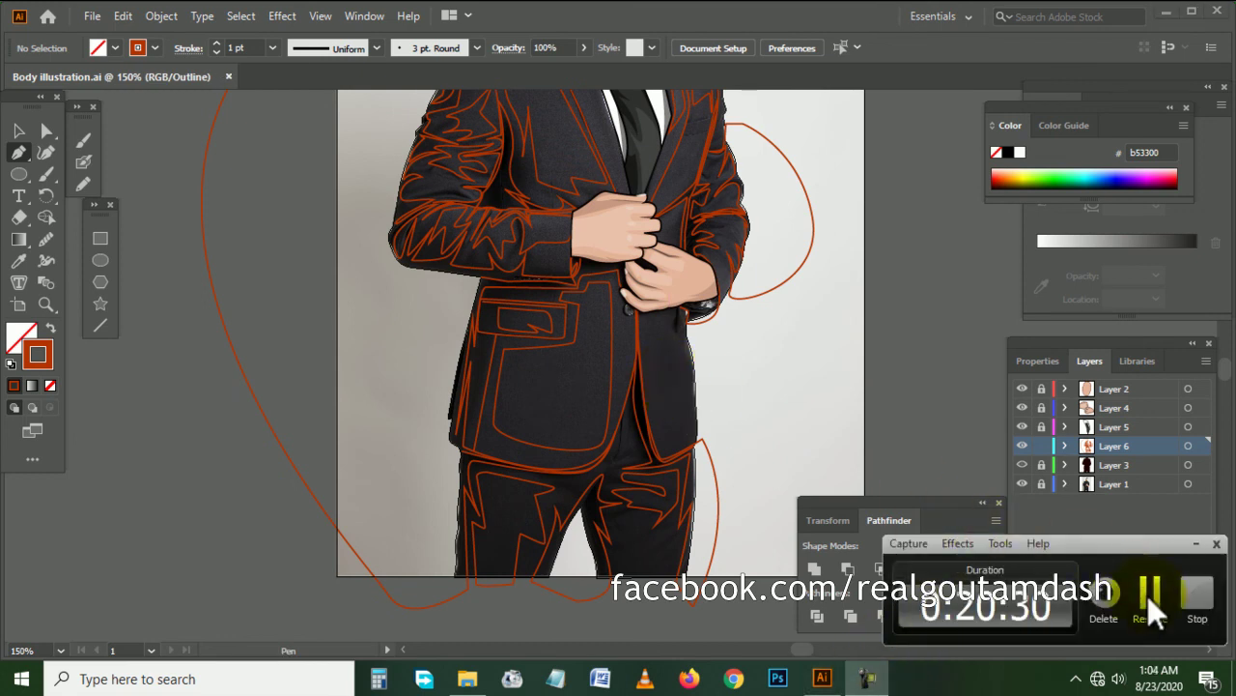
{"action": "left_click", "coordinate": [1148, 595]}
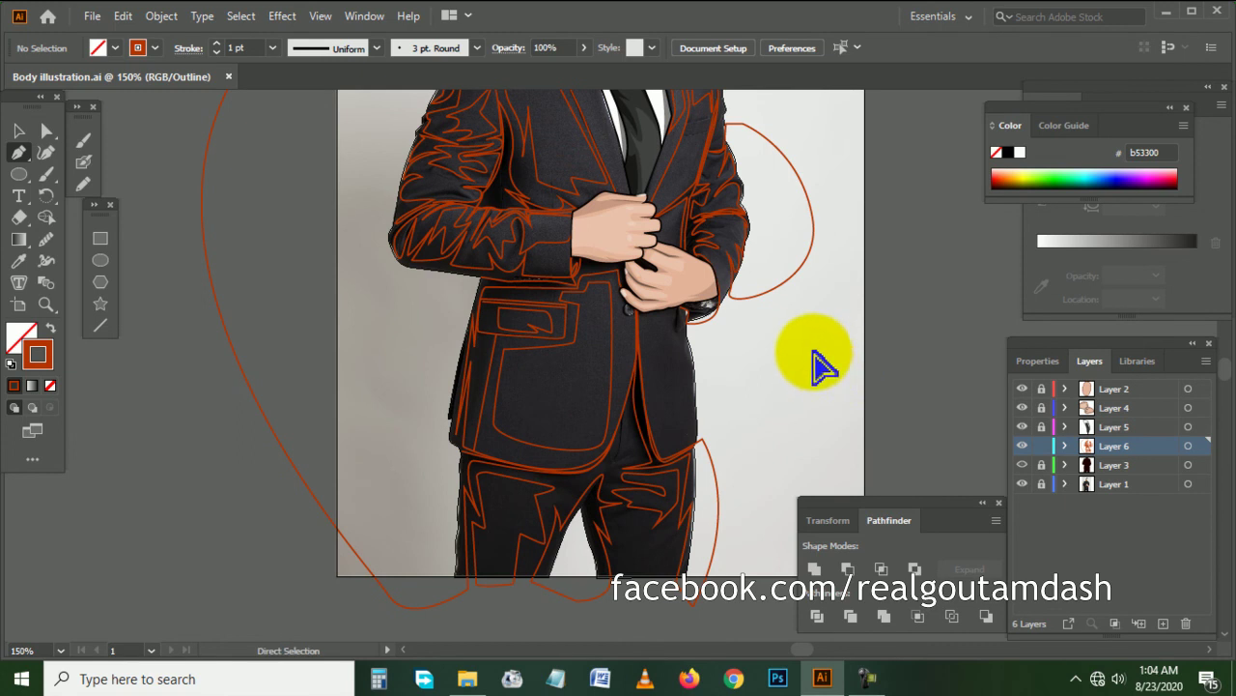
{"action": "scroll", "coordinate": [763, 391], "scroll_direction": "right", "scroll_amount": 2}
{"action": "scroll", "coordinate": [696, 386], "scroll_direction": "up", "scroll_amount": 2}
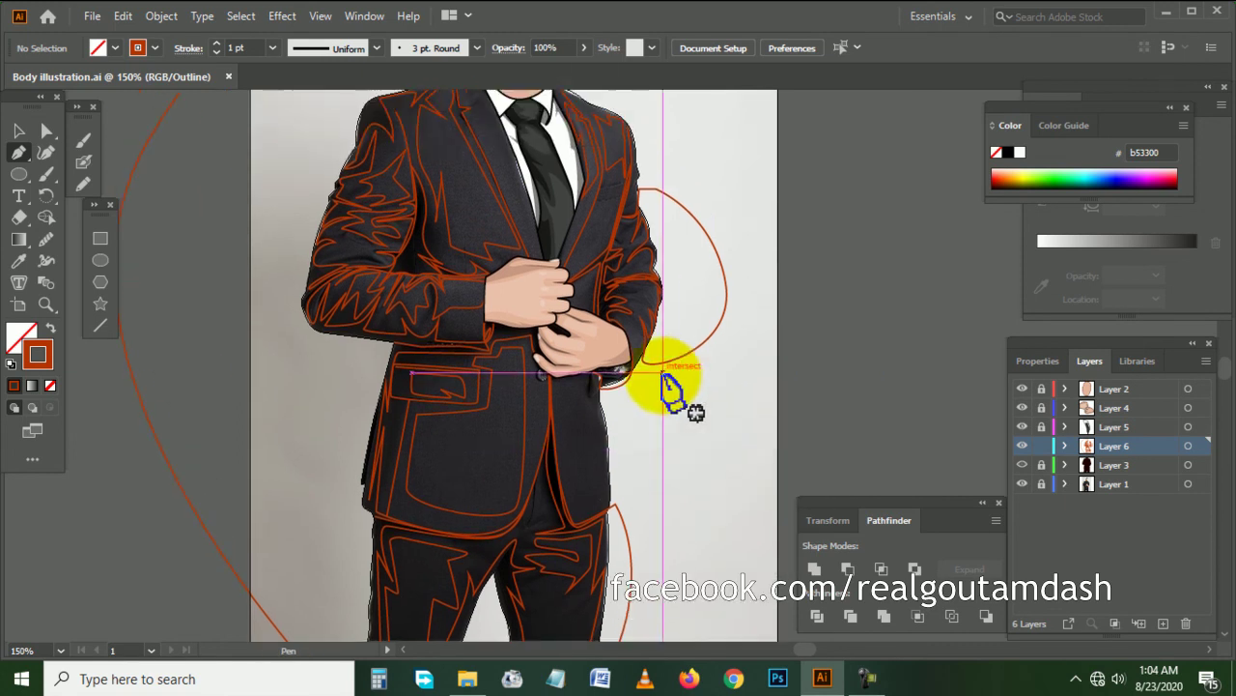
{"action": "left_click", "coordinate": [19, 131]}
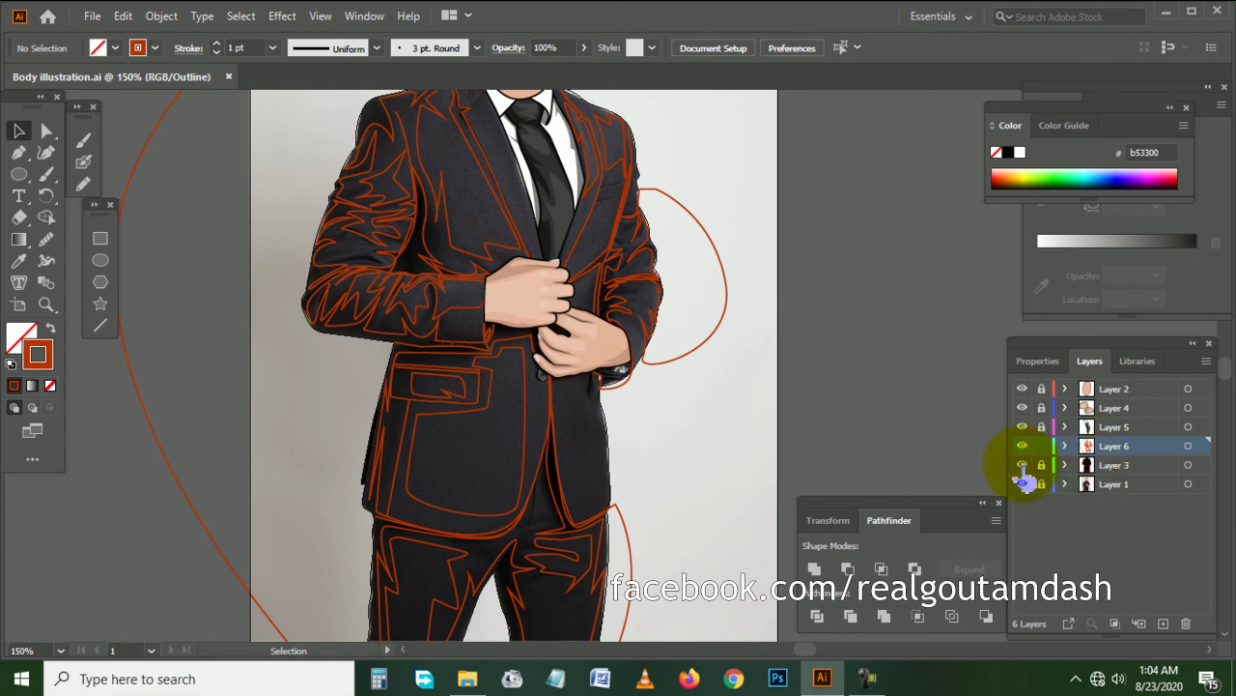
{"action": "key", "text": "ctrl+y"}
{"action": "scroll", "coordinate": [760, 413], "scroll_direction": "left", "scroll_amount": 1}
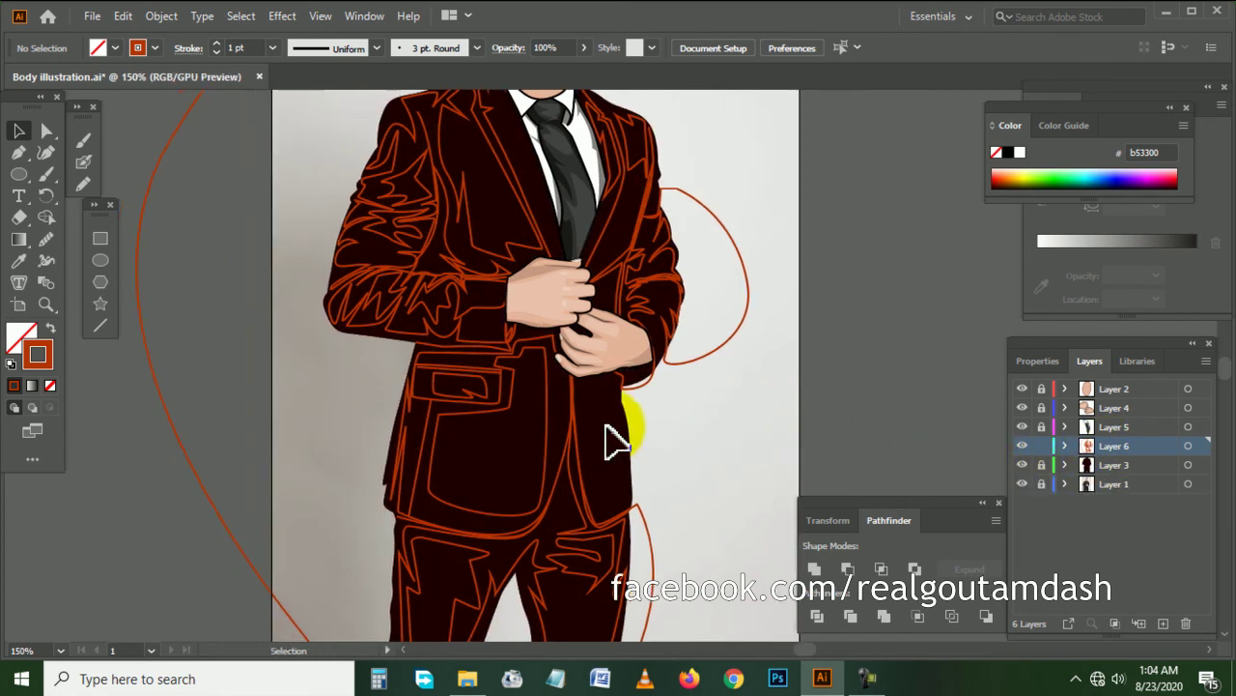
{"action": "left_click", "coordinate": [1041, 464]}
- Select the suit silhouette and give it a black stroke
{"action": "left_click", "coordinate": [608, 451]}
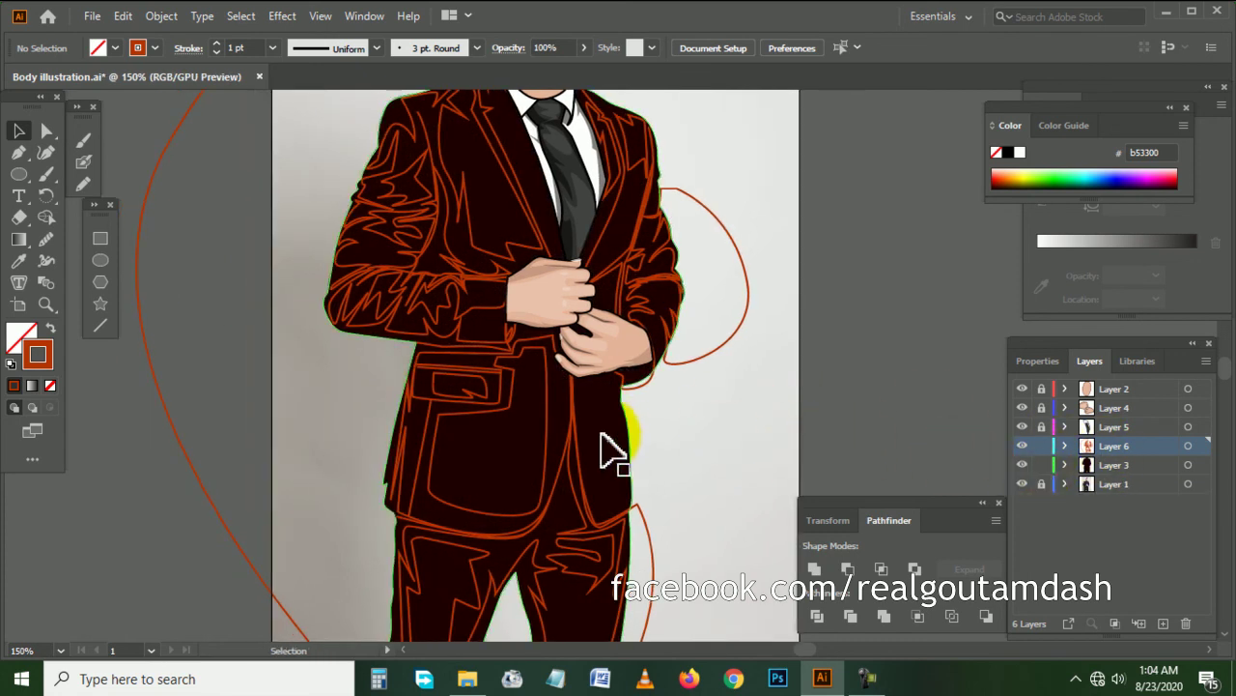
{"action": "left_click", "coordinate": [353, 454]}
{"action": "left_click", "coordinate": [14, 384]}
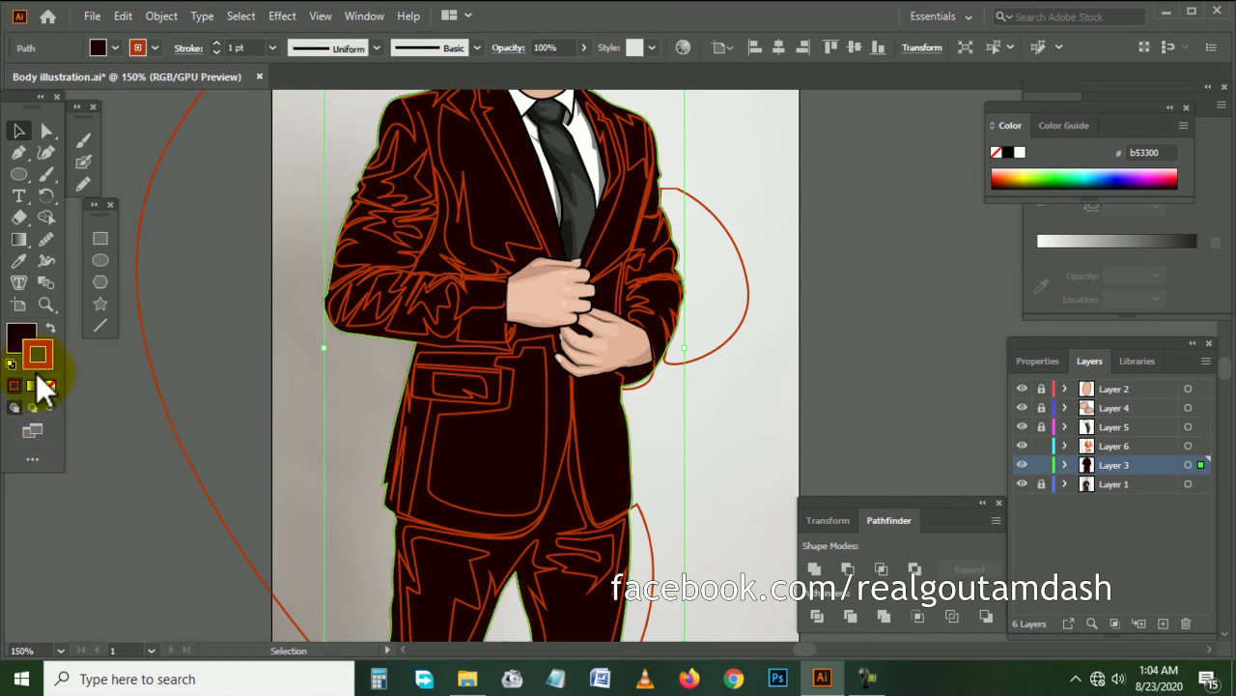
{"action": "double_click", "coordinate": [39, 367]}
{"action": "left_click", "coordinate": [530, 440]}
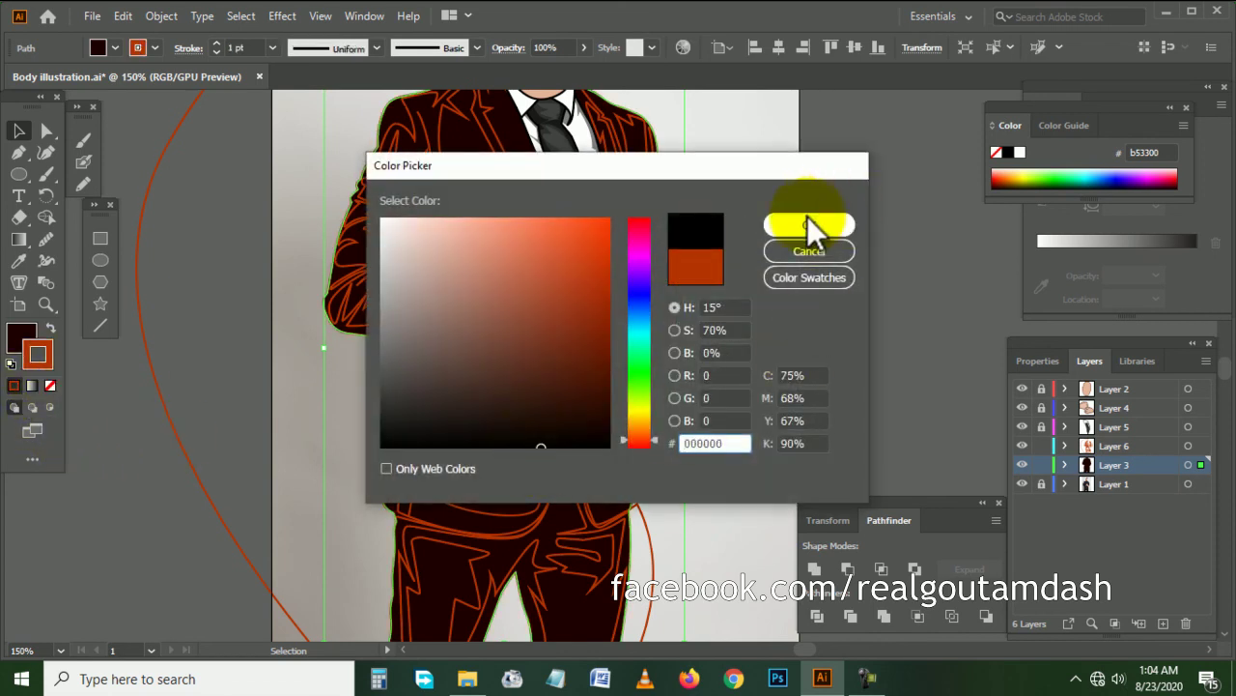
{"action": "left_click", "coordinate": [807, 224]}
- Set the suit silhouette's fill to dark charcoal #232121 and deselect it
{"action": "double_click", "coordinate": [18, 337]}
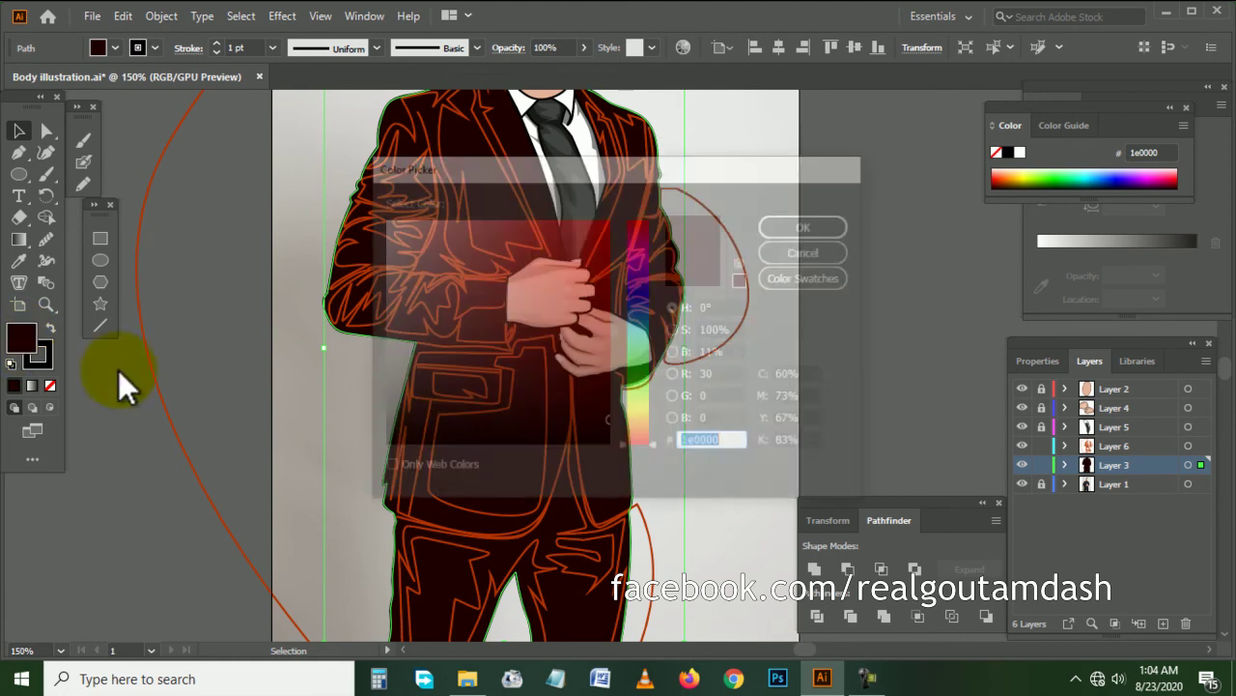
{"action": "left_click_drag", "start_coordinate": [409, 434], "coordinate": [391, 416]}
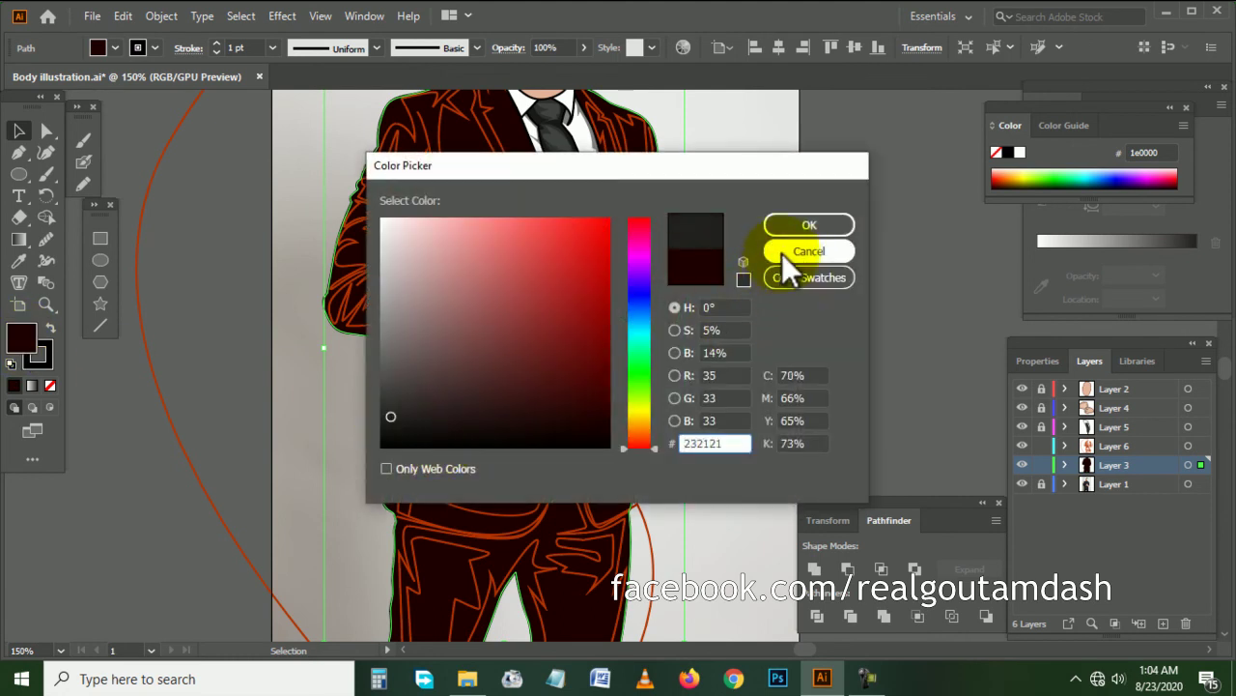
{"action": "left_click", "coordinate": [783, 227]}
{"action": "left_click", "coordinate": [277, 355]}
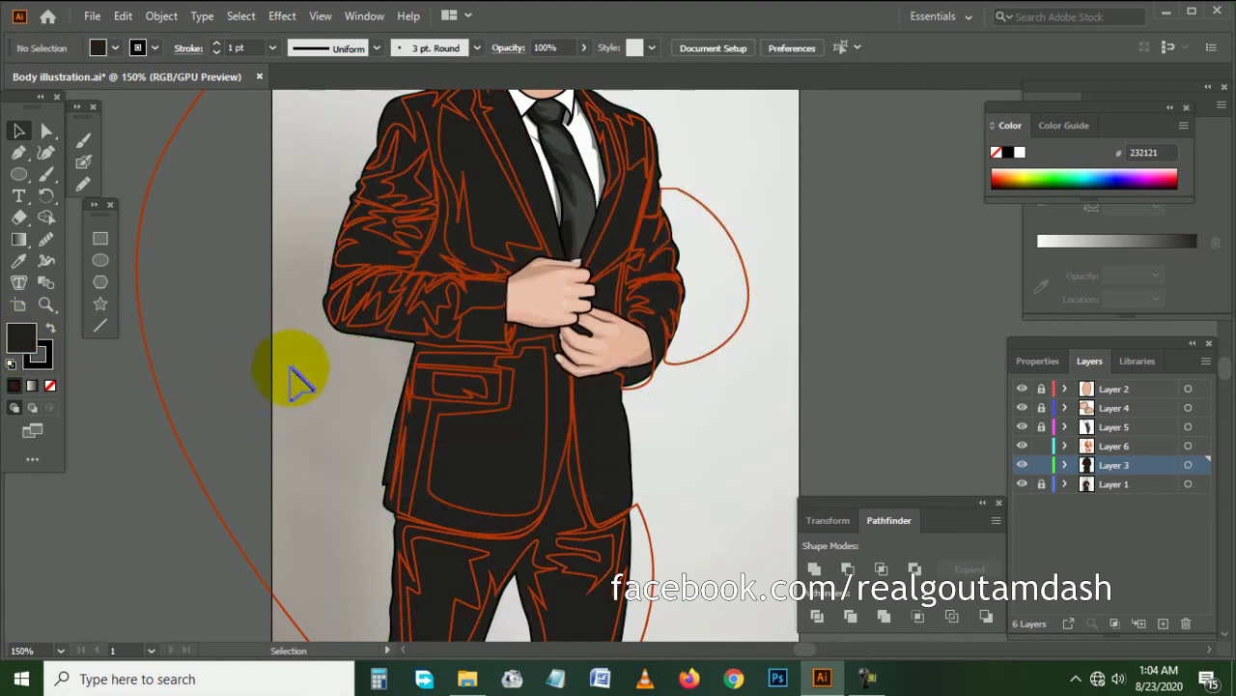
- Make extra copies of the suit silhouette path in front of the original
{"action": "left_click", "coordinate": [462, 467]}
{"action": "left_click", "coordinate": [1065, 465]}
{"action": "key", "text": "ctrl+c"}
{"action": "key", "text": "ctrl+f"}
{"action": "key", "text": "ctrl+f"}
{"action": "key", "text": "ctrl+f"}
{"action": "key", "text": "ctrl+f"}
{"action": "key", "text": "ctrl+f"}
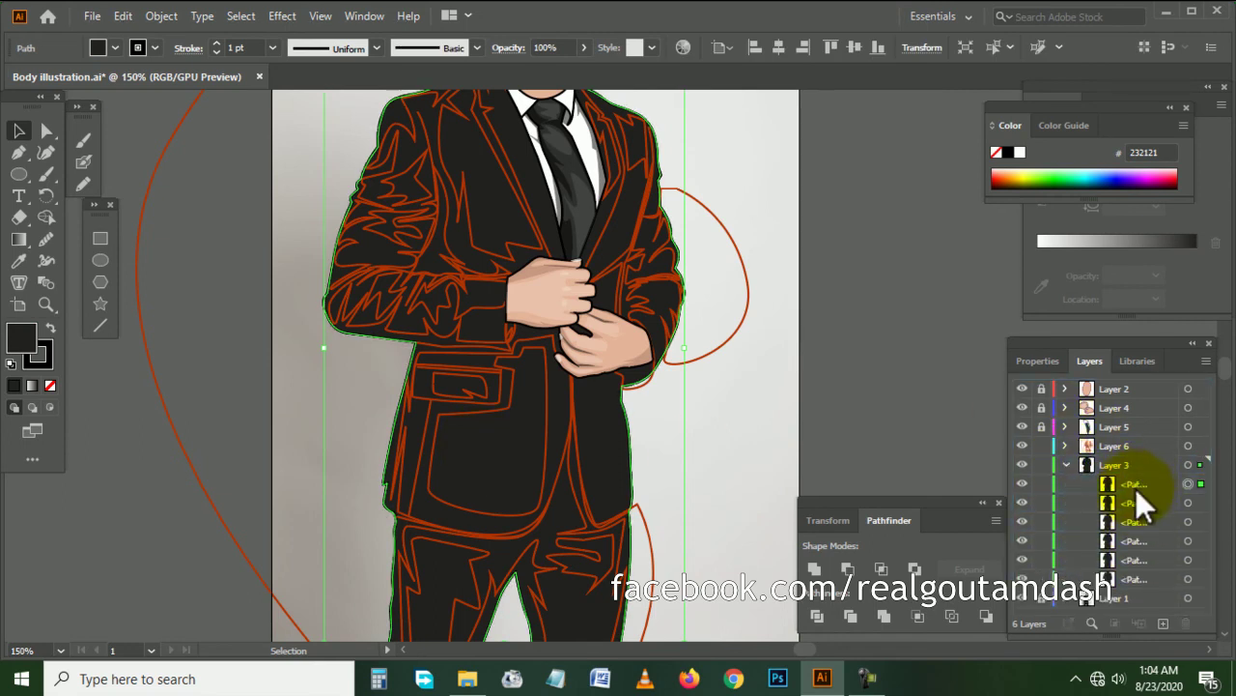
{"action": "key", "text": "ctrl+f"}
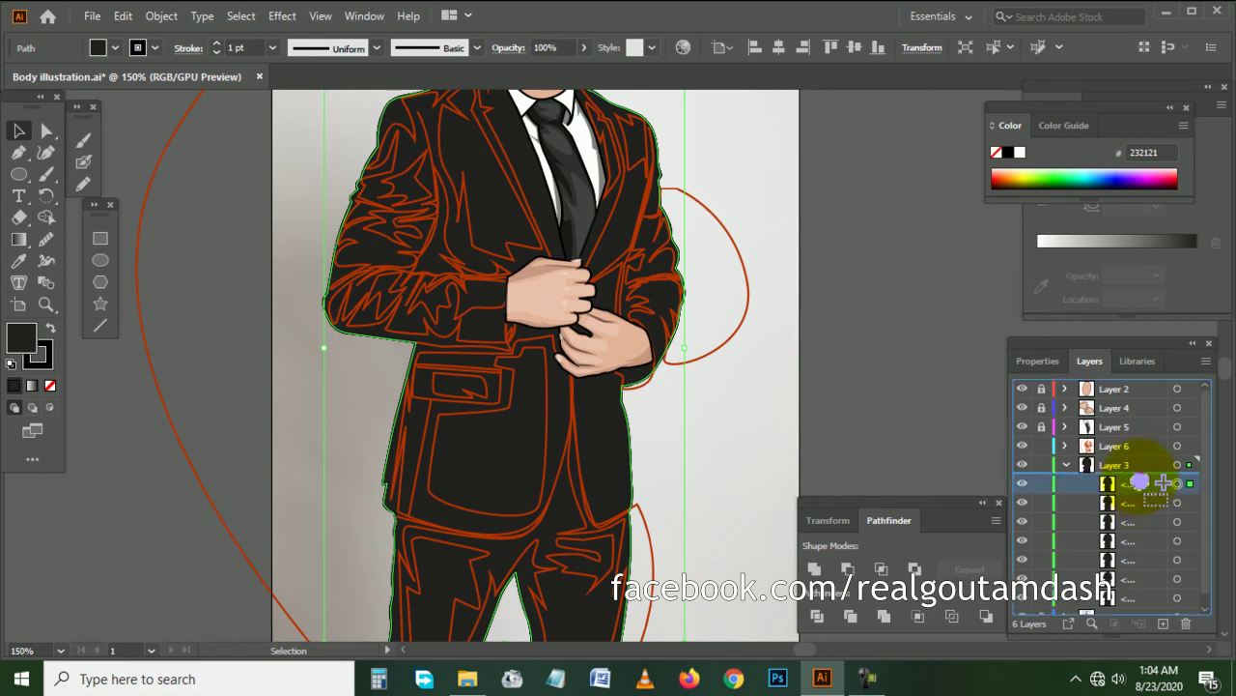
{"action": "left_click", "coordinate": [1080, 467]}
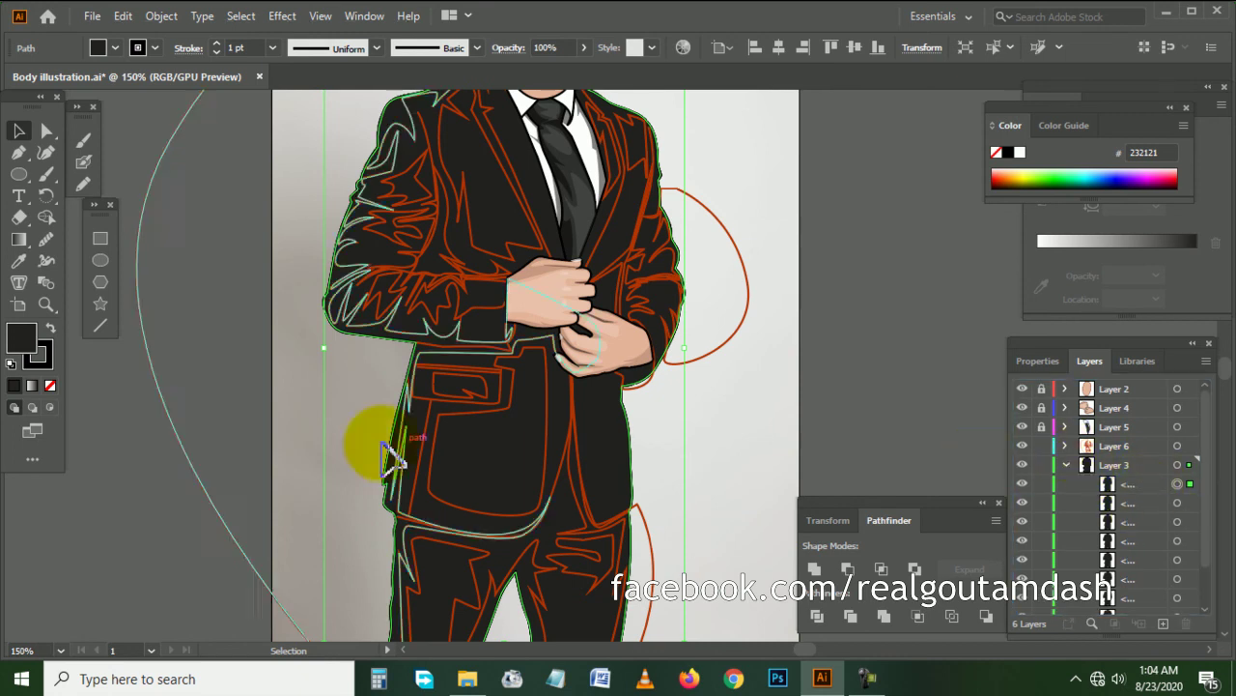
{"action": "left_click", "coordinate": [249, 396]}
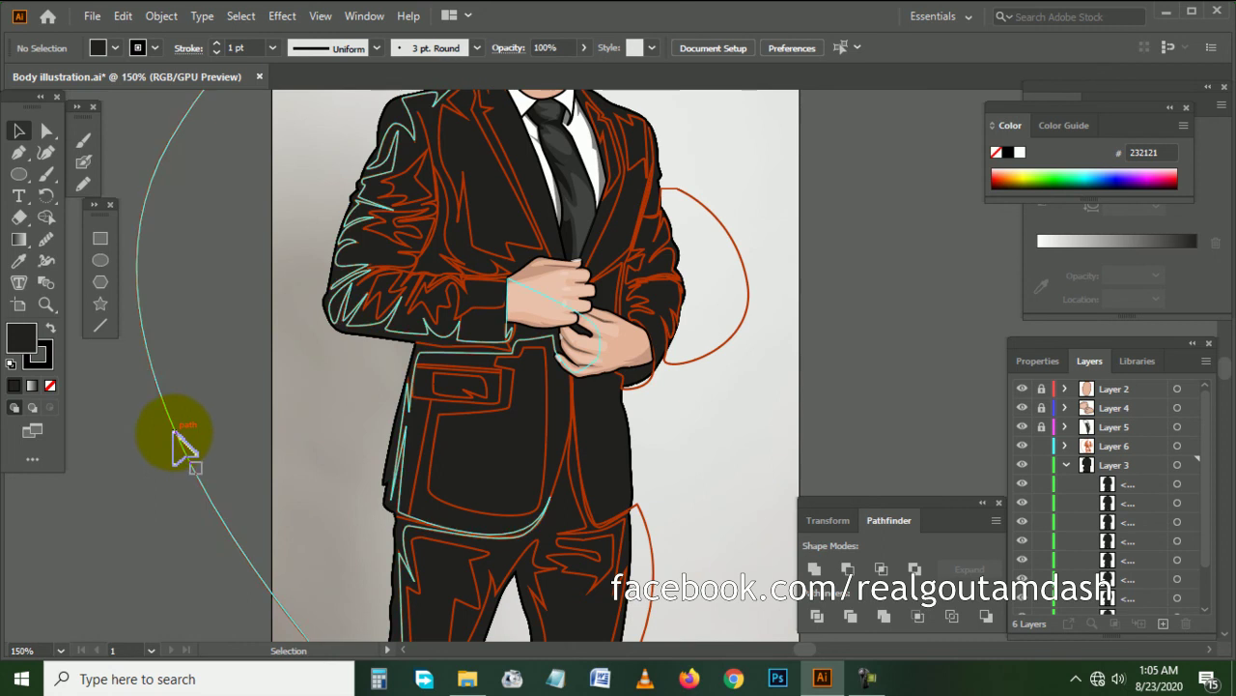
- Intersect the left and right jacket-edge shading curves with silhouette copies
{"action": "left_click_drag", "start_coordinate": [172, 445], "coordinate": [359, 428]}
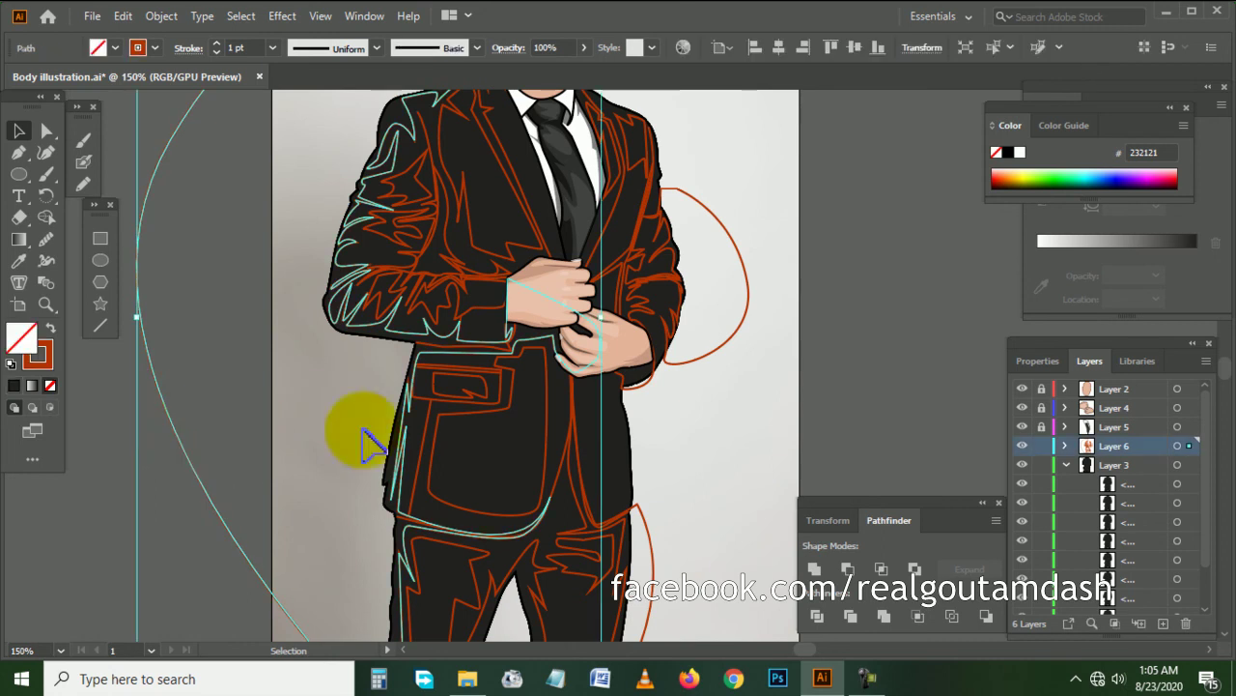
{"action": "left_click", "coordinate": [874, 566]}
{"action": "left_click", "coordinate": [721, 346]}
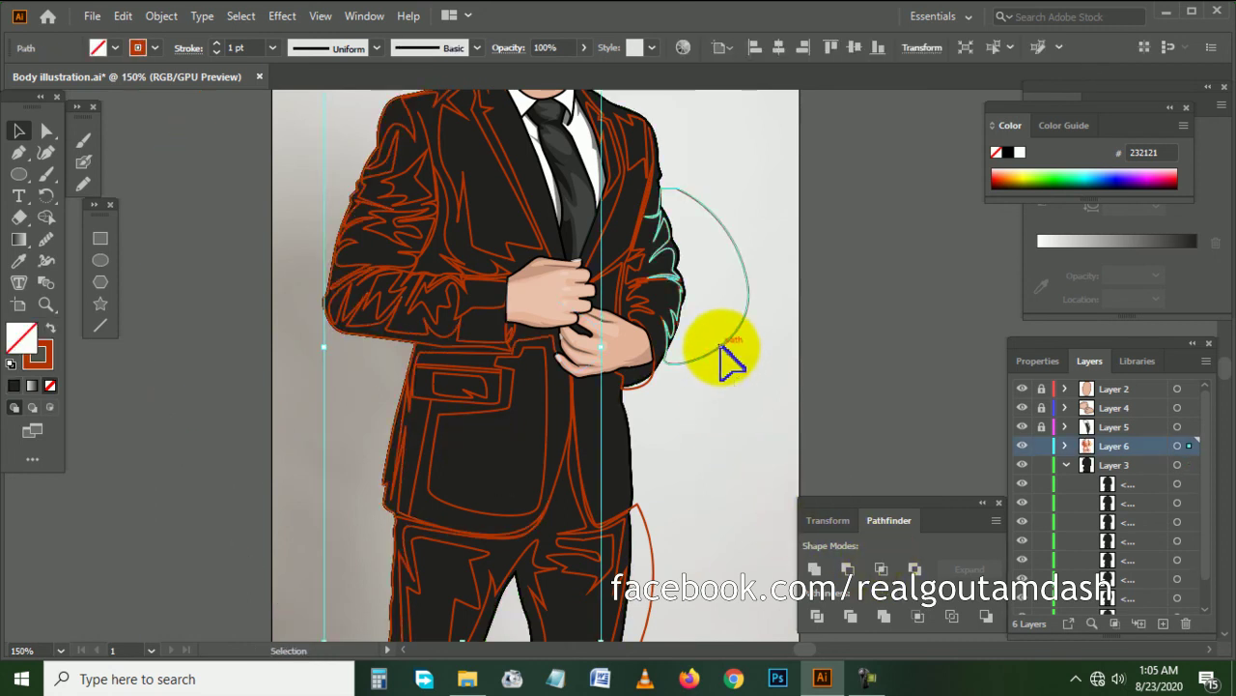
{"action": "left_click", "coordinate": [593, 428], "text": "shift"}
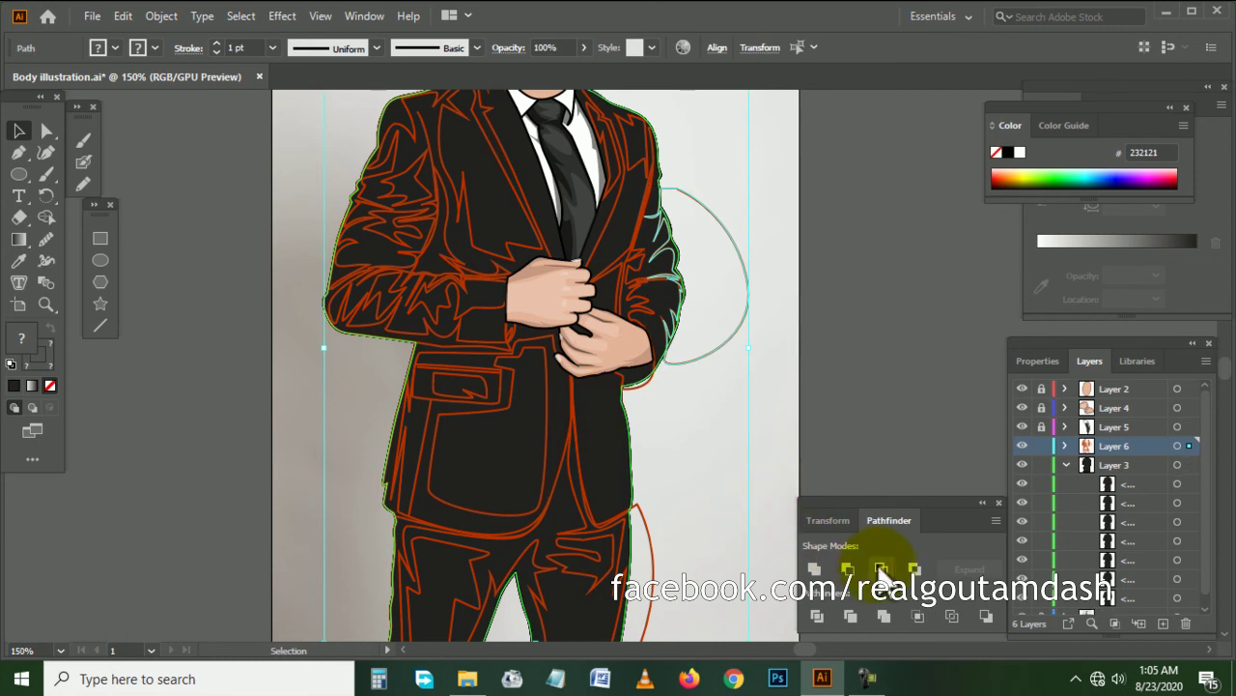
{"action": "left_click", "coordinate": [881, 570]}
{"action": "left_click", "coordinate": [694, 396]}
- Trim the trouser side shape and inner trouser shape to the suit silhouette
{"action": "scroll", "coordinate": [696, 400], "scroll_direction": "down", "scroll_amount": 3}
{"action": "left_click", "coordinate": [647, 434]}
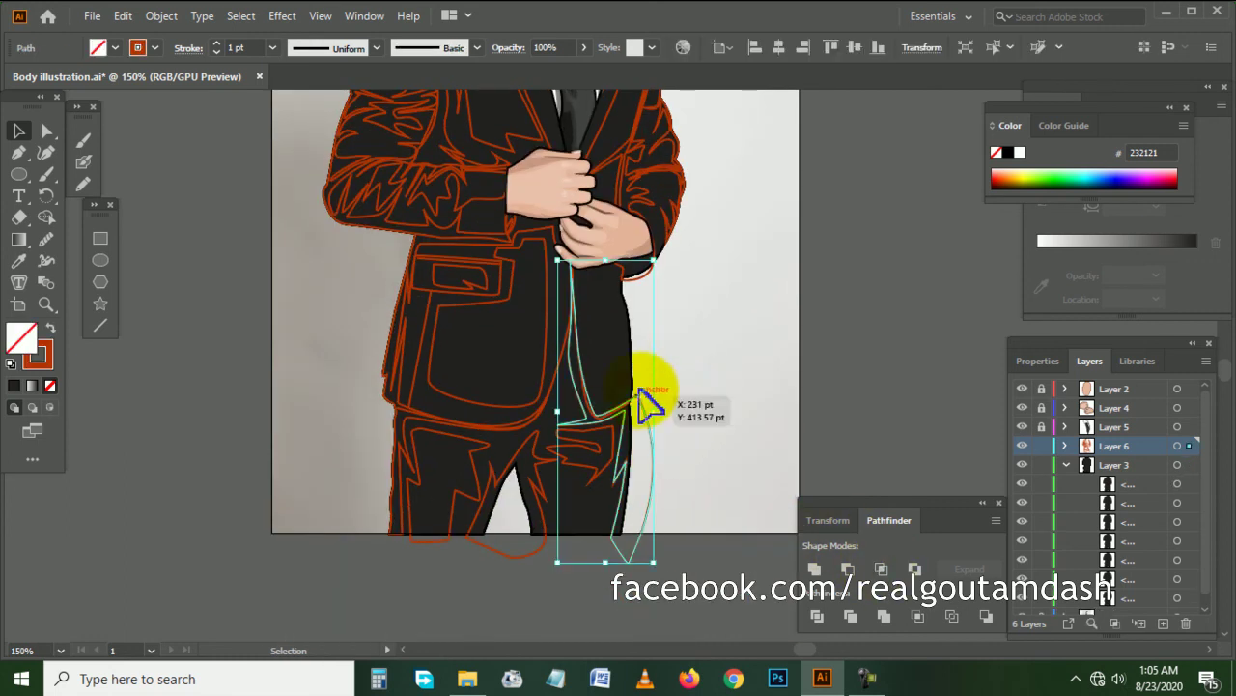
{"action": "left_click", "coordinate": [616, 365], "text": "shift"}
{"action": "left_click", "coordinate": [891, 563]}
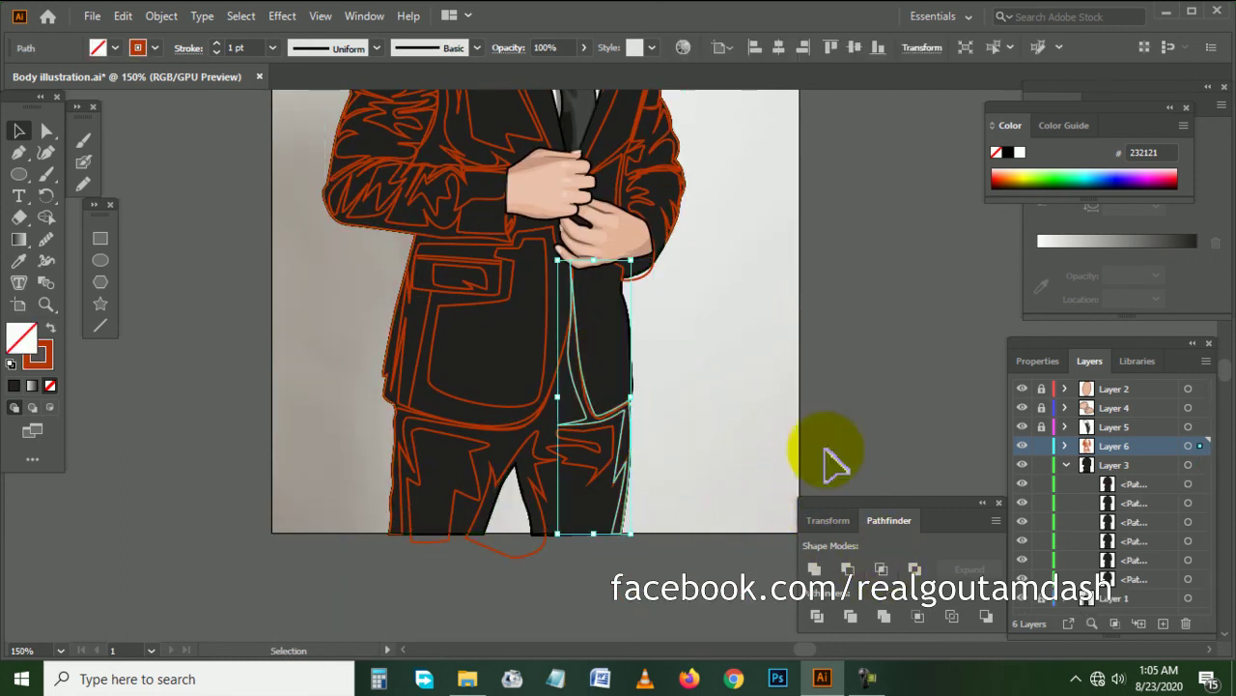
{"action": "left_click", "coordinate": [828, 455]}
{"action": "left_click", "coordinate": [512, 531]}
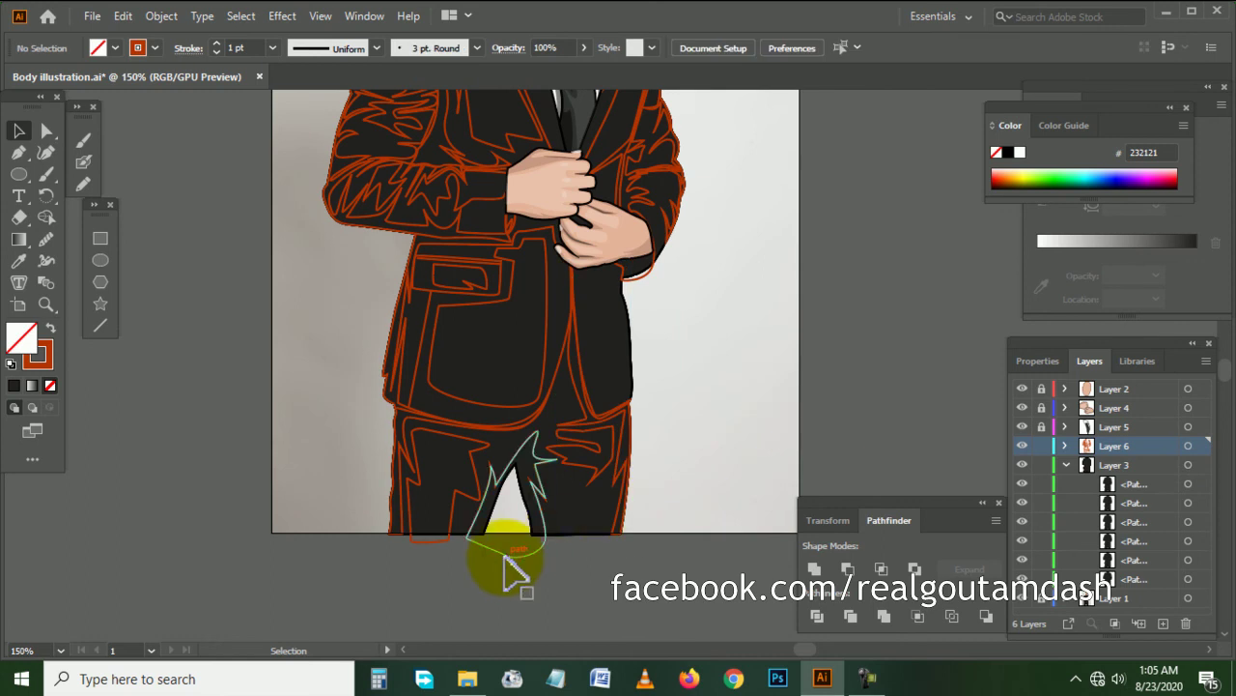
{"action": "left_click", "coordinate": [496, 387], "text": "shift"}
{"action": "left_click", "coordinate": [881, 568]}
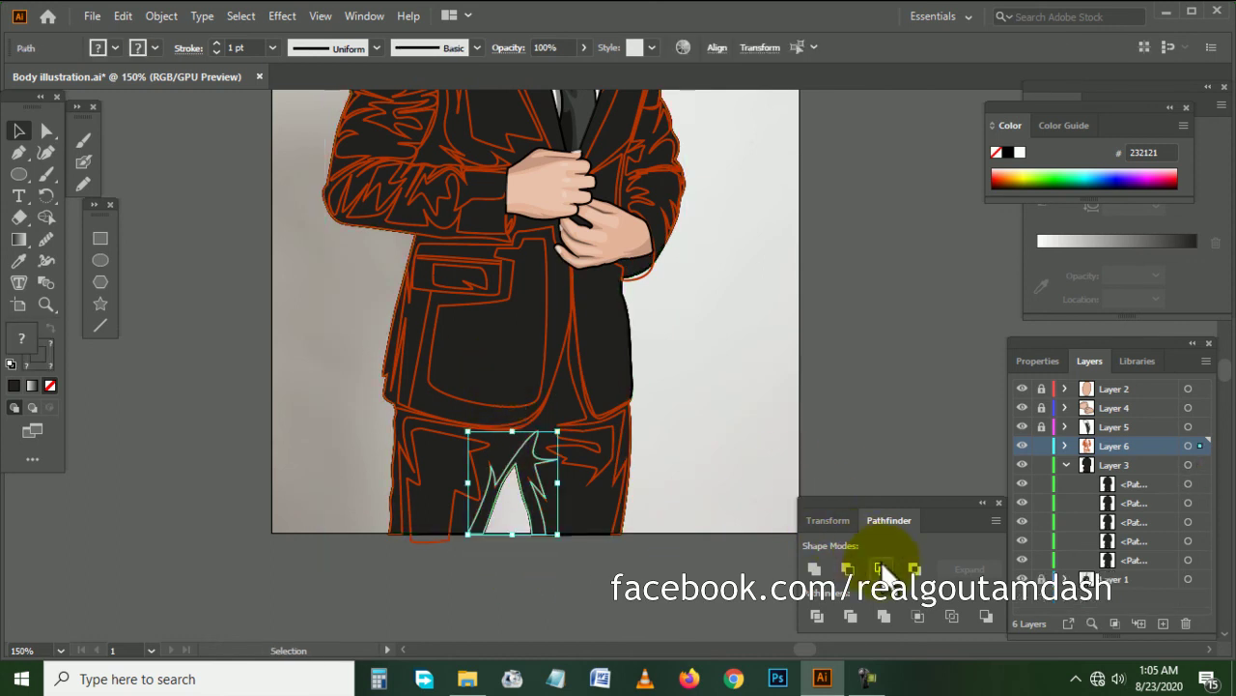
{"action": "left_click", "coordinate": [708, 480]}
- Review the trimmed jacket shading and check the jacket silhouette path
{"action": "scroll", "coordinate": [708, 480], "scroll_direction": "up", "scroll_amount": 3}
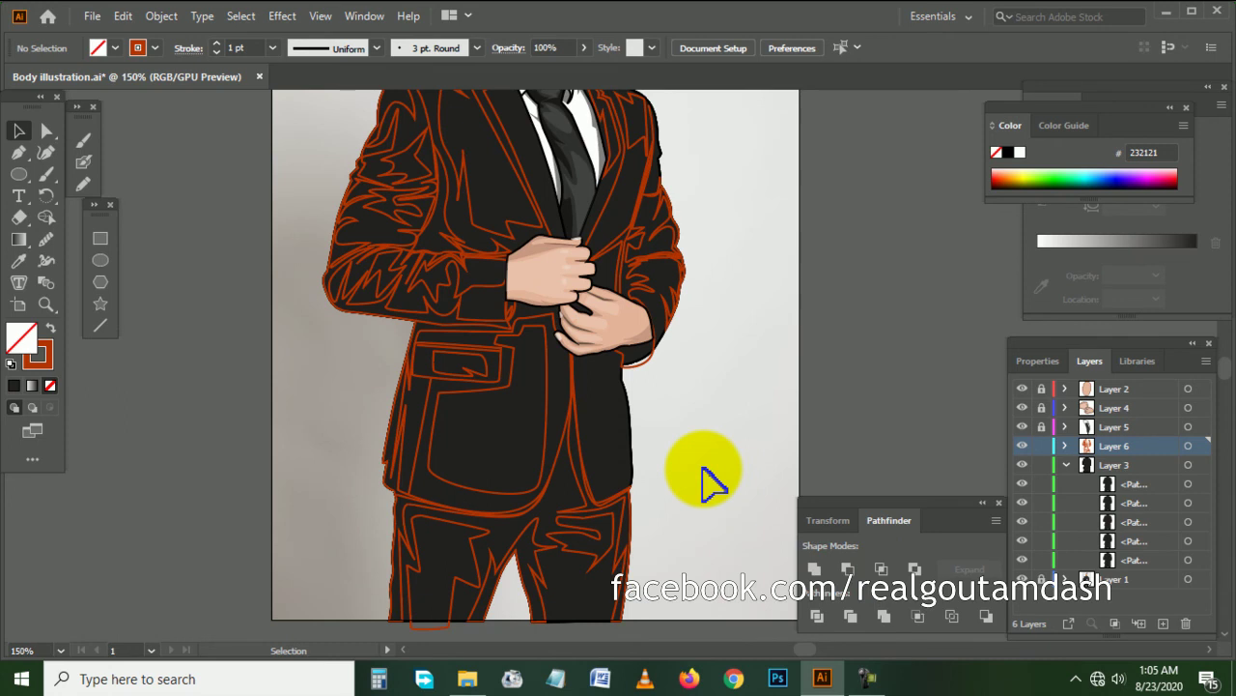
{"action": "scroll", "coordinate": [705, 480], "scroll_direction": "up", "scroll_amount": 2}
{"action": "scroll", "coordinate": [654, 469], "scroll_direction": "up", "scroll_amount": 1}
{"action": "left_click", "coordinate": [639, 425]}
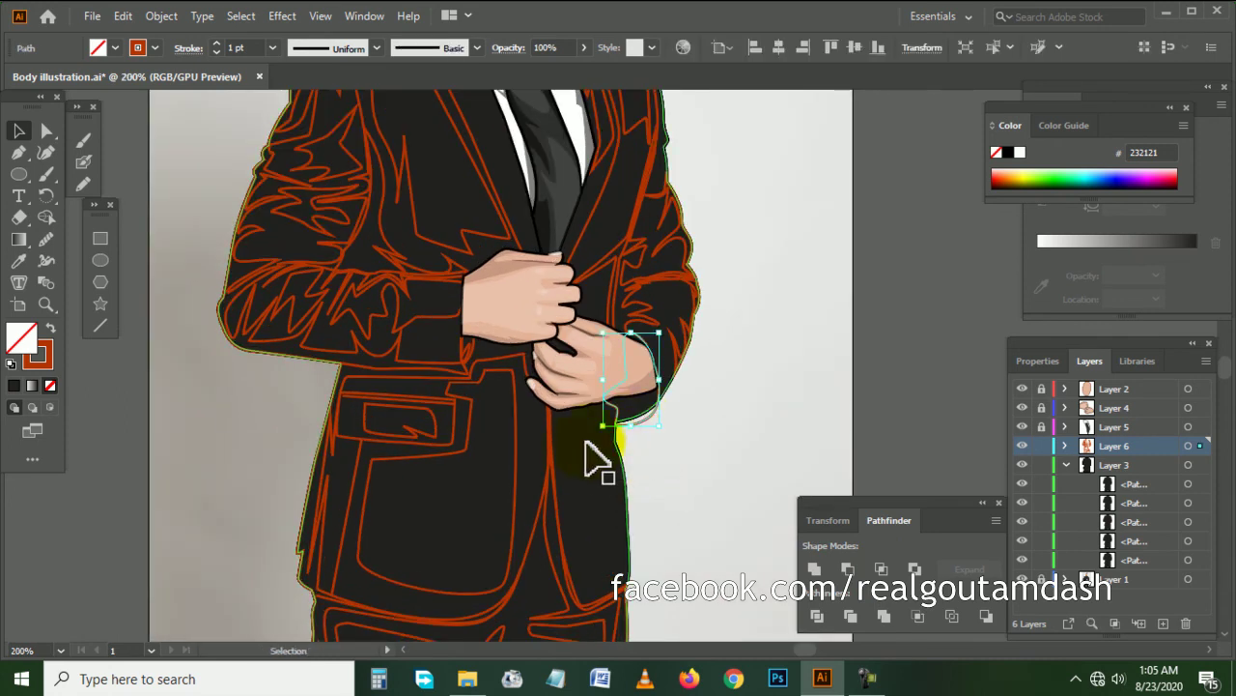
{"action": "left_click", "coordinate": [783, 444]}
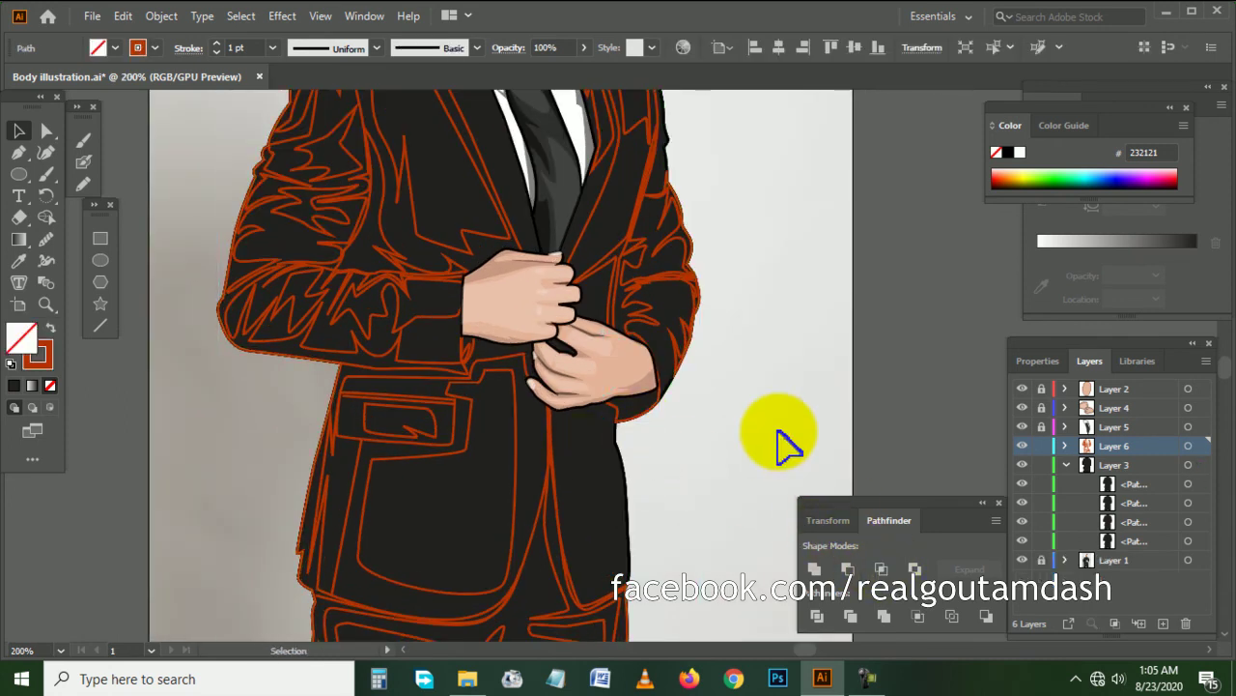
{"action": "scroll", "coordinate": [773, 425], "scroll_direction": "up", "scroll_amount": 4}
{"action": "scroll", "coordinate": [744, 401], "scroll_direction": "up", "scroll_amount": 2}
{"action": "scroll", "coordinate": [721, 385], "scroll_direction": "left", "scroll_amount": 2}
{"action": "key", "text": "a"}
{"action": "scroll", "coordinate": [712, 373], "scroll_direction": "down", "scroll_amount": 1}
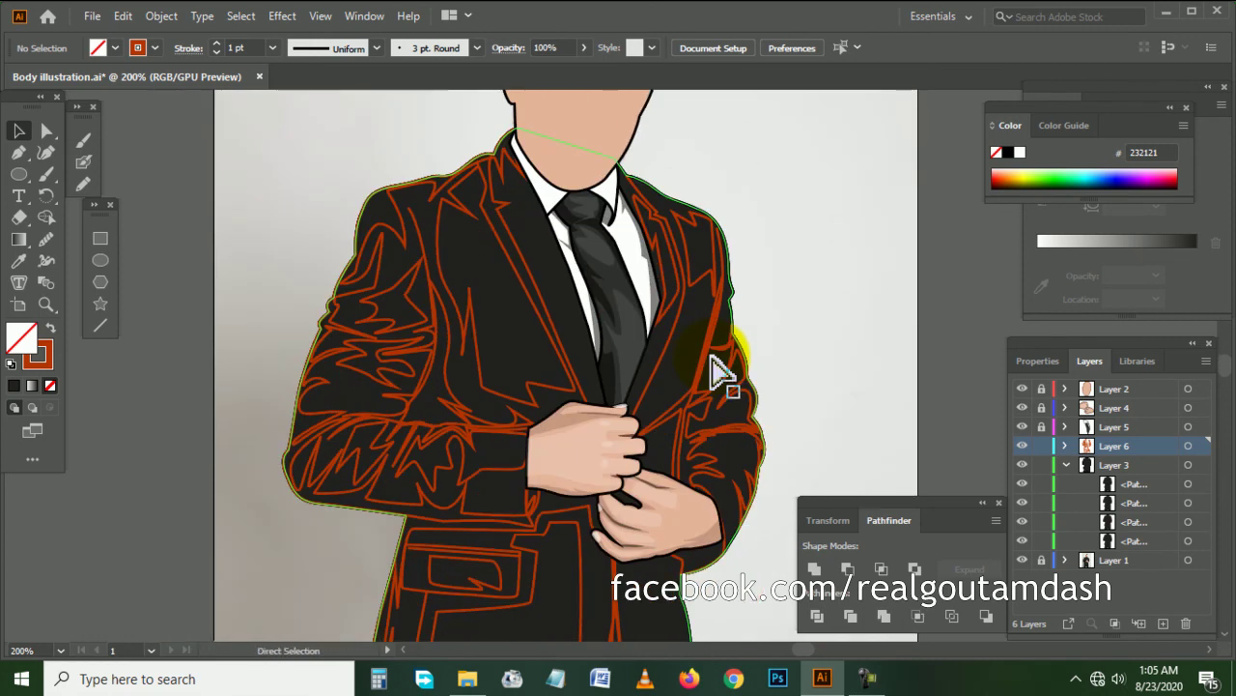
{"action": "scroll", "coordinate": [712, 373], "scroll_direction": "down", "scroll_amount": 3}
{"action": "key", "text": "v"}
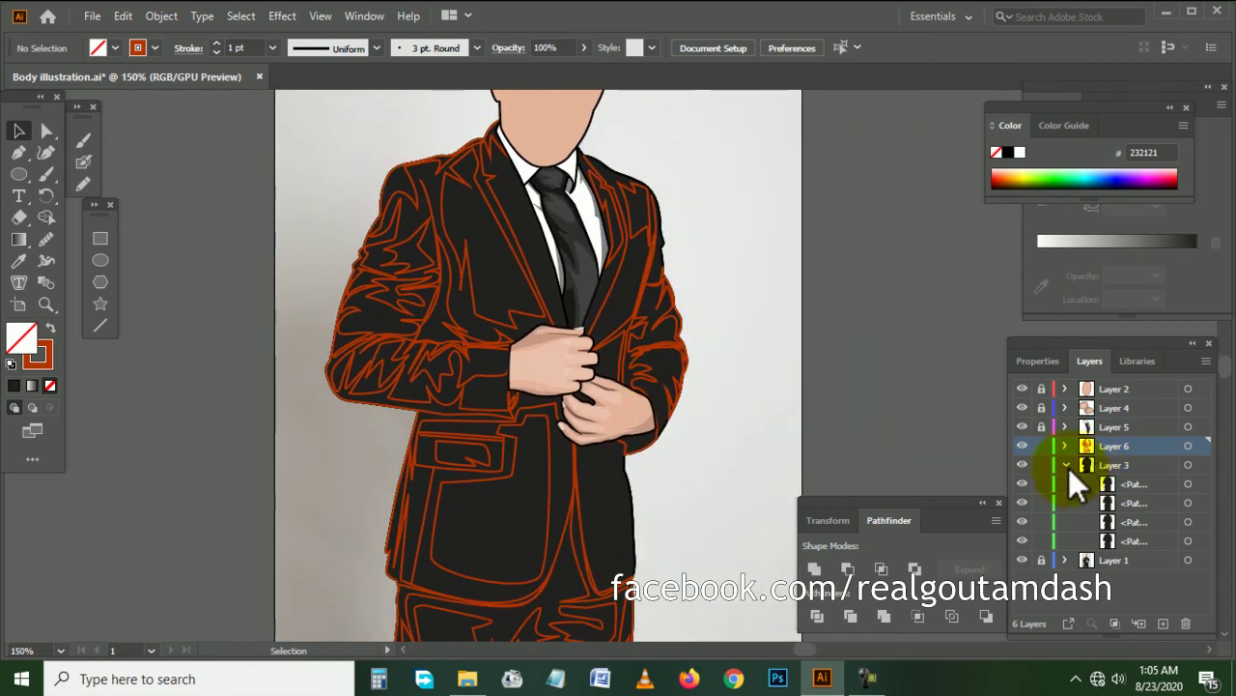
- Remove the leftover suit silhouette copies from Layer 3
{"action": "left_click", "coordinate": [609, 508]}
{"action": "key", "text": "ctrl+z"}
{"action": "key", "text": "ctrl+z"}
{"action": "key", "text": "ctrl+z"}
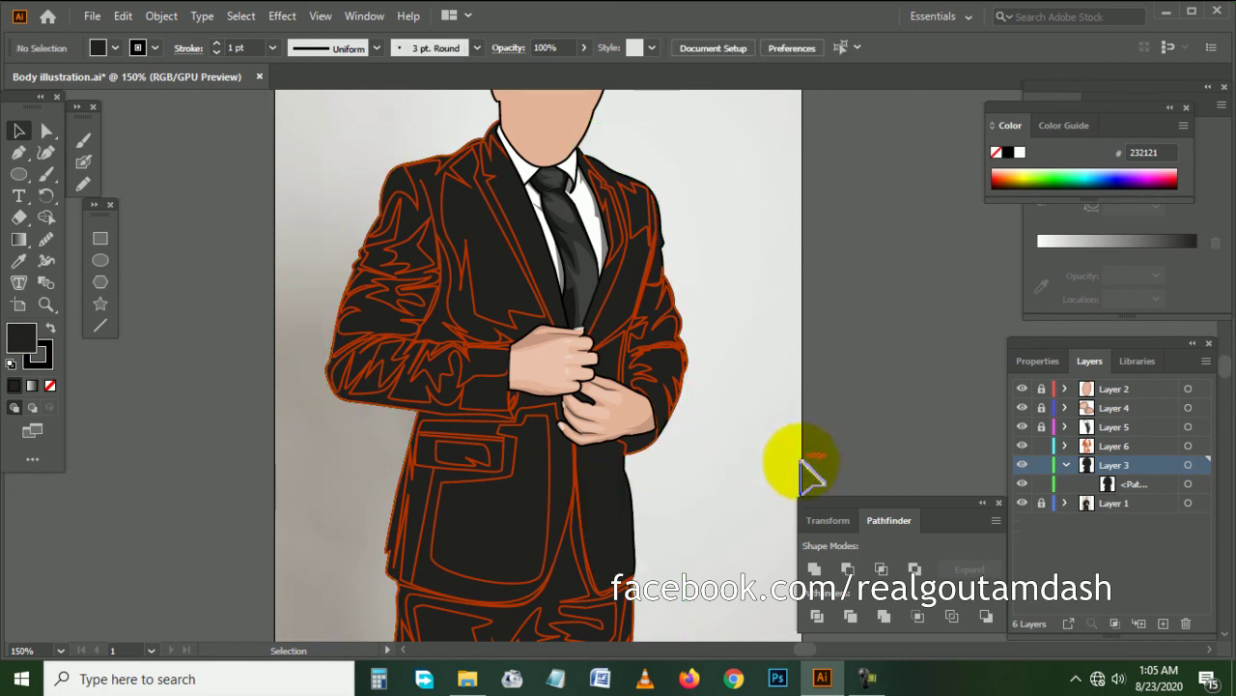
{"action": "left_click", "coordinate": [1066, 464]}
{"action": "left_click", "coordinate": [1064, 444]}
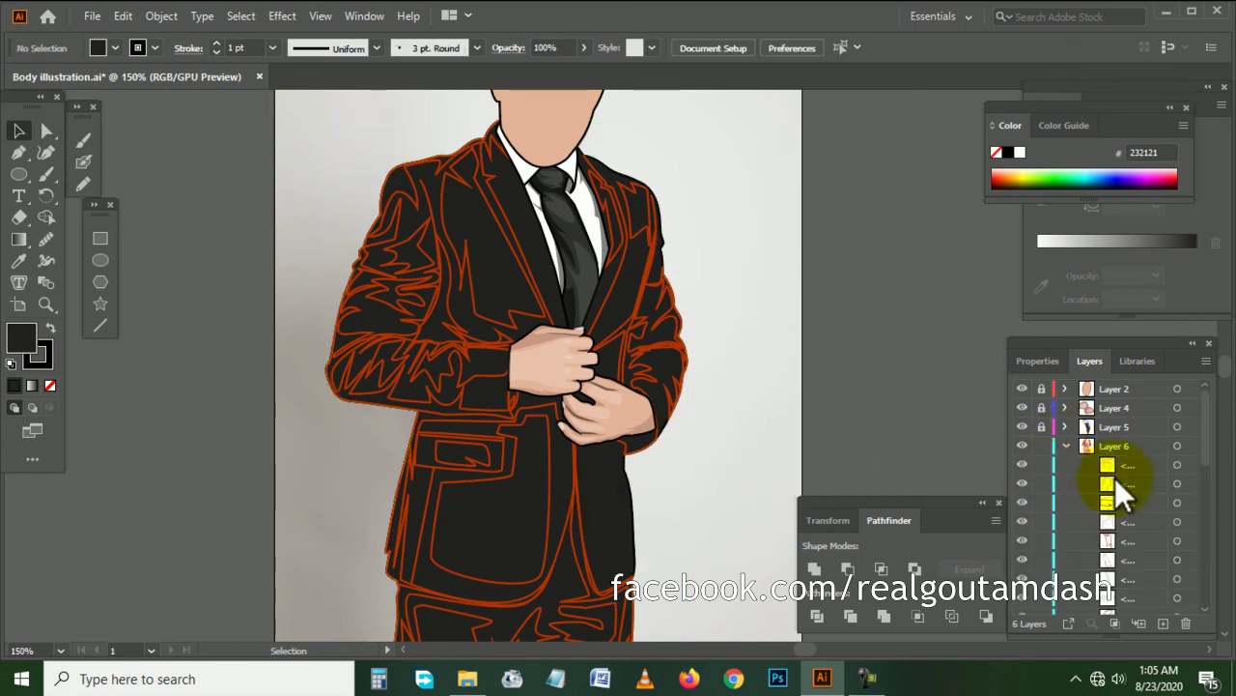
- Hide Layer 3's black suit silhouette after checking Layer 6's paths
{"action": "scroll", "coordinate": [1128, 484], "scroll_direction": "down", "scroll_amount": 2}
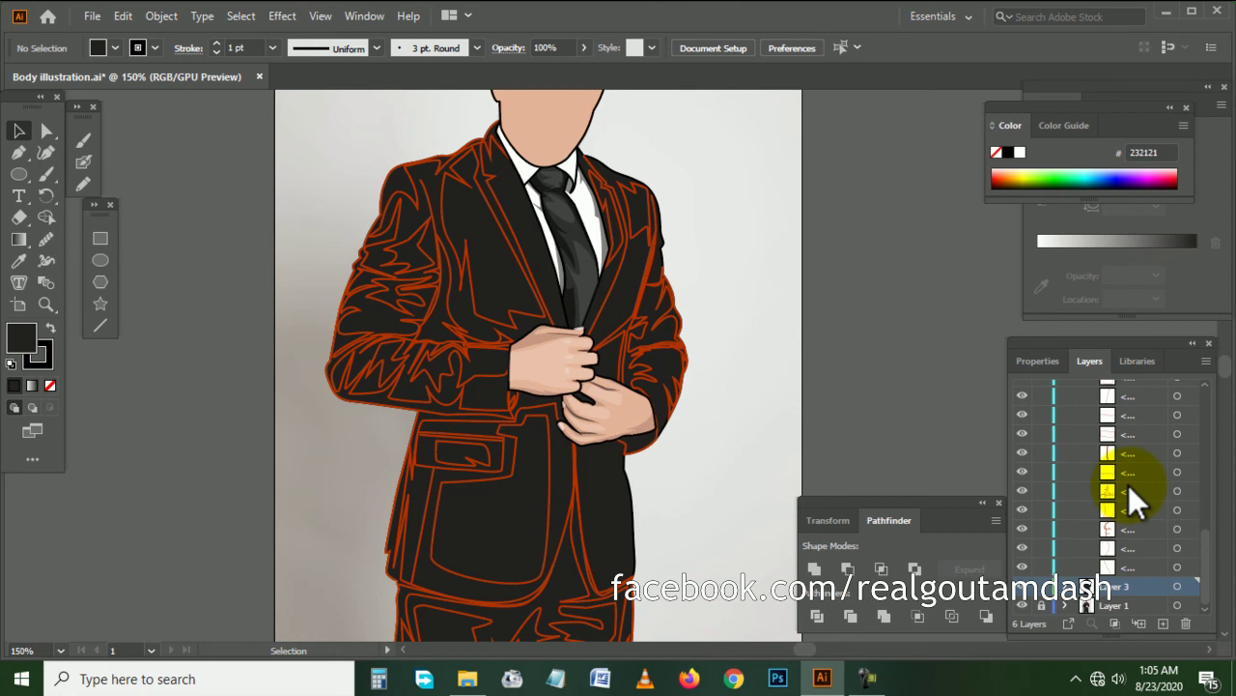
{"action": "scroll", "coordinate": [1122, 481], "scroll_direction": "up", "scroll_amount": 3}
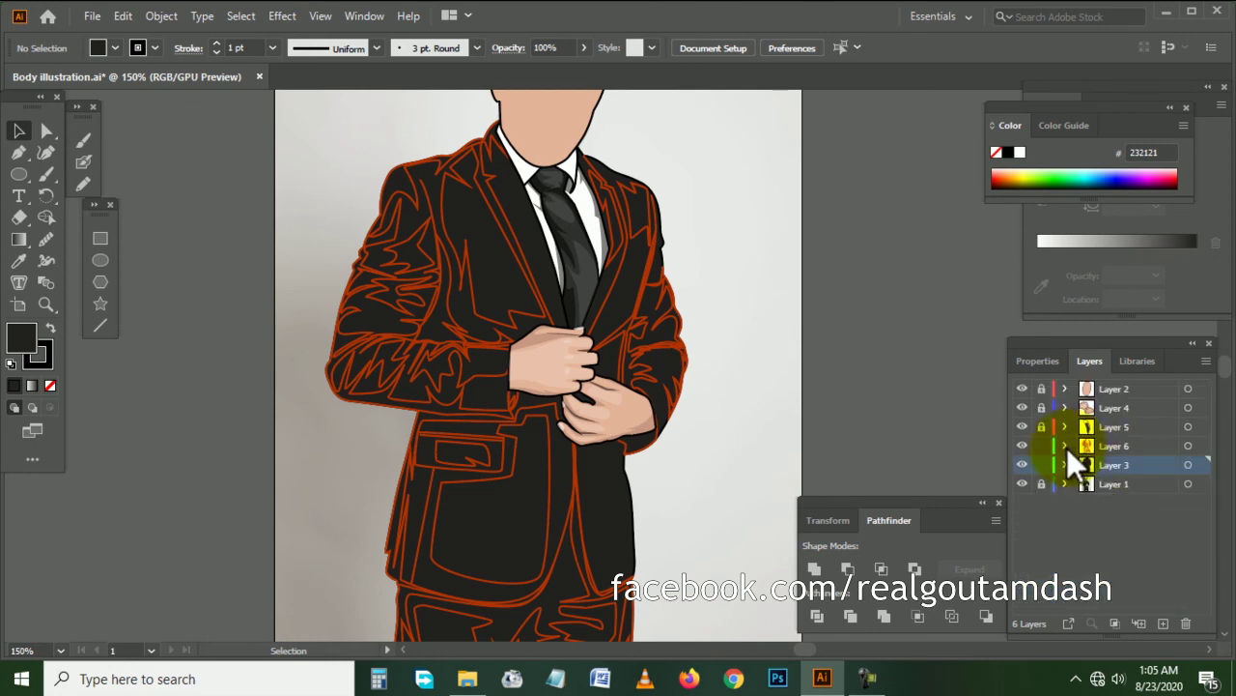
{"action": "left_click", "coordinate": [1067, 446]}
{"action": "left_click_drag", "start_coordinate": [1059, 465], "coordinate": [1053, 483]}
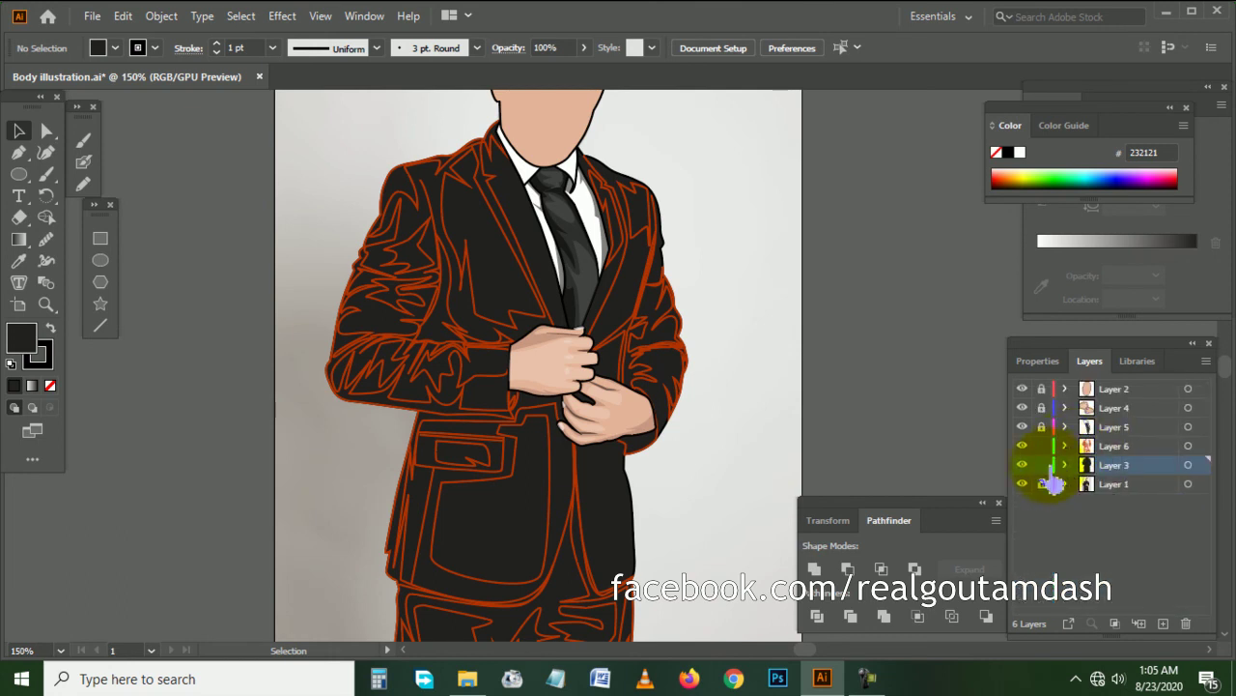
{"action": "left_click", "coordinate": [1065, 445]}
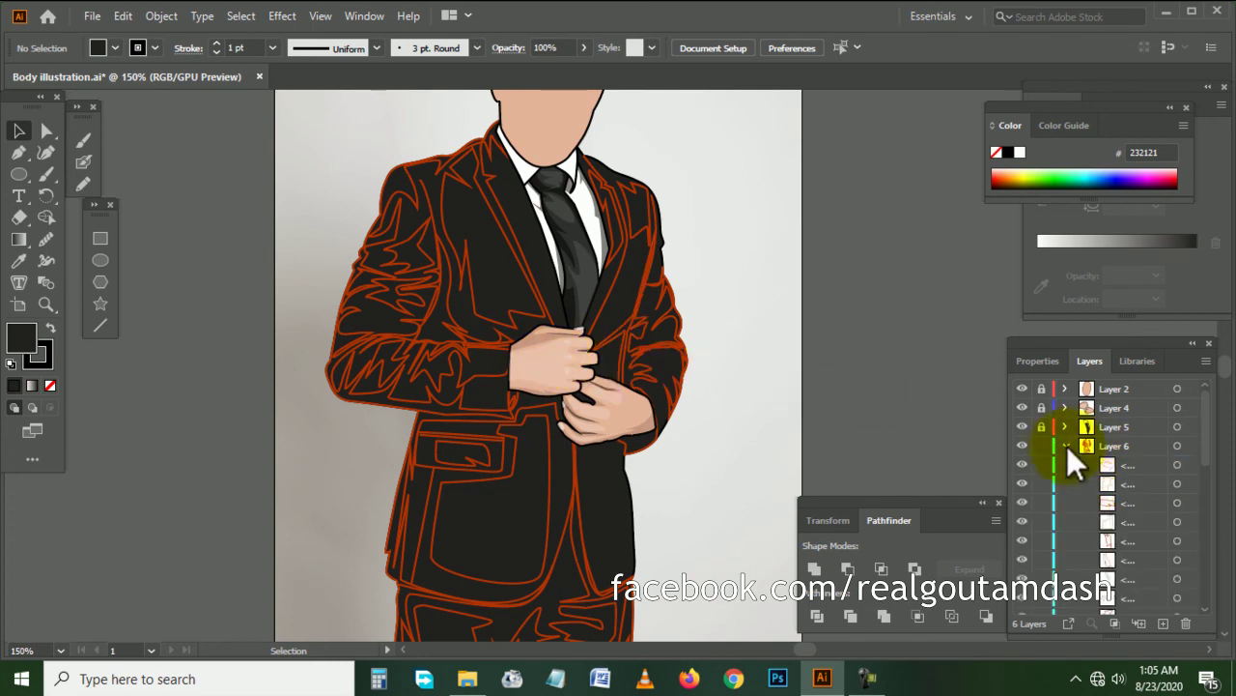
{"action": "left_click", "coordinate": [1066, 445]}
{"action": "left_click", "coordinate": [1022, 464]}
{"action": "scroll", "coordinate": [492, 328], "scroll_direction": "left", "scroll_amount": 2}
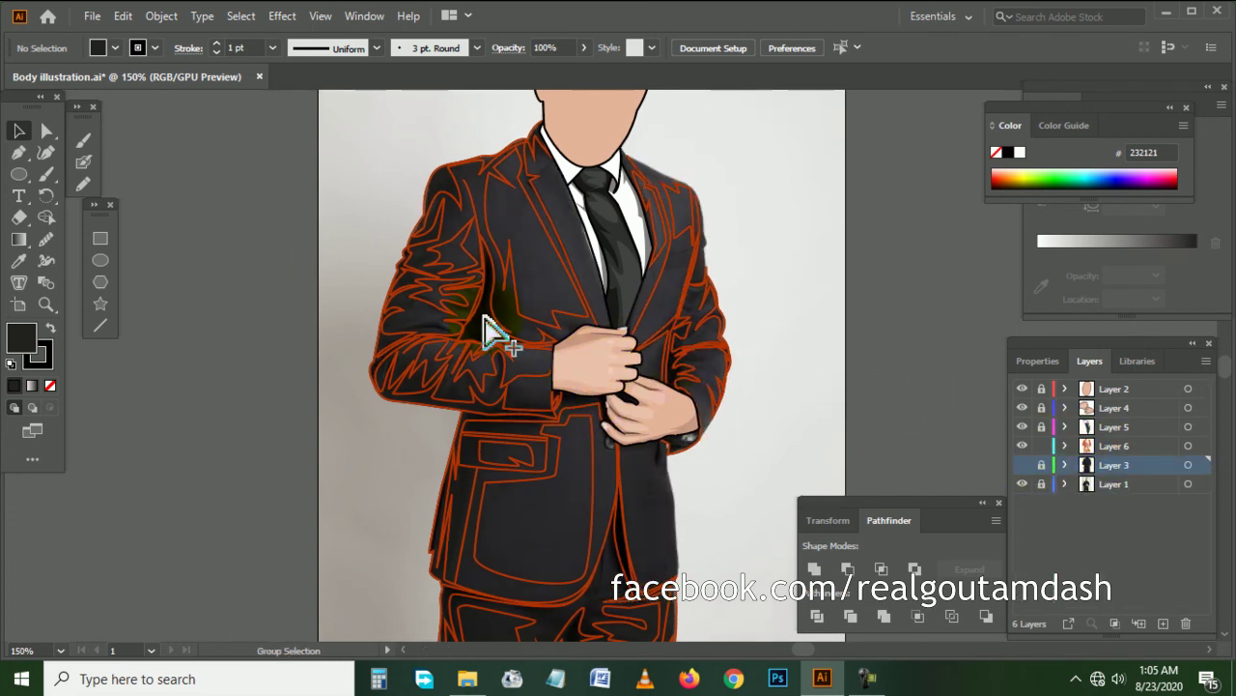
{"action": "scroll", "coordinate": [493, 333], "scroll_direction": "up", "scroll_amount": 2}
- Give the sleeve shading shape a dark fill with no stroke
{"action": "left_click", "coordinate": [507, 330]}
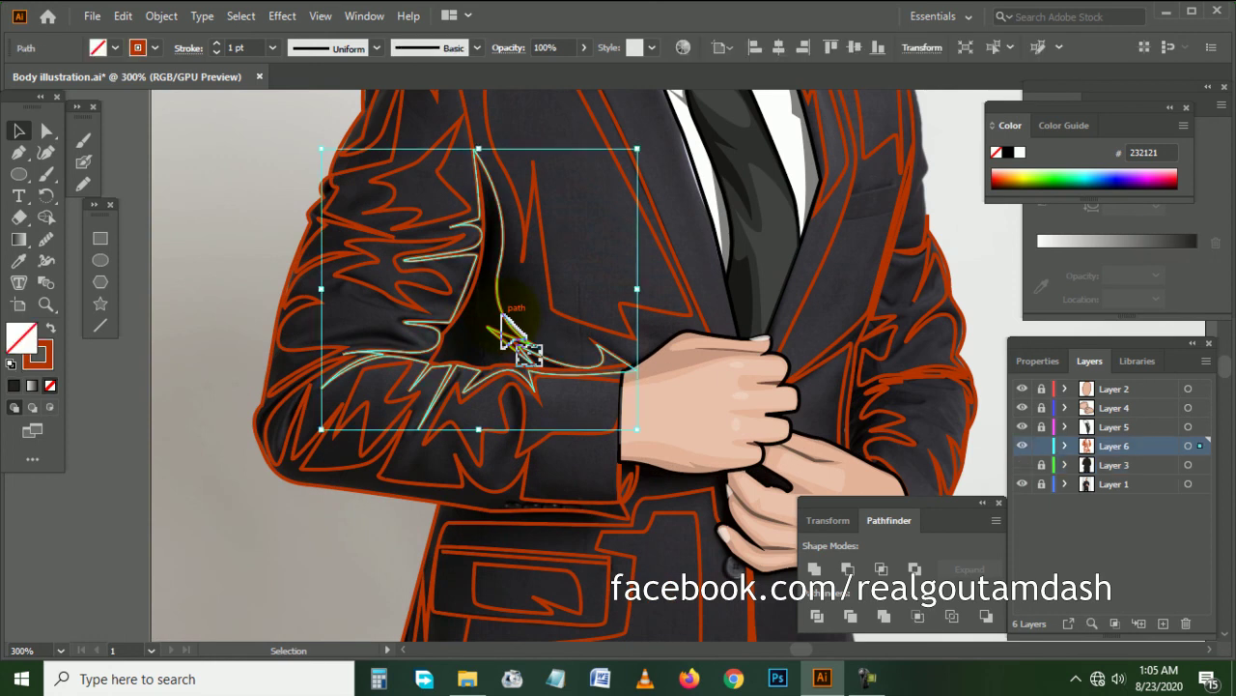
{"action": "left_click", "coordinate": [18, 261]}
{"action": "left_click", "coordinate": [462, 335]}
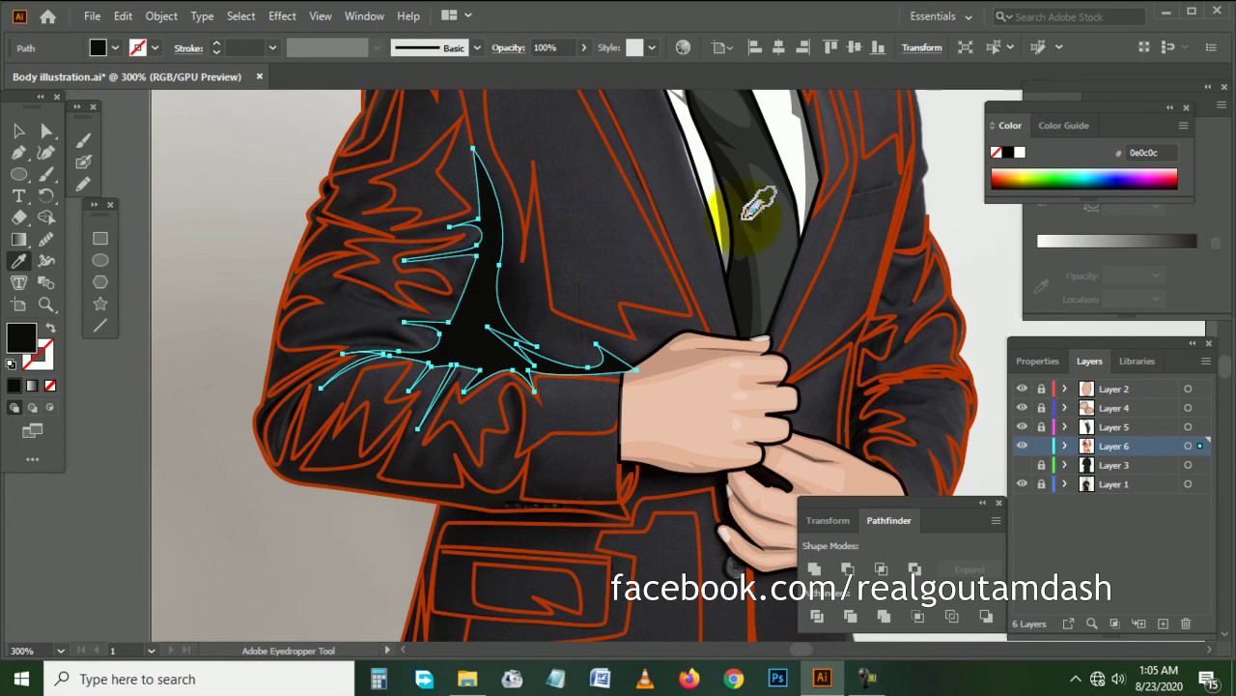
{"action": "left_click", "coordinate": [398, 288]}
{"action": "key", "text": "ctrl+shift+a"}
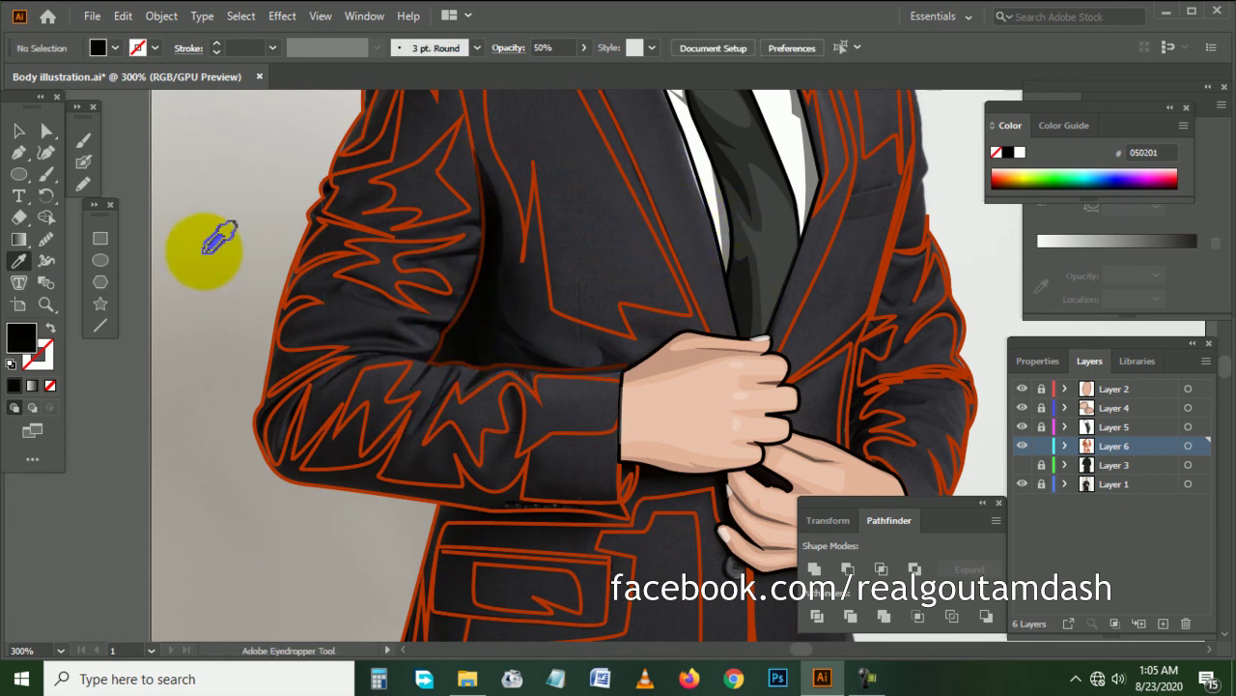
- Send the sleeve fold path behind the other artwork
{"action": "left_click", "coordinate": [471, 327]}
{"action": "right_click", "coordinate": [470, 319]}
{"action": "mouse_move", "coordinate": [521, 567]}
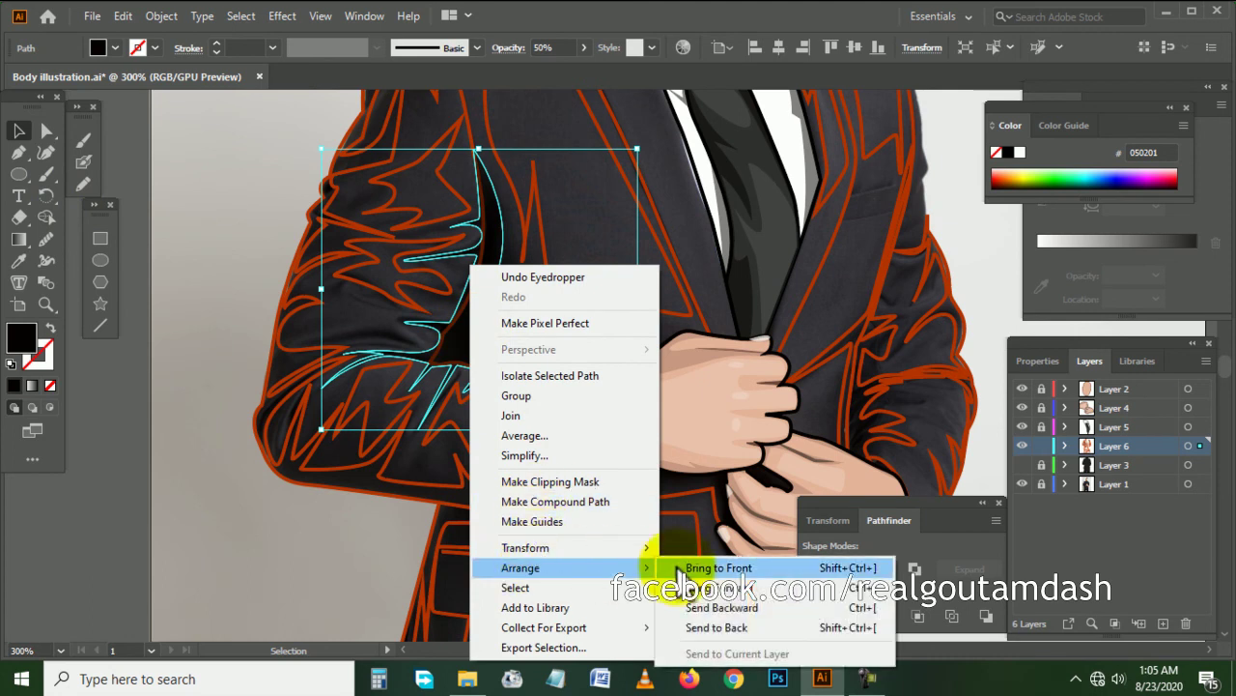
{"action": "left_click", "coordinate": [731, 624]}
{"action": "left_click", "coordinate": [189, 295]}
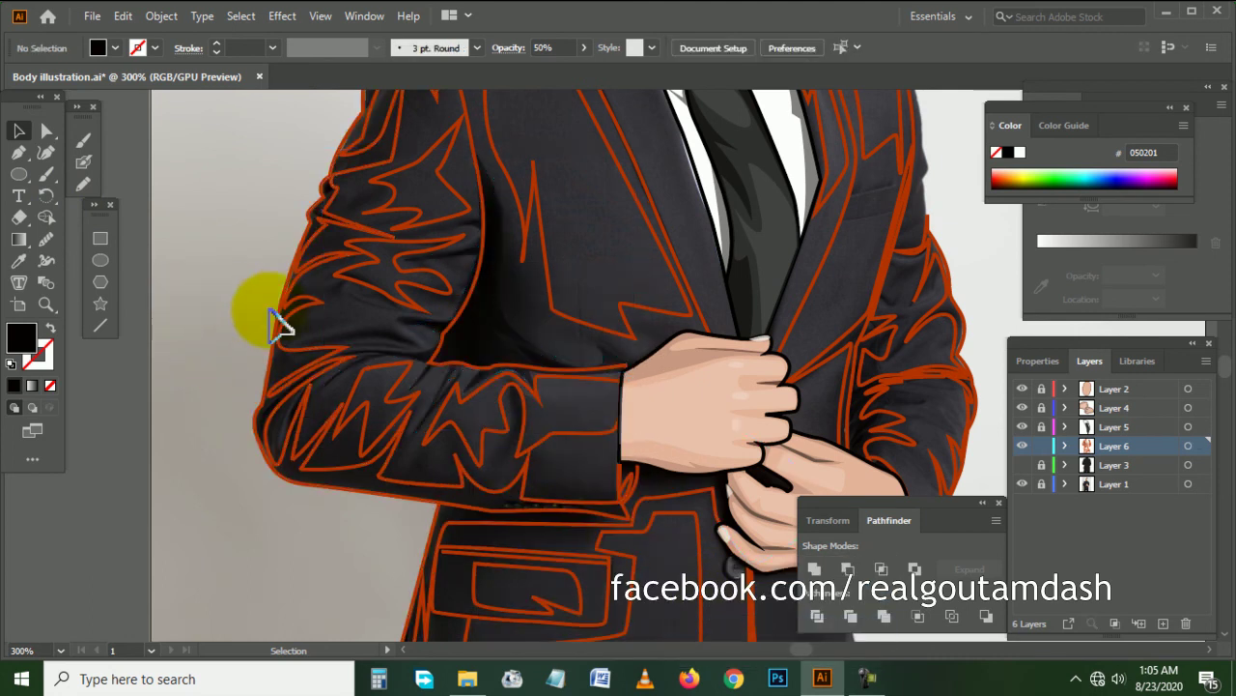
- Give the remaining sleeve fold paths the same dark fill
{"action": "left_click", "coordinate": [295, 347]}
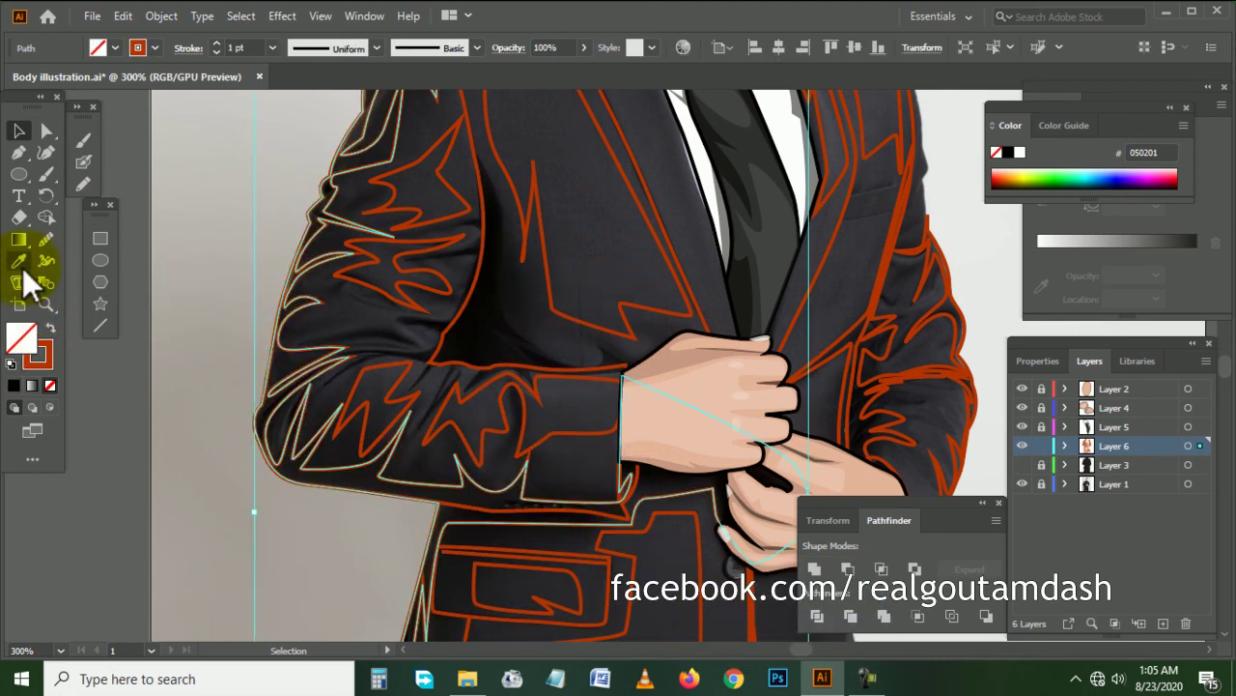
{"action": "left_click", "coordinate": [488, 318]}
{"action": "left_click", "coordinate": [207, 337]}
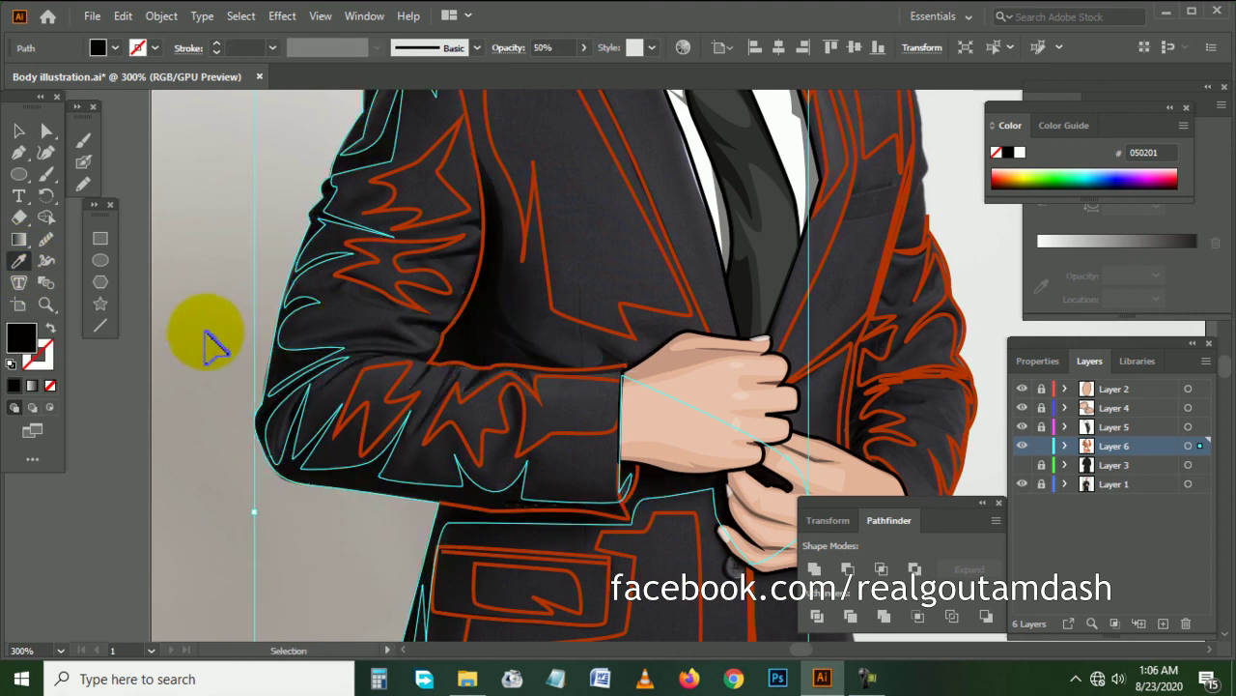
{"action": "scroll", "coordinate": [231, 329], "scroll_direction": "down", "scroll_amount": 1}
{"action": "scroll", "coordinate": [233, 323], "scroll_direction": "down", "scroll_amount": 2}
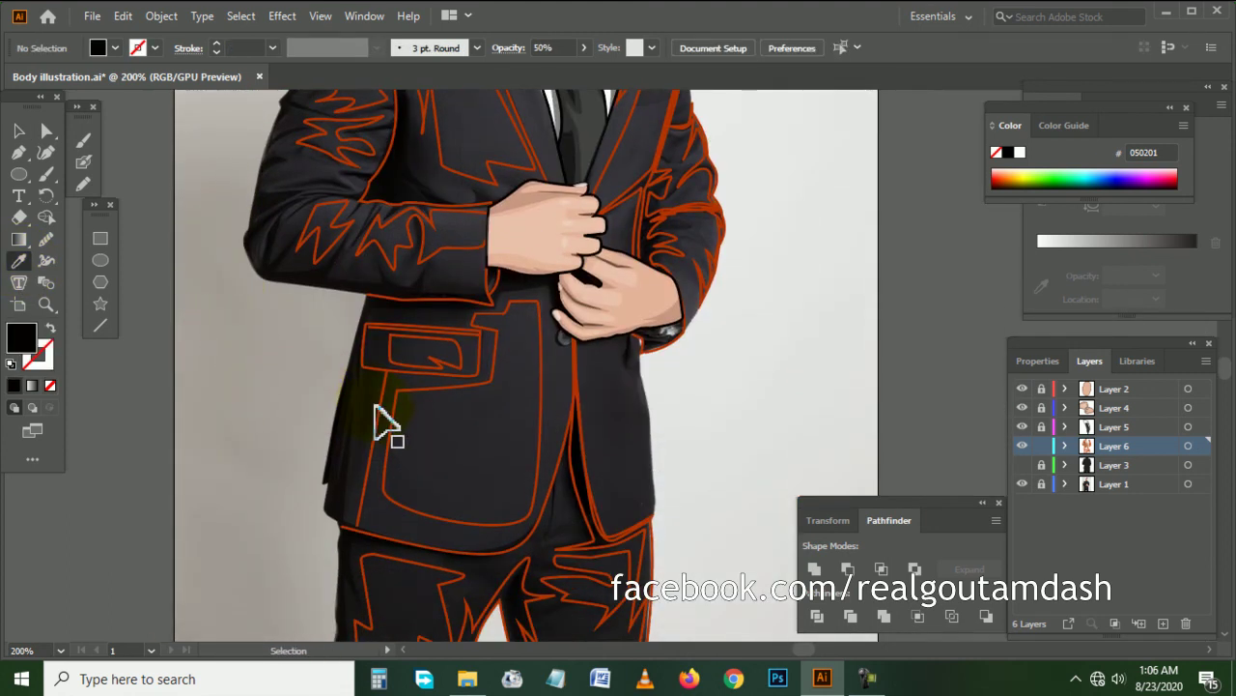
{"action": "scroll", "coordinate": [382, 411], "scroll_direction": "down", "scroll_amount": 2}
{"action": "scroll", "coordinate": [425, 435], "scroll_direction": "down", "scroll_amount": 1}
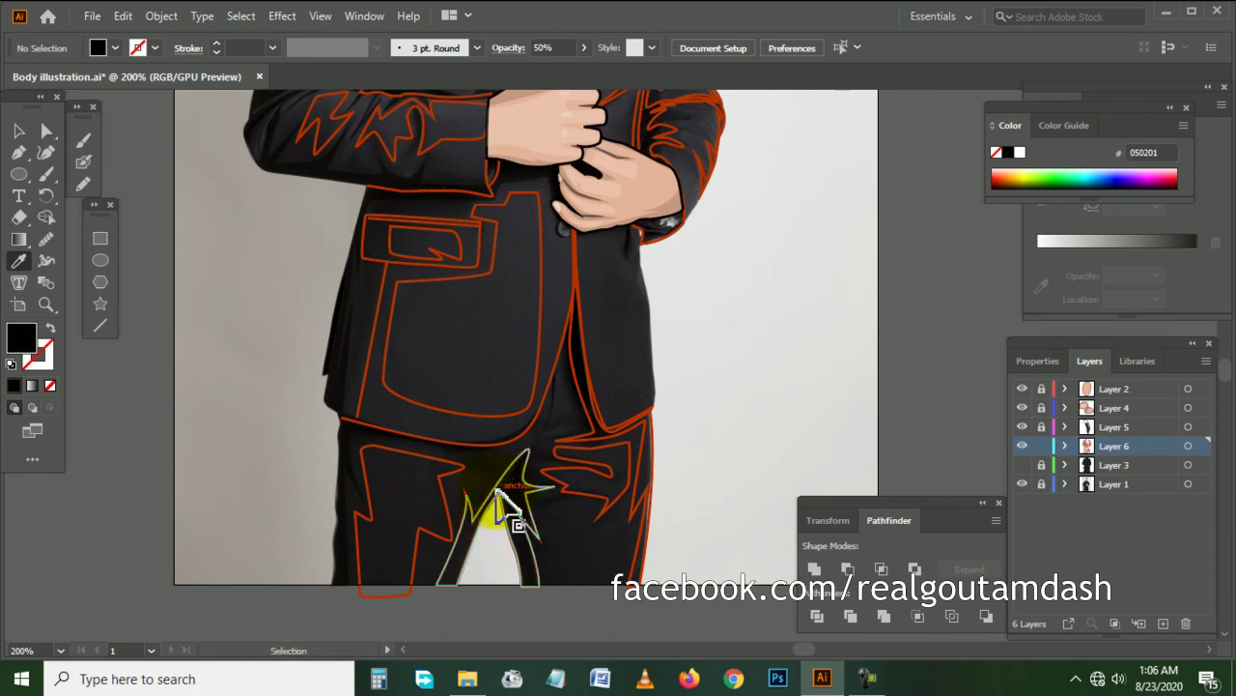
- Apply the jacket's translucent black fill to the left and right crotch shading shapes
{"action": "left_click", "coordinate": [496, 490], "text": "ctrl"}
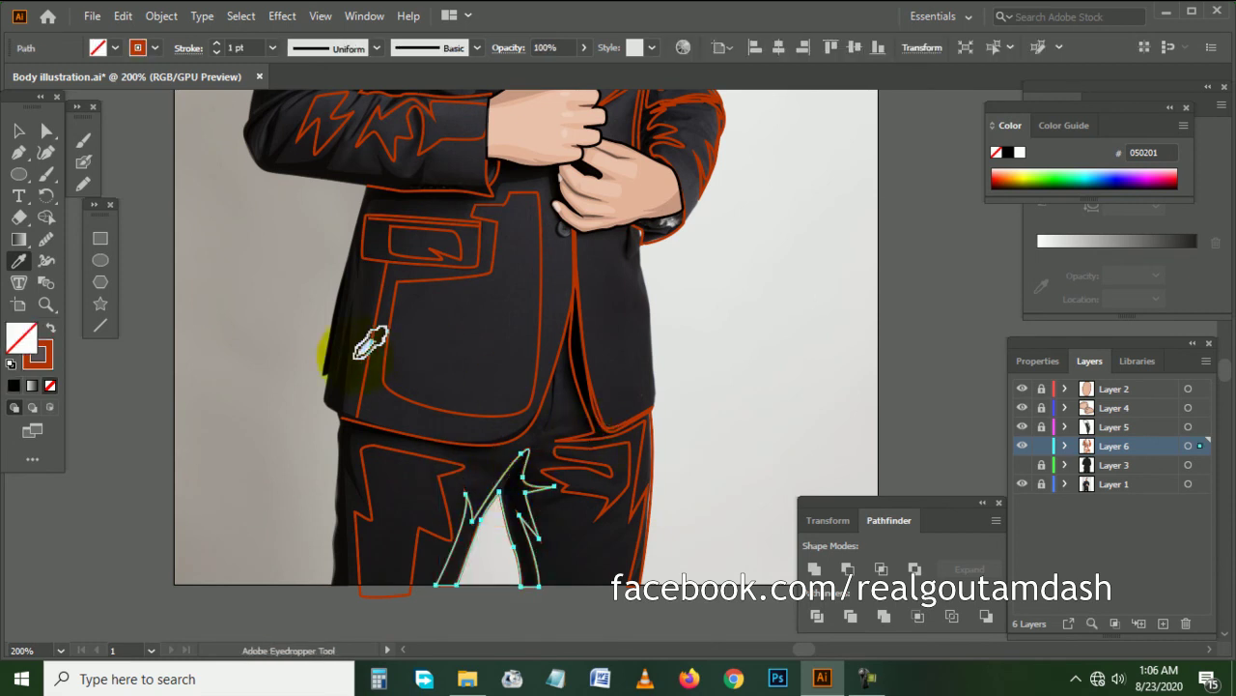
{"action": "left_click", "coordinate": [343, 402]}
{"action": "left_click", "coordinate": [248, 415], "text": "ctrl"}
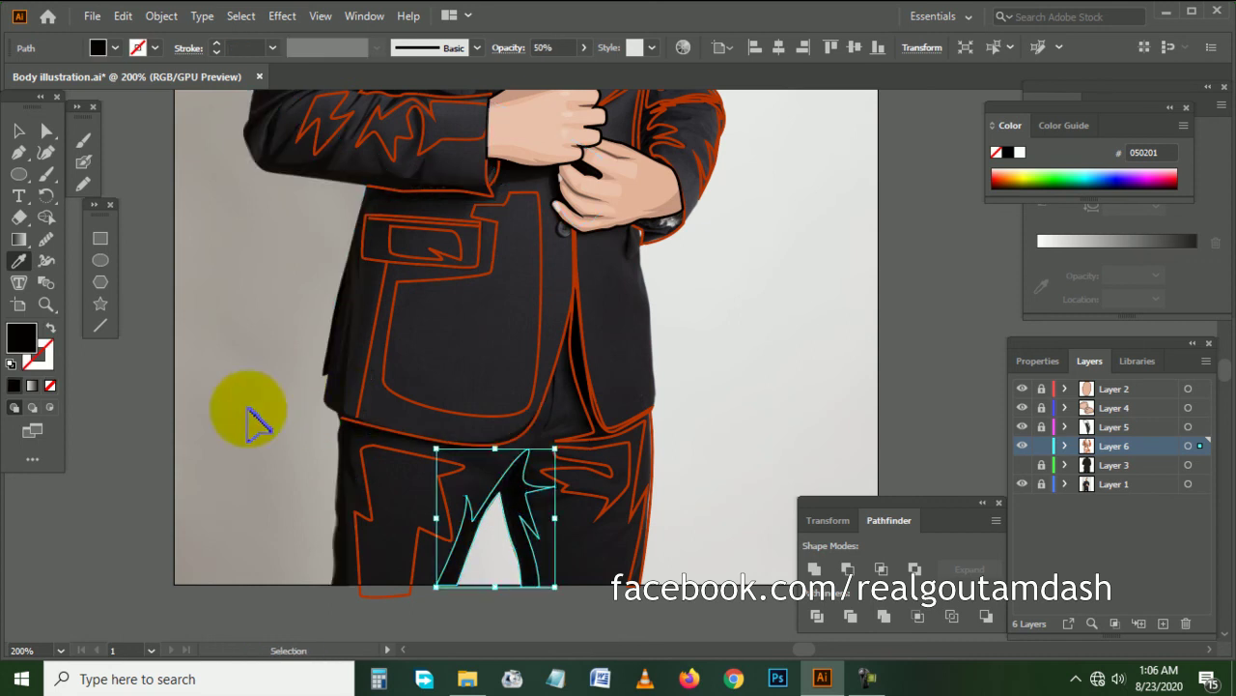
{"action": "left_click", "coordinate": [643, 501], "text": "ctrl"}
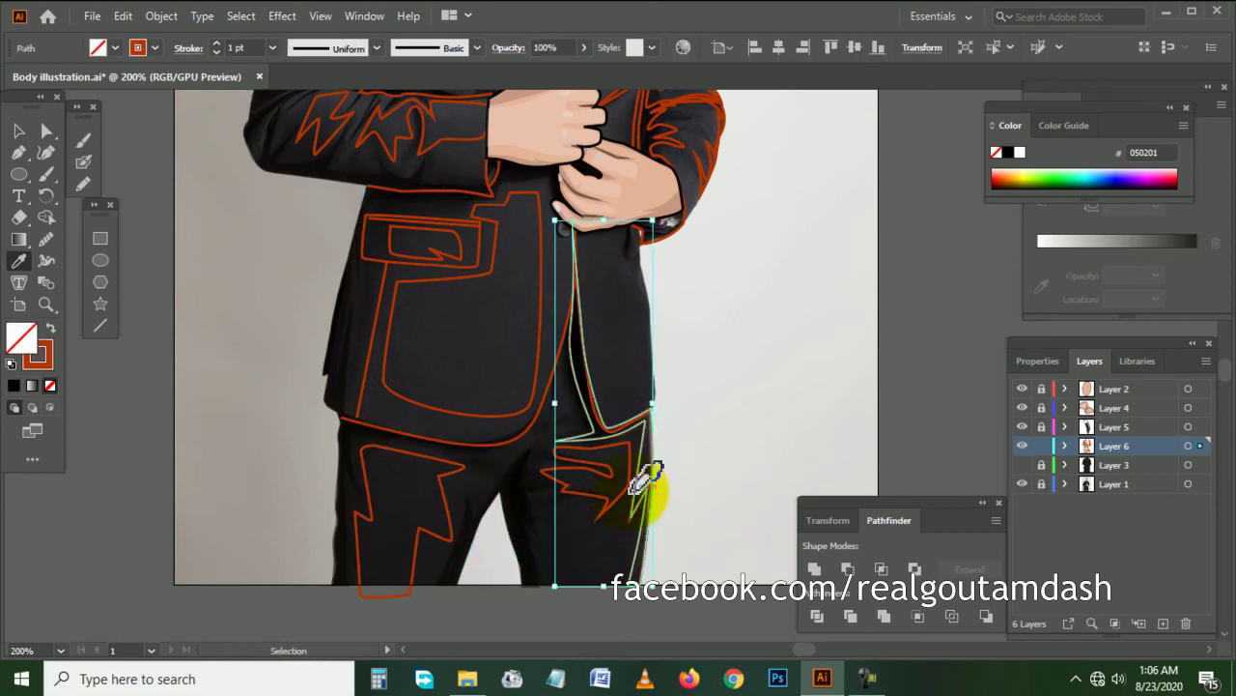
{"action": "scroll", "coordinate": [452, 461], "scroll_direction": "up", "scroll_amount": 3}
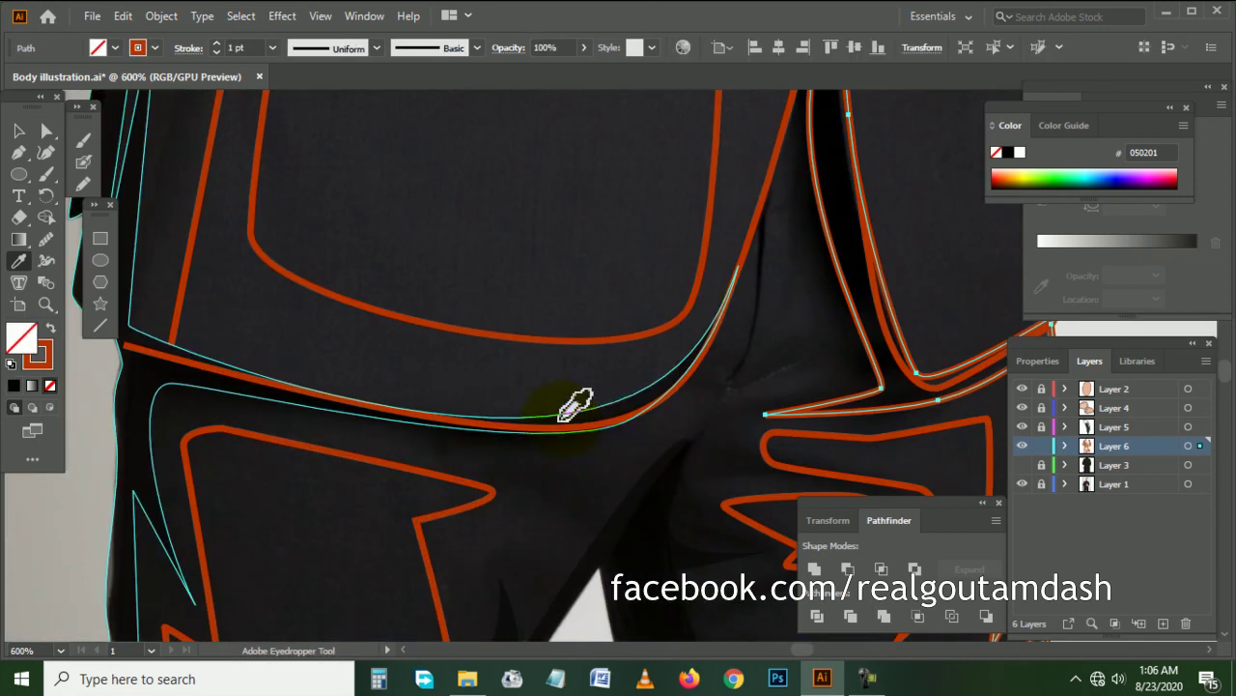
{"action": "scroll", "coordinate": [579, 442], "scroll_direction": "down", "scroll_amount": 2}
{"action": "left_click", "coordinate": [654, 413]}
{"action": "scroll", "coordinate": [566, 428], "scroll_direction": "down", "scroll_amount": 3}
{"action": "scroll", "coordinate": [579, 386], "scroll_direction": "down", "scroll_amount": 1}
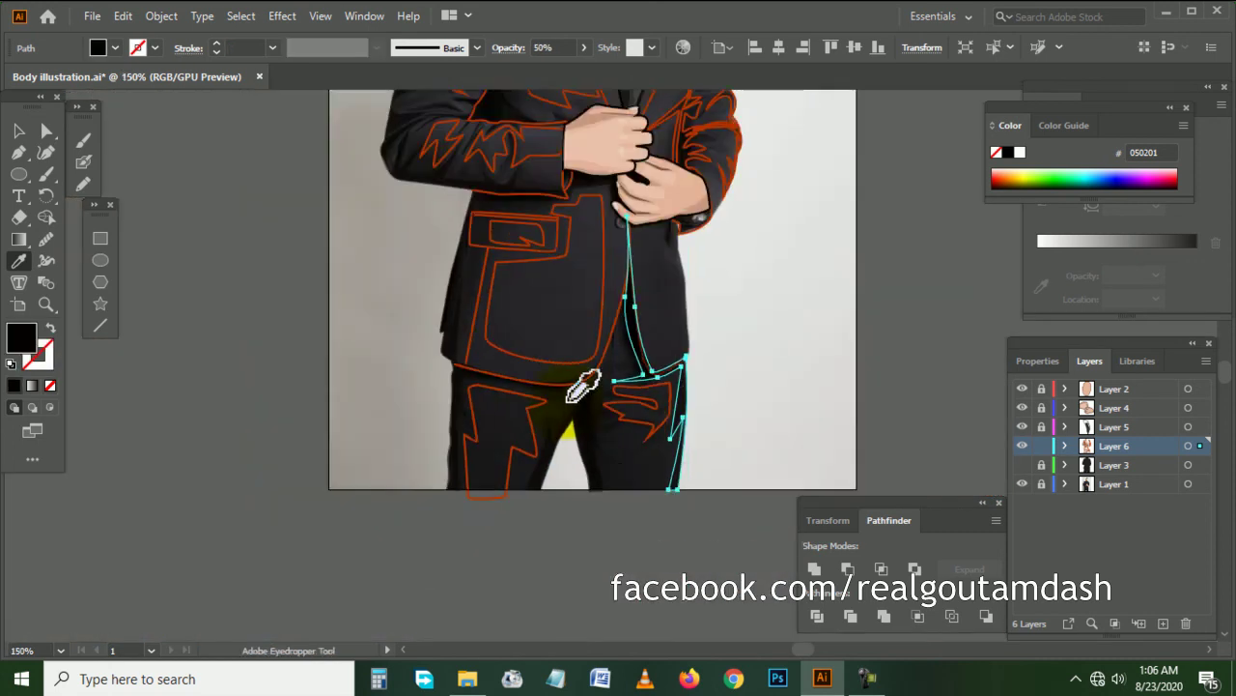
{"action": "scroll", "coordinate": [584, 401], "scroll_direction": "up", "scroll_amount": 5}
{"action": "scroll", "coordinate": [646, 411], "scroll_direction": "down", "scroll_amount": 3}
{"action": "left_click", "coordinate": [623, 422], "text": "ctrl"}
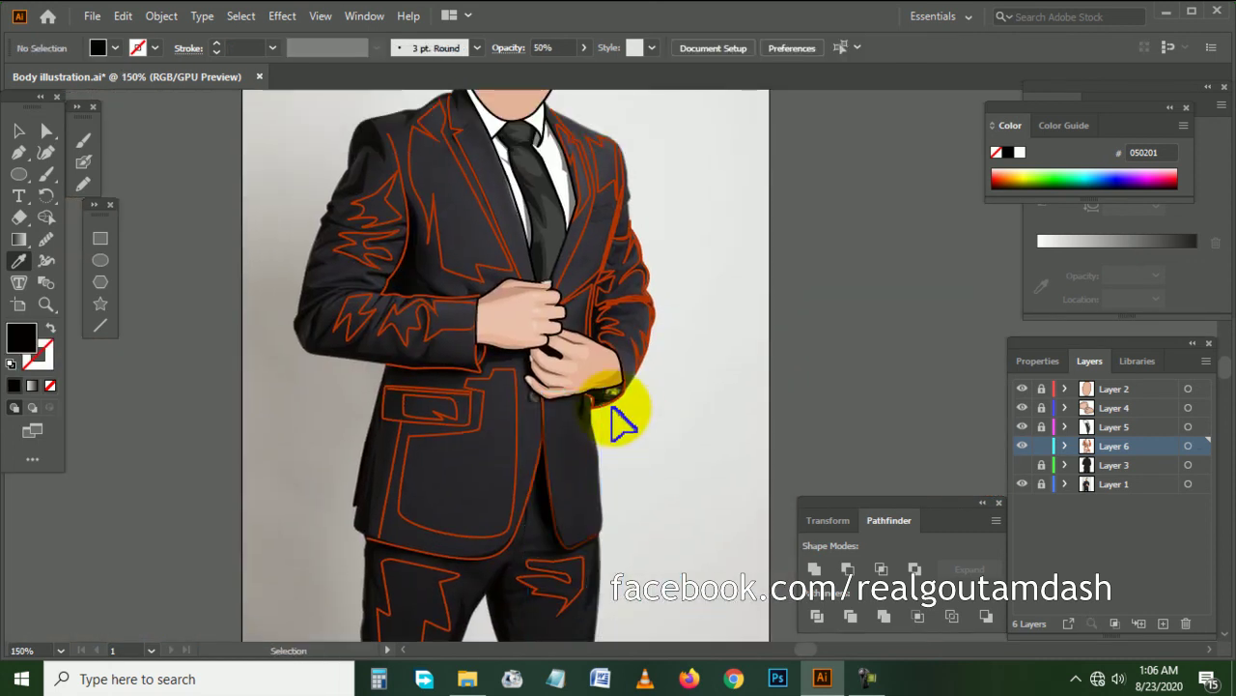
{"action": "scroll", "coordinate": [623, 422], "scroll_direction": "up", "scroll_amount": 1}
- Apply the jacket's translucent black fill to the cuff and long jacket-edge shapes
{"action": "left_click", "coordinate": [613, 401], "text": "ctrl"}
{"action": "scroll", "coordinate": [623, 415], "scroll_direction": "down", "scroll_amount": 2}
{"action": "left_click", "coordinate": [529, 446], "text": "ctrl+shift"}
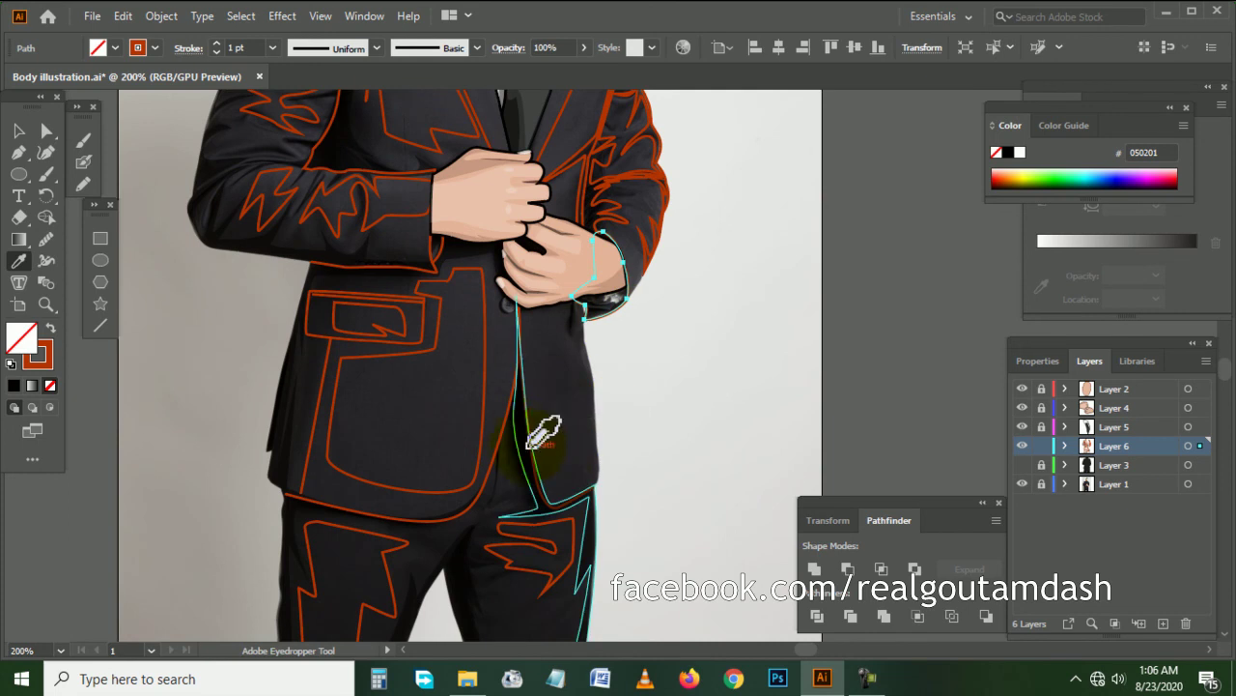
{"action": "left_click", "coordinate": [525, 431]}
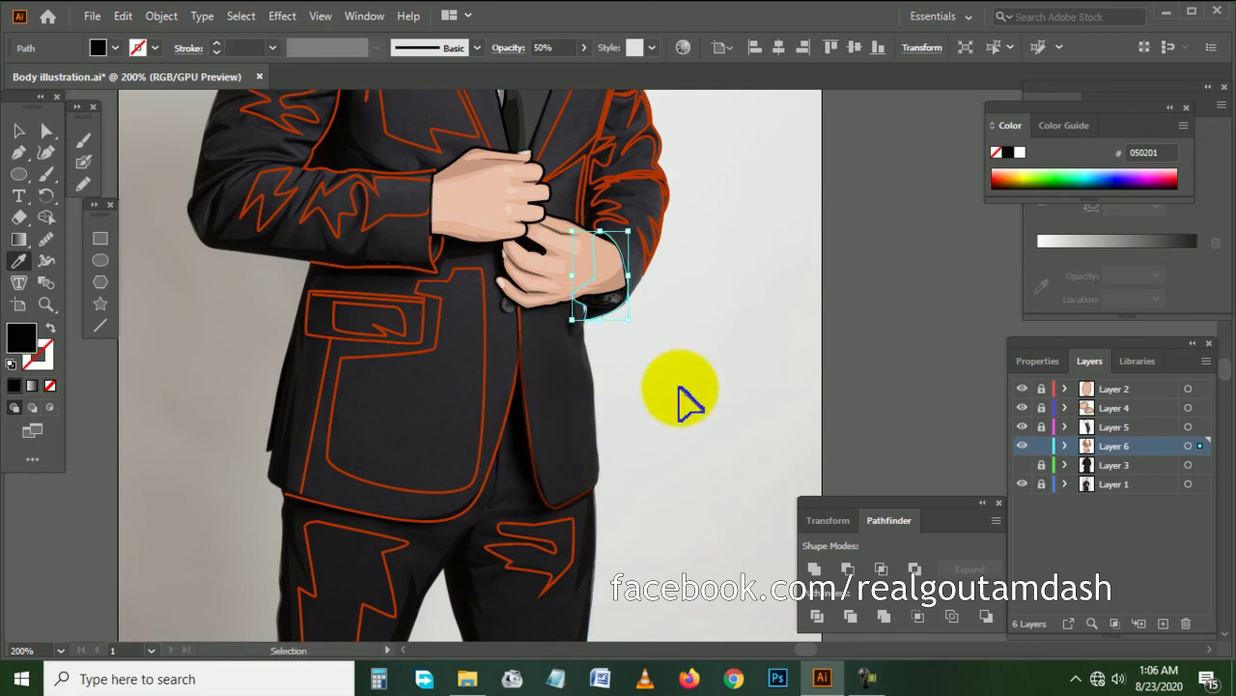
{"action": "left_click", "coordinate": [688, 401], "text": "ctrl"}
{"action": "scroll", "coordinate": [657, 358], "scroll_direction": "up", "scroll_amount": 3}
- Eyedrop the jacket's black 50% fill onto the right arm fold shape
{"action": "left_click_drag", "start_coordinate": [641, 280], "coordinate": [667, 353]}
{"action": "left_click", "coordinate": [675, 340], "text": "ctrl"}
{"action": "scroll", "coordinate": [667, 386], "scroll_direction": "up", "scroll_amount": 1, "text": "alt"}
{"action": "key", "text": "i"}
{"action": "left_click", "coordinate": [621, 425]}
{"action": "left_click", "coordinate": [723, 441], "text": "ctrl"}
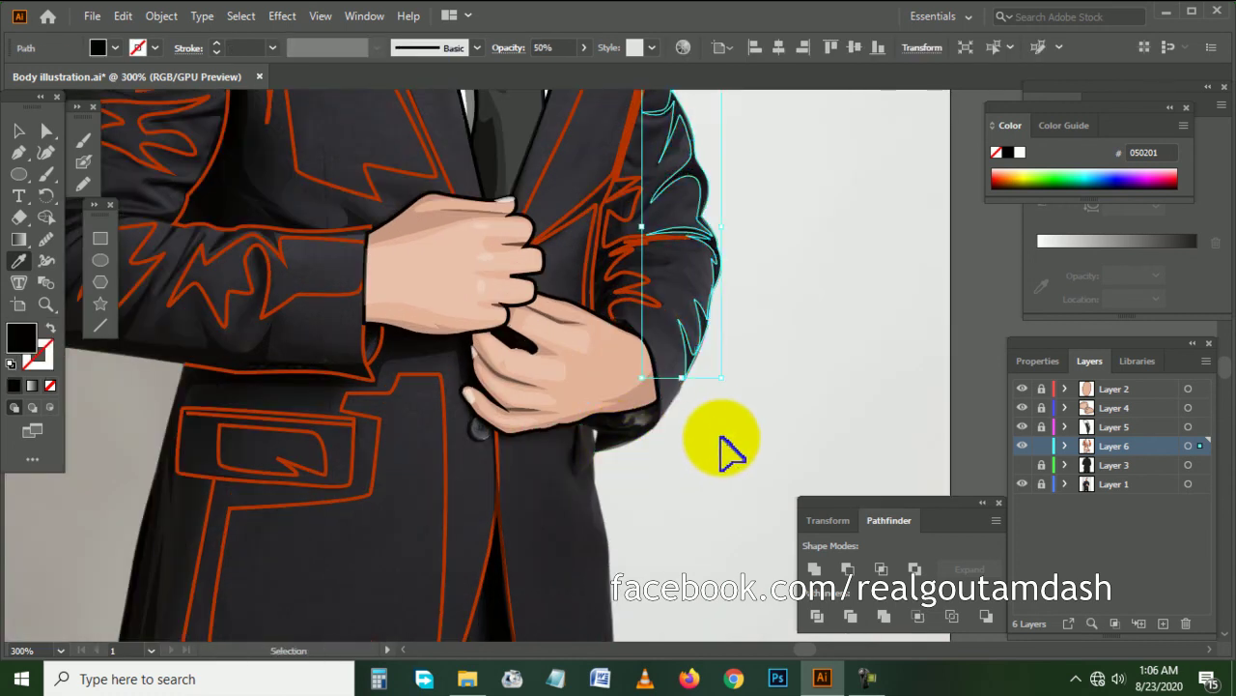
{"action": "scroll", "coordinate": [732, 400], "scroll_direction": "down", "scroll_amount": 1, "text": "alt"}
{"action": "scroll", "coordinate": [667, 391], "scroll_direction": "up", "scroll_amount": 2, "text": "alt"}
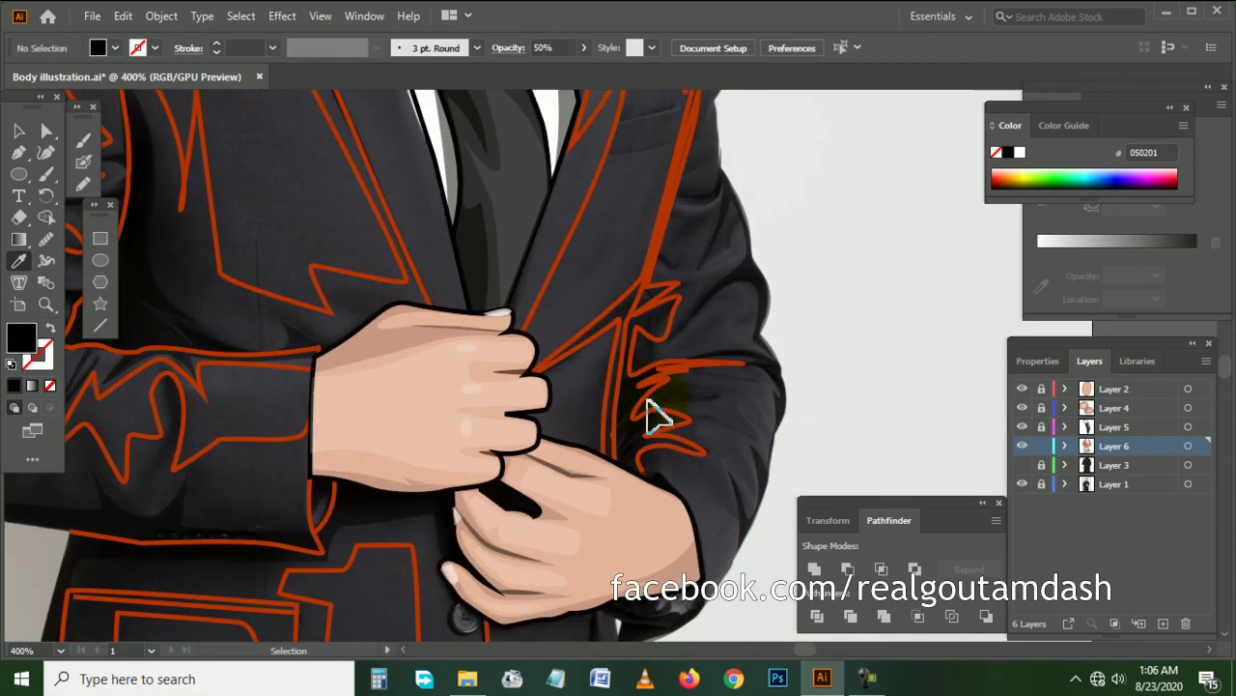
- Give the zigzag and adjacent sleeve fold shapes the jacket's translucent fill
{"action": "left_click", "coordinate": [657, 414], "text": "ctrl"}
{"action": "scroll", "coordinate": [667, 425], "scroll_direction": "down", "scroll_amount": 2}
{"action": "left_click", "coordinate": [670, 442]}
{"action": "left_click", "coordinate": [674, 514]}
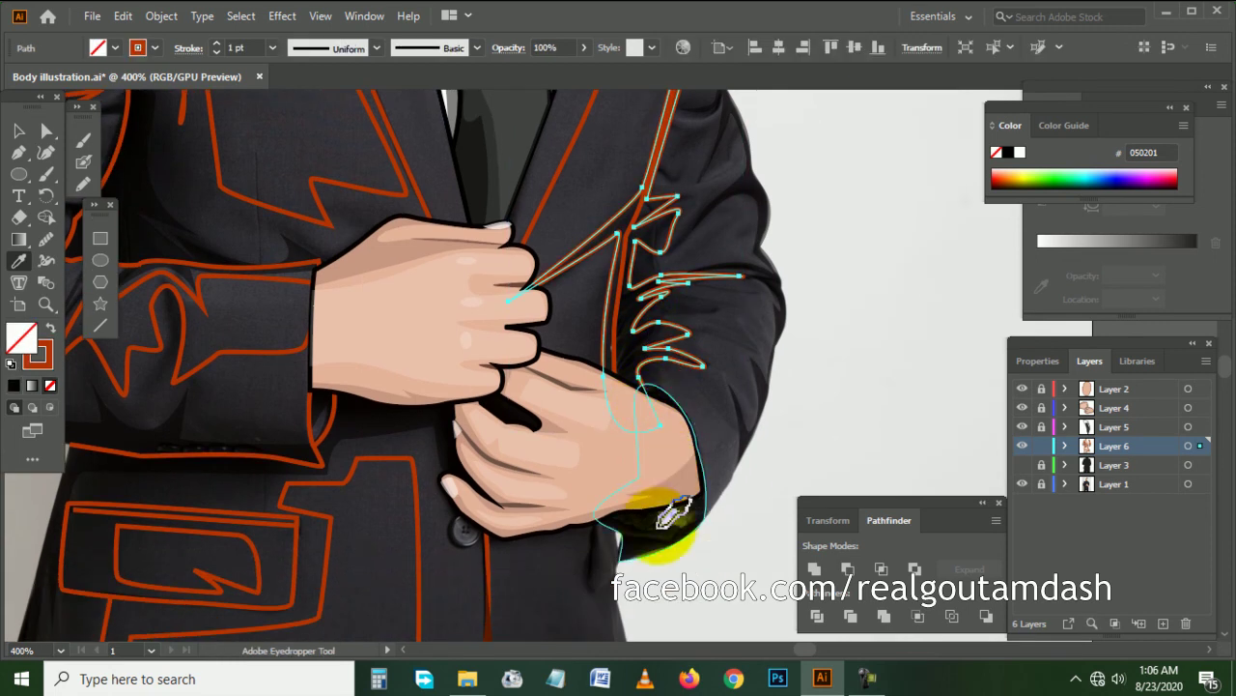
{"action": "scroll", "coordinate": [734, 464], "scroll_direction": "down", "scroll_amount": 3, "text": "alt"}
{"action": "left_click", "coordinate": [720, 386], "text": "ctrl"}
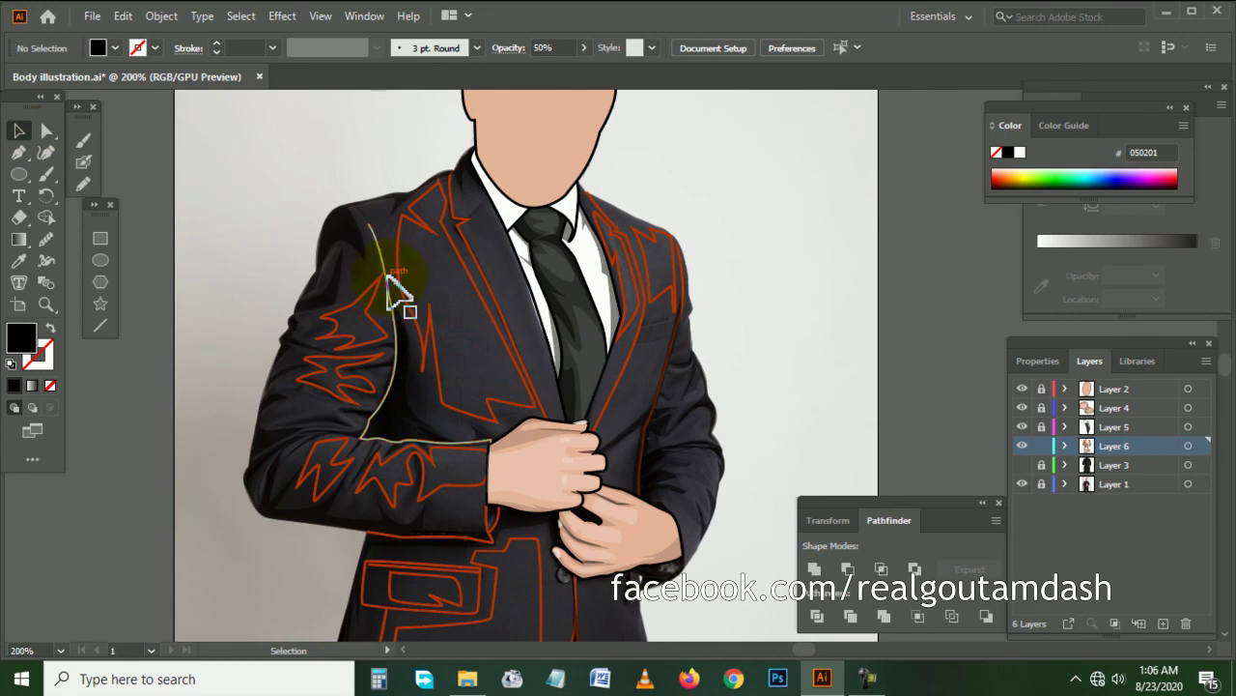
- Give both lapel outlines a black (#000000) 3 pt stroke with the elliptical width profile
{"action": "left_click", "coordinate": [493, 293]}
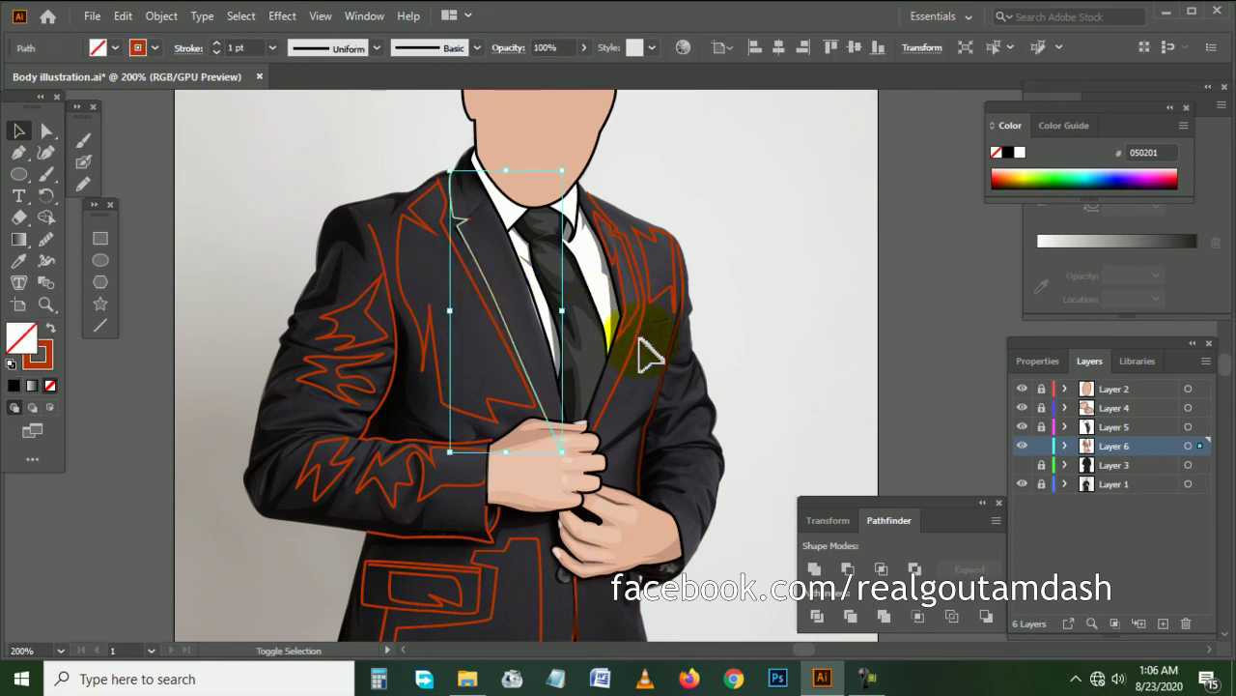
{"action": "left_click", "coordinate": [635, 334], "text": "shift"}
{"action": "left_click", "coordinate": [378, 47]}
{"action": "left_click", "coordinate": [324, 109]}
{"action": "double_click", "coordinate": [37, 355]}
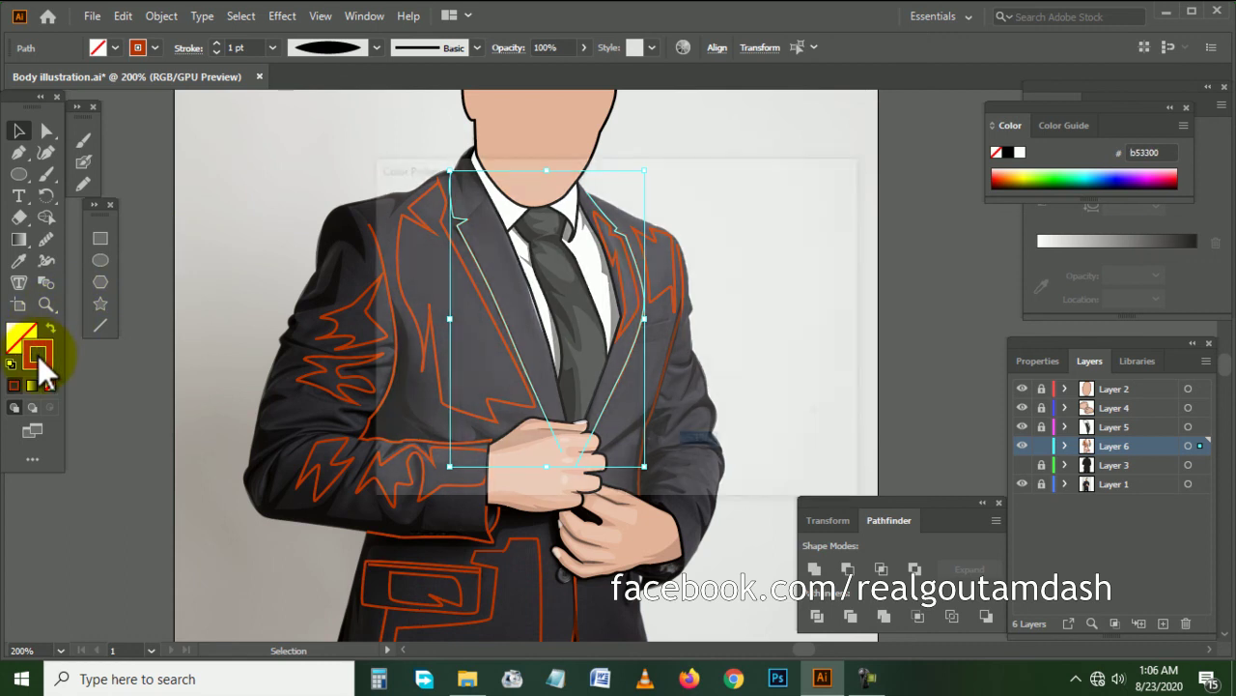
{"action": "left_click_drag", "start_coordinate": [544, 416], "coordinate": [569, 475]}
{"action": "left_click", "coordinate": [791, 228]}
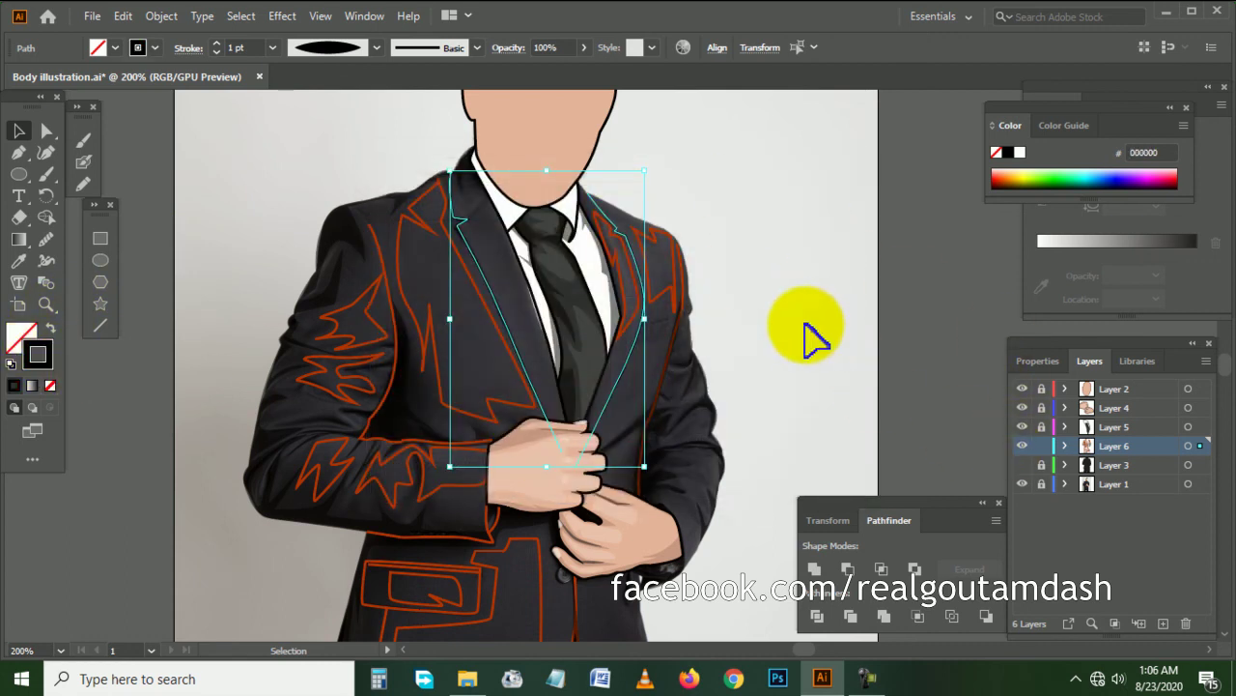
{"action": "left_click", "coordinate": [215, 43]}
{"action": "left_click", "coordinate": [216, 43]}
{"action": "left_click", "coordinate": [239, 179]}
{"action": "scroll", "coordinate": [270, 225], "scroll_direction": "right", "scroll_amount": 3}
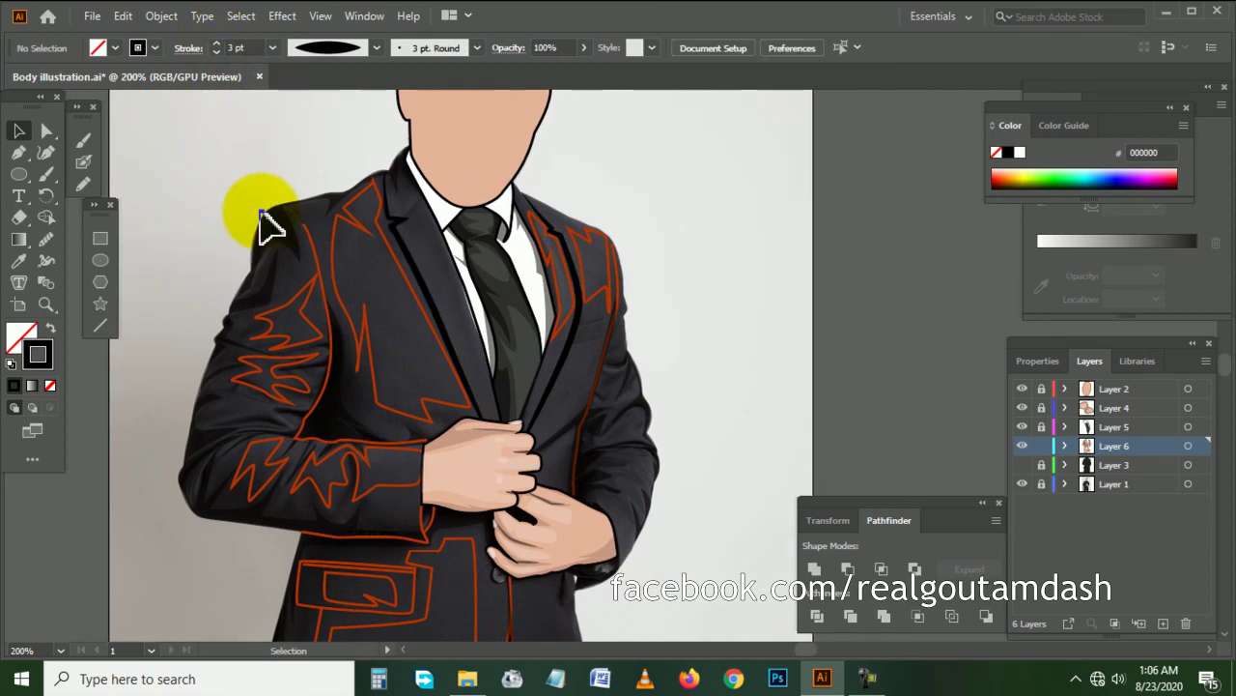
- Select the lapel and sleeve fold shapes for highlighting
{"action": "left_click", "coordinate": [403, 271]}
{"action": "left_click", "coordinate": [577, 294], "text": "shift"}
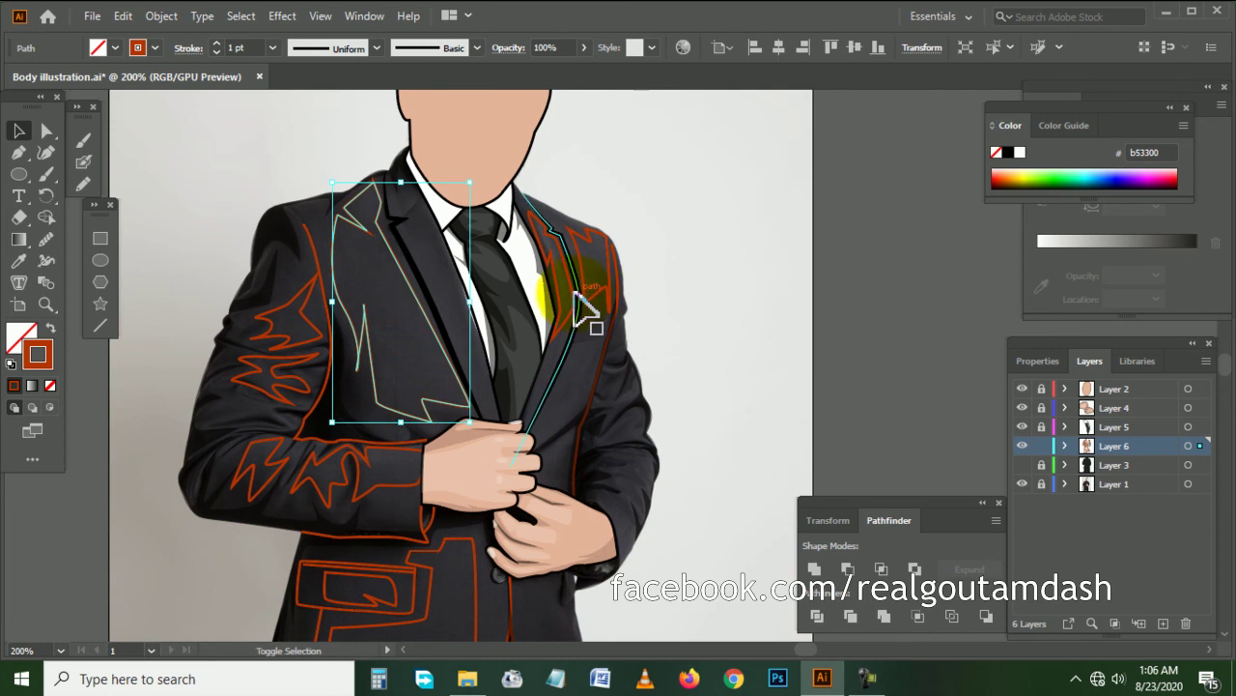
{"action": "left_click", "coordinate": [583, 294], "text": "shift"}
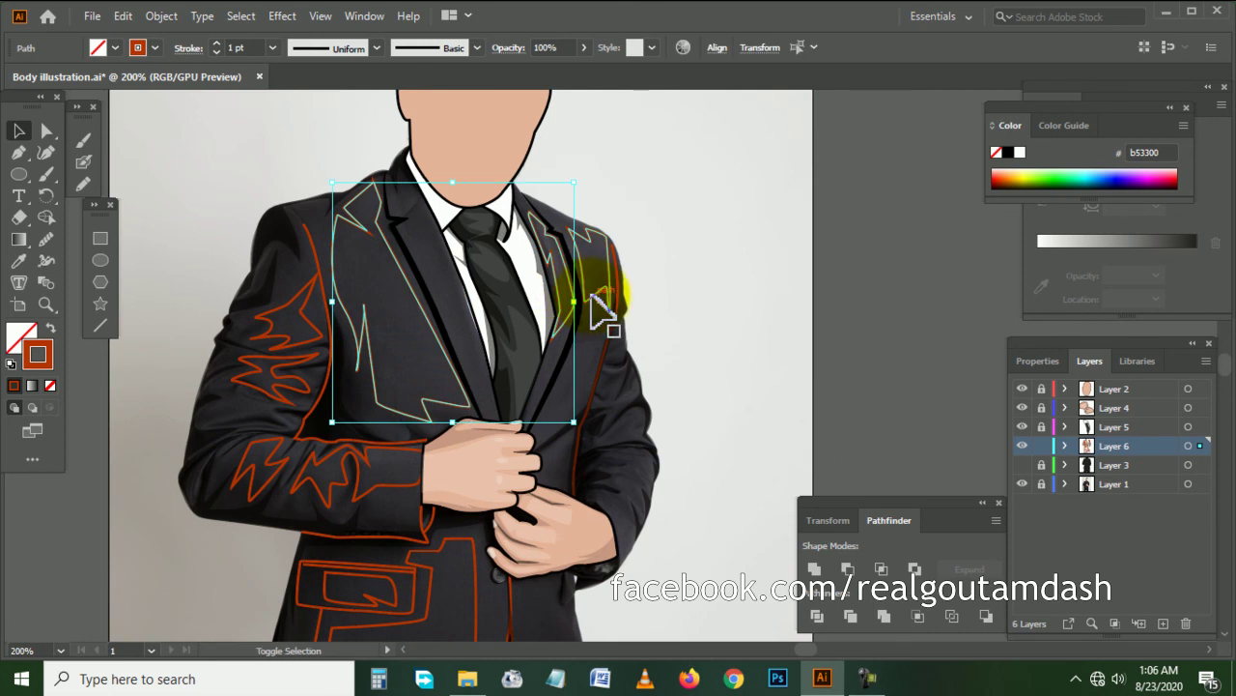
{"action": "left_click", "coordinate": [312, 334], "text": "shift"}
{"action": "left_click", "coordinate": [278, 370], "text": "shift"}
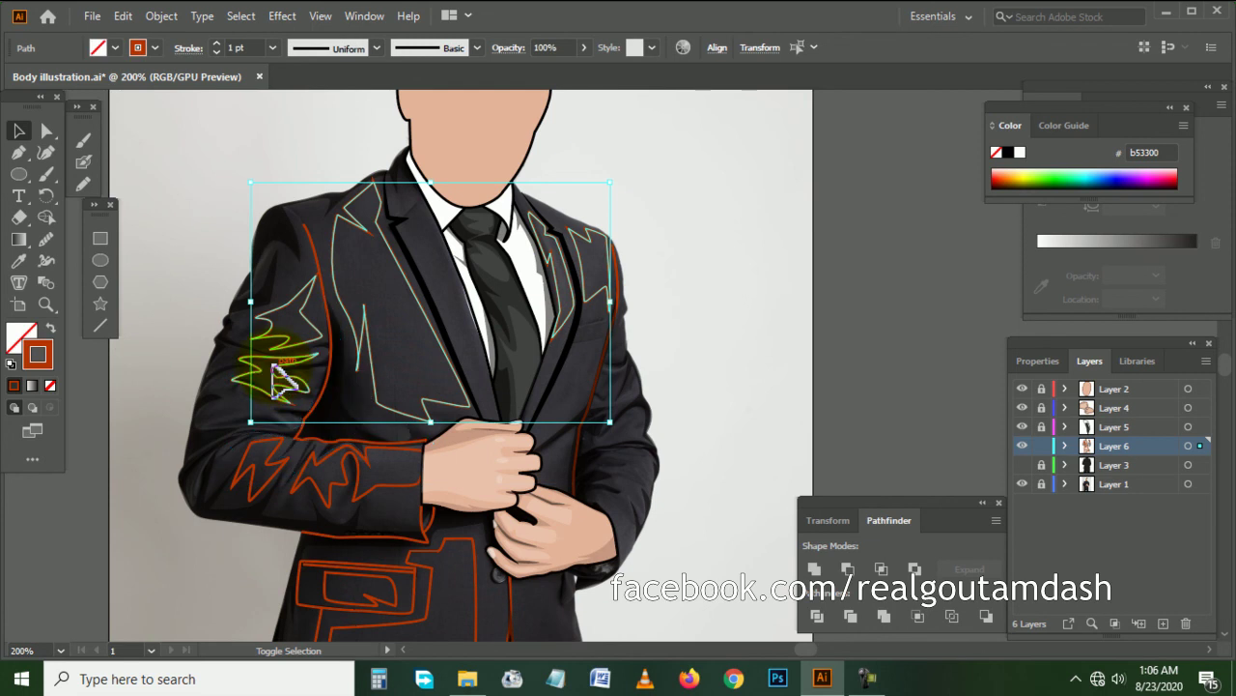
{"action": "scroll", "coordinate": [411, 294], "scroll_direction": "down", "scroll_amount": 2}
{"action": "left_click", "coordinate": [382, 382], "text": "shift"}
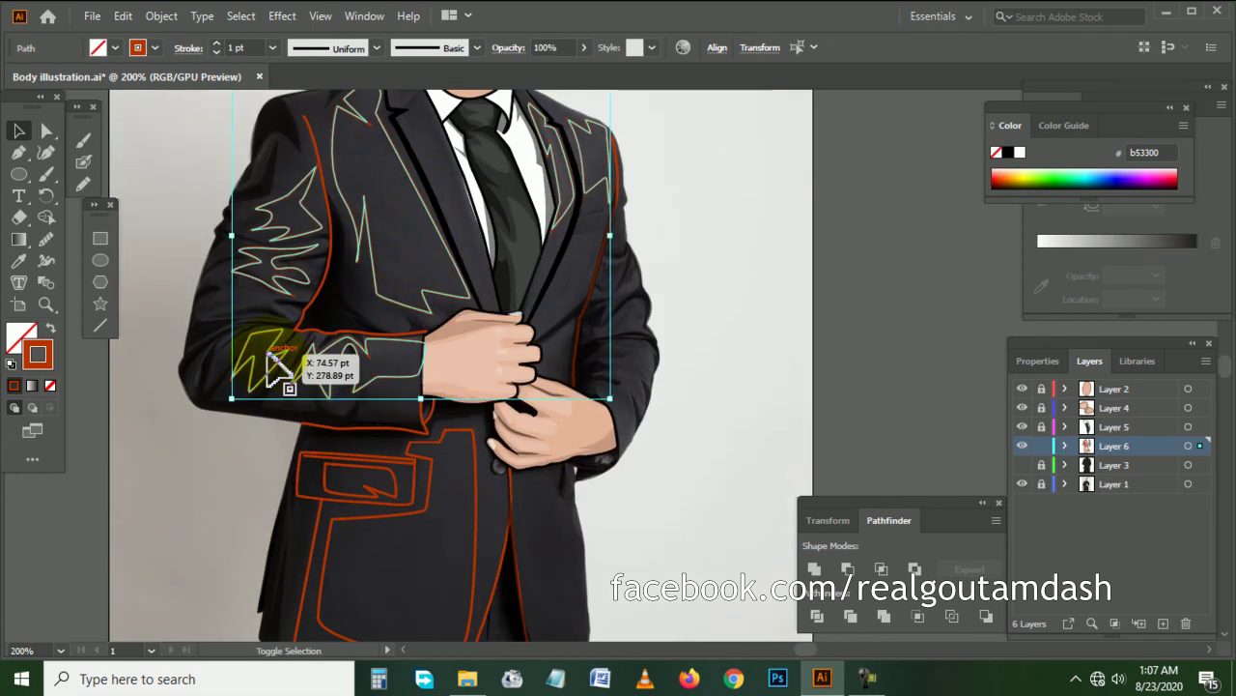
{"action": "scroll", "coordinate": [274, 355], "scroll_direction": "down", "scroll_amount": 2}
{"action": "scroll", "coordinate": [290, 359], "scroll_direction": "down", "scroll_amount": 1}
- Add the pocket and left-leg shapes, then give all selected shapes a faint white fill
{"action": "left_click", "coordinate": [394, 358], "text": "shift"}
{"action": "left_click", "coordinate": [474, 367], "text": "shift"}
{"action": "scroll", "coordinate": [480, 369], "scroll_direction": "down", "scroll_amount": 3}
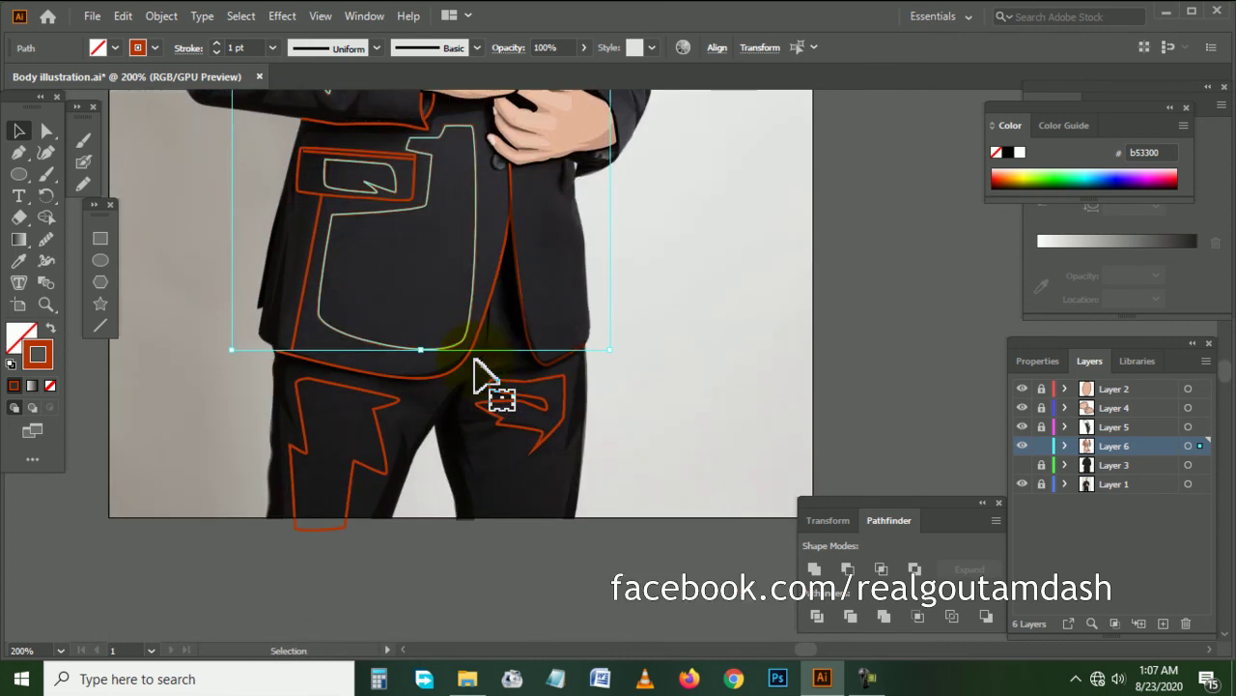
{"action": "left_click", "coordinate": [512, 398], "text": "shift"}
{"action": "left_click", "coordinate": [386, 418], "text": "shift"}
{"action": "left_click", "coordinate": [19, 261]}
{"action": "scroll", "coordinate": [408, 296], "scroll_direction": "up", "scroll_amount": 2}
{"action": "left_click", "coordinate": [543, 218]}
{"action": "scroll", "coordinate": [551, 227], "scroll_direction": "up", "scroll_amount": 4}
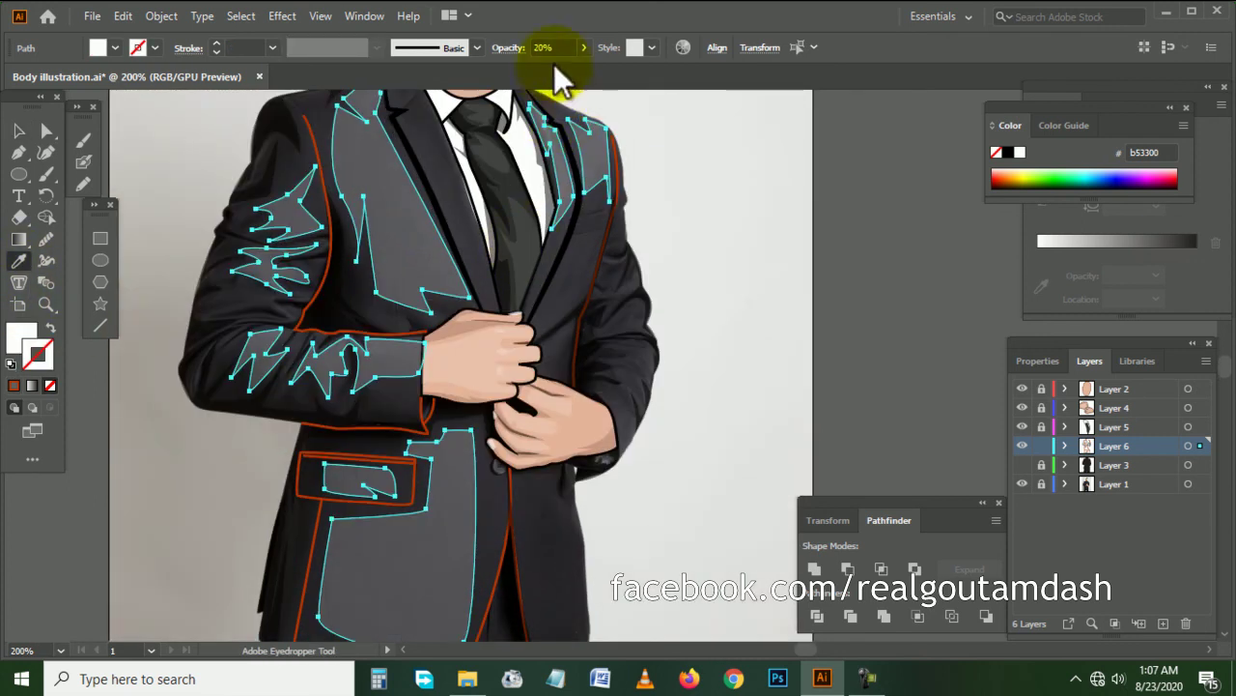
{"action": "scroll", "coordinate": [560, 39], "scroll_direction": "down", "scroll_amount": 7}
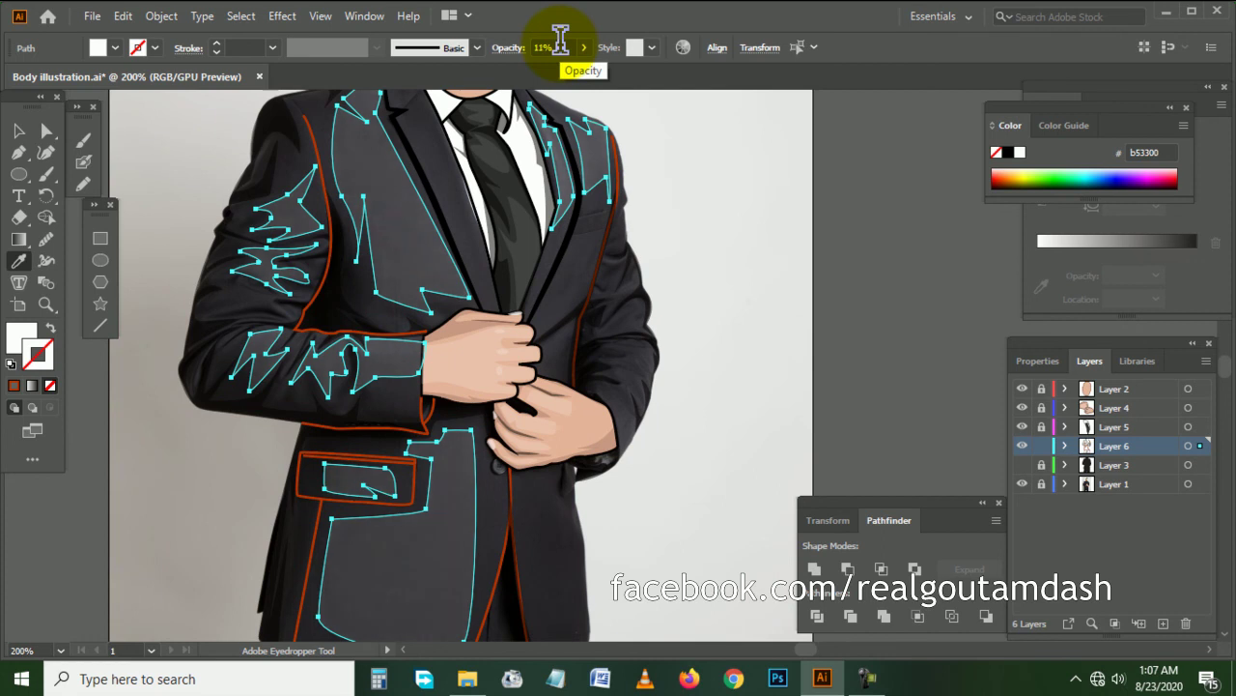
{"action": "key", "text": "ctrl+shift+a"}
- Select the arm, right lapel, sleeve-edge and jacket front-edge outlines, leaving out the pocket outline
{"action": "scroll", "coordinate": [510, 276], "scroll_direction": "up", "scroll_amount": 2}
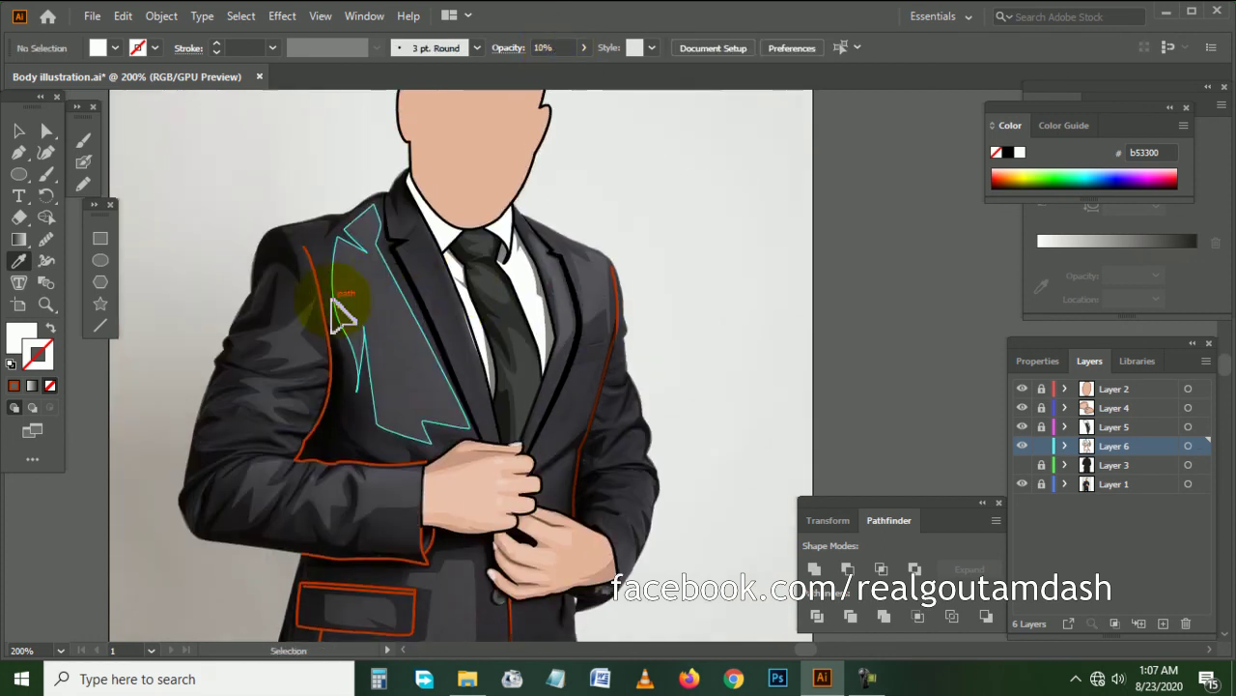
{"action": "scroll", "coordinate": [338, 309], "scroll_direction": "up", "scroll_amount": 1}
{"action": "left_click", "coordinate": [320, 298]}
{"action": "scroll", "coordinate": [593, 290], "scroll_direction": "down", "scroll_amount": 3}
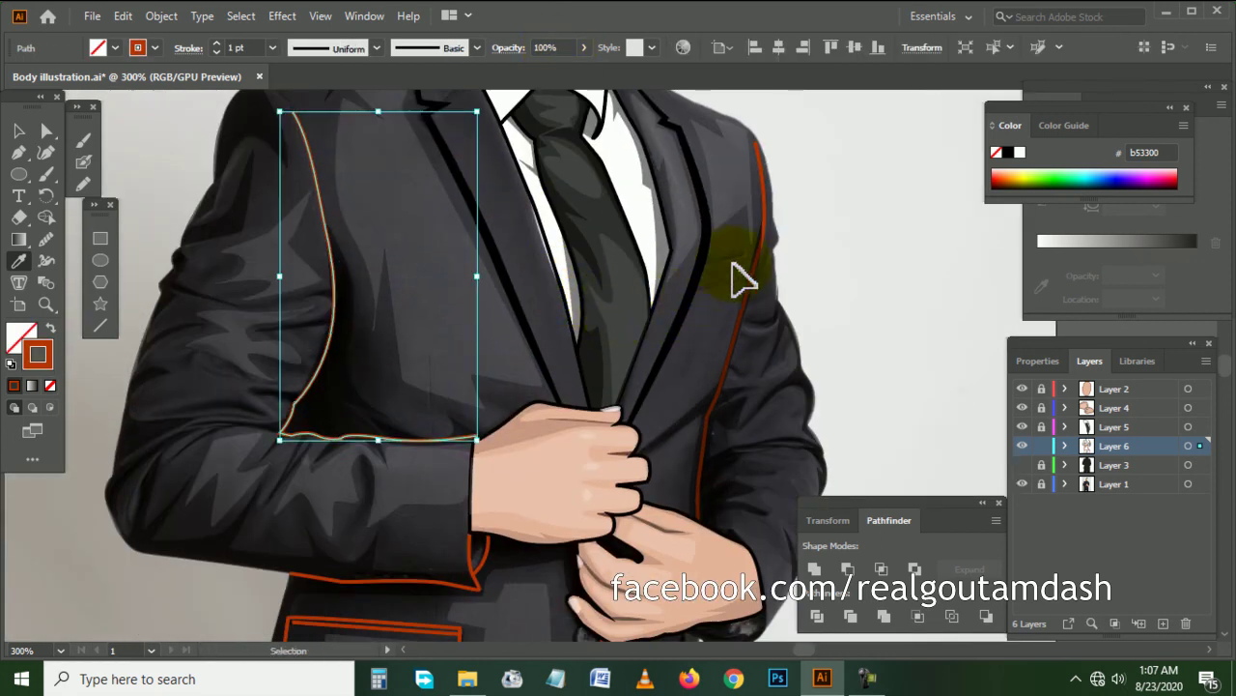
{"action": "left_click", "coordinate": [767, 207], "text": "shift"}
{"action": "scroll", "coordinate": [633, 285], "scroll_direction": "down", "scroll_amount": 3}
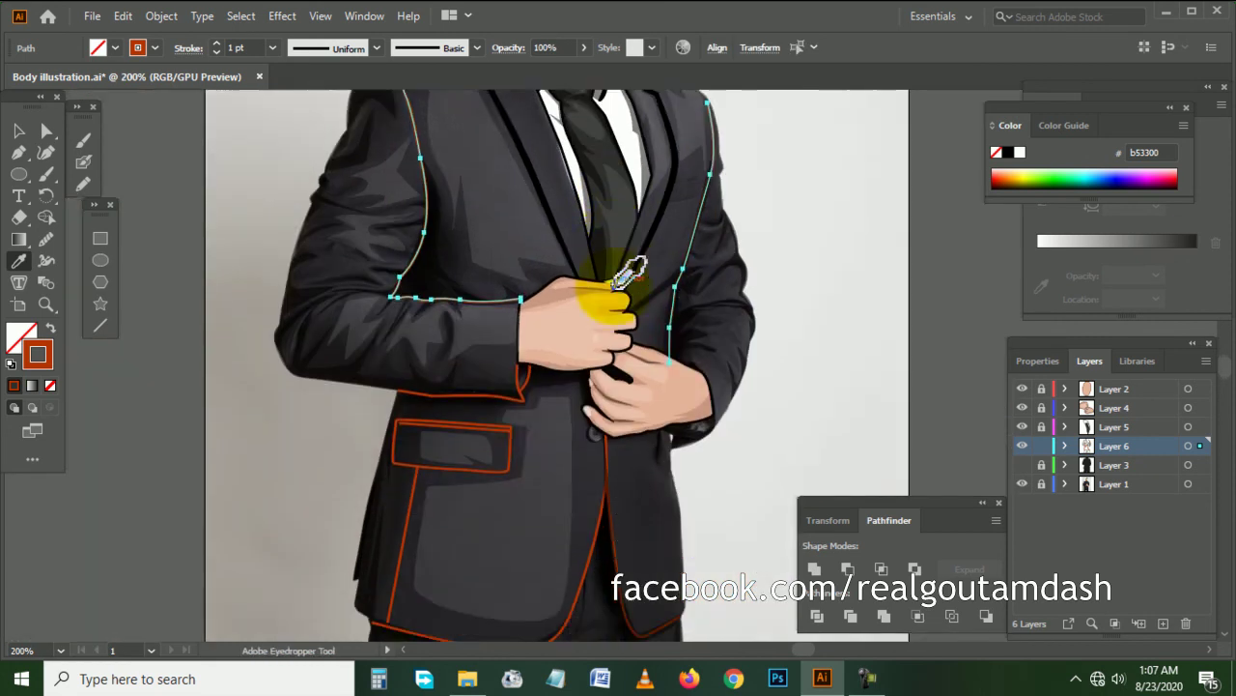
{"action": "scroll", "coordinate": [579, 319], "scroll_direction": "down", "scroll_amount": 1}
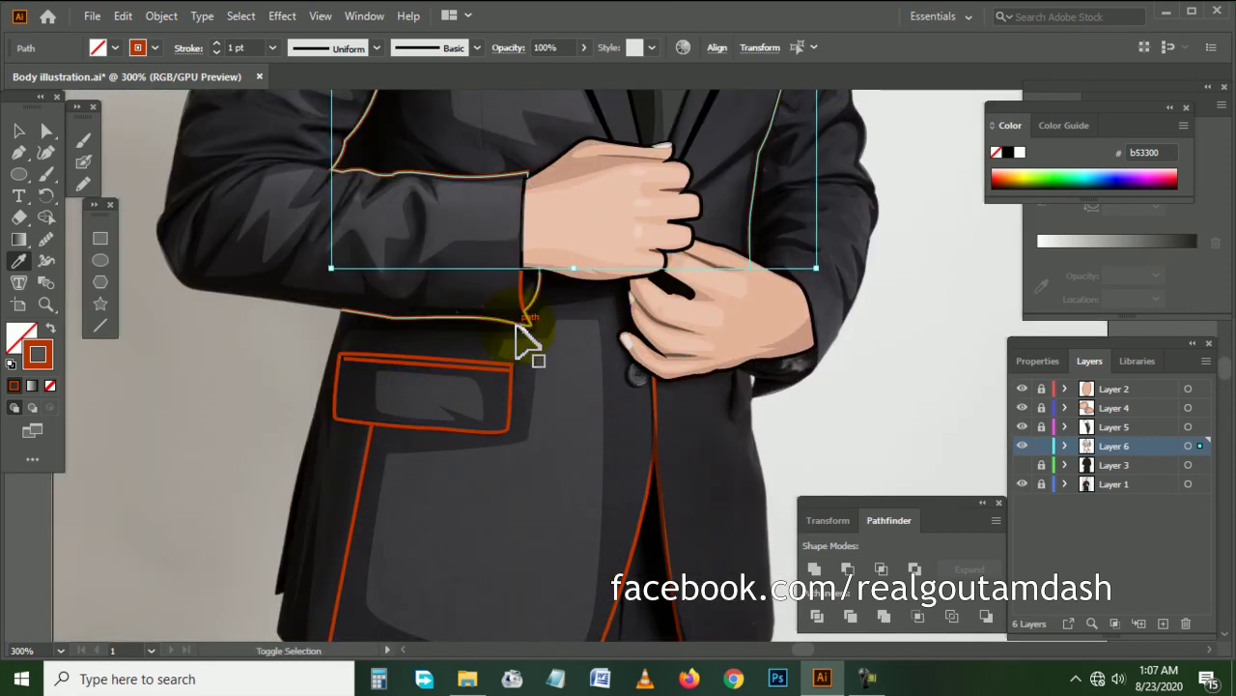
{"action": "left_click", "coordinate": [519, 329], "text": "shift"}
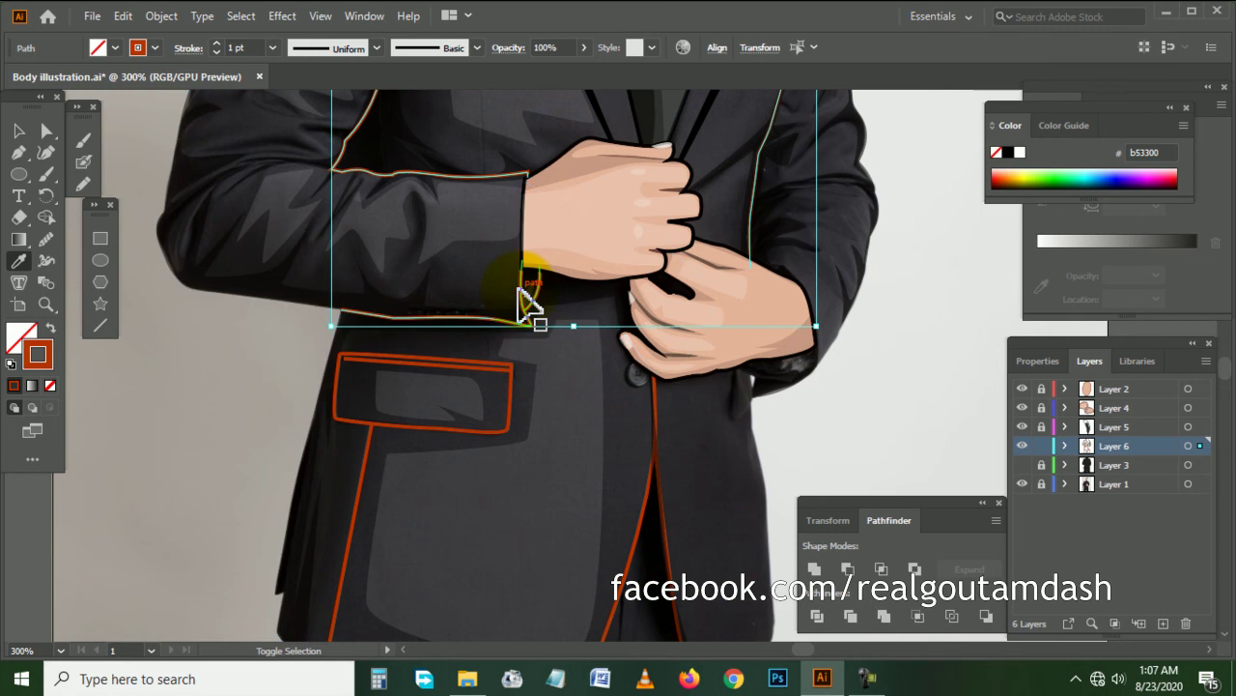
{"action": "key", "text": "i"}
{"action": "scroll", "coordinate": [435, 333], "scroll_direction": "down", "scroll_amount": 5}
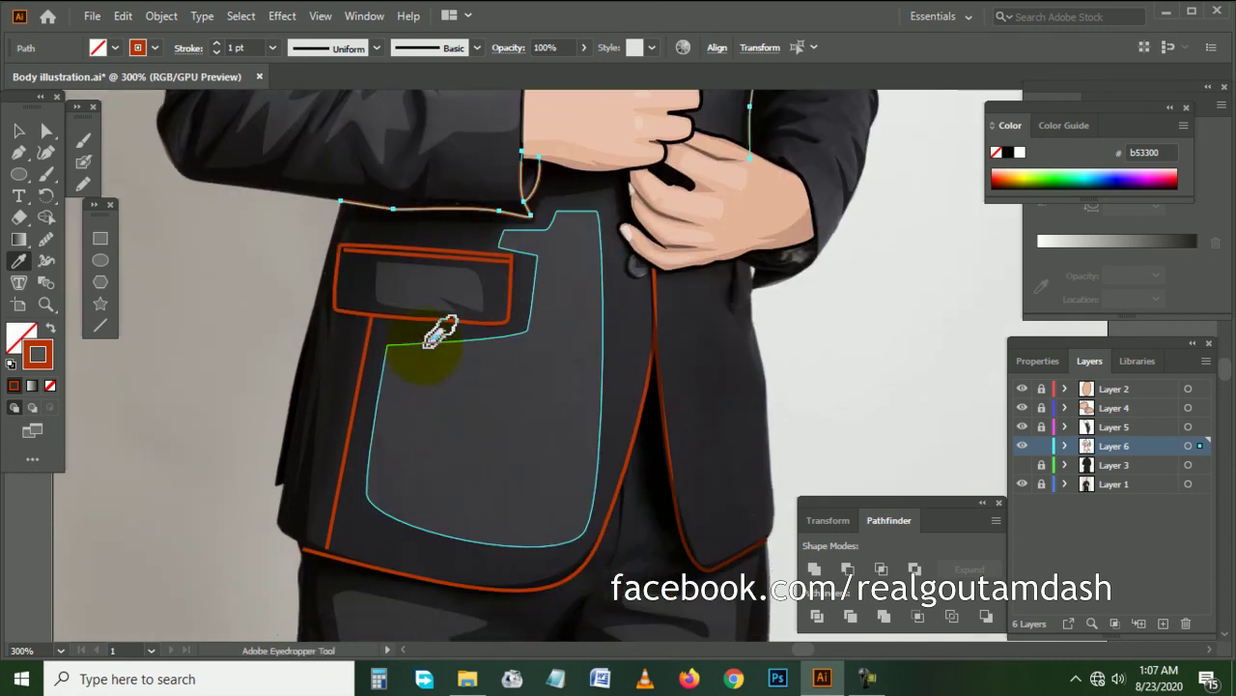
{"action": "left_click", "coordinate": [591, 389], "text": "ctrl+shift"}
{"action": "left_click", "coordinate": [640, 440], "text": "ctrl+shift"}
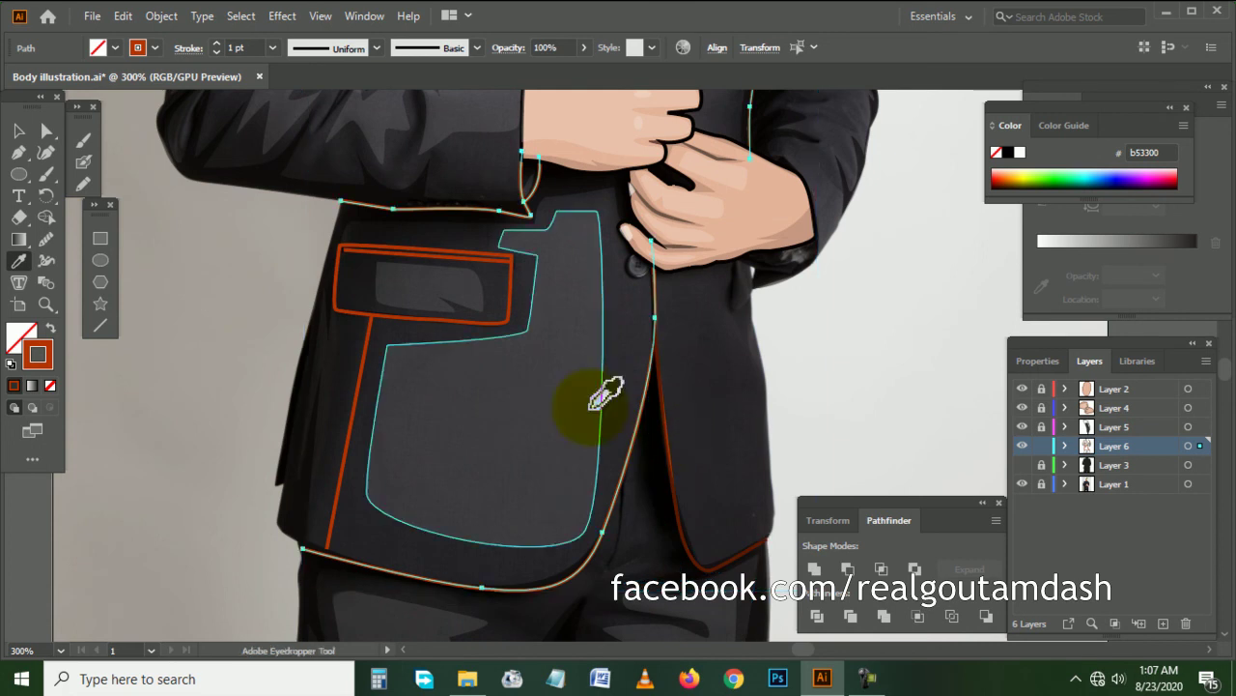
{"action": "key", "text": "ctrl+minus"}
{"action": "key", "text": "ctrl+minus"}
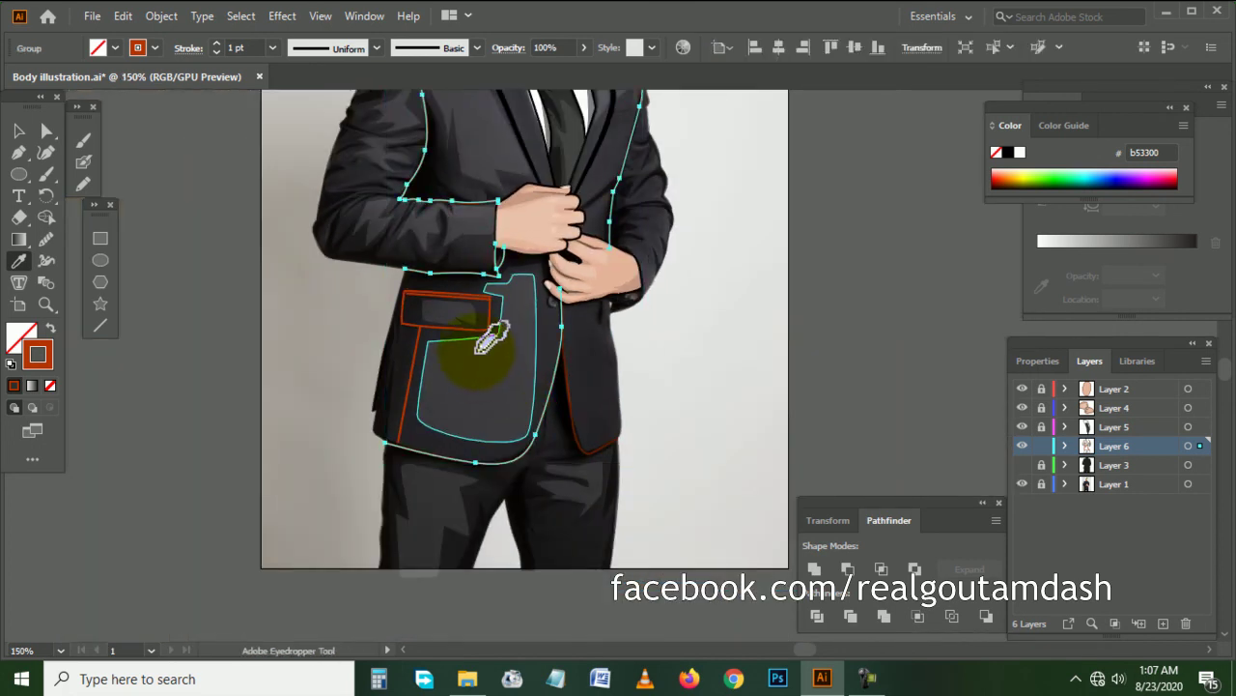
- Give the selected outlines the elliptical width profile and a black 000000 stroke
{"action": "left_click", "coordinate": [377, 47]}
{"action": "left_click", "coordinate": [340, 100]}
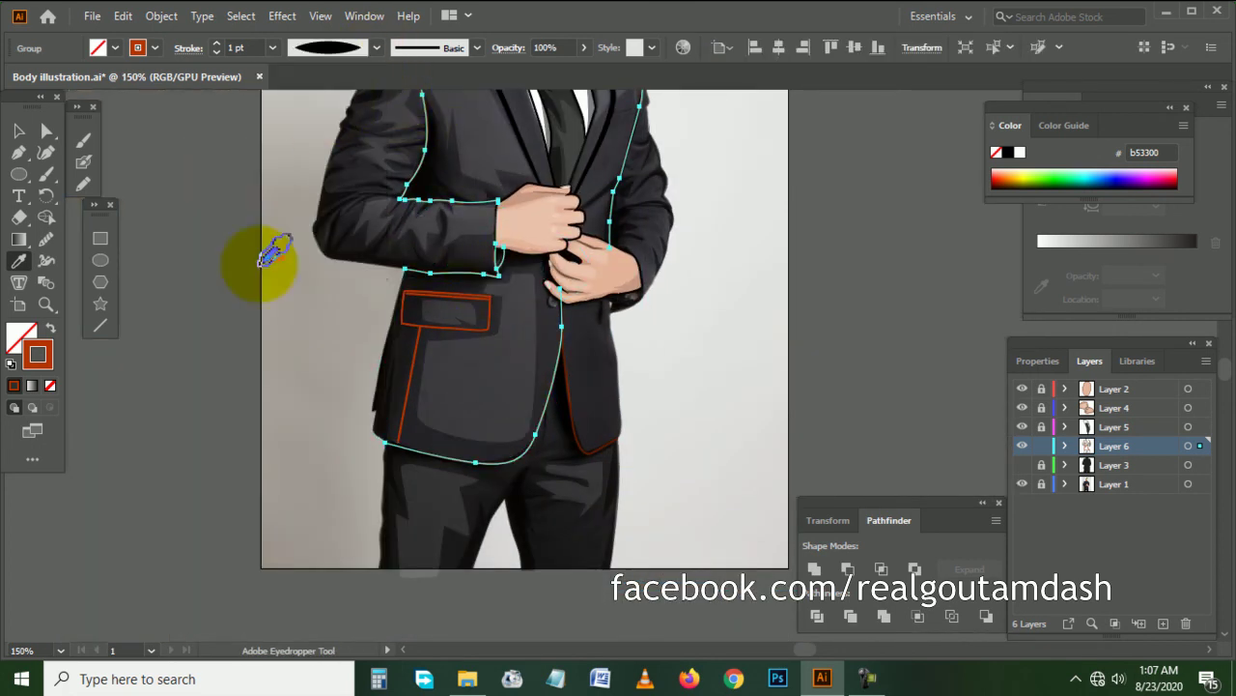
{"action": "double_click", "coordinate": [36, 352]}
{"action": "left_click_drag", "start_coordinate": [505, 353], "coordinate": [549, 446]}
{"action": "left_click", "coordinate": [816, 224]}
{"action": "key", "text": "ctrl+shift+a"}
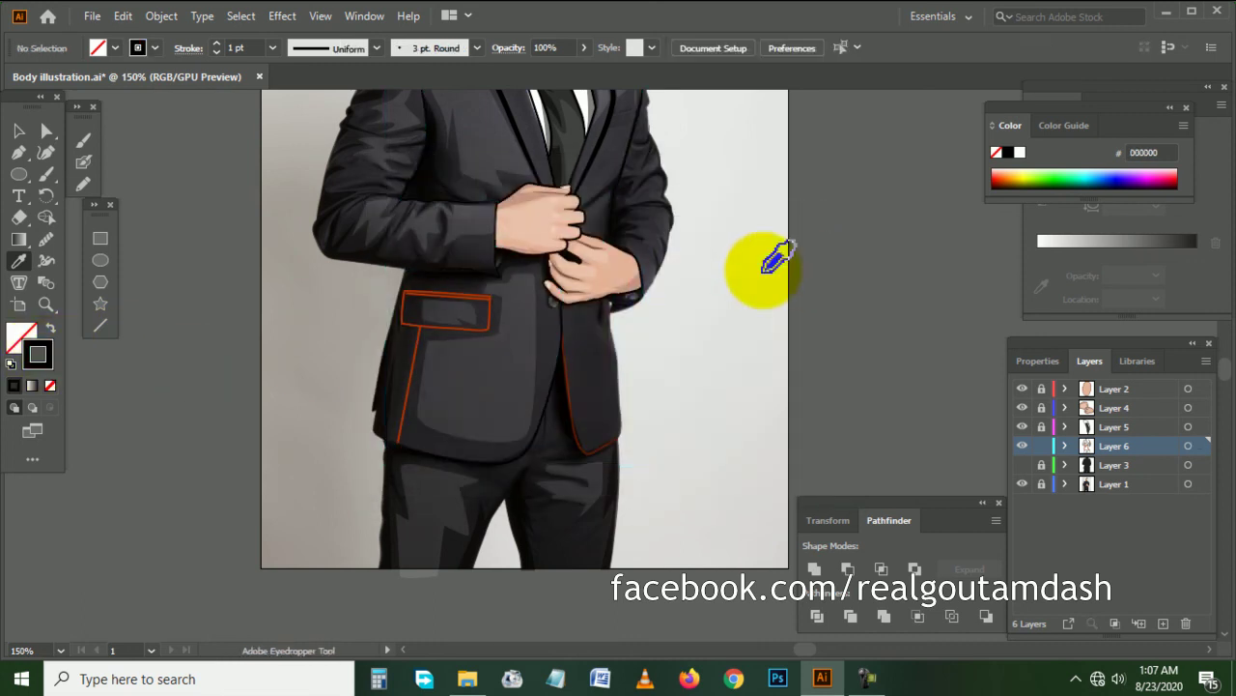
{"action": "scroll", "coordinate": [442, 345], "scroll_direction": "up", "scroll_amount": 1}
{"action": "scroll", "coordinate": [447, 311], "scroll_direction": "down", "scroll_amount": 3}
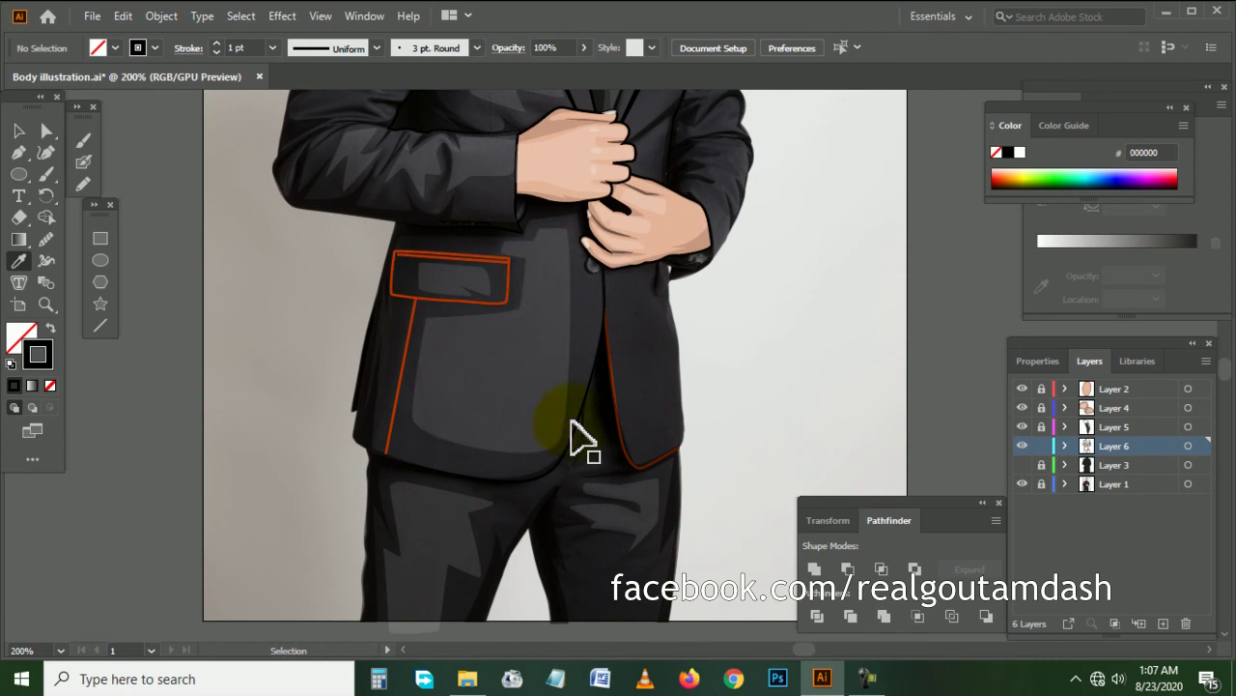
- Send the trouser-edge path to the back of the artwork
{"action": "left_click", "coordinate": [597, 437], "text": "ctrl"}
{"action": "right_click", "coordinate": [626, 436]}
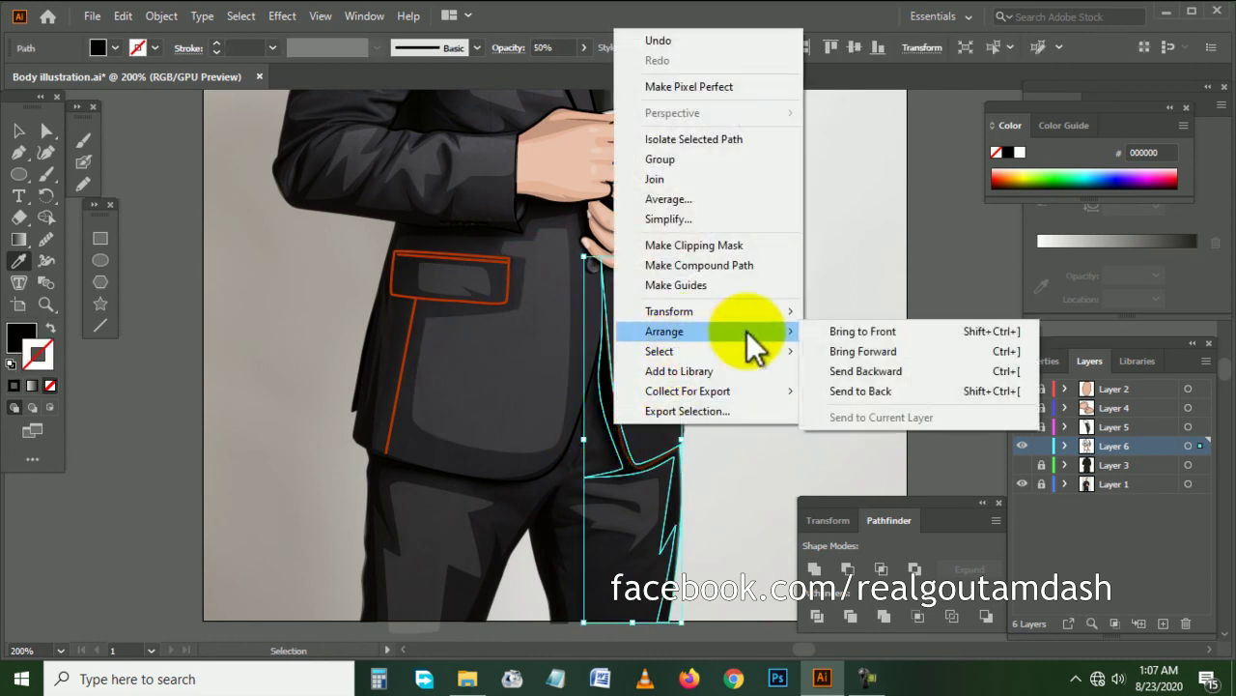
{"action": "left_click", "coordinate": [889, 392]}
{"action": "left_click", "coordinate": [627, 415]}
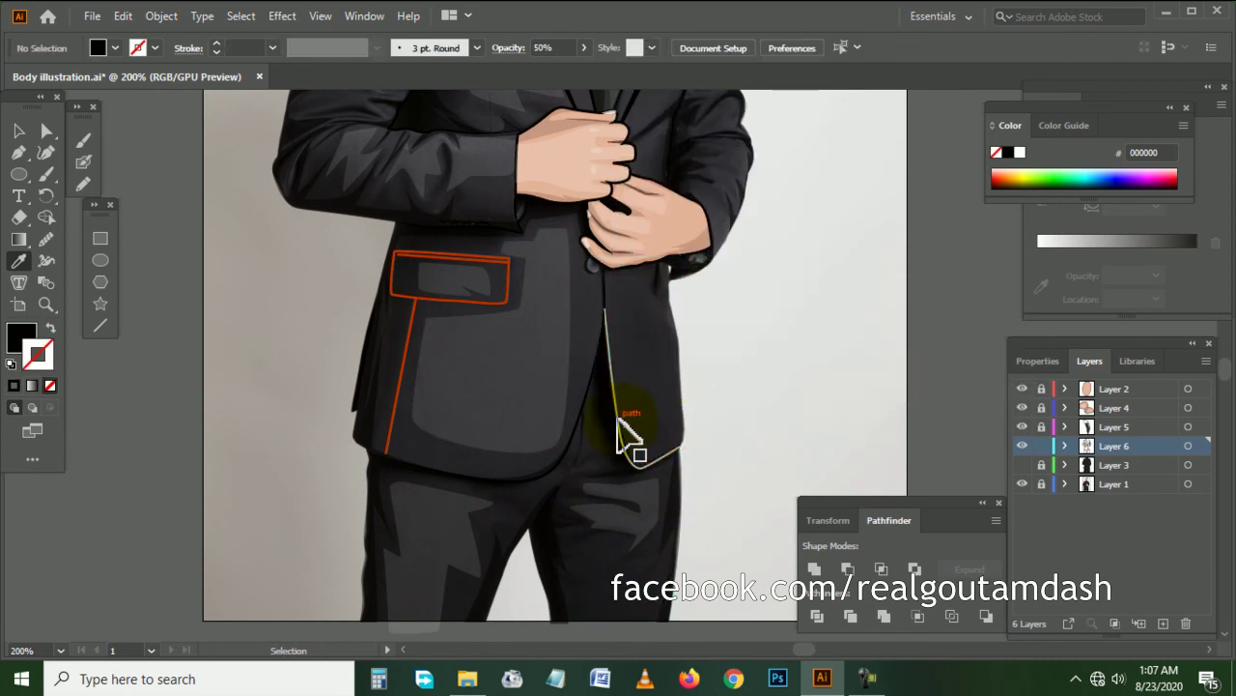
- Apply the elliptical width profile to the front-edge, sleeve, pocket-side and jacket outline paths
{"action": "left_click", "coordinate": [618, 423], "text": "ctrl"}
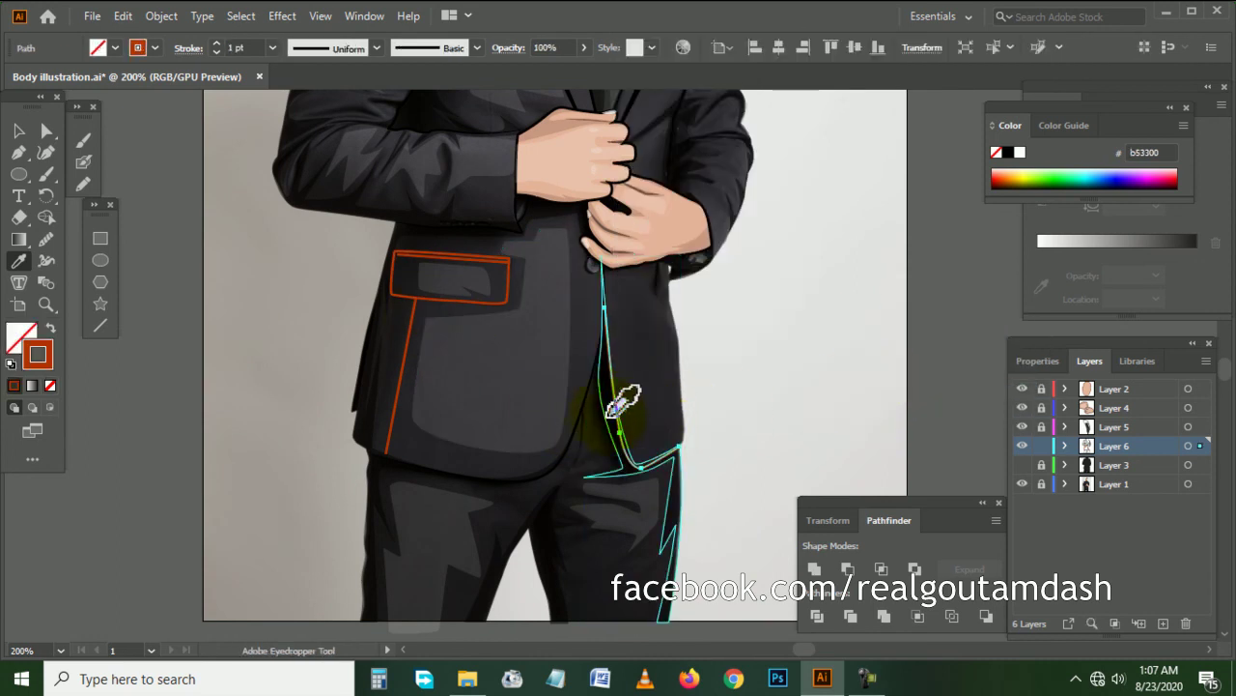
{"action": "left_click", "coordinate": [468, 125], "text": "ctrl"}
{"action": "left_click", "coordinate": [376, 48]}
{"action": "left_click", "coordinate": [327, 92]}
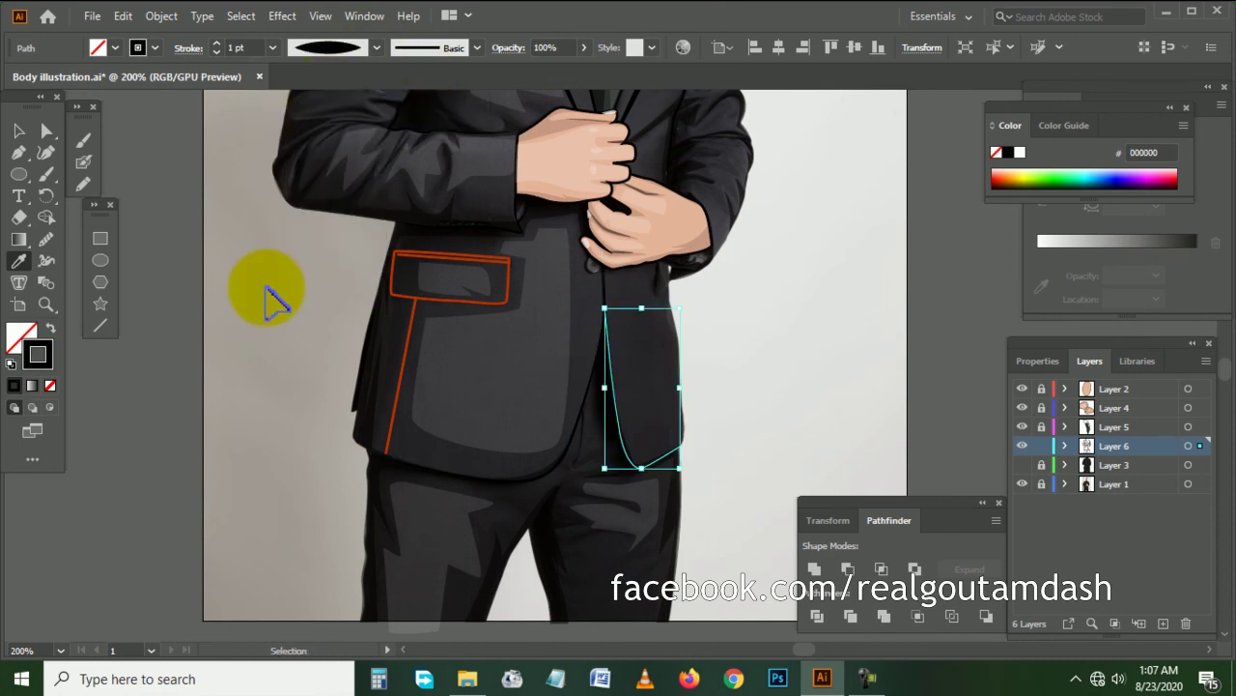
{"action": "left_click", "coordinate": [280, 290], "text": "ctrl"}
{"action": "scroll", "coordinate": [310, 290], "scroll_direction": "up", "scroll_amount": 2}
{"action": "left_click", "coordinate": [413, 471], "text": "ctrl"}
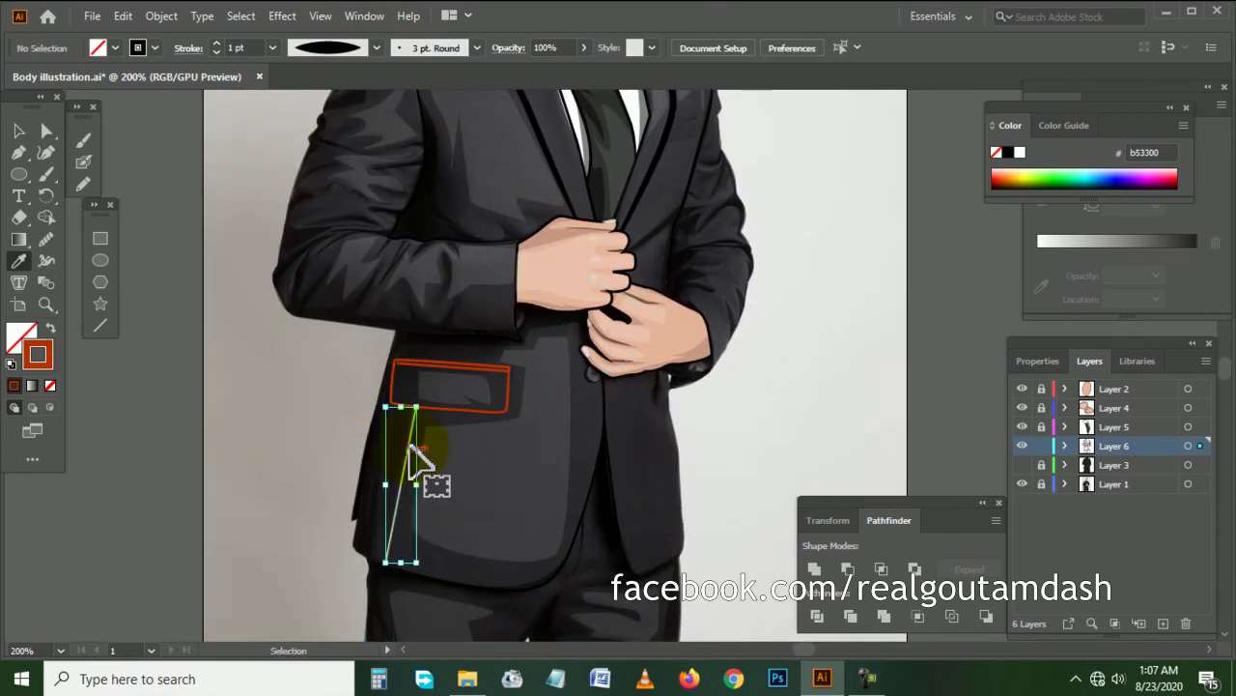
{"action": "left_click", "coordinate": [363, 87], "text": "ctrl+shift"}
{"action": "left_click", "coordinate": [377, 48]}
{"action": "left_click", "coordinate": [328, 101]}
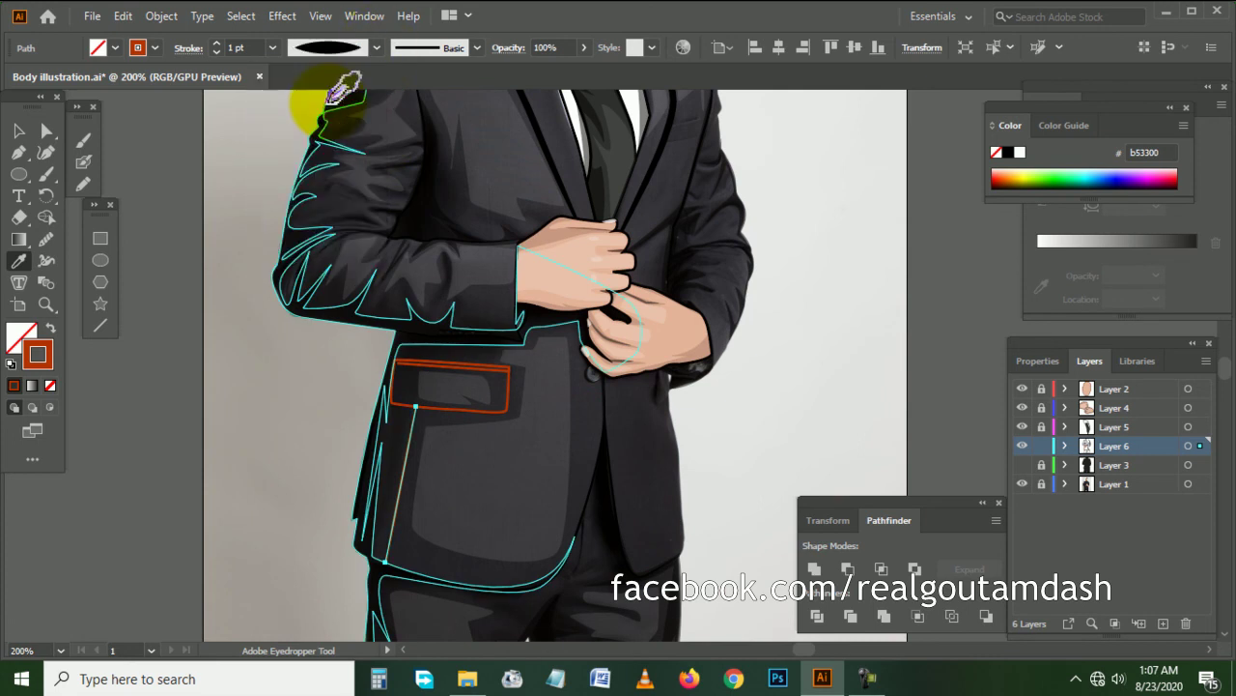
{"action": "left_click", "coordinate": [241, 381], "text": "ctrl"}
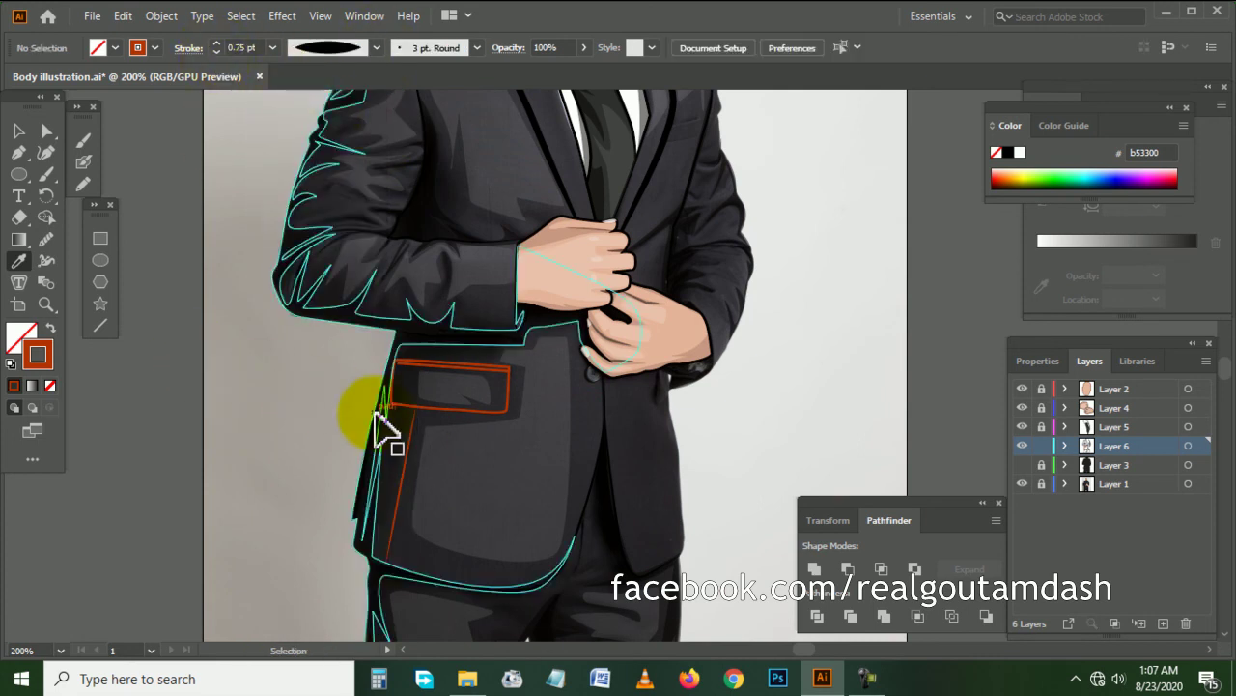
- Taper the pocket flap elliptically and make the pocket strokes black 1 pt
{"action": "left_click", "coordinate": [423, 406], "text": "ctrl"}
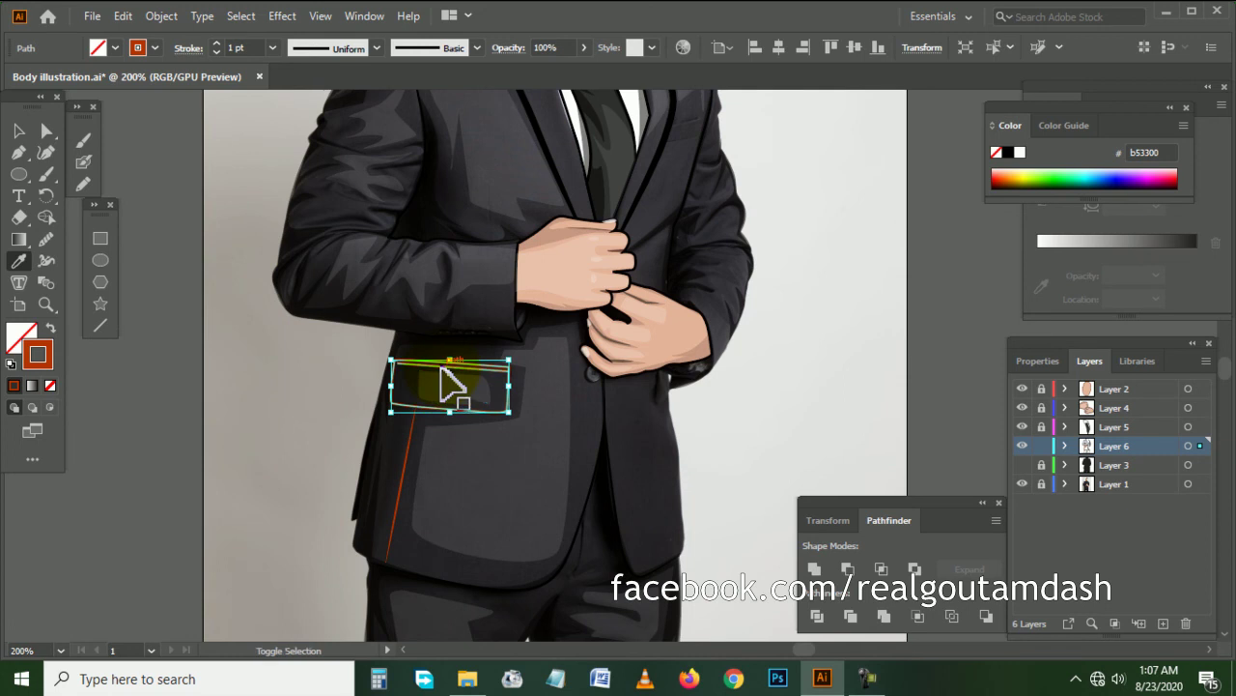
{"action": "left_click", "coordinate": [376, 47]}
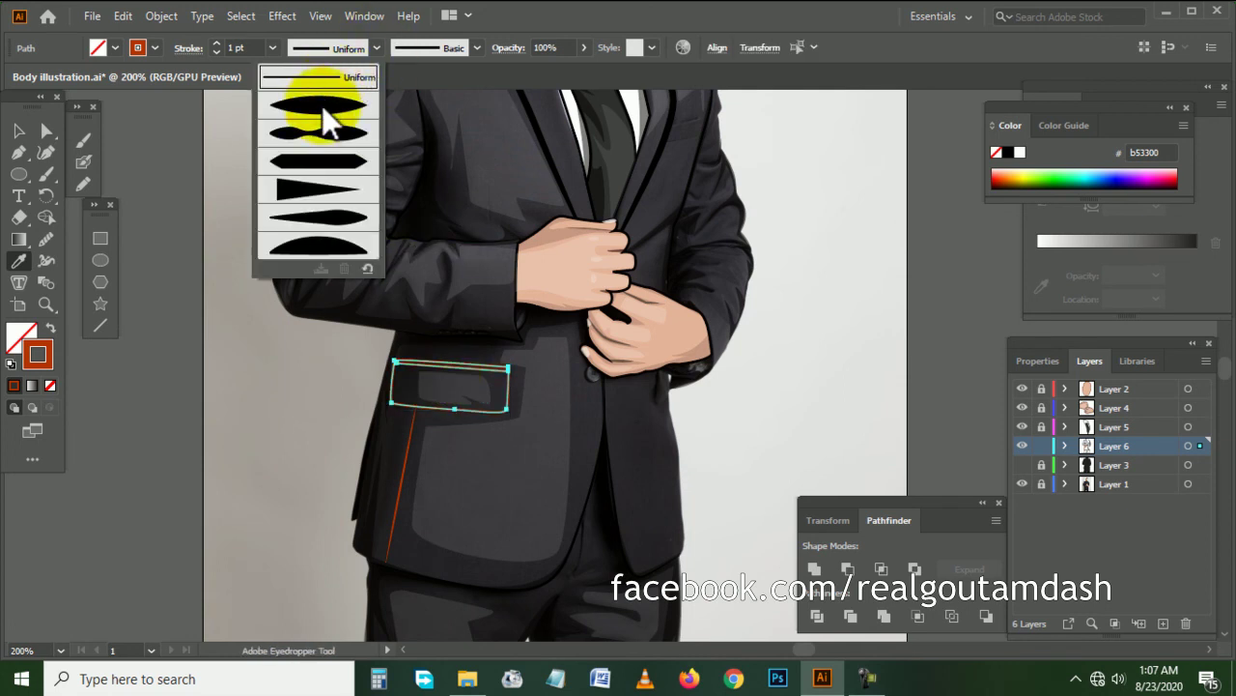
{"action": "left_click", "coordinate": [322, 105]}
{"action": "scroll", "coordinate": [405, 348], "scroll_direction": "down", "scroll_amount": 2}
{"action": "scroll", "coordinate": [415, 358], "scroll_direction": "up", "scroll_amount": 1}
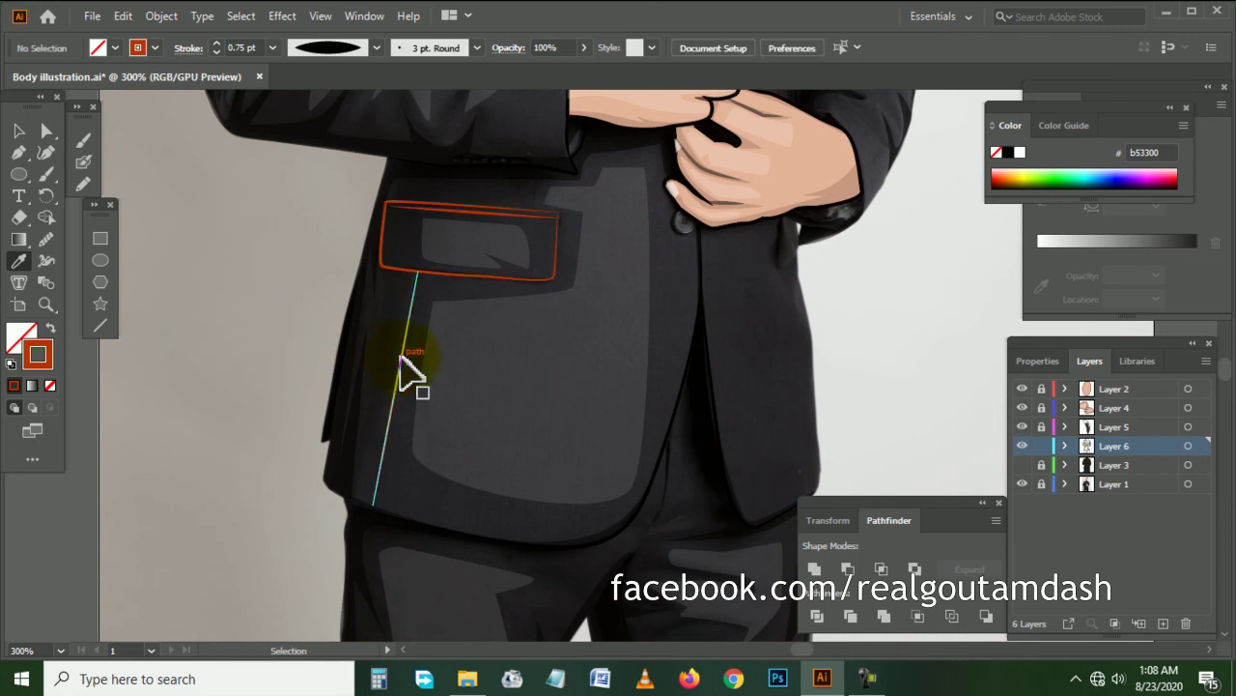
{"action": "left_click", "coordinate": [400, 356], "text": "ctrl"}
{"action": "left_click", "coordinate": [465, 231], "text": "ctrl+shift"}
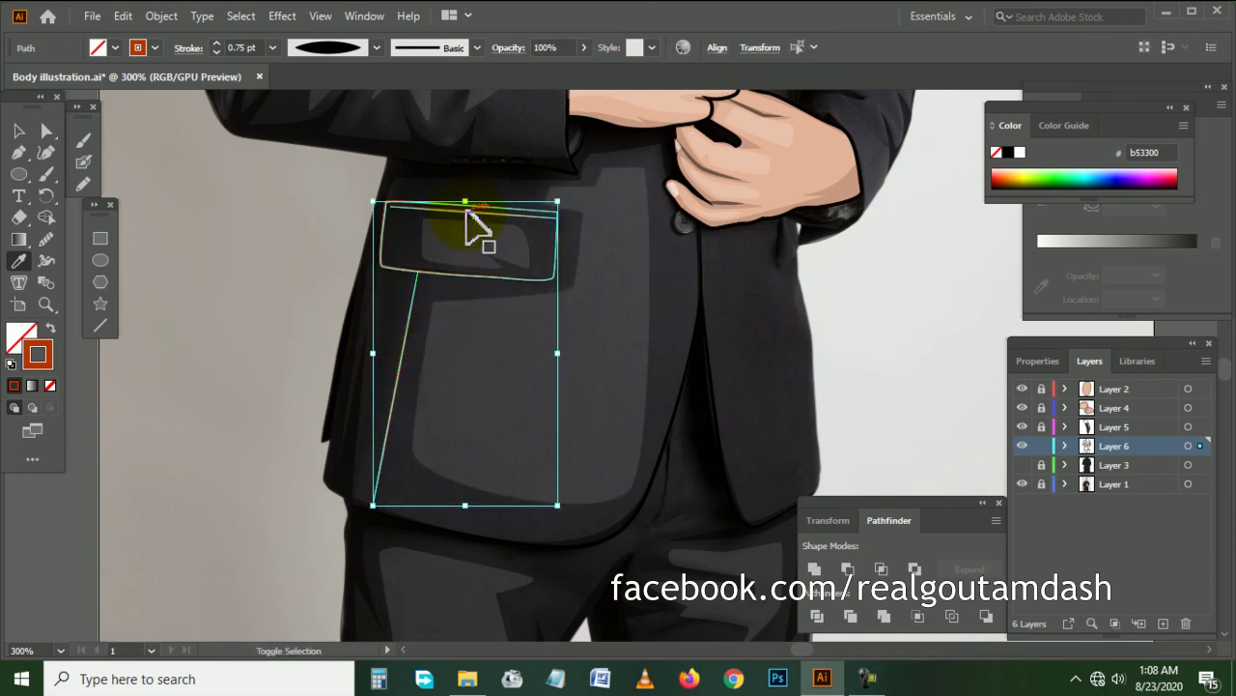
{"action": "scroll", "coordinate": [541, 289], "scroll_direction": "down", "scroll_amount": 2}
{"action": "left_click", "coordinate": [676, 340]}
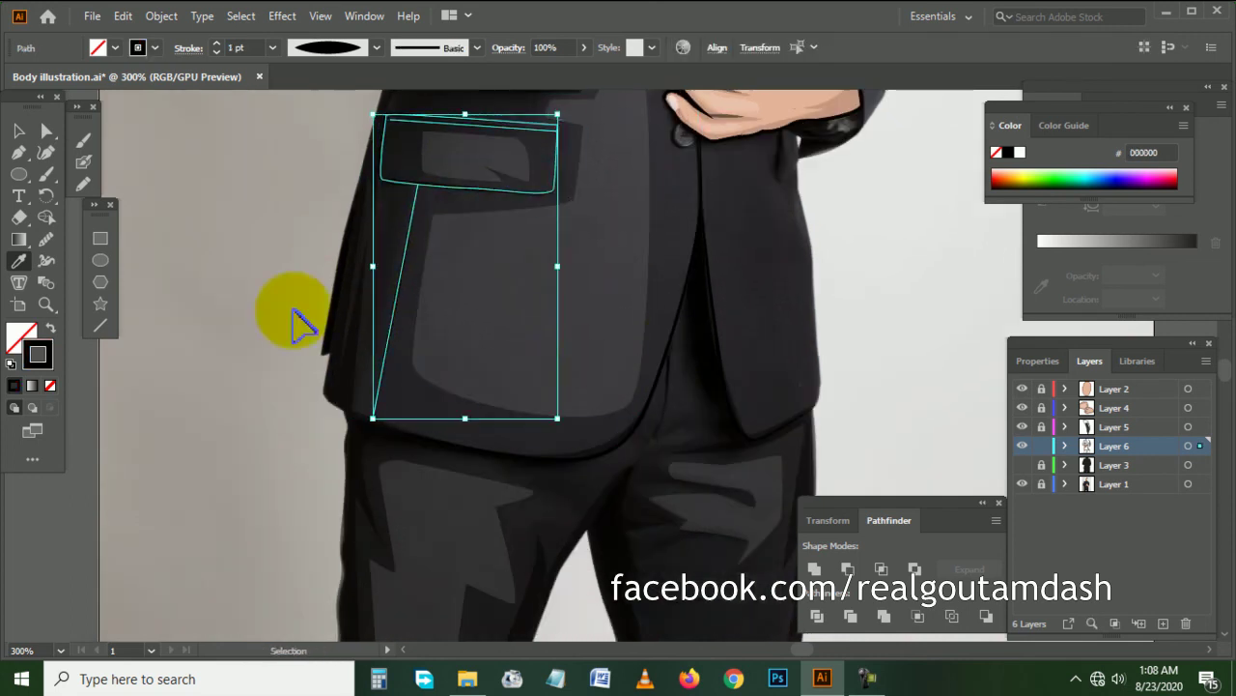
{"action": "left_click", "coordinate": [263, 282]}
- Make Layer 3's shading visible and zoom out to view the whole artboard
{"action": "key", "text": "i"}
{"action": "scroll", "coordinate": [265, 282], "scroll_direction": "up", "scroll_amount": 1}
{"action": "key", "text": "ctrl+minus"}
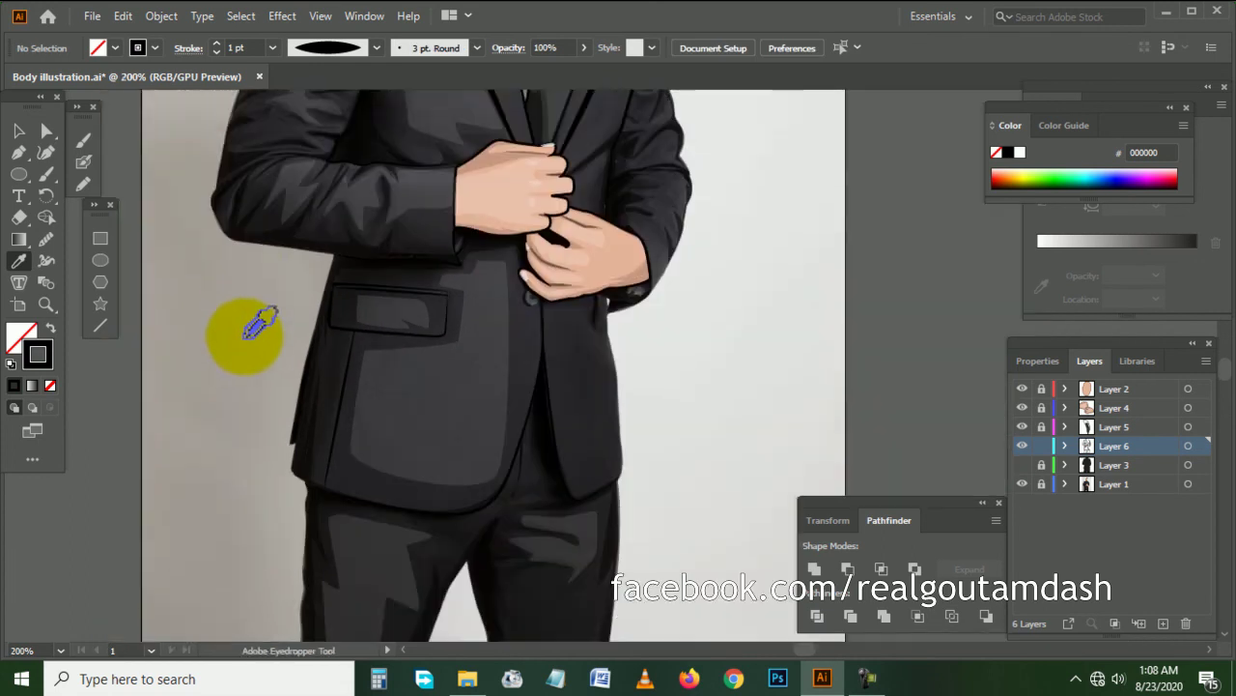
{"action": "scroll", "coordinate": [259, 325], "scroll_direction": "up", "scroll_amount": 2}
{"action": "scroll", "coordinate": [256, 336], "scroll_direction": "up", "scroll_amount": 3}
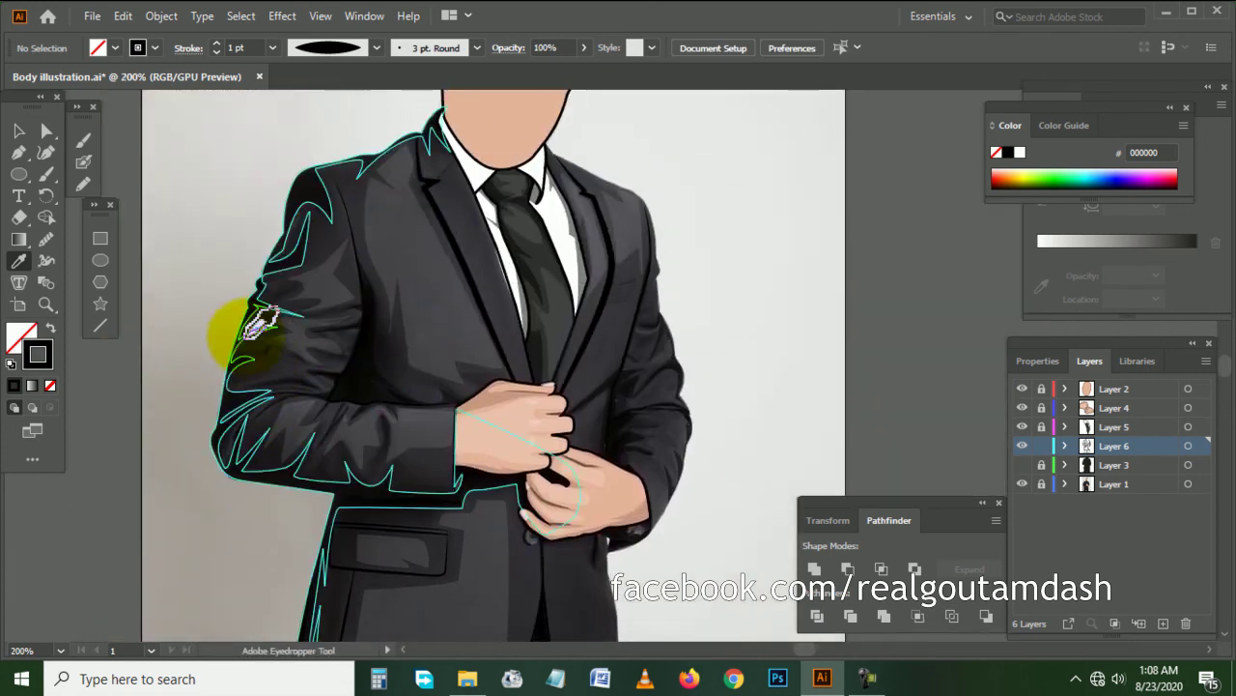
{"action": "key", "text": "ctrl+minus"}
{"action": "left_click", "coordinate": [18, 130]}
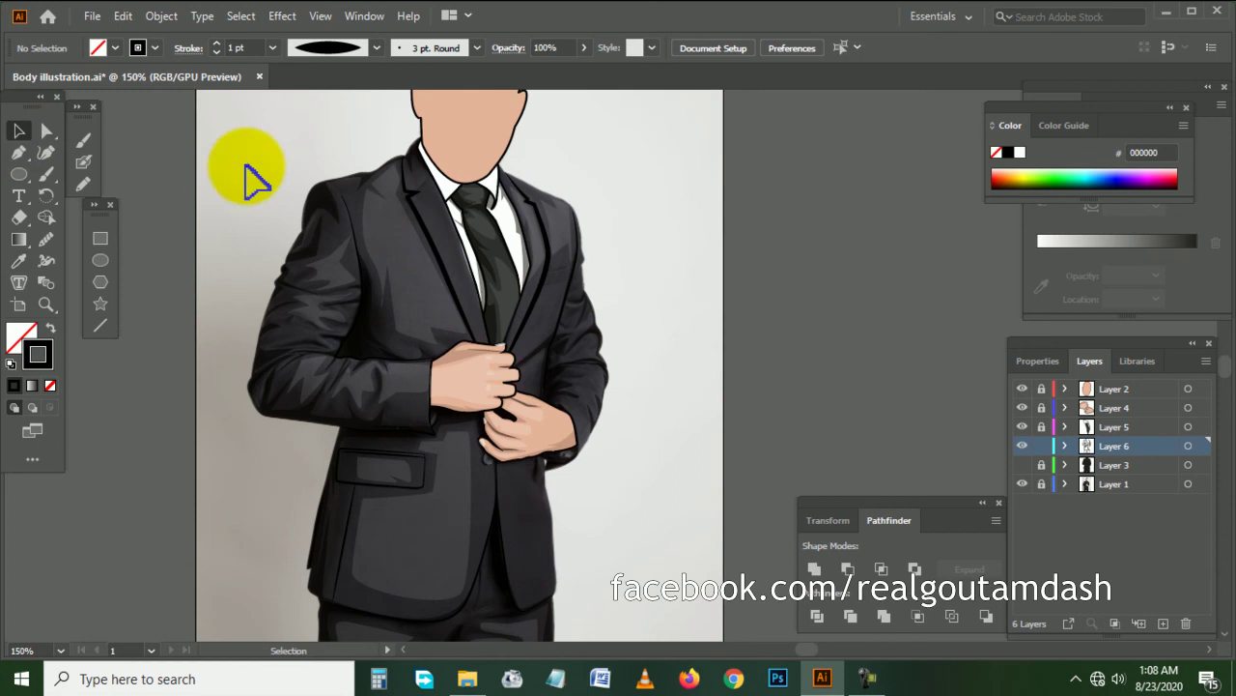
{"action": "left_click", "coordinate": [1022, 475]}
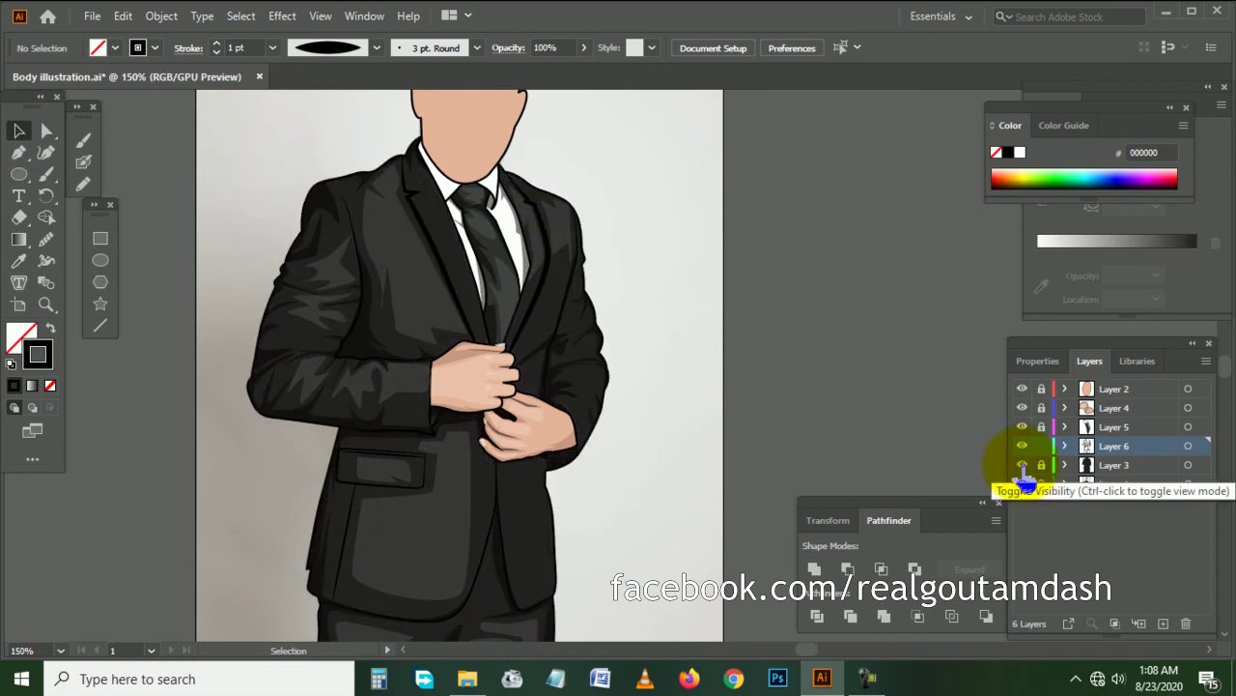
{"action": "key", "text": "ctrl+minus"}
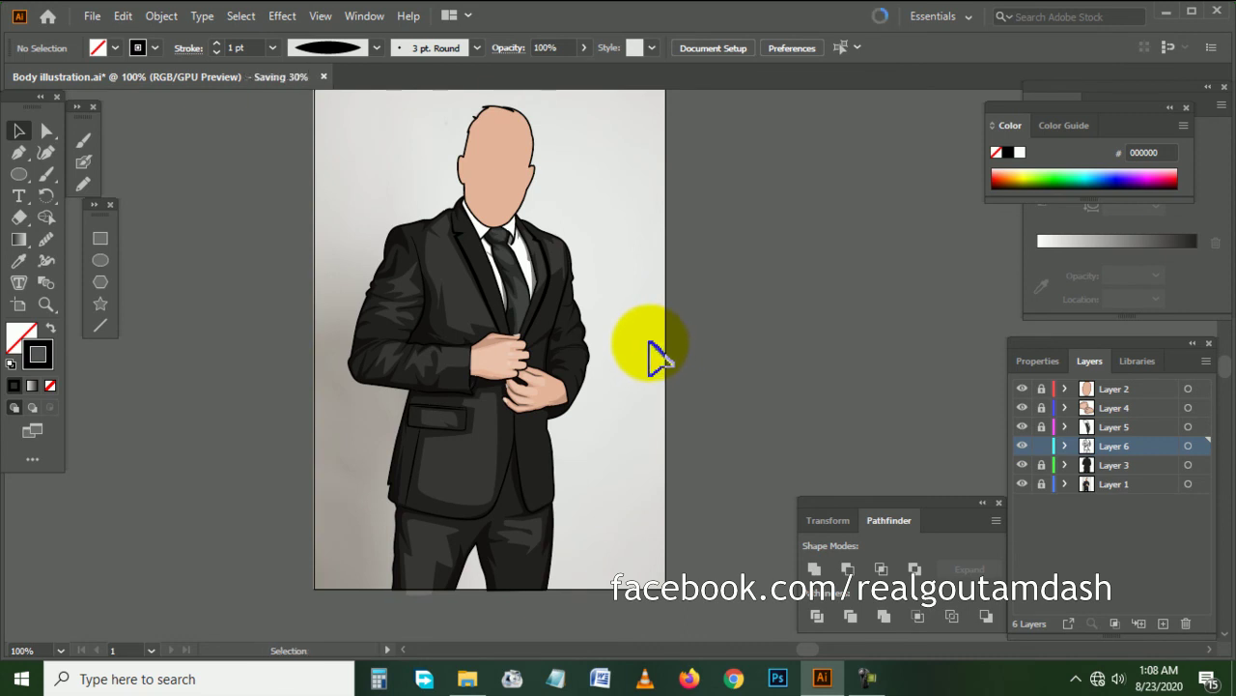
{"action": "key", "text": "ctrl+plus"}
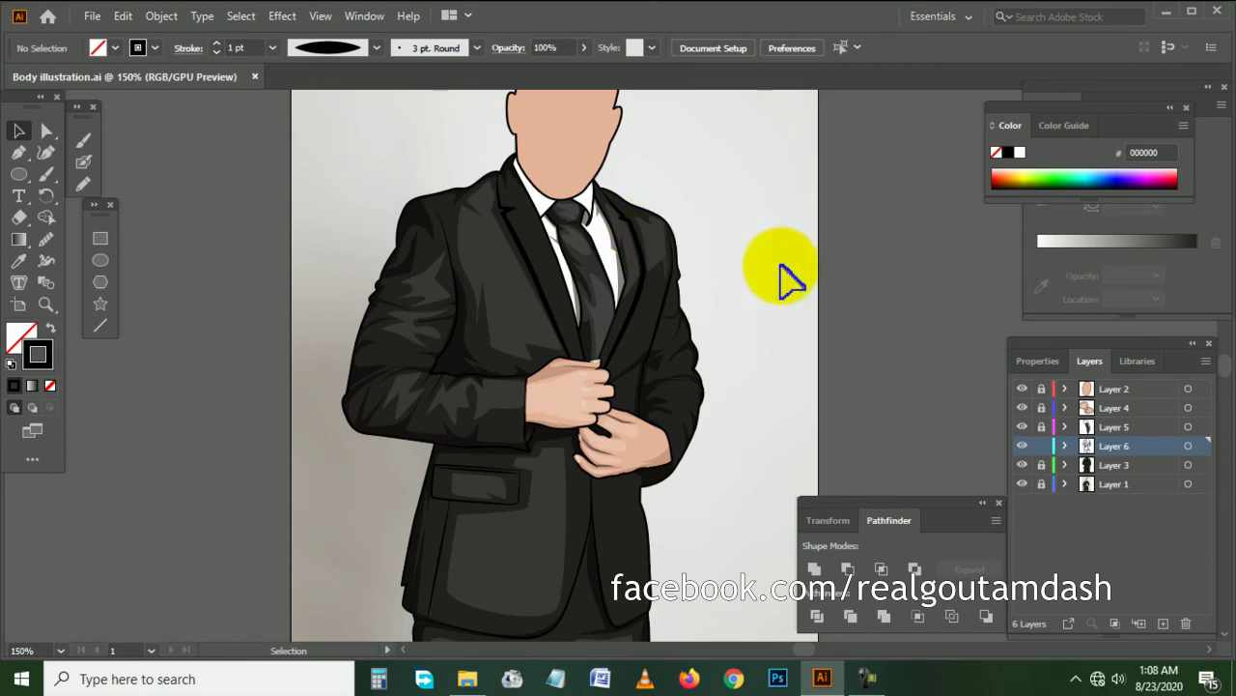
{"action": "scroll", "coordinate": [782, 276], "scroll_direction": "right", "scroll_amount": 1}
{"action": "scroll", "coordinate": [783, 275], "scroll_direction": "down", "scroll_amount": 1}
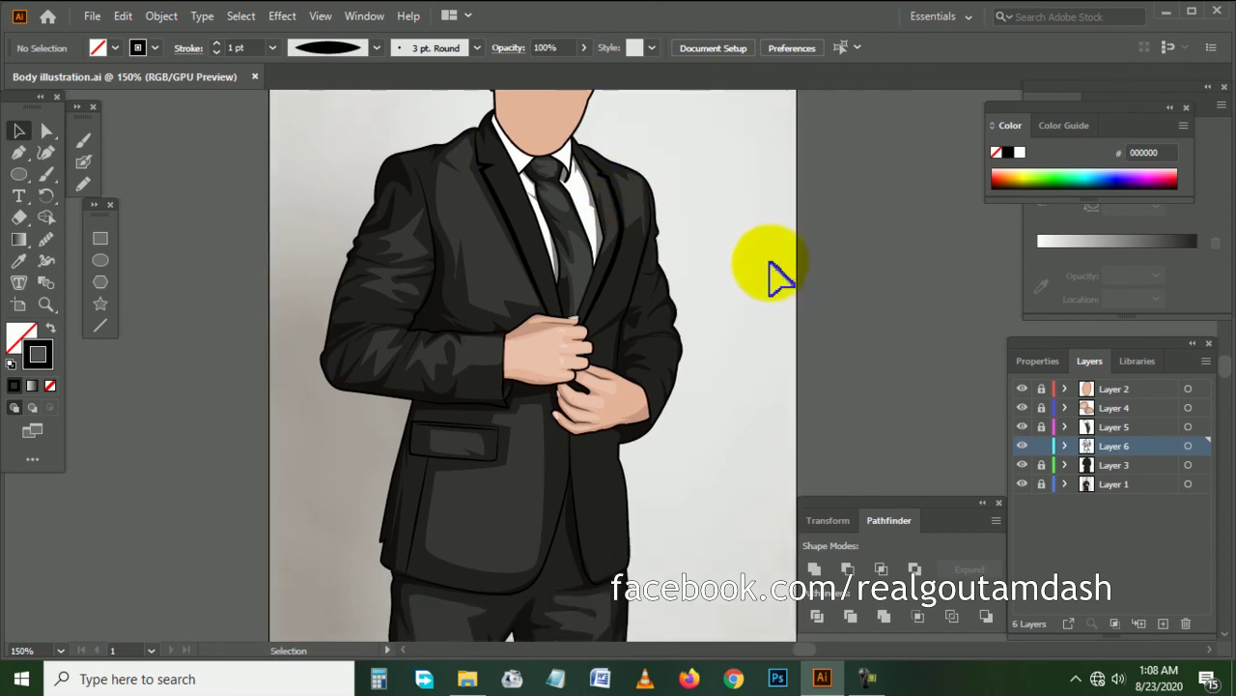
{"action": "key", "text": "ctrl+minus"}
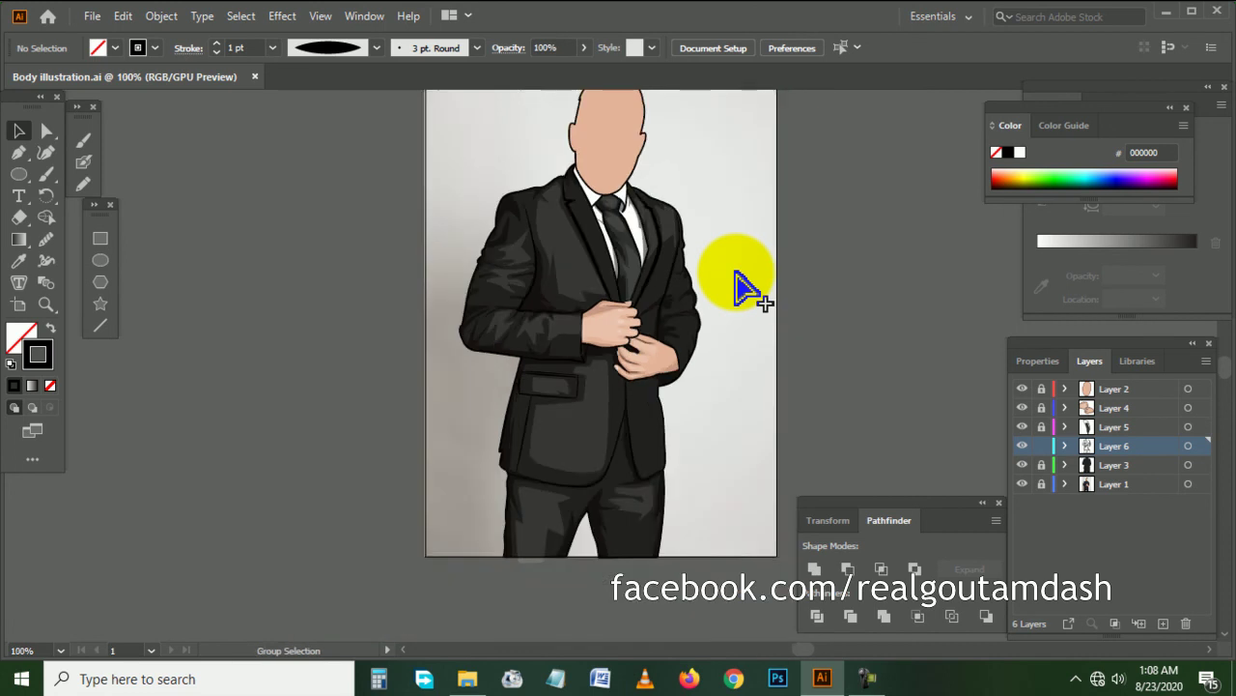
{"action": "key", "text": "ctrl+minus"}
{"action": "scroll", "coordinate": [701, 306], "scroll_direction": "up", "scroll_amount": 1}
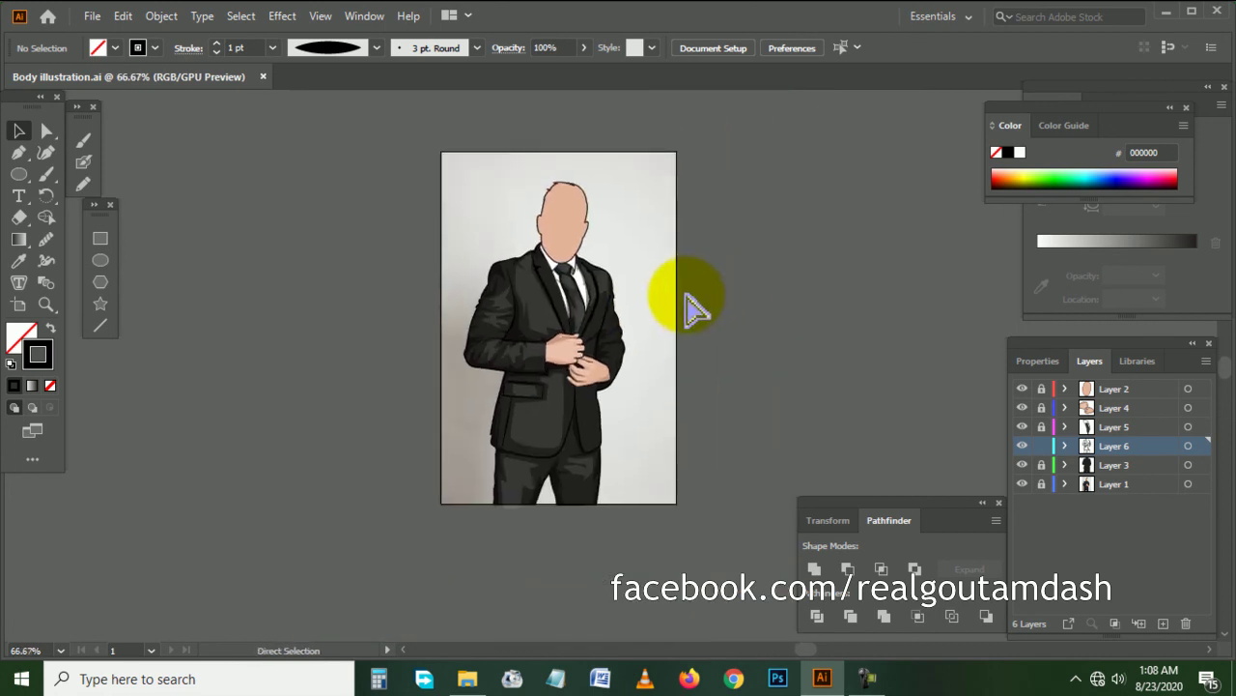
- Hide a layer in the Layers panel and zoom in on the figure
{"action": "left_click", "coordinate": [1022, 483]}
{"action": "key", "text": "ctrl+plus"}
{"action": "key", "text": "ctrl+plus"}
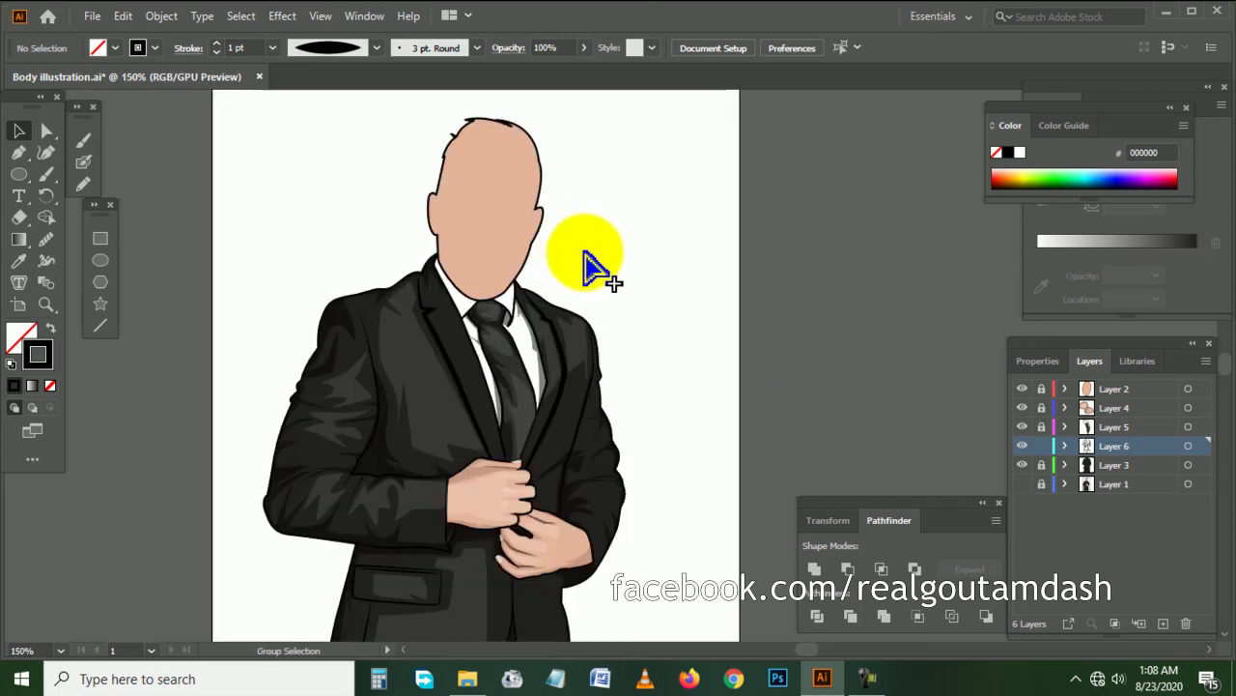
{"action": "scroll", "coordinate": [619, 266], "scroll_direction": "down", "scroll_amount": 1}
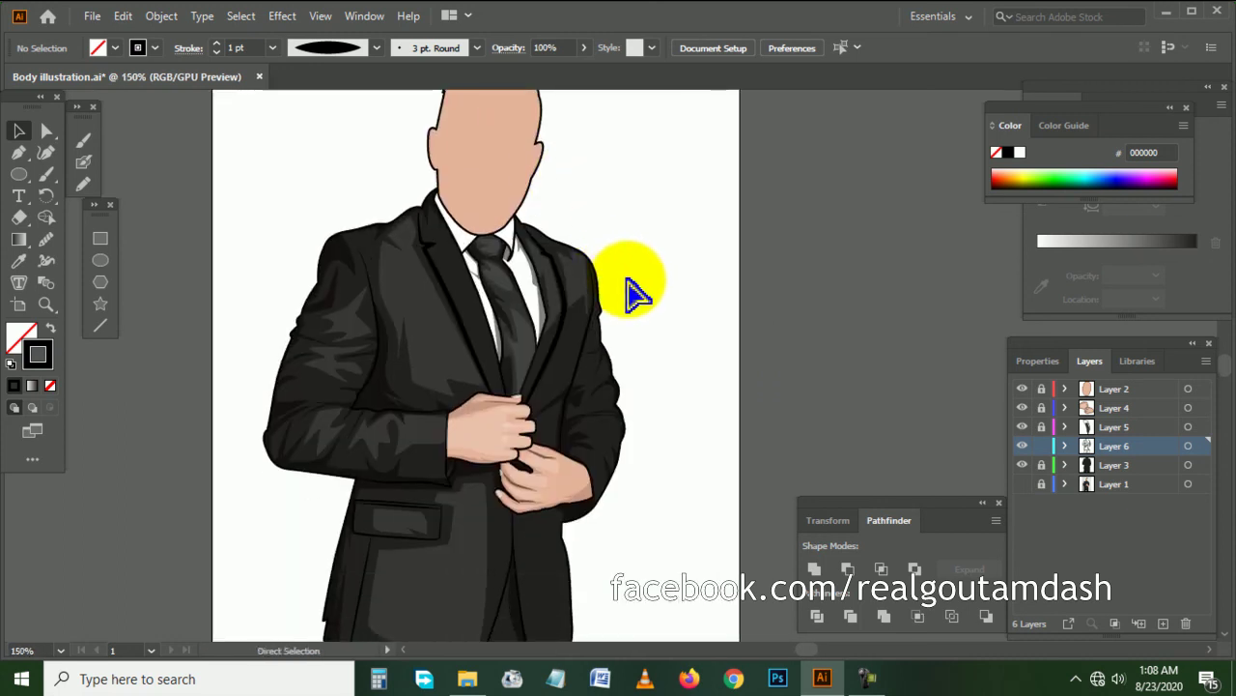
{"action": "scroll", "coordinate": [629, 284], "scroll_direction": "right", "scroll_amount": 1}
{"action": "scroll", "coordinate": [635, 307], "scroll_direction": "down", "scroll_amount": 1}
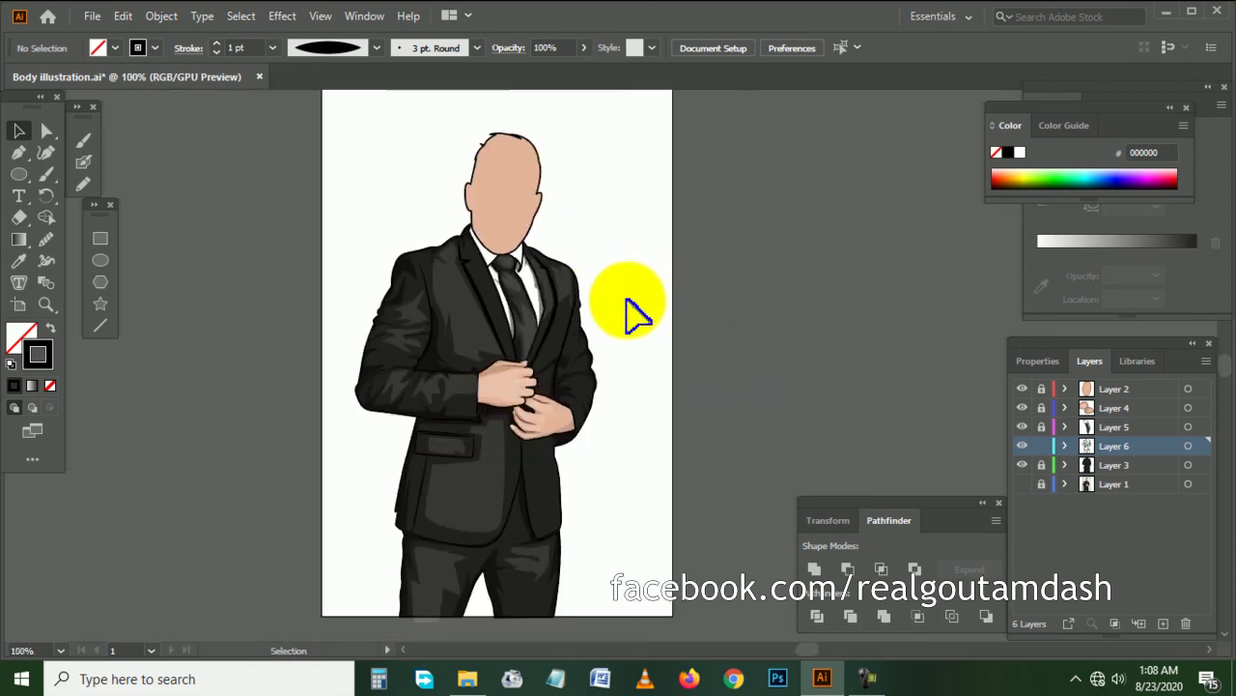
{"action": "scroll", "coordinate": [629, 312], "scroll_direction": "down", "scroll_amount": 1}
{"action": "scroll", "coordinate": [652, 314], "scroll_direction": "left", "scroll_amount": 1}
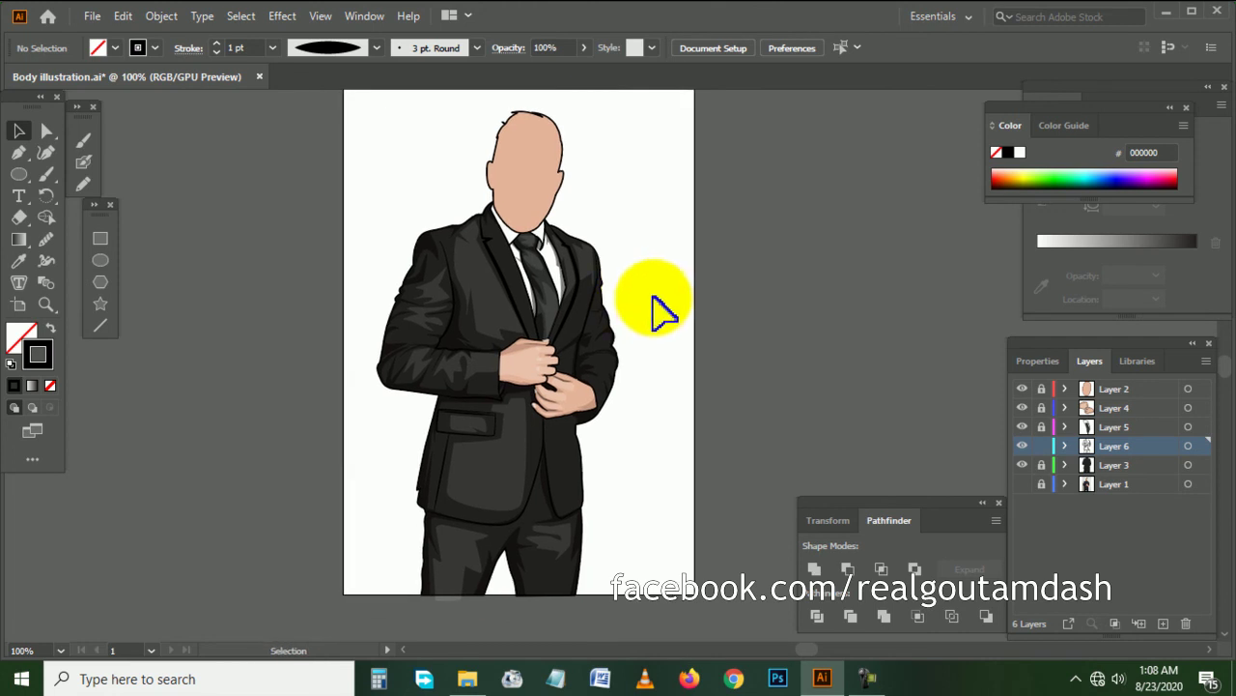
{"action": "scroll", "coordinate": [676, 295], "scroll_direction": "up", "scroll_amount": 1}
{"action": "scroll", "coordinate": [676, 295], "scroll_direction": "down", "scroll_amount": 1}
{"action": "scroll", "coordinate": [679, 288], "scroll_direction": "down", "scroll_amount": 1}
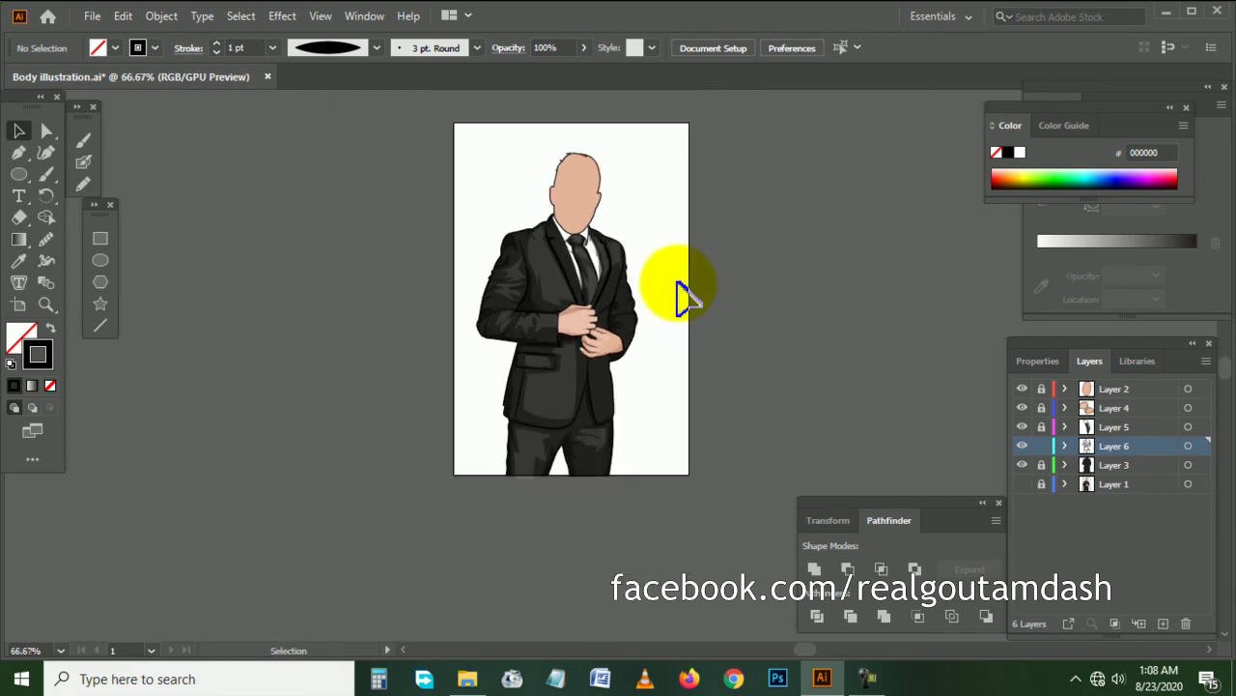
{"action": "scroll", "coordinate": [679, 295], "scroll_direction": "right", "scroll_amount": 1}
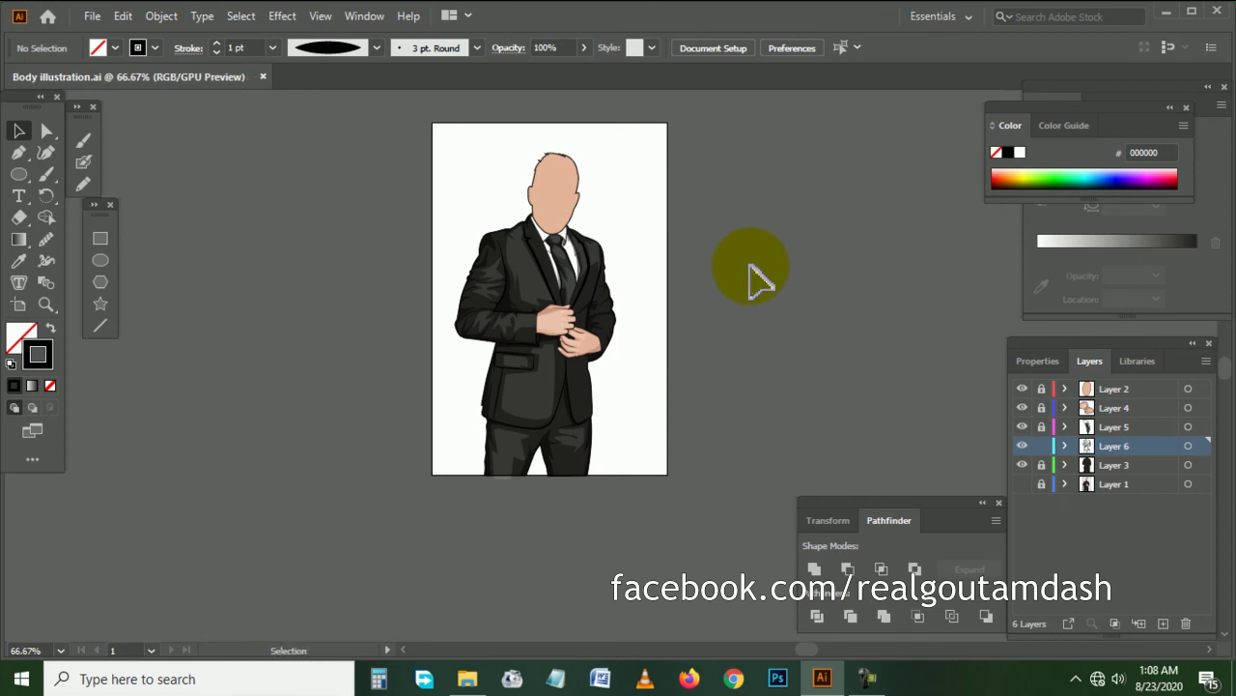
- Raise the shading path beside the right hand from 50% to 100% opacity
{"action": "key", "text": "a"}
{"action": "scroll", "coordinate": [626, 302], "scroll_direction": "up", "scroll_amount": 1}
{"action": "scroll", "coordinate": [626, 302], "scroll_direction": "left", "scroll_amount": 1}
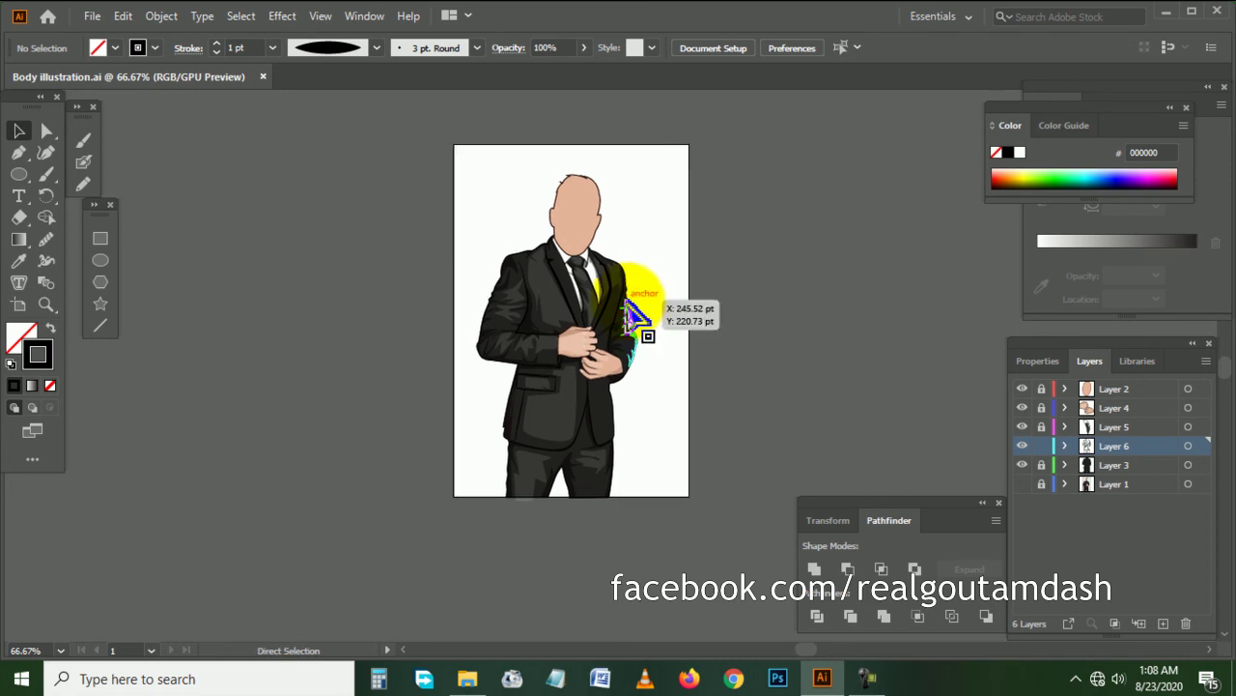
{"action": "scroll", "coordinate": [633, 314], "scroll_direction": "up", "scroll_amount": 1}
{"action": "scroll", "coordinate": [642, 333], "scroll_direction": "up", "scroll_amount": 1}
{"action": "scroll", "coordinate": [643, 338], "scroll_direction": "down", "scroll_amount": 2}
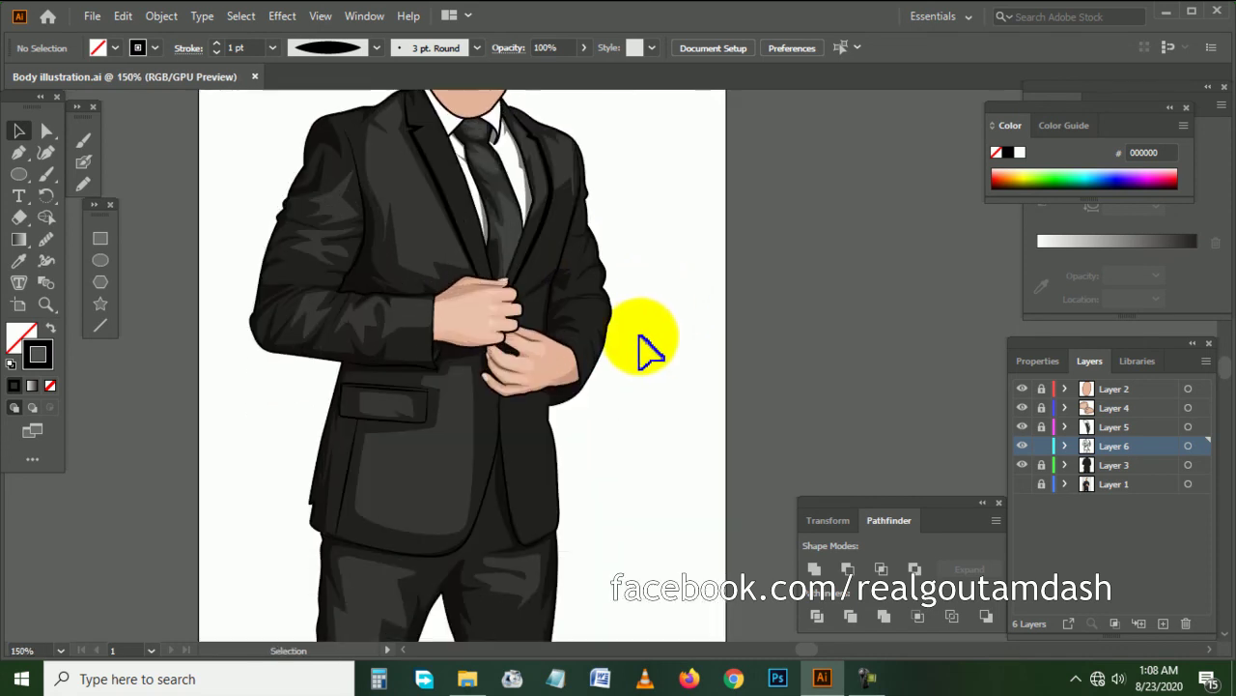
{"action": "scroll", "coordinate": [642, 348], "scroll_direction": "up", "scroll_amount": 1}
{"action": "left_click", "coordinate": [555, 403]}
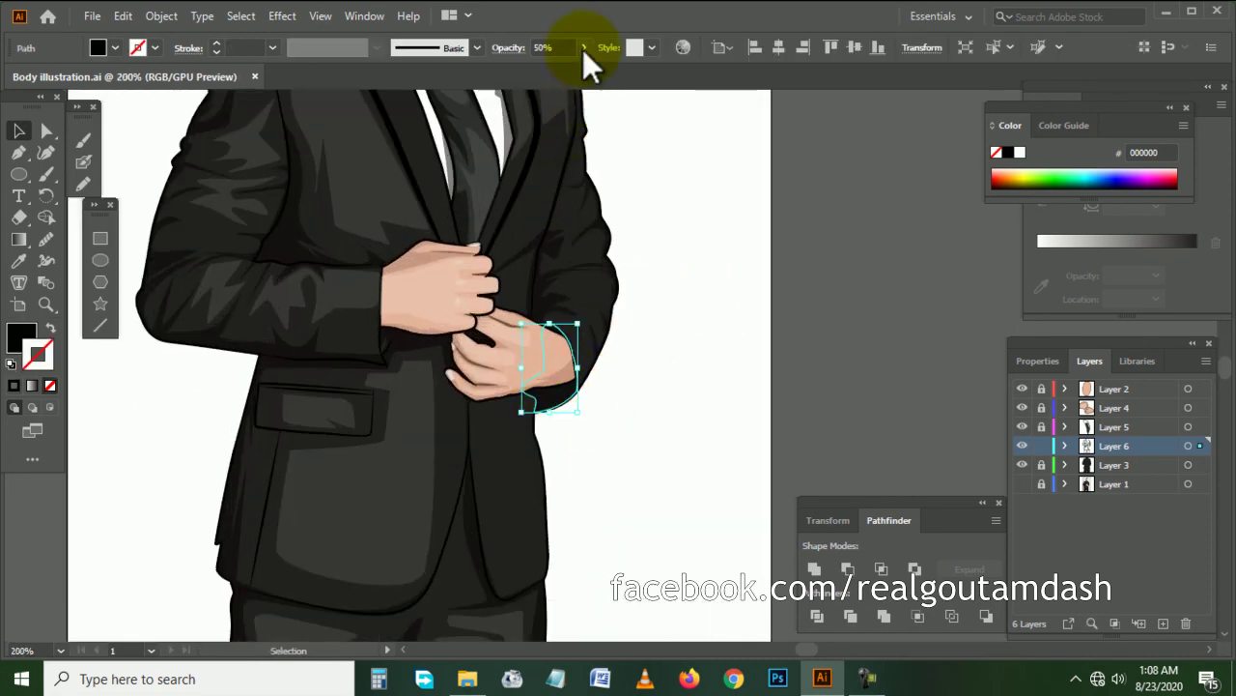
{"action": "left_click_drag", "start_coordinate": [582, 51], "coordinate": [600, 71]}
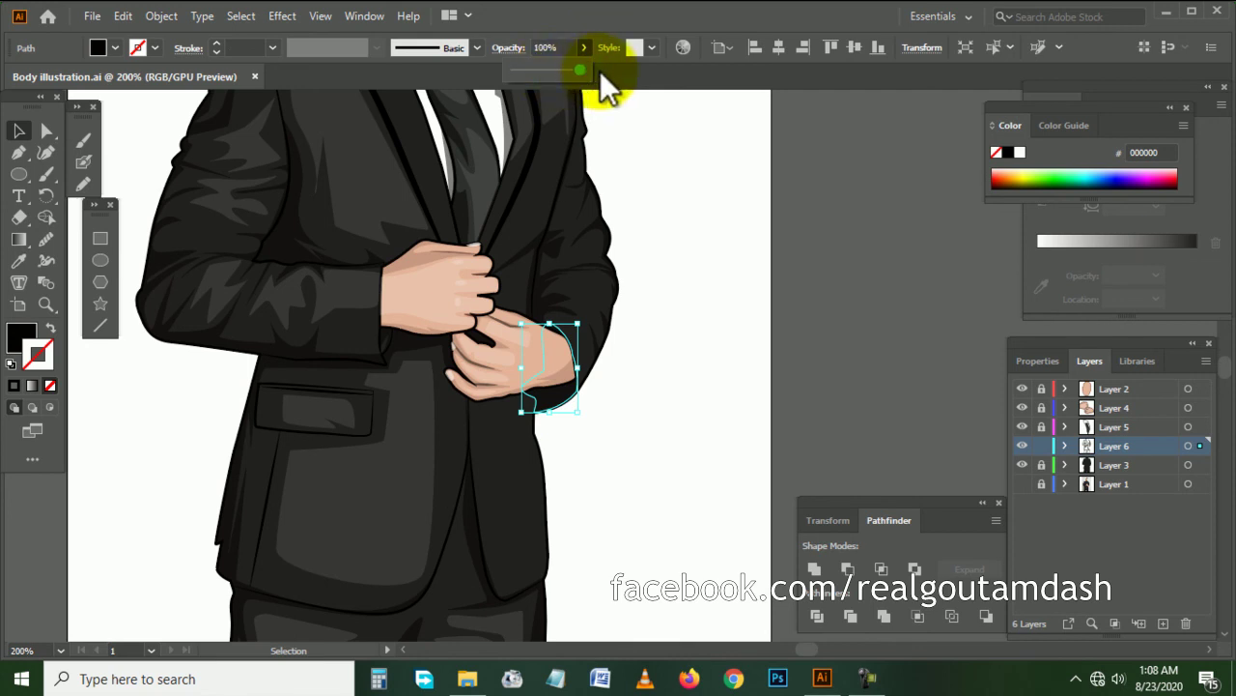
{"action": "left_click", "coordinate": [771, 311]}
- Show Layer 1's reference photo behind the suit artwork
{"action": "scroll", "coordinate": [740, 309], "scroll_direction": "down", "scroll_amount": 1}
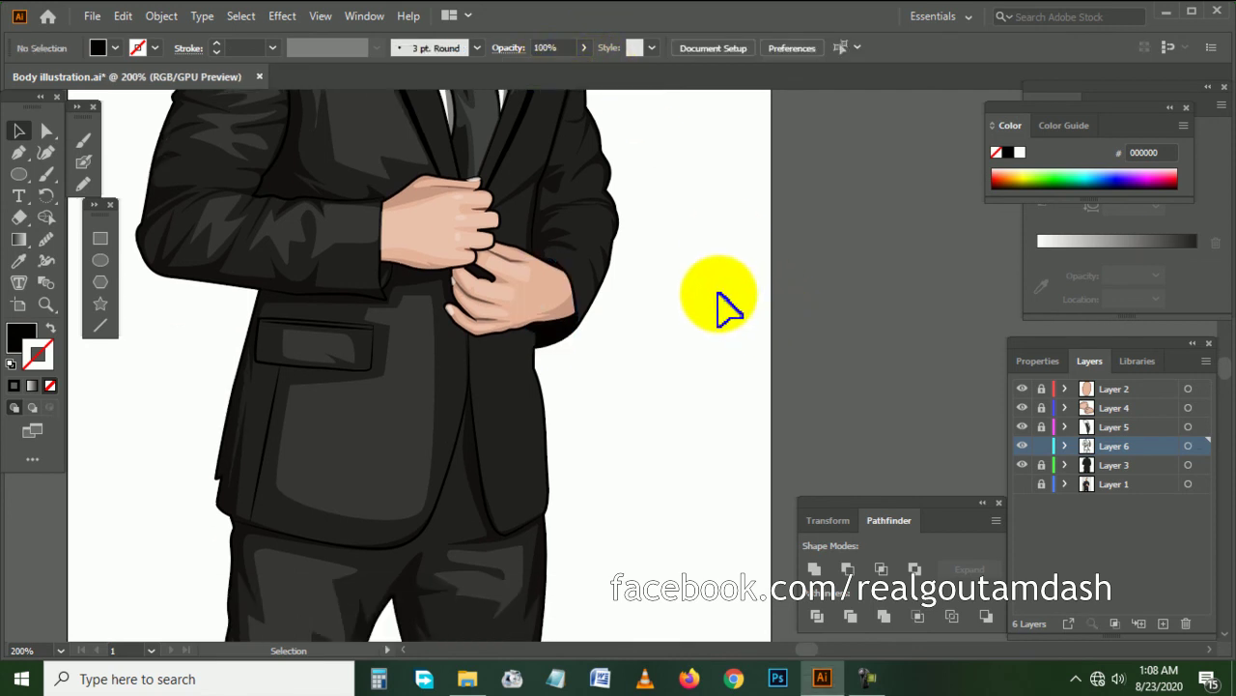
{"action": "scroll", "coordinate": [712, 303], "scroll_direction": "down", "scroll_amount": 1}
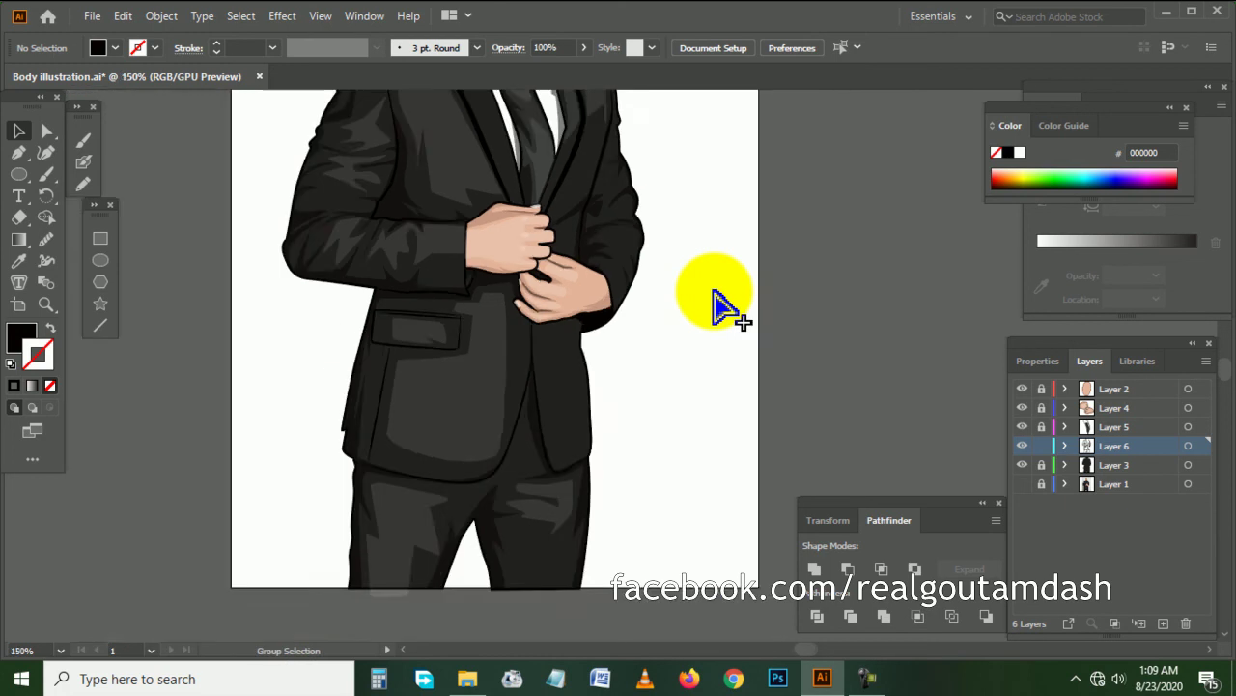
{"action": "scroll", "coordinate": [712, 304], "scroll_direction": "down", "scroll_amount": 1}
{"action": "scroll", "coordinate": [508, 294], "scroll_direction": "up", "scroll_amount": 2}
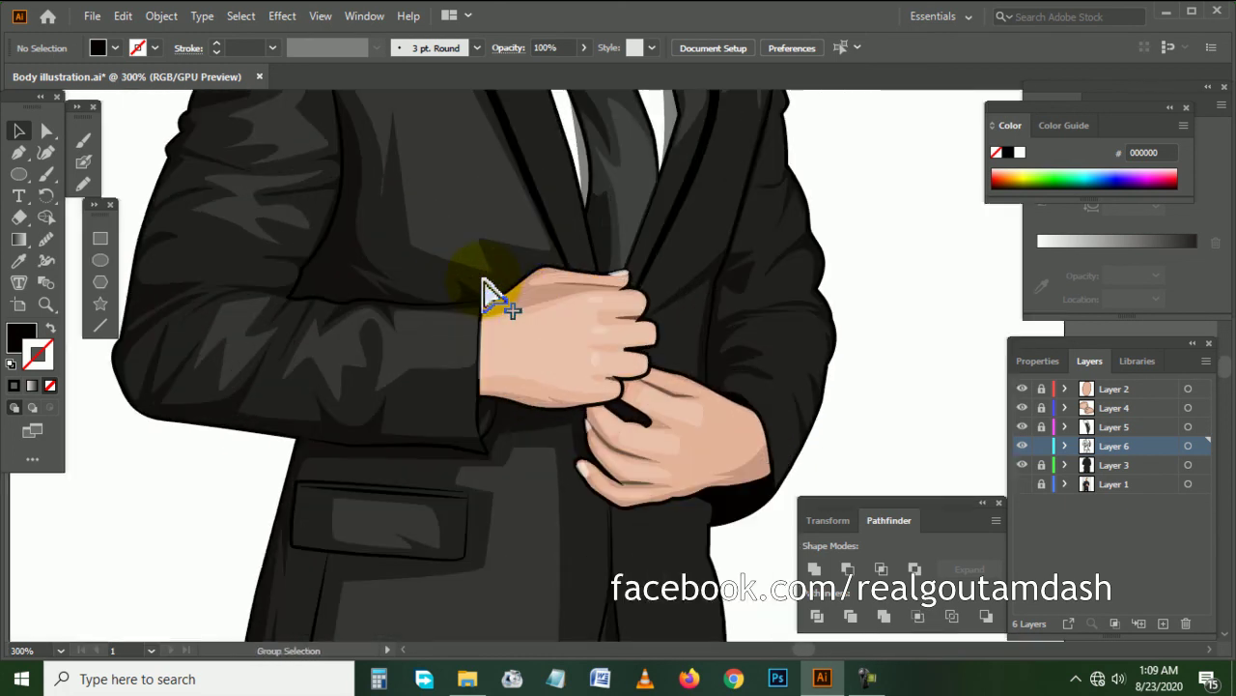
{"action": "scroll", "coordinate": [471, 295], "scroll_direction": "down", "scroll_amount": 1}
{"action": "scroll", "coordinate": [450, 309], "scroll_direction": "down", "scroll_amount": 1}
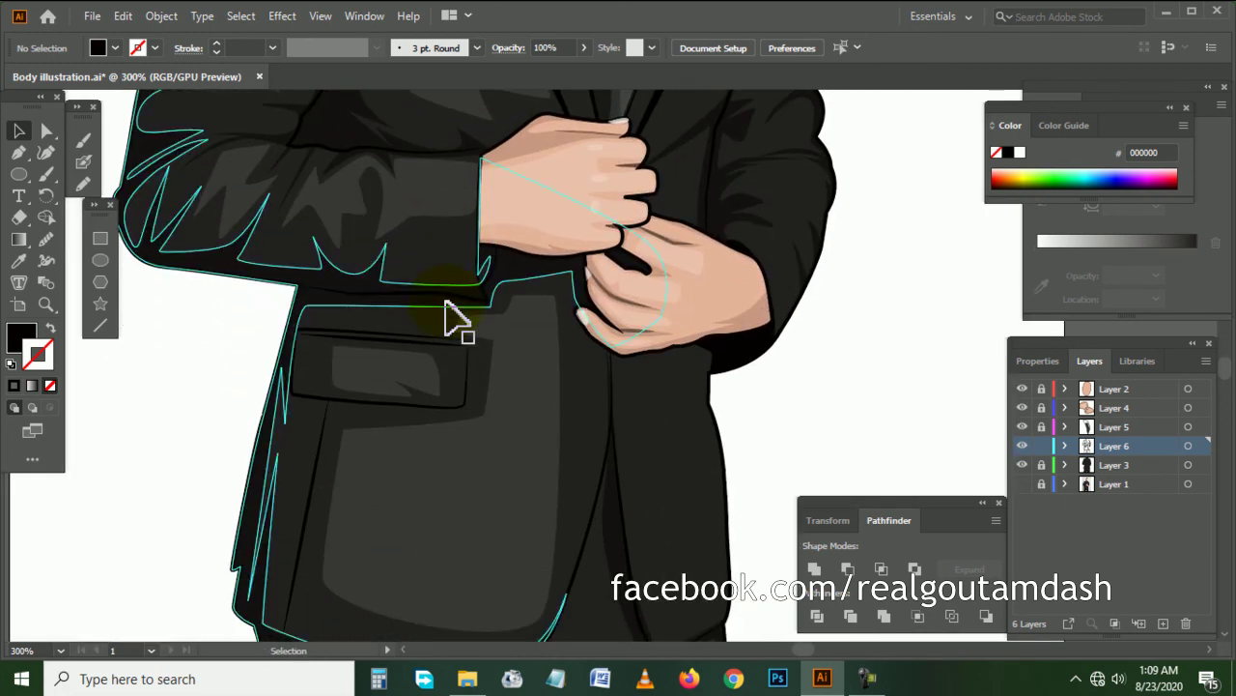
{"action": "scroll", "coordinate": [451, 318], "scroll_direction": "down", "scroll_amount": 1}
{"action": "scroll", "coordinate": [451, 318], "scroll_direction": "down", "scroll_amount": 1}
{"action": "scroll", "coordinate": [450, 317], "scroll_direction": "down", "scroll_amount": 1}
{"action": "scroll", "coordinate": [450, 317], "scroll_direction": "down", "scroll_amount": 1}
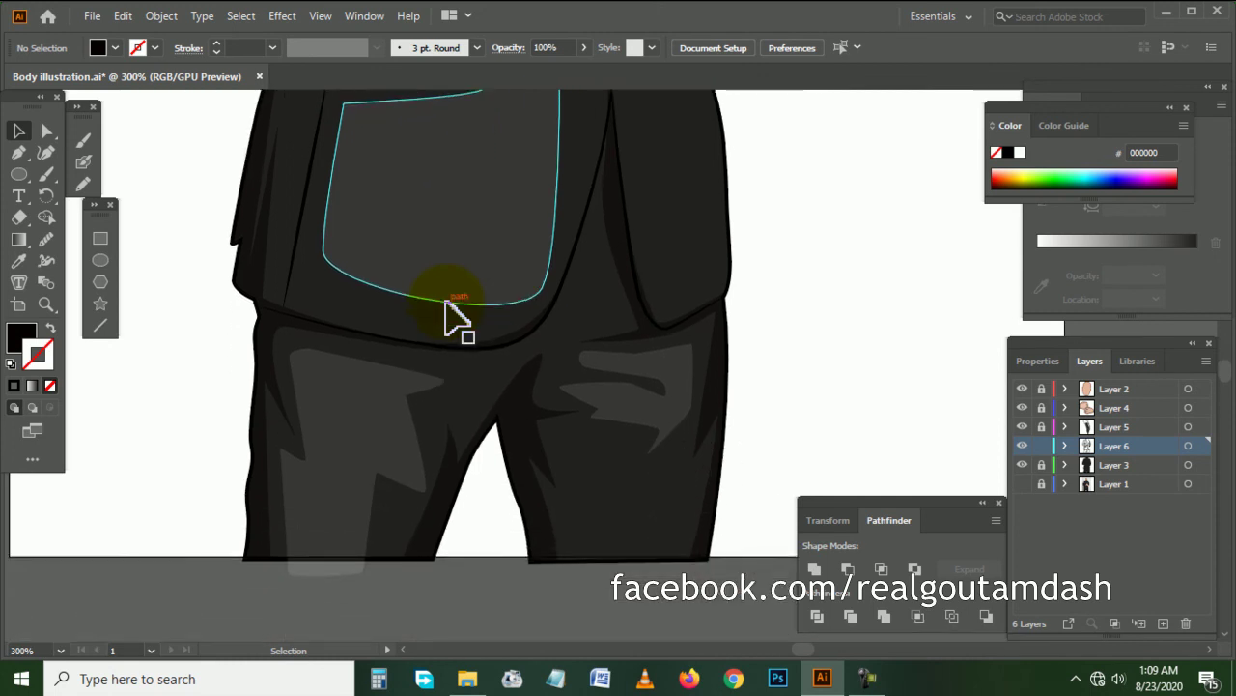
{"action": "scroll", "coordinate": [450, 317], "scroll_direction": "down", "scroll_amount": 1}
{"action": "scroll", "coordinate": [578, 357], "scroll_direction": "down", "scroll_amount": 2}
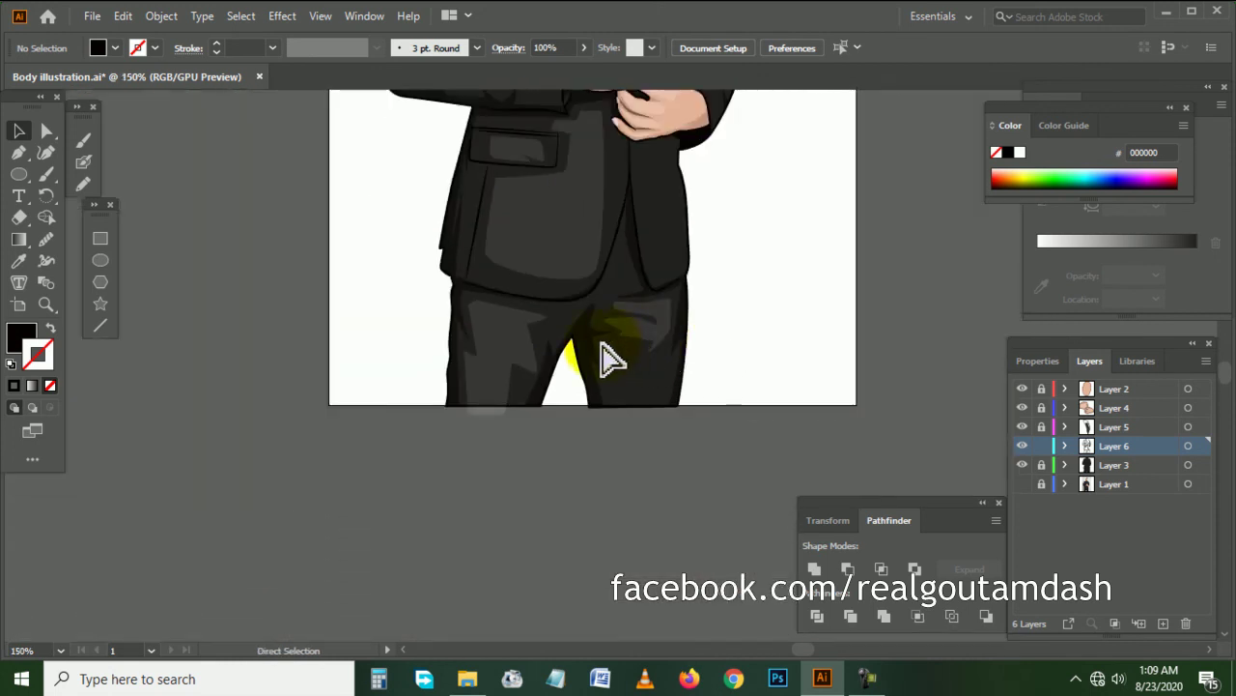
{"action": "scroll", "coordinate": [637, 348], "scroll_direction": "right", "scroll_amount": 1}
{"action": "scroll", "coordinate": [681, 331], "scroll_direction": "up", "scroll_amount": 1}
{"action": "scroll", "coordinate": [681, 332], "scroll_direction": "down", "scroll_amount": 1}
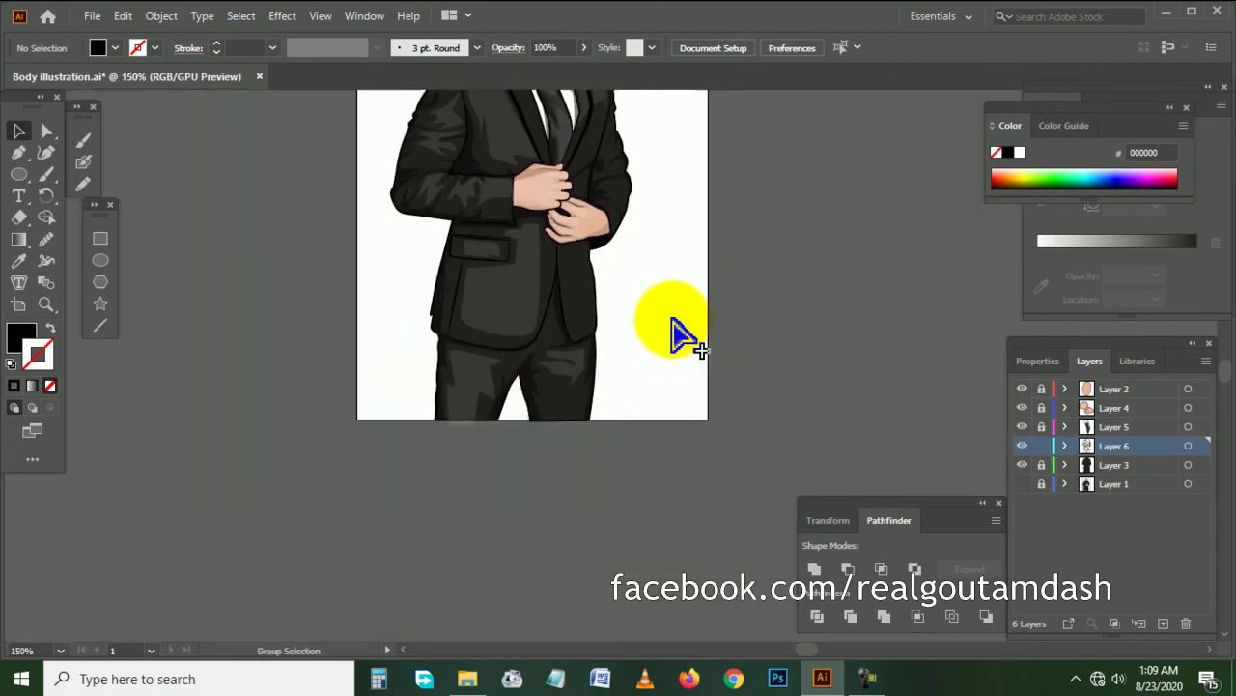
{"action": "scroll", "coordinate": [679, 331], "scroll_direction": "right", "scroll_amount": 1}
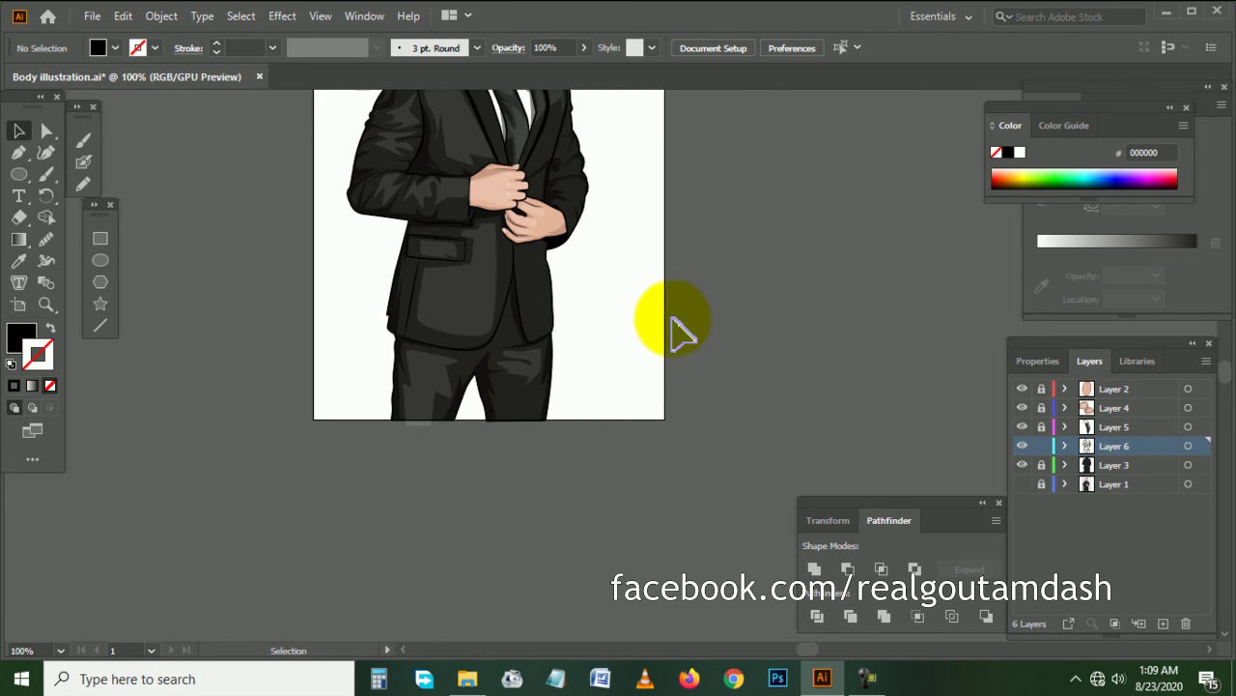
{"action": "left_click", "coordinate": [1022, 483]}
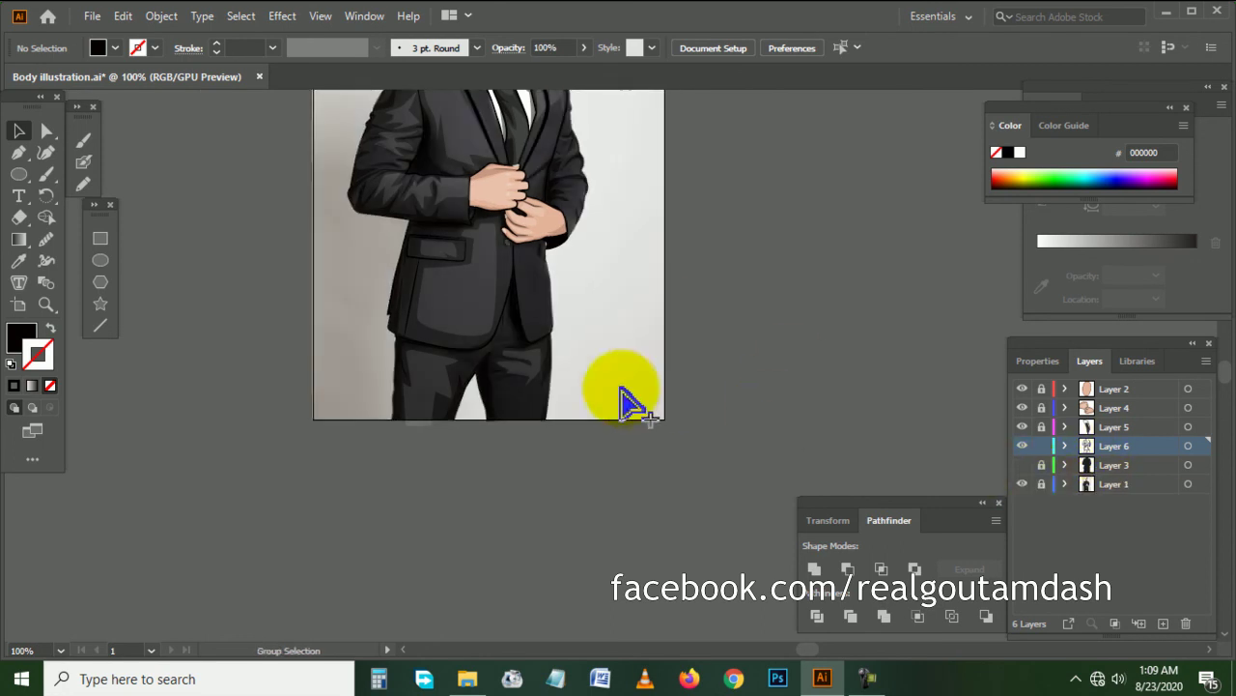
{"action": "scroll", "coordinate": [537, 372], "scroll_direction": "up", "scroll_amount": 3}
{"action": "left_click", "coordinate": [637, 348]}
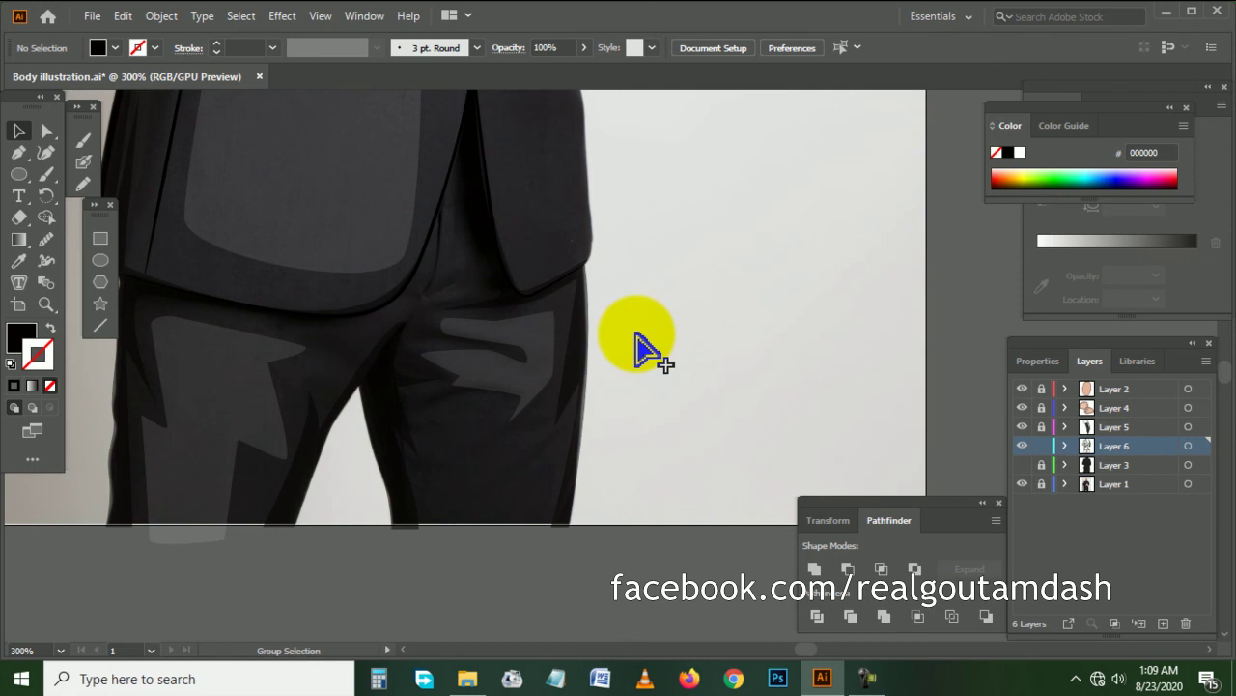
{"action": "scroll", "coordinate": [635, 333], "scroll_direction": "down", "scroll_amount": 1, "text": "alt"}
{"action": "scroll", "coordinate": [636, 333], "scroll_direction": "down", "scroll_amount": 1, "text": "alt"}
{"action": "scroll", "coordinate": [636, 334], "scroll_direction": "up", "scroll_amount": 1}
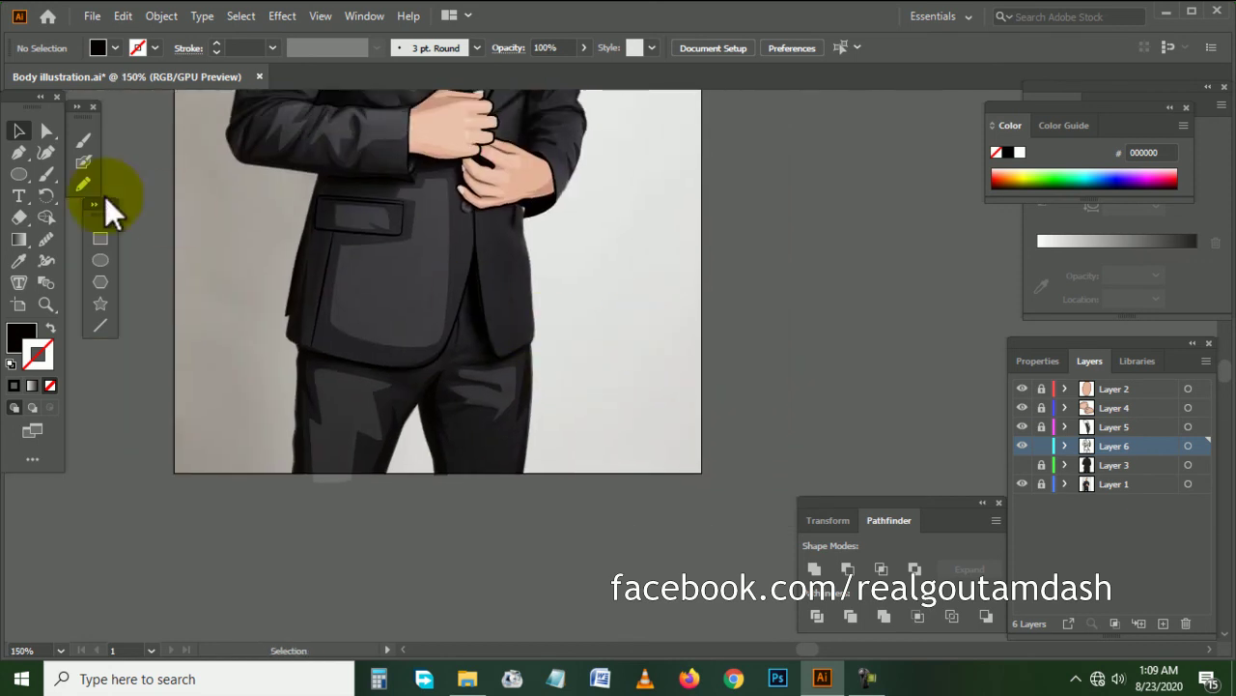
- Draw a curved black, unfilled fold line on the trousers up toward the jacket hem
{"action": "left_click", "coordinate": [50, 335]}
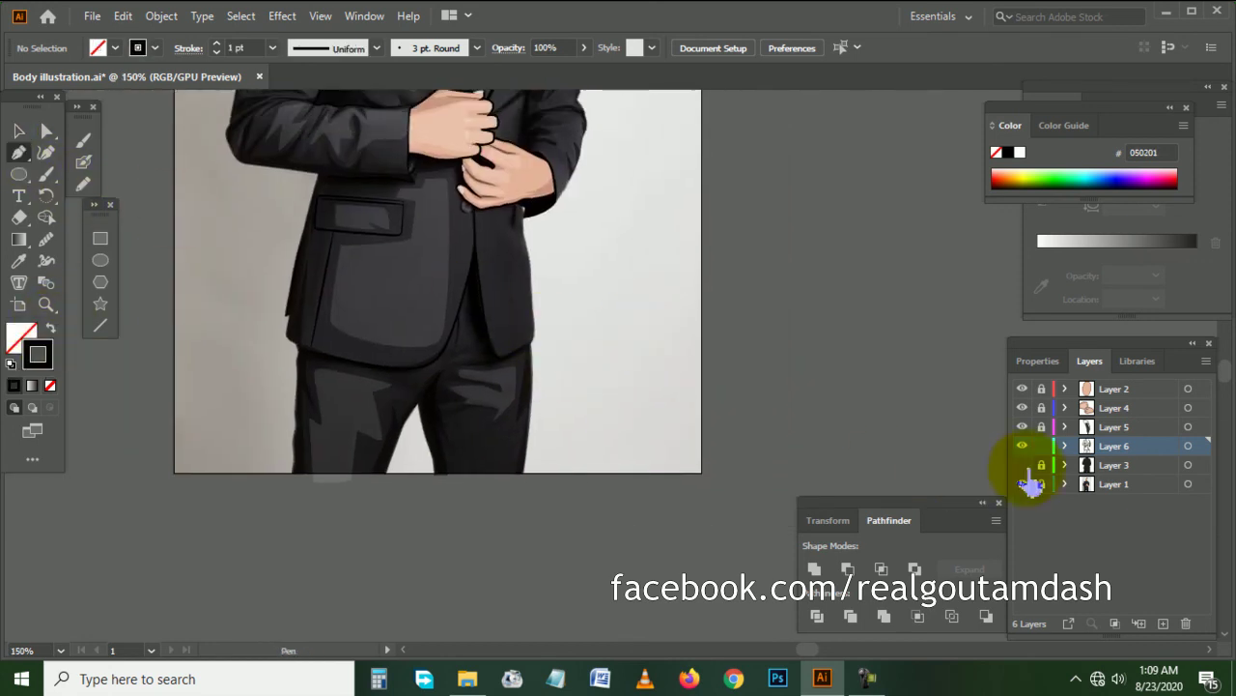
{"action": "scroll", "coordinate": [473, 348], "scroll_direction": "up", "scroll_amount": 3, "text": "alt"}
{"action": "scroll", "coordinate": [450, 338], "scroll_direction": "up", "scroll_amount": 1, "text": "alt"}
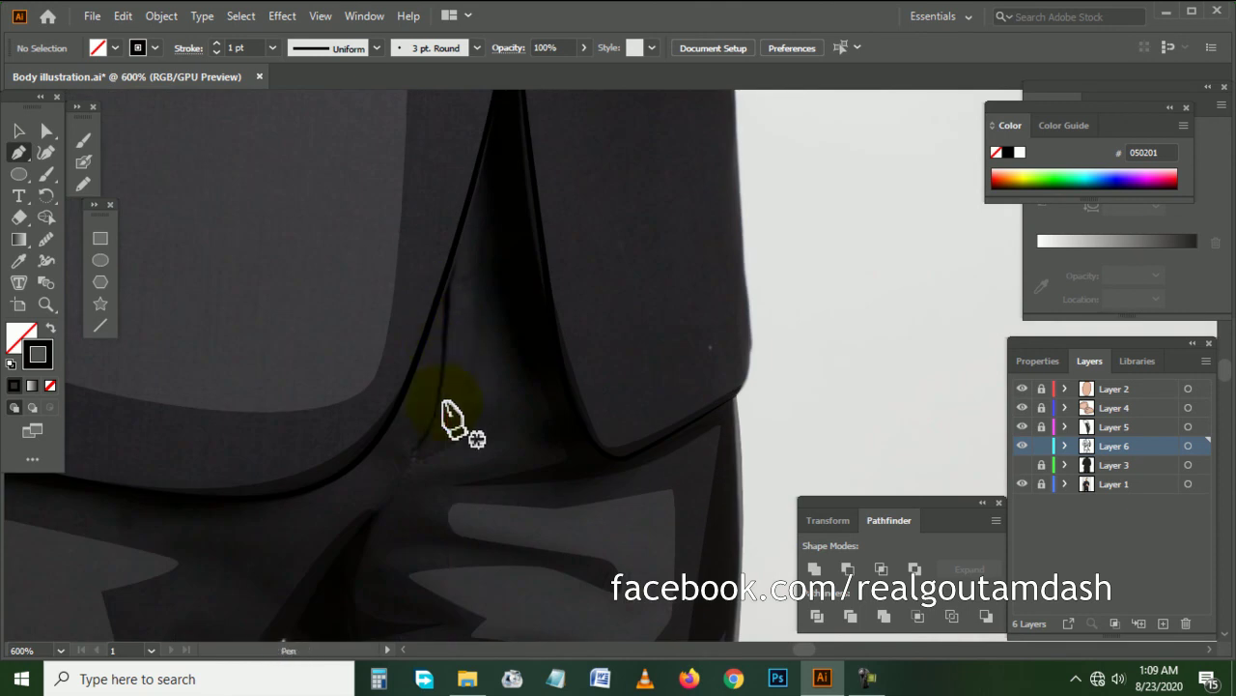
{"action": "left_click", "coordinate": [415, 446]}
{"action": "left_click_drag", "start_coordinate": [451, 259], "coordinate": [455, 160]}
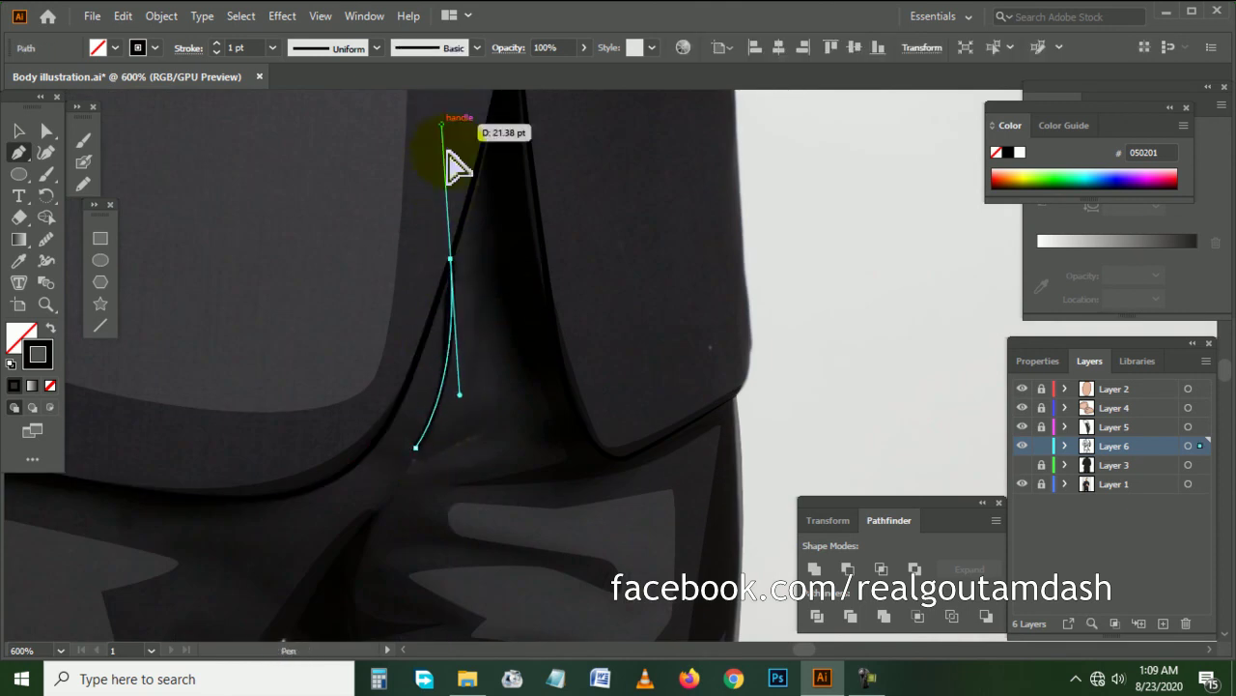
{"action": "left_click", "coordinate": [919, 325], "text": "ctrl"}
{"action": "scroll", "coordinate": [937, 343], "scroll_direction": "down", "scroll_amount": 2, "text": "alt"}
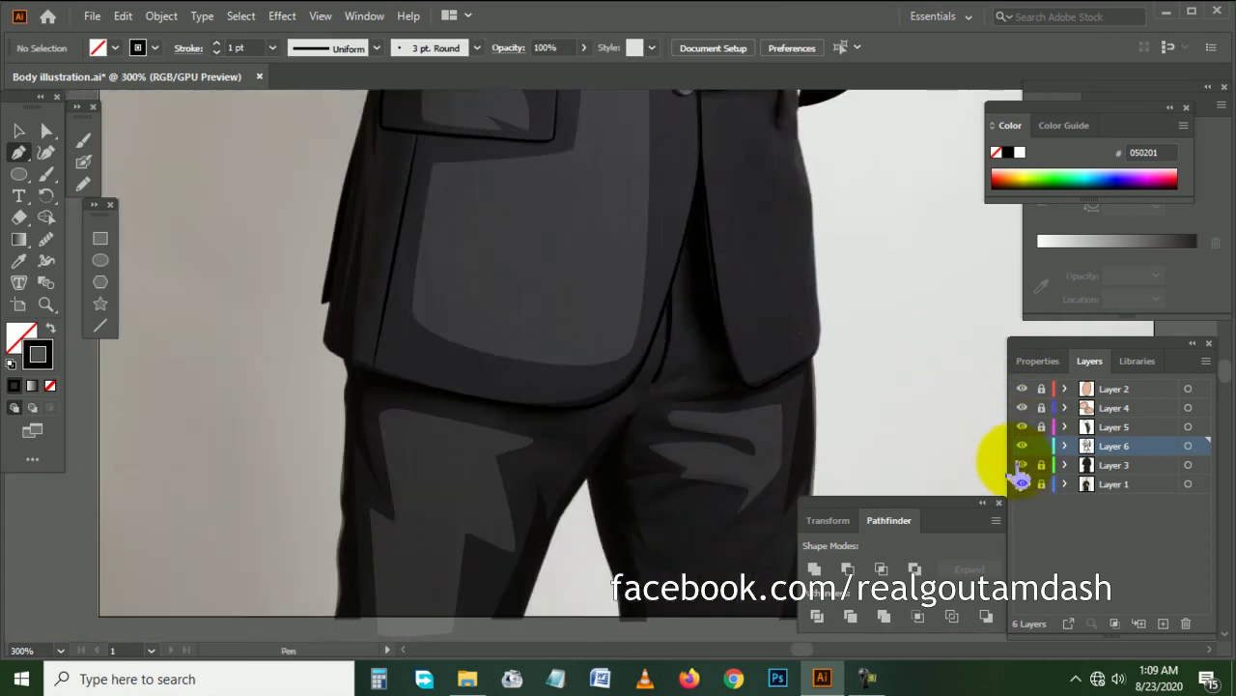
- Give the trouser fold line the tapered elliptical width profile
{"action": "left_click", "coordinate": [19, 131]}
{"action": "left_click", "coordinate": [669, 347]}
{"action": "left_click", "coordinate": [377, 48]}
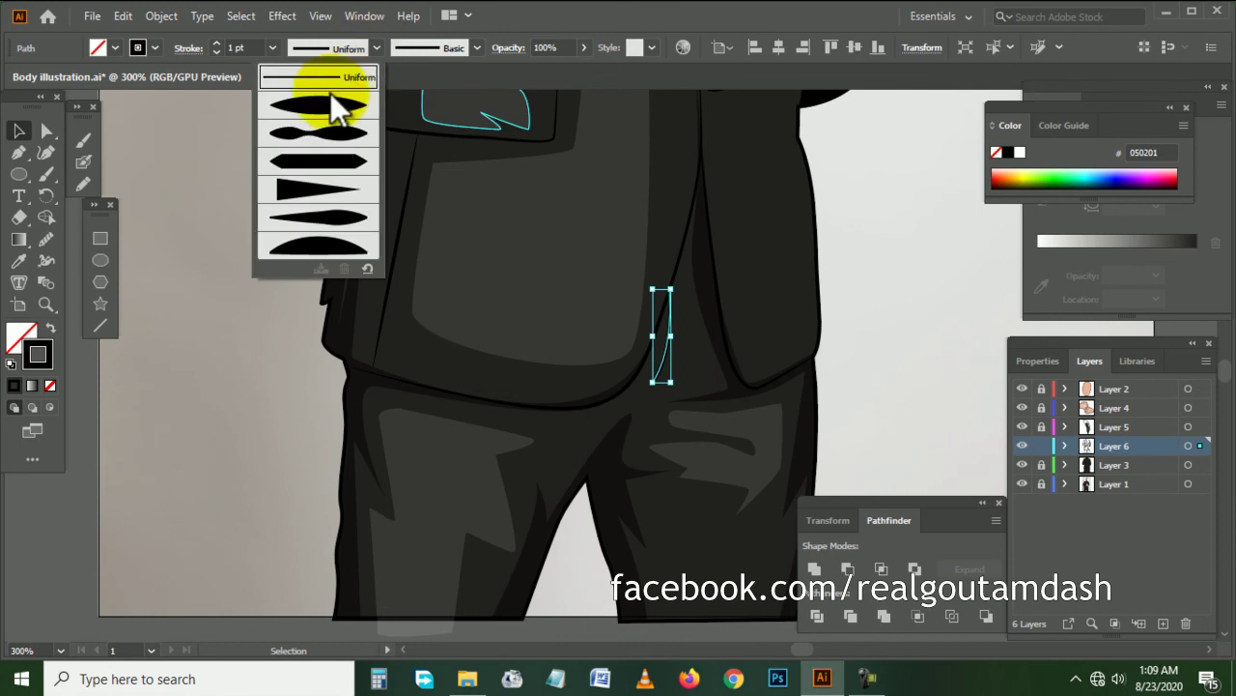
{"action": "left_click", "coordinate": [330, 97]}
{"action": "left_click", "coordinate": [259, 251]}
{"action": "scroll", "coordinate": [275, 285], "scroll_direction": "down", "scroll_amount": 3}
{"action": "scroll", "coordinate": [280, 290], "scroll_direction": "down", "scroll_amount": 1}
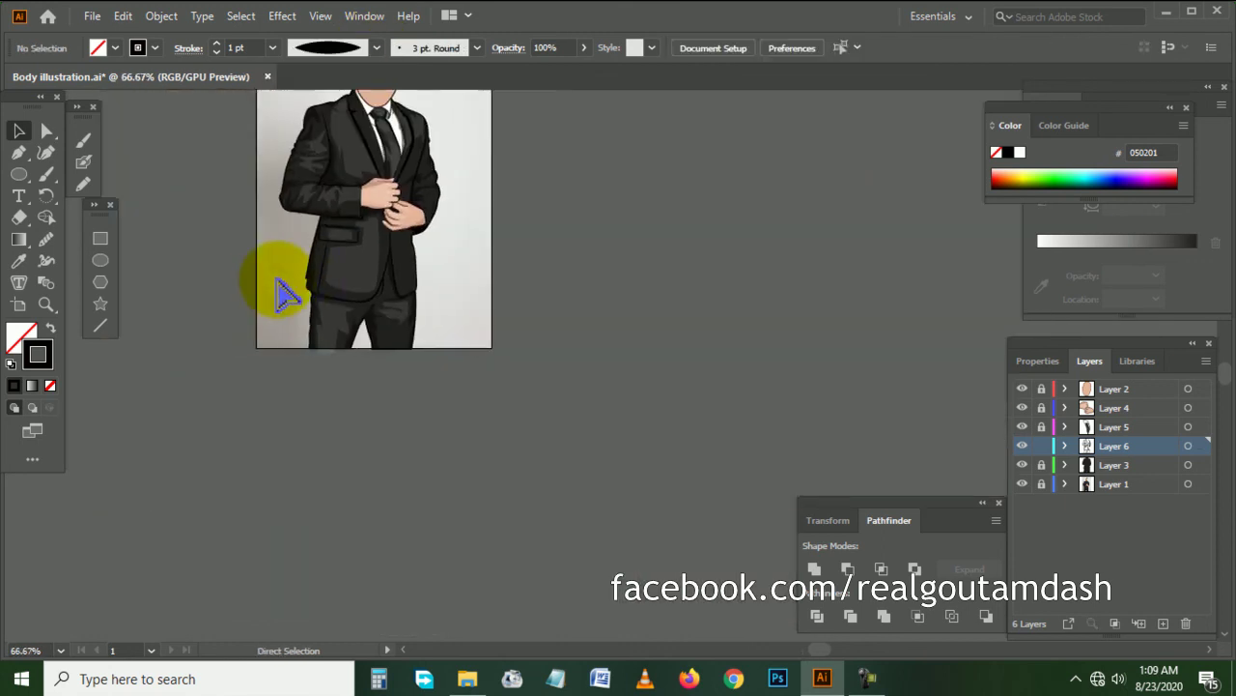
{"action": "scroll", "coordinate": [285, 290], "scroll_direction": "left", "scroll_amount": 2}
{"action": "scroll", "coordinate": [290, 290], "scroll_direction": "up", "scroll_amount": 1}
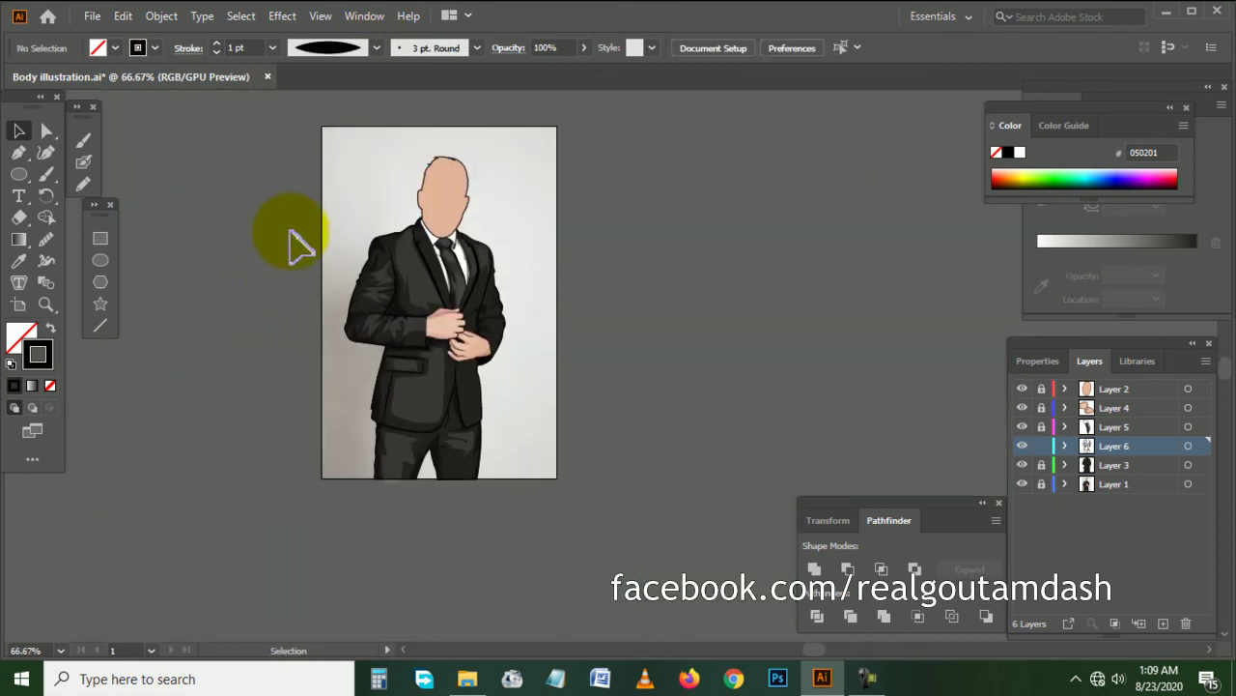
- Hide the reference photo layer so the suit illustration sits on white
{"action": "left_click", "coordinate": [1021, 484]}
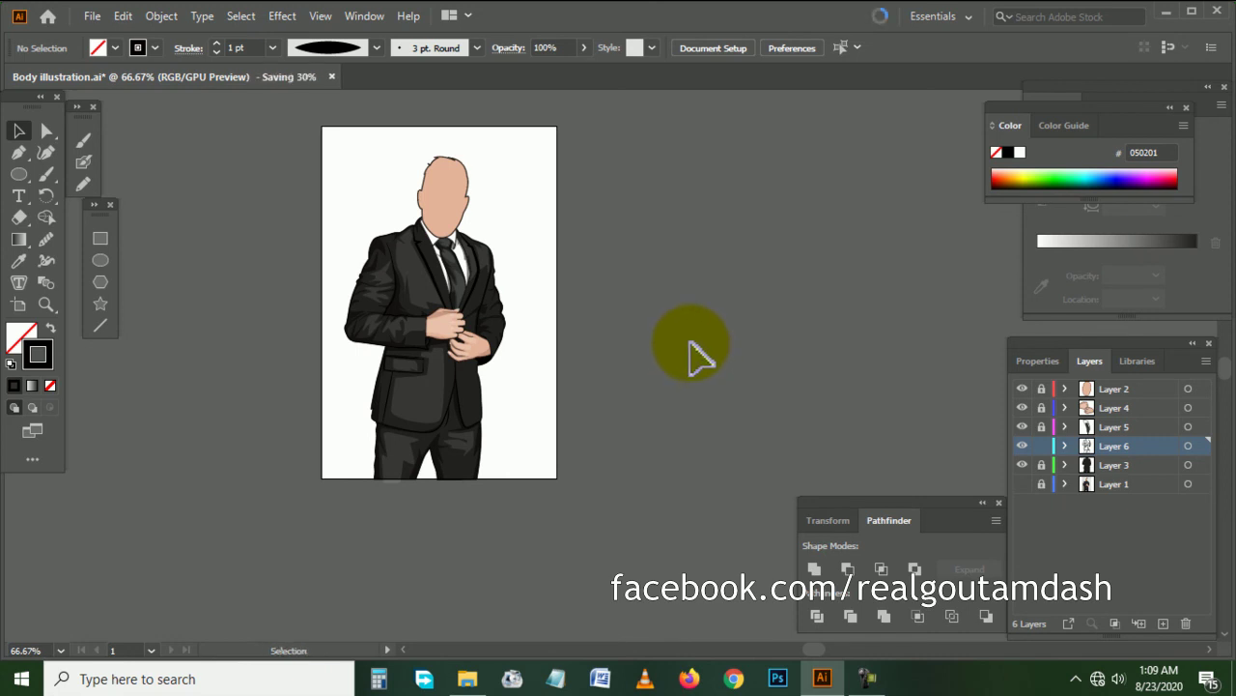
{"action": "scroll", "coordinate": [676, 348], "scroll_direction": "left", "scroll_amount": 1}
{"action": "scroll", "coordinate": [609, 309], "scroll_direction": "left", "scroll_amount": 2}
{"action": "scroll", "coordinate": [585, 282], "scroll_direction": "up", "scroll_amount": 2}
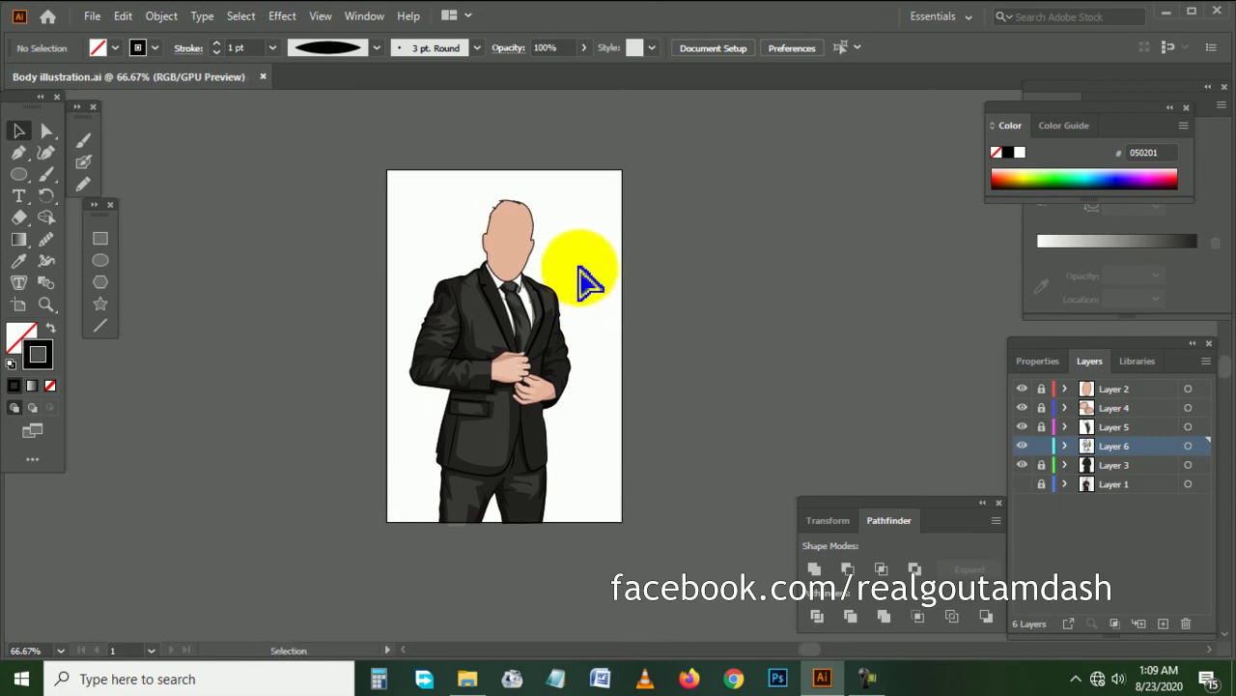
{"action": "scroll", "coordinate": [588, 282], "scroll_direction": "up", "scroll_amount": 3}
{"action": "scroll", "coordinate": [579, 248], "scroll_direction": "down", "scroll_amount": 2}
{"action": "scroll", "coordinate": [593, 261], "scroll_direction": "down", "scroll_amount": 1}
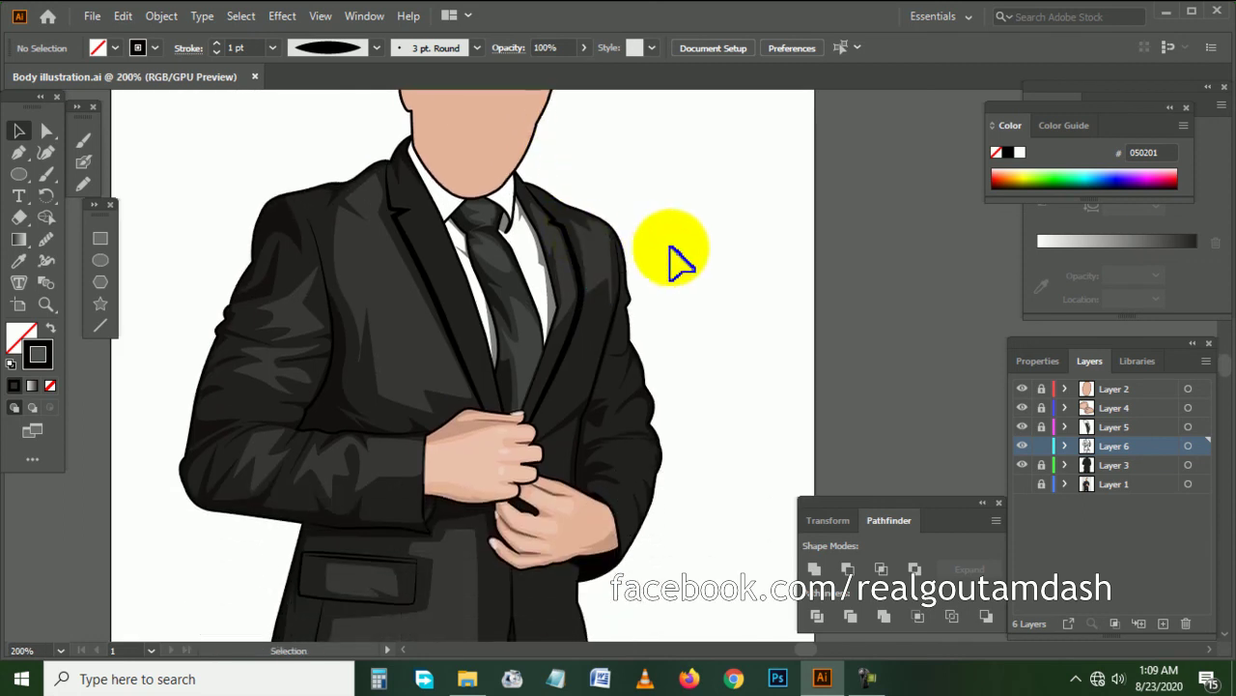
{"action": "scroll", "coordinate": [676, 261], "scroll_direction": "down", "scroll_amount": 1}
{"action": "scroll", "coordinate": [688, 262], "scroll_direction": "down", "scroll_amount": 2}
{"action": "scroll", "coordinate": [688, 263], "scroll_direction": "down", "scroll_amount": 1}
{"action": "scroll", "coordinate": [691, 268], "scroll_direction": "down", "scroll_amount": 2}
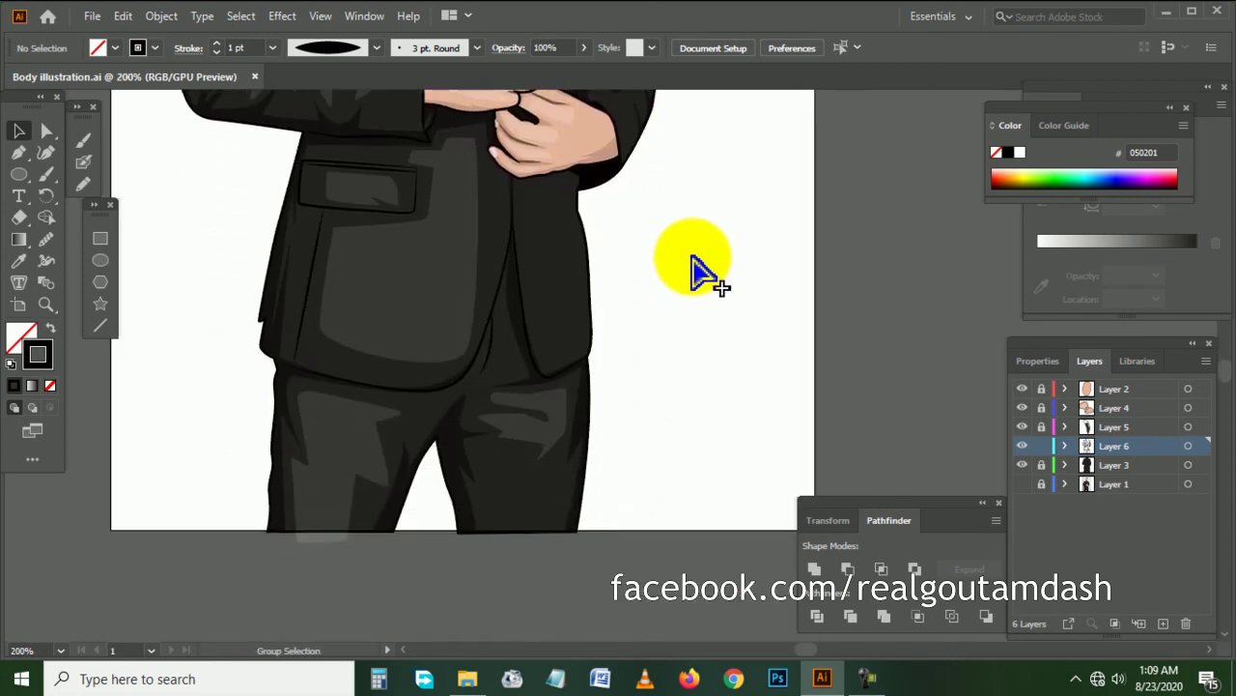